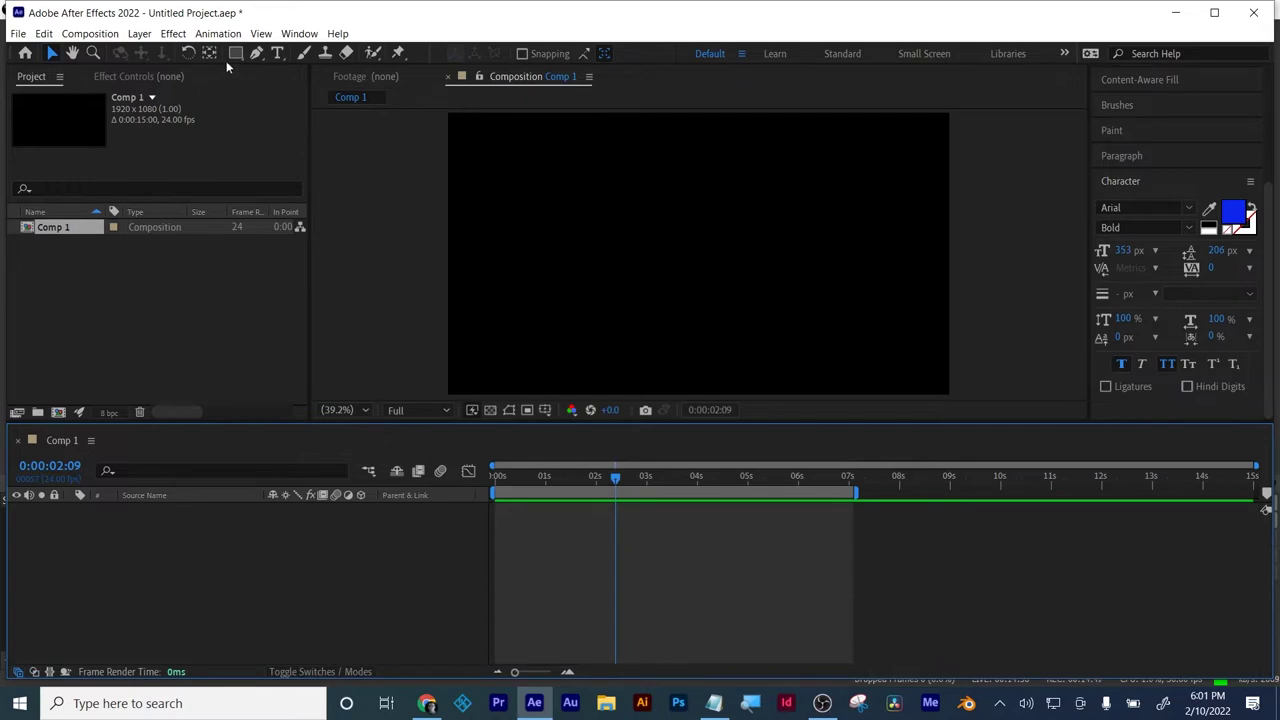
- Draw a small square below the composition's centre and set its fill type to Solid Color
click(236, 53)
drag(681, 277, 766, 357)
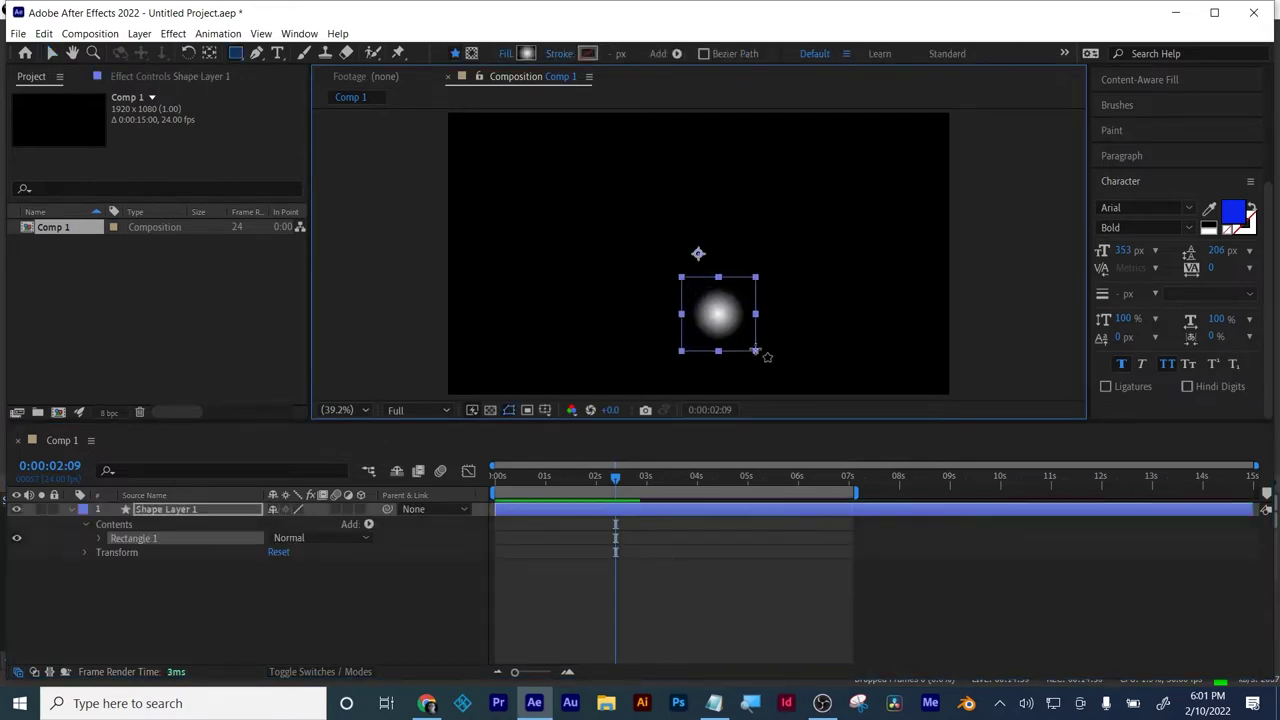
click(506, 54)
click(575, 305)
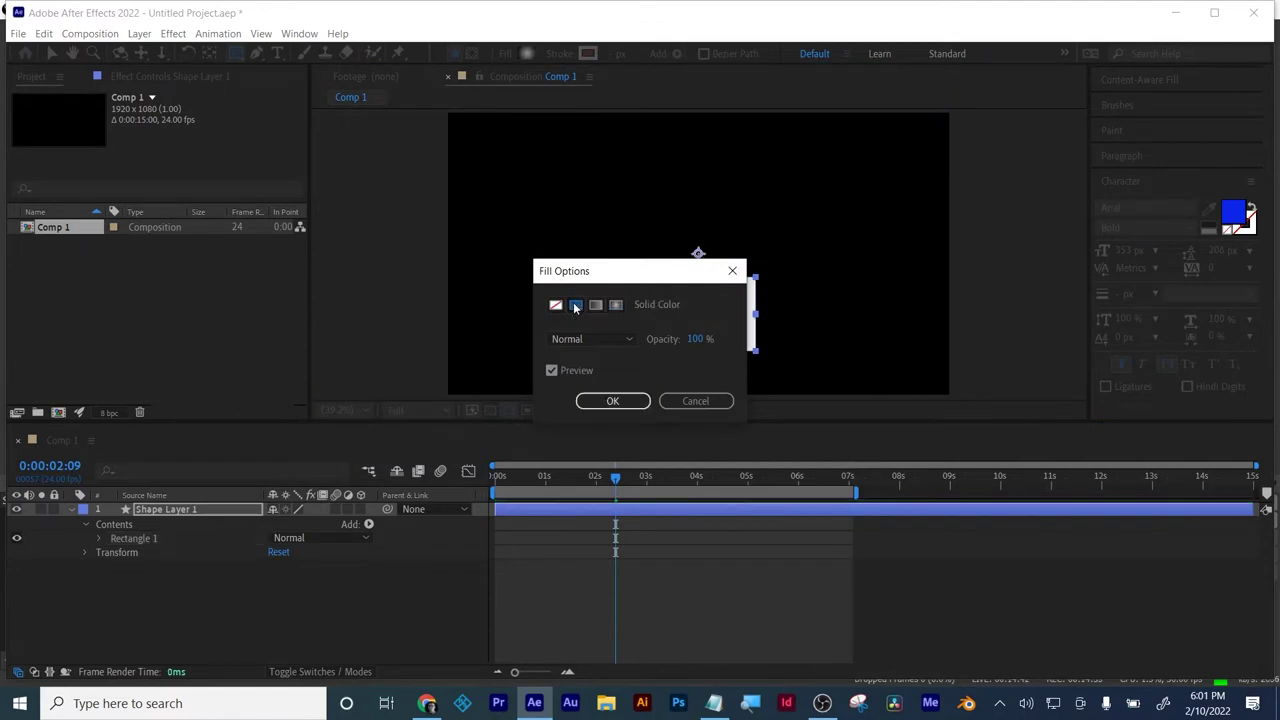
click(613, 400)
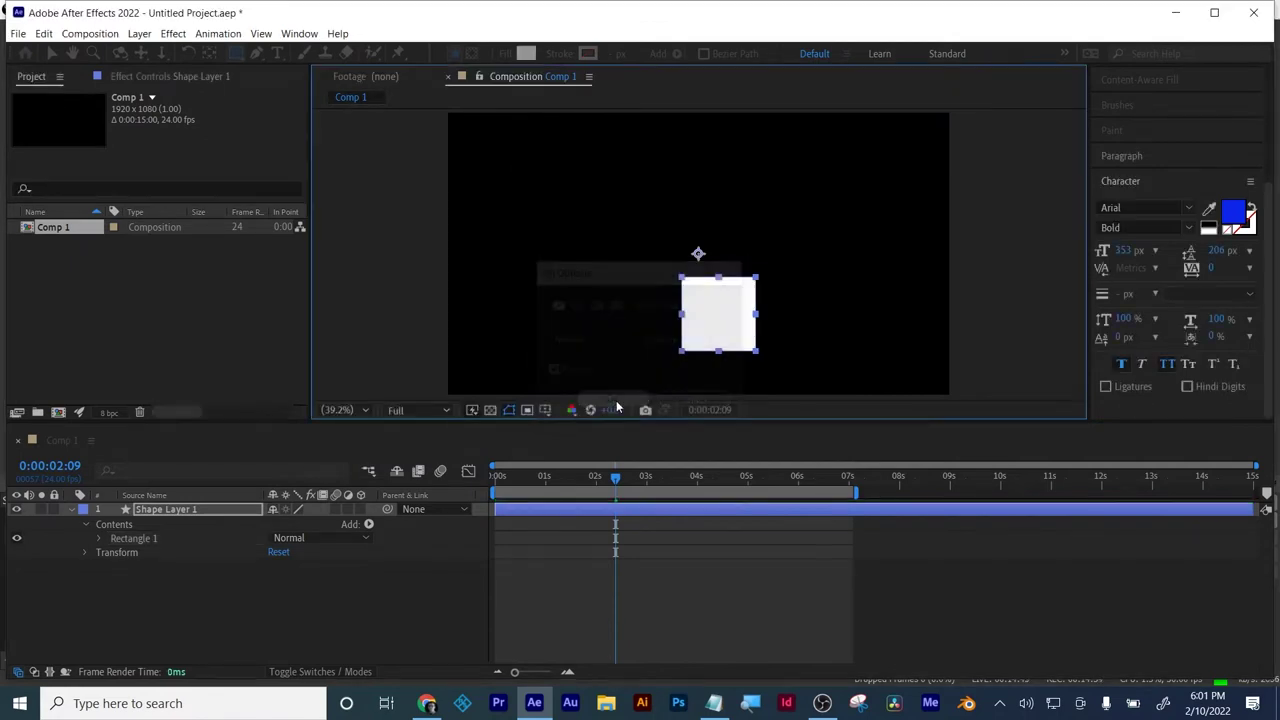
- Move the square up near the composition's centre and make its layer 3D
click(50, 53)
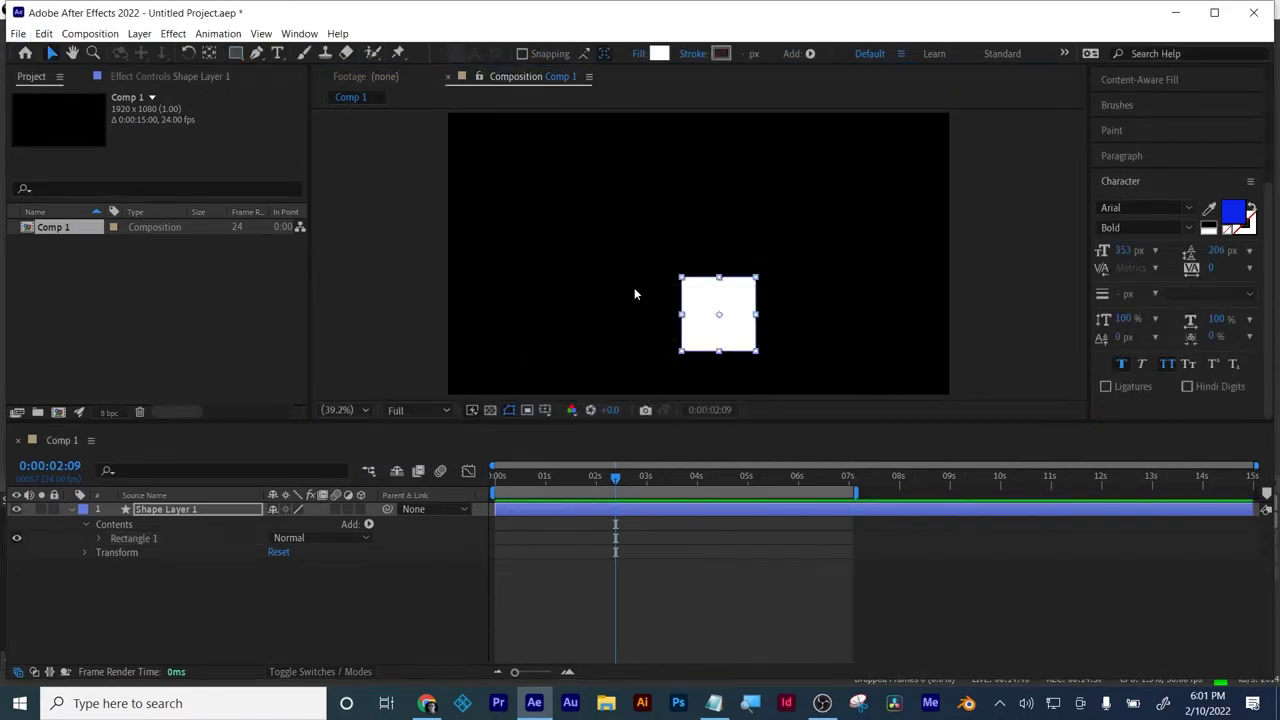
drag(708, 309, 667, 253)
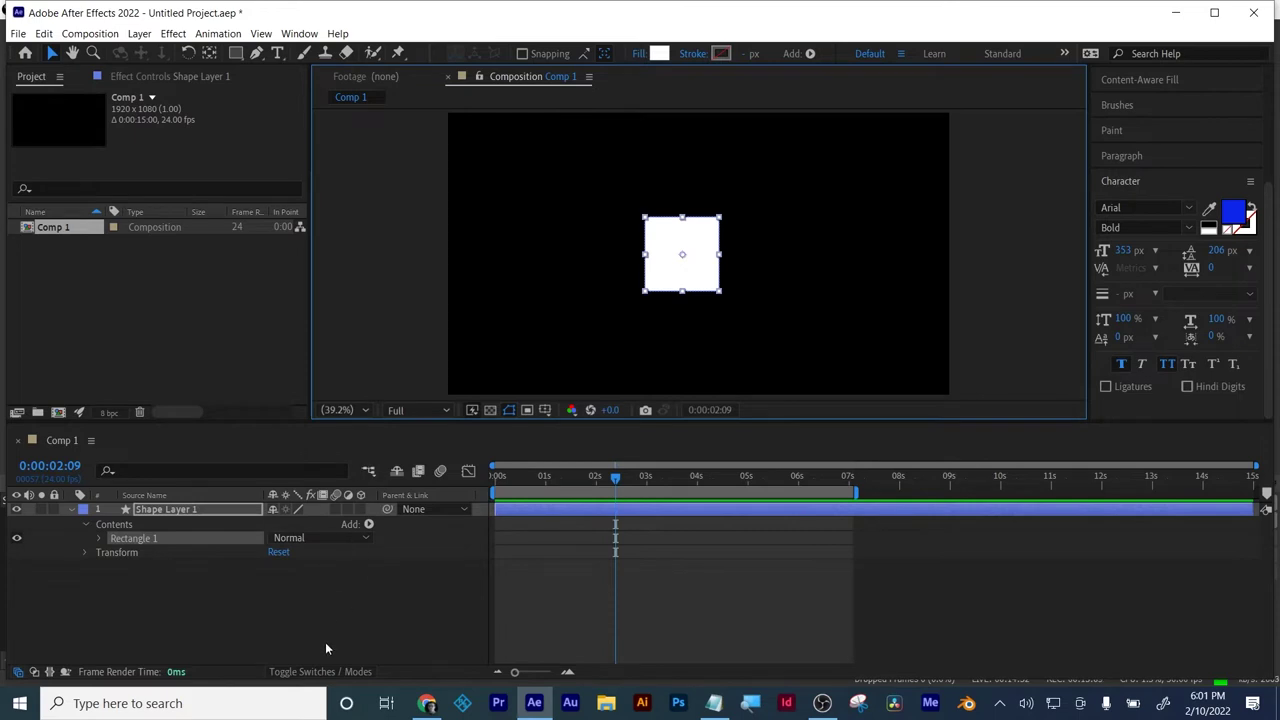
click(321, 671)
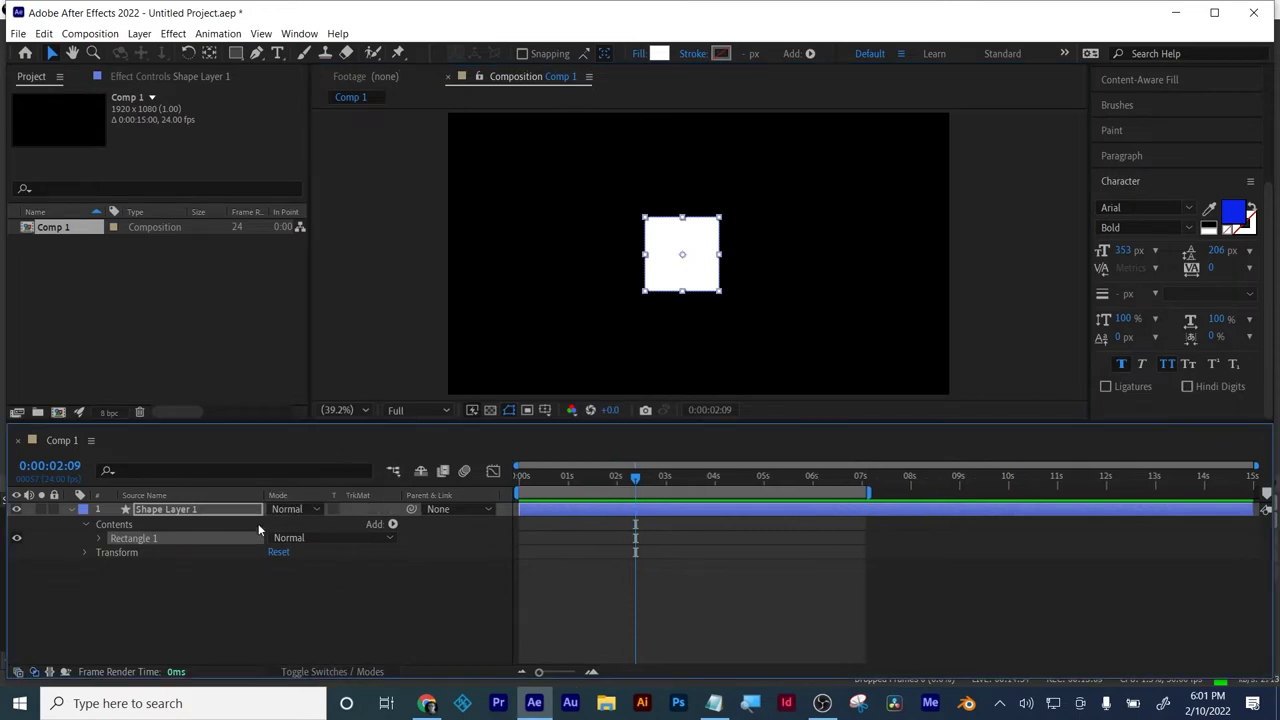
click(347, 671)
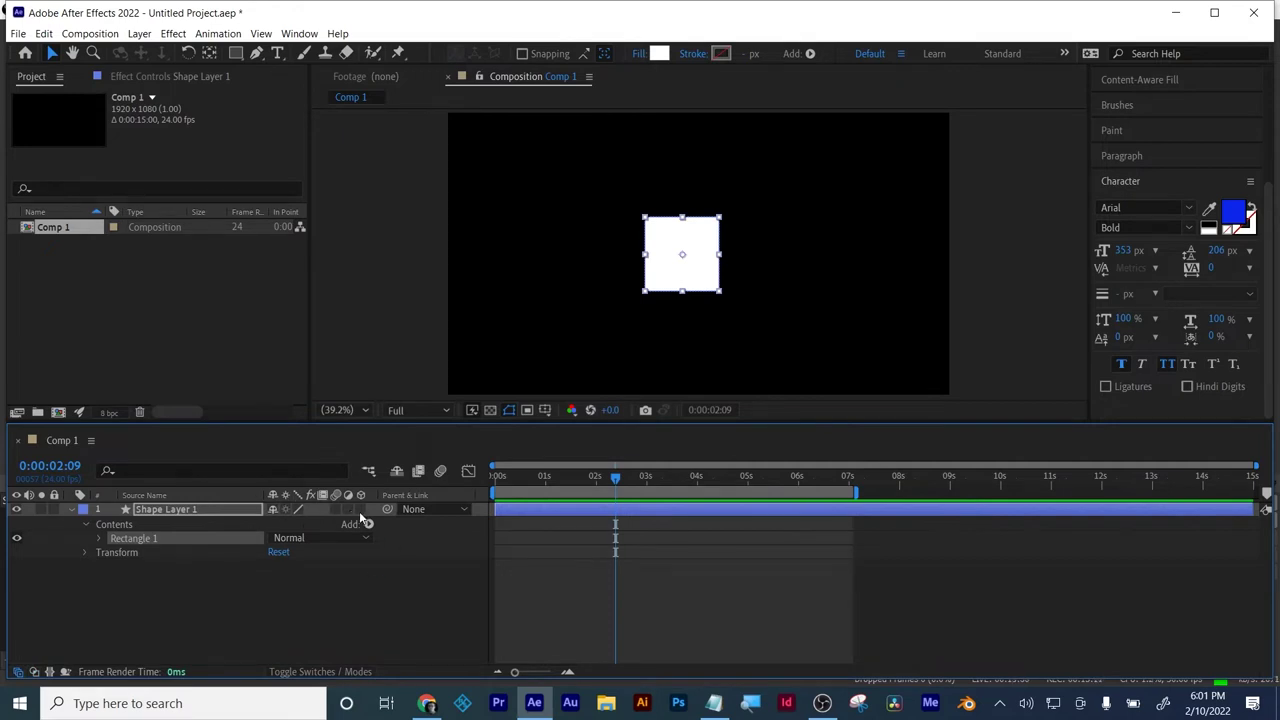
click(361, 511)
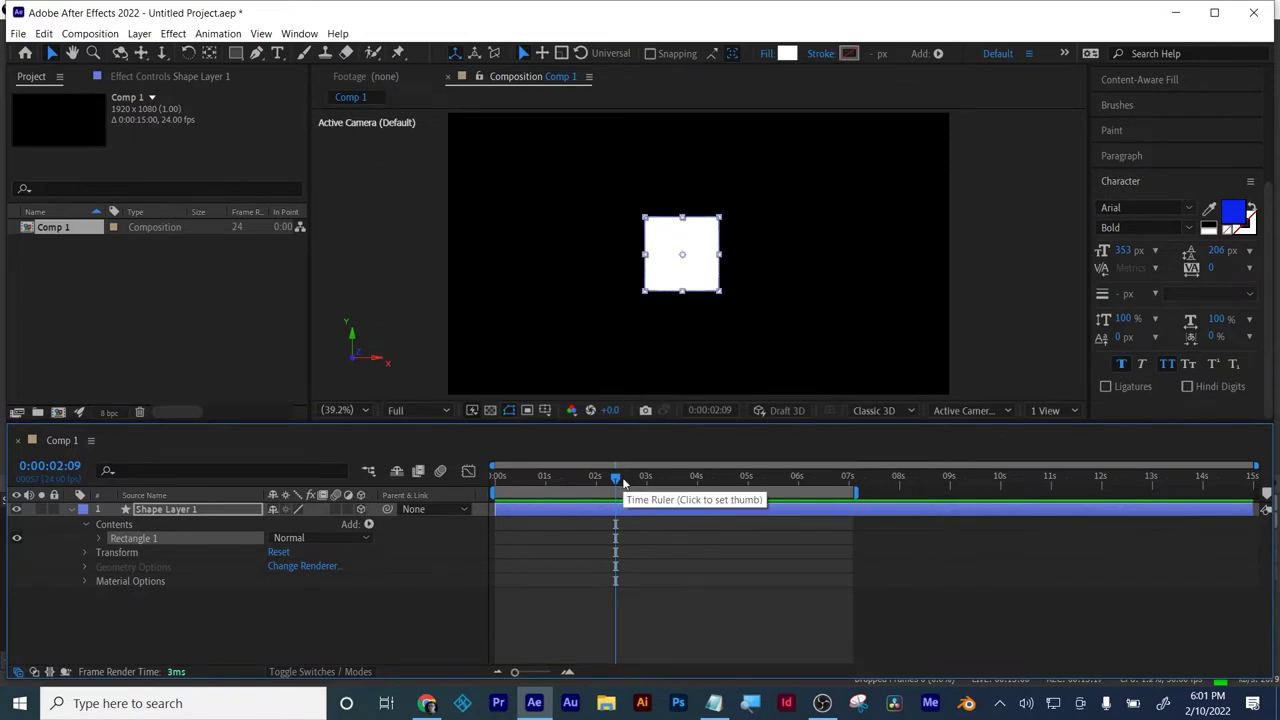
- Push the square back in depth through its Z position and show the layer's rotation properties
key(p)
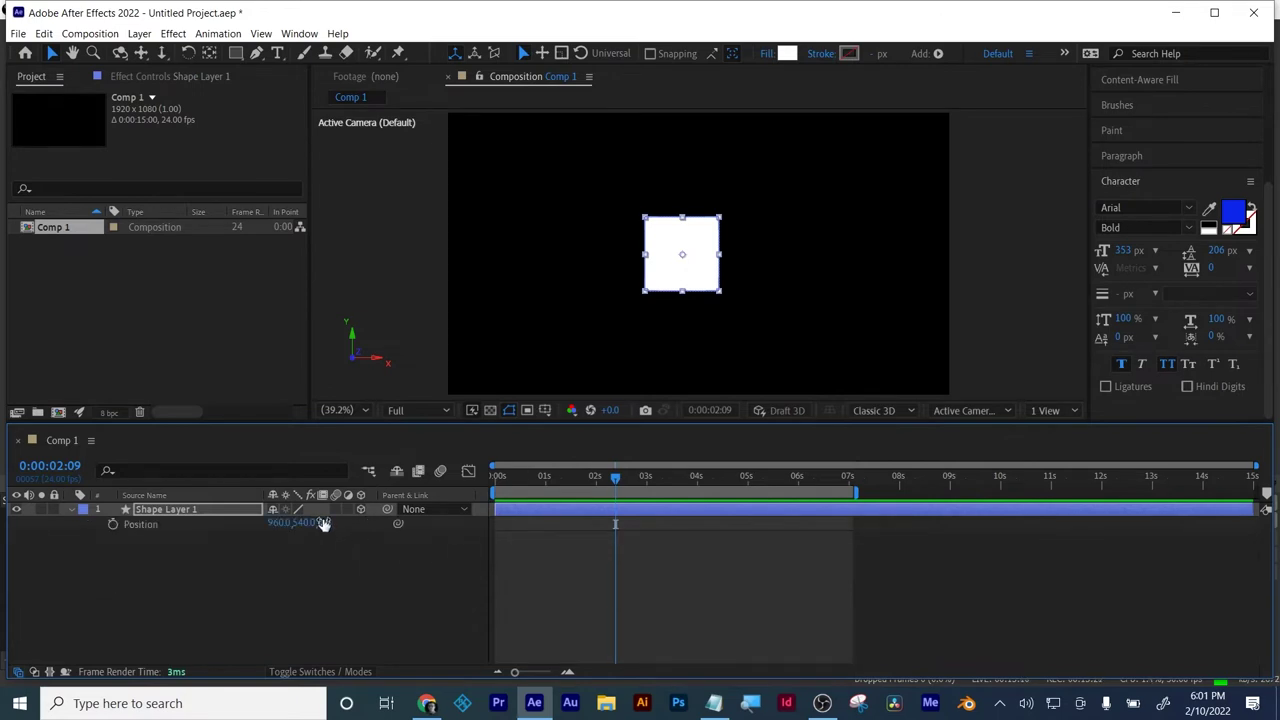
drag(320, 524, 160, 540)
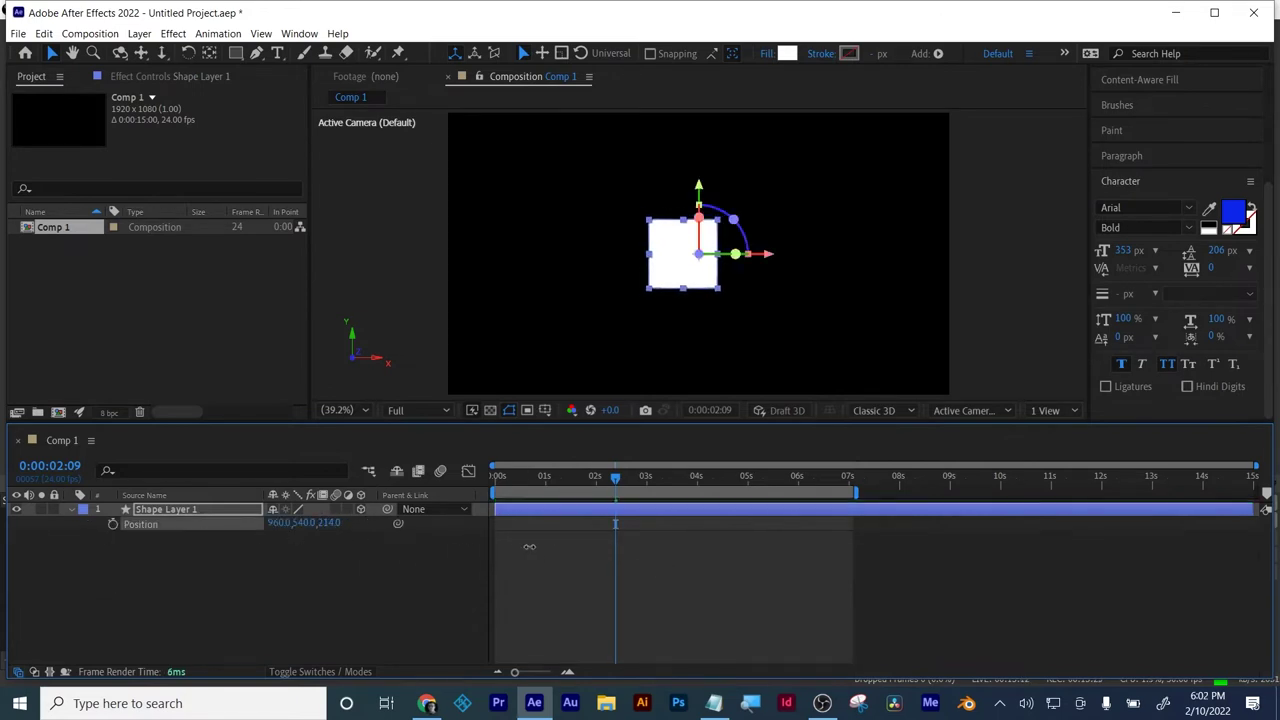
key(r)
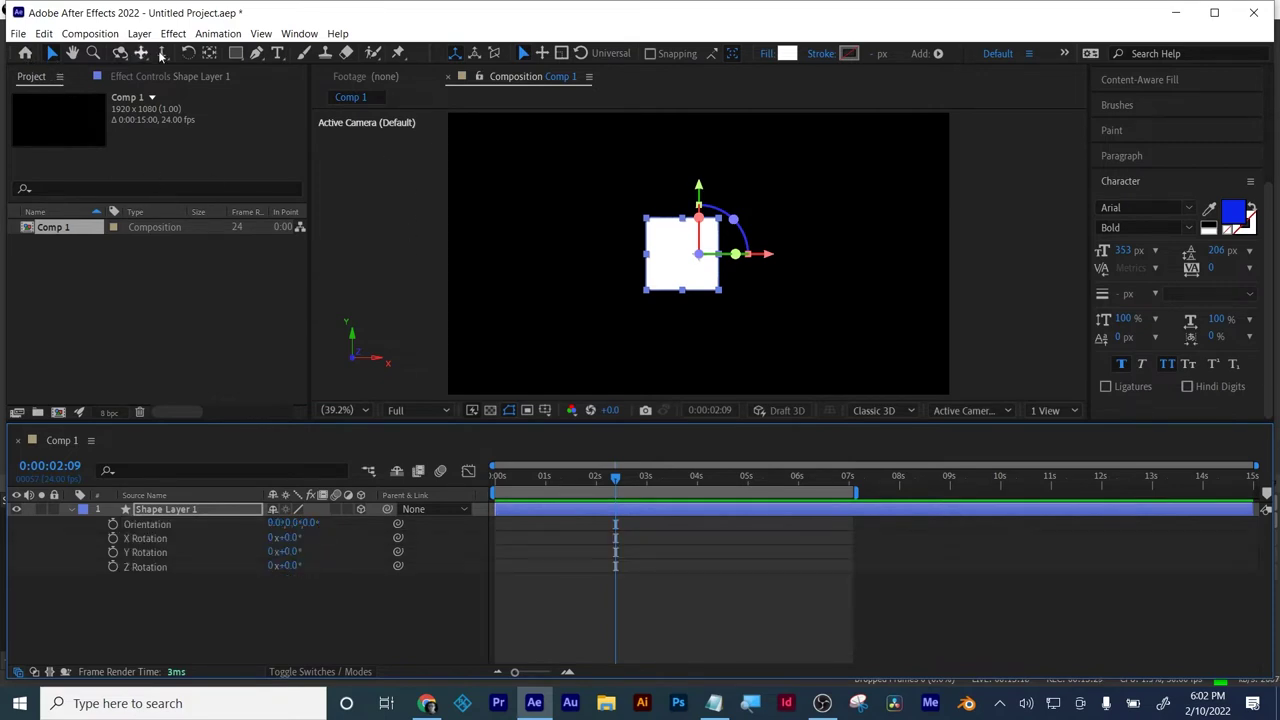
- Fit the composition in the viewer and enlarge the viewer area at the timeline's expense
click(209, 53)
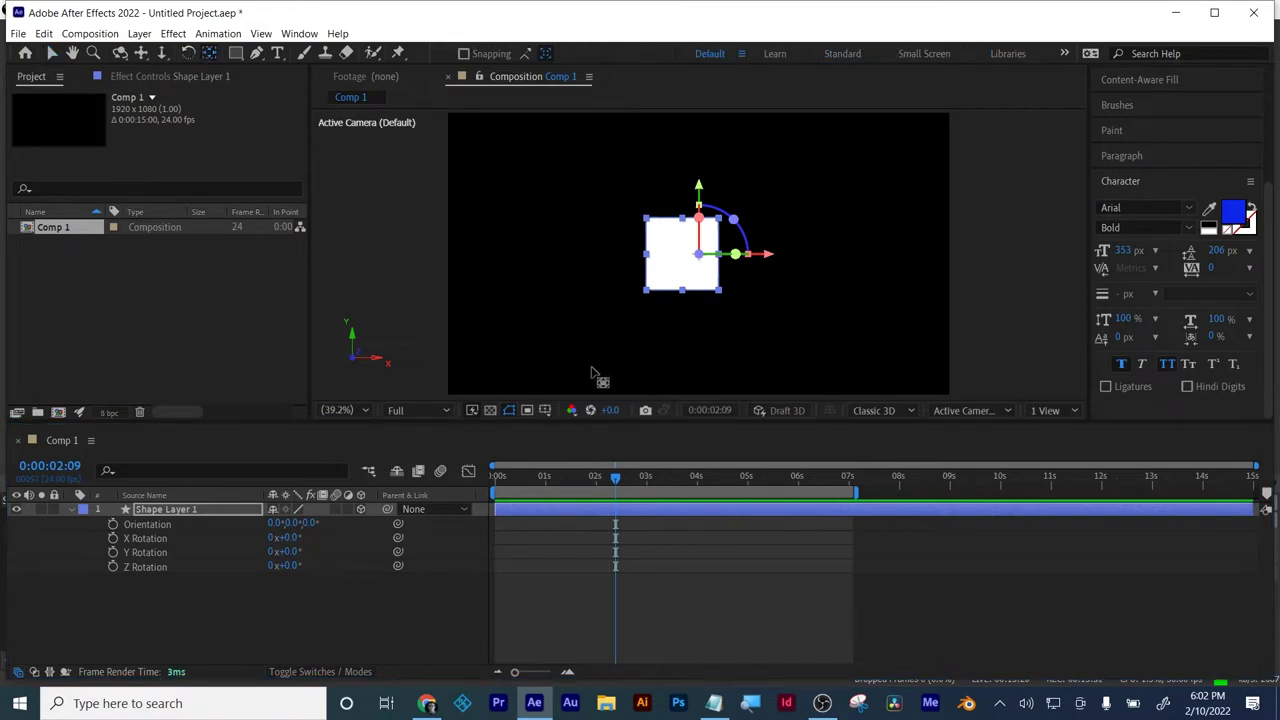
click(368, 410)
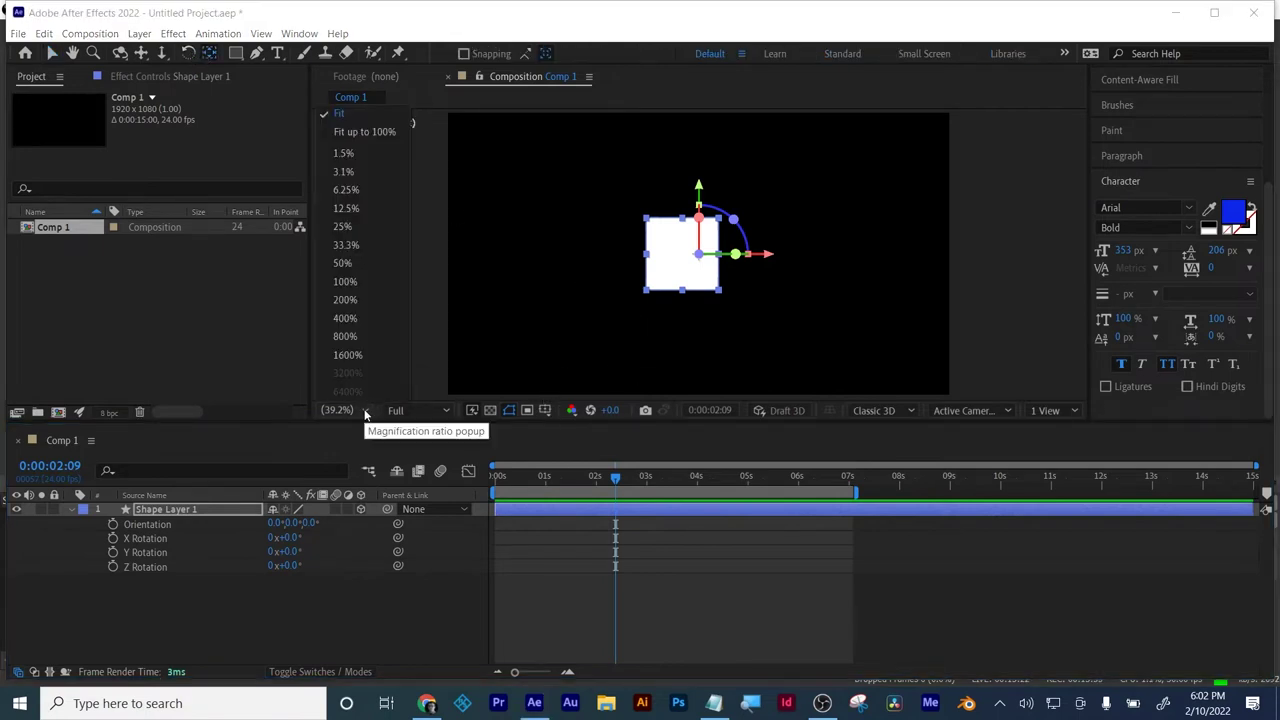
click(341, 117)
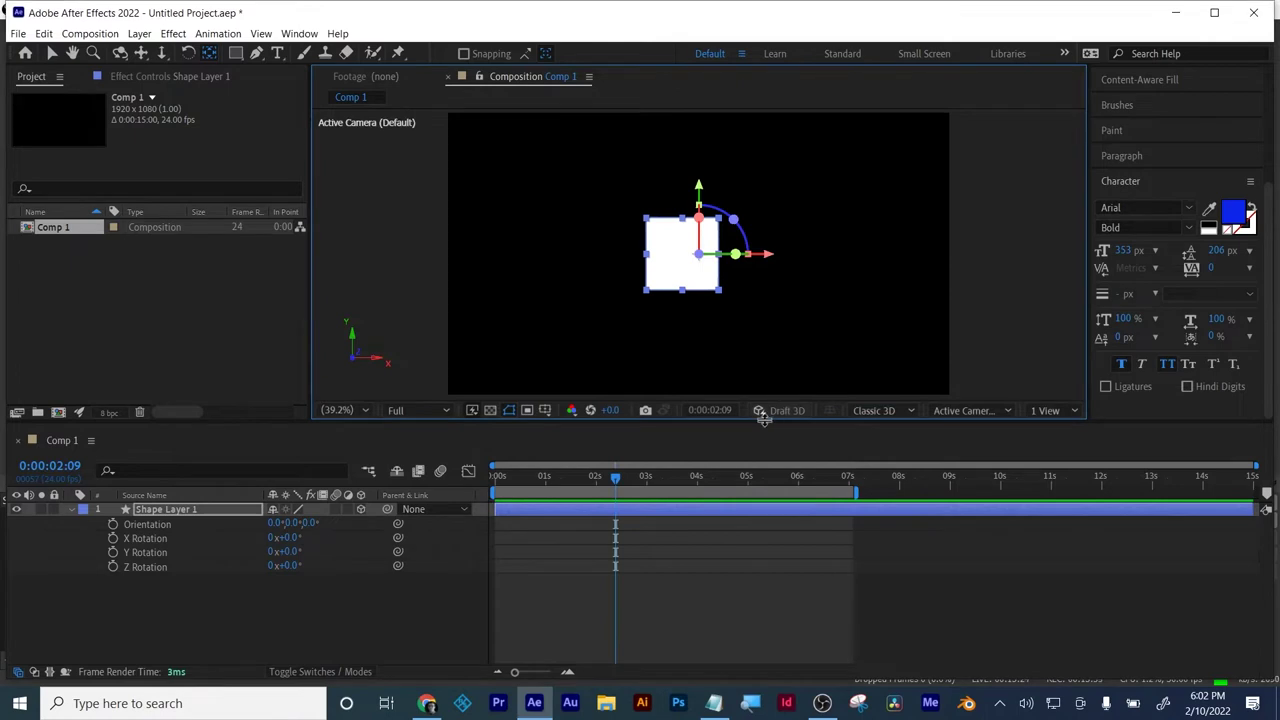
drag(771, 424, 764, 509)
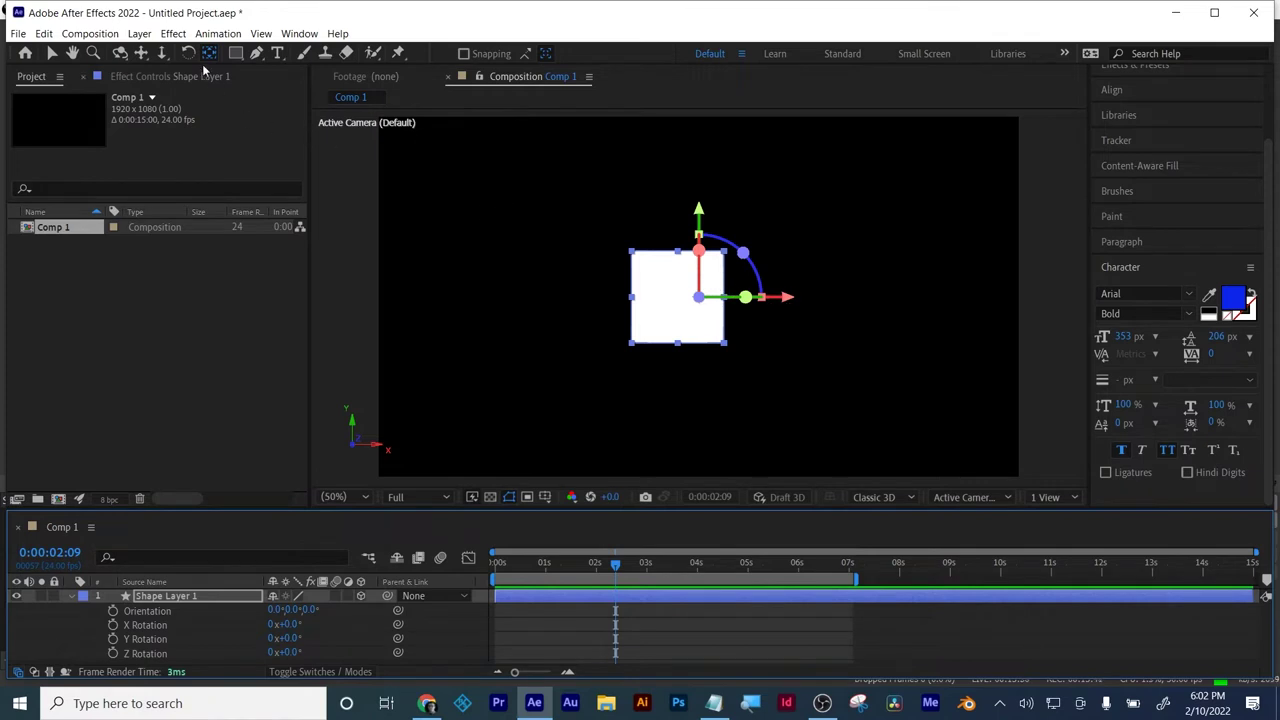
- Delete the square's shape layer from Comp 1
click(703, 306)
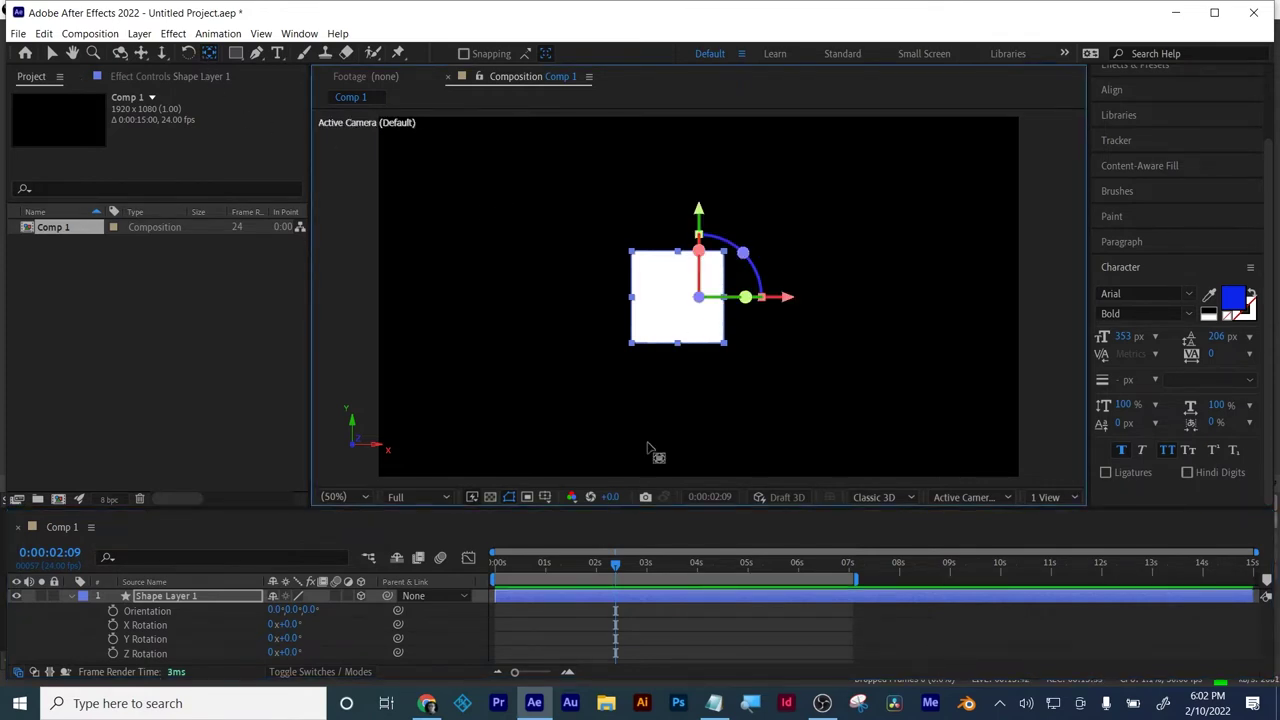
click(608, 596)
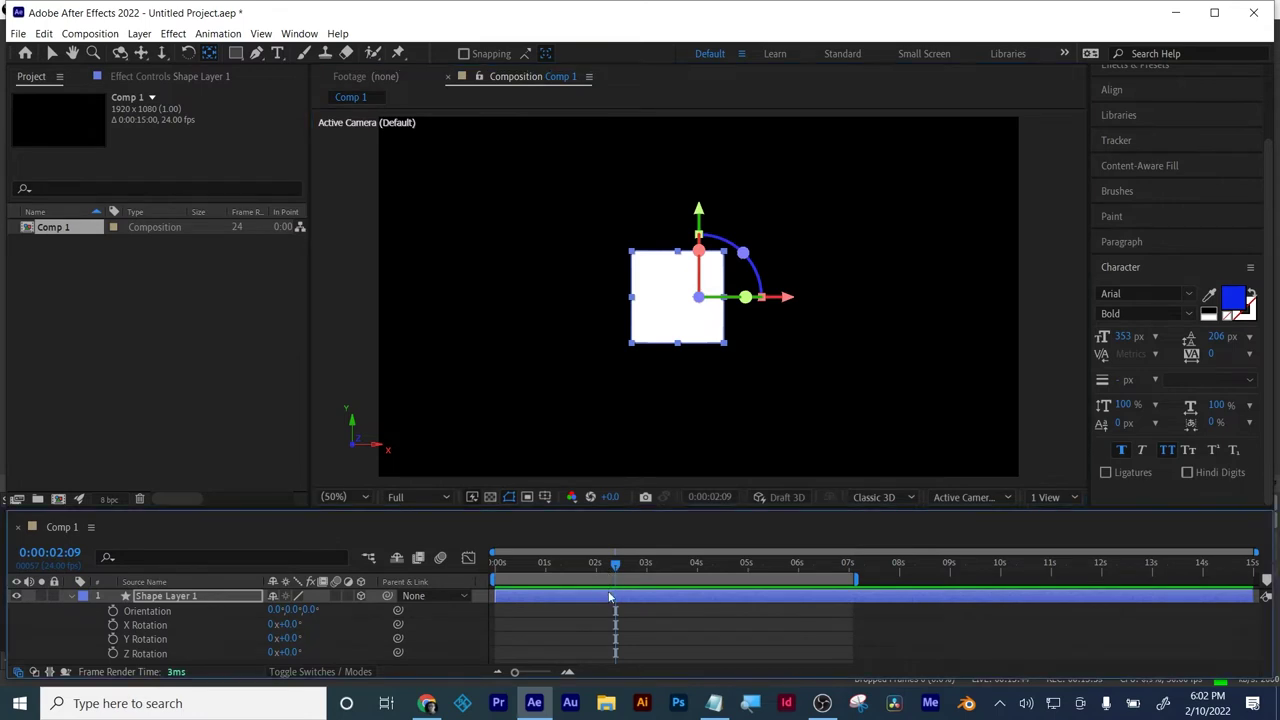
key(Delete)
- Draw a larger white rectangle near the composition's centre and move its anchor point to the middle of its bottom edge
click(236, 53)
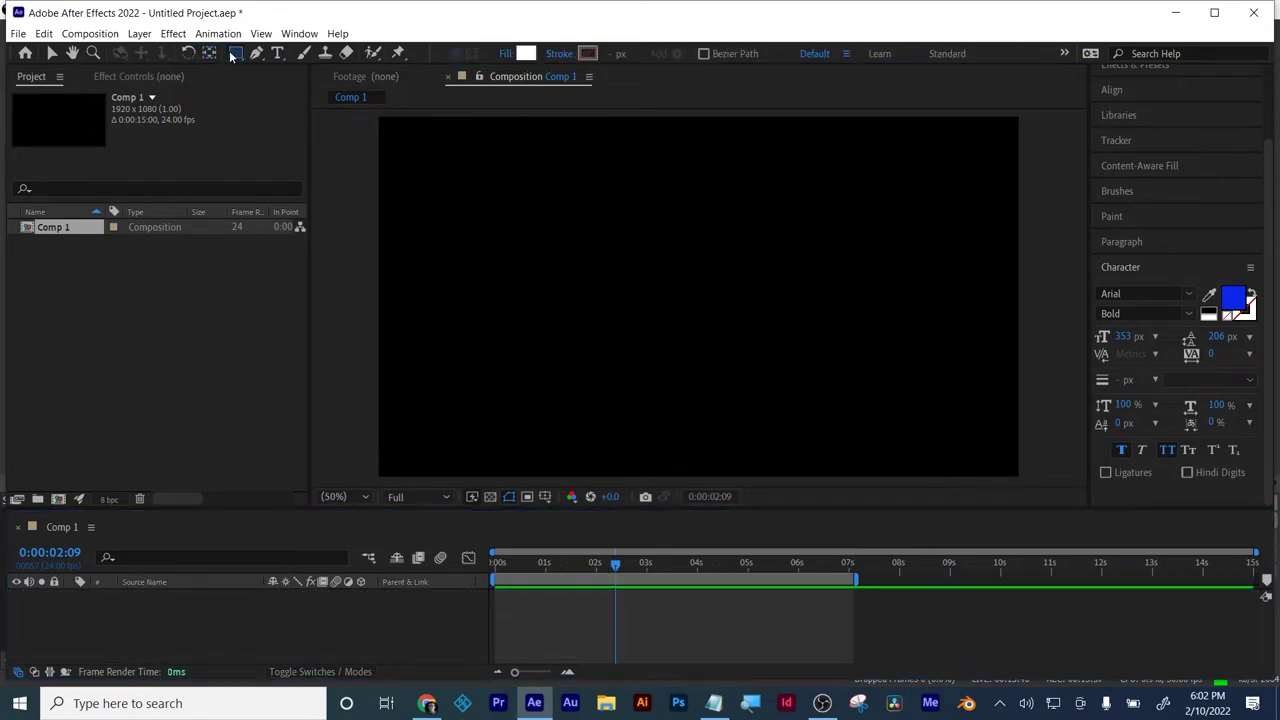
drag(591, 196, 758, 328)
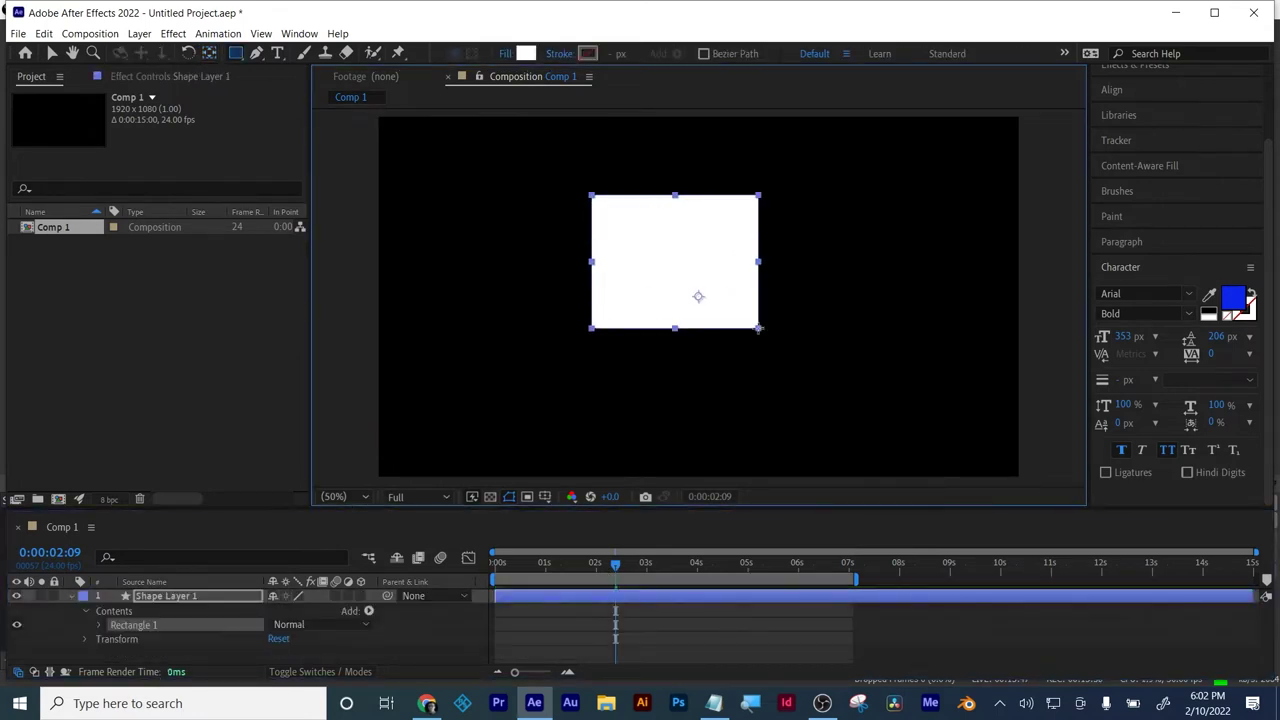
click(724, 591)
click(720, 619)
click(732, 598)
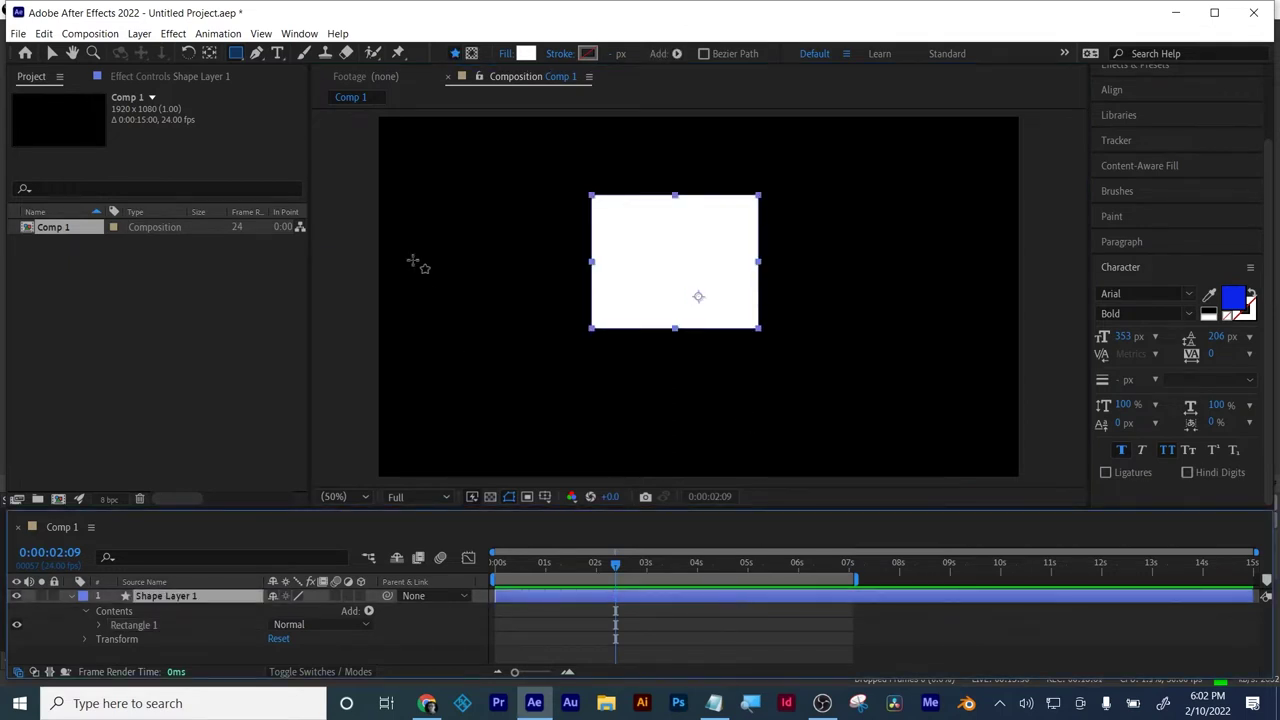
click(205, 53)
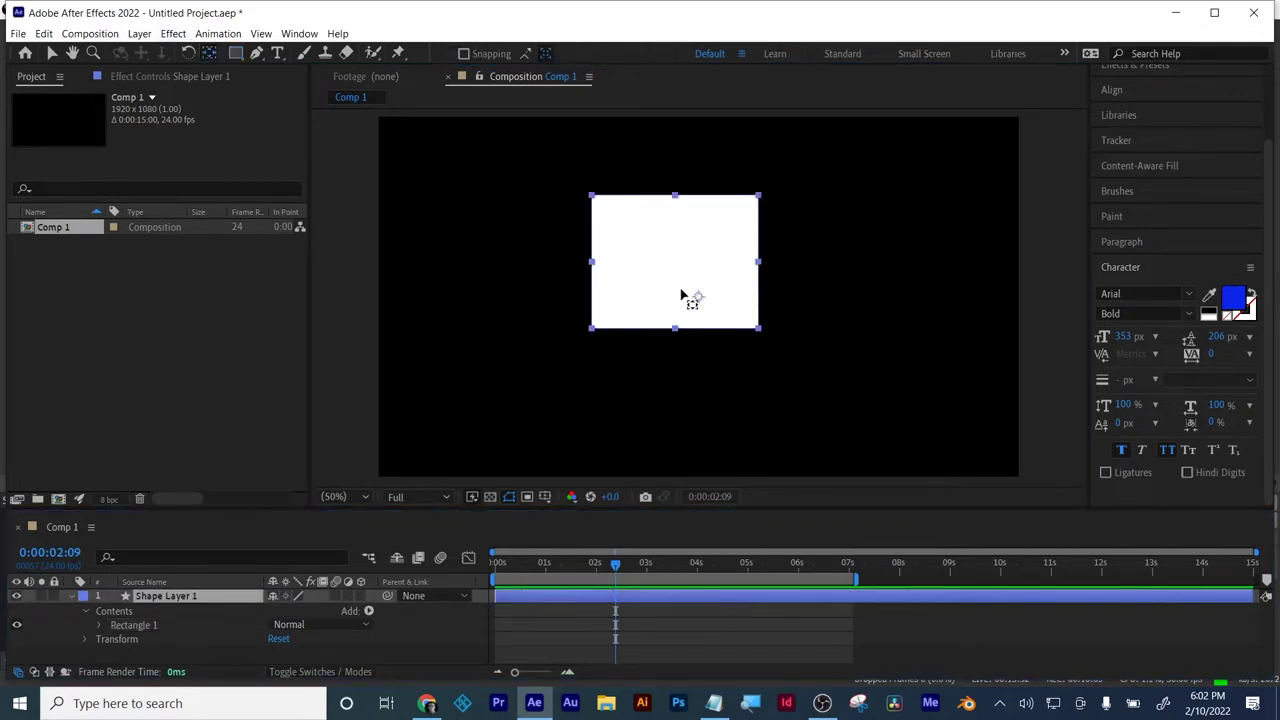
drag(698, 296, 675, 333)
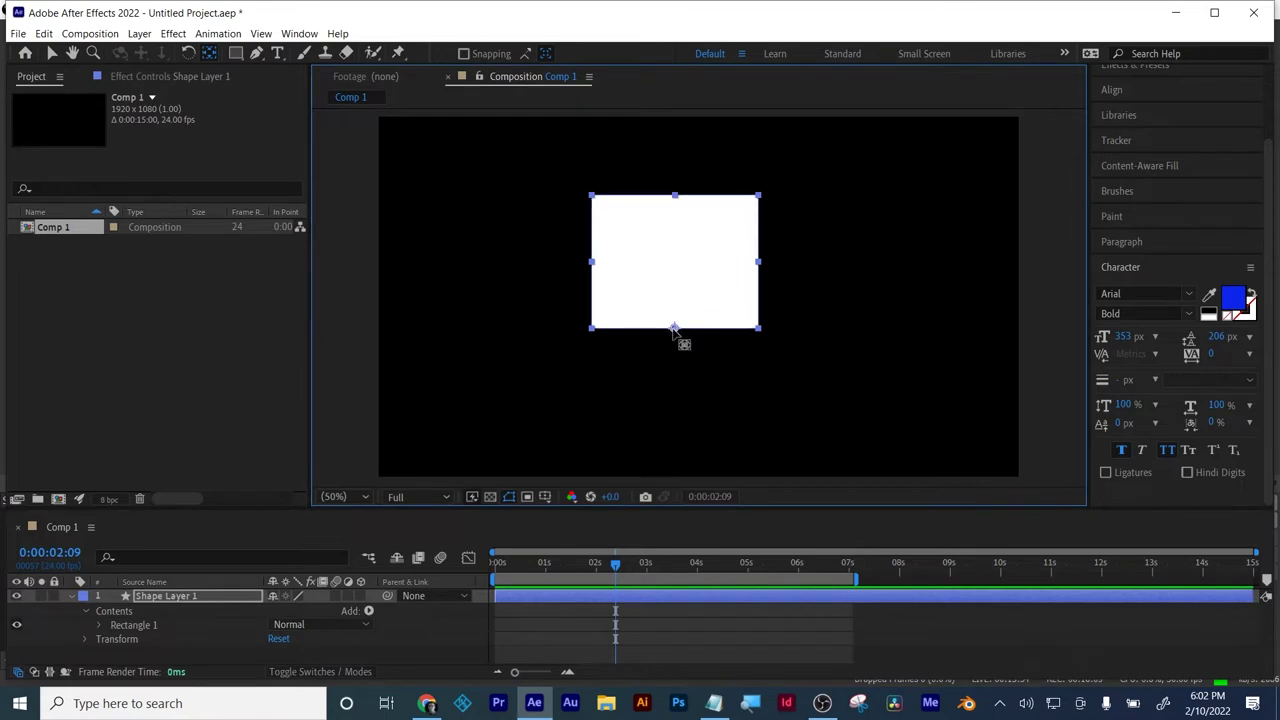
- Make the rectangle's layer 3D with a Y Rotation of -47°, and delete that layer
click(361, 596)
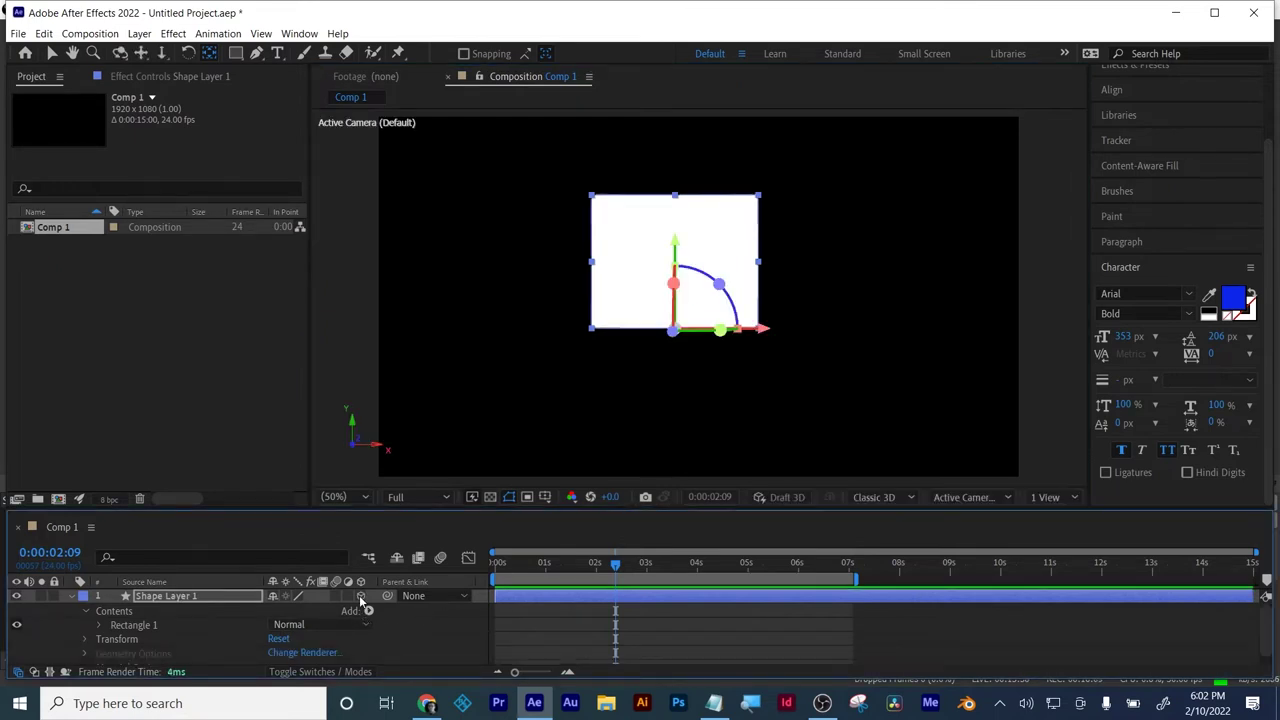
key(r)
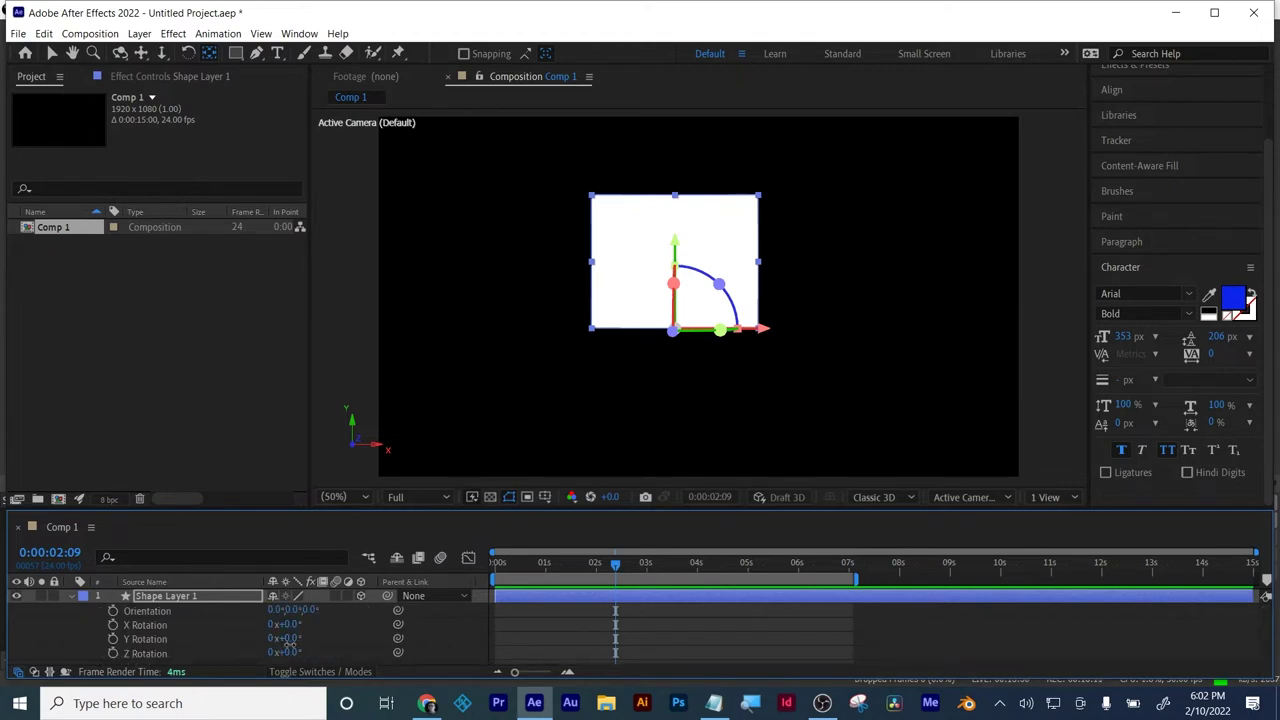
mouse_move(285, 638)
mouse_down()
mouse_move(326, 645)
mouse_move(296, 630)
mouse_move(330, 632)
mouse_move(297, 634)
mouse_up()
drag(292, 638, 262, 645)
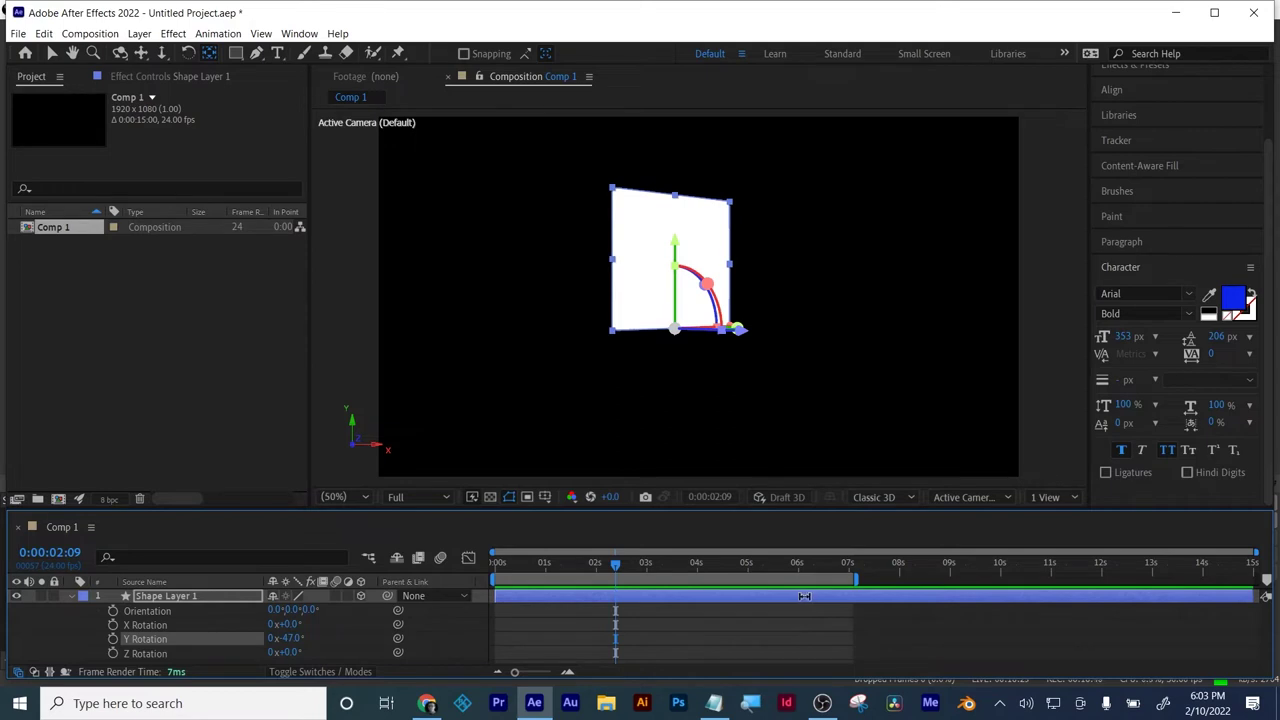
key(Delete)
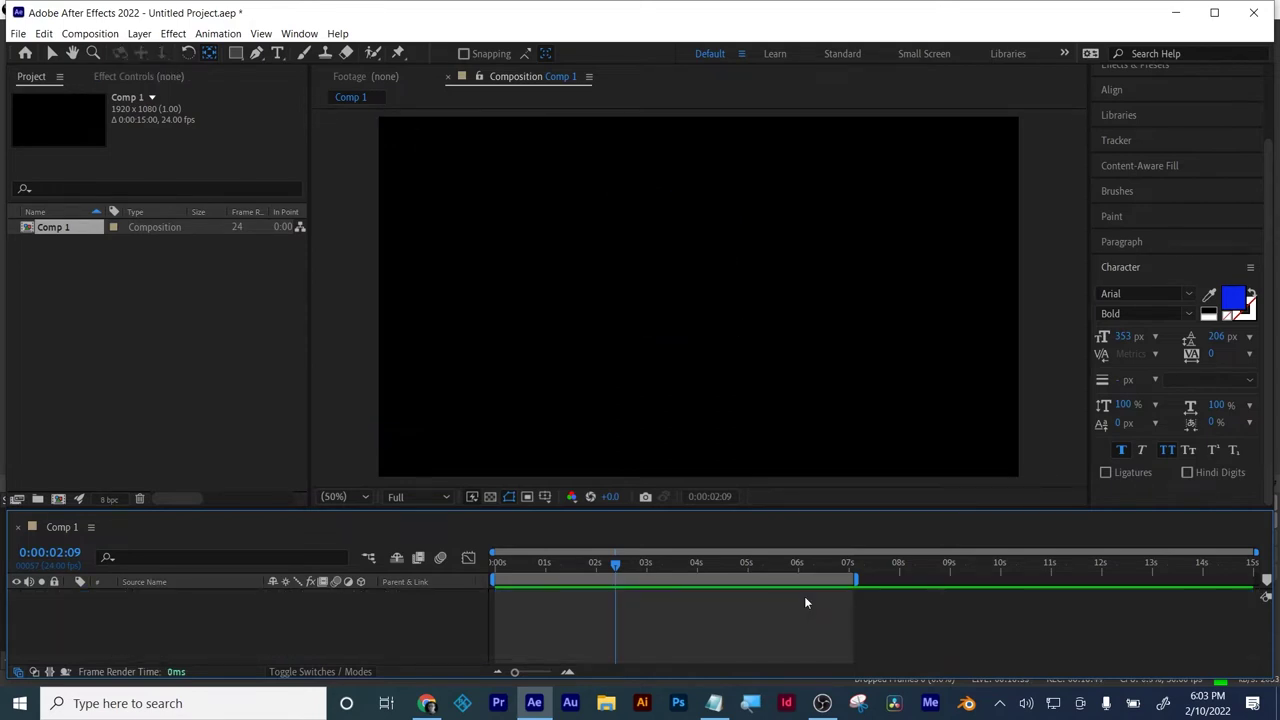
- Draw a white square slightly above the composition's centre and select its shape layer
click(236, 53)
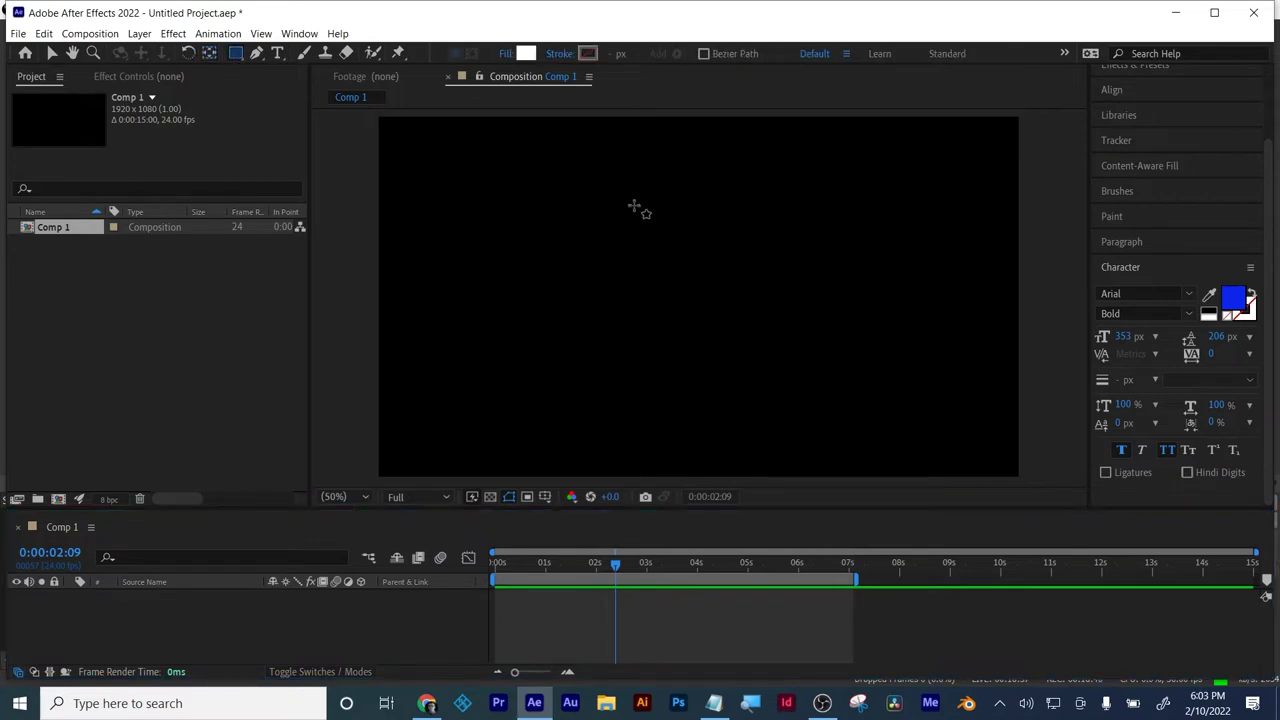
mouse_move(634, 208)
mouse_down()
mouse_move(624, 195)
mouse_move(714, 283)
mouse_up()
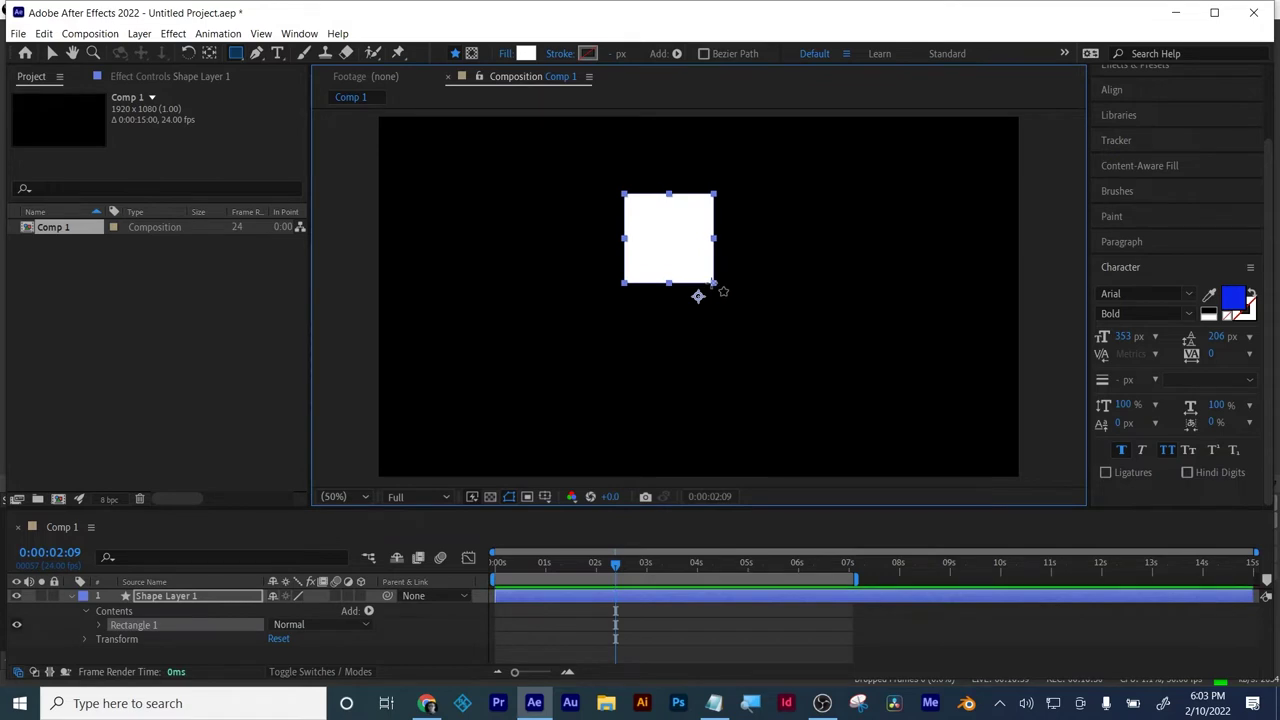
click(573, 624)
click(604, 600)
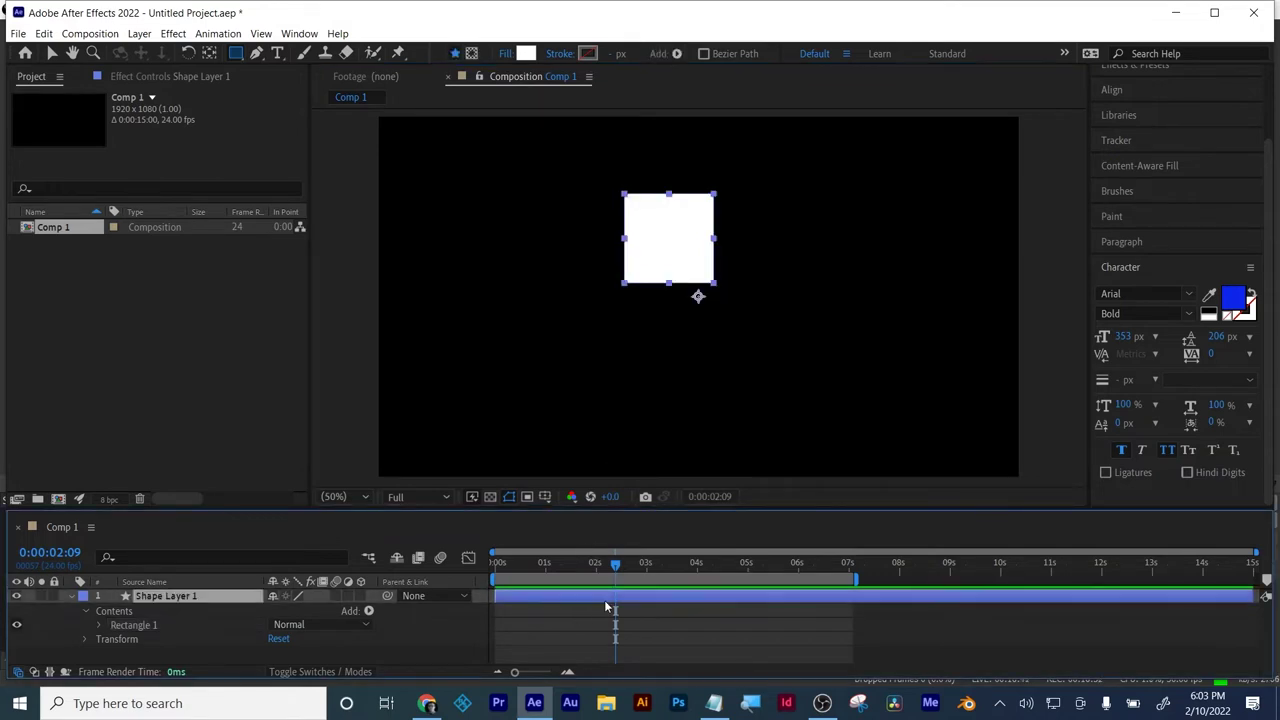
- Place the square's anchor point at the middle of its bottom edge and make the layer 3D
click(209, 53)
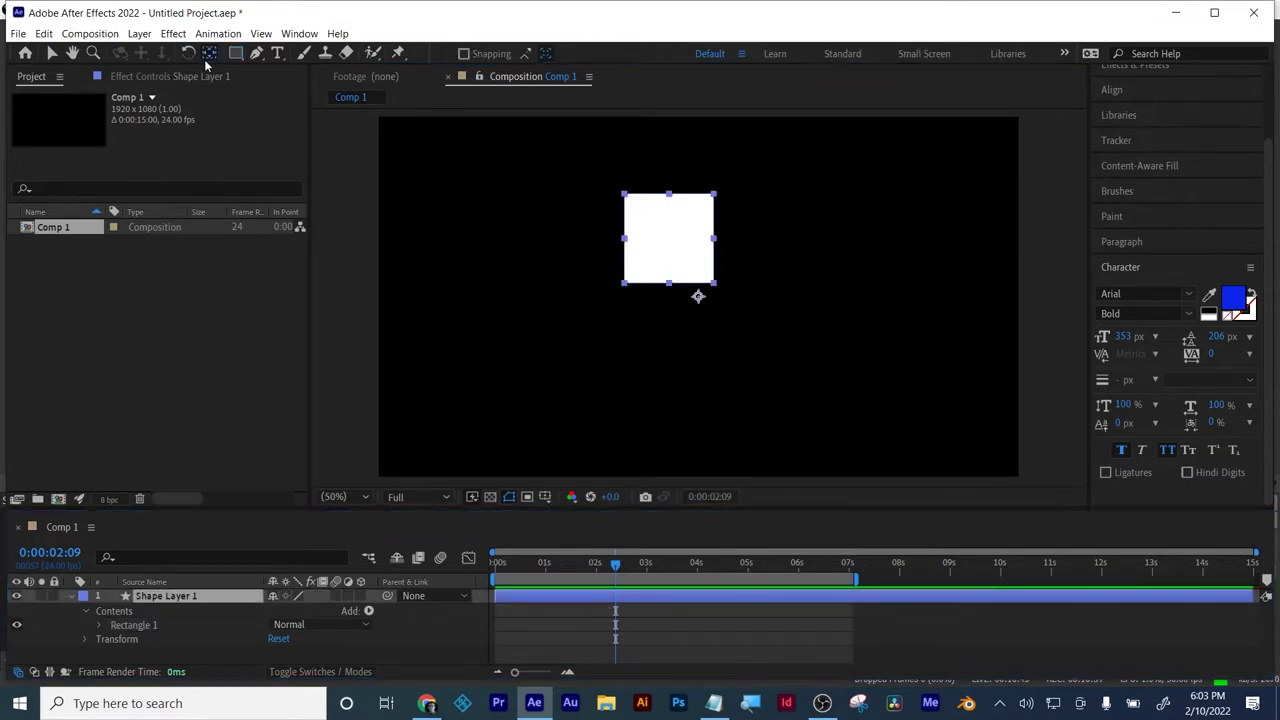
click(700, 295)
click(689, 277)
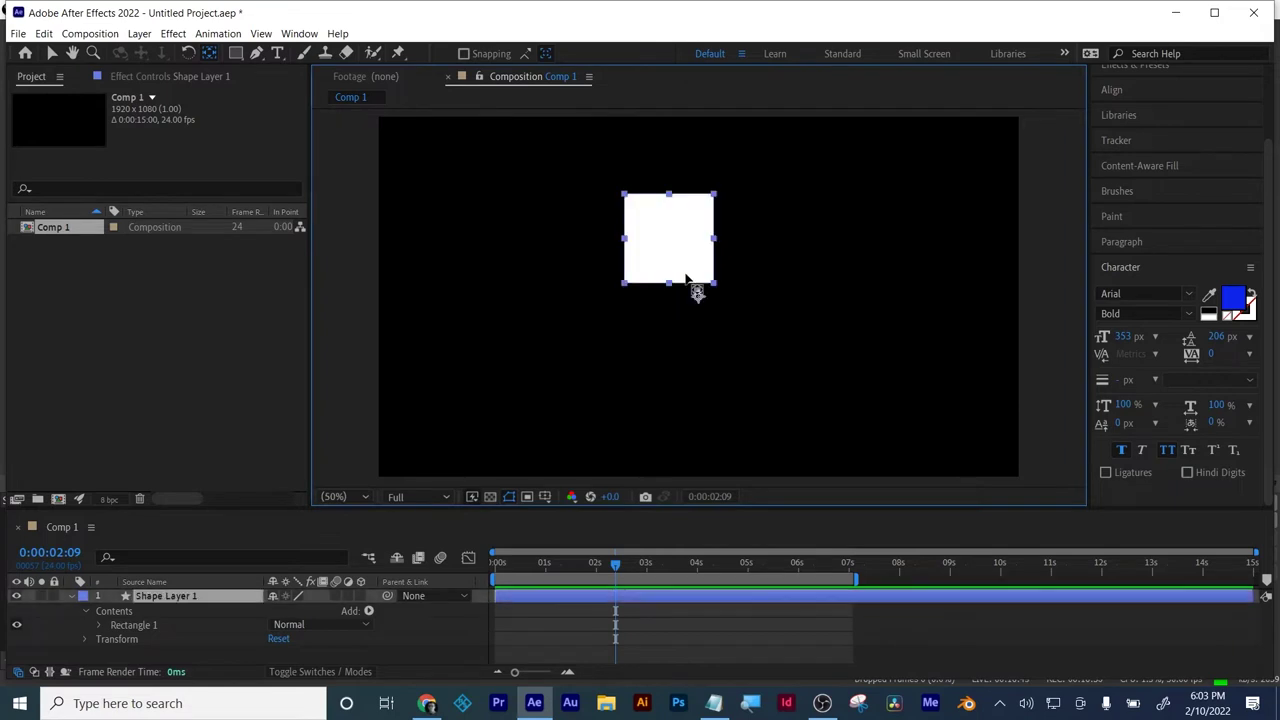
drag(698, 297, 667, 284)
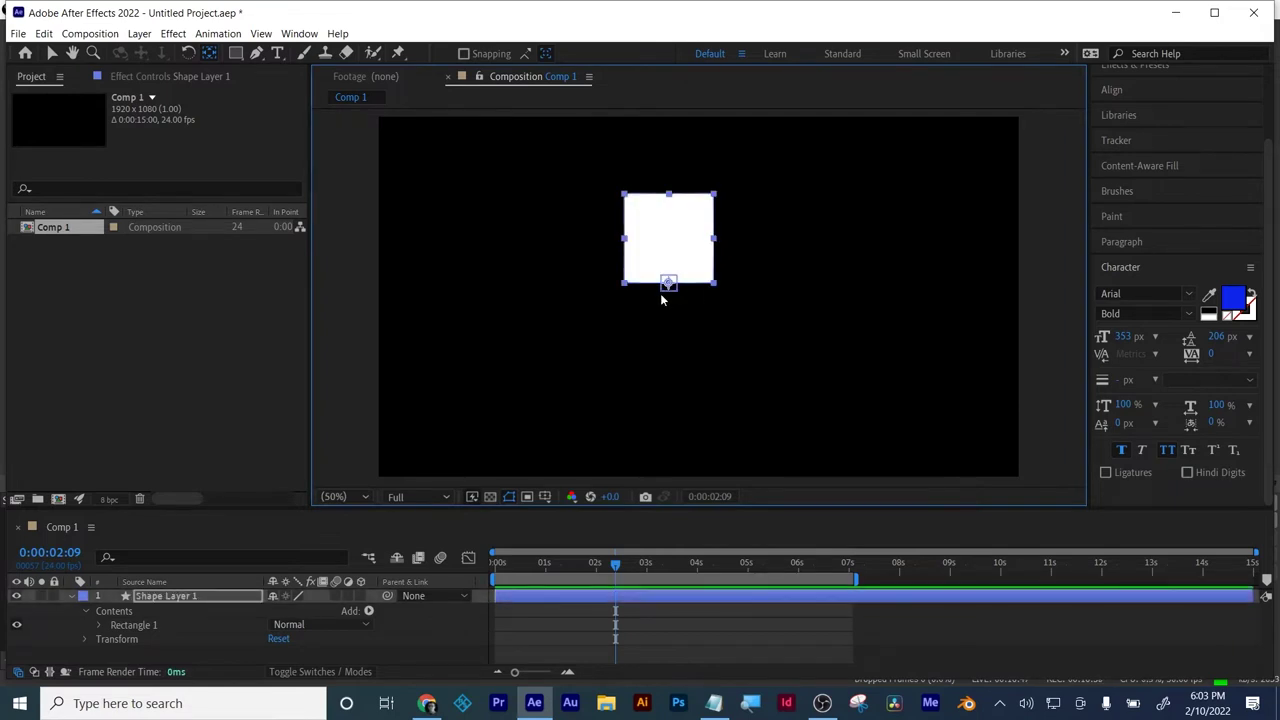
click(361, 597)
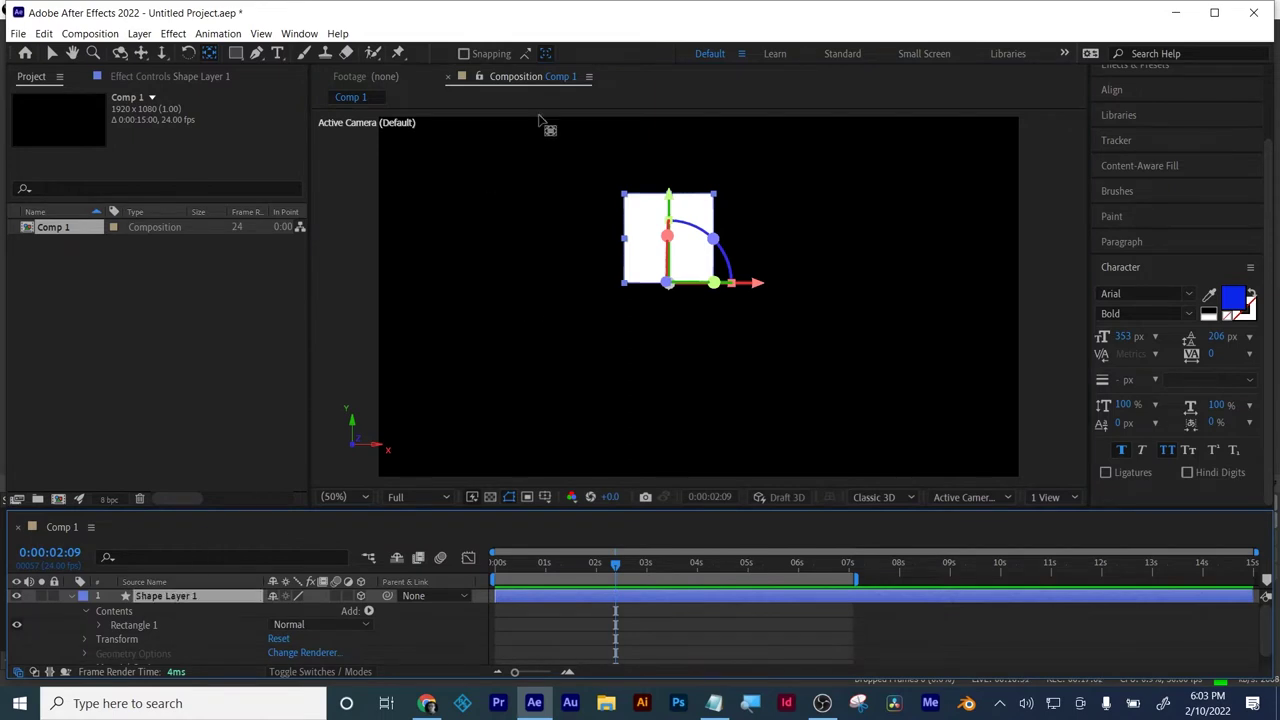
- Change the square's fill colour from the colour picker to a bright red, hex F70606
click(51, 54)
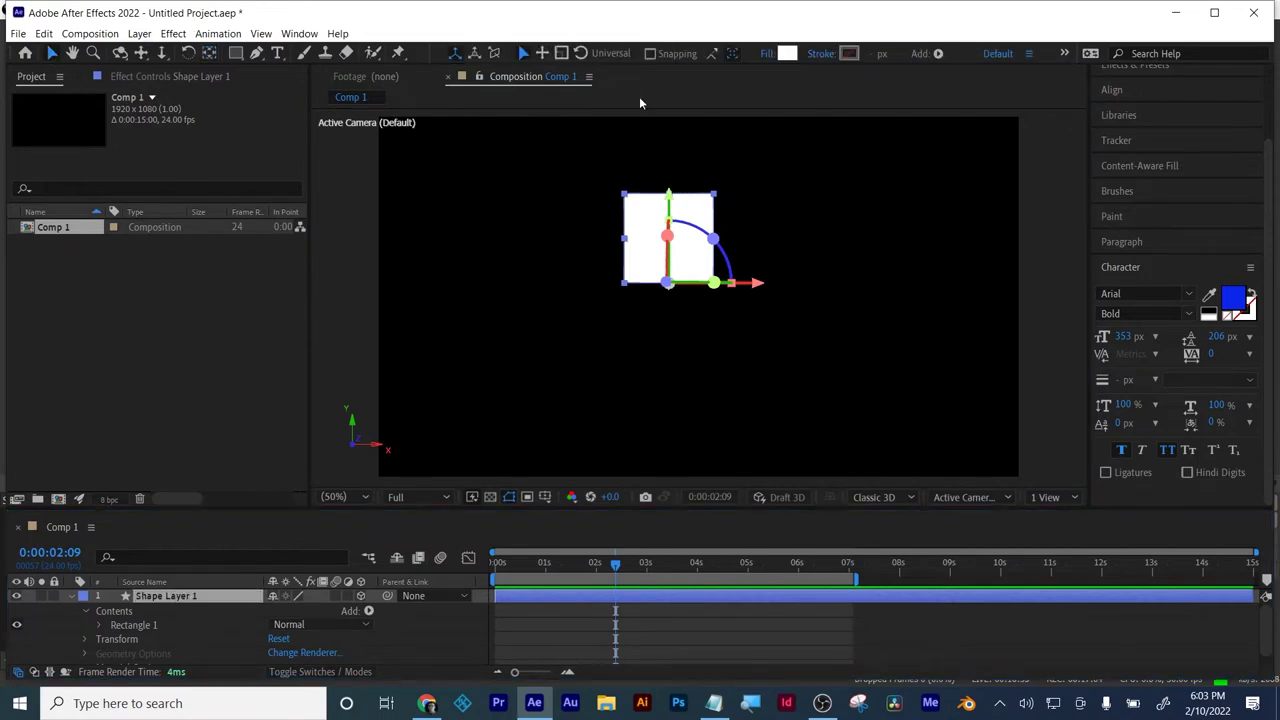
click(788, 54)
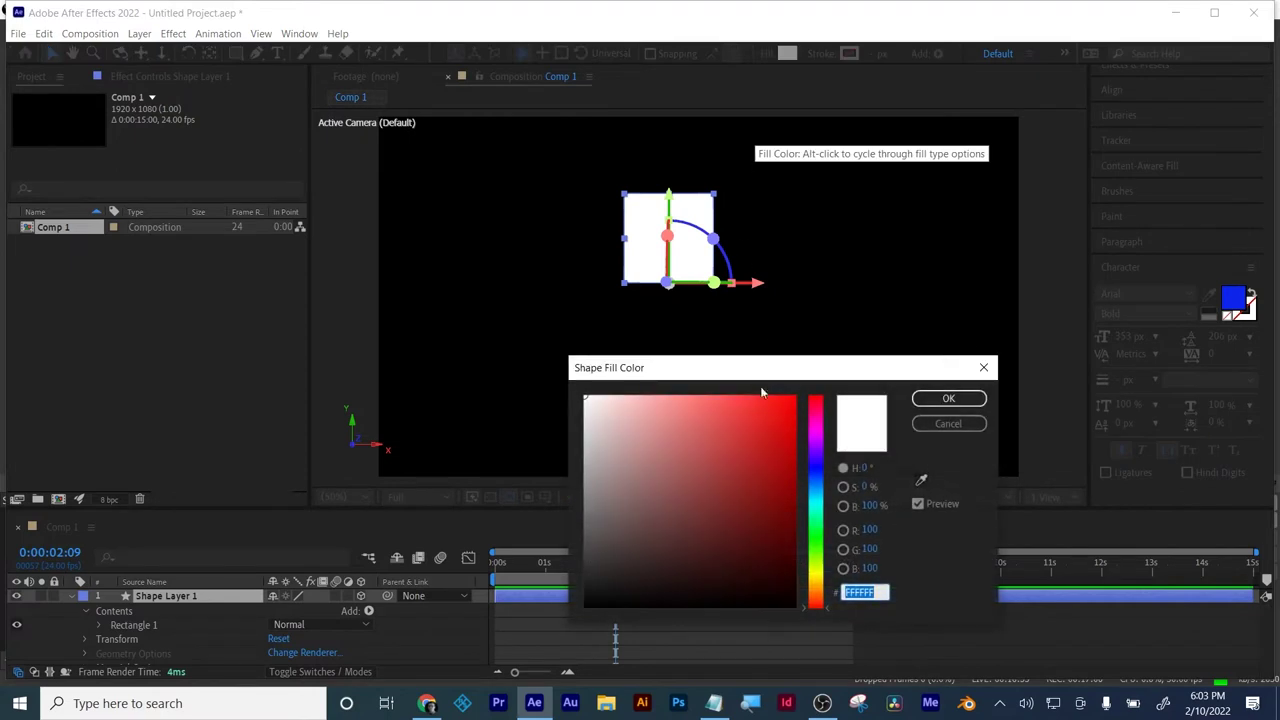
click(790, 401)
click(948, 398)
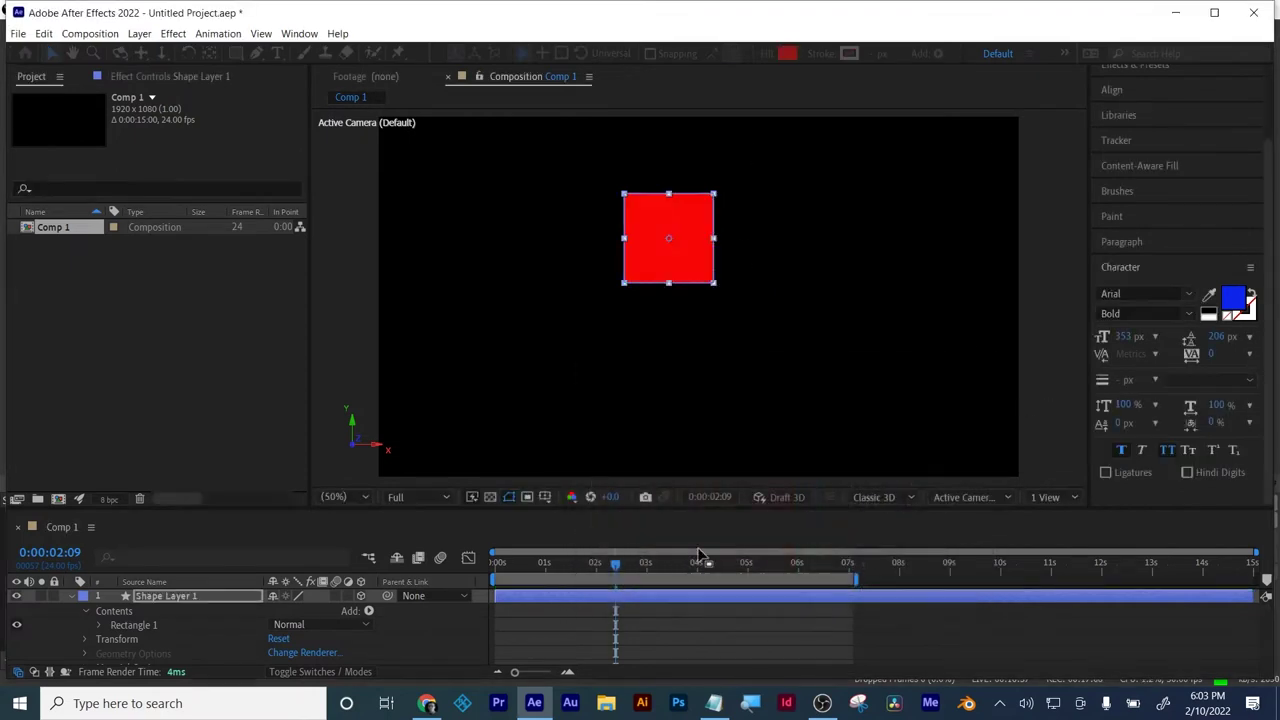
- Collapse the square's shape layer properties and rename the layer as red
click(70, 596)
click(150, 596)
key(Return)
text(red)
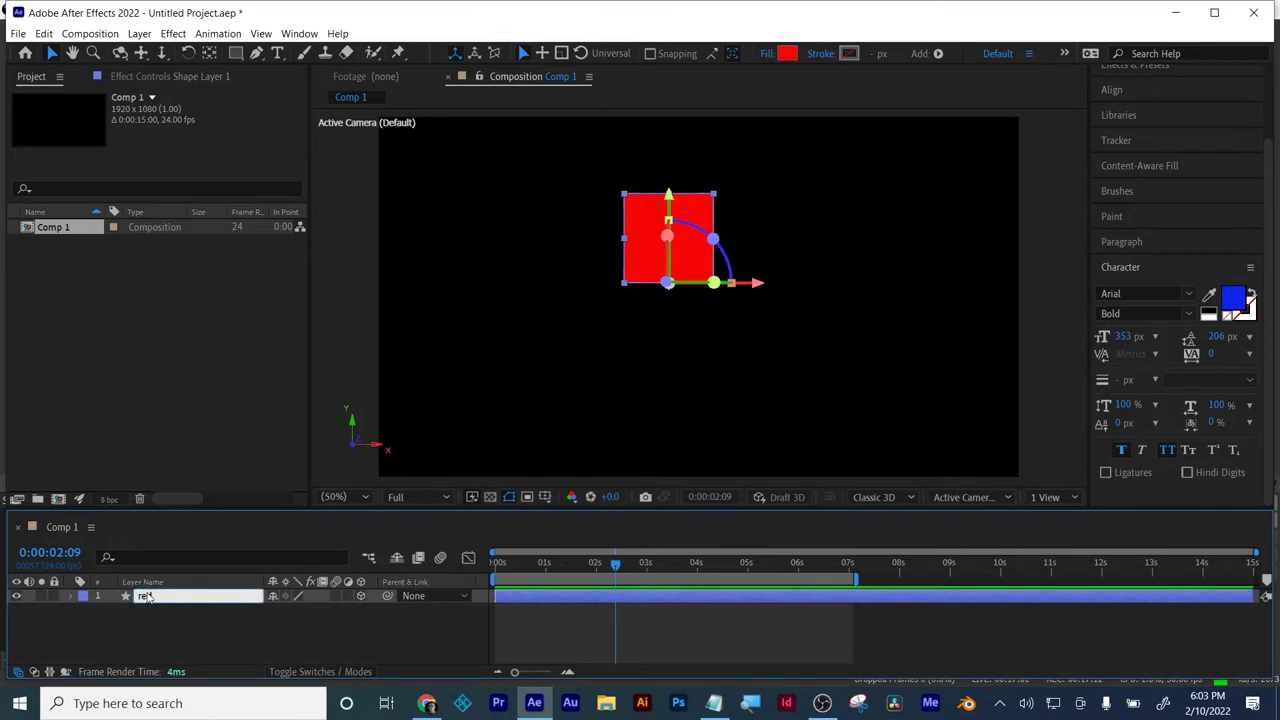
key(Return)
- Duplicate the red layer and rename the copy as blue
key(ctrl+d)
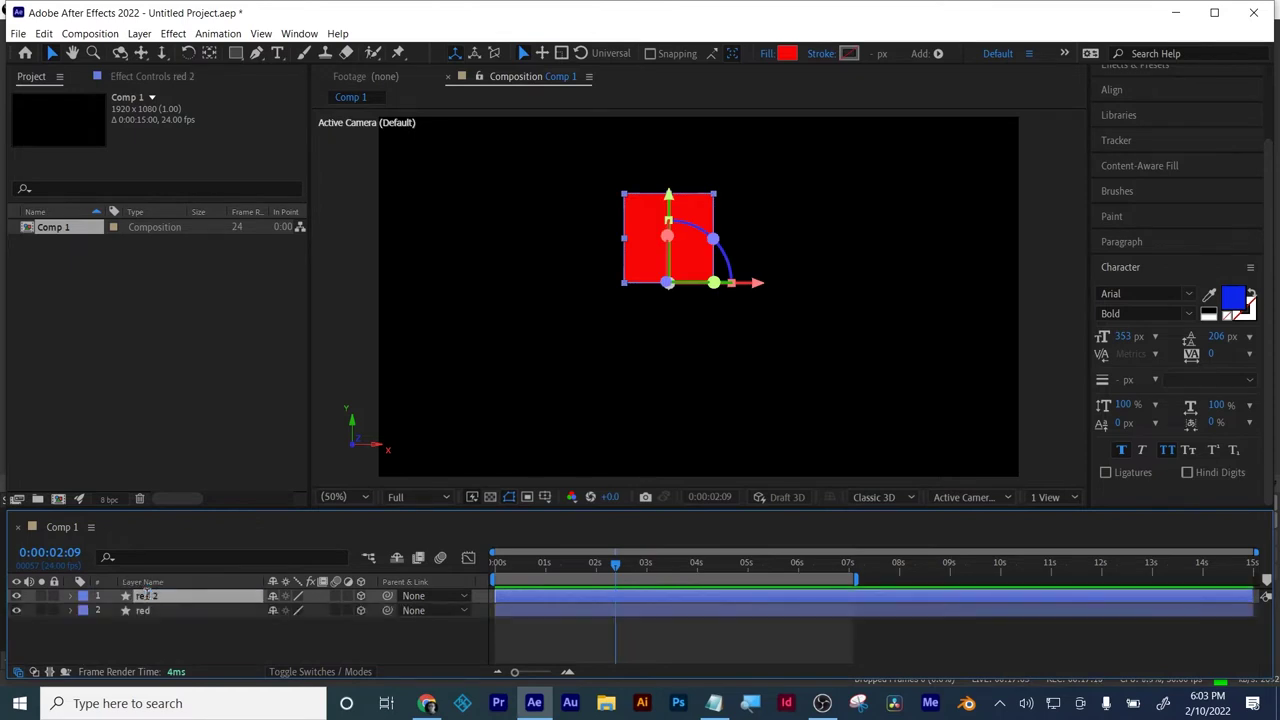
key(Return)
text(blue)
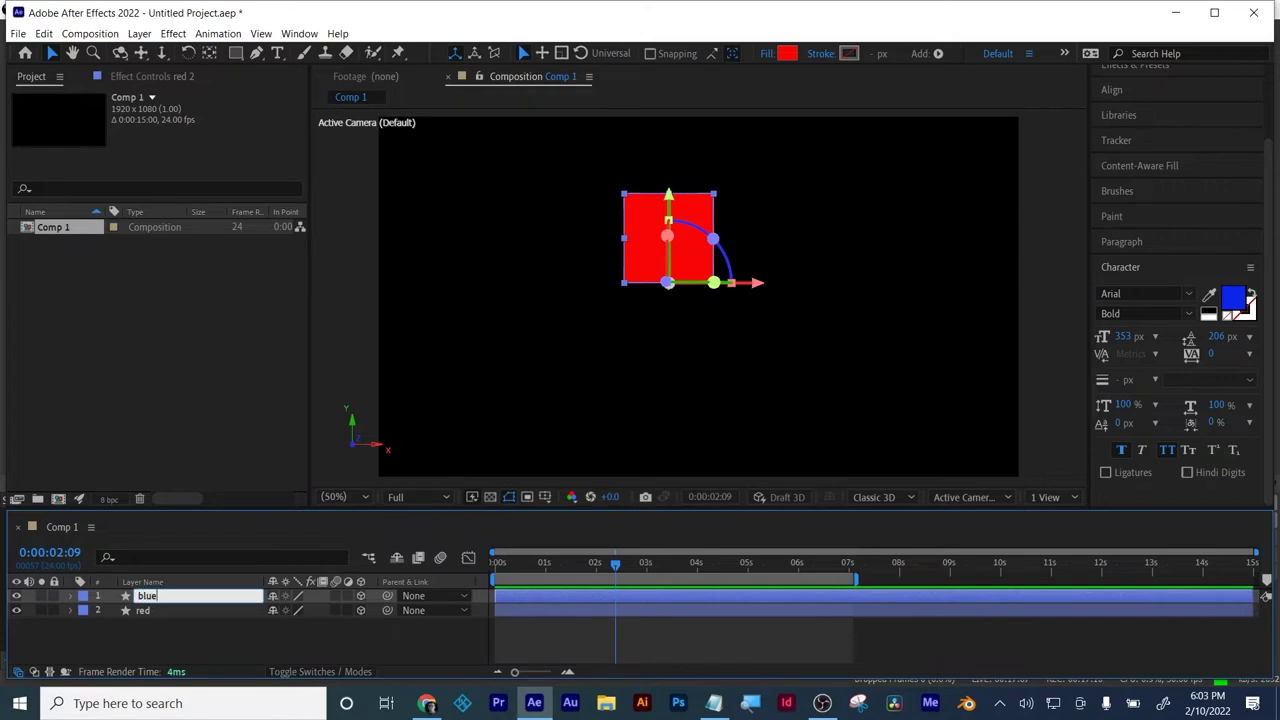
key(Return)
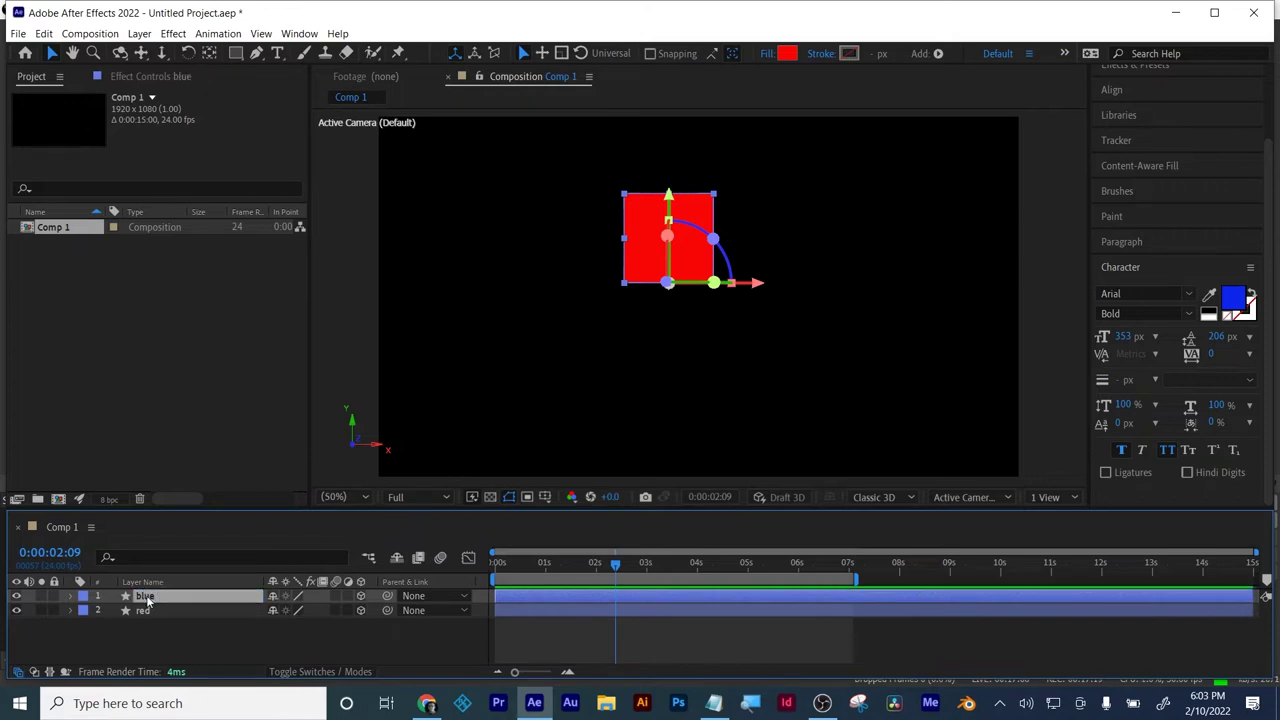
- Change the blue layer's fill to a saturated blue and deselect the layer
click(787, 53)
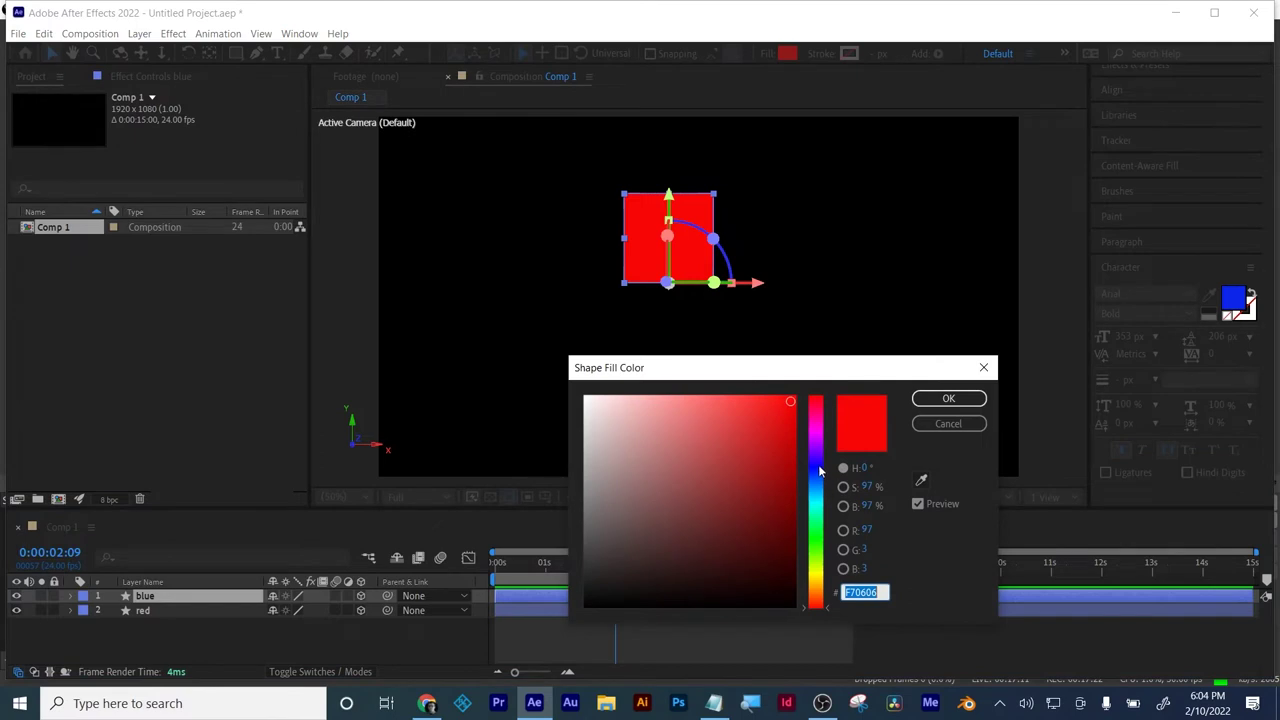
click(818, 464)
click(946, 399)
click(174, 668)
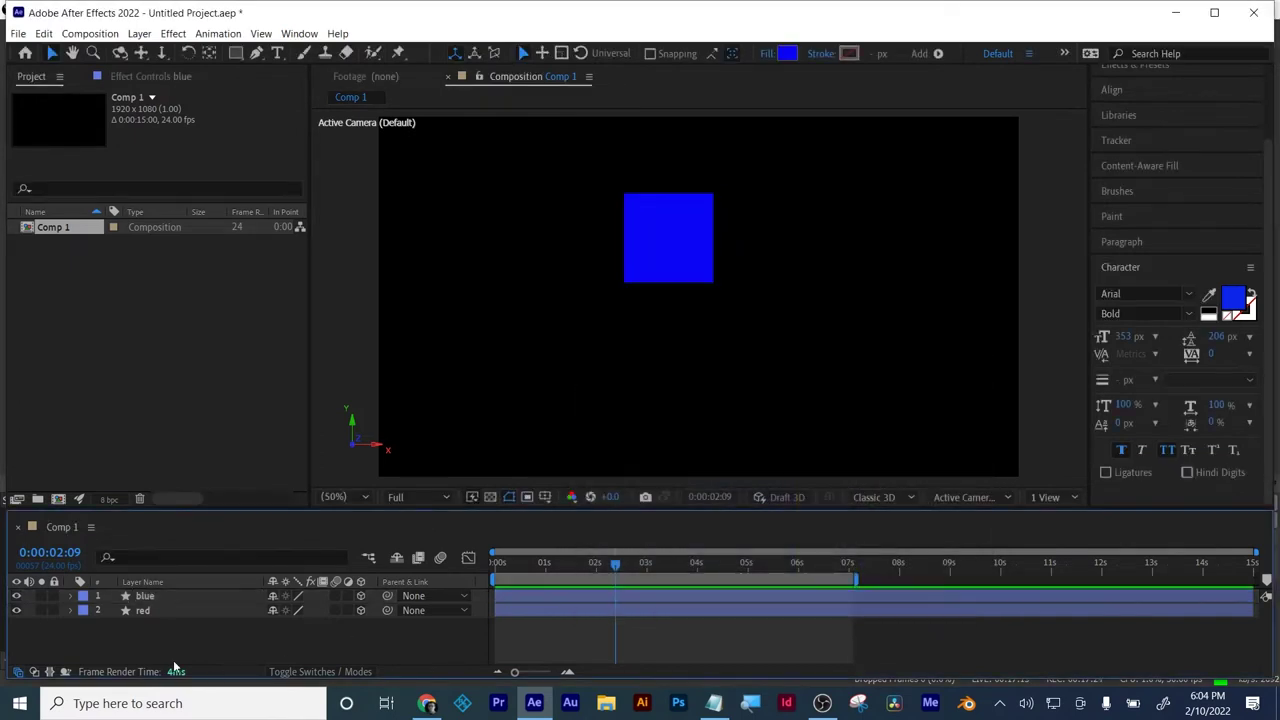
- Reveal the Position property of both square layers and set the blue layer's Z position to -2000
key(ctrl+a)
key(p)
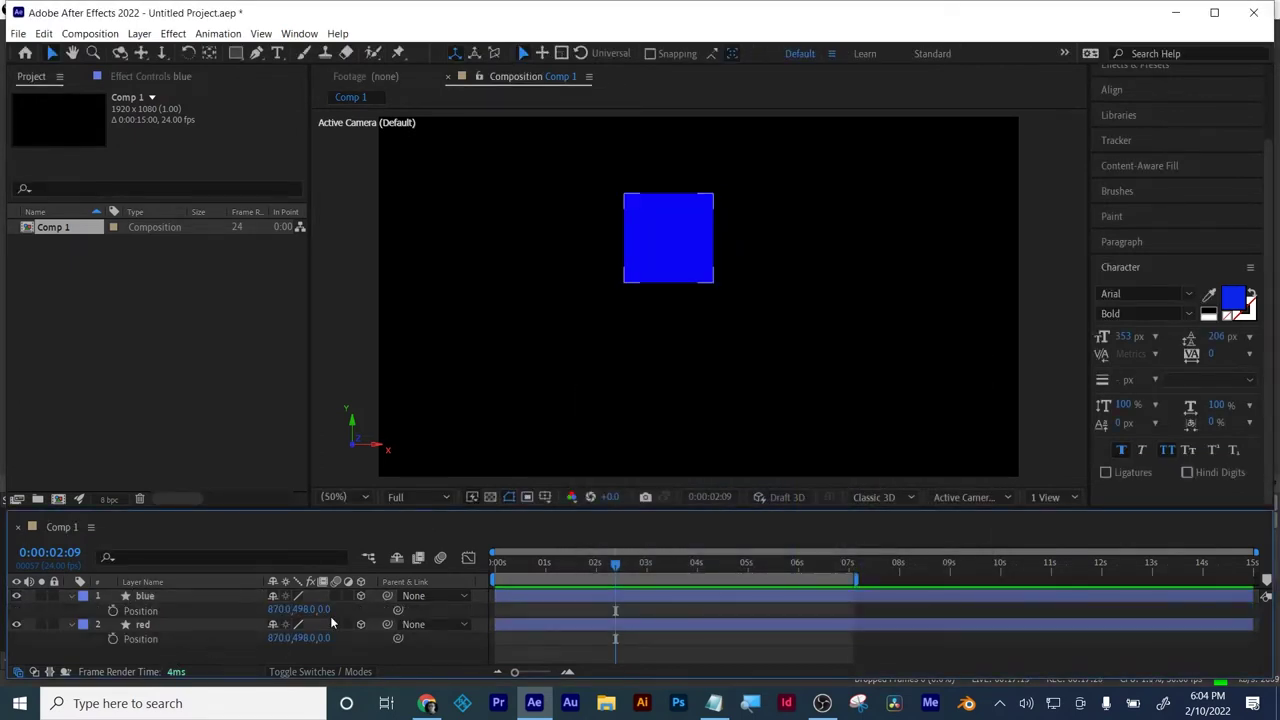
drag(326, 610, 284, 610)
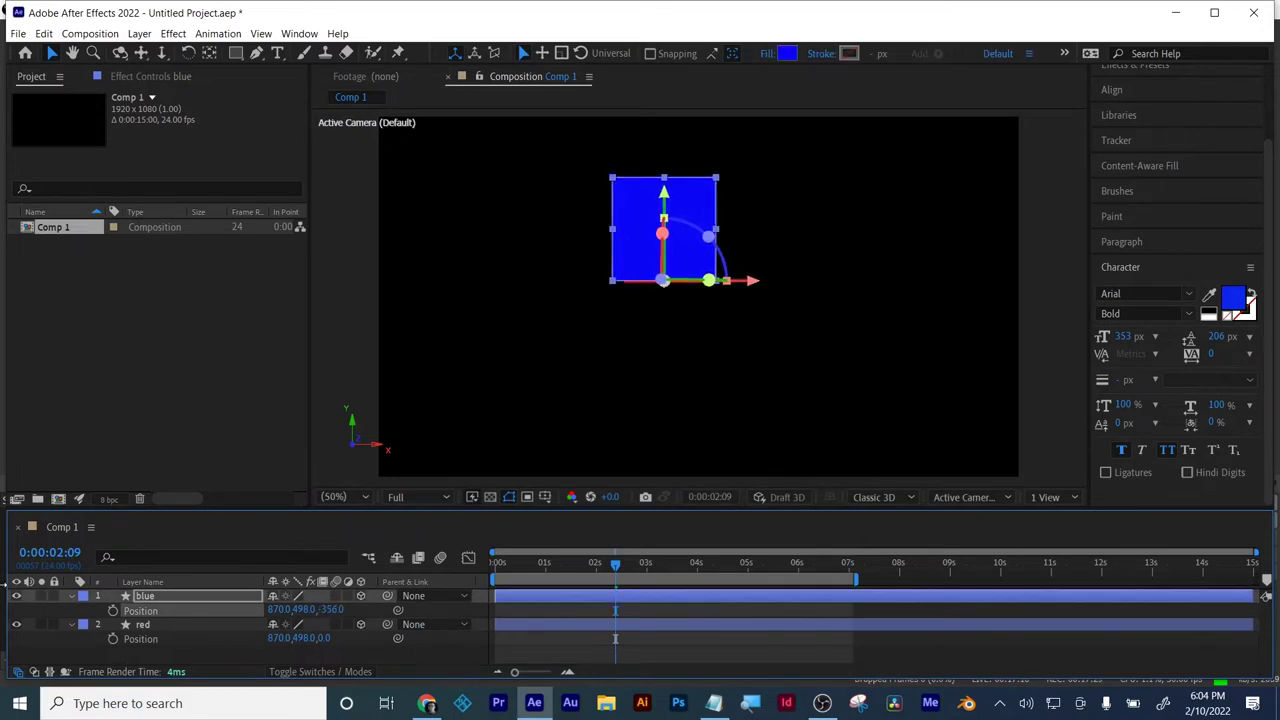
click(336, 609)
text(-200)
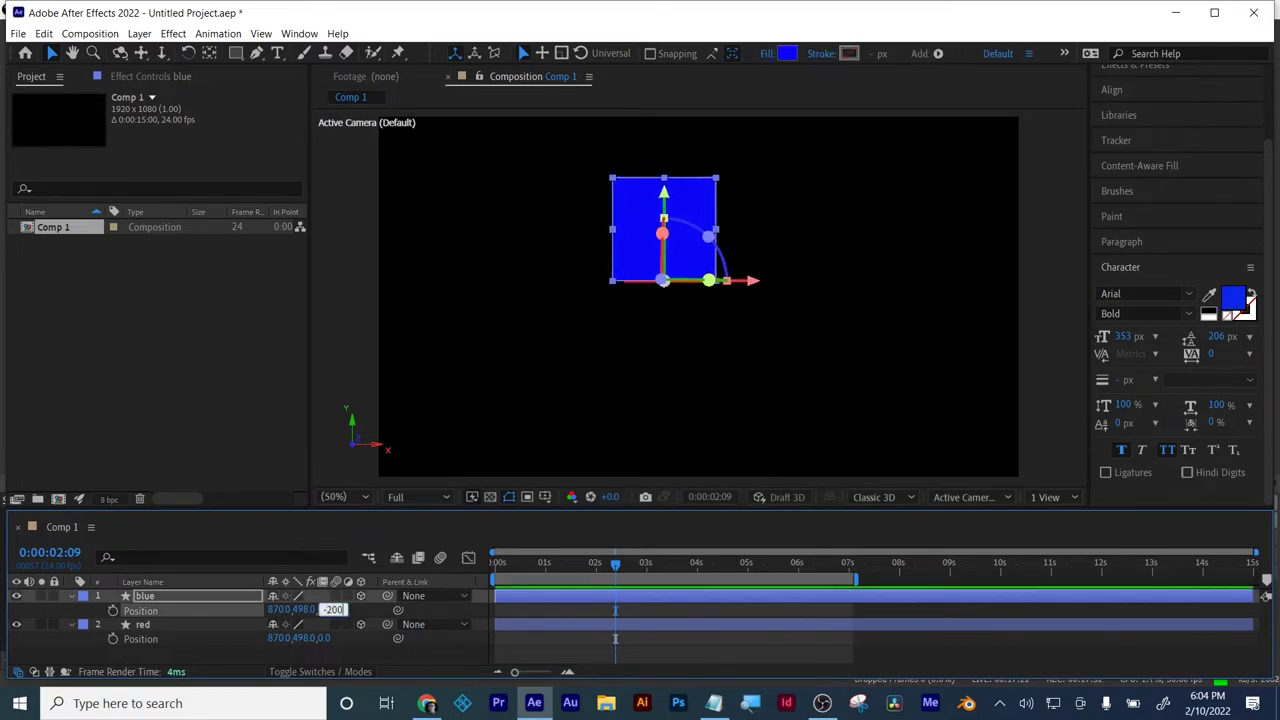
text(0)
key(Return)
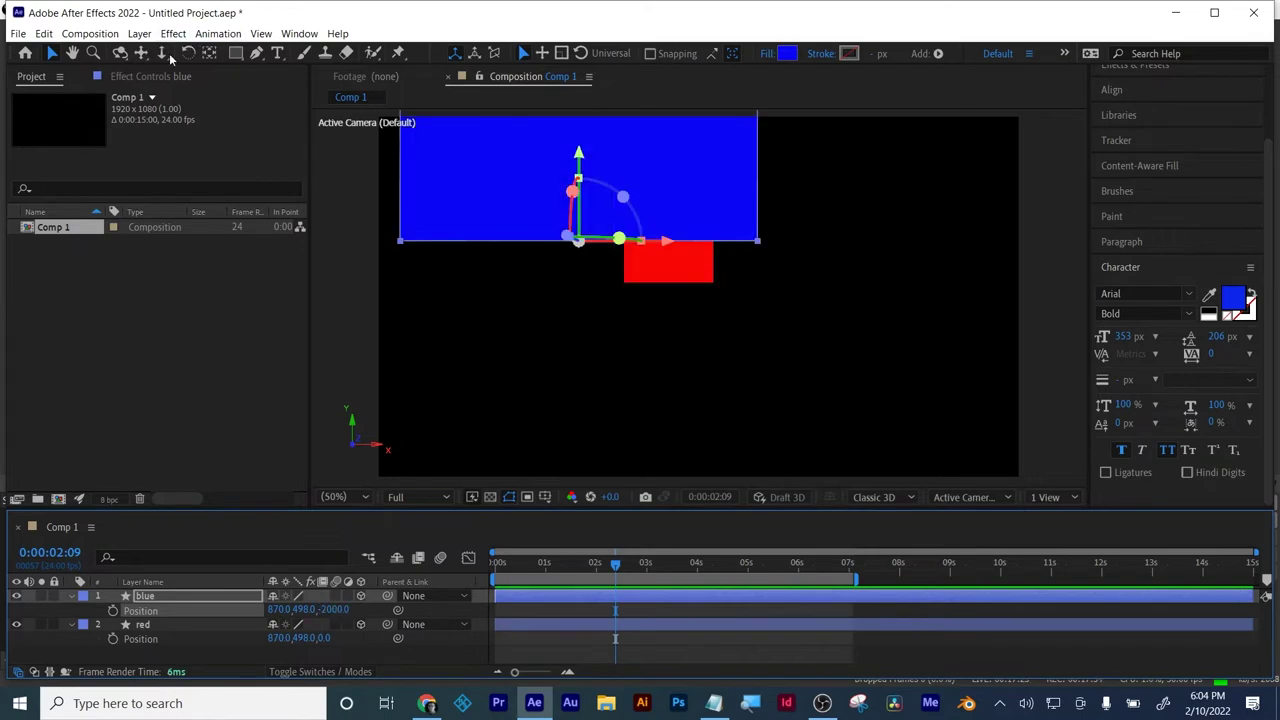
- Move the blue square down along its Y axis to a Y position of about 675.5
click(28, 57)
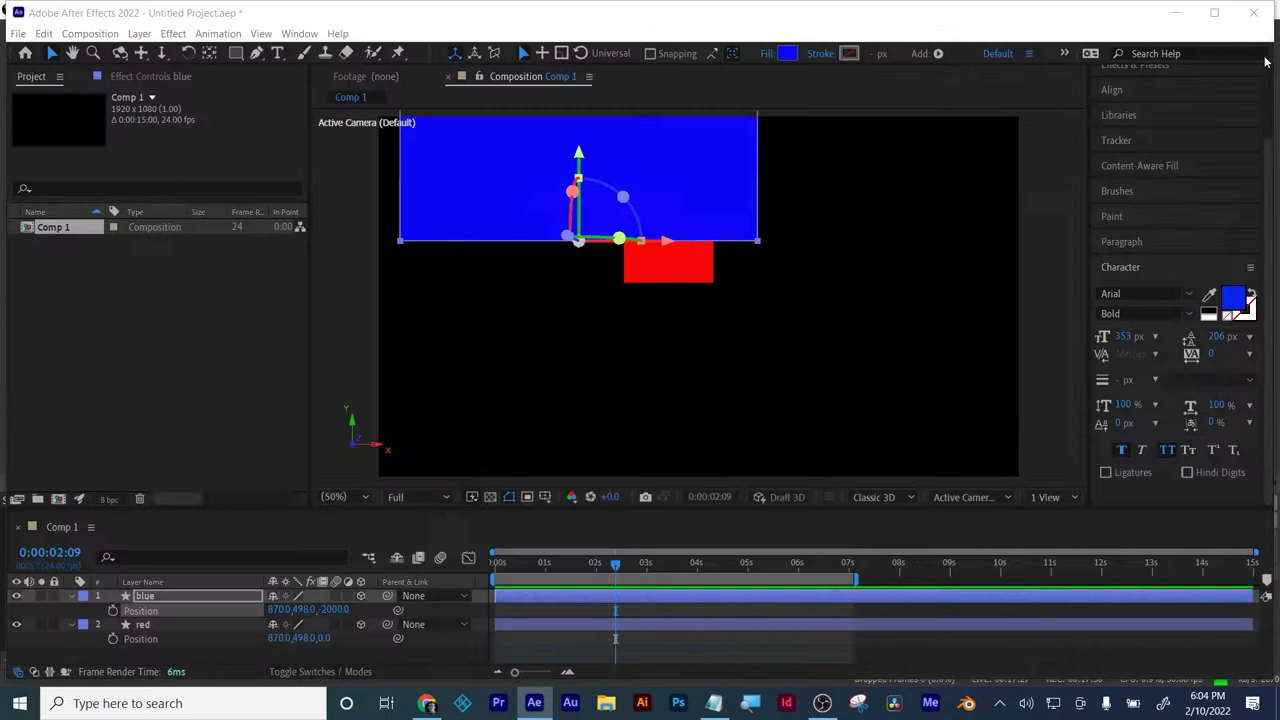
click(1264, 56)
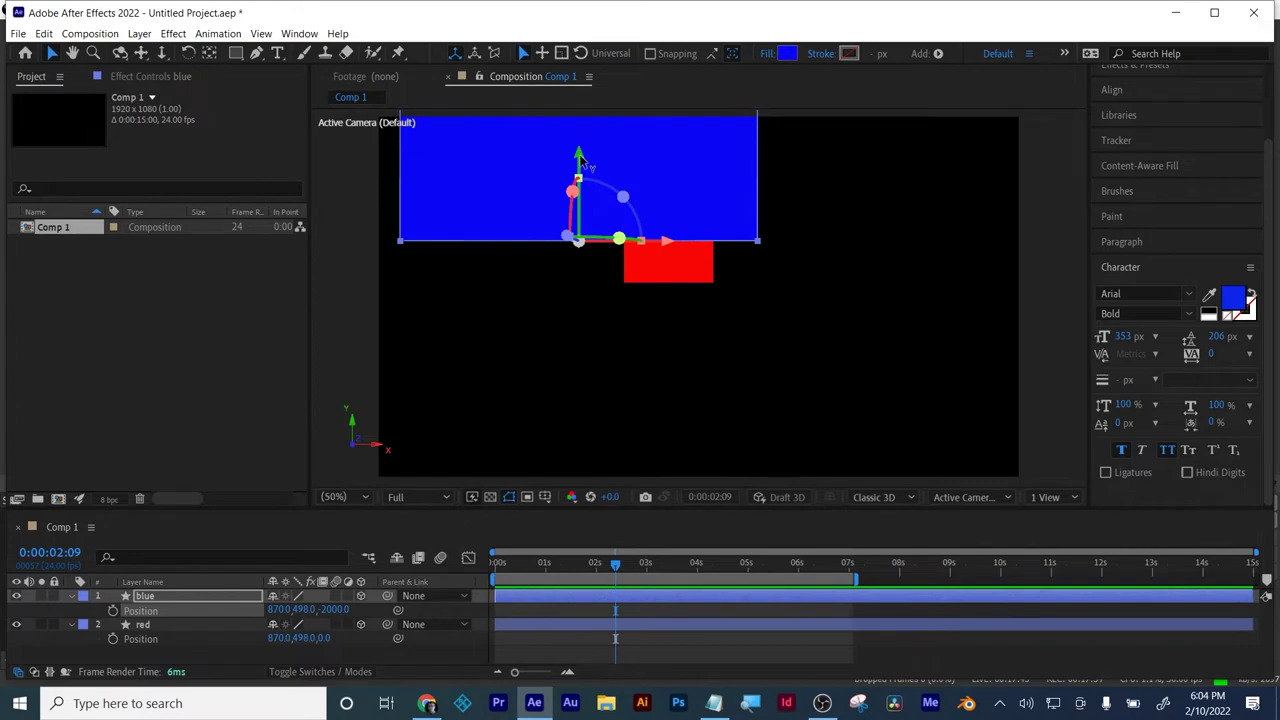
drag(580, 158, 607, 401)
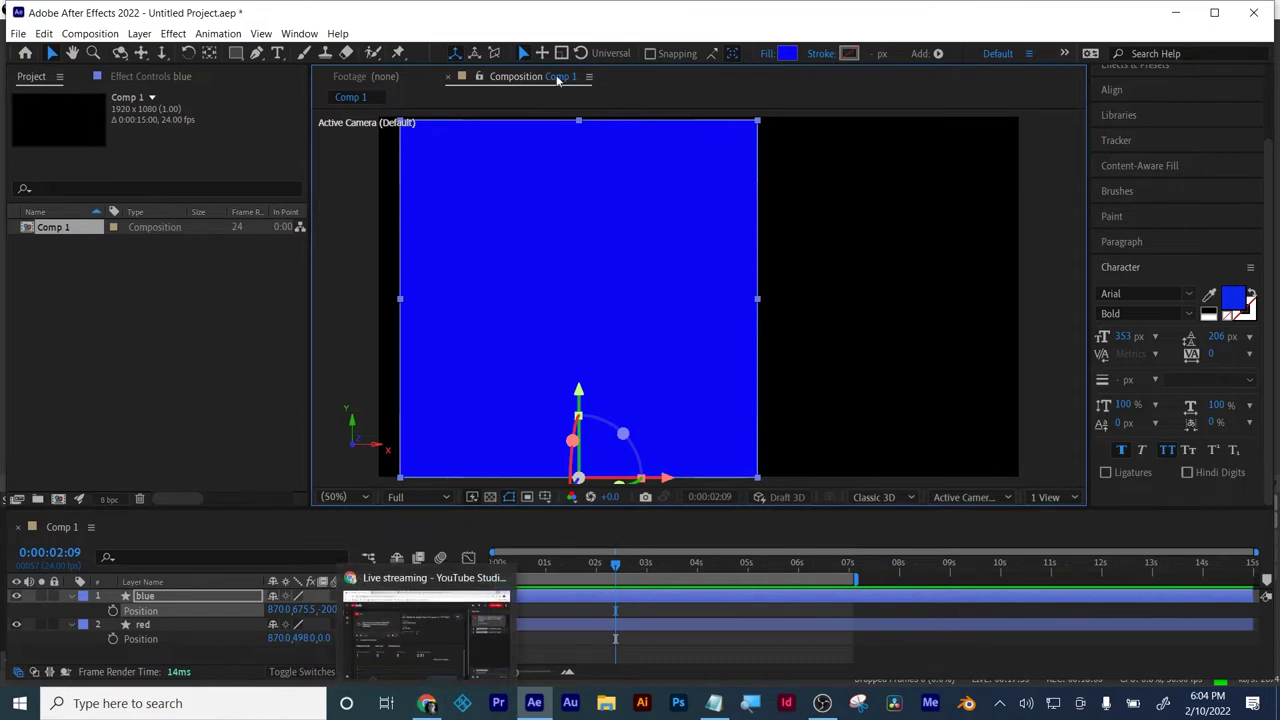
- Add a two-node camera named Camera 1 with the 15mm preset and depth of field enabled
click(145, 34)
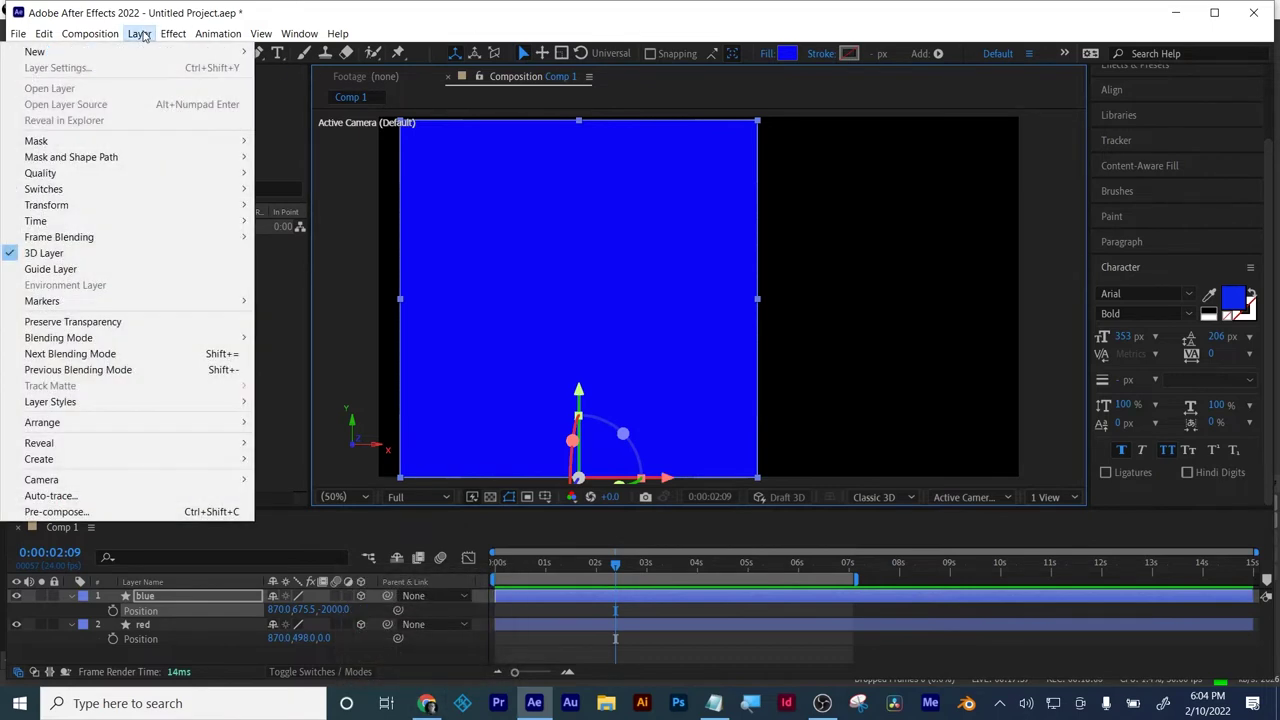
mouse_move(139, 58)
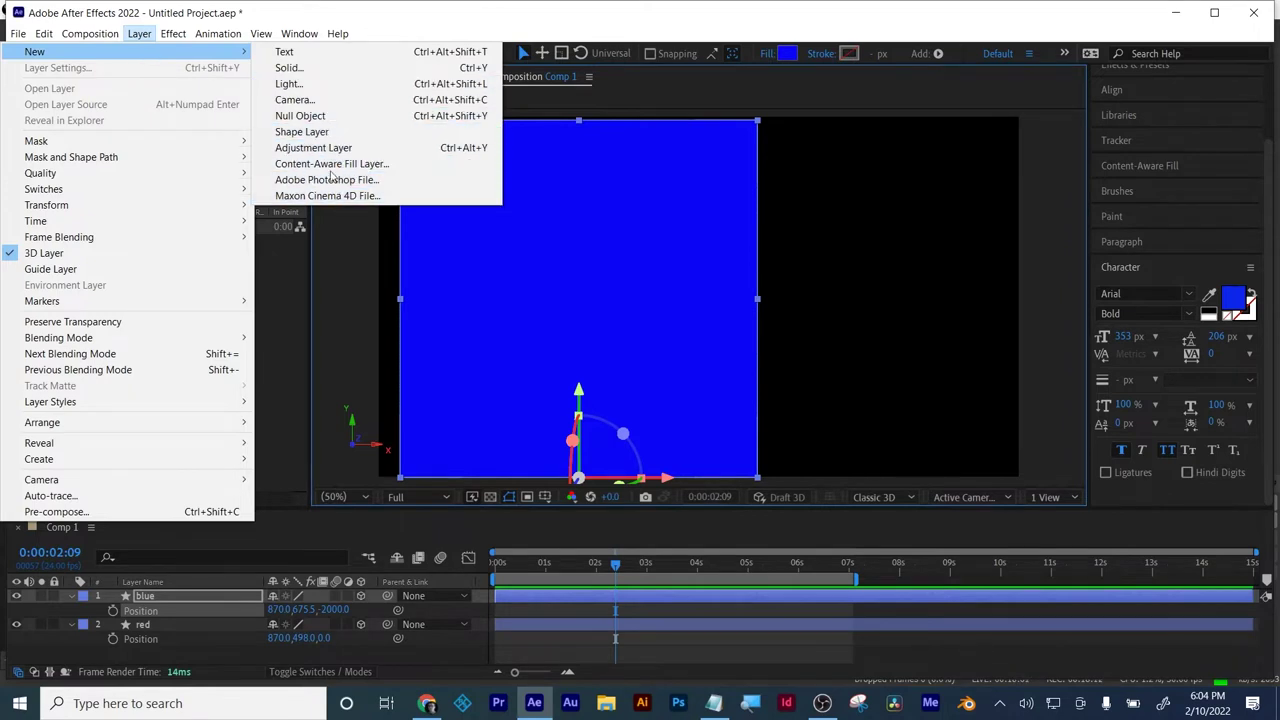
click(320, 100)
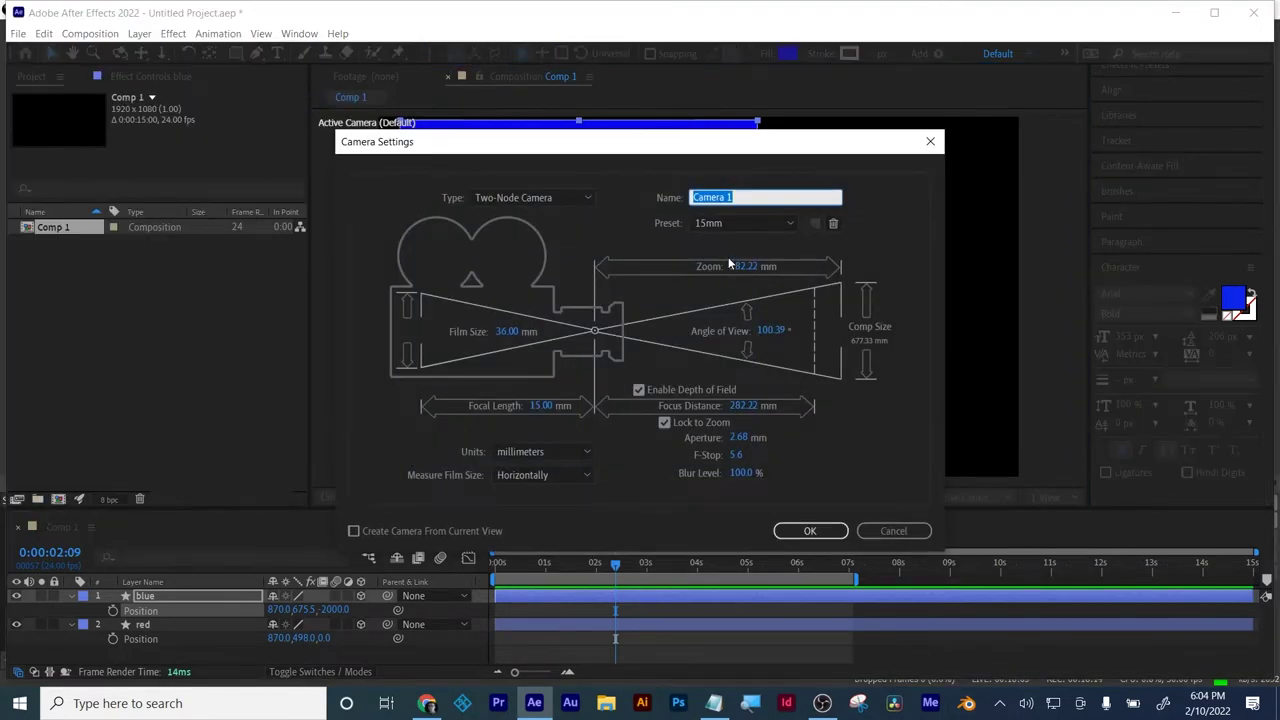
click(749, 224)
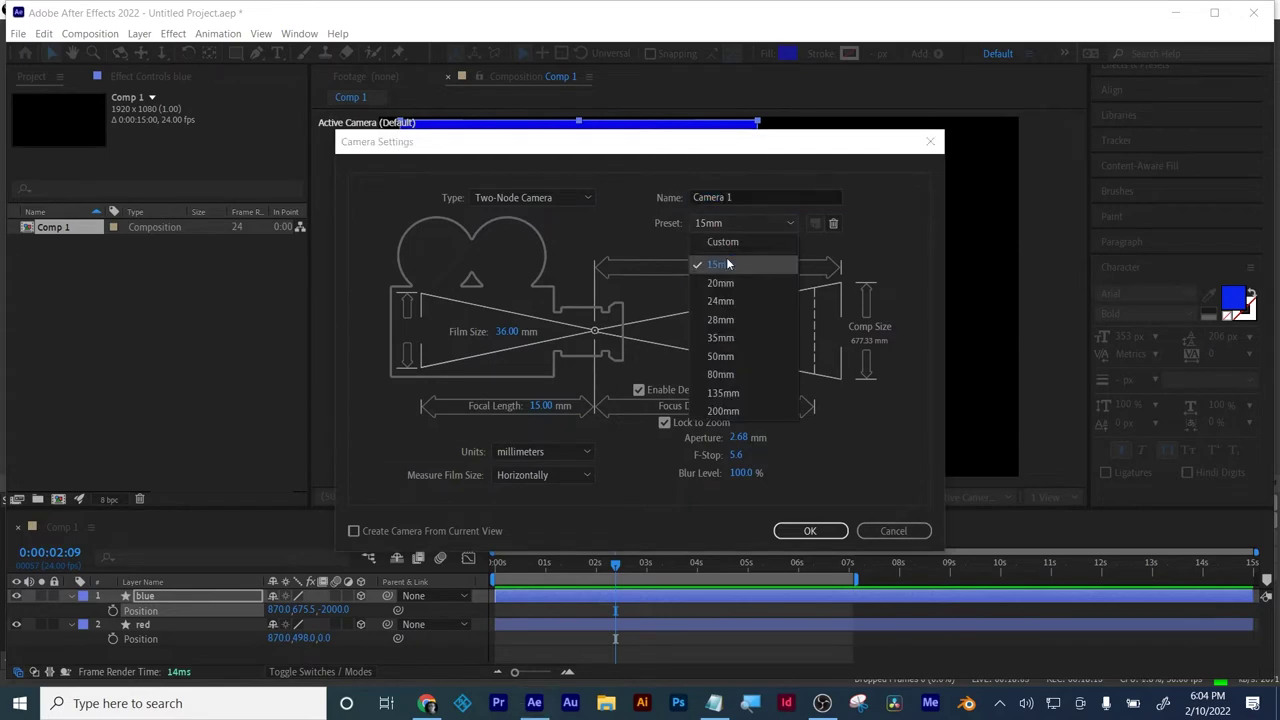
click(729, 264)
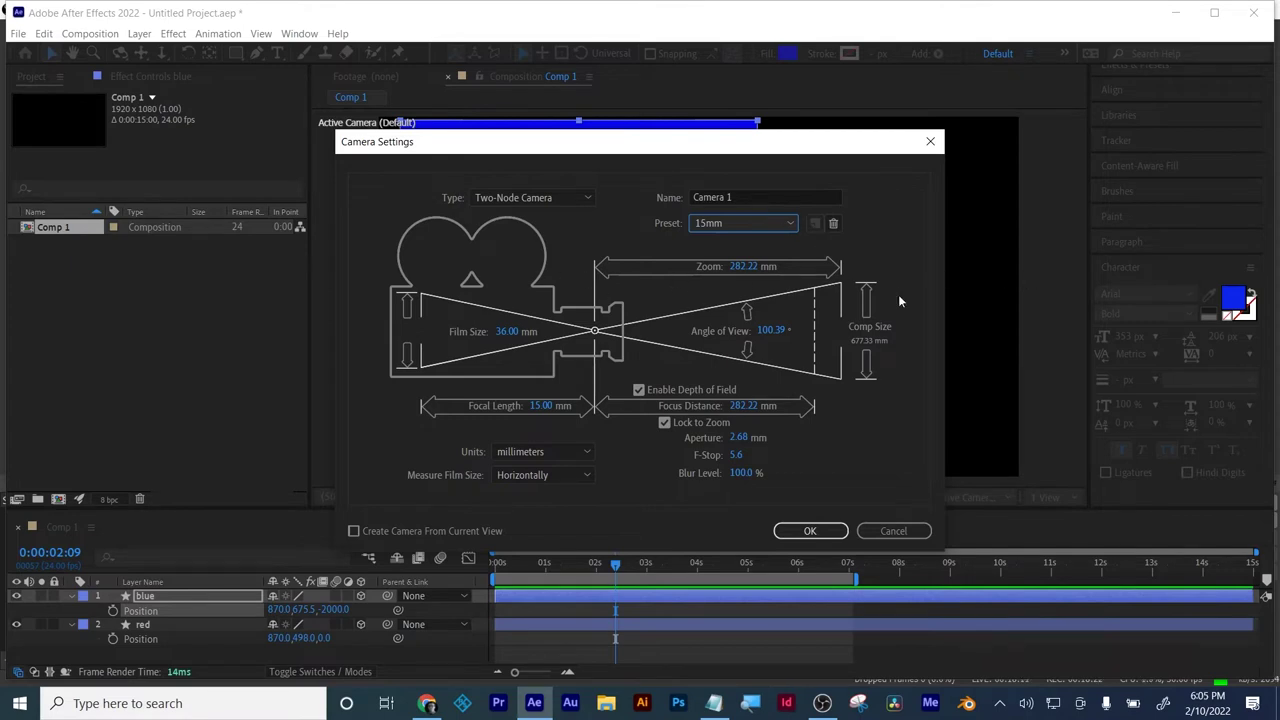
click(770, 225)
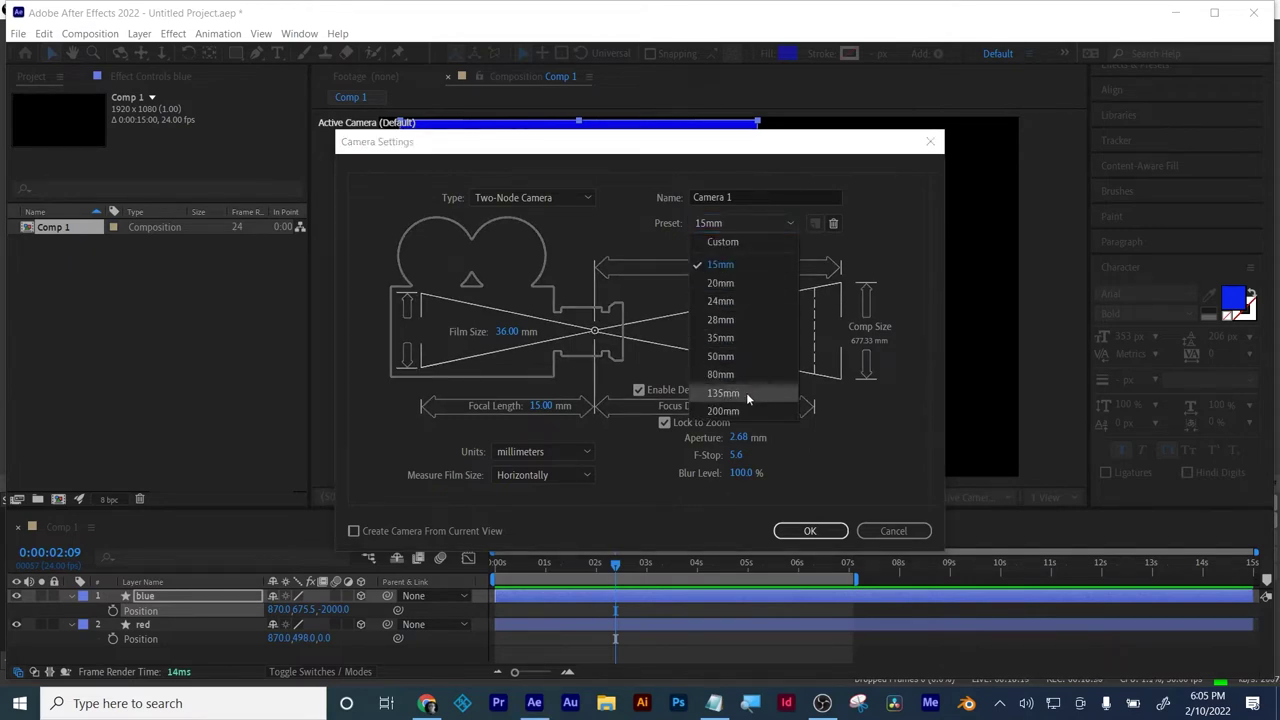
click(833, 403)
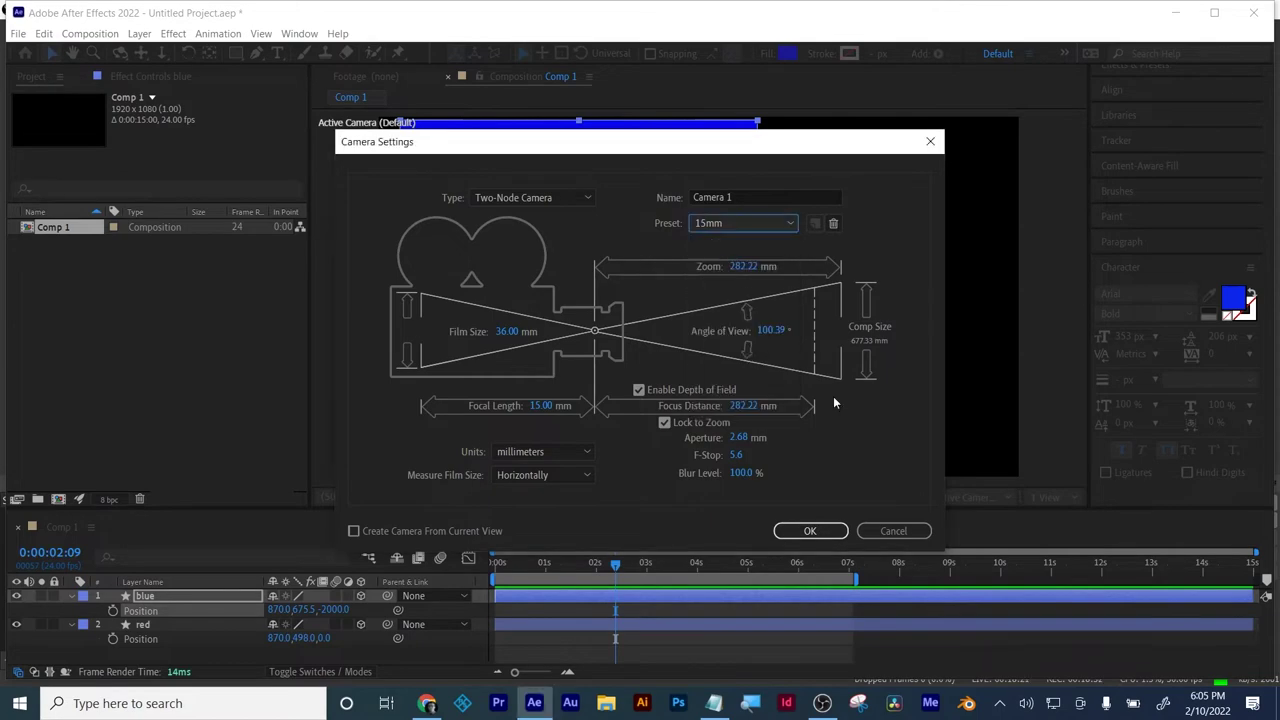
click(810, 531)
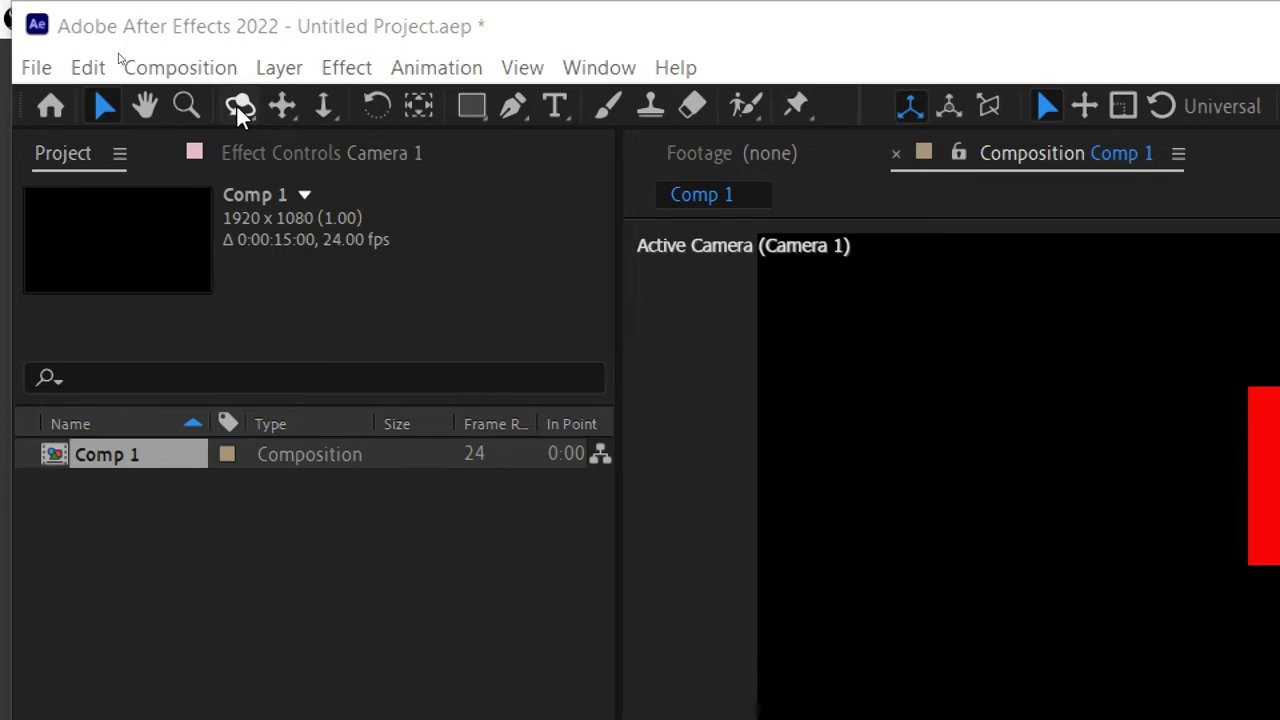
click(329, 111)
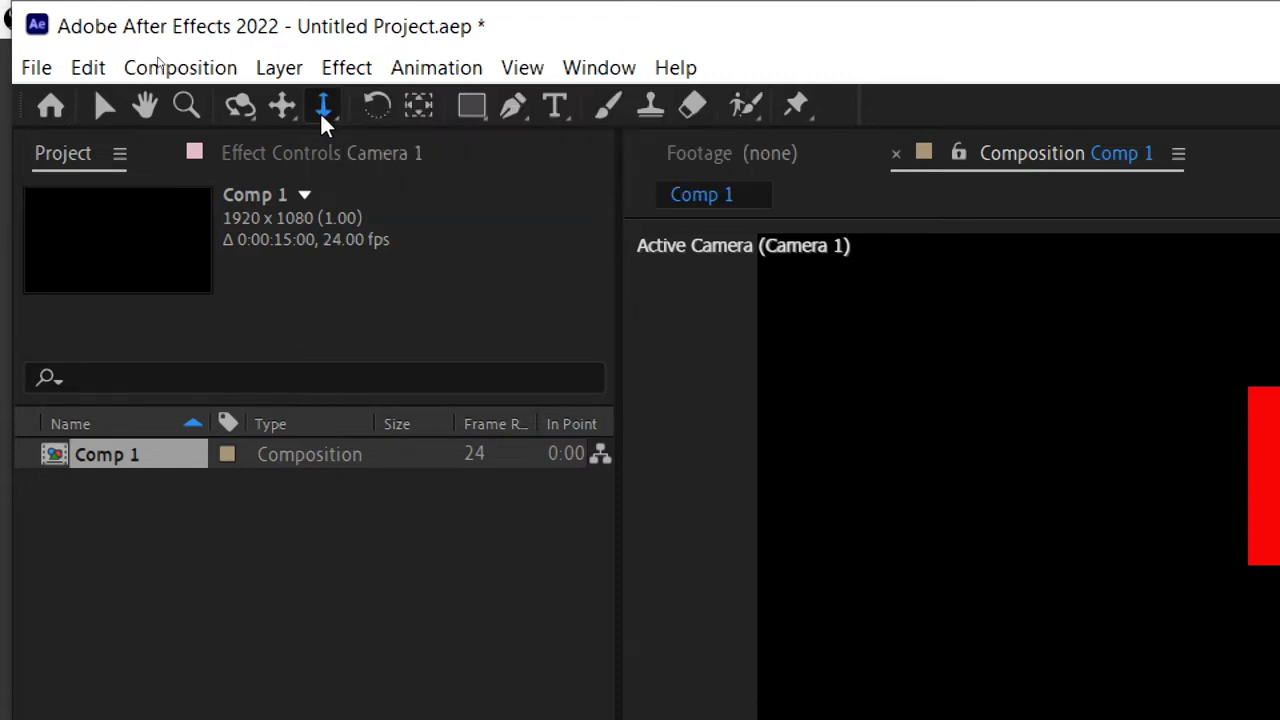
click(276, 112)
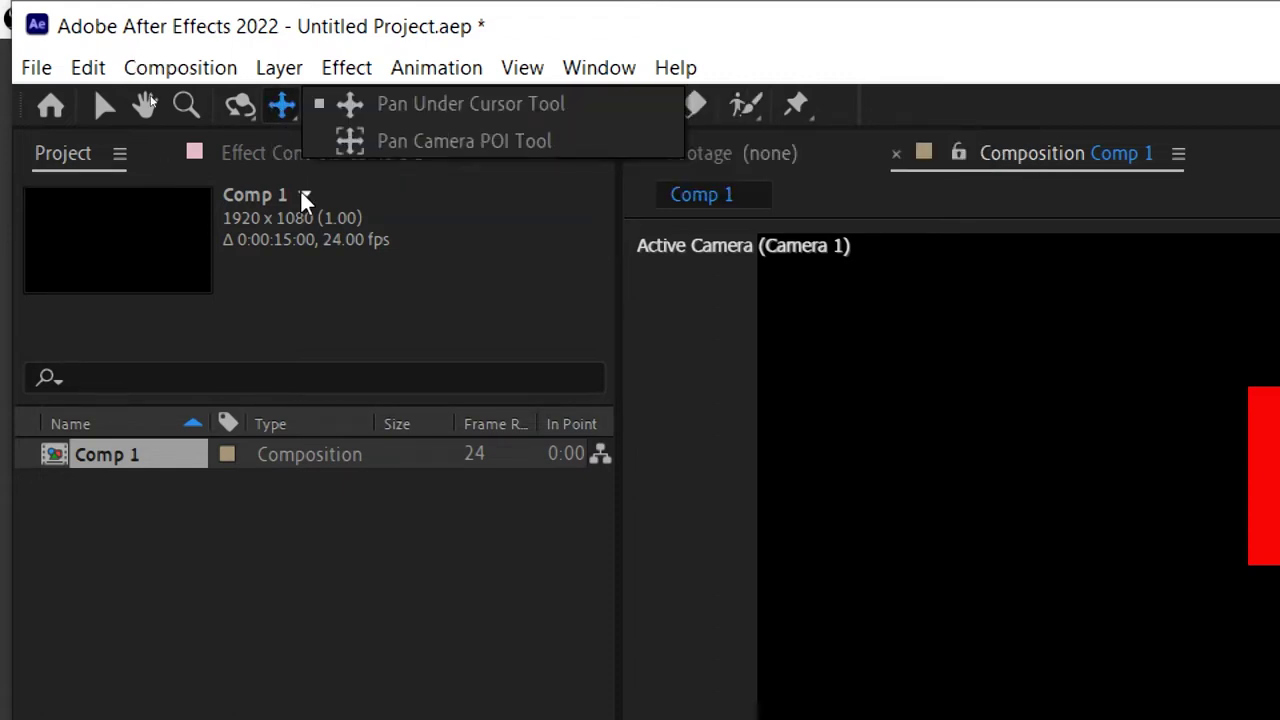
click(239, 105)
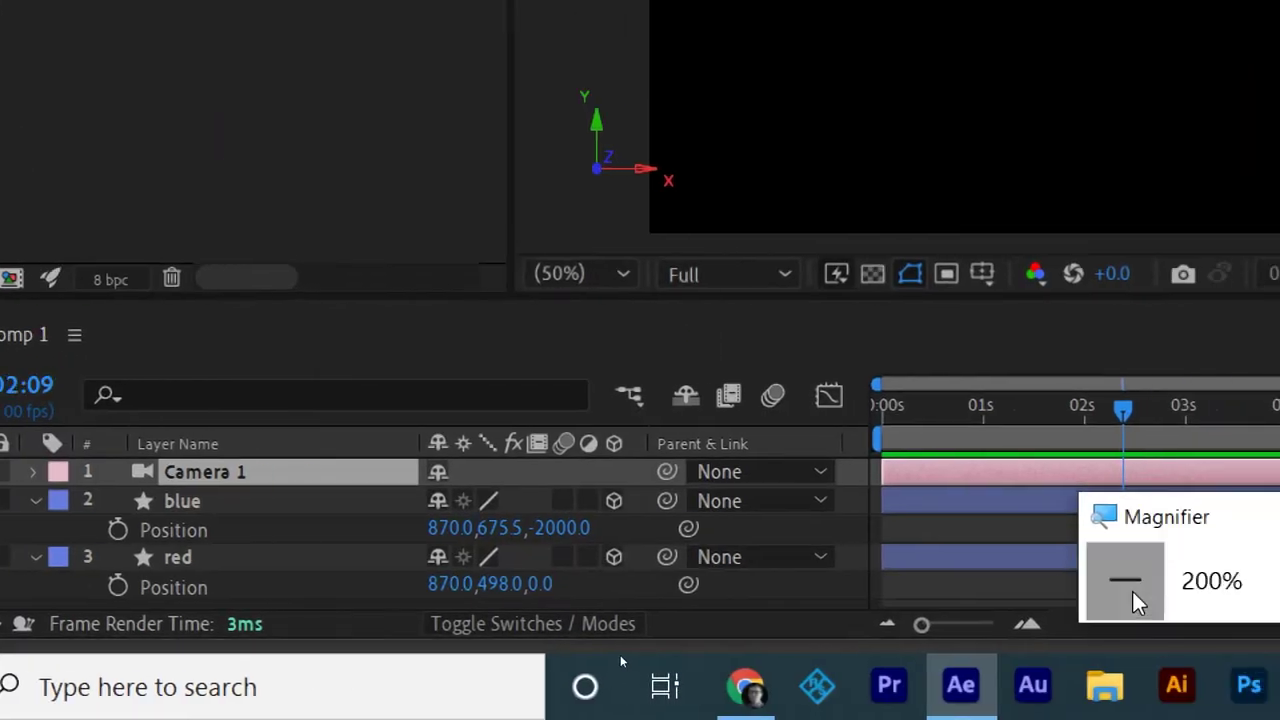
click(1130, 588)
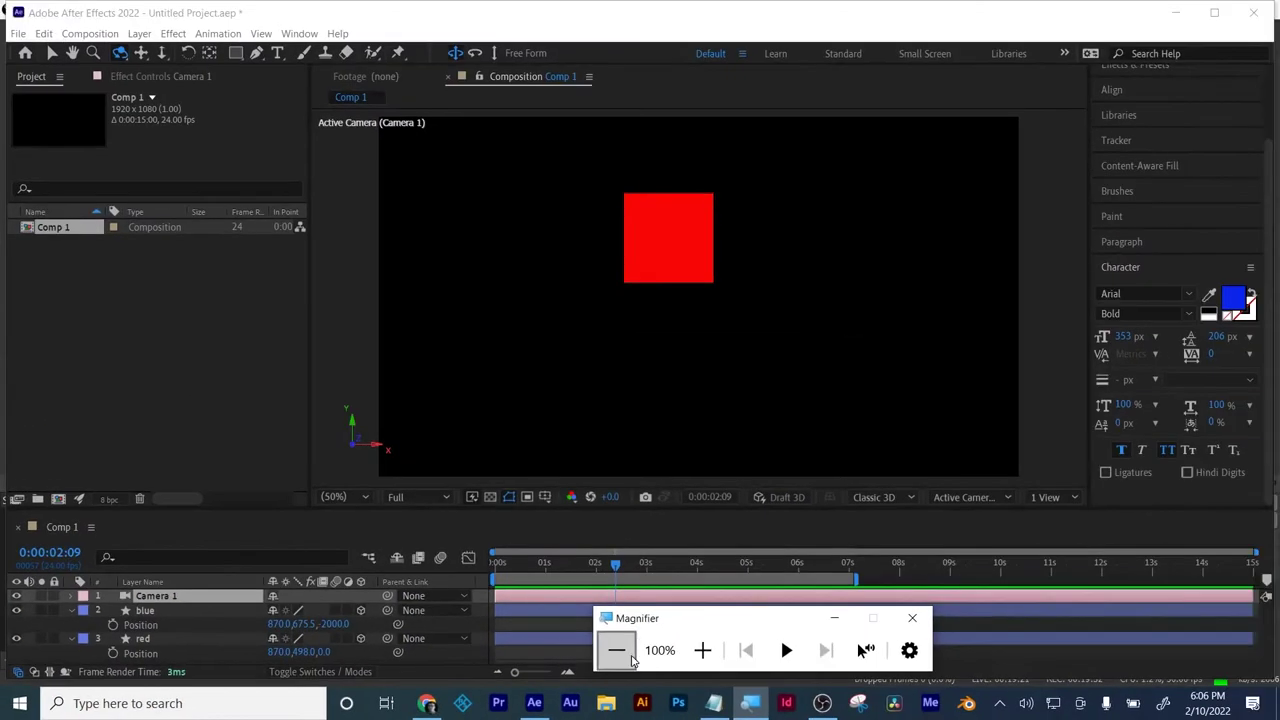
click(911, 618)
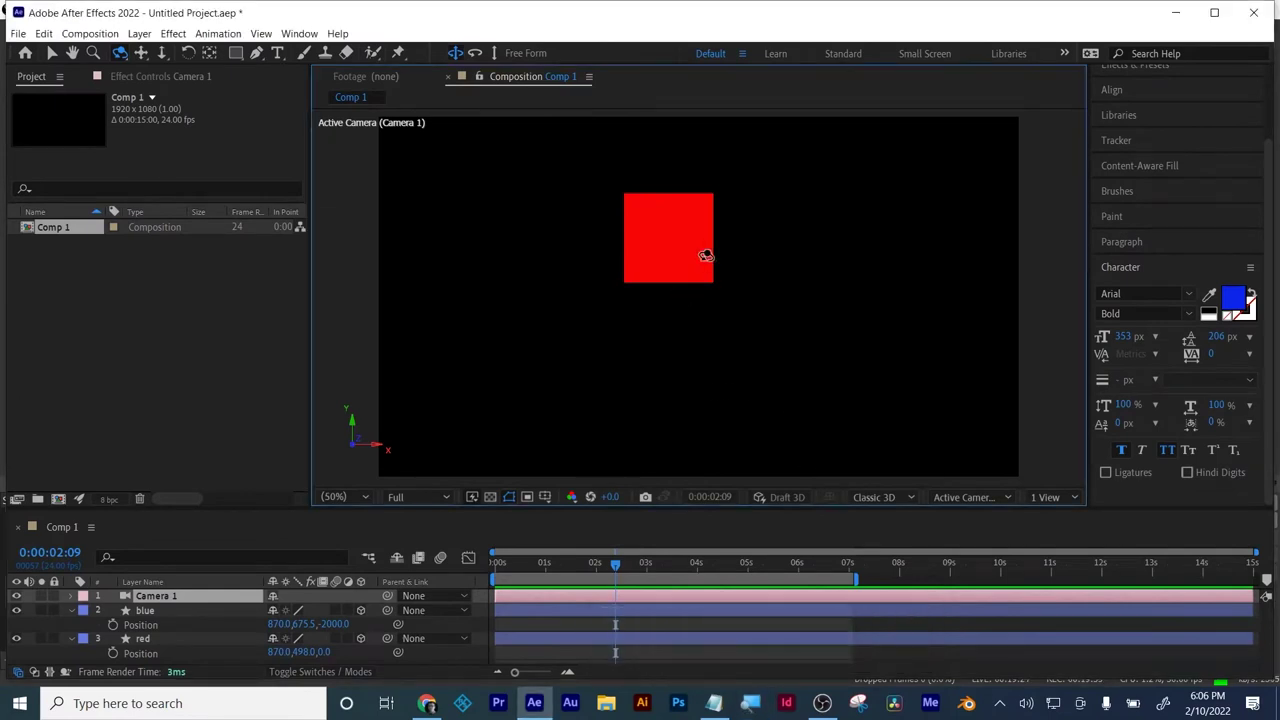
- Dolly the camera back until the whole blue square fits in frame, and orbit it sideways until the red square appears beside the blue one
click(162, 56)
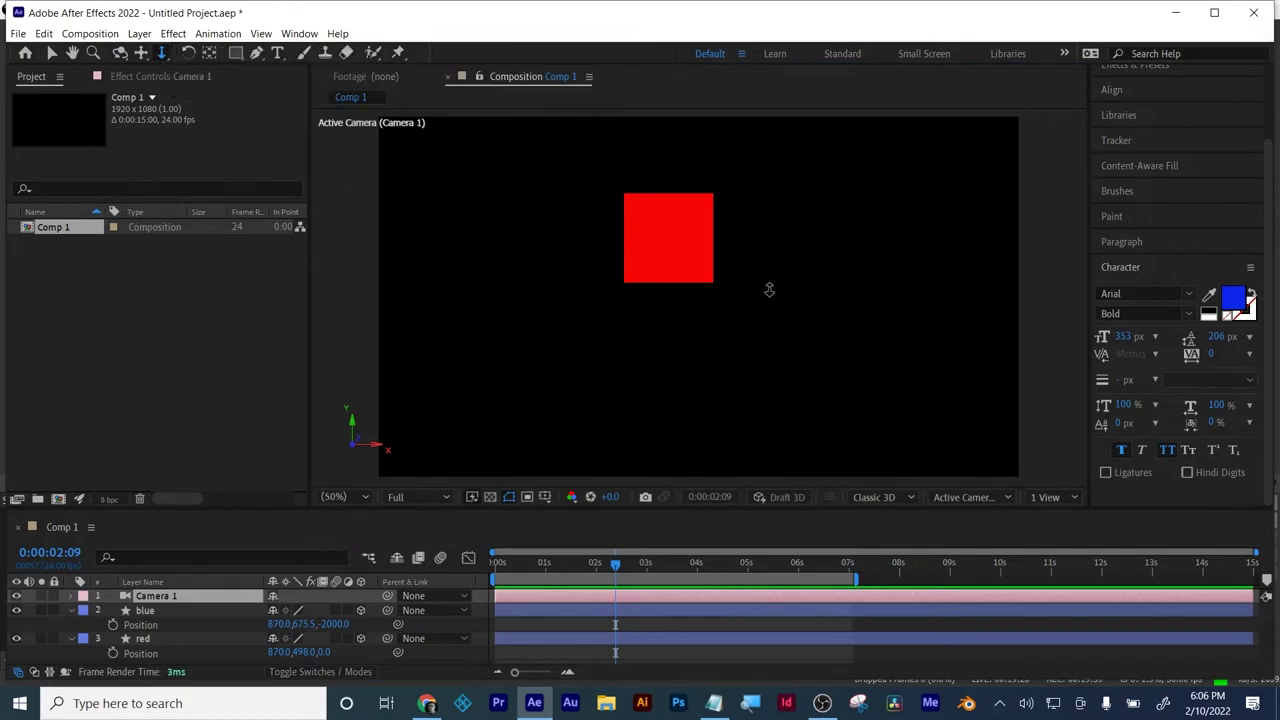
drag(769, 289, 820, 243)
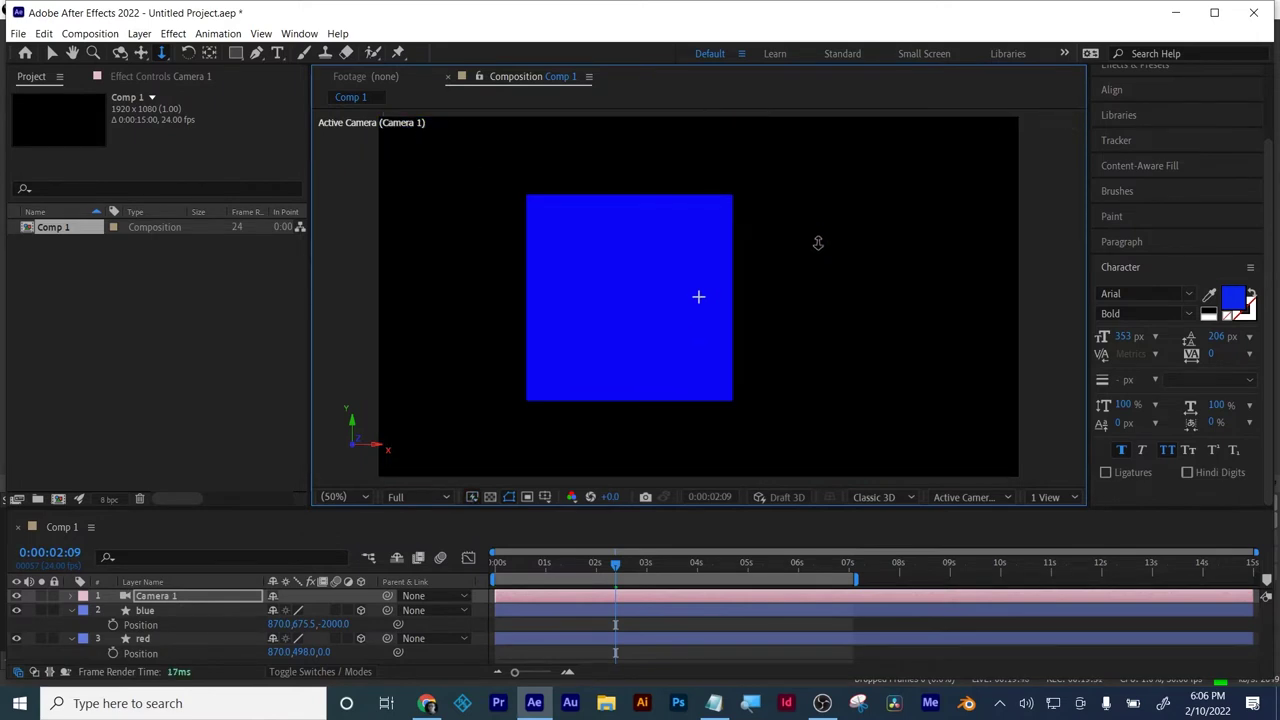
click(119, 52)
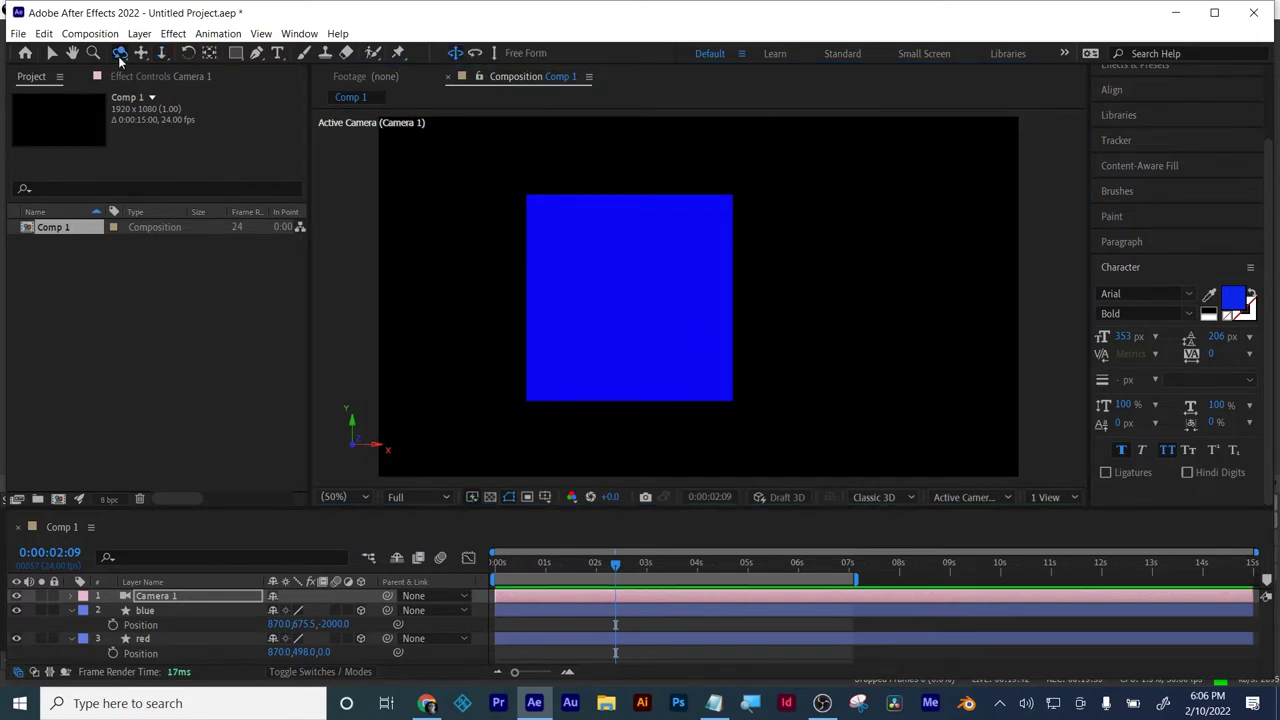
drag(651, 297, 614, 309)
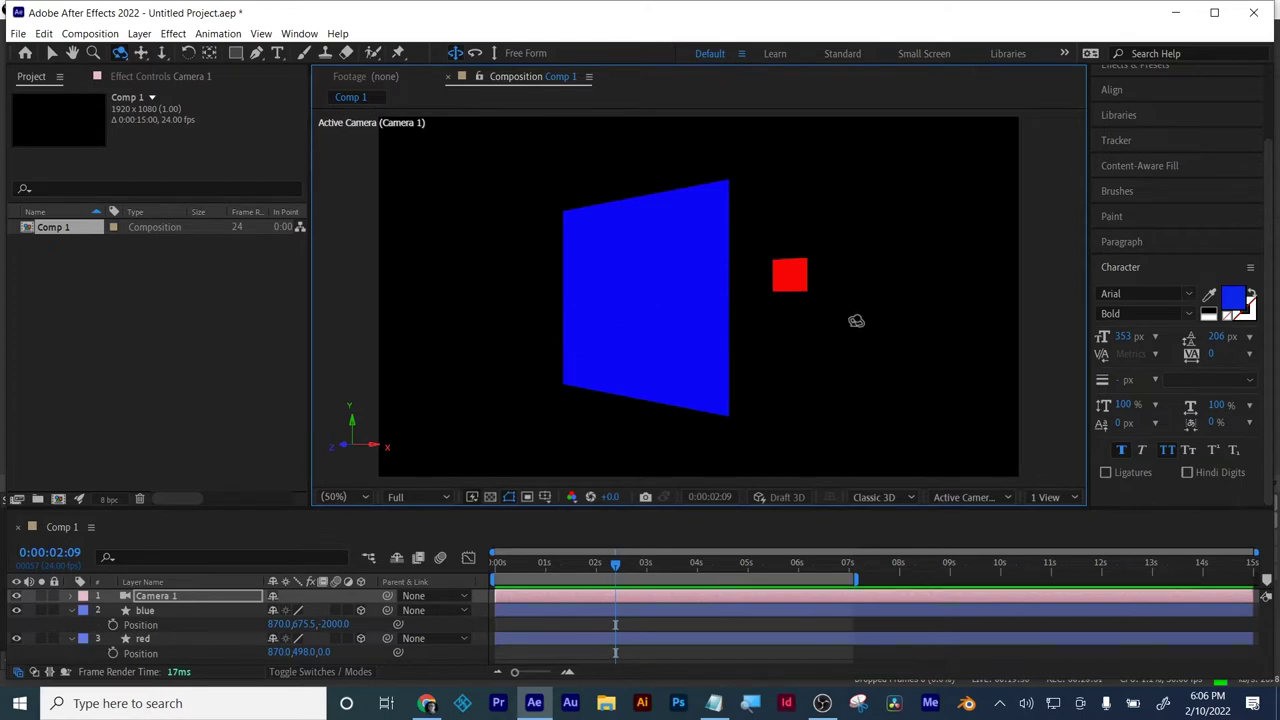
mouse_move(856, 321)
mouse_down()
mouse_move(857, 297)
mouse_move(858, 331)
mouse_move(854, 306)
mouse_move(855, 321)
mouse_up()
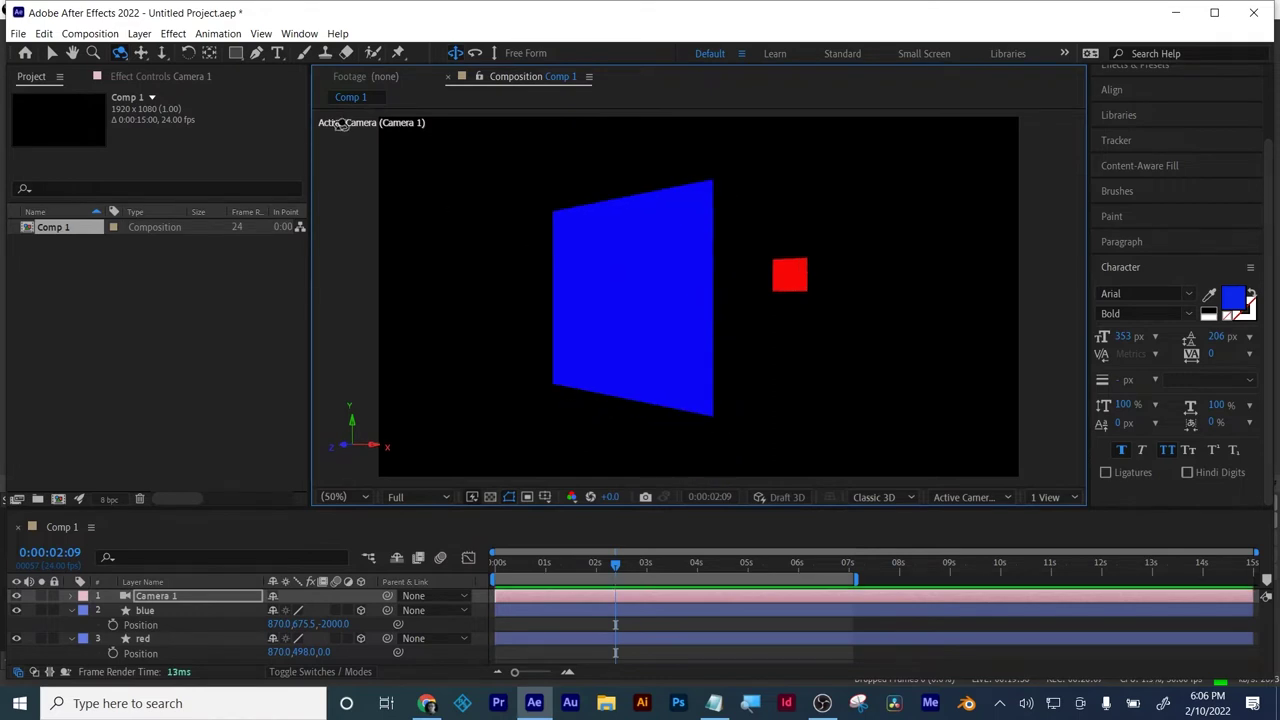
- Pan the camera vertically so both squares sit slightly lower in the frame
click(145, 57)
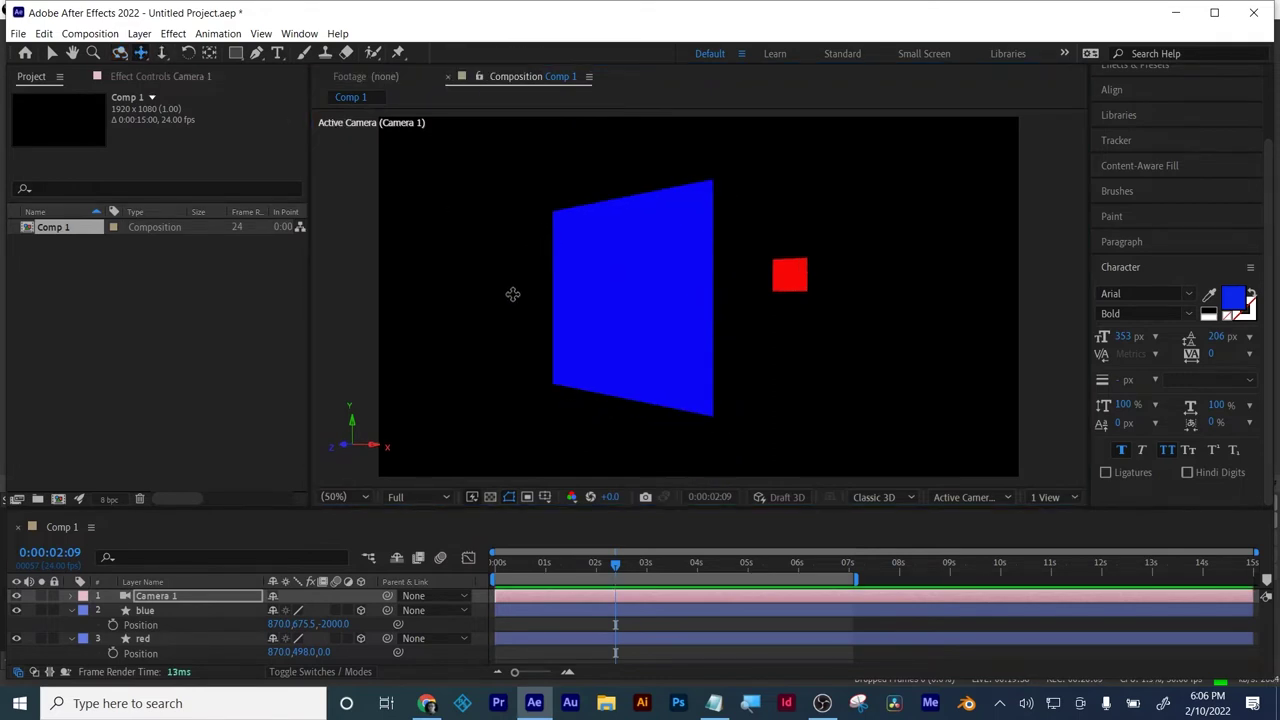
mouse_move(514, 294)
mouse_down()
mouse_move(646, 289)
mouse_move(479, 300)
mouse_move(523, 291)
mouse_move(523, 263)
mouse_move(517, 346)
mouse_move(517, 266)
mouse_move(511, 329)
mouse_move(514, 297)
mouse_move(642, 298)
mouse_move(514, 301)
mouse_up()
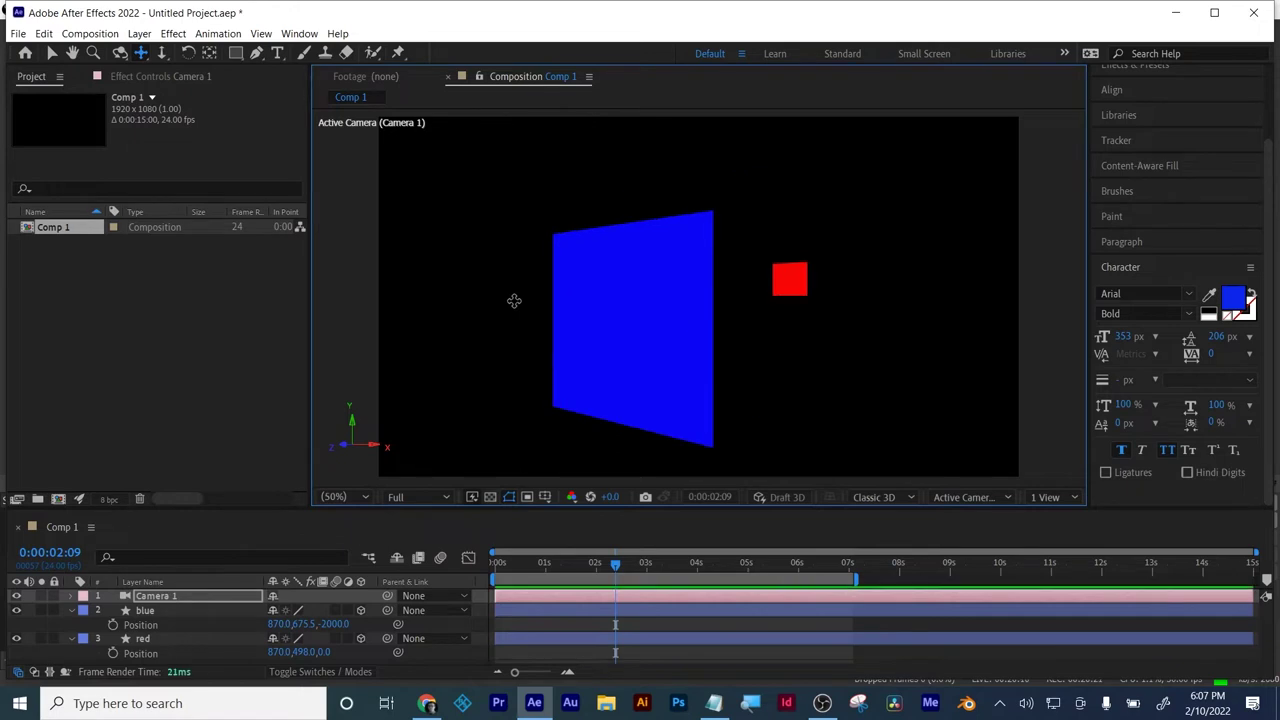
key(shift)
key(shift)
key(shift)
key(shift)
key(shift)
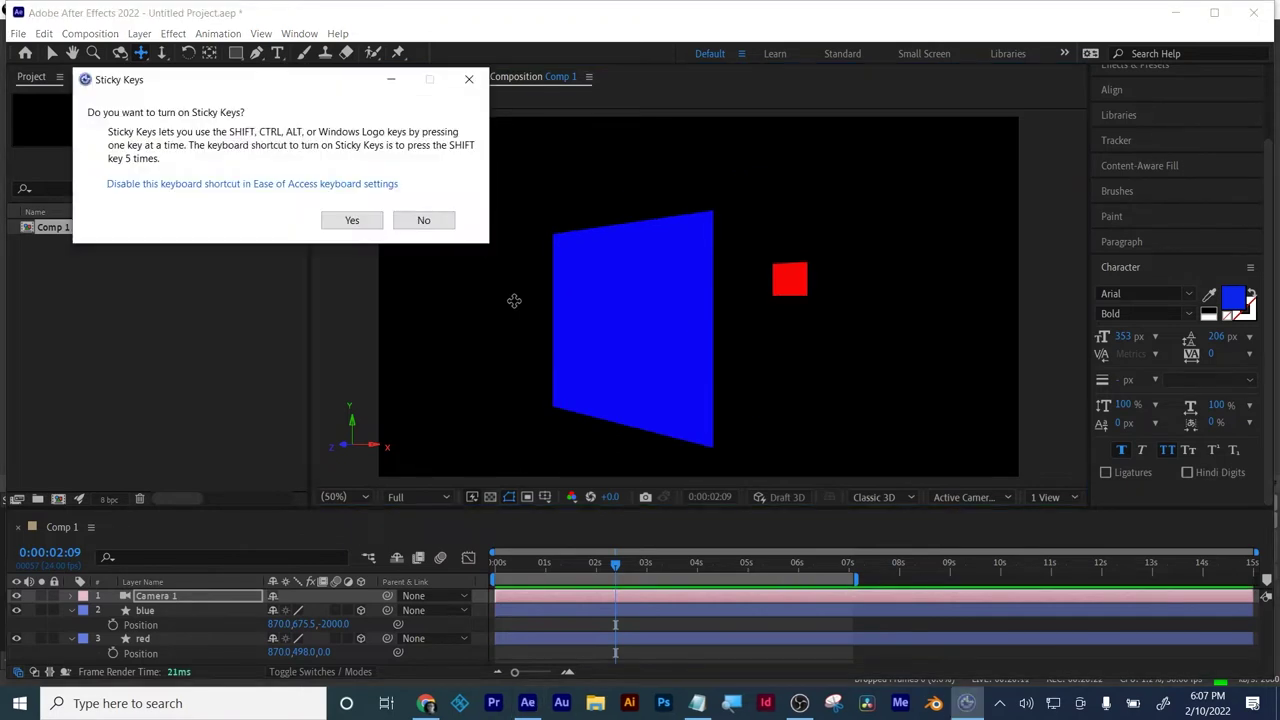
click(402, 217)
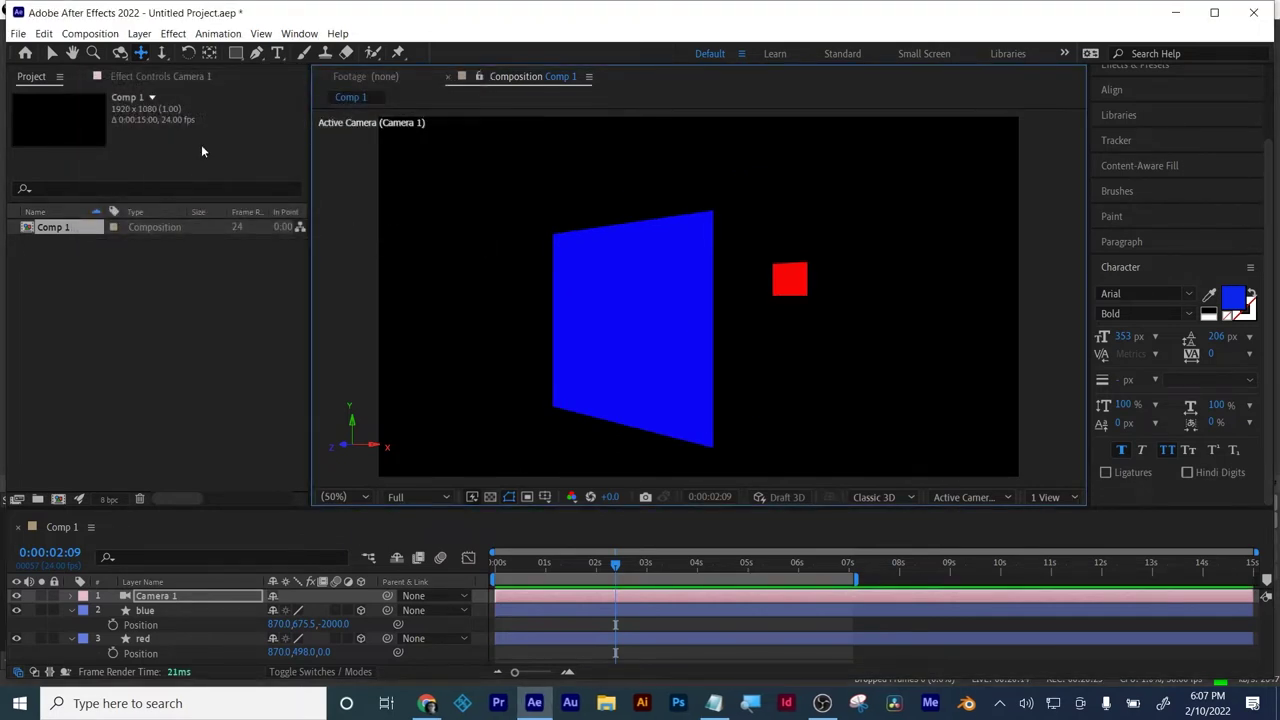
- Orbit the camera upward to view the squares from above, and return the current time to 0:00:00:00
click(119, 52)
mouse_move(580, 239)
mouse_down()
mouse_move(554, 254)
mouse_move(613, 204)
mouse_move(646, 209)
mouse_move(706, 251)
mouse_move(620, 220)
mouse_move(495, 211)
mouse_move(506, 289)
mouse_move(554, 289)
mouse_move(576, 261)
mouse_up()
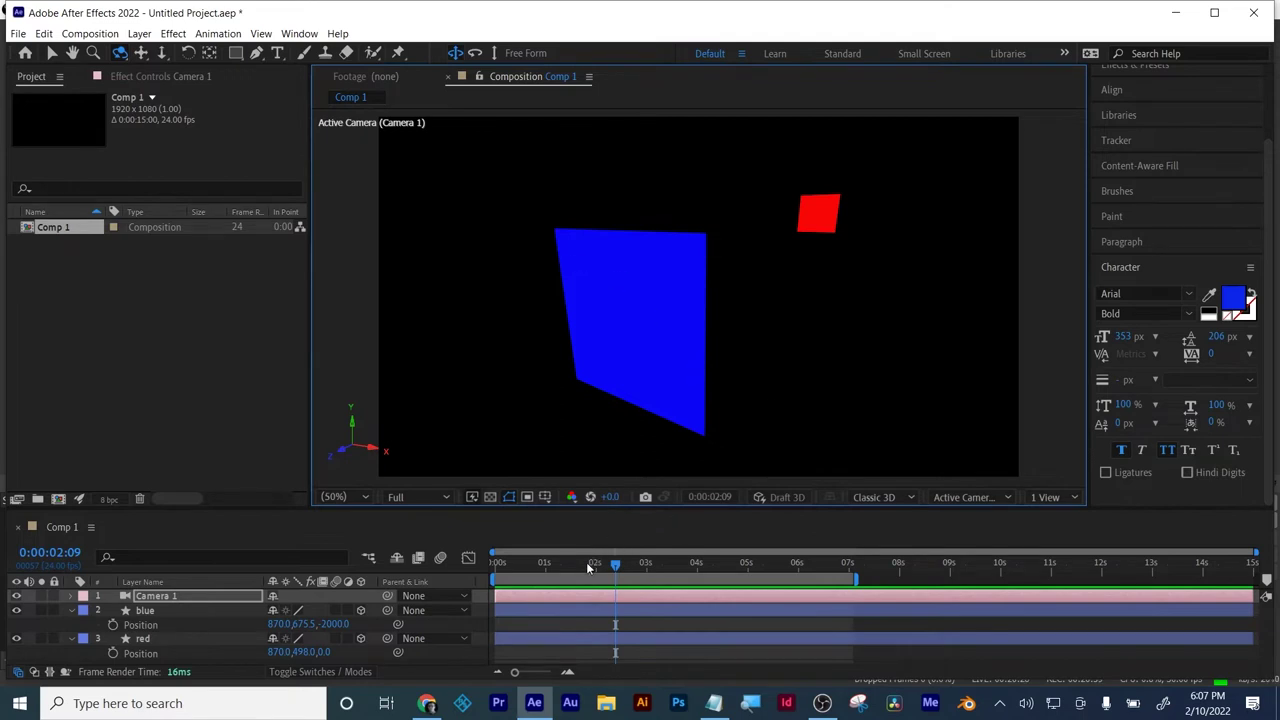
drag(586, 562, 448, 563)
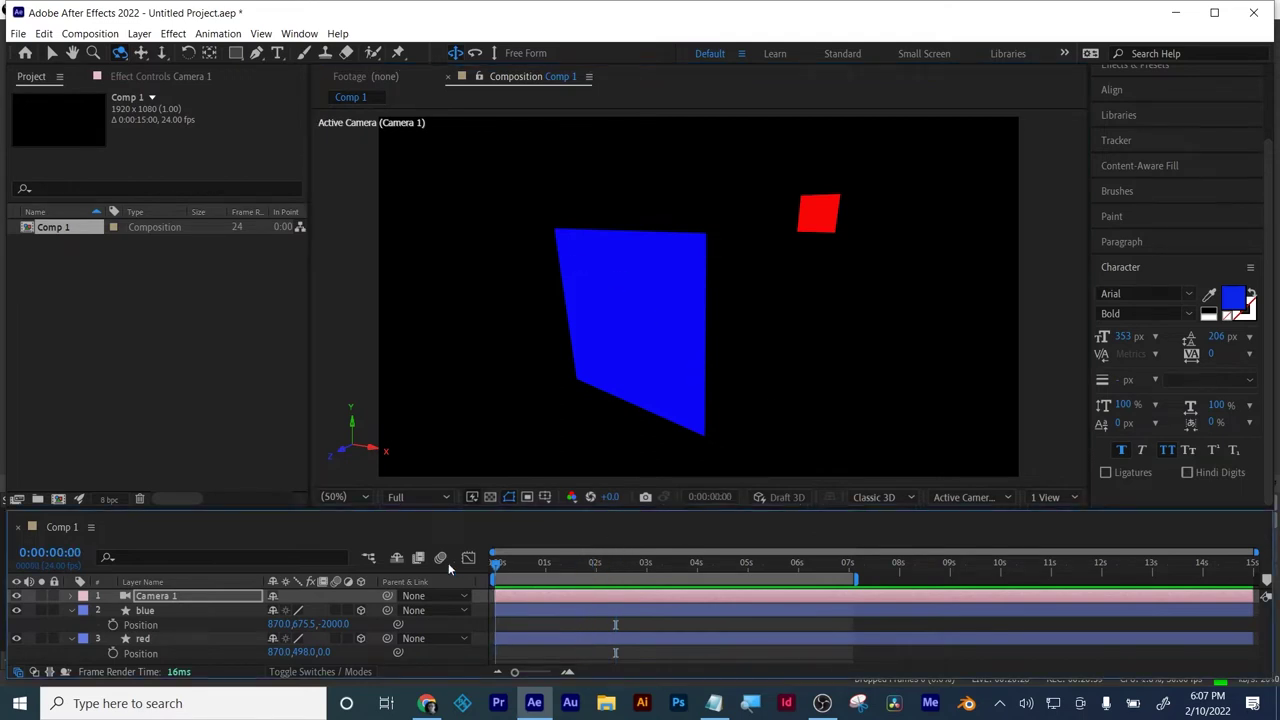
- Start a new Spot light layer named Spot Light 1 and accept white (FFFFFF) as its light color
click(54, 54)
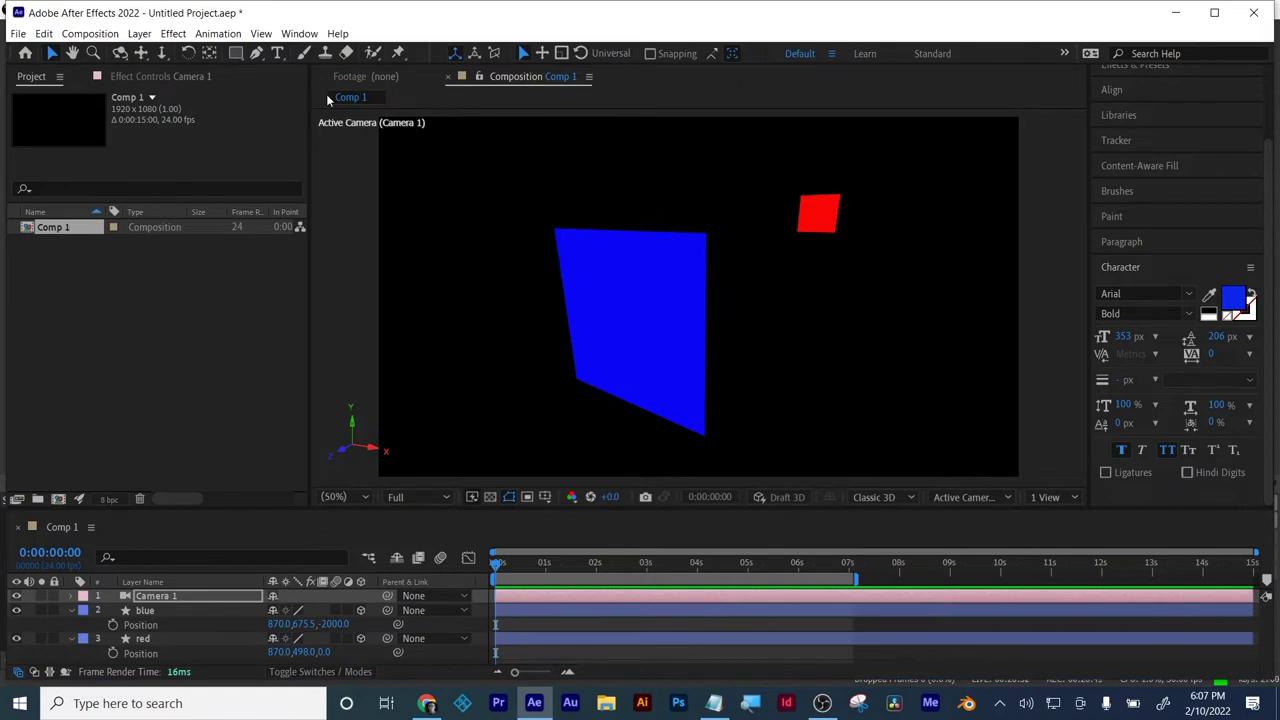
click(143, 35)
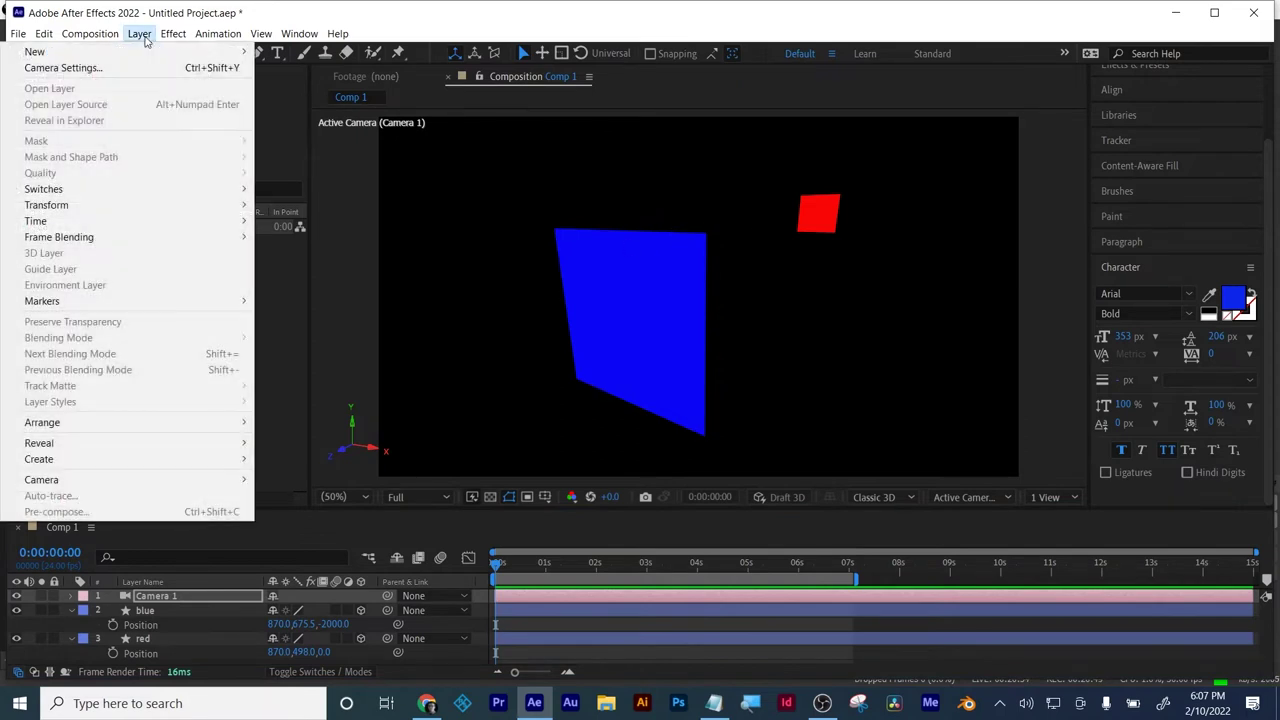
mouse_move(145, 51)
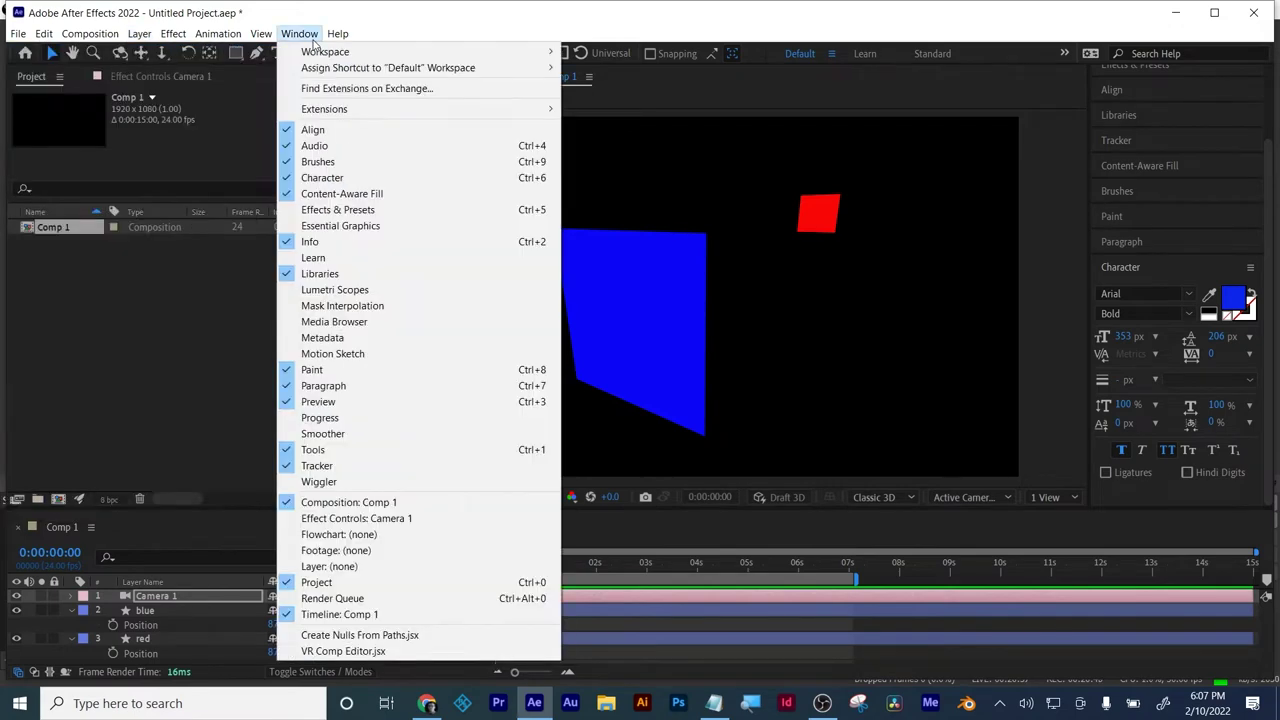
click(299, 33)
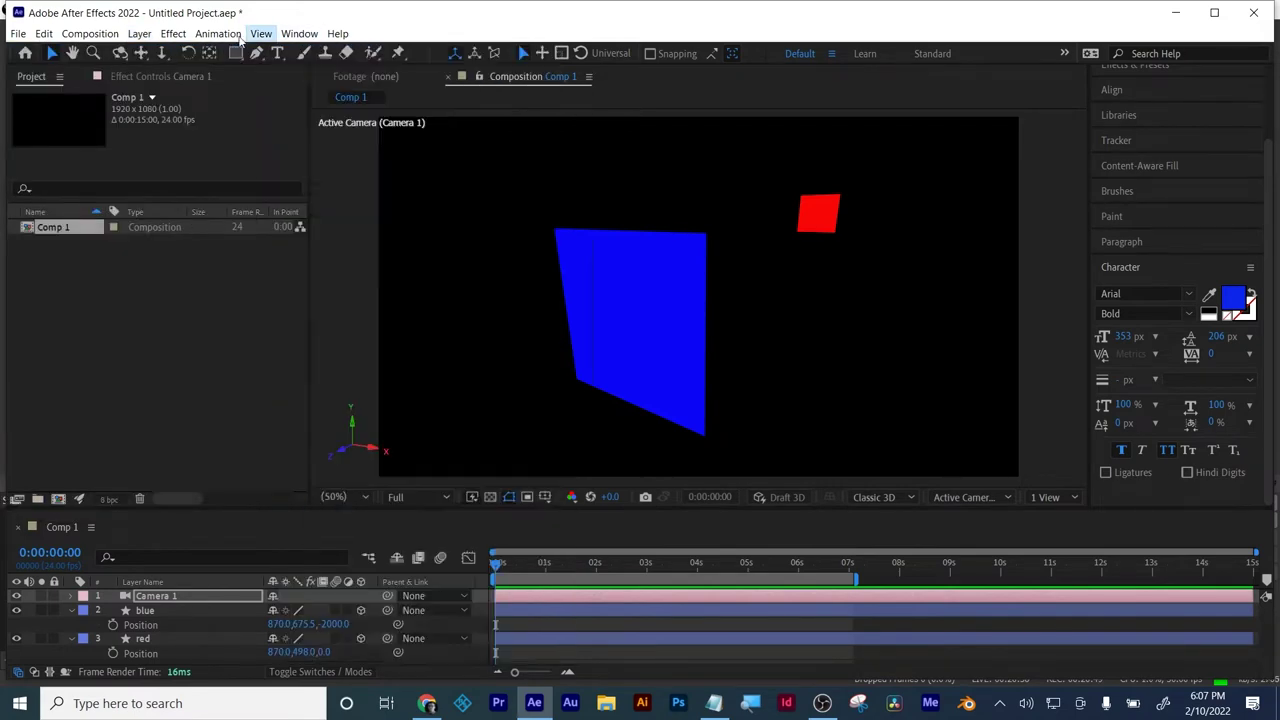
click(232, 34)
mouse_move(228, 58)
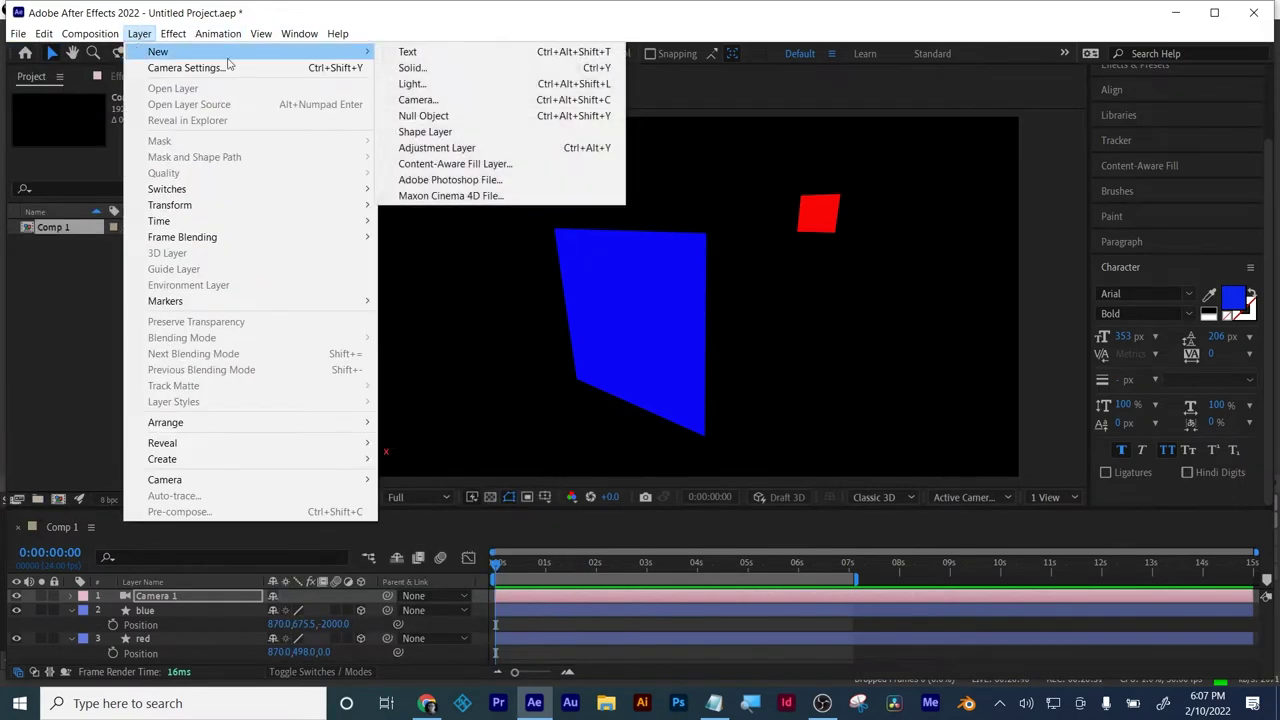
click(411, 84)
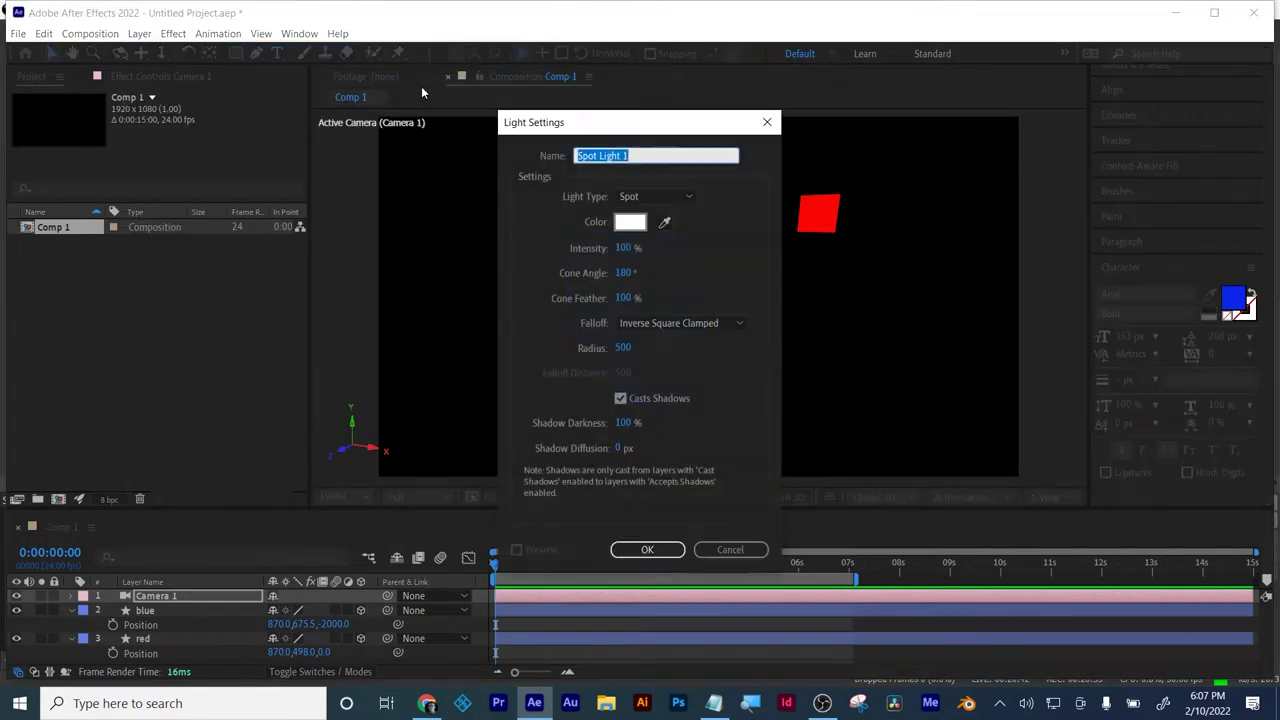
click(630, 223)
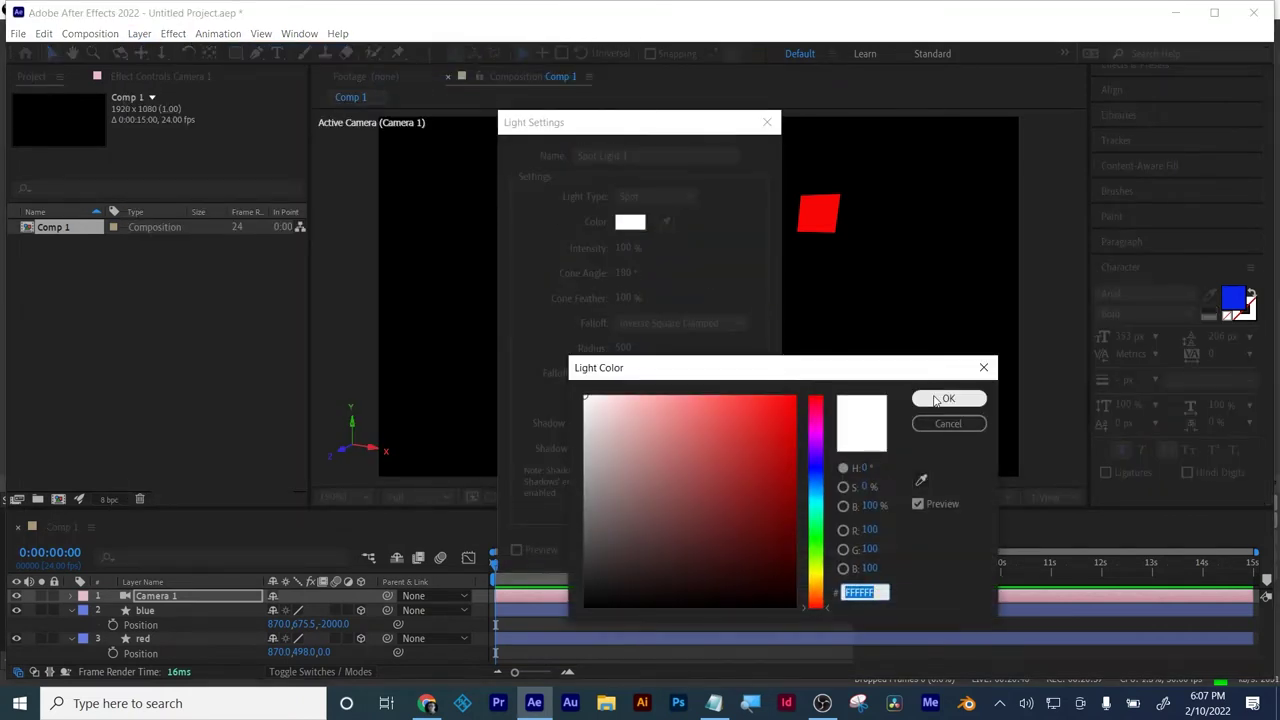
click(948, 398)
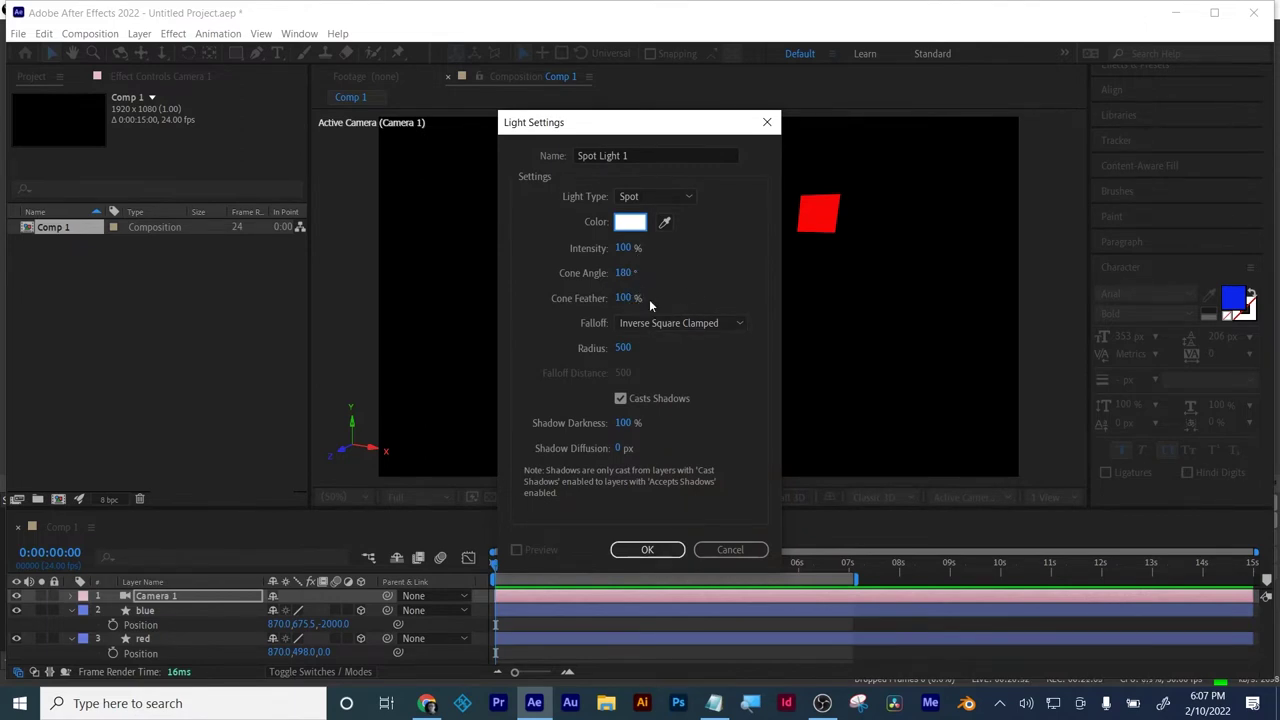
- Keep the light's falloff at Inverse Square Clamped with a radius of 500 and create the light
click(708, 324)
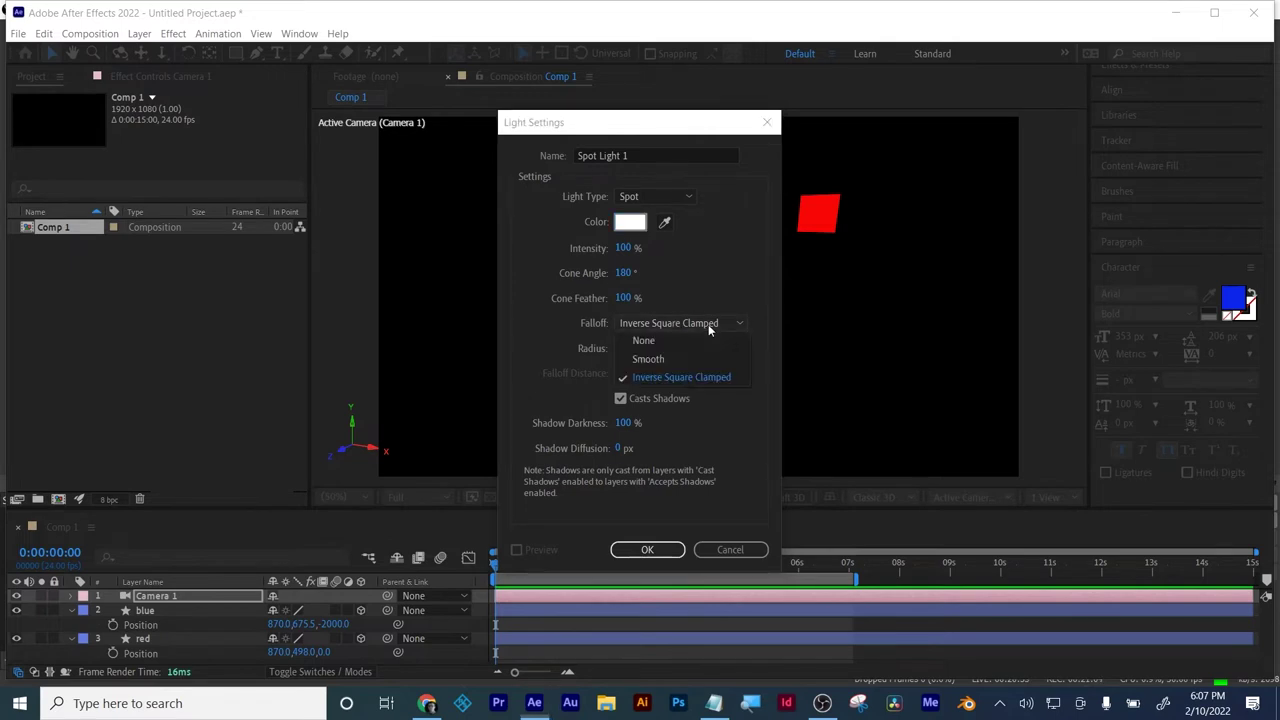
click(696, 380)
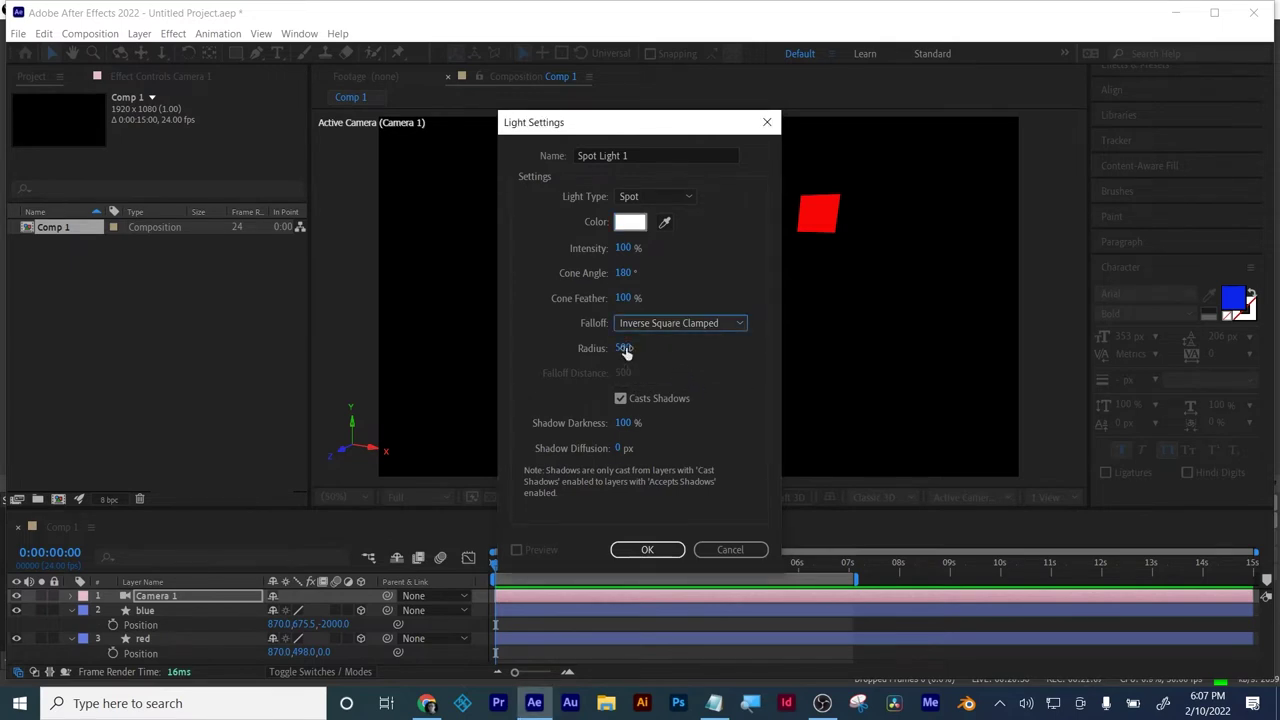
click(624, 348)
click(715, 361)
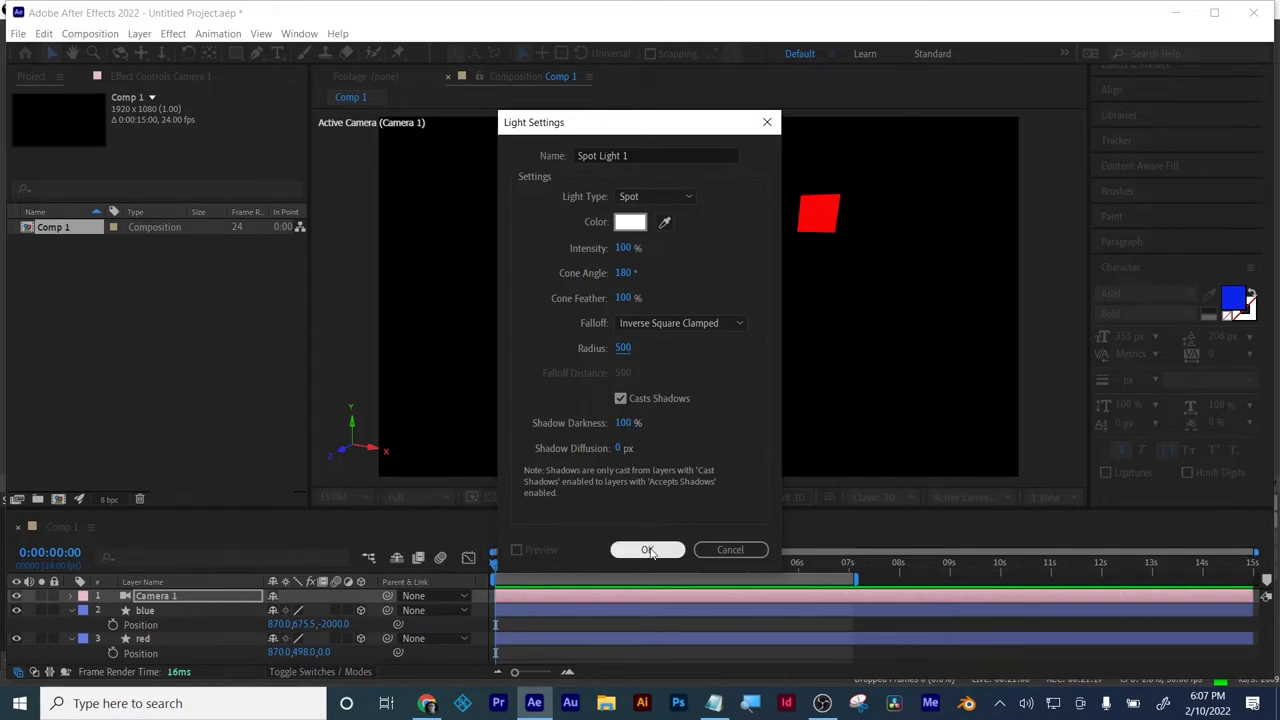
click(648, 550)
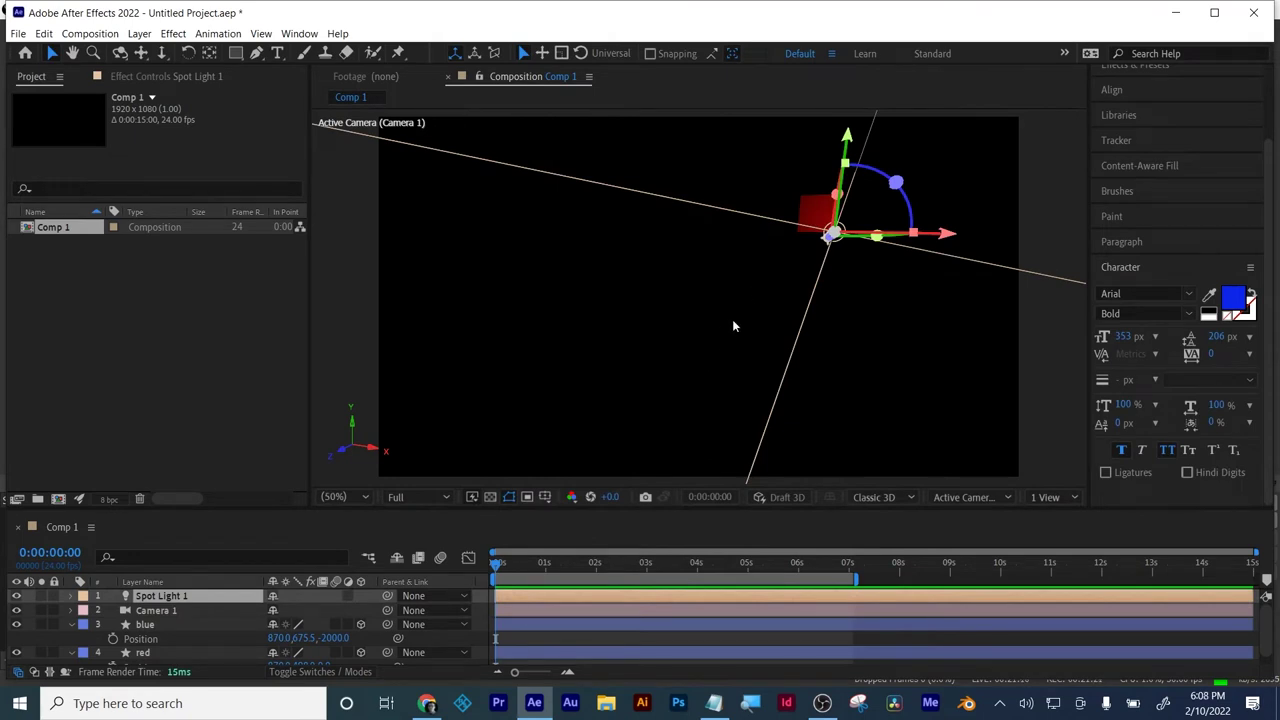
- Reveal the spot light's transform properties and set its Z position to about -236.7
scroll(358, 504, down, 3)
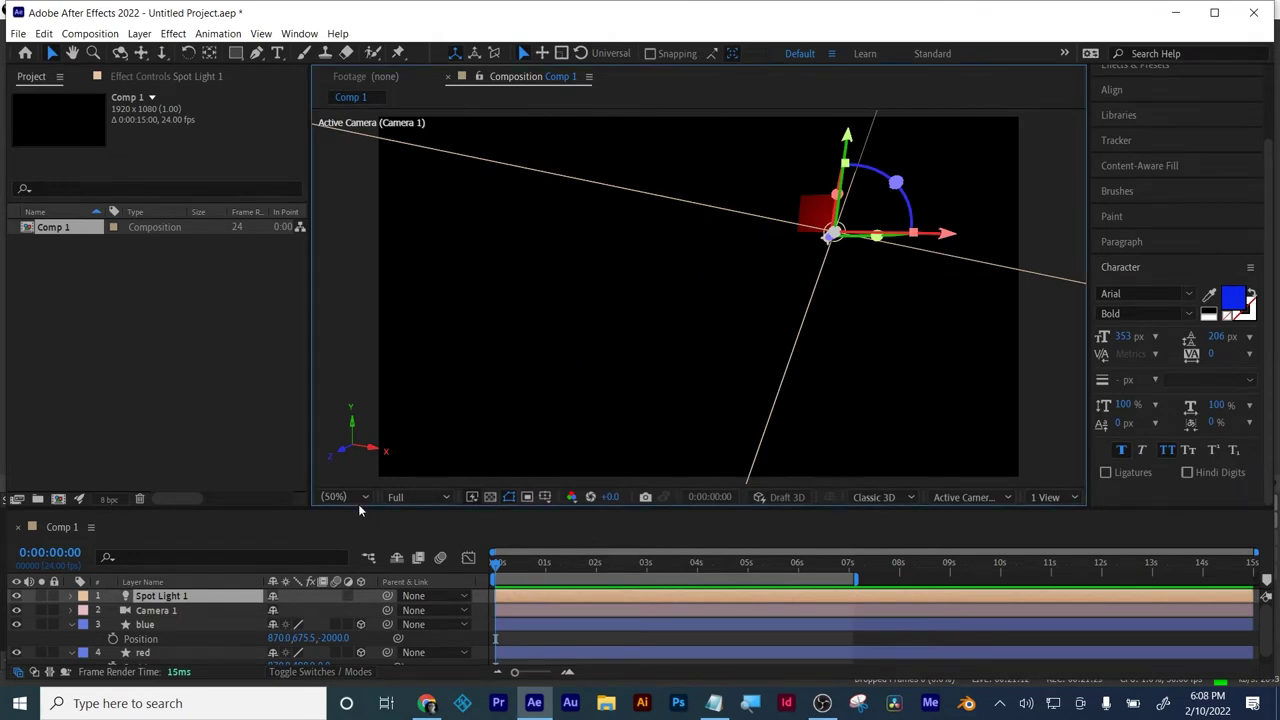
click(71, 597)
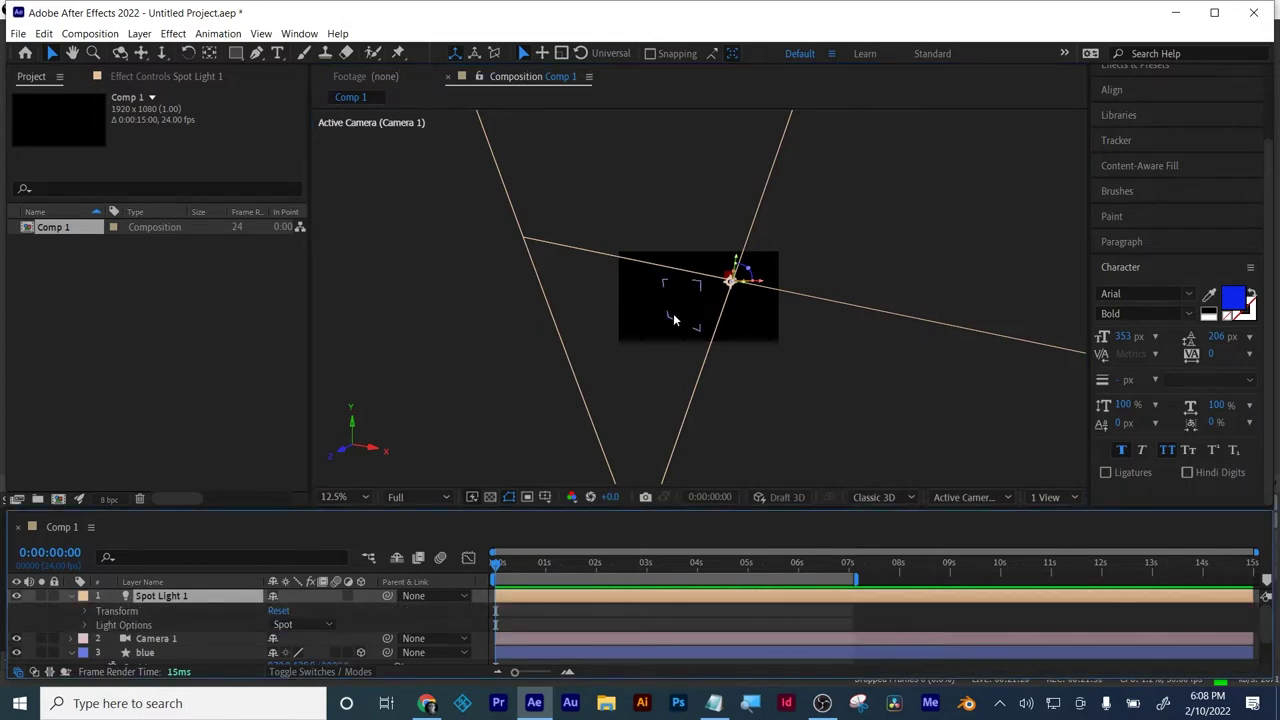
click(88, 611)
drag(335, 624, 640, 594)
- Try to rotate the spot light directly in the composition view
key(w)
click(745, 282)
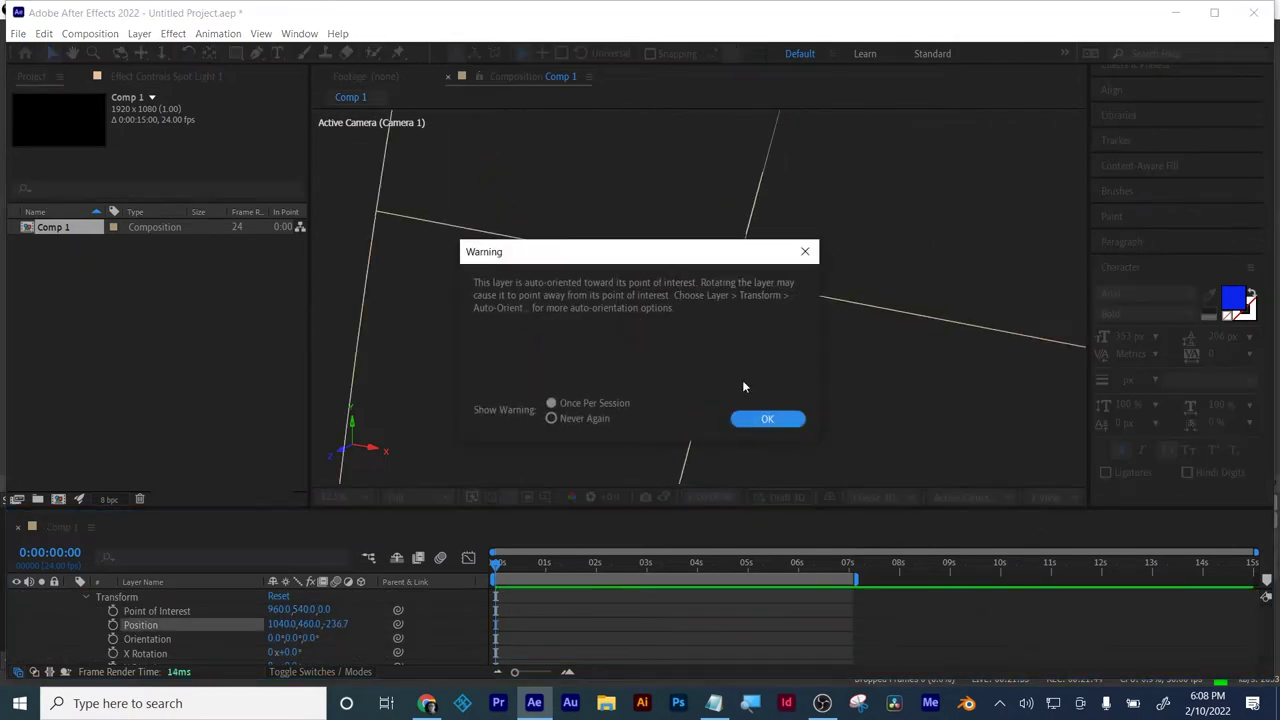
key(Return)
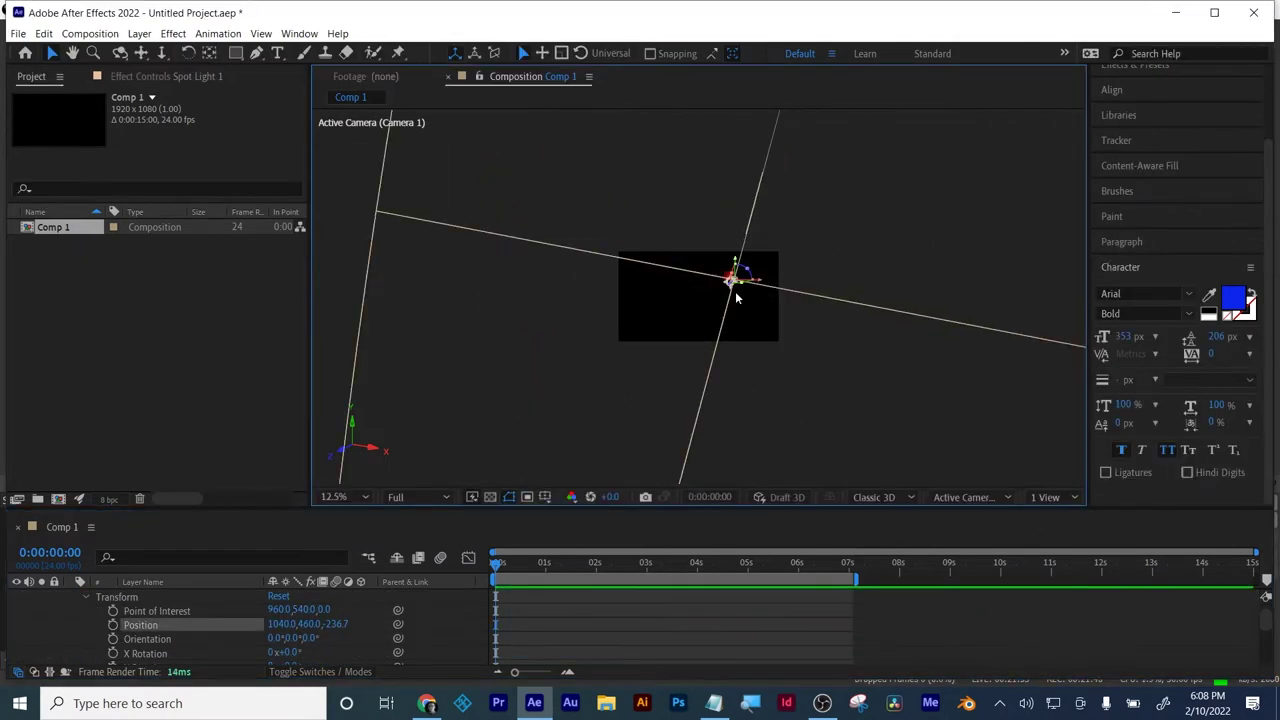
- Reveal the spot light's light options and raise its intensity to about 1014%
click(85, 597)
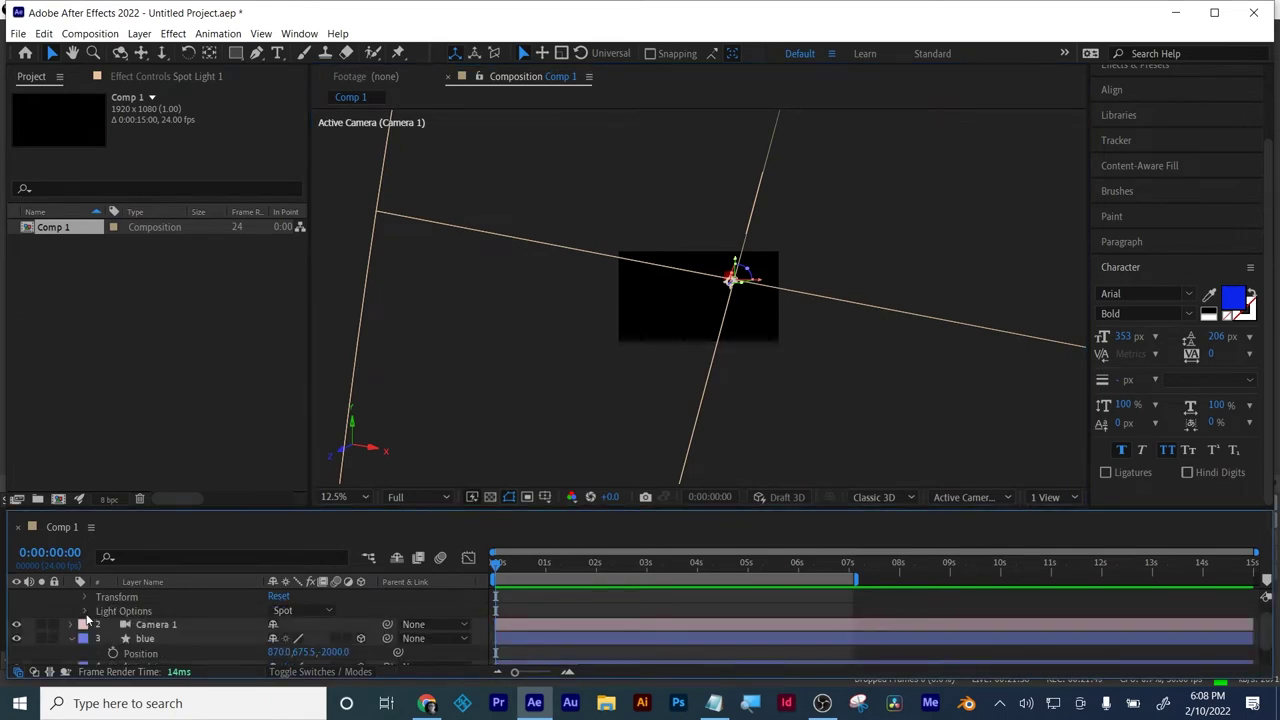
click(85, 612)
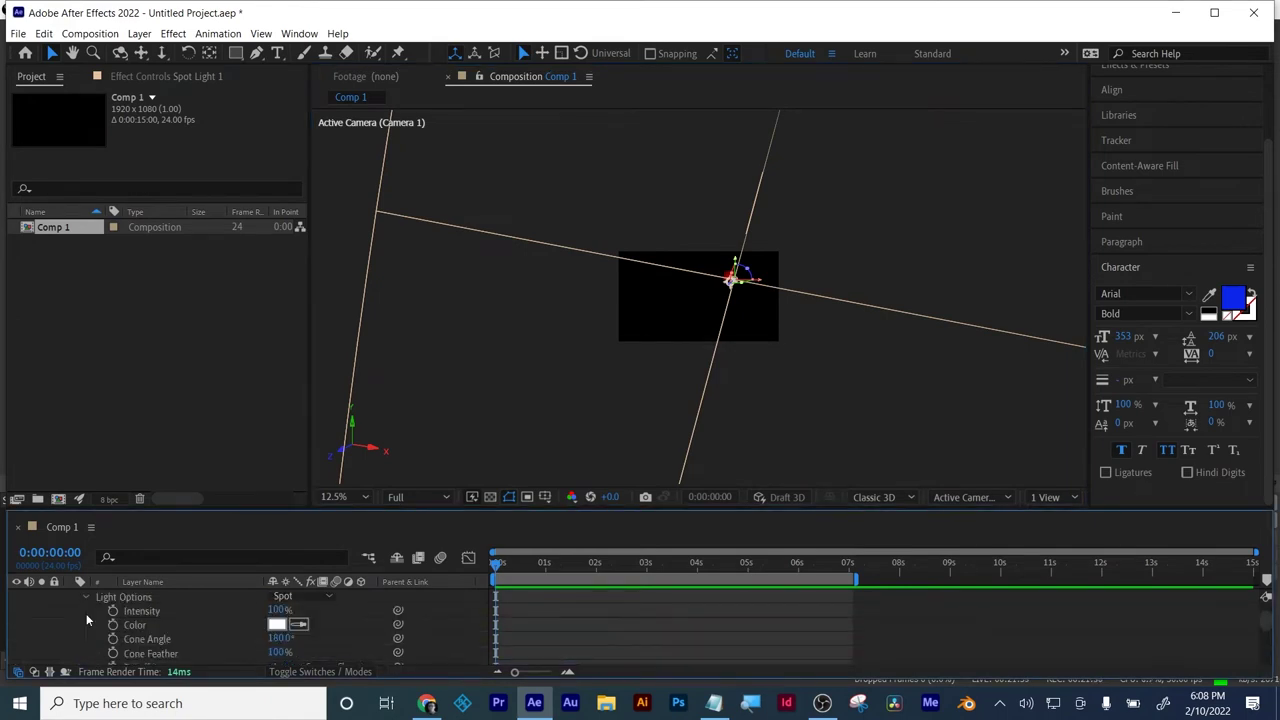
click(279, 638)
drag(272, 610, 958, 538)
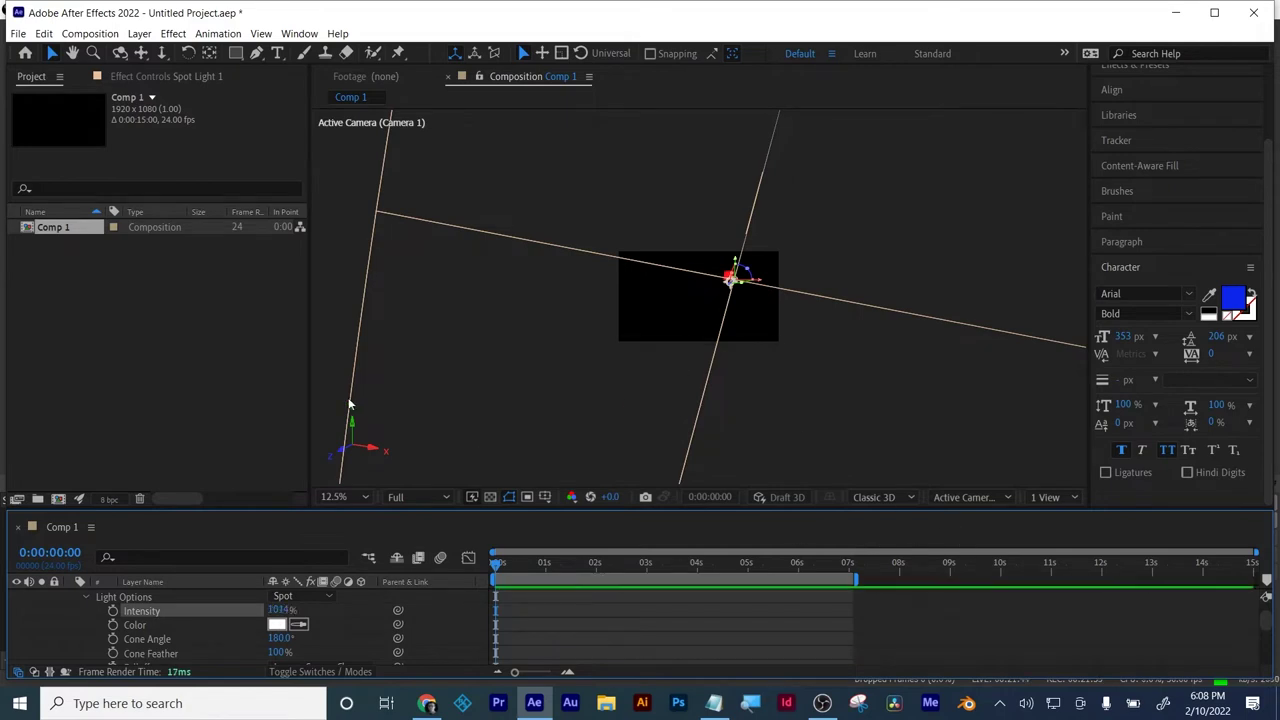
click(465, 307)
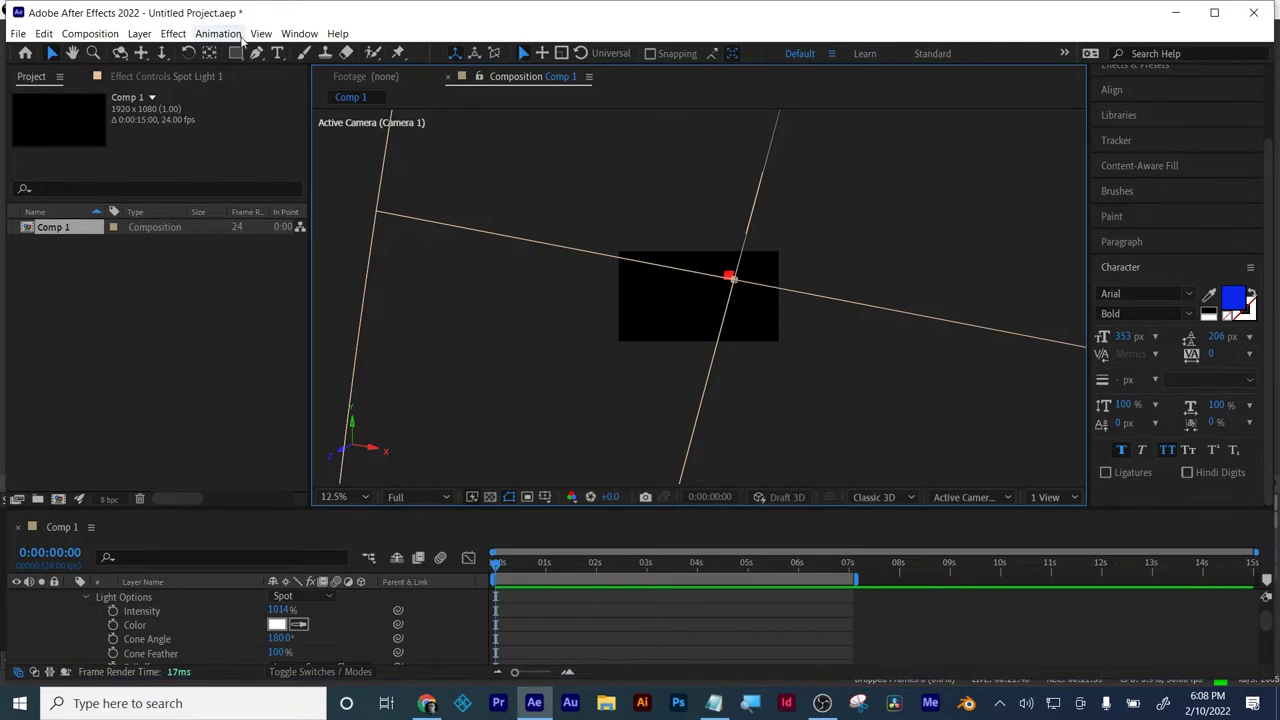
- Switch the composition to the Left view at 50% magnification
click(953, 499)
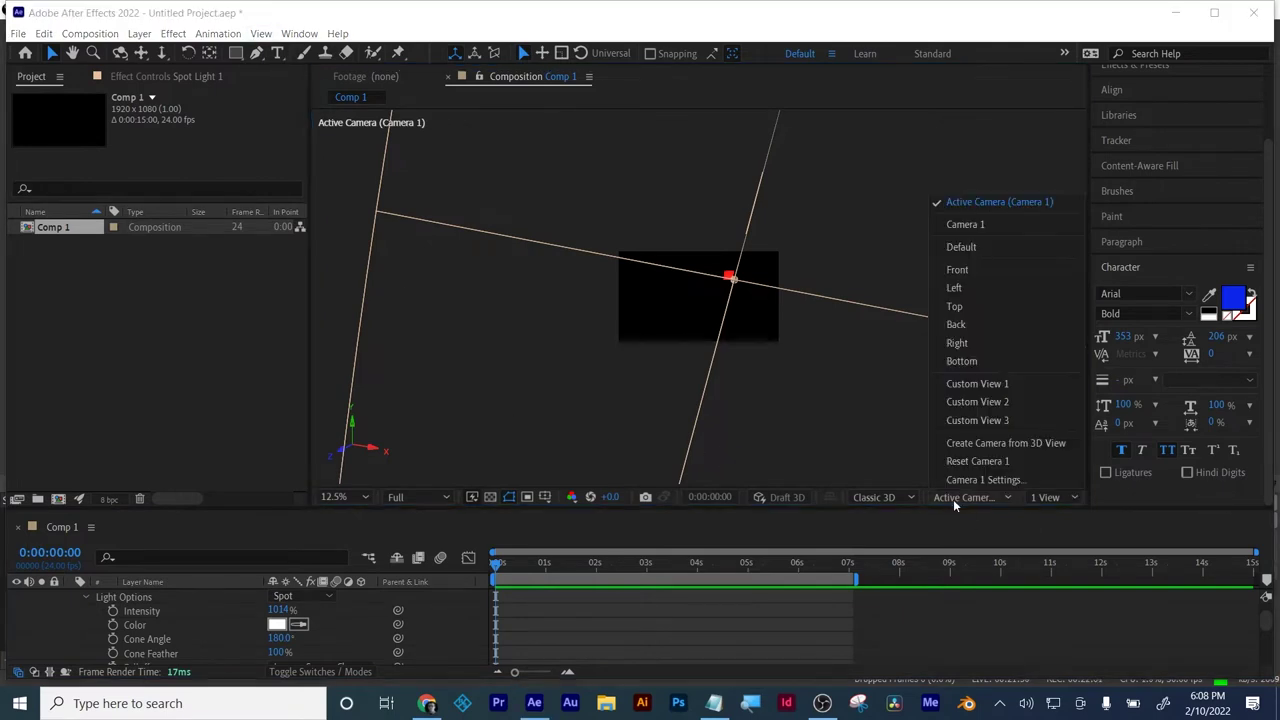
click(958, 288)
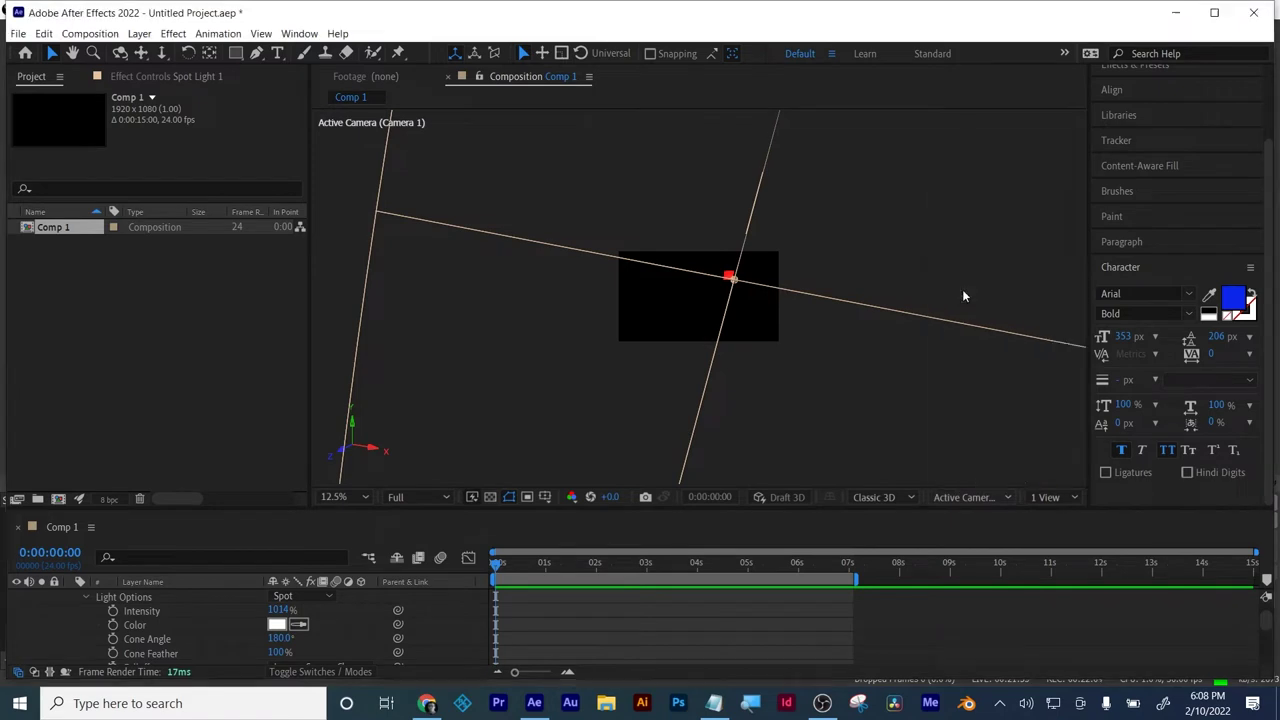
click(700, 295)
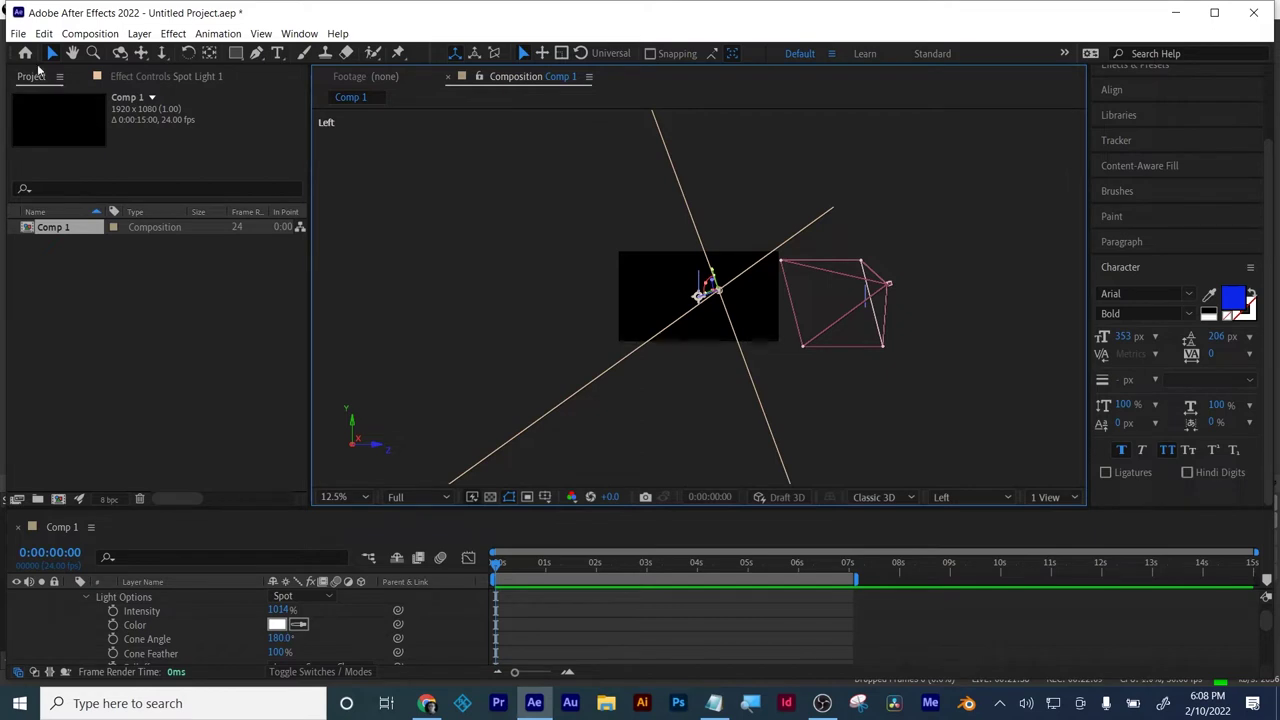
click(356, 496)
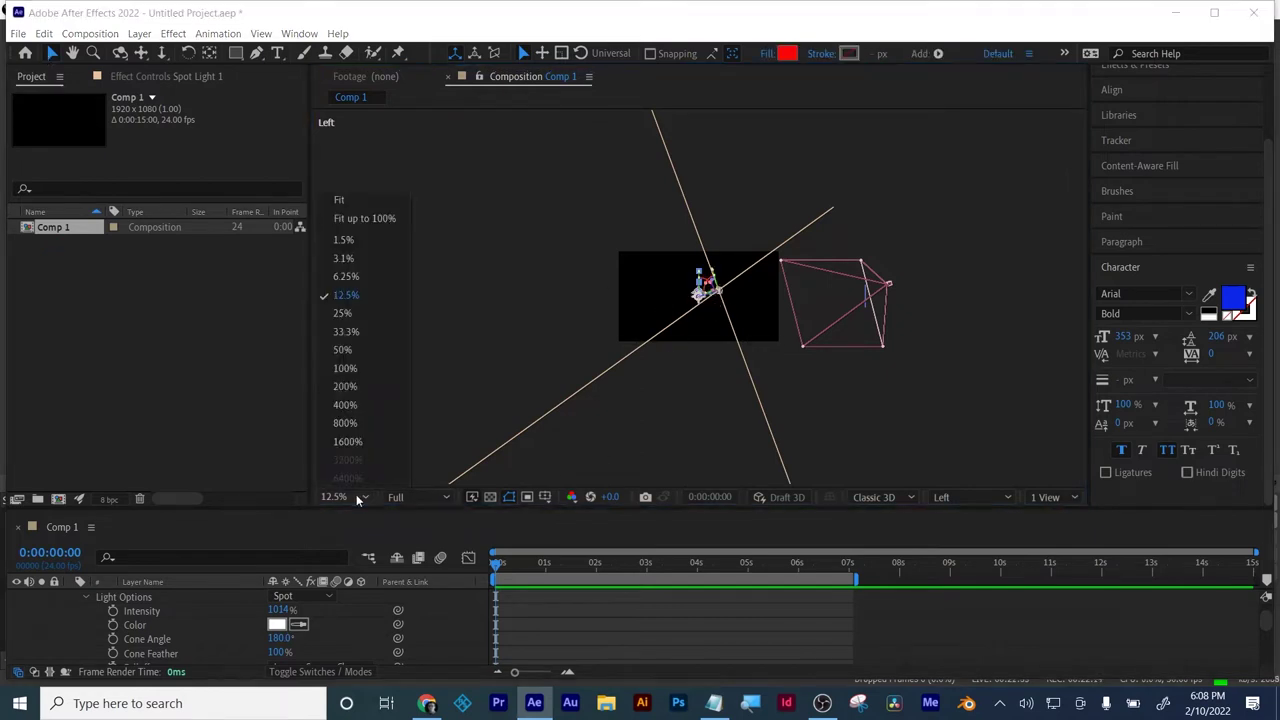
click(350, 350)
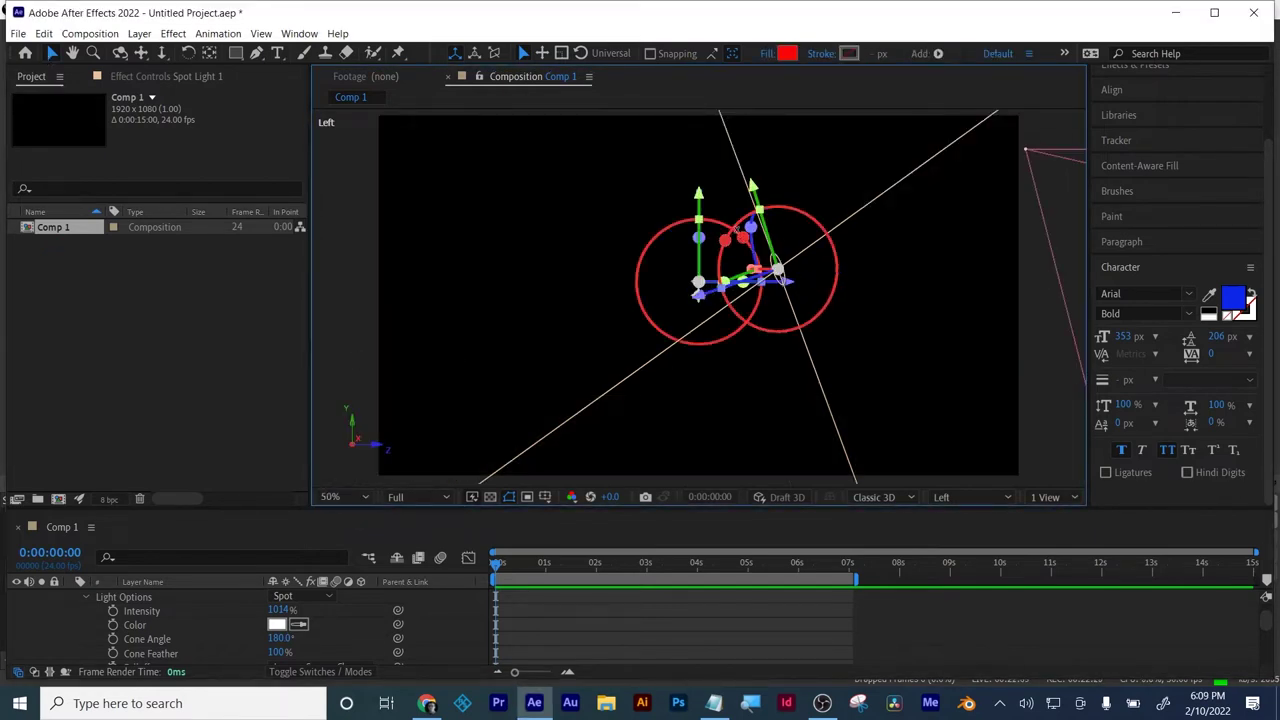
- Rotate the red square and the spot light together about the X axis in the Left view
mouse_move(697, 295)
mouse_down()
mouse_move(800, 277)
mouse_move(700, 288)
mouse_up()
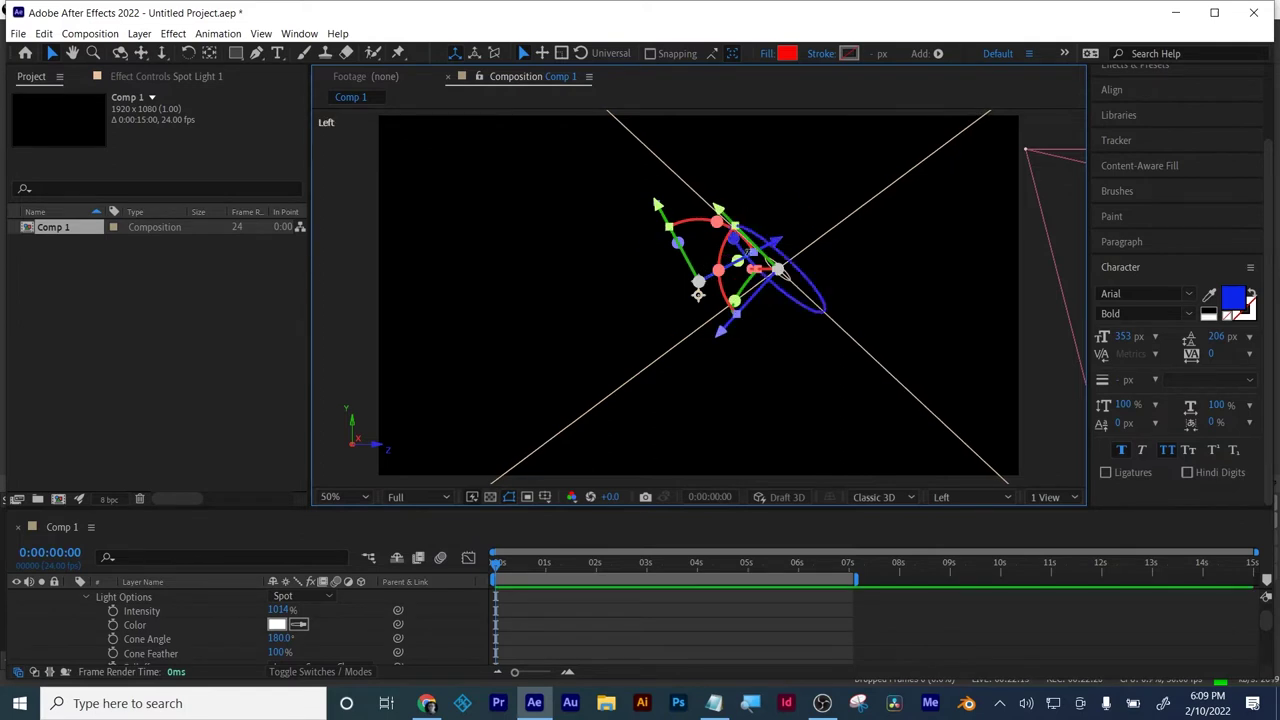
right_click(700, 290)
drag(700, 290, 690, 298)
- Select only the spot light and rotate it to change the direction of its cone
click(784, 283)
click(699, 293)
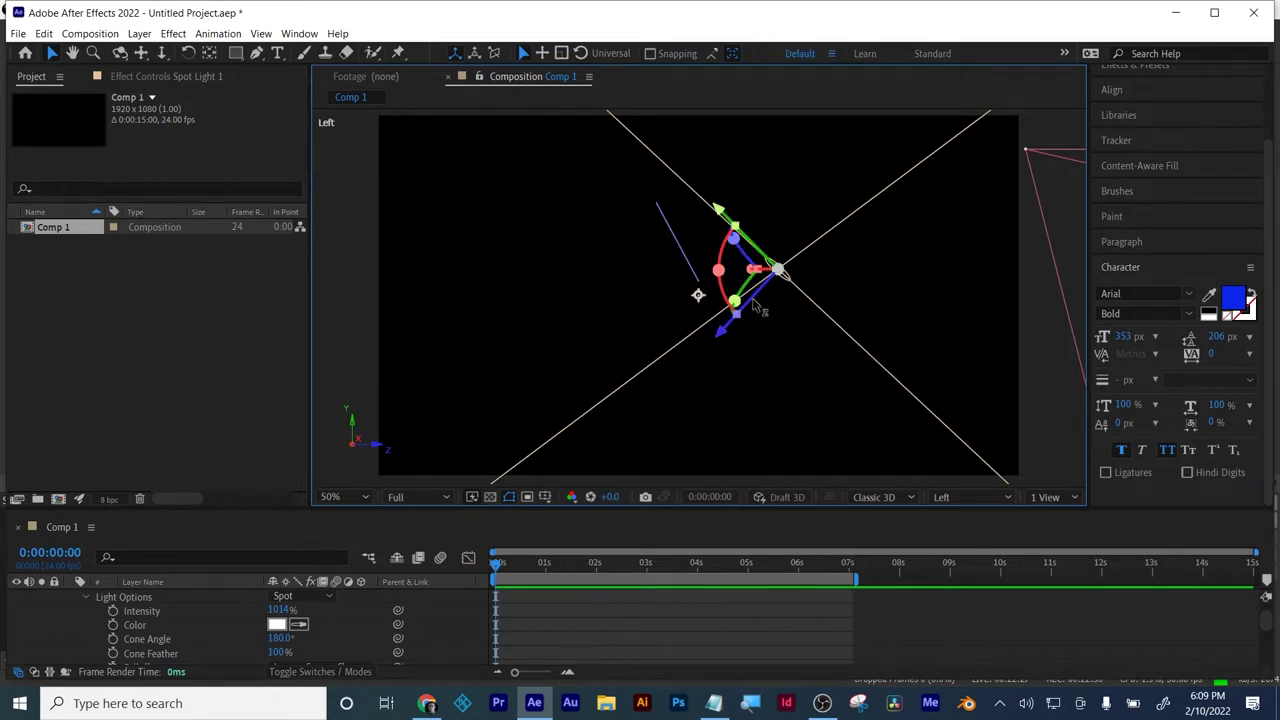
drag(758, 300, 740, 335)
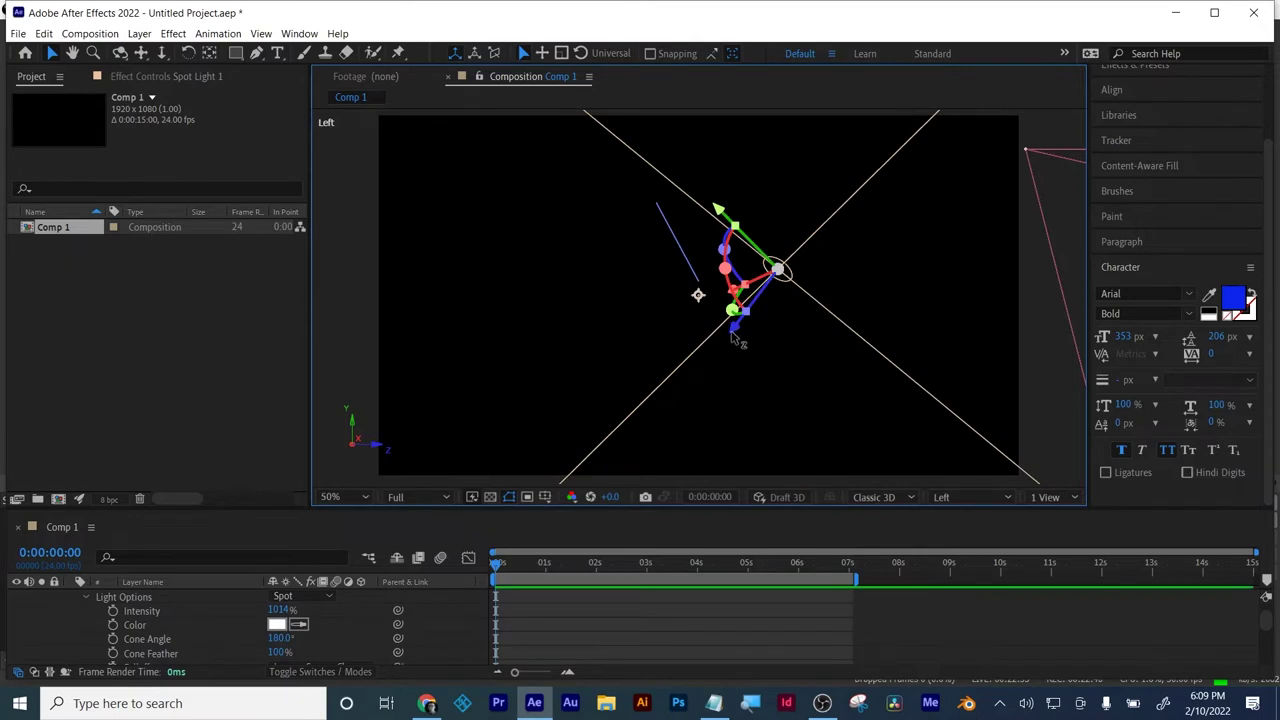
click(737, 234)
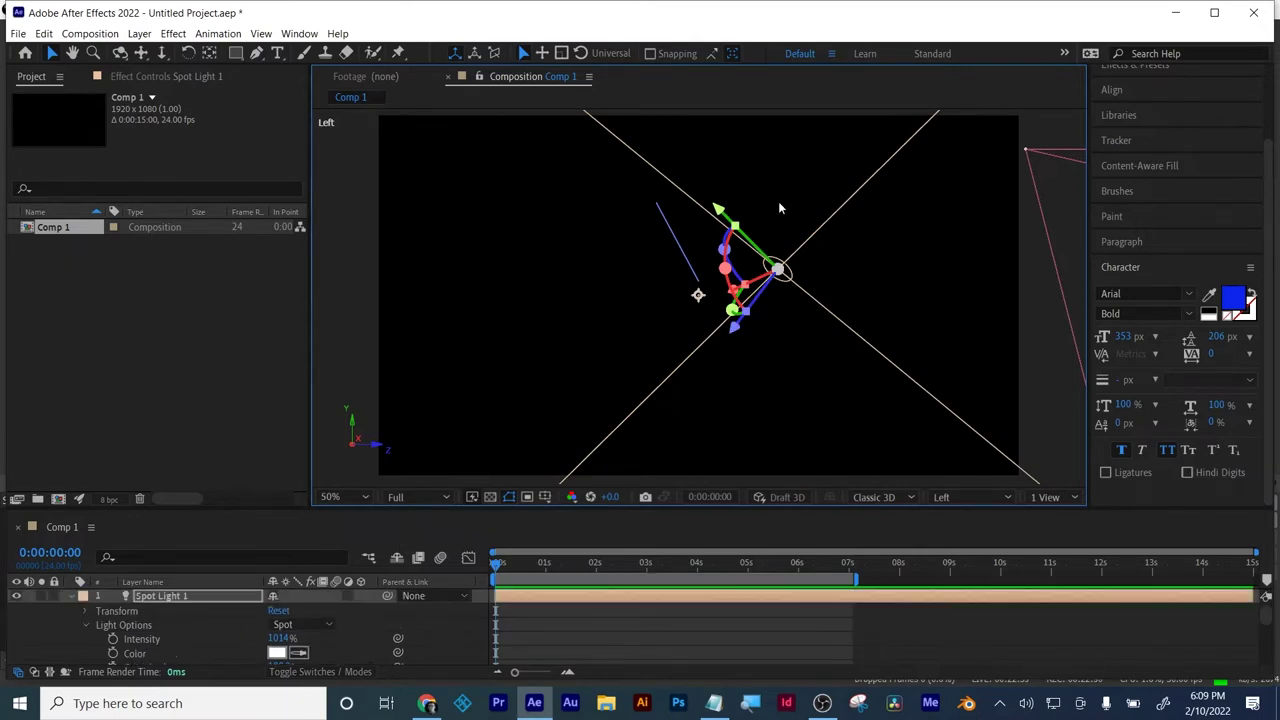
- Move the spot light together with its point of interest along Z toward the camera in the Left view
right_click(737, 234)
key(Escape)
drag(737, 234, 913, 231)
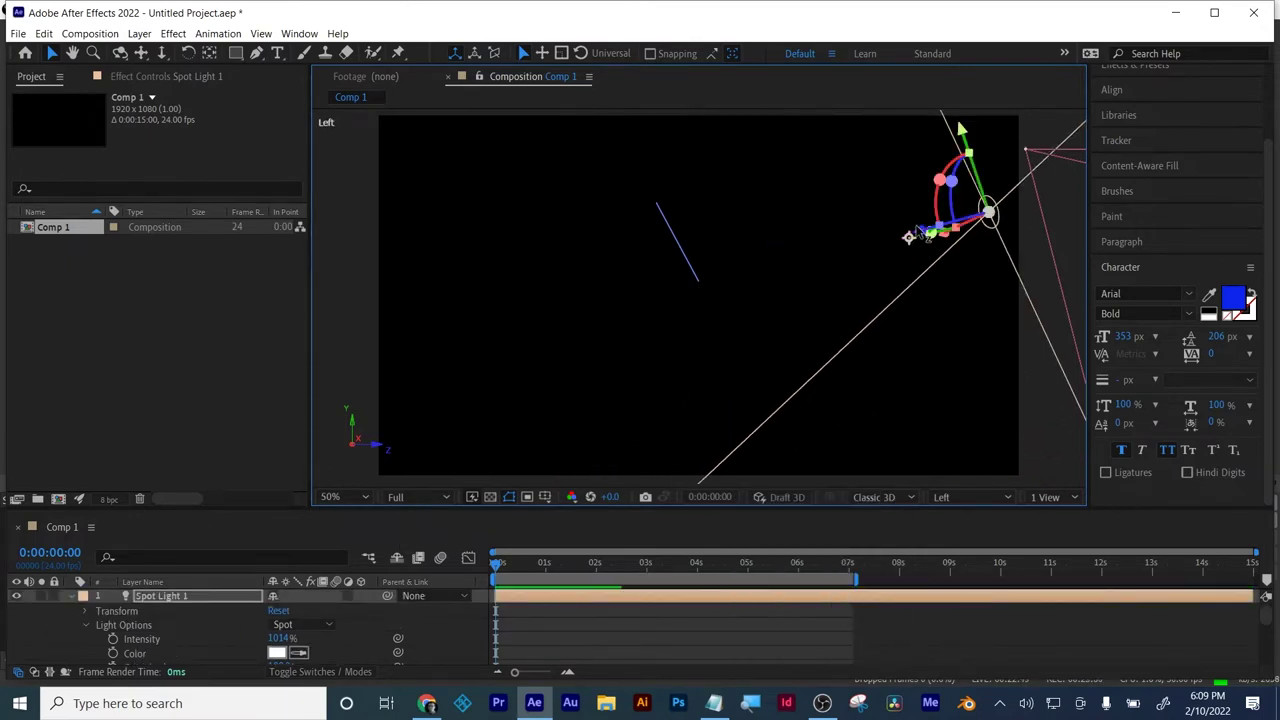
- Switch the composition to Custom View 1 at 33.3% magnification and reveal the spot light's transform properties
click(345, 497)
click(340, 316)
click(945, 497)
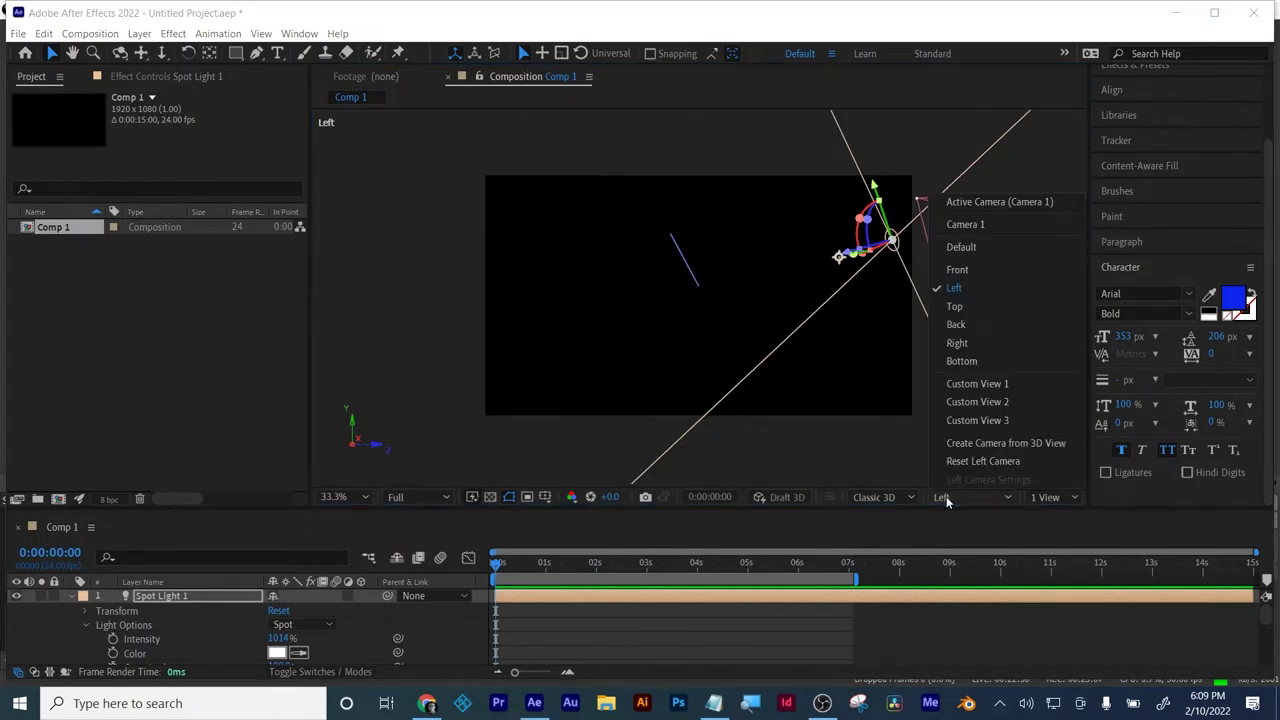
click(977, 383)
click(85, 610)
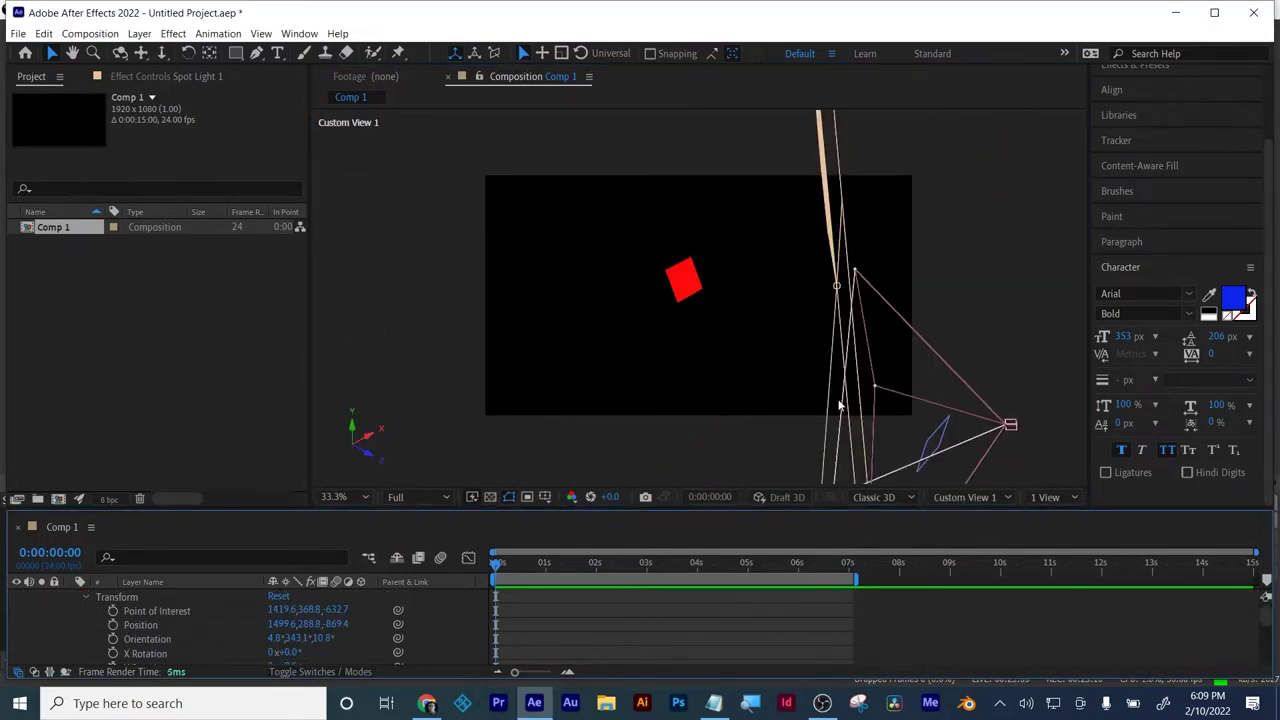
click(961, 503)
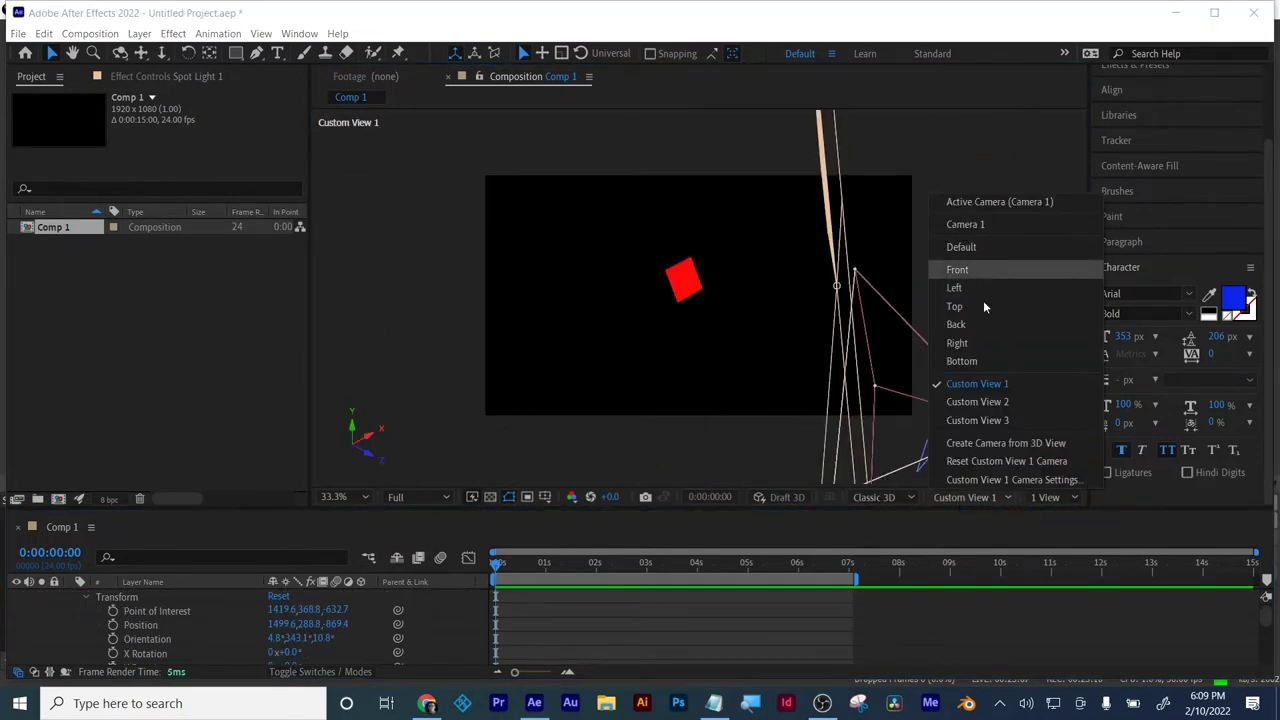
click(977, 384)
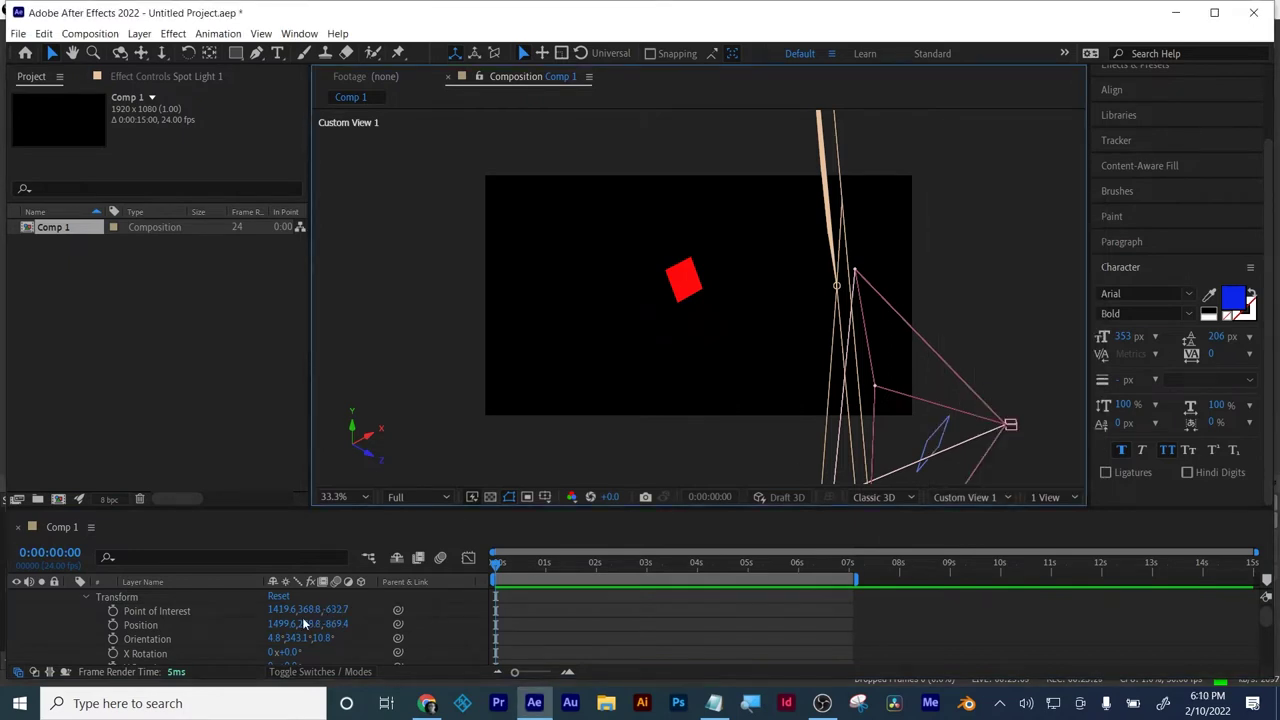
- Set the spot light's point of interest to about 1792.6, 368.8, -817.7, position to 1715.6, 288.8, -951.4, and Z orientation to 350.8°
drag(302, 617, 606, 624)
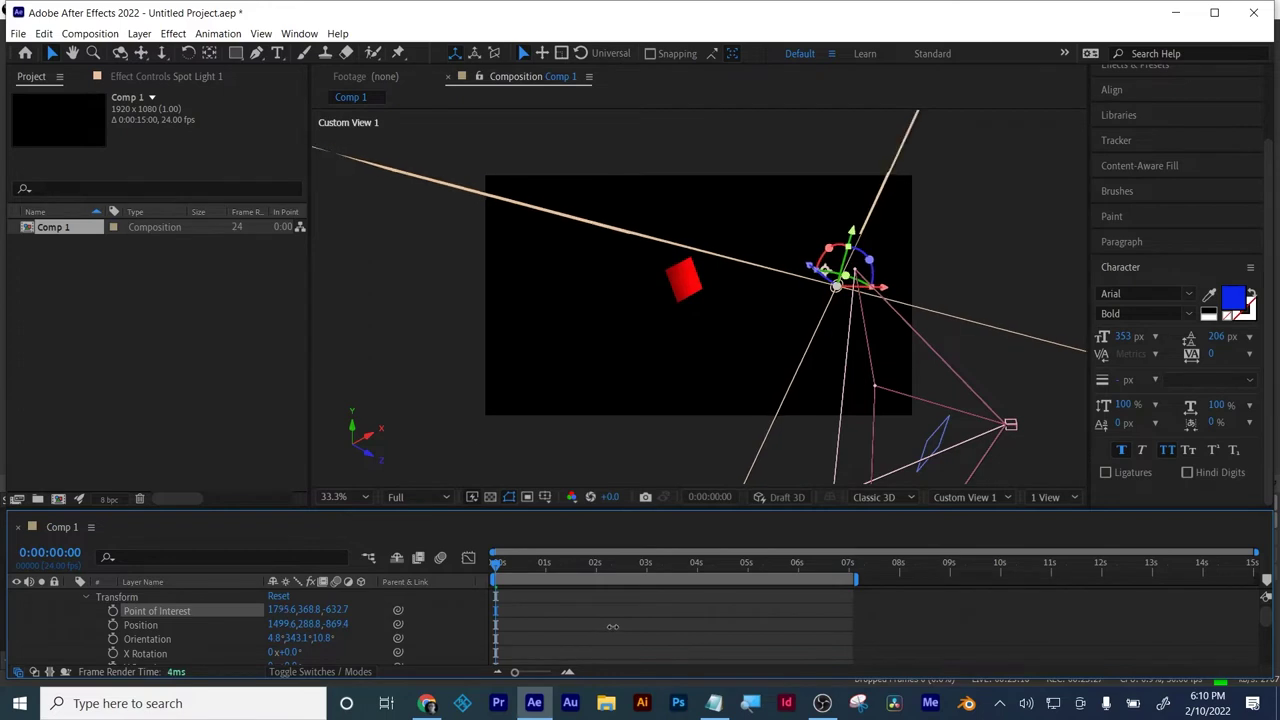
drag(285, 624, 466, 637)
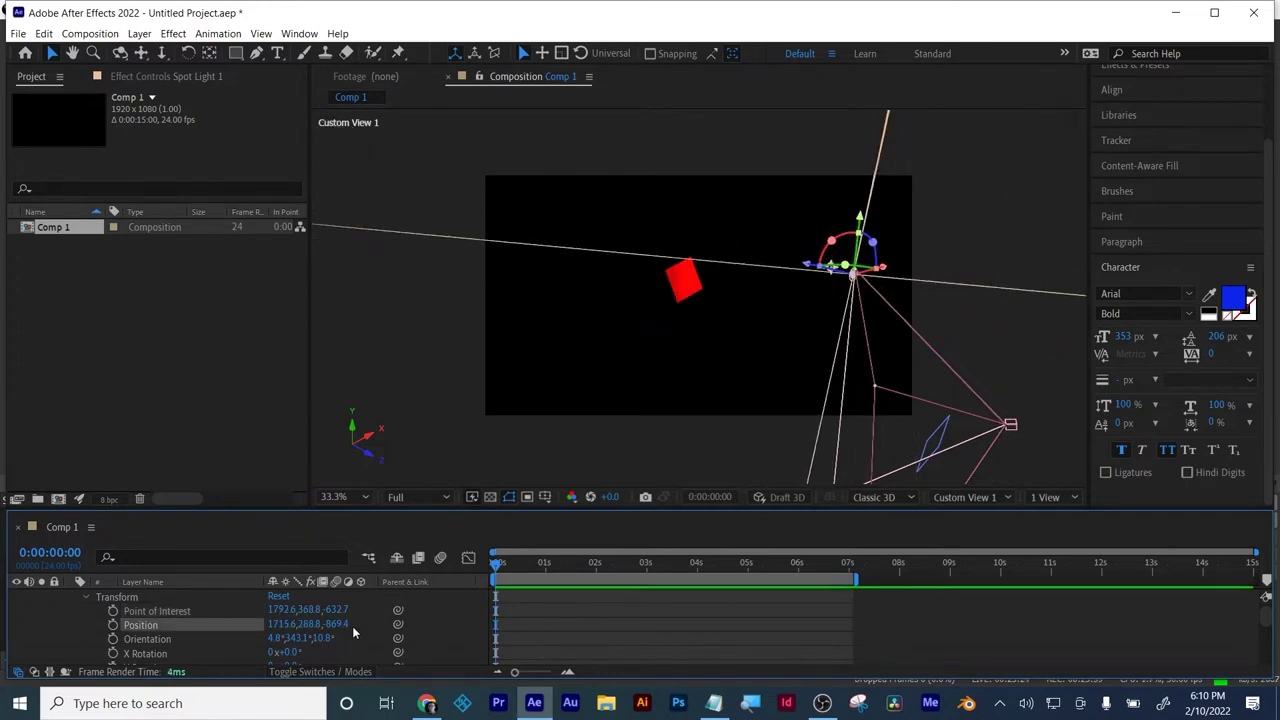
drag(340, 625, 446, 568)
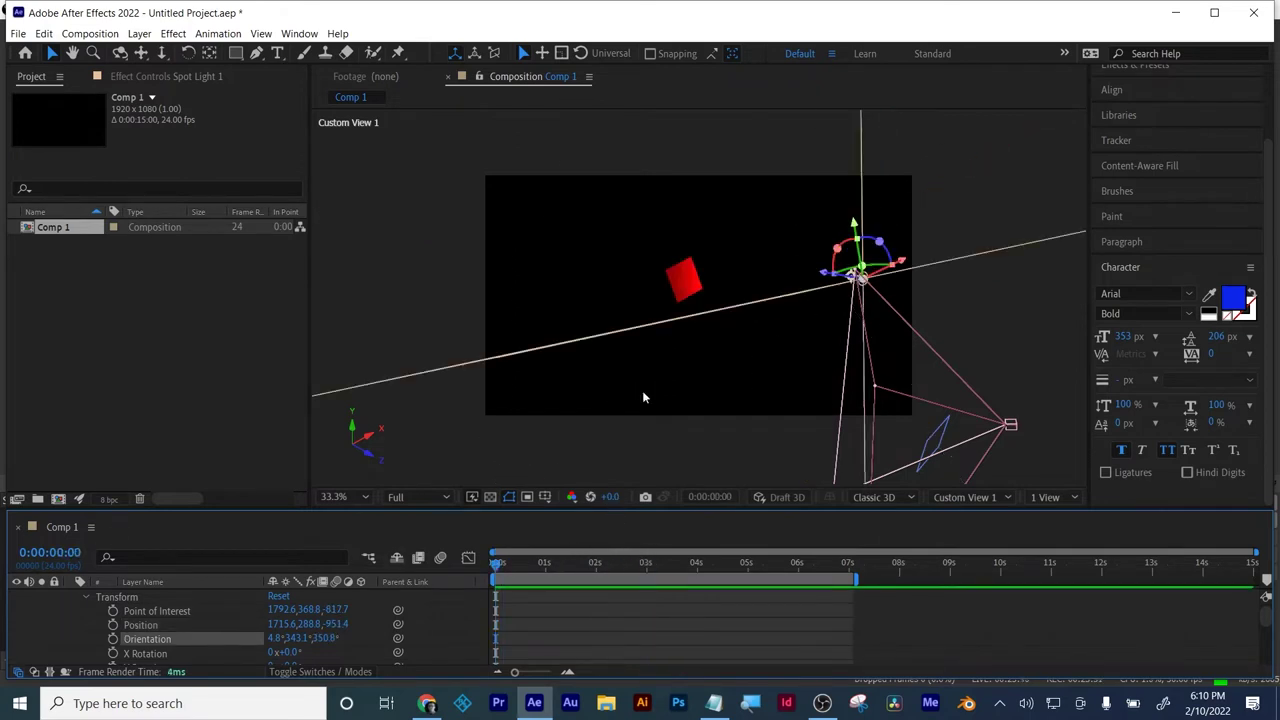
- Delete the spot light and undo the deletion
scroll(139, 597, up, 1)
click(140, 597)
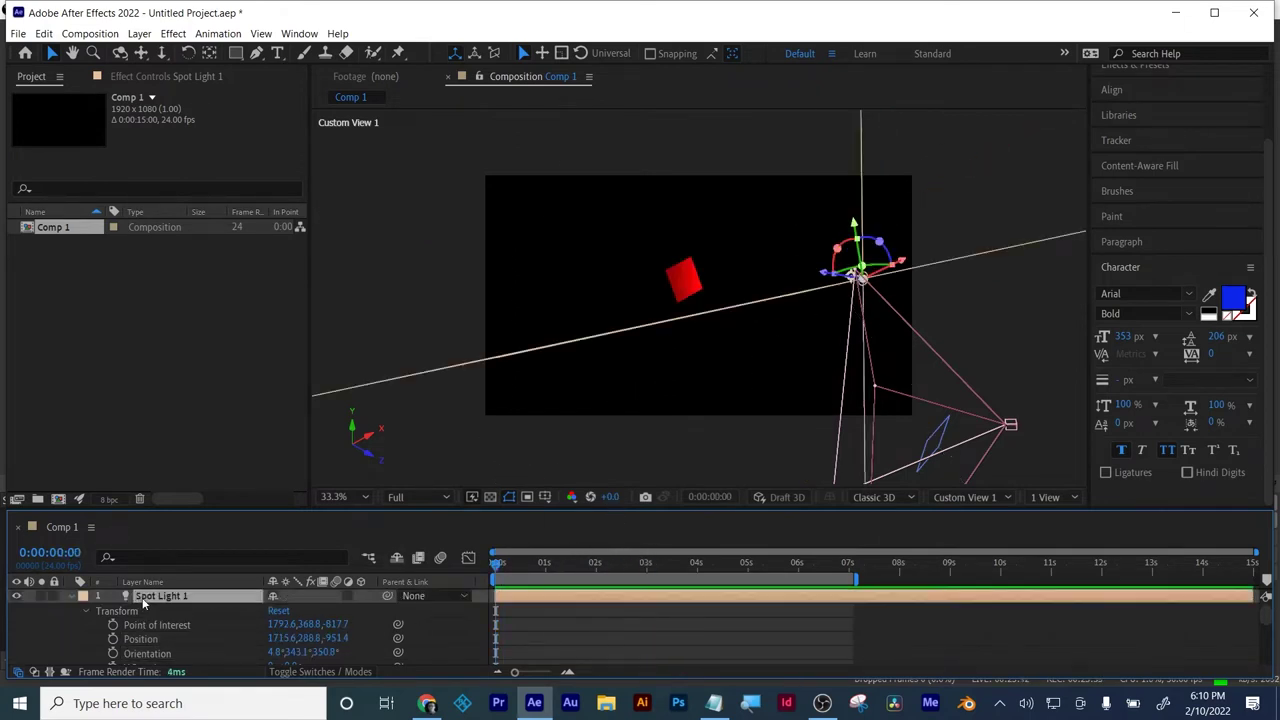
key(Delete)
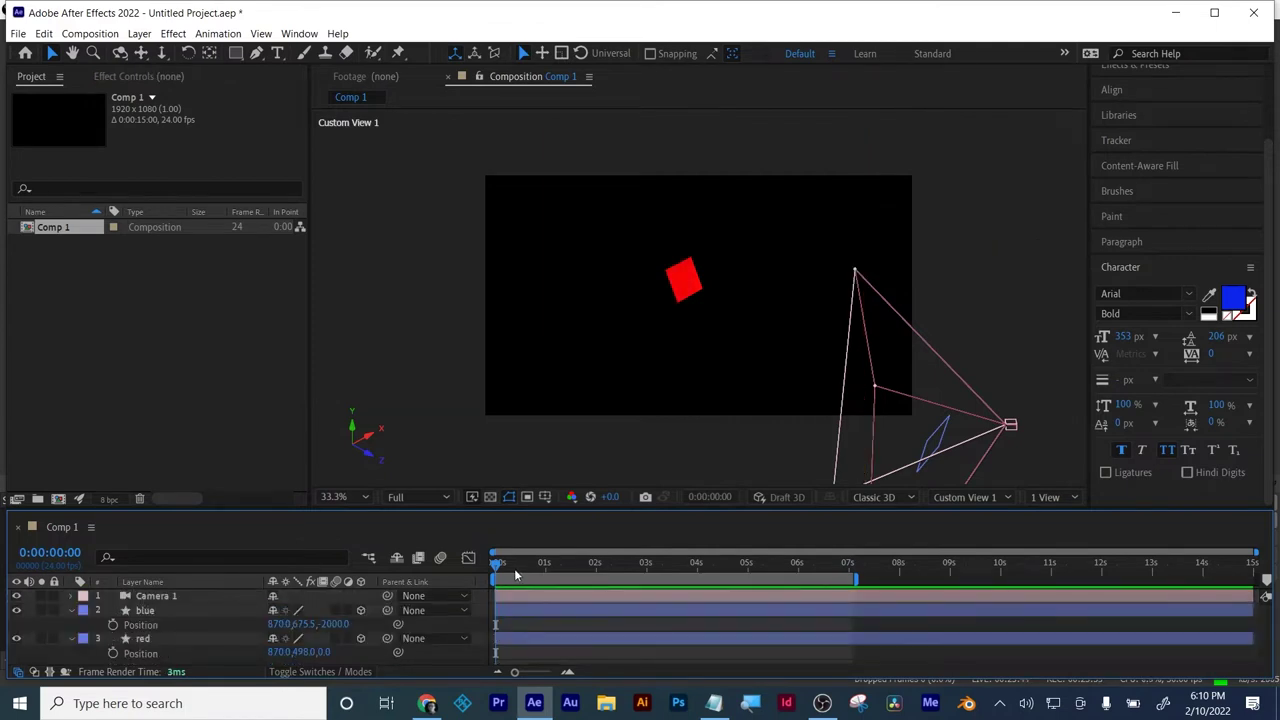
drag(505, 567, 624, 562)
drag(758, 539, 725, 541)
key(ctrl+z)
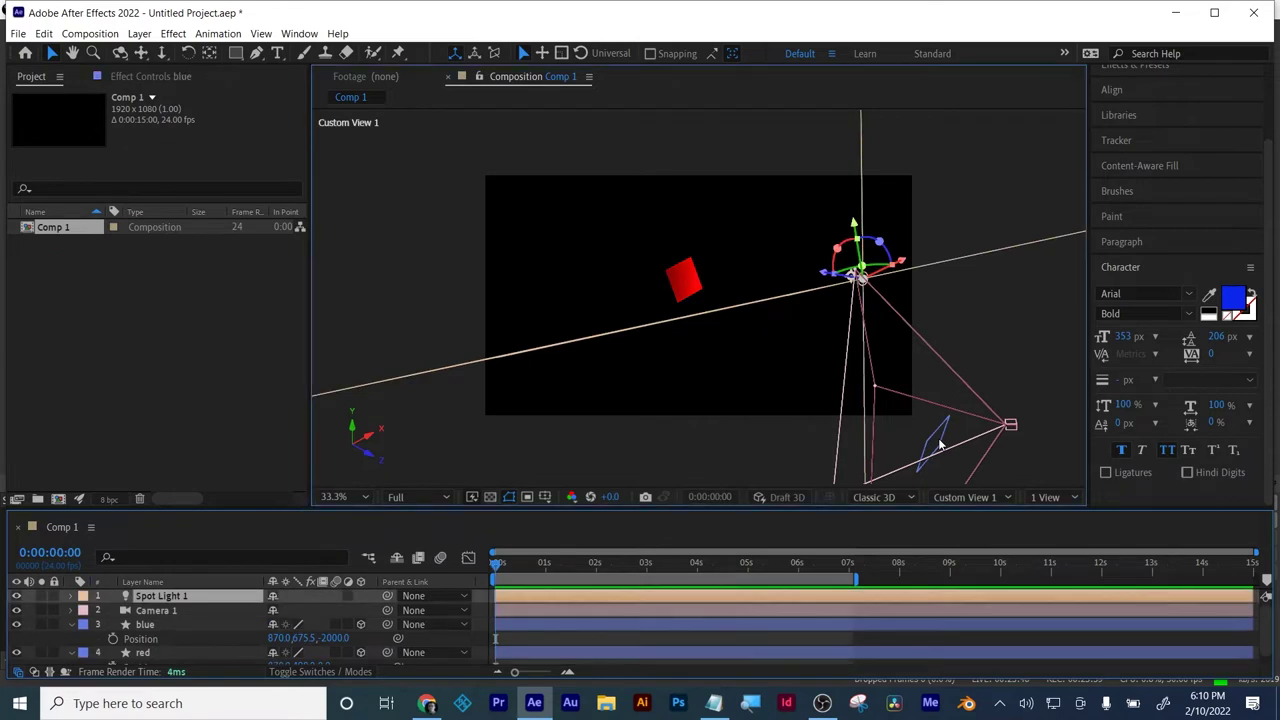
- Move the blue square back to about -1010 in Z and raise it to about -6.3 in Y
click(940, 445)
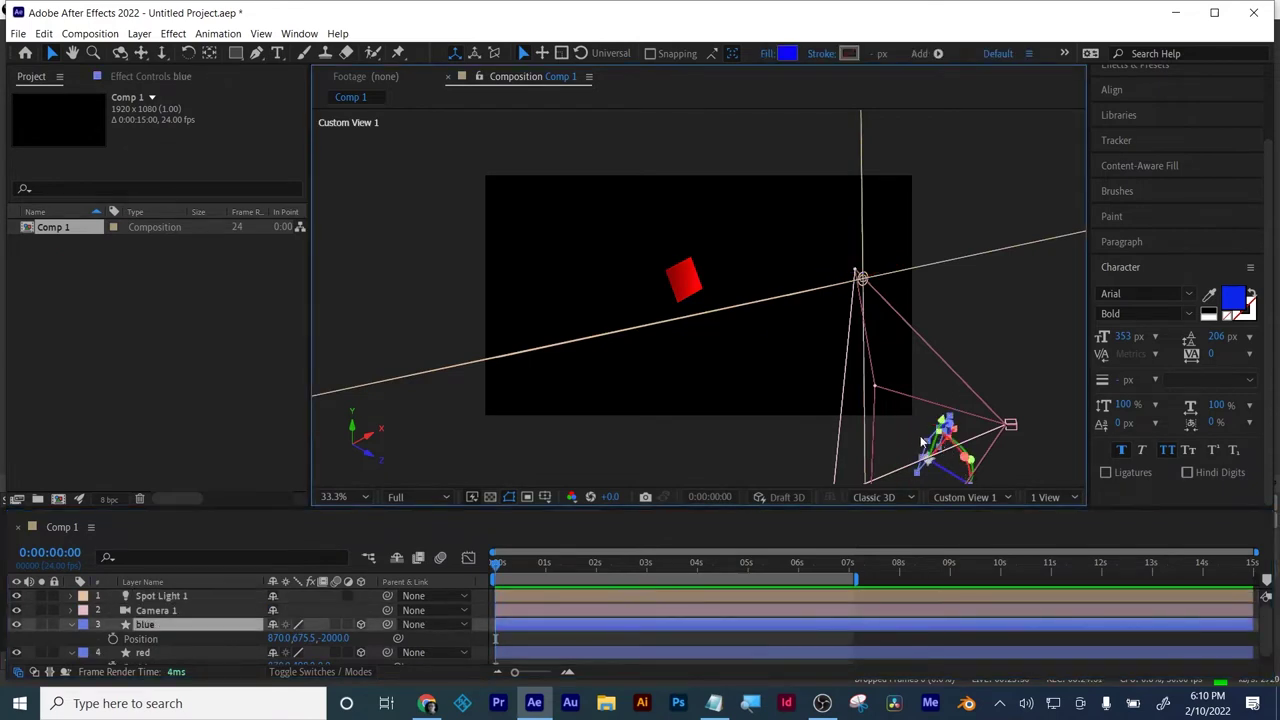
drag(338, 638, 1020, 715)
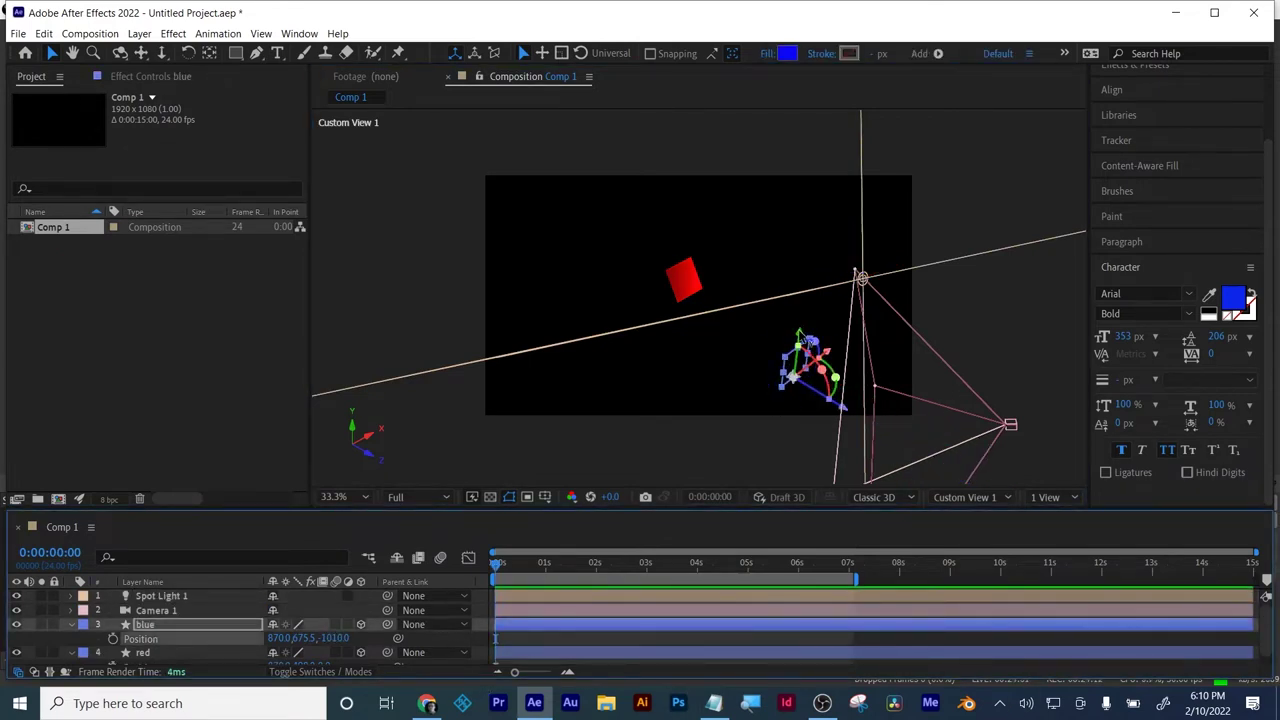
drag(838, 385, 830, 275)
- Create a new ambient light with a green color, 0EE70A, at 100% intensity
click(161, 595)
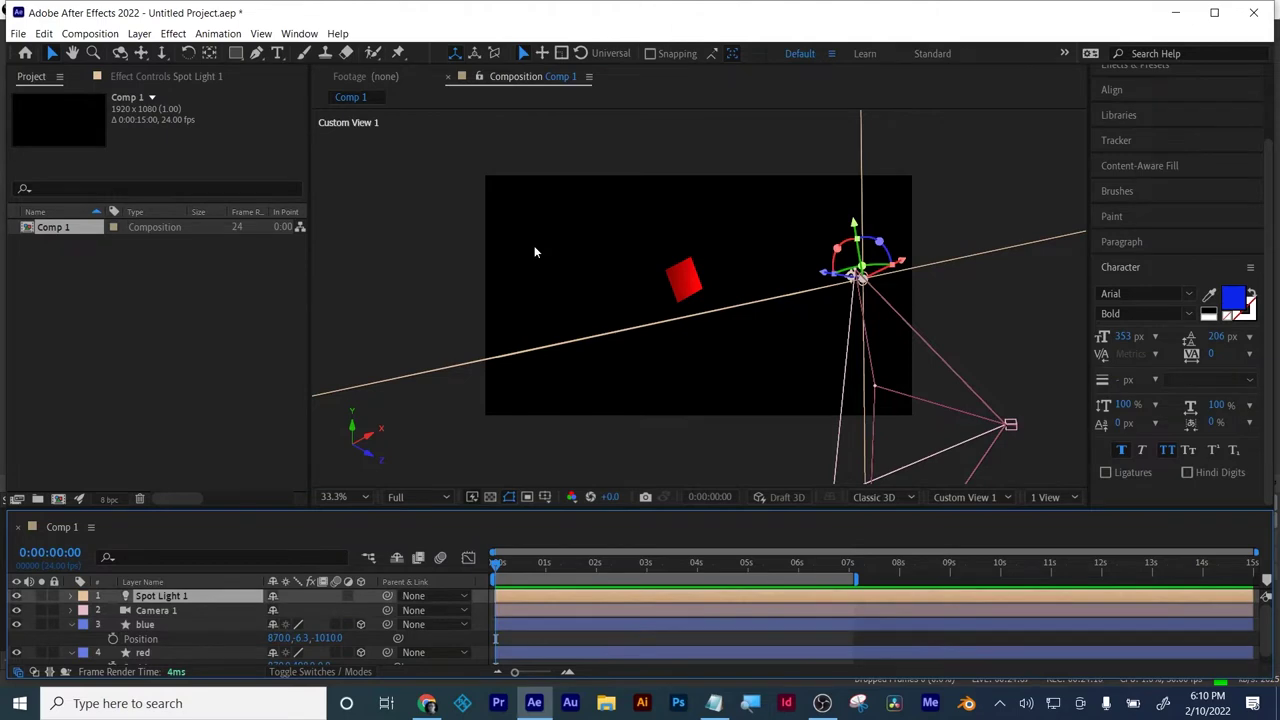
click(139, 33)
mouse_move(145, 60)
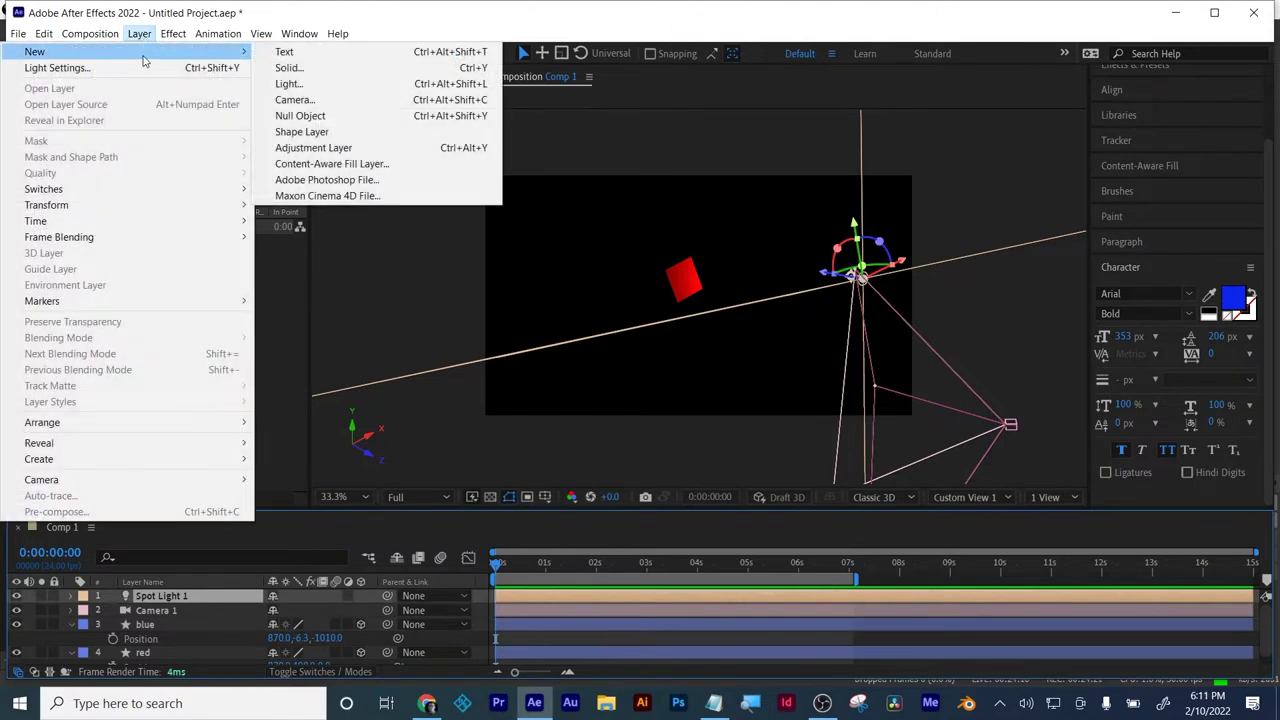
click(402, 84)
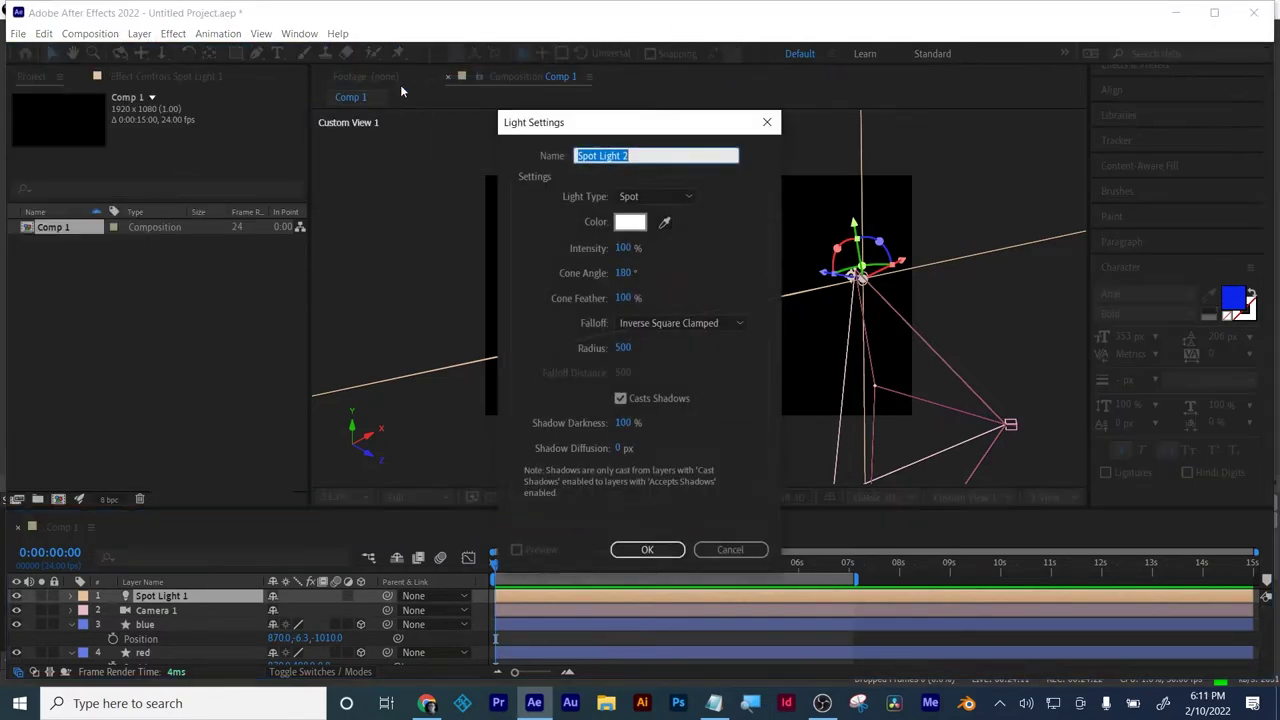
click(665, 198)
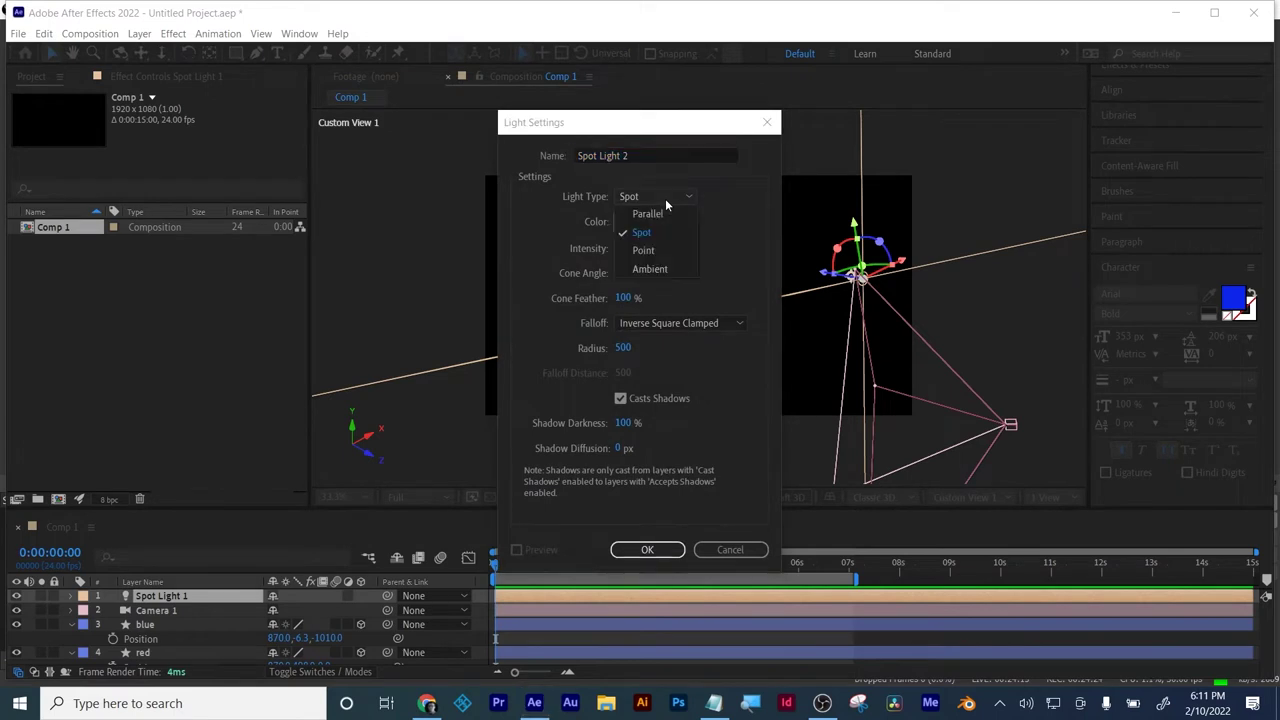
click(667, 269)
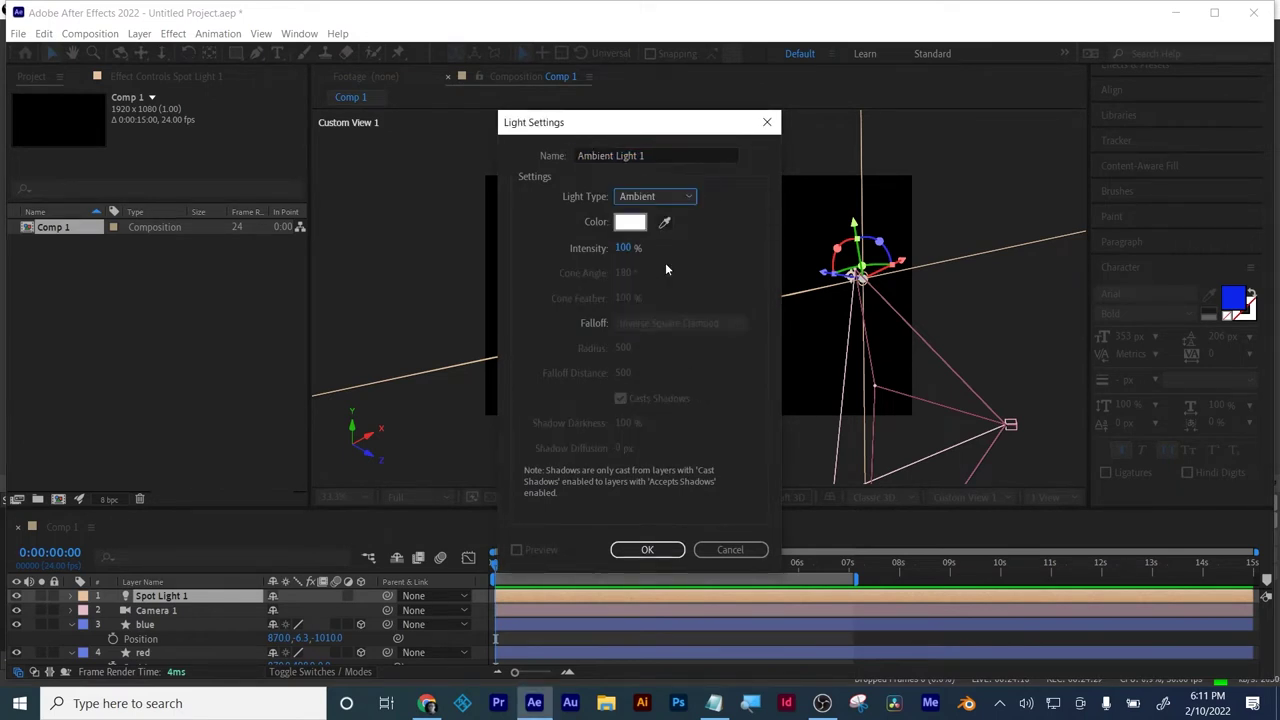
click(630, 222)
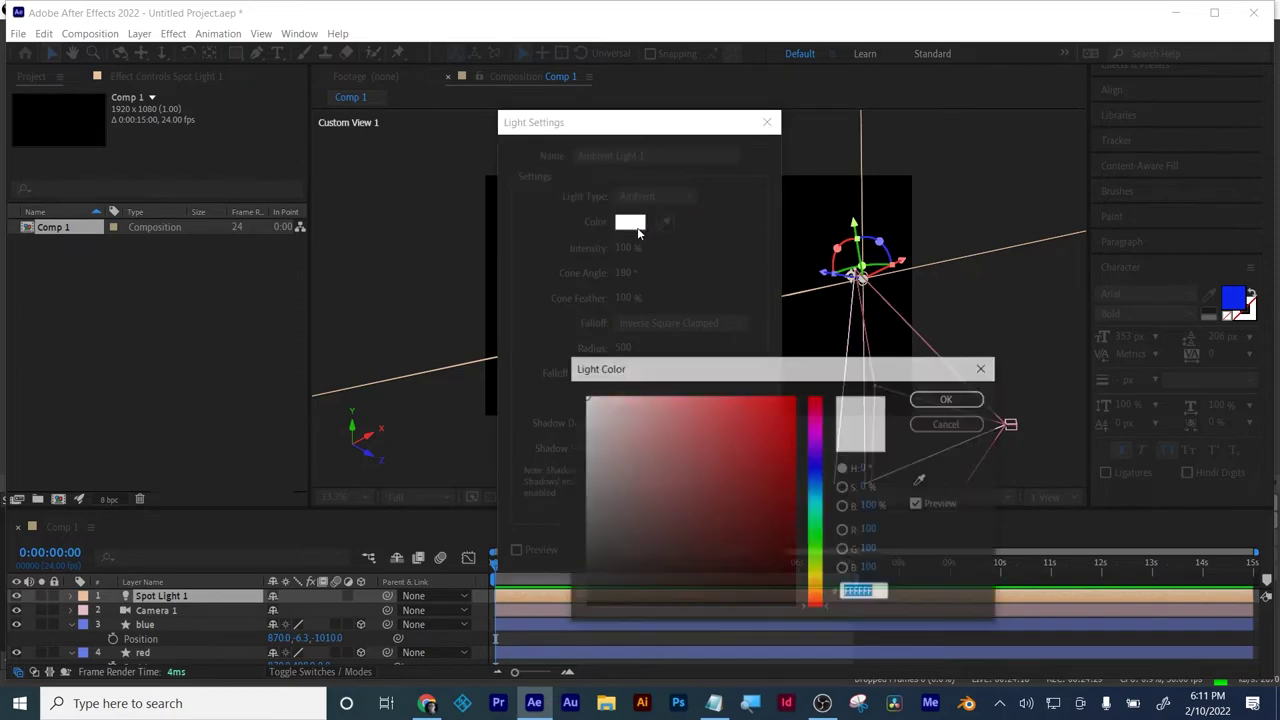
click(820, 506)
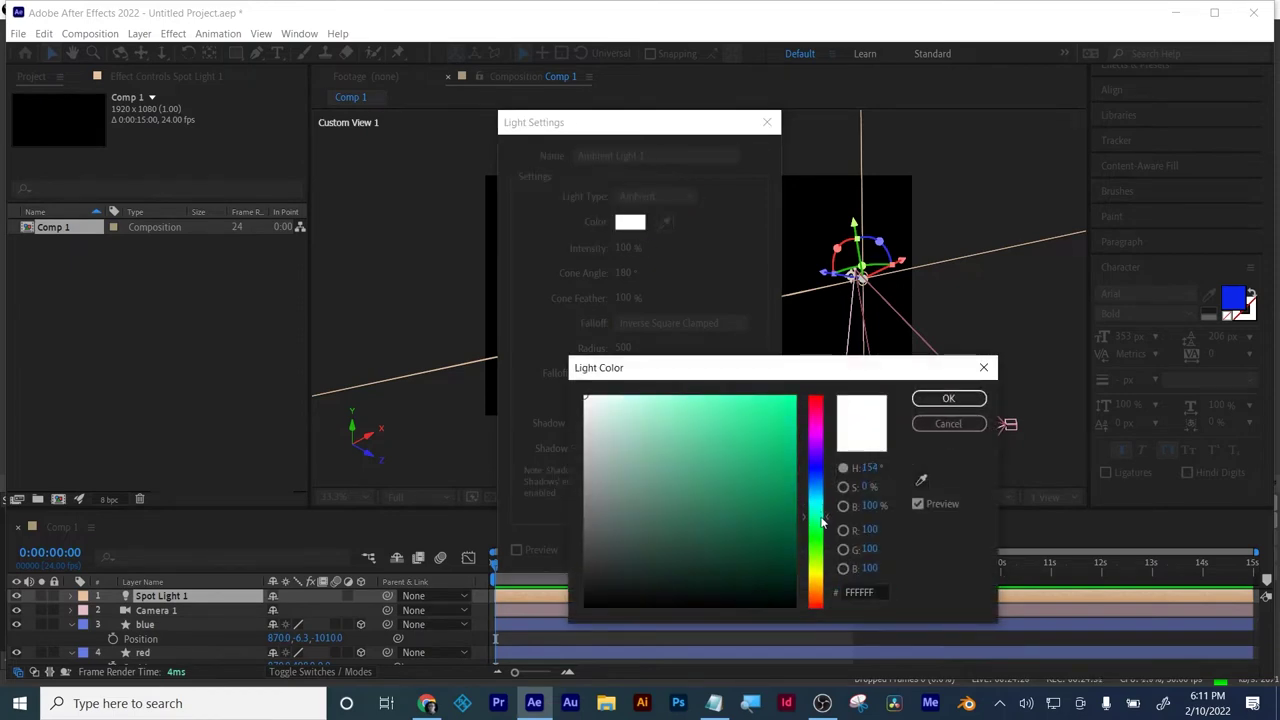
drag(822, 521, 822, 543)
click(786, 414)
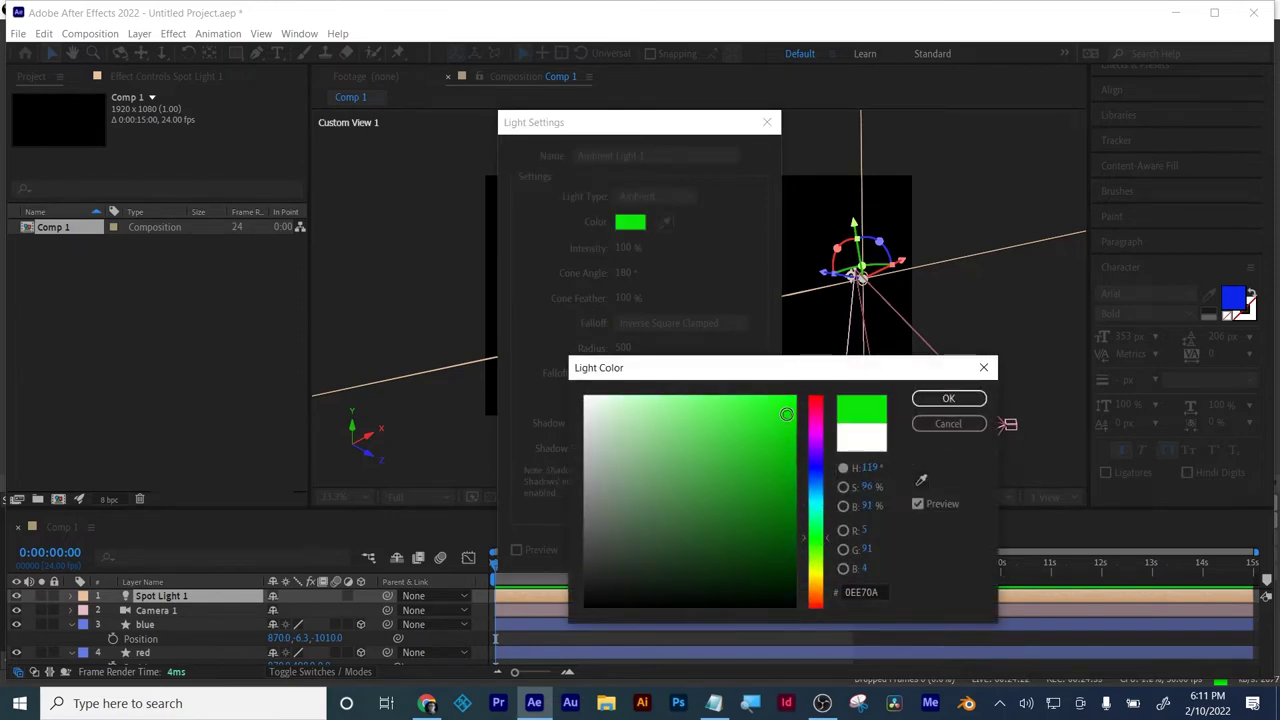
click(952, 399)
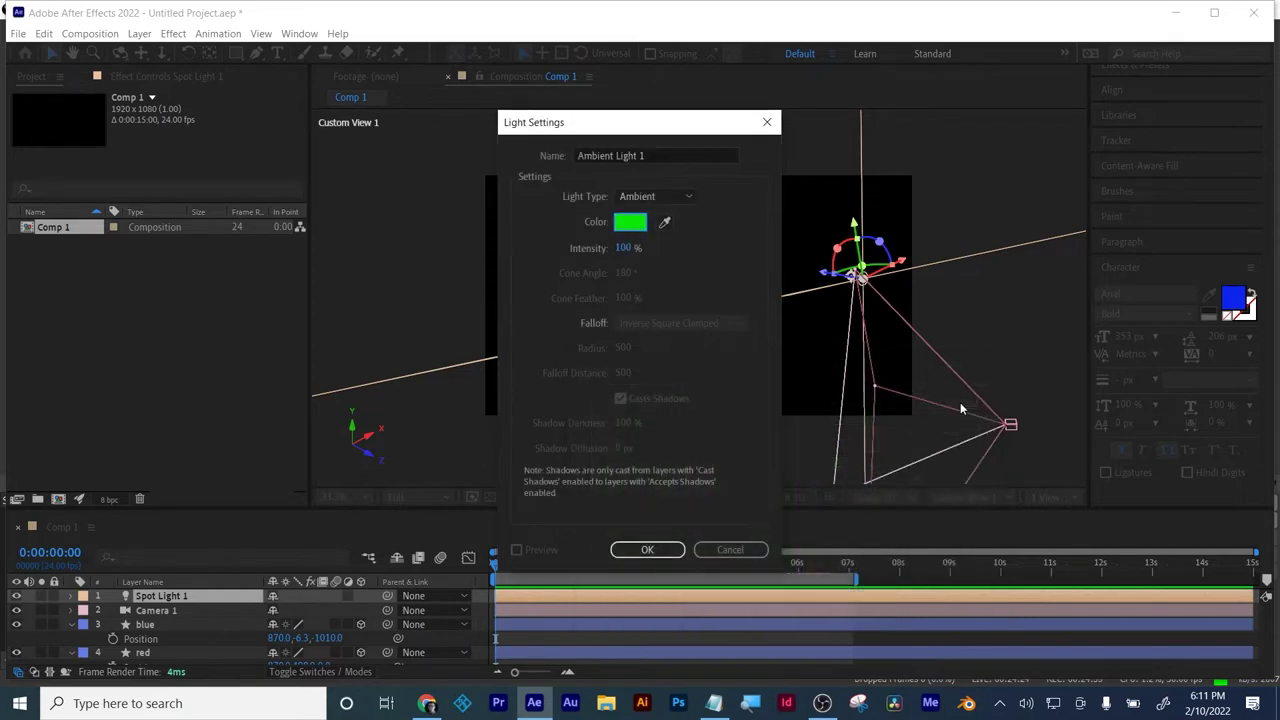
click(647, 549)
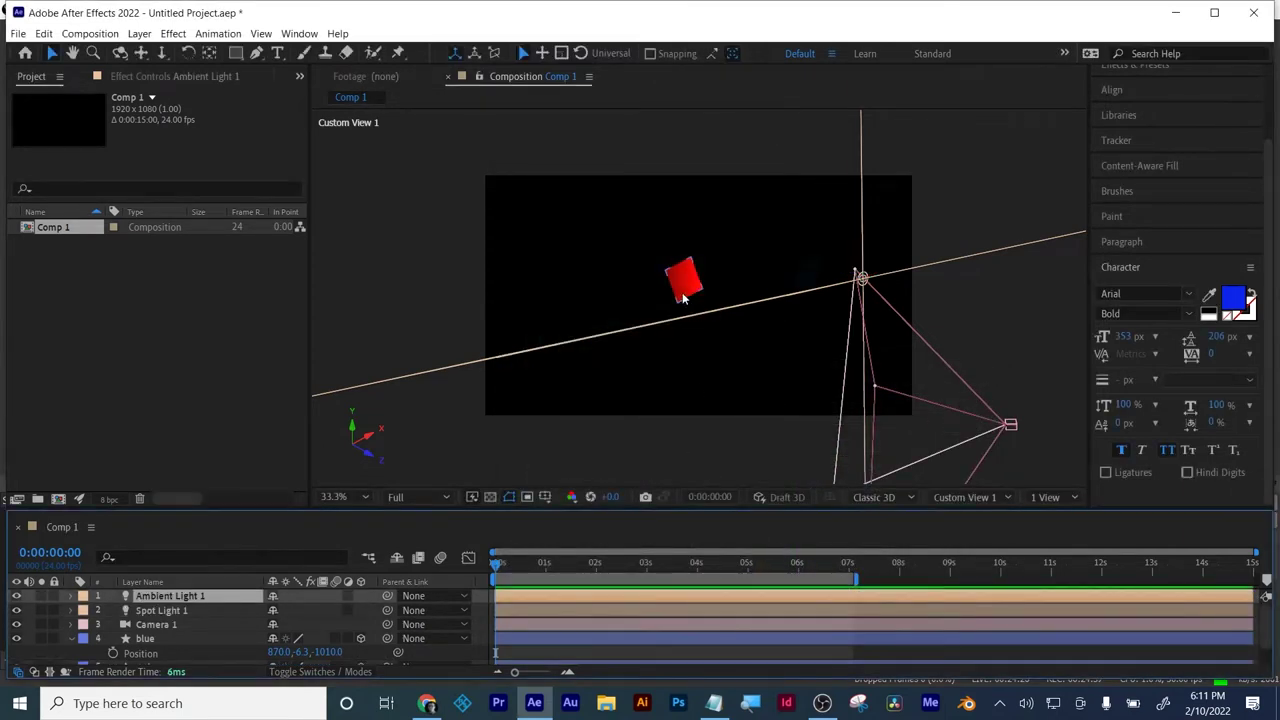
- Reveal the ambient light's options and raise its intensity to about 1212%
click(70, 595)
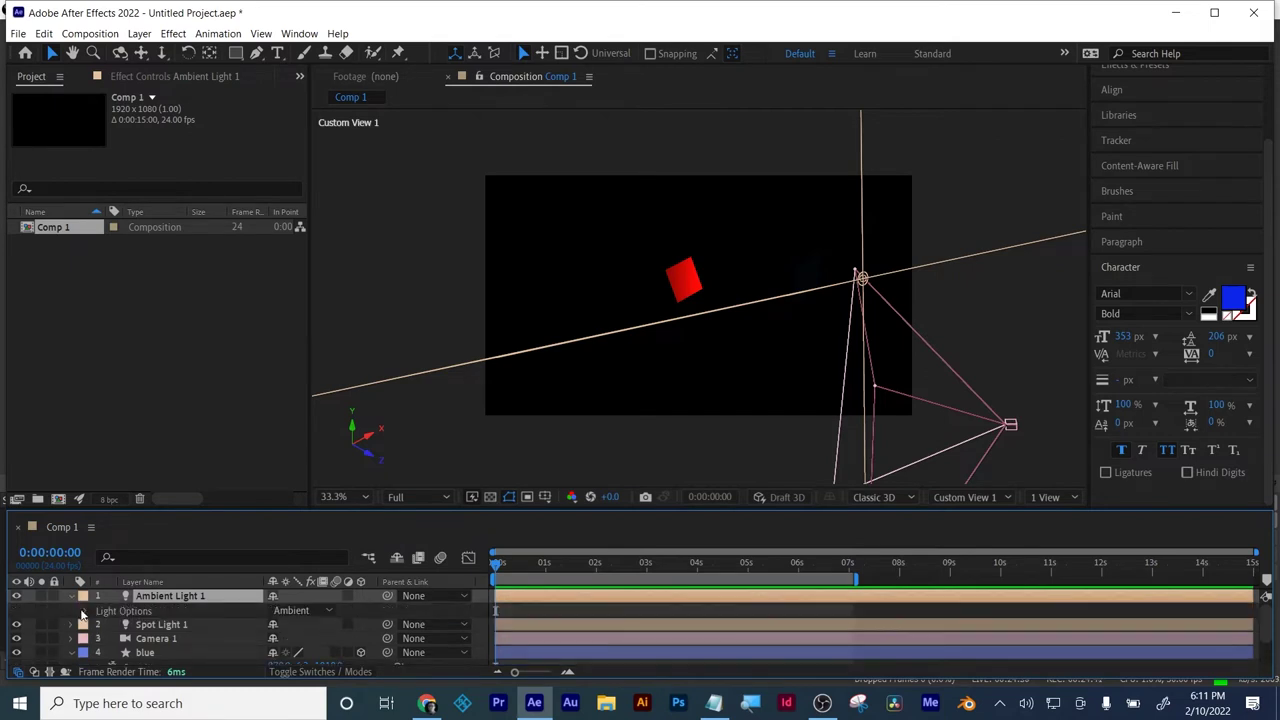
click(86, 612)
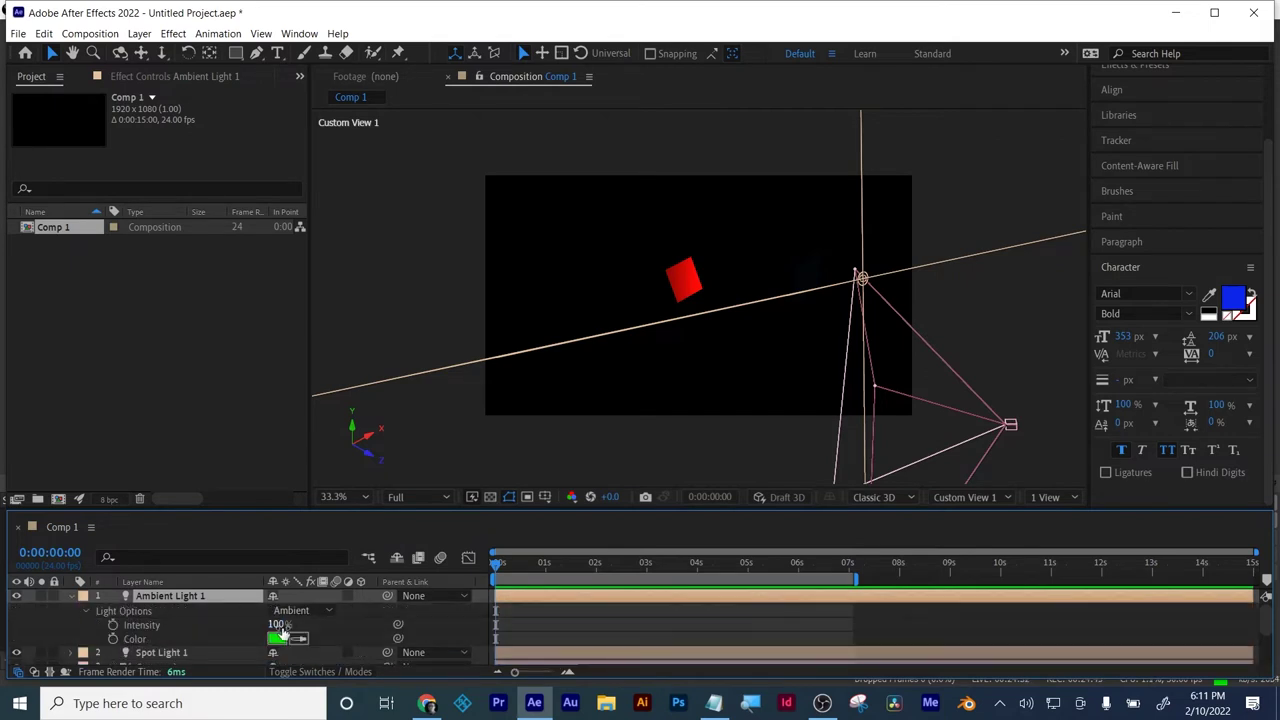
drag(282, 630, 1134, 552)
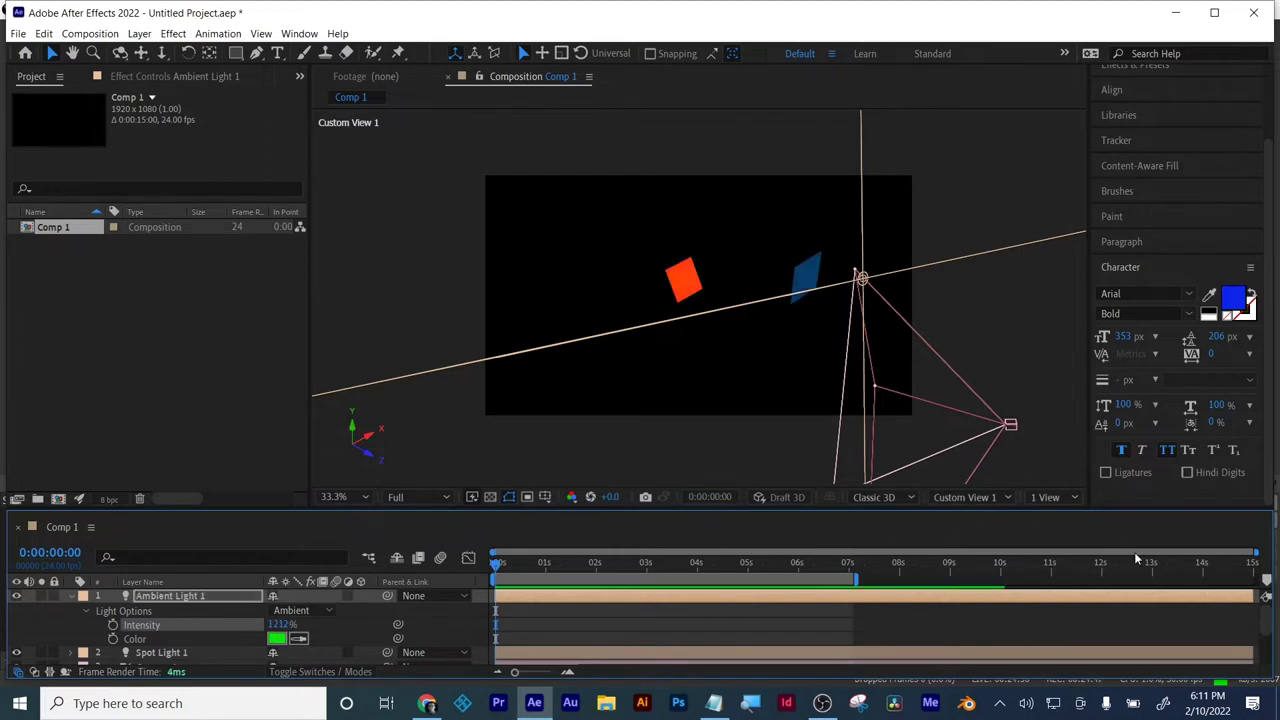
- Change the ambient light's color to yellow, FFF100, and raise its intensity to about 1690%
click(278, 639)
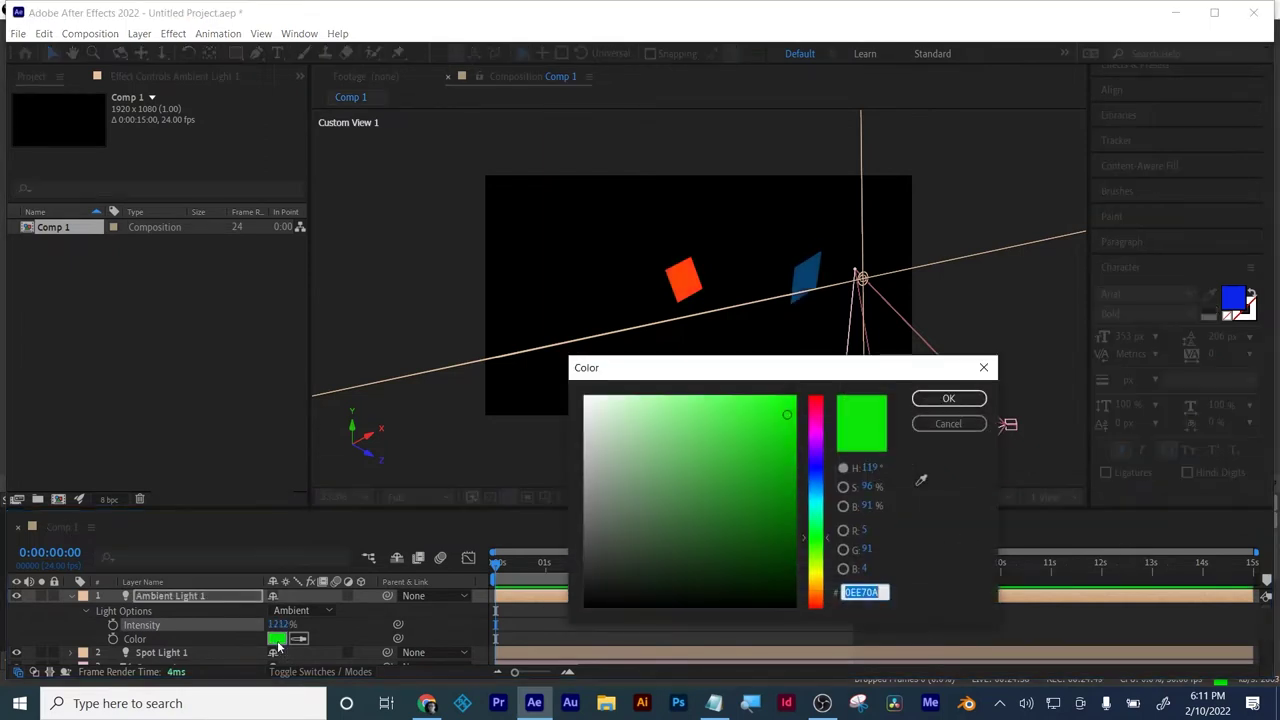
drag(812, 538, 818, 578)
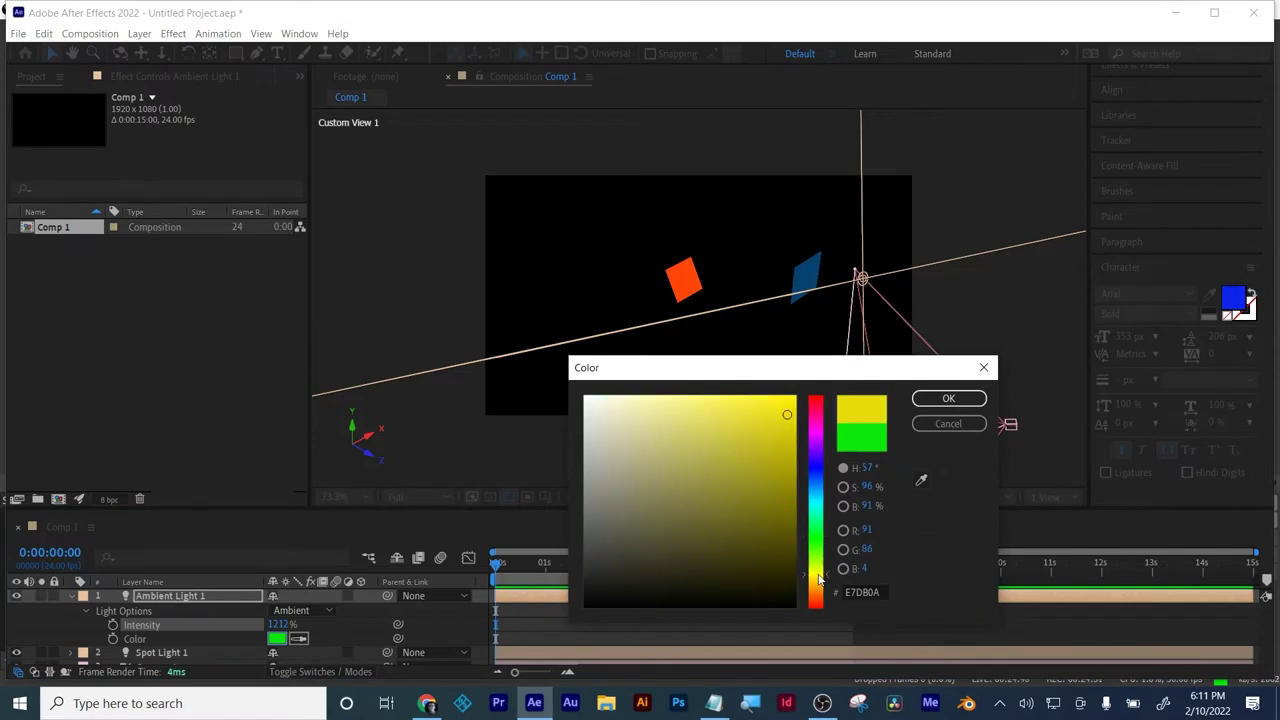
drag(783, 414, 798, 394)
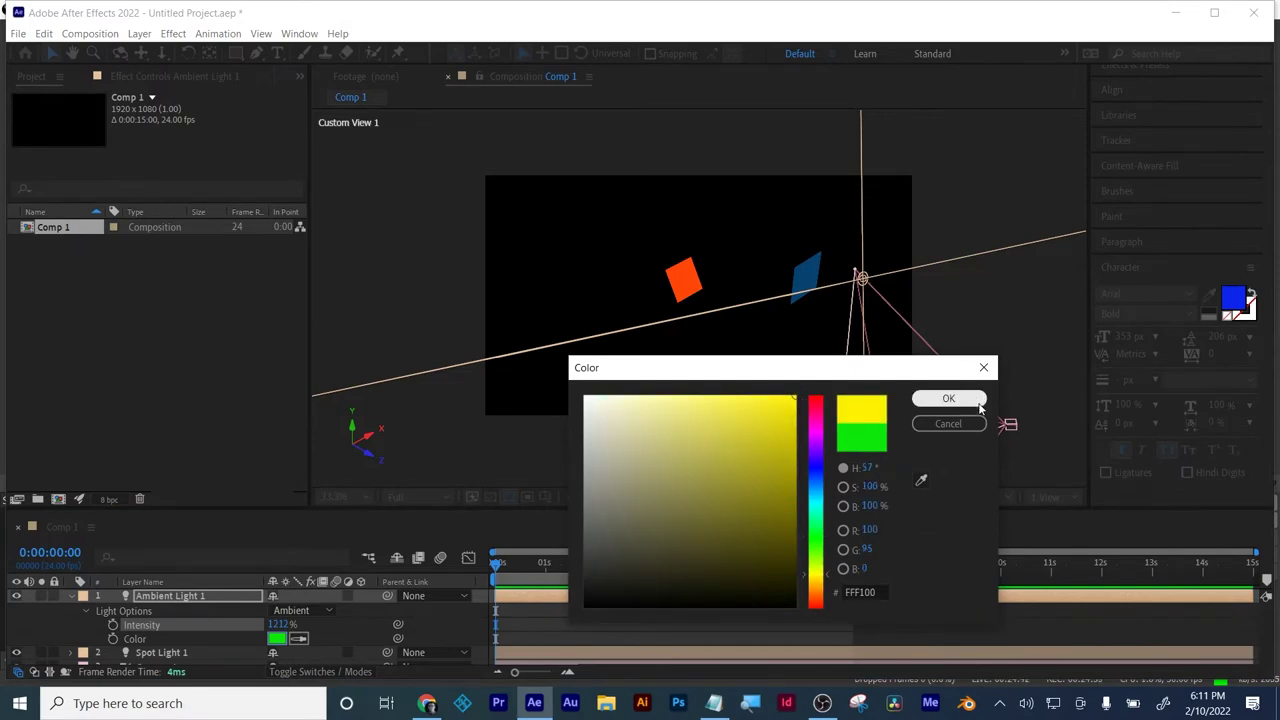
click(948, 399)
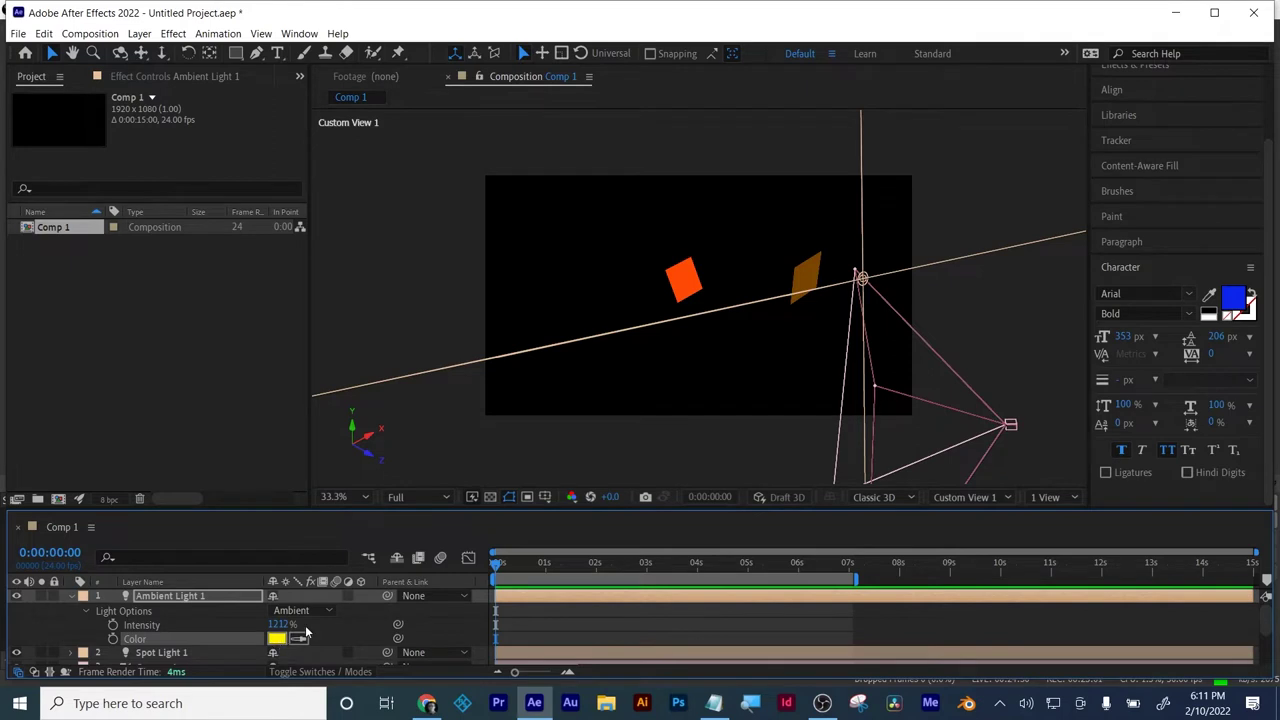
drag(280, 624, 631, 575)
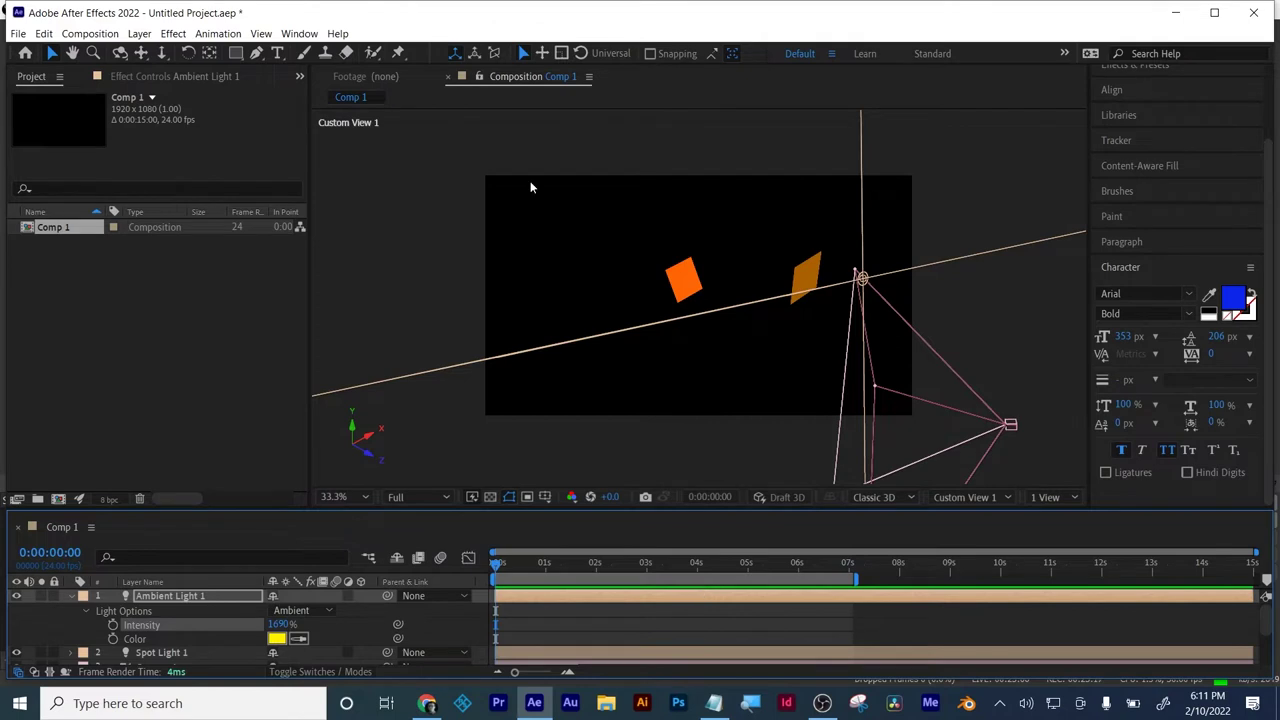
click(139, 33)
mouse_move(130, 51)
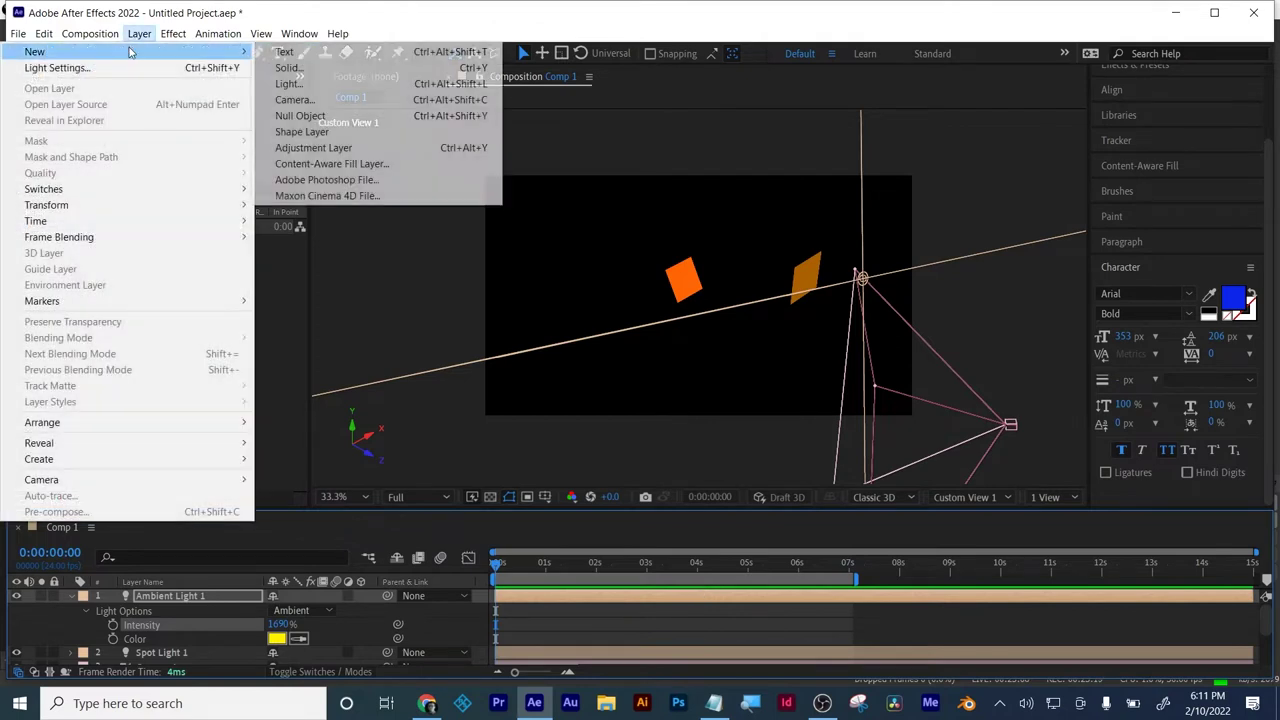
click(165, 12)
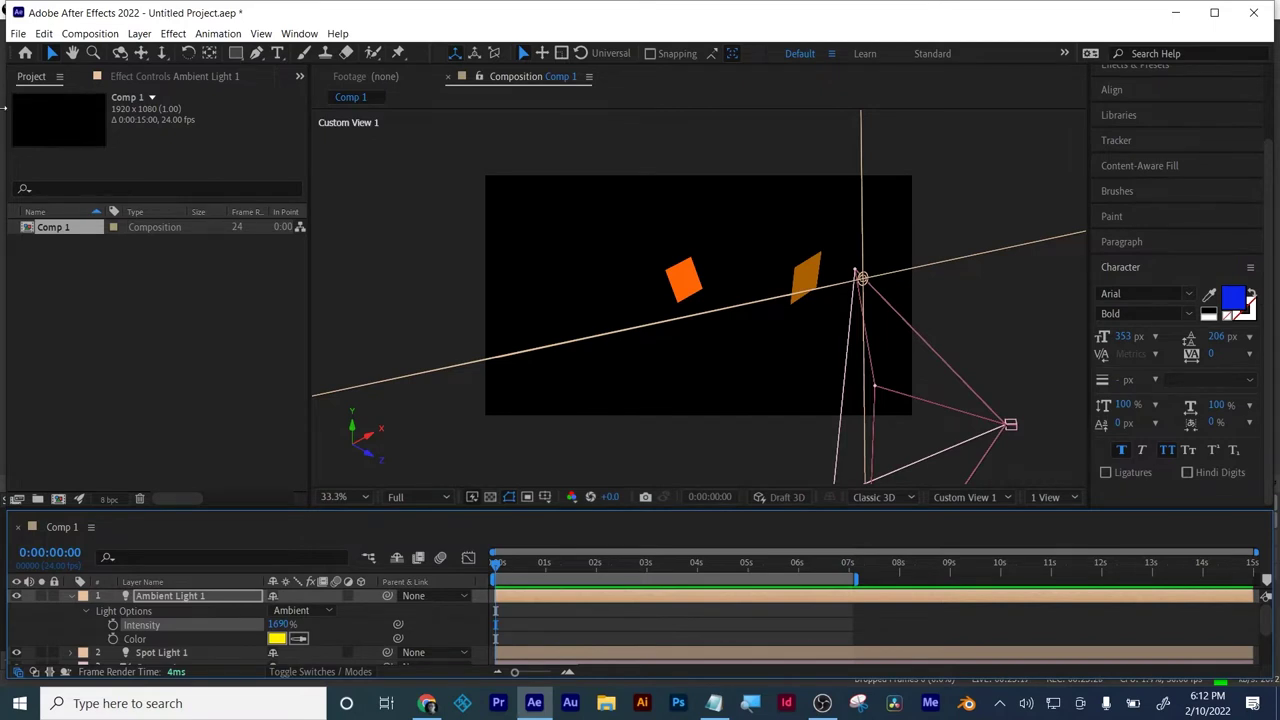
- Delete the ambient light and the spot light from the composition
key(Delete)
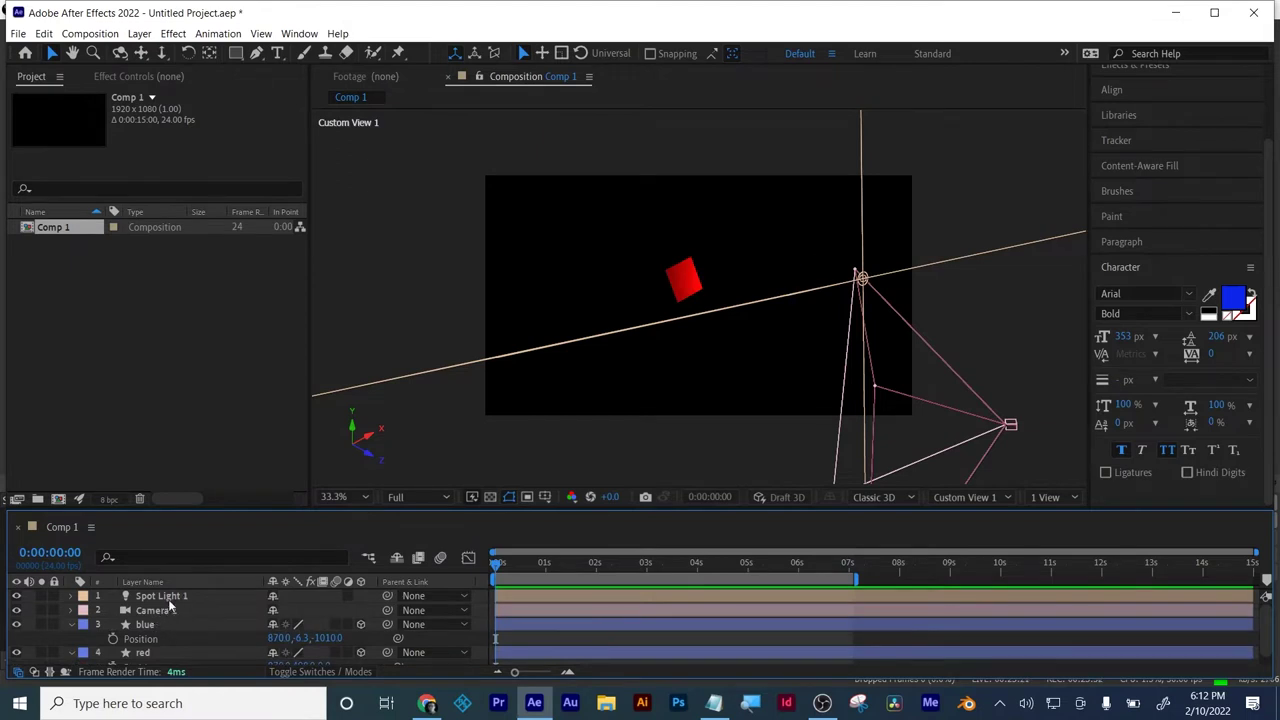
click(173, 595)
key(Delete)
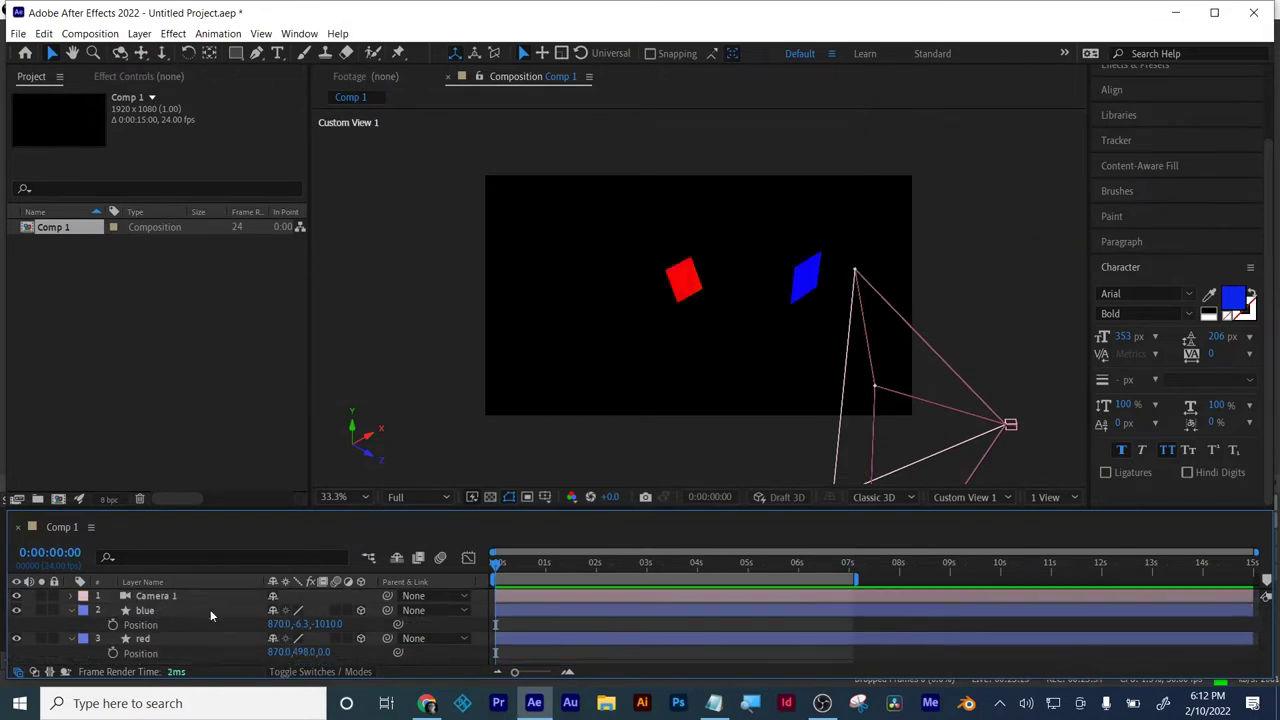
- Push the red square back in depth to a Z position of 313
click(147, 57)
drag(808, 340, 735, 343)
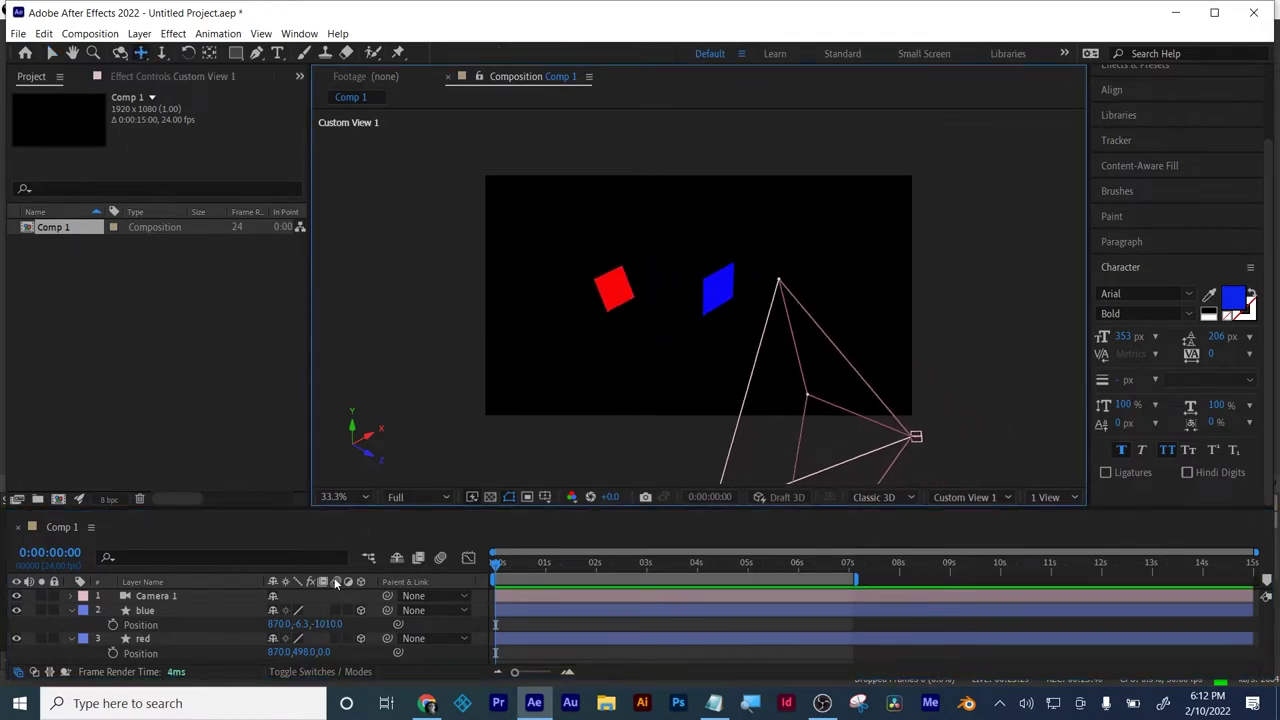
drag(322, 652, 543, 624)
drag(709, 351, 675, 357)
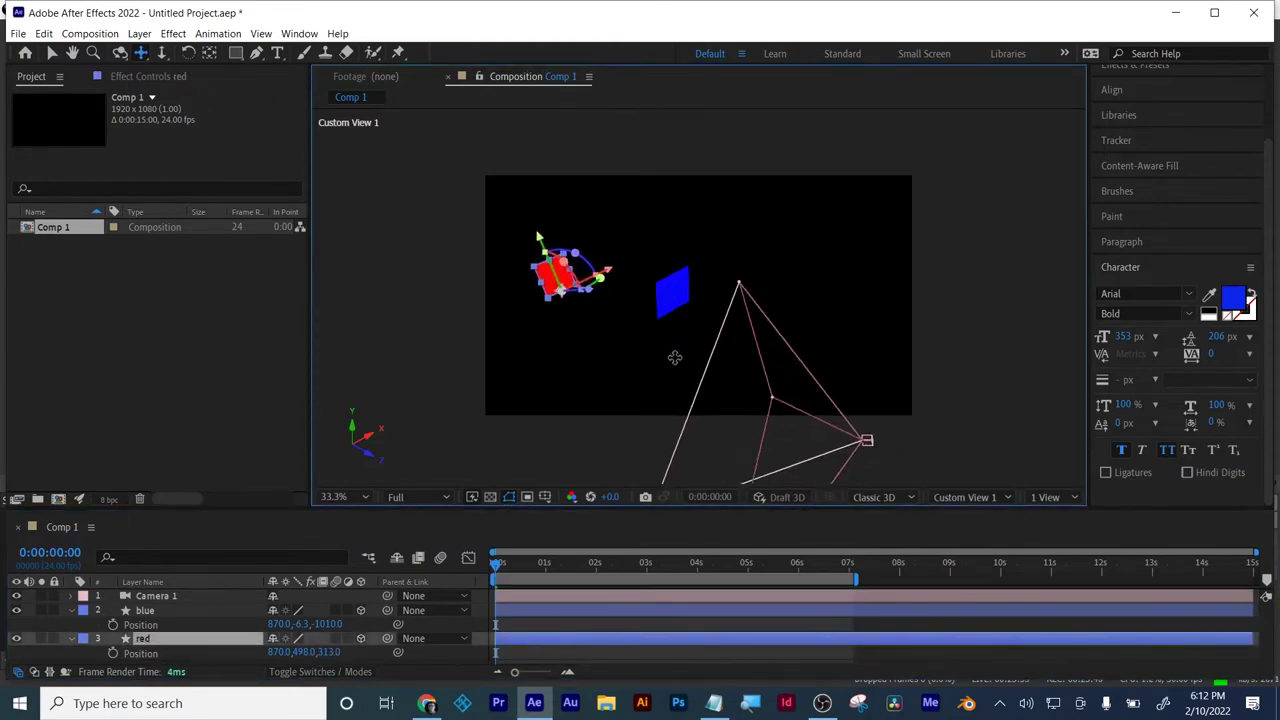
click(664, 652)
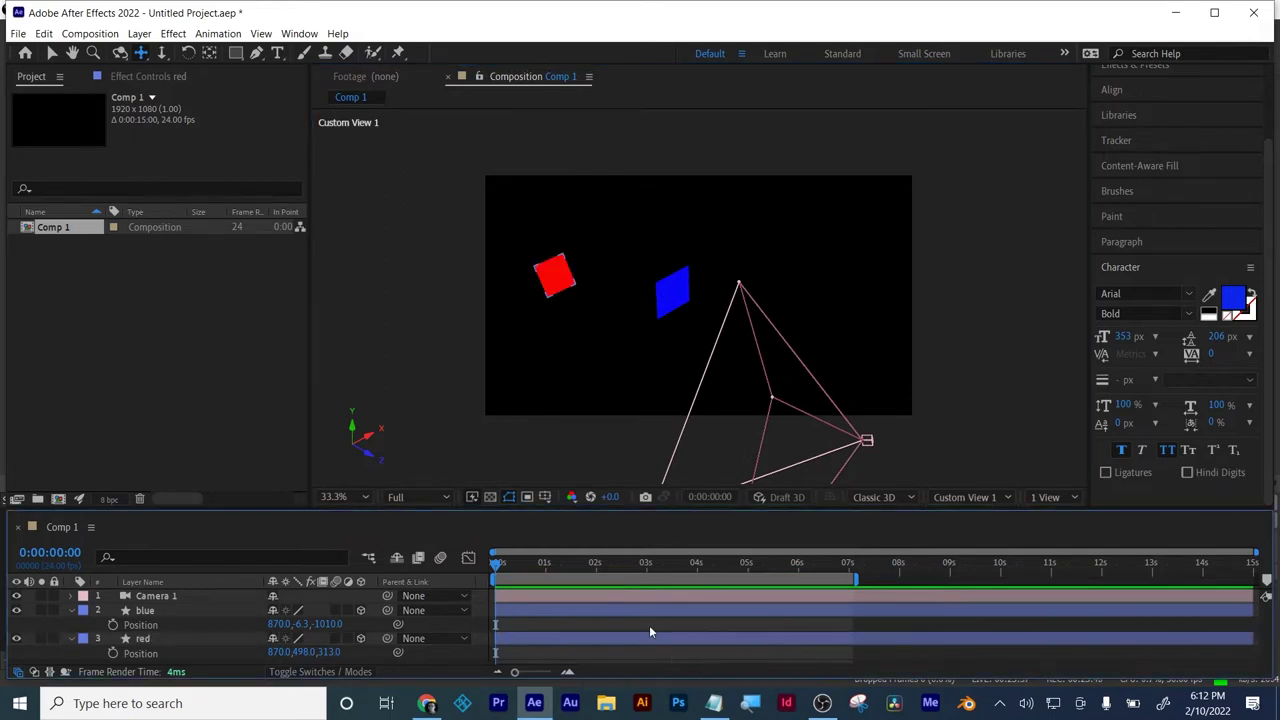
- Push the red square farther away from the blue one, to a Z position of 1028
click(119, 52)
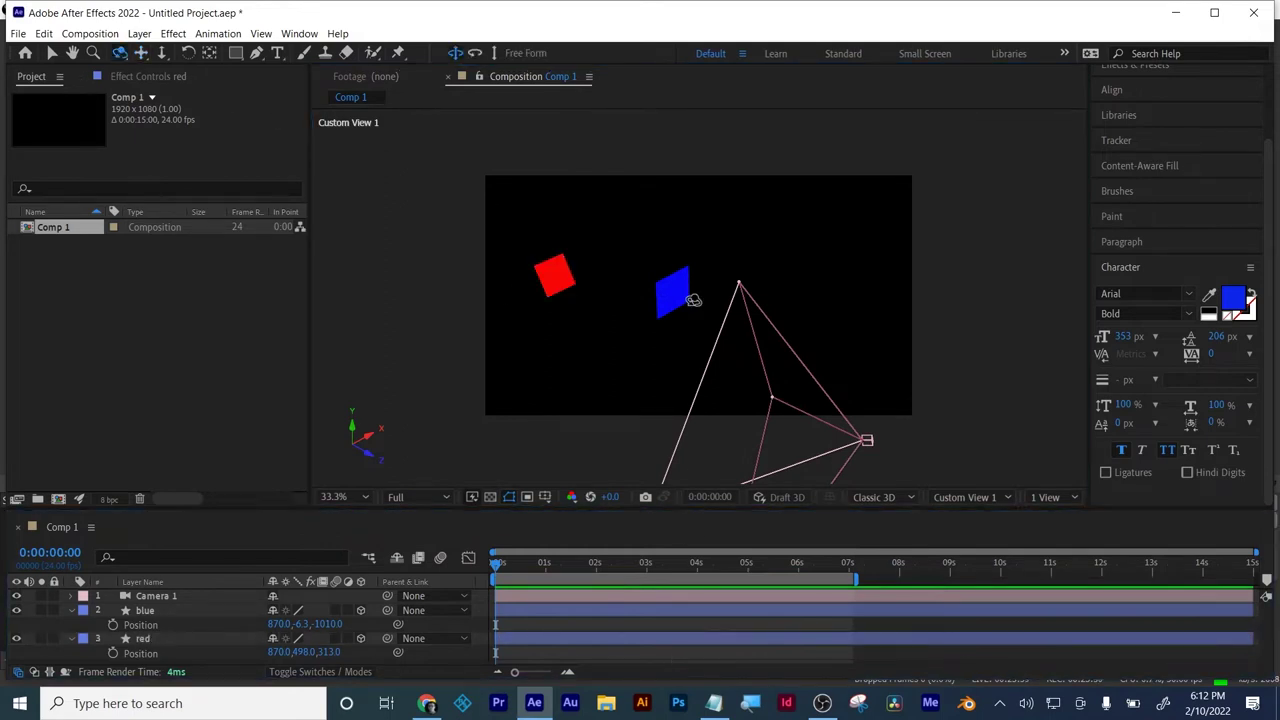
drag(698, 295, 663, 300)
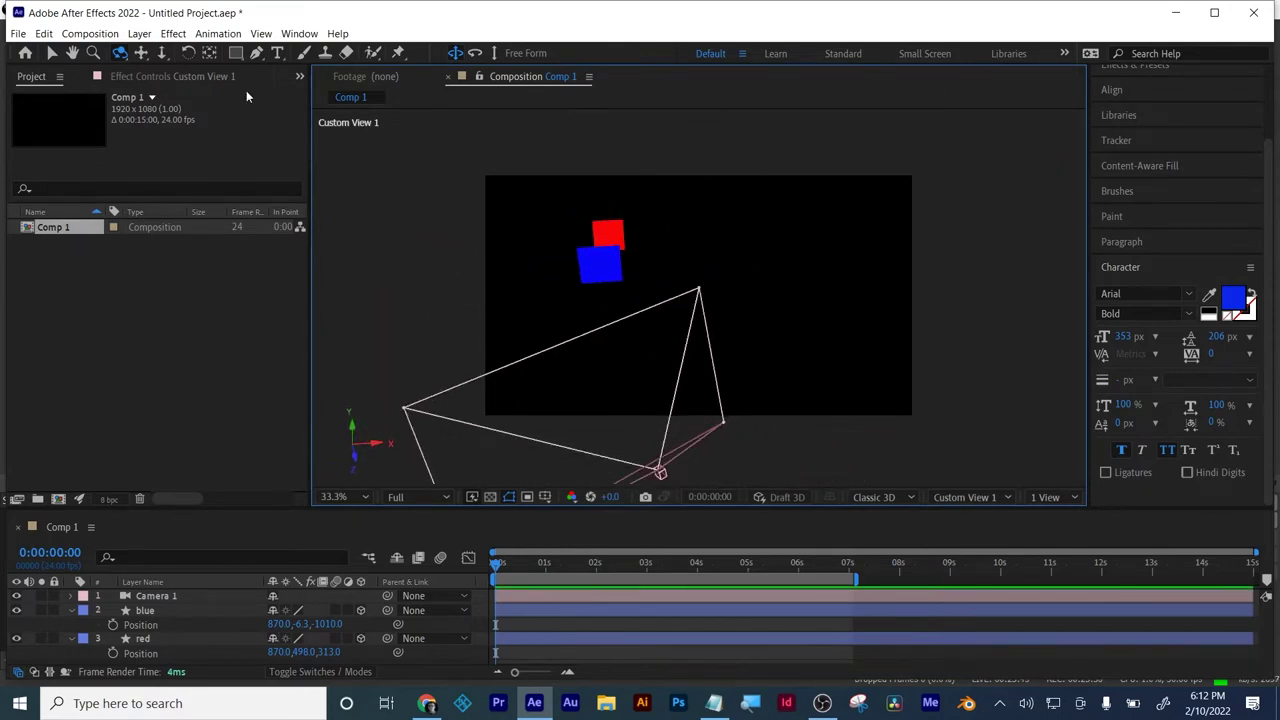
click(161, 52)
drag(652, 256, 677, 169)
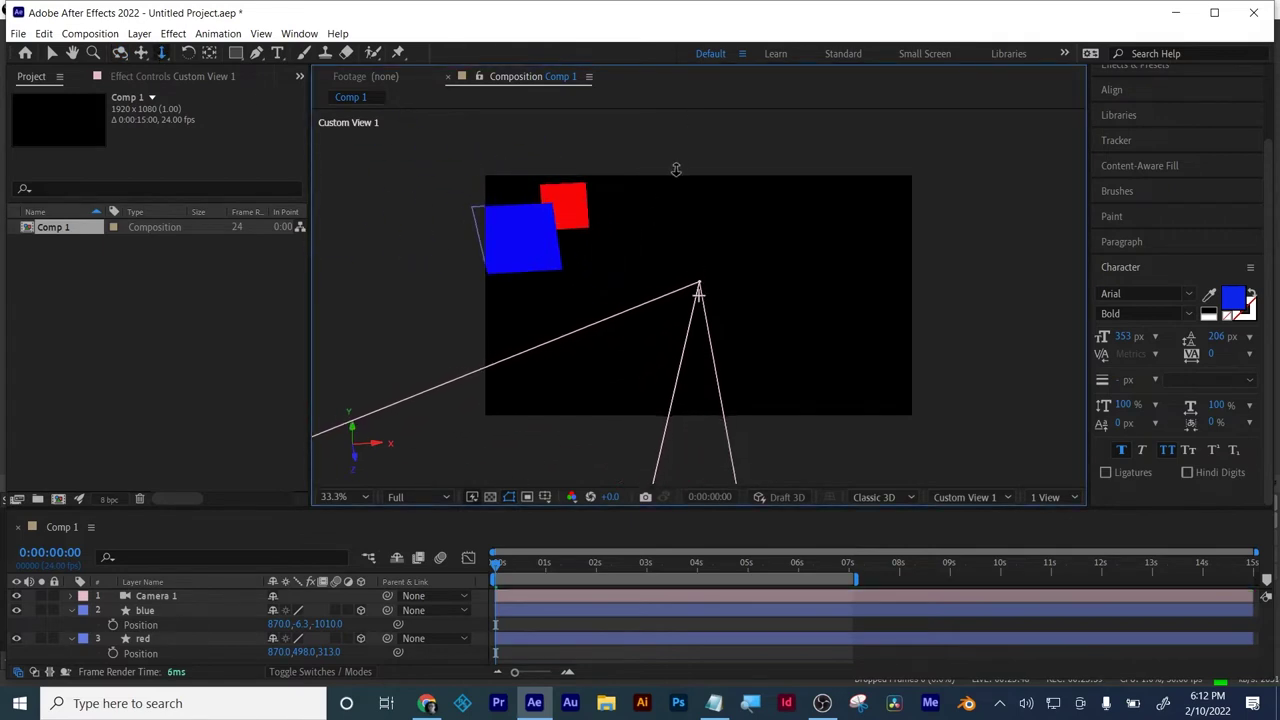
click(141, 52)
drag(673, 234, 671, 286)
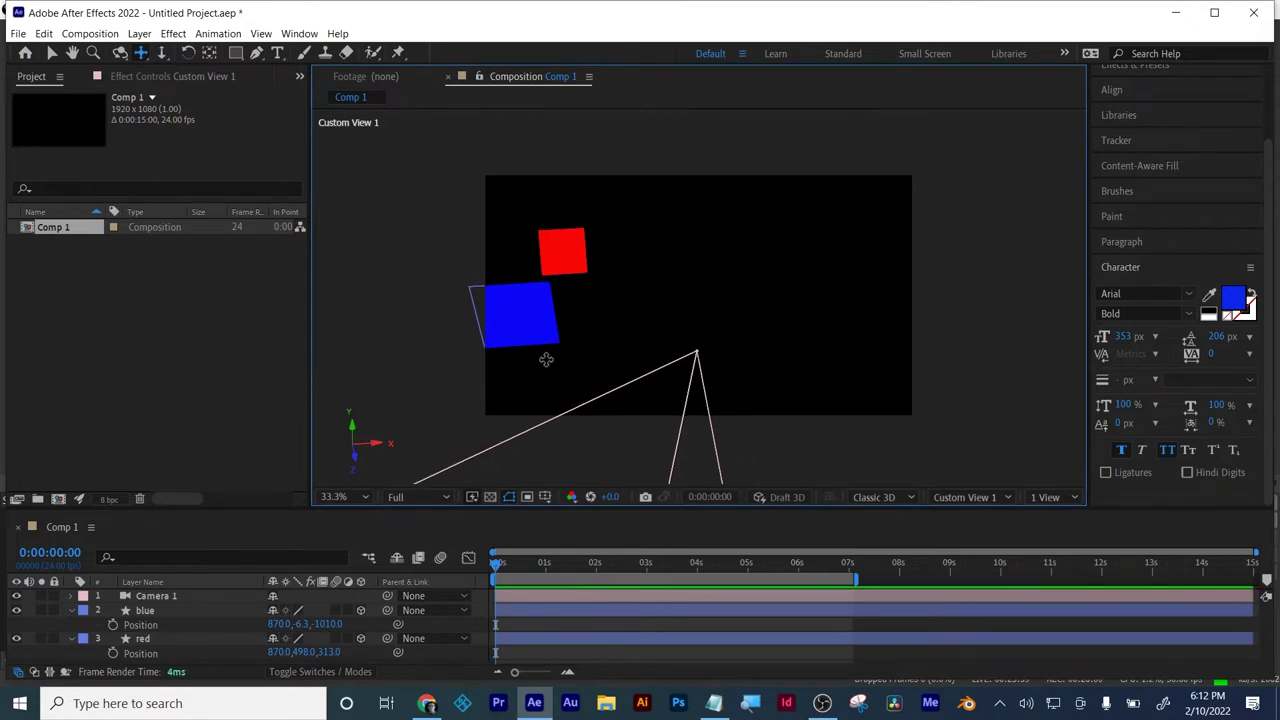
drag(675, 290, 758, 308)
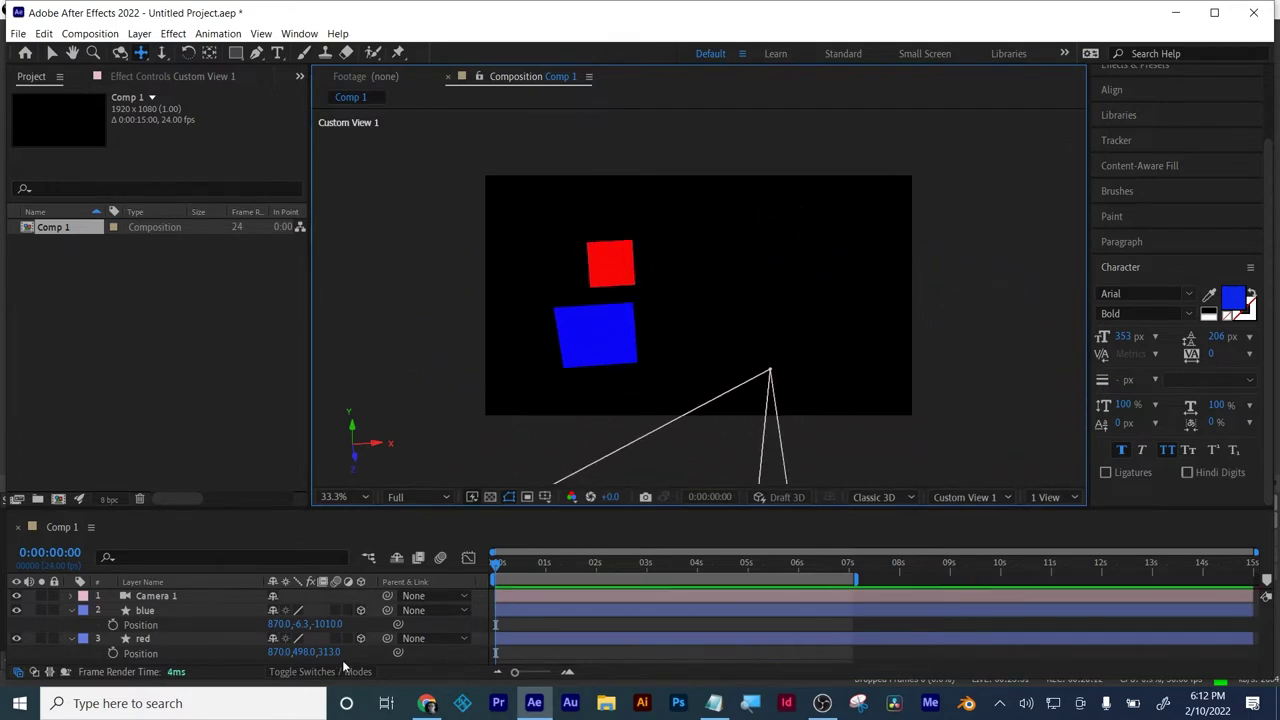
drag(330, 652, 844, 577)
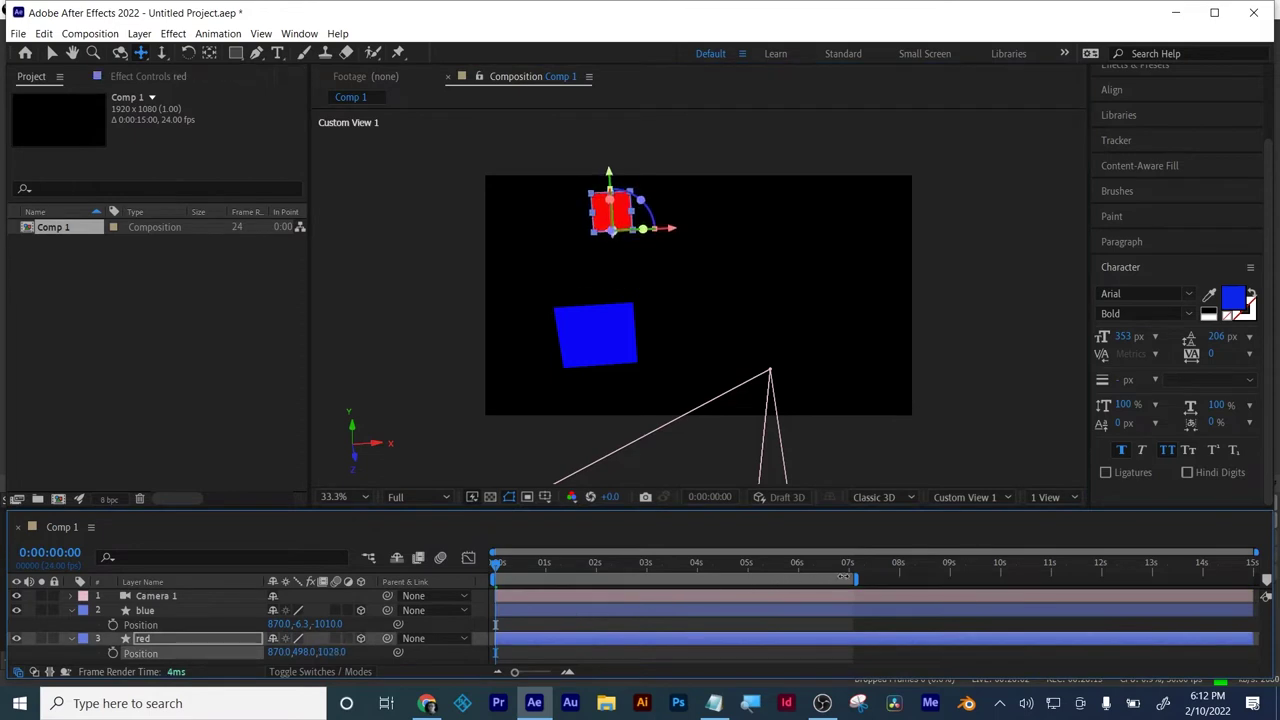
drag(540, 356, 656, 318)
click(161, 52)
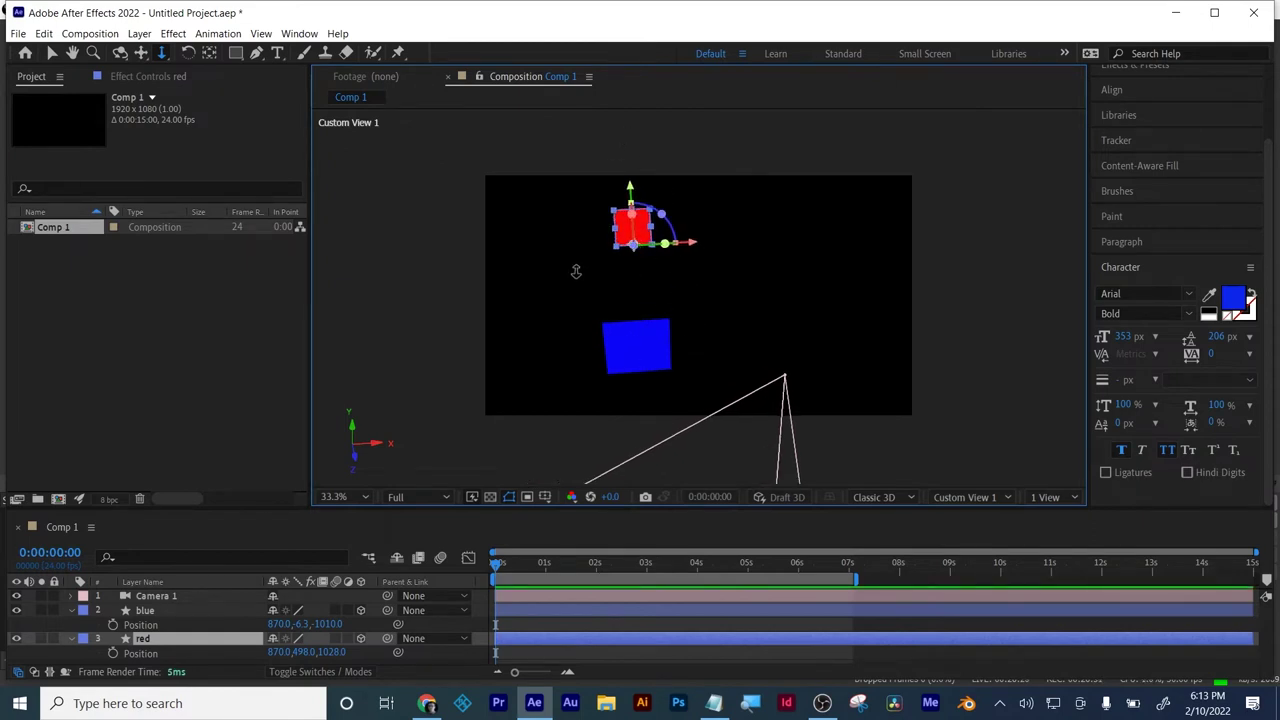
- Select Camera 1 and reveal its camera options in an enlarged timeline
click(54, 53)
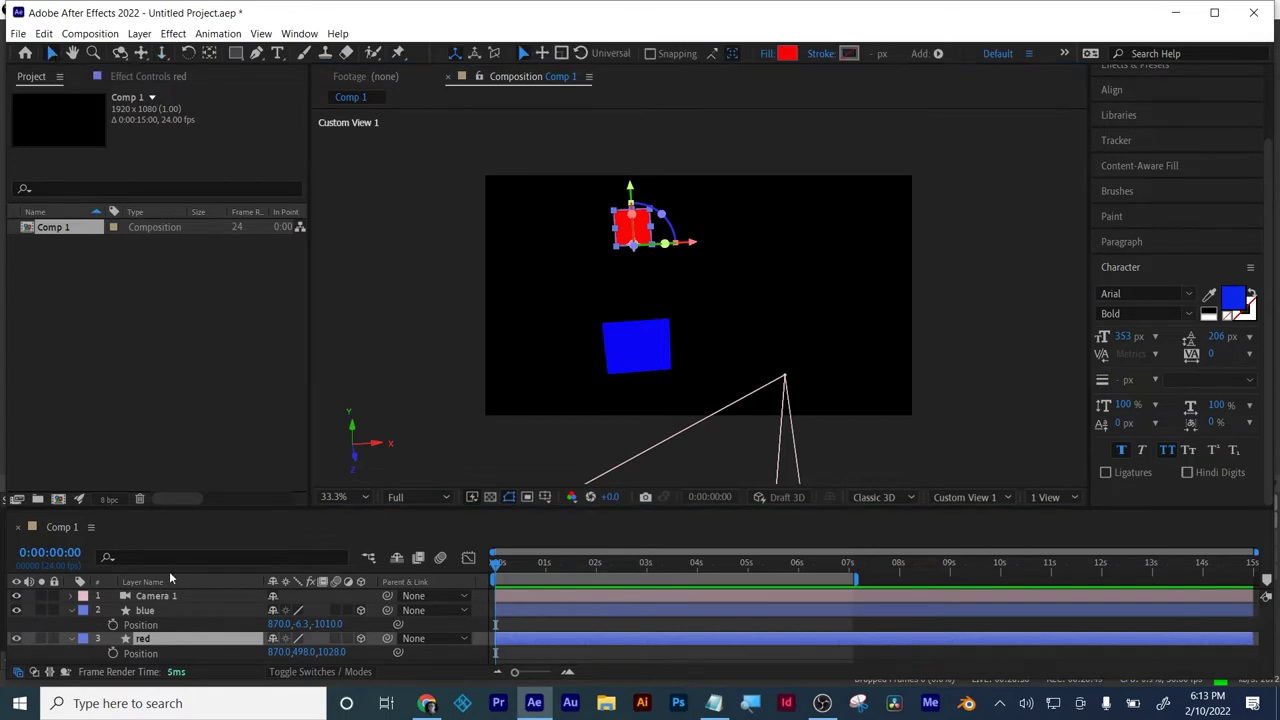
click(143, 595)
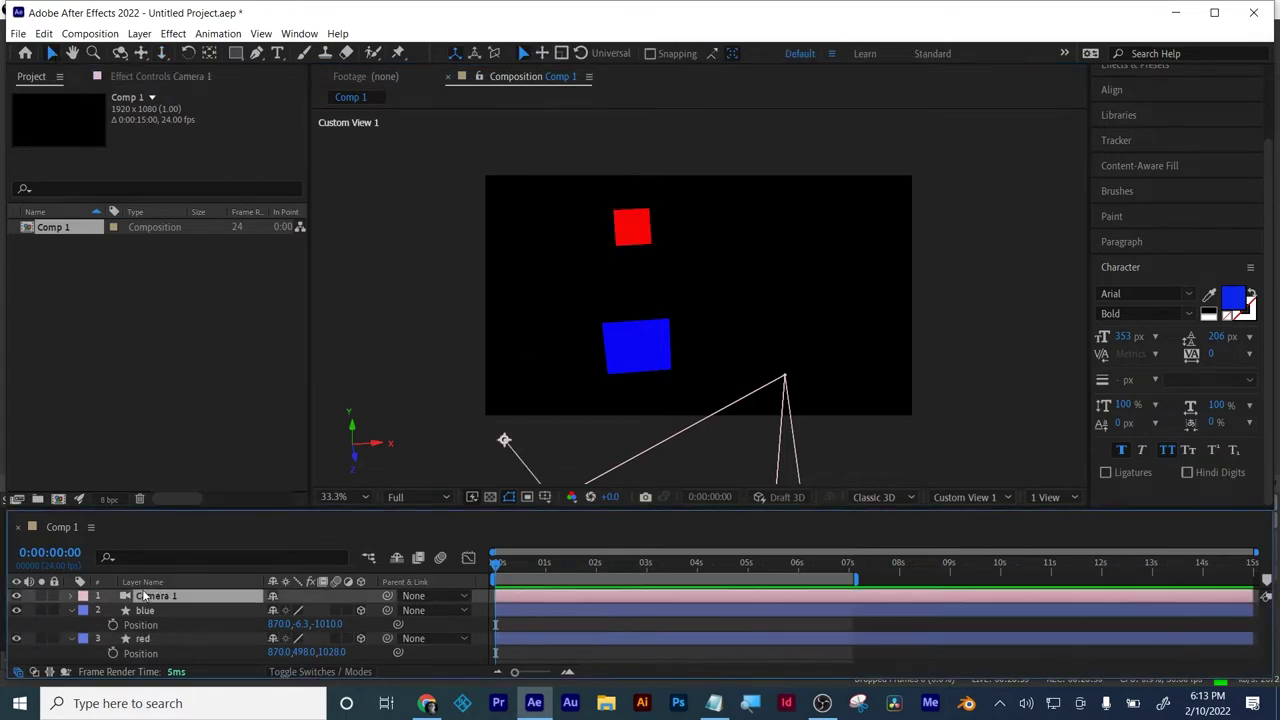
click(72, 596)
drag(246, 510, 246, 462)
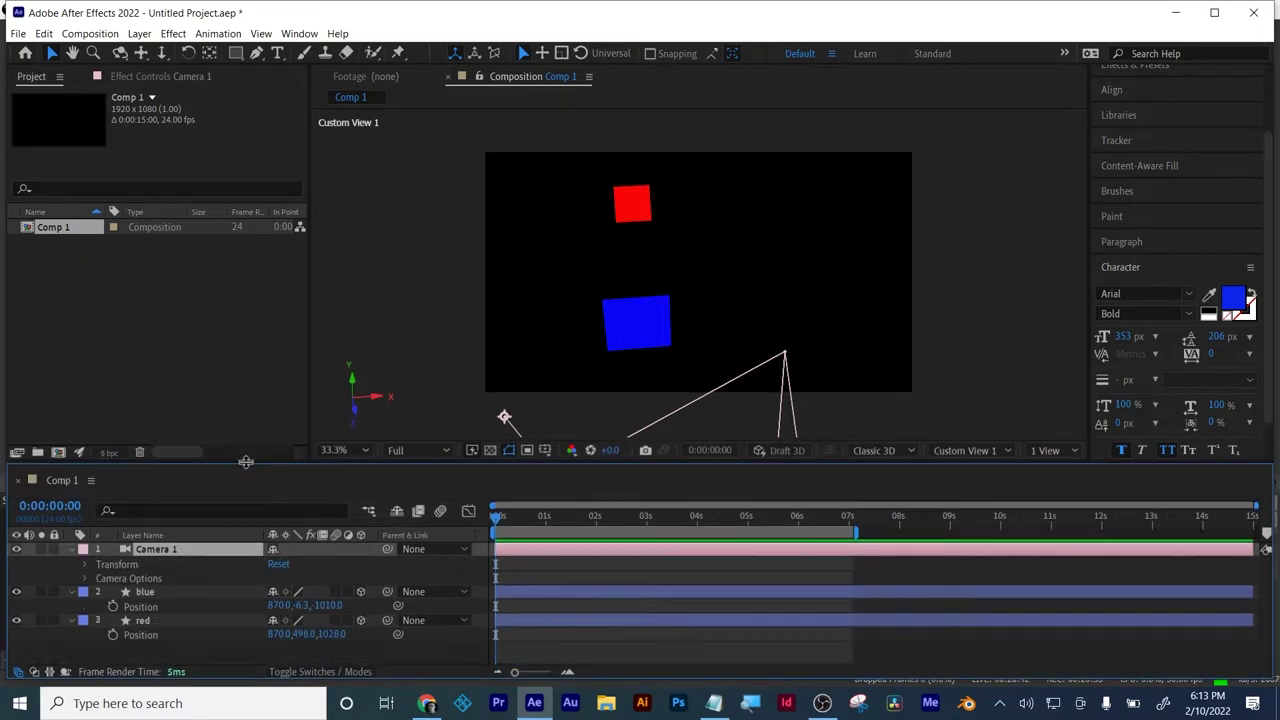
click(85, 578)
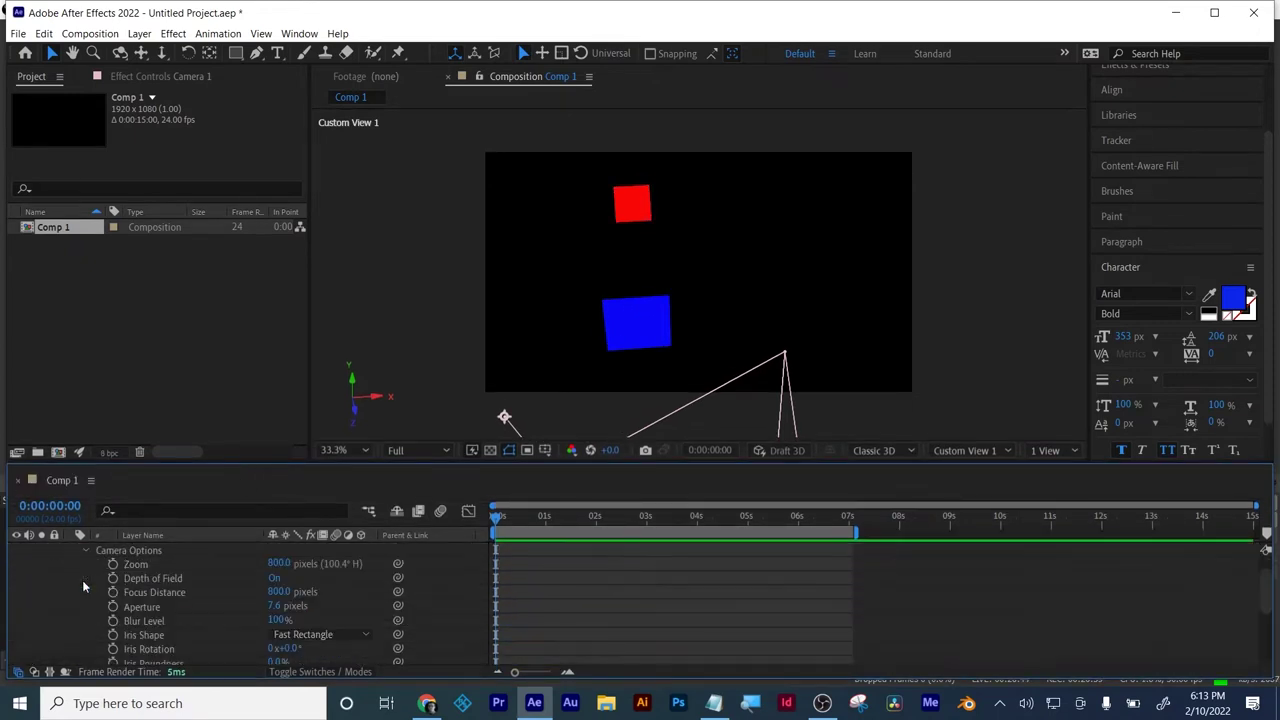
- Try a camera zoom of 471 pixels and a larger aperture, undoing each change
click(276, 579)
click(279, 578)
drag(278, 563, 56, 614)
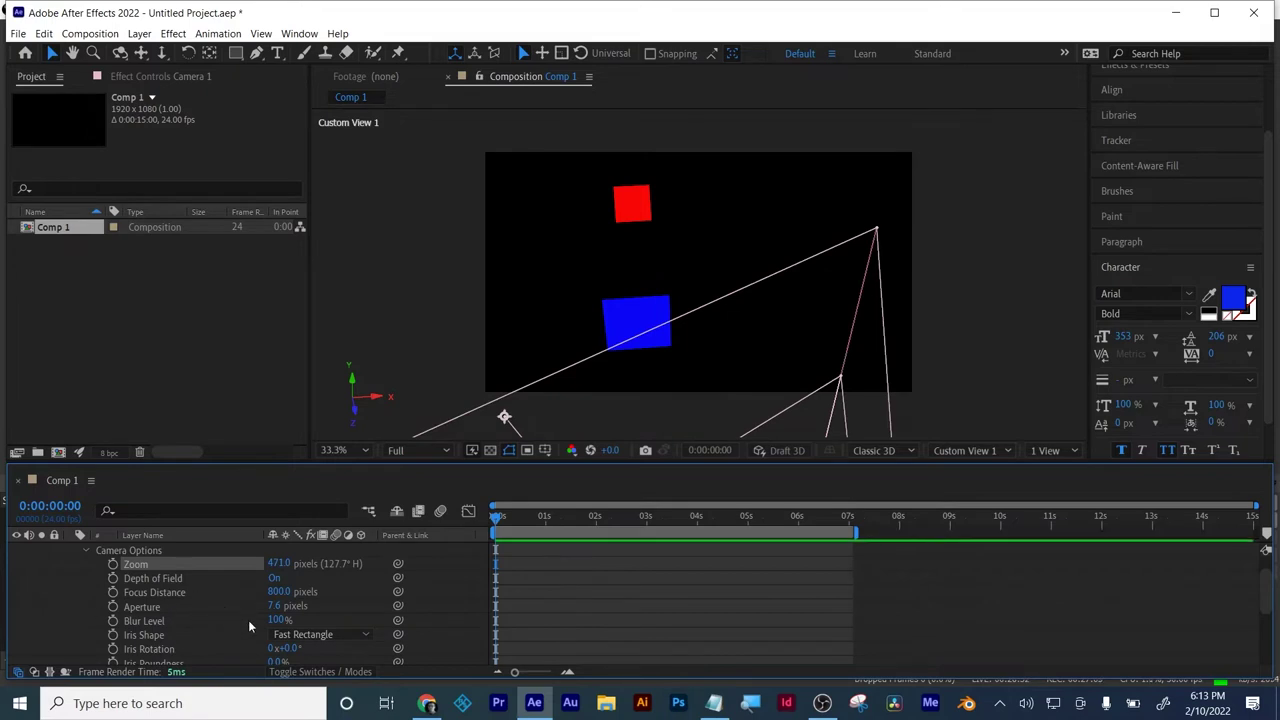
key(ctrl+z)
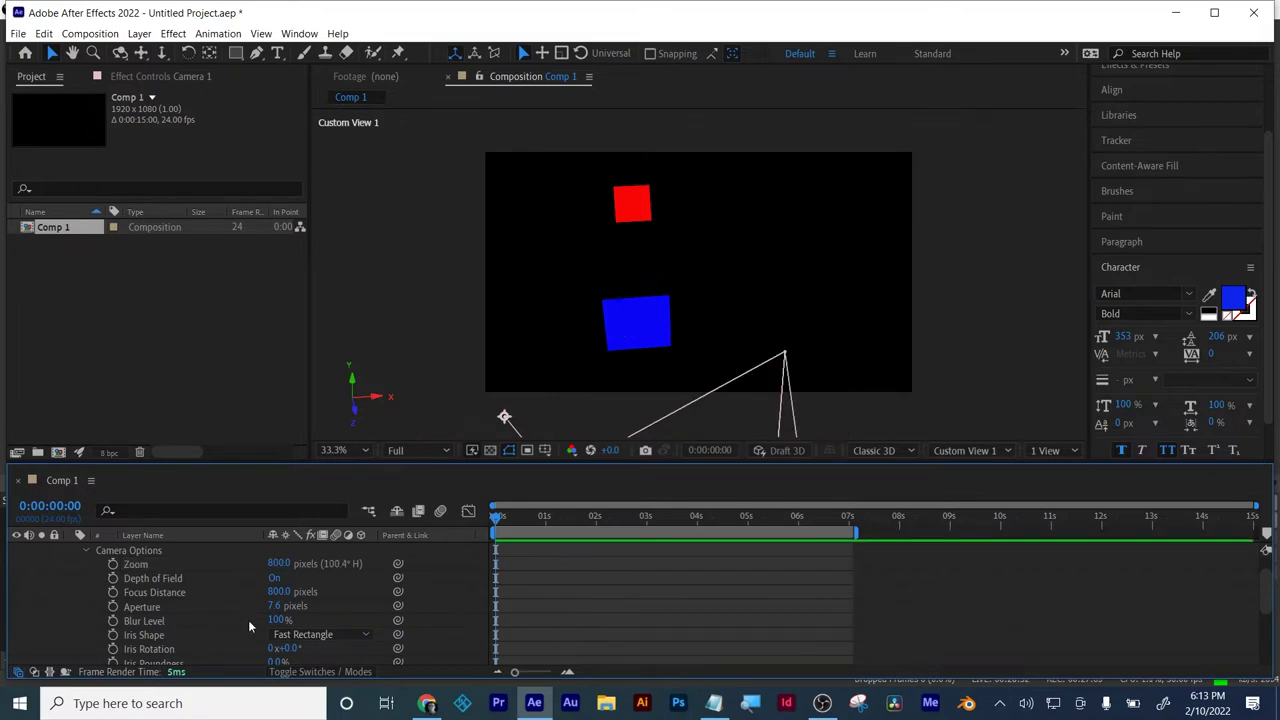
drag(278, 606, 553, 580)
key(ctrl+z)
- Look through the camera's iris and highlight options, and collapse the Camera 1 layer
scroll(354, 629, down, 3)
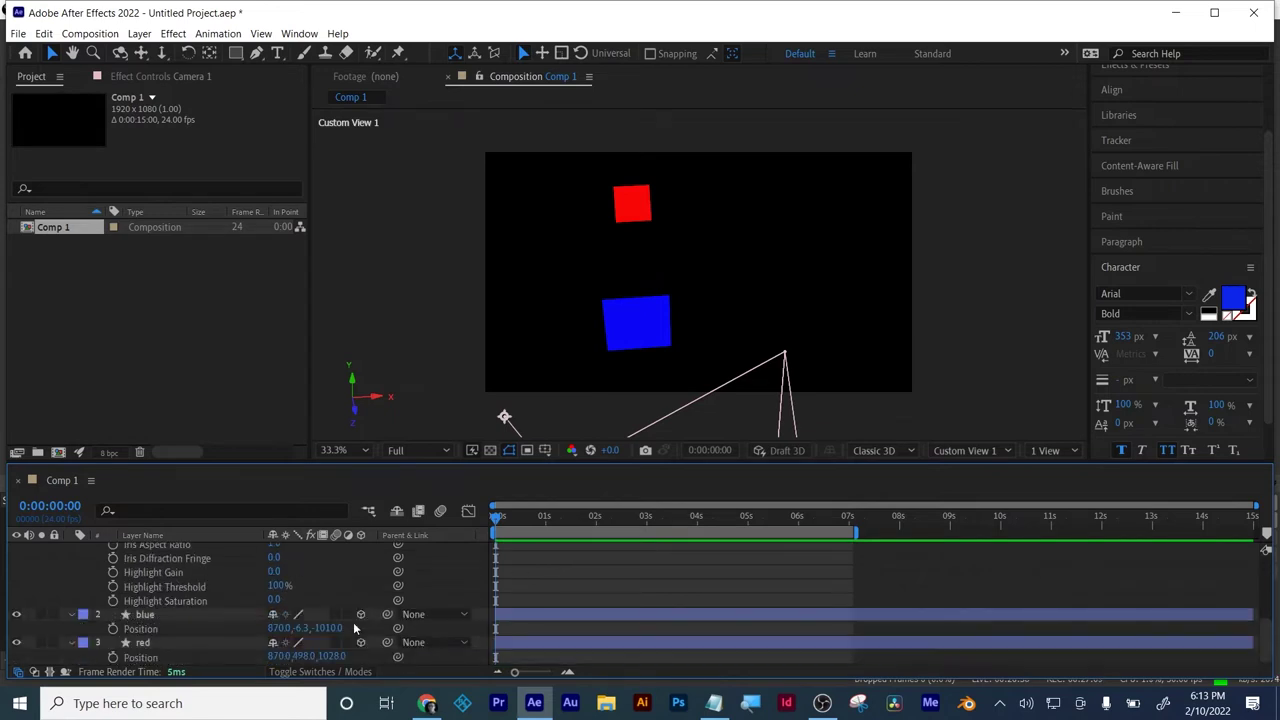
scroll(354, 629, up, 4)
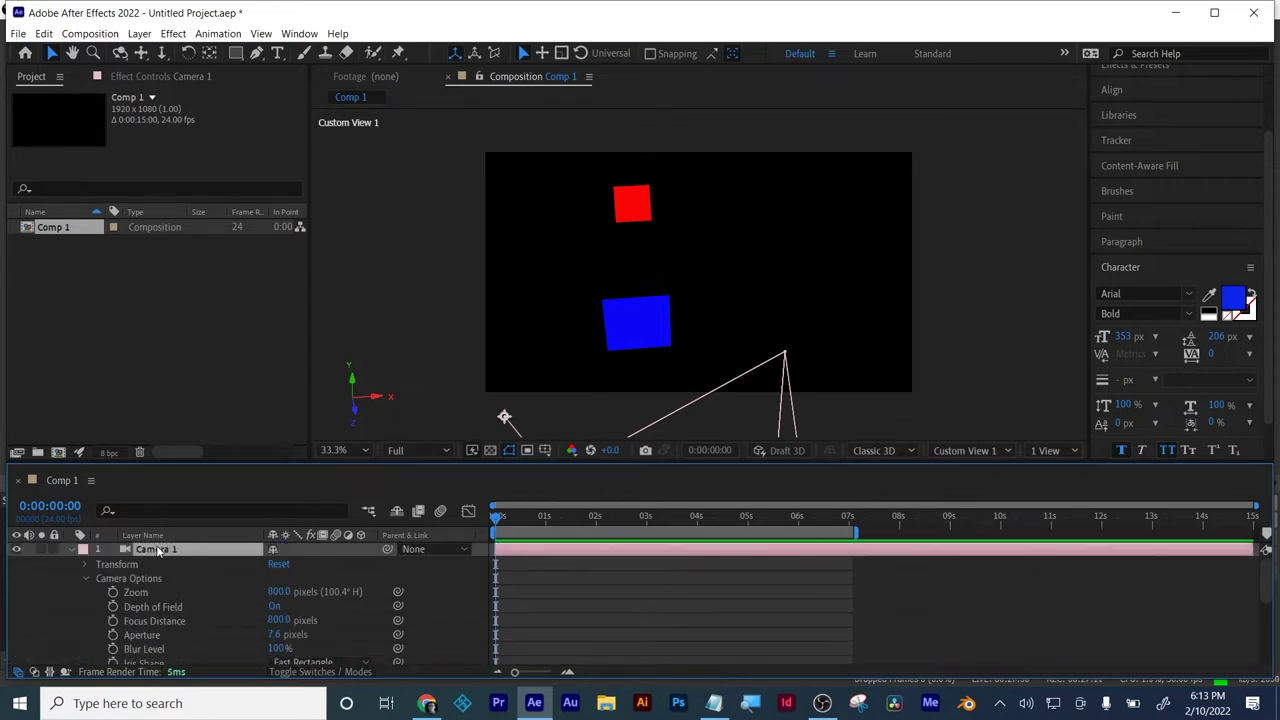
scroll(171, 586, down, 3)
scroll(171, 586, up, 3)
scroll(223, 639, down, 5)
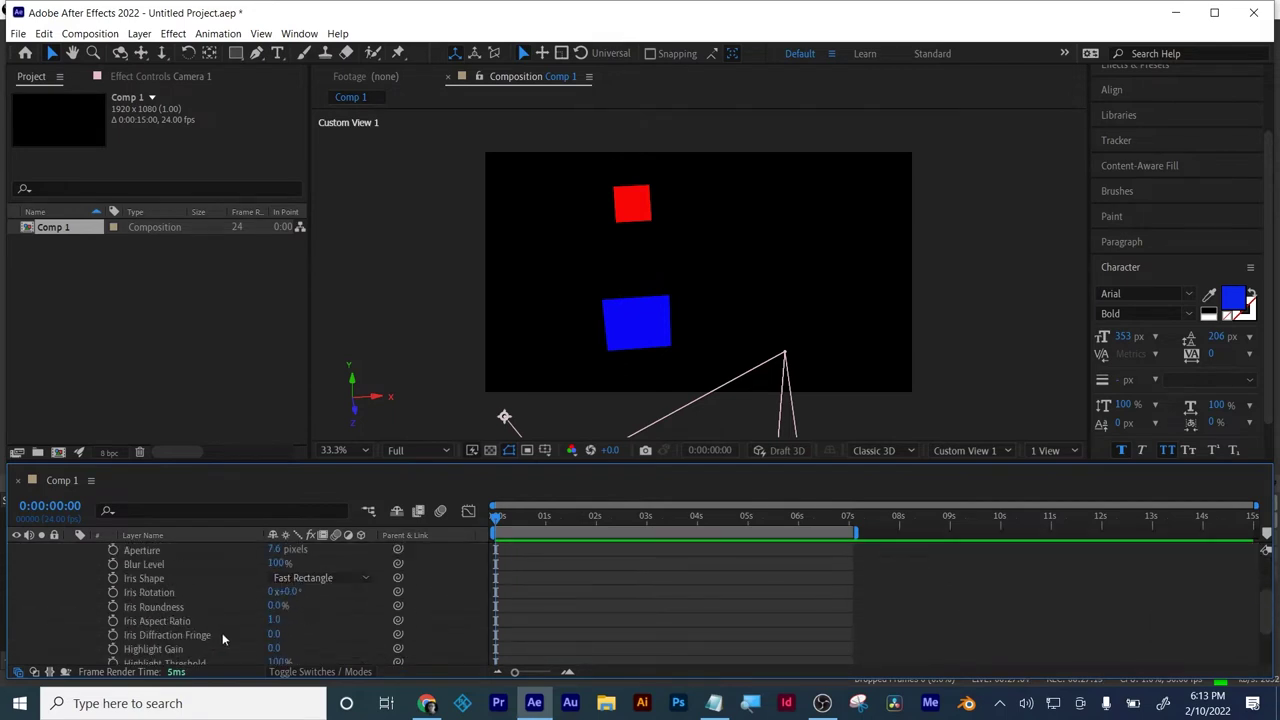
scroll(223, 639, up, 5)
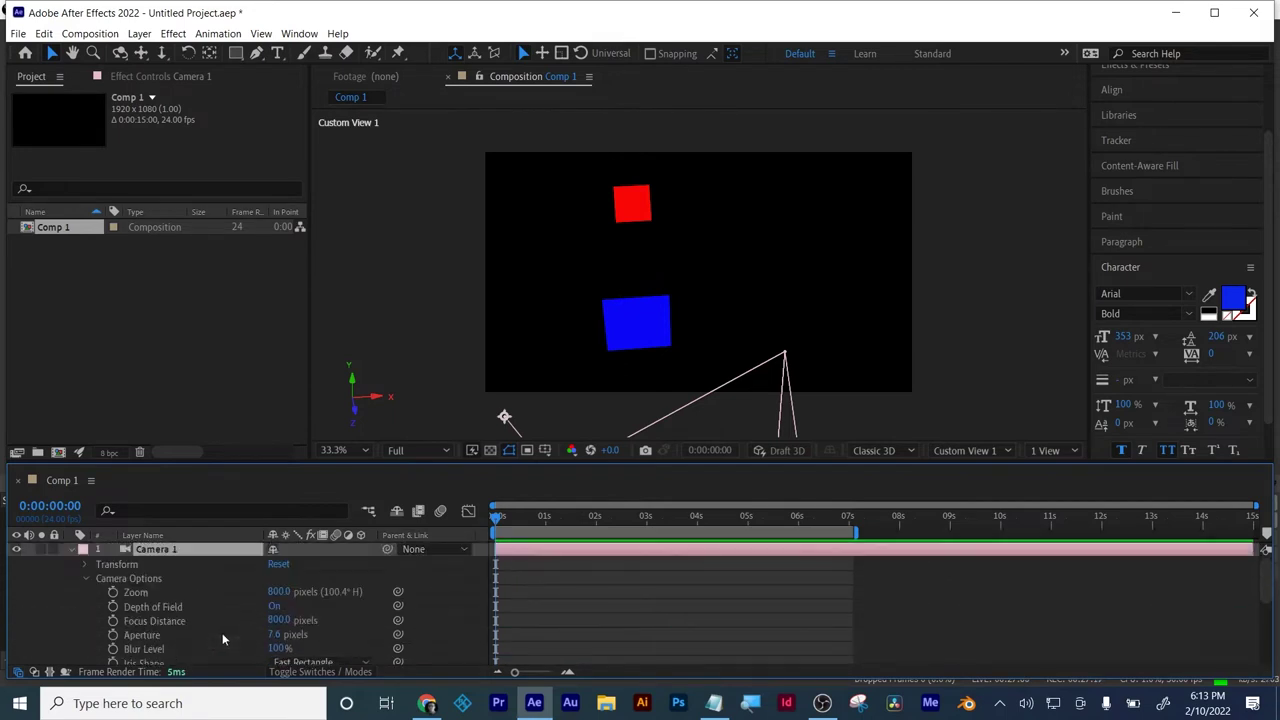
click(70, 551)
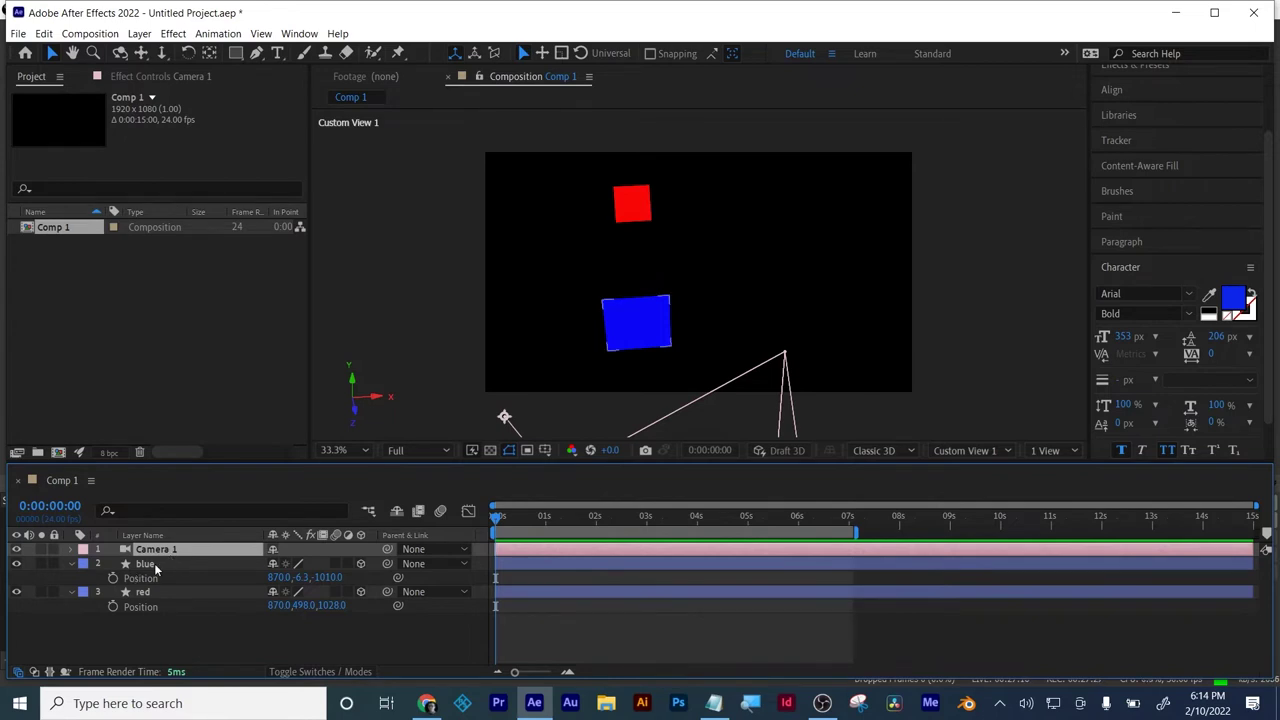
- Delete the camera and both square layers from Comp 1
click(152, 566)
shift+click(147, 592)
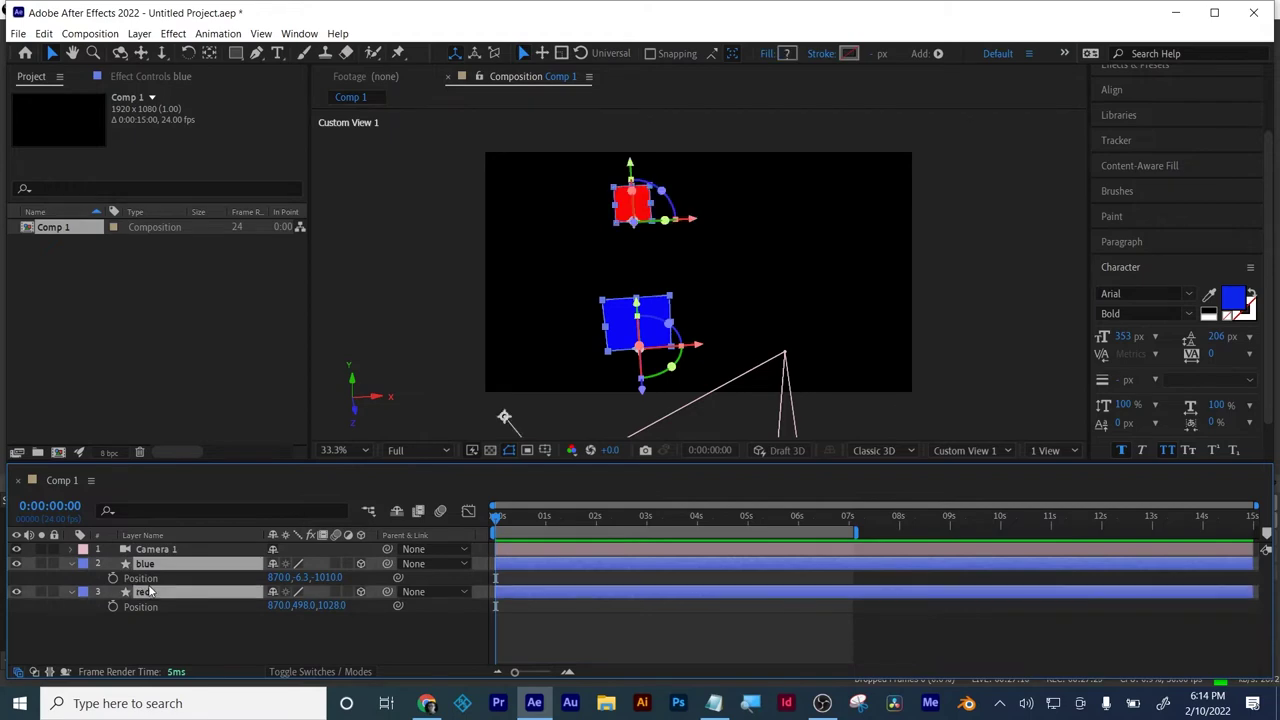
key(ctrl+a)
key(Delete)
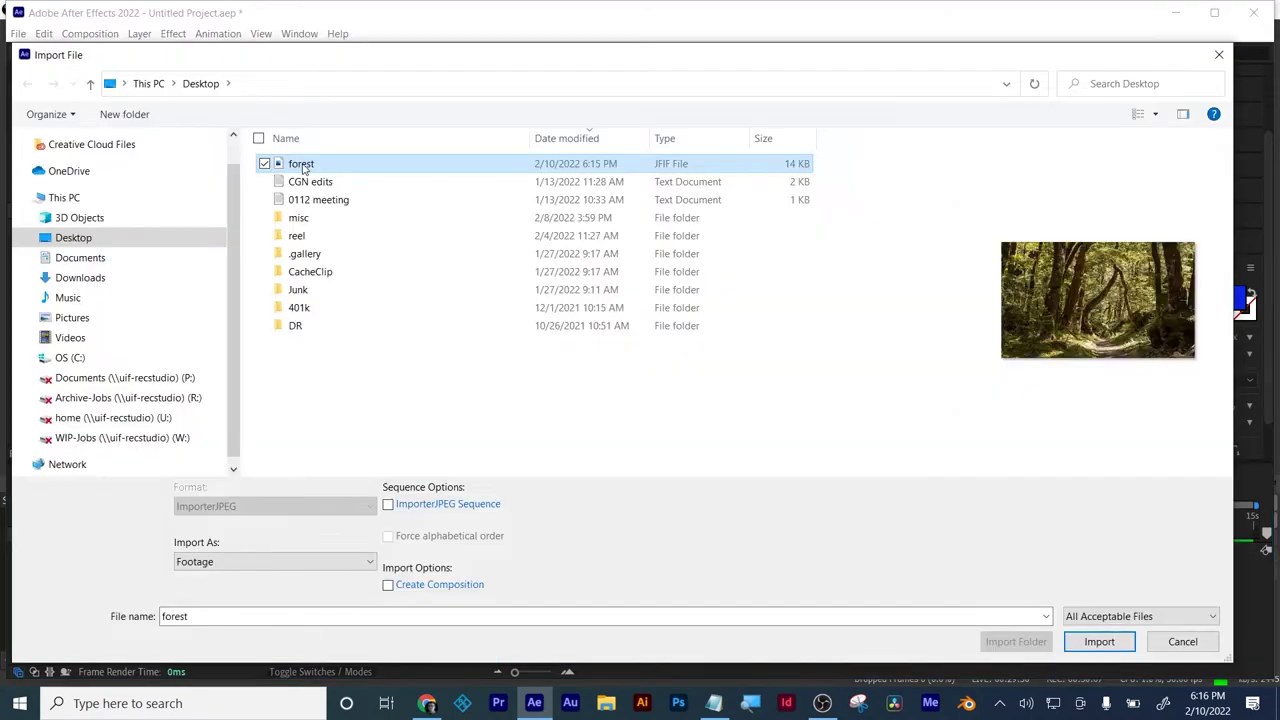
- Import the forest image into Comp 1 and scale it to 762% so it fills the frame
double_click(302, 165)
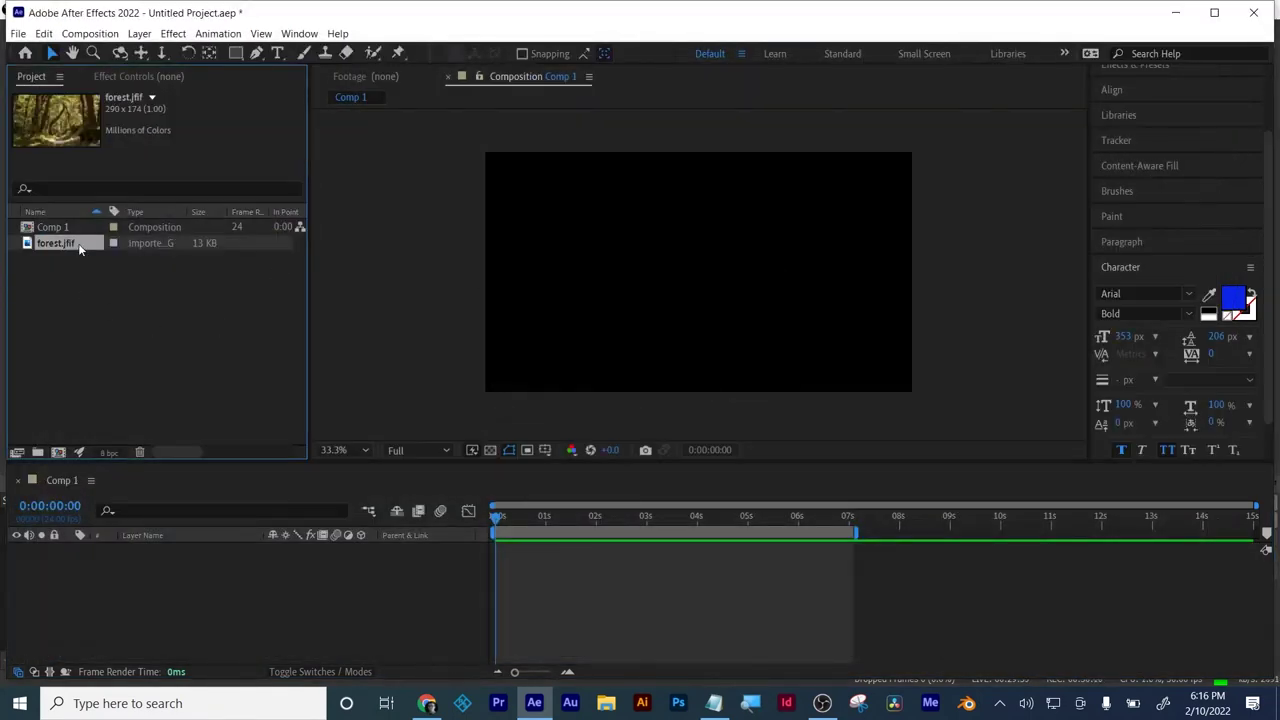
drag(79, 246, 228, 630)
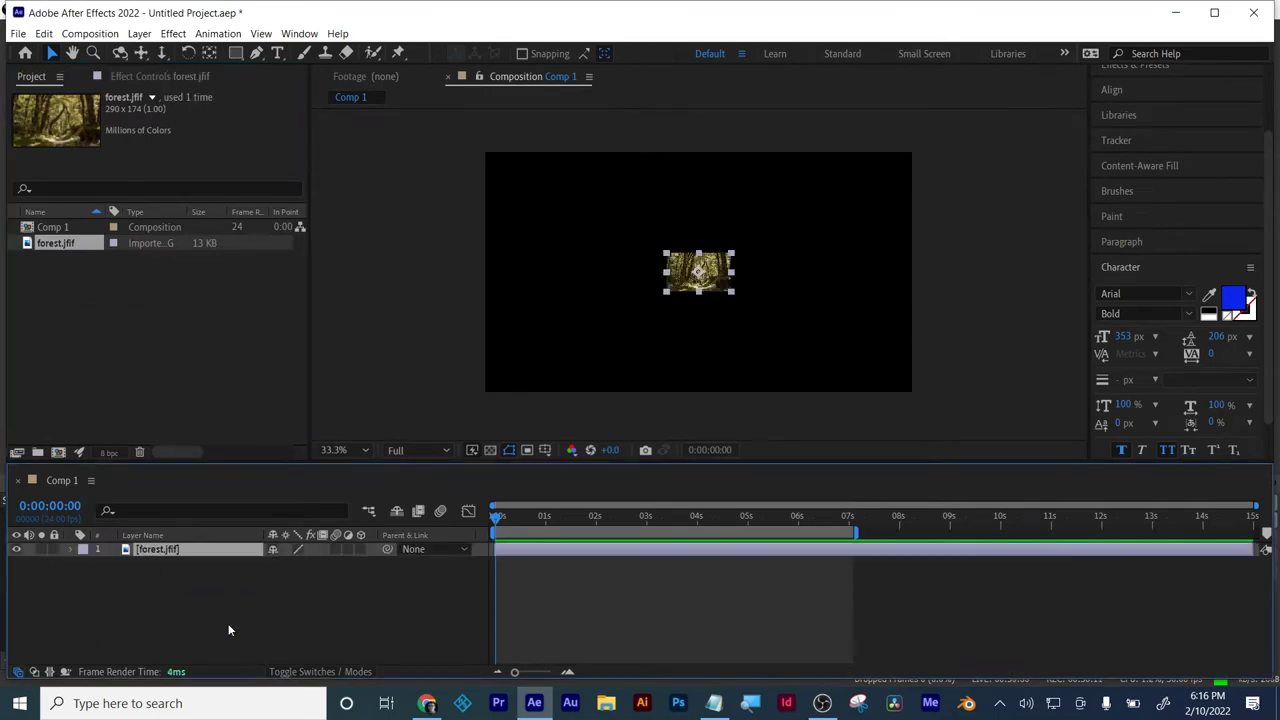
key(s)
drag(300, 563, 878, 600)
click(860, 613)
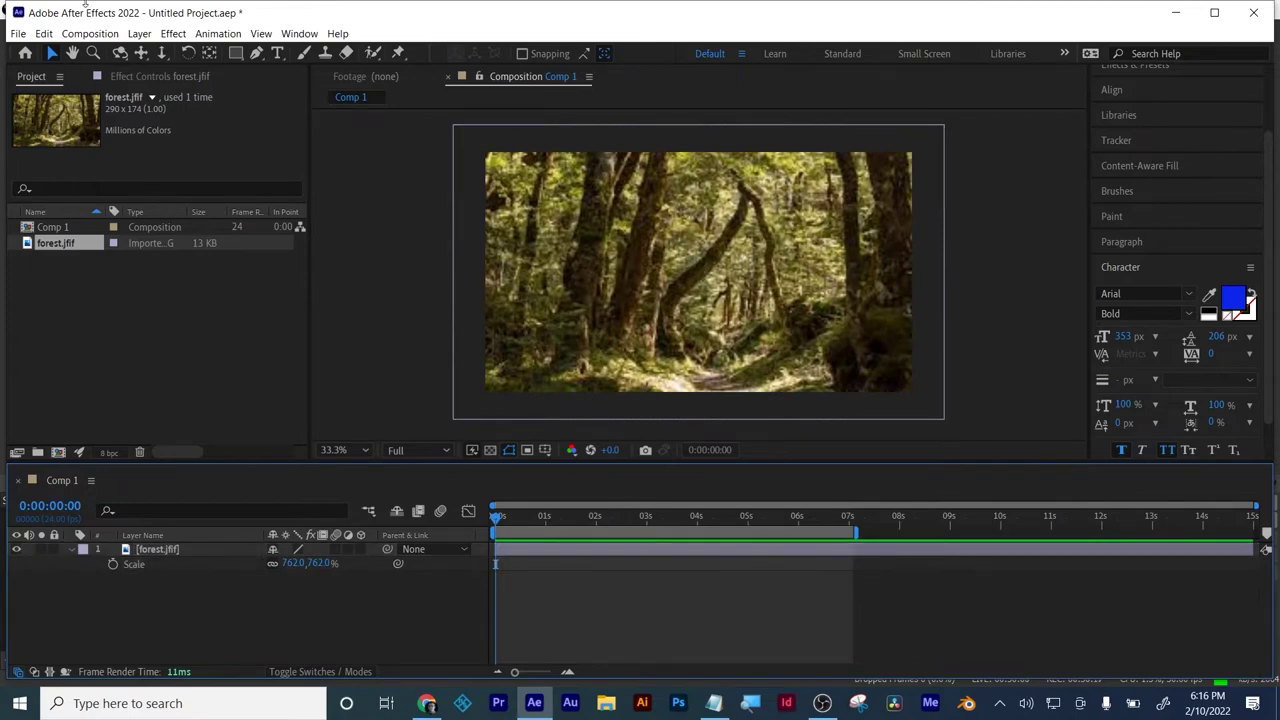
- Turn the forest image layer into a 3D layer
click(140, 34)
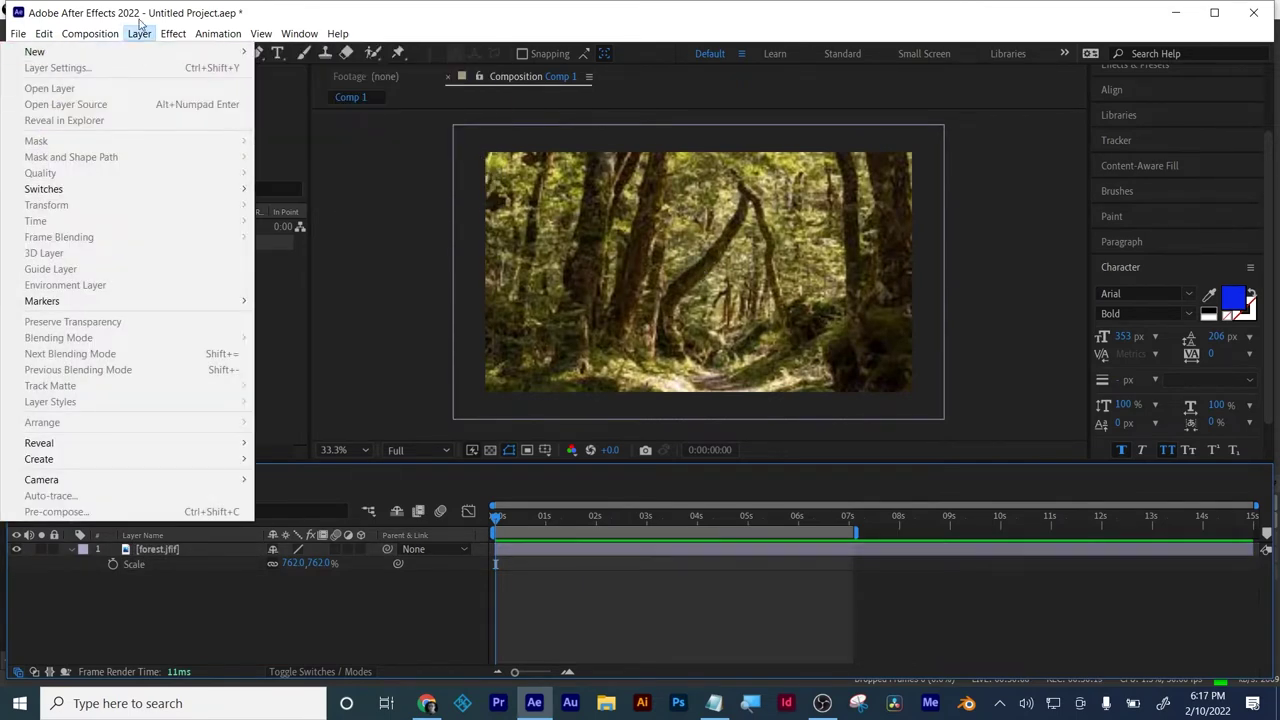
click(141, 33)
click(357, 550)
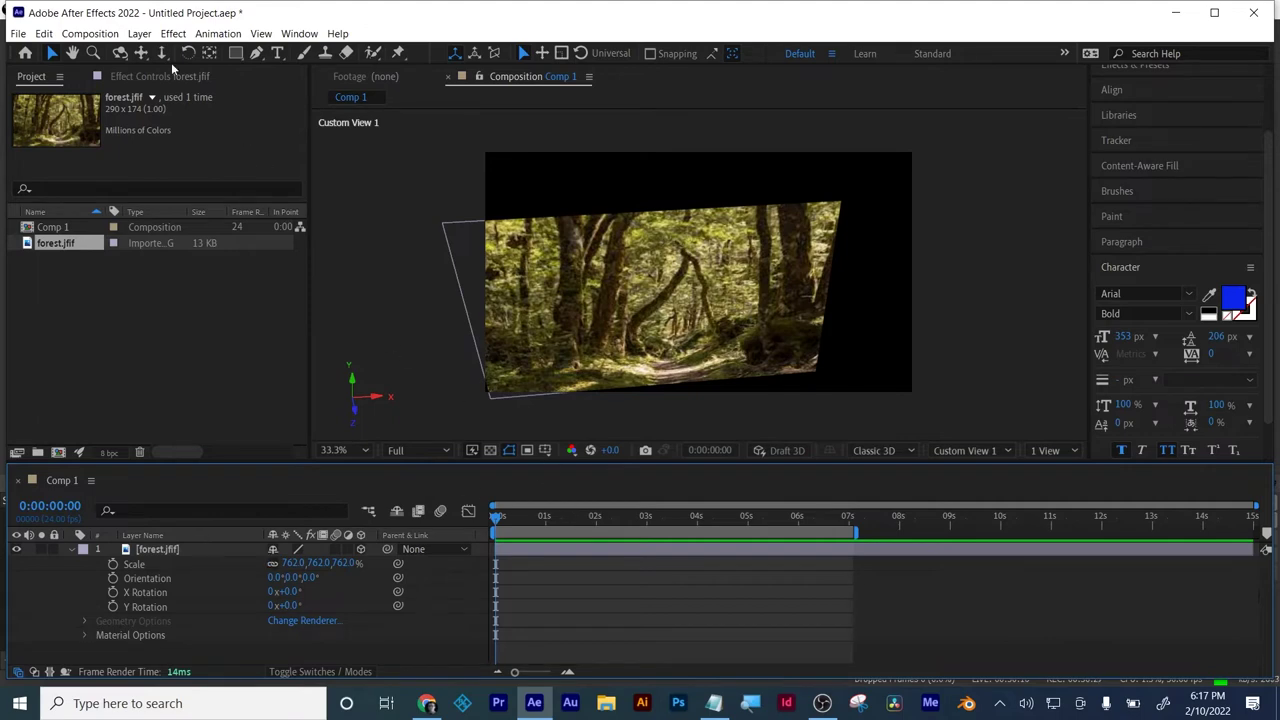
- Create a new two-node camera with the 35mm preset, keeping depth of field enabled and the focus distance locked to zoom
click(139, 33)
mouse_move(92, 33)
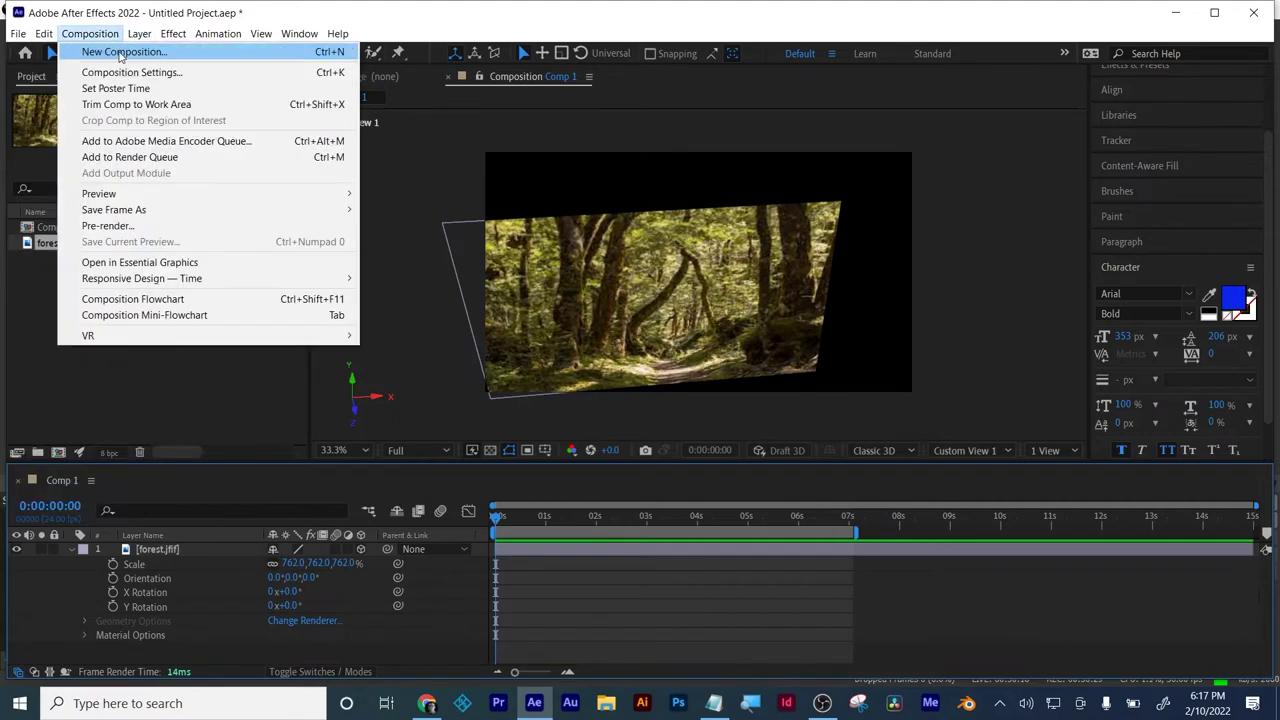
mouse_move(134, 33)
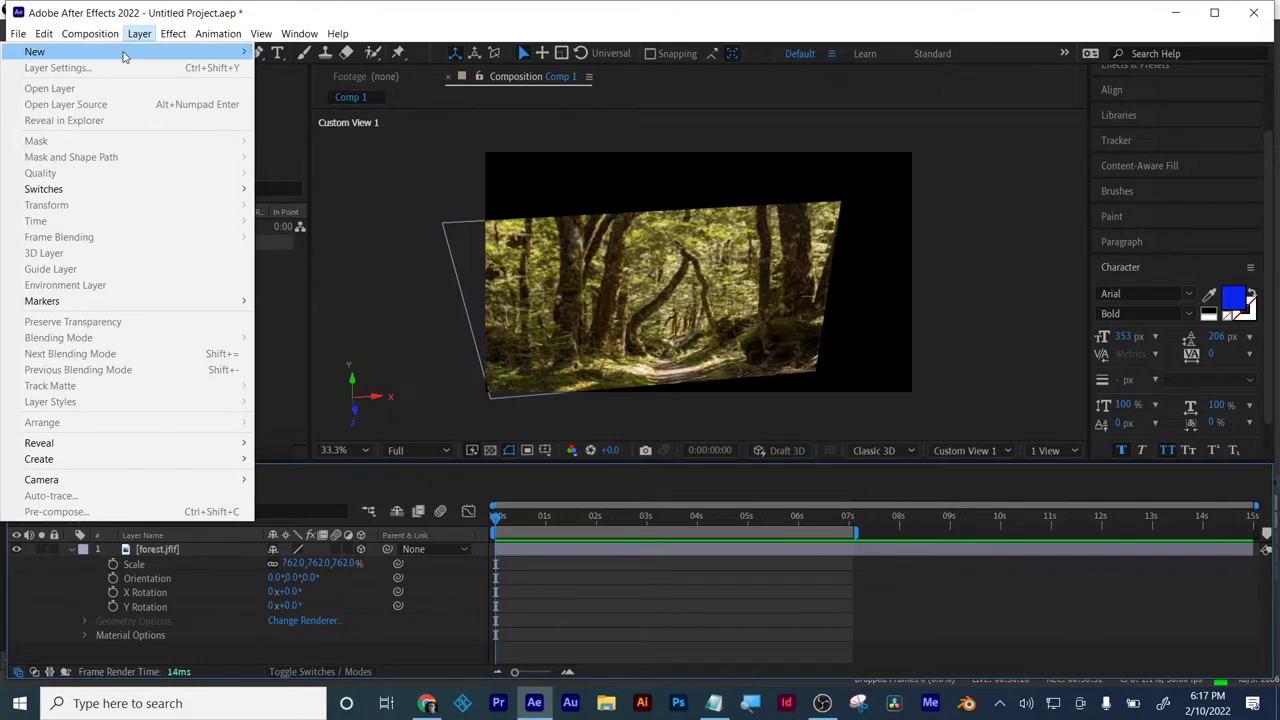
mouse_move(124, 57)
click(301, 101)
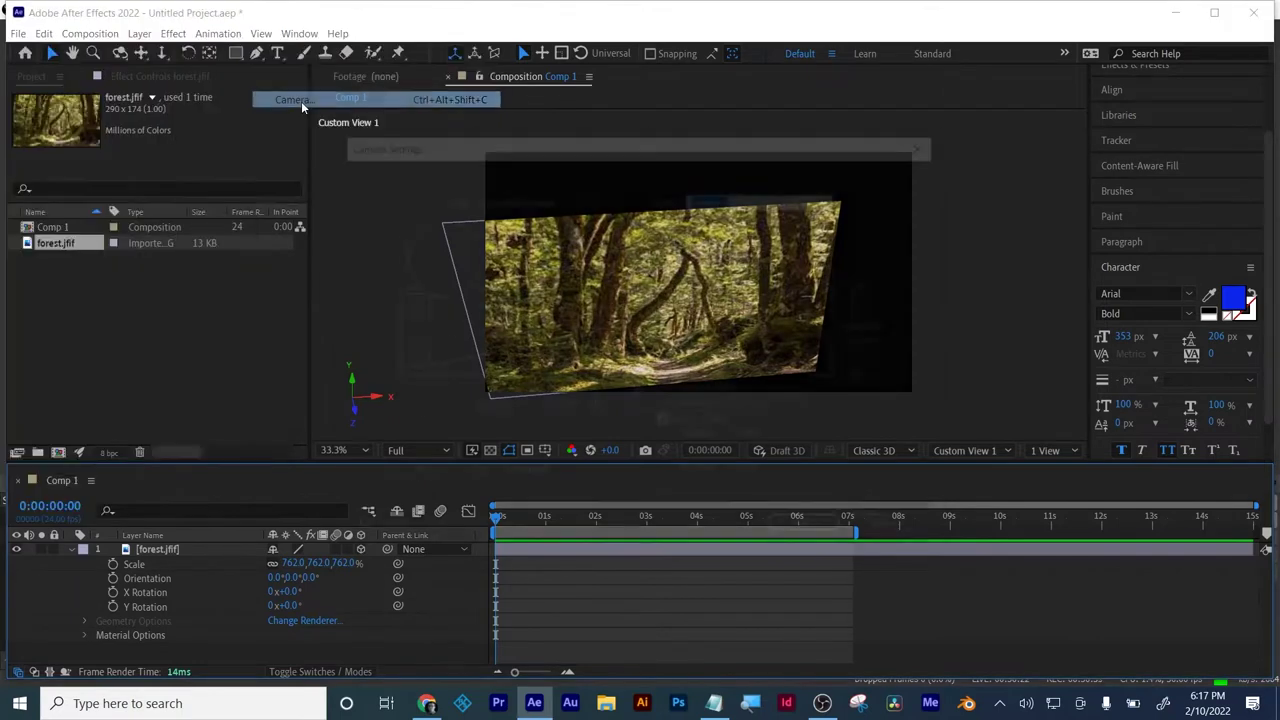
click(780, 223)
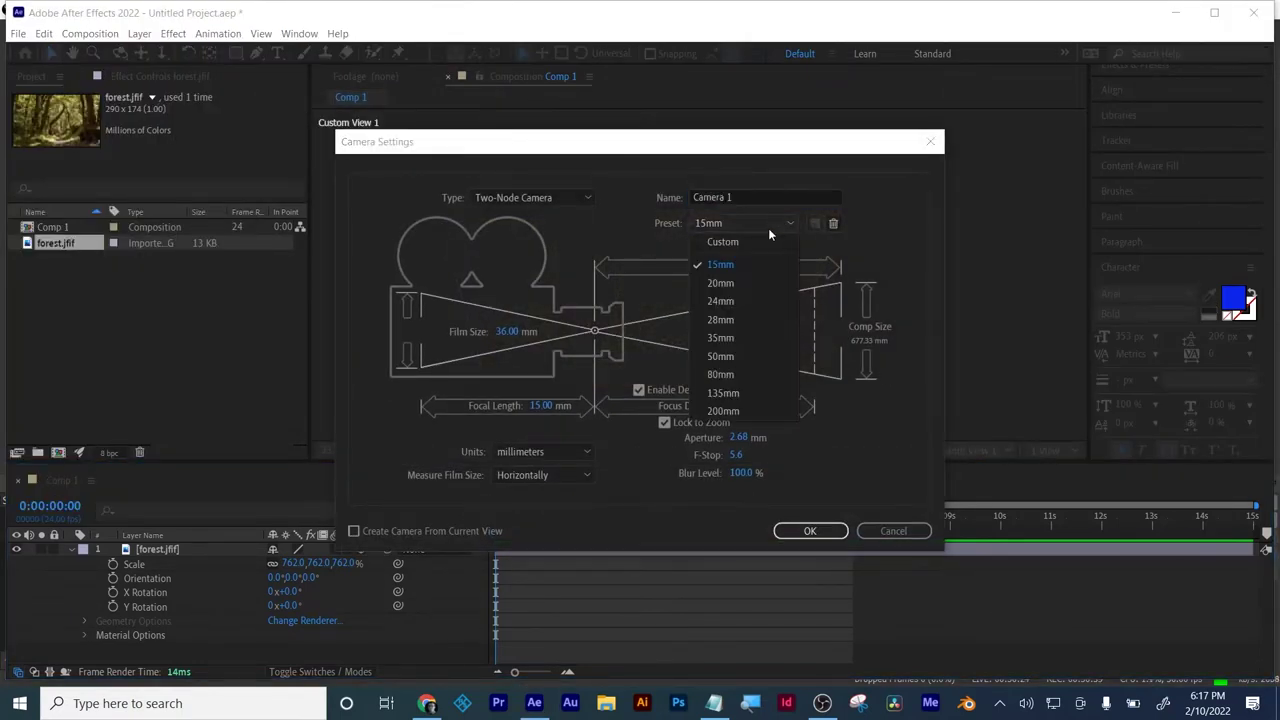
click(735, 337)
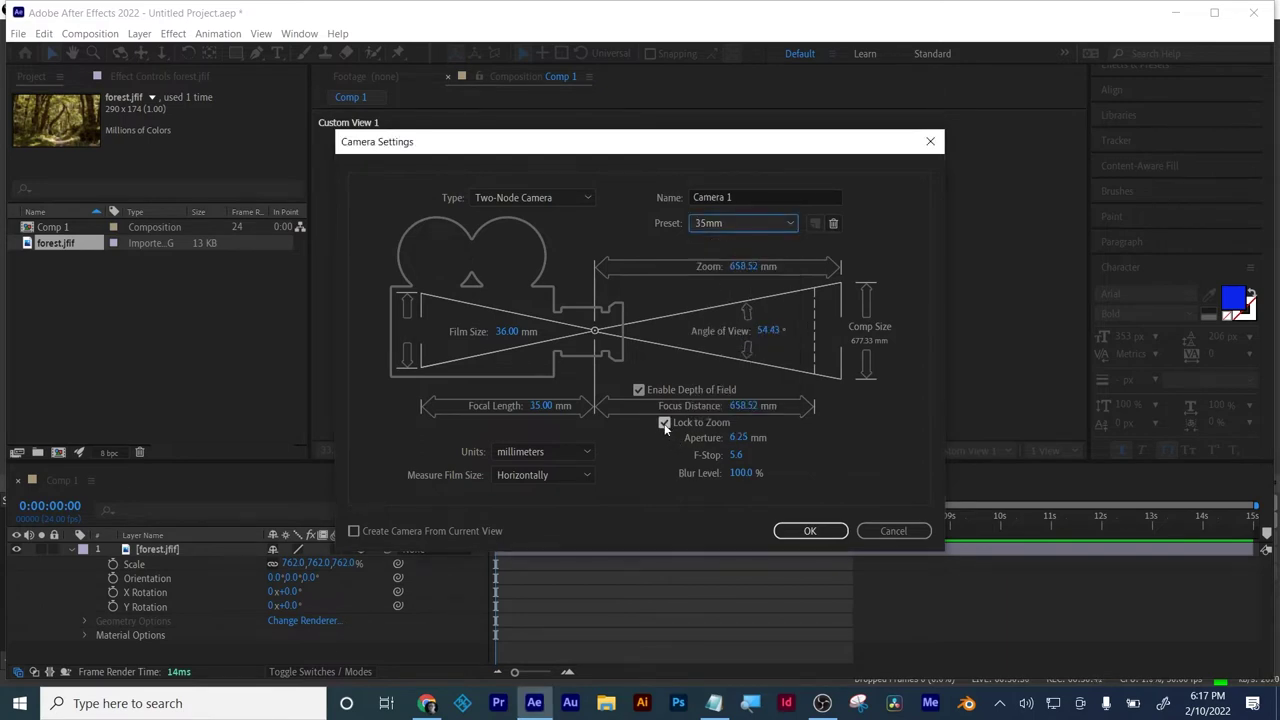
click(825, 531)
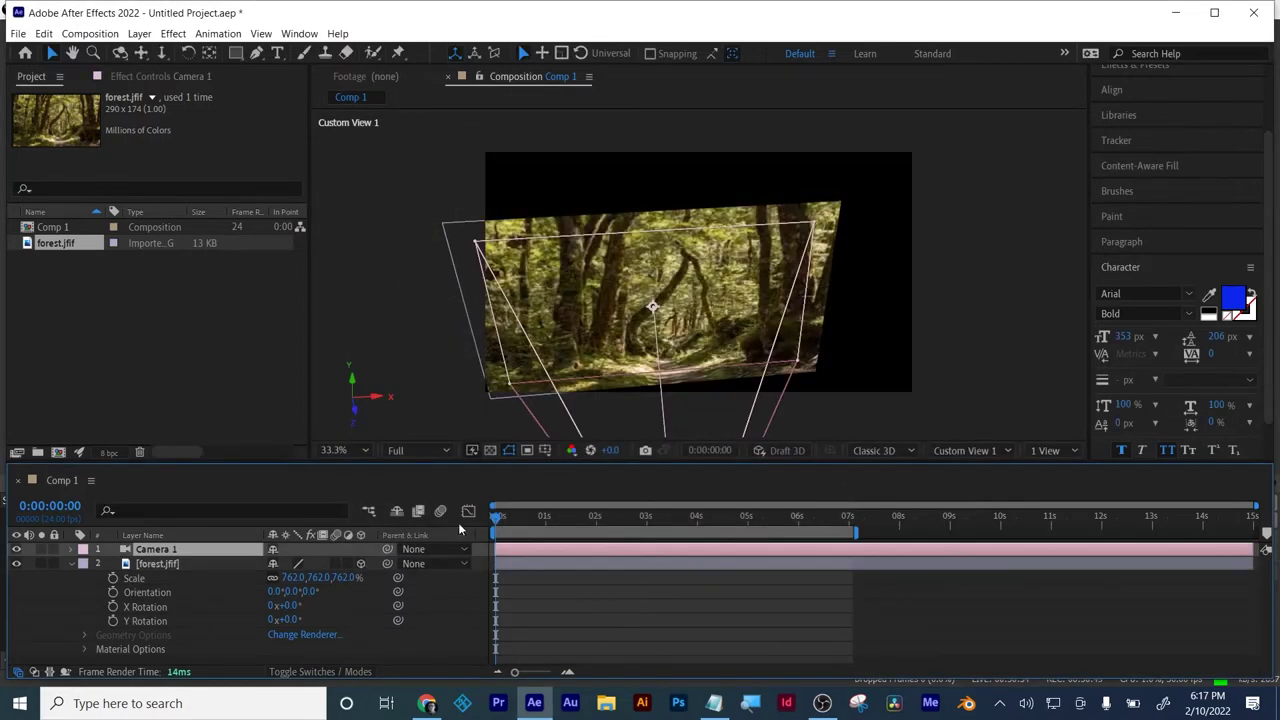
- Scale the forest image layer up to 1024% so it covers the whole frame in the custom view
click(121, 54)
drag(592, 287, 645, 259)
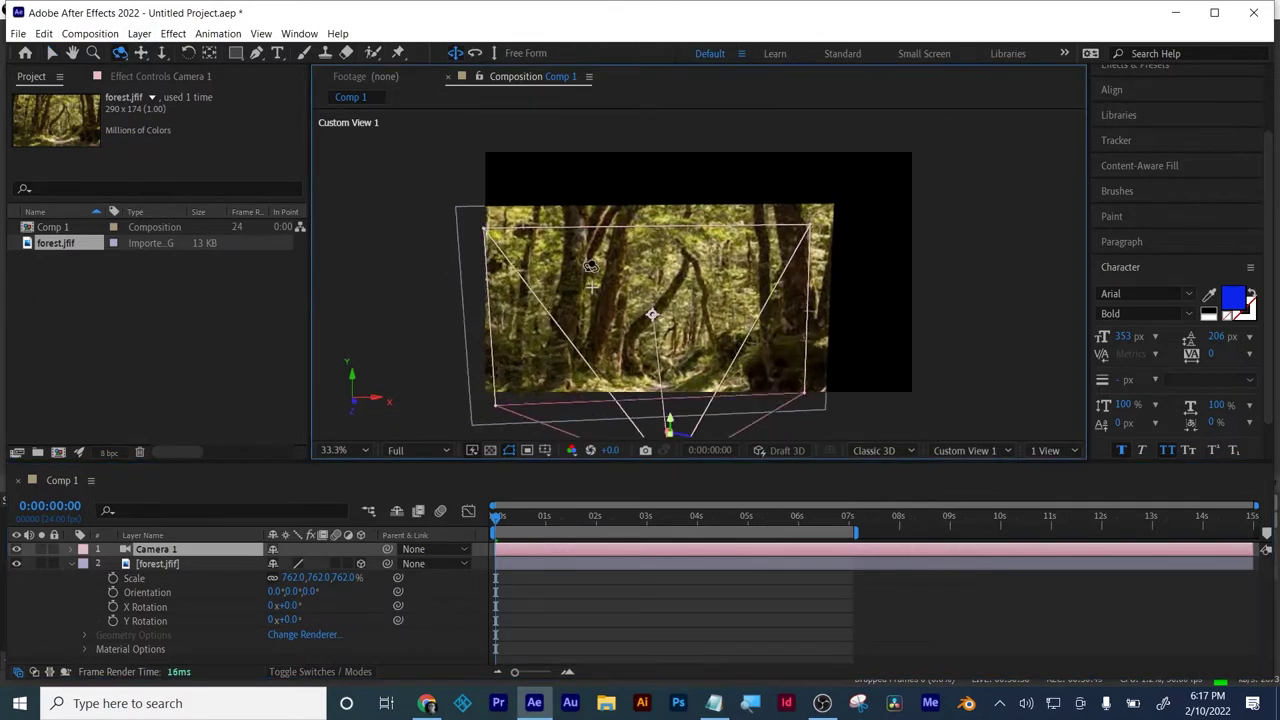
click(142, 55)
drag(665, 293, 716, 247)
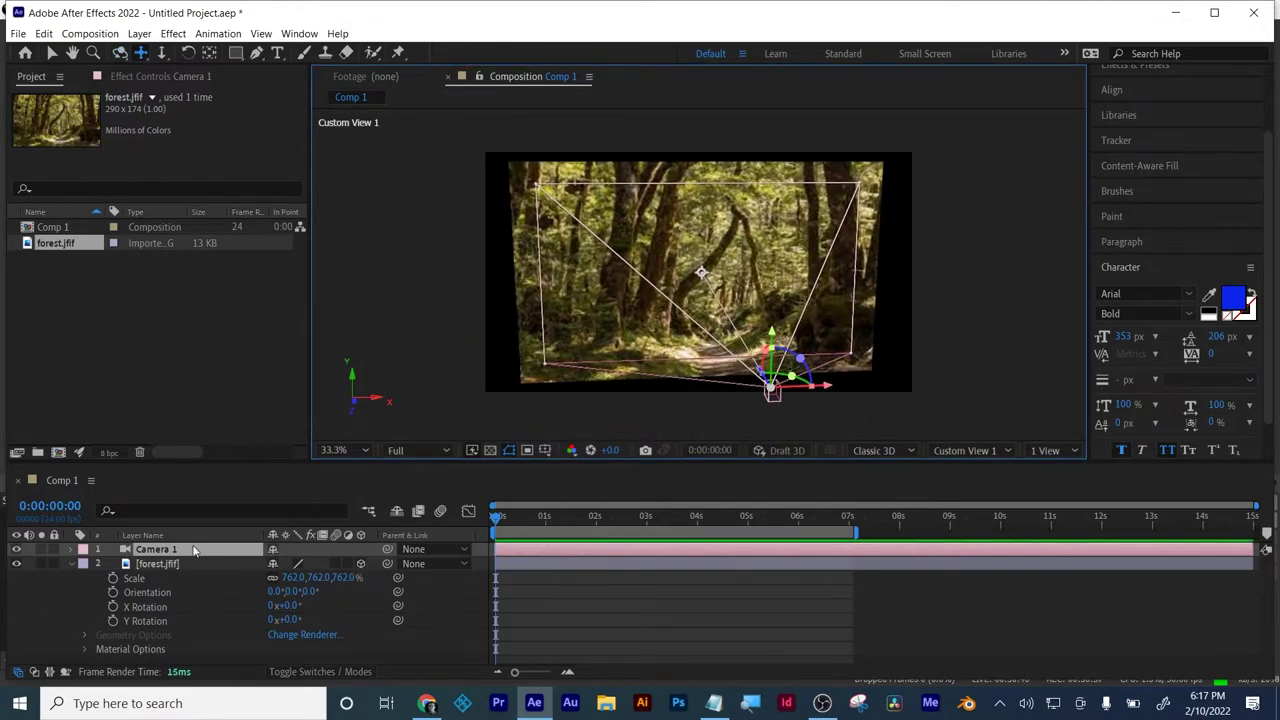
click(157, 565)
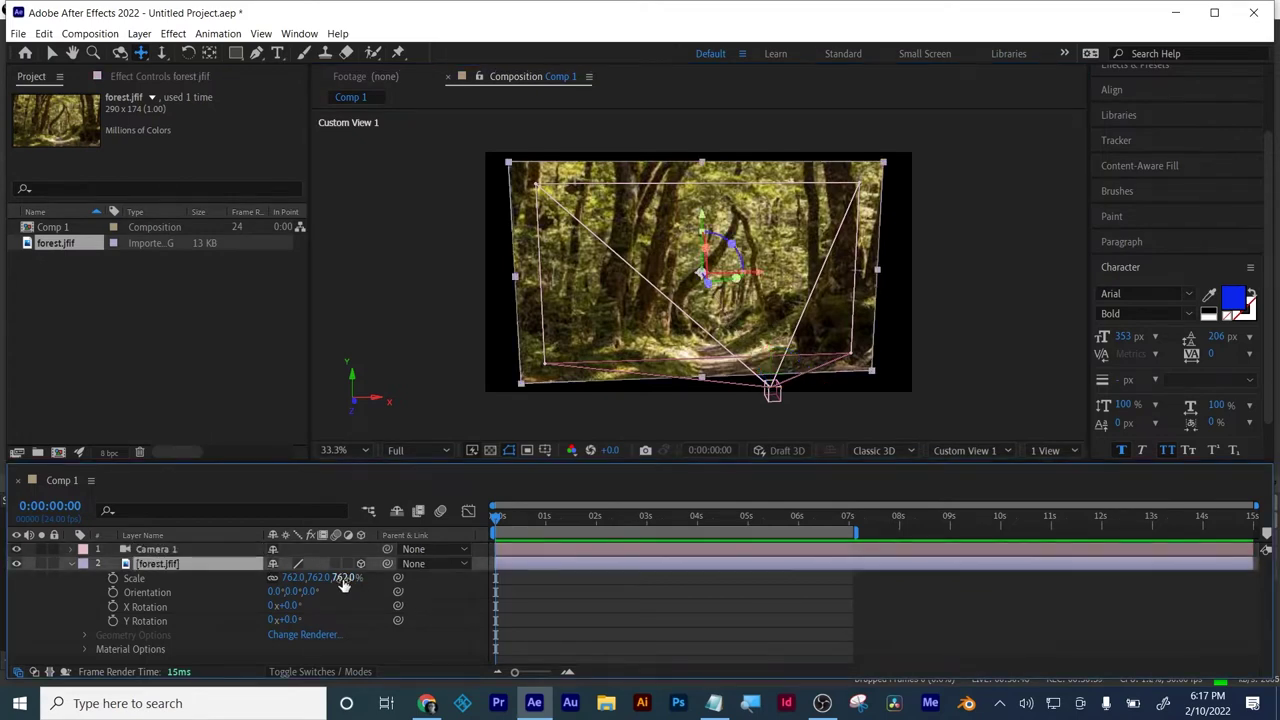
drag(343, 585, 540, 547)
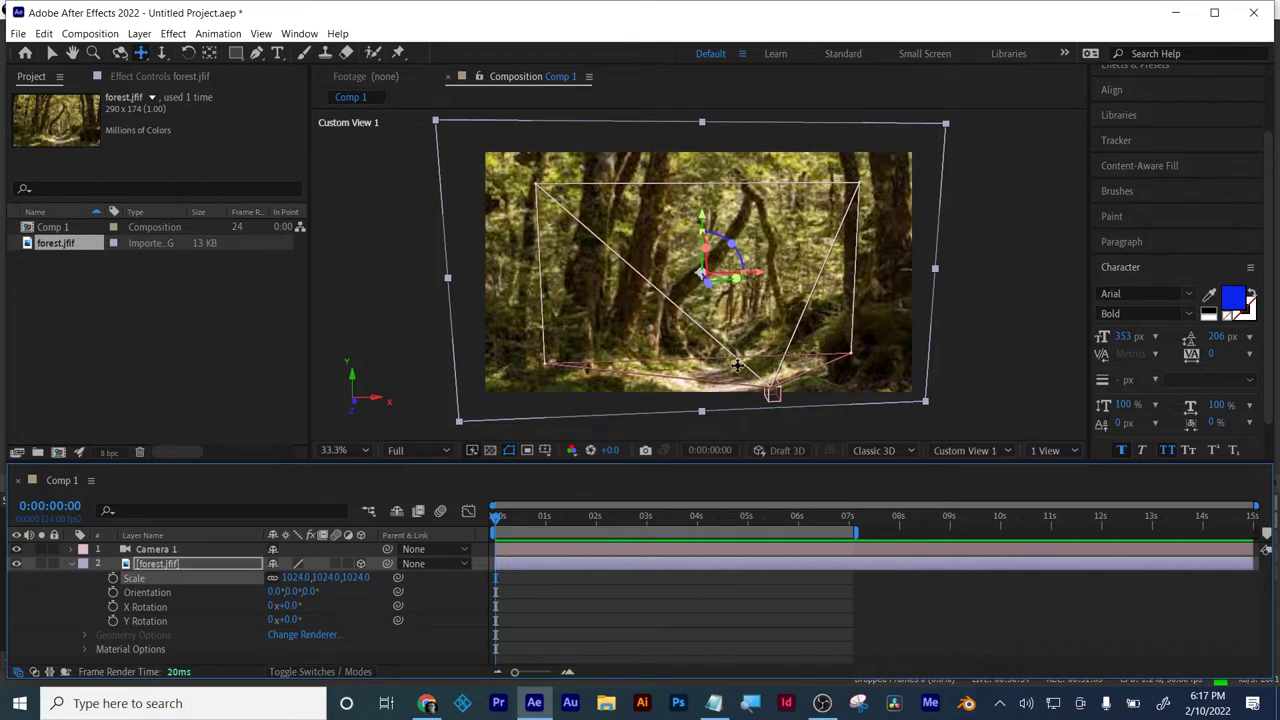
click(825, 608)
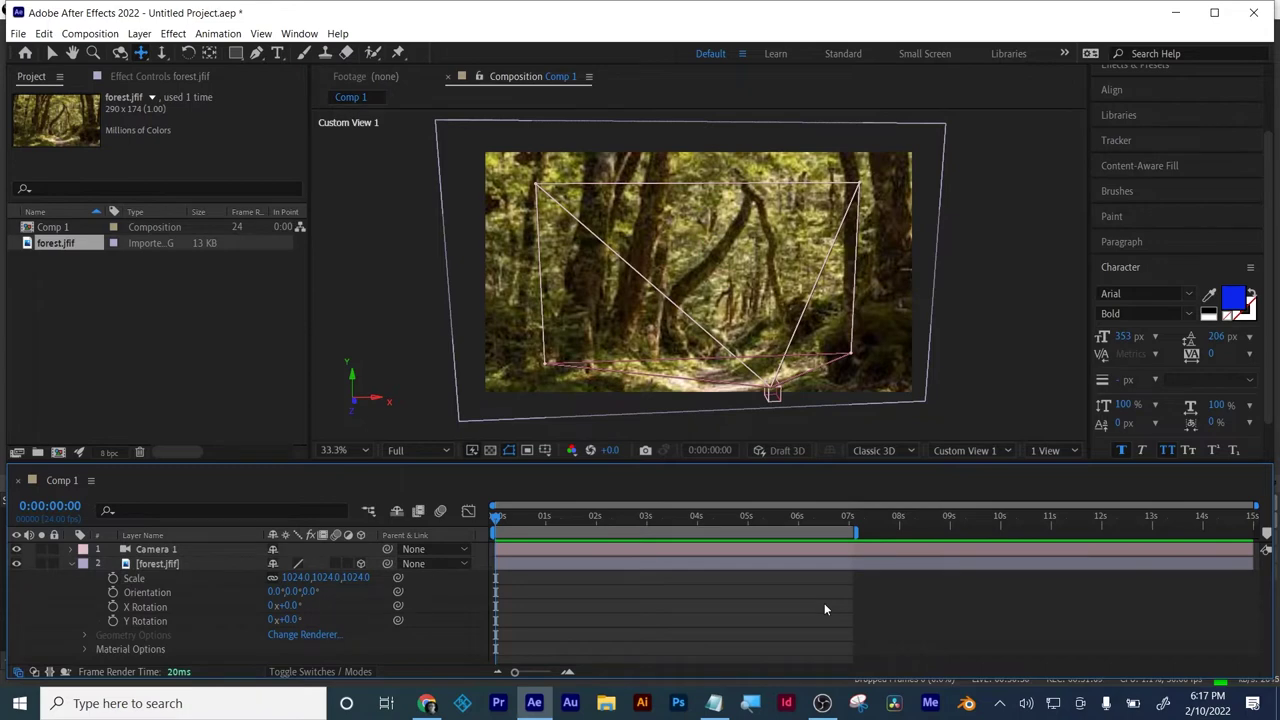
- Orbit the custom view slightly around the scene and enlarge the forest image layer to 1105%
click(259, 606)
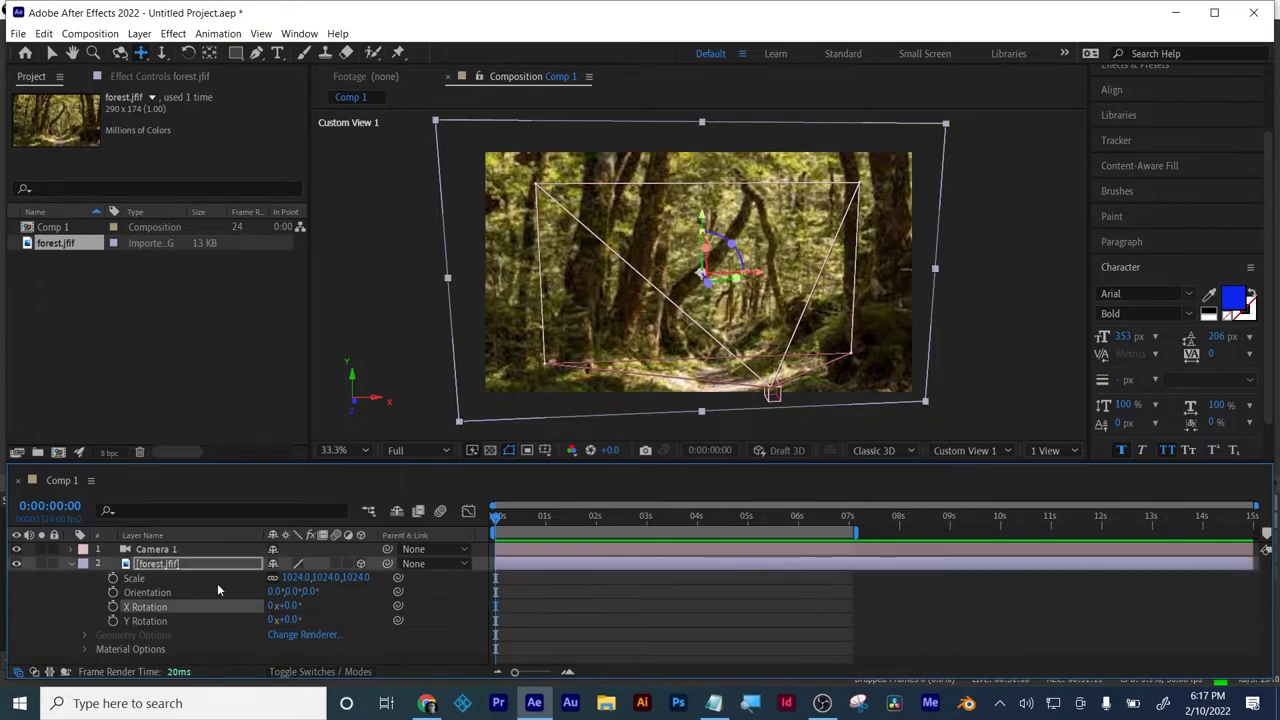
click(166, 551)
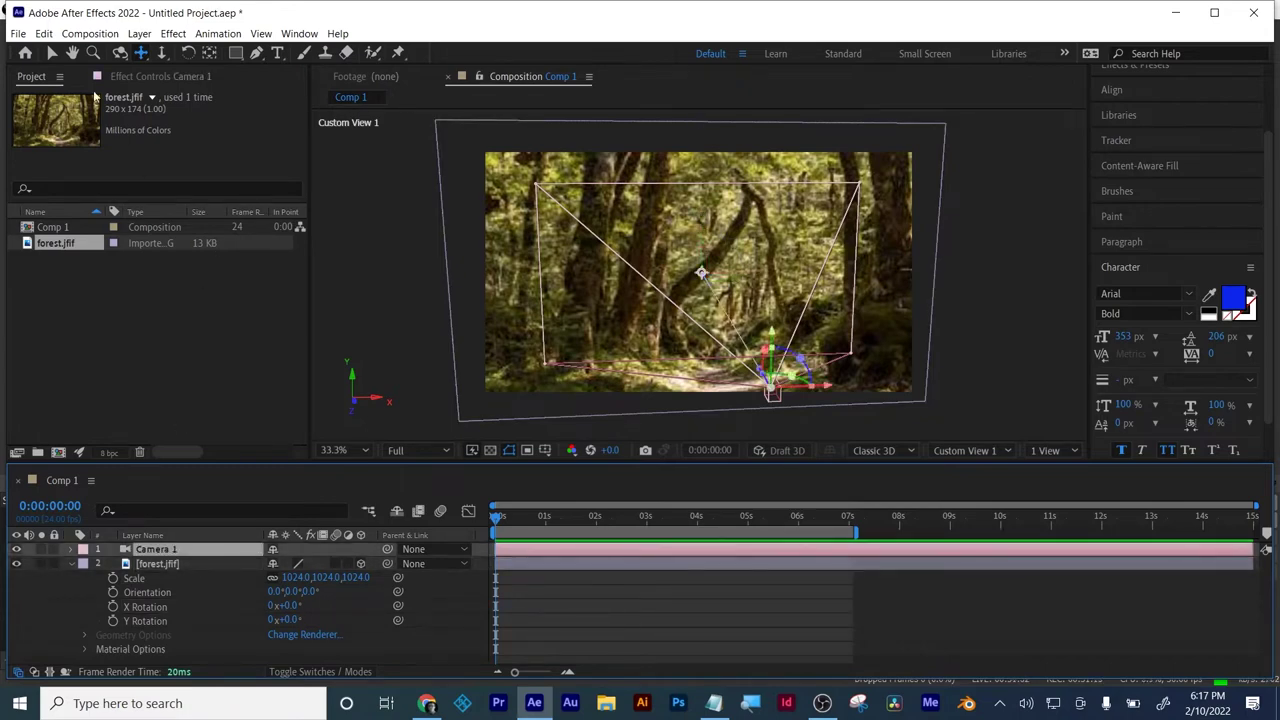
click(118, 52)
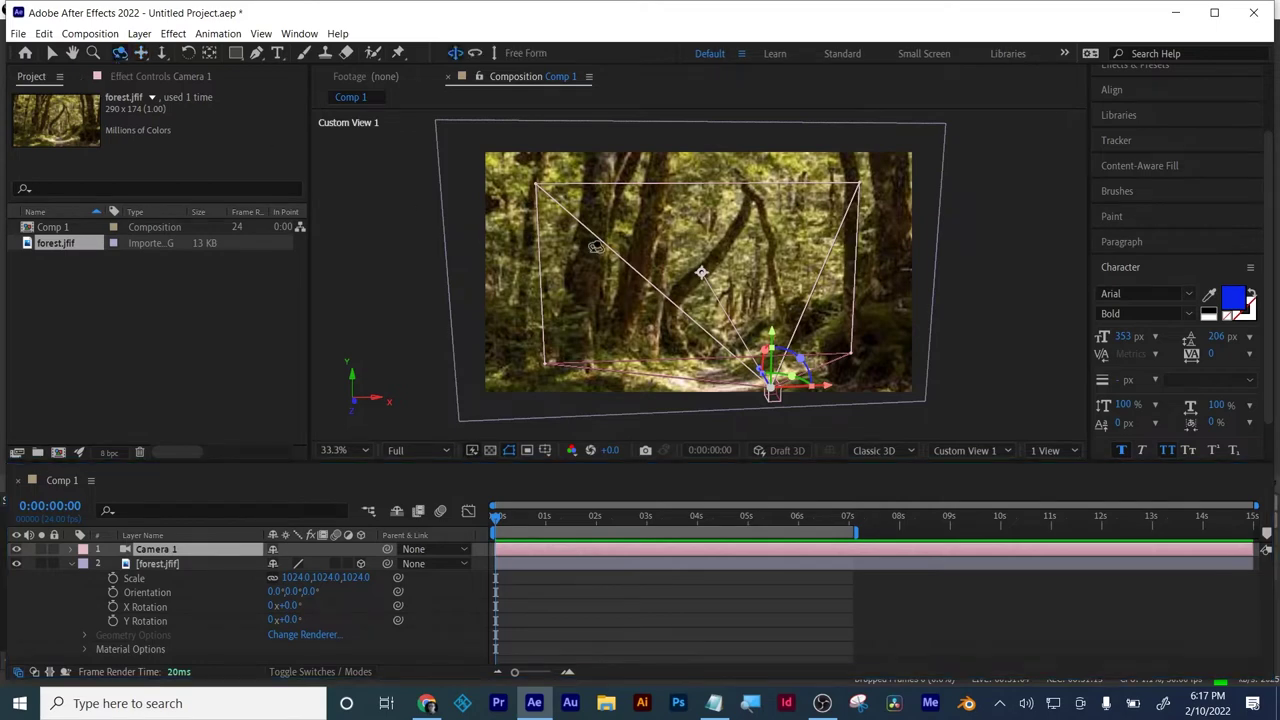
drag(596, 246, 621, 240)
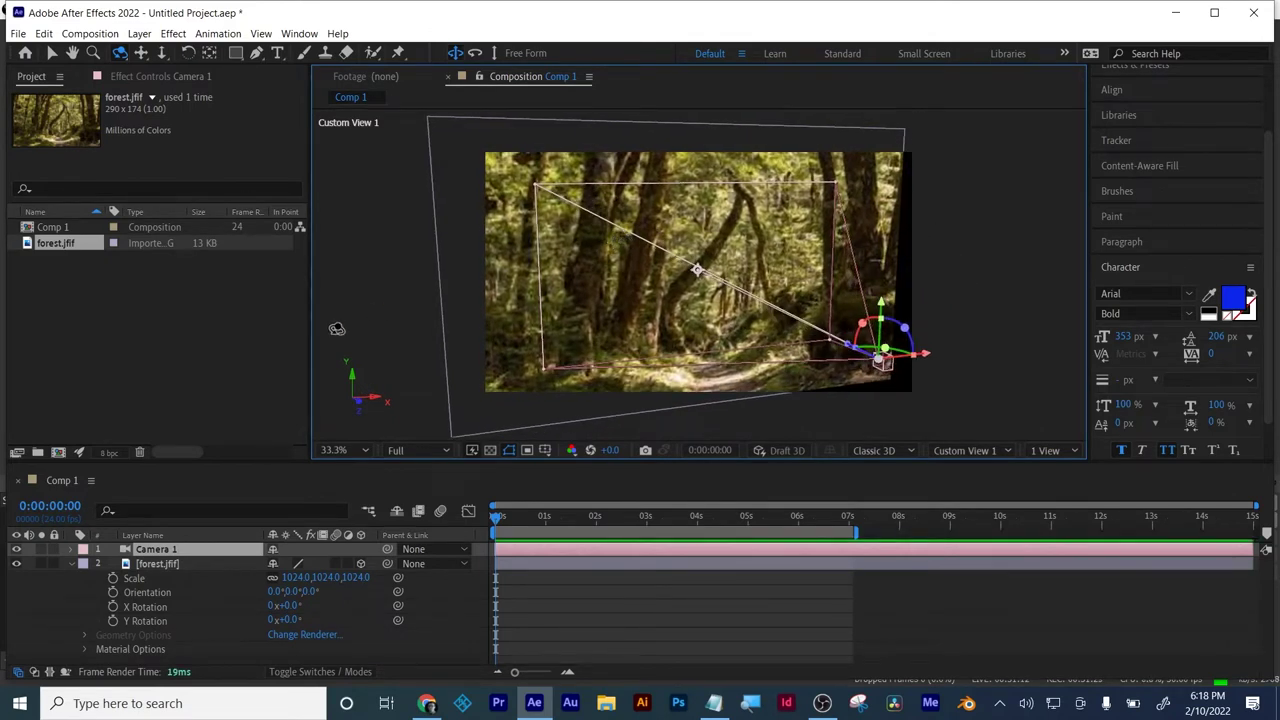
click(176, 563)
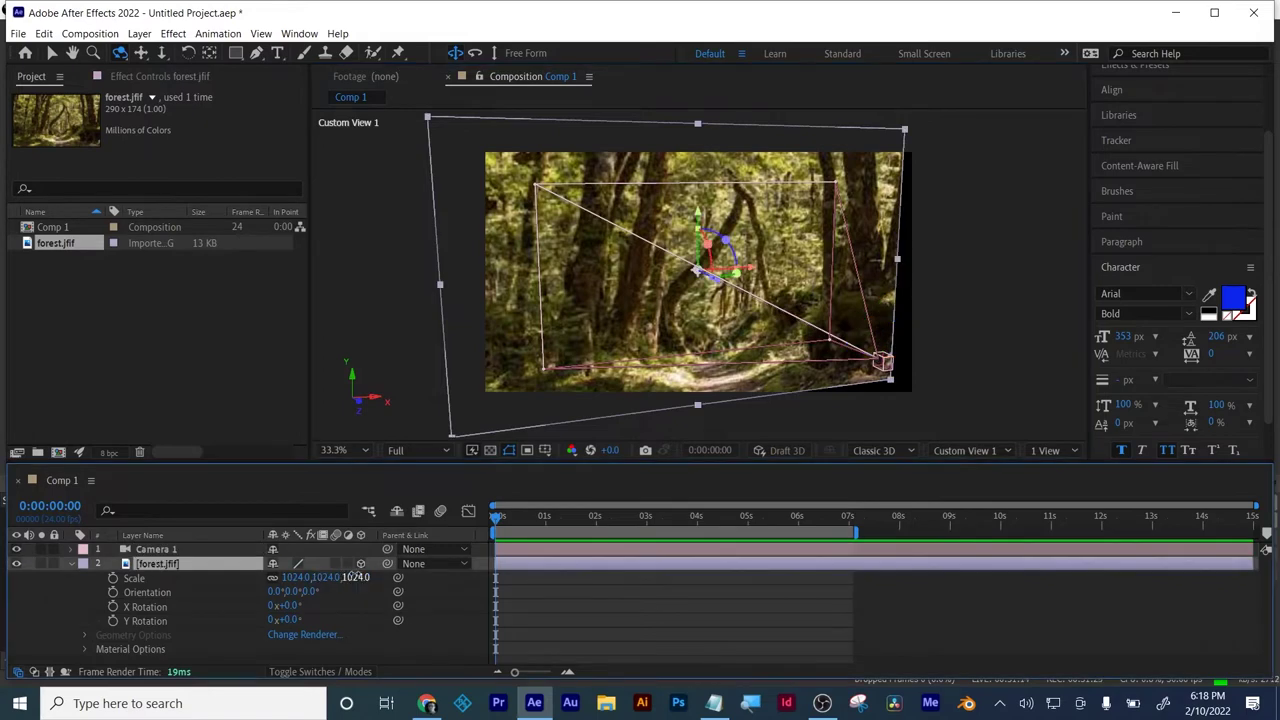
drag(355, 577, 423, 577)
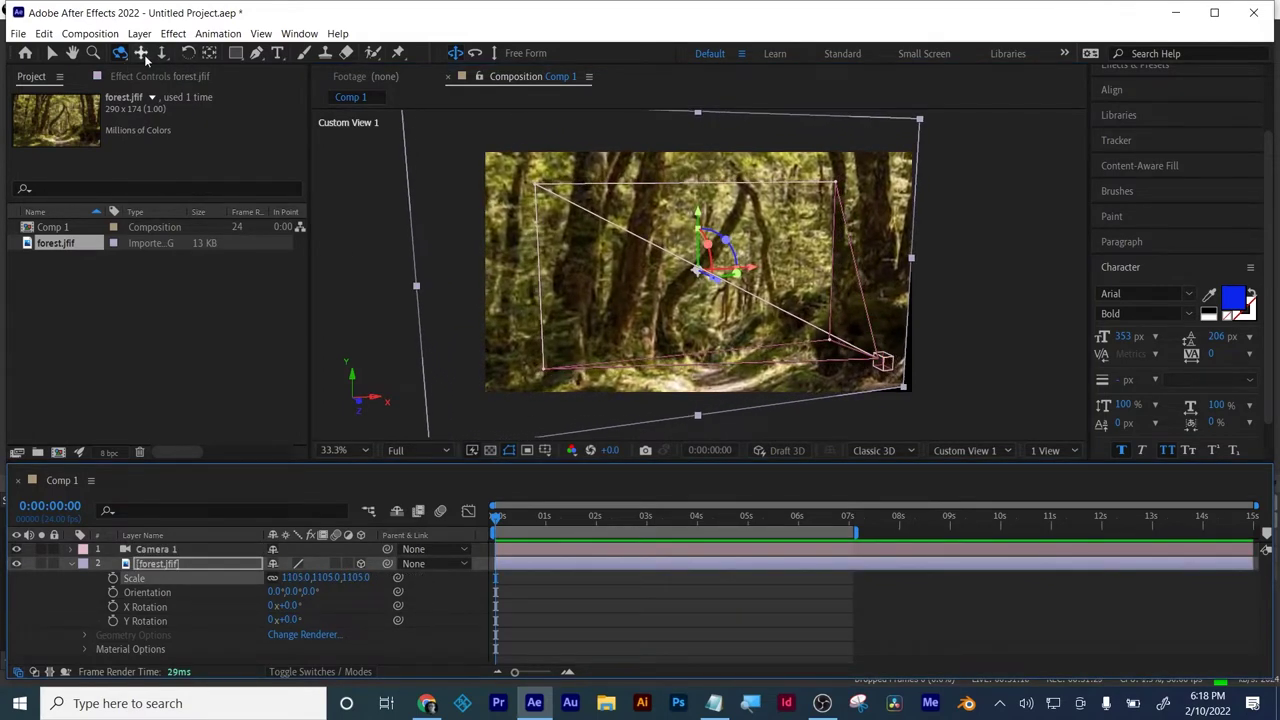
- Move the forest image layer slightly down and to the right along its Y and X axes to fill the frame
click(53, 55)
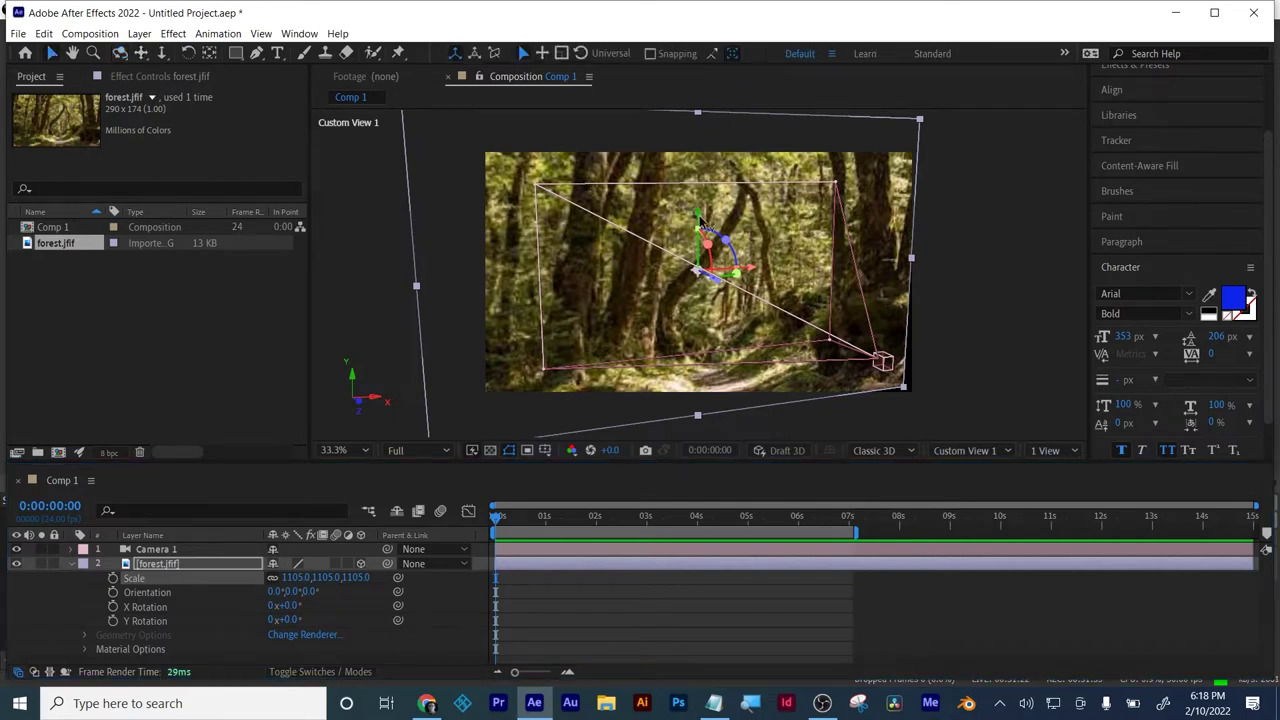
drag(699, 215, 699, 236)
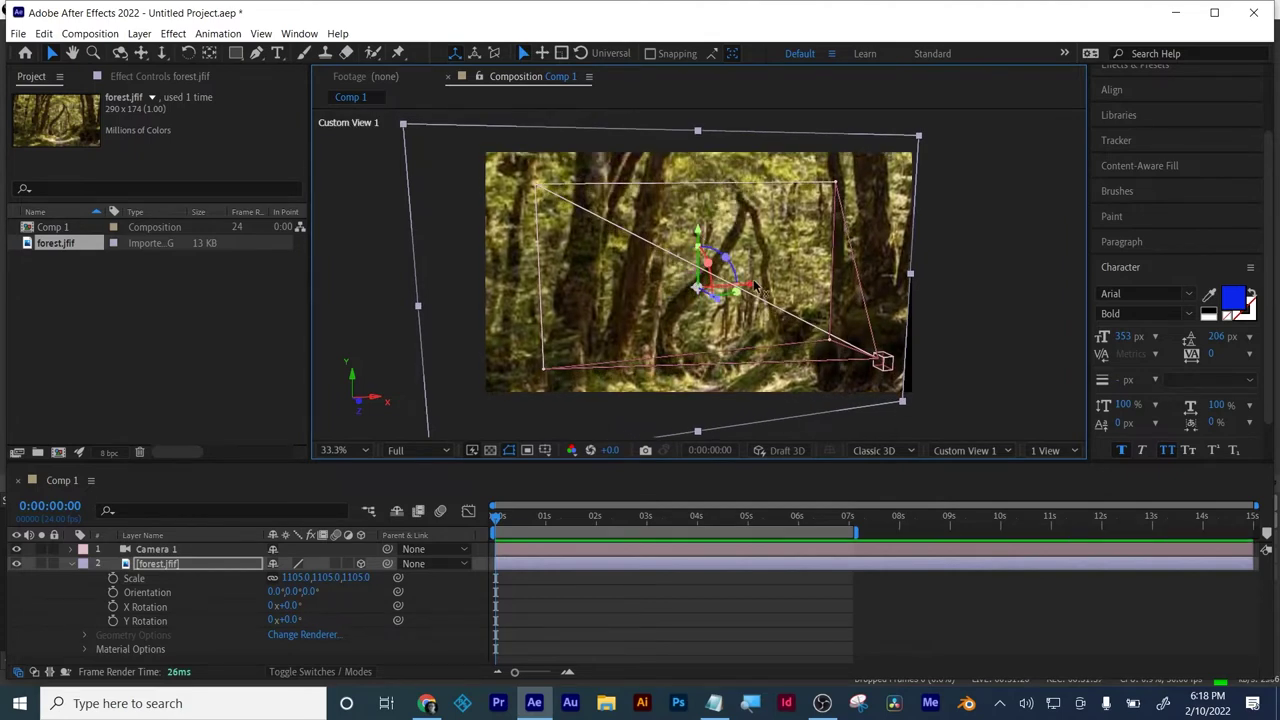
mouse_move(757, 287)
mouse_down()
mouse_move(793, 306)
mouse_move(748, 305)
mouse_move(757, 318)
mouse_move(745, 306)
mouse_up()
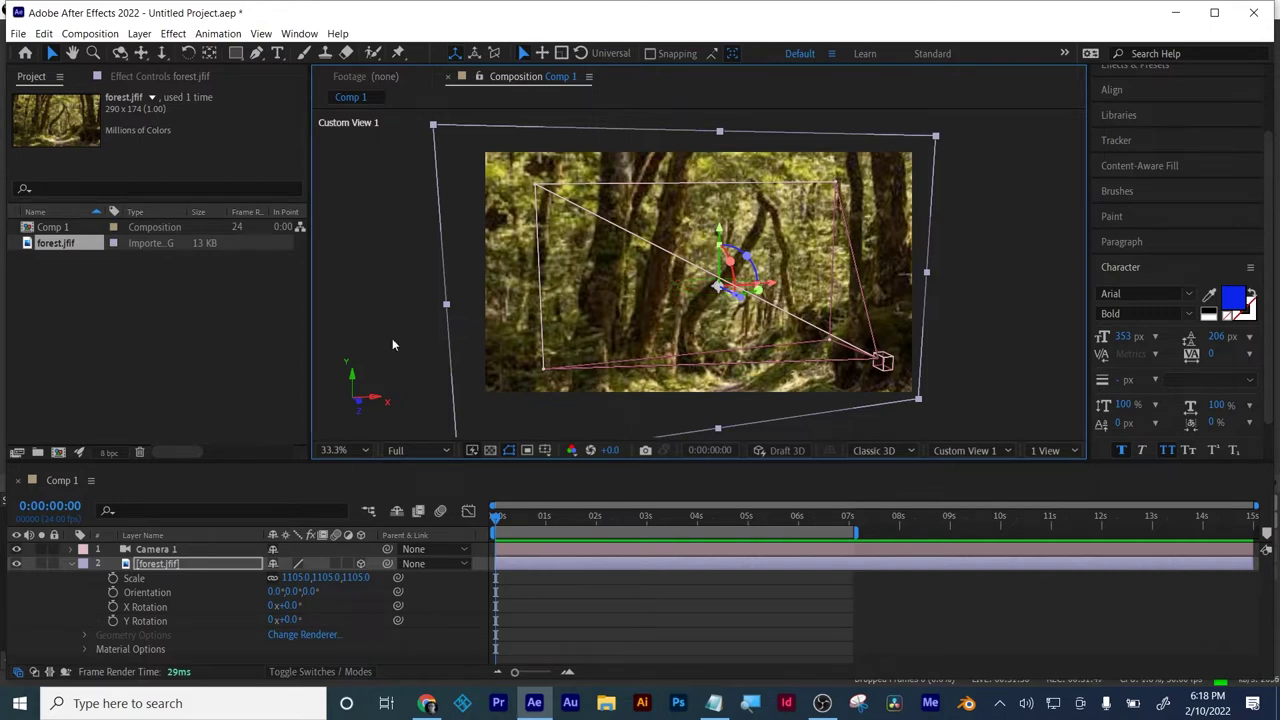
- Set the forest image layer's Y Rotation to 12°
click(360, 449)
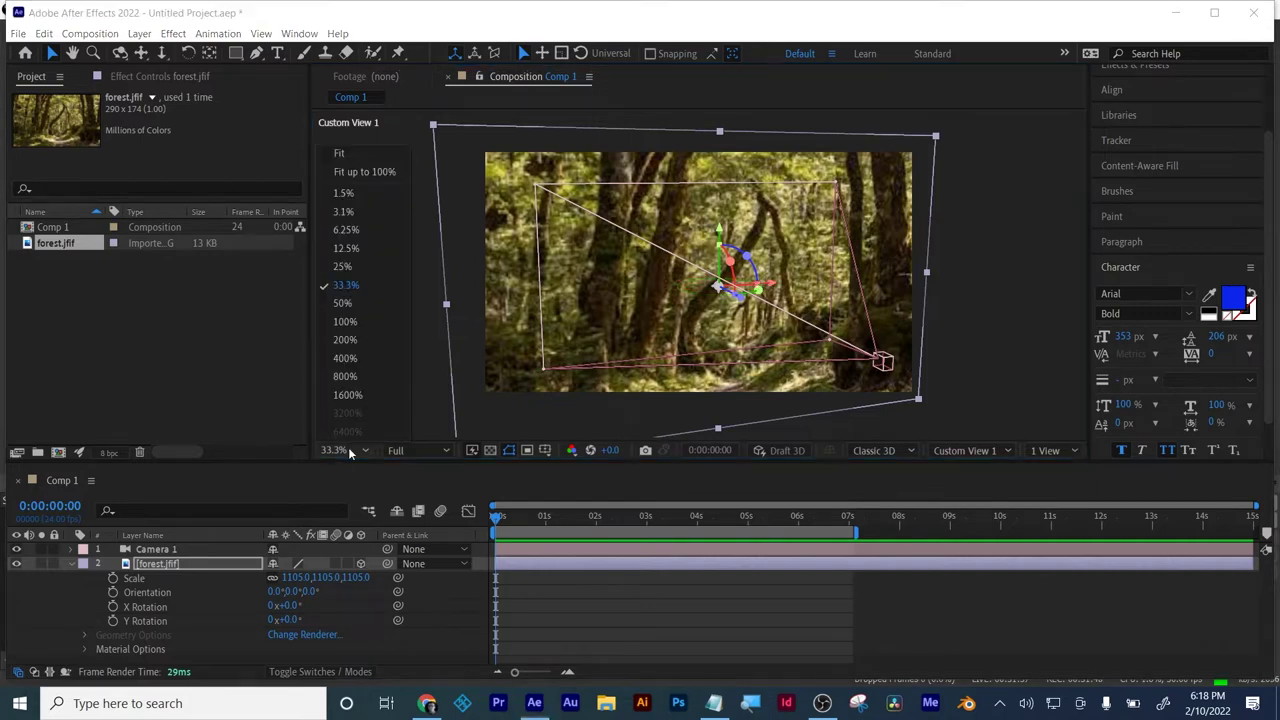
click(344, 321)
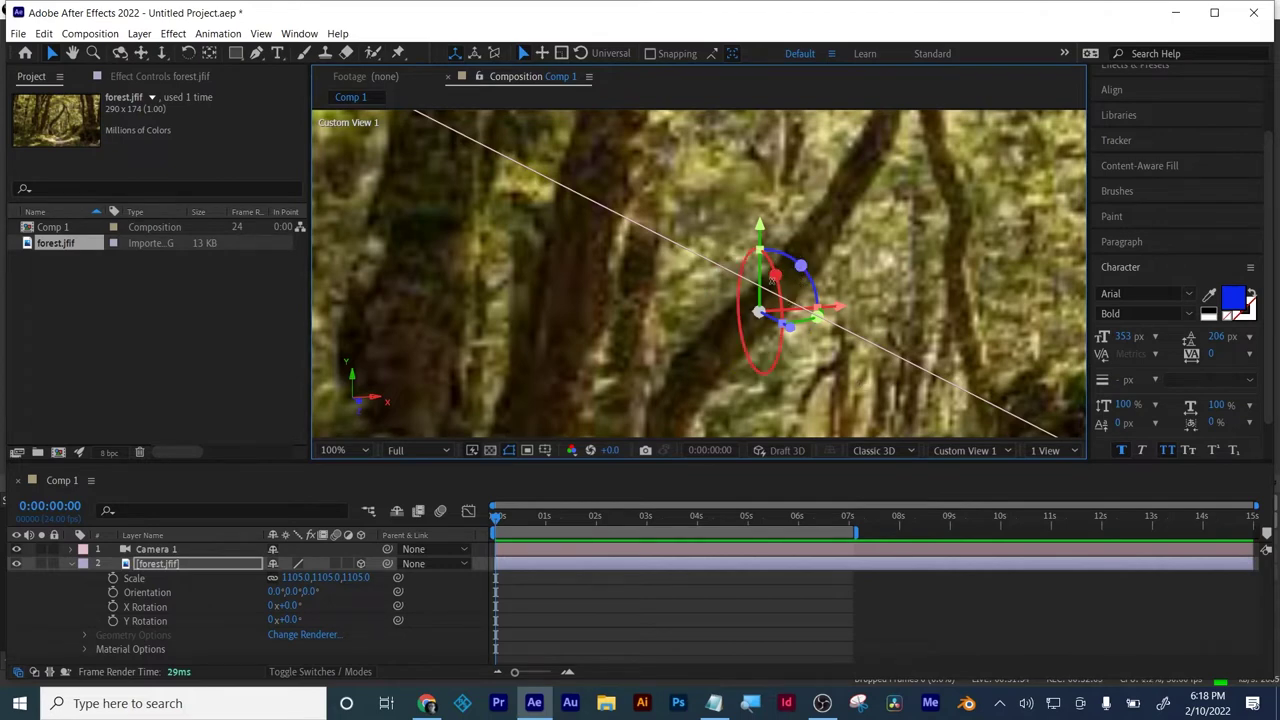
click(340, 449)
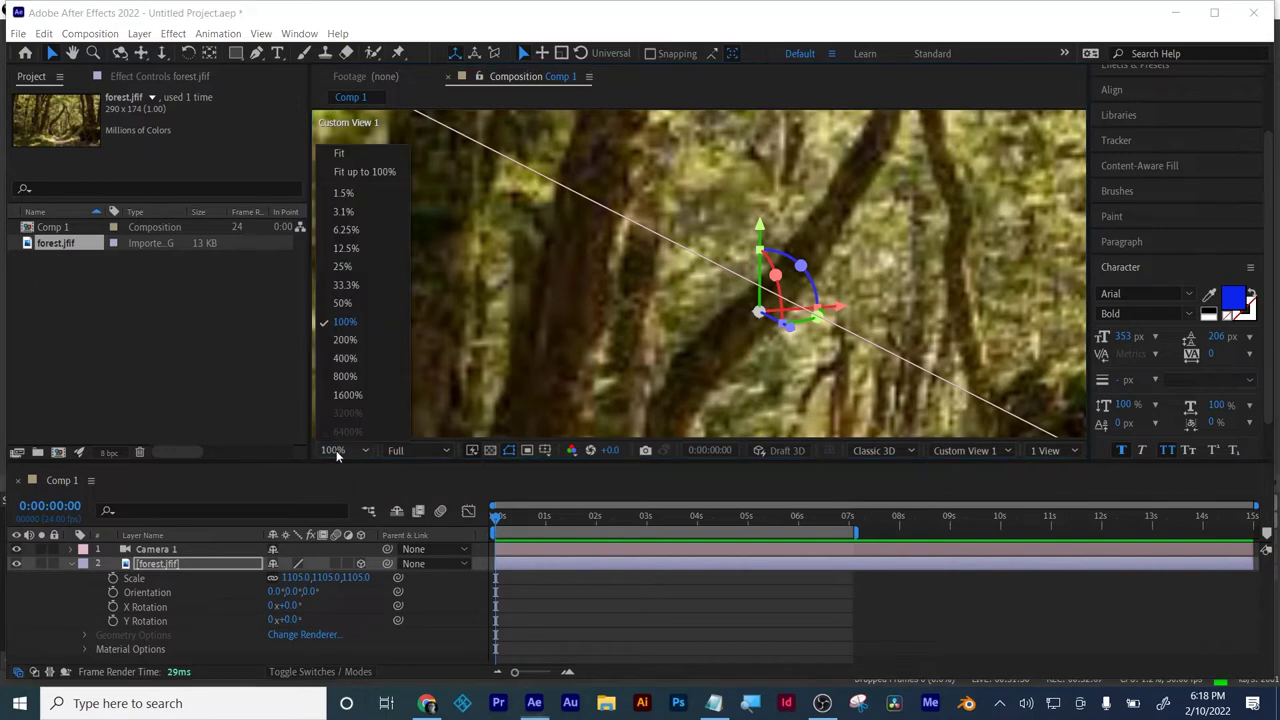
click(340, 152)
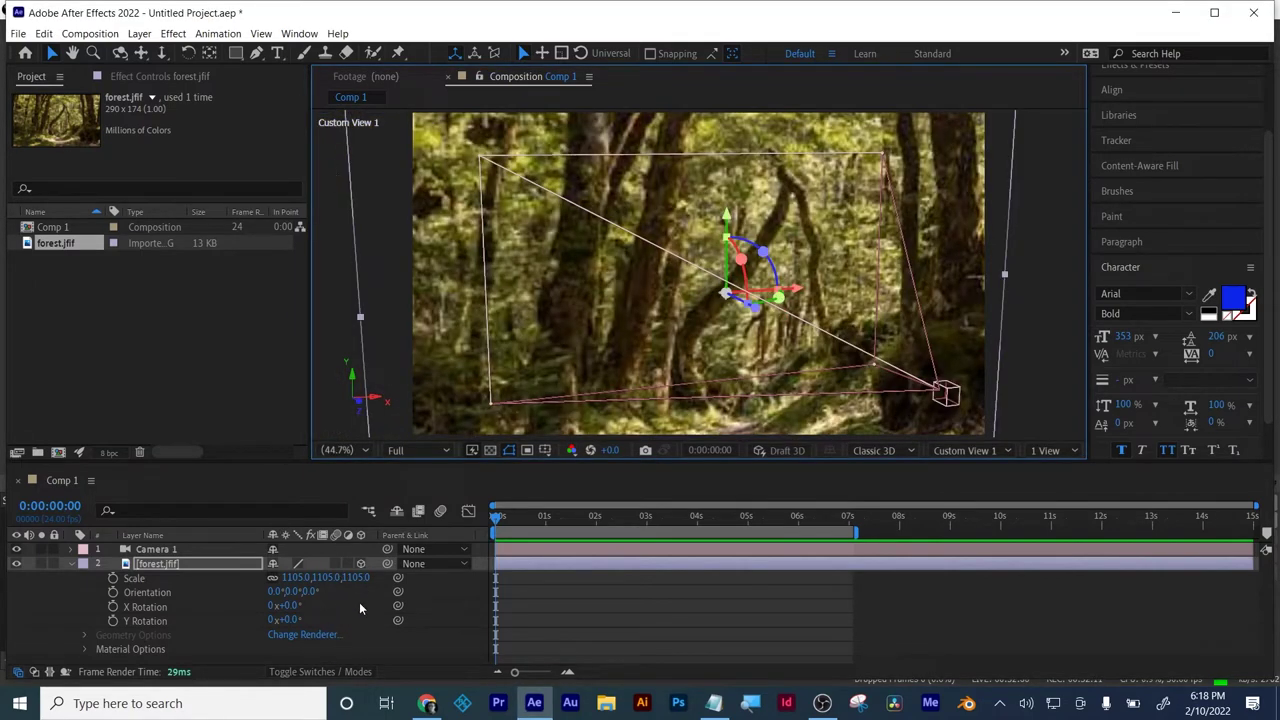
key(t)
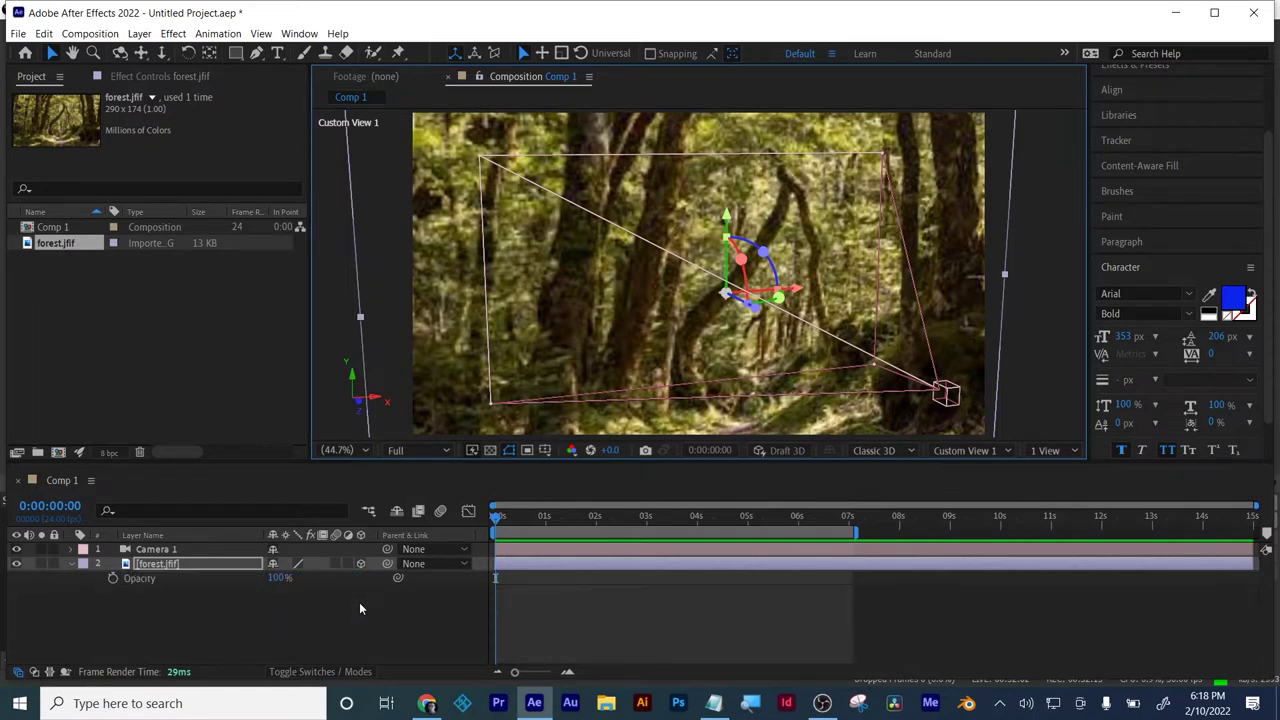
key(r)
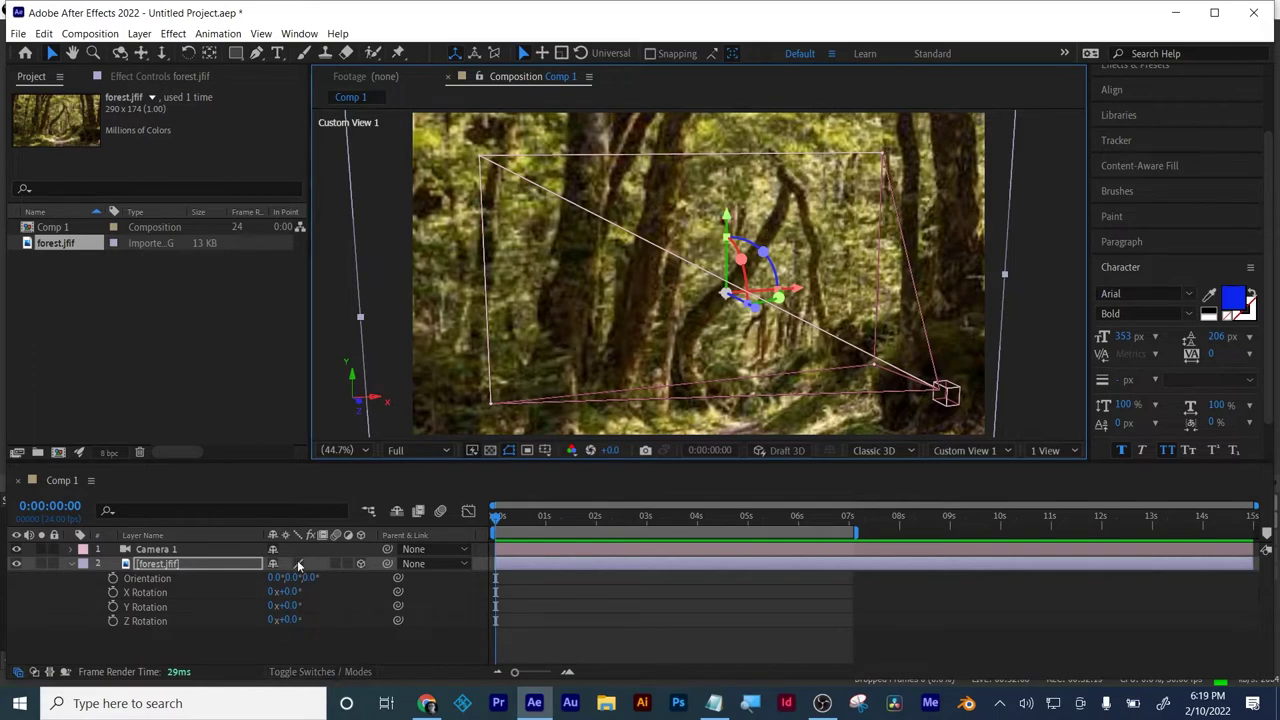
mouse_move(288, 606)
mouse_down()
mouse_move(308, 593)
mouse_move(296, 593)
mouse_up()
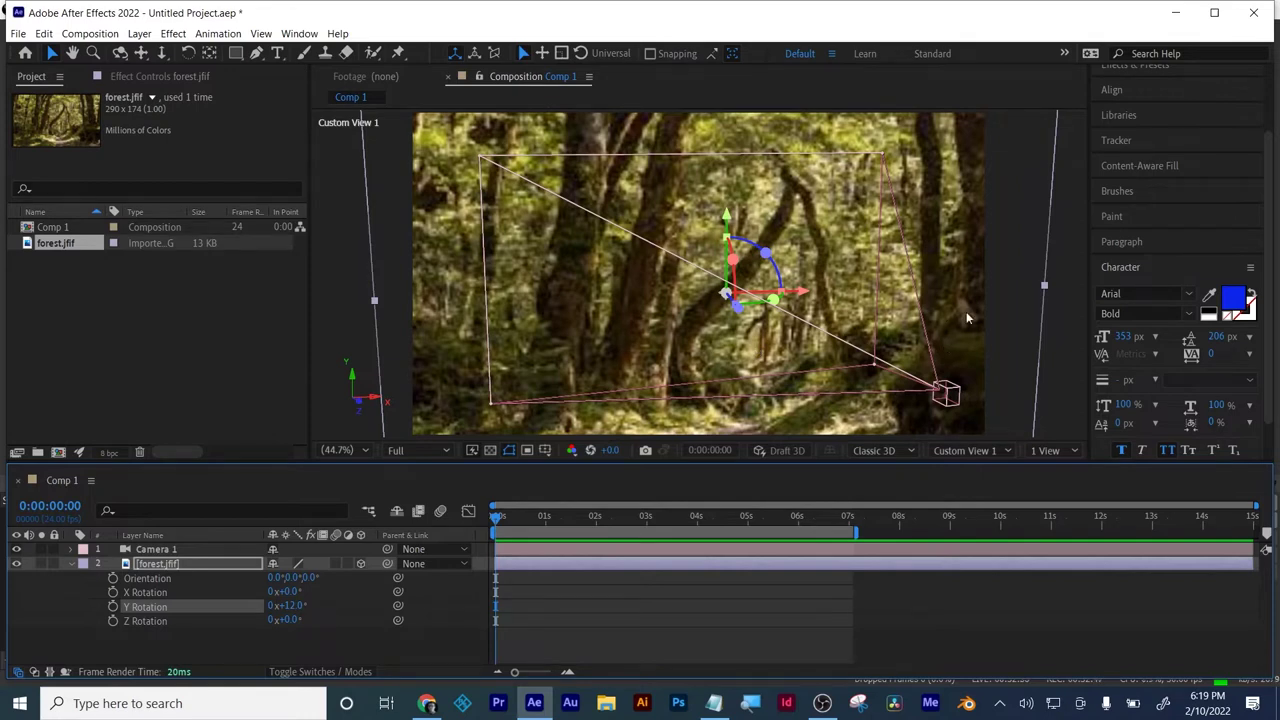
click(769, 624)
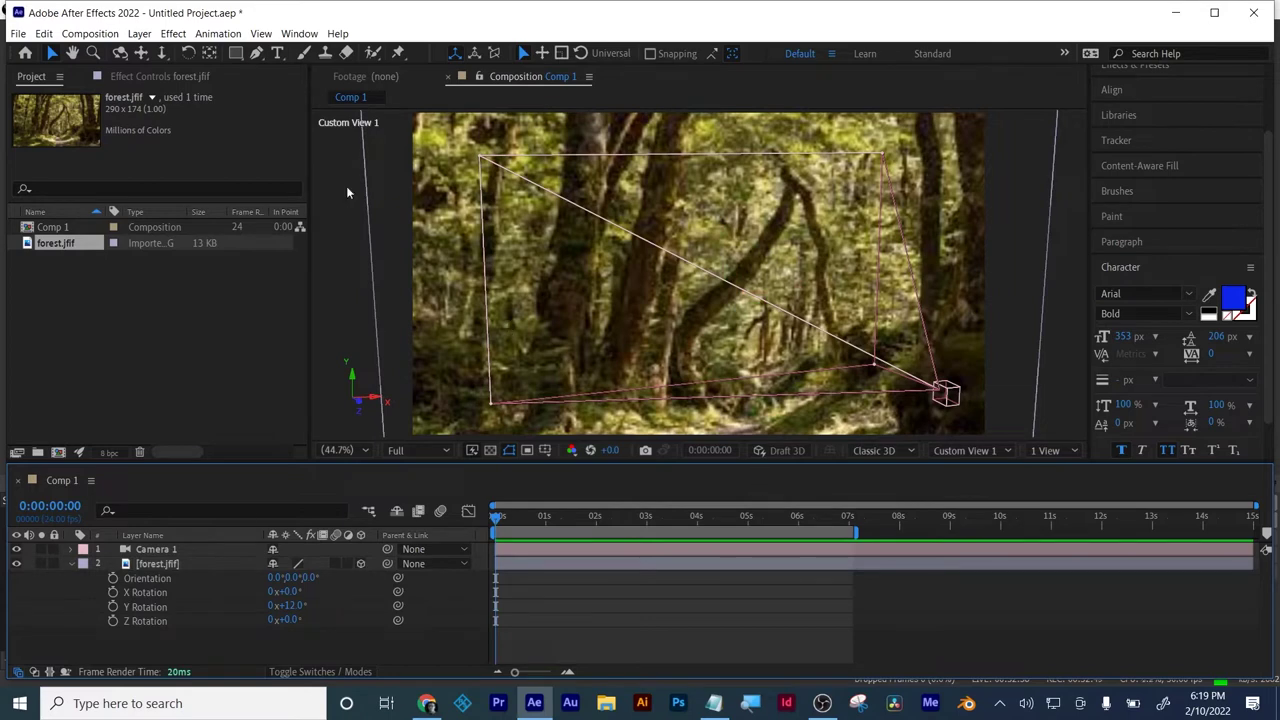
- Draw a small blue rectangle near the middle of the forest as a new shape layer and make it 3D
right_click(669, 317)
right_click(900, 598)
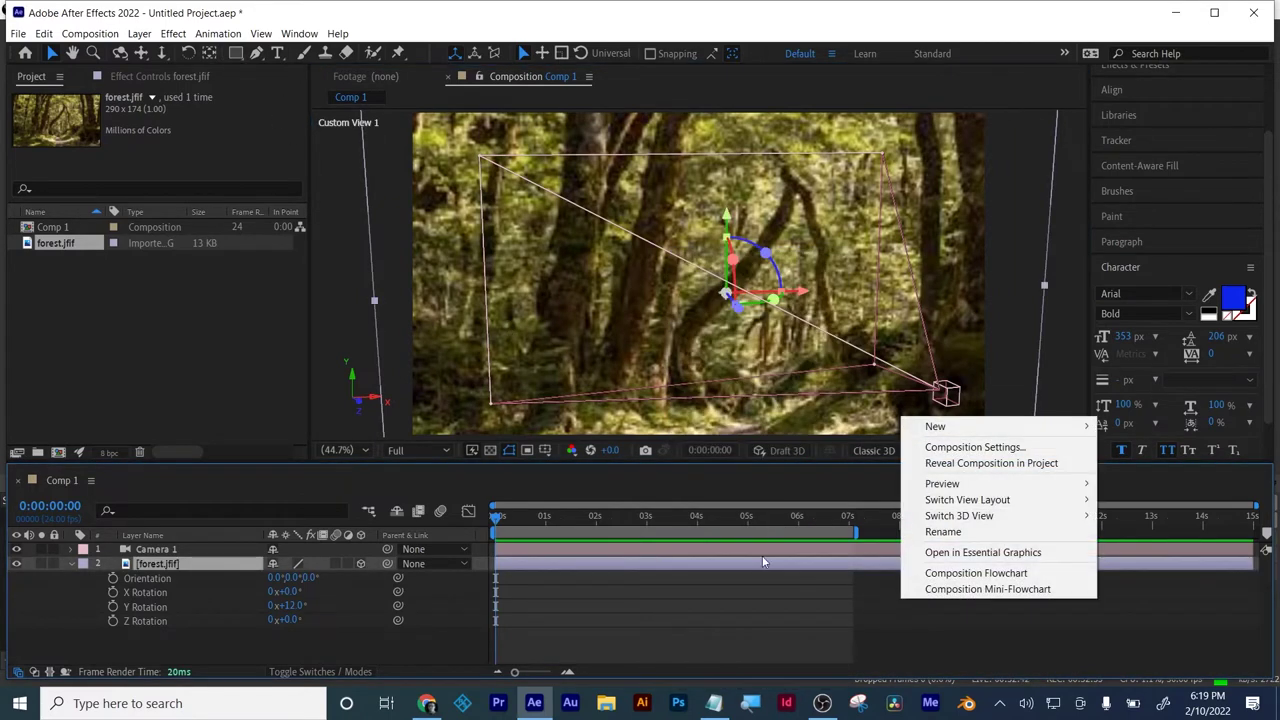
click(640, 455)
click(236, 53)
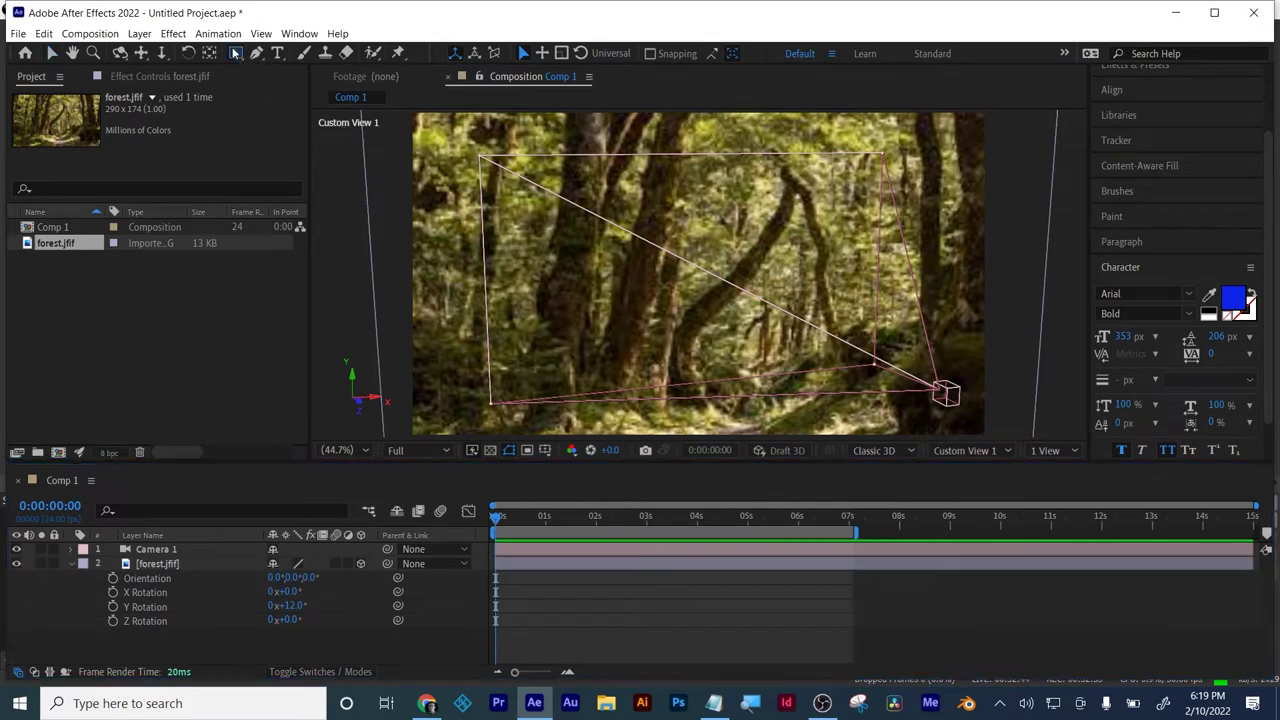
mouse_move(651, 289)
mouse_down()
mouse_move(668, 326)
mouse_move(756, 384)
mouse_up()
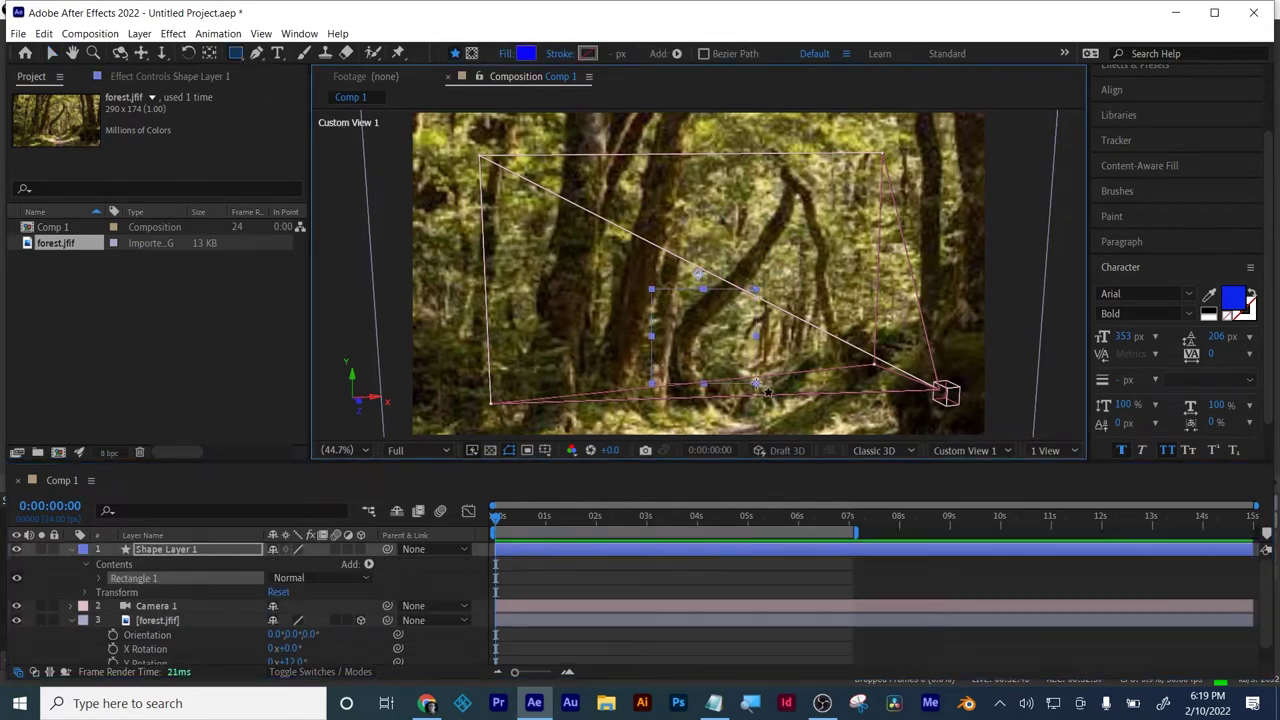
click(362, 550)
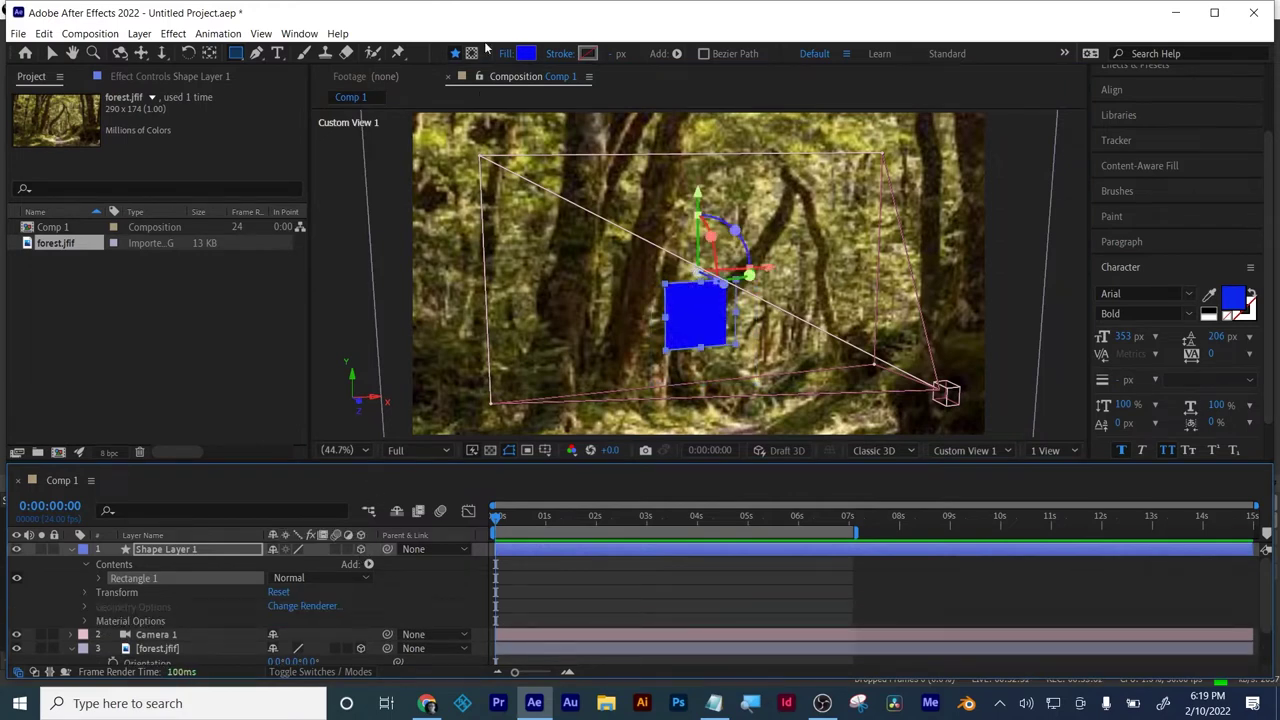
- Create a new light of type Spot, keeping its other settings
click(139, 33)
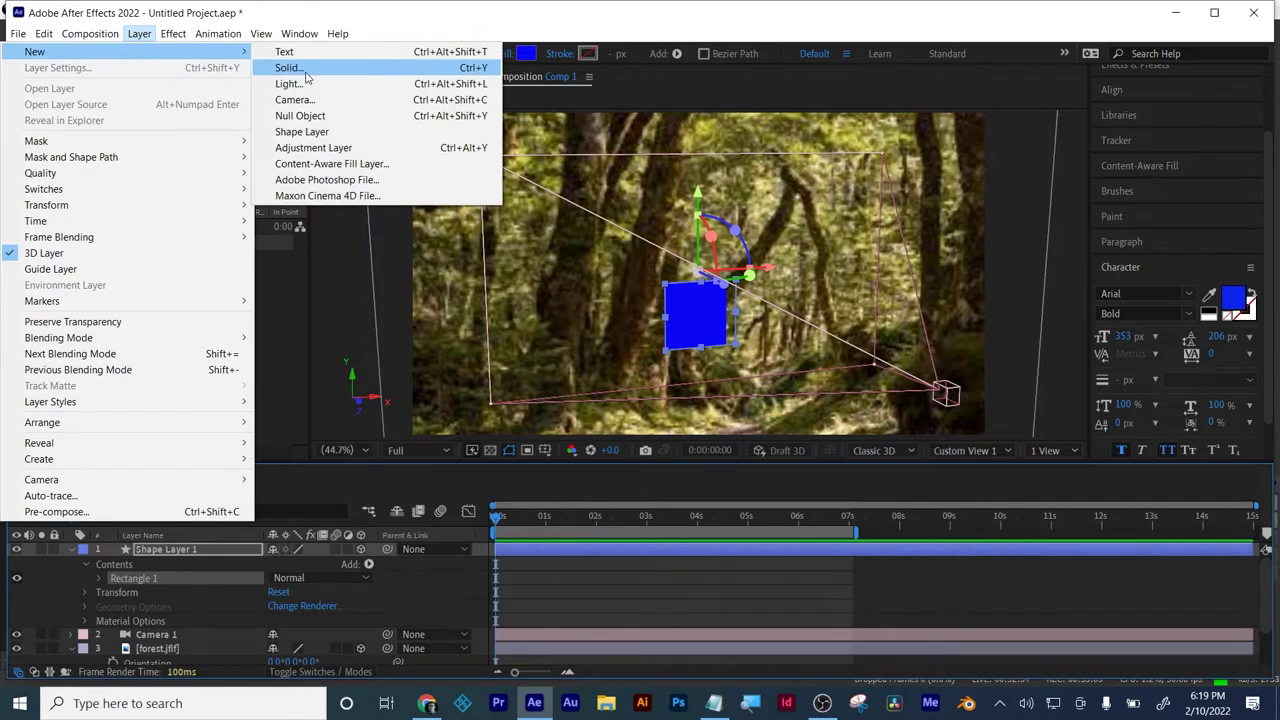
click(289, 83)
click(655, 196)
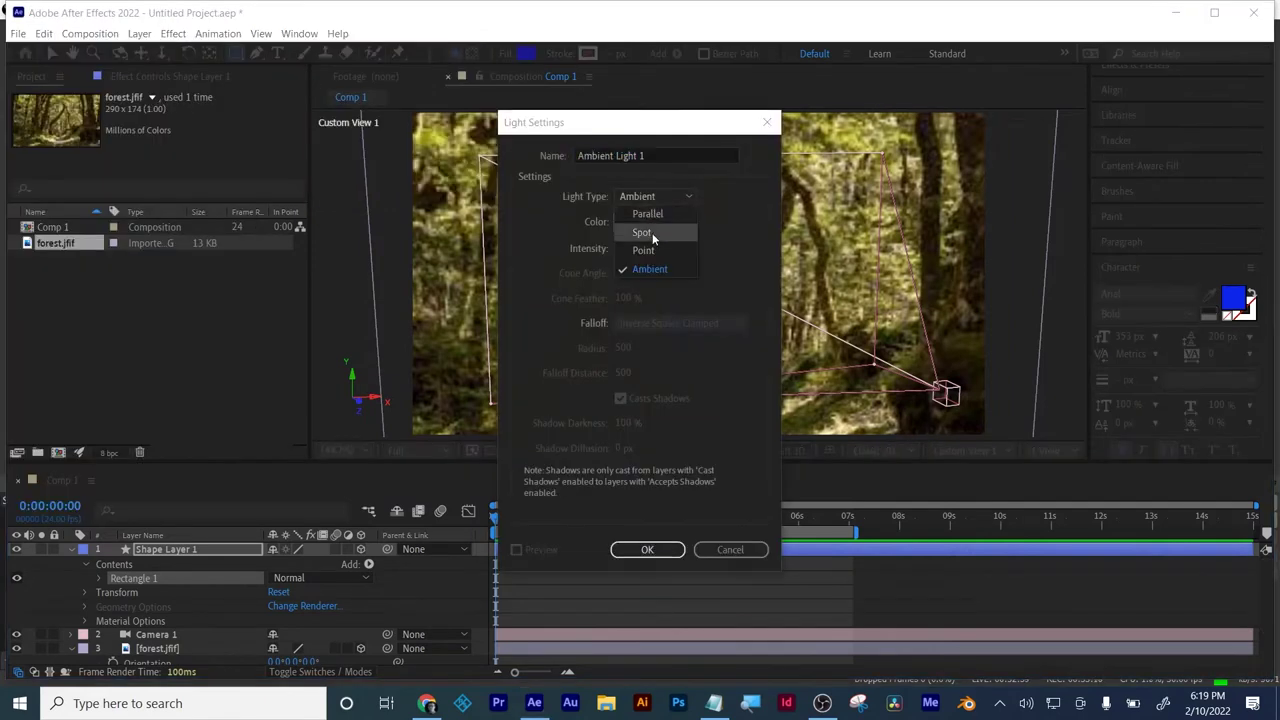
click(652, 233)
click(650, 548)
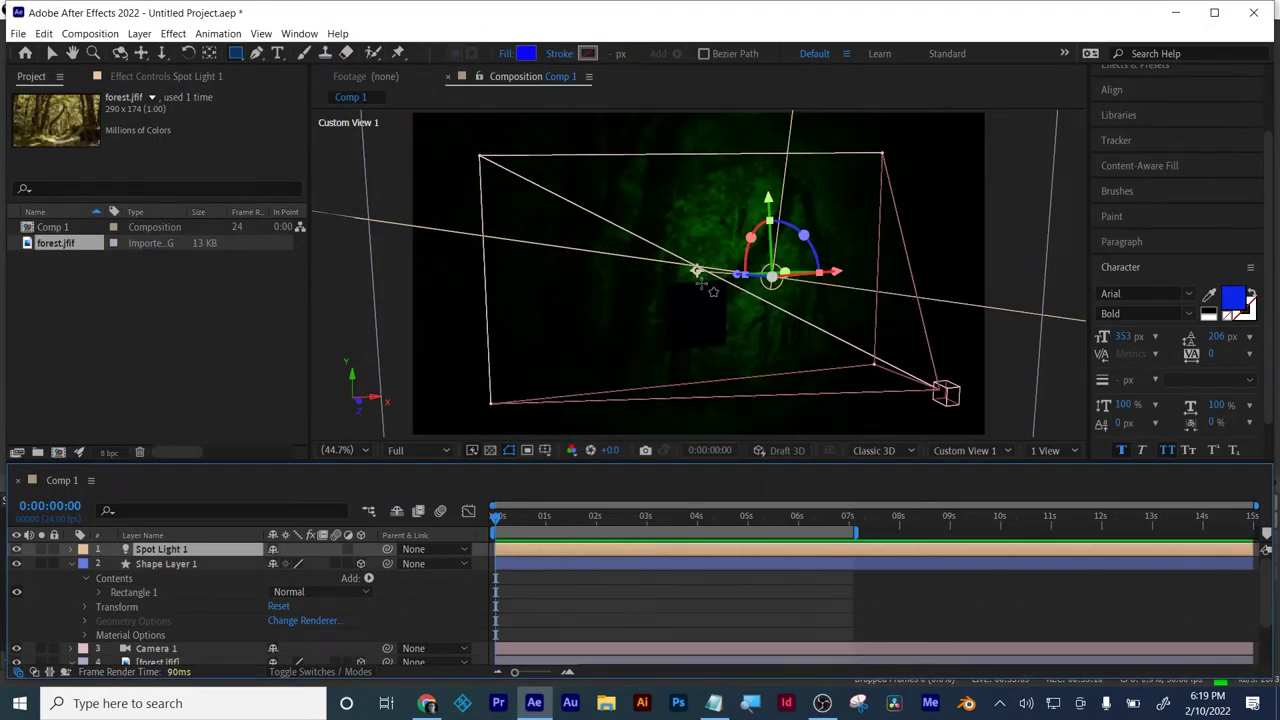
- Move the spot light down beside the blue rectangle and rotate it around its Z axis
key(v)
drag(745, 285, 722, 310)
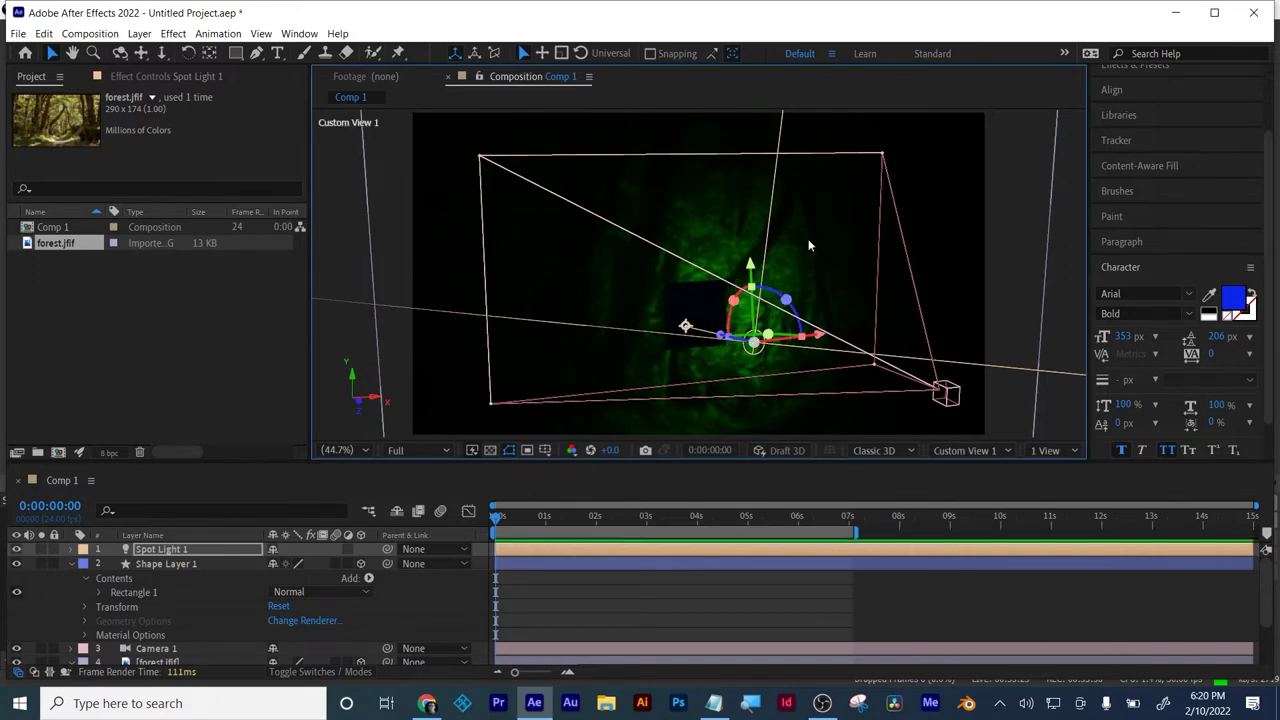
click(698, 590)
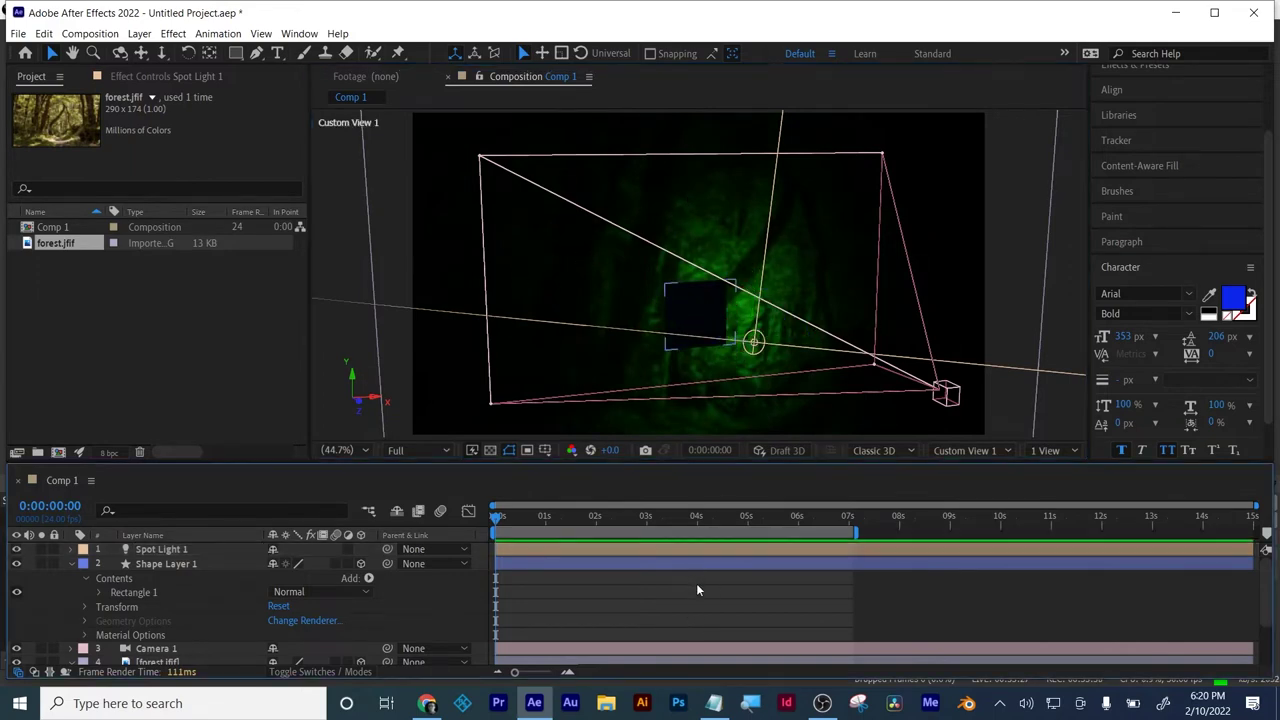
click(752, 342)
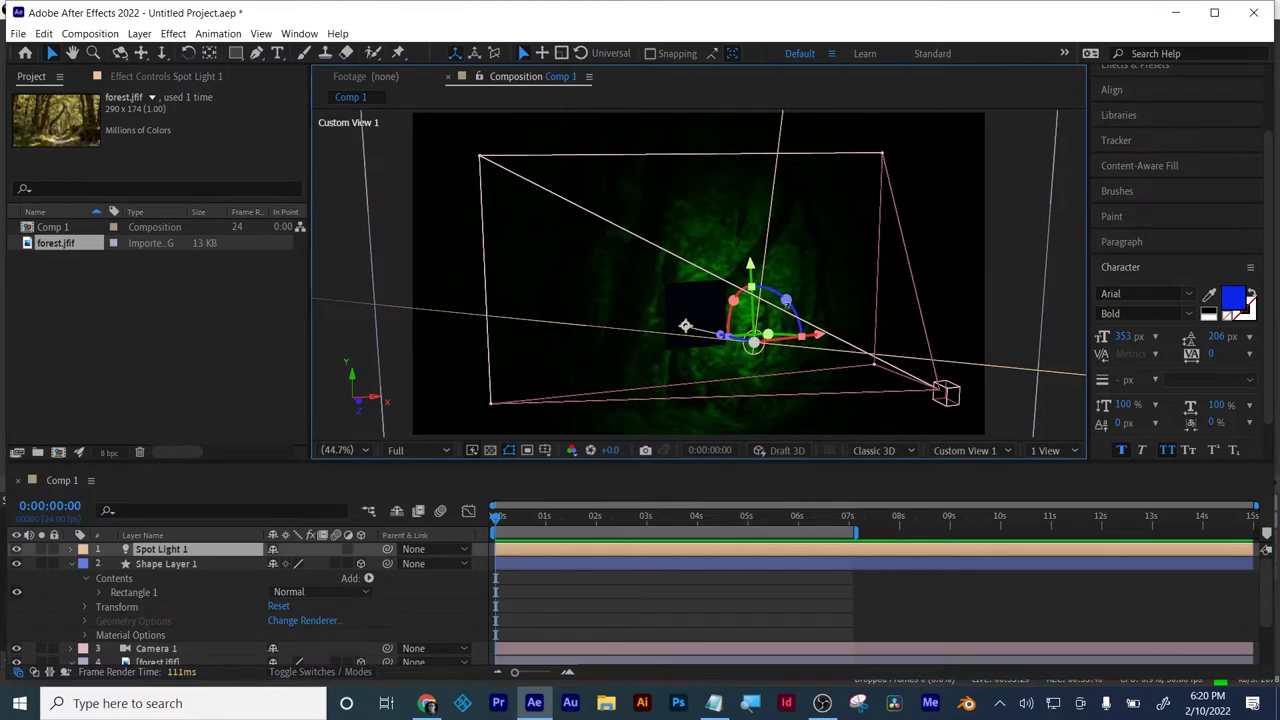
mouse_move(752, 342)
mouse_down()
mouse_move(798, 342)
mouse_move(752, 340)
mouse_up()
- Create a new Ambient light with a bright cyan color, keeping its 100% intensity
click(139, 33)
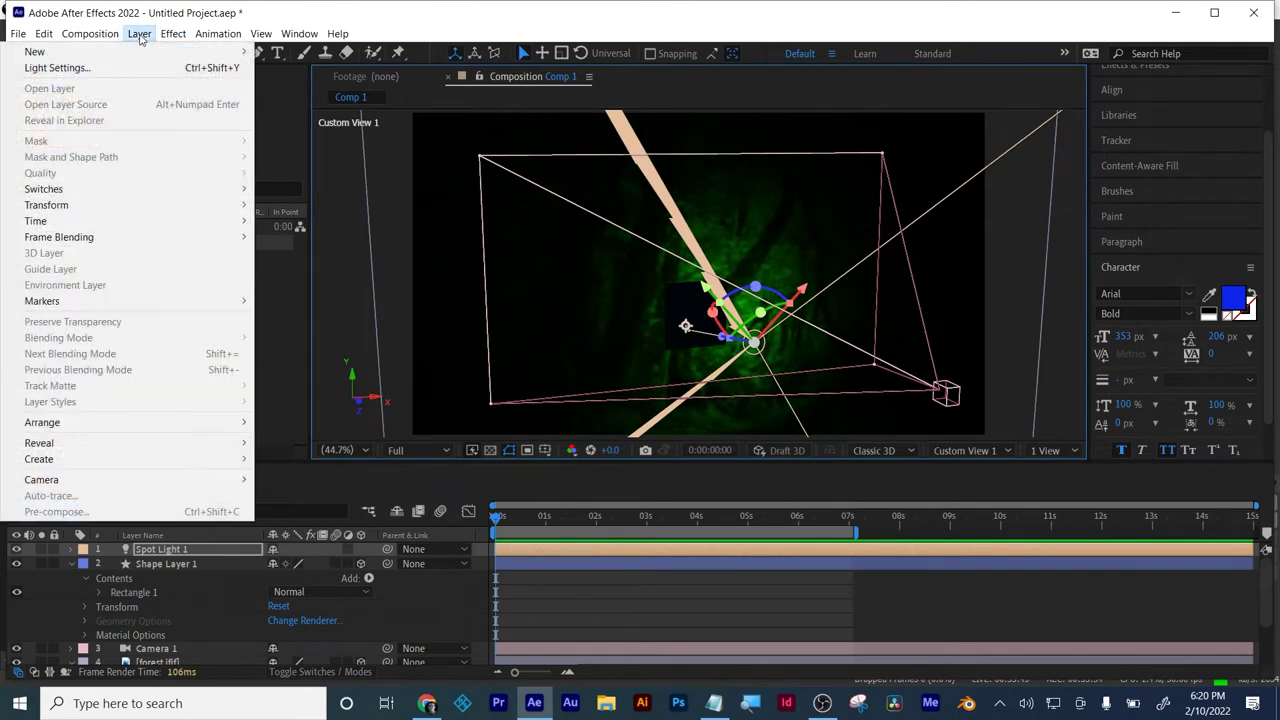
mouse_move(129, 58)
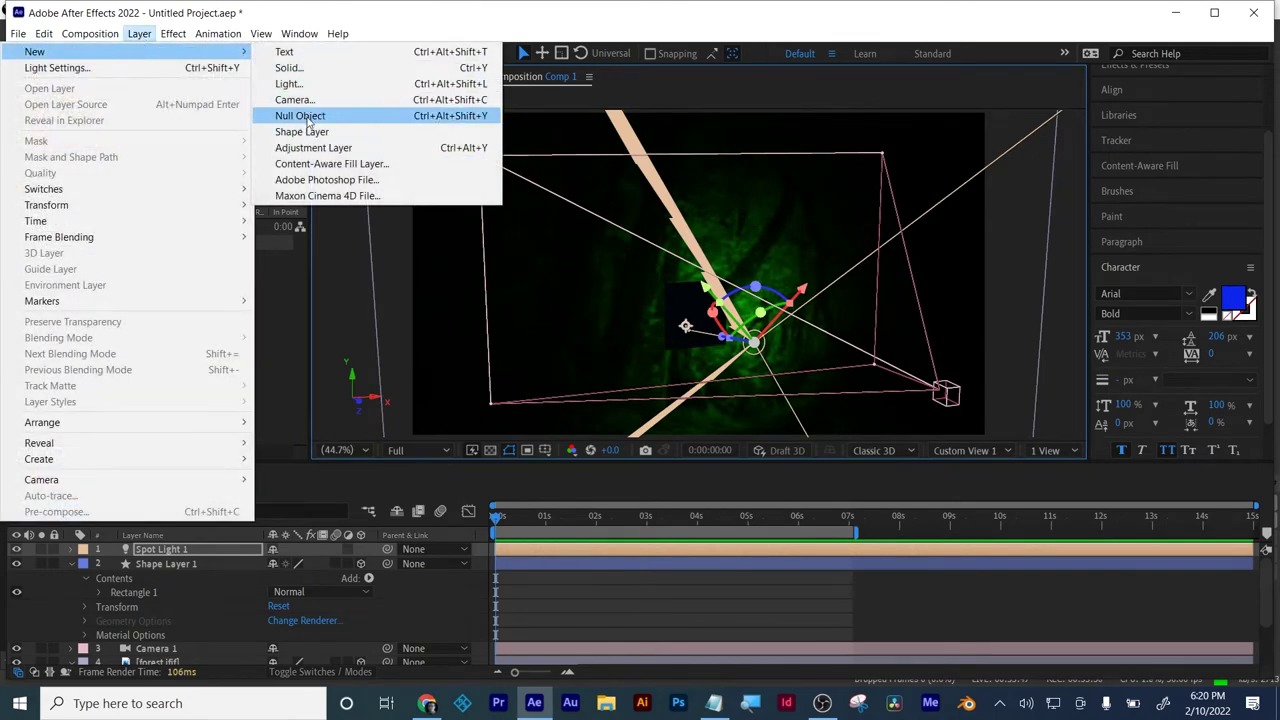
click(306, 86)
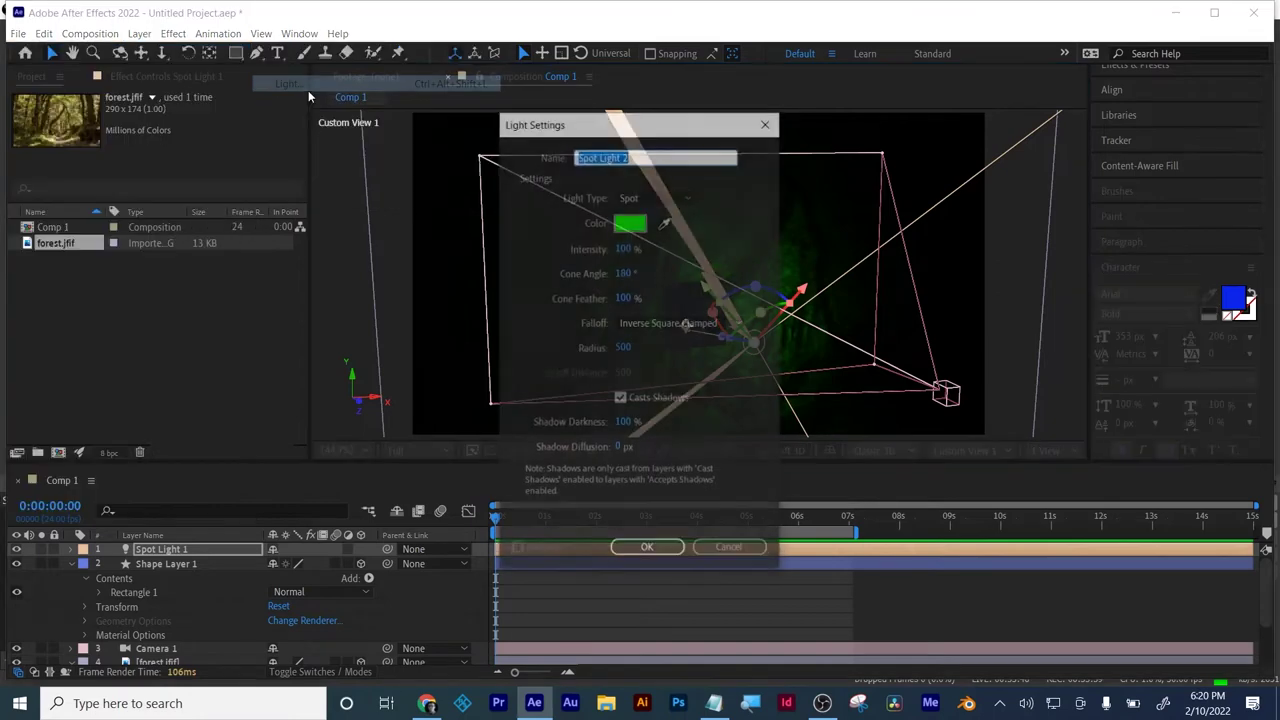
click(656, 196)
click(656, 267)
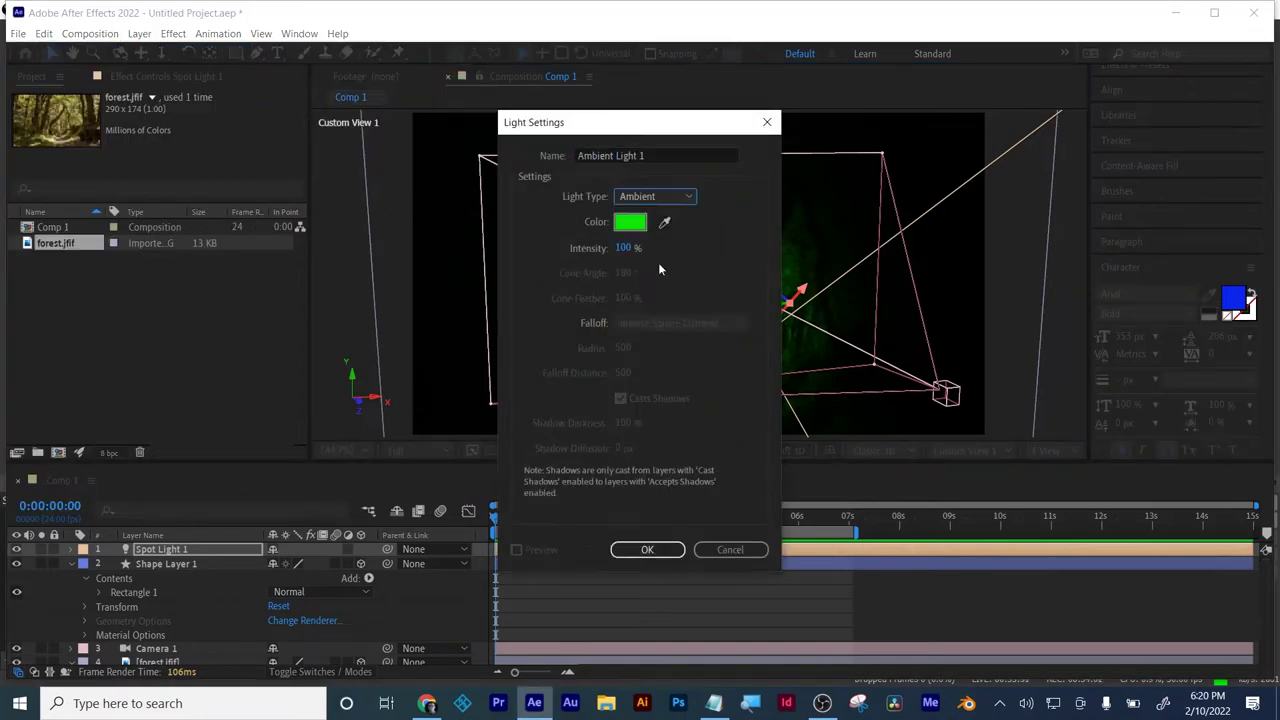
click(630, 223)
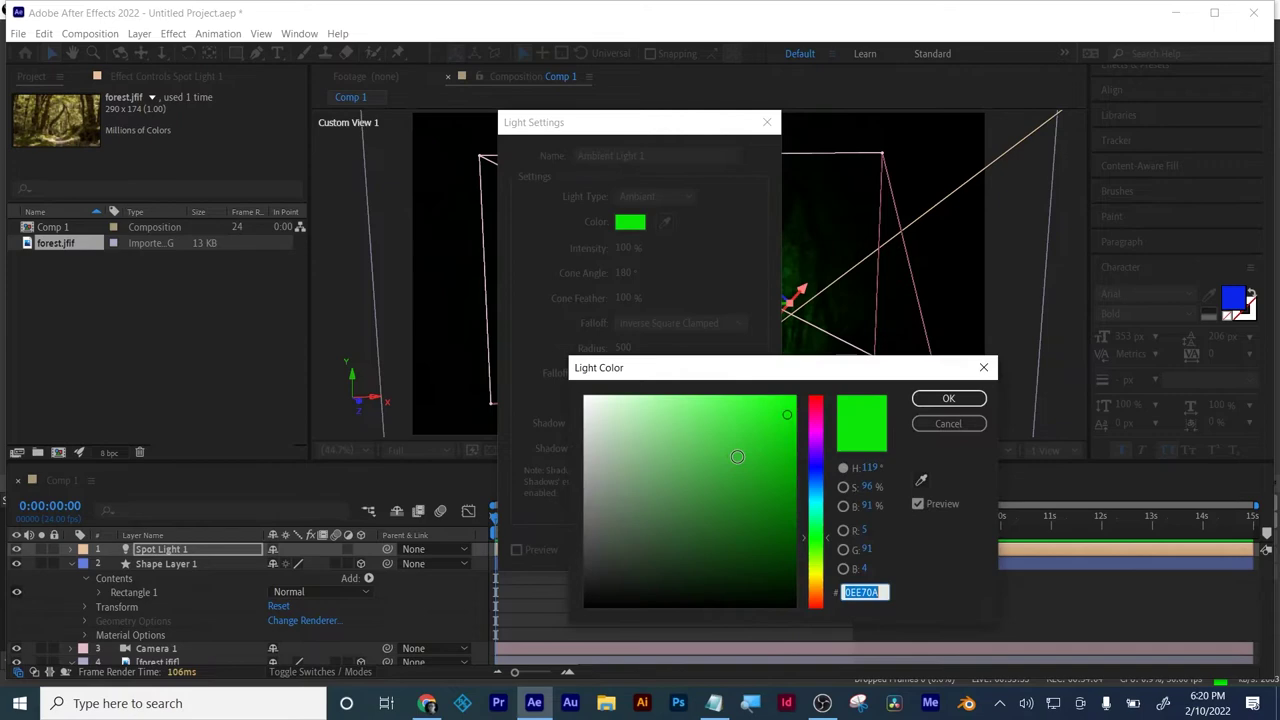
click(817, 500)
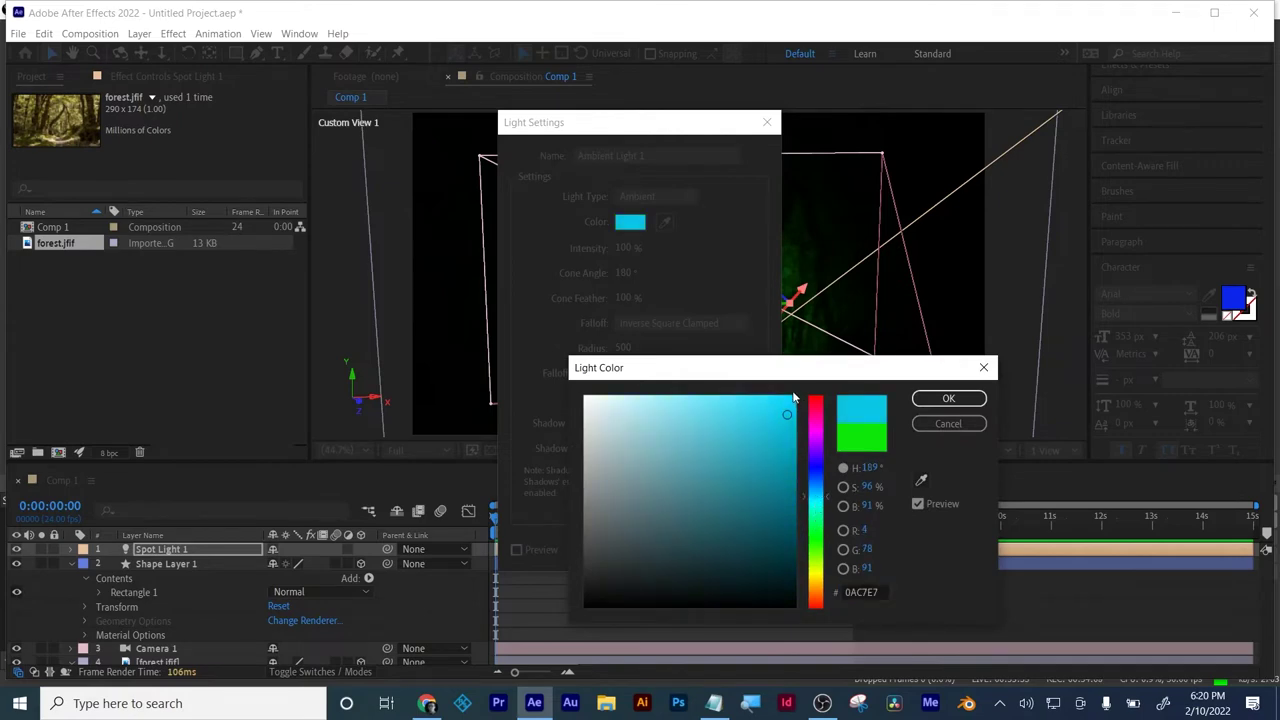
click(949, 399)
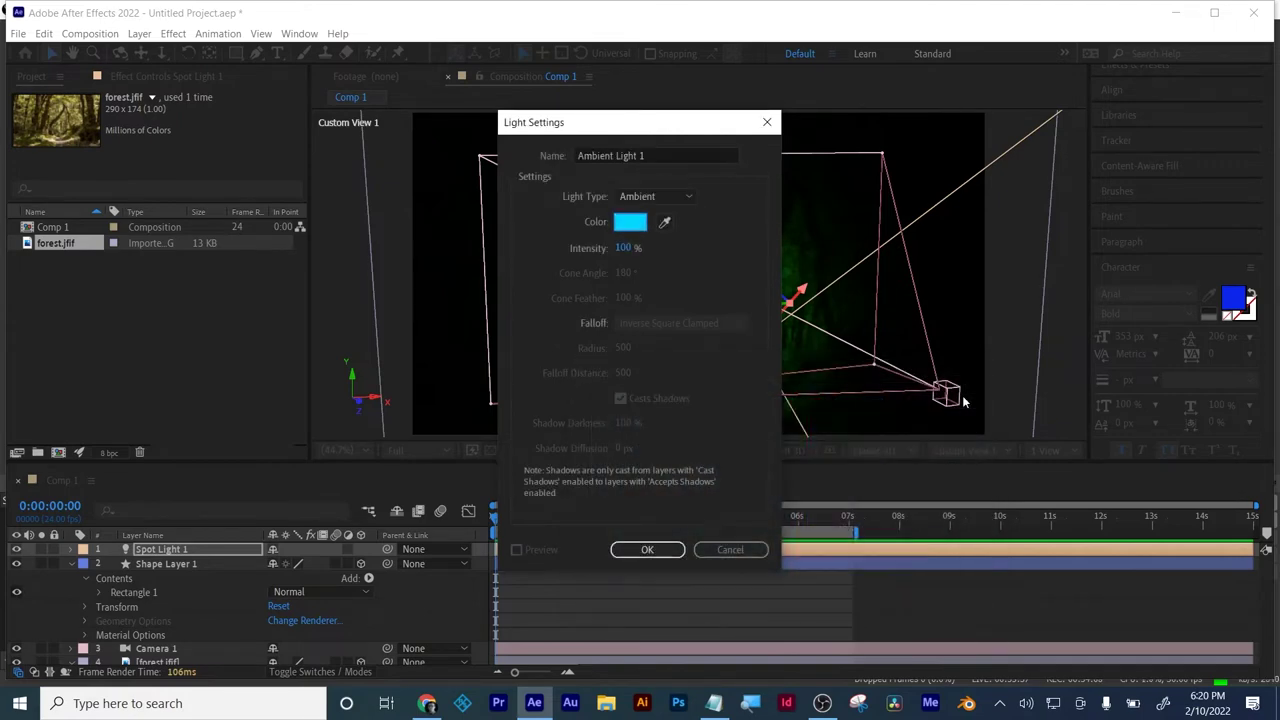
click(648, 550)
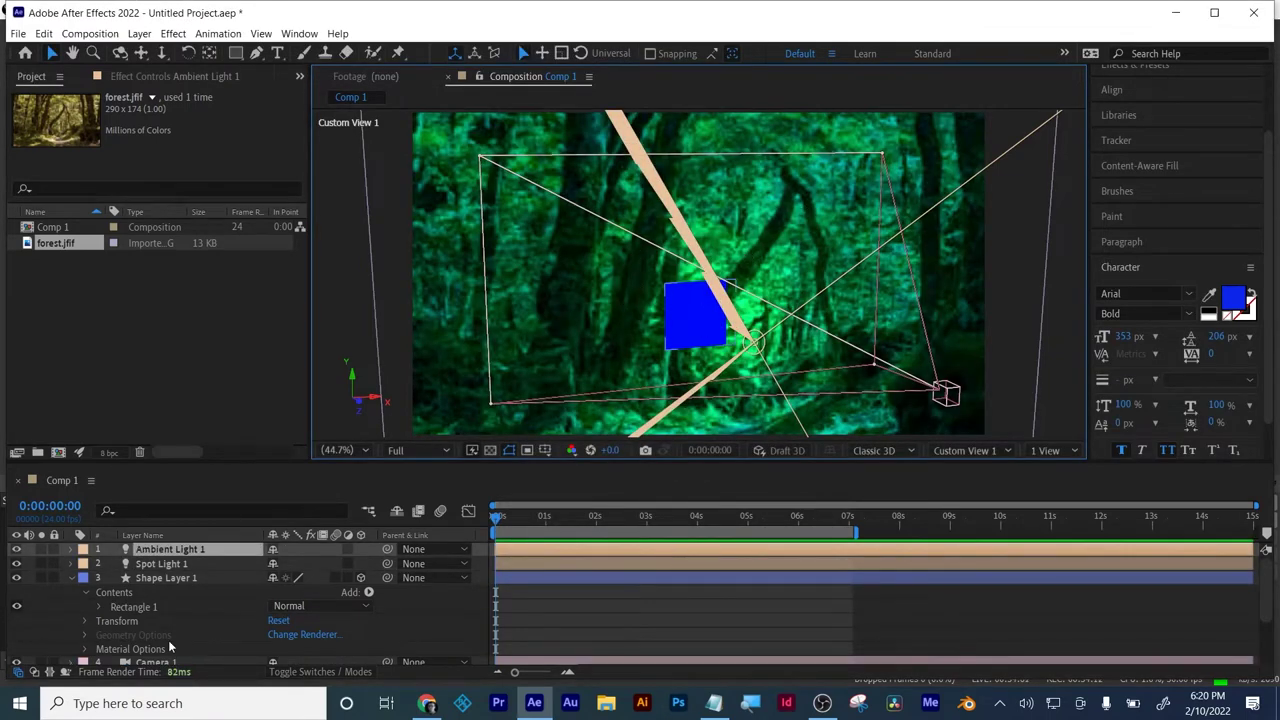
- Set the ambient light's Intensity to 35%
click(73, 550)
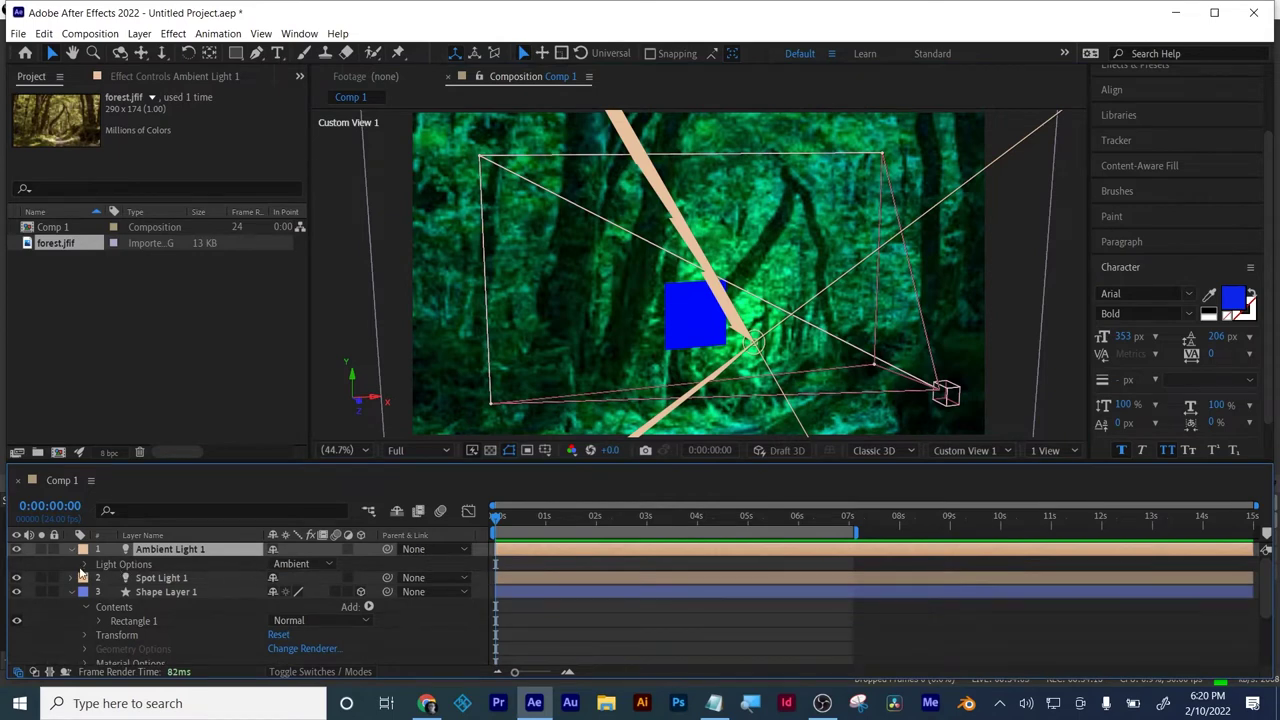
click(85, 565)
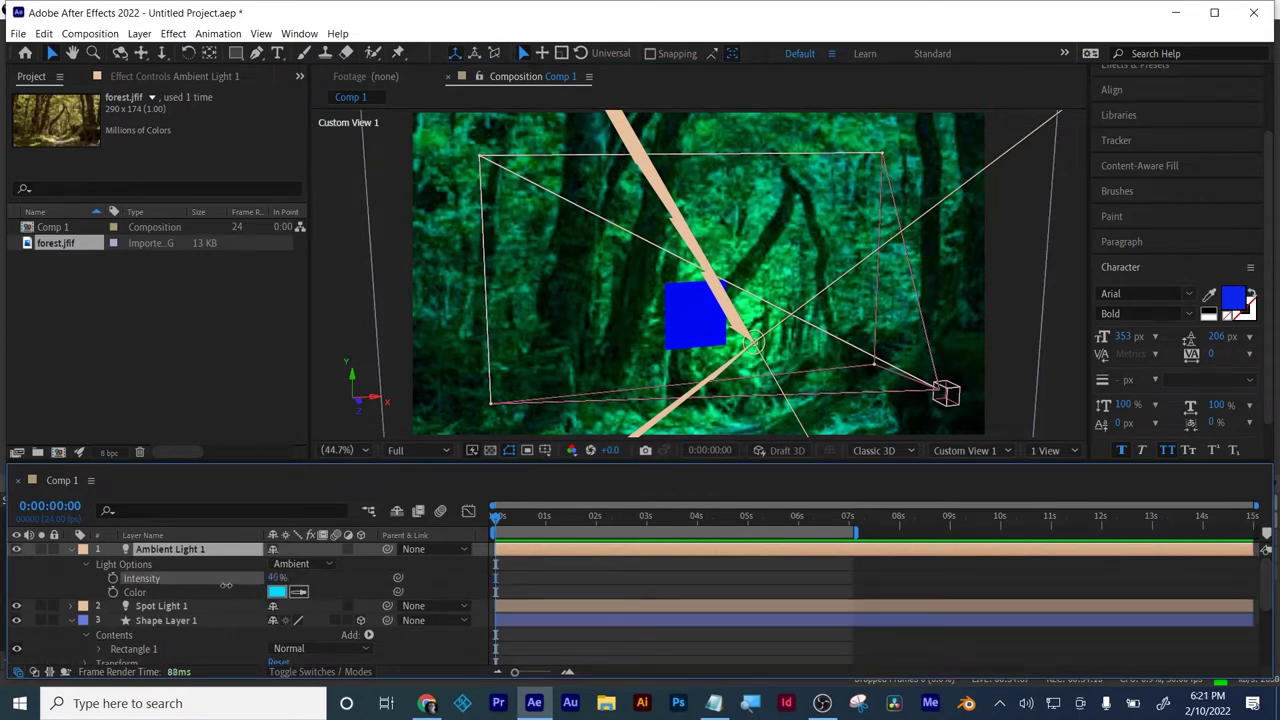
mouse_move(226, 585)
mouse_down()
mouse_move(202, 590)
mouse_move(372, 570)
mouse_move(229, 589)
mouse_up()
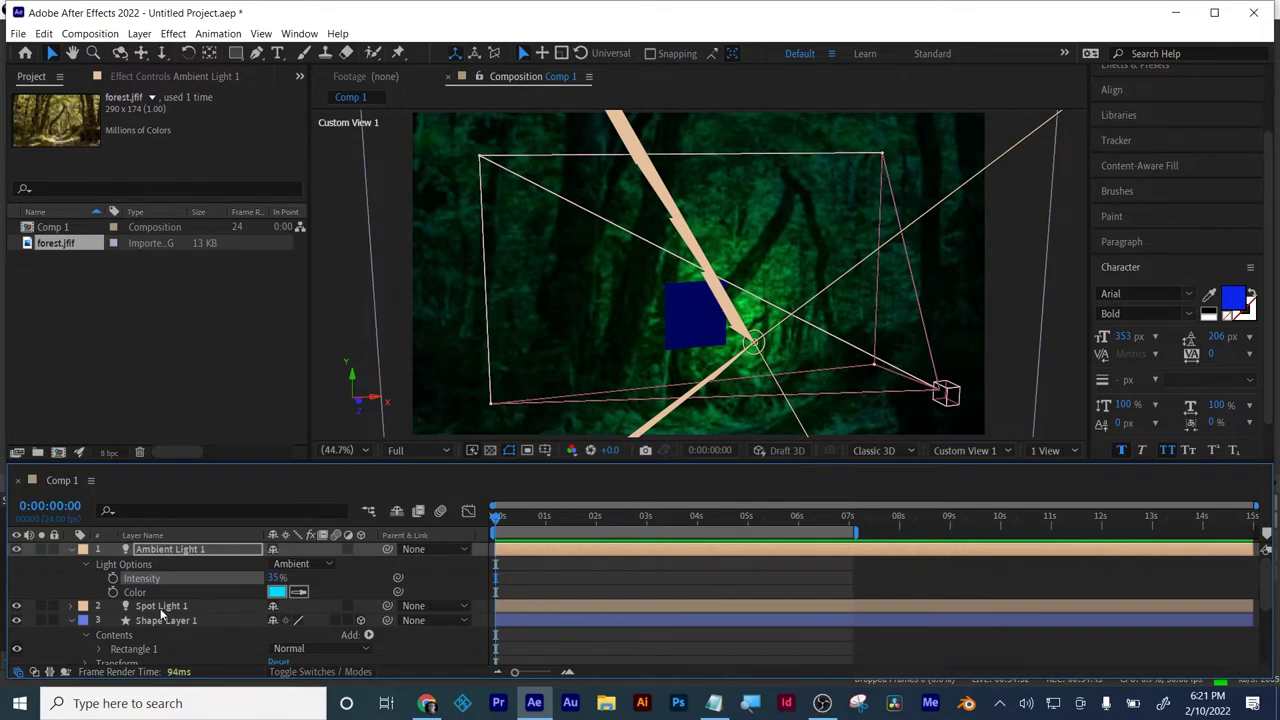
- Delete all layers from Comp 1
click(545, 609)
key(ctrl+a)
key(Delete)
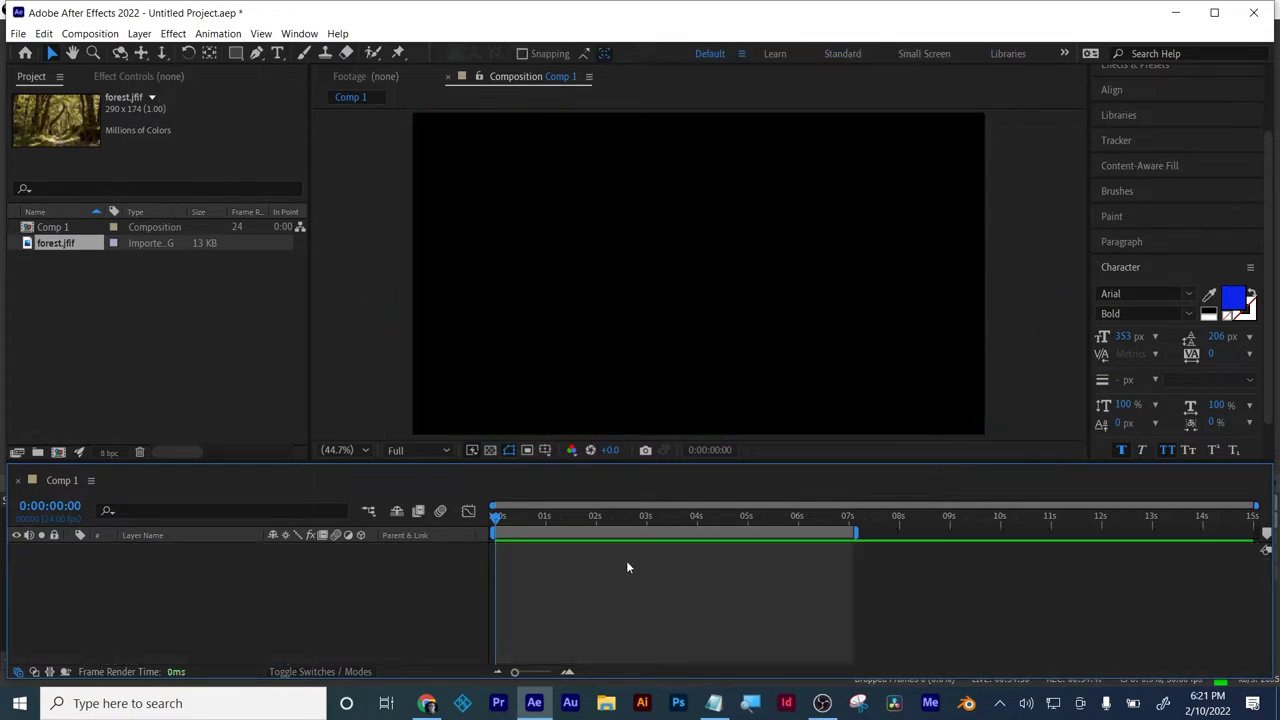
- Draw an open five-point M-shaped path with the Pen tool in the middle of the empty composition
click(277, 53)
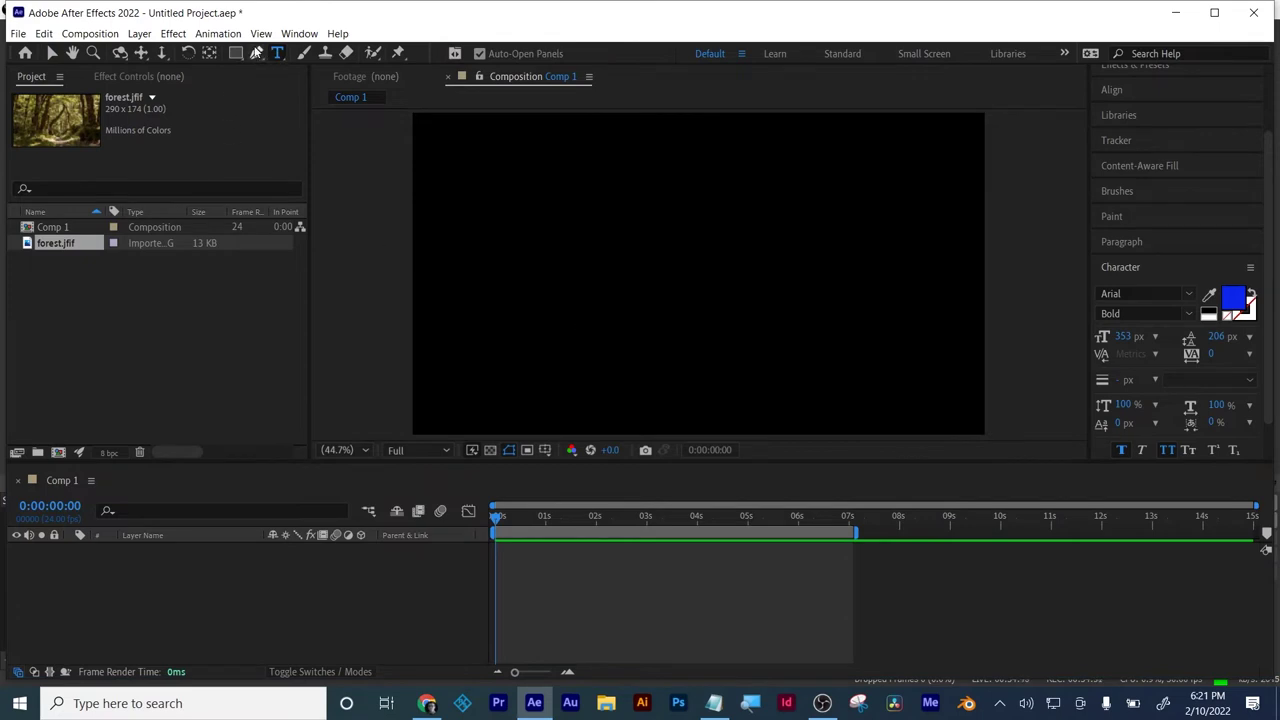
click(256, 53)
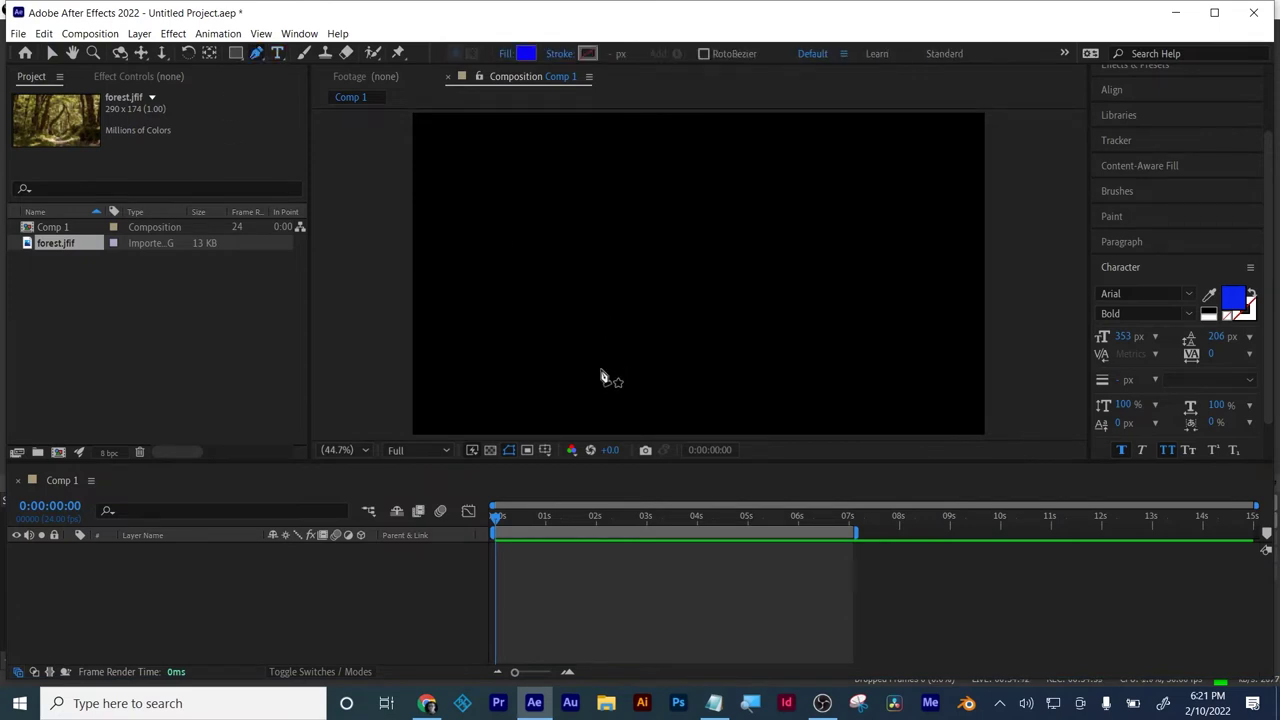
click(601, 369)
click(640, 176)
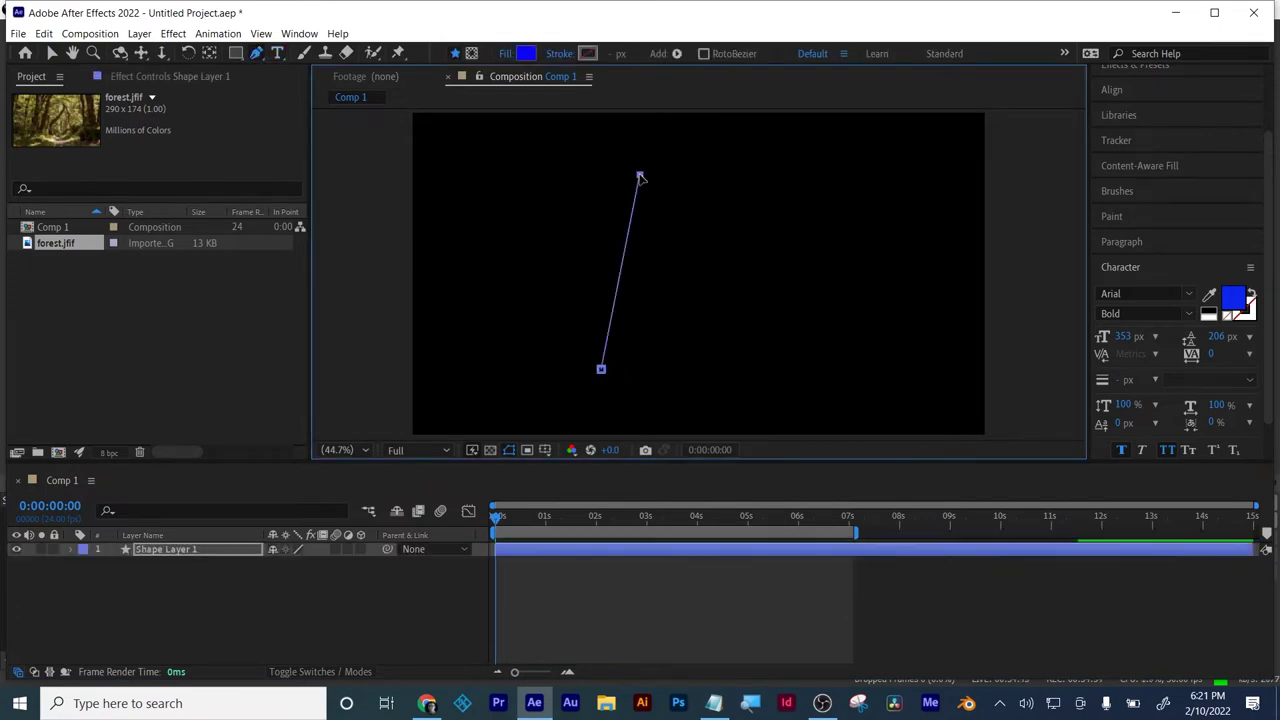
click(720, 297)
click(790, 175)
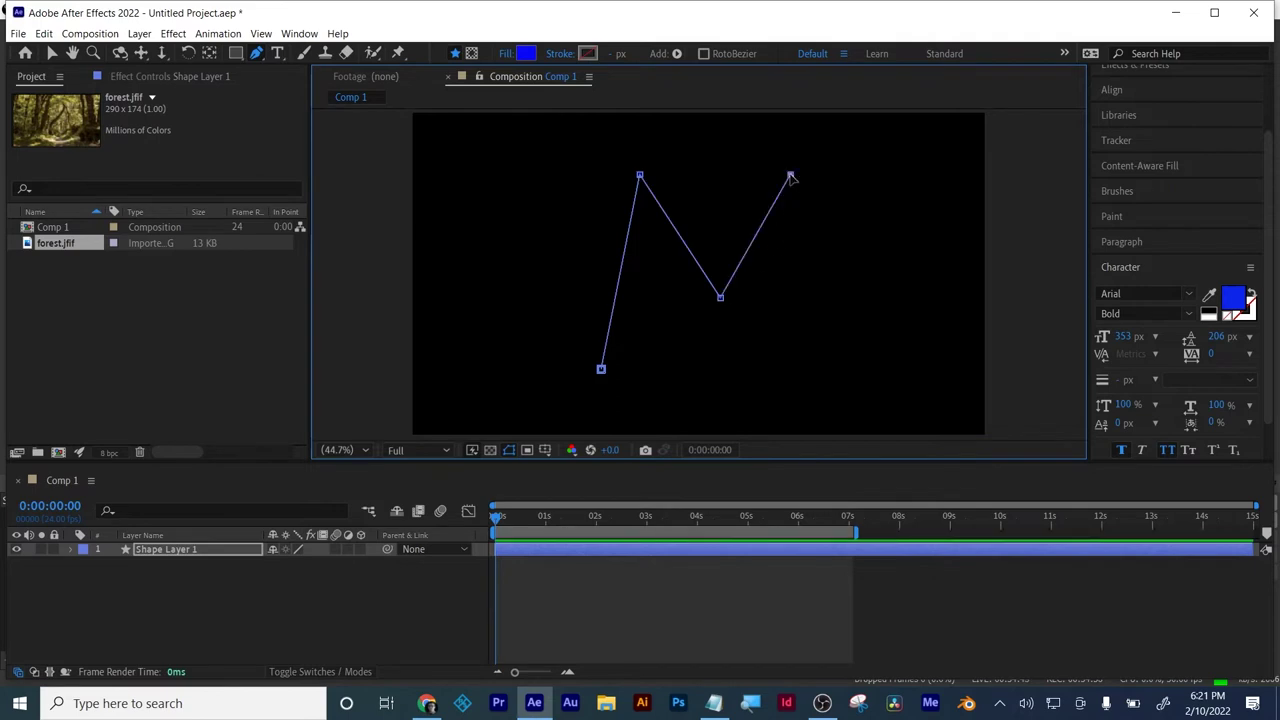
click(841, 377)
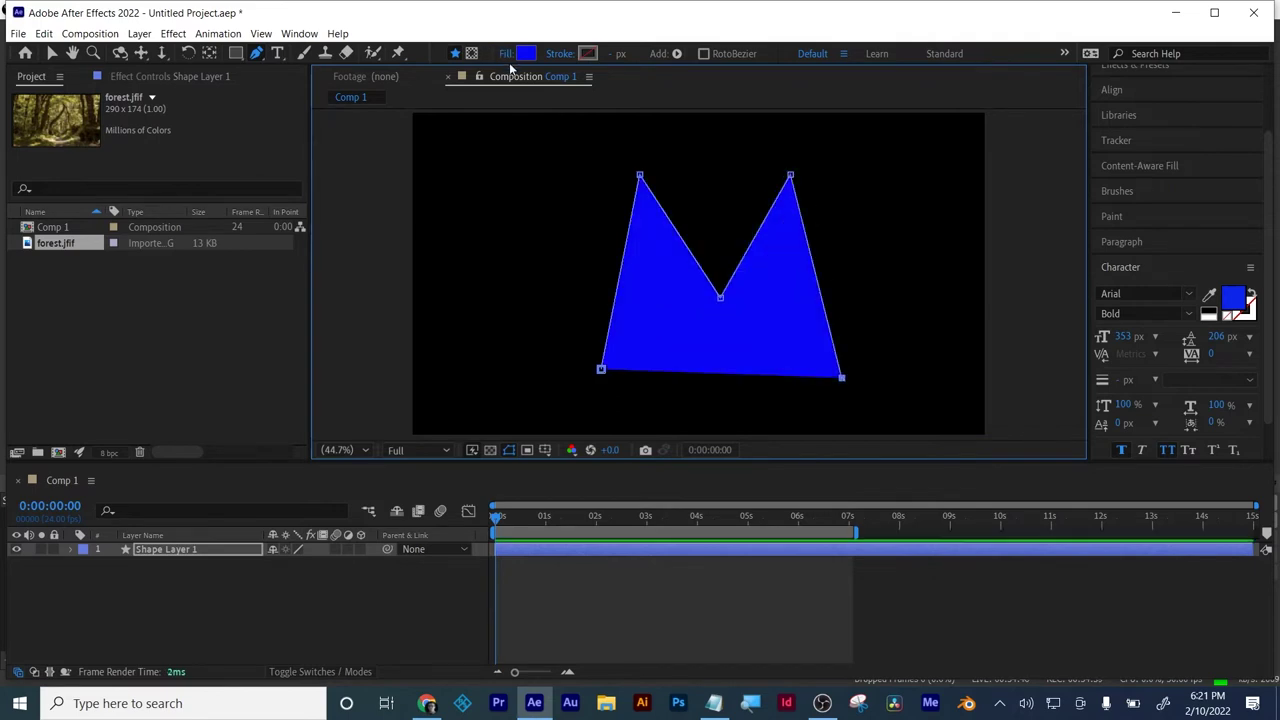
- Set the M shape's fill to None
click(506, 56)
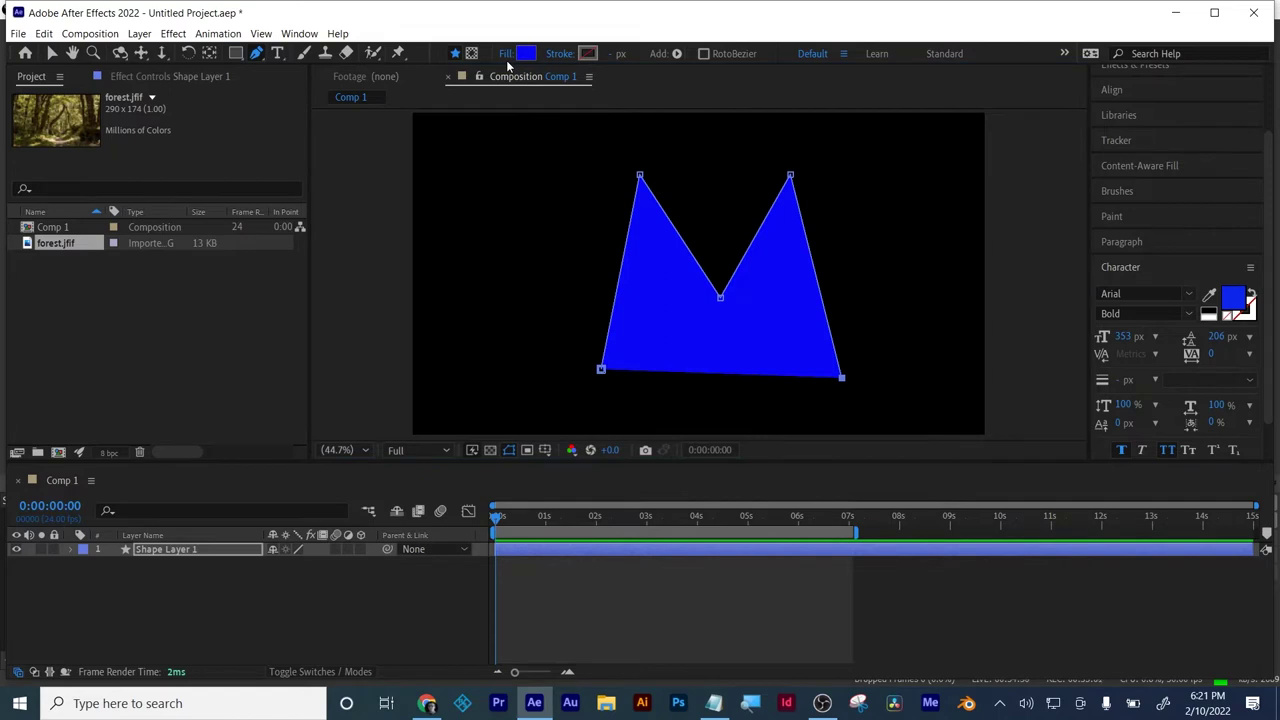
click(506, 56)
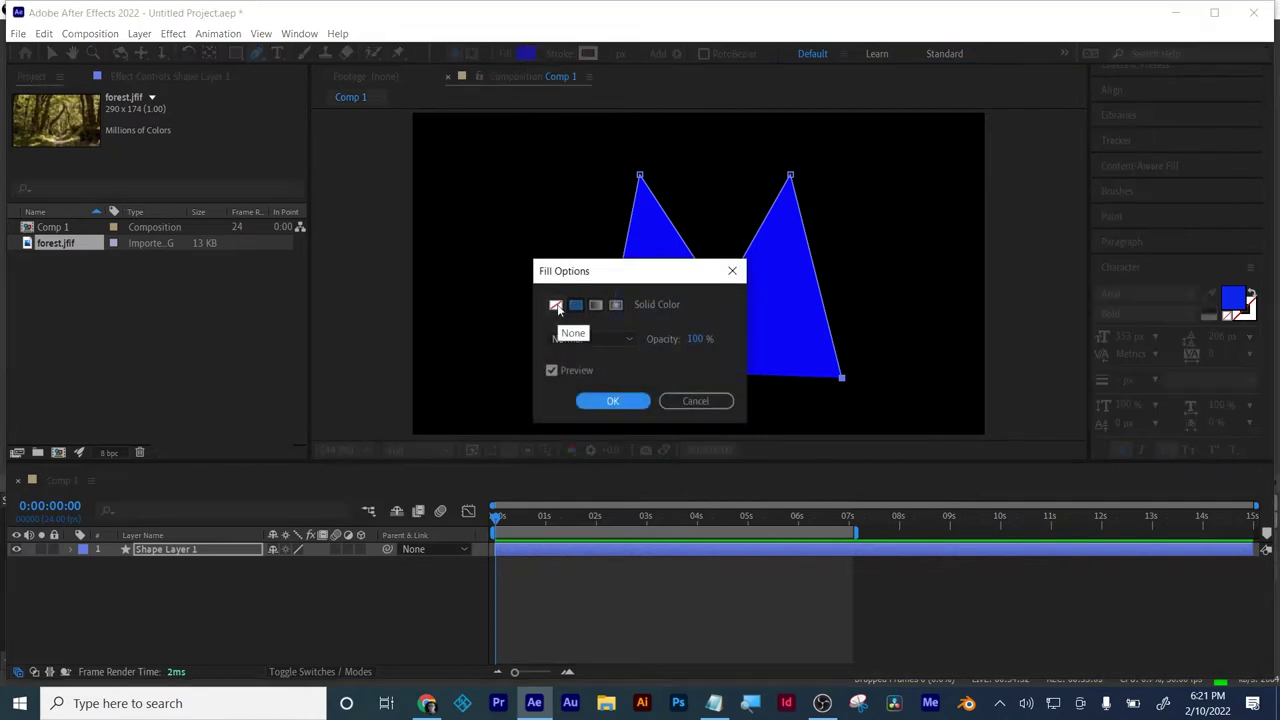
click(556, 306)
click(612, 400)
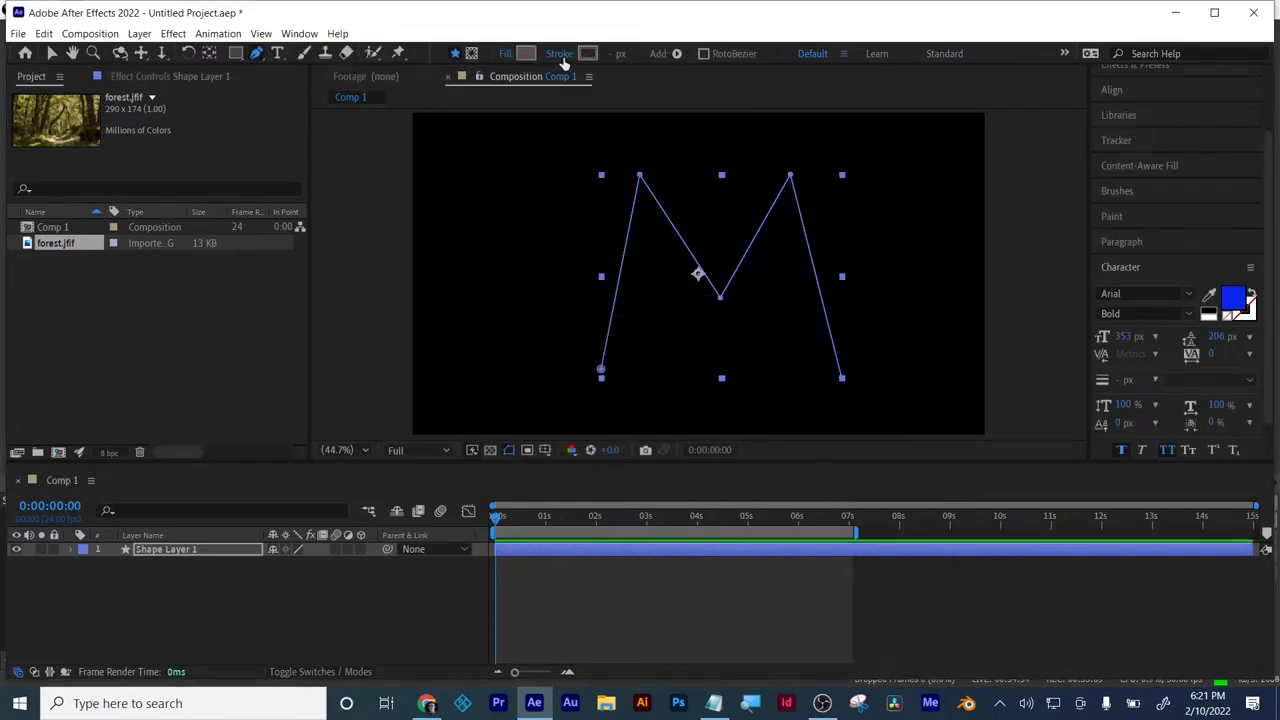
- Give the M shape a solid red stroke and set the stroke width to 146 px
click(561, 56)
click(575, 304)
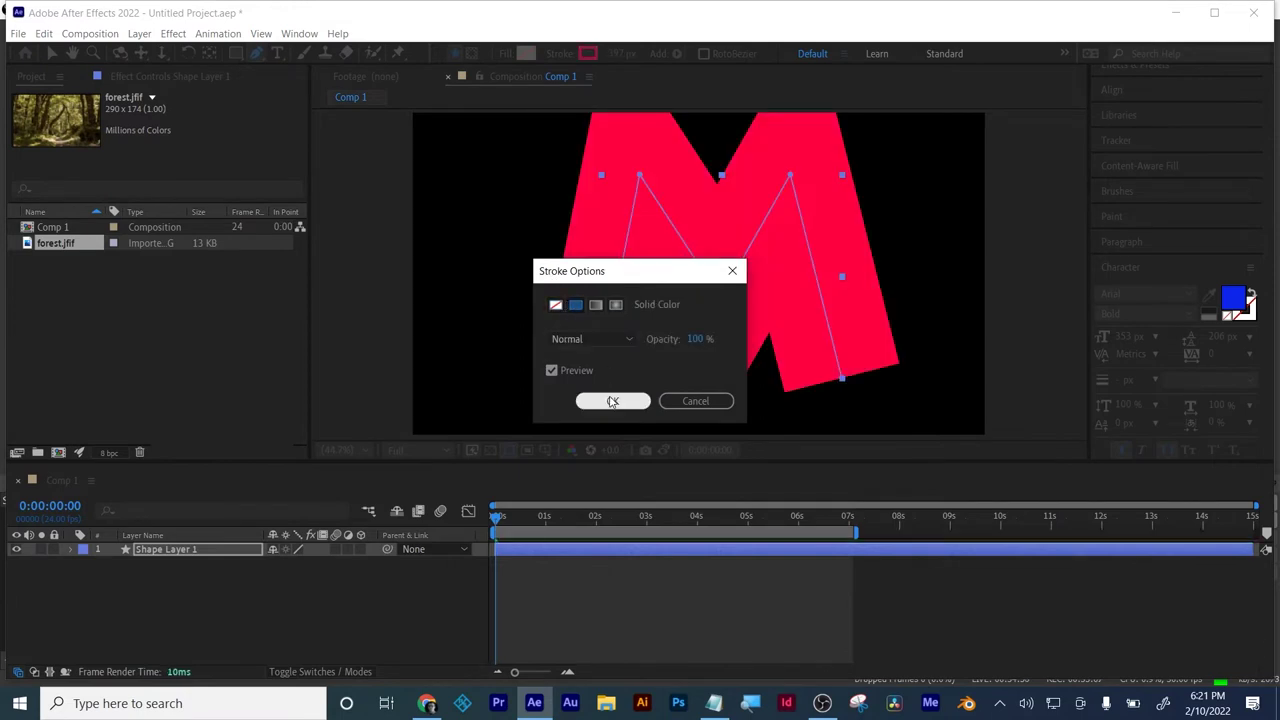
click(612, 400)
drag(622, 54, 409, 135)
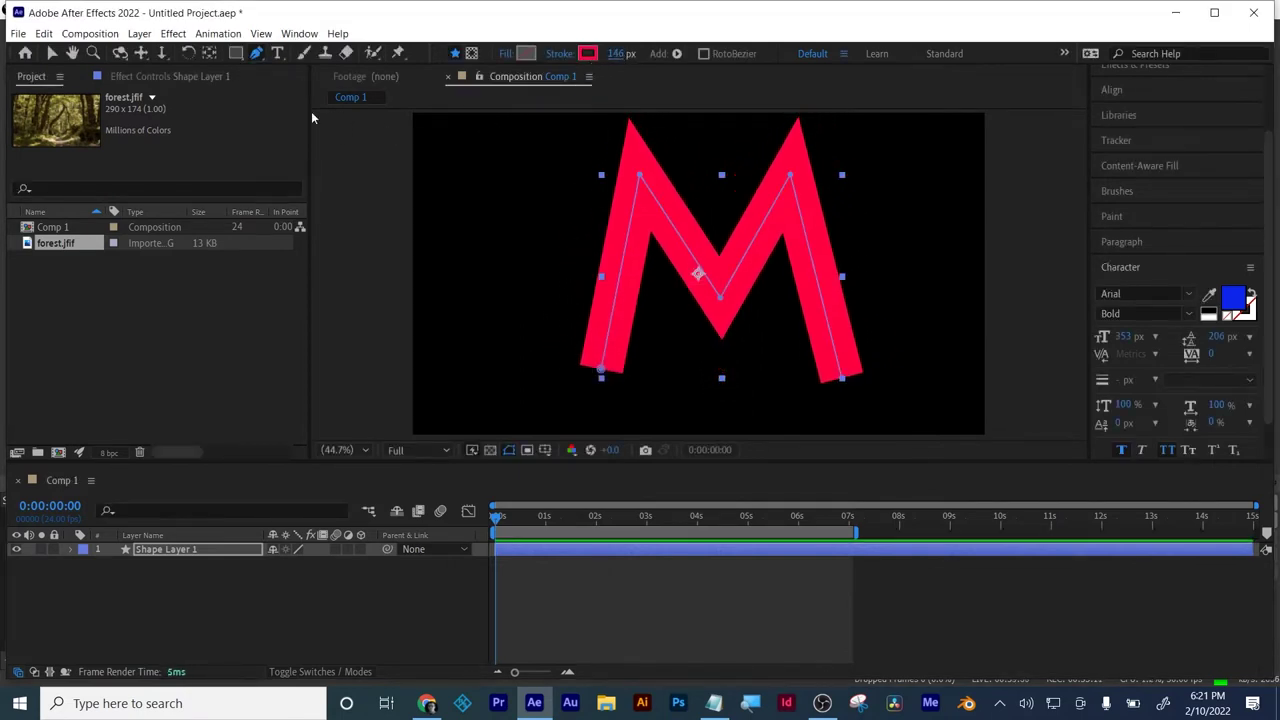
- Move the M shape slightly down and to the left in the composition
click(47, 55)
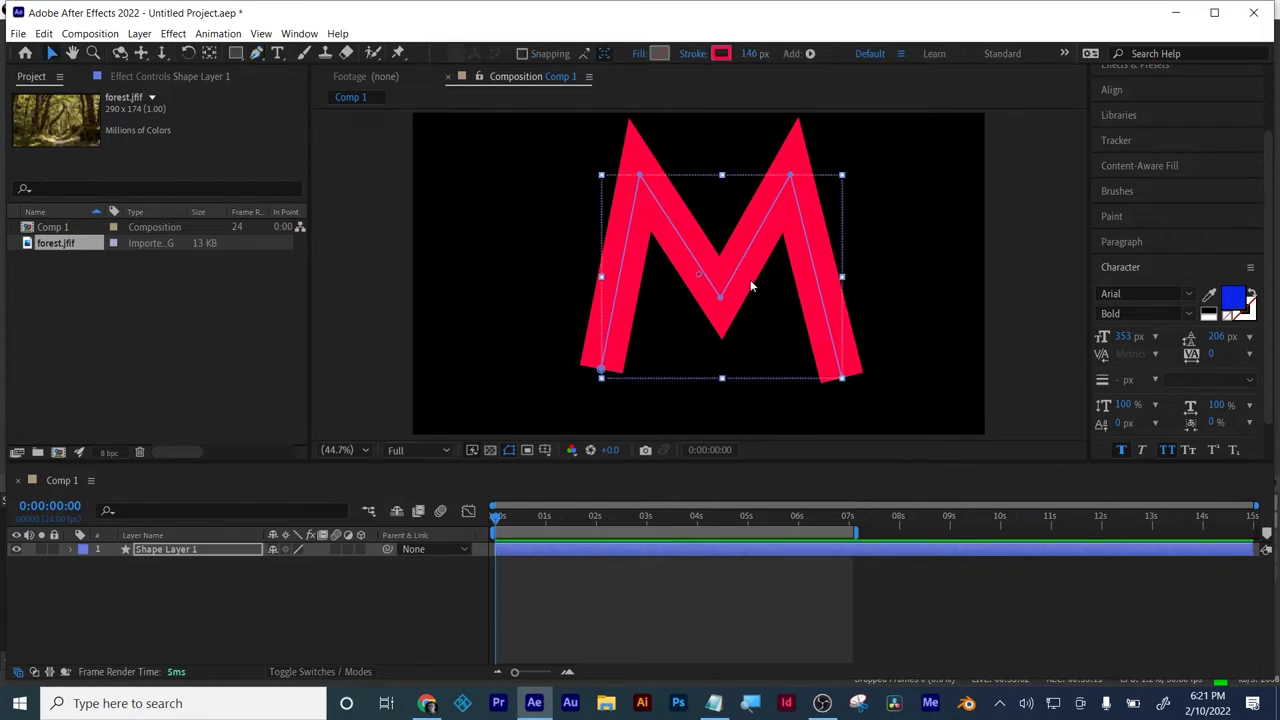
drag(732, 285, 727, 311)
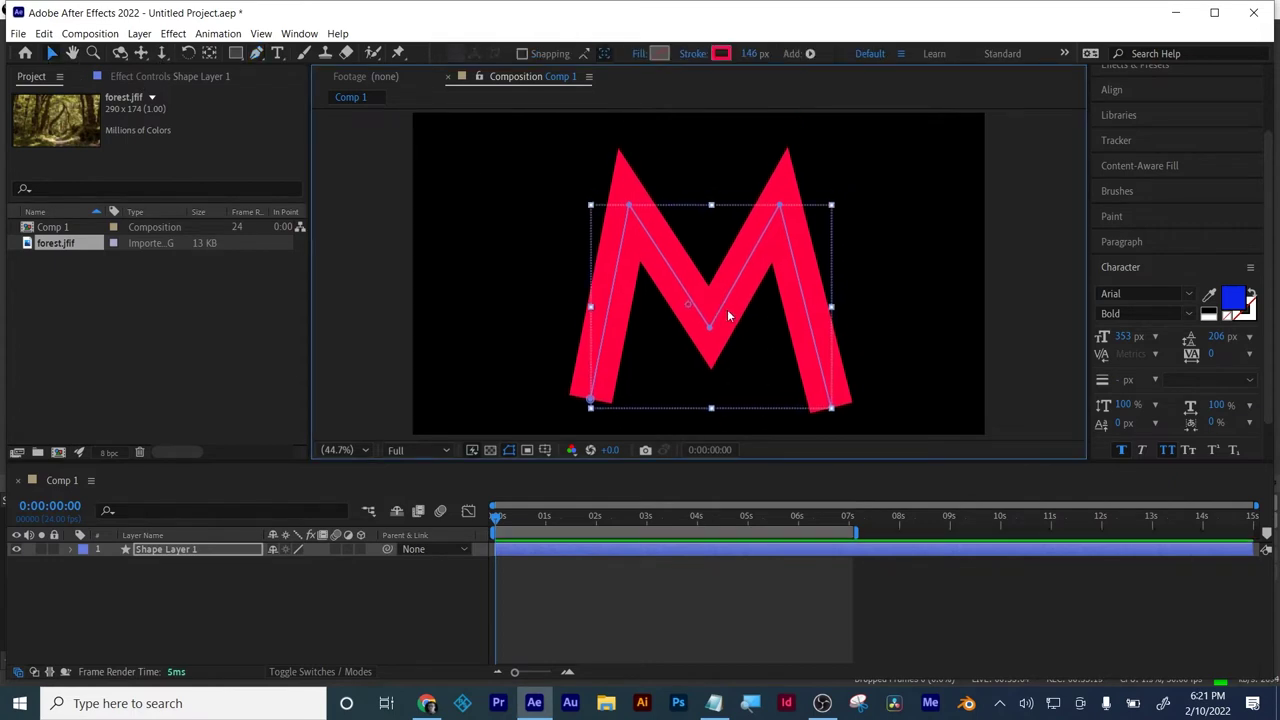
click(810, 53)
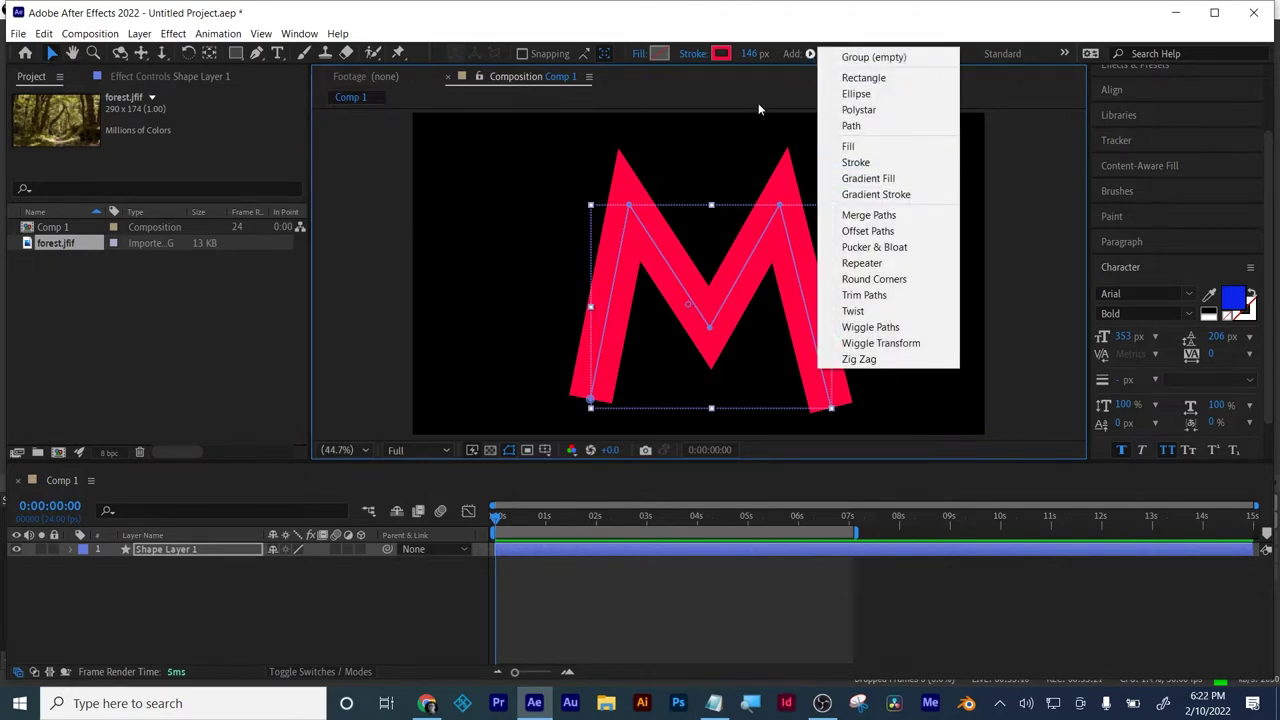
key(Escape)
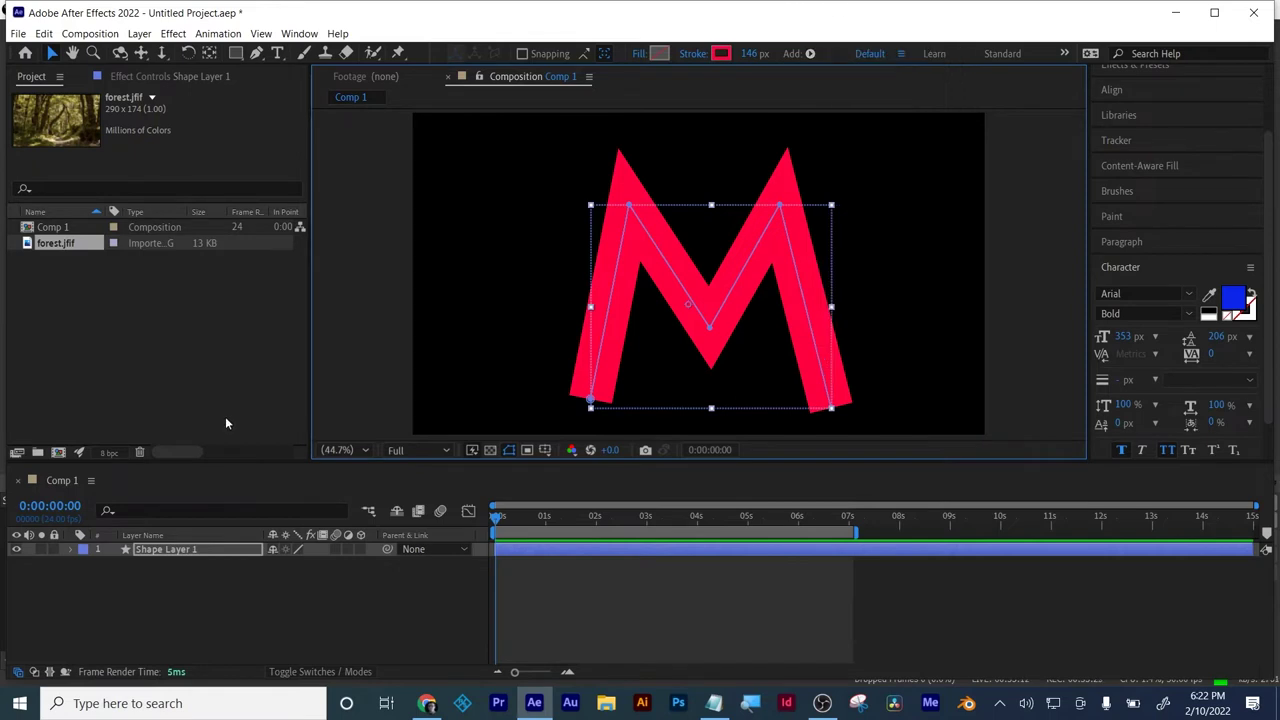
- Change the Line Cap of the M shape's stroke to Round Cap
click(70, 549)
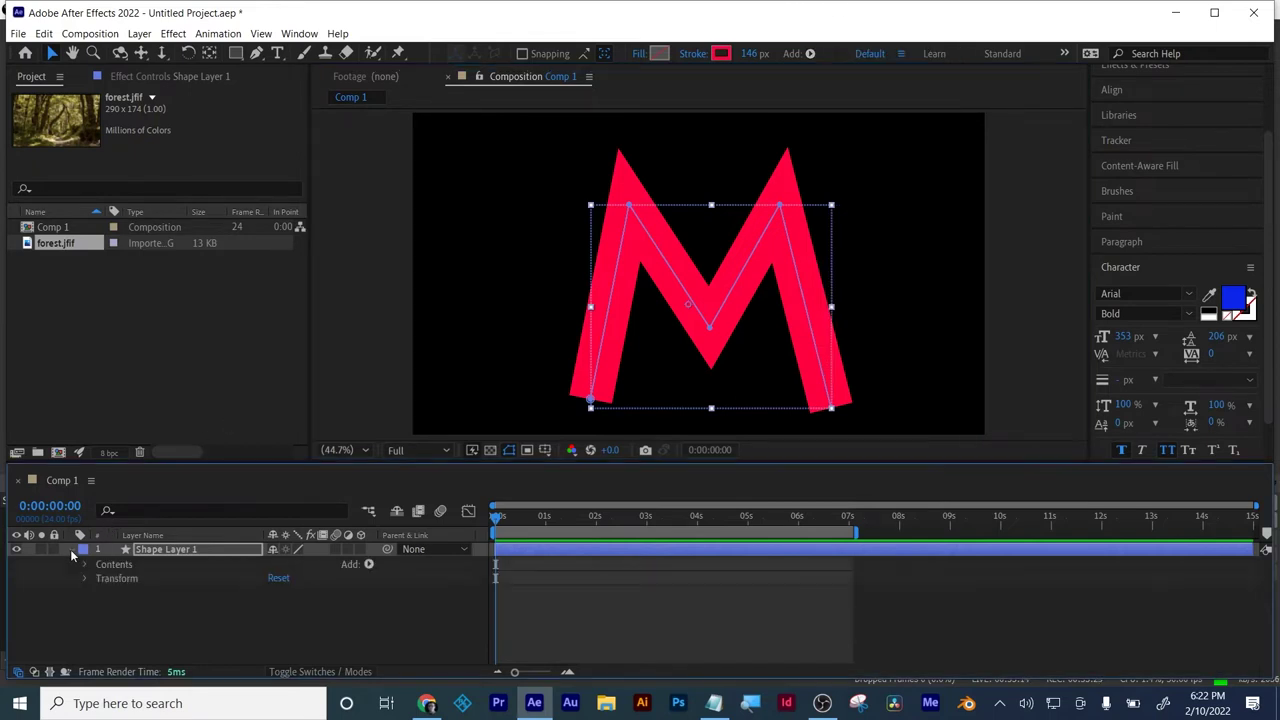
click(84, 565)
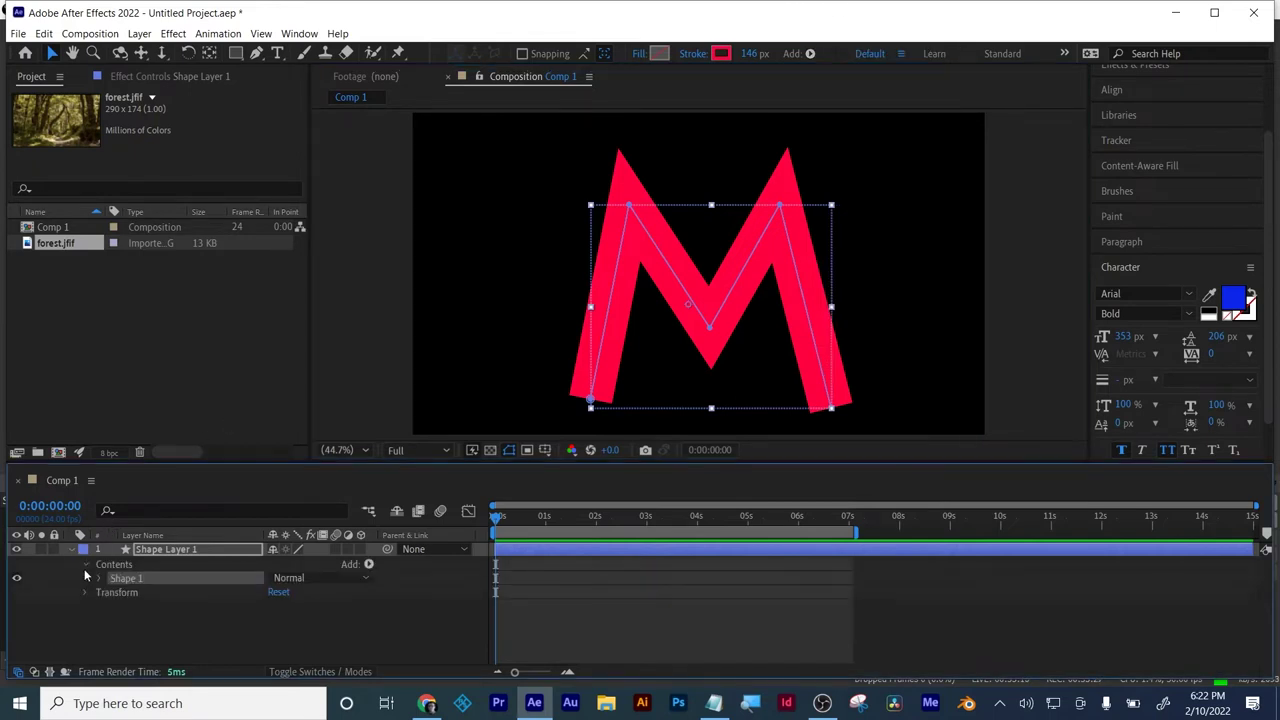
click(99, 579)
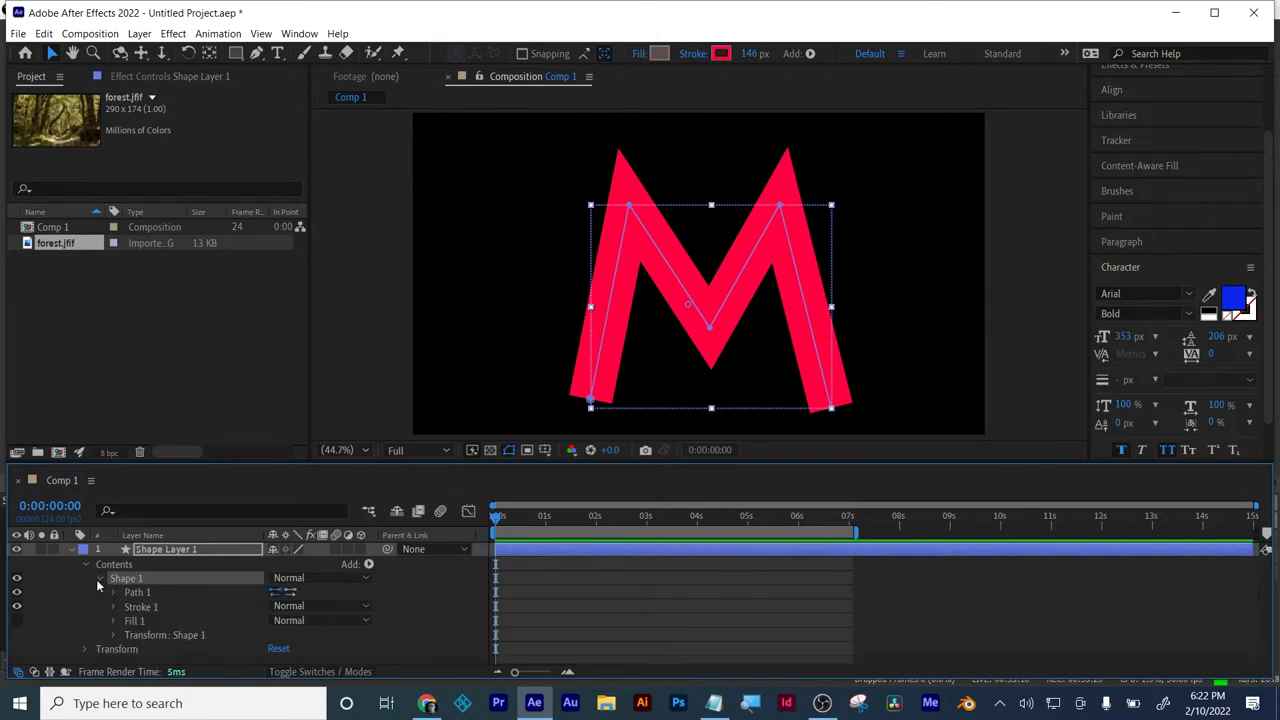
click(114, 607)
scroll(114, 609, down, 2)
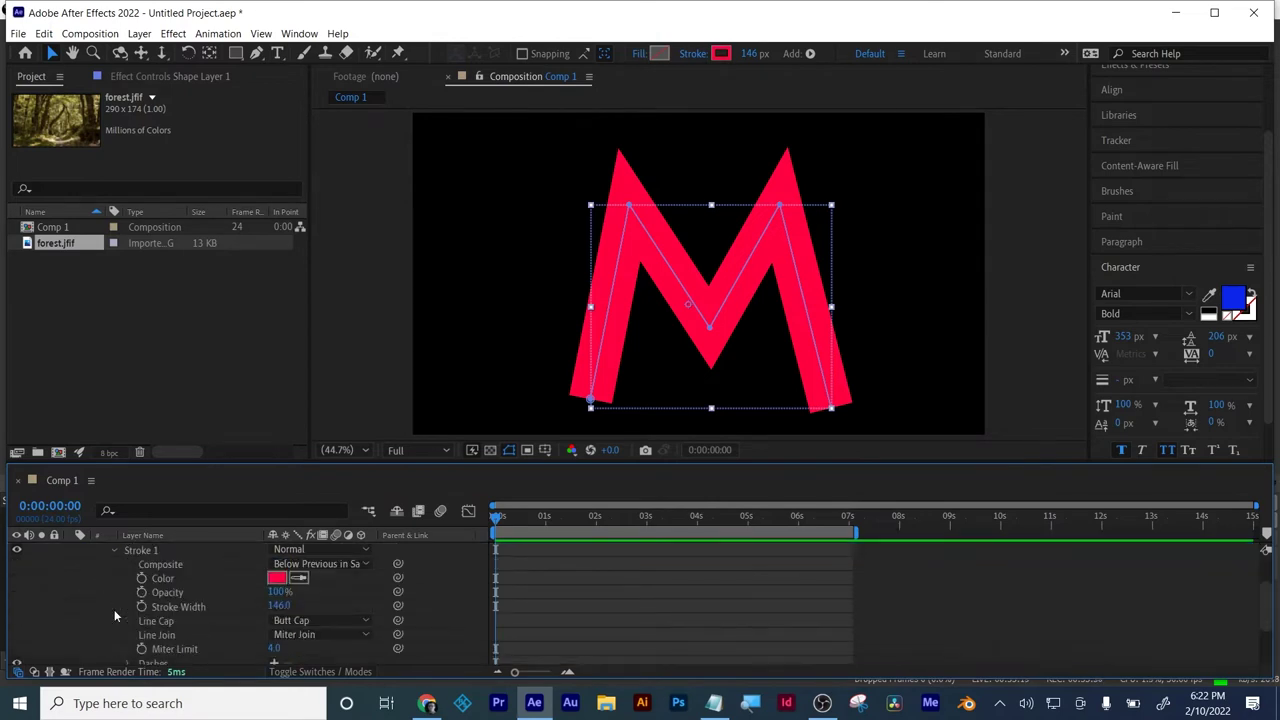
click(312, 621)
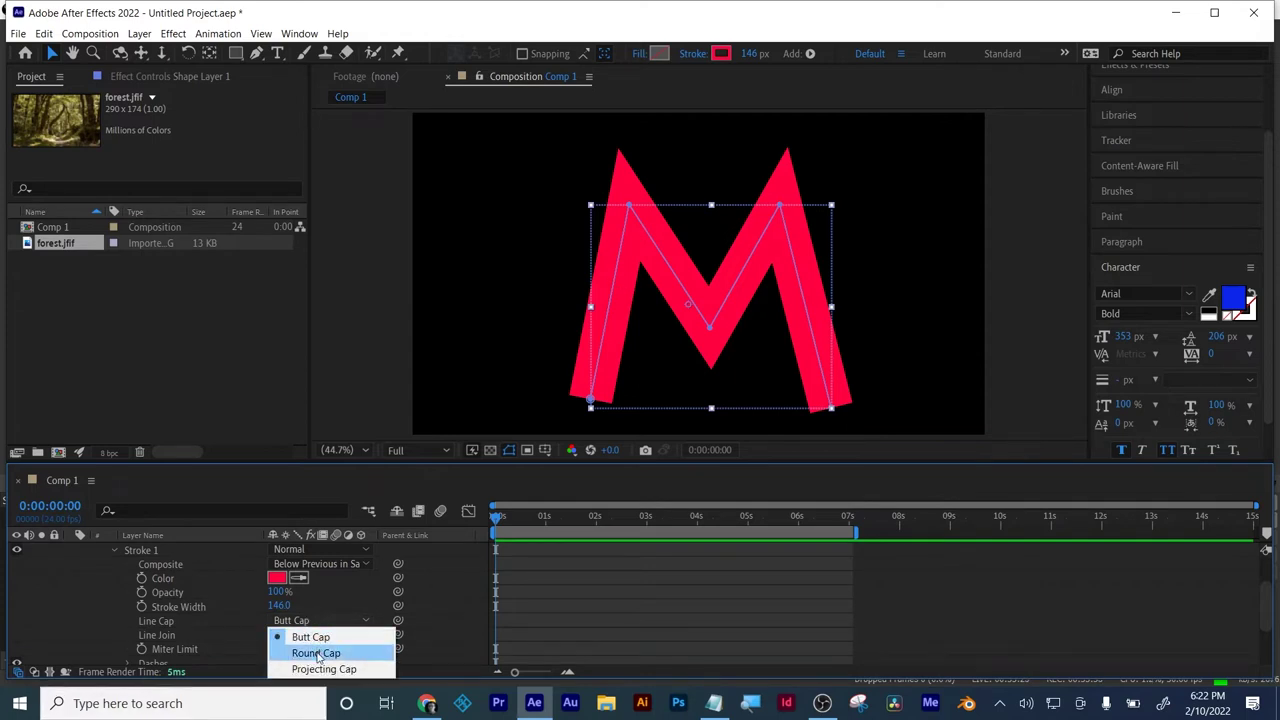
click(316, 653)
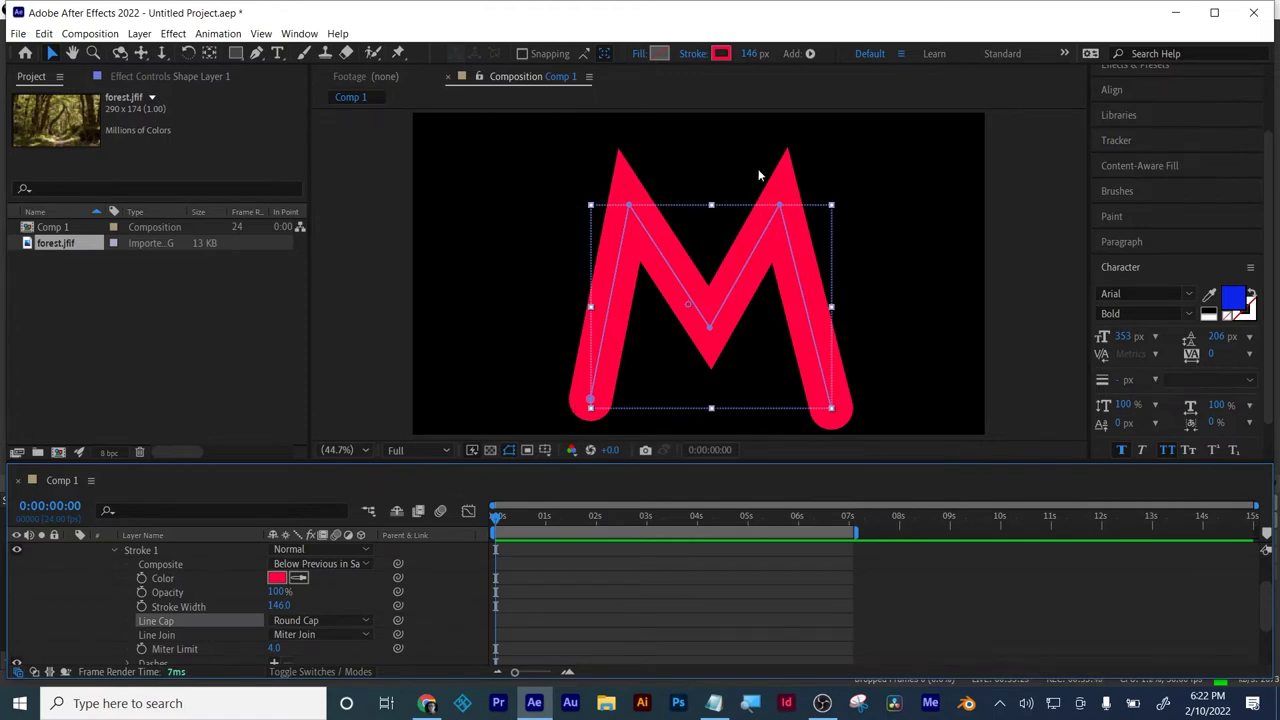
- Change the Line Join of the M's stroke to Round Join and deselect the layer
click(288, 636)
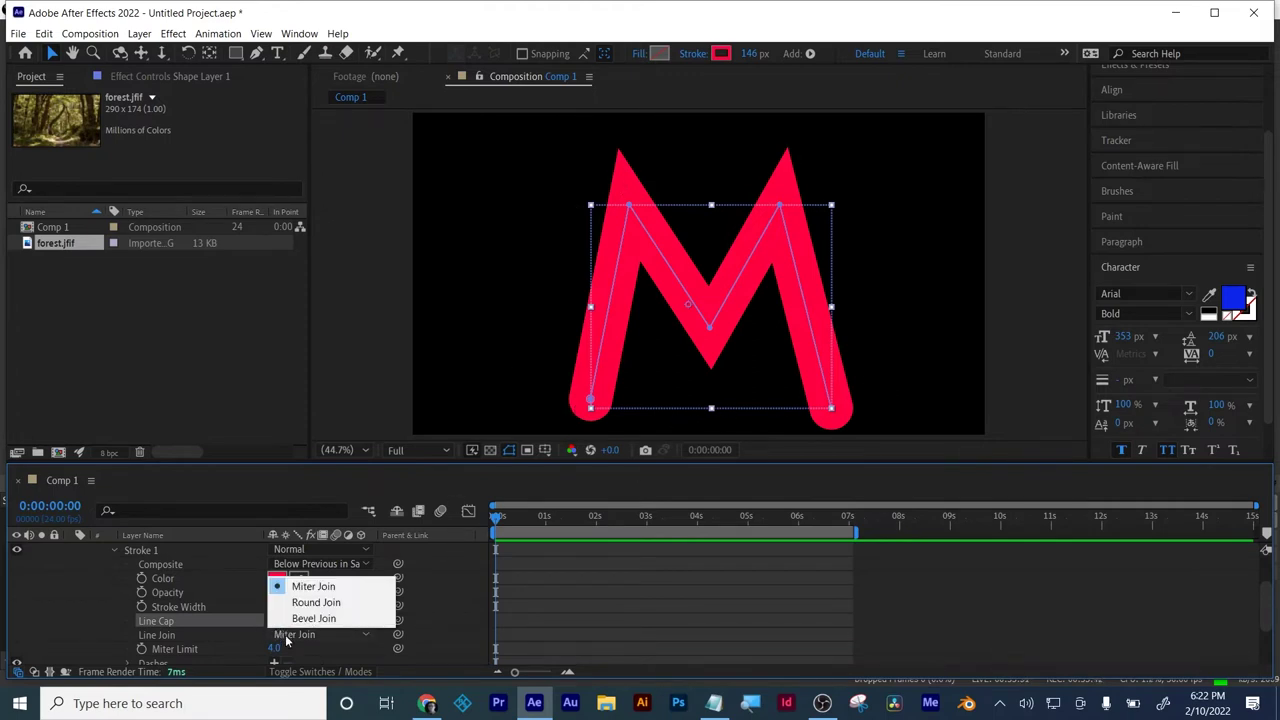
click(306, 603)
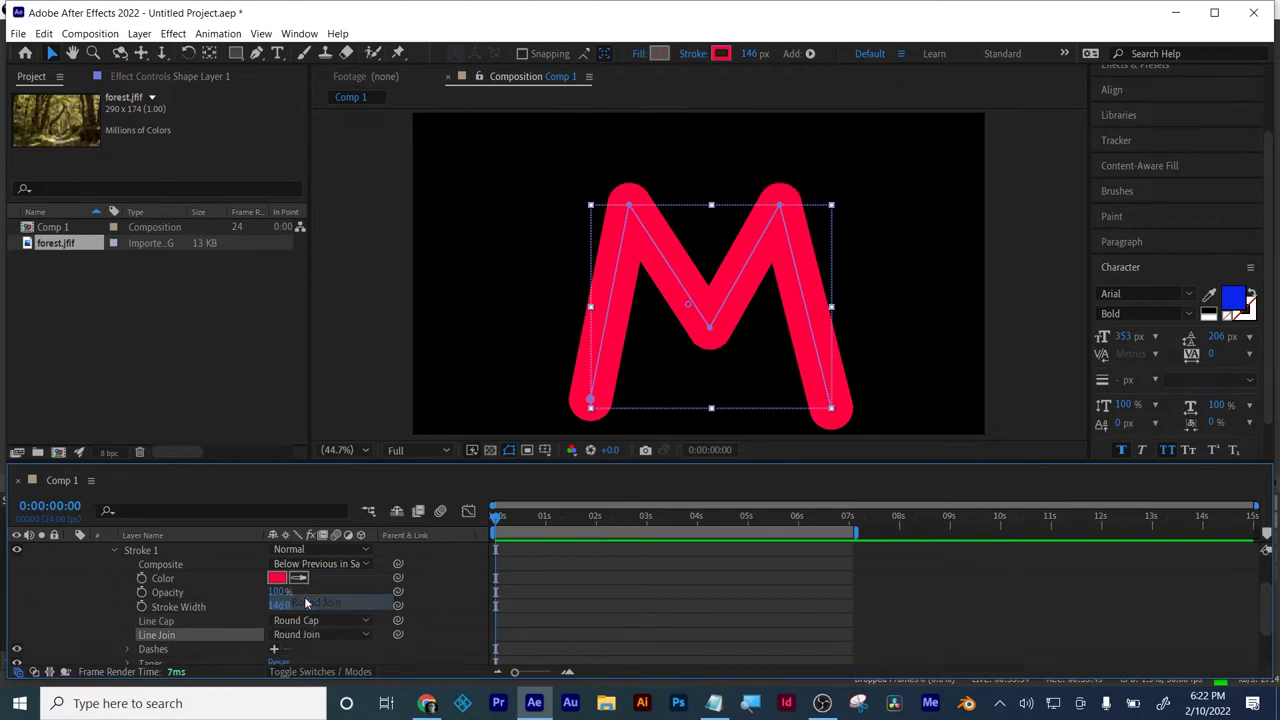
click(599, 615)
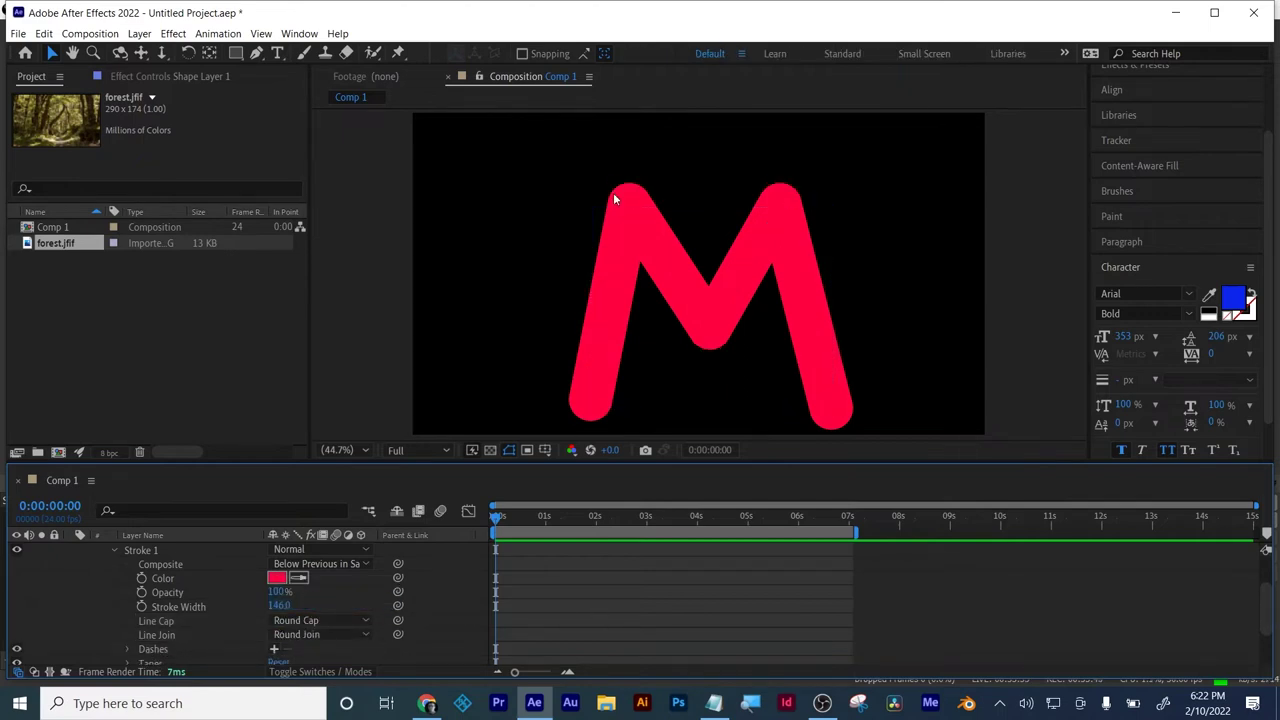
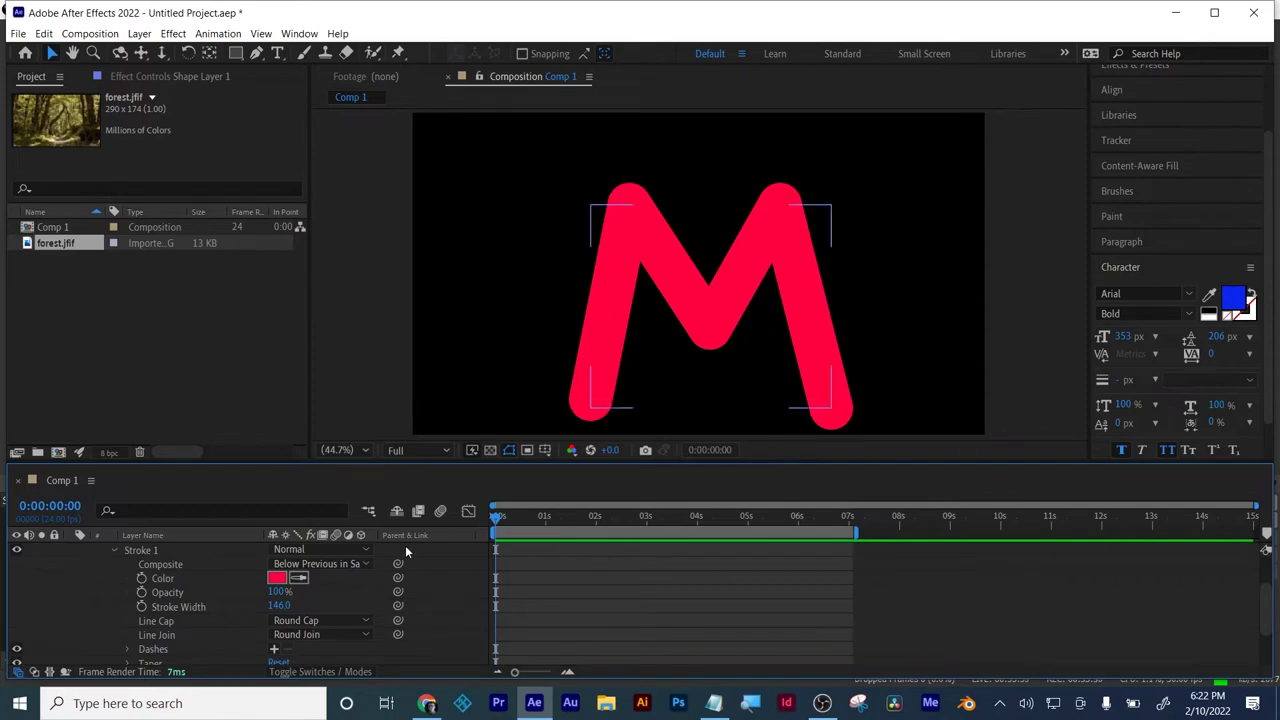
- Add dashes to the M shape's stroke with a Dash length of 177 and an Offset of 63
click(277, 652)
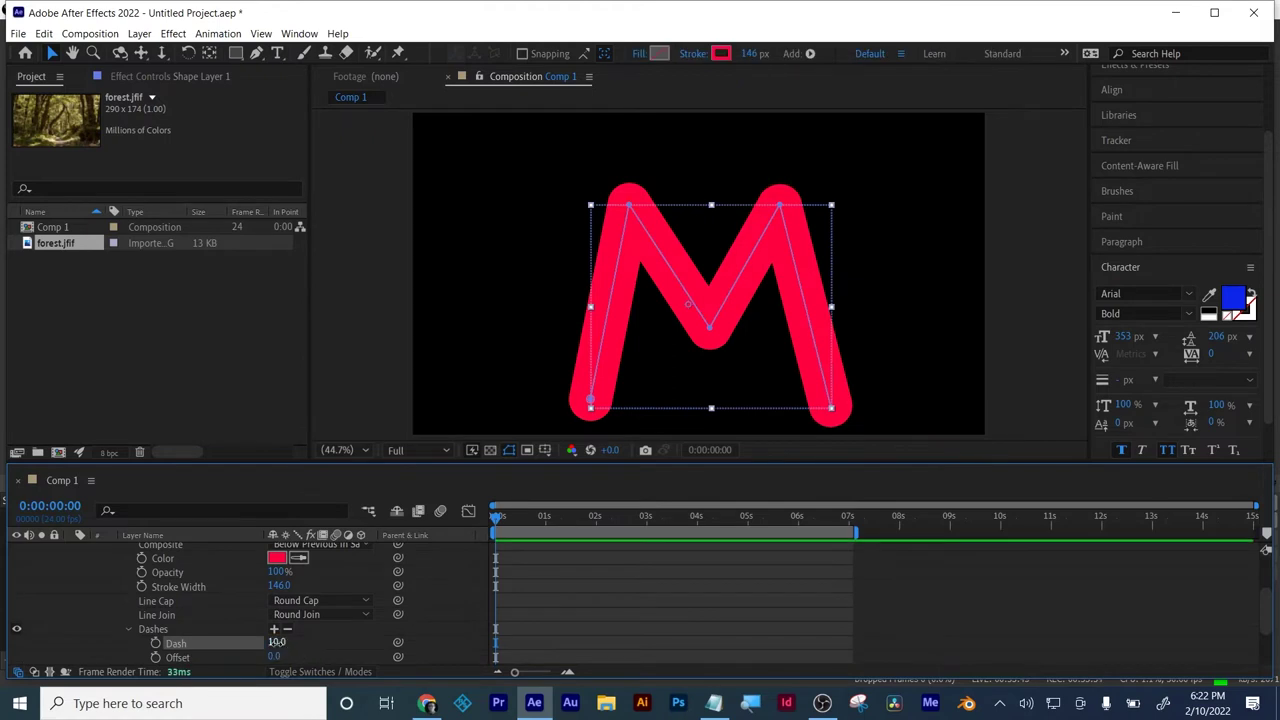
drag(277, 643, 408, 637)
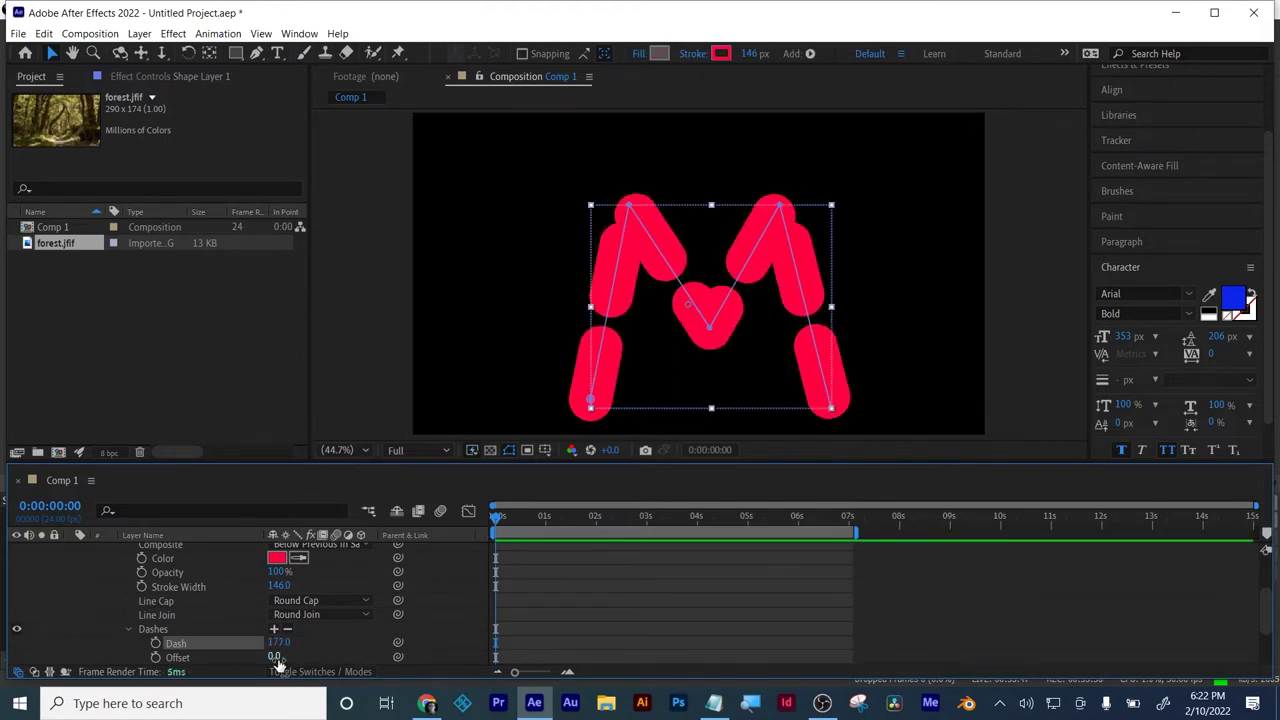
mouse_move(276, 658)
mouse_down()
mouse_move(107, 647)
mouse_move(333, 665)
mouse_up()
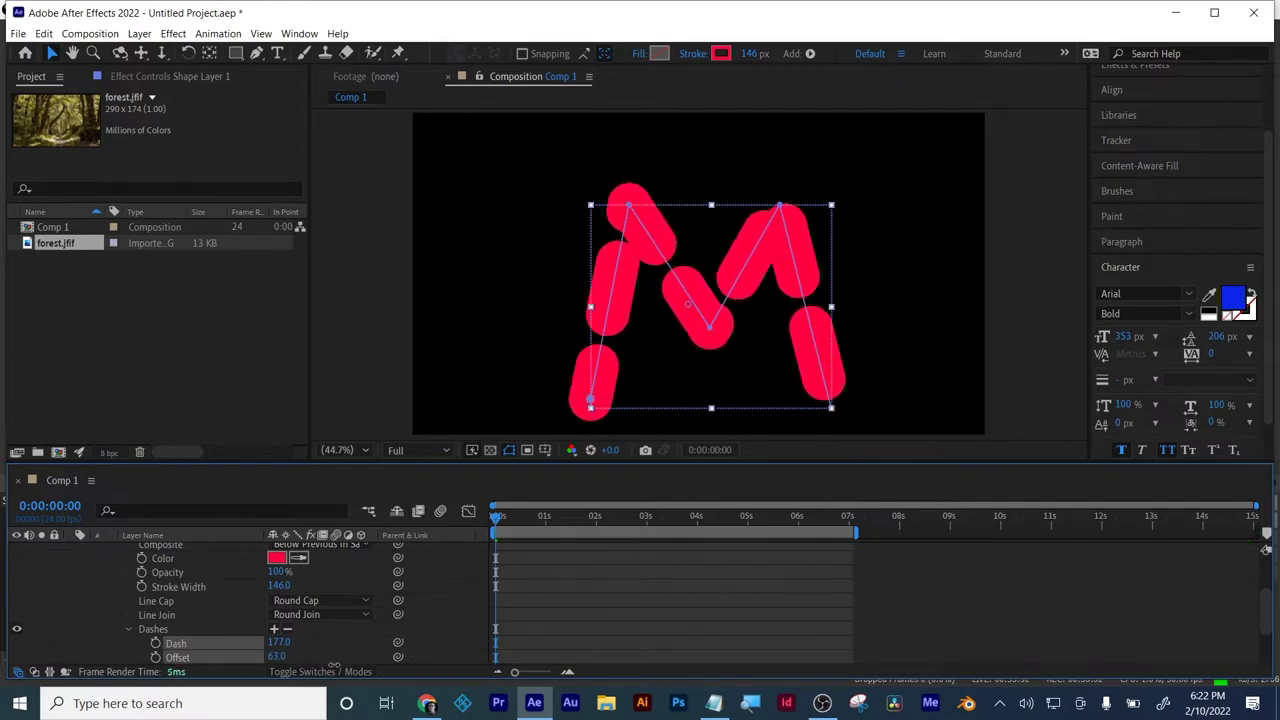
- Keyframe the dash Offset from 63 at the start to 1224 at 0:00:06:23 and preview the animation
click(154, 657)
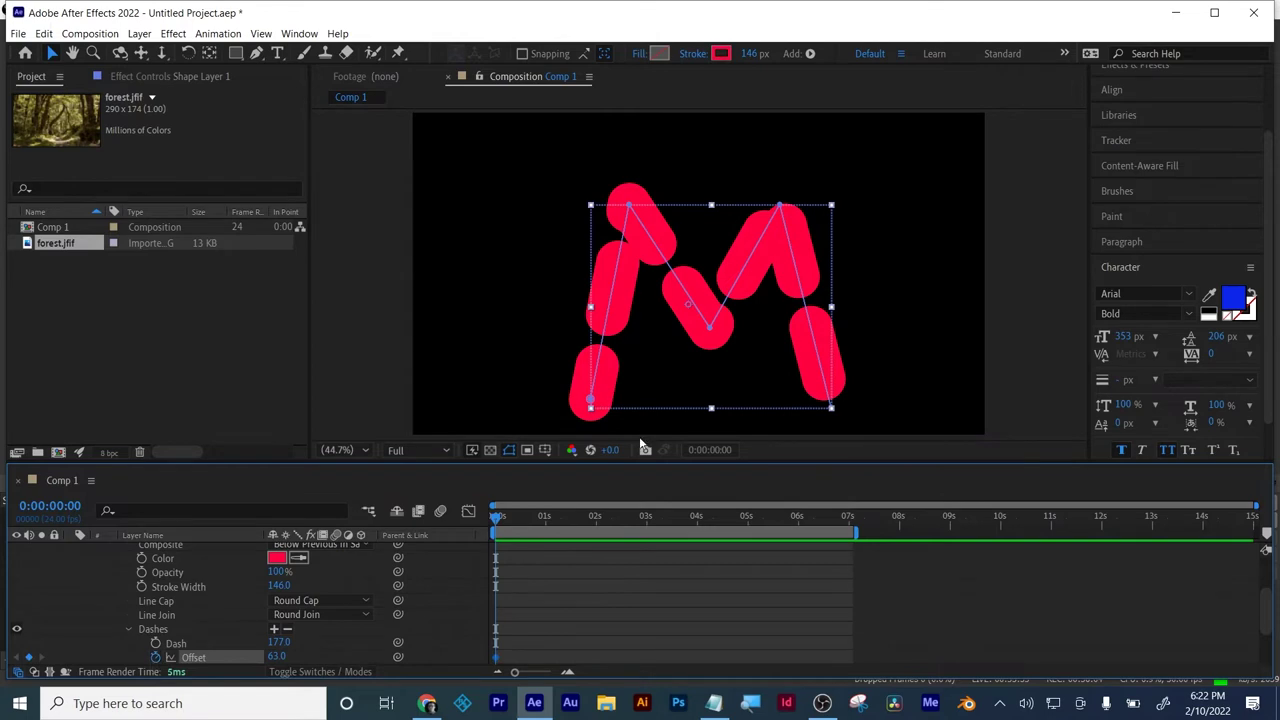
drag(641, 518, 848, 524)
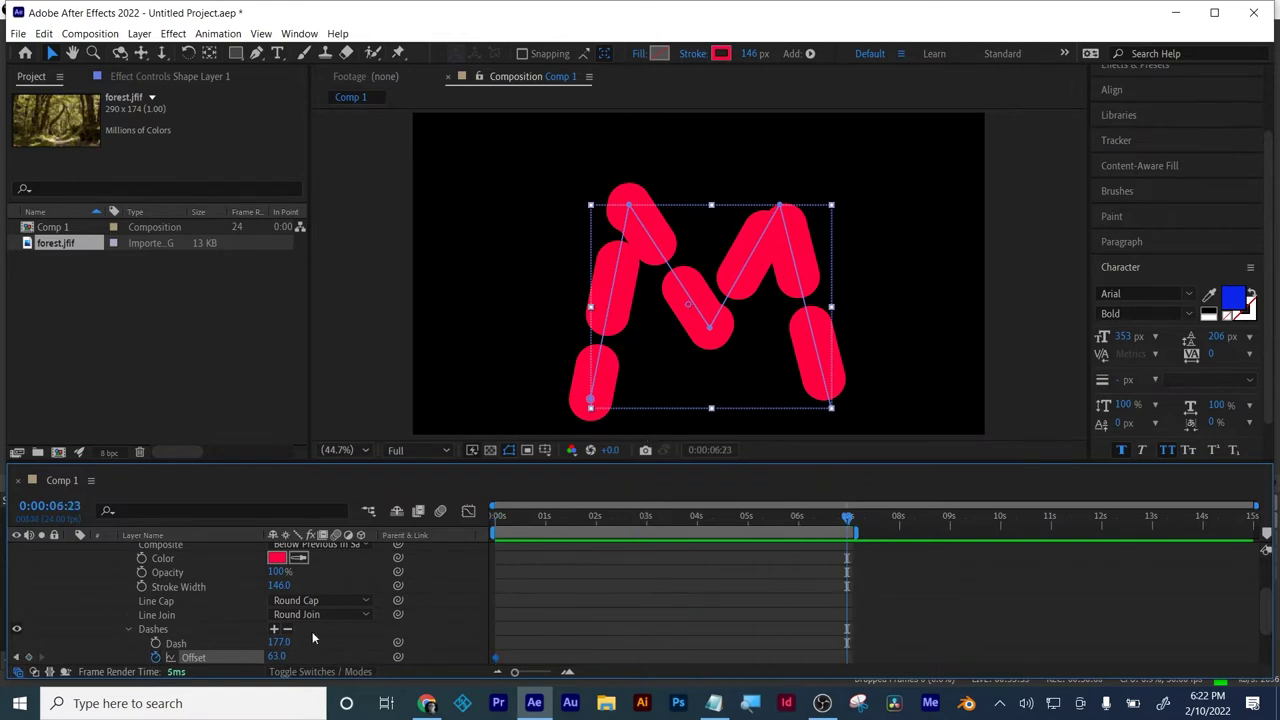
drag(277, 656, 899, 620)
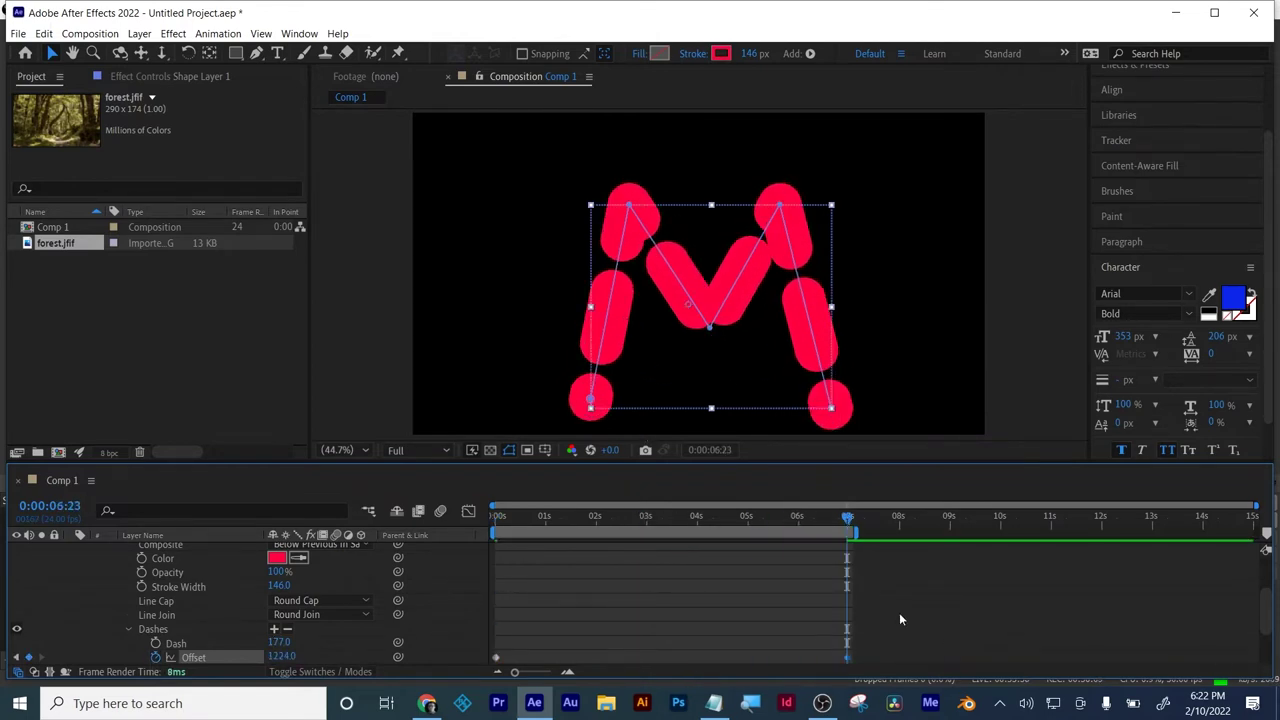
click(508, 516)
key(space)
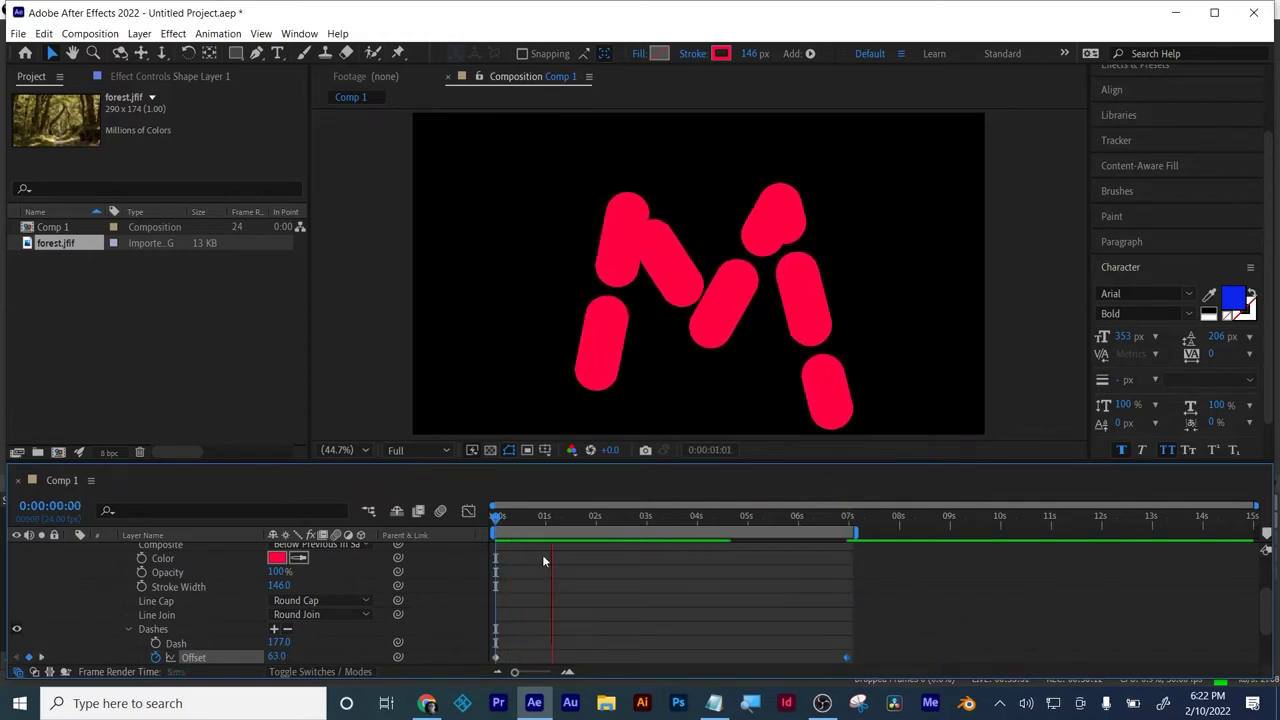
key(space)
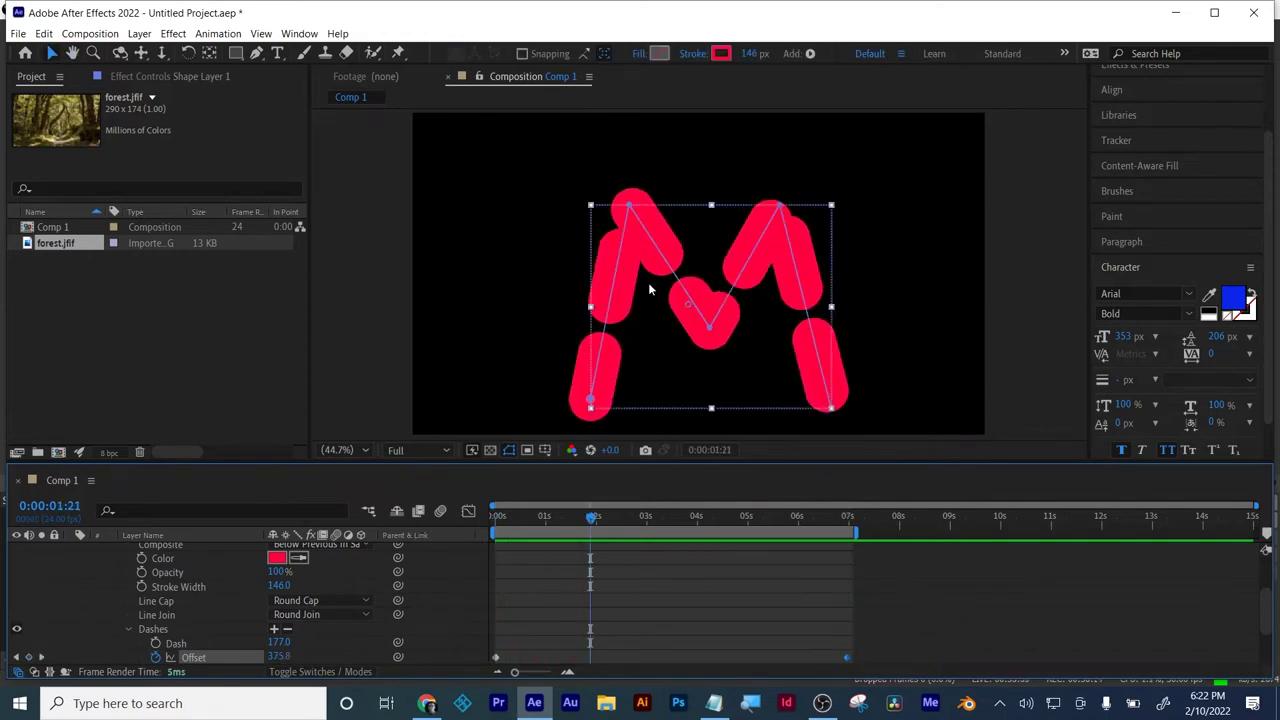
- Taper the M shape's stroke with Start Length and End Length both at 35%
click(279, 656)
scroll(272, 597, down, 2)
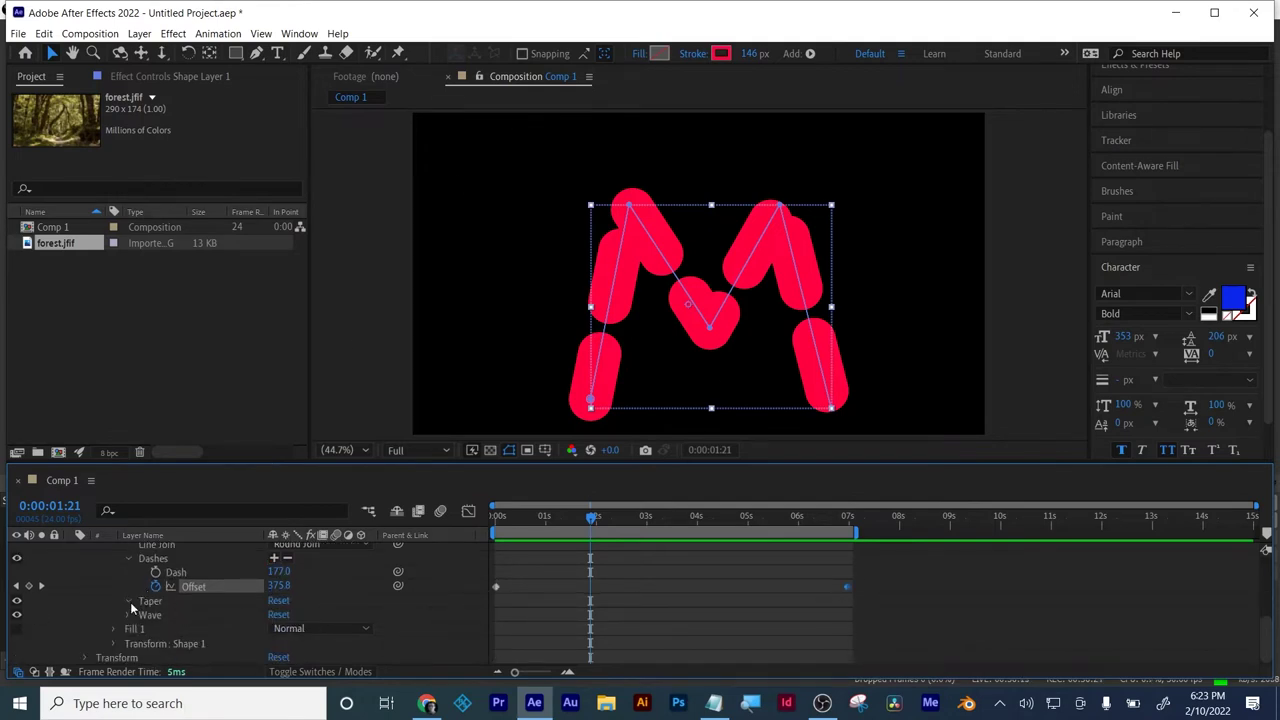
click(128, 601)
click(244, 591)
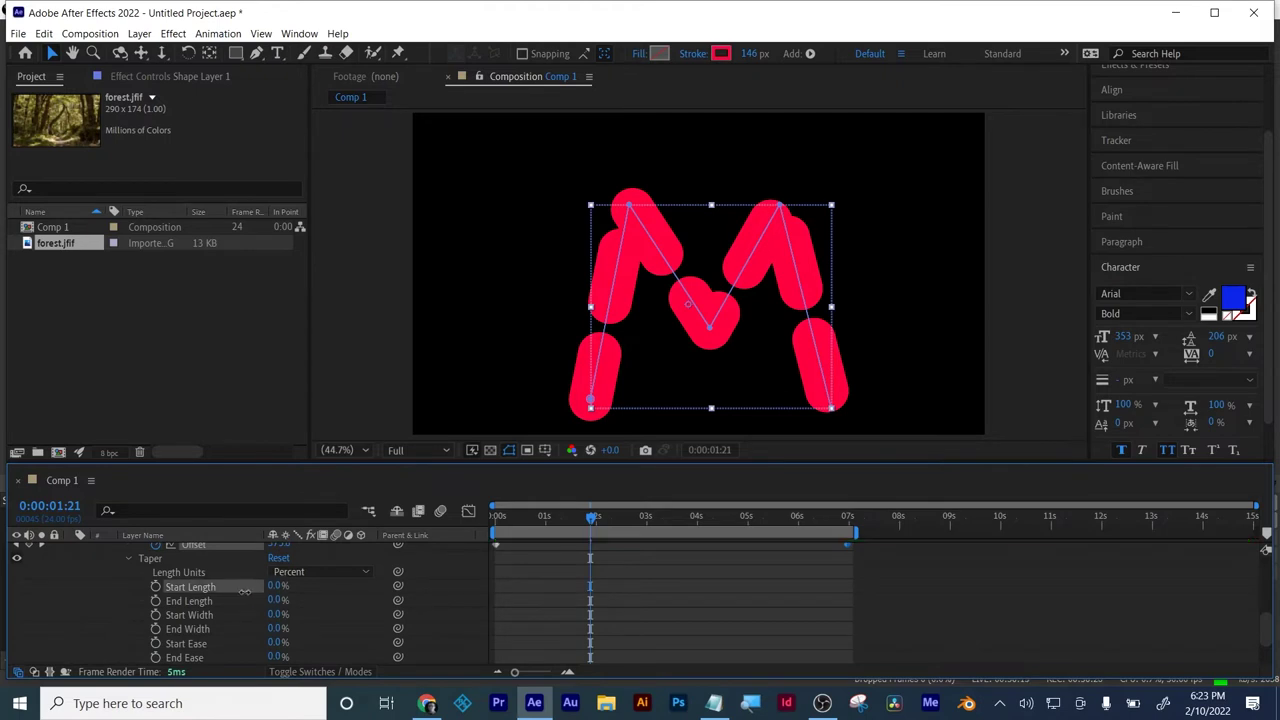
mouse_move(278, 586)
mouse_down()
mouse_move(310, 588)
mouse_move(214, 602)
mouse_move(293, 591)
mouse_up()
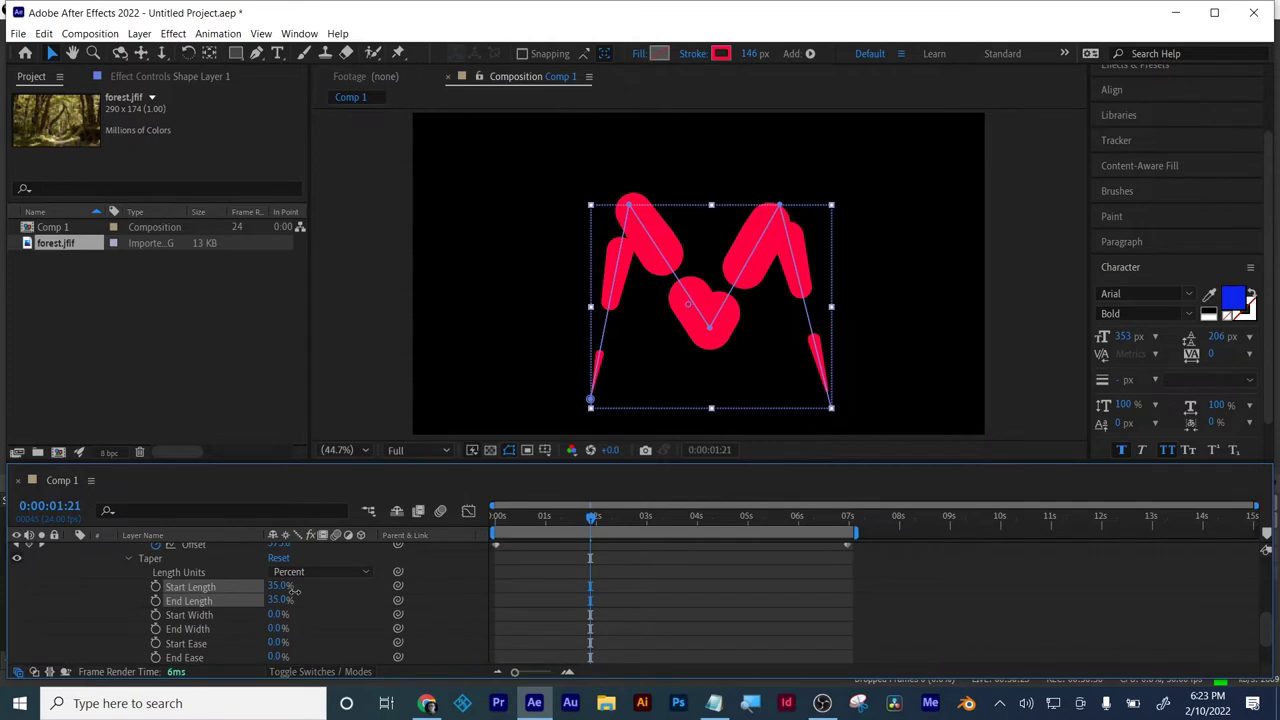
- Preview the tapered dashes from the start of the timeline and set the taper's Start Ease to 43%
click(523, 519)
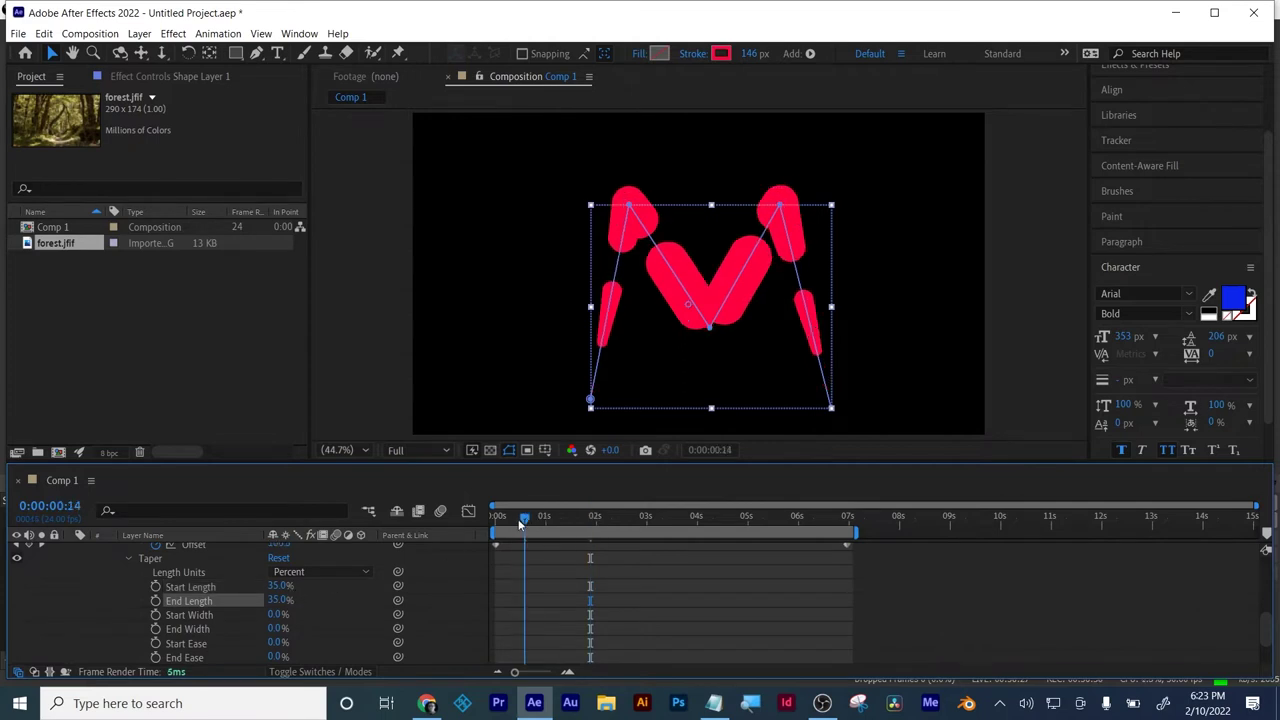
drag(521, 522, 476, 517)
key(space)
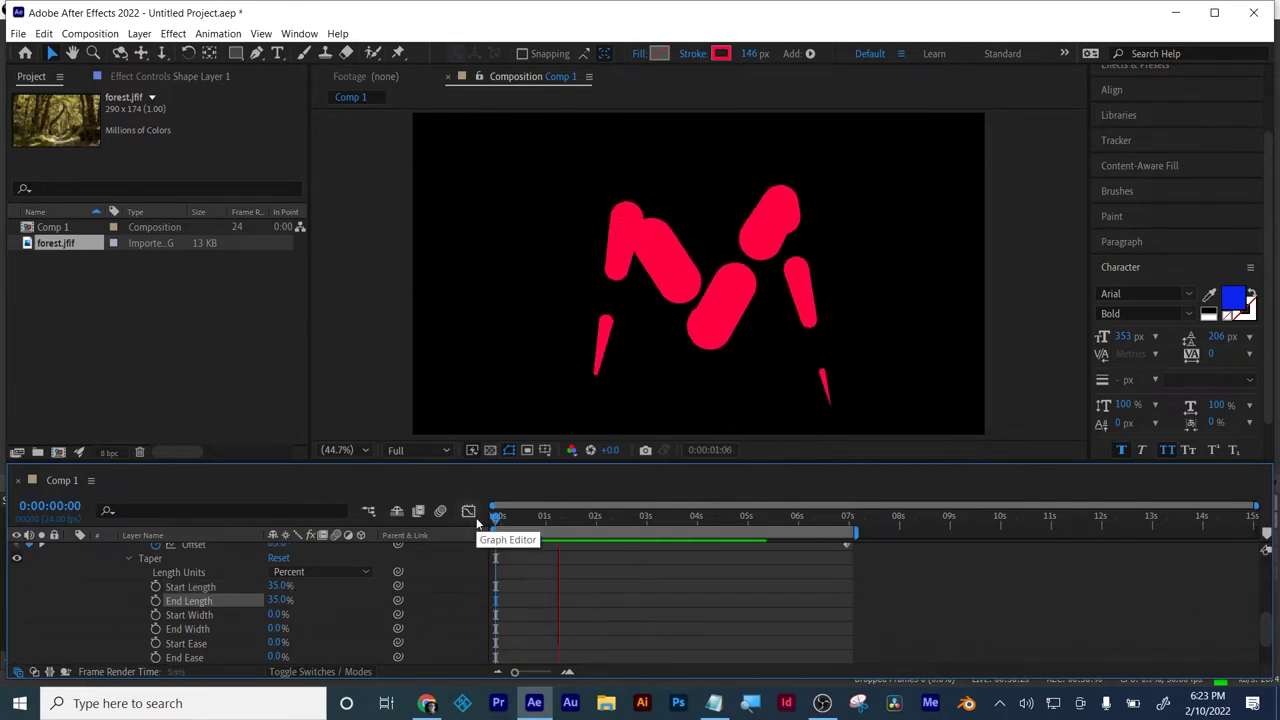
key(space)
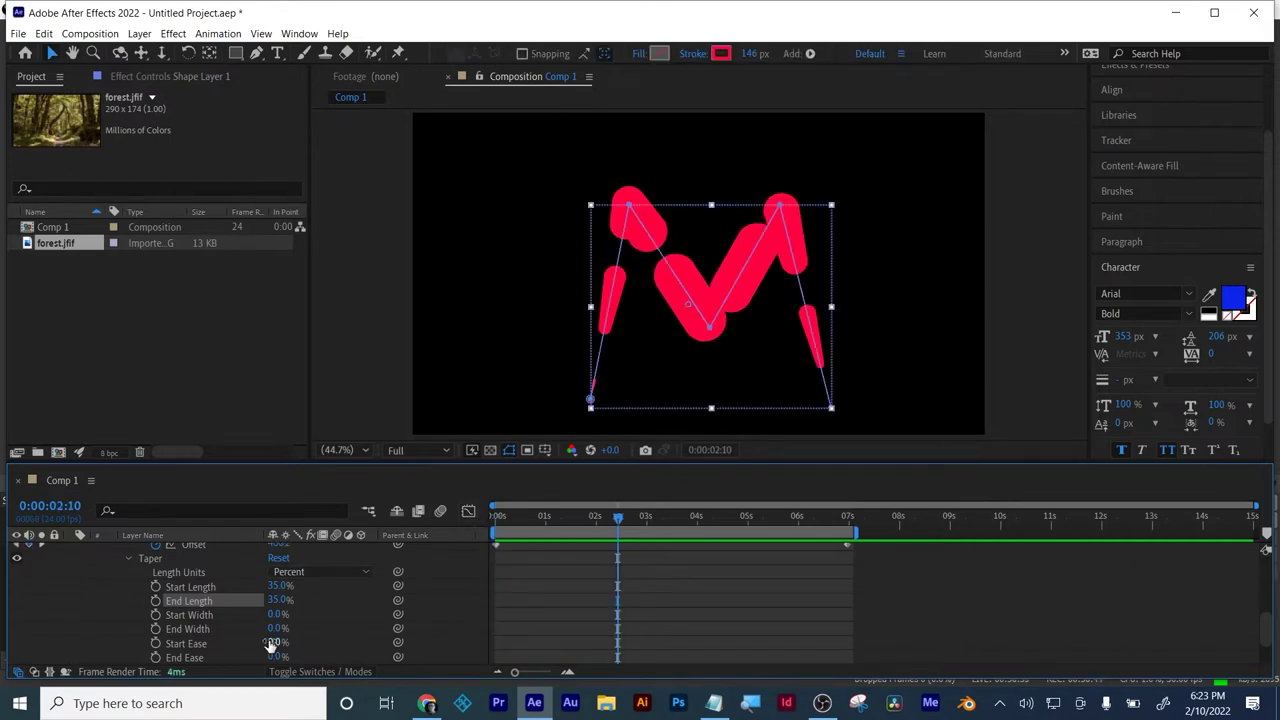
drag(270, 645, 296, 642)
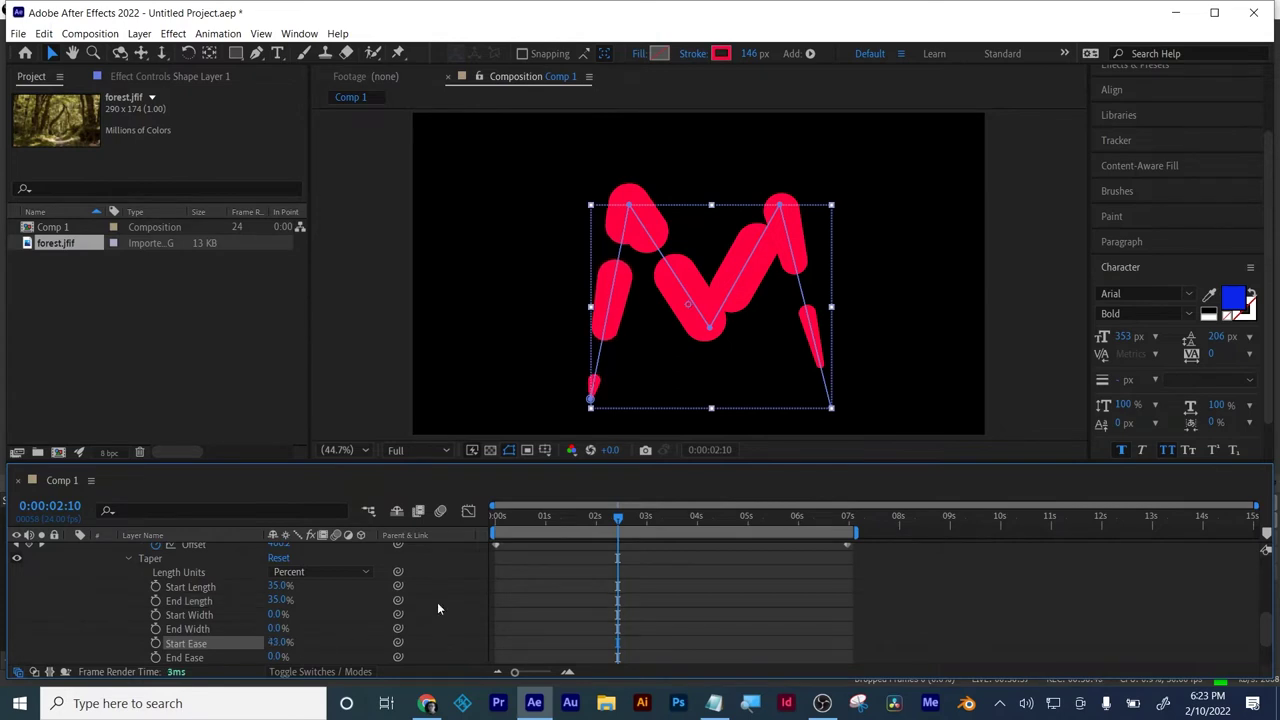
- Set the Wave Amount of the M shape's stroke to 23%
scroll(460, 641, down, 2)
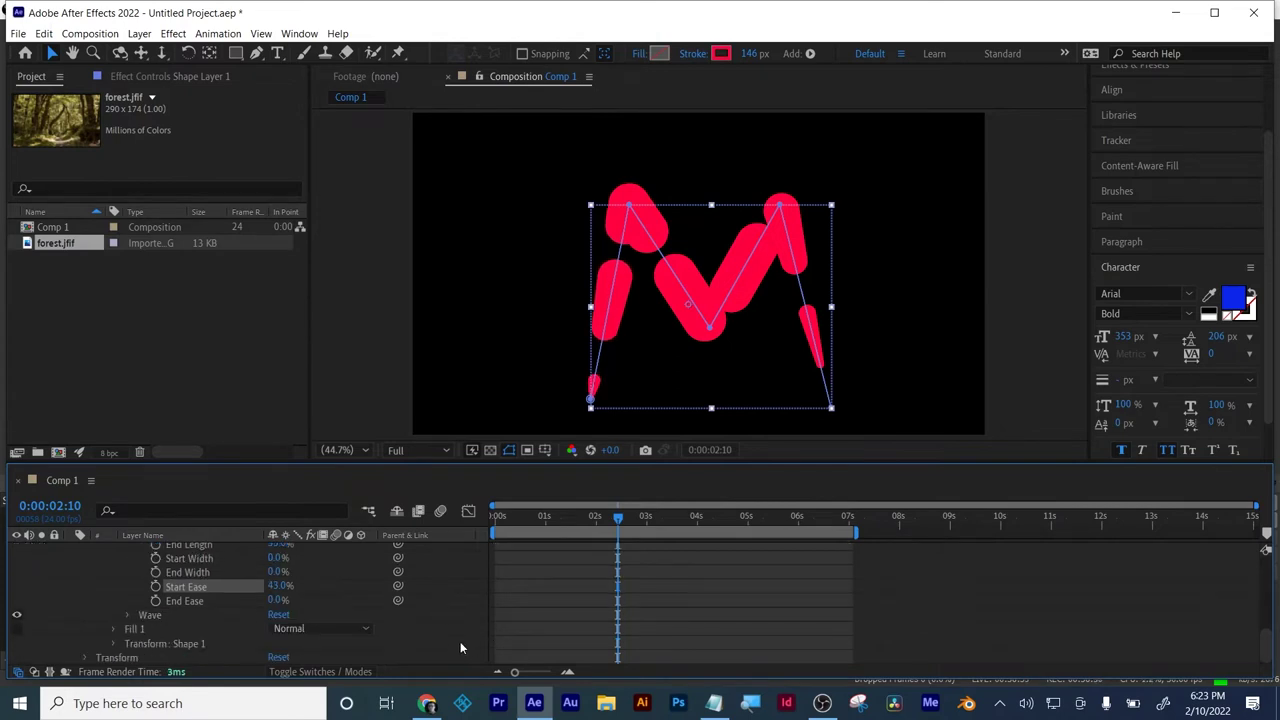
click(128, 615)
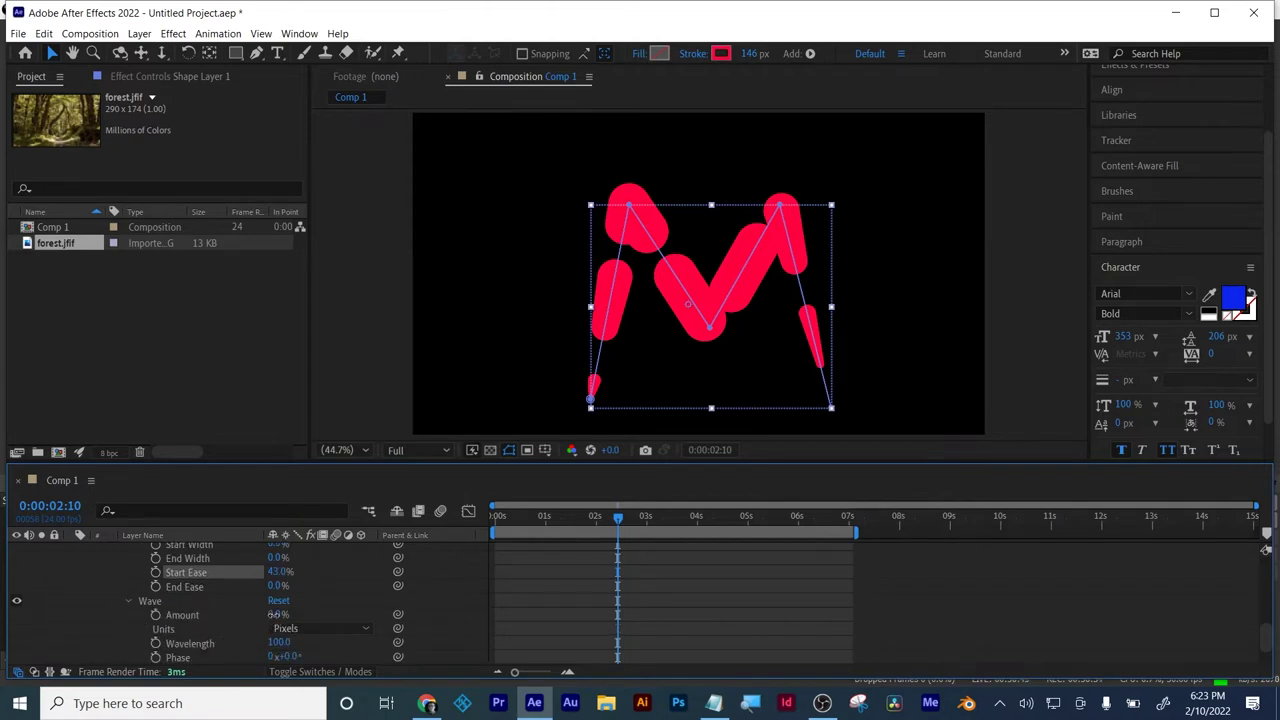
mouse_move(270, 620)
mouse_down()
mouse_move(318, 608)
mouse_move(290, 614)
mouse_up()
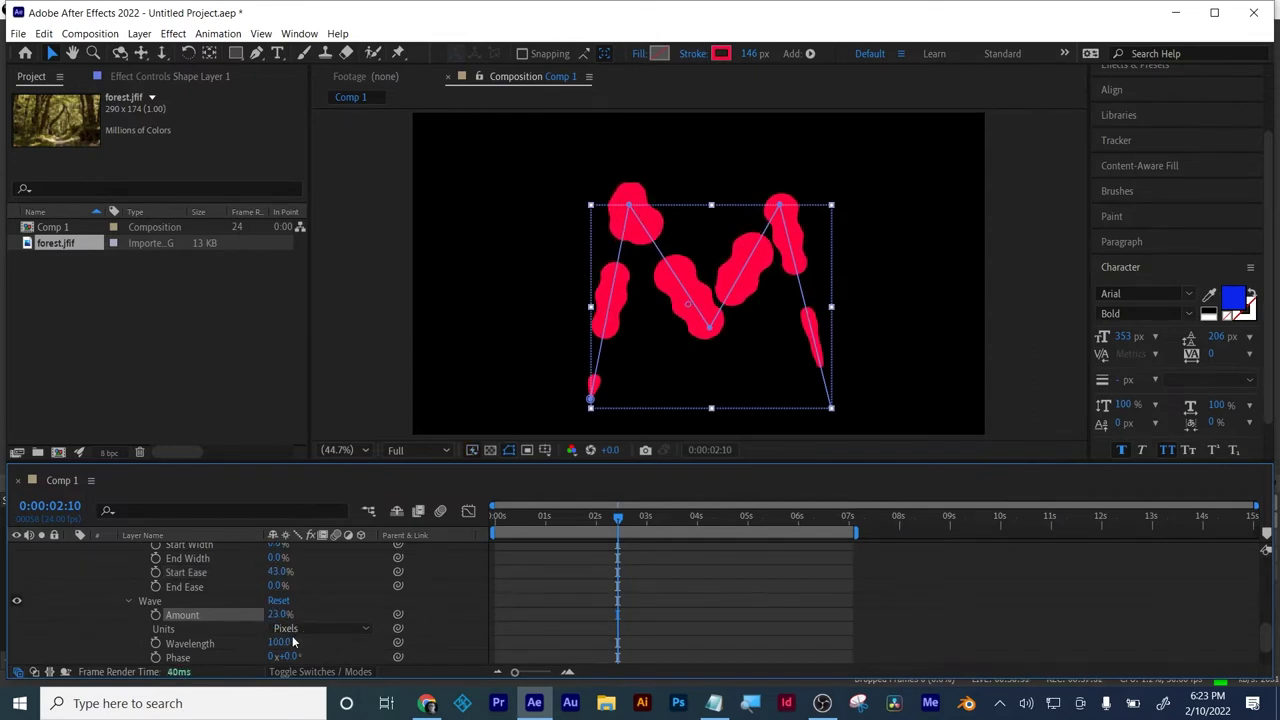
- Try wavelengths of 36, 75 and 5 on the M stroke's wave
mouse_move(281, 641)
mouse_down()
mouse_move(317, 633)
mouse_move(212, 643)
mouse_move(278, 645)
mouse_move(117, 703)
mouse_up()
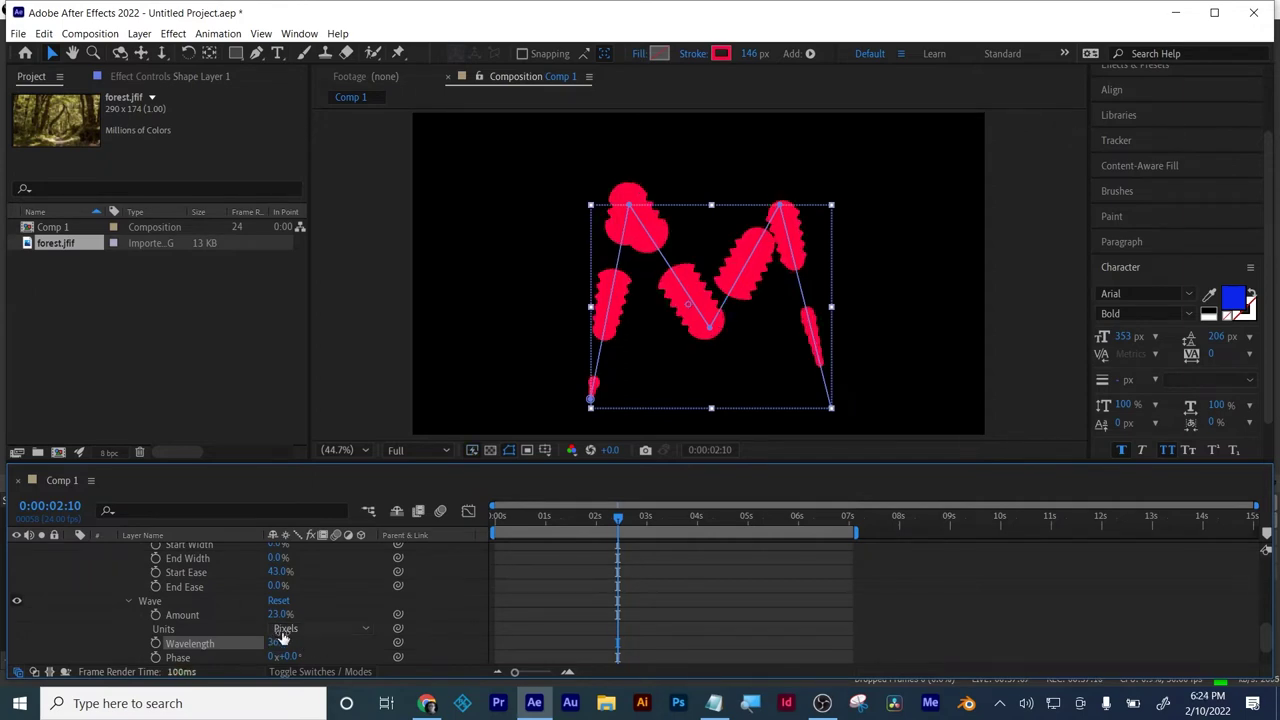
drag(278, 647, 229, 663)
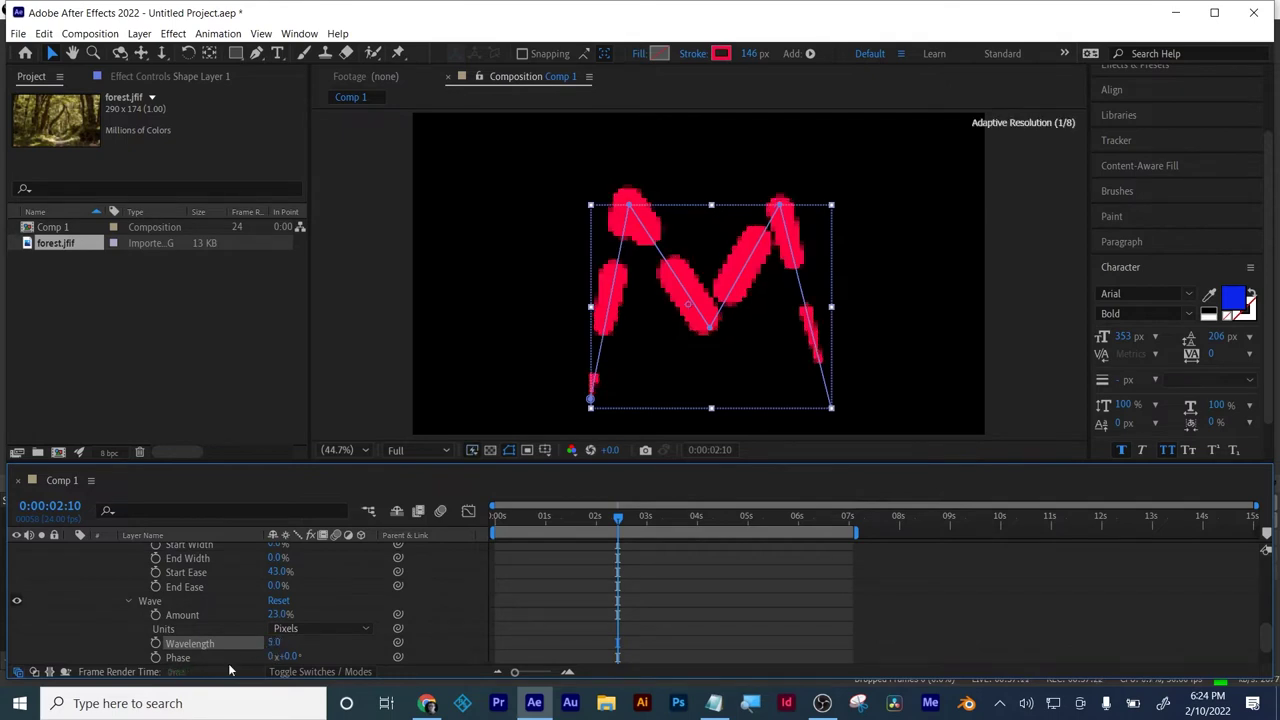
click(550, 591)
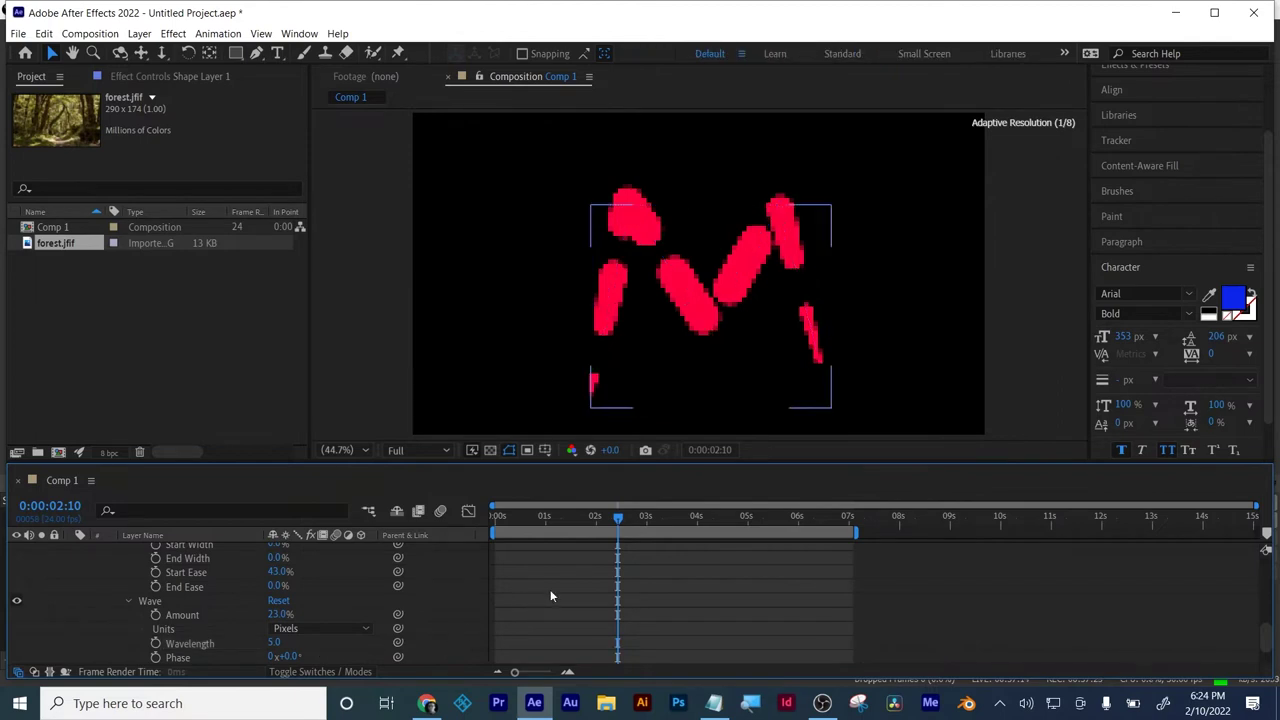
click(268, 645)
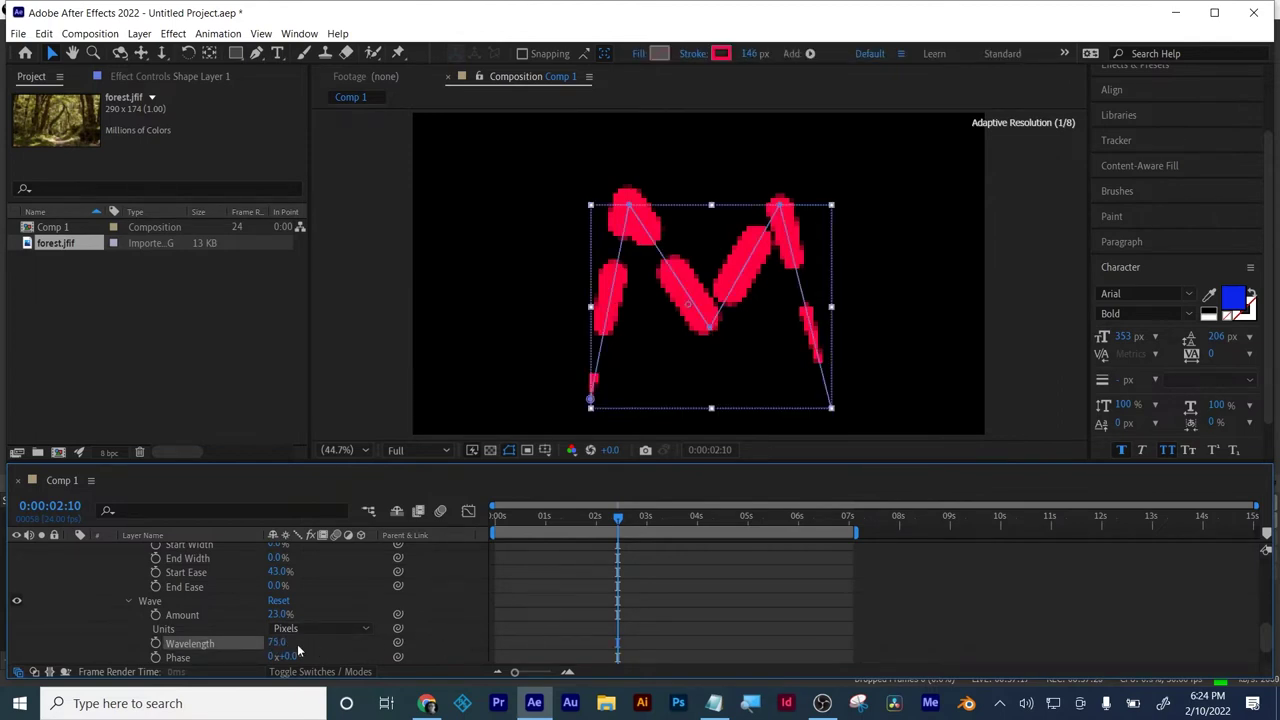
click(275, 645)
text(5)
key(Return)
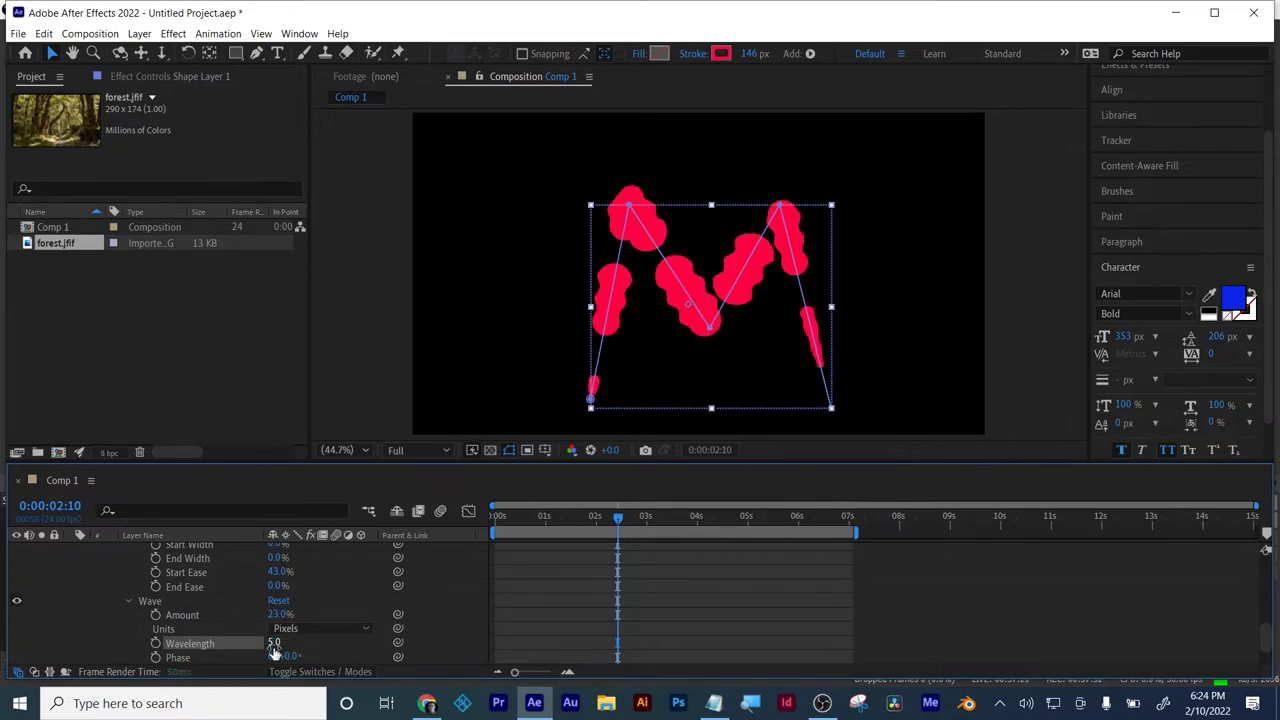
- Set the stroke's wave Wavelength to 100 and preview the animation from the start of the timeline
click(274, 643)
text(100)
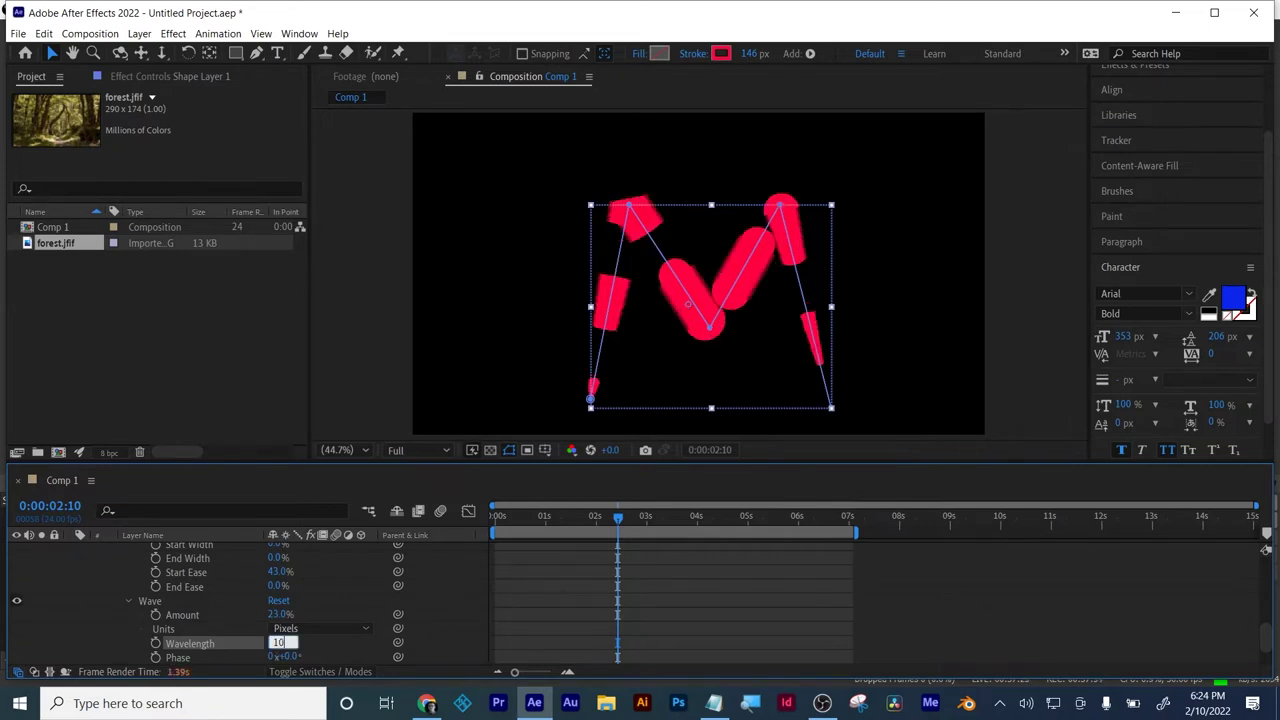
key(Return)
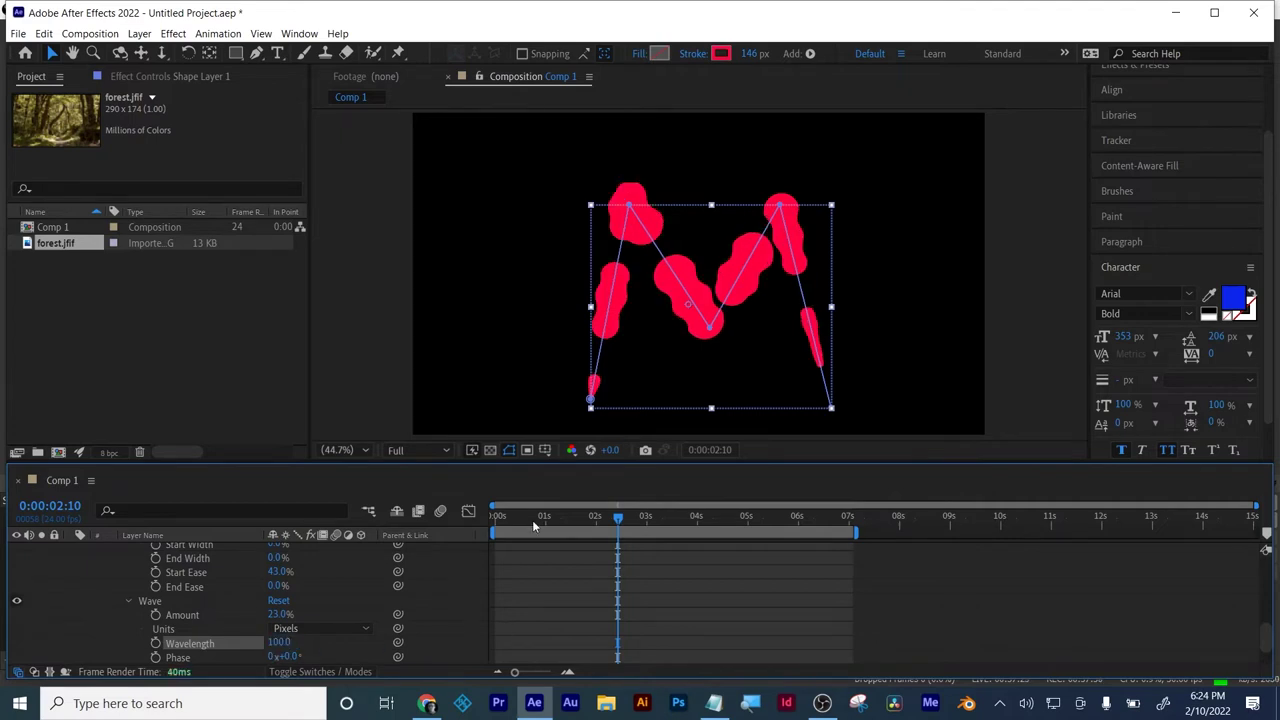
drag(532, 520, 479, 522)
key(space)
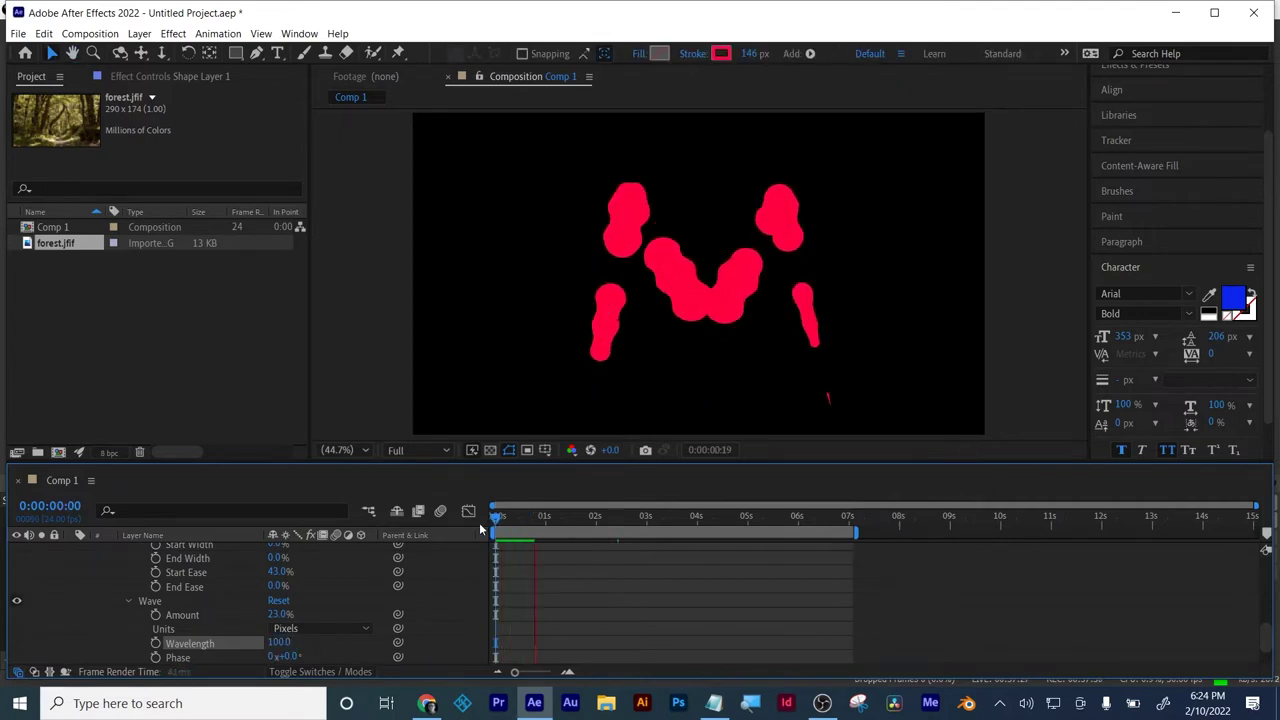
key(space)
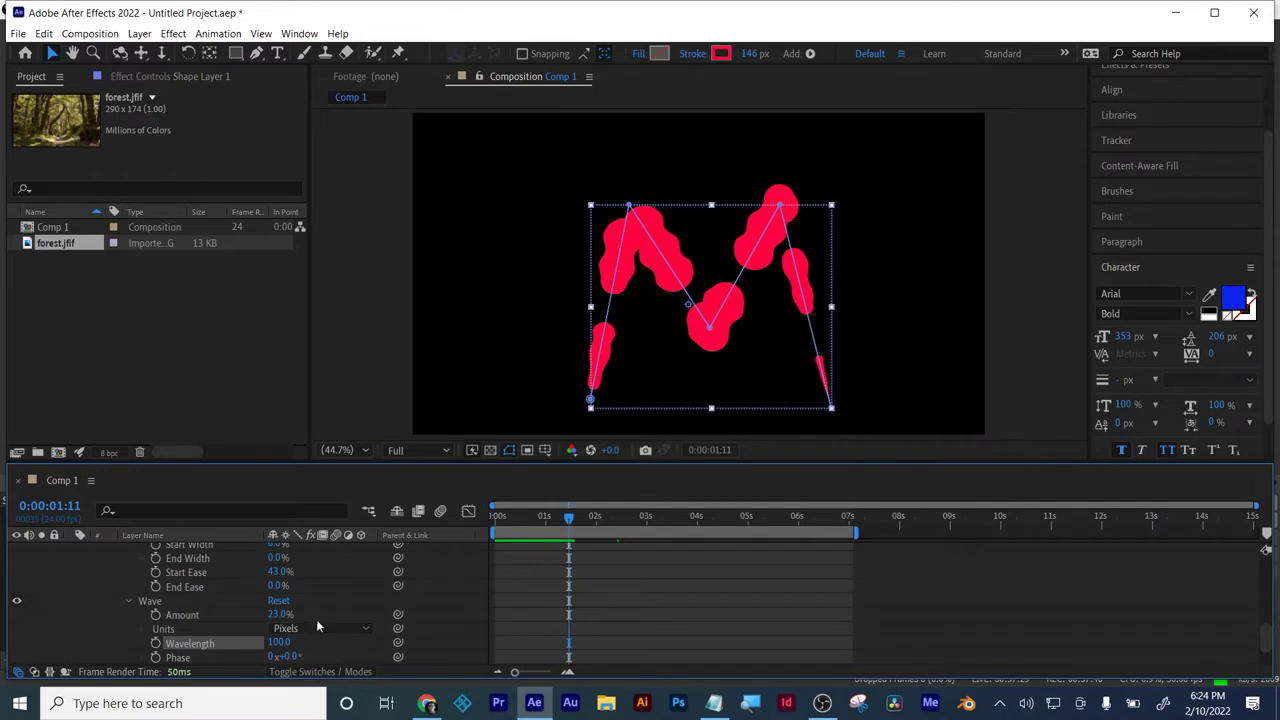
- Set the Wavelength of the M stroke's wave to 5
click(281, 643)
text(50)
key(Return)
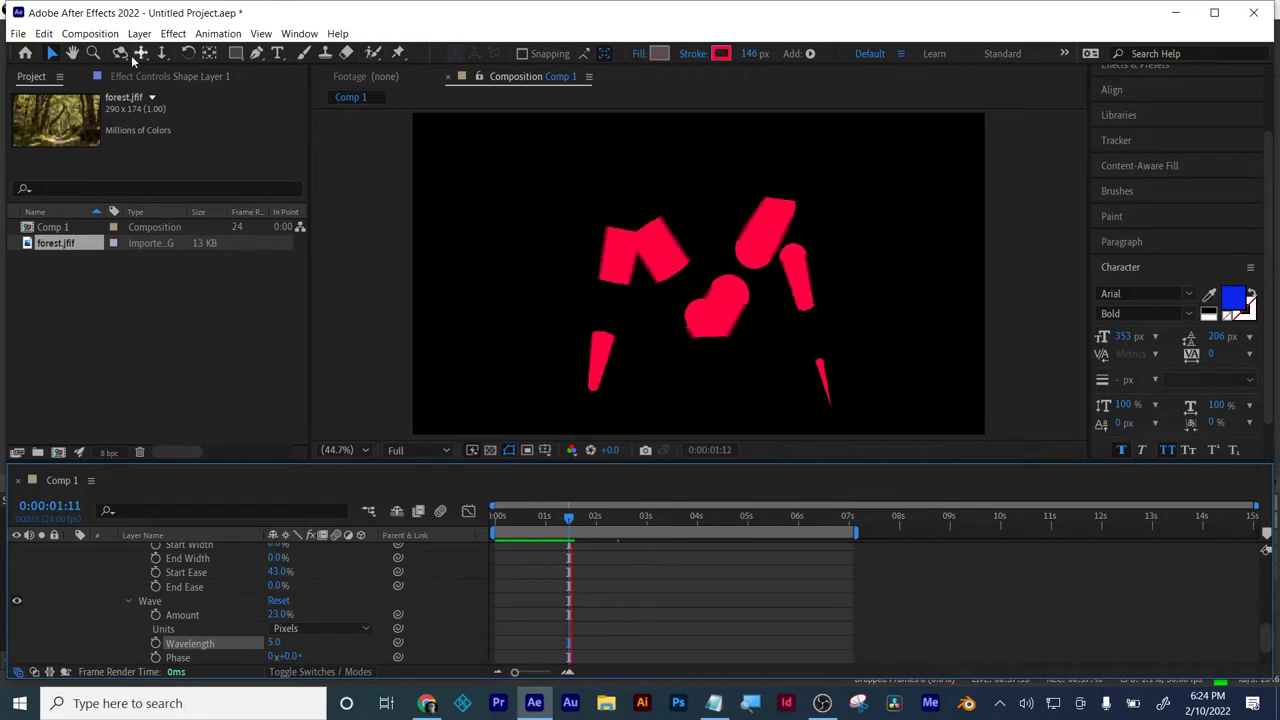
- Purge the cache, clearing the disk cache for all versions, and replay the animation from the start
click(44, 34)
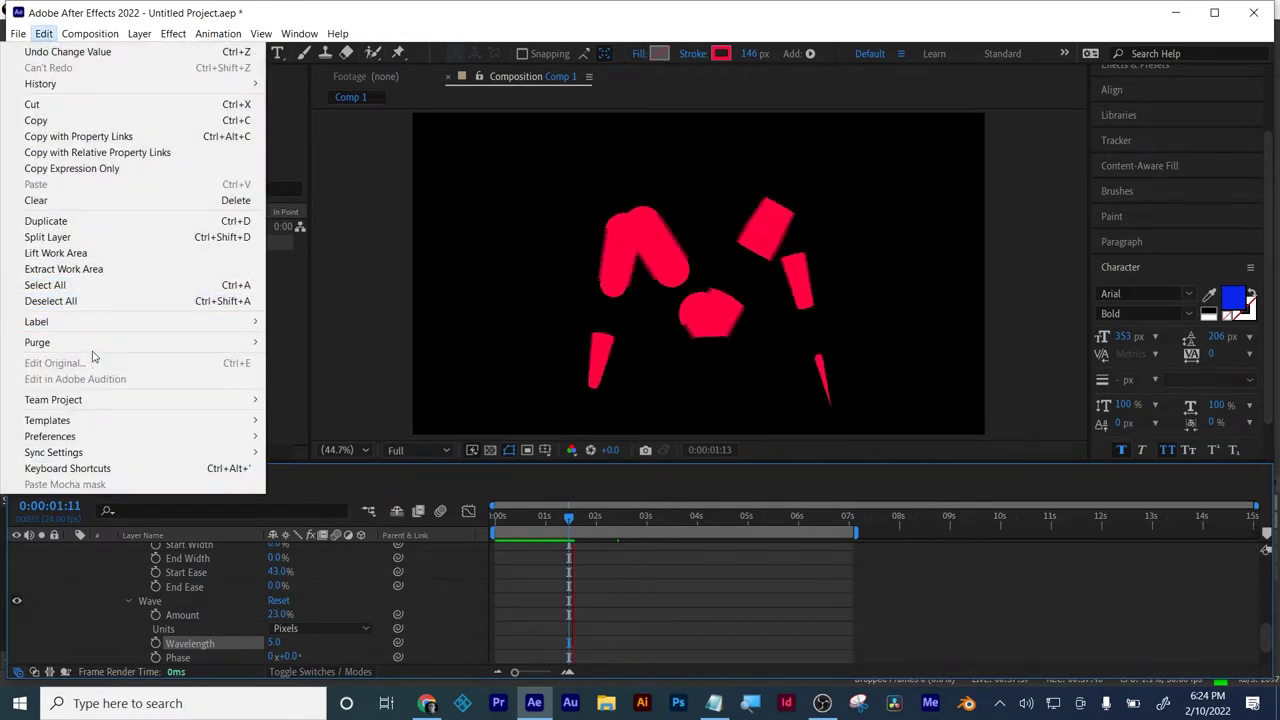
mouse_move(96, 348)
click(340, 342)
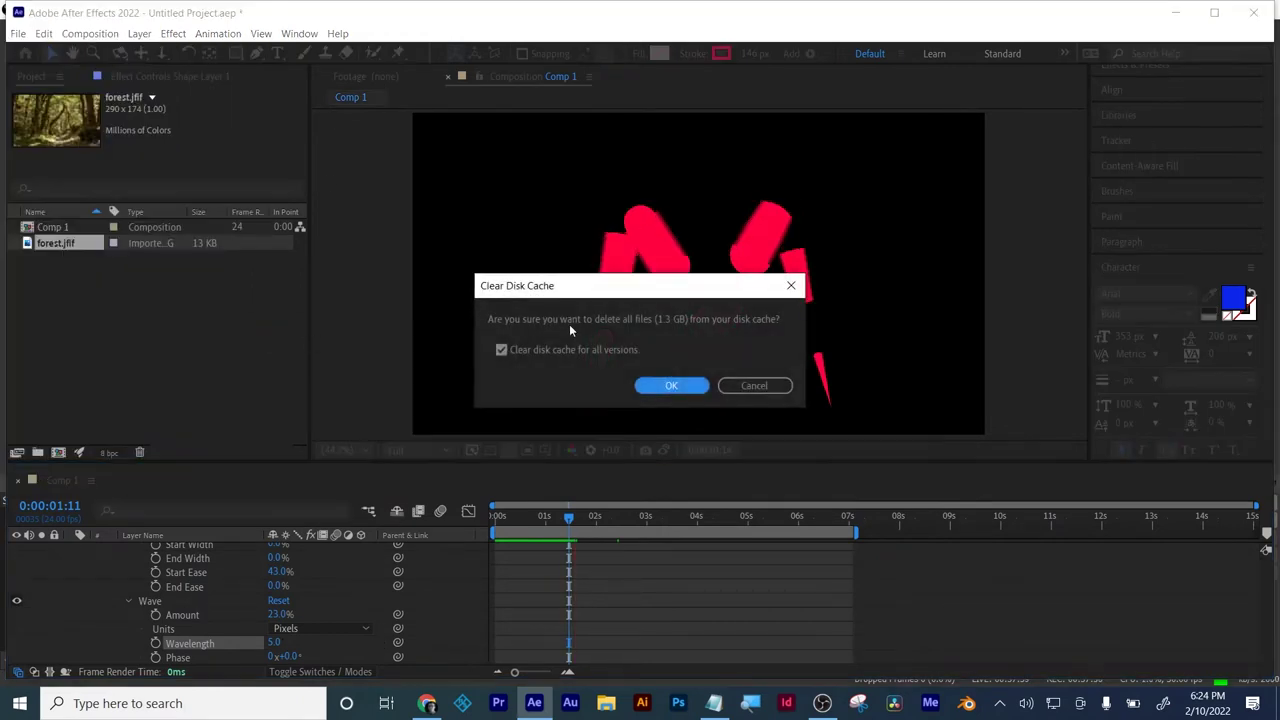
click(662, 386)
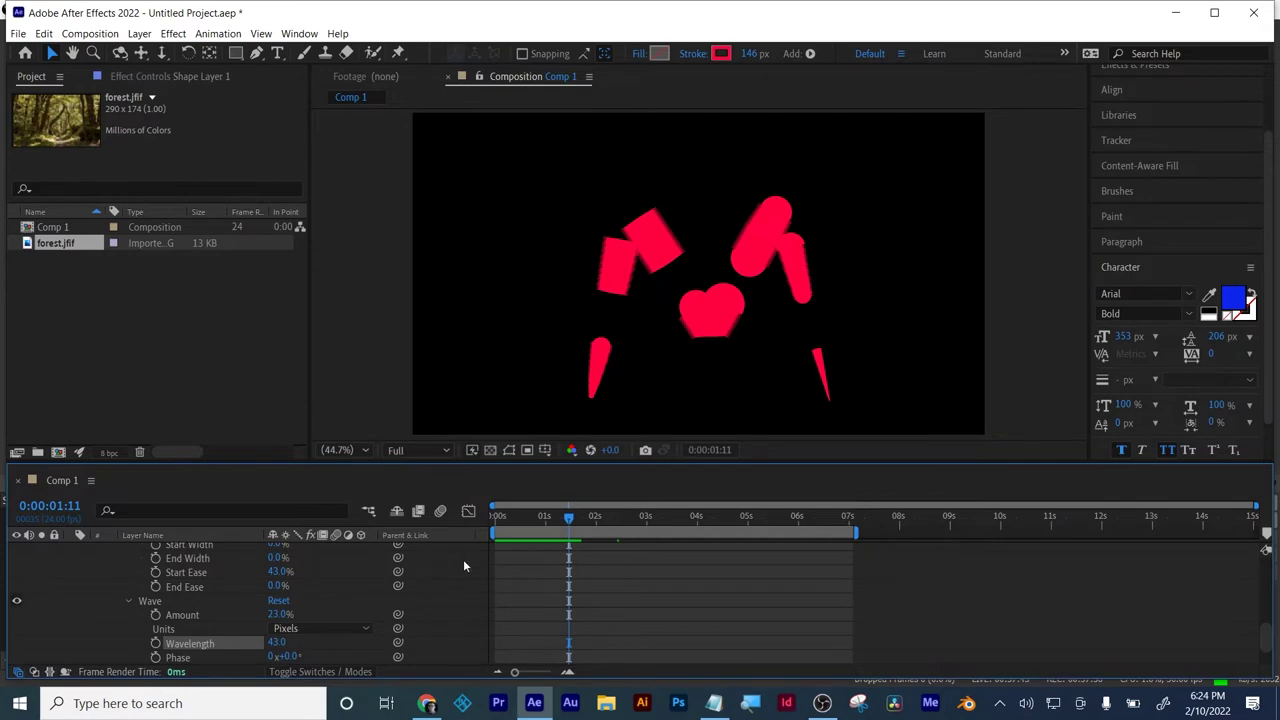
drag(512, 515, 452, 517)
key(space)
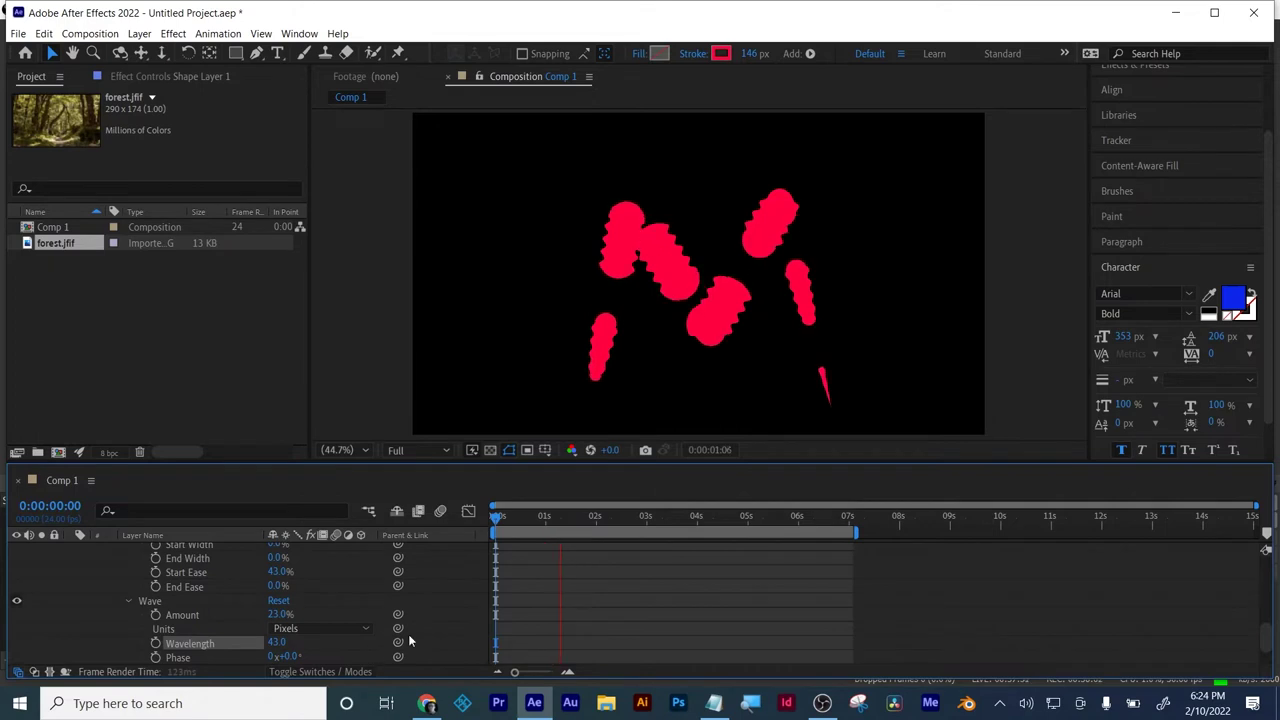
- Return the Wavelength of the M stroke's wave to 100
click(278, 648)
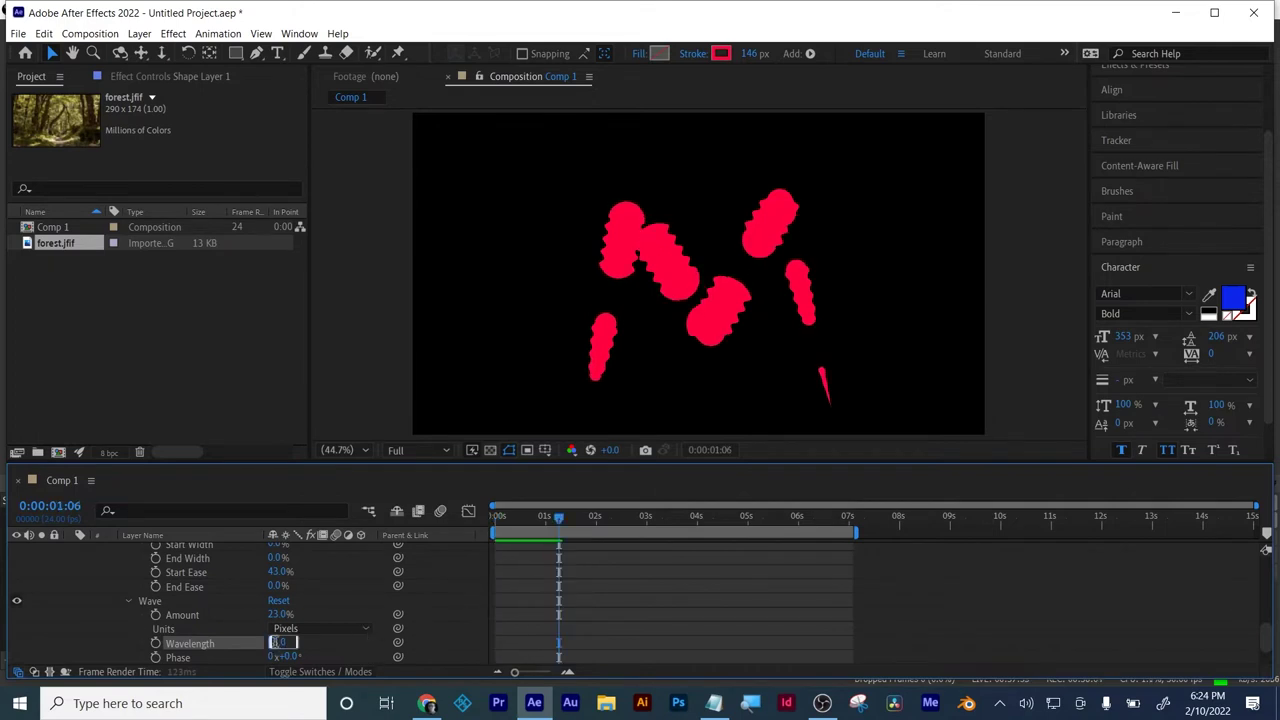
text(100)
key(Return)
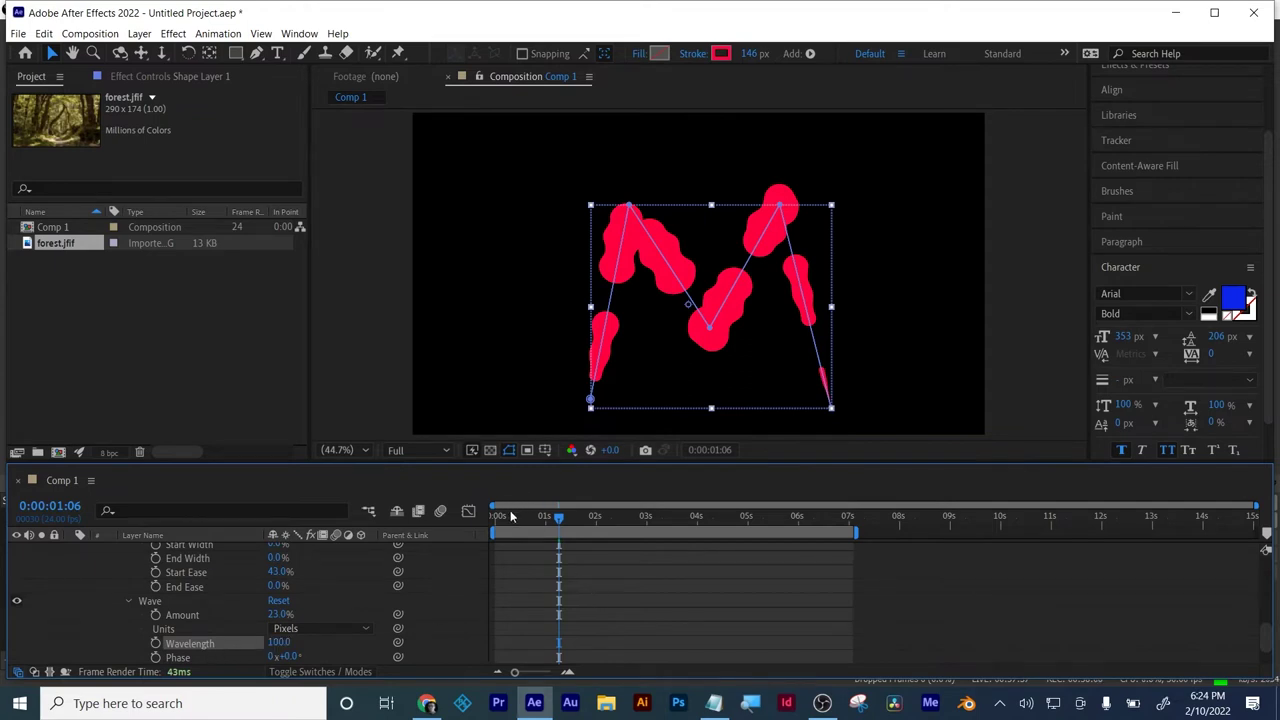
- Drive the Phase of the M stroke's wave with the expression time*300 and preview the animation
key(space)
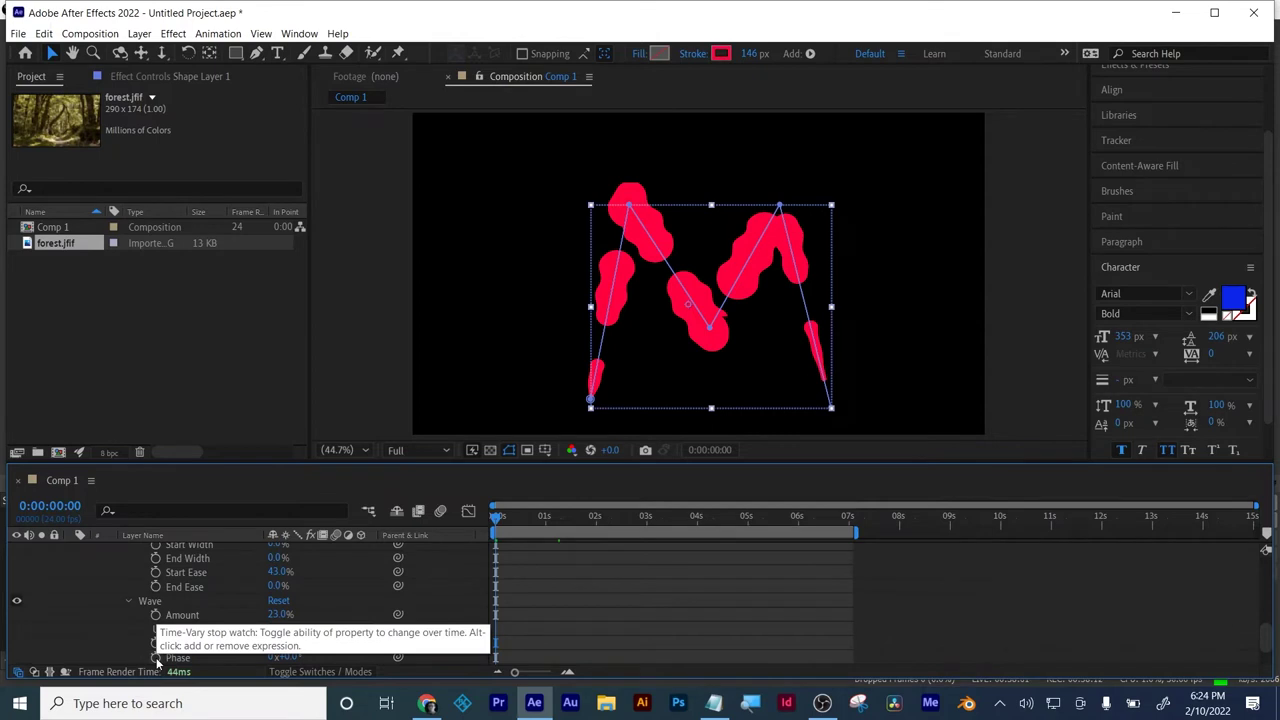
alt+click(156, 659)
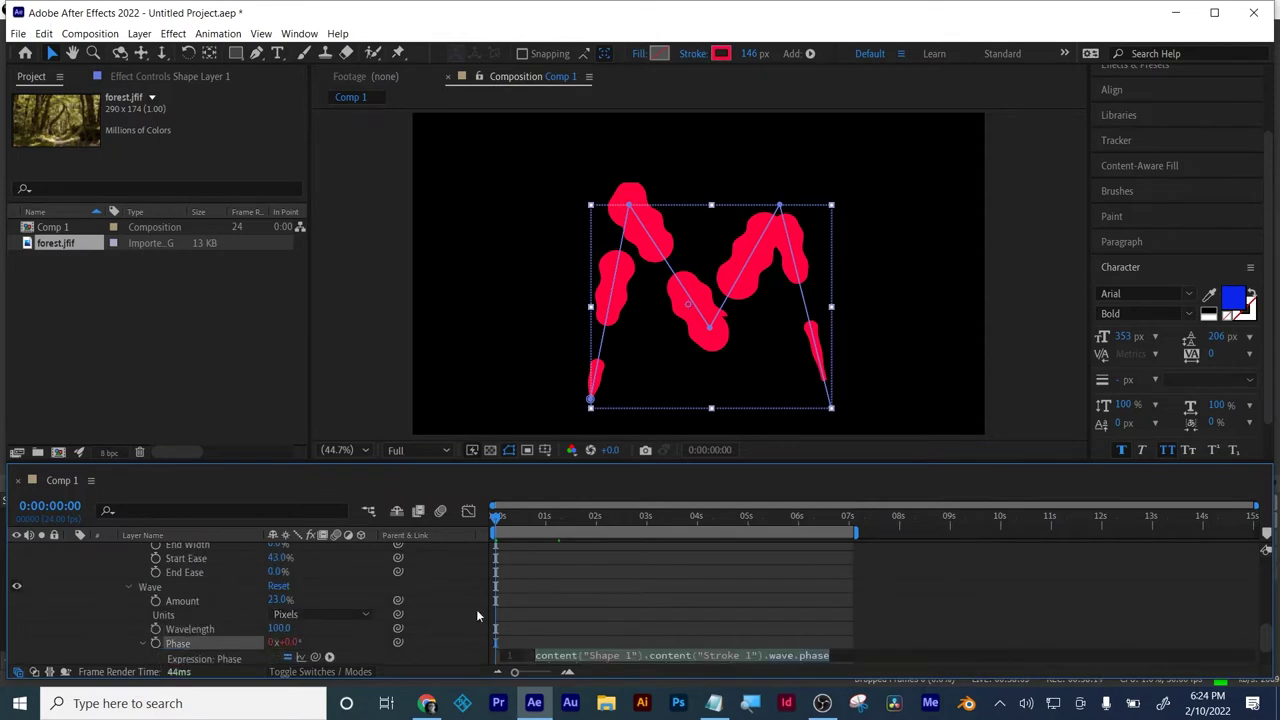
text(time)
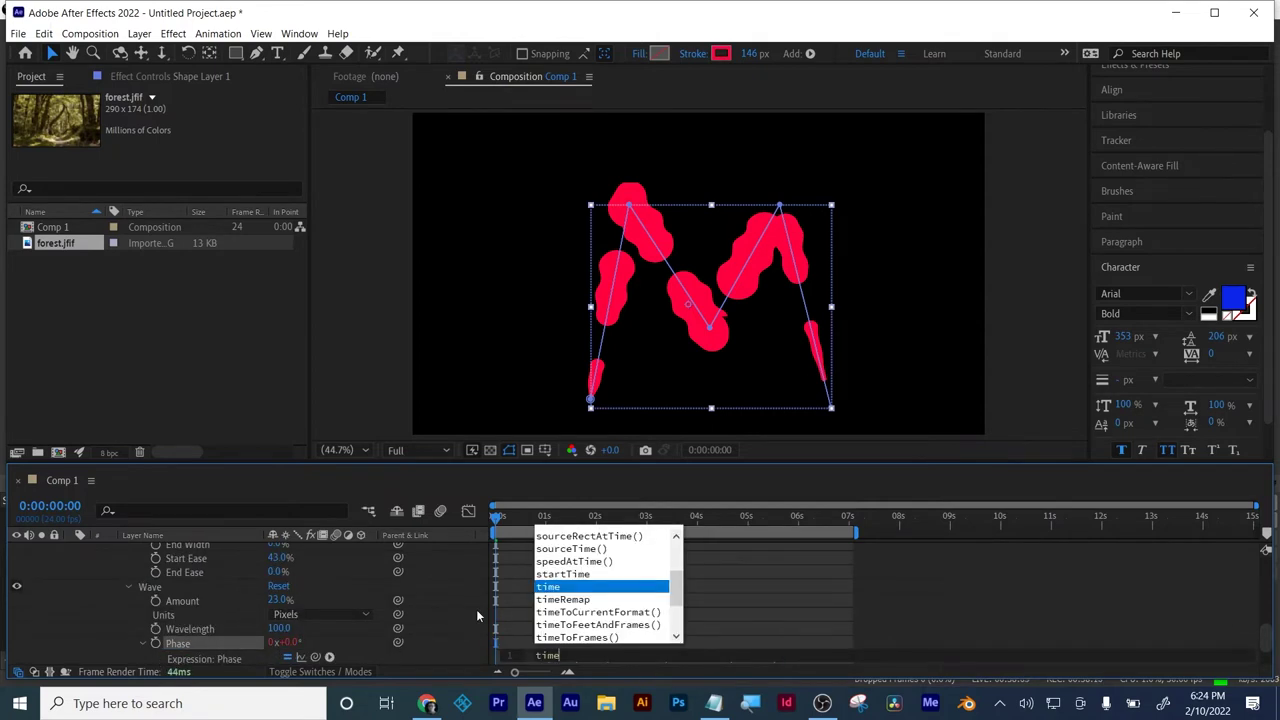
text(*)
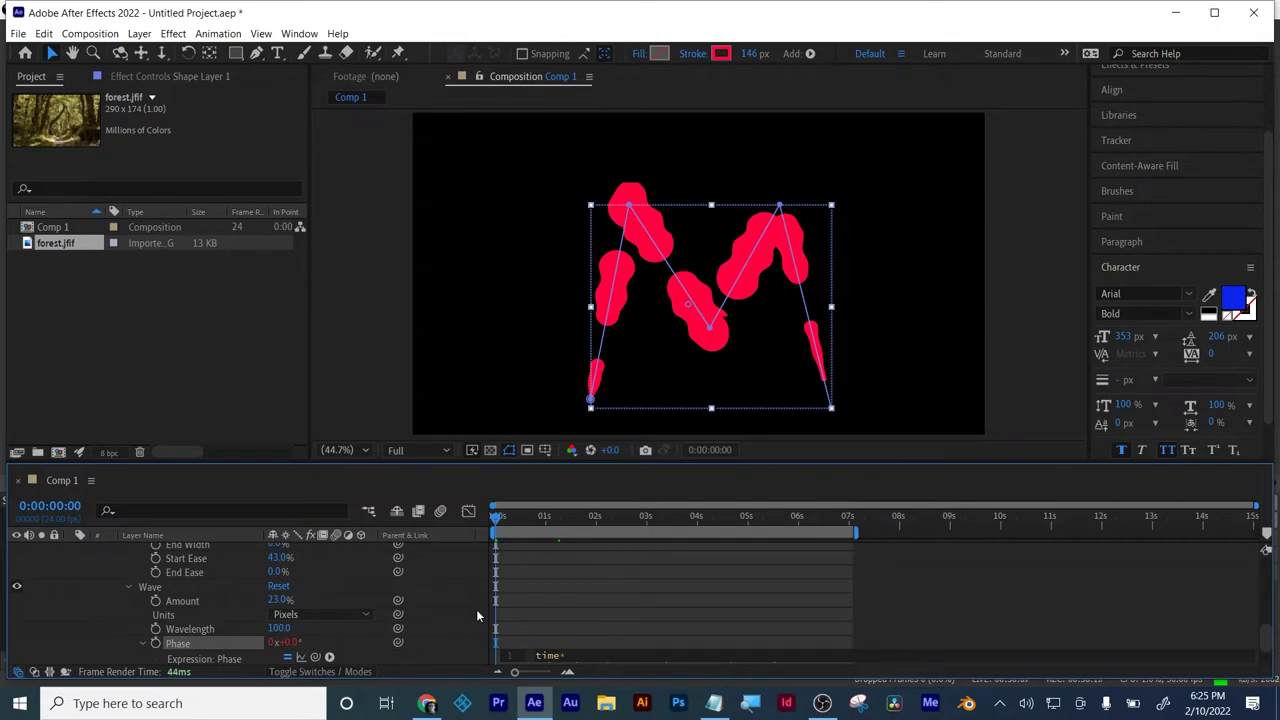
text(300)
click(601, 640)
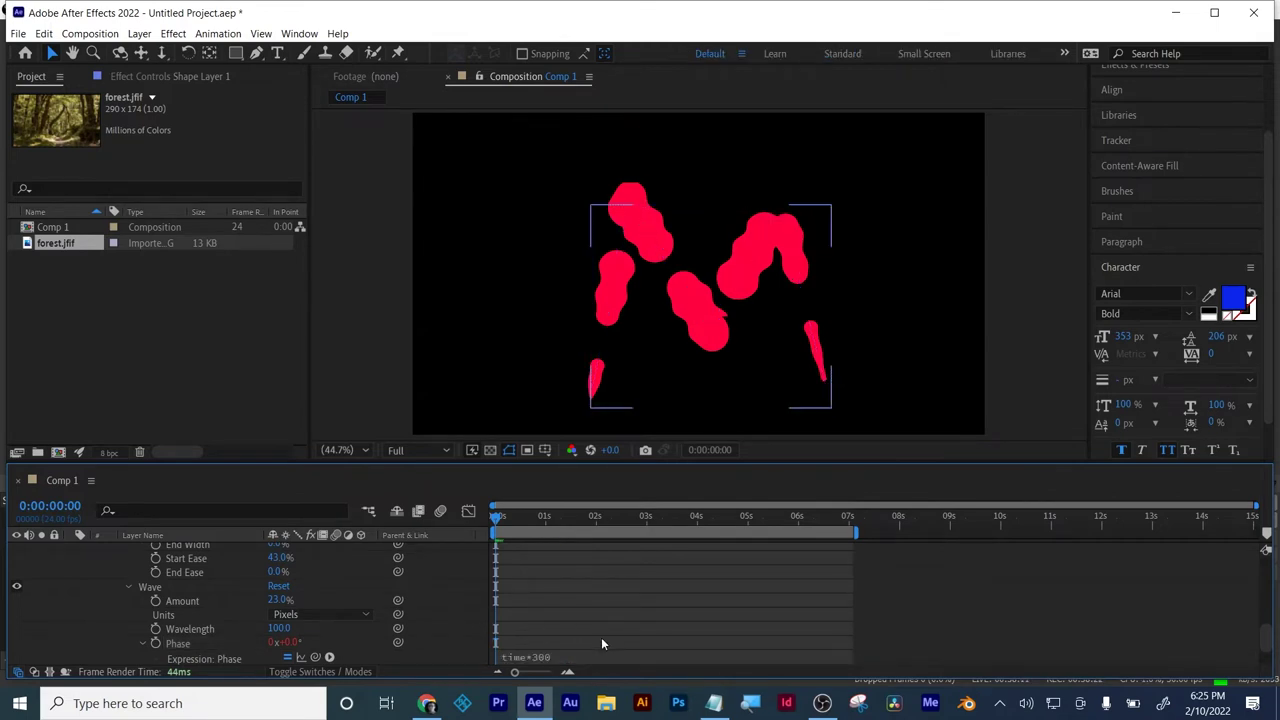
key(space)
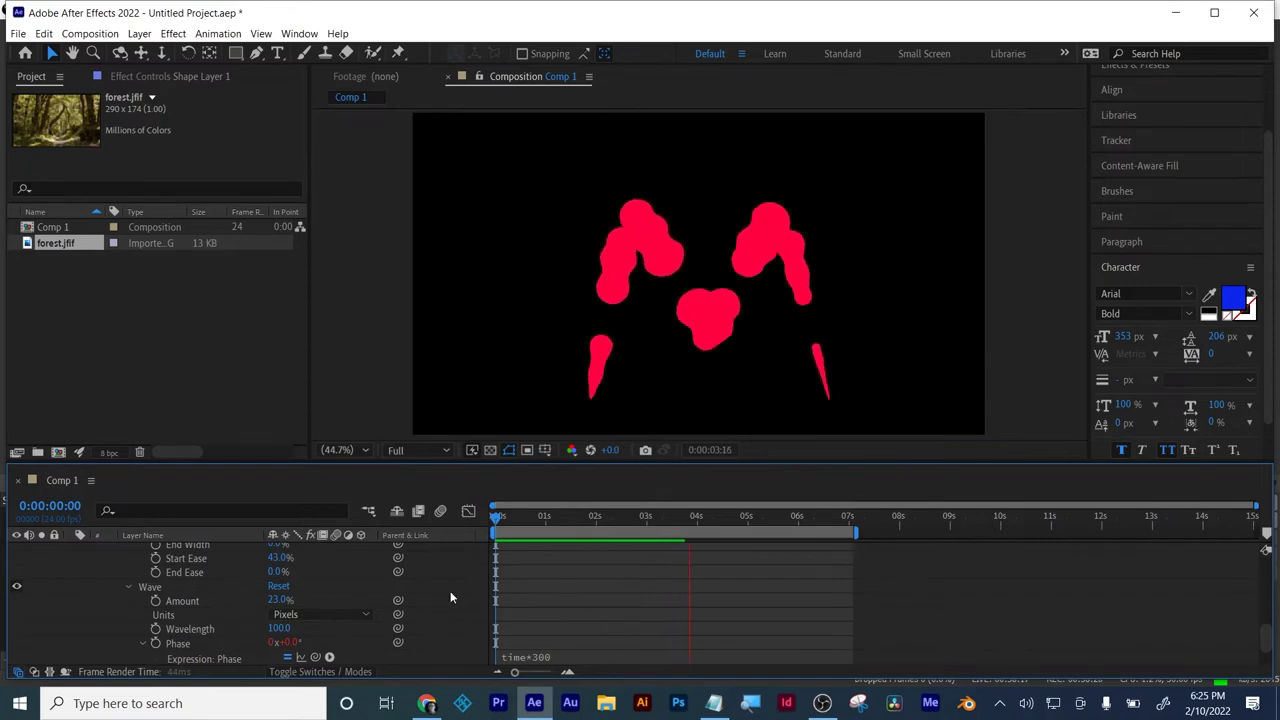
scroll(394, 620, down, 1)
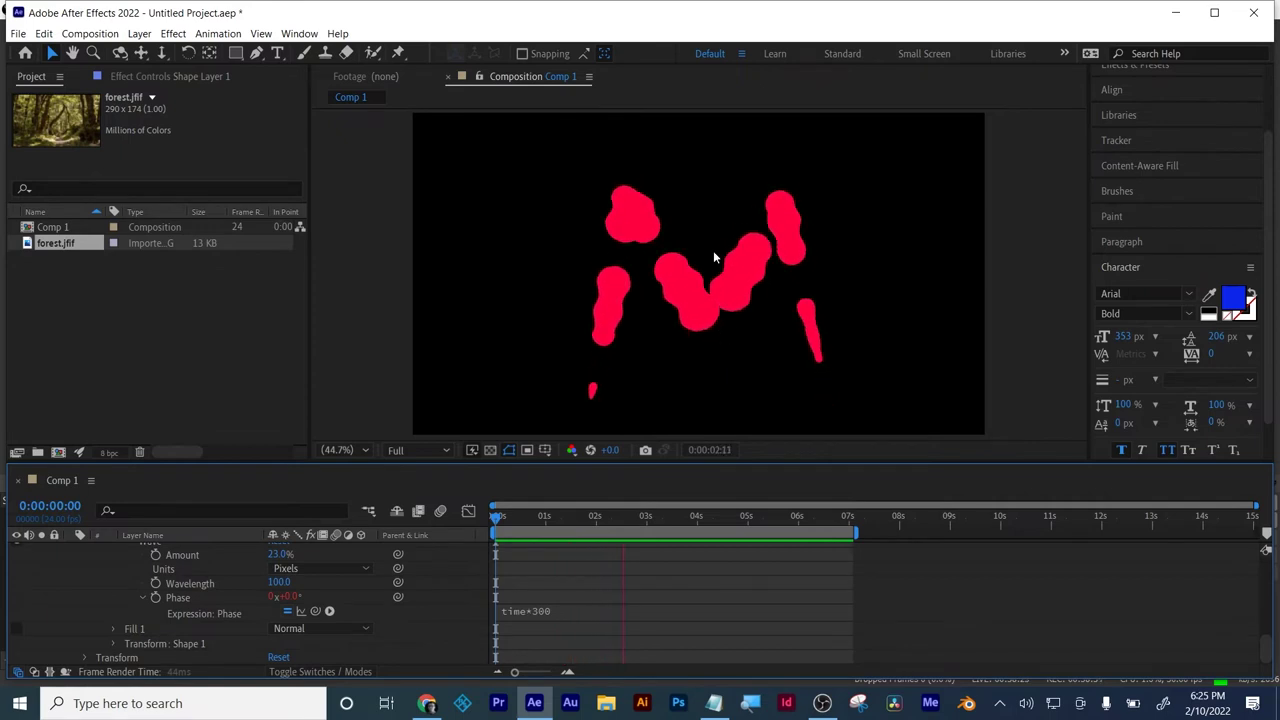
- Return to the start of the timeline and delete the M shape layer from the composition
click(608, 520)
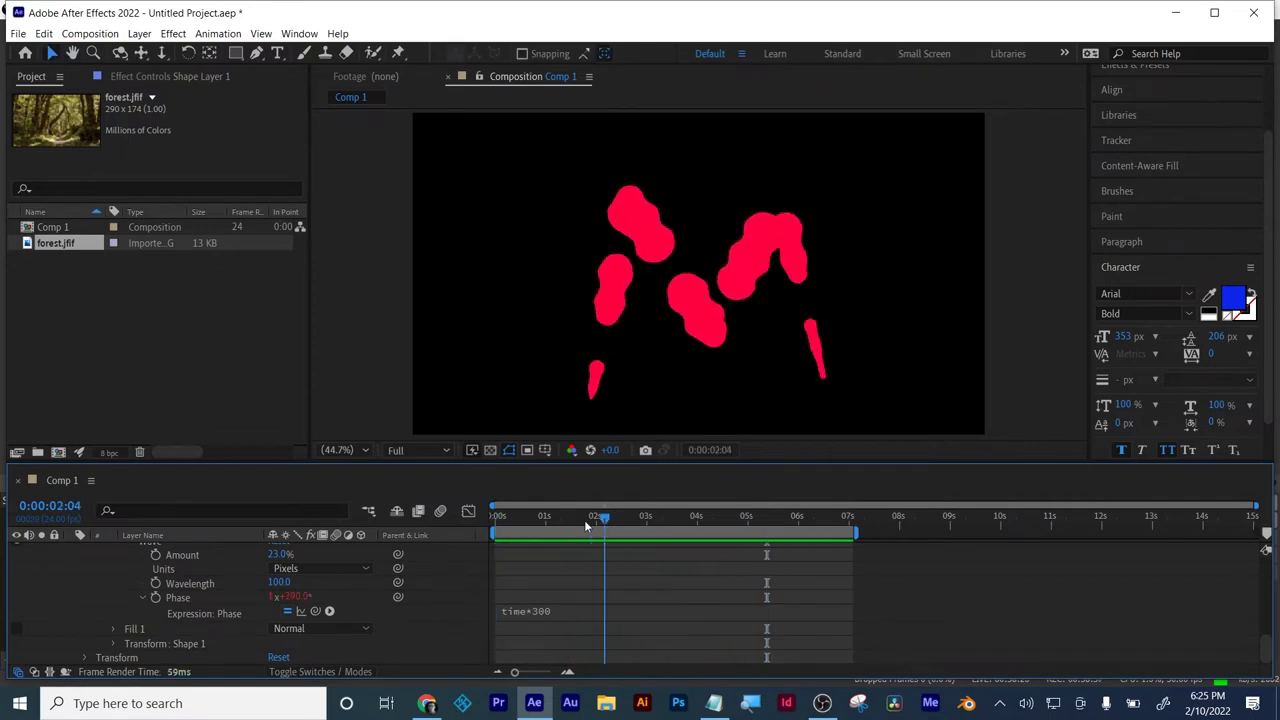
click(498, 523)
click(248, 583)
scroll(248, 583, up, 5)
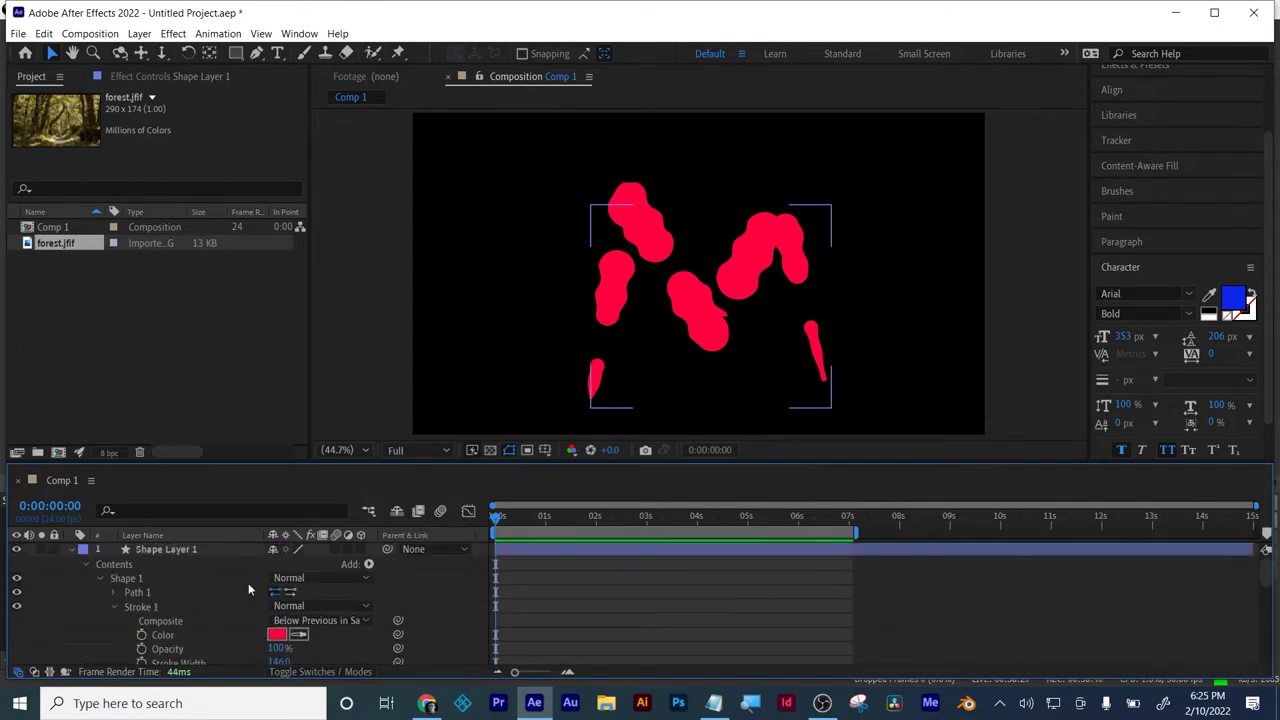
scroll(248, 583, down, 3)
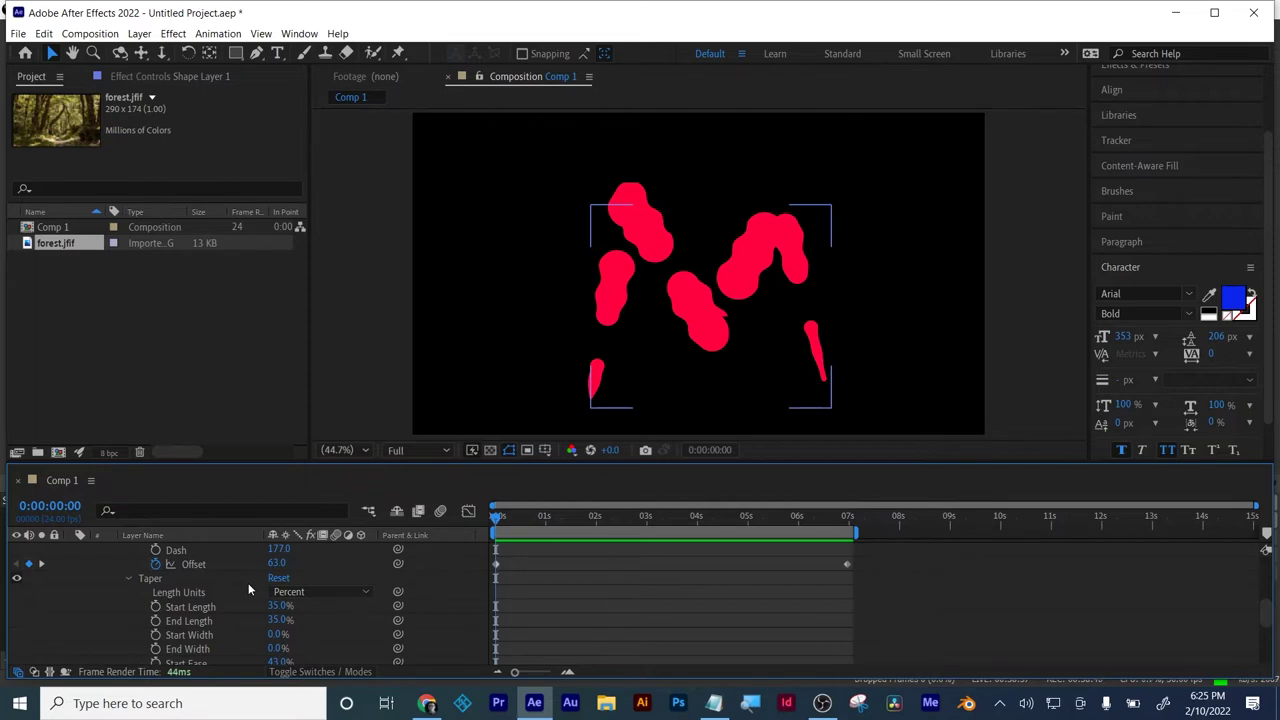
scroll(258, 596, up, 5)
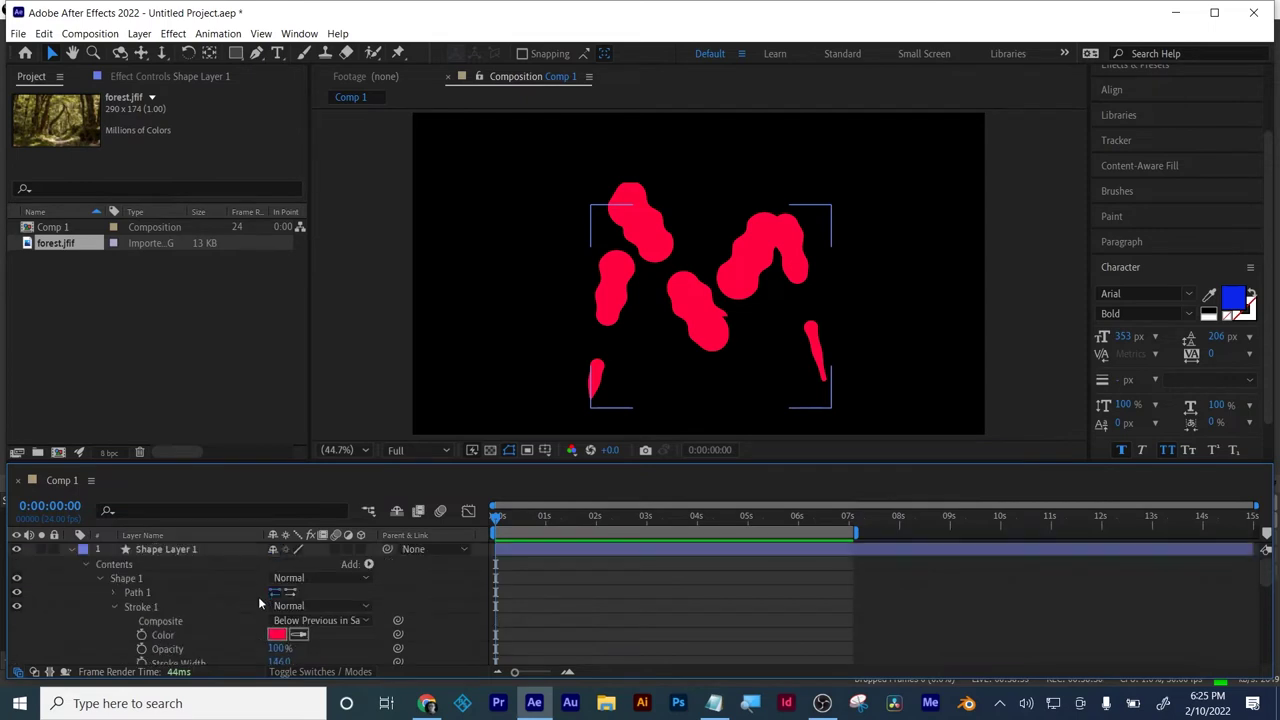
click(150, 549)
key(Delete)
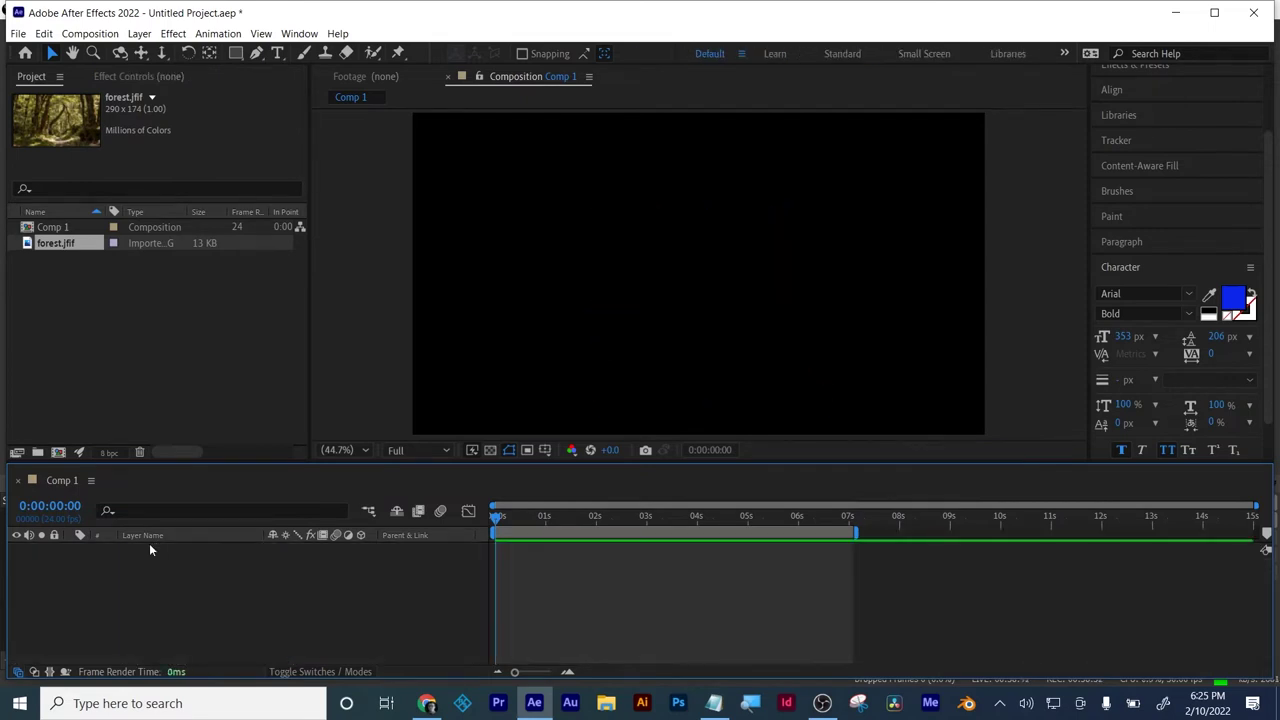
- Add forest.jfif to the composition and scale it to 683% so it fills the frame
drag(48, 232, 184, 598)
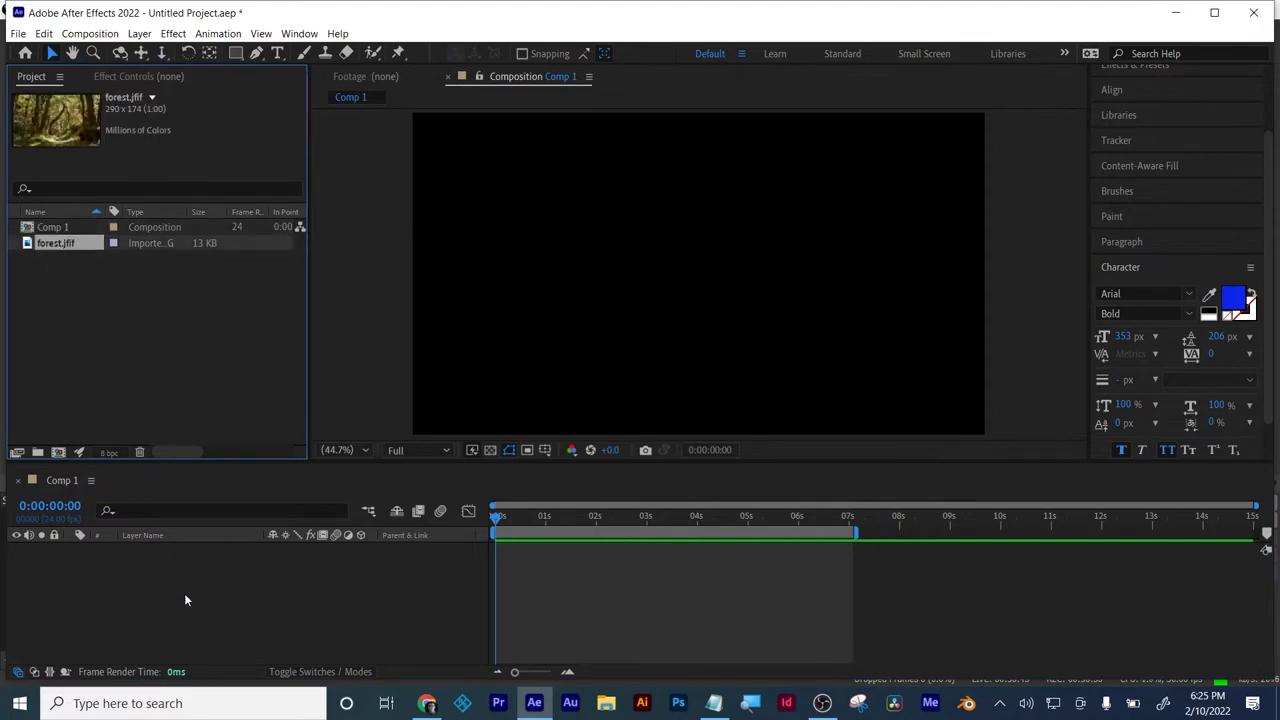
key(s)
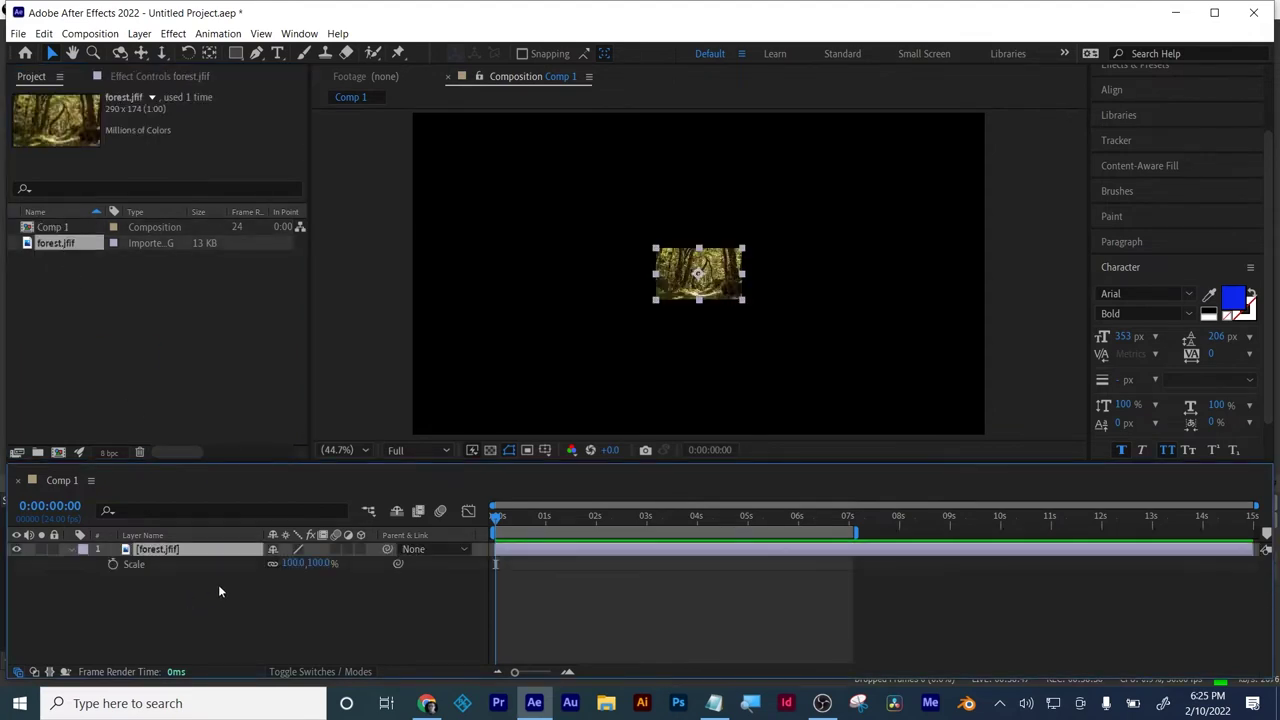
drag(290, 563, 480, 563)
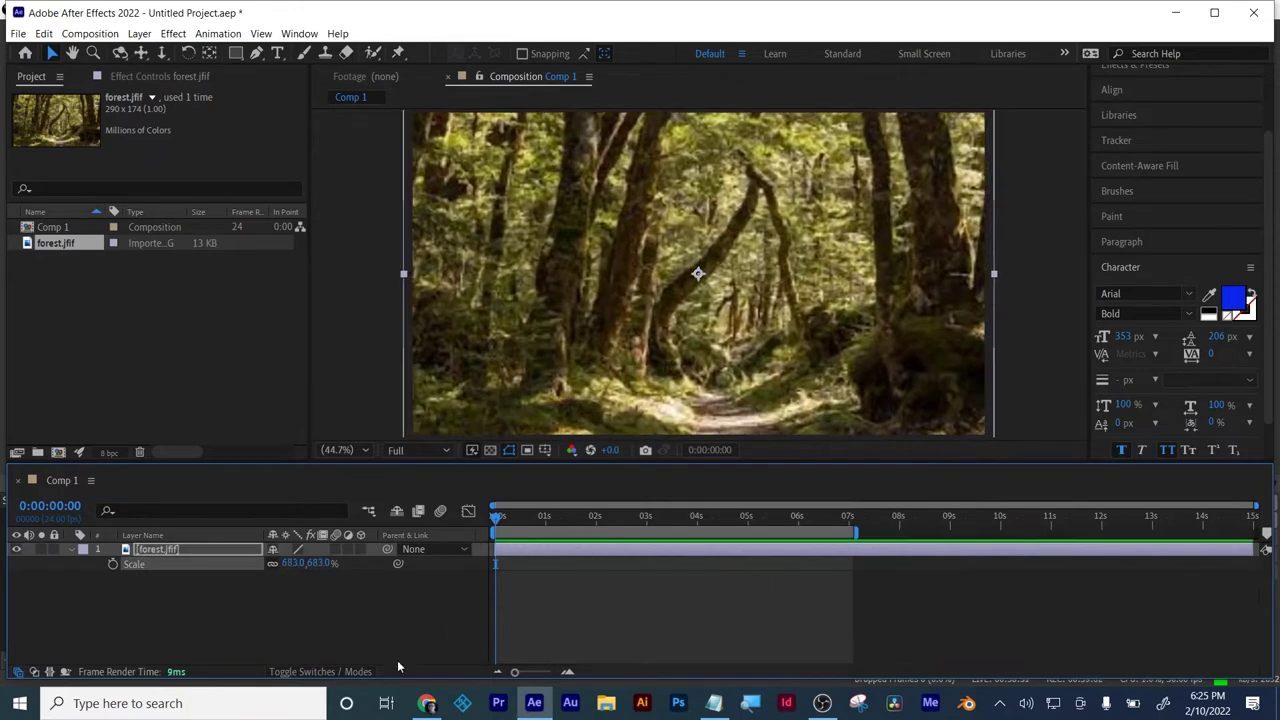
click(398, 660)
click(365, 450)
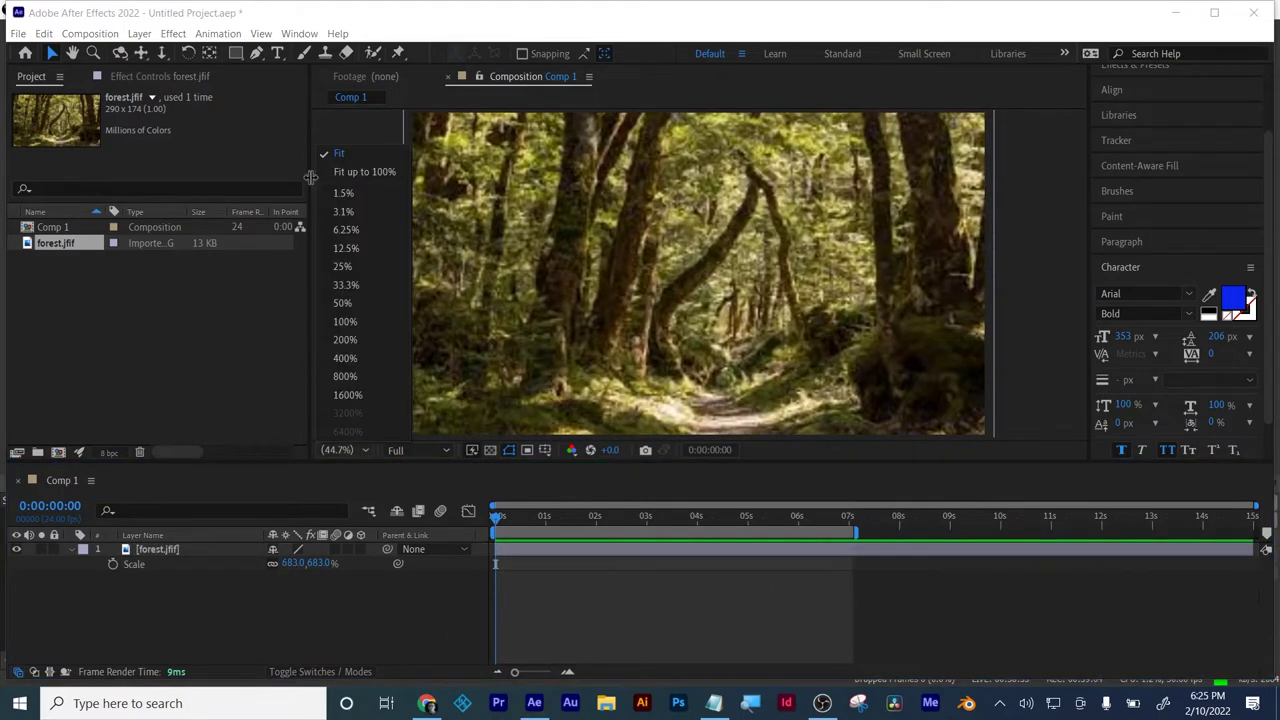
click(464, 285)
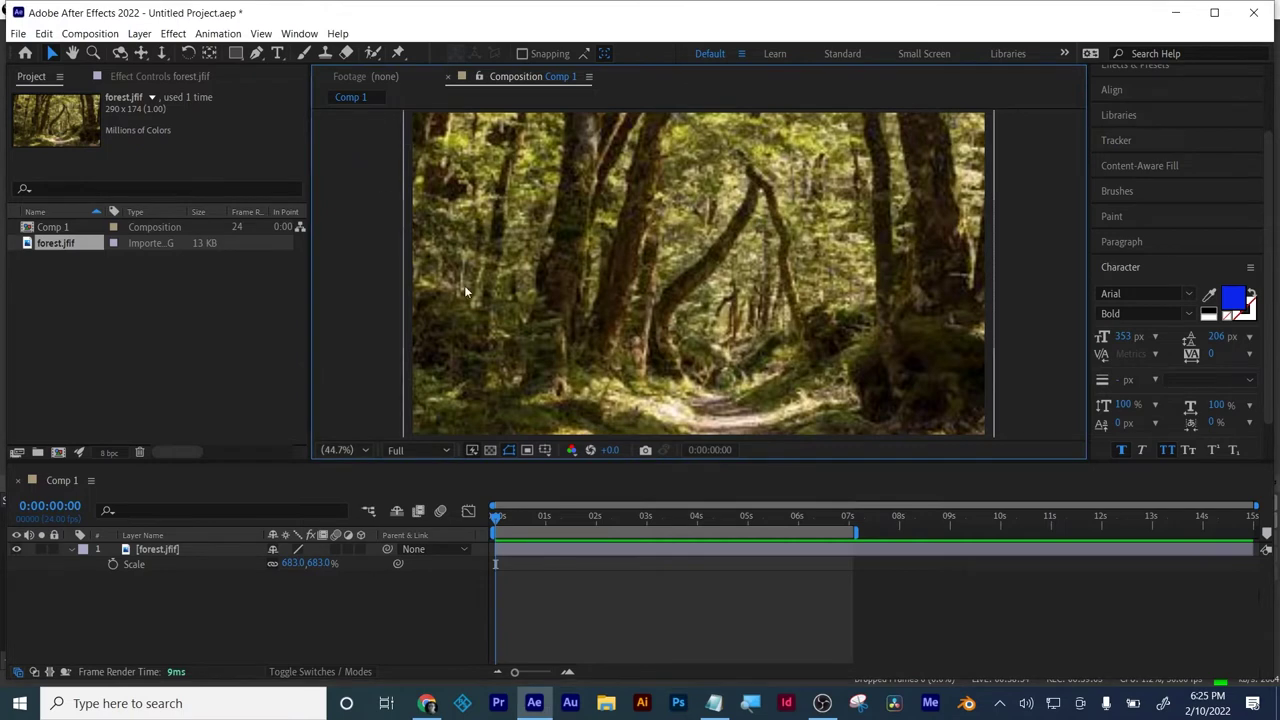
- Draw a rectangular mask near the center of the forest layer with the Rectangle tool
click(616, 553)
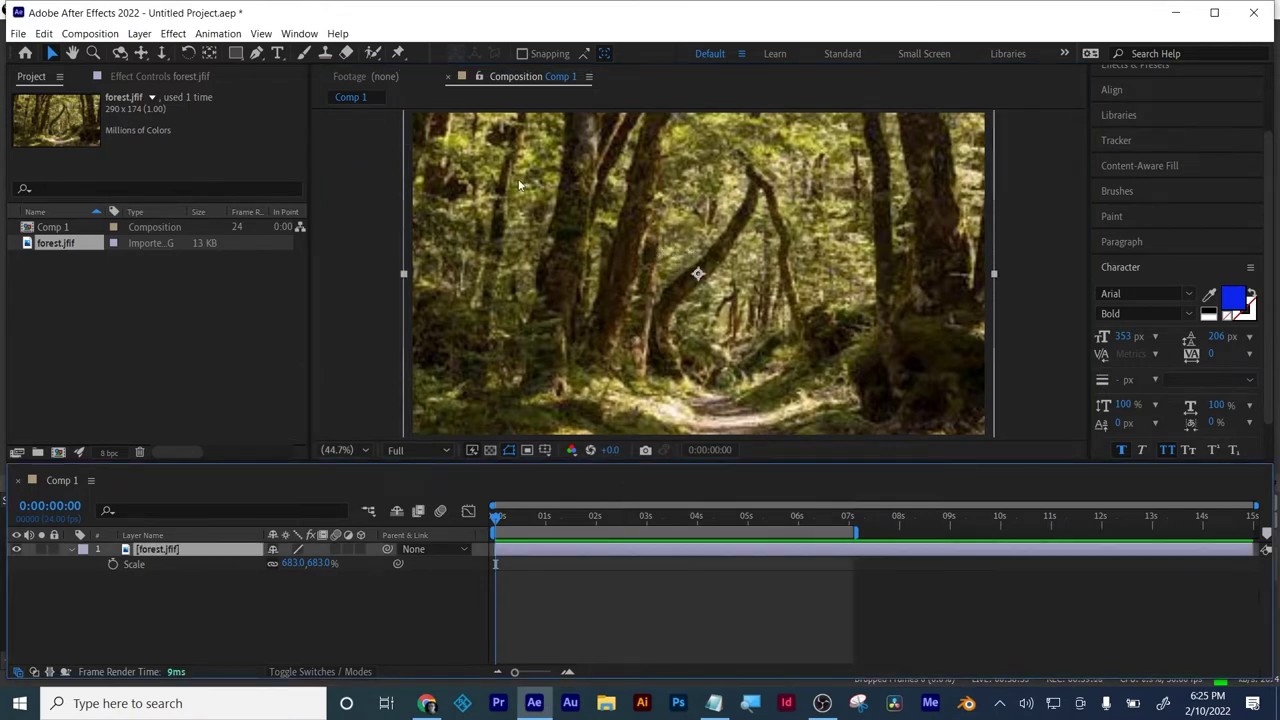
click(234, 54)
click(234, 54)
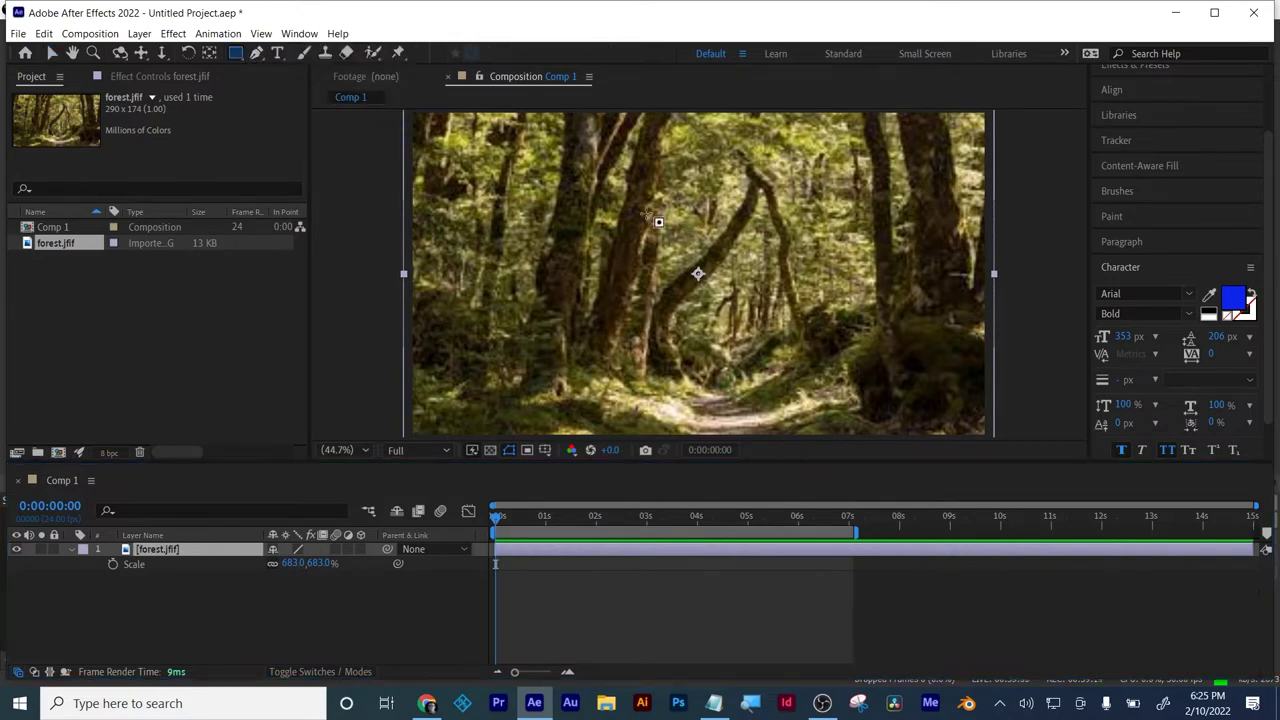
drag(641, 213, 764, 348)
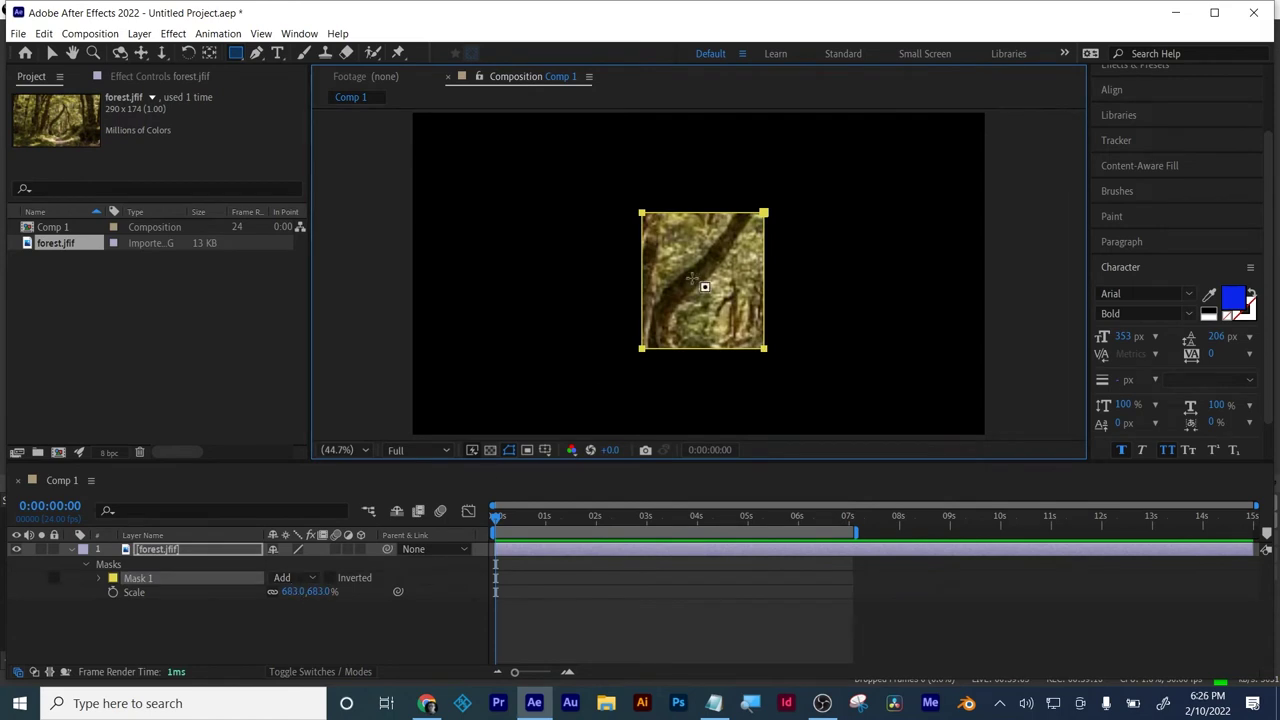
- Set the rectangular mask's mode to Subtract and show the transparency grid in the composition view
click(292, 578)
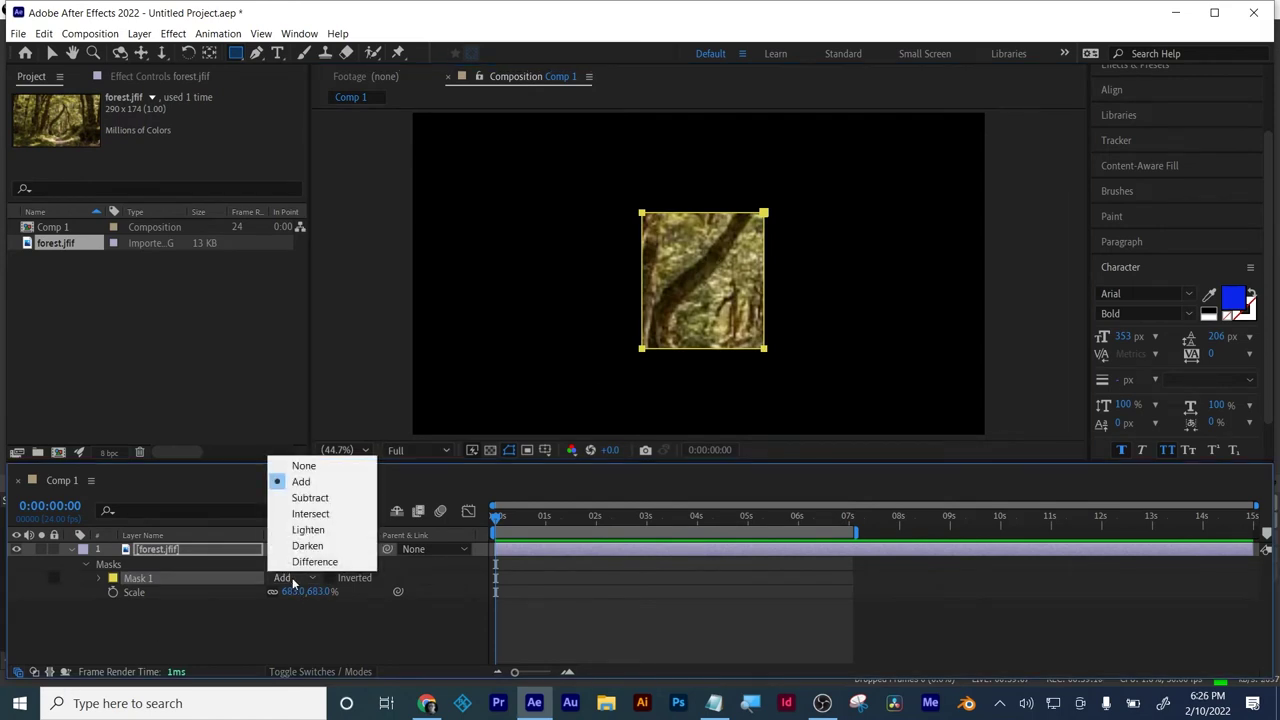
click(310, 498)
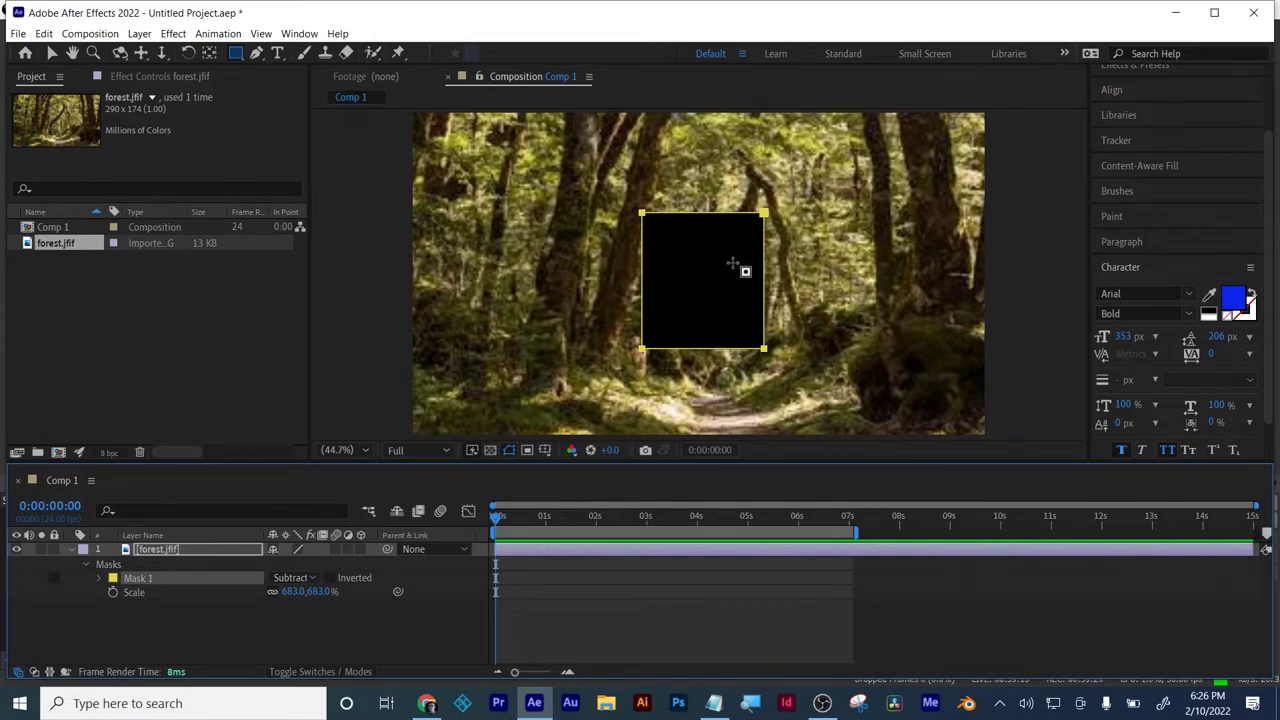
click(490, 450)
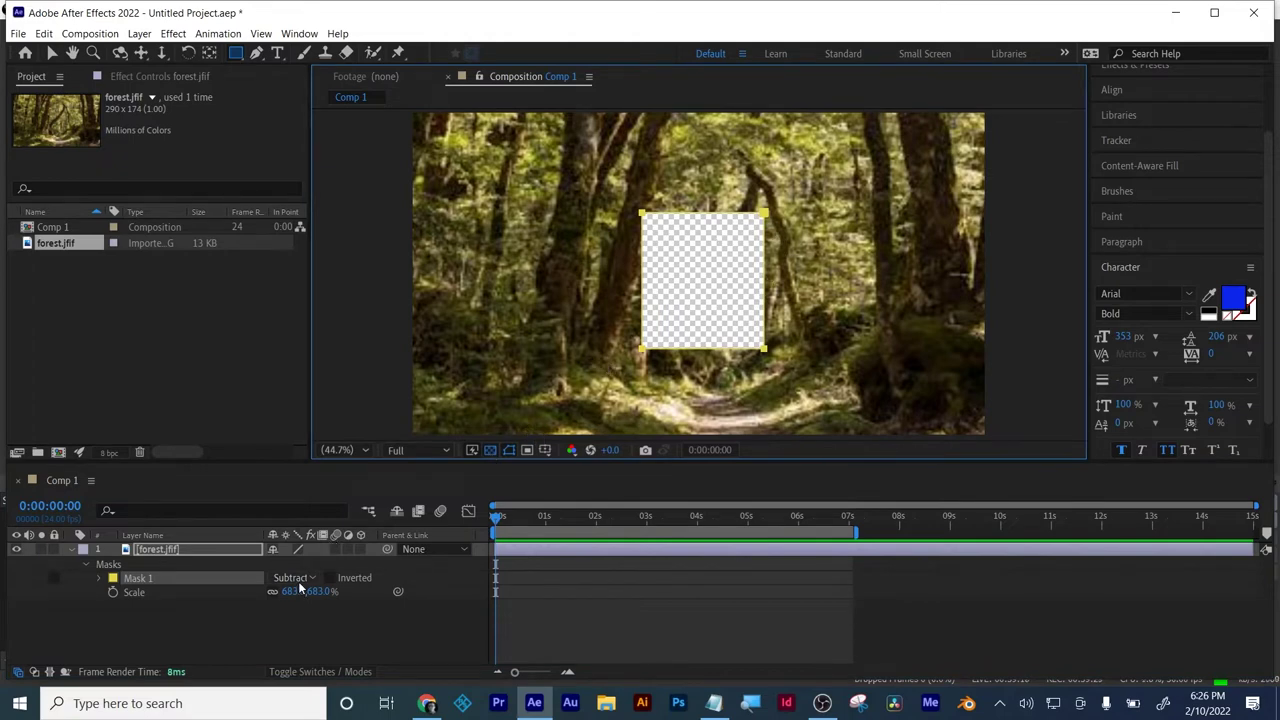
click(489, 455)
click(489, 455)
click(302, 578)
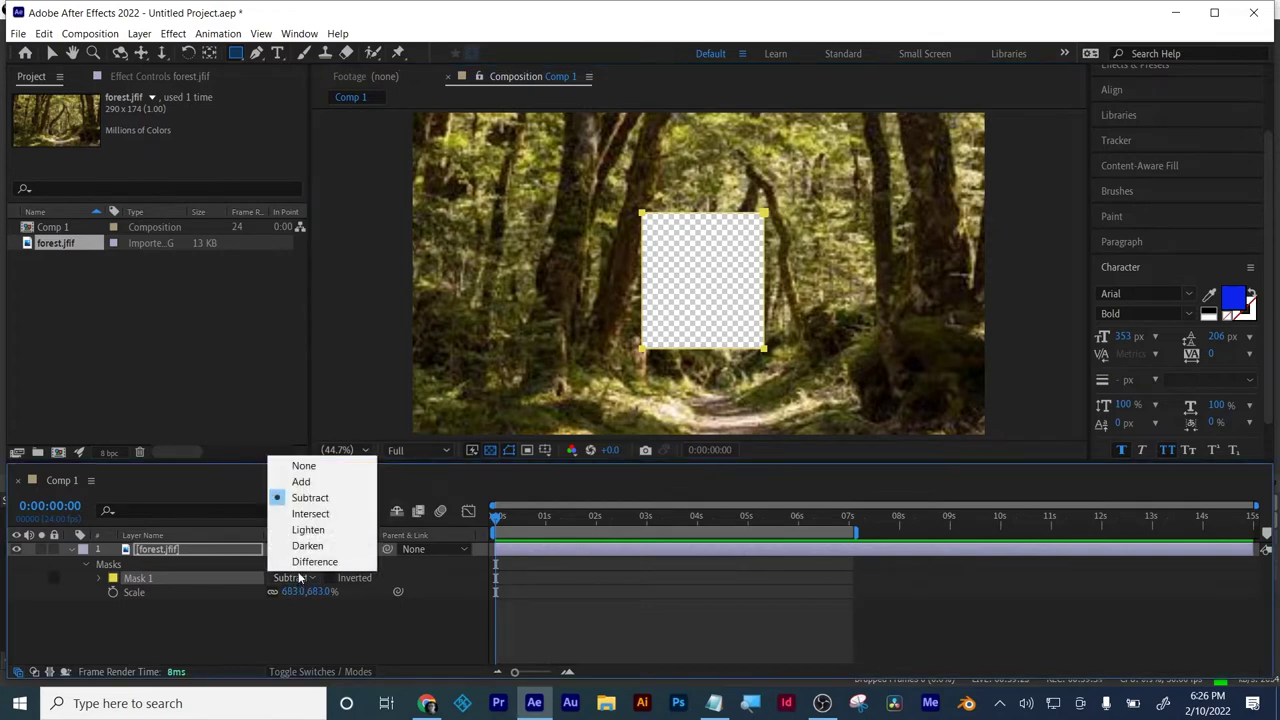
click(309, 497)
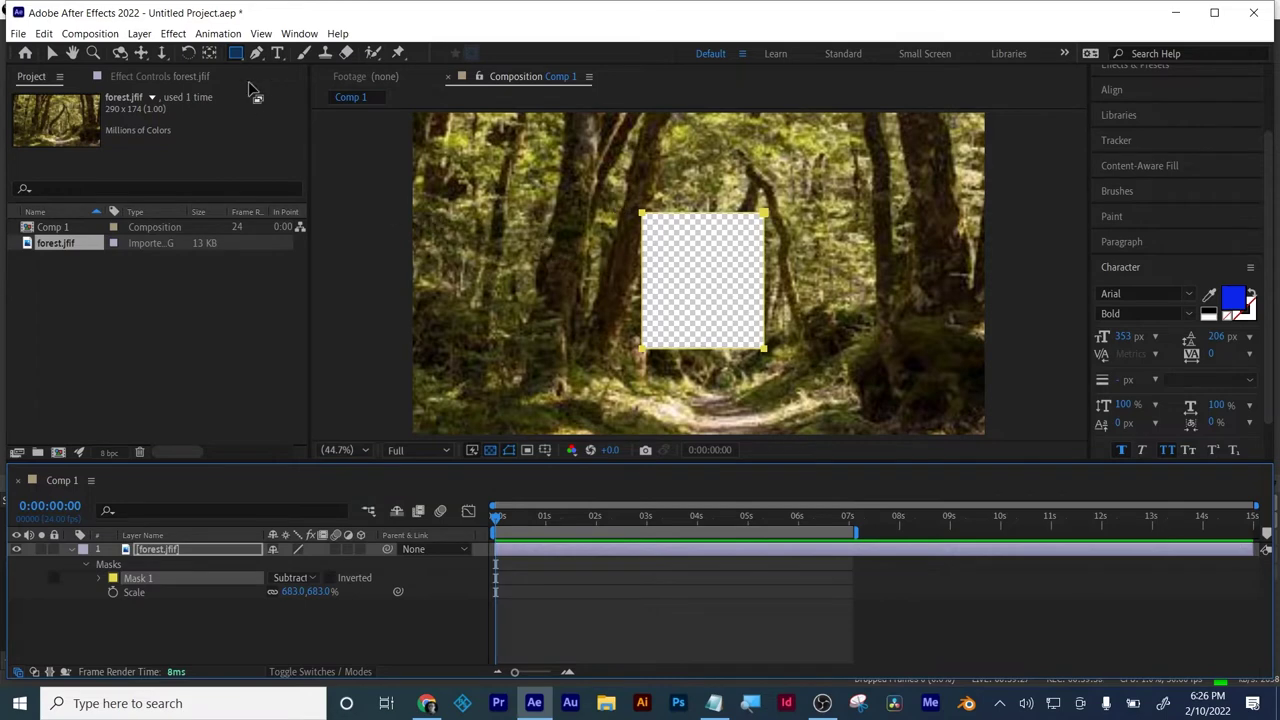
- Draw a wide, flat ellipse mask across the rectangular mask on the forest layer and set its mode to Intersect
click(234, 56)
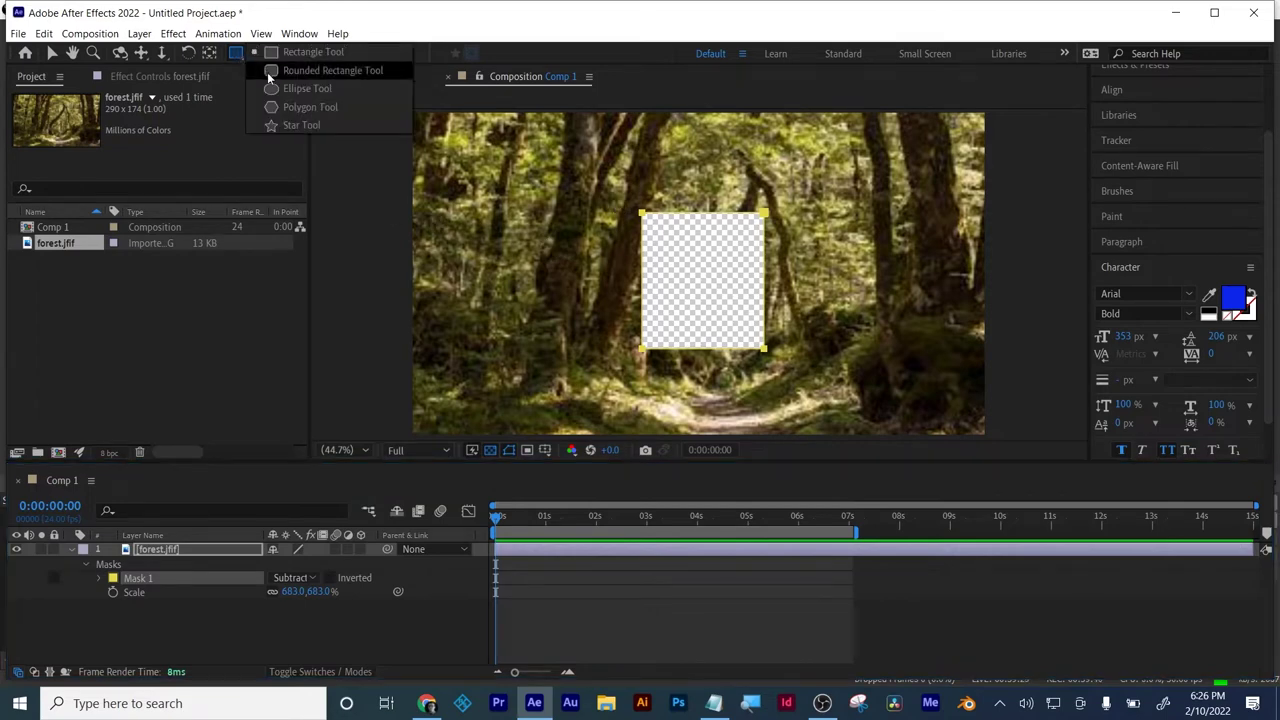
click(267, 72)
click(240, 57)
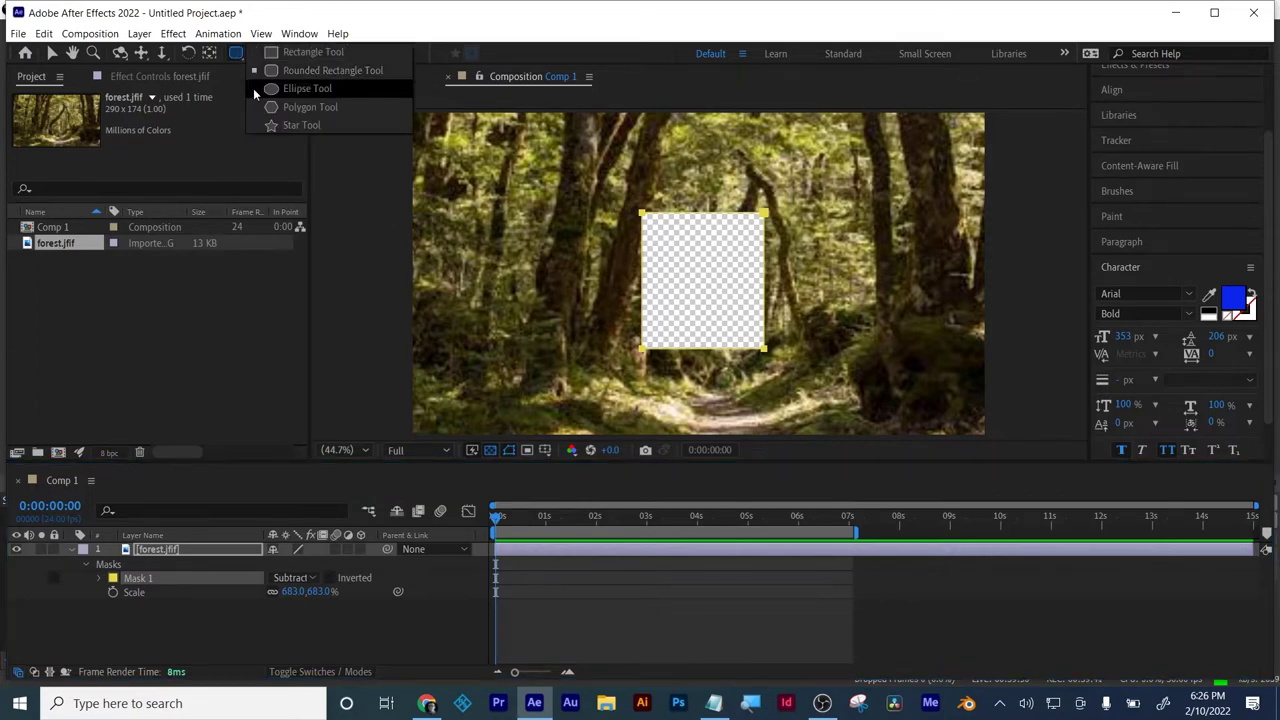
click(258, 92)
drag(528, 268, 926, 305)
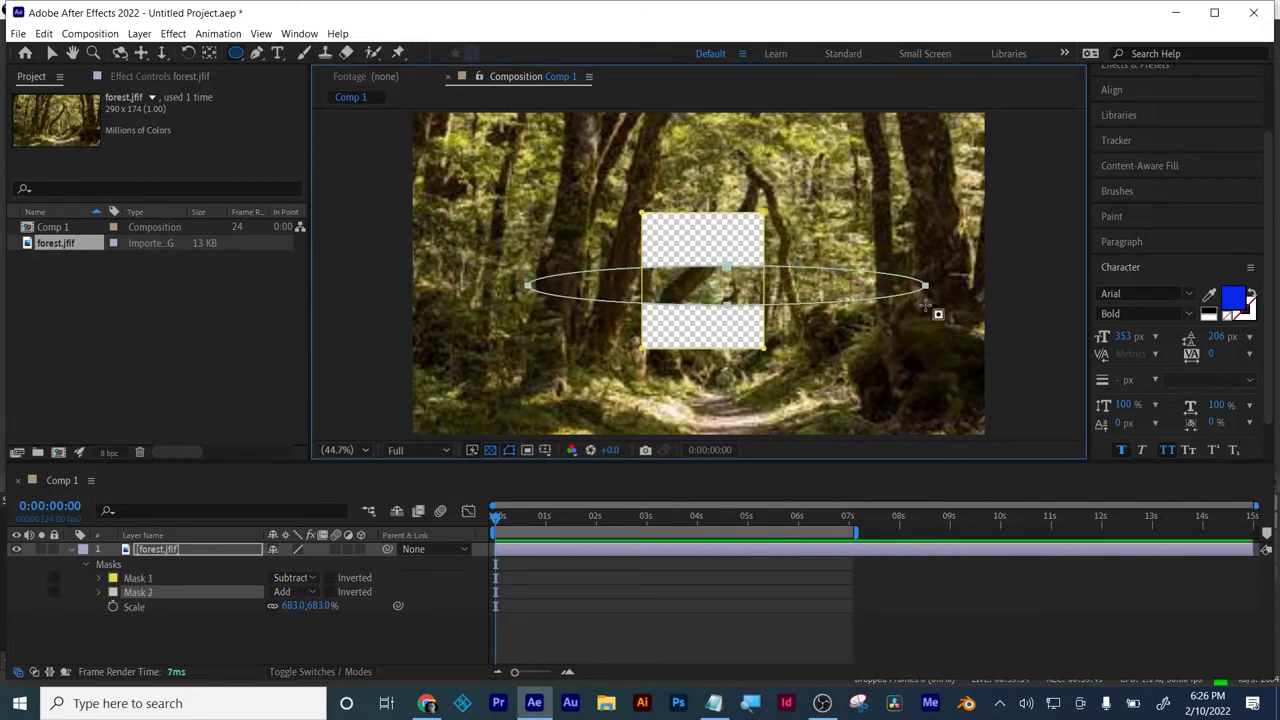
click(299, 593)
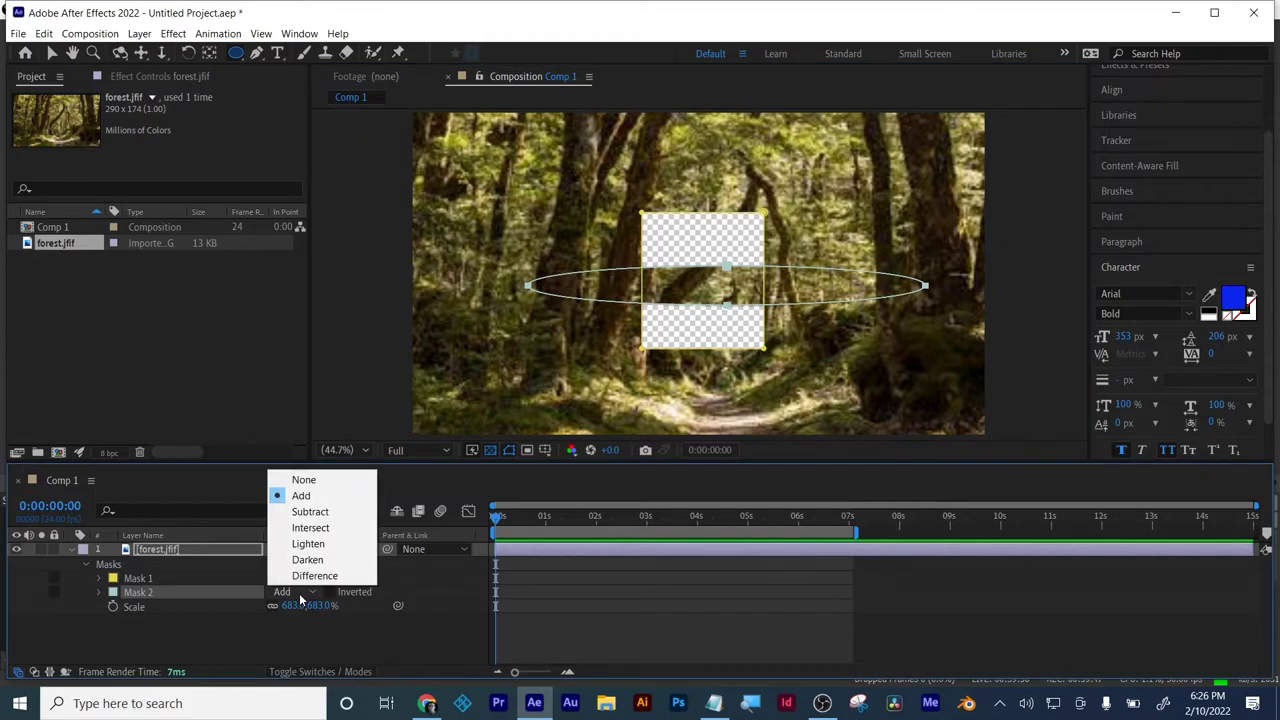
click(310, 528)
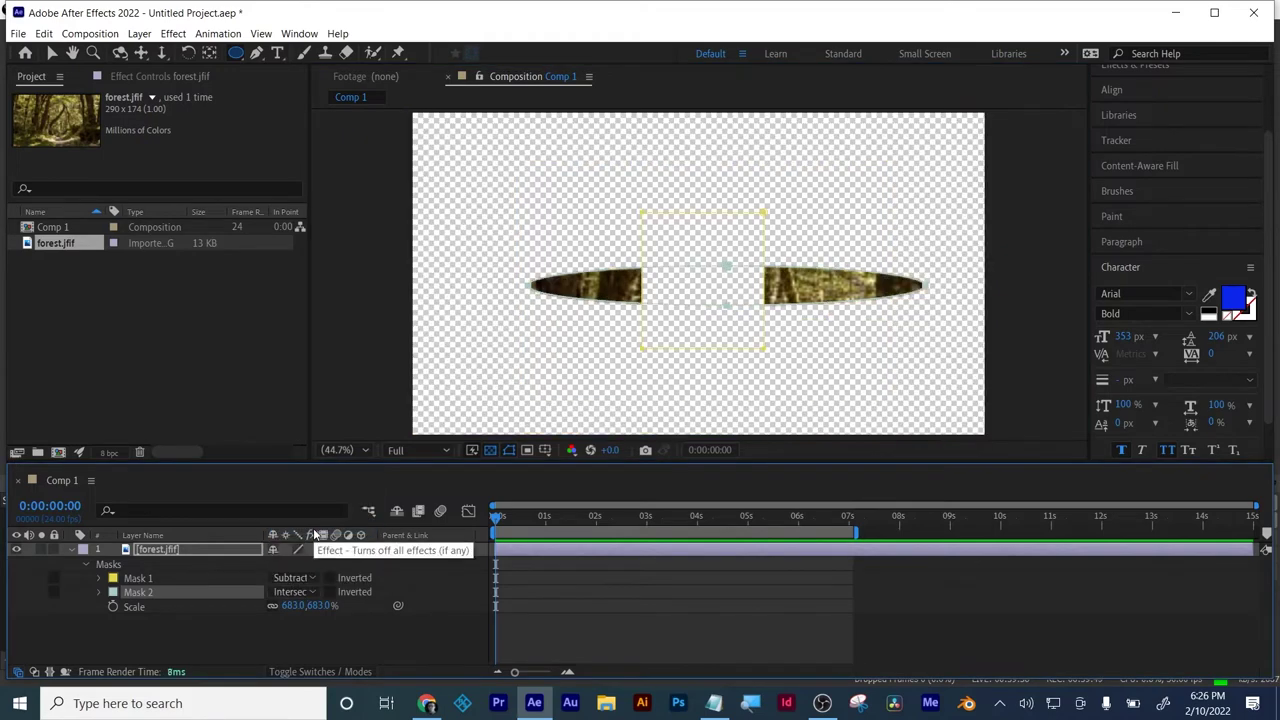
- Switch the ellipse mask's mode to None to compare, and return it to Intersect
click(286, 595)
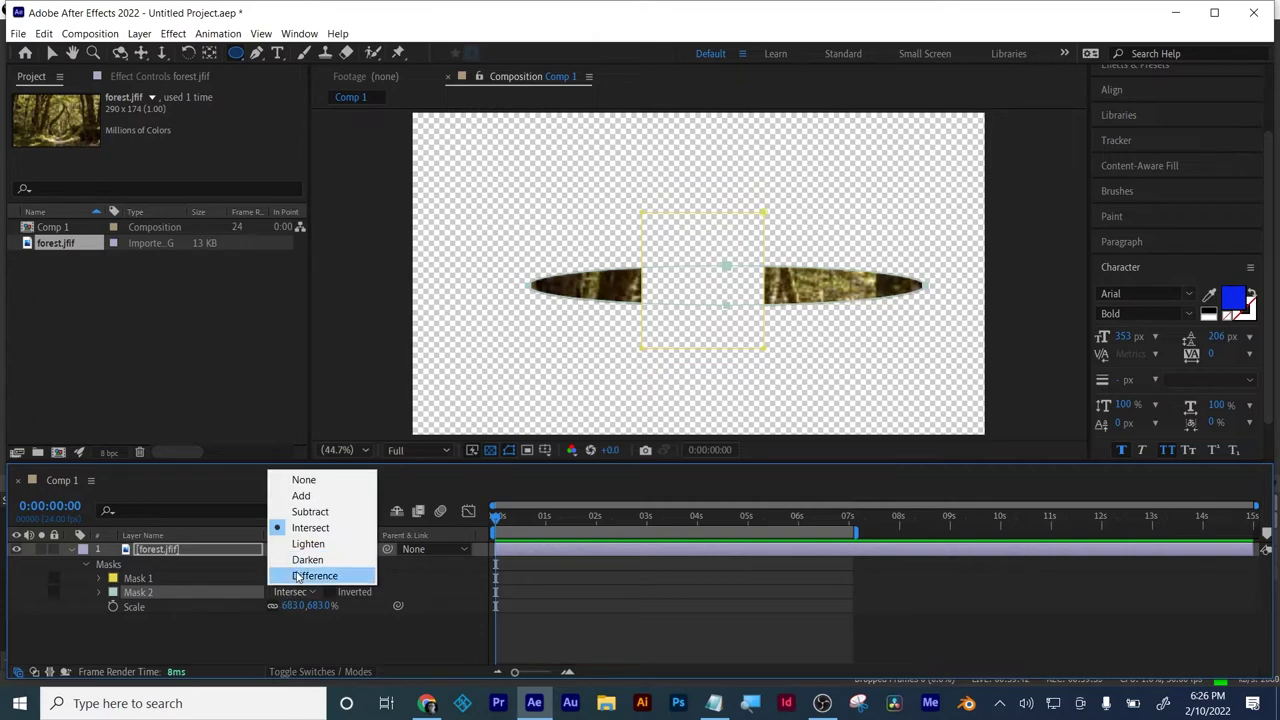
click(309, 481)
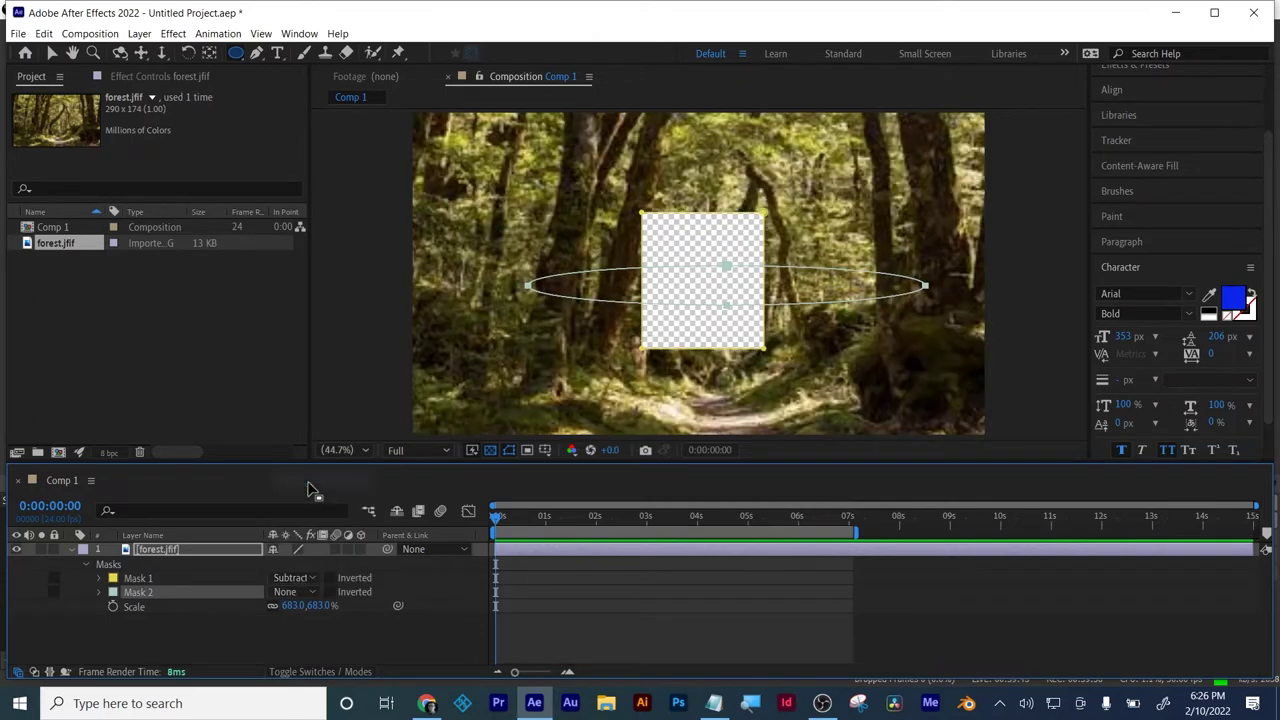
click(297, 593)
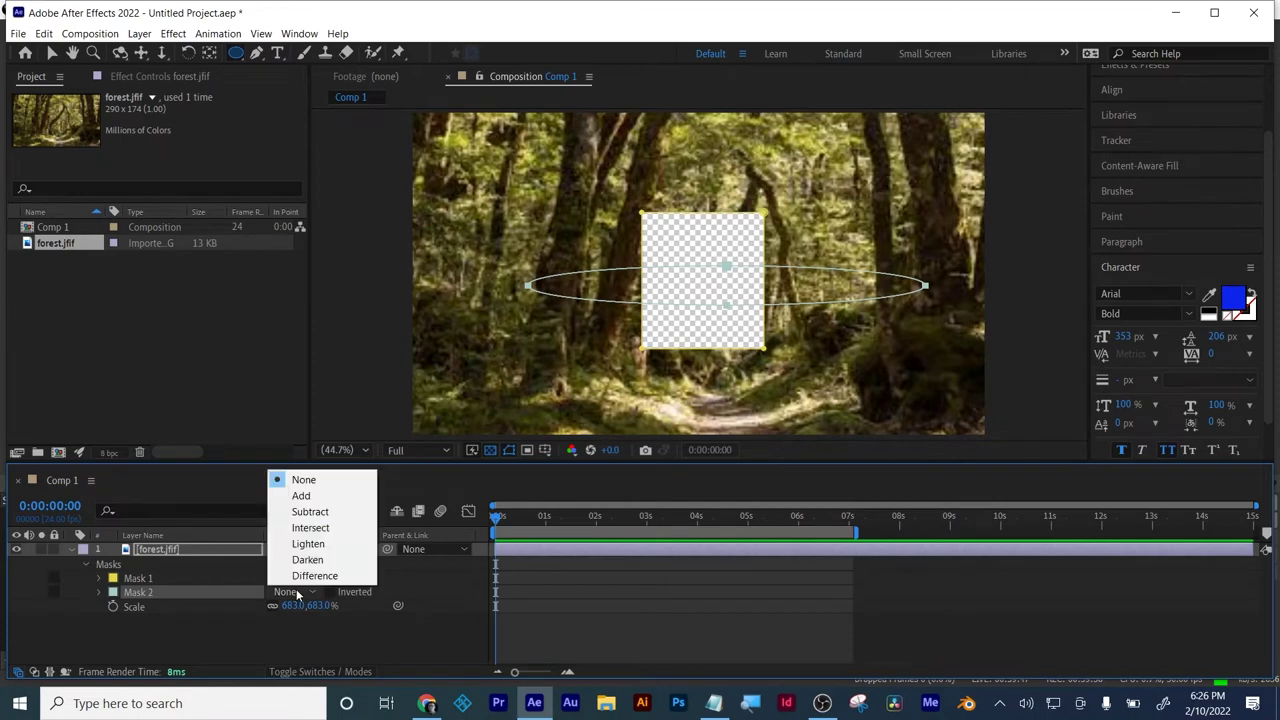
click(309, 527)
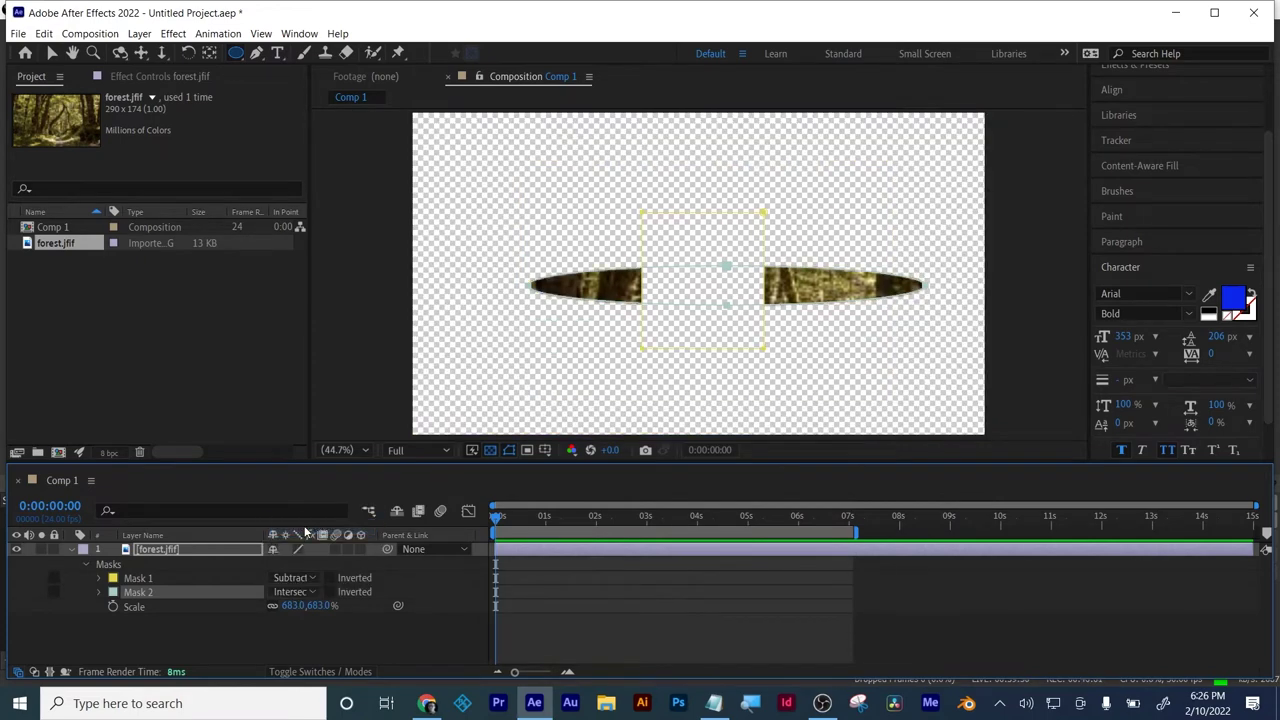
- Switch the rectangular mask's mode to Intersect and Add to compare, and return it to Subtract
click(294, 578)
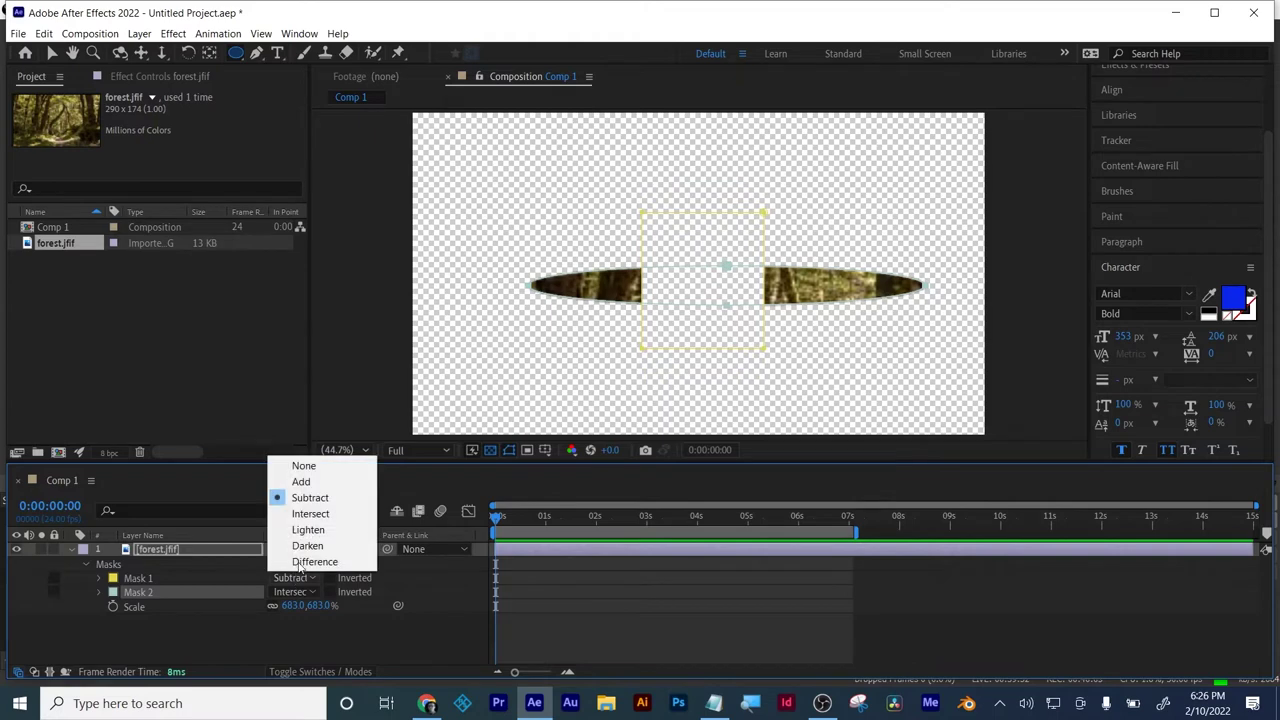
click(305, 515)
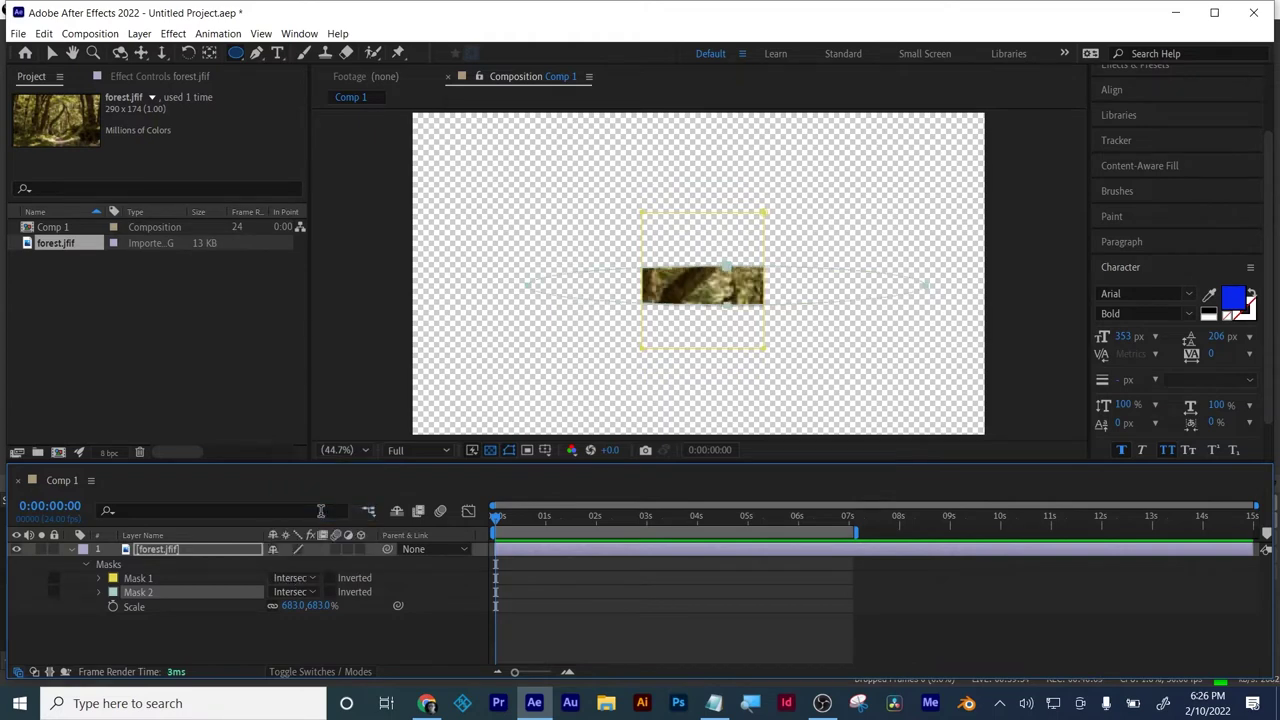
click(303, 579)
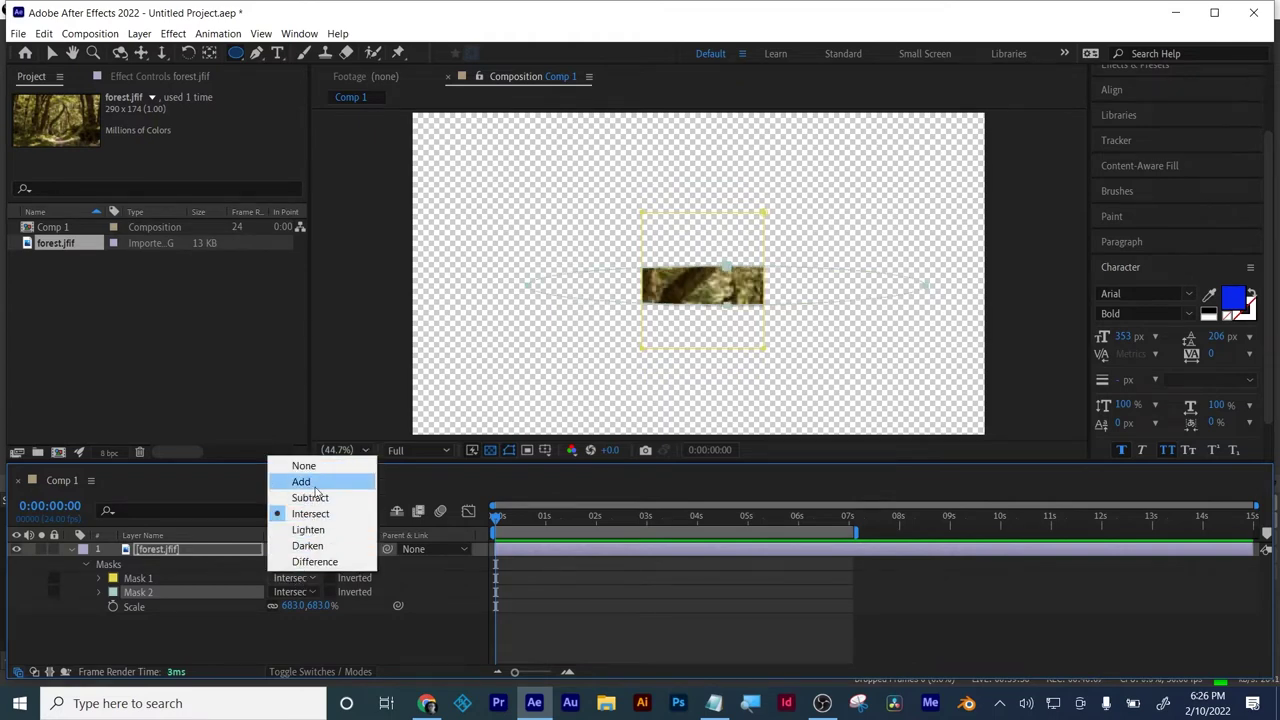
click(305, 481)
click(303, 579)
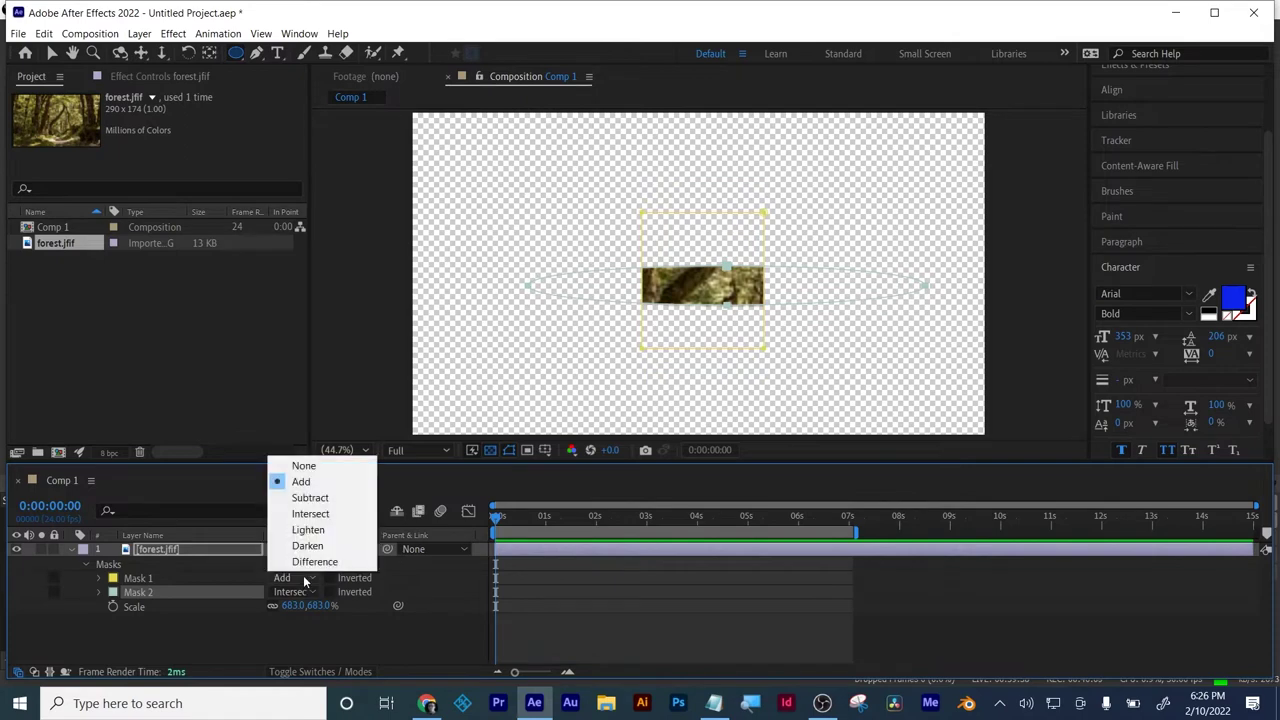
click(312, 500)
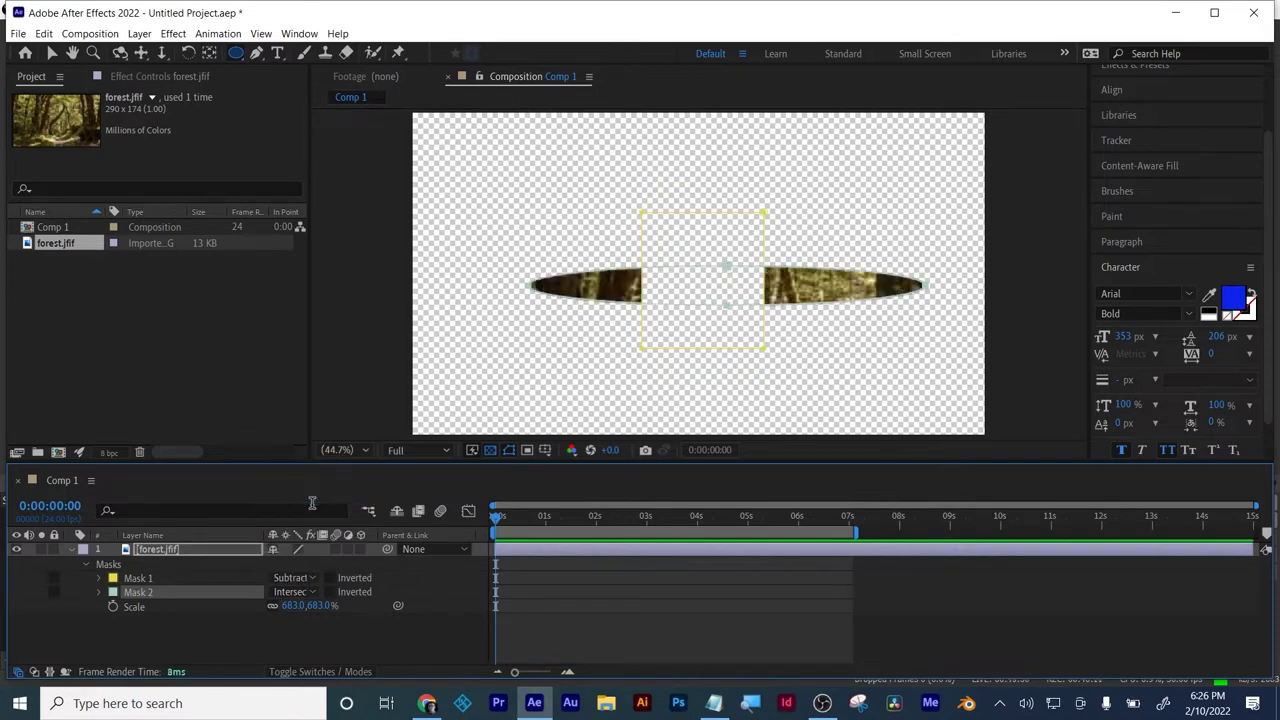
- Toggle the ellipse mask's Inverted option on and off to compare, leave it off and deselect the layer
click(330, 592)
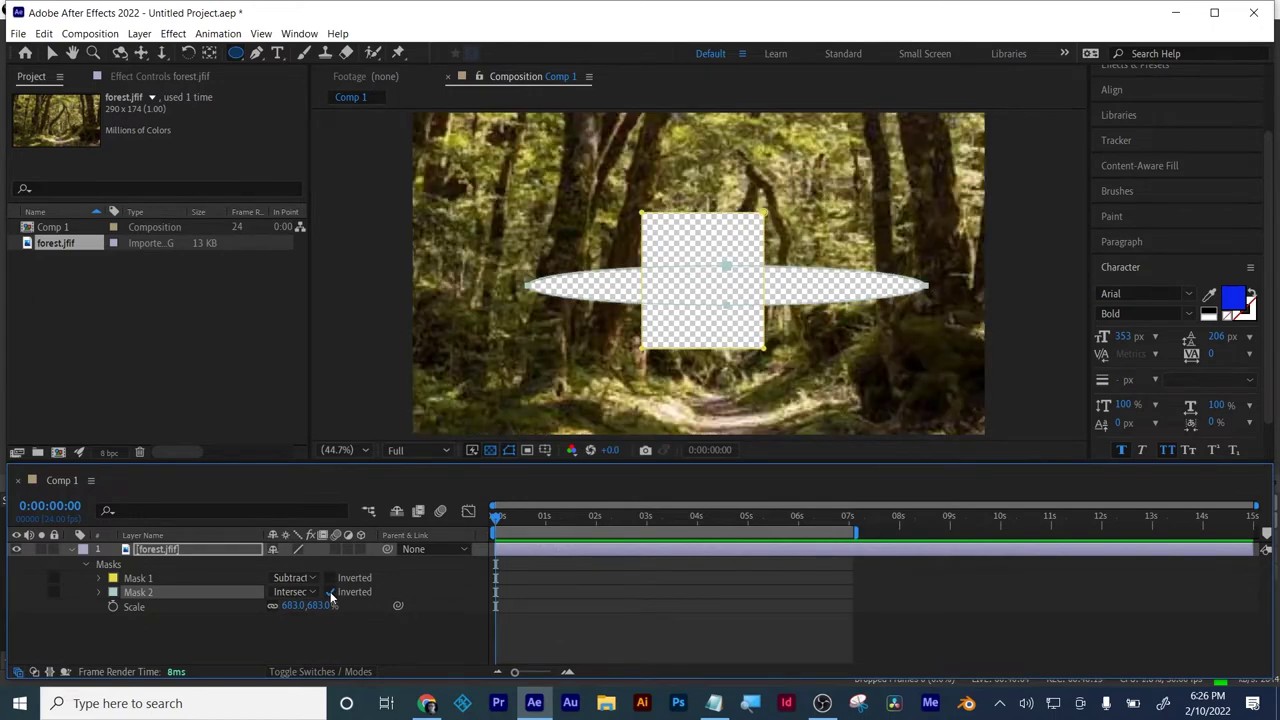
click(330, 591)
click(330, 591)
click(330, 591)
click(353, 608)
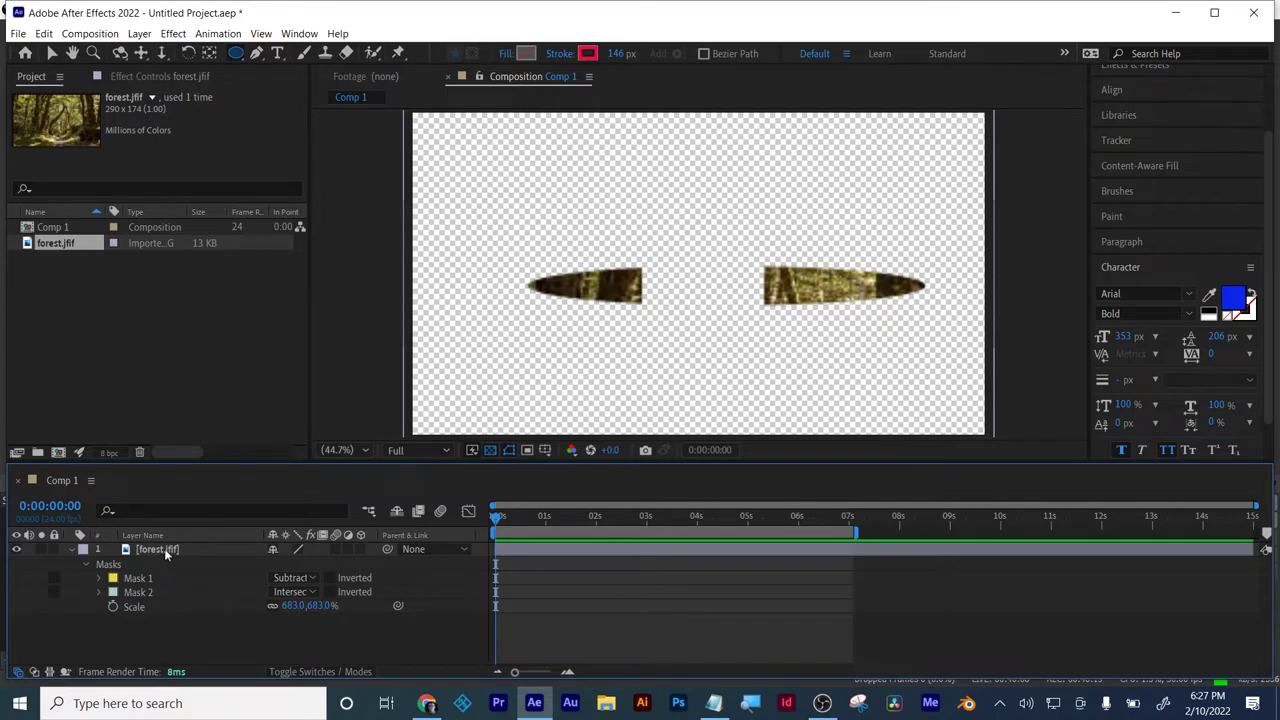
- Delete the ellipse mask and the rectangular mask from the forest layer
click(138, 594)
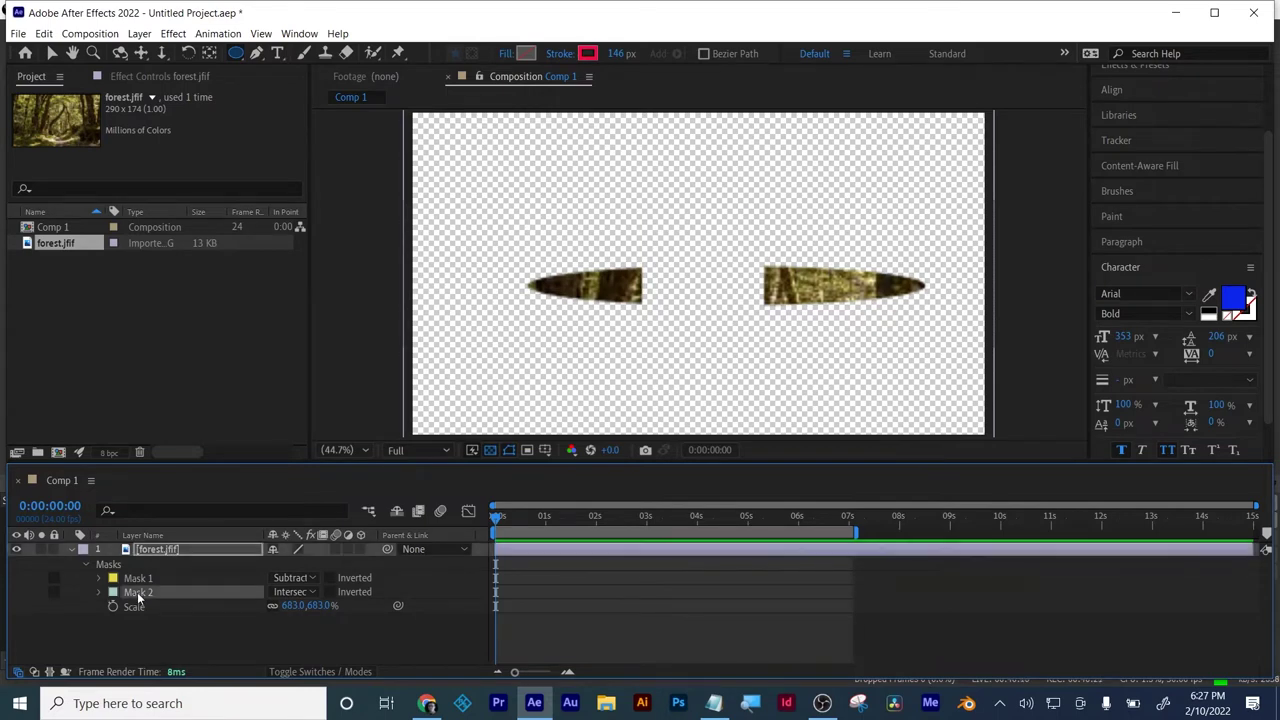
key(Delete)
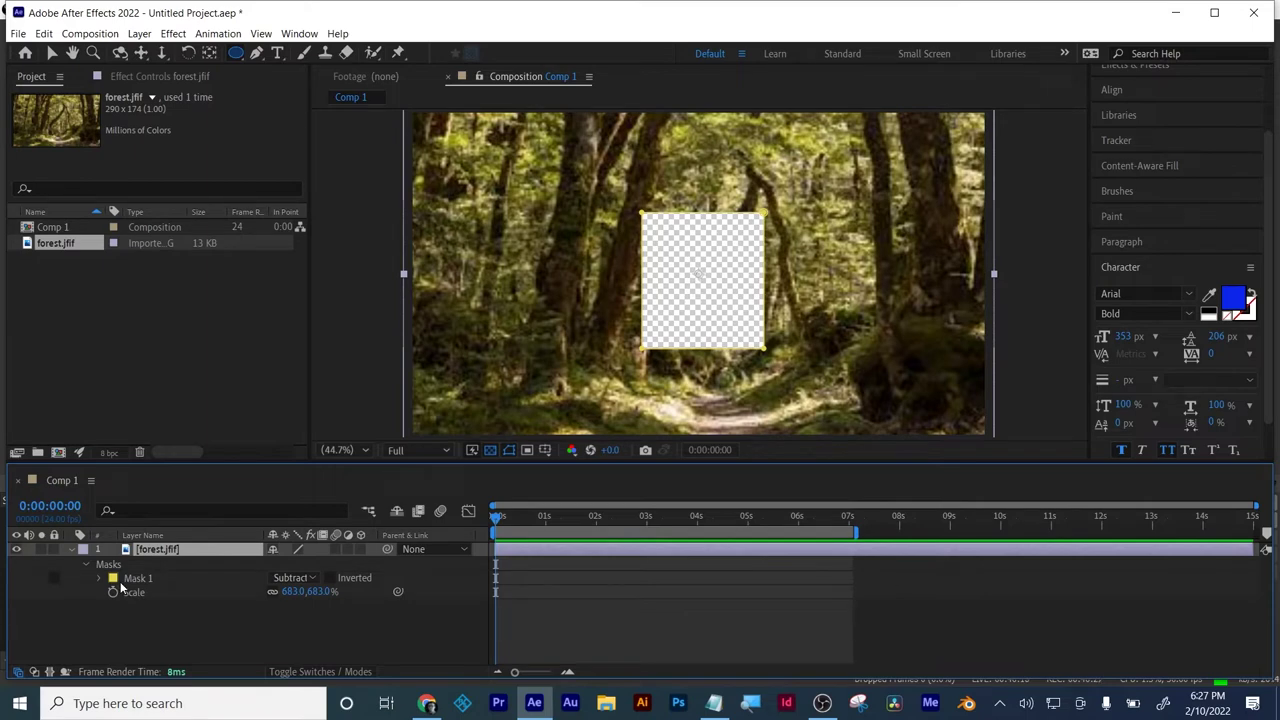
click(98, 579)
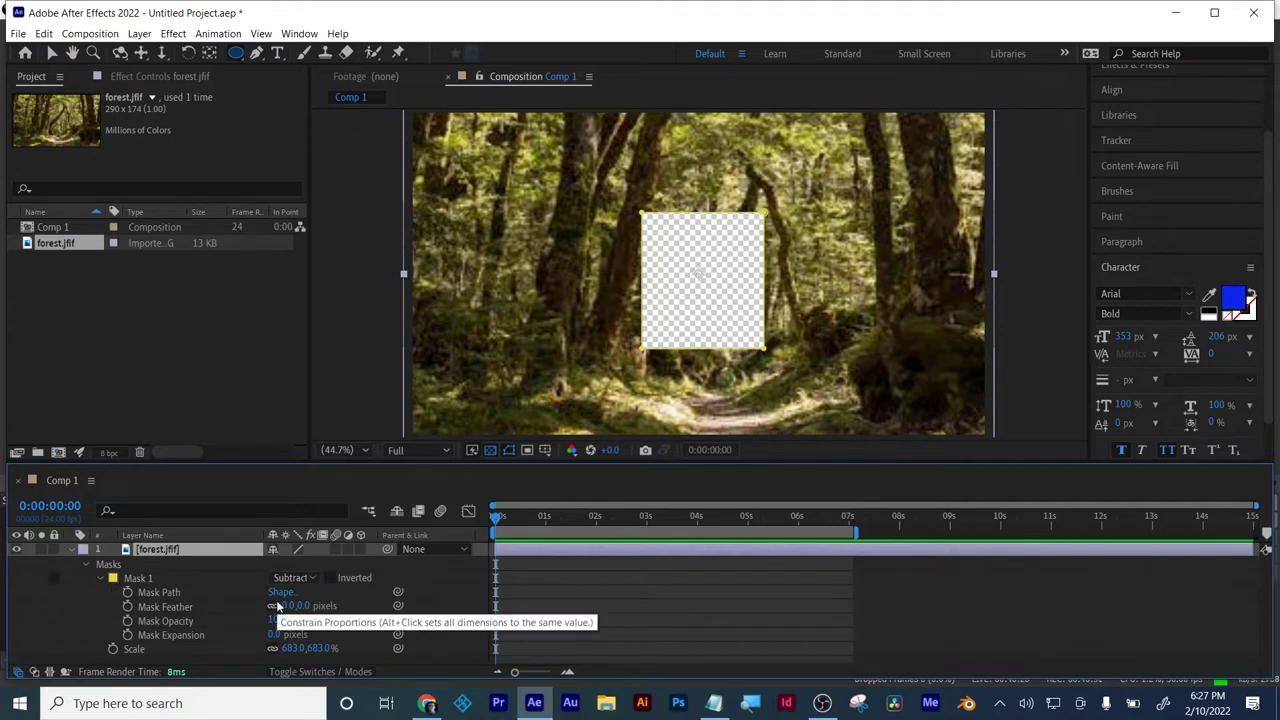
click(140, 581)
key(Delete)
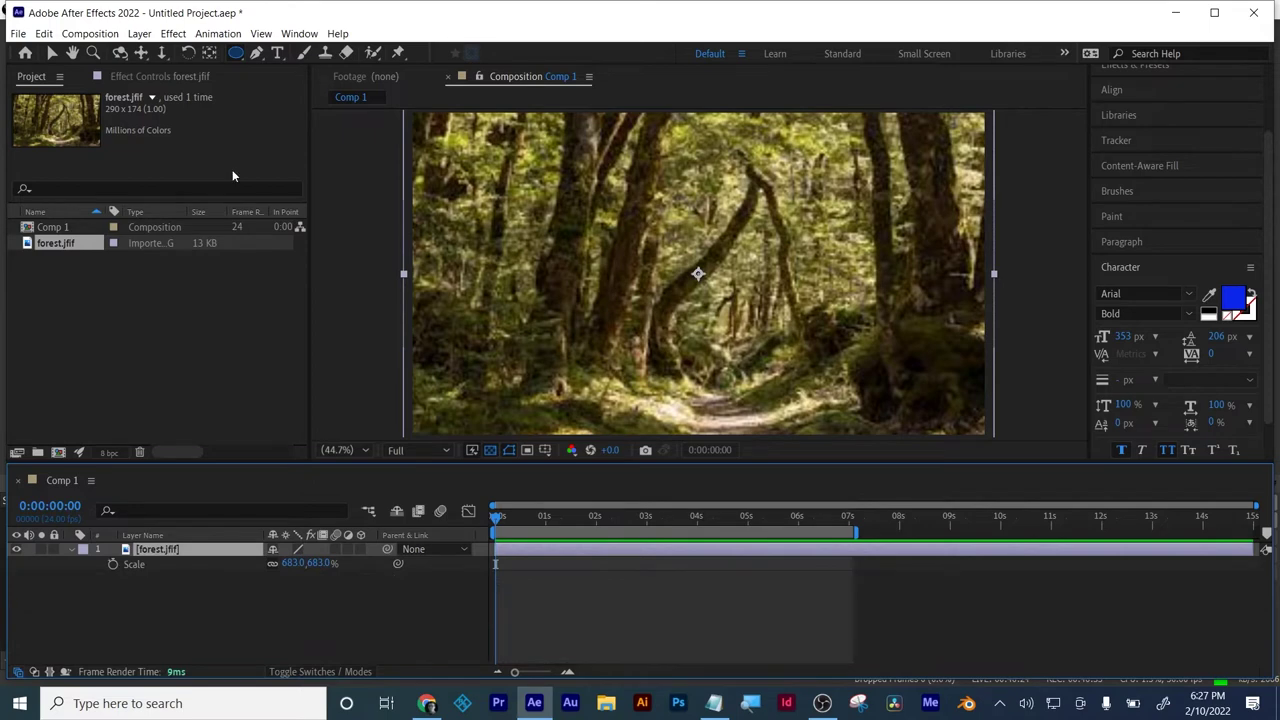
- Draw a closed, curved six-point freeform mask across the middle of the forest layer with the Pen tool
click(256, 53)
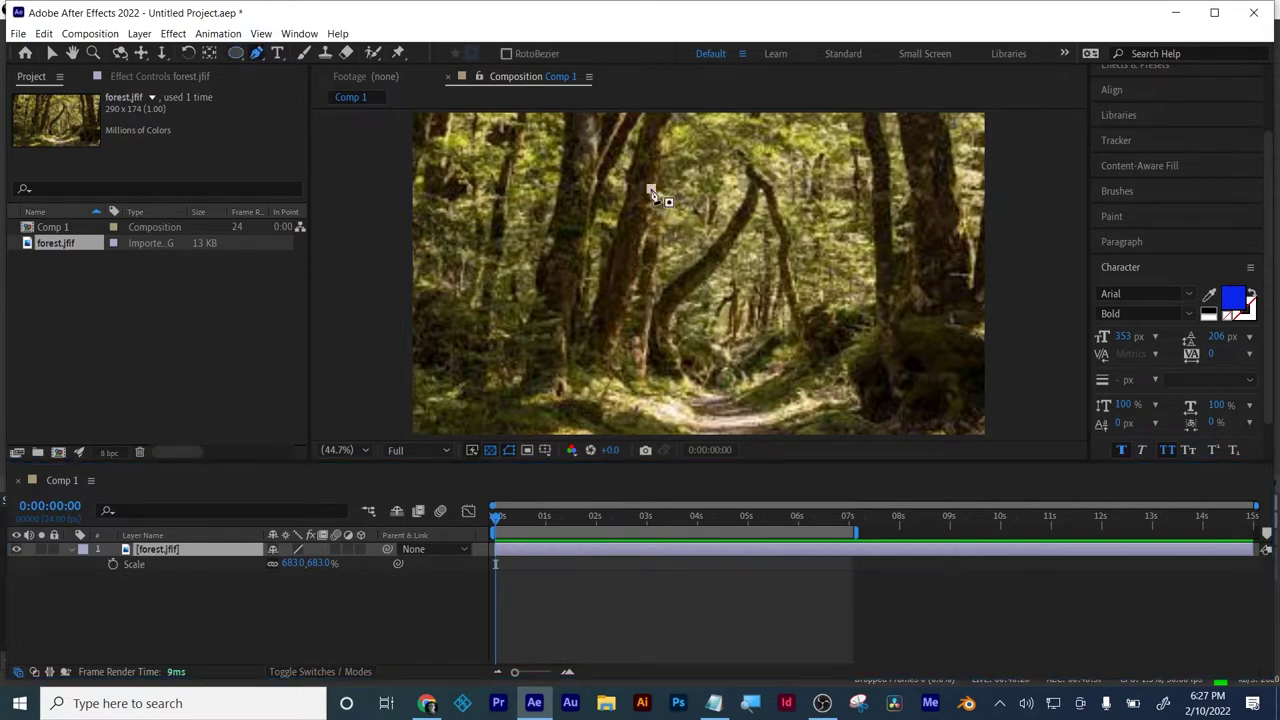
drag(651, 190, 621, 225)
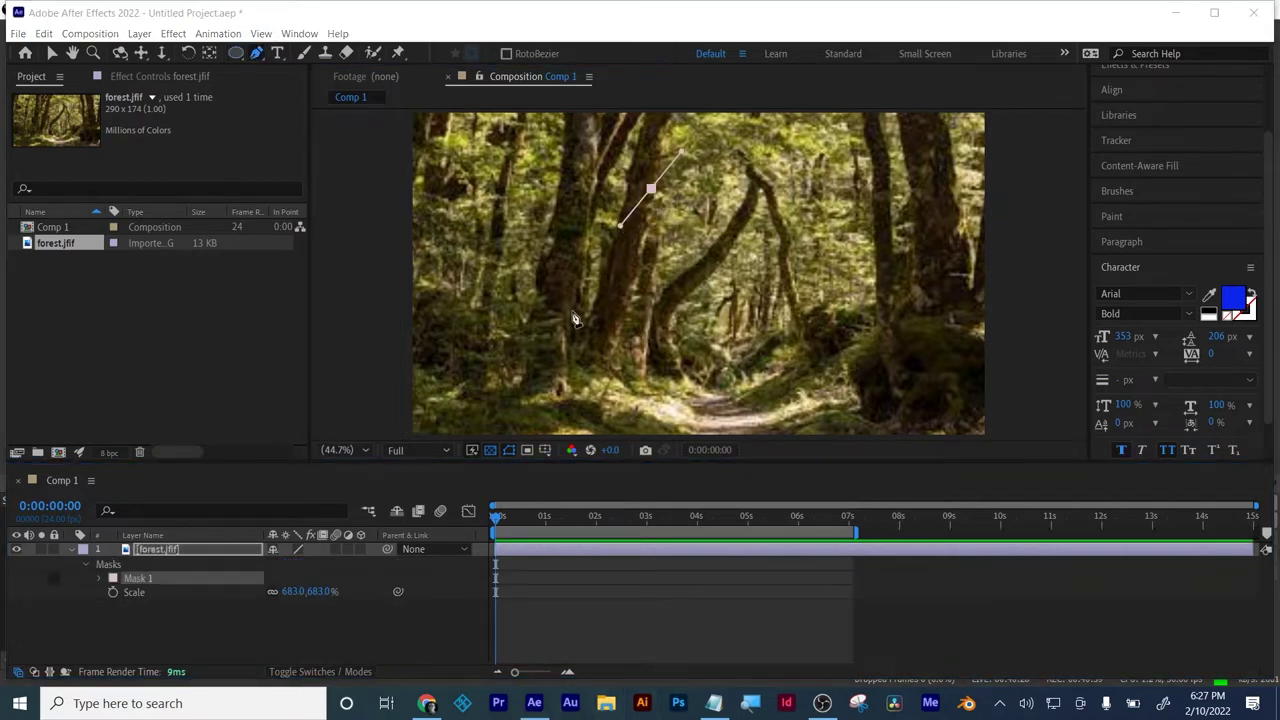
drag(562, 319, 514, 314)
drag(533, 369, 565, 376)
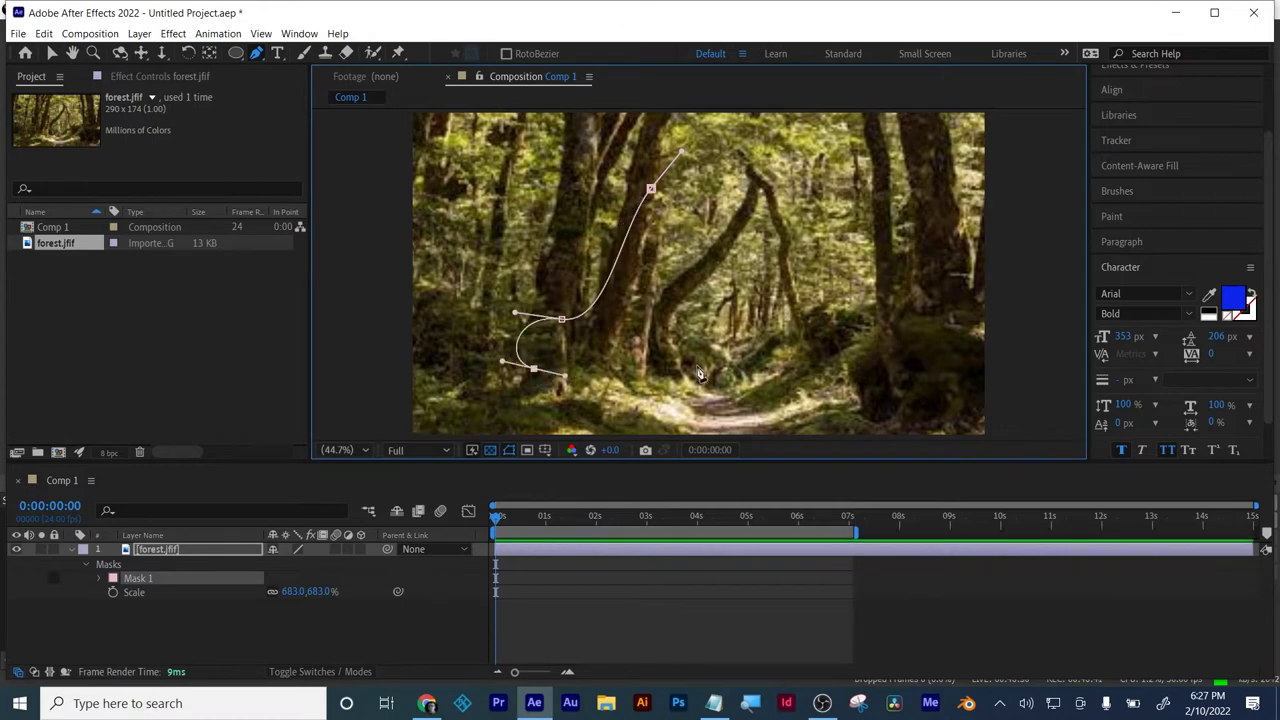
drag(705, 362, 738, 317)
drag(882, 285, 898, 340)
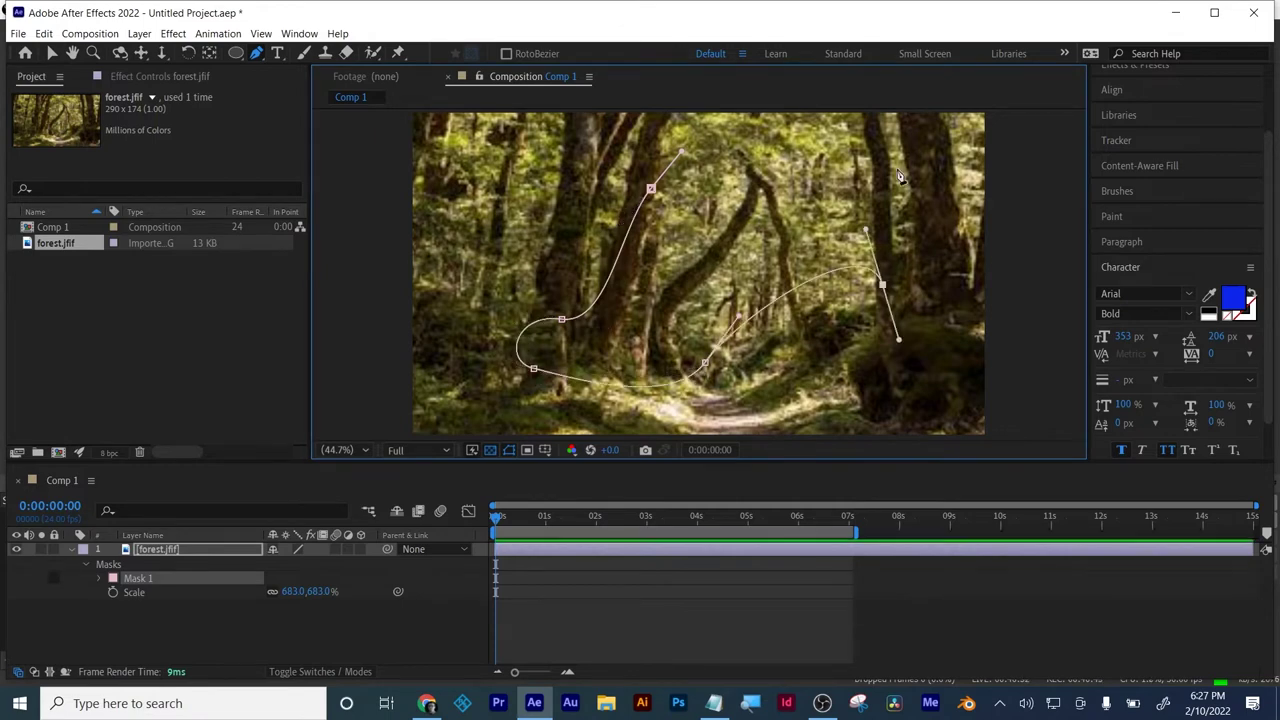
drag(899, 170, 856, 160)
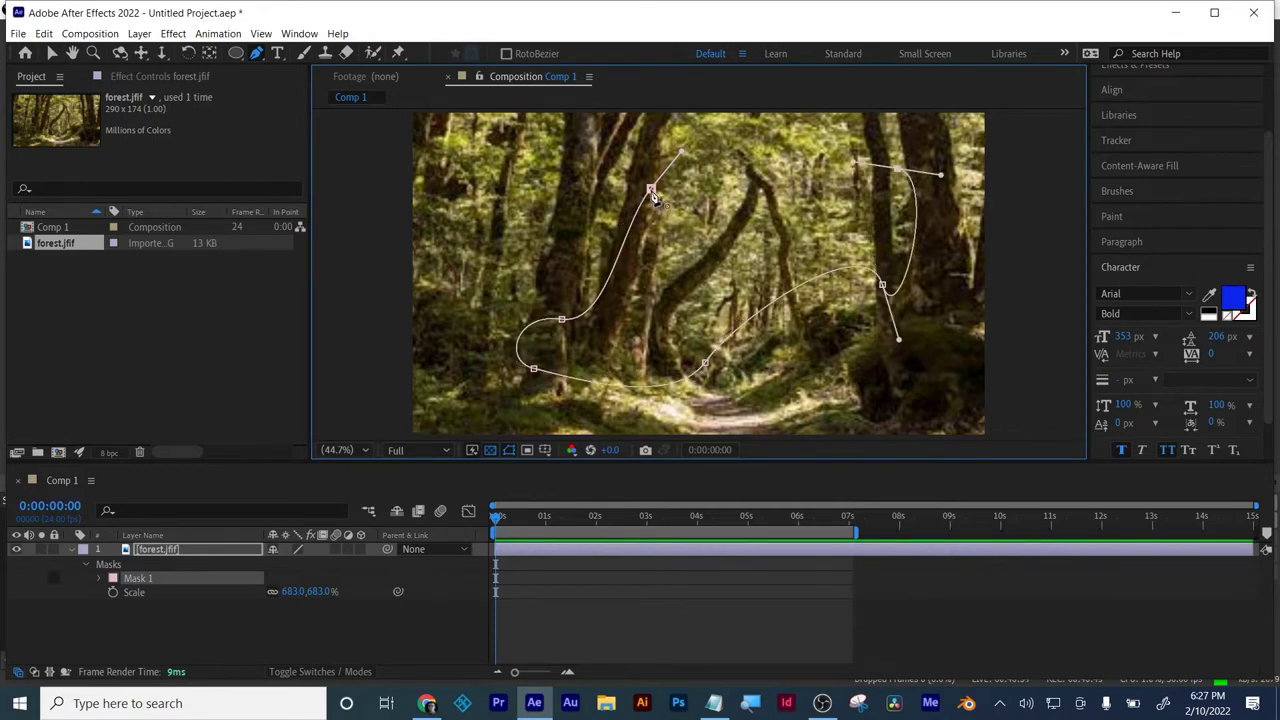
click(651, 191)
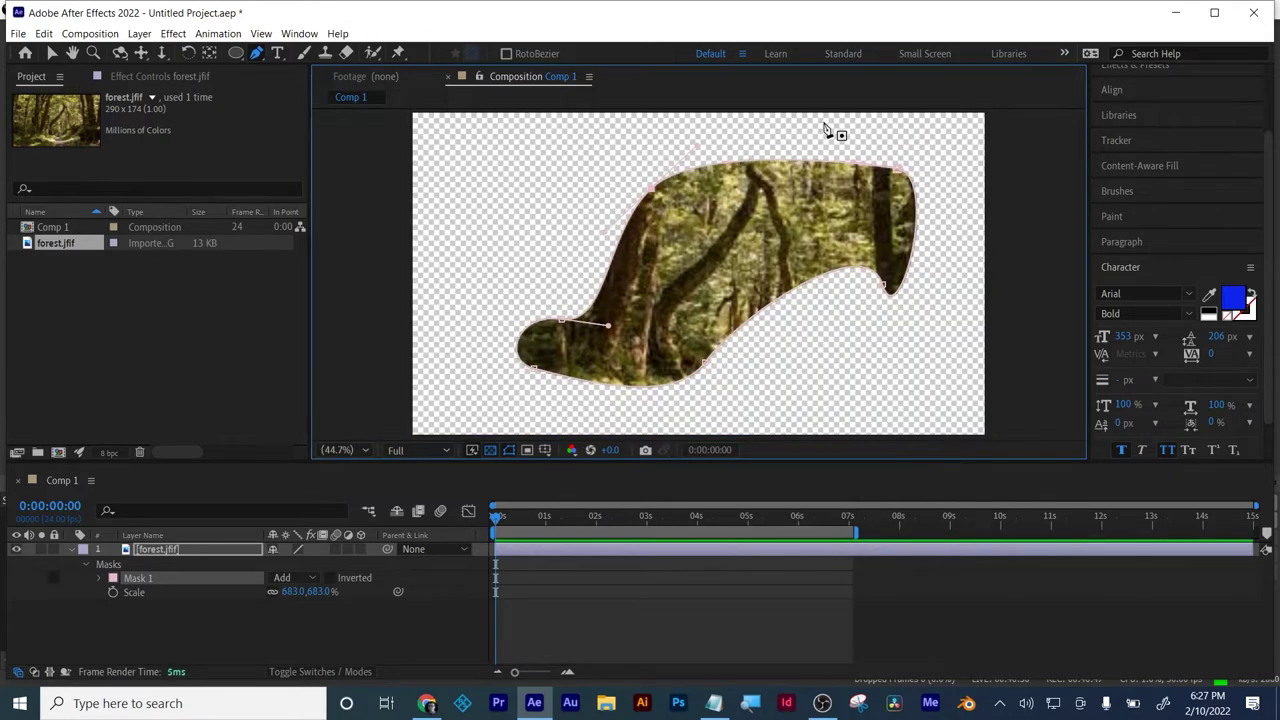
- Add a Mask Path keyframe at 0:00:00:00 for the freeform mask, and hide the transparency grid at 0:00:00:20
click(98, 577)
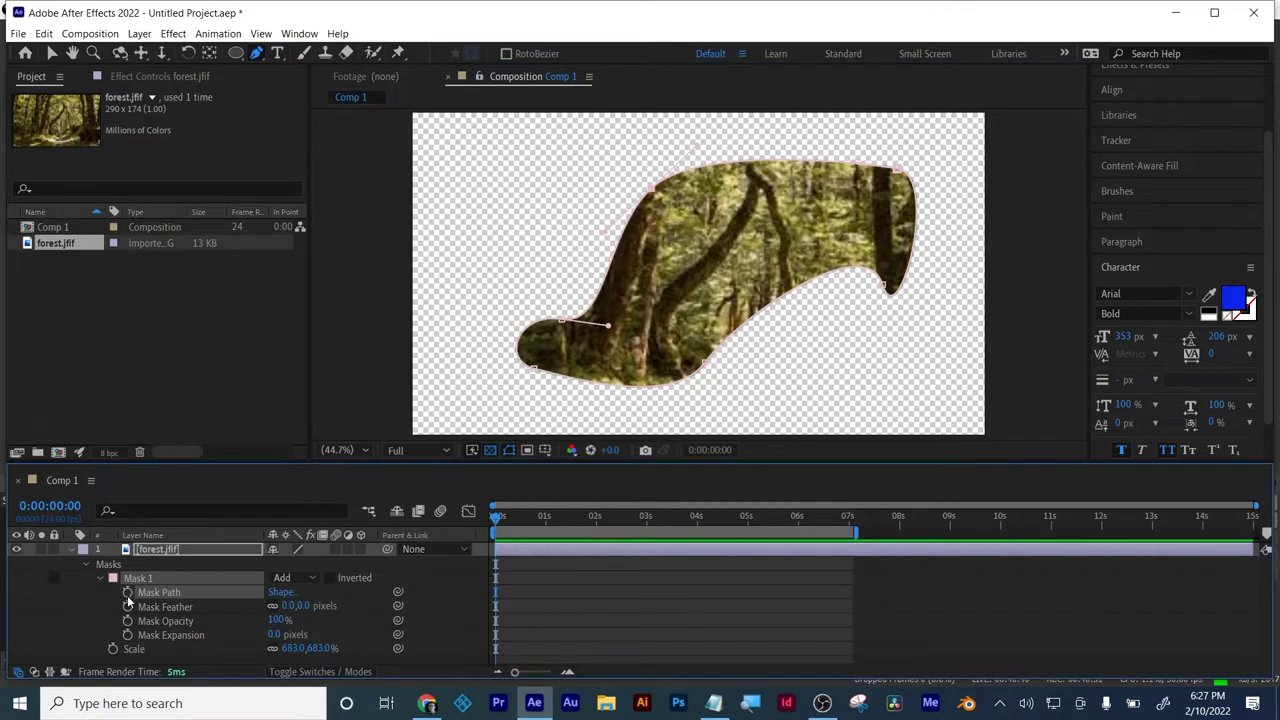
click(127, 592)
drag(498, 523, 538, 520)
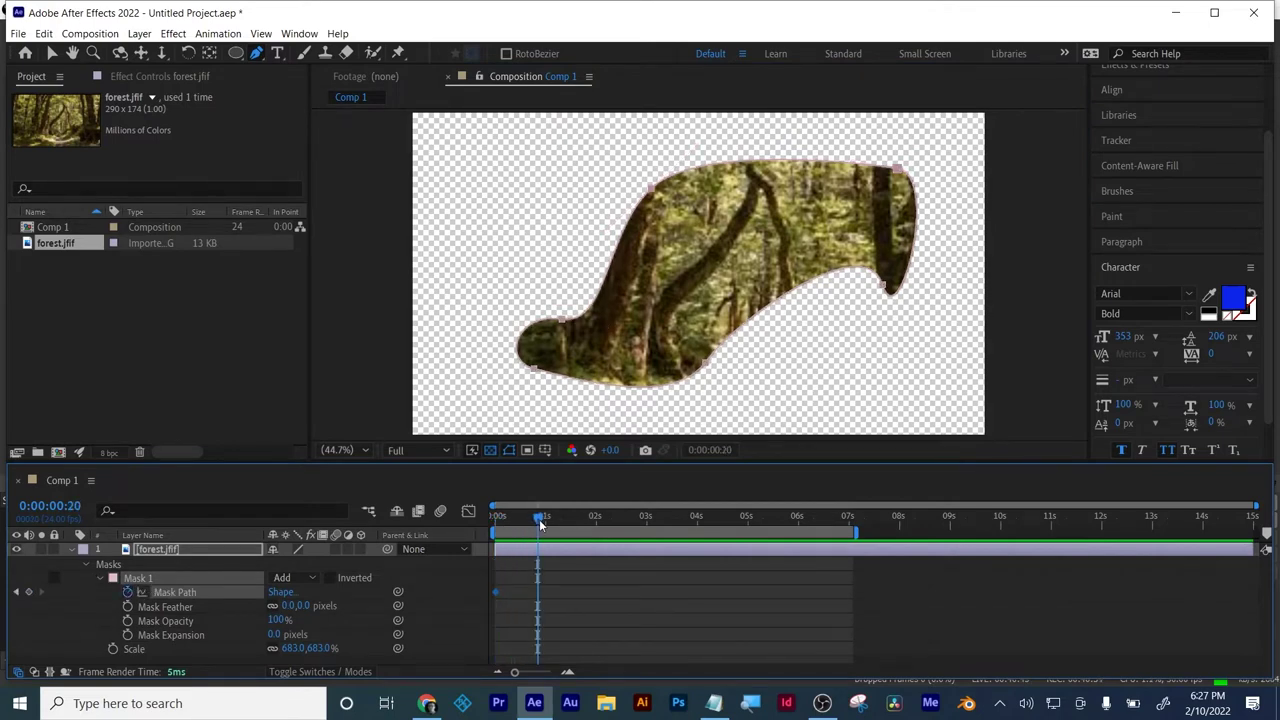
click(52, 53)
click(490, 451)
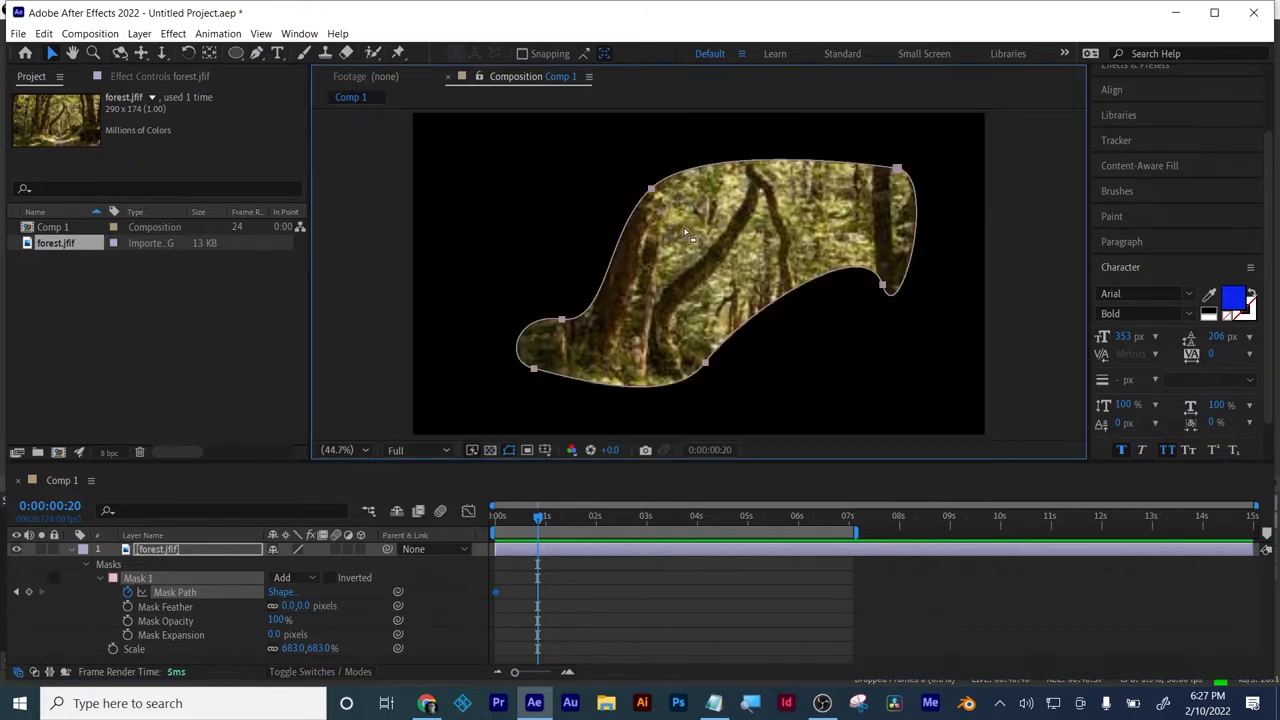
- At 0:00:00:20, reshape the mask by moving its upper-left and lower-middle points outward and bending the two right-hand curves with their handles
click(652, 193)
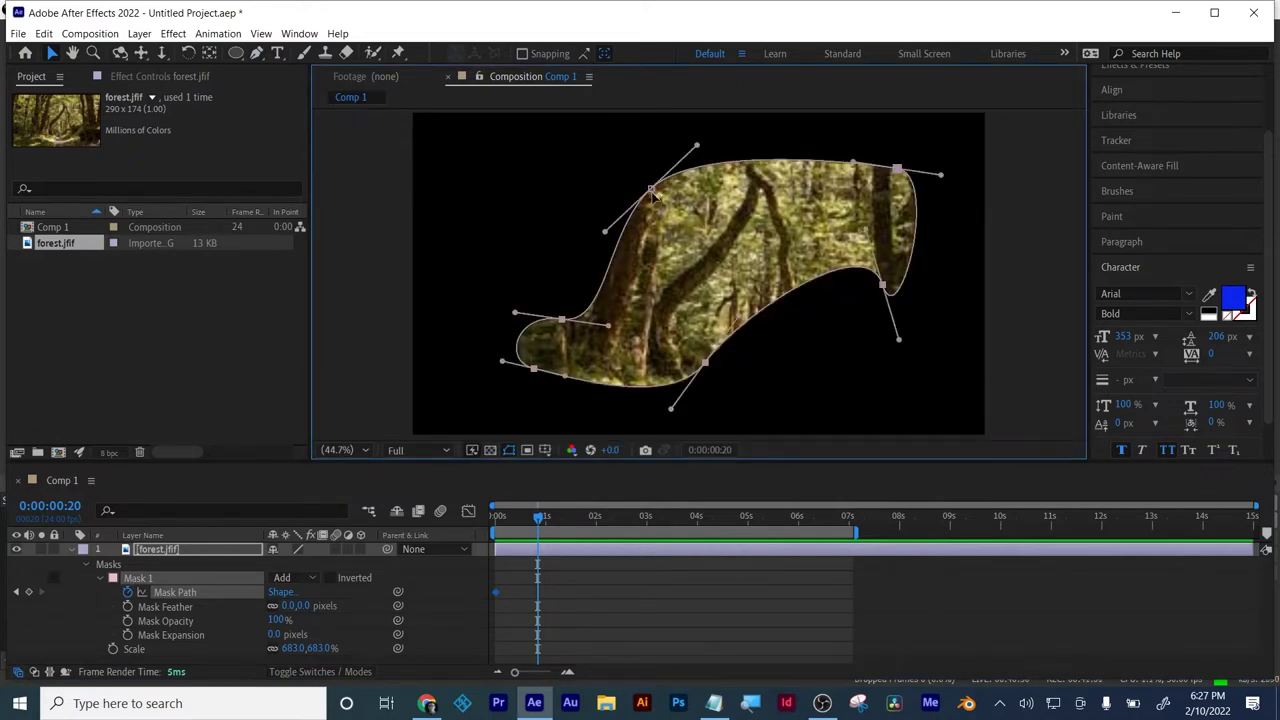
drag(652, 193, 626, 176)
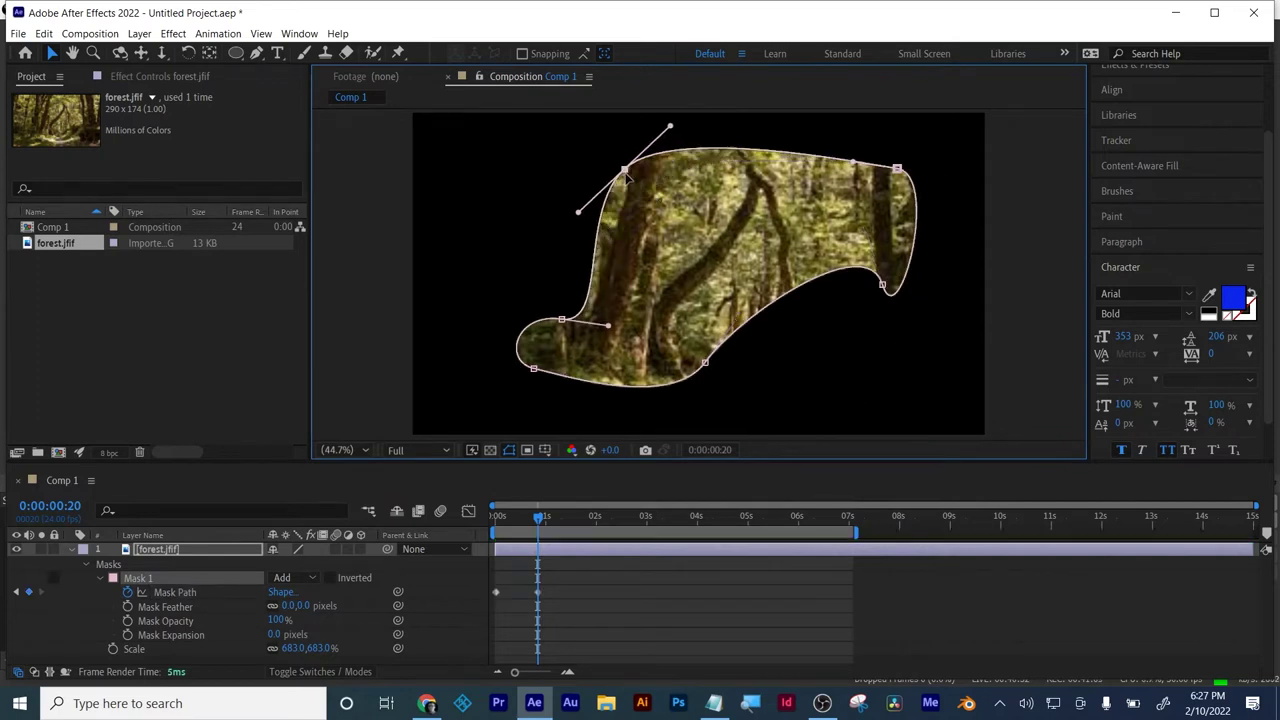
click(897, 169)
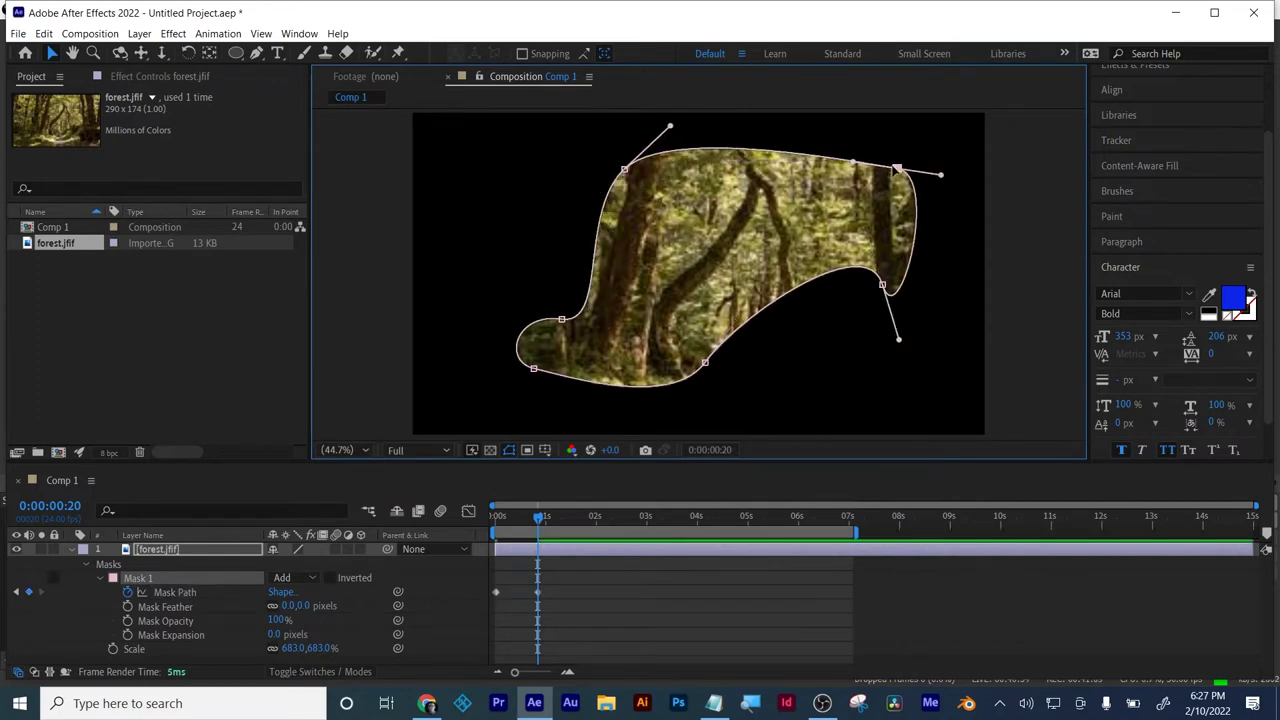
drag(853, 165, 848, 120)
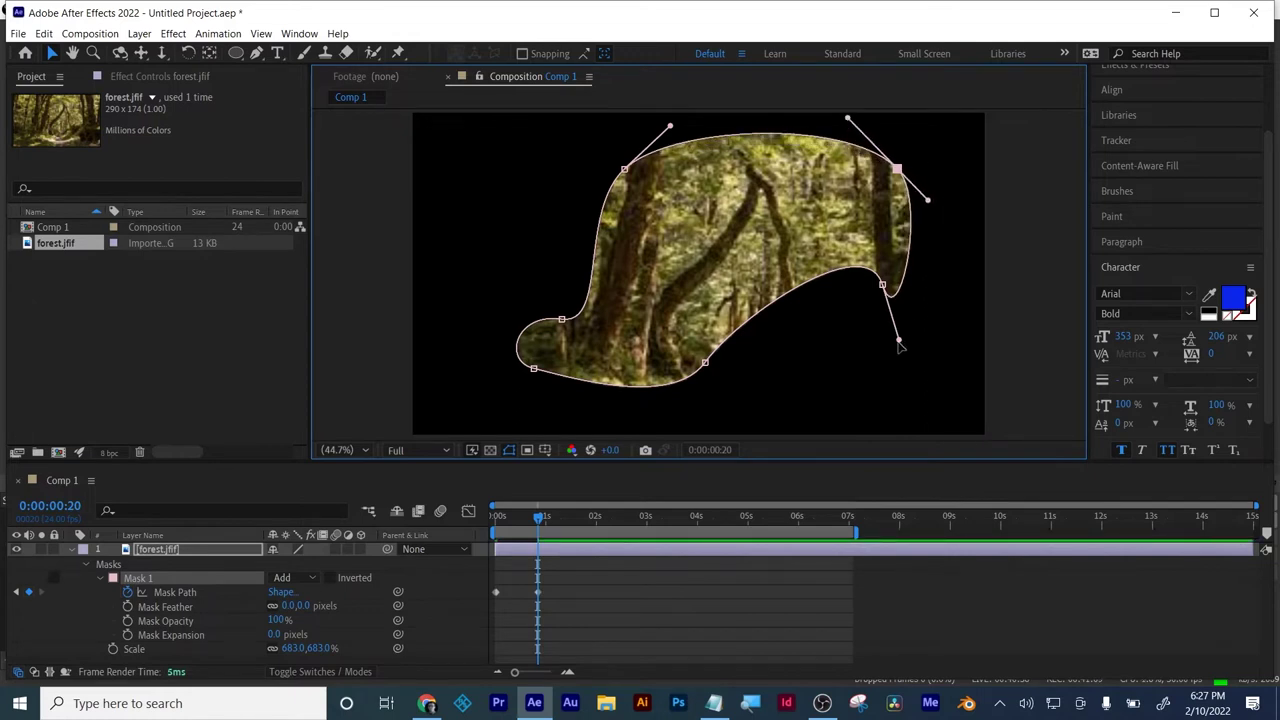
drag(898, 339, 967, 343)
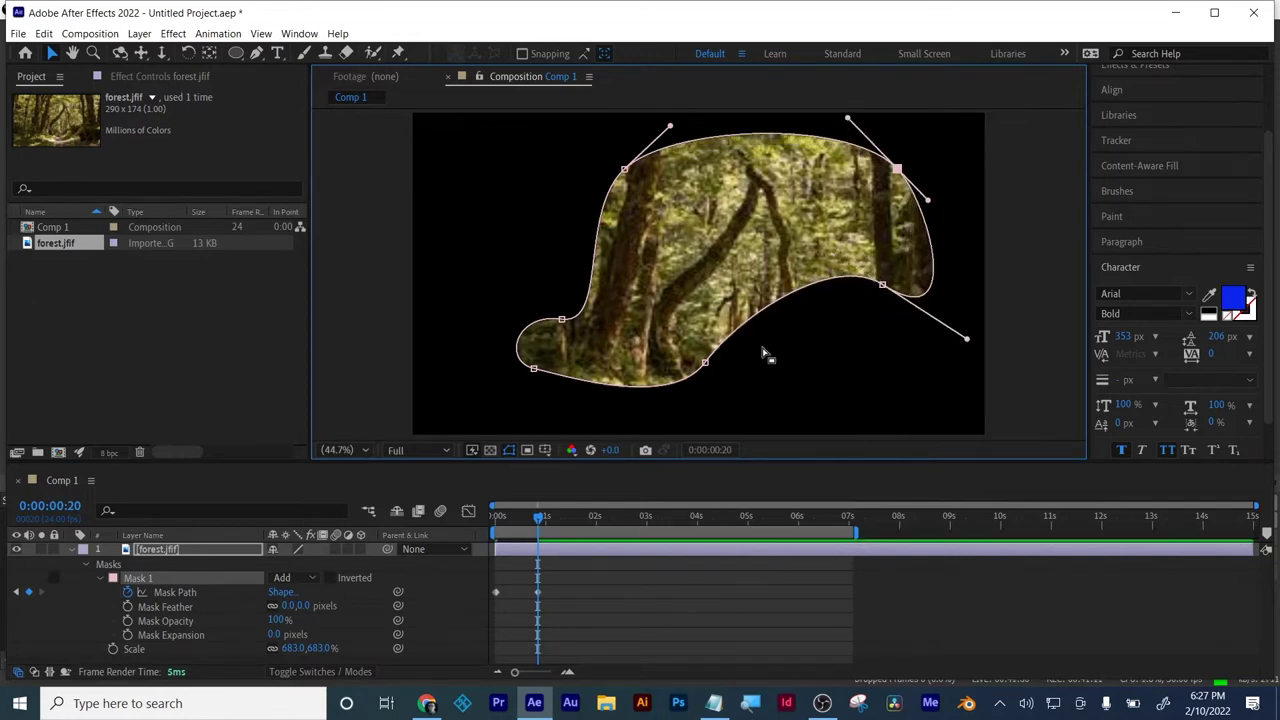
click(705, 363)
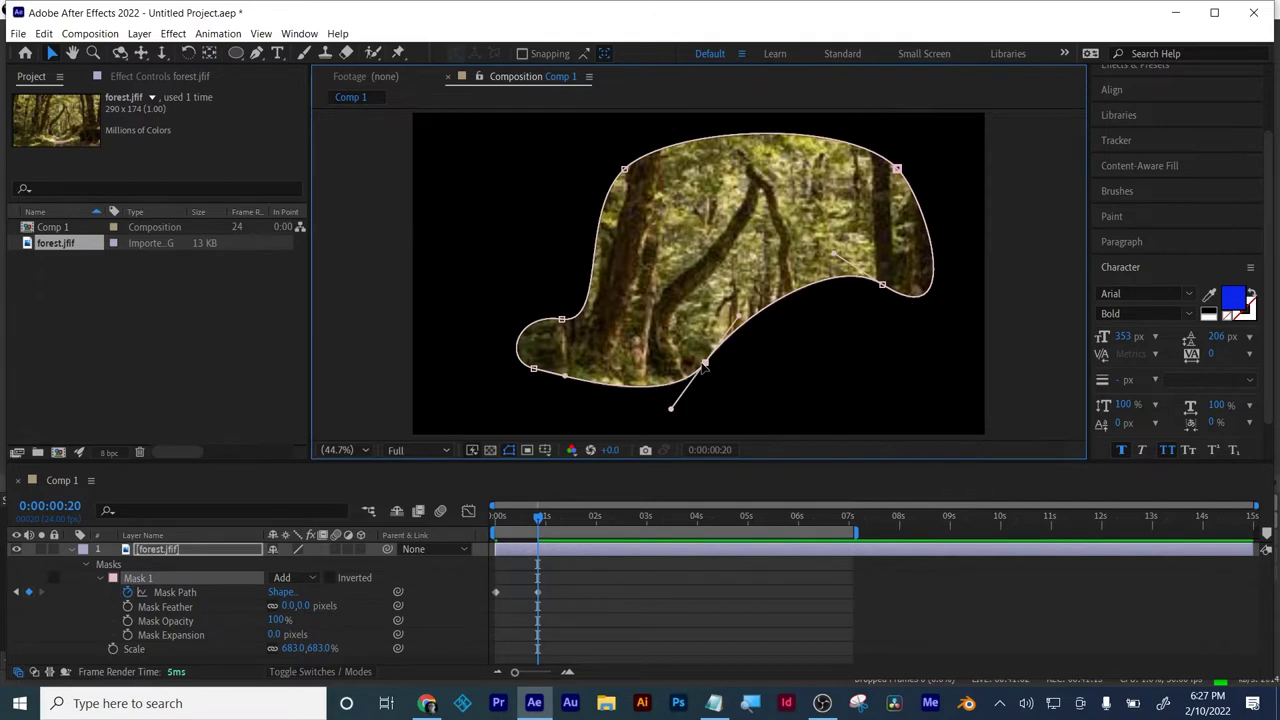
drag(705, 368, 720, 370)
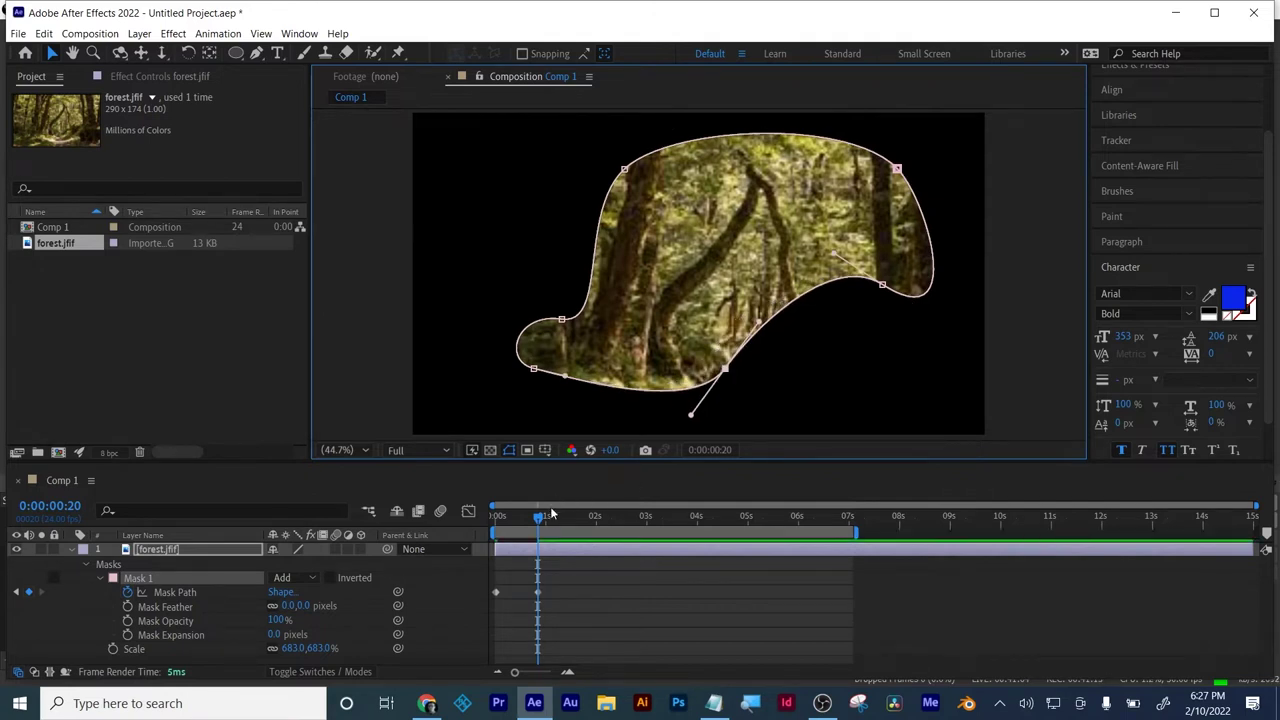
- Set the freeform mask's feather to 44 pixels and deselect the layer
mouse_move(537, 517)
mouse_down()
mouse_move(497, 518)
mouse_move(541, 519)
mouse_move(545, 532)
mouse_up()
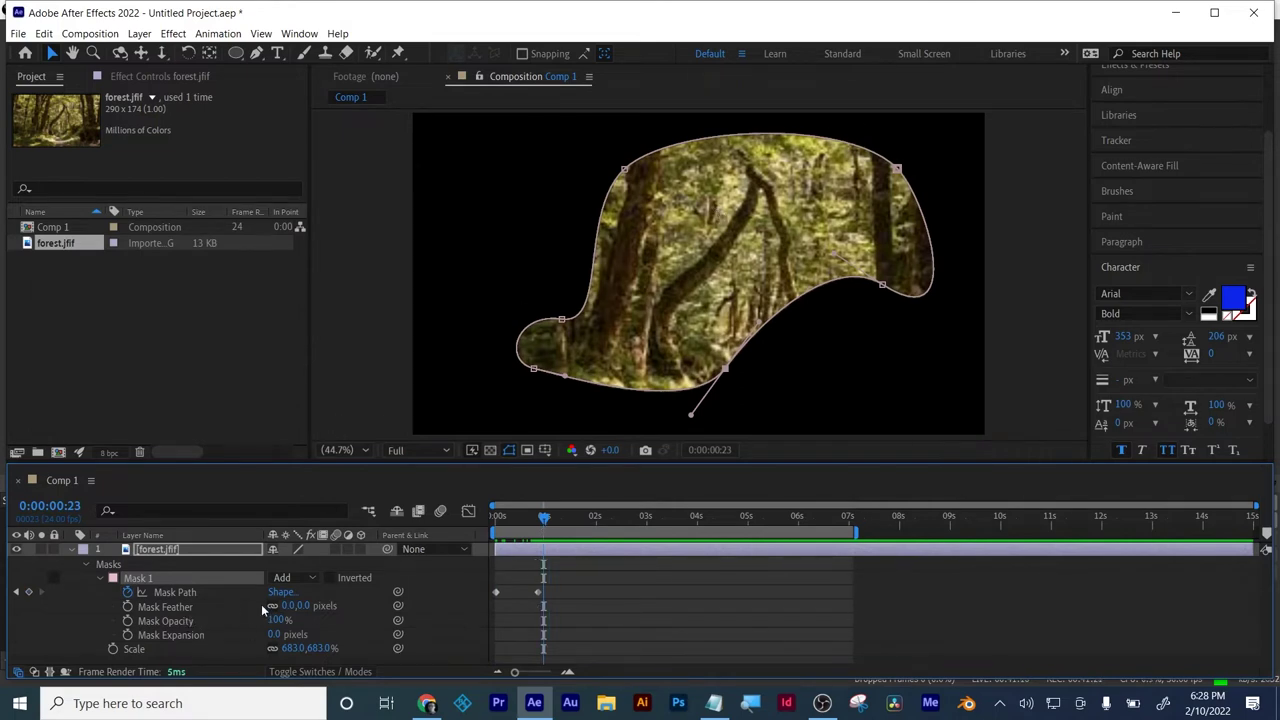
drag(261, 588, 355, 618)
click(593, 608)
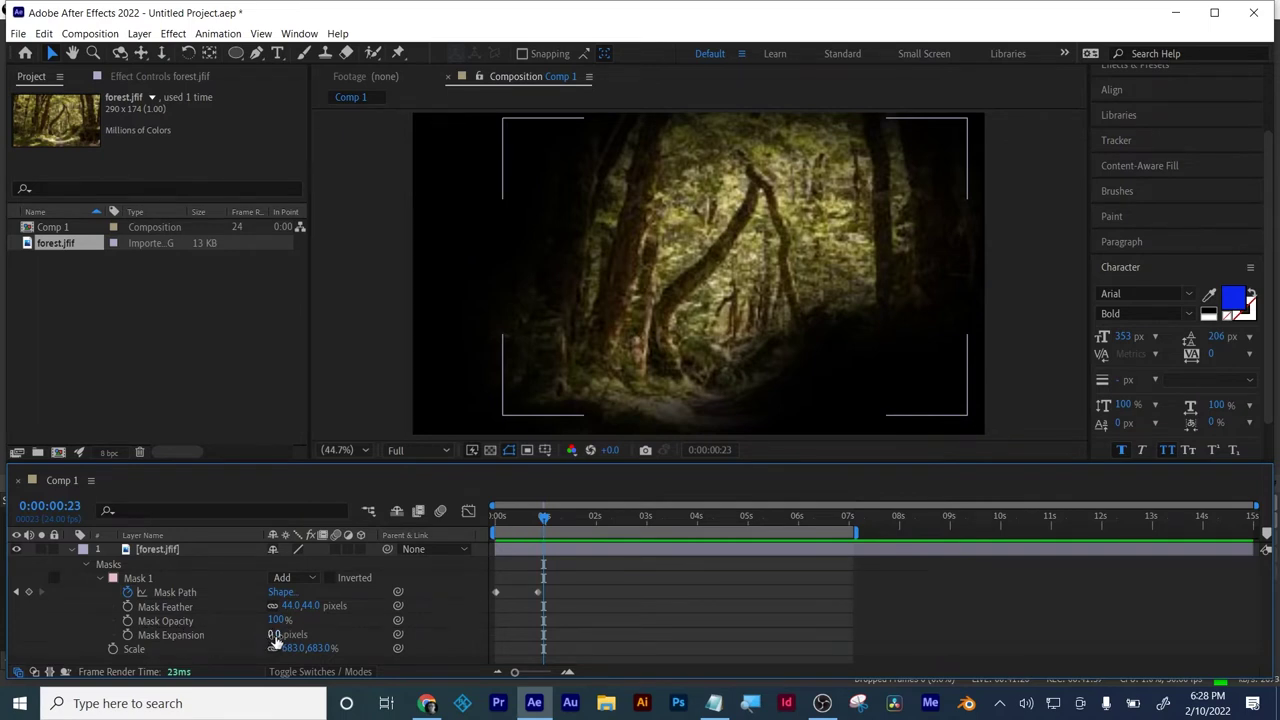
- Animate Mask Expansion with keyframes of 0 pixels at 0:00:00:21, 144 pixels at 0:00:02:00 and -69 pixels at 0:00:03:13
mouse_move(543, 522)
mouse_down()
mouse_move(473, 526)
mouse_move(541, 526)
mouse_up()
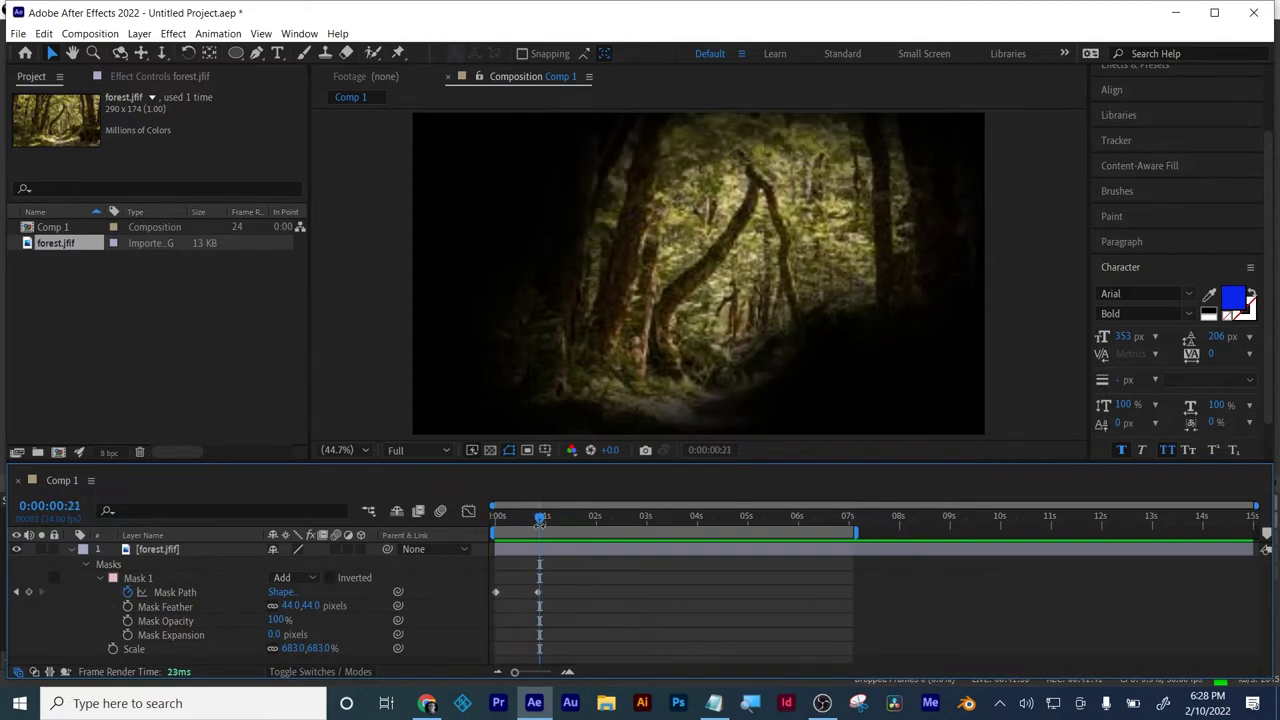
click(137, 638)
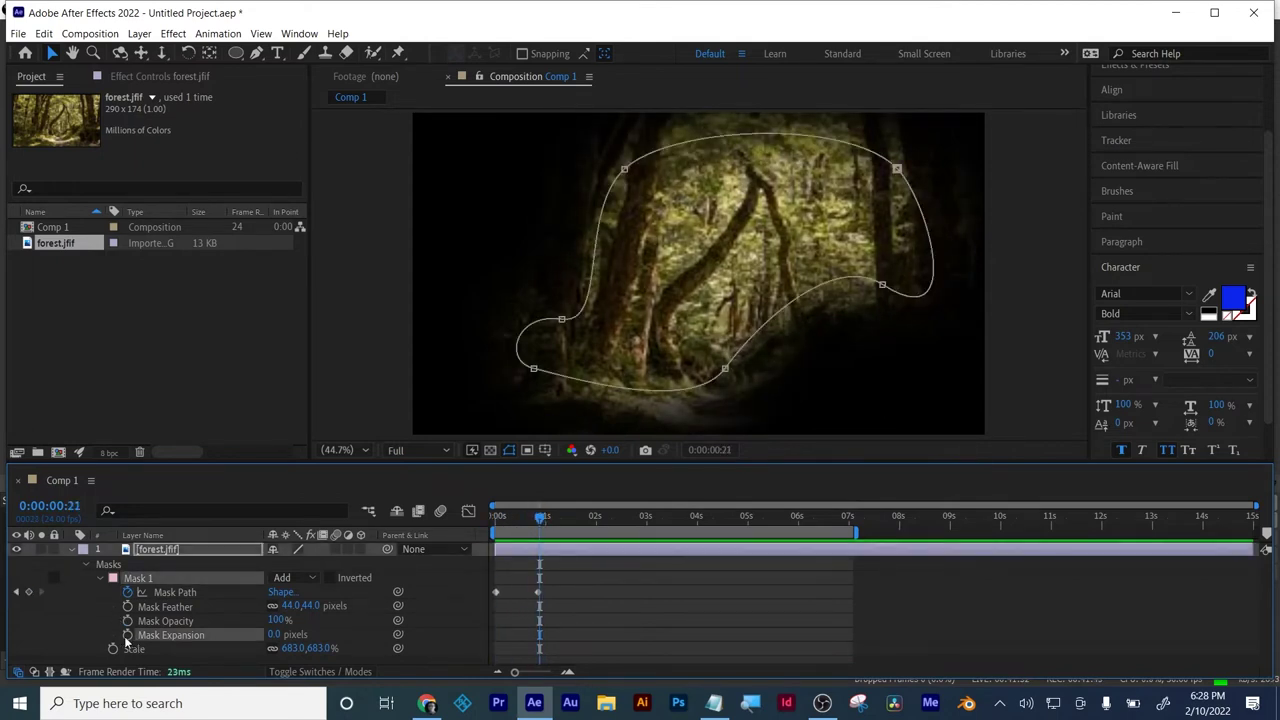
click(127, 636)
drag(548, 524, 596, 524)
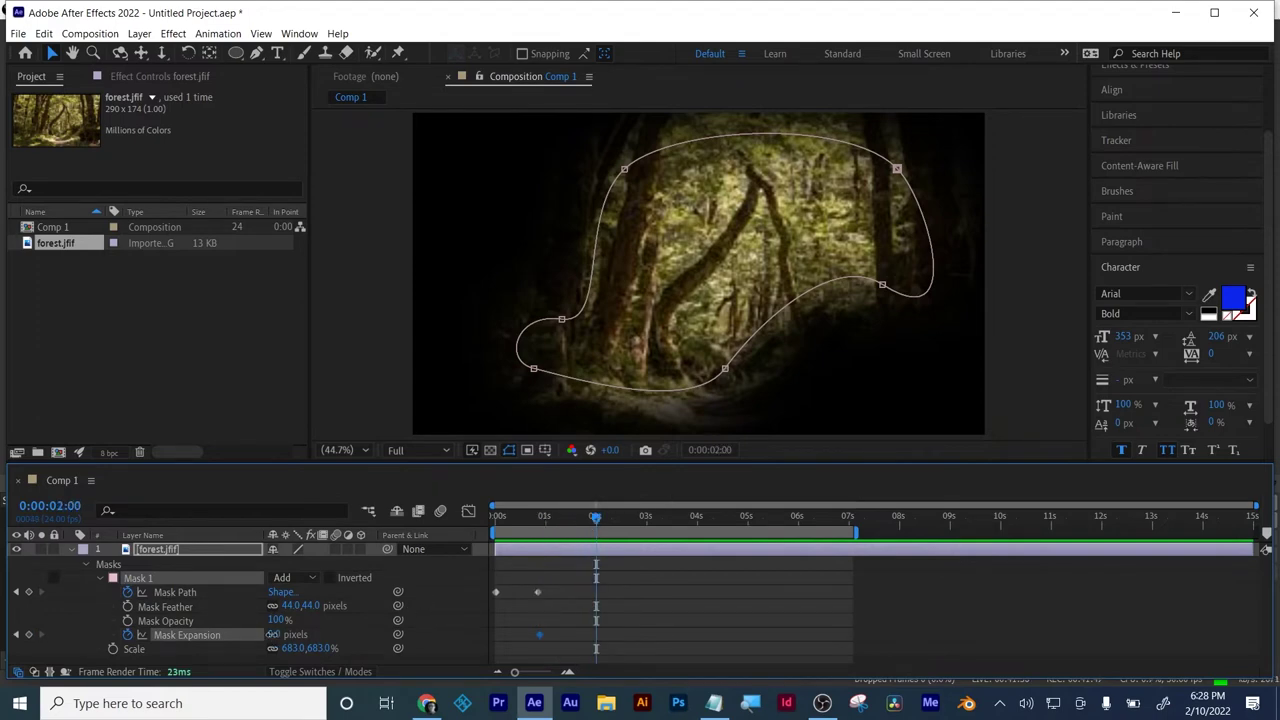
drag(273, 634, 388, 631)
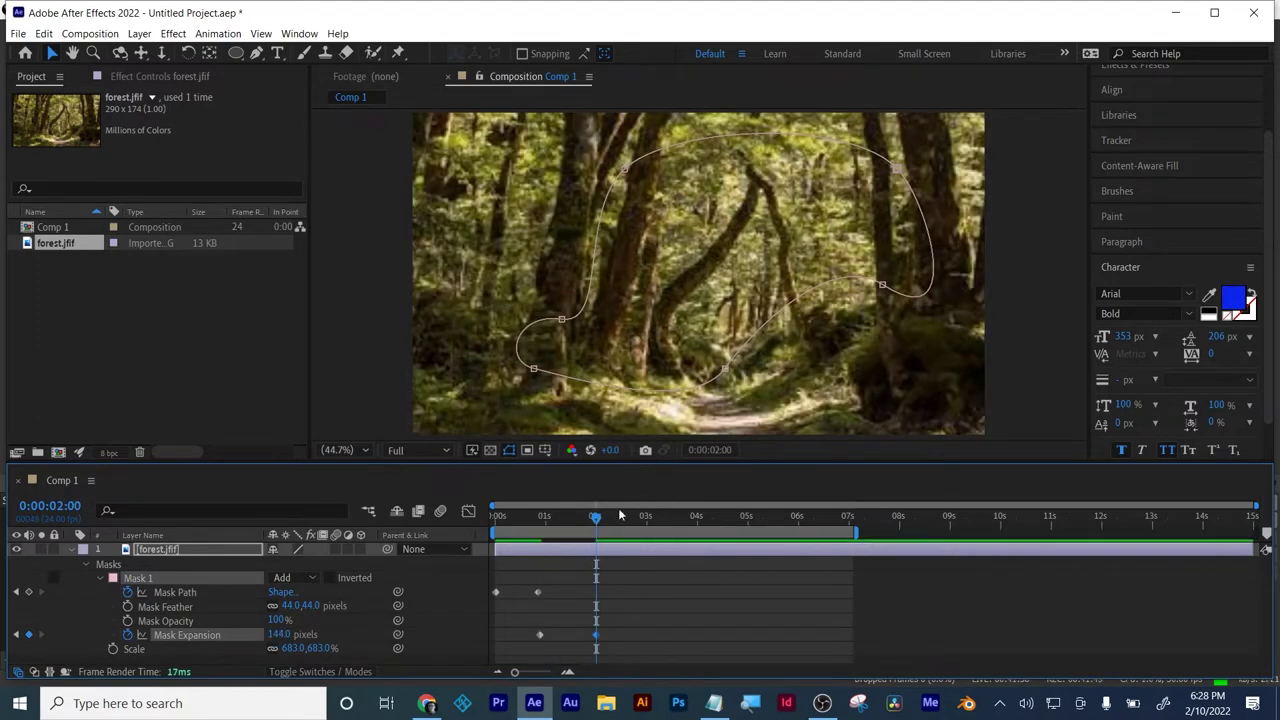
drag(598, 520, 675, 520)
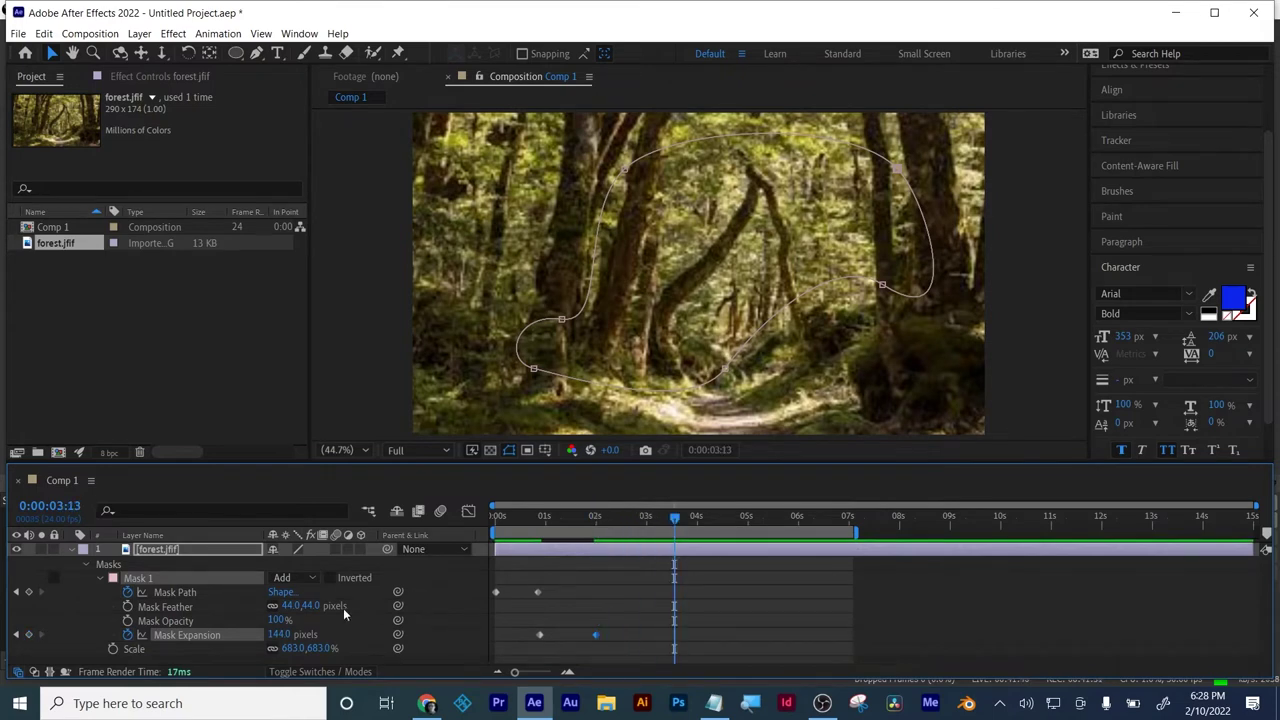
drag(281, 635, 66, 635)
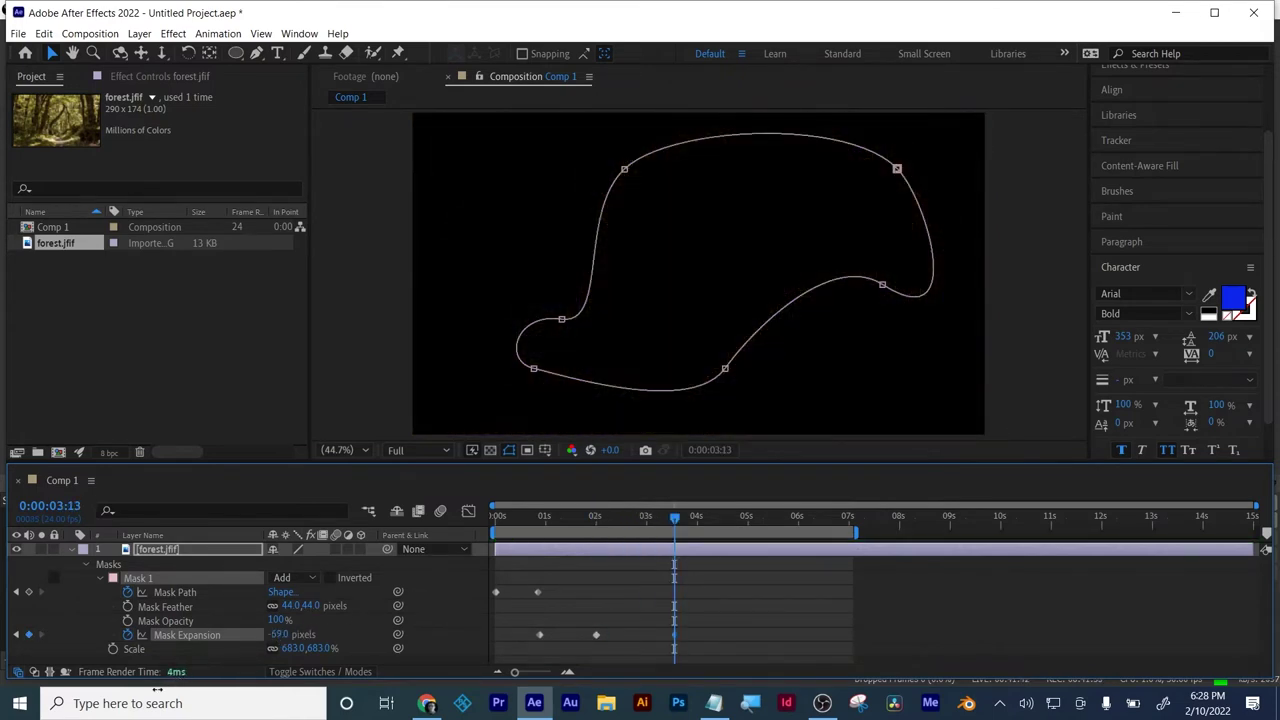
- Preview the mask animation from the beginning, then return to 0:00:00:00
key(Home)
key(space)
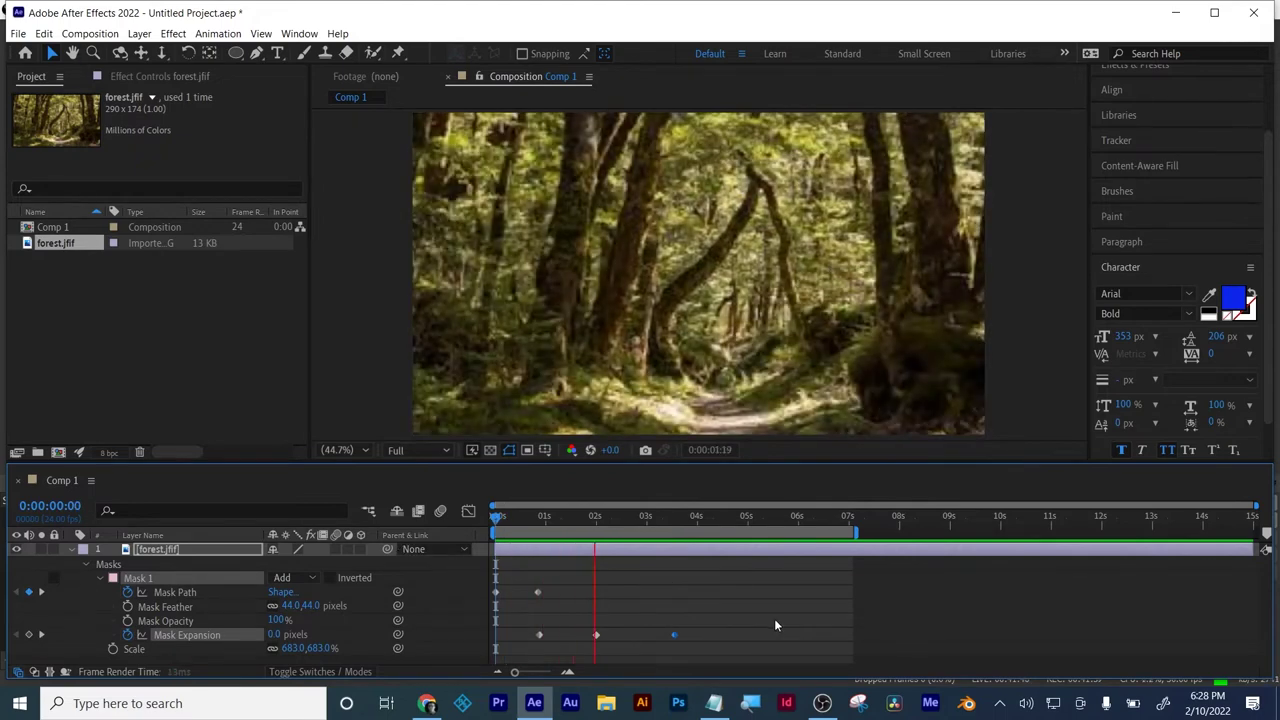
key(space)
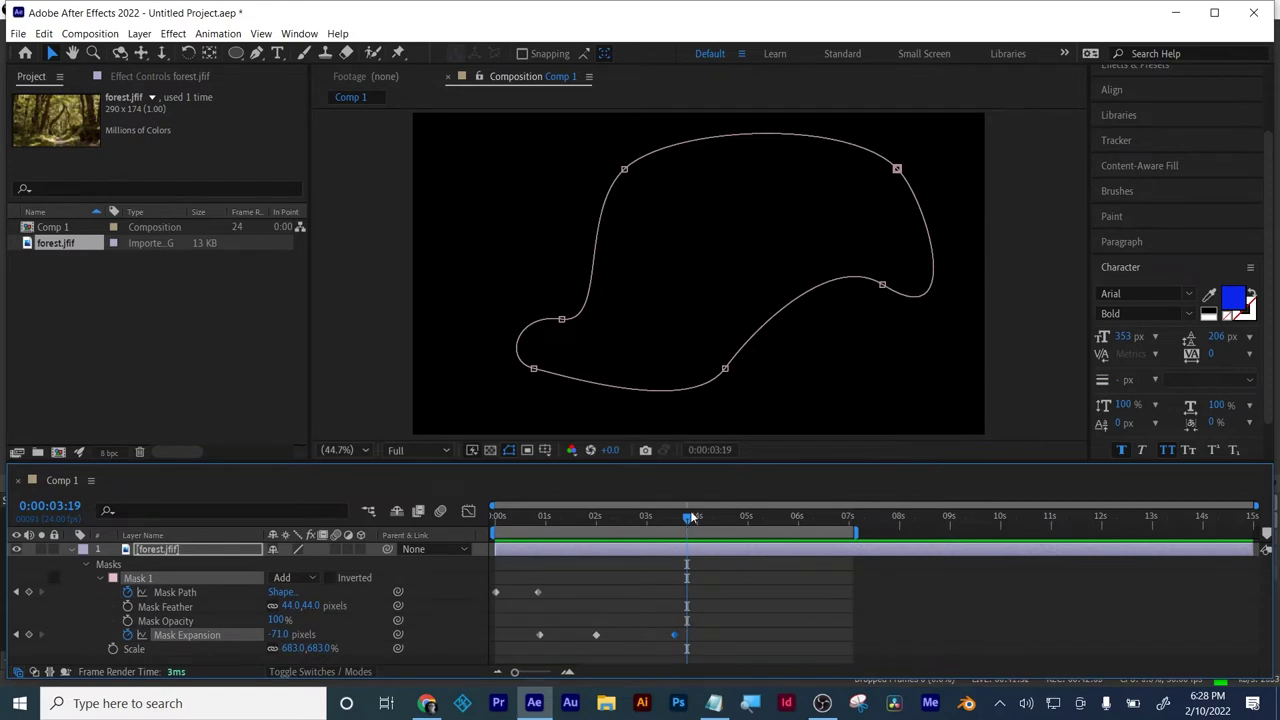
drag(687, 518, 469, 563)
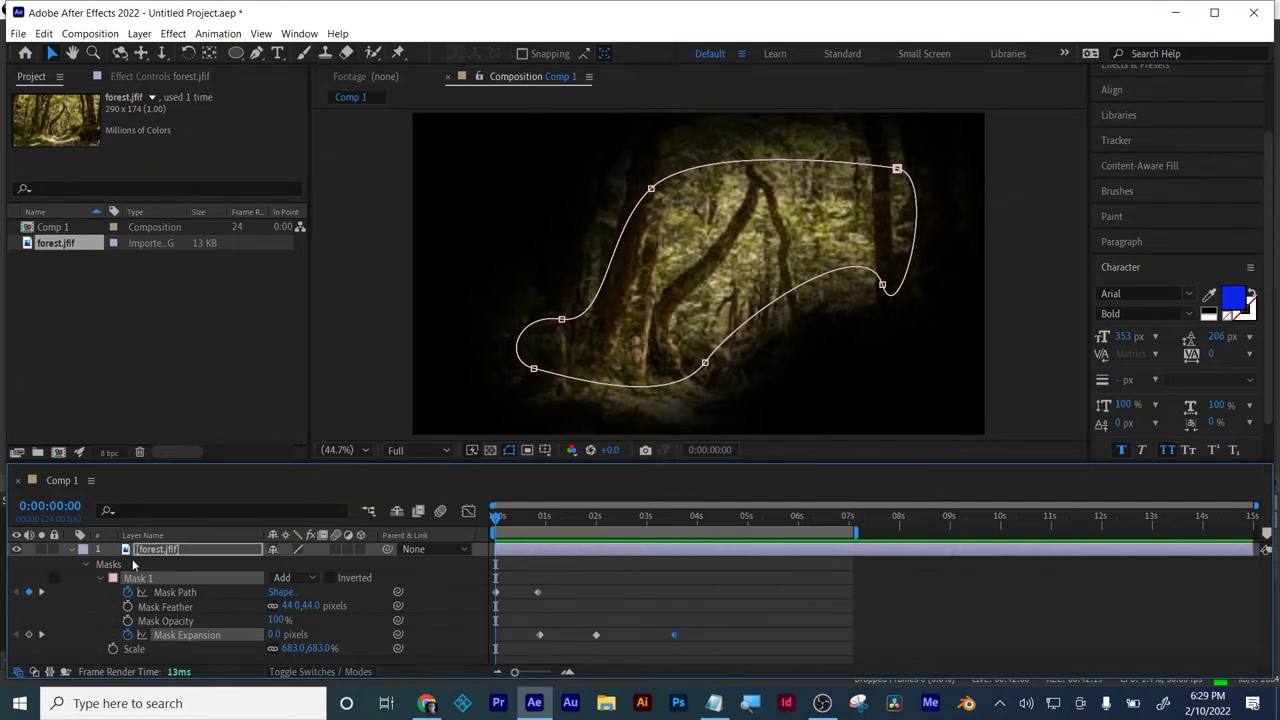
- Set the forest mask's feather to 0 pixels and remove all of its Mask Expansion keyframes
key(Delete)
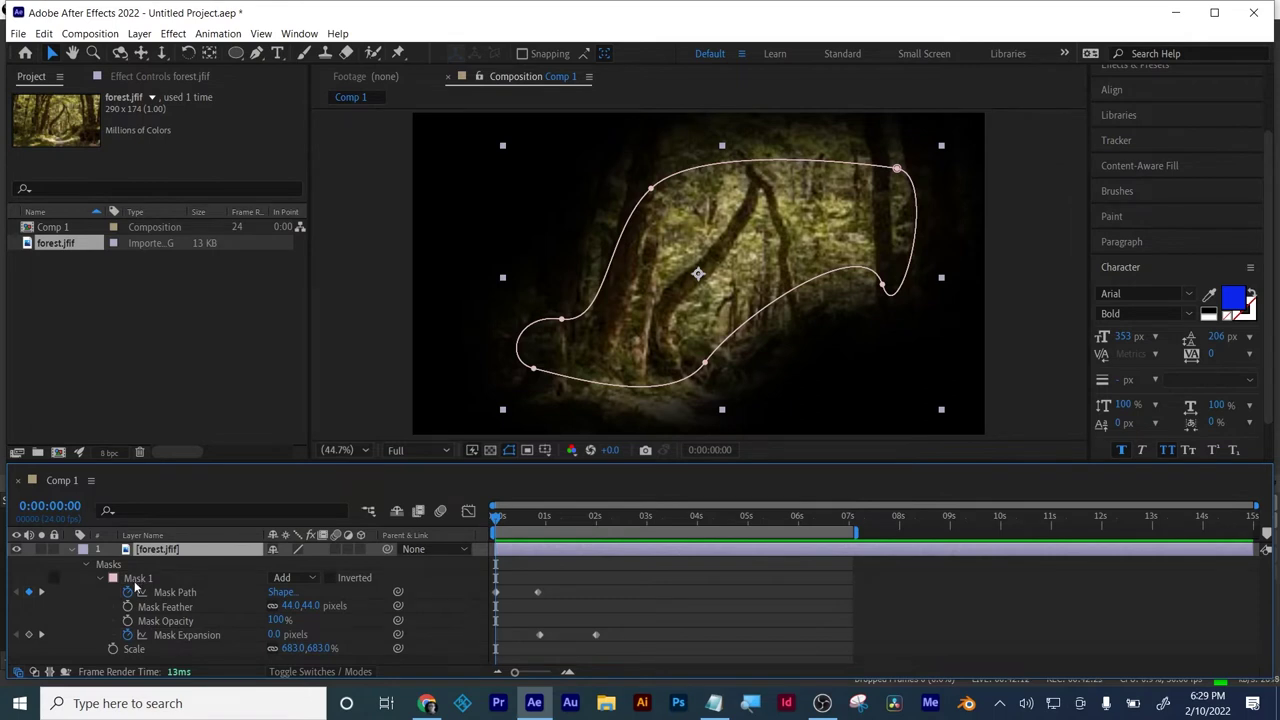
click(289, 605)
text(0)
key(Return)
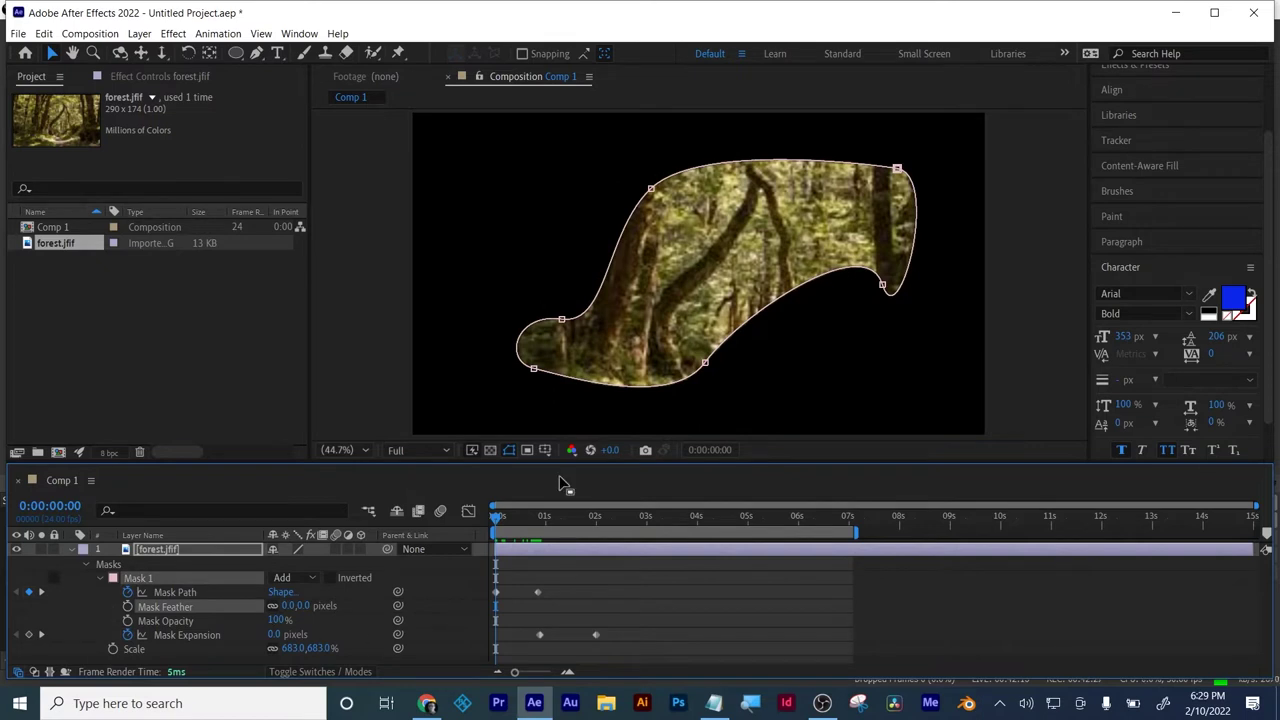
drag(502, 516, 440, 522)
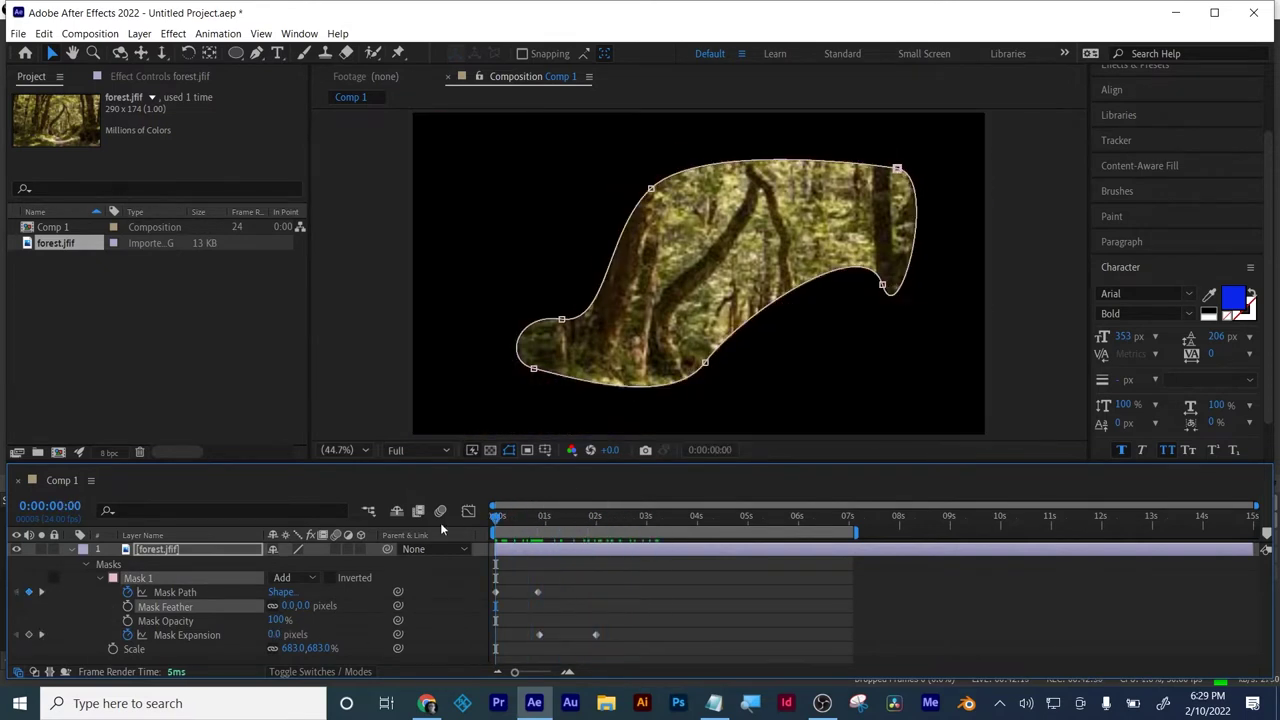
click(127, 636)
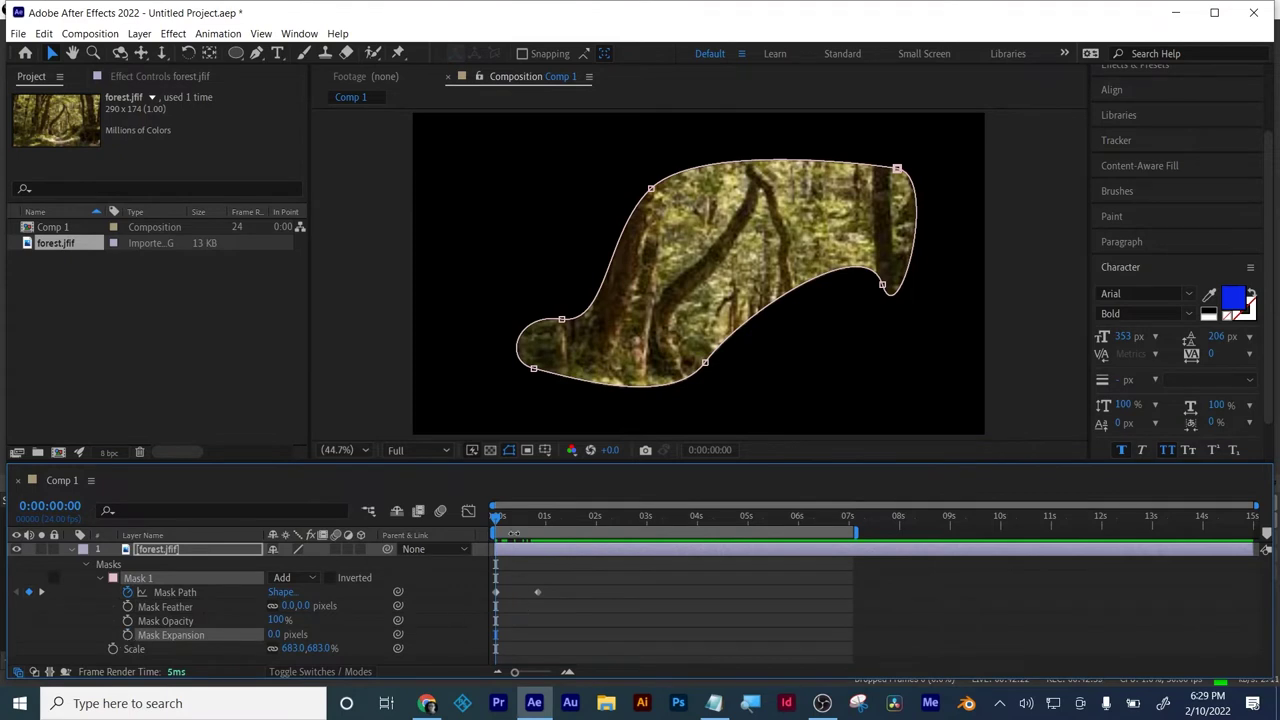
- At 0:00:01:08, add three Mask Feather points along the mask's upper edge, pulling the first slightly and the third farther outward
drag(494, 522, 561, 503)
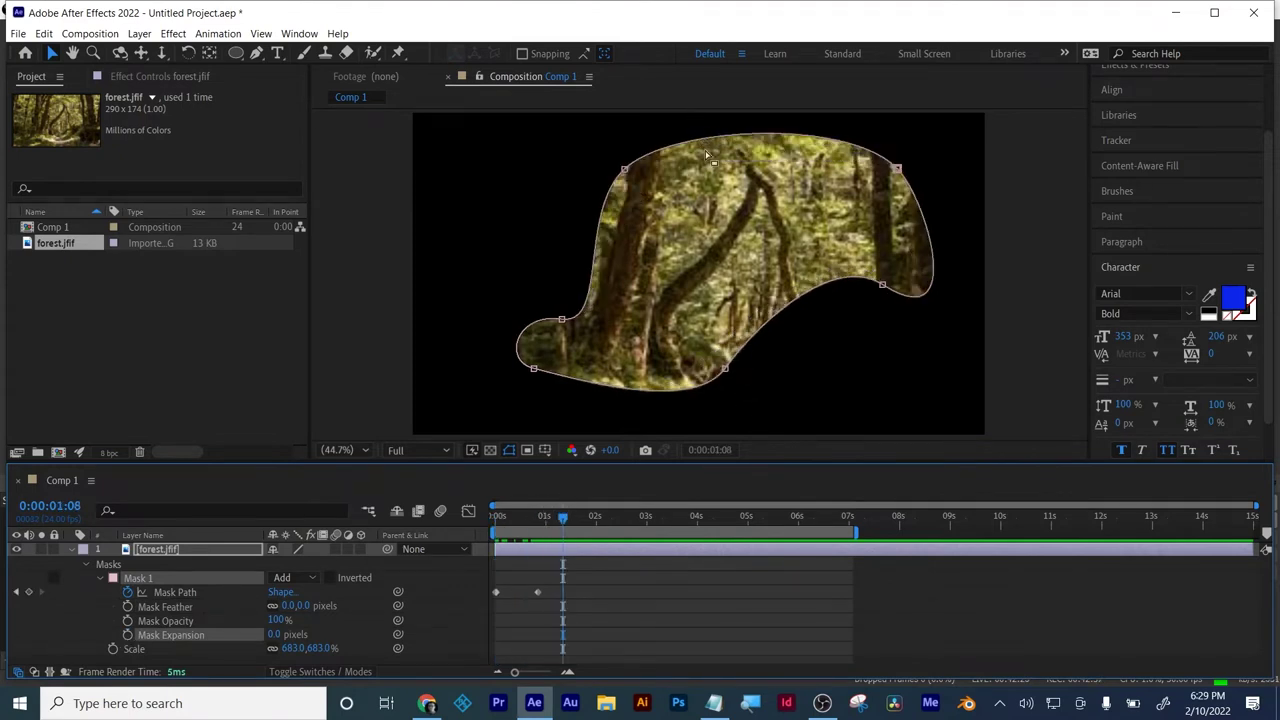
click(256, 55)
click(256, 58)
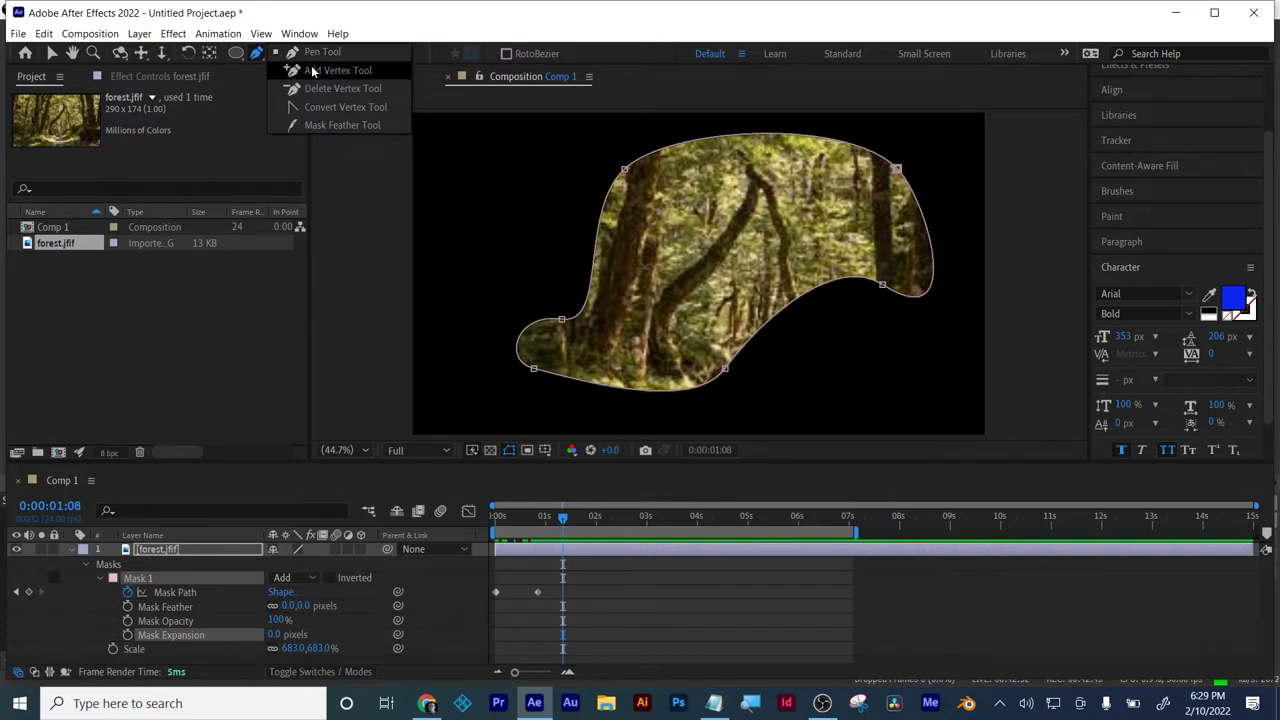
click(363, 124)
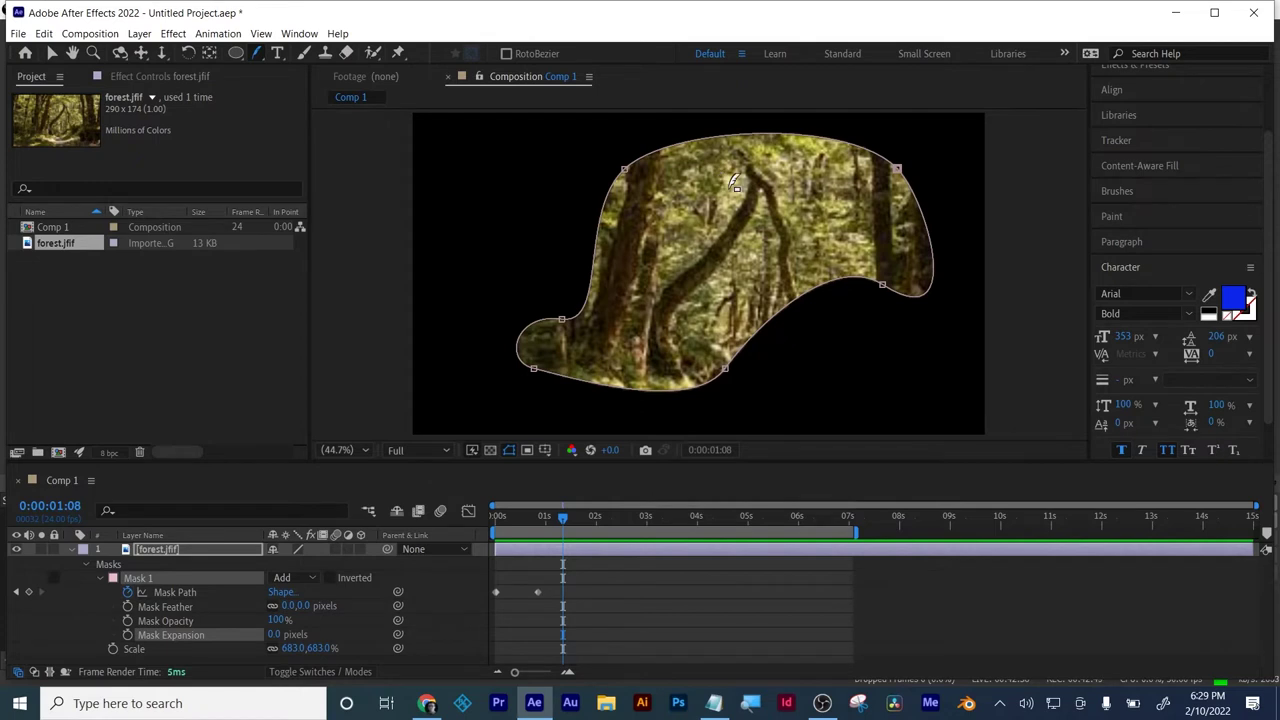
mouse_move(692, 135)
mouse_down()
mouse_move(690, 113)
mouse_move(683, 133)
mouse_up()
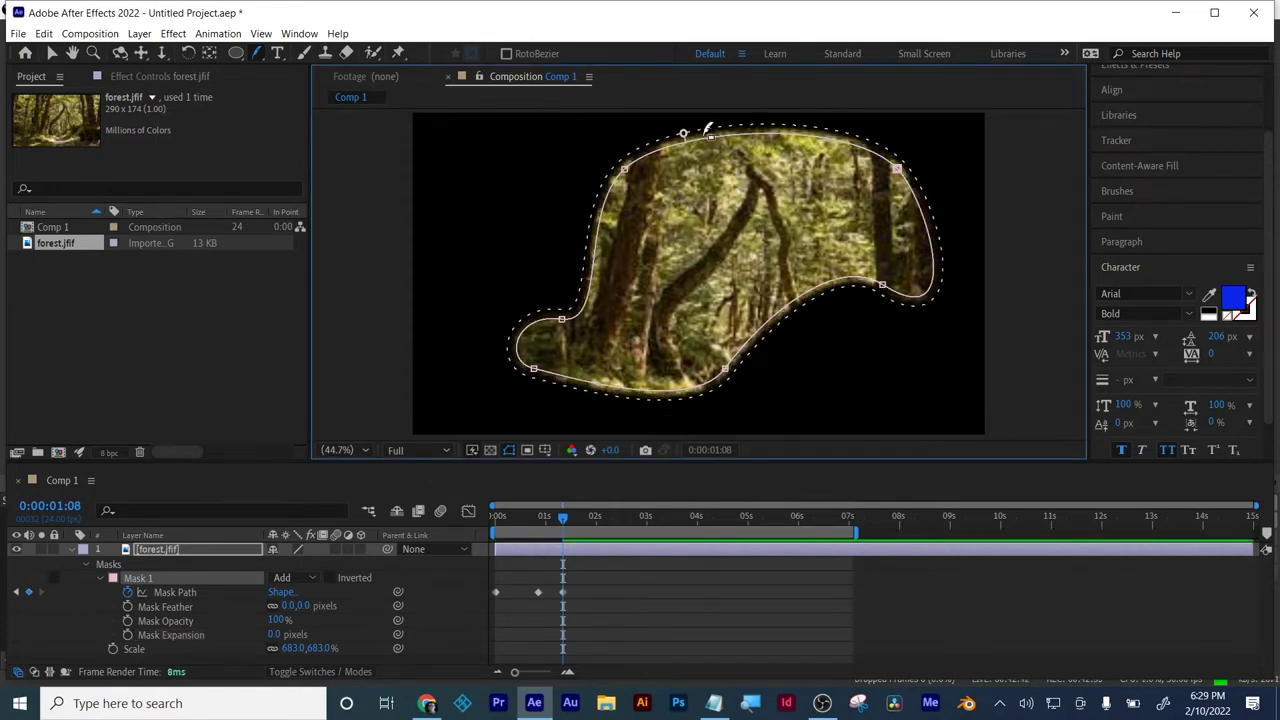
click(754, 133)
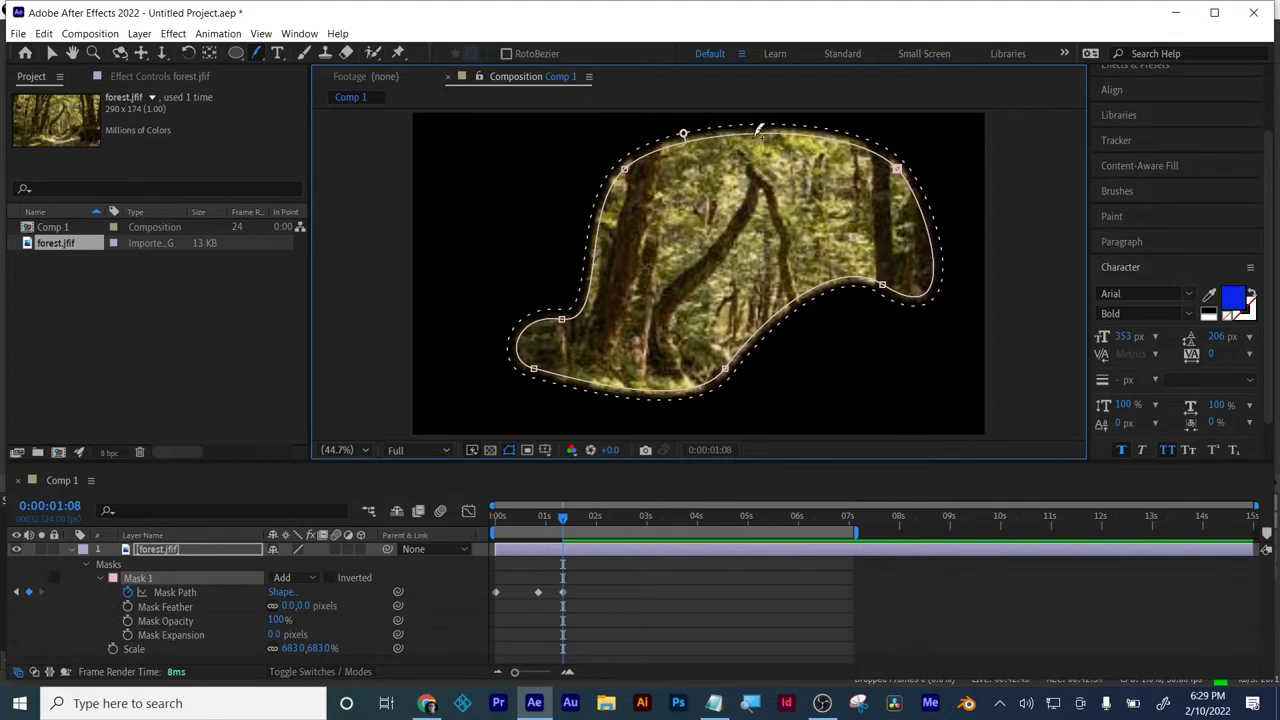
click(832, 140)
drag(832, 140, 843, 113)
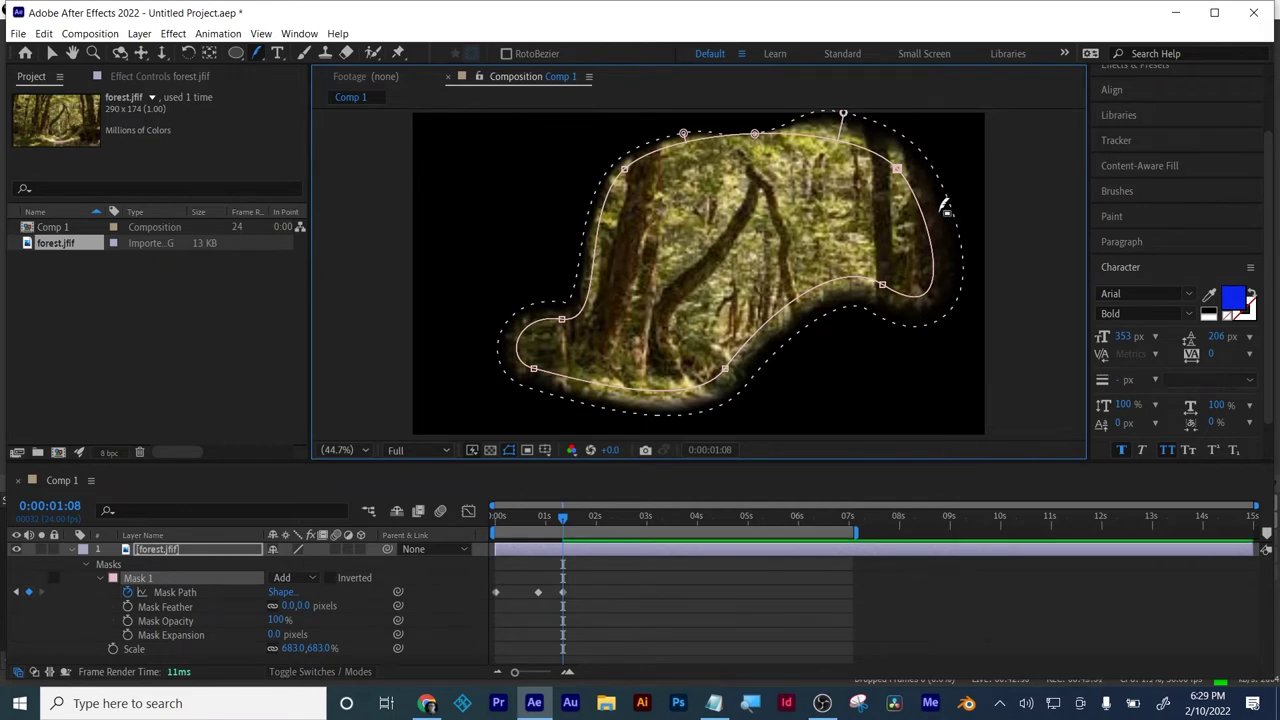
- Add zero-width feather points on the mask's lower-right and upper-left edges, slide the widest feather point to the upper-right corner, and deselect the layer
click(836, 270)
click(829, 284)
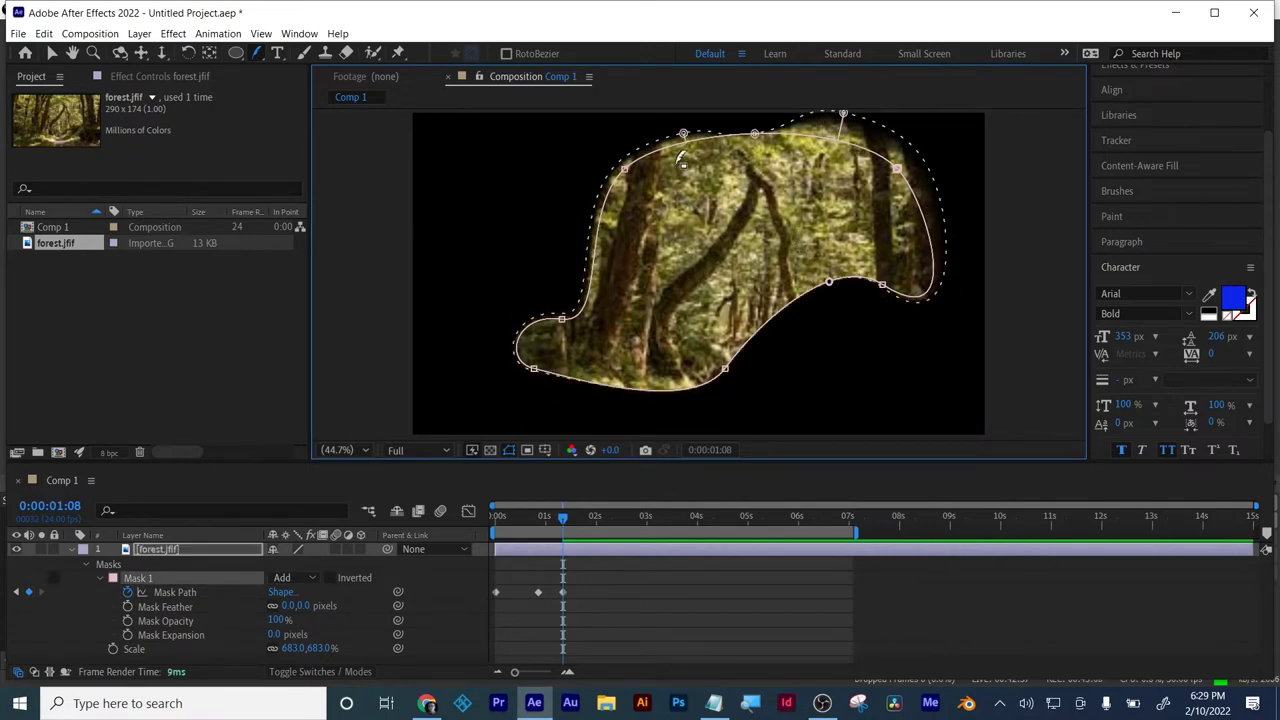
click(651, 152)
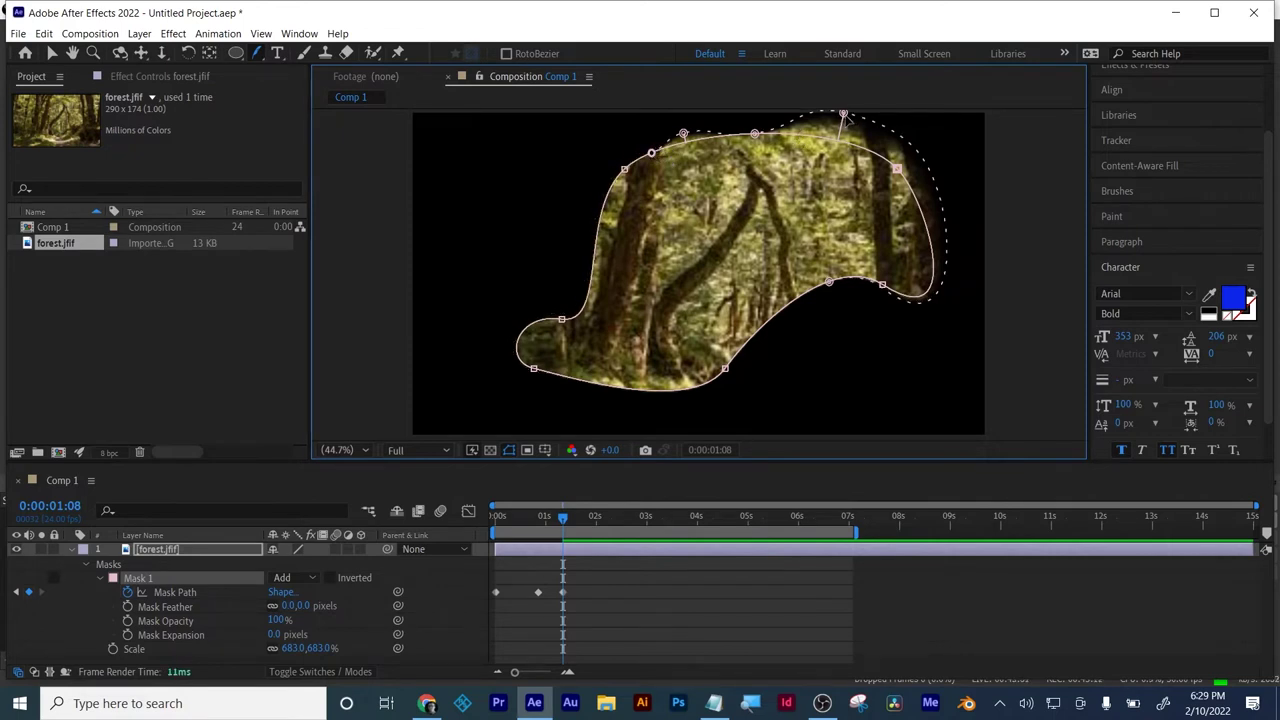
drag(844, 117, 914, 136)
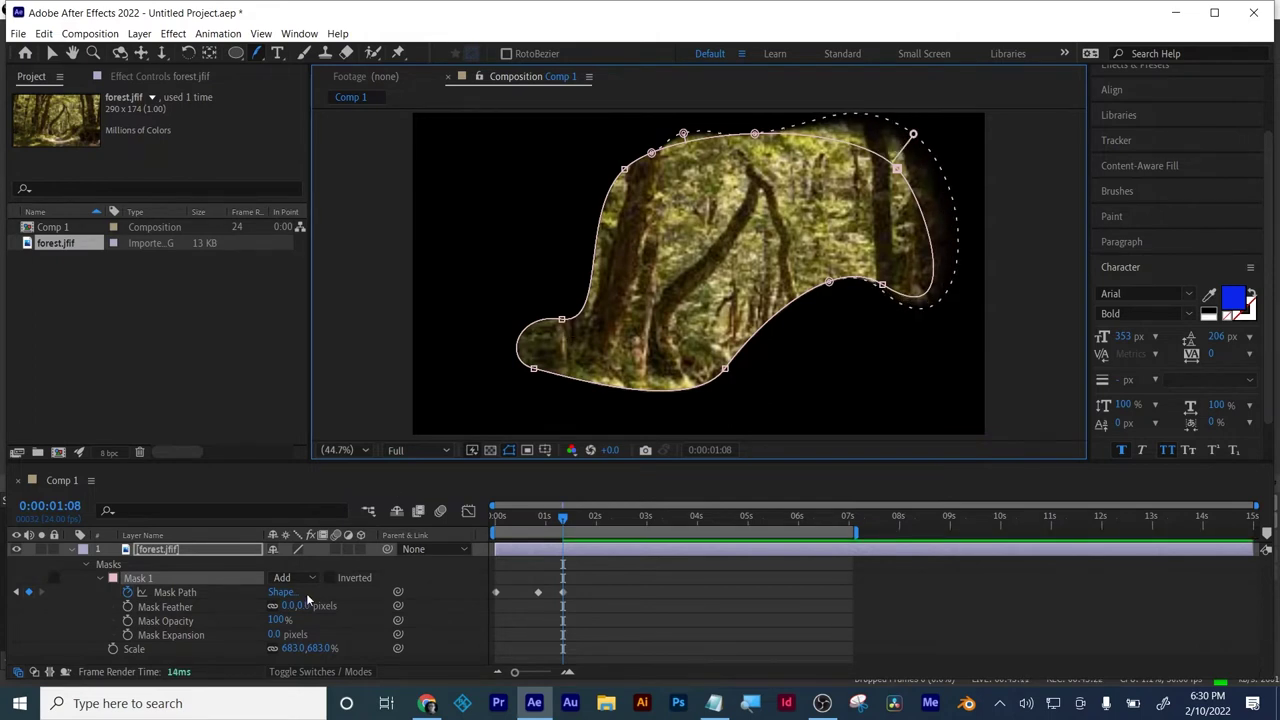
mouse_move(296, 606)
mouse_down()
mouse_move(352, 603)
mouse_move(290, 606)
mouse_up()
click(365, 568)
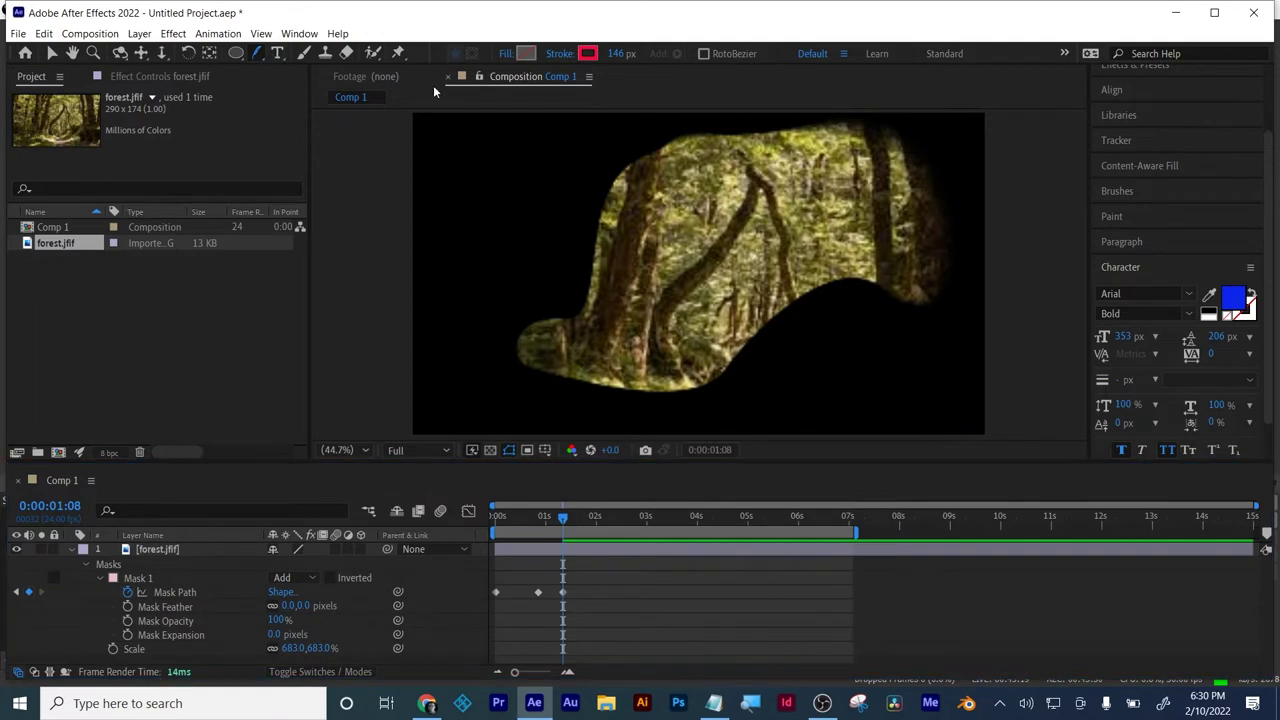
- Move the masked forest layer down and to the left in the composition with the Selection tool
click(668, 190)
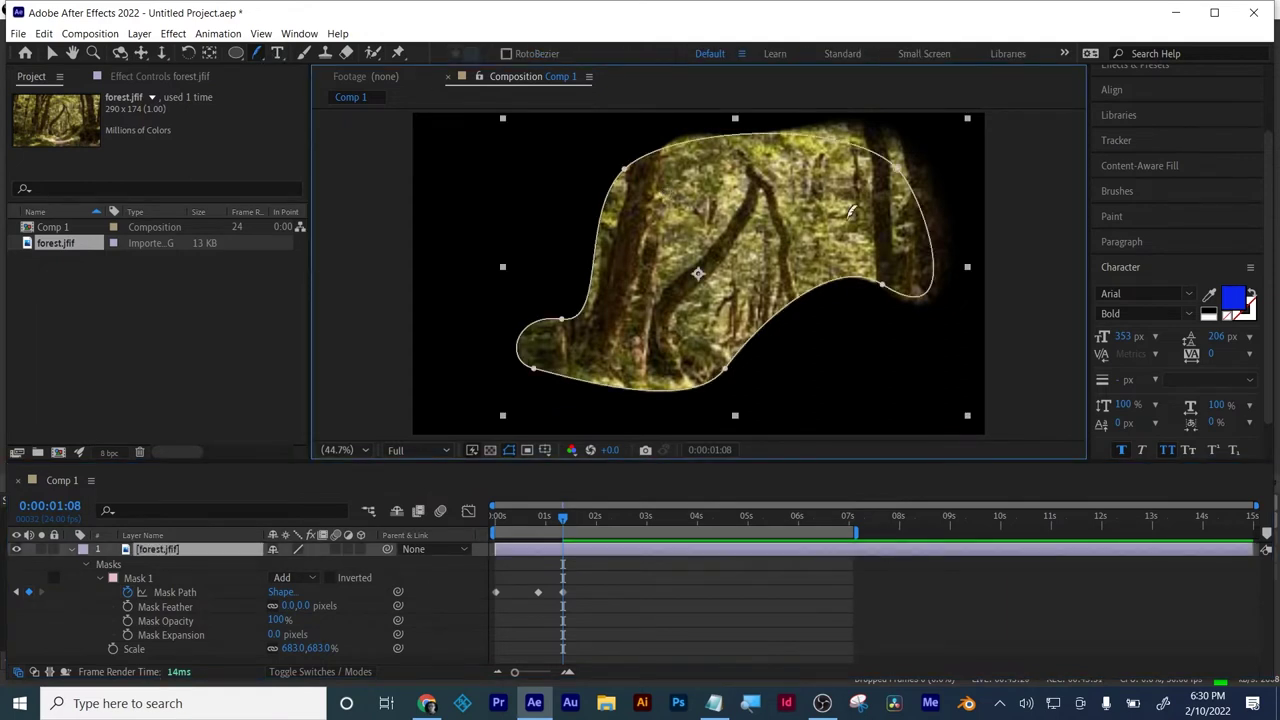
click(50, 54)
drag(660, 229, 601, 264)
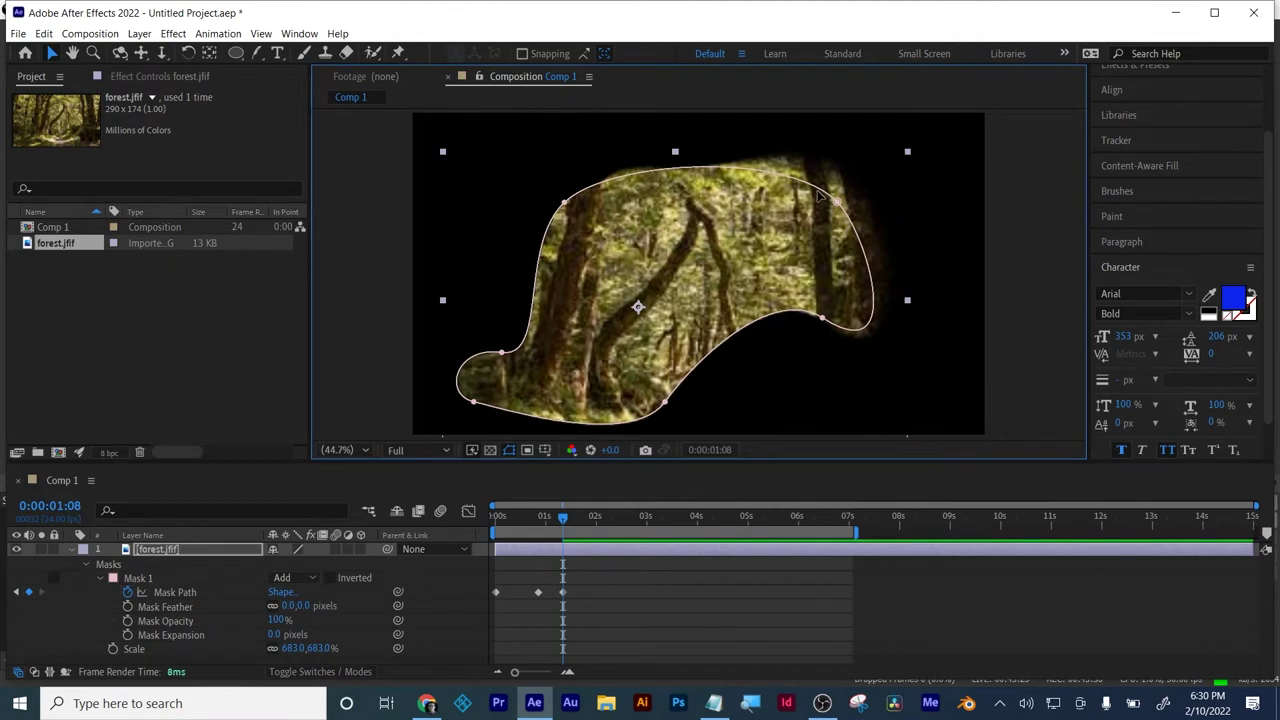
- Reposition the upper-right feather point, pull the top-middle one outward, and slide the lower one along the path to the right edge
drag(835, 201, 855, 172)
mouse_move(853, 168)
mouse_down()
mouse_move(880, 143)
mouse_move(835, 160)
mouse_move(795, 152)
mouse_move(835, 154)
mouse_up()
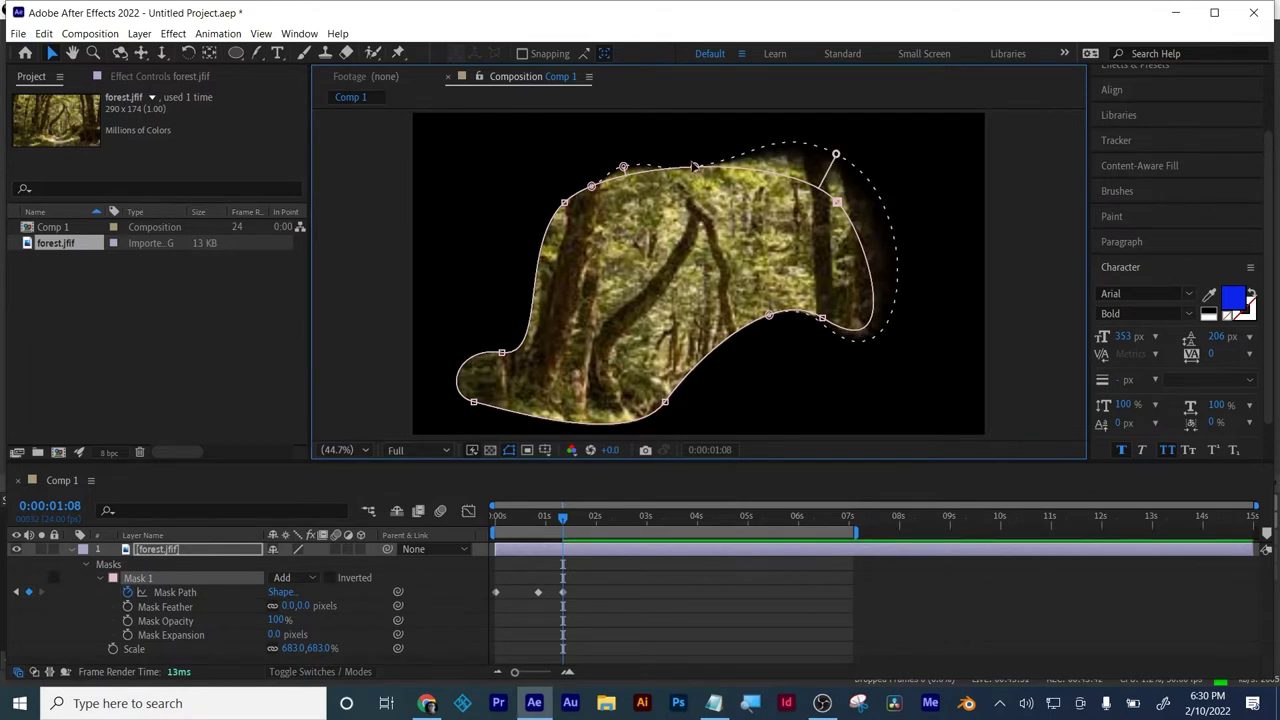
drag(695, 167, 700, 146)
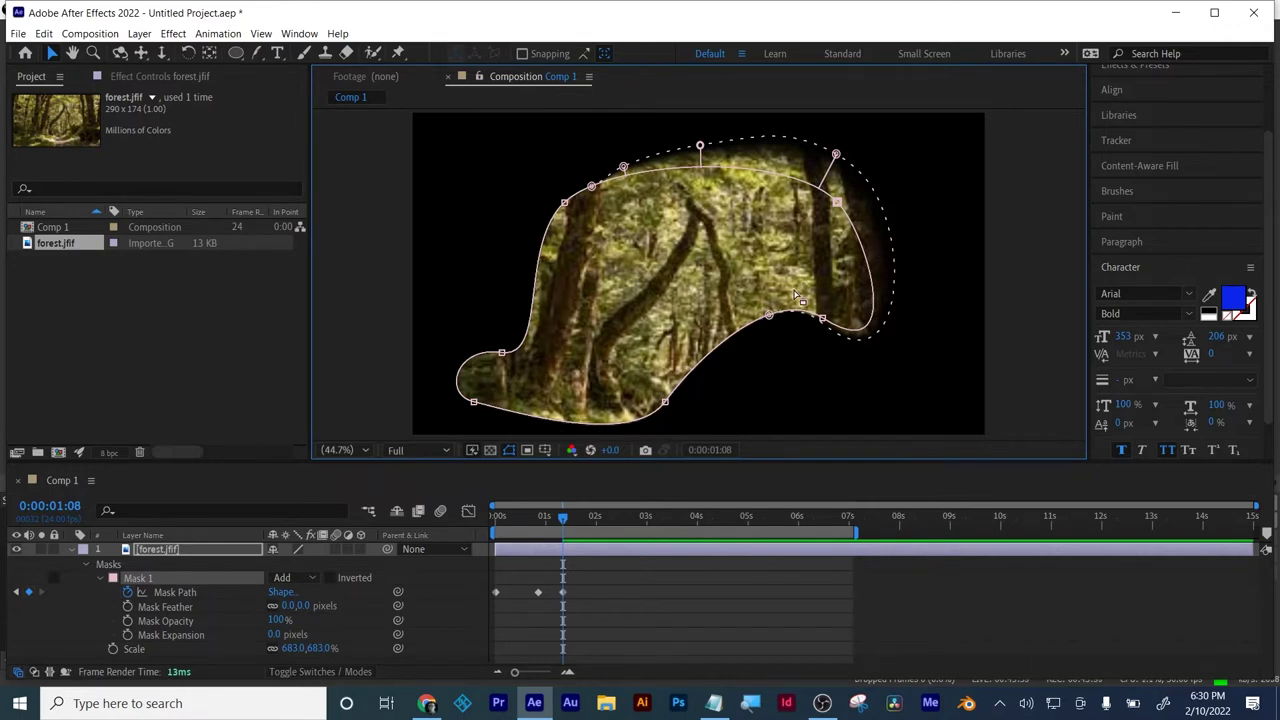
drag(768, 316, 876, 293)
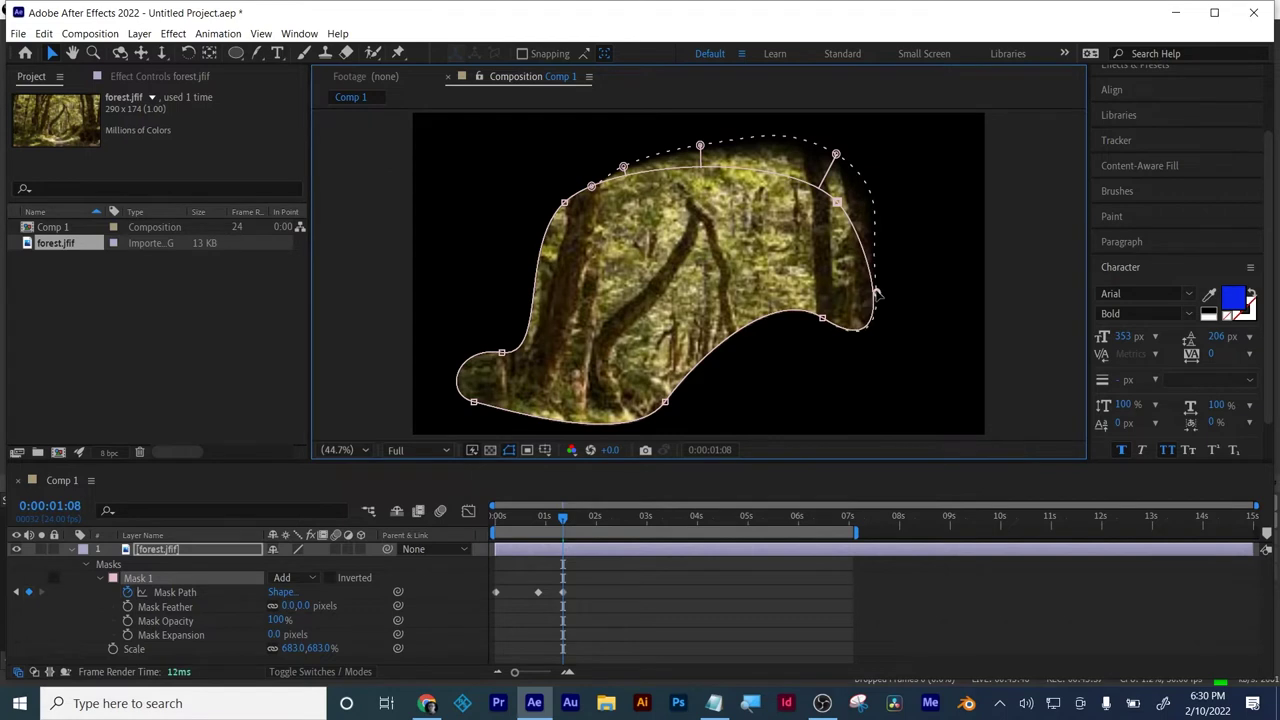
- Delete the forest.jfif layer from Comp 1
click(896, 364)
click(835, 590)
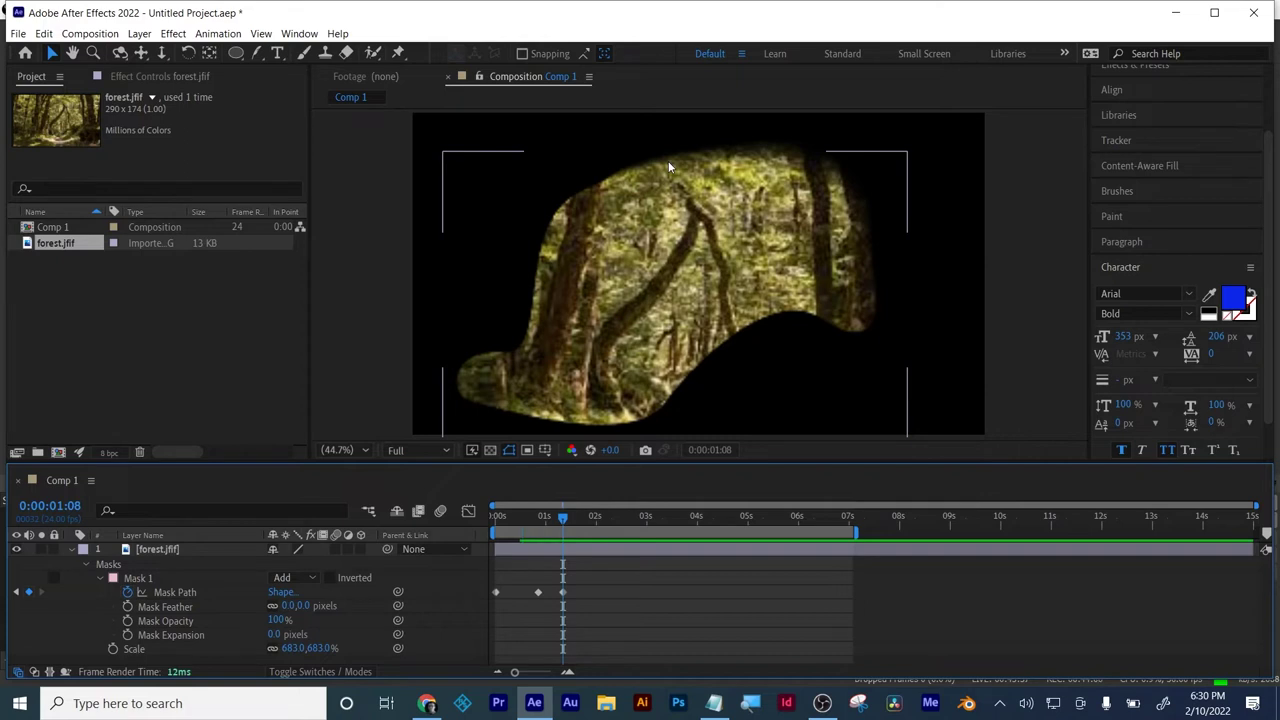
key(Delete)
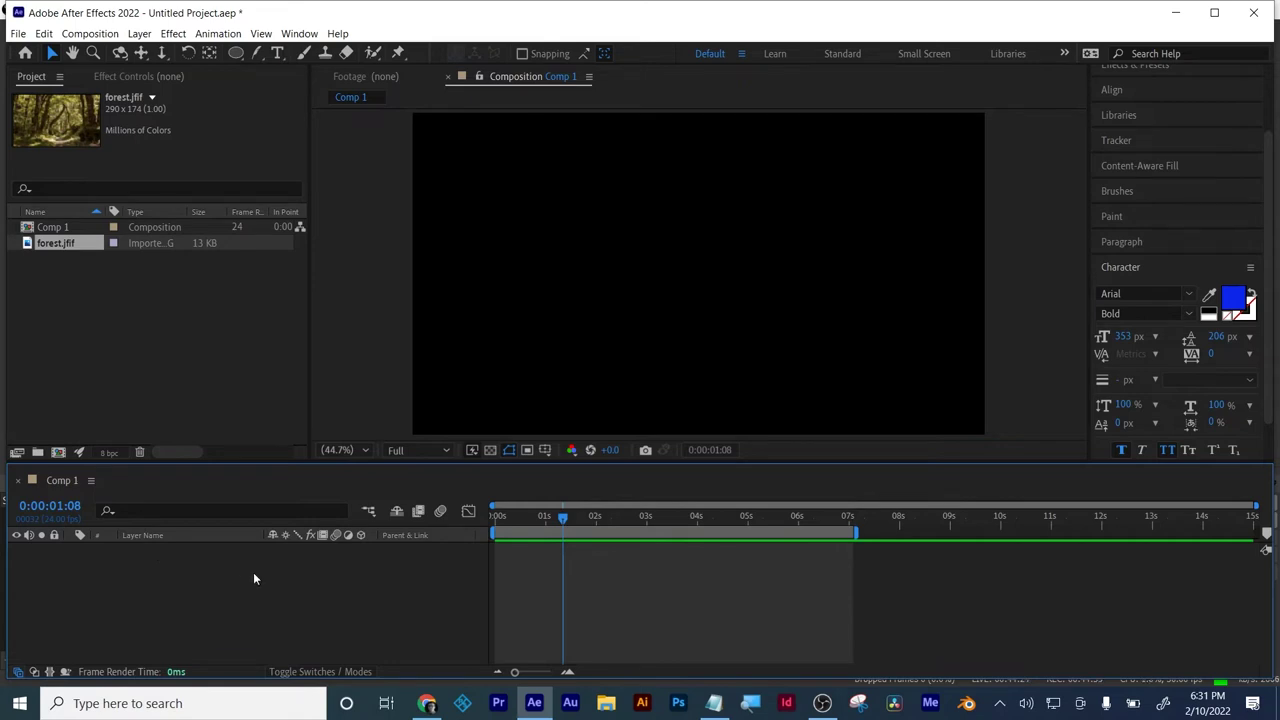
- Set up the Rectangle tool with a blue Solid Color fill and no stroke
click(237, 54)
click(308, 50)
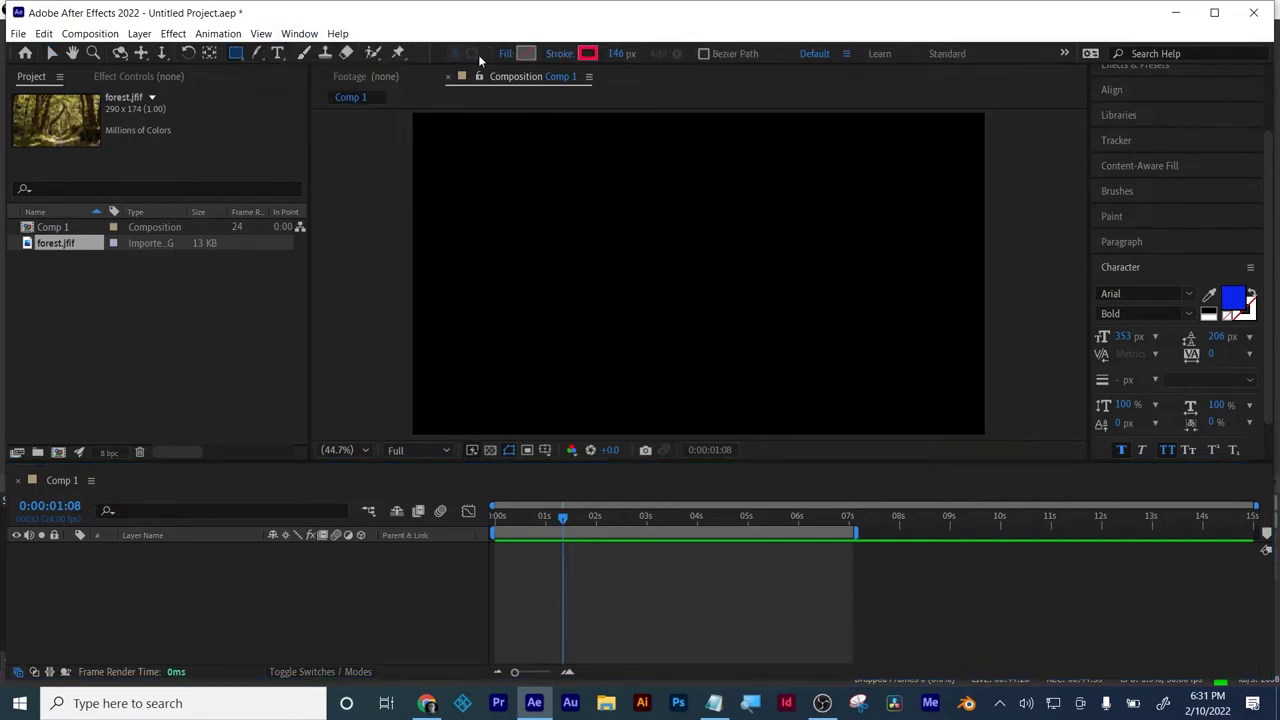
click(507, 53)
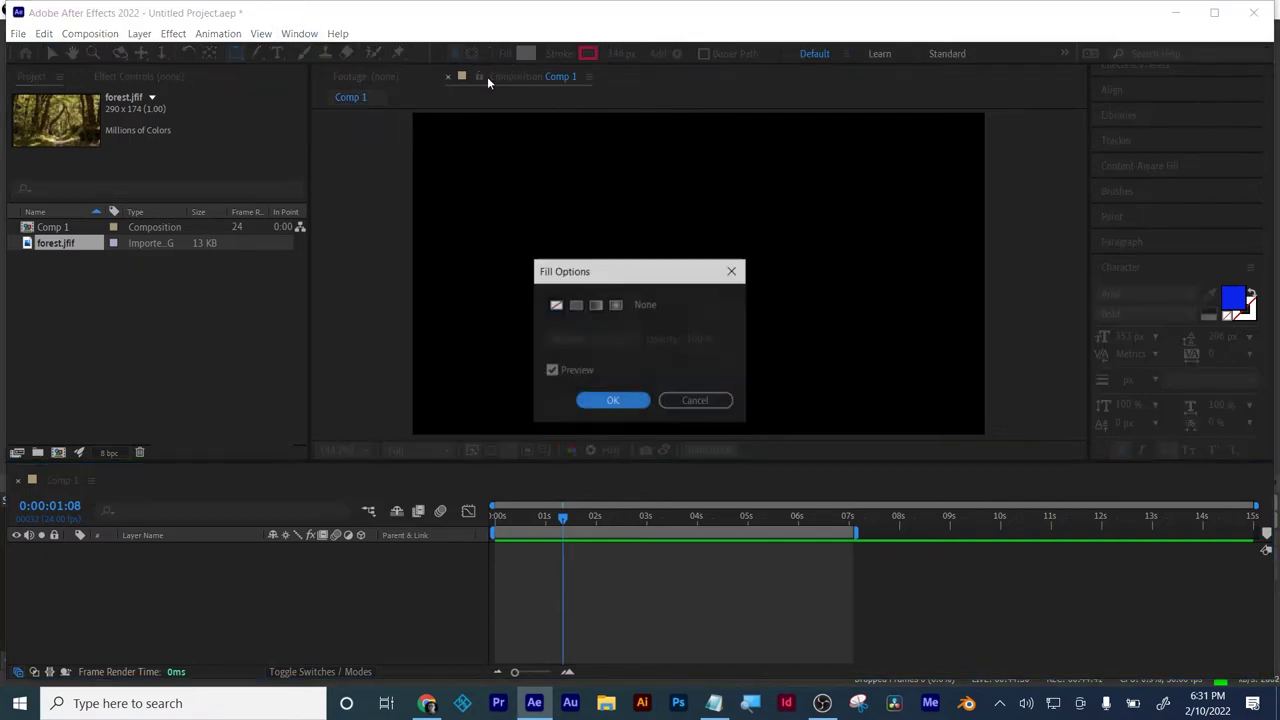
click(575, 305)
click(612, 401)
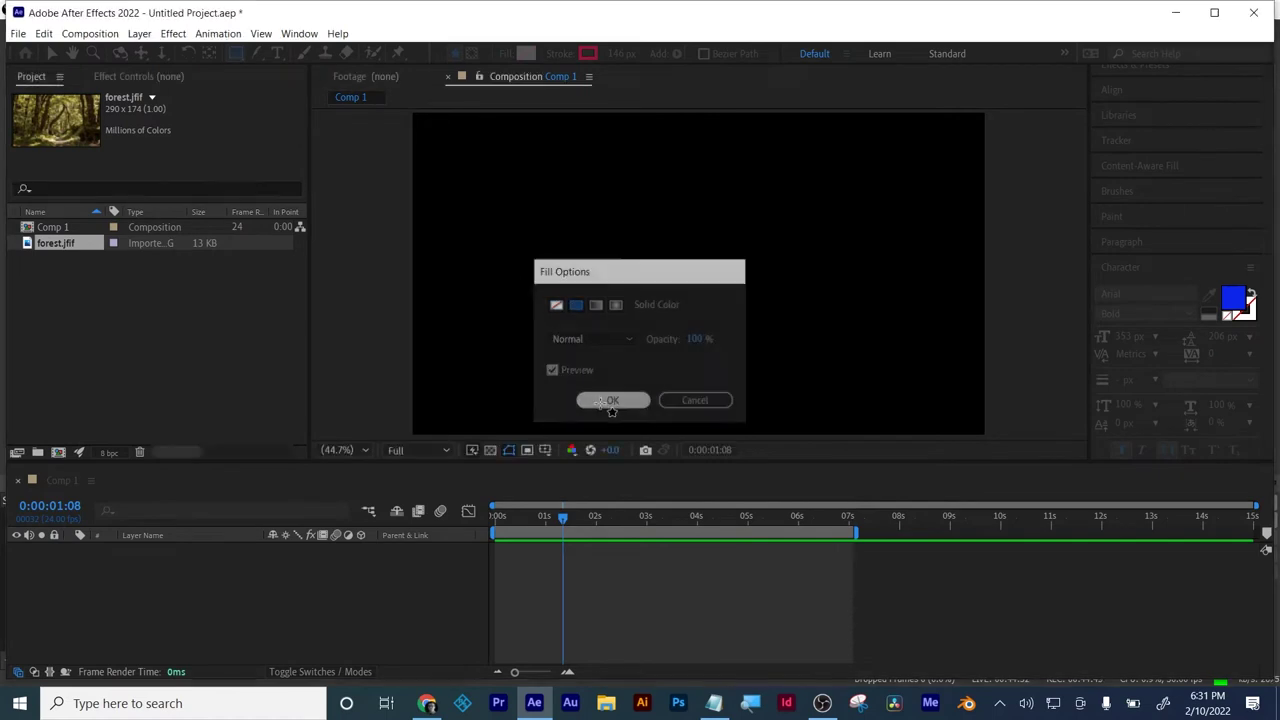
click(563, 54)
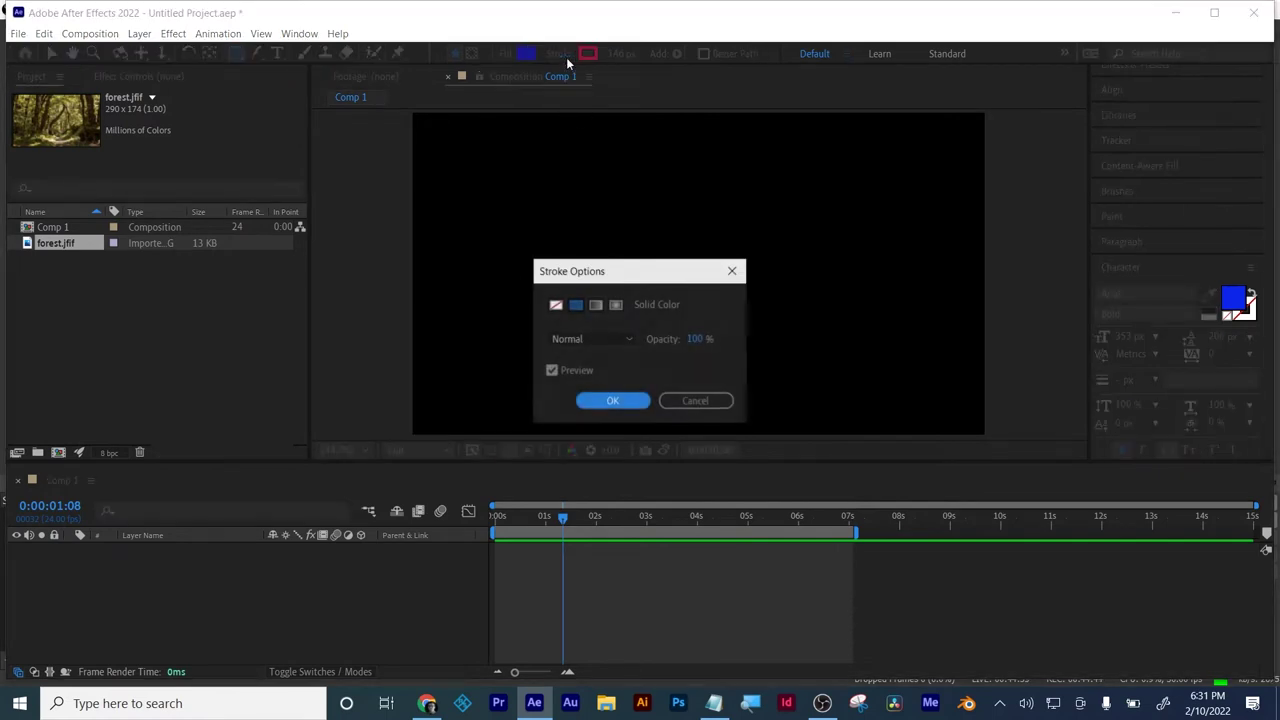
click(556, 305)
click(609, 401)
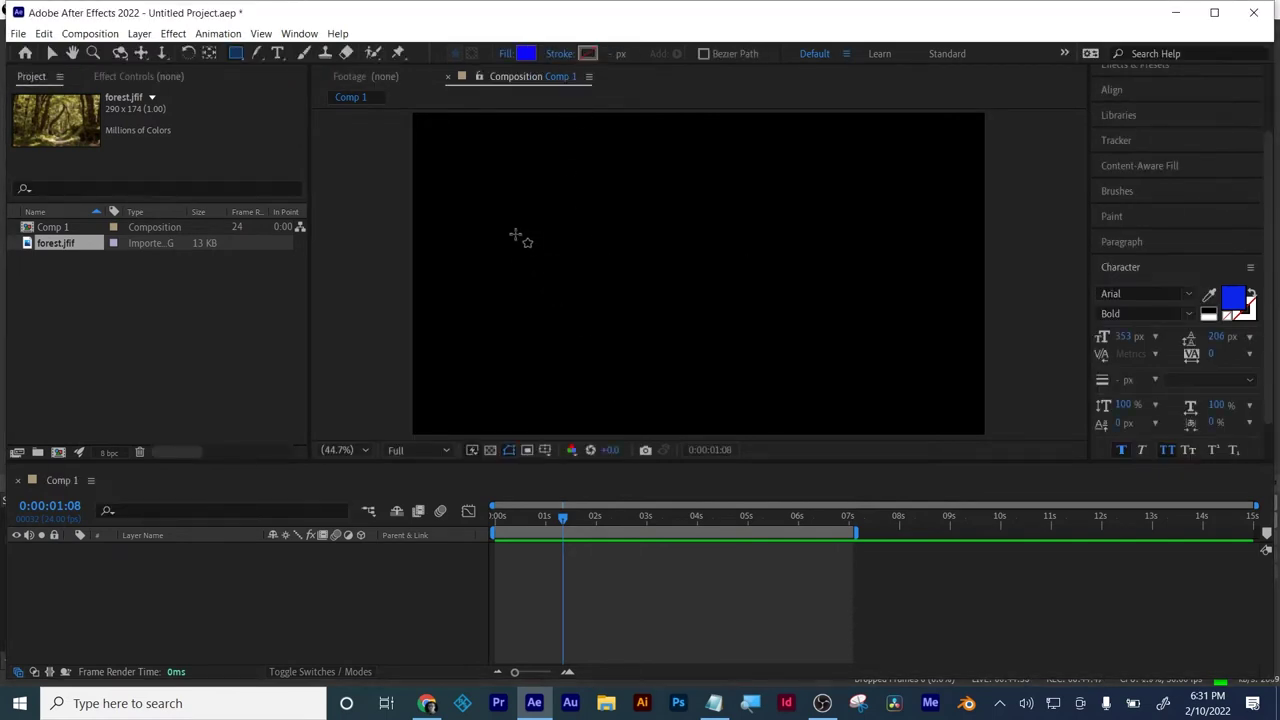
- Draw a wide blue rectangle just left of the composition's center, then collapse its shape layer and deselect it
drag(515, 235, 791, 359)
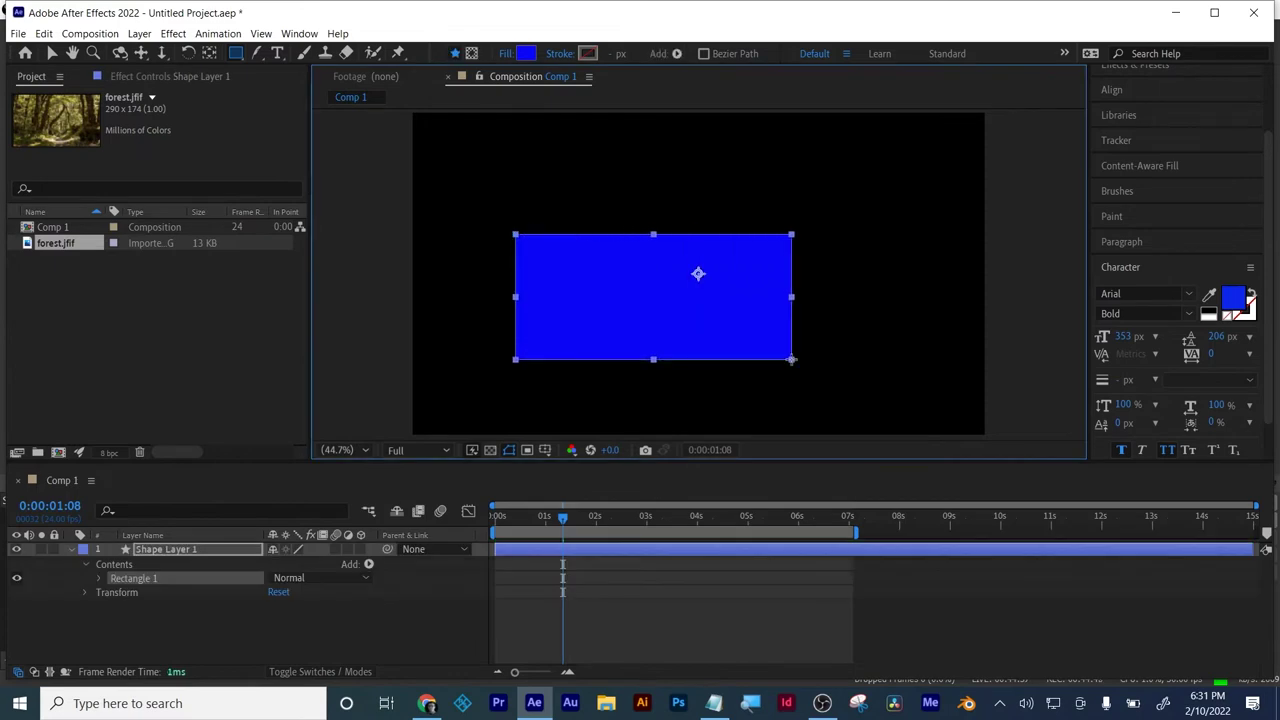
click(700, 637)
click(88, 565)
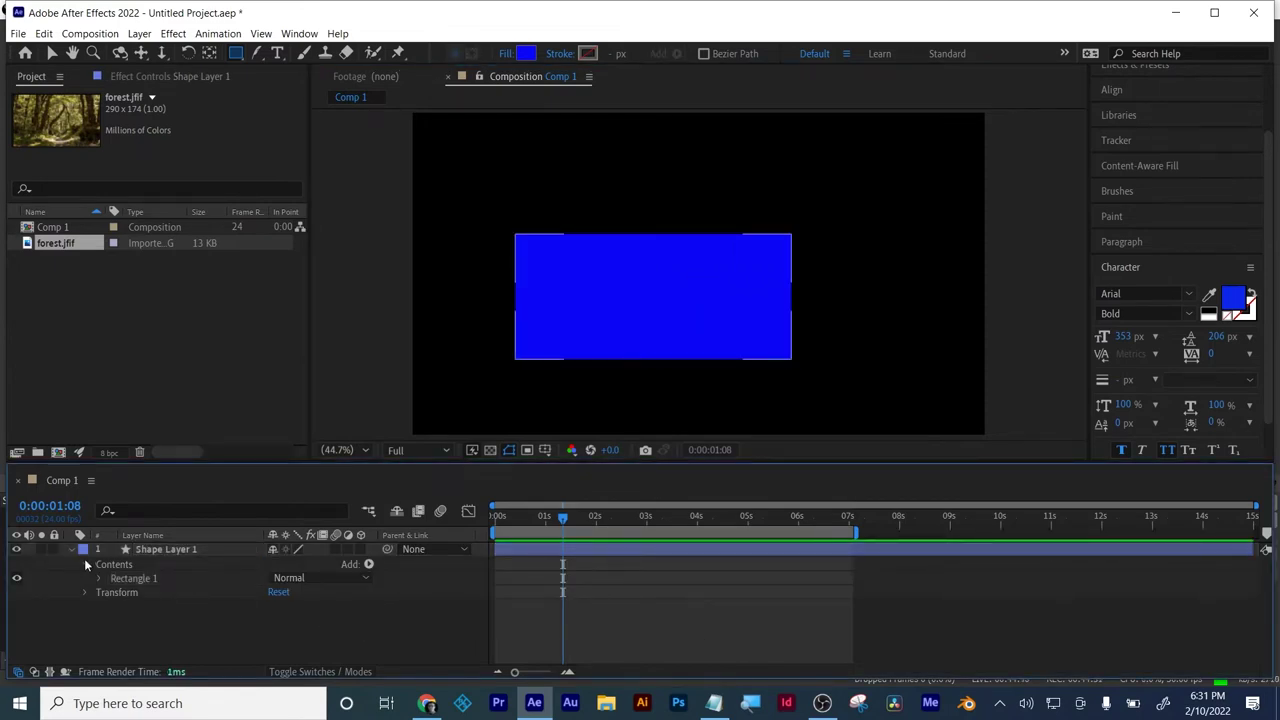
click(69, 549)
click(151, 549)
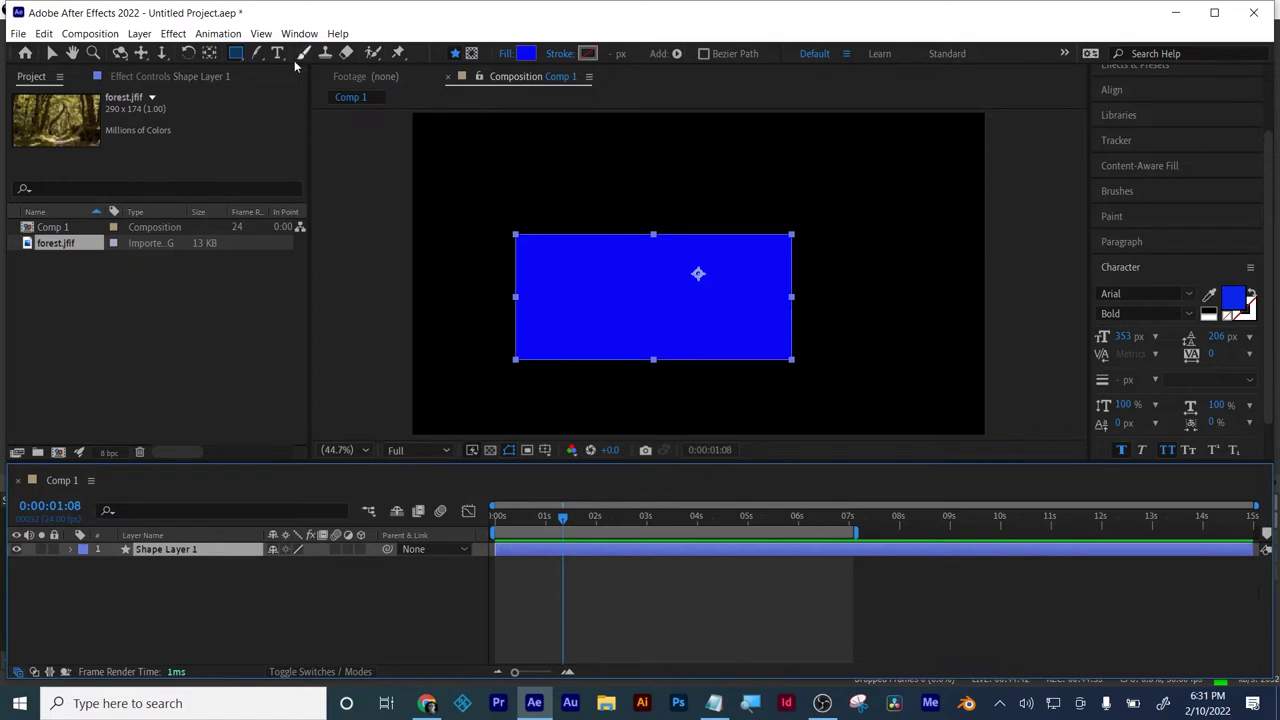
right_click(247, 624)
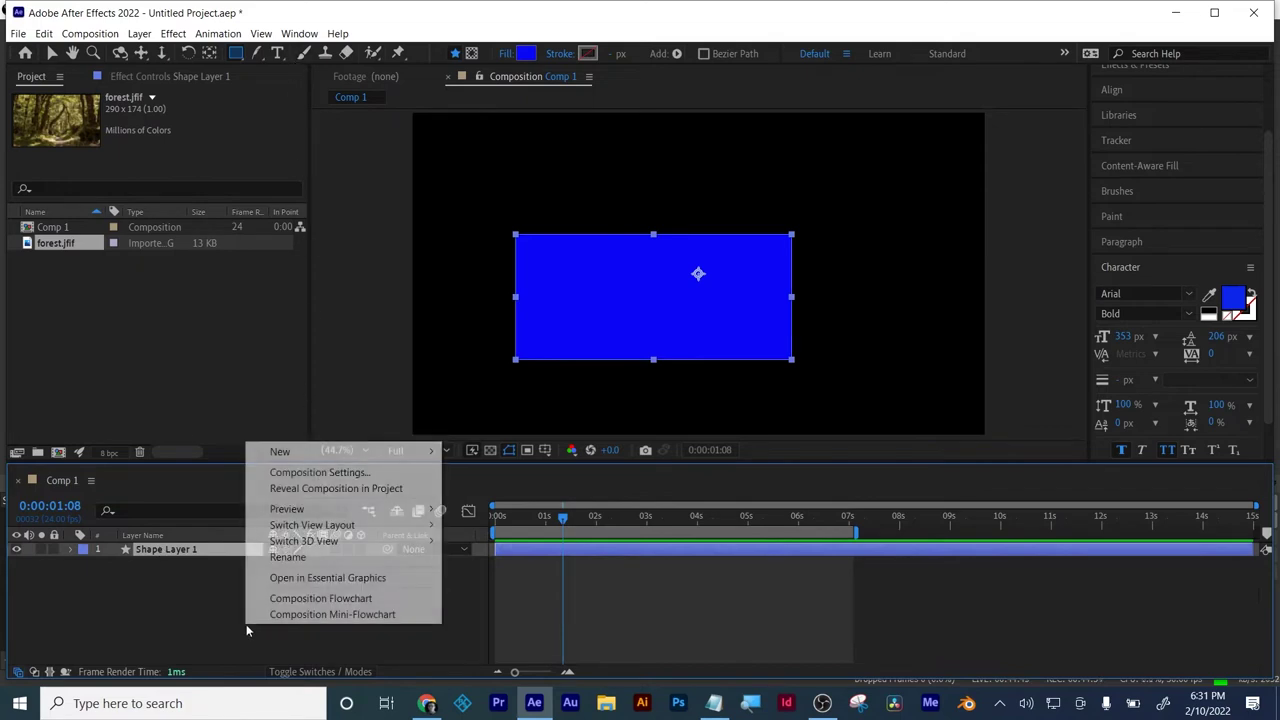
click(170, 633)
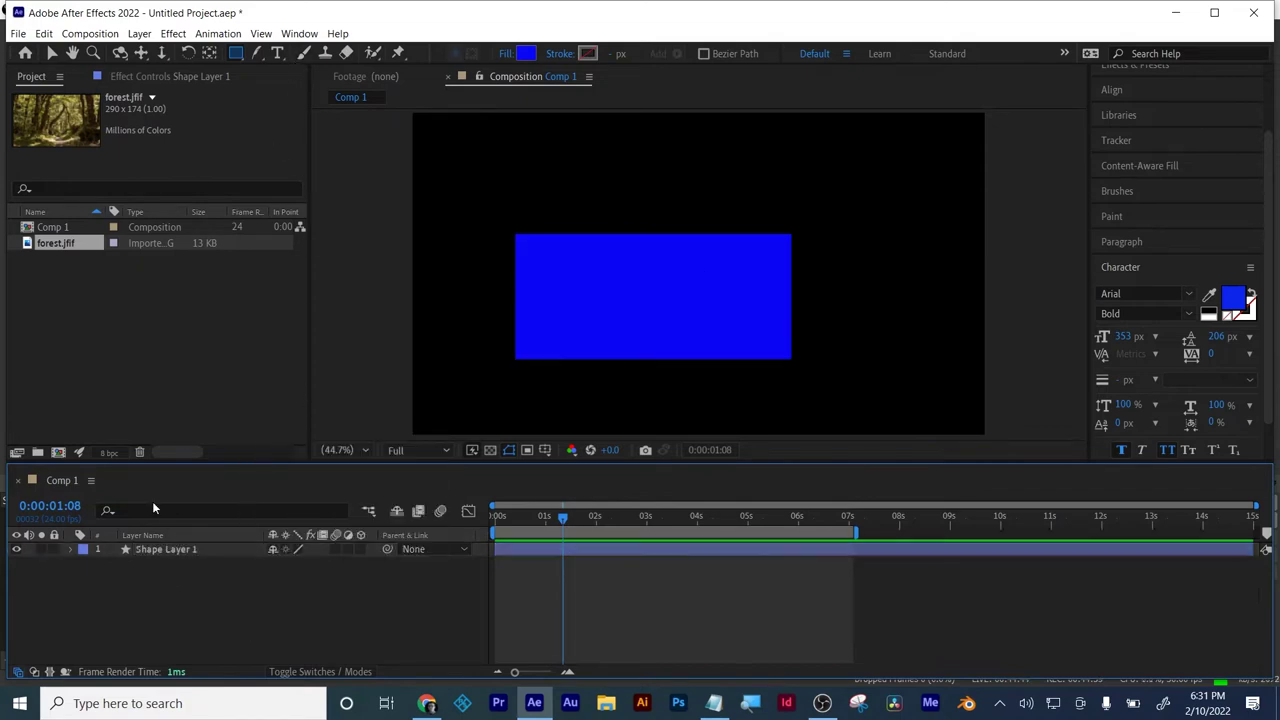
- Add a text layer reading "TEXT" over the blue rectangle and set its fill color to white
click(275, 54)
click(586, 288)
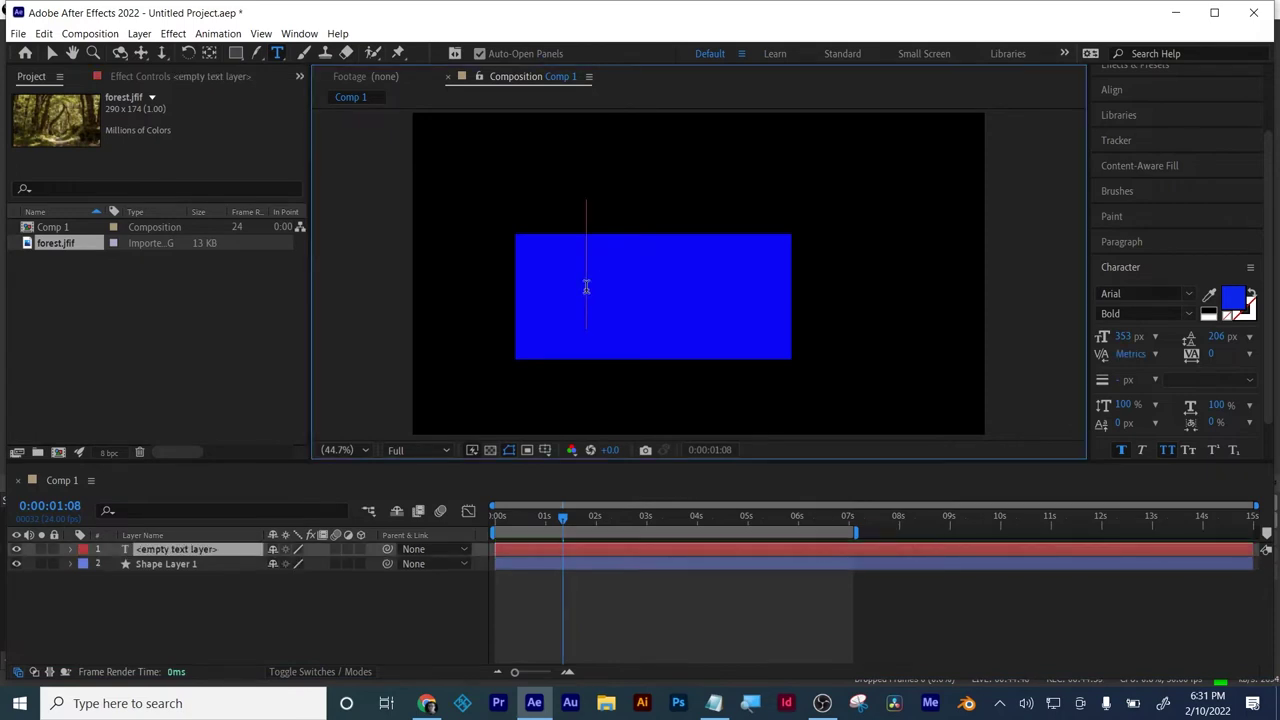
text(TEXT)
key(ctrl+a)
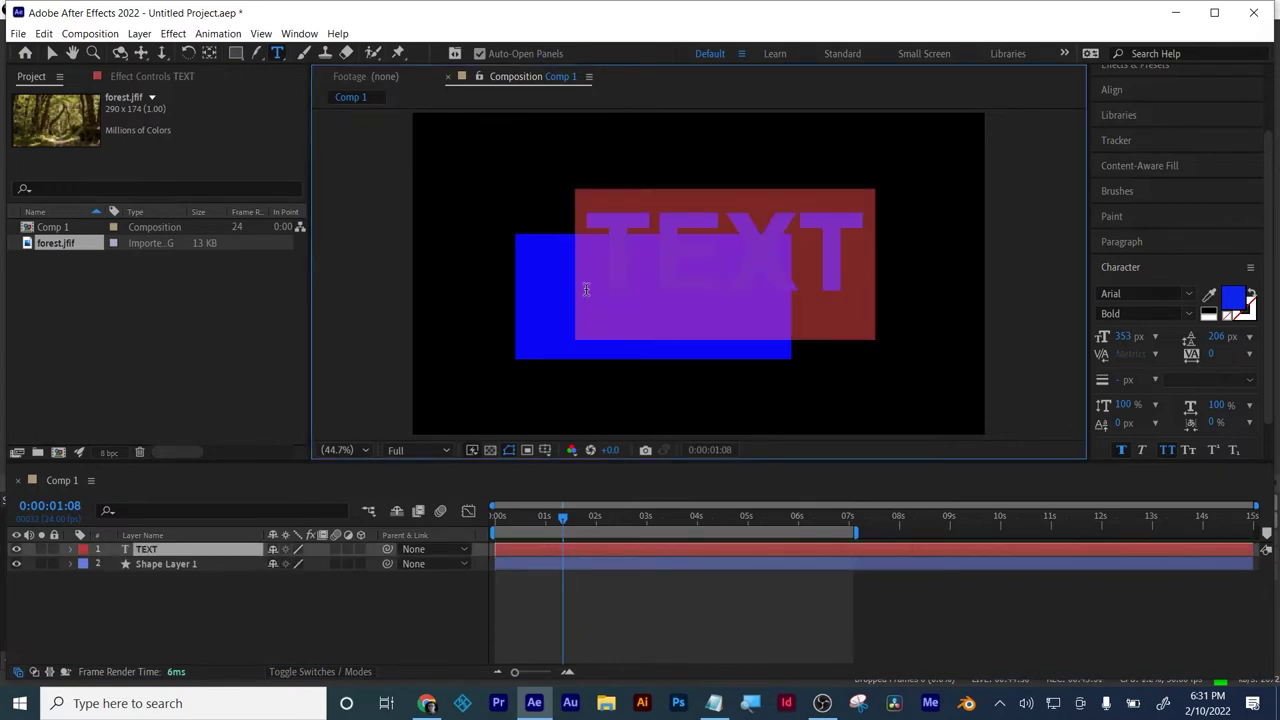
click(1209, 320)
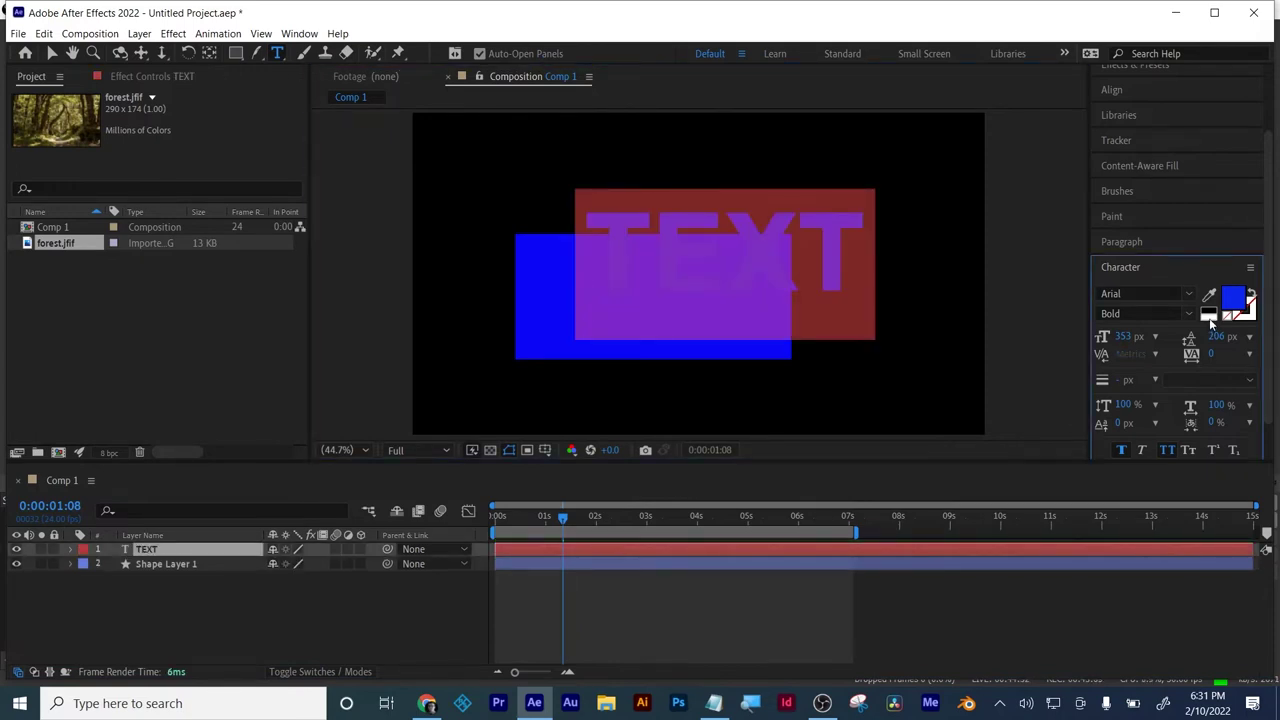
click(1209, 316)
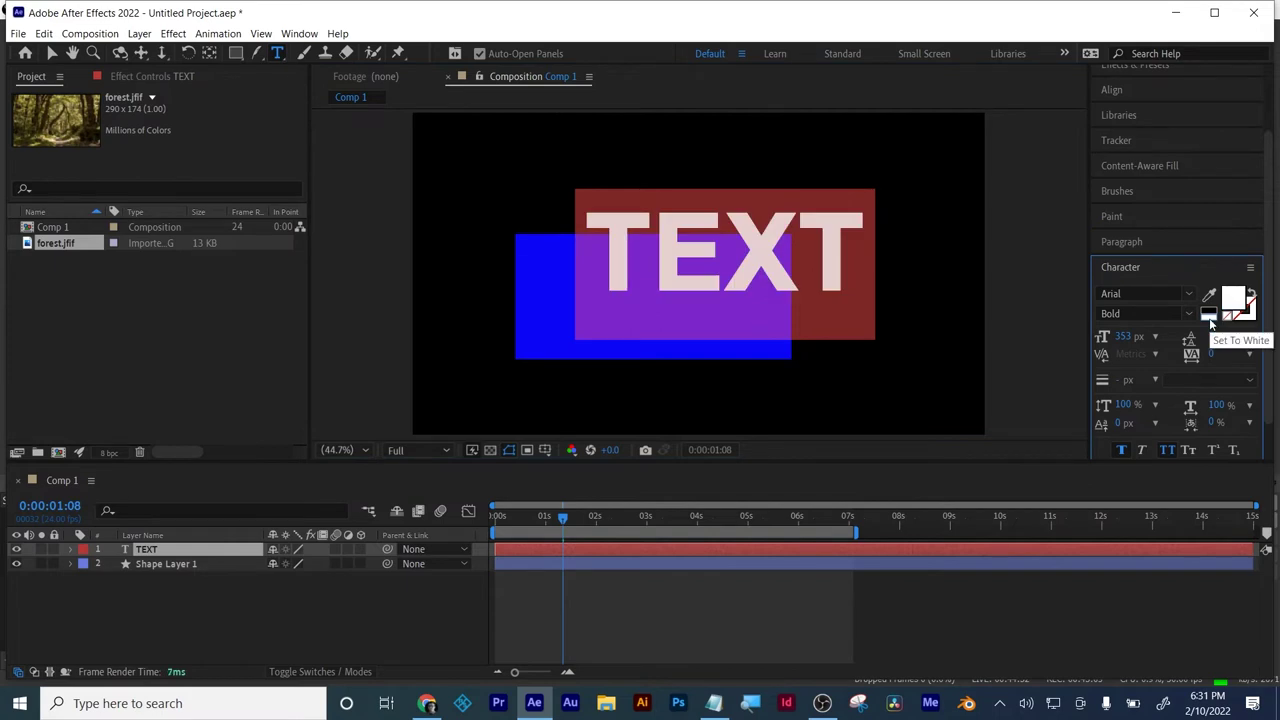
- Move the white text onto the blue rectangle and parent the TEXT layer to Shape Layer 1
click(52, 55)
drag(666, 273, 612, 314)
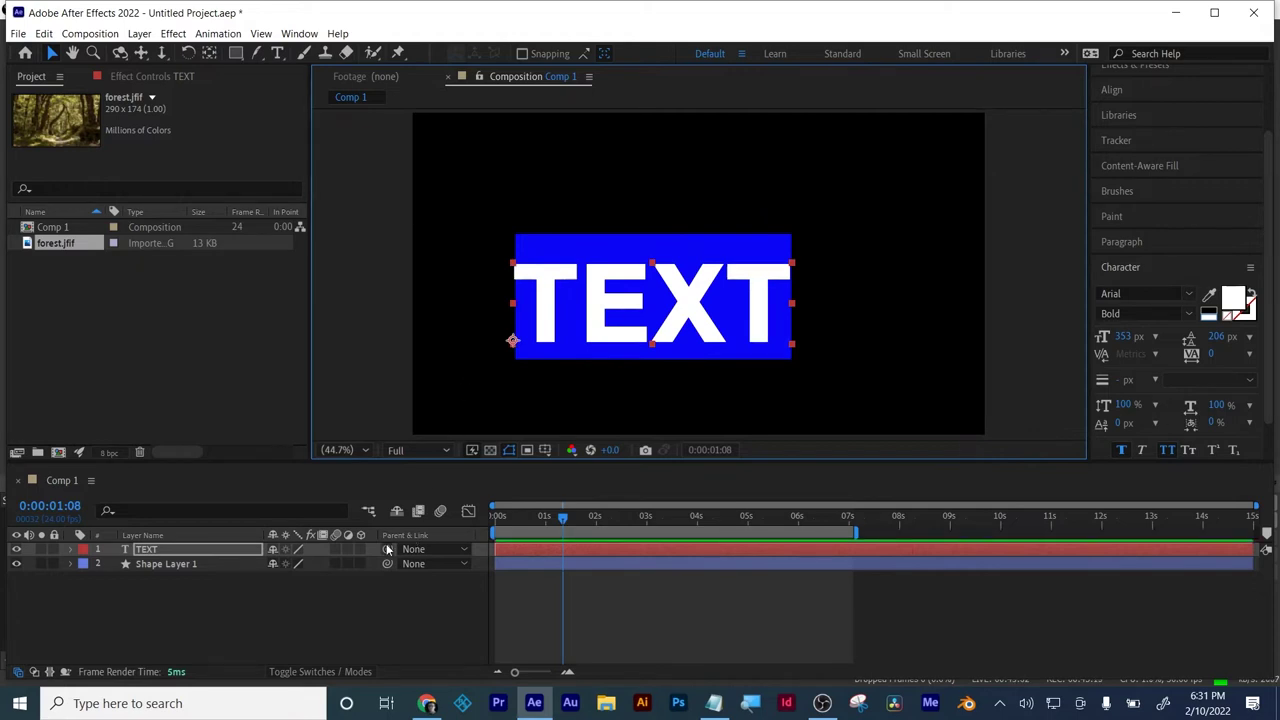
key(Tab)
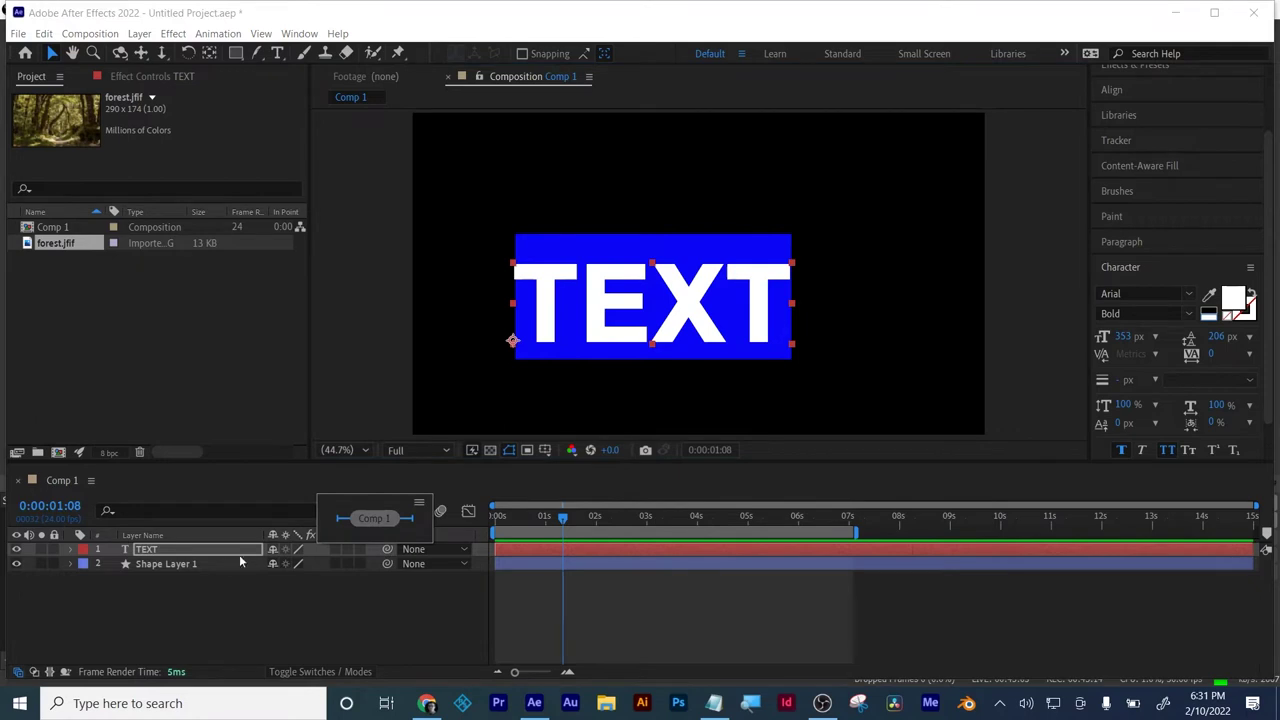
click(186, 573)
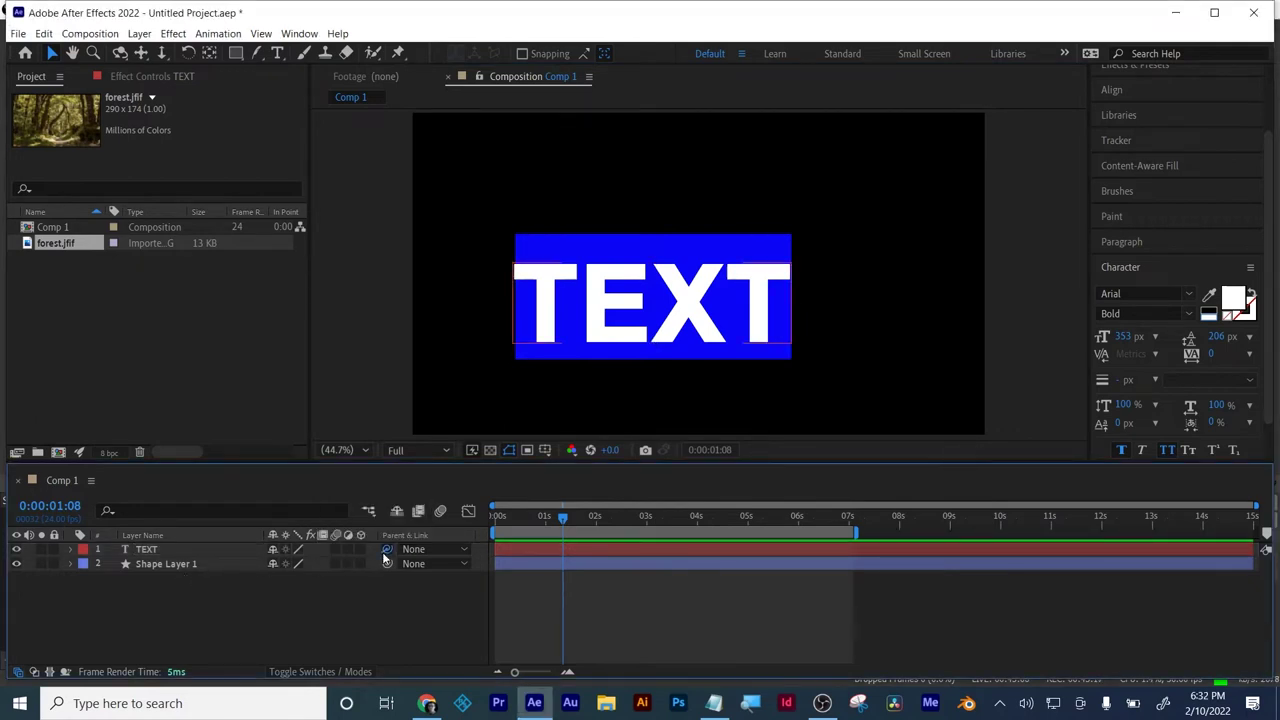
drag(386, 557, 190, 570)
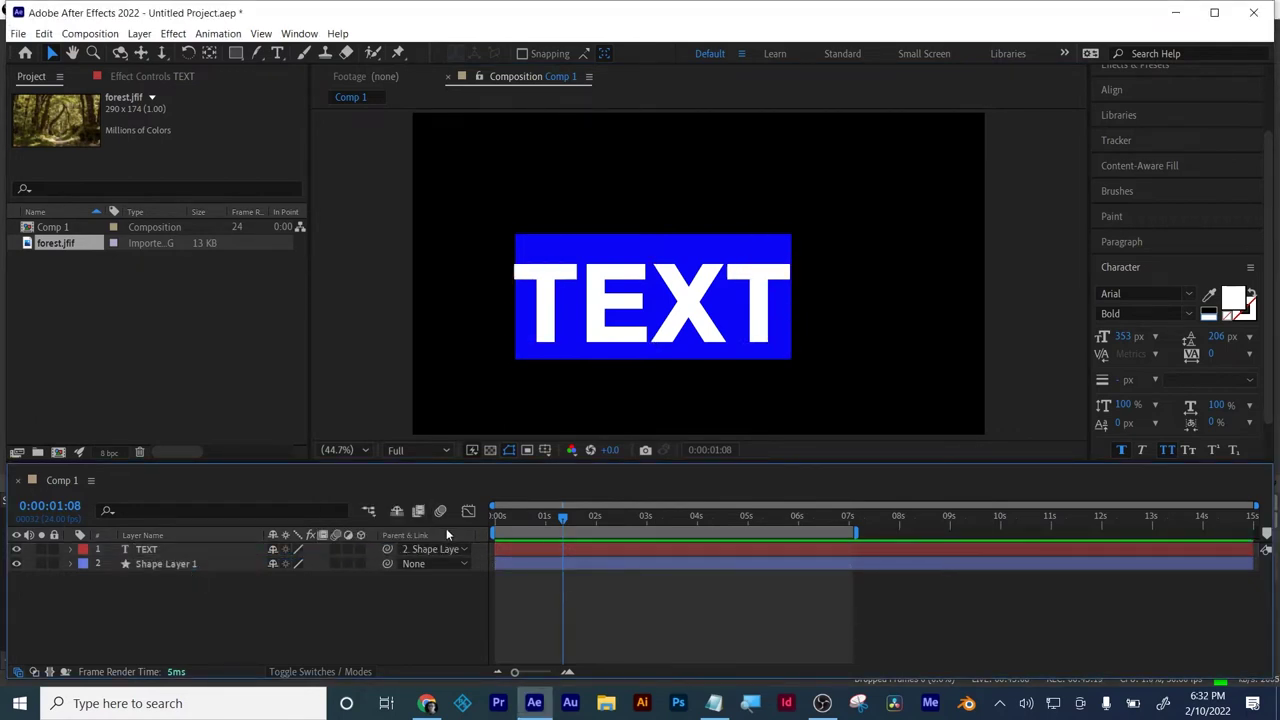
- Scale Shape Layer 1 very slightly larger together with its text, try rotating it, then undo the rotation and deselect it
click(145, 567)
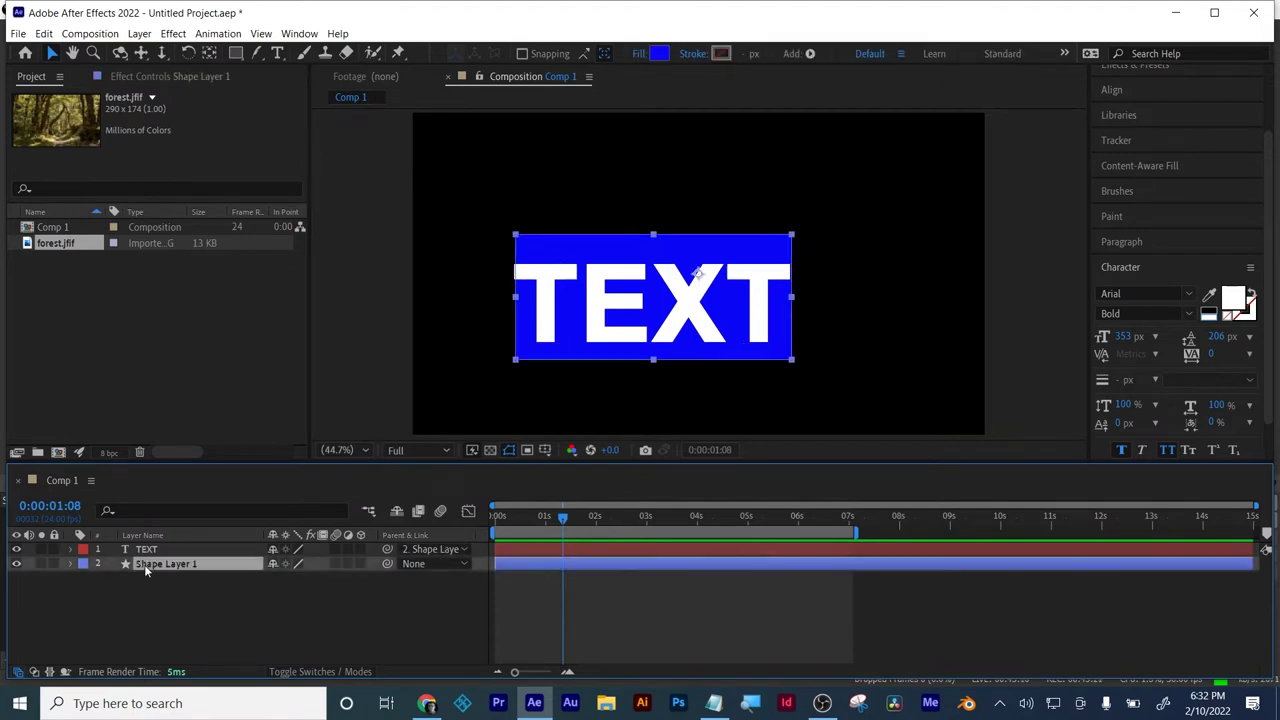
key(s)
drag(290, 578, 321, 576)
key(r)
key(ctrl+z)
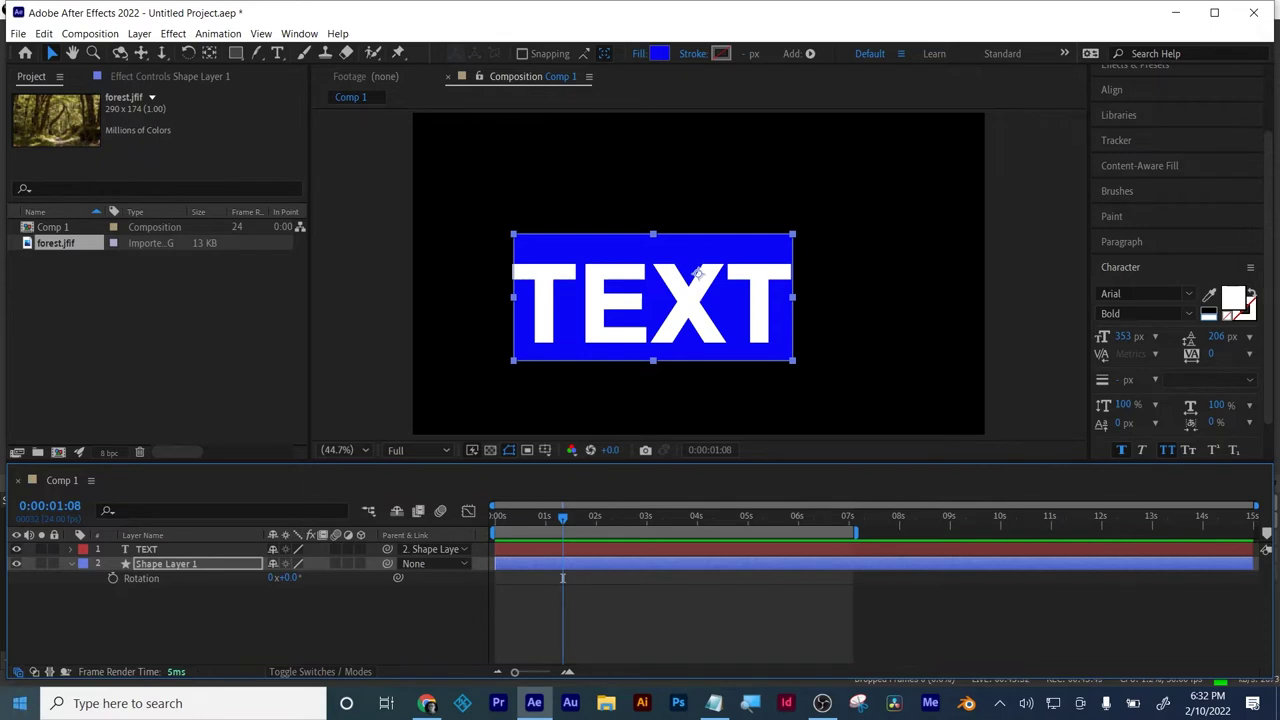
click(137, 611)
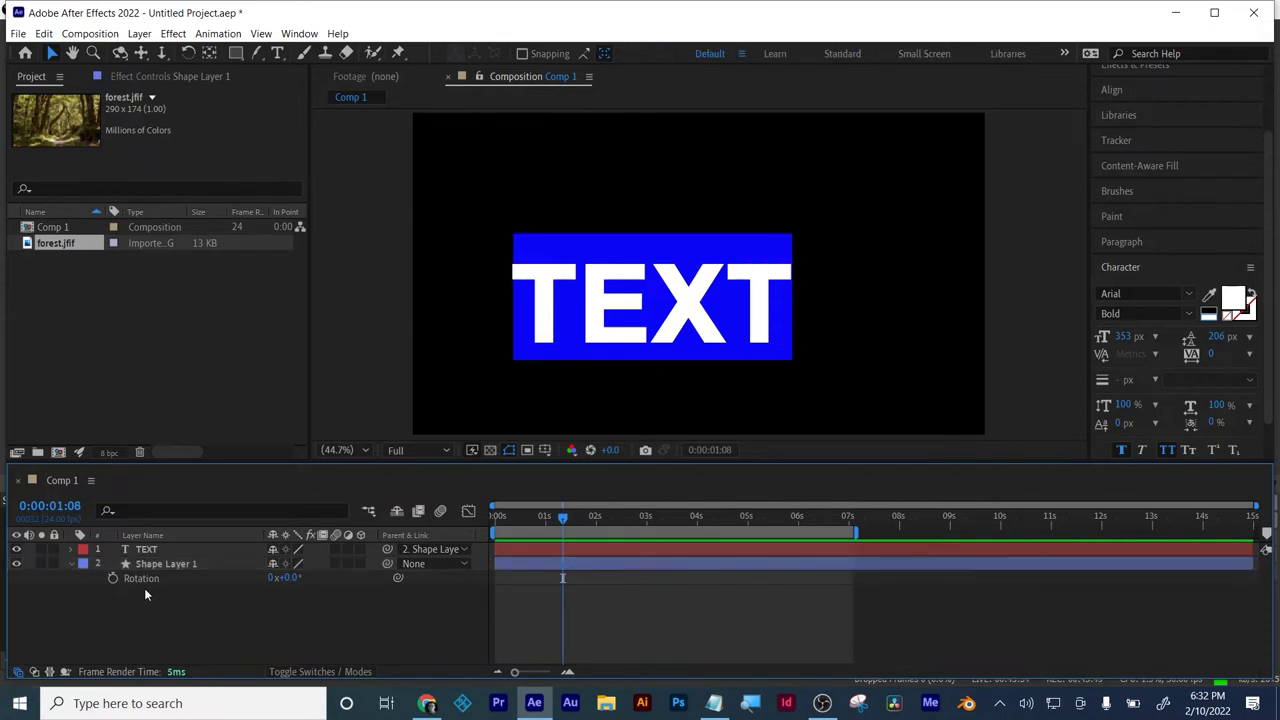
- Try varying Shape Layer 1's opacity to test the parented text, and return it to 100%
click(159, 568)
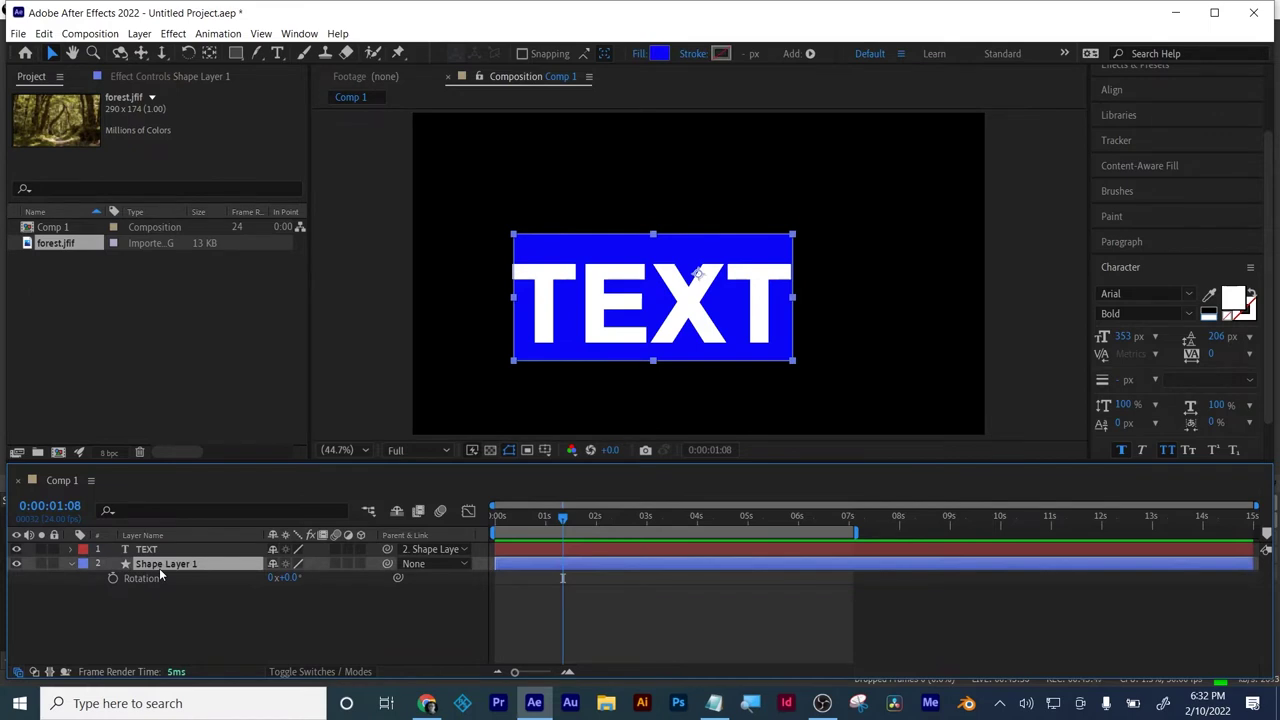
key(t)
right_click(276, 580)
click(238, 613)
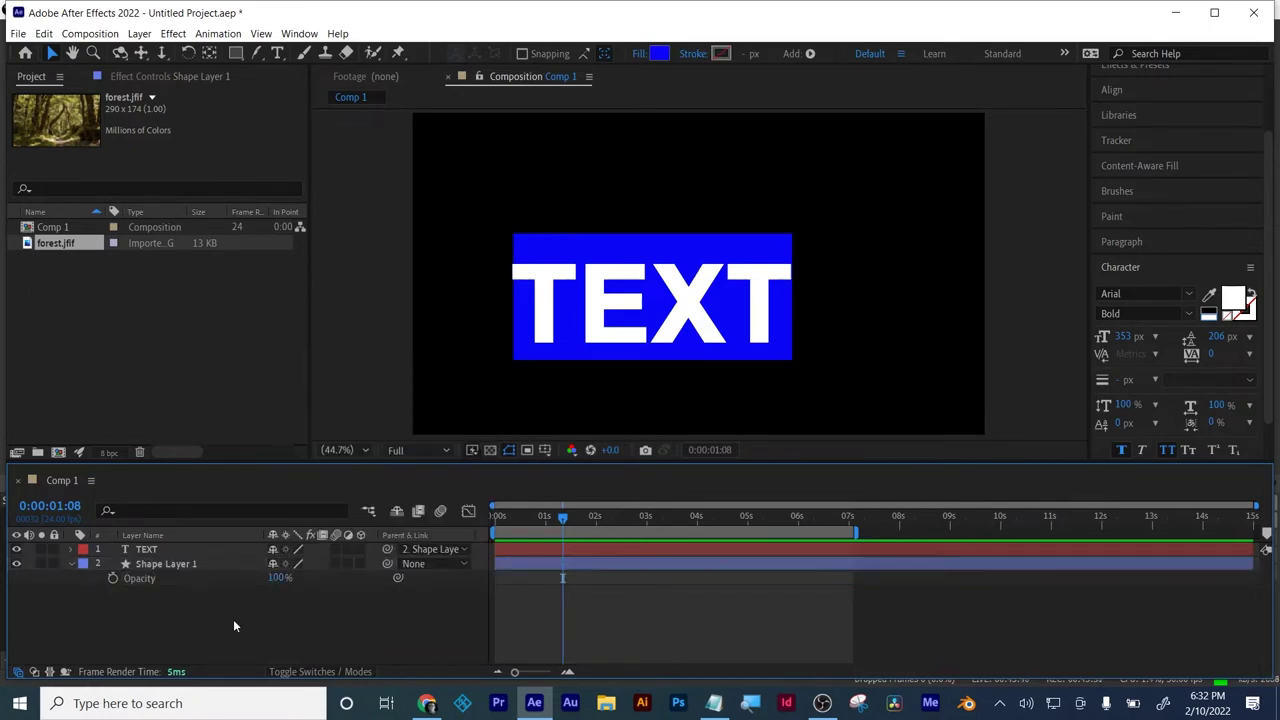
drag(275, 578, 343, 600)
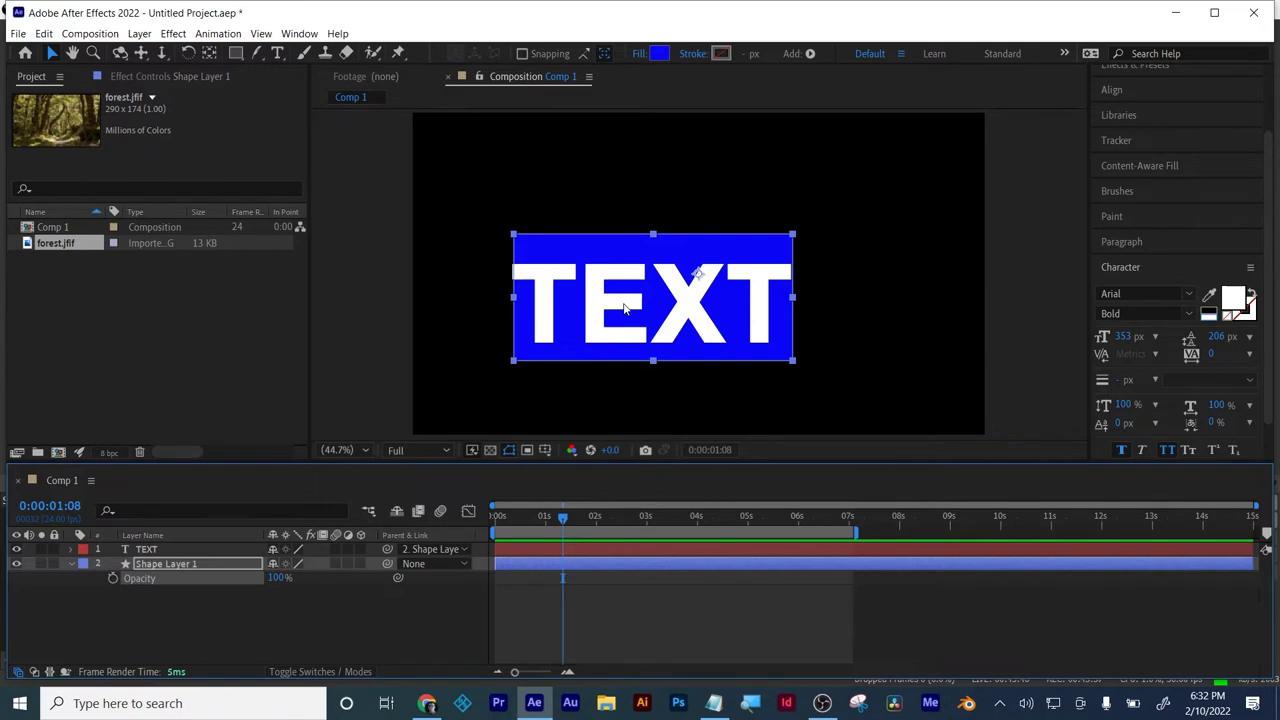
- Link the TEXT layer's Opacity to Shape Layer 1's Opacity with a pick-whipped expression, and test it by varying the shape's opacity
click(146, 550)
key(t)
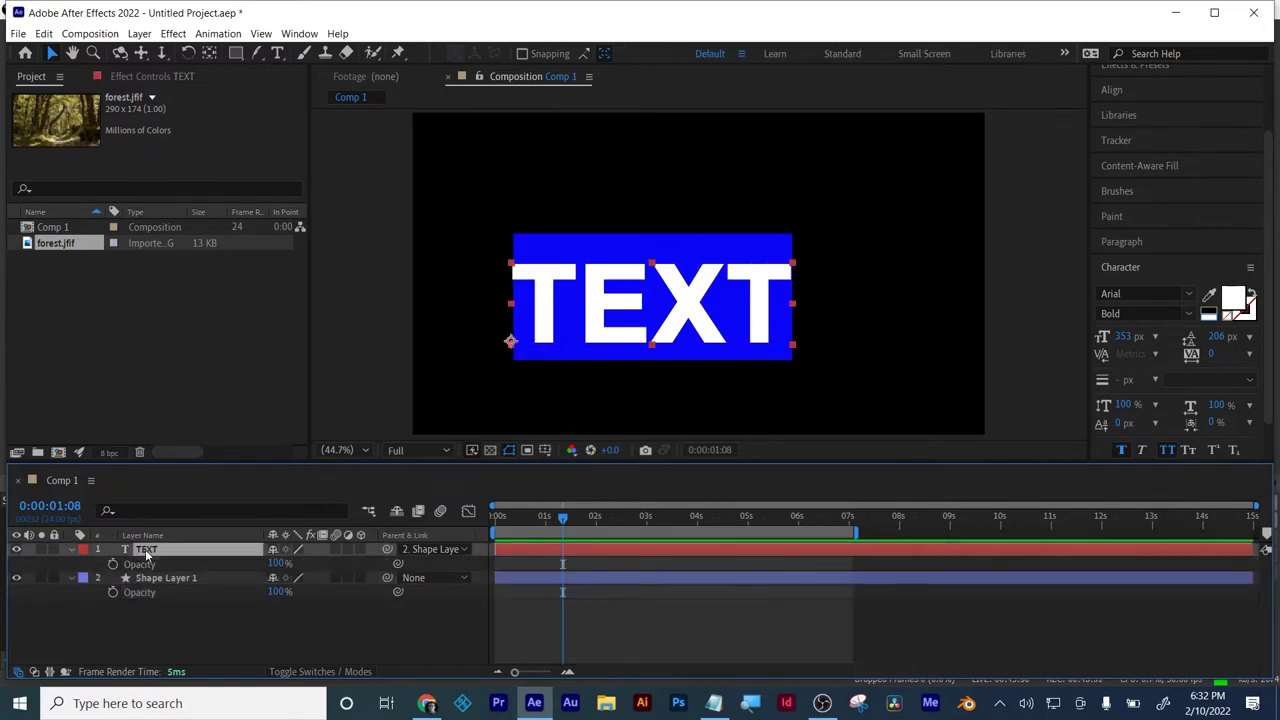
drag(146, 552, 121, 566)
alt+click(113, 564)
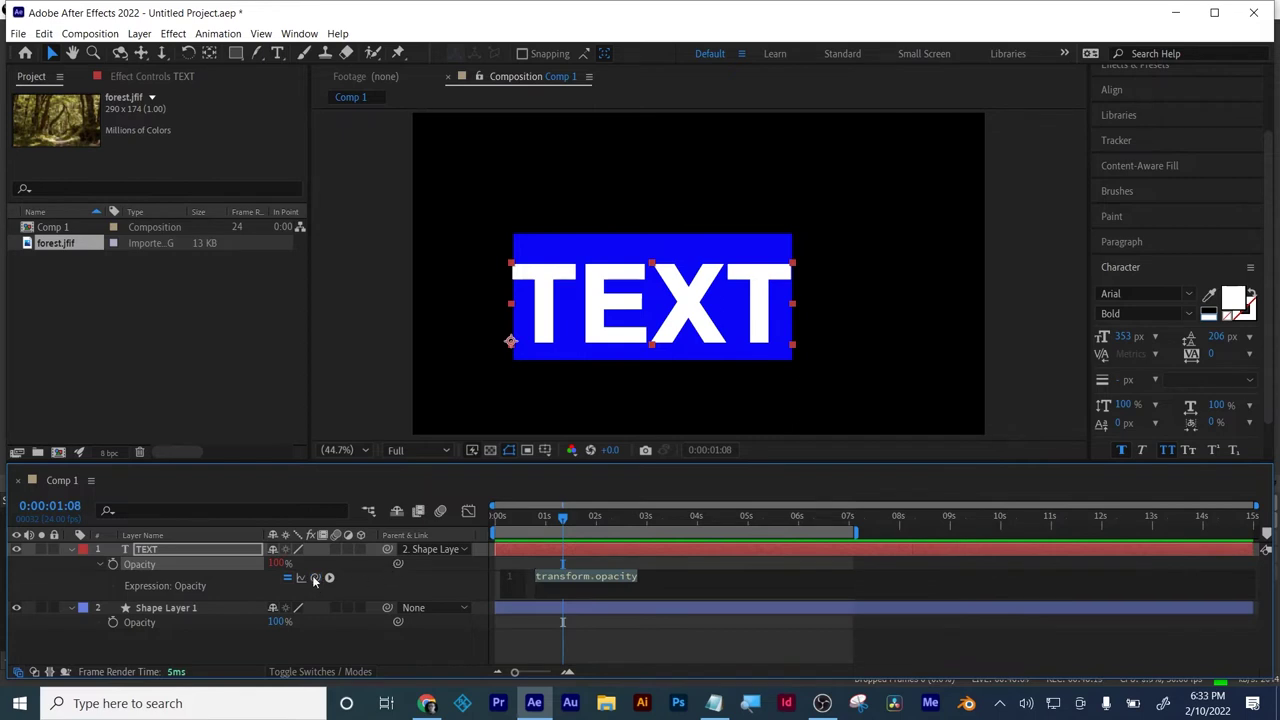
drag(314, 580, 150, 624)
click(148, 639)
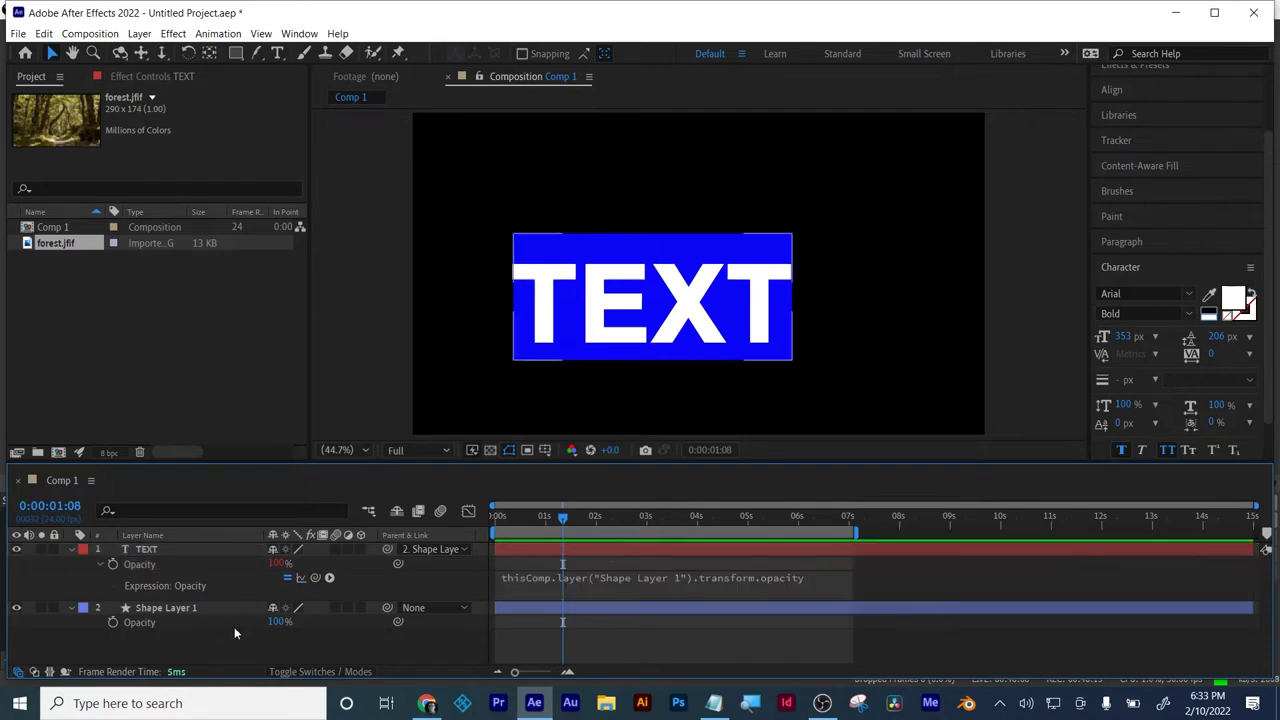
drag(275, 625, 305, 640)
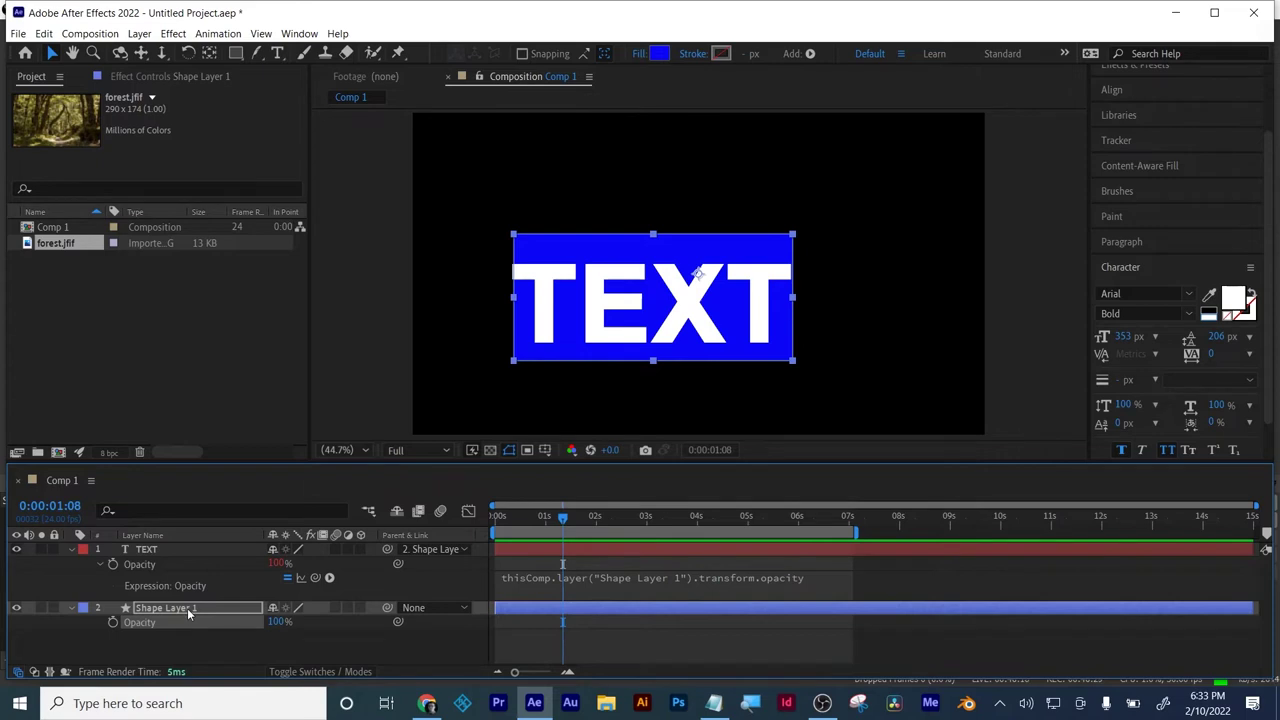
- Enable an expression on Shape Layer 1's Rotation and start entering the wiggle function
key(r)
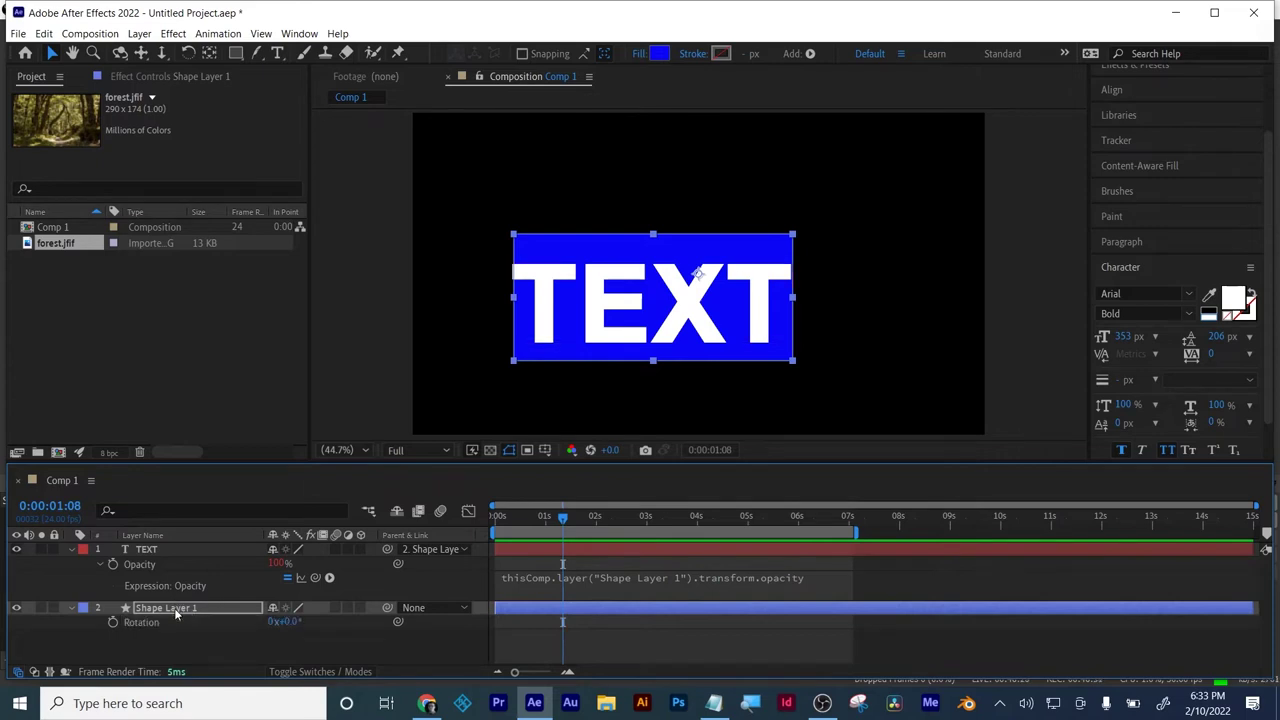
alt+click(110, 627)
text(wigle)
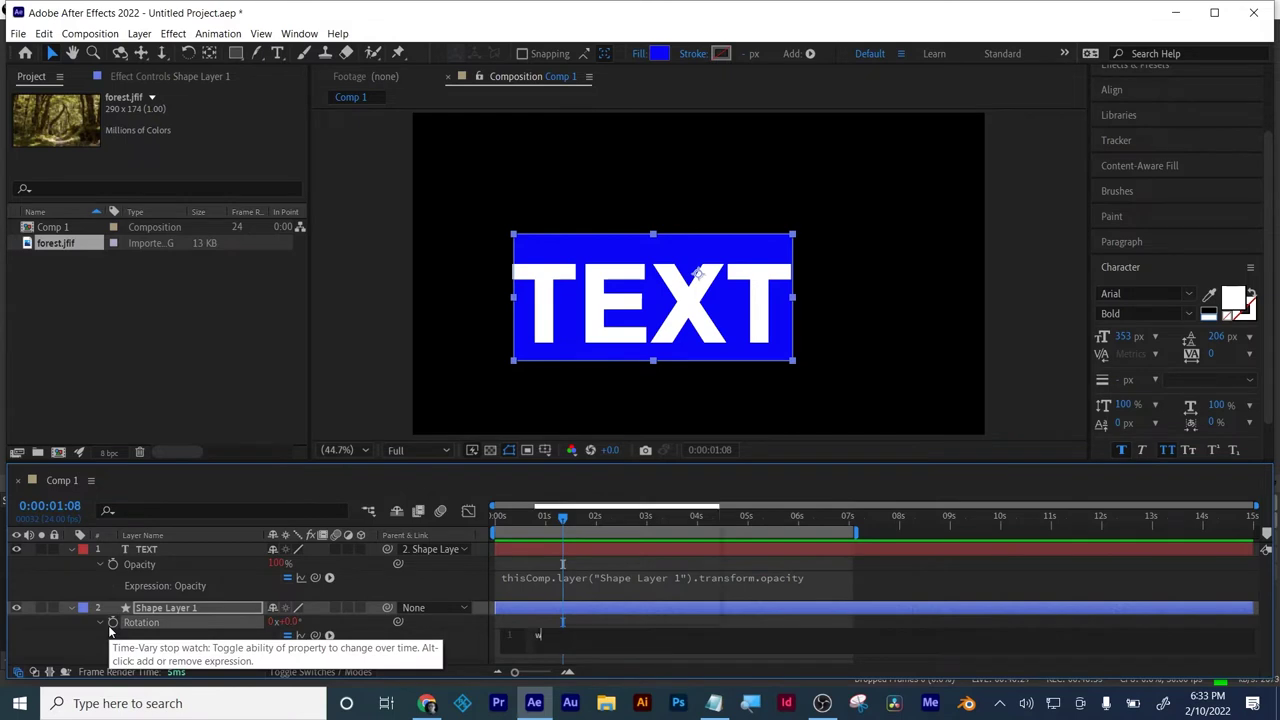
key(BackSpace)
key(BackSpace)
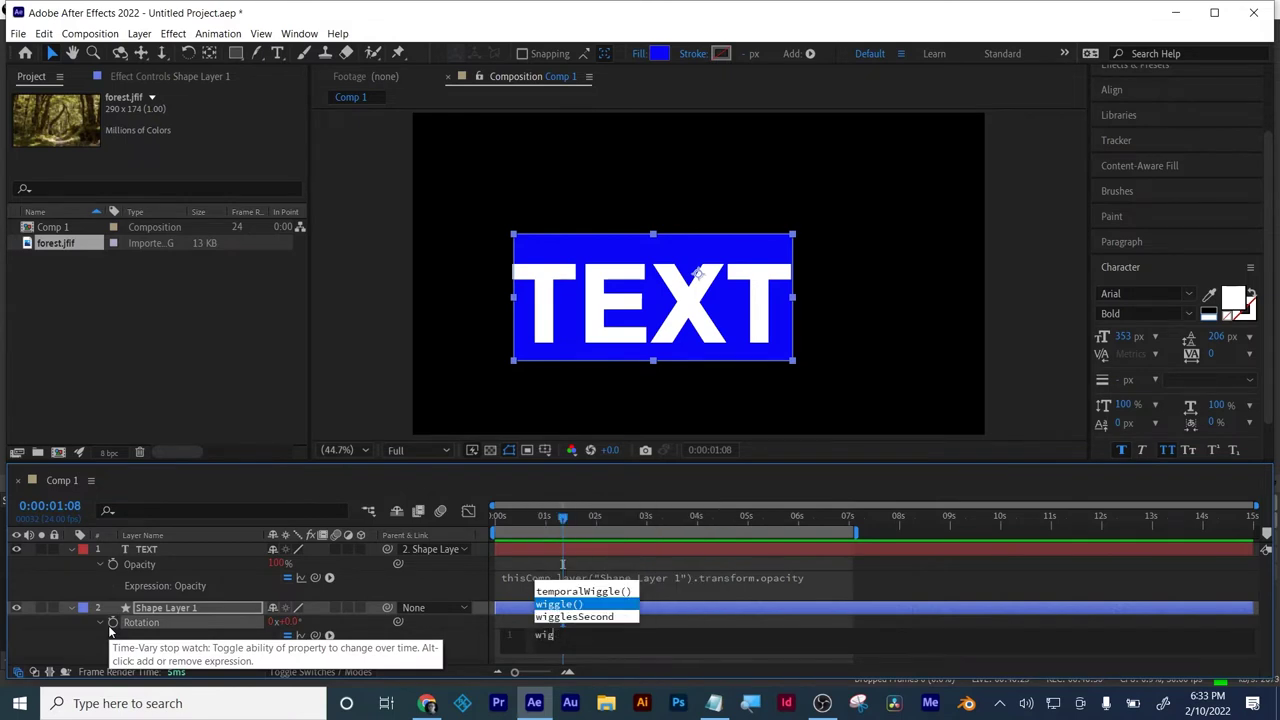
- Finish the rotation expression of Shape Layer 1 as wiggle(2,50)
click(577, 605)
text(2)
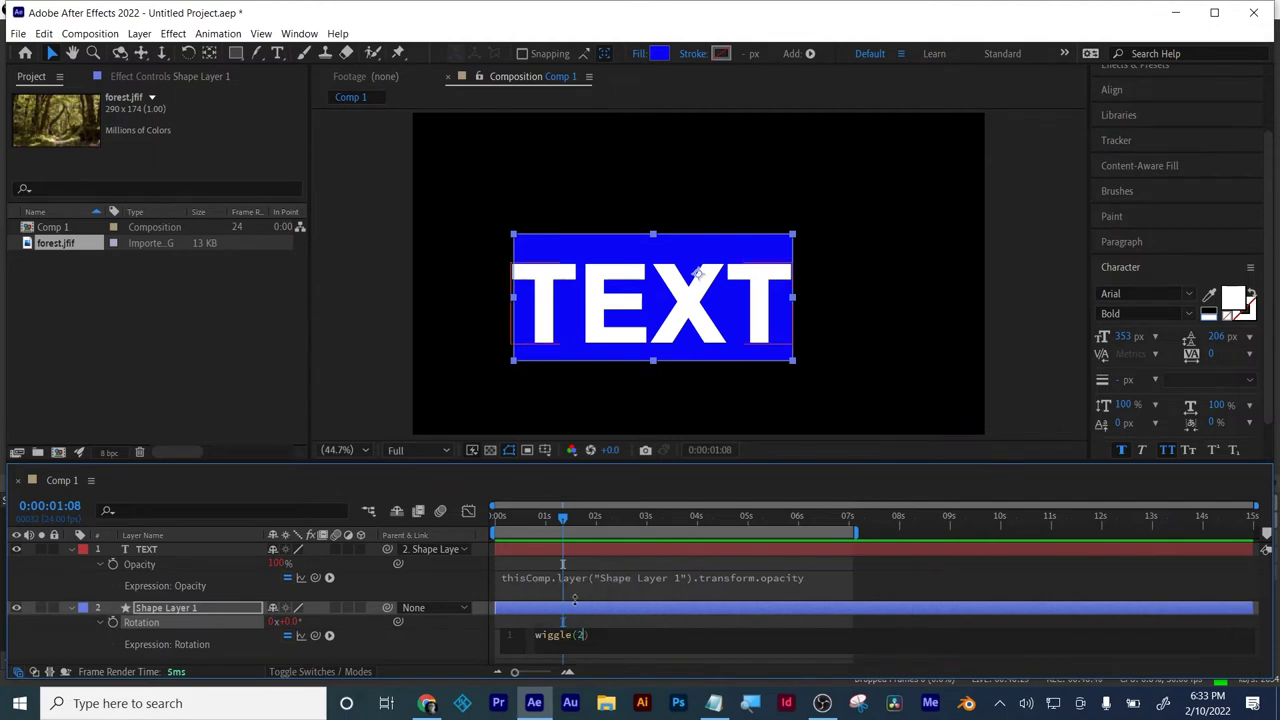
text(,50)
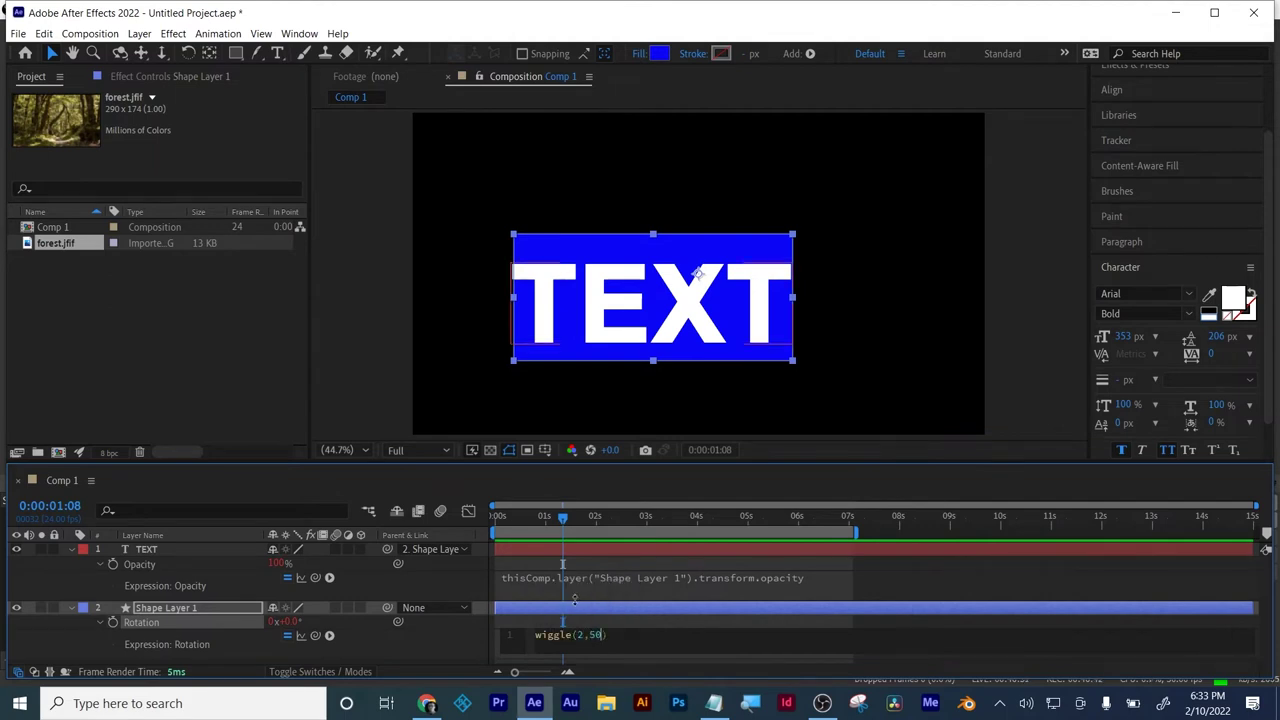
click(643, 620)
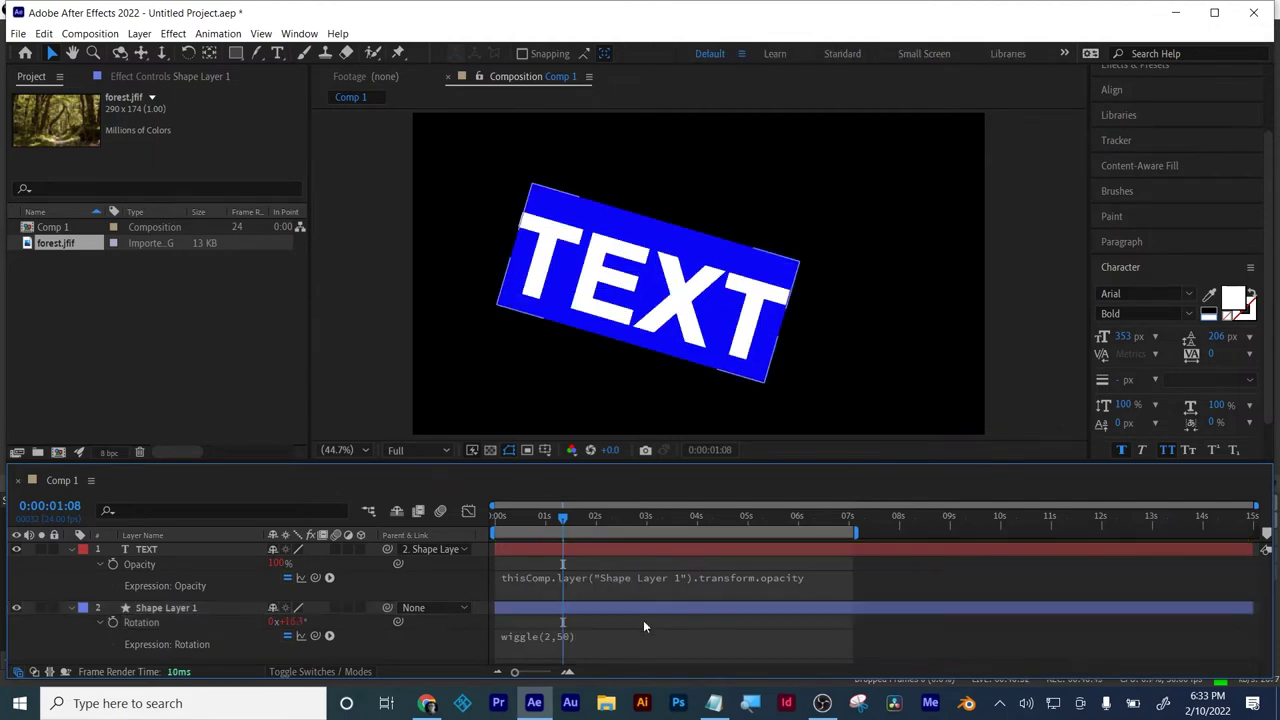
- Add the expression wiggle(2,50) to the position of Shape Layer 1
click(182, 610)
key(p)
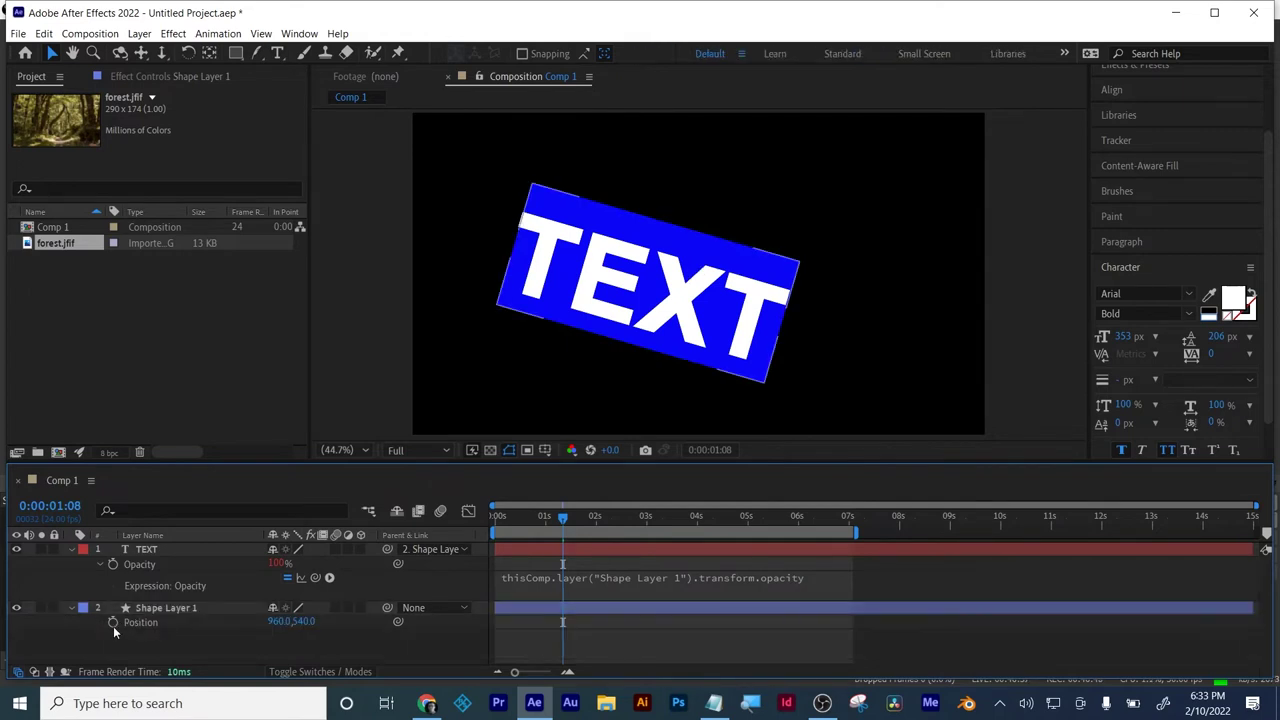
alt+click(113, 622)
text(wigg)
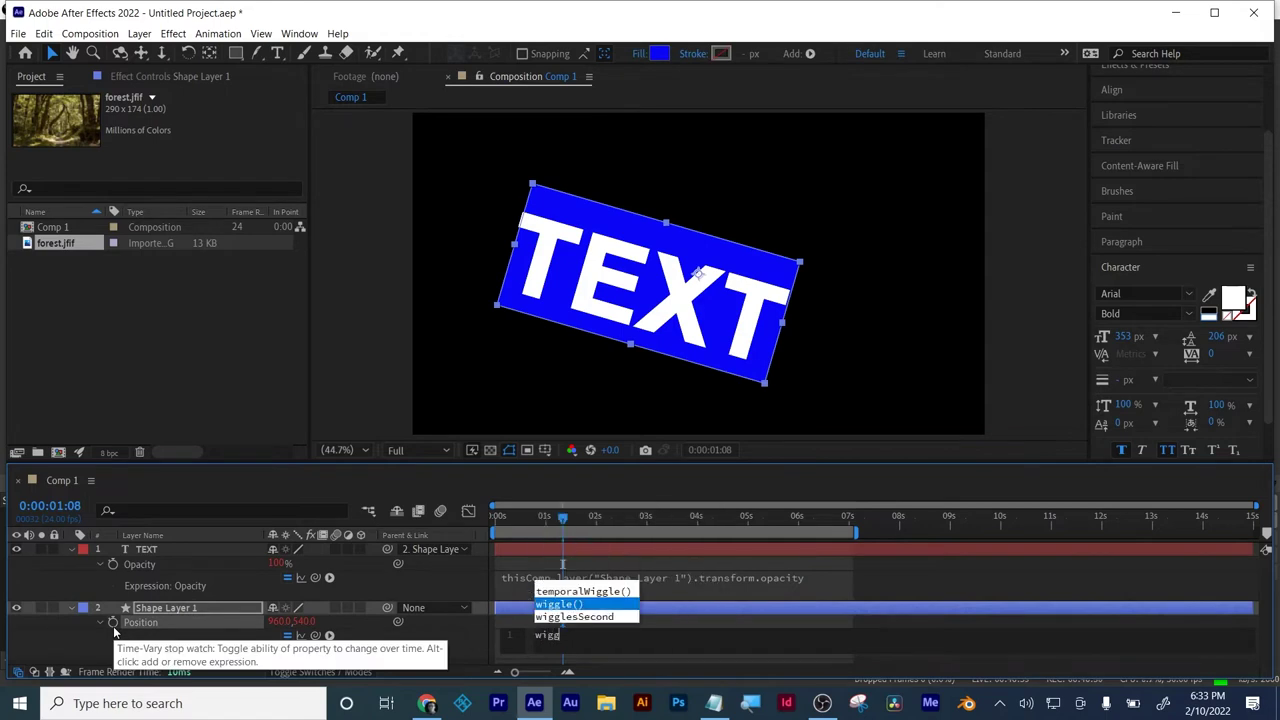
click(573, 603)
text(2.)
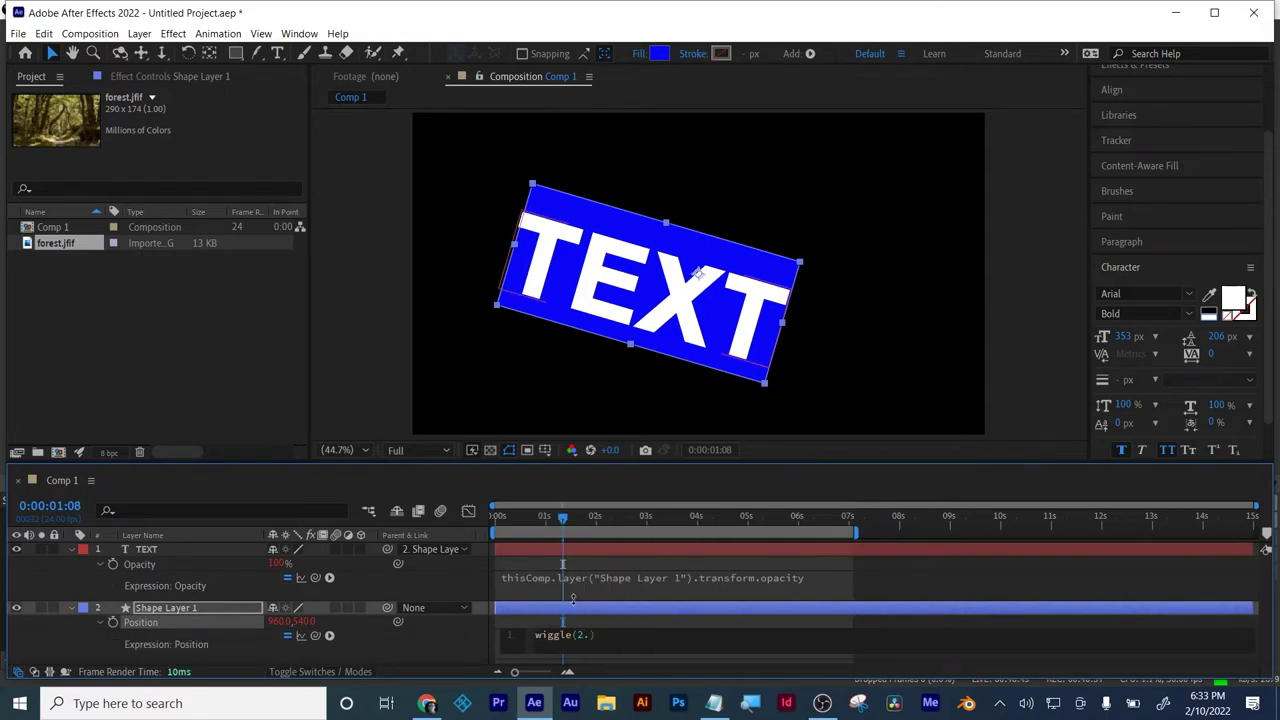
key(BackSpace)
text(,50)
click(670, 617)
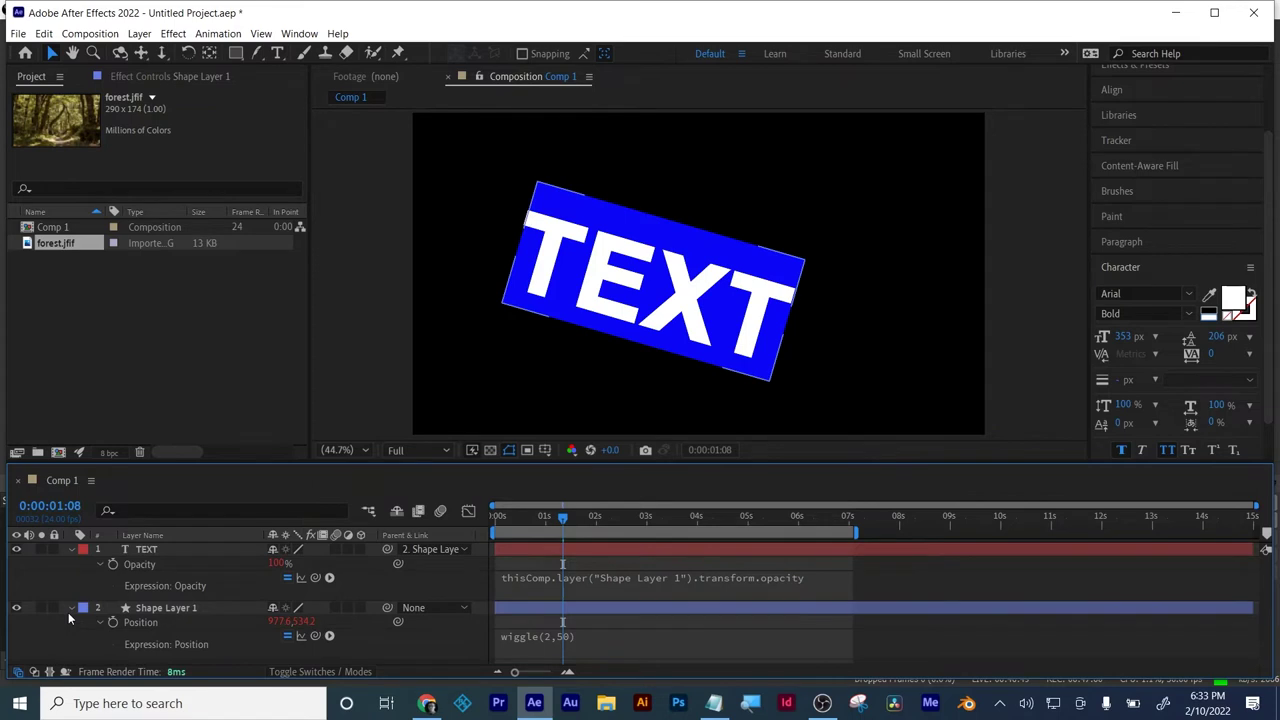
- Add the expression wiggle(2,50) to the scale of Shape Layer 1
click(138, 609)
key(s)
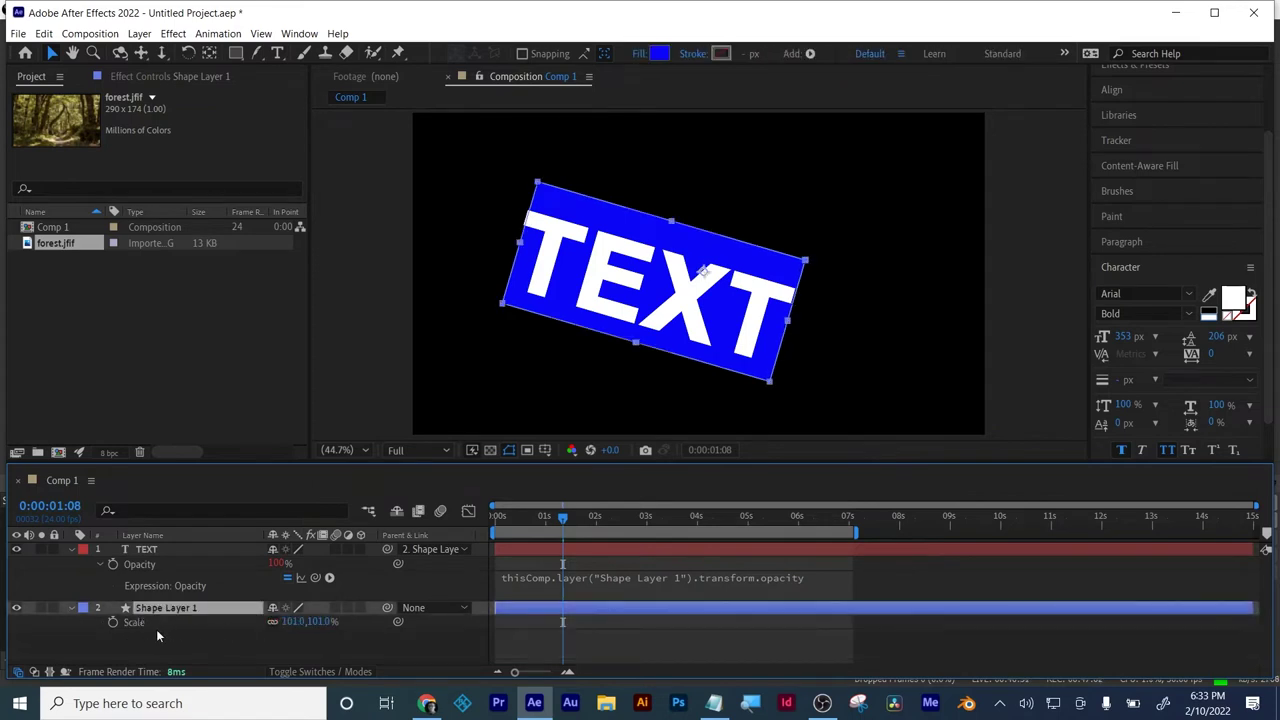
alt+click(113, 624)
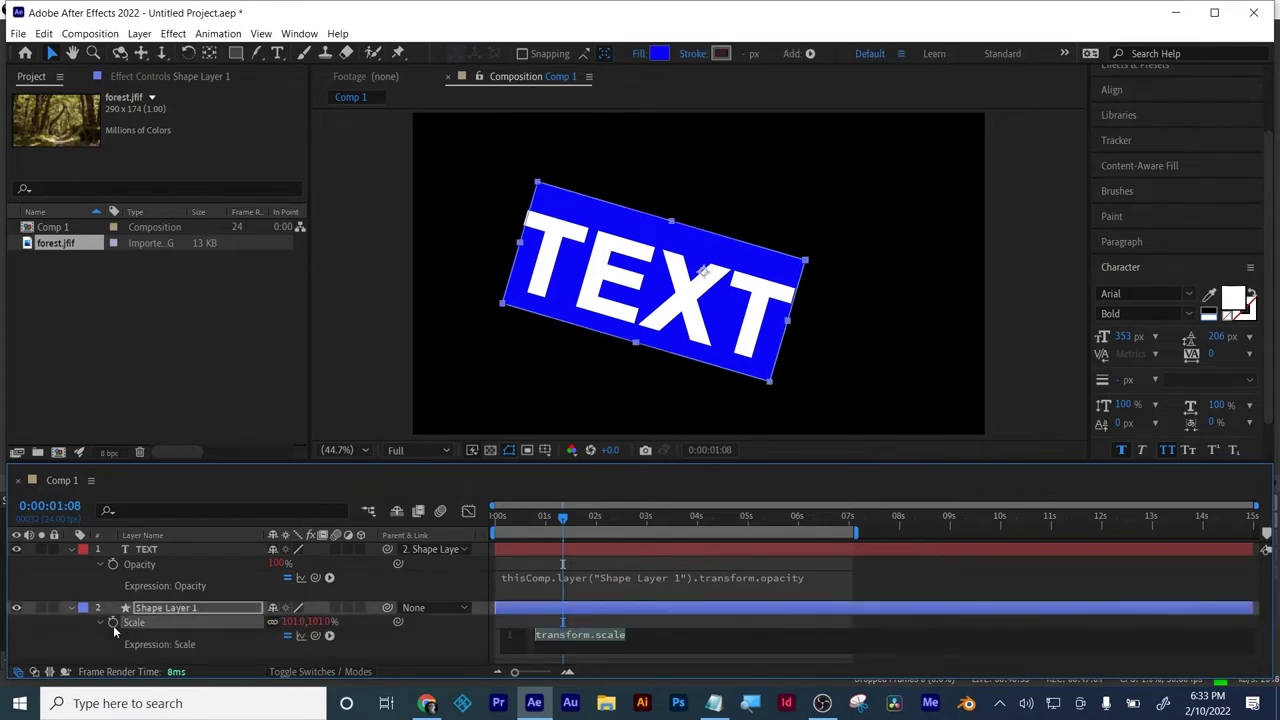
text(wigg)
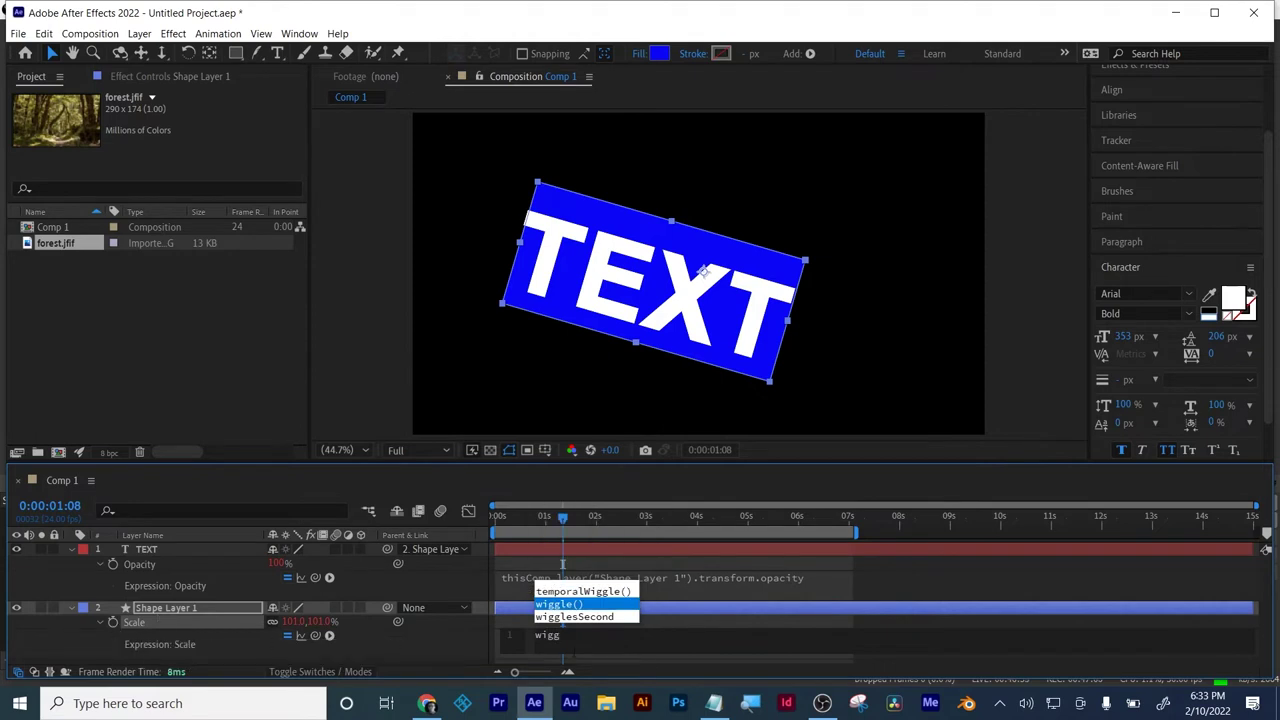
click(559, 605)
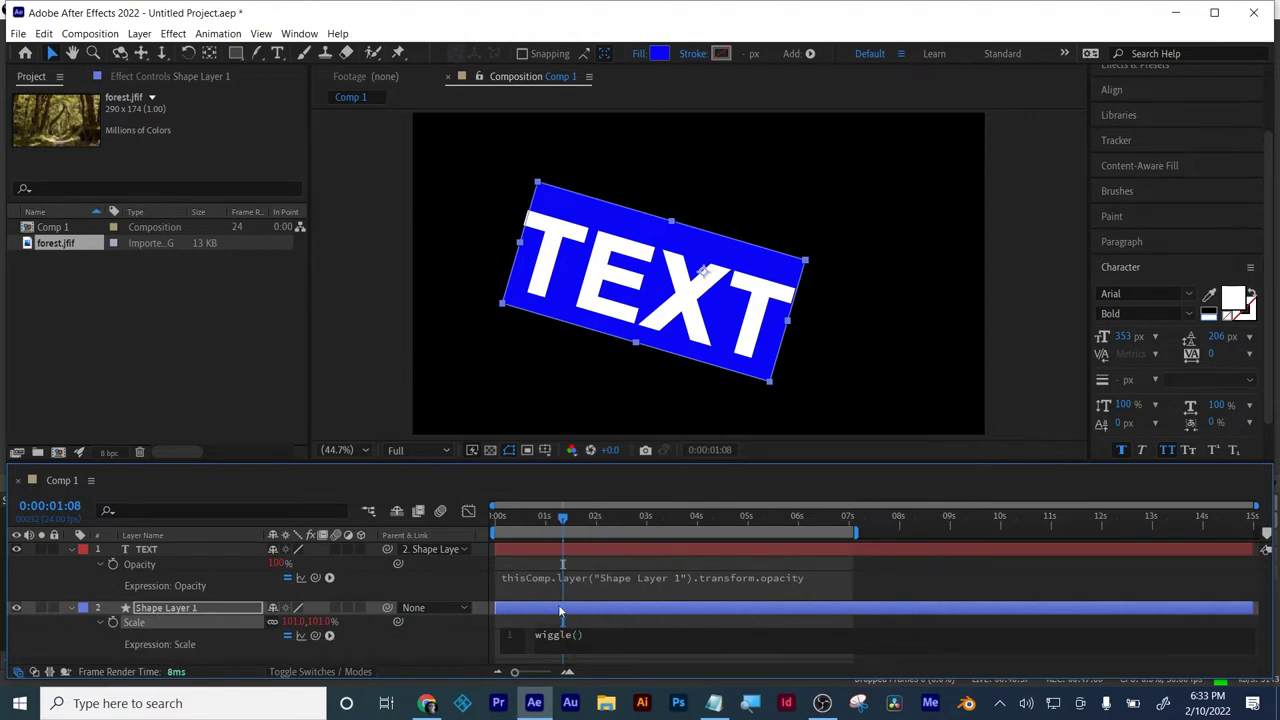
text(2,59)
text(0)
click(624, 616)
- Add the expression wiggle(2,200) to the opacity of Shape Layer 1
click(172, 611)
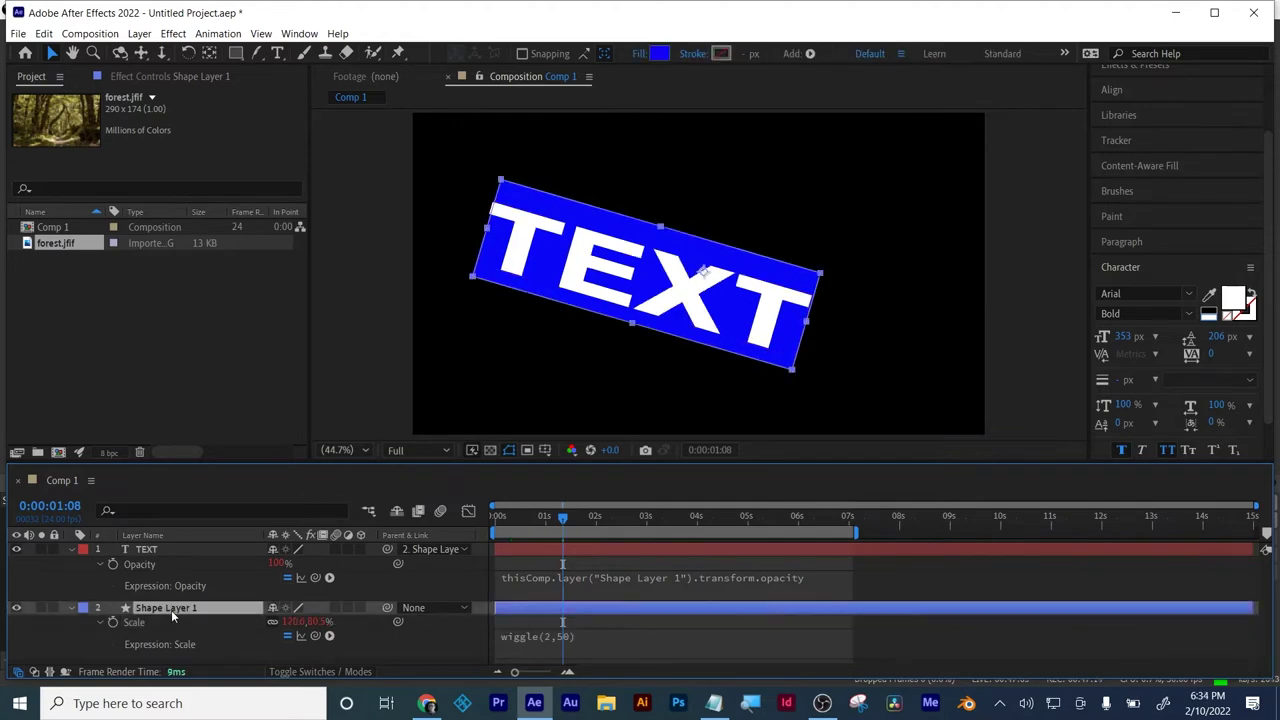
key(t)
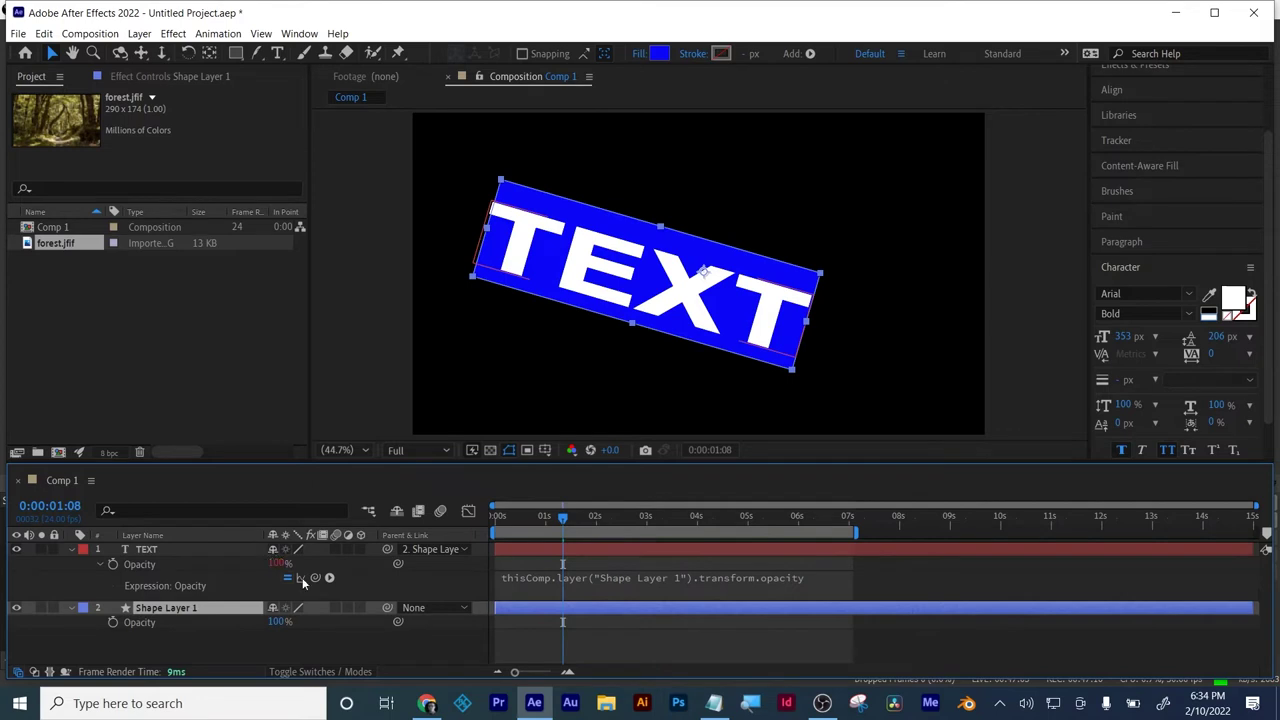
alt+click(112, 624)
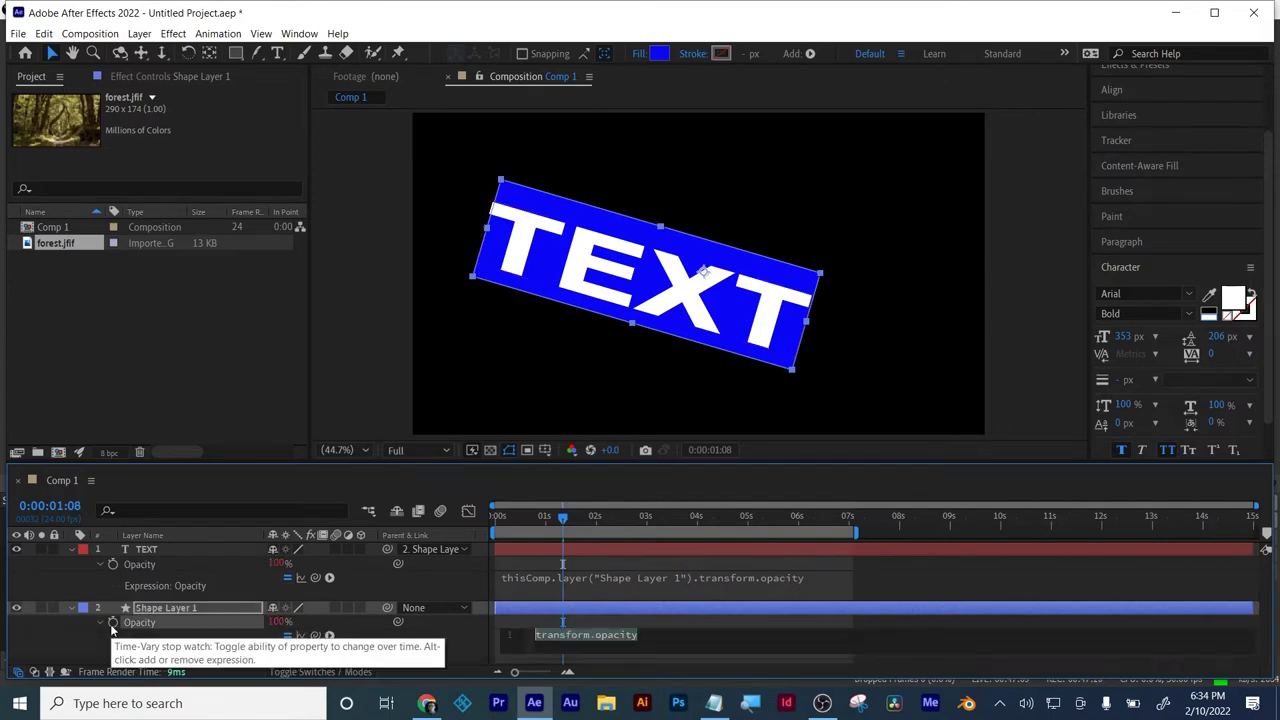
text(wigg)
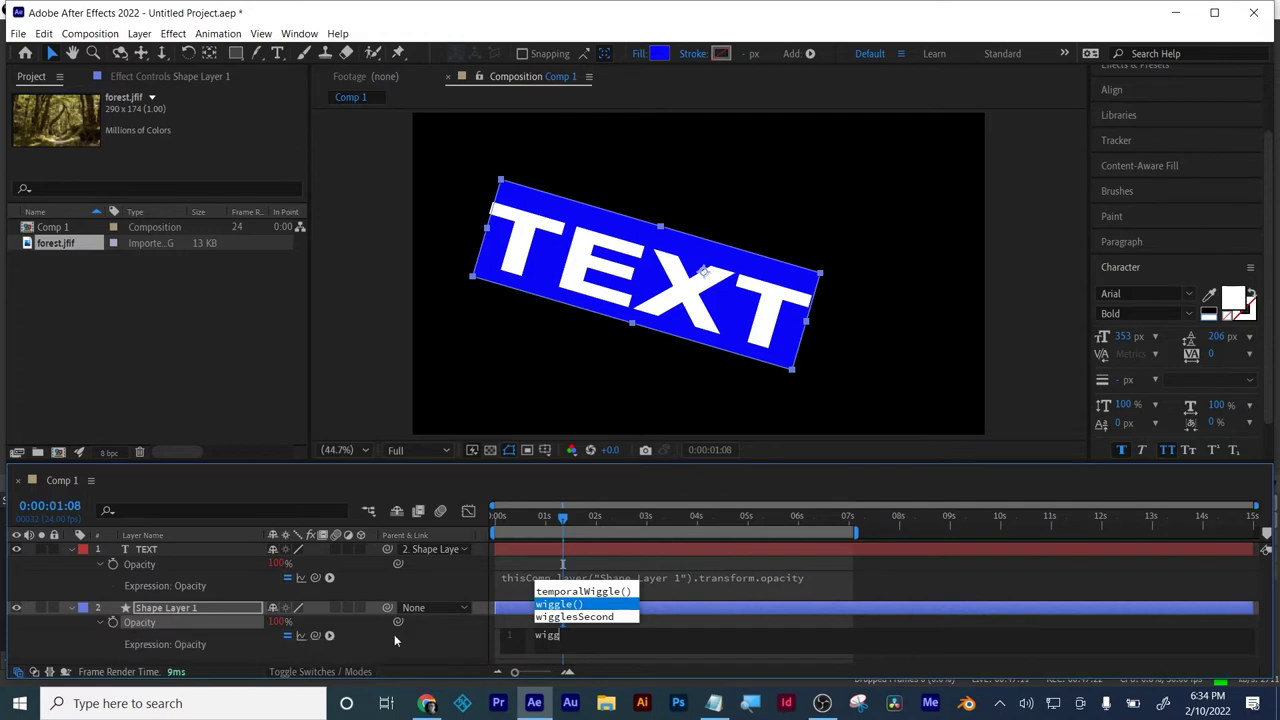
click(565, 605)
click(565, 609)
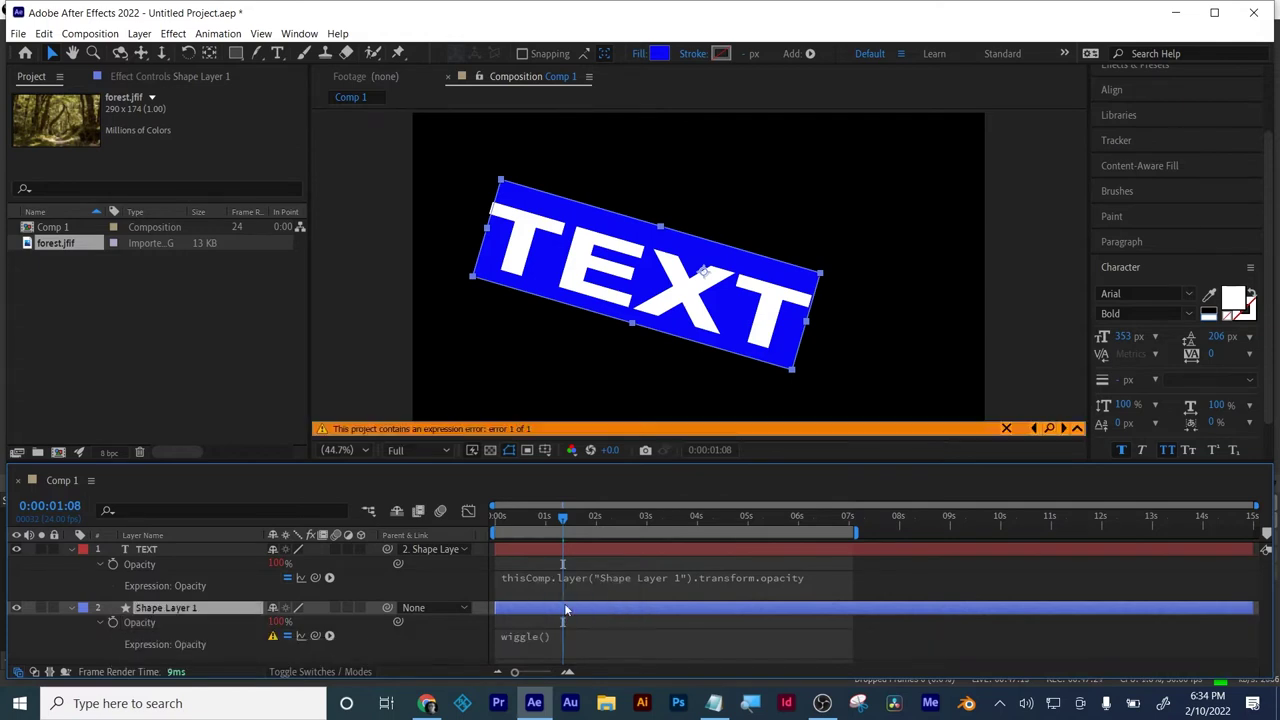
click(533, 640)
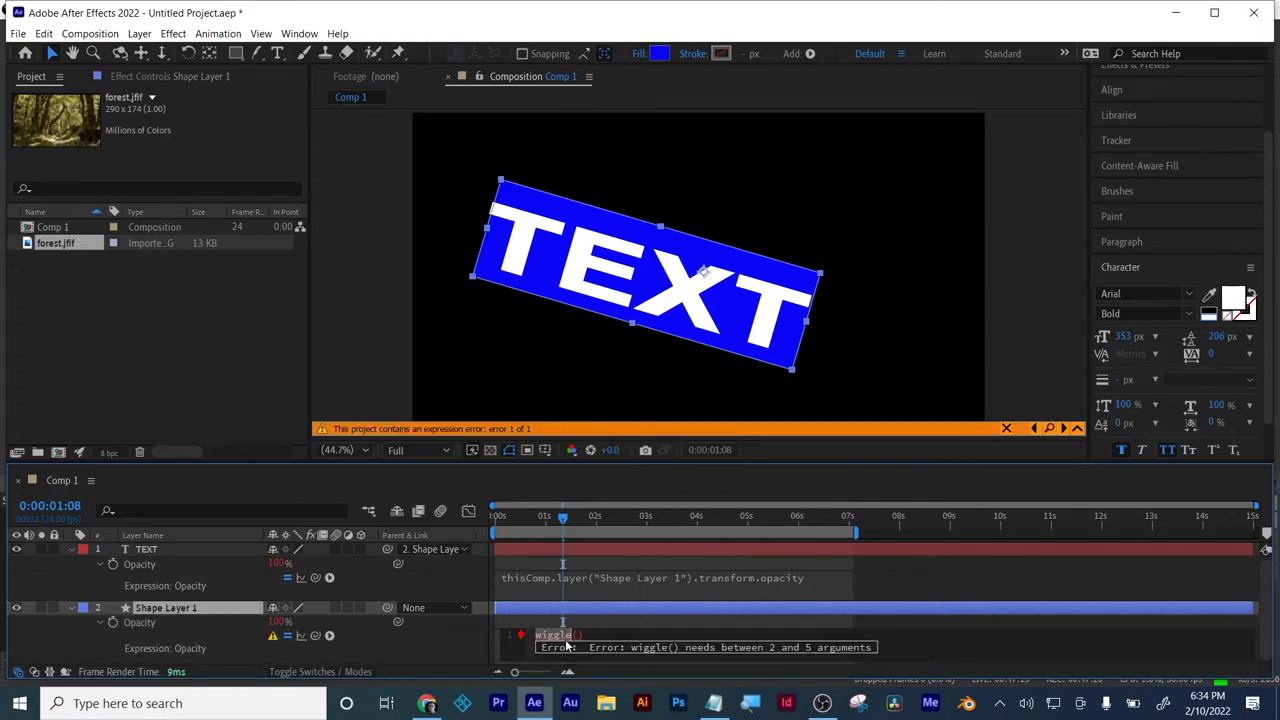
click(580, 634)
text(2,200)
click(671, 623)
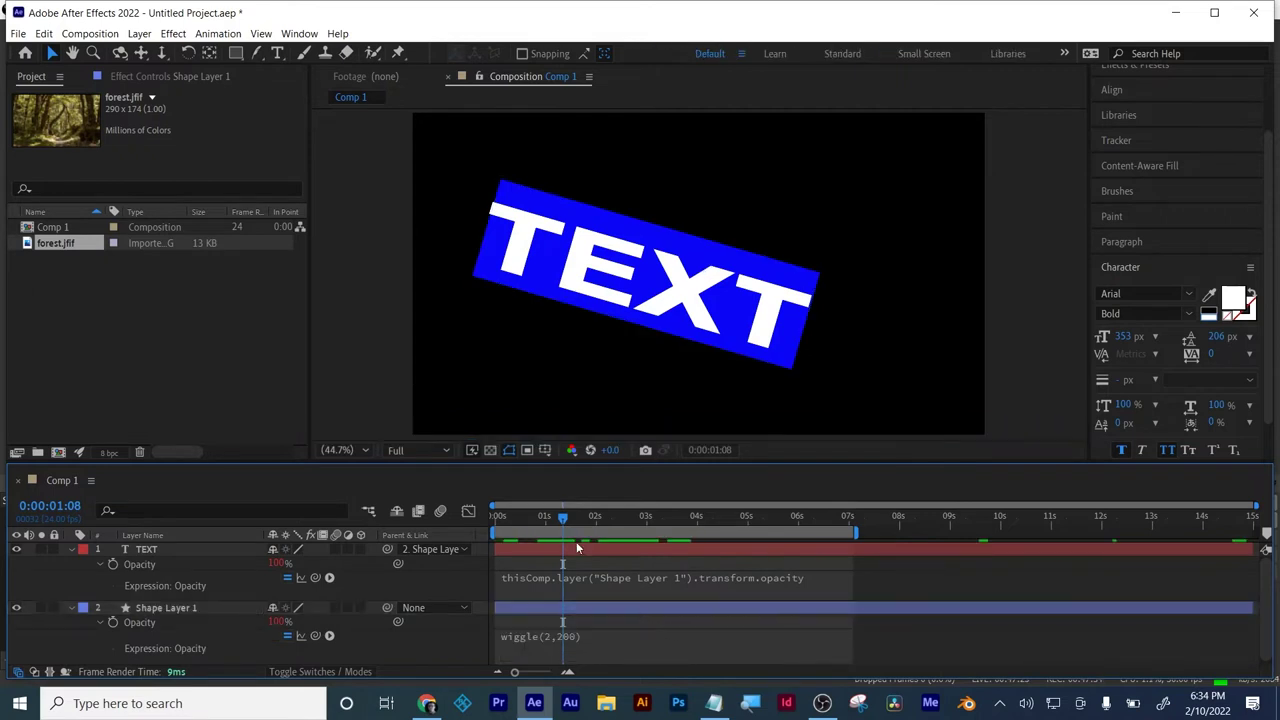
- Preview the composition to check the wiggling rotation, position, scale and opacity of the text box
key(space)
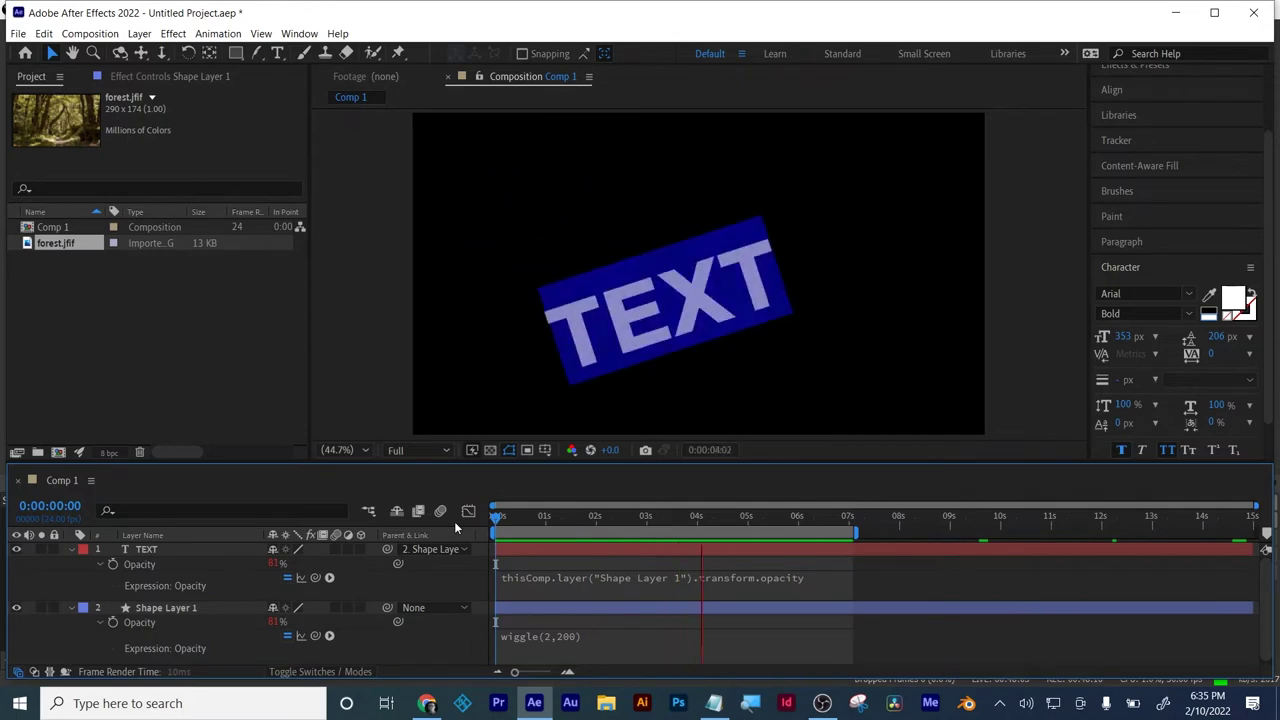
key(space)
key(space)
- Clear the opacity expression from Shape Layer 1 and play the preview again
click(652, 636)
key(BackSpace)
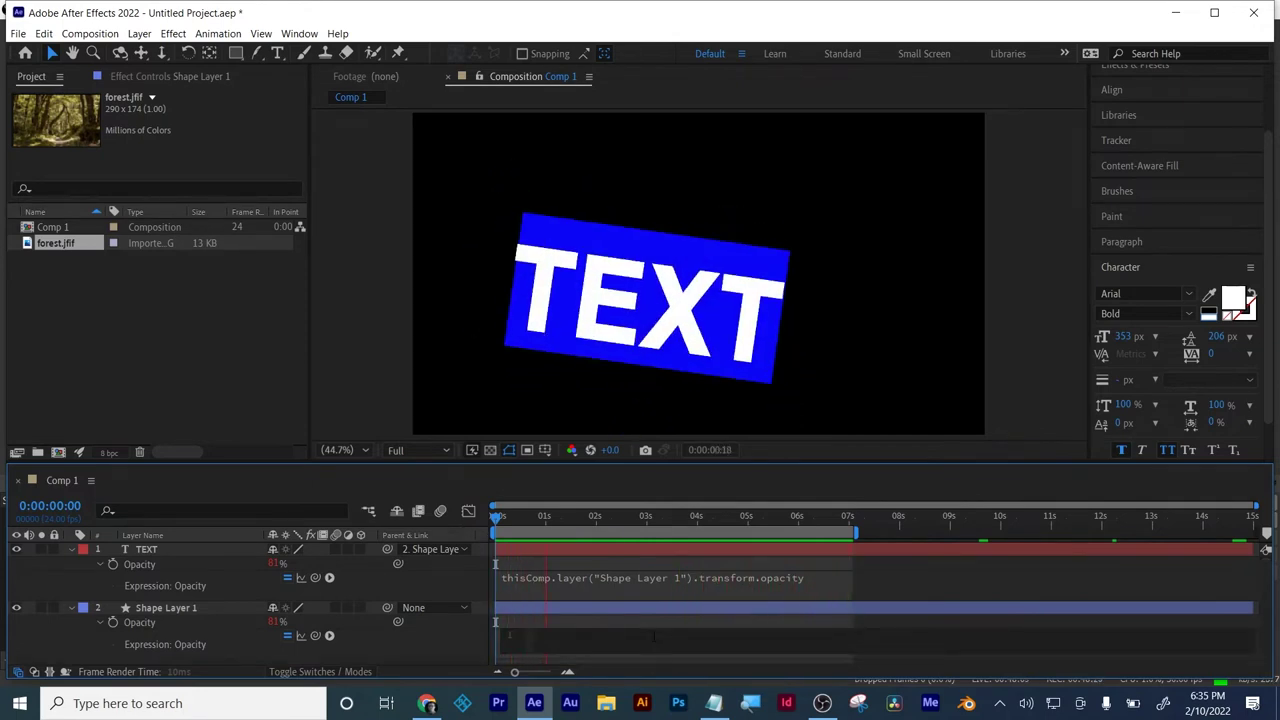
key(Return)
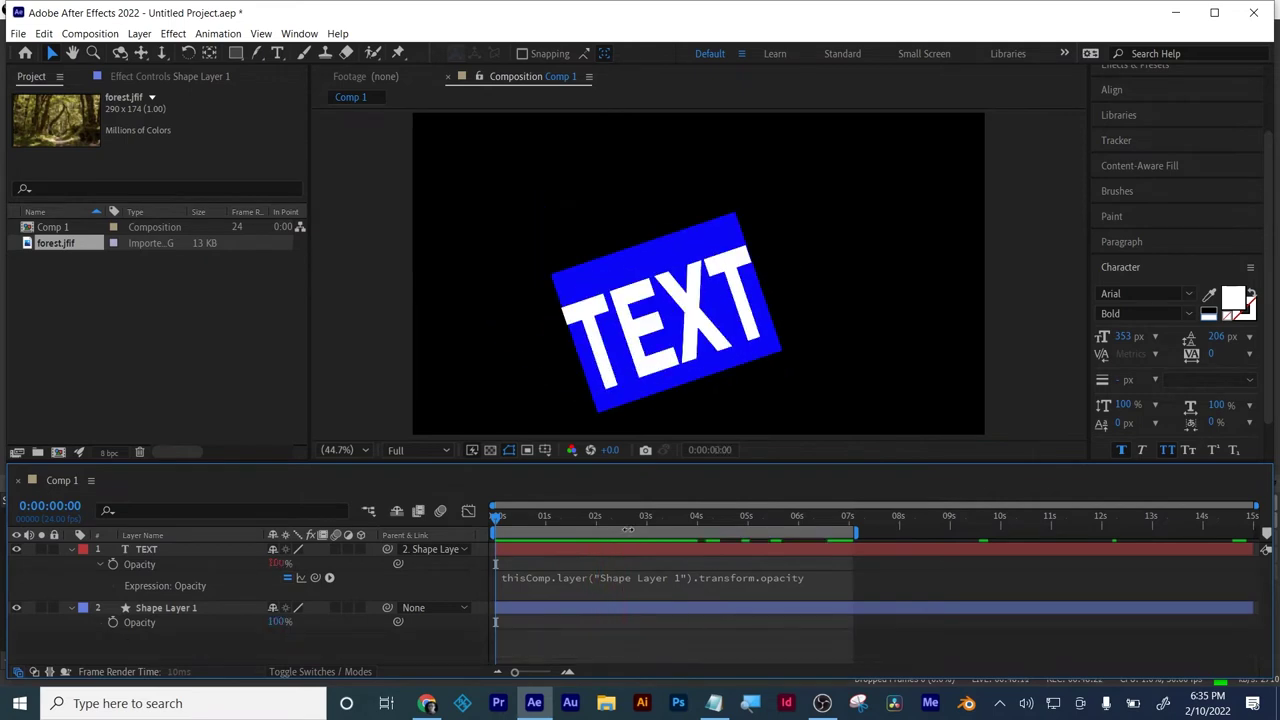
key(space)
- Delete both the TEXT and shape layers and add forest.jfif to Comp 1 in their place
drag(120, 649, 142, 557)
key(Delete)
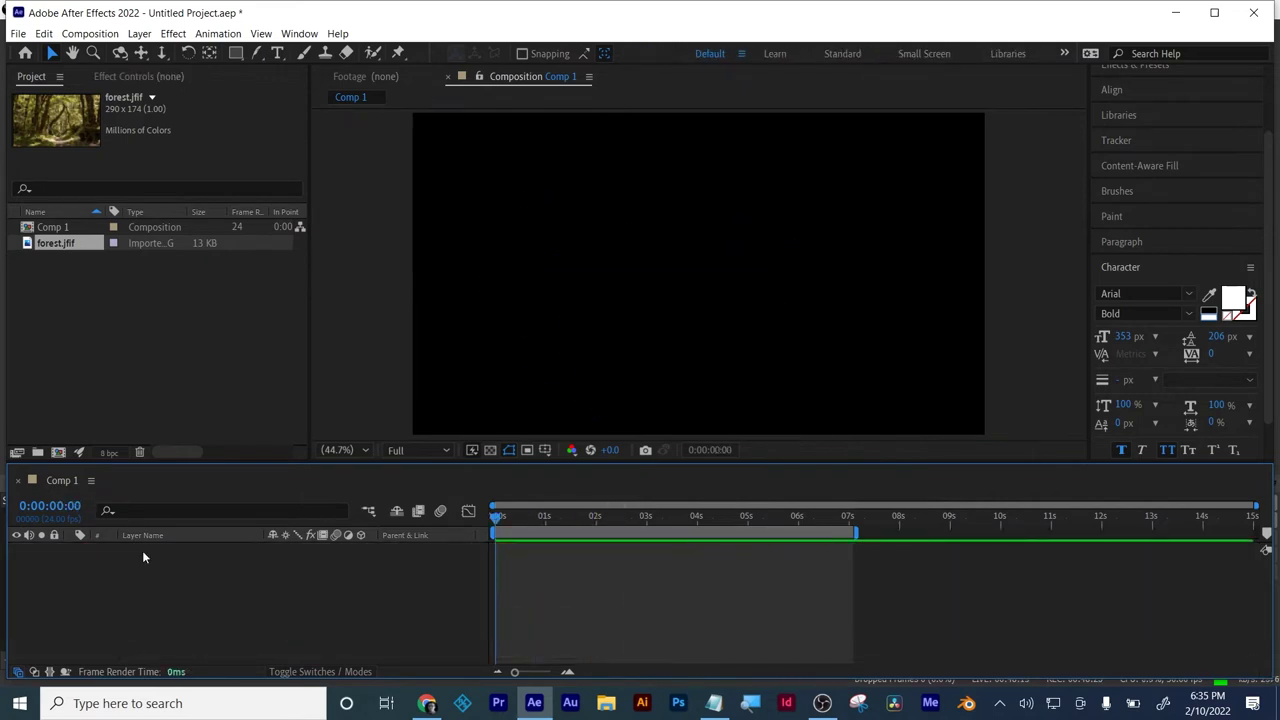
click(52, 227)
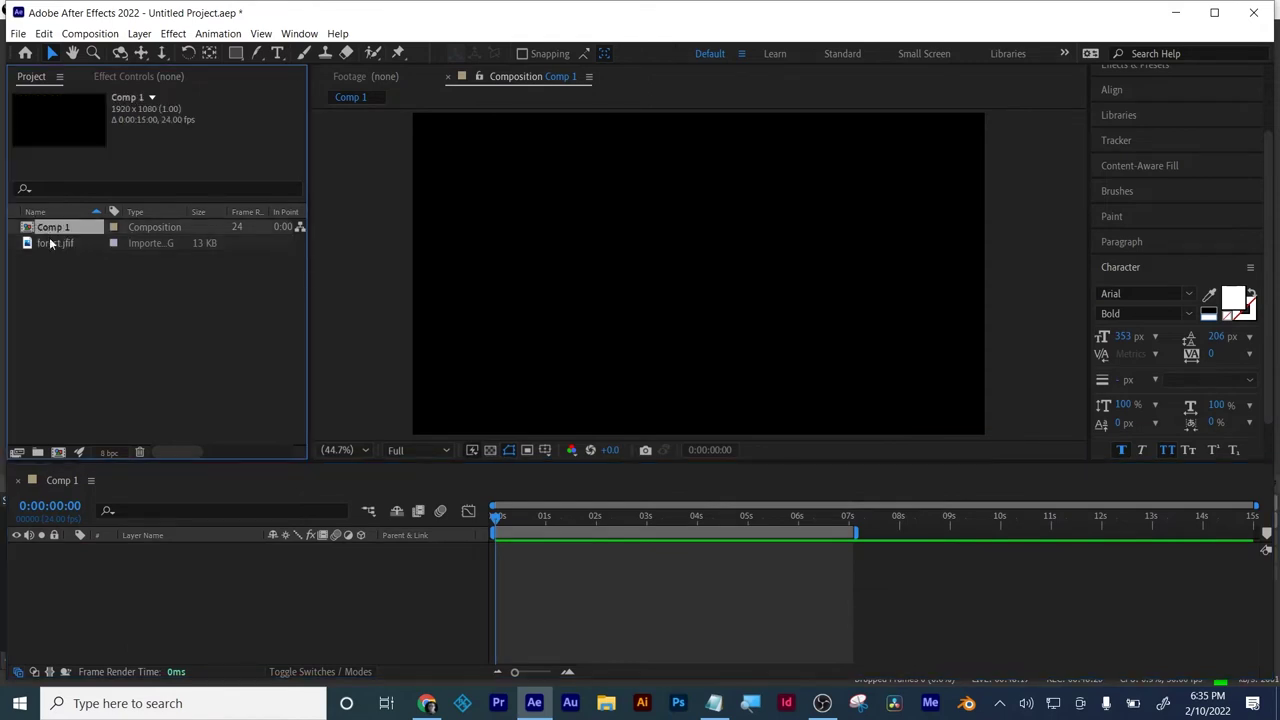
click(50, 244)
drag(50, 246, 198, 593)
- Scale the forest.jfif layer up to 686% so it fills the frame, and deselect it
key(s)
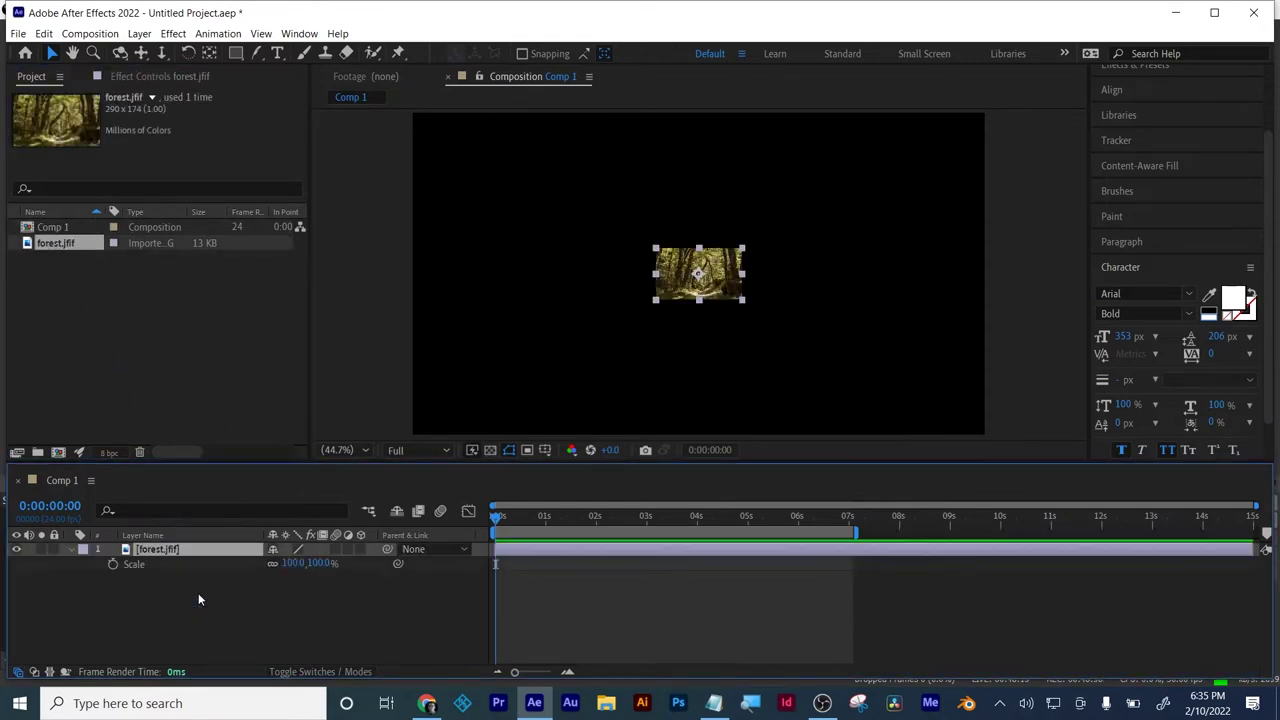
drag(286, 568, 687, 479)
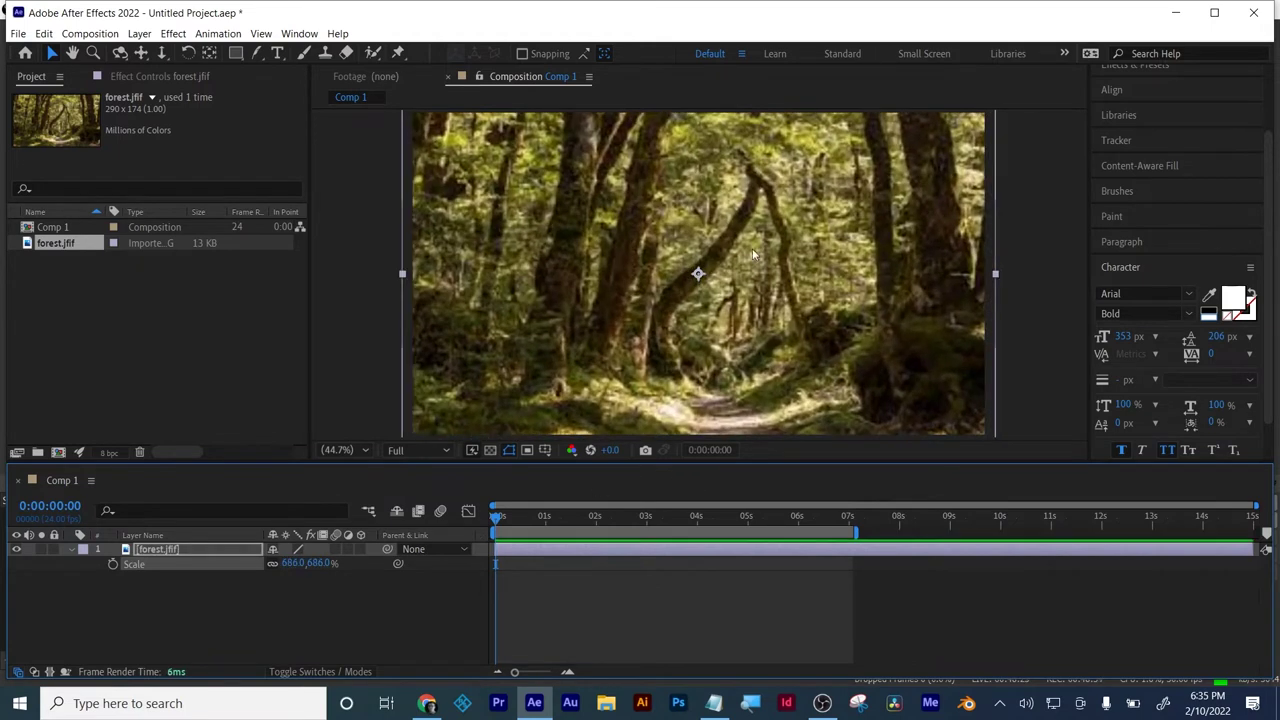
click(296, 640)
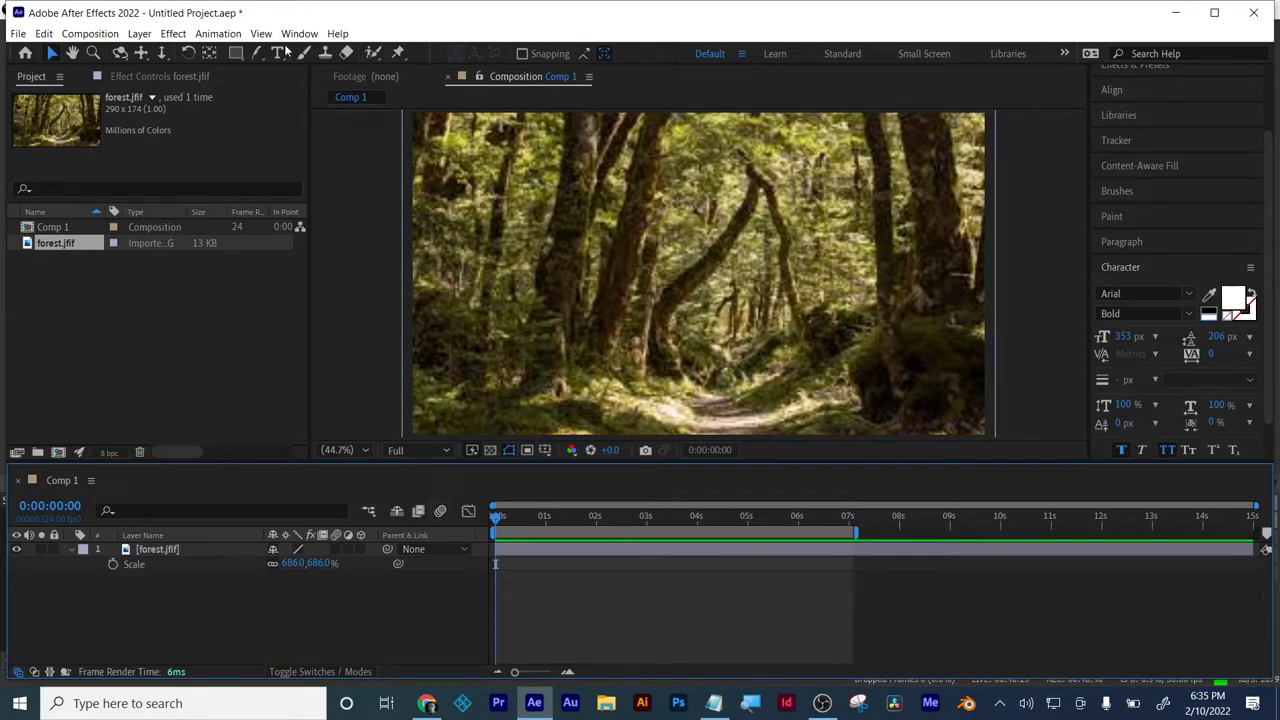
- Draw a blue rectangle on its own shape layer over the forest image, slightly left of the frame's centre
click(236, 54)
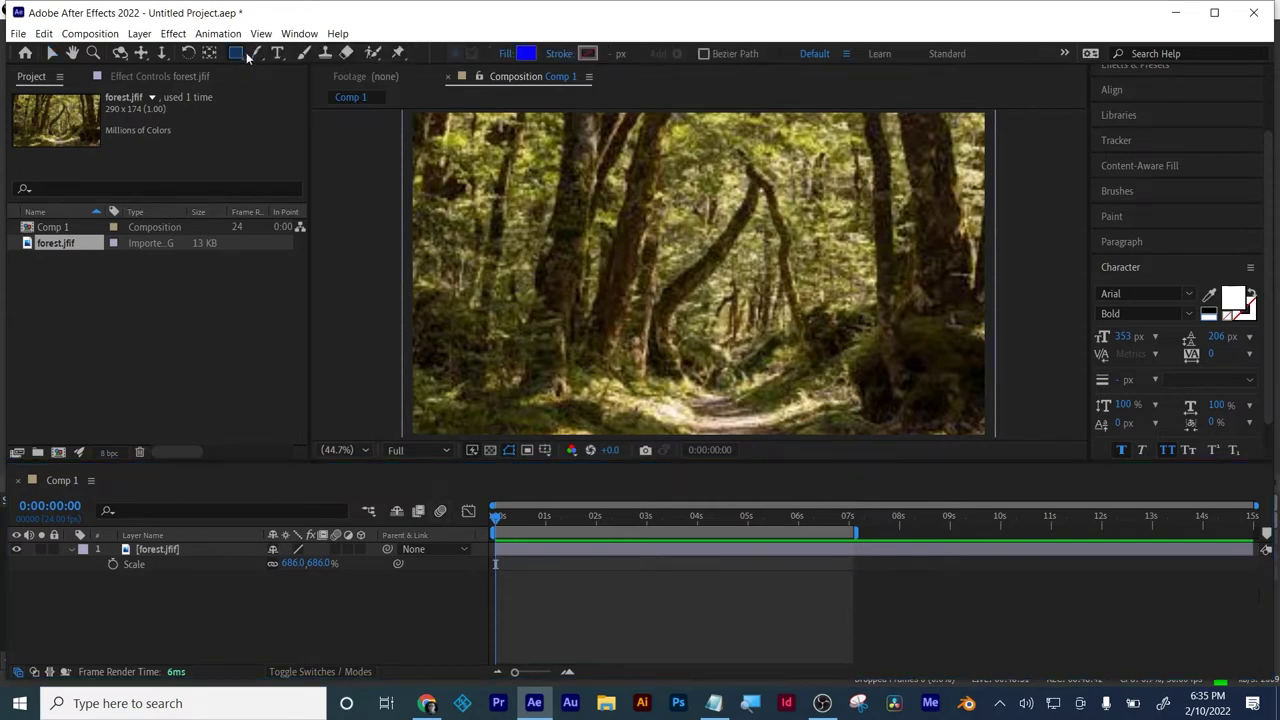
click(257, 53)
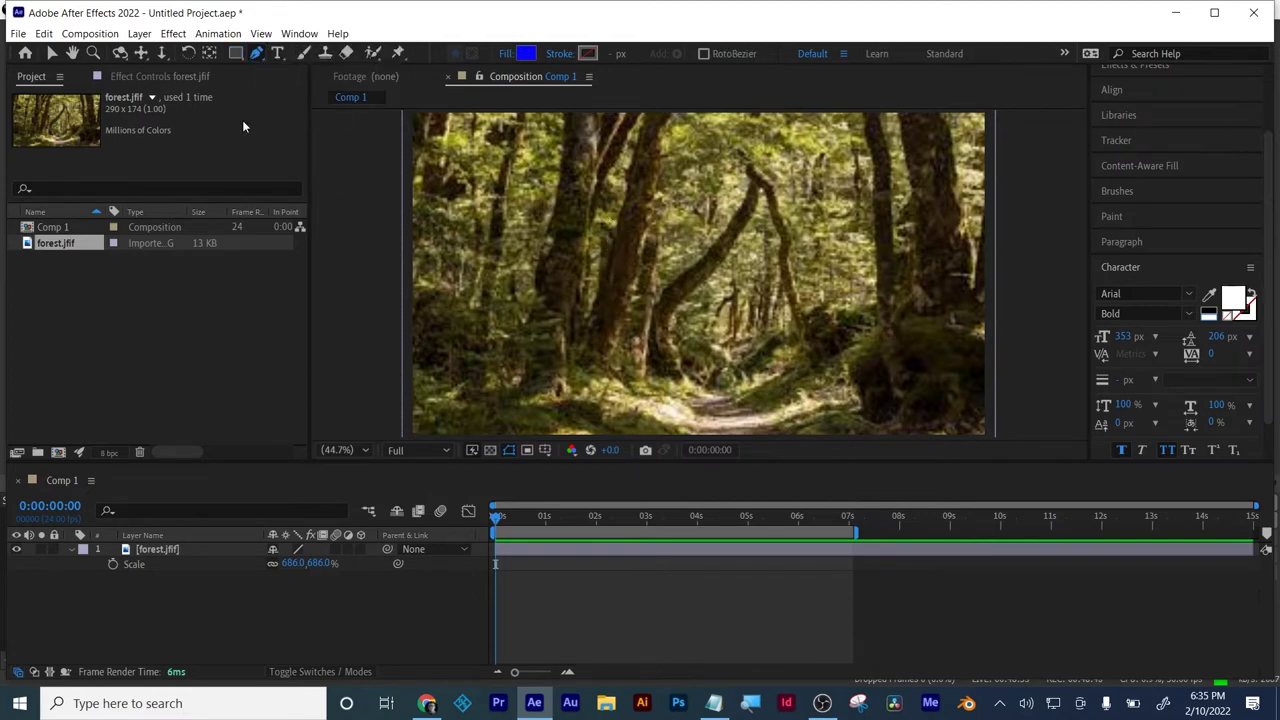
click(235, 53)
mouse_move(604, 197)
mouse_down()
mouse_move(684, 258)
mouse_move(708, 315)
mouse_up()
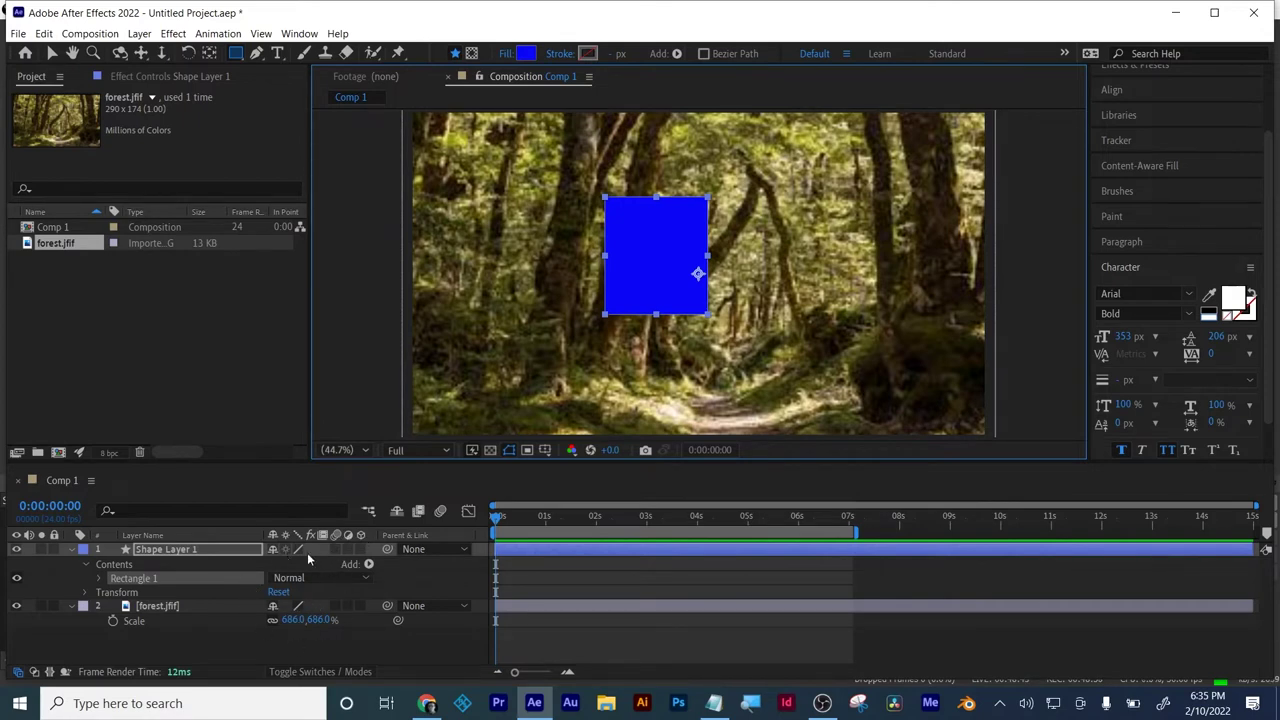
- Show the layer mode and track matte settings, and give the forest.jfif layer an alpha matte from Shape Layer 1
click(309, 673)
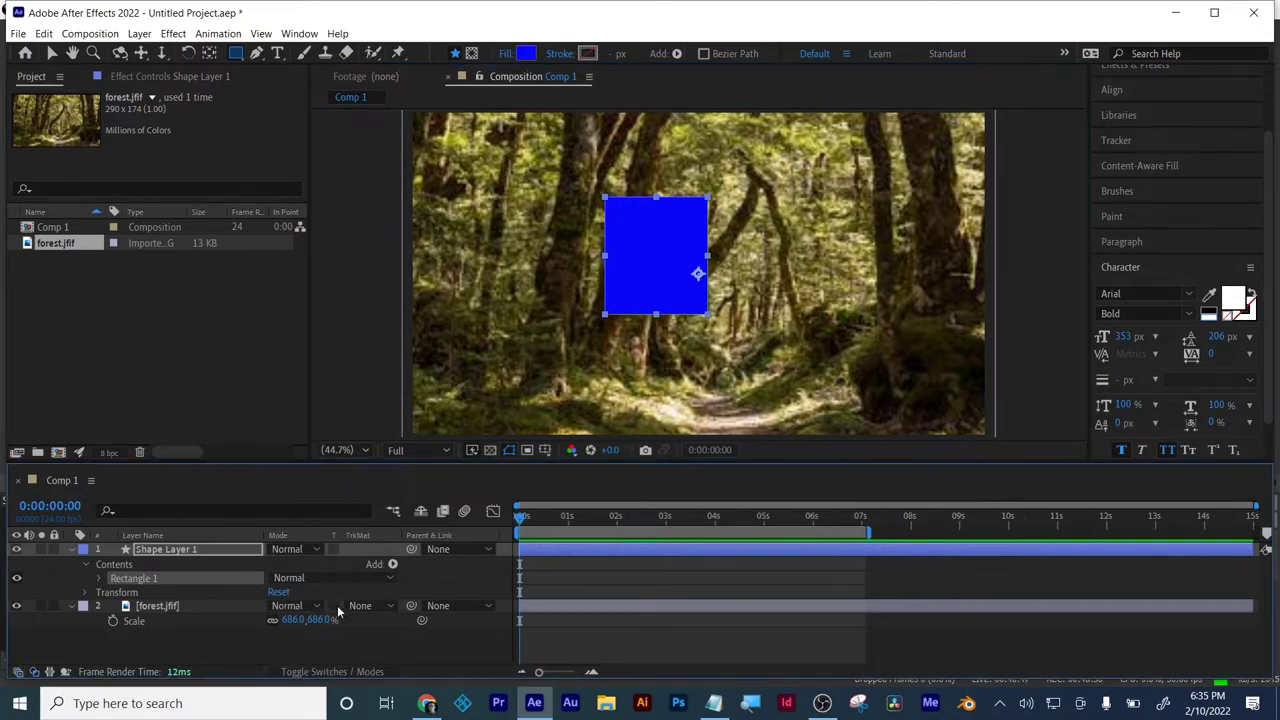
click(170, 550)
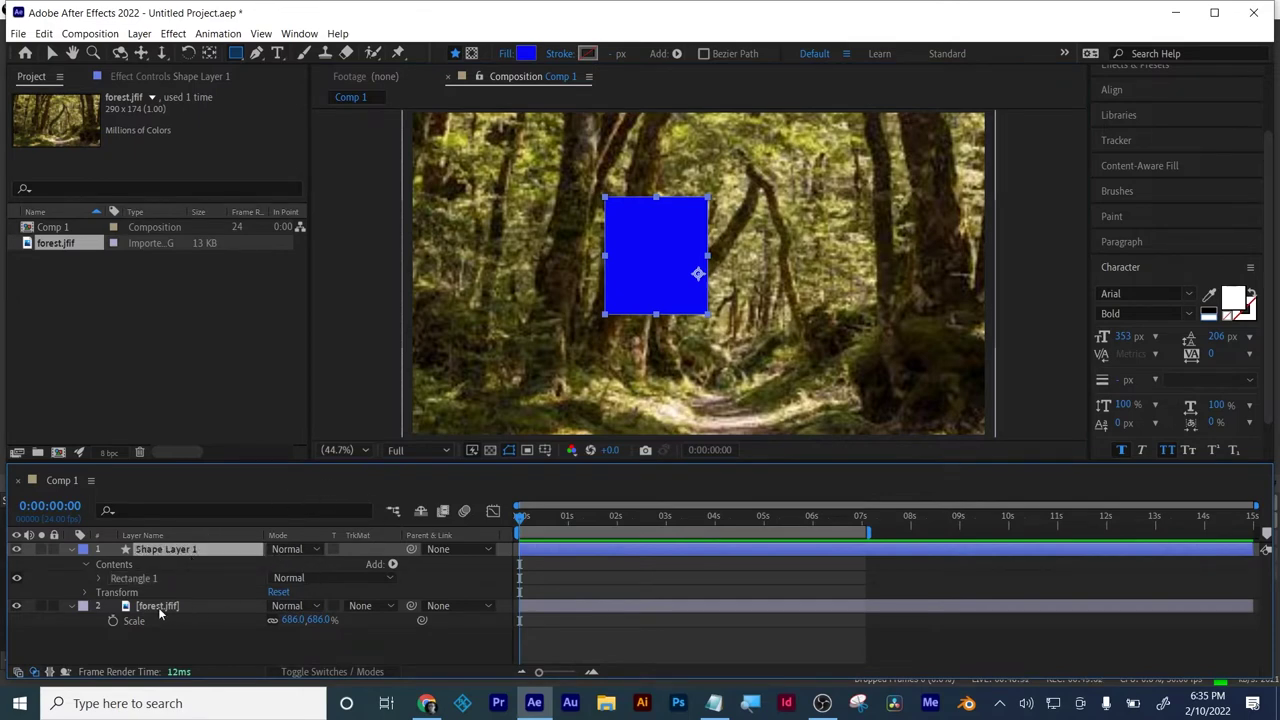
click(155, 606)
click(158, 549)
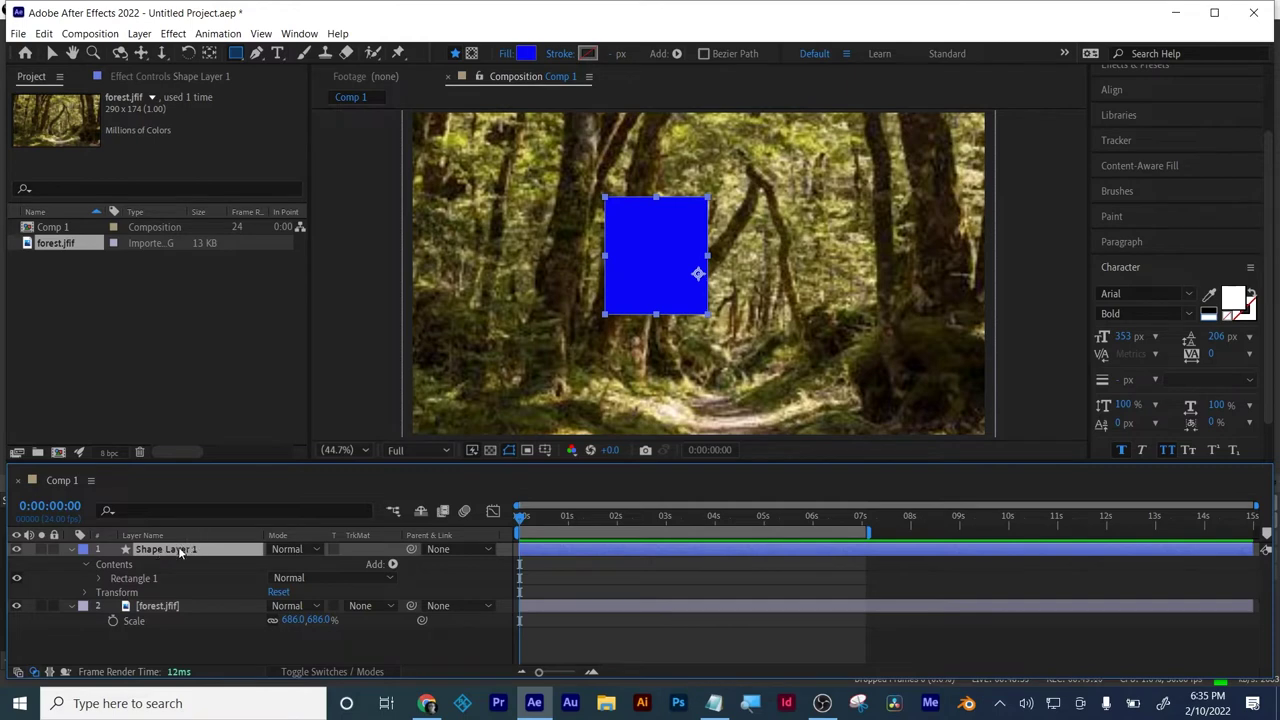
click(163, 610)
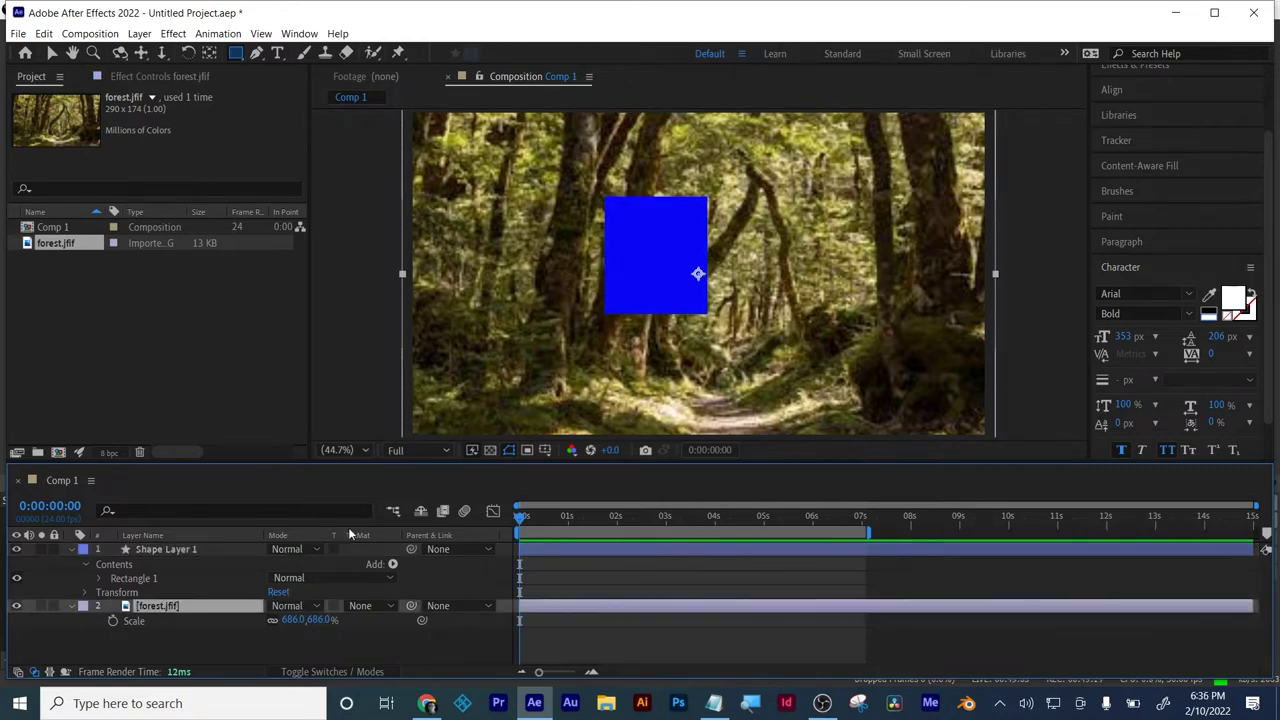
click(364, 606)
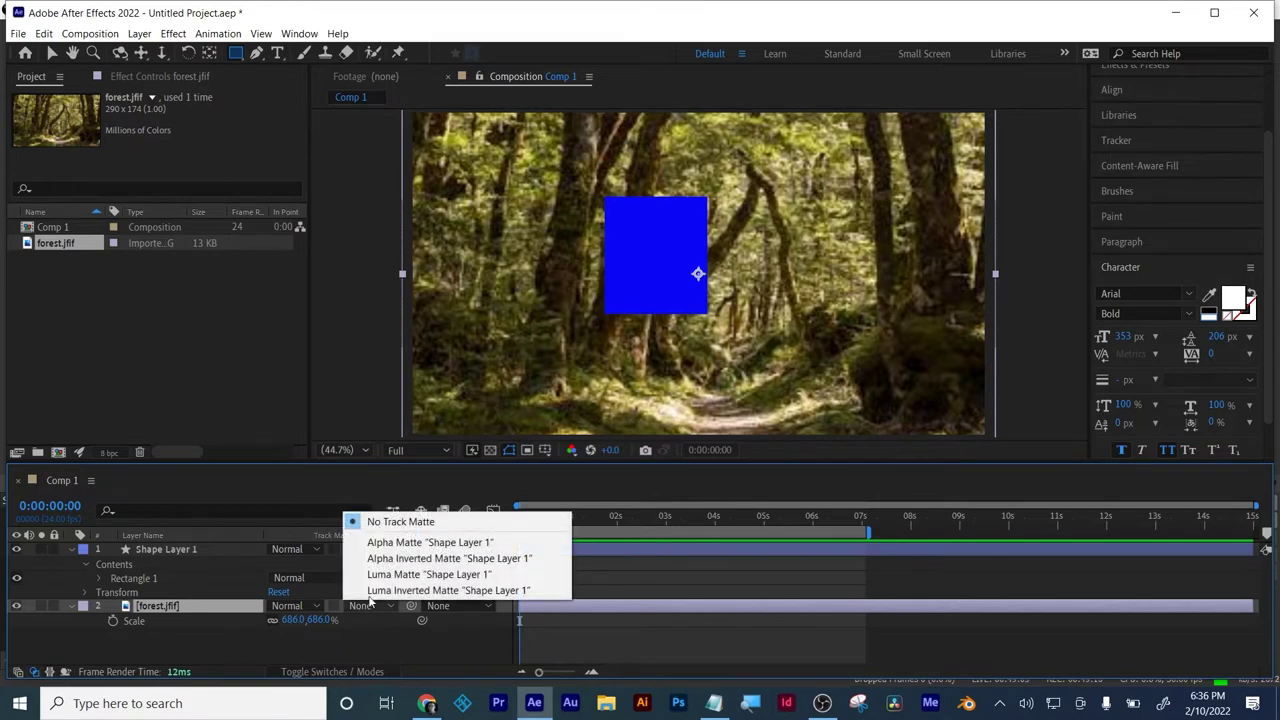
click(430, 542)
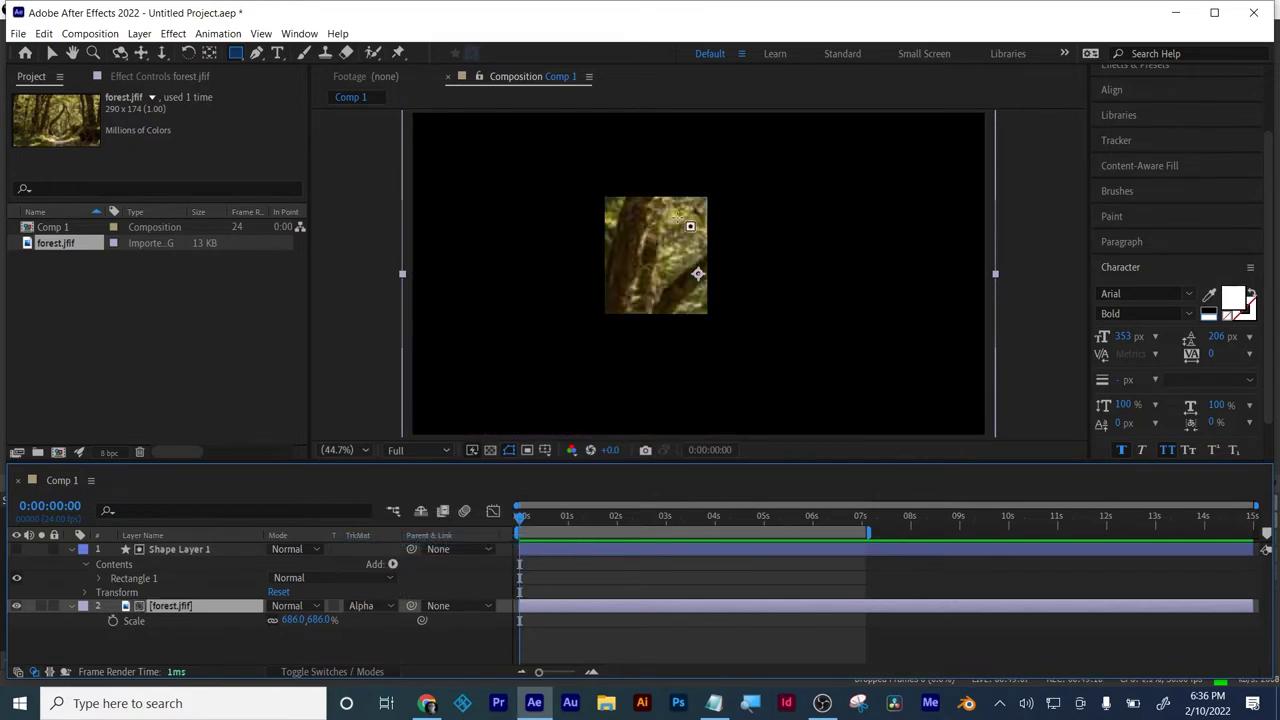
- Shift Shape Layer 1's horizontal position to move the matte window across the forest image
click(171, 551)
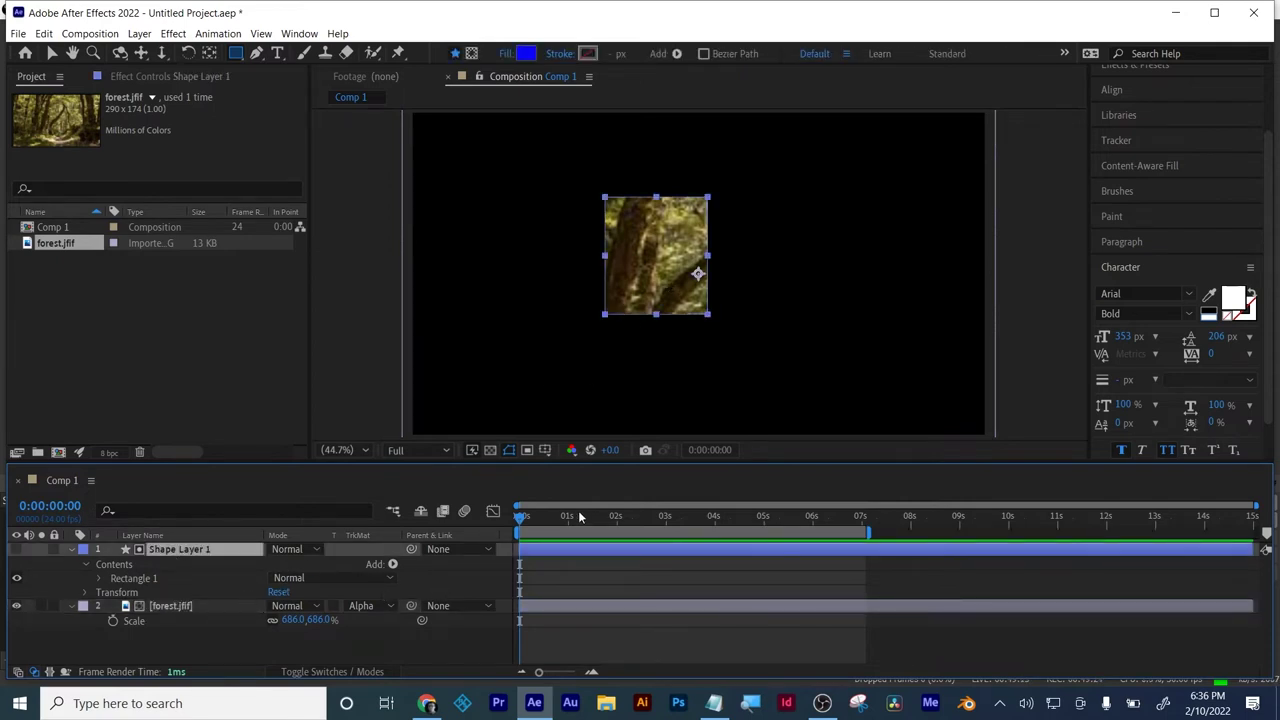
key(p)
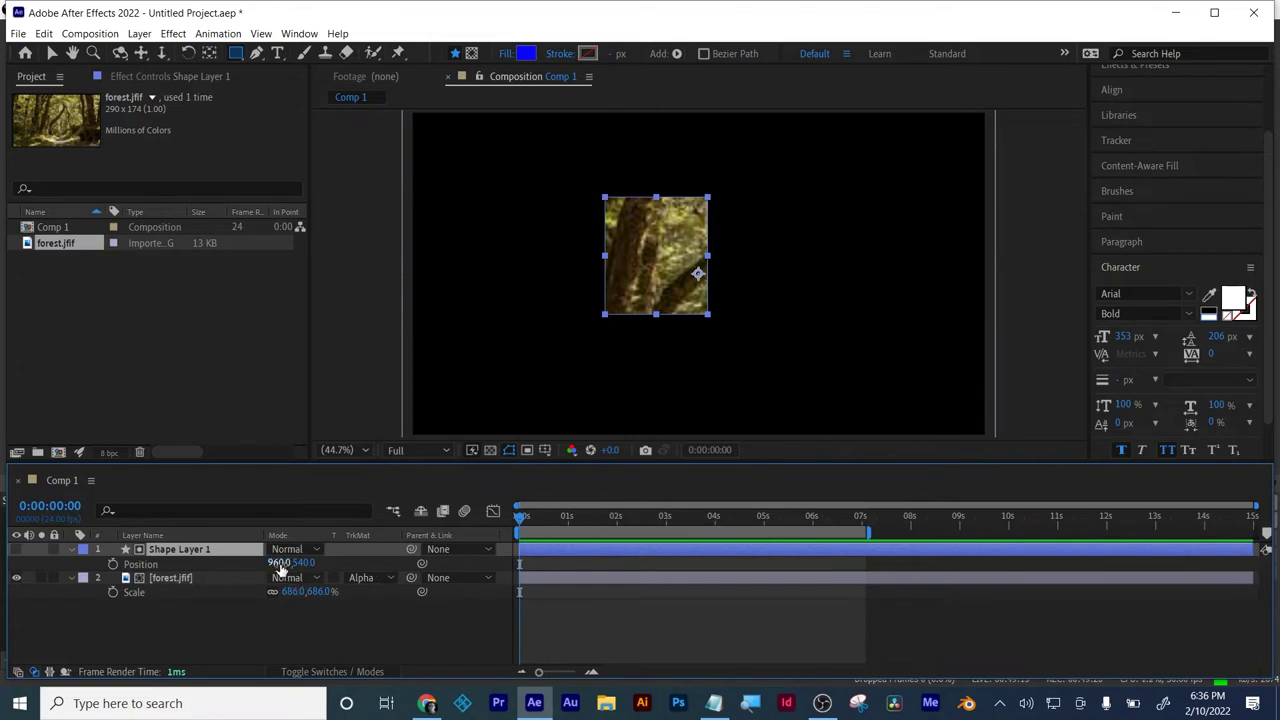
drag(281, 566, 376, 535)
- Delete Shape Layer 1 and the forest.jfif layer, and add a fresh copy of forest.jfif to Comp 1
shift+click(166, 577)
key(Delete)
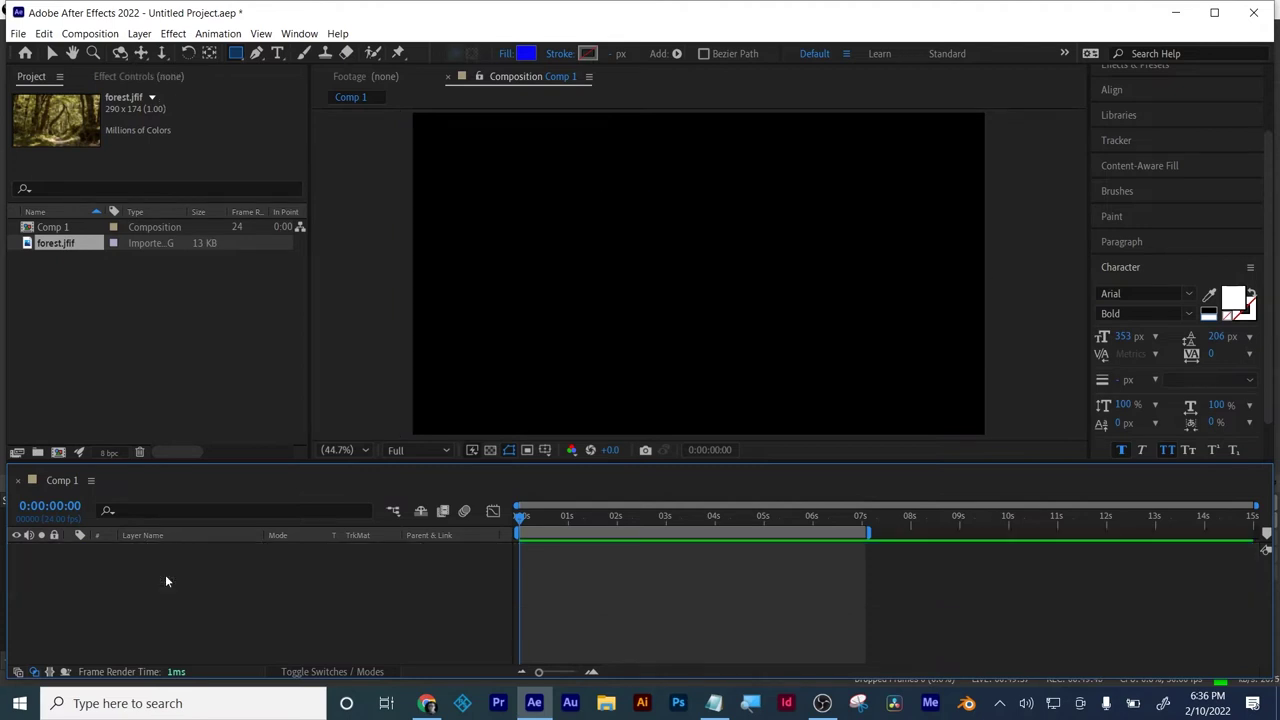
drag(62, 250, 206, 614)
- Scale the new forest.jfif layer up to 702% so it fills the frame, and deselect it
key(s)
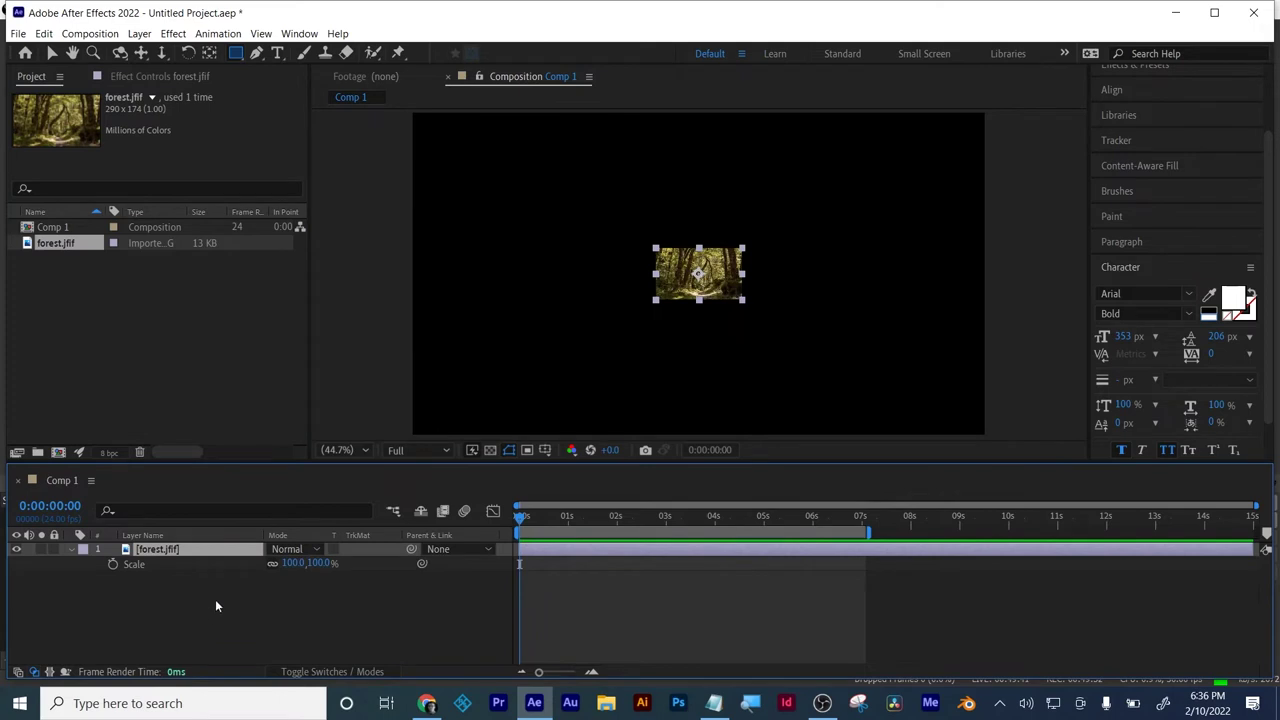
drag(292, 563, 727, 498)
click(622, 605)
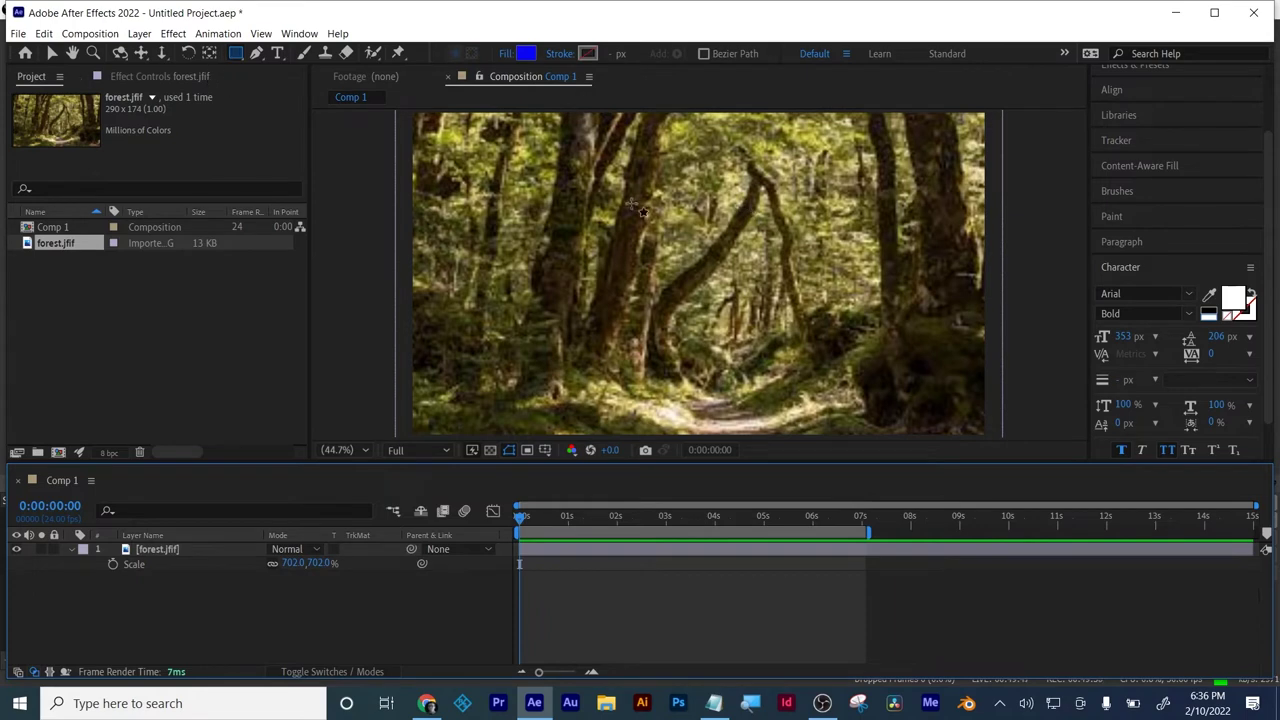
- Draw a large, nearly square rectangle near the centre of the forest image and switch its fill to Linear Gradient
drag(598, 202, 812, 413)
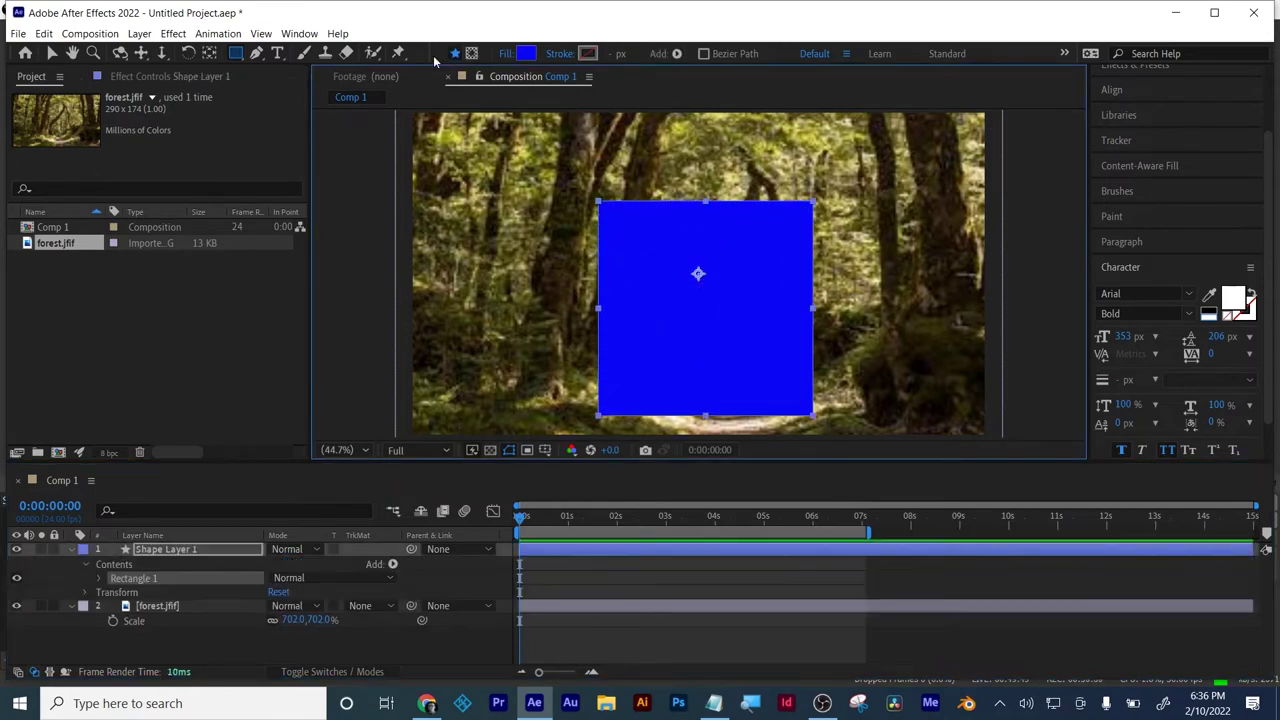
click(532, 55)
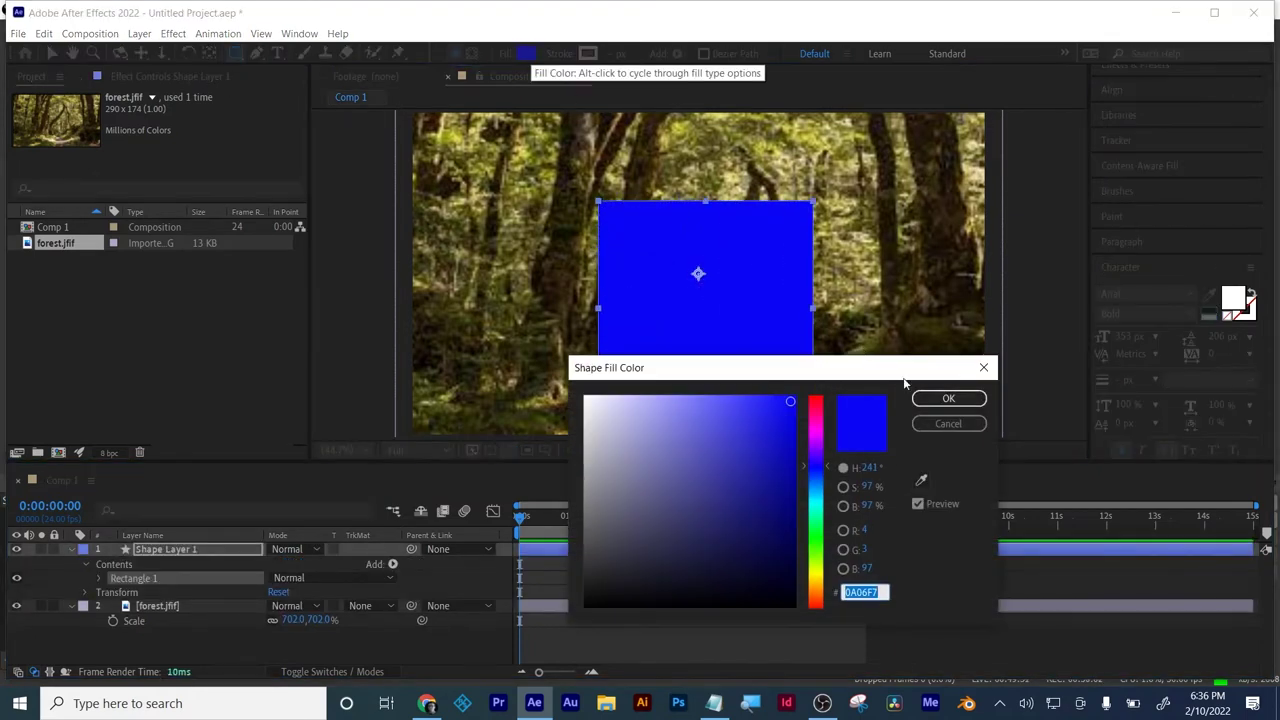
click(946, 423)
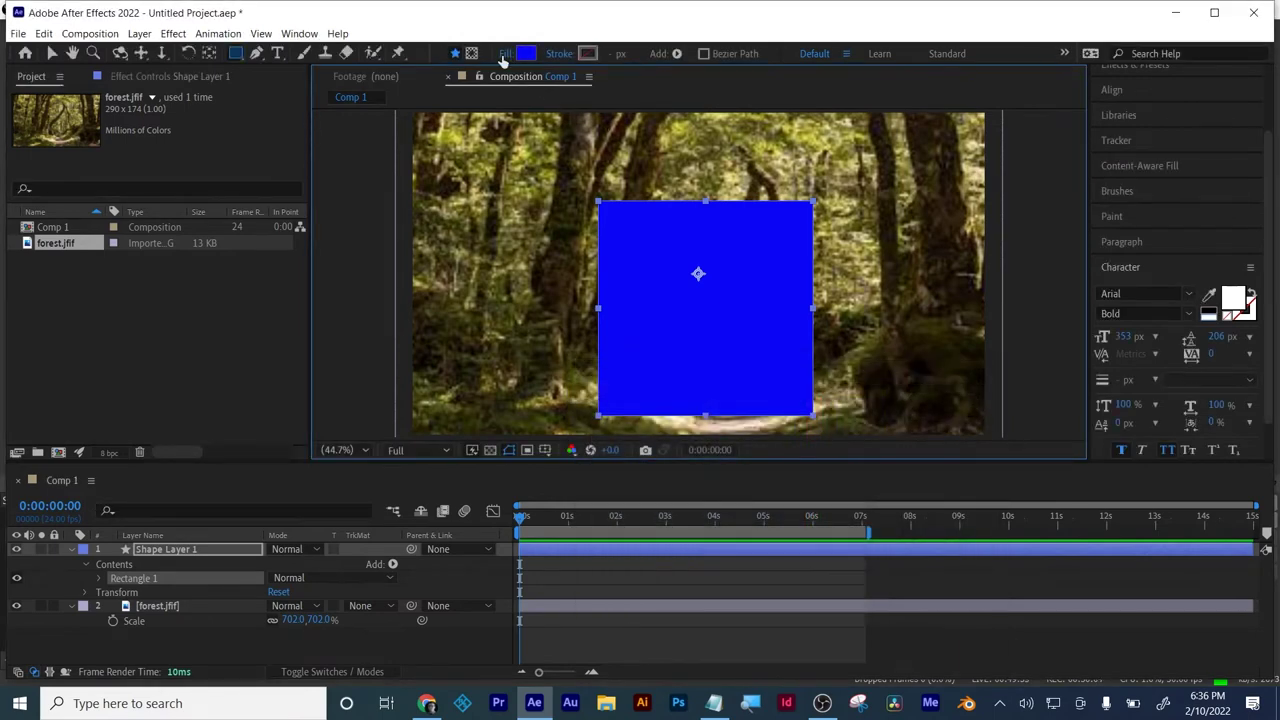
click(505, 54)
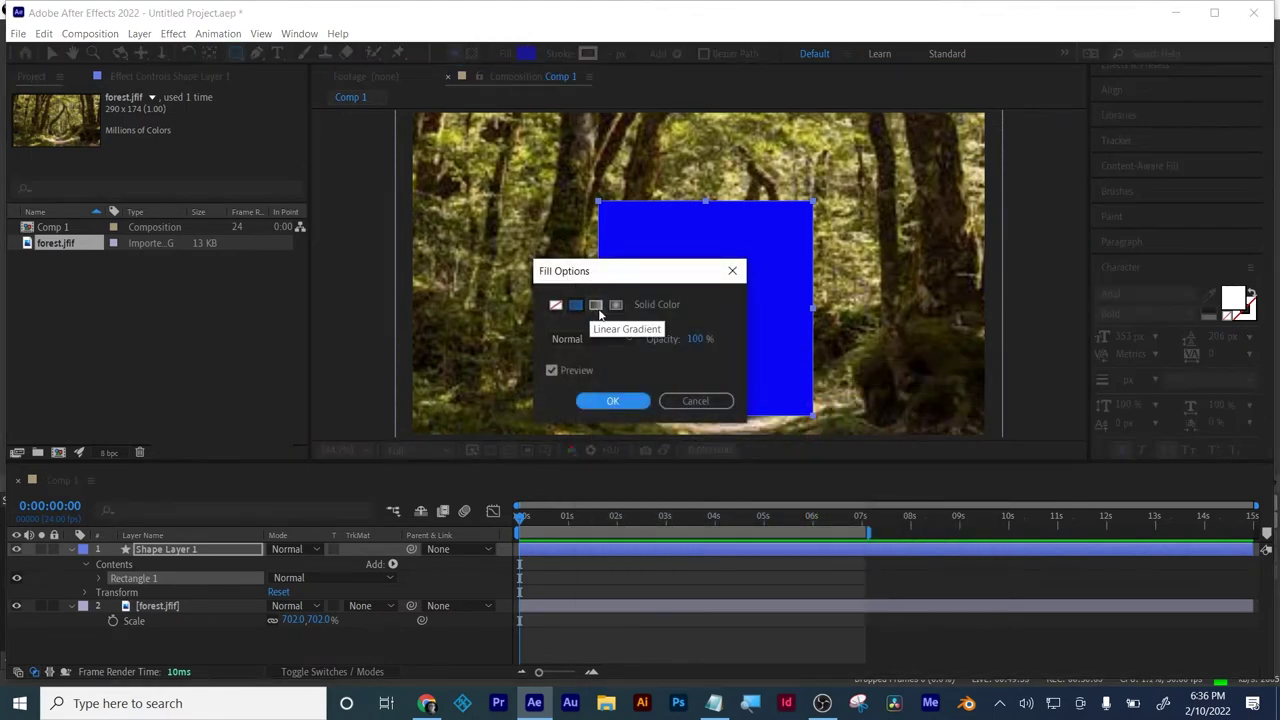
click(597, 308)
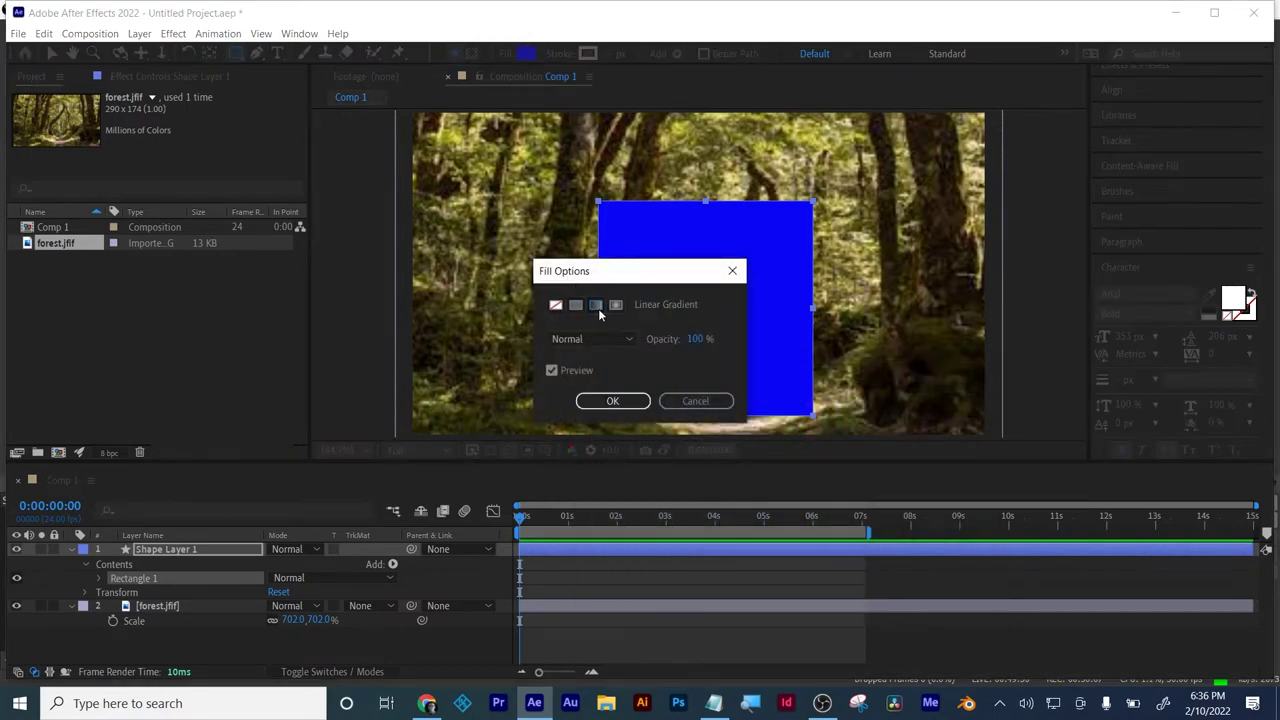
click(628, 401)
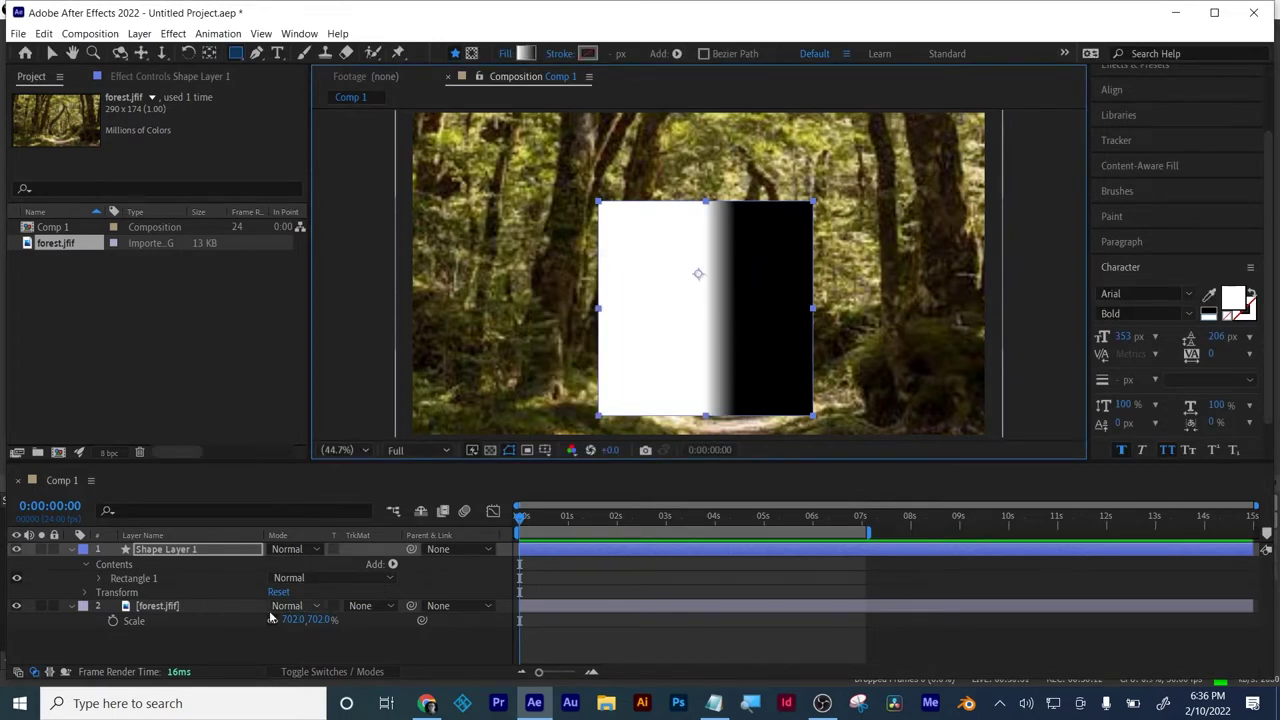
- Give the forest.jfif layer a luma matte from Shape Layer 1, and briefly turn the matte layer's visibility on to compare
click(136, 608)
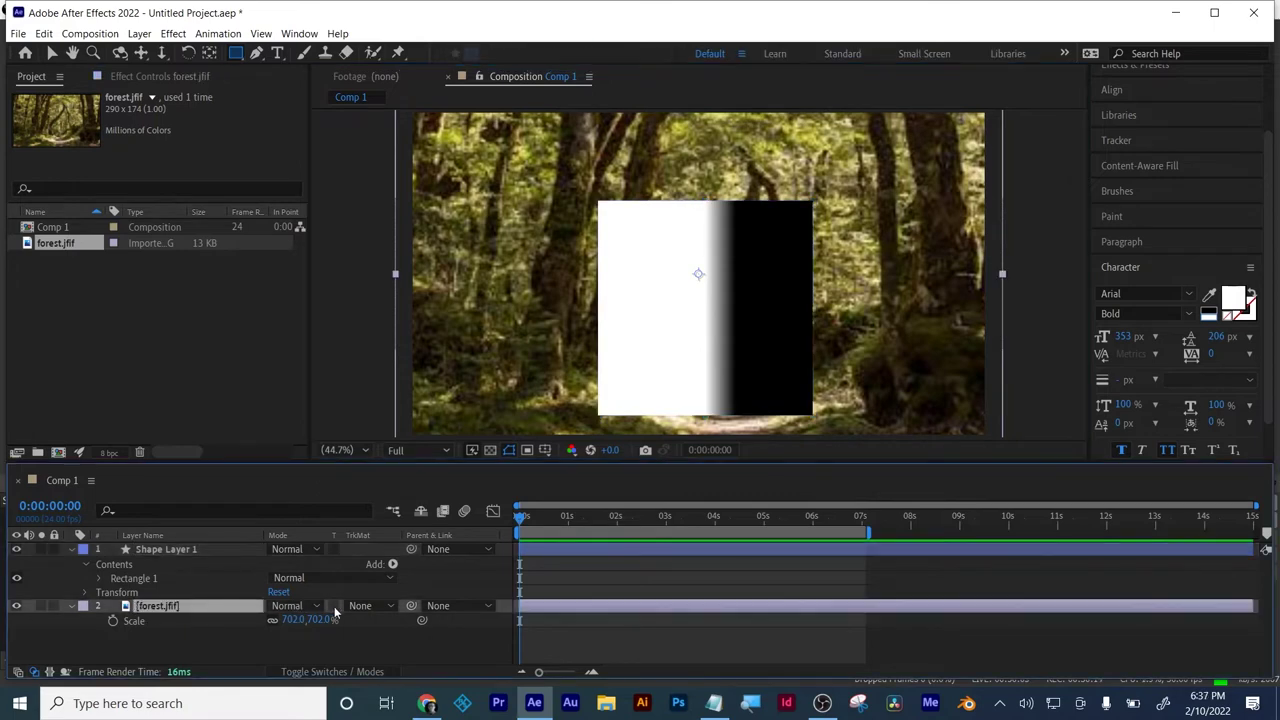
click(368, 607)
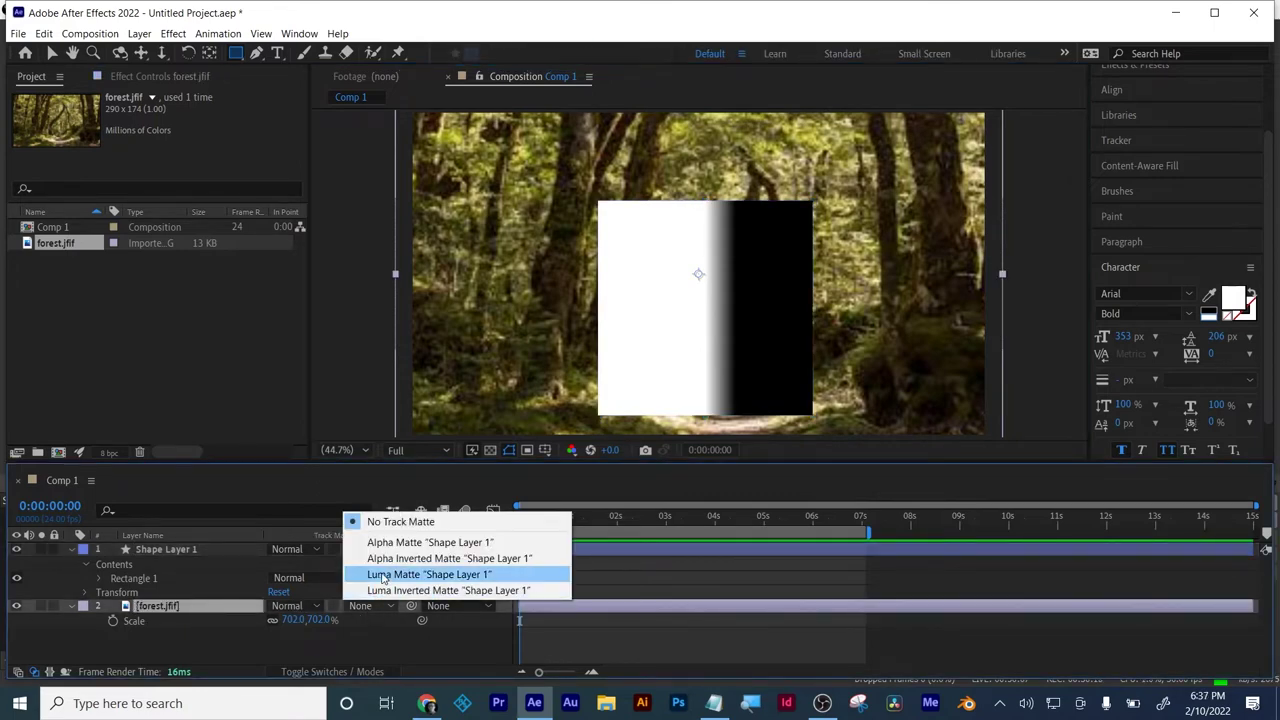
click(381, 575)
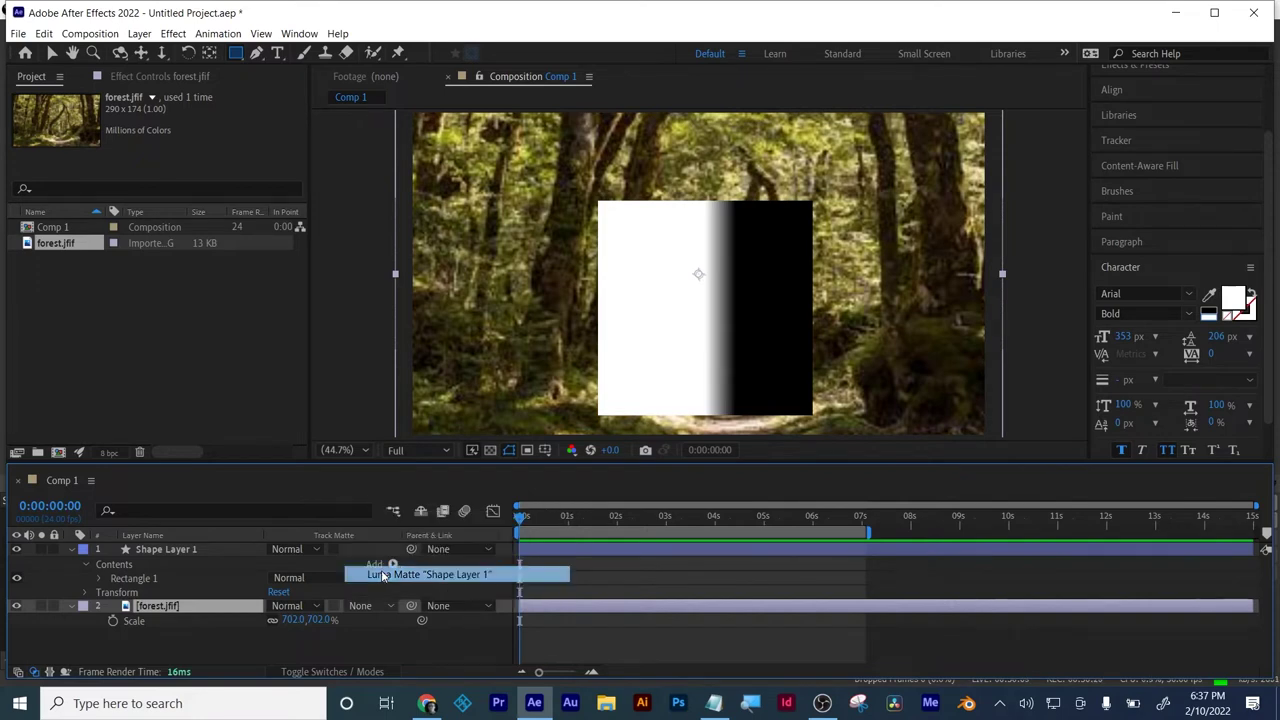
click(345, 650)
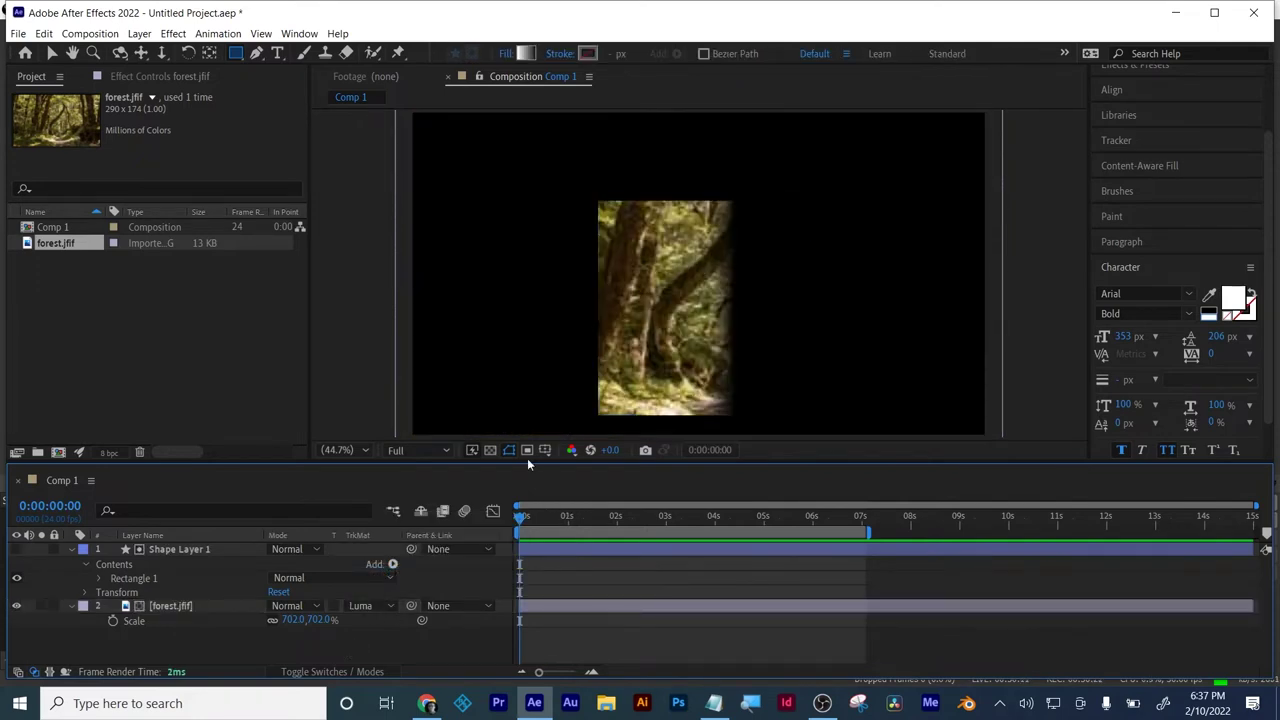
click(16, 549)
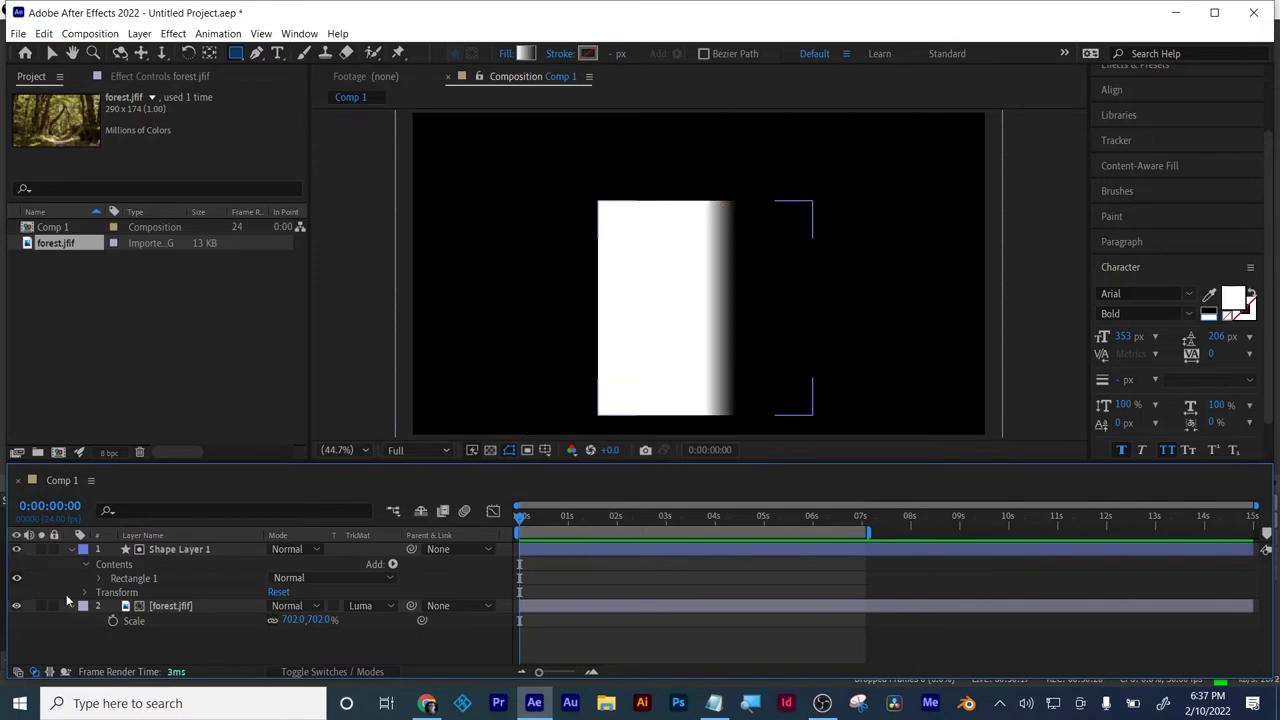
click(15, 551)
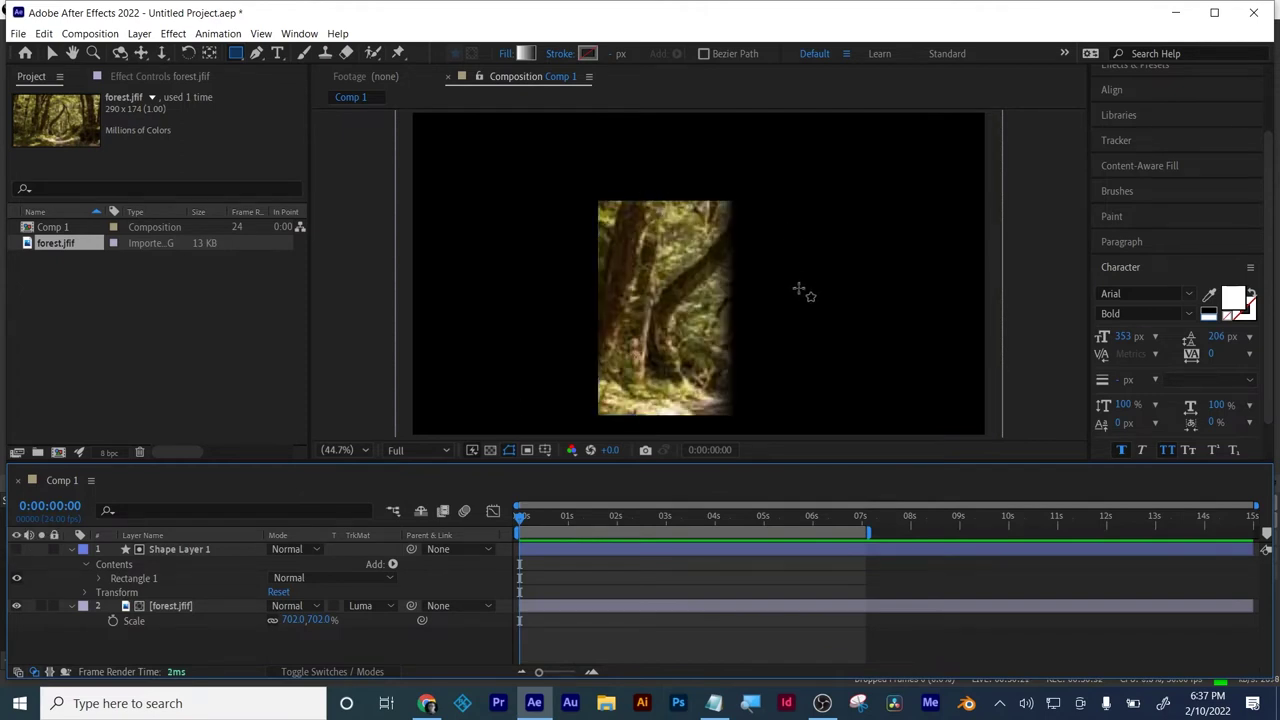
- Try shifting the colour stops and midpoint of the rectangle's gradient fill in the Gradient Editor, and discard the changes
click(100, 579)
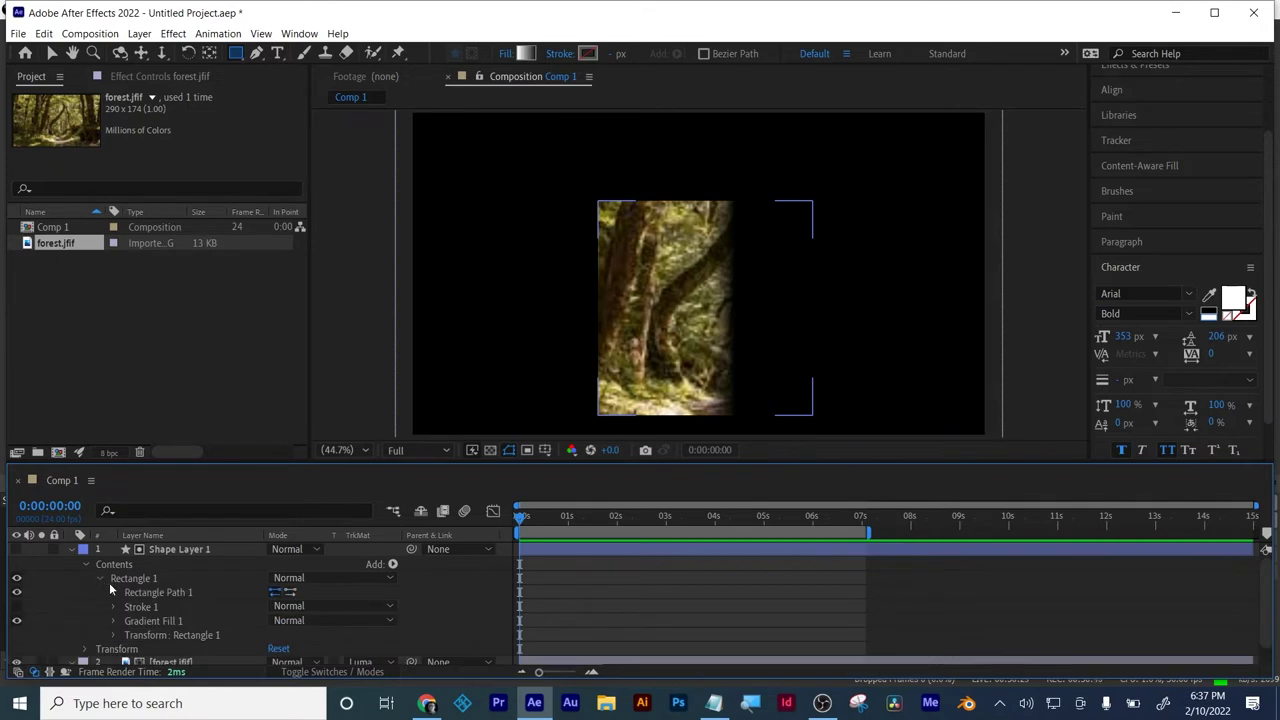
click(111, 622)
scroll(108, 623, down, 2)
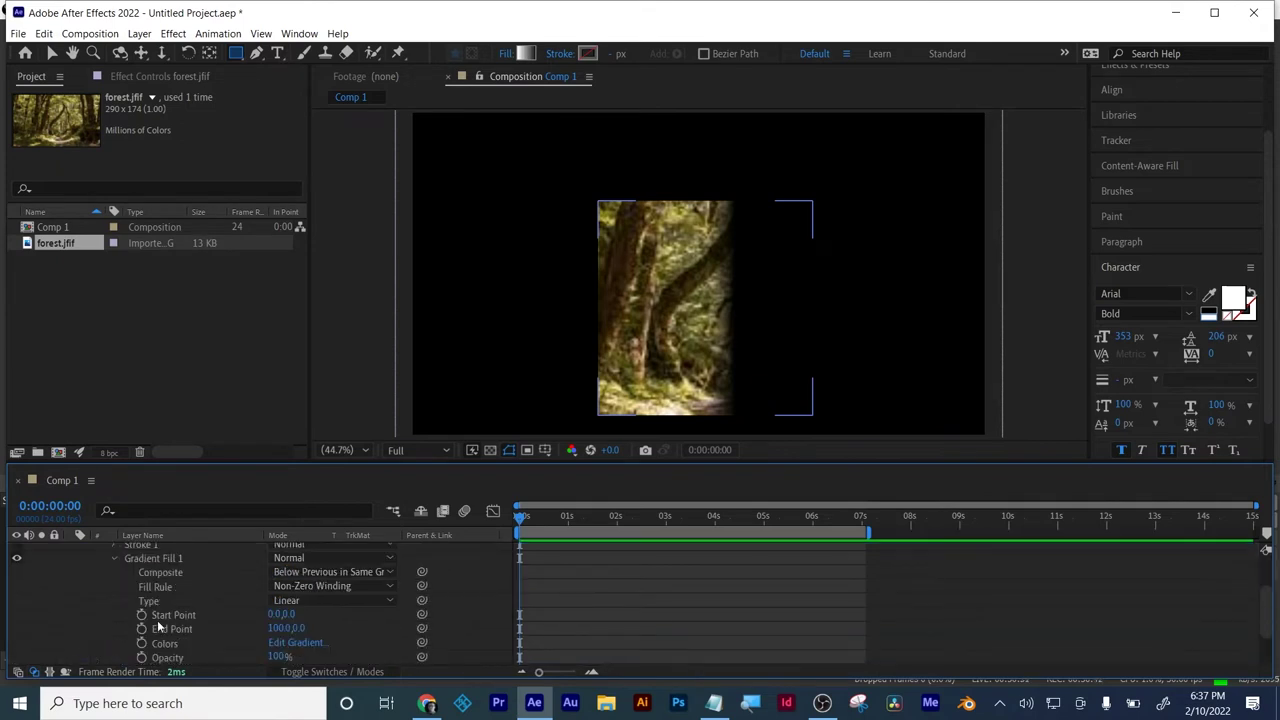
click(296, 643)
drag(656, 167, 846, 400)
drag(788, 467, 698, 465)
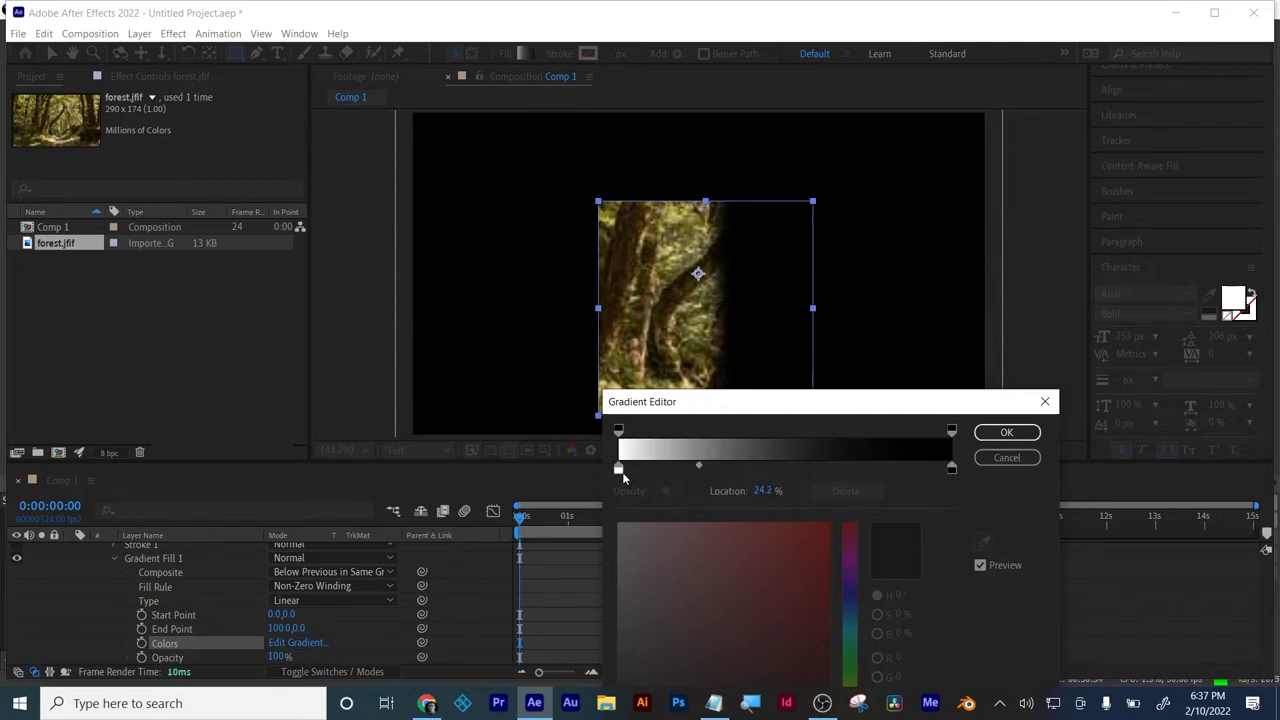
drag(619, 470, 746, 468)
click(1019, 460)
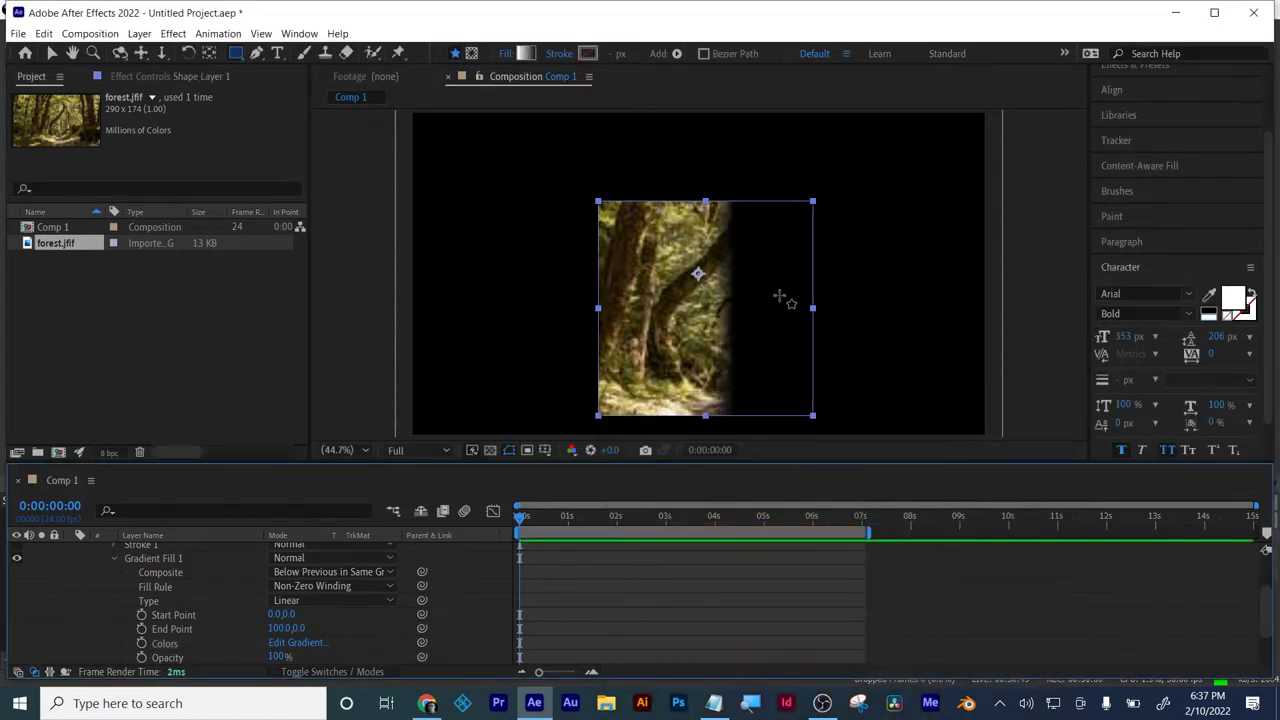
- Delete Shape Layer 1 with the gradient rectangle from the composition
click(604, 643)
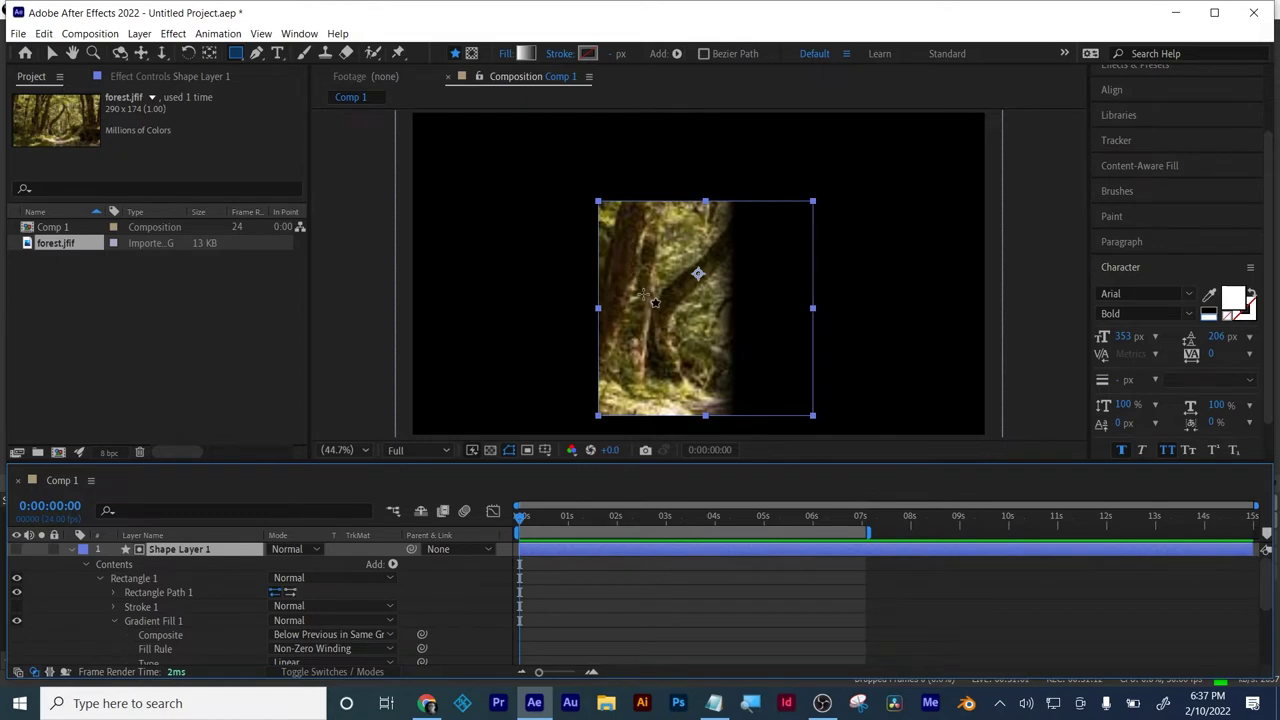
key(Delete)
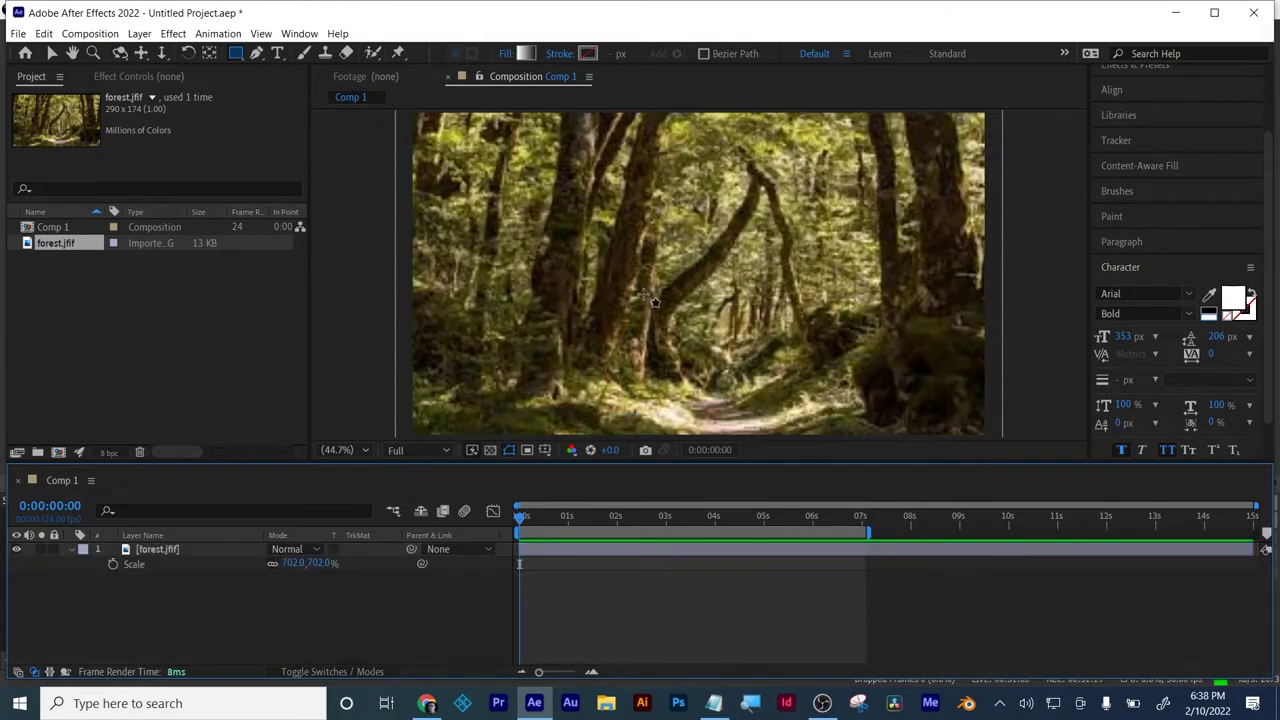
right_click(260, 636)
click(161, 575)
right_click(623, 299)
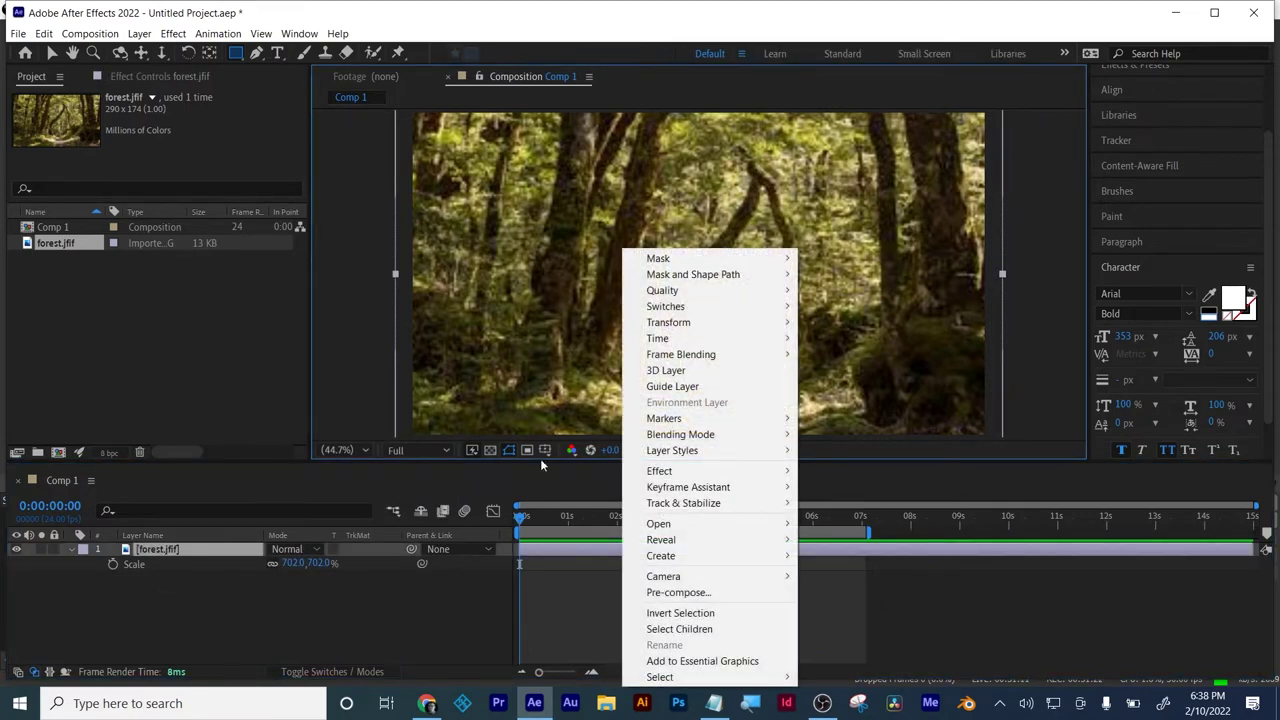
click(396, 606)
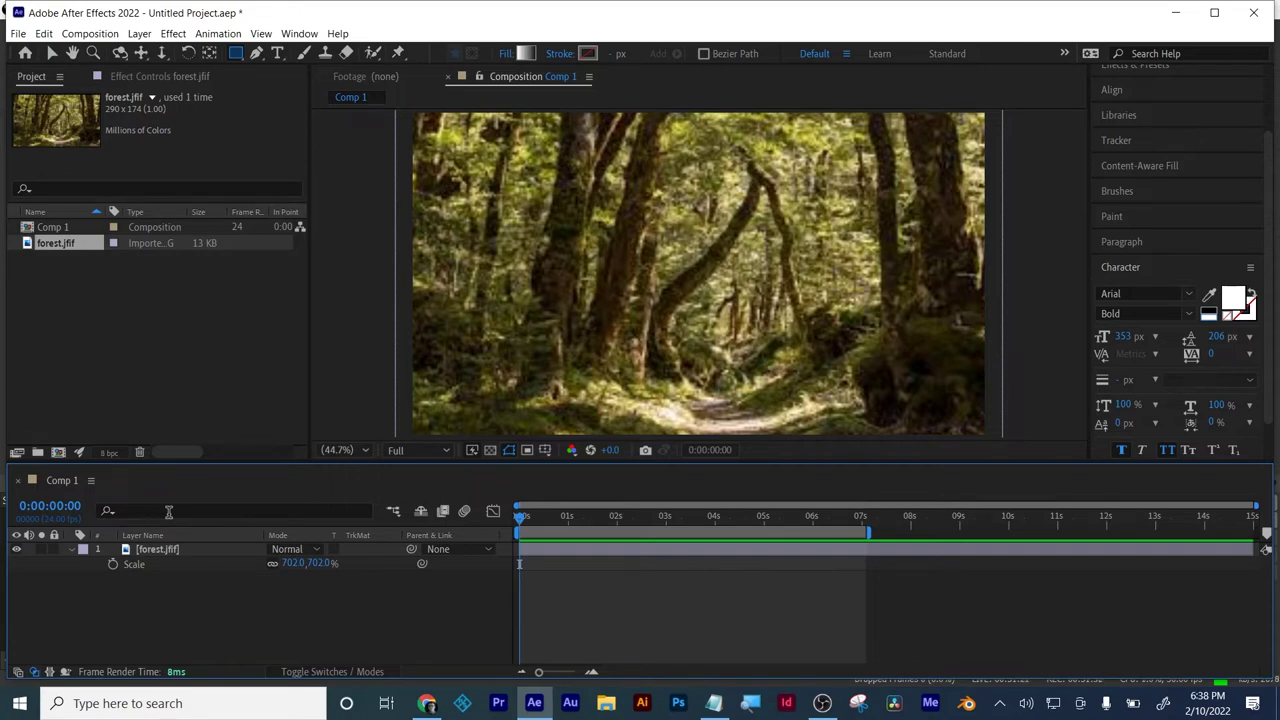
- Set the shape fill back to a solid colour and draw a small blue rectangle in the upper-left area of the composition
click(507, 53)
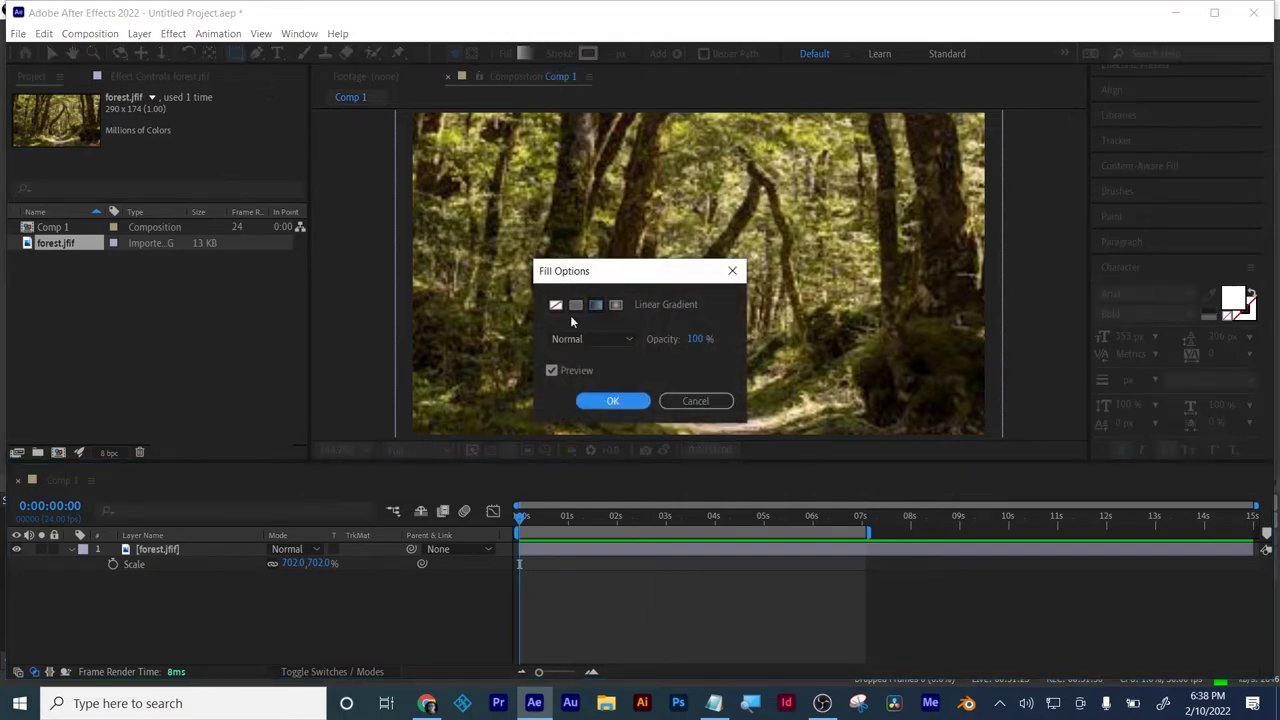
click(575, 305)
click(612, 400)
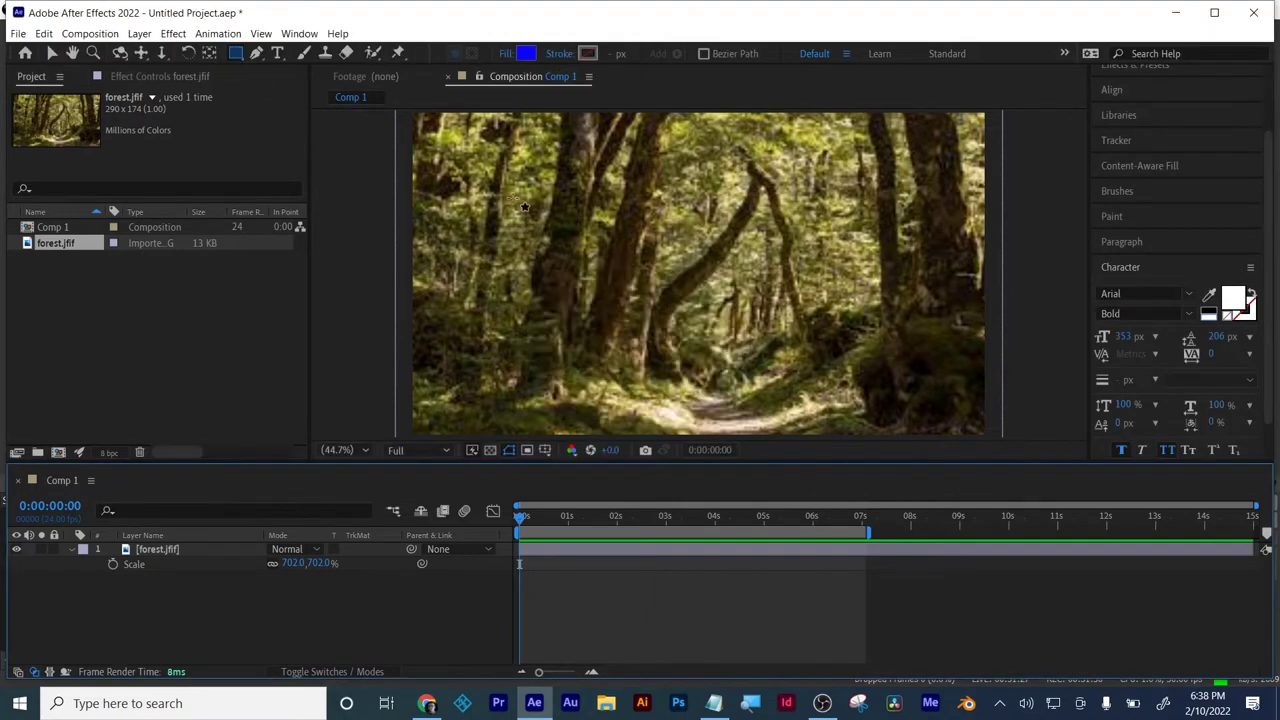
drag(457, 175, 532, 260)
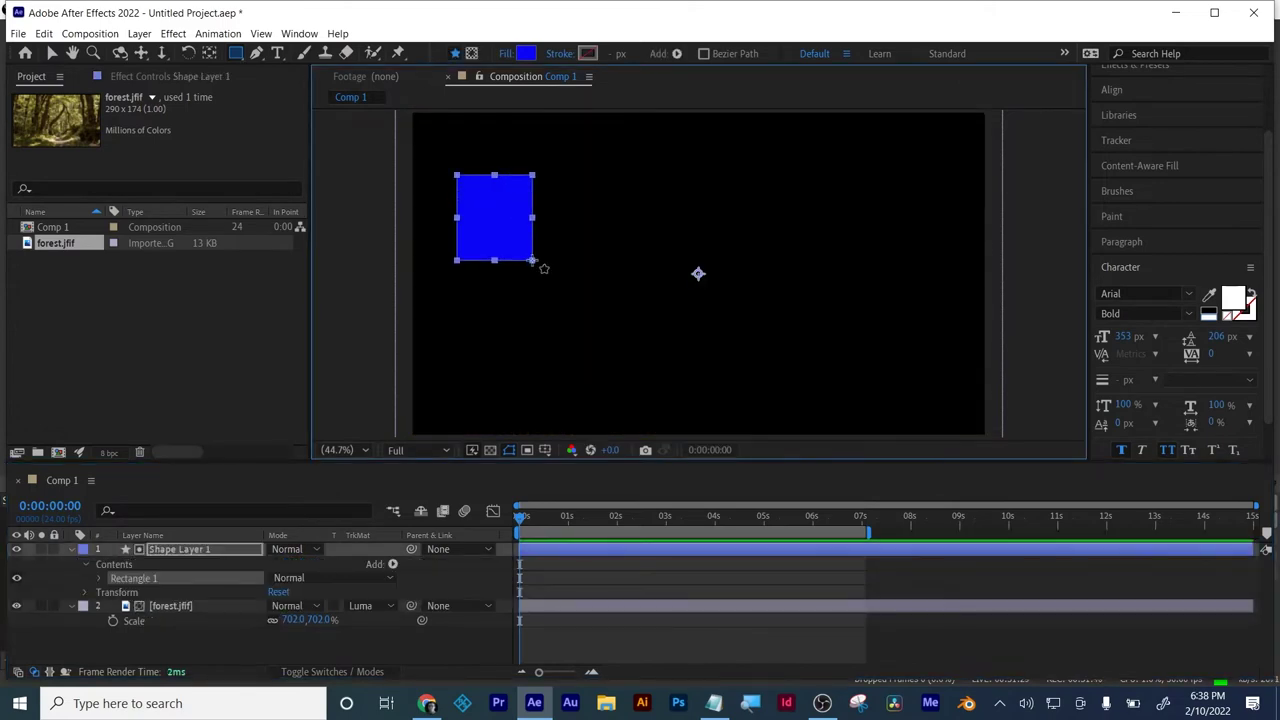
- Draw a wide blue ellipse on its own shape layer, across from the rectangle in the upper right half of the composition
click(327, 109)
drag(231, 58, 300, 88)
drag(667, 172, 828, 264)
click(644, 216)
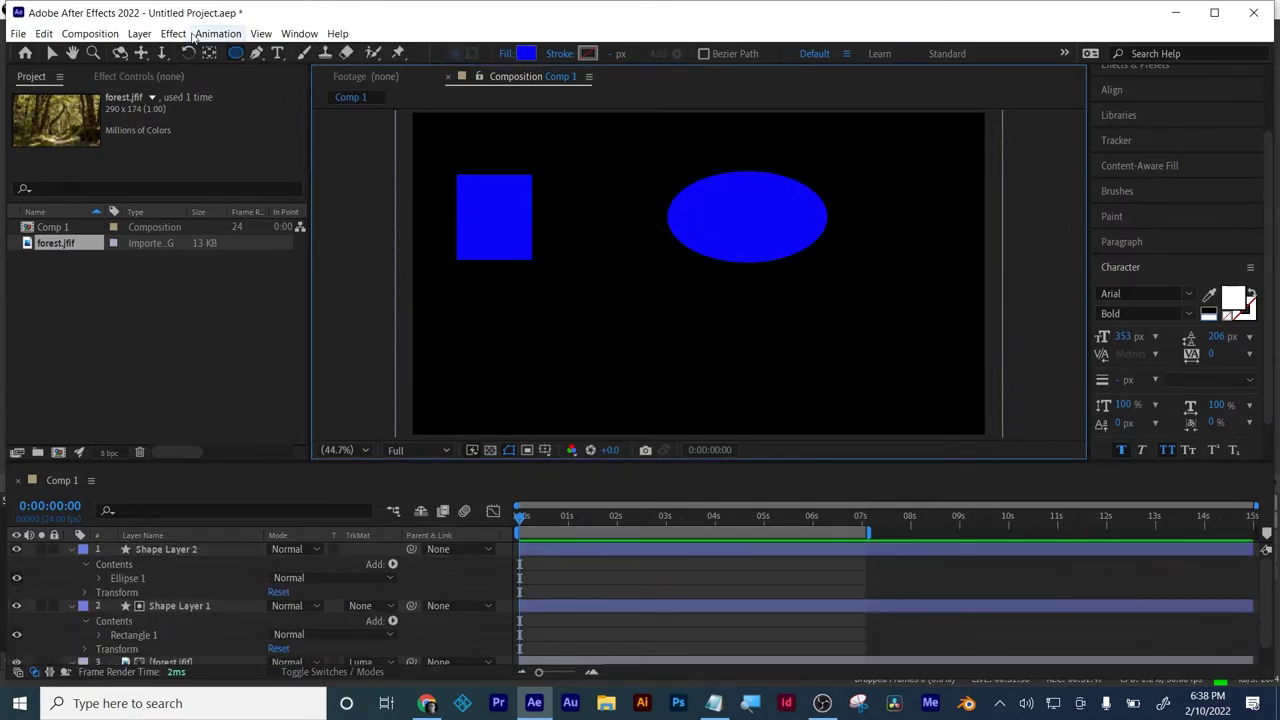
- Add a text layer reading TEXT just below the two shapes and finish editing it
click(279, 53)
click(537, 325)
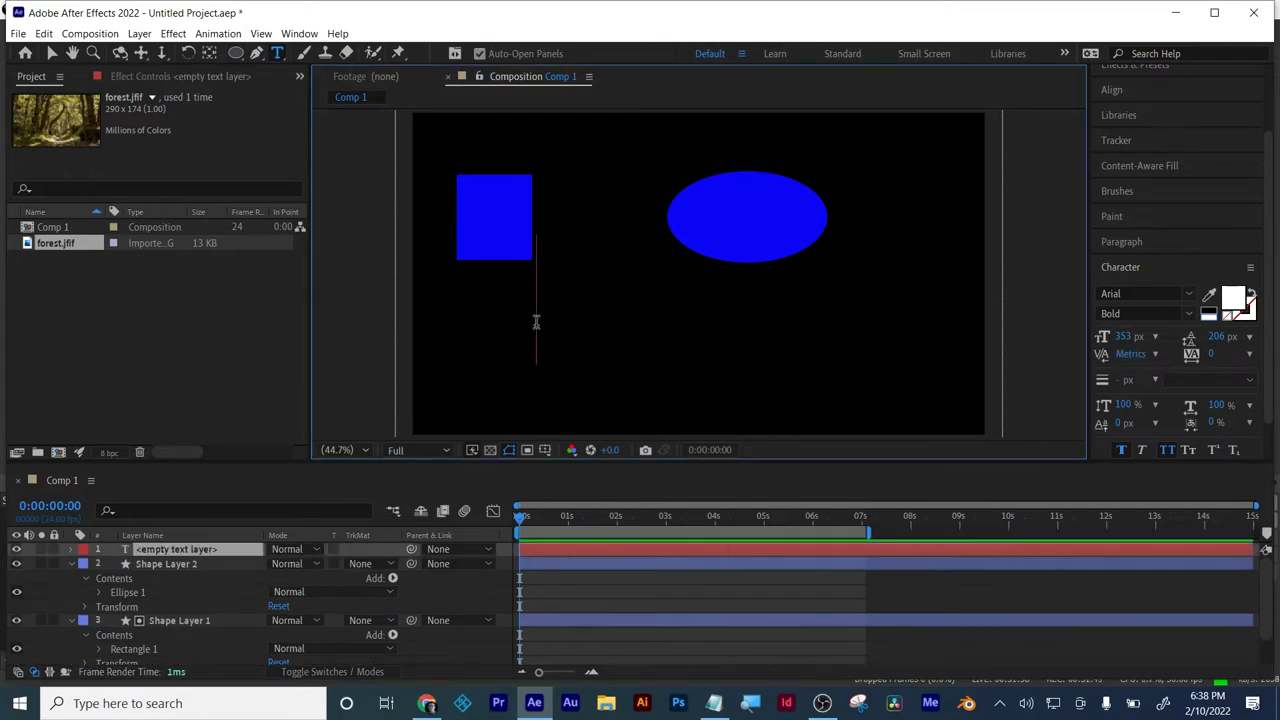
text(TEXT)
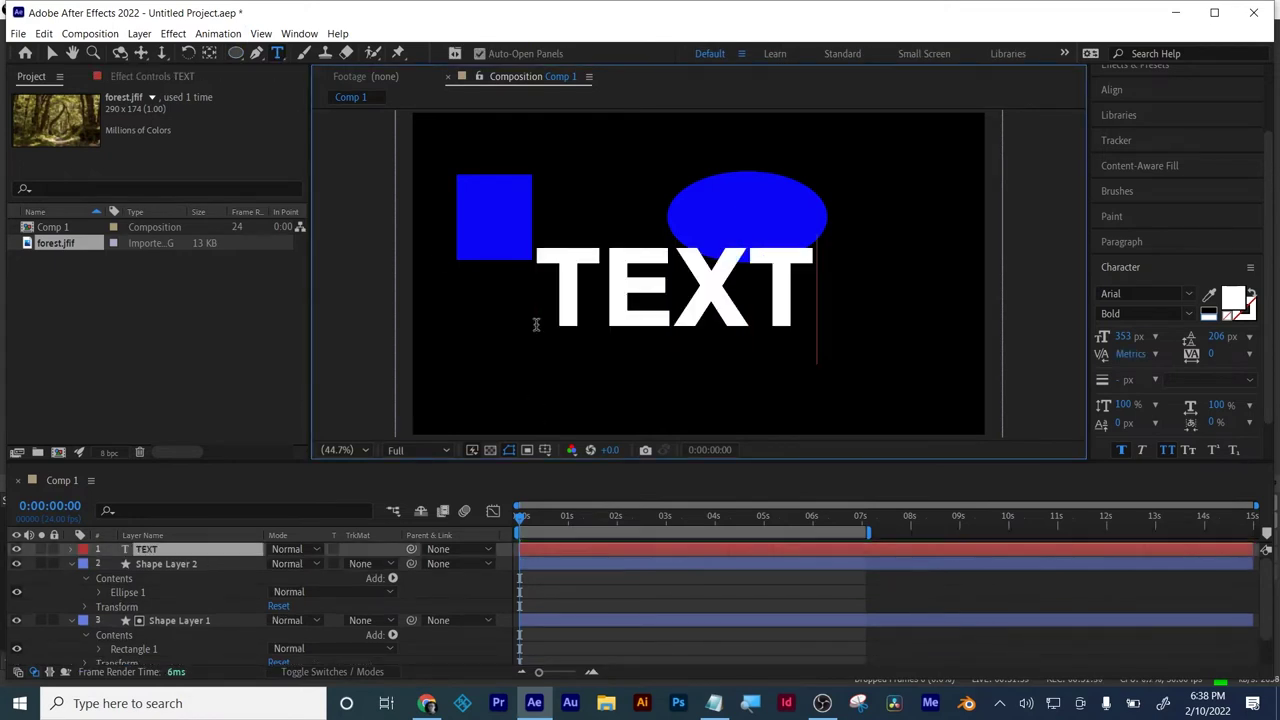
click(52, 55)
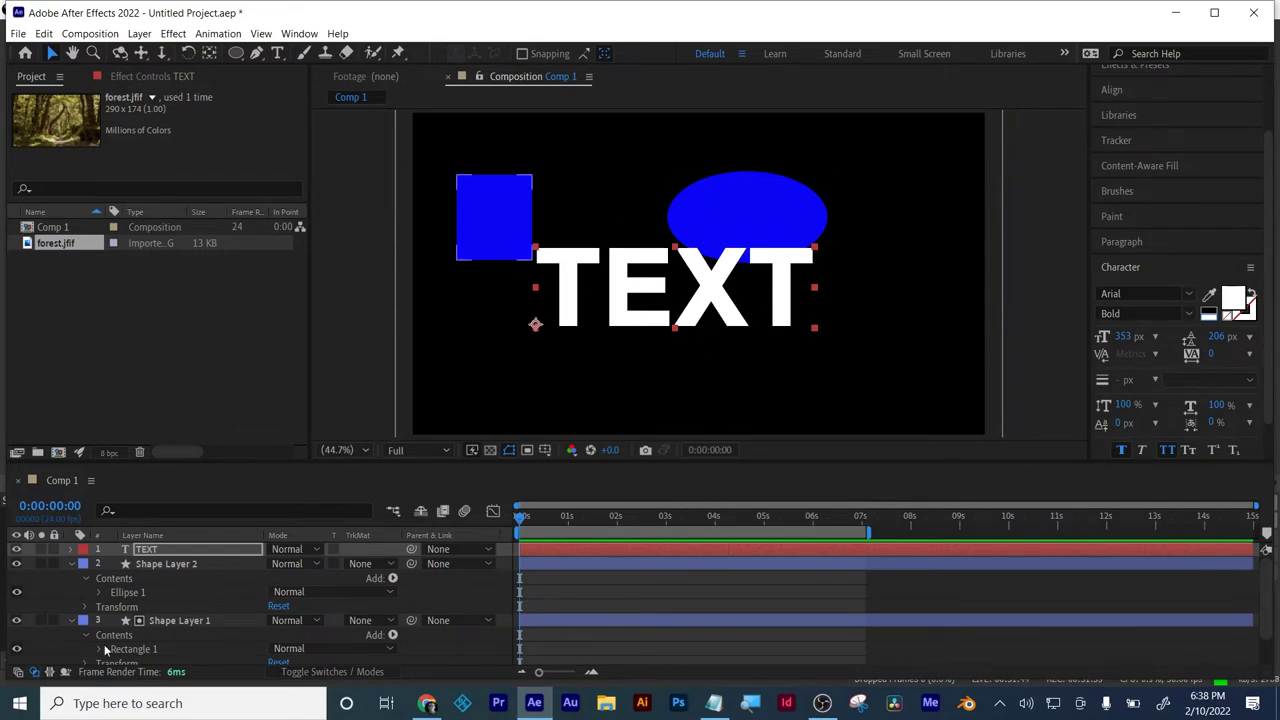
- Collapse Shape Layer 2 and Shape Layer 1 and set the forest.jfif layer to No Track Matte
click(71, 564)
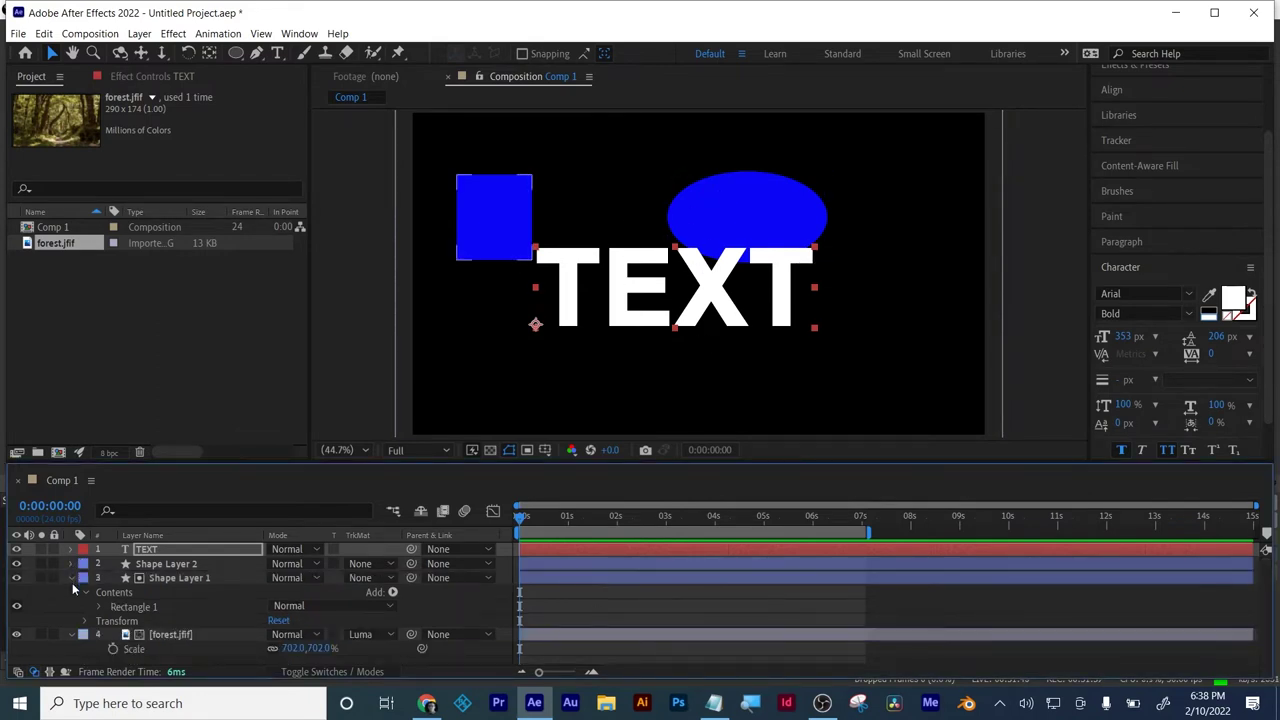
click(71, 578)
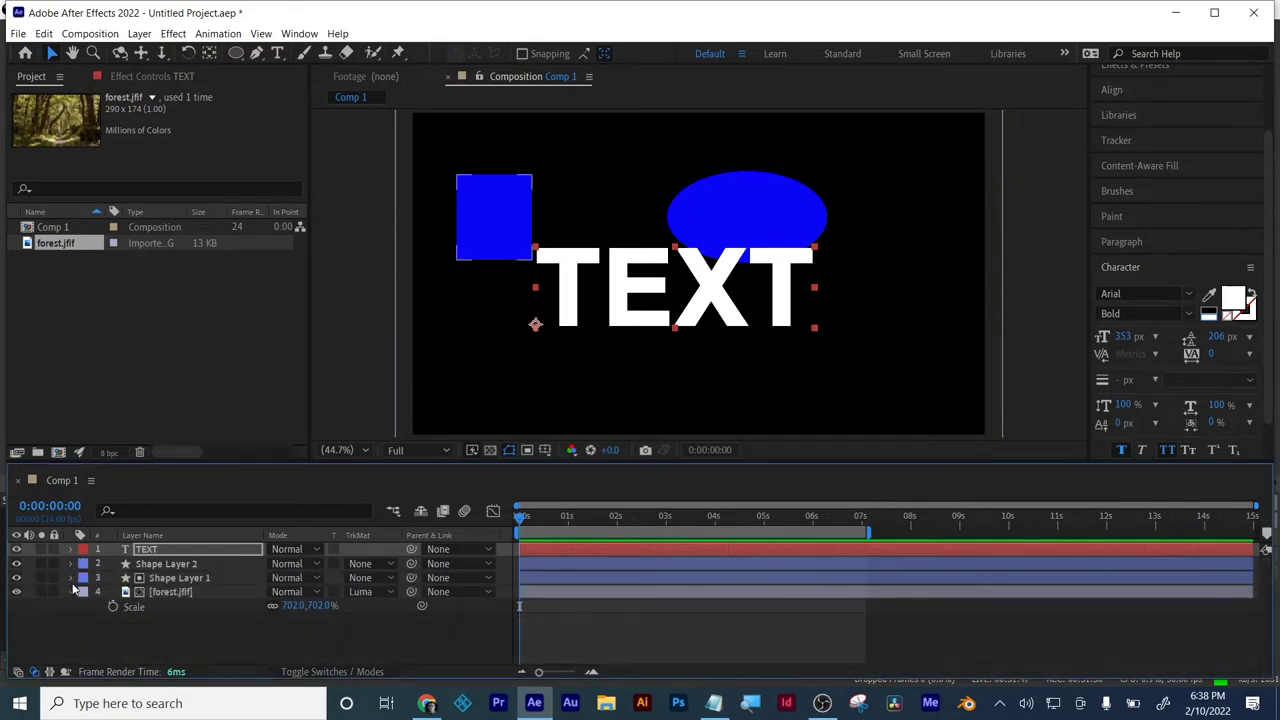
right_click(178, 580)
right_click(168, 592)
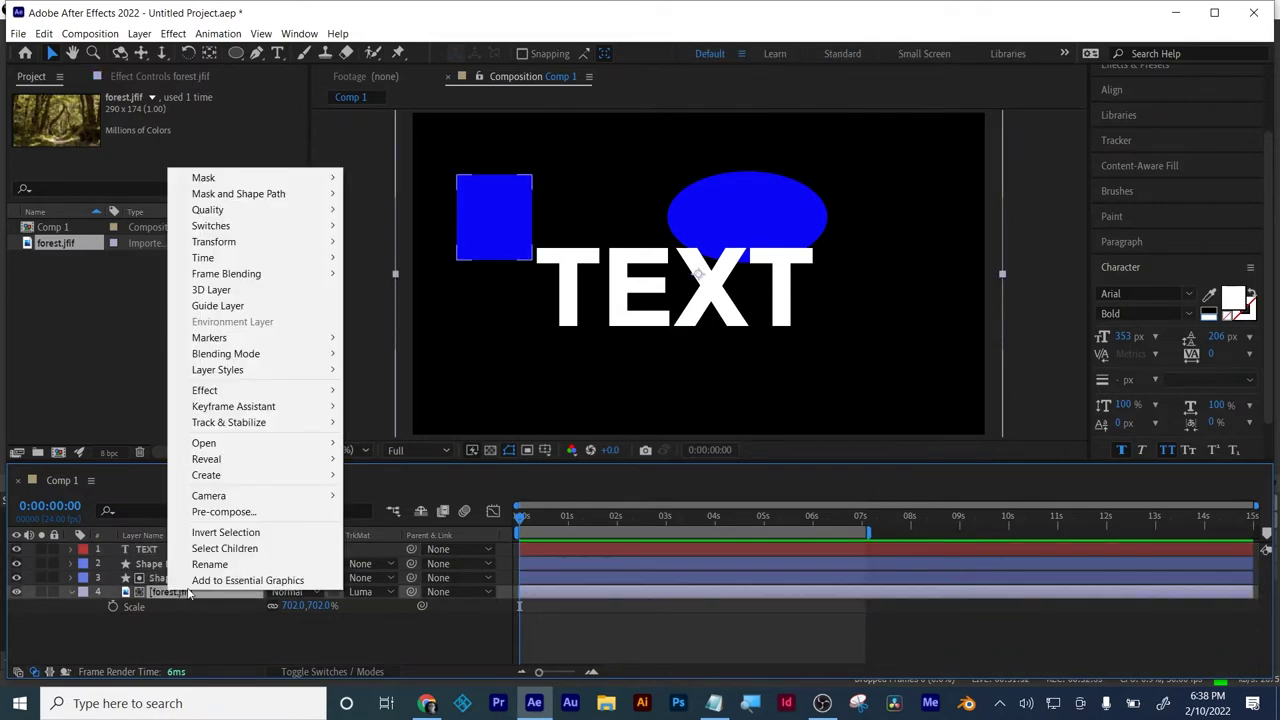
click(375, 592)
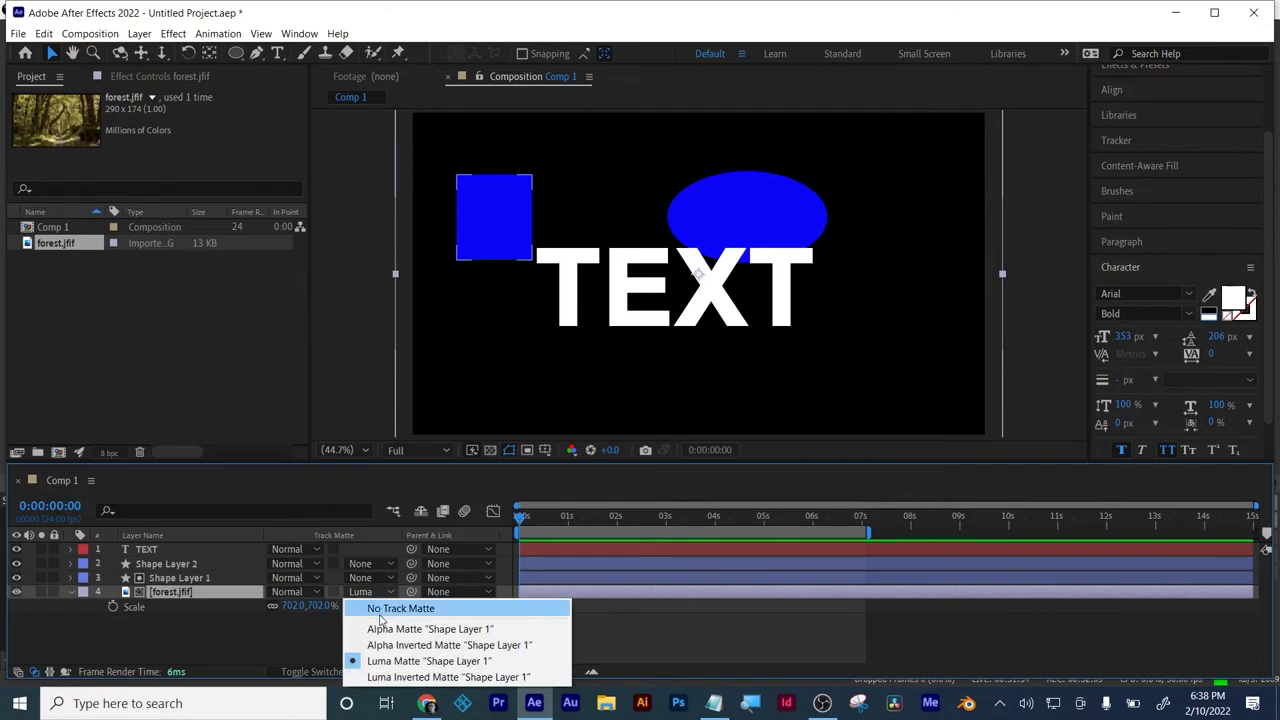
click(379, 612)
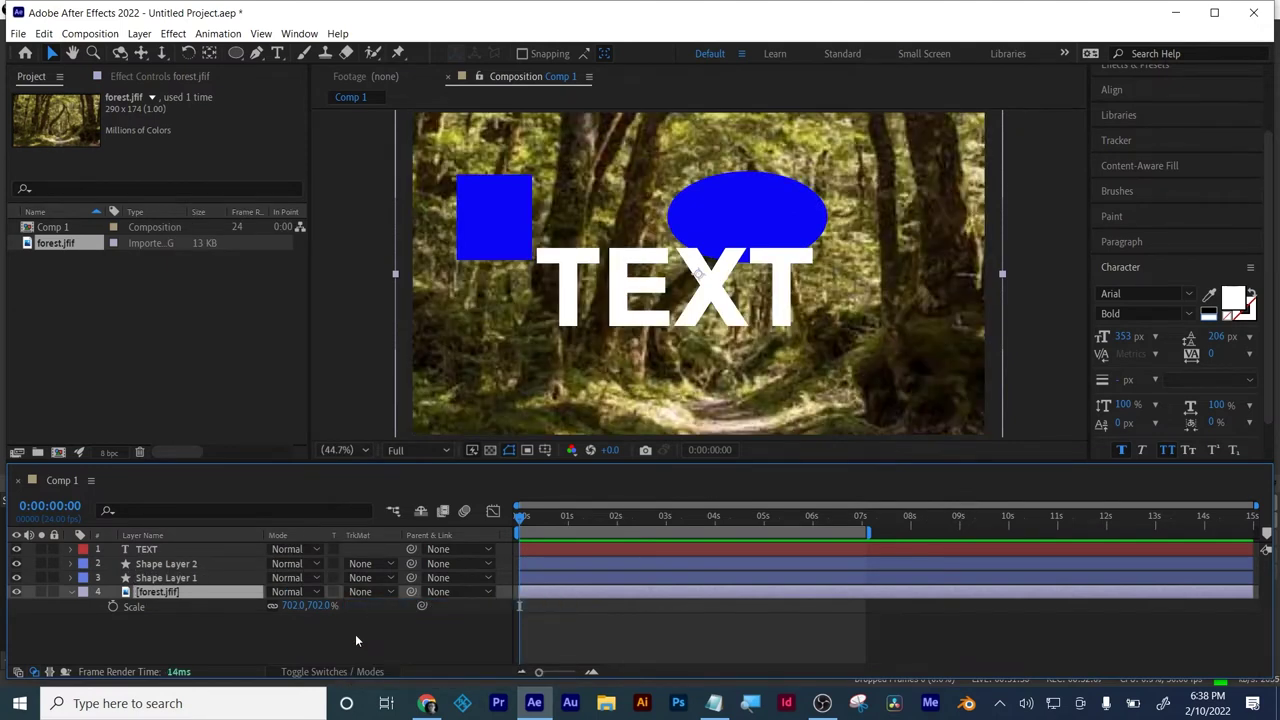
- Pre-compose the TEXT layer and both shape layers as Pre-comp 1, moving all attributes into the new composition
right_click(145, 549)
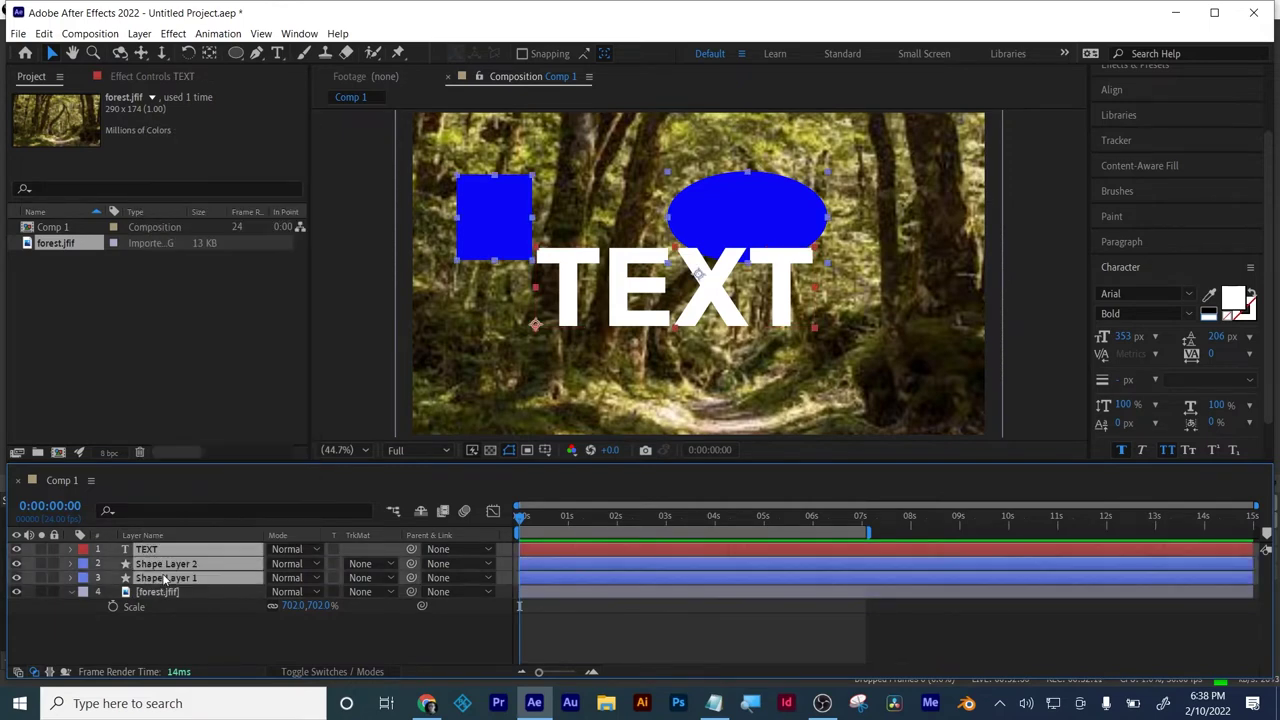
shift+click(165, 578)
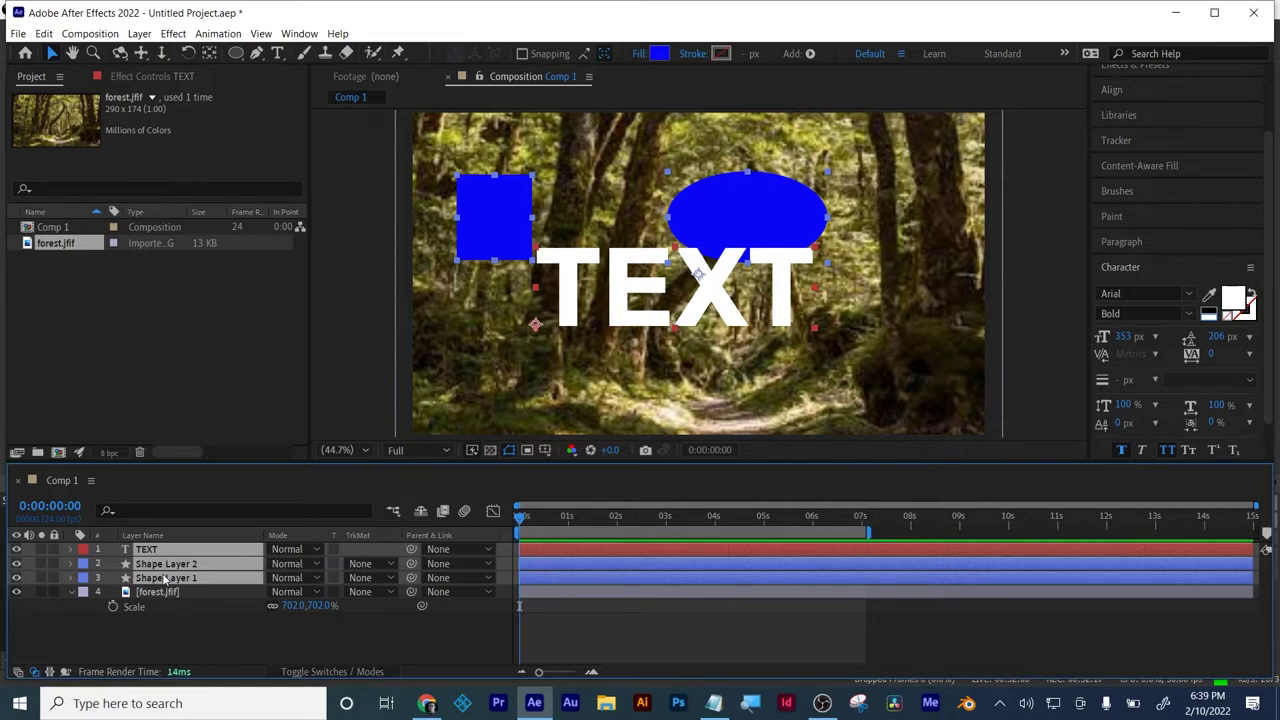
right_click(166, 574)
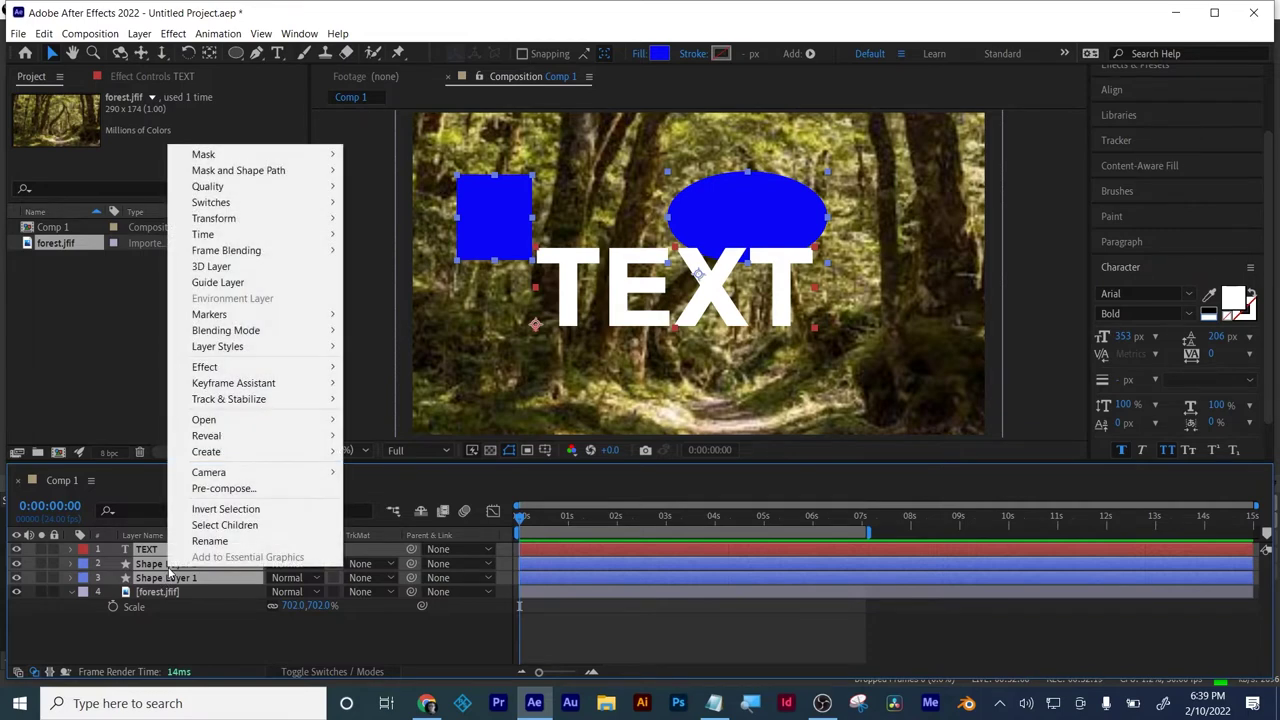
click(235, 493)
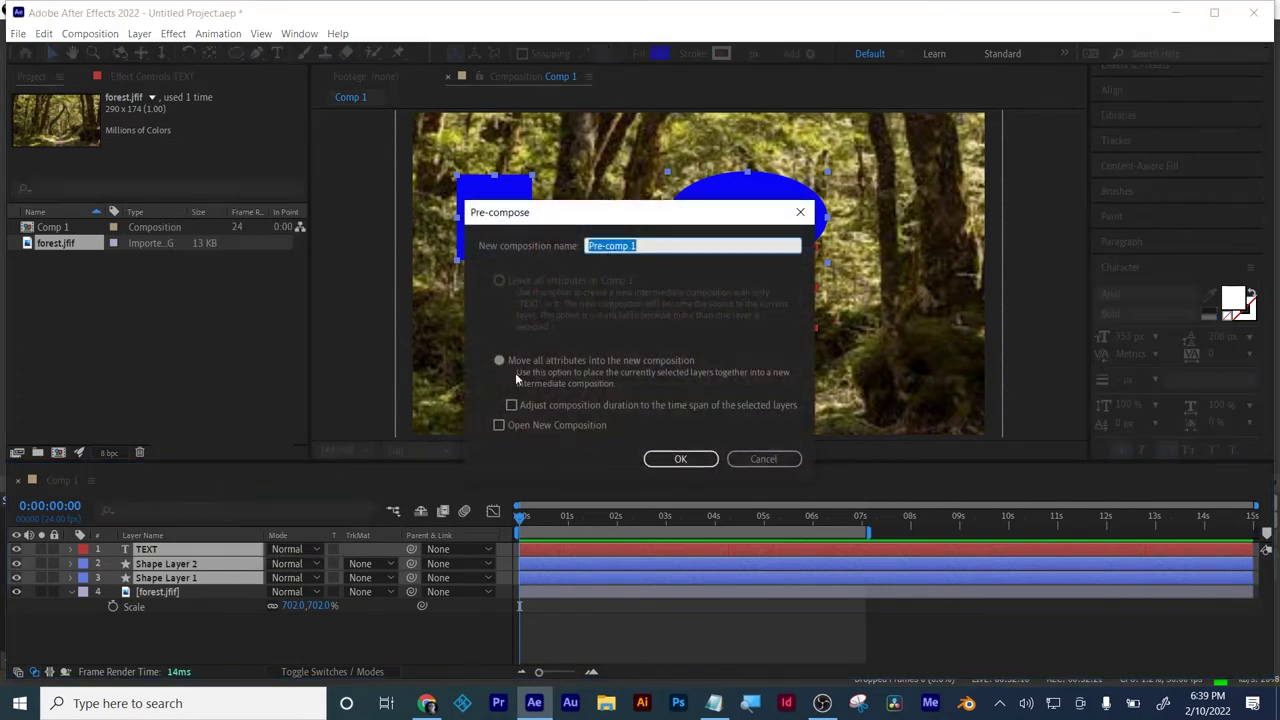
click(528, 362)
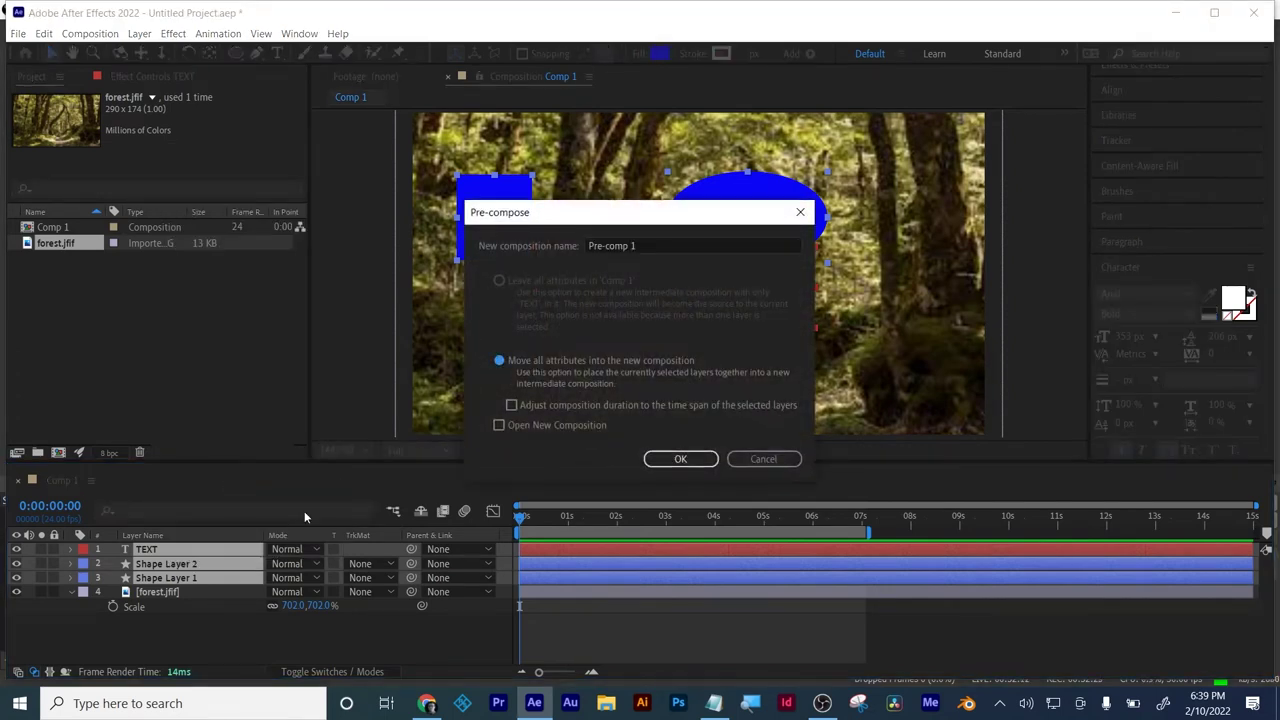
click(680, 459)
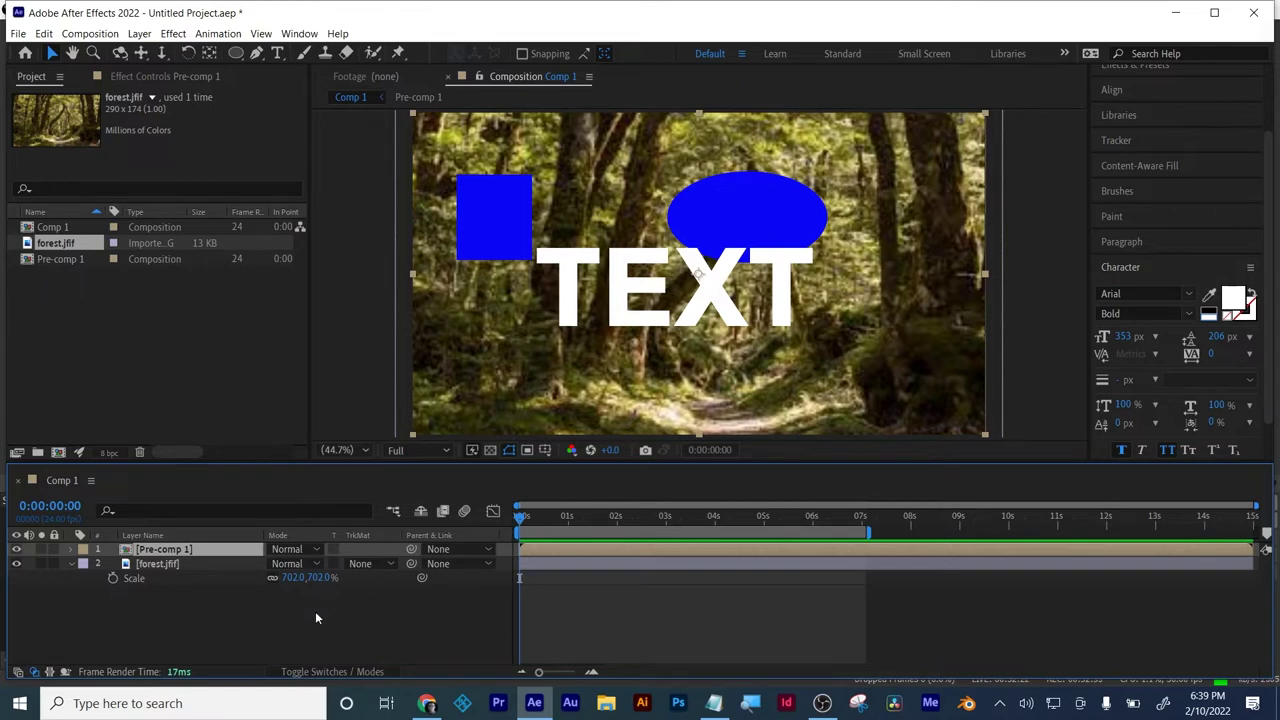
- Set the forest.jfif layer's track matte to Alpha Matte using Pre-comp 1
click(153, 565)
click(362, 564)
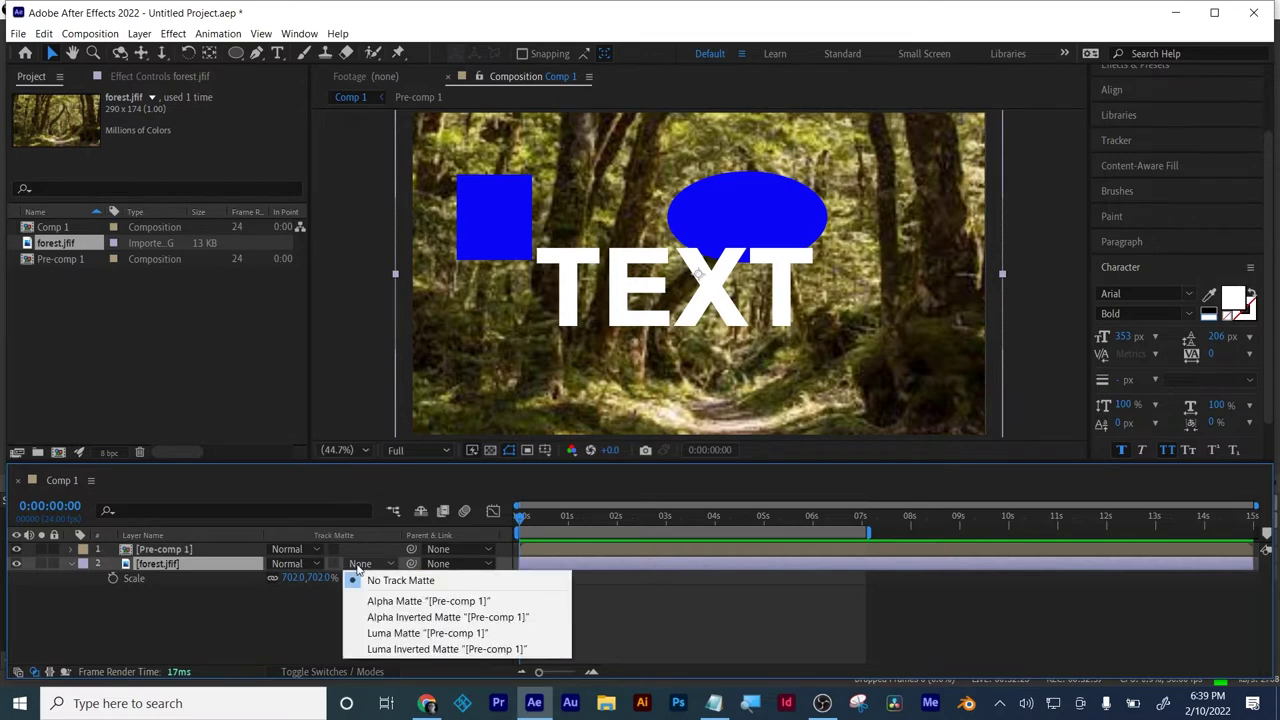
click(395, 601)
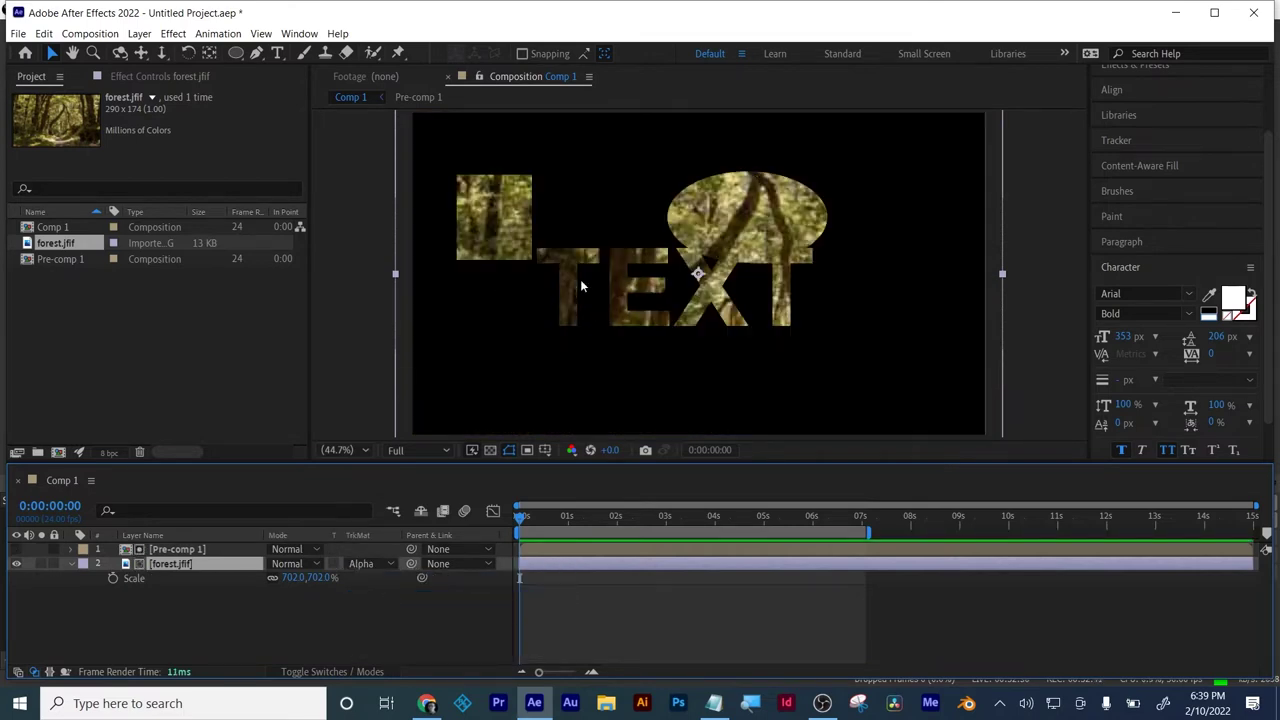
- Delete the Pre-comp 1 layer from Comp 1, keeping the forest.jfif layer
right_click(184, 564)
click(175, 565)
click(190, 552)
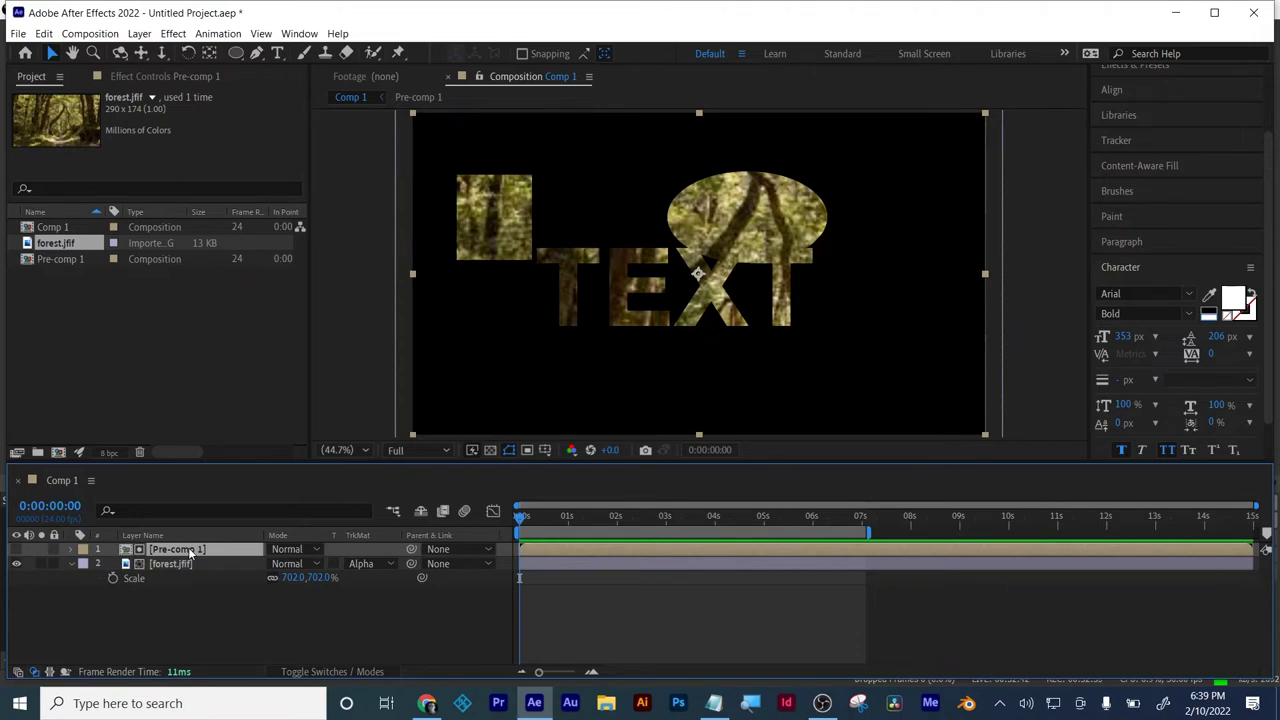
key(Delete)
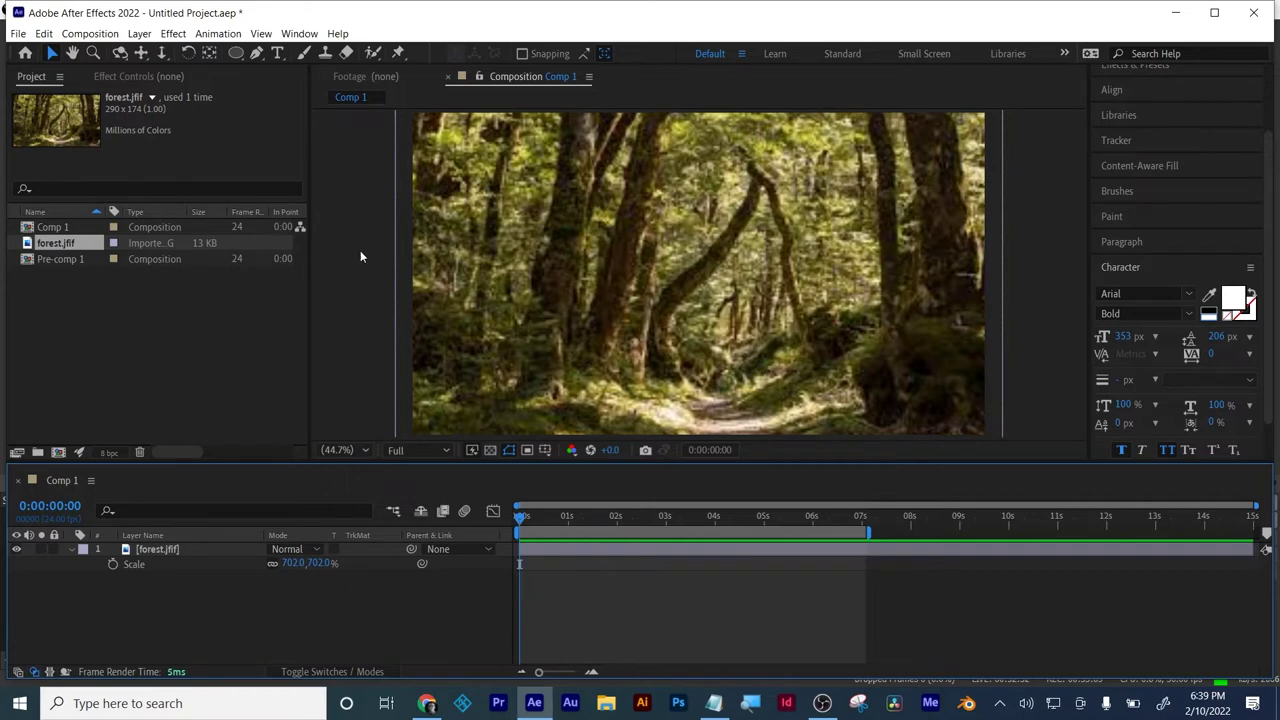
- Add a white text layer reading TEXT above the forest layer and move it to the centre of the composition
click(275, 54)
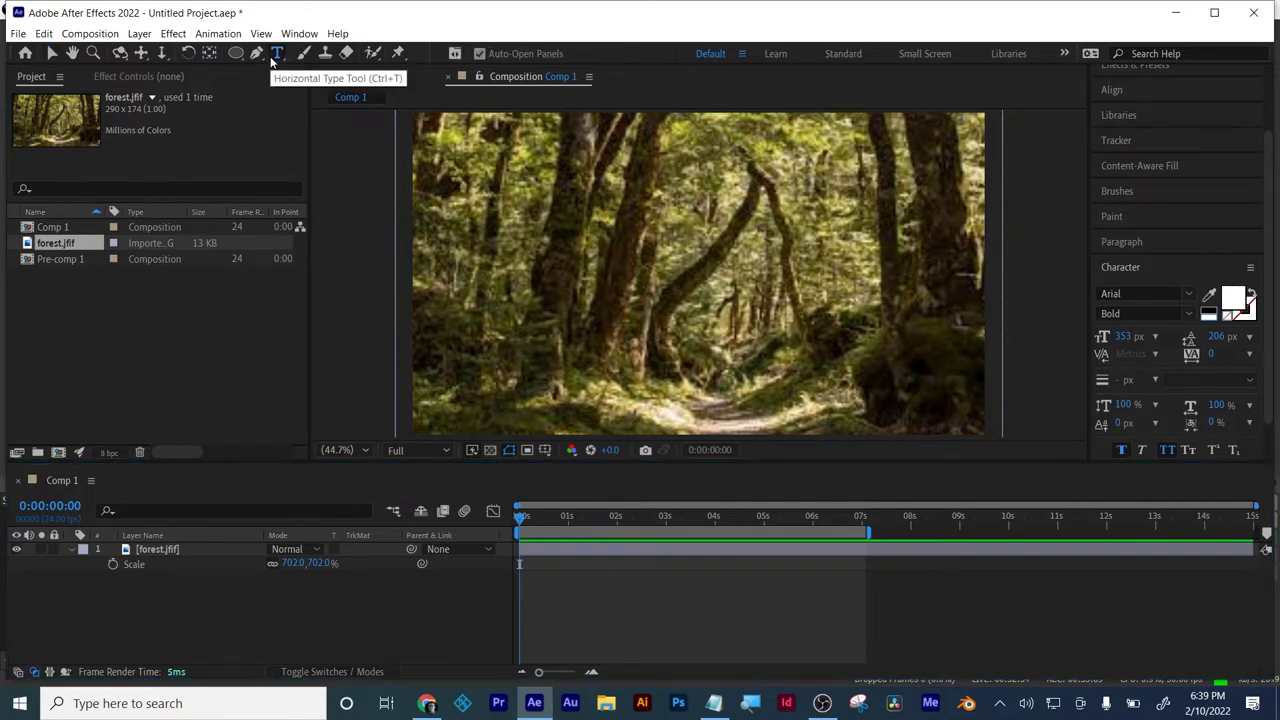
click(636, 272)
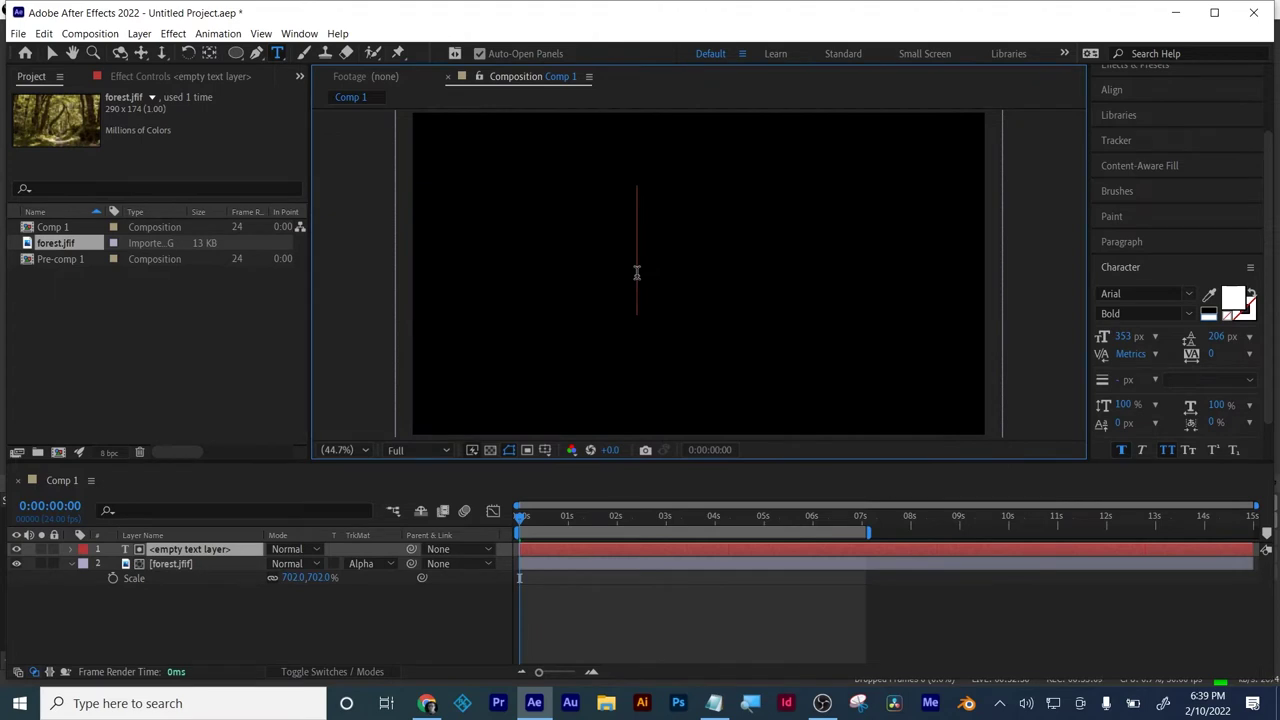
text(TETXT)
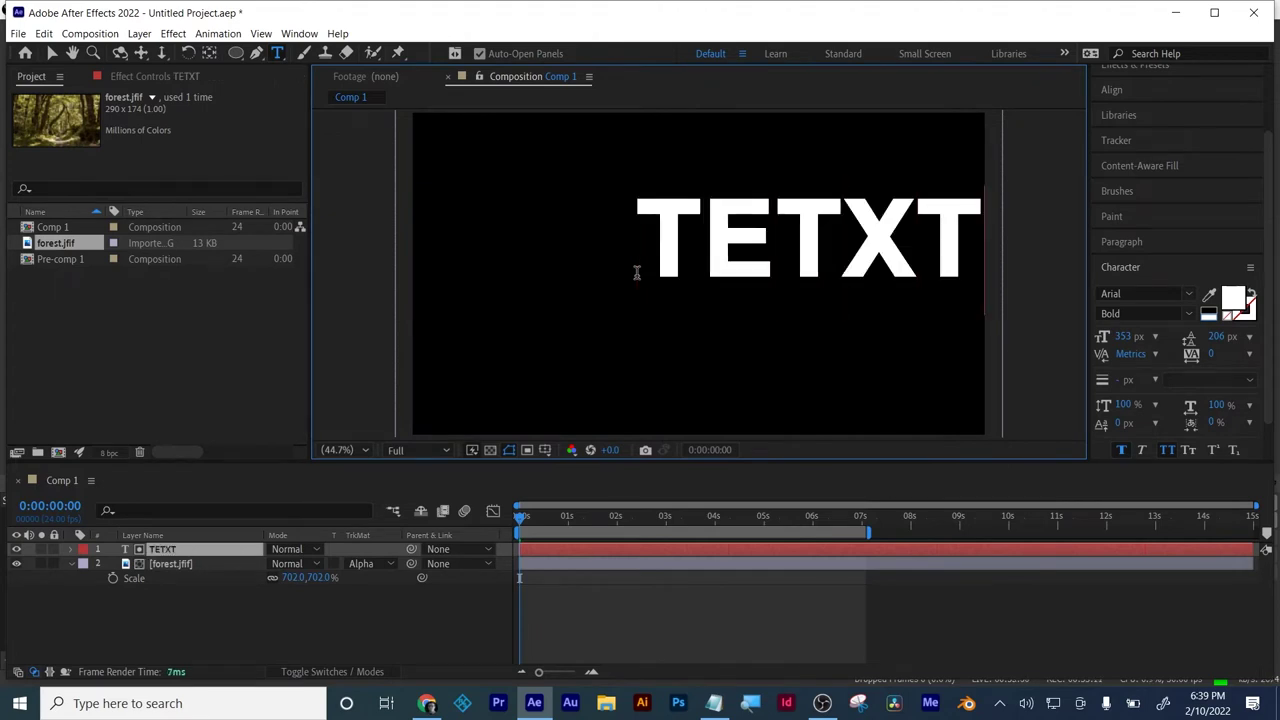
key(BackSpace)
key(BackSpace)
key(BackSpace)
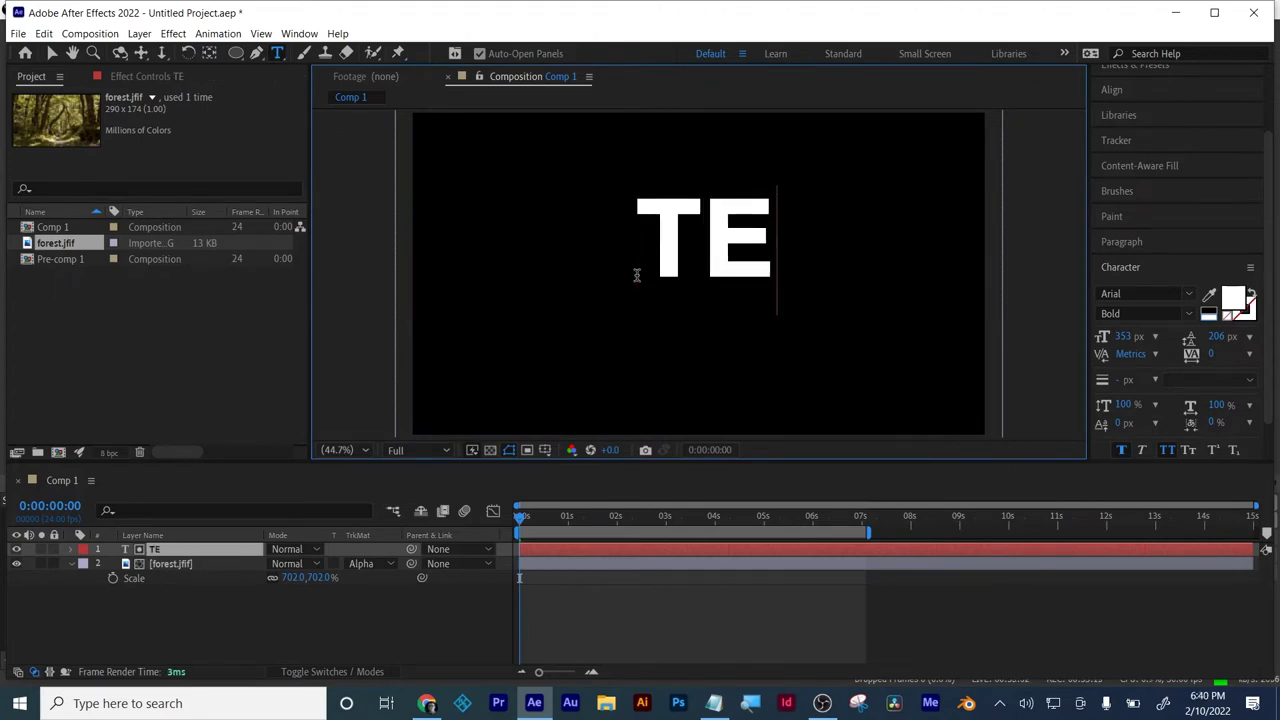
text(XT)
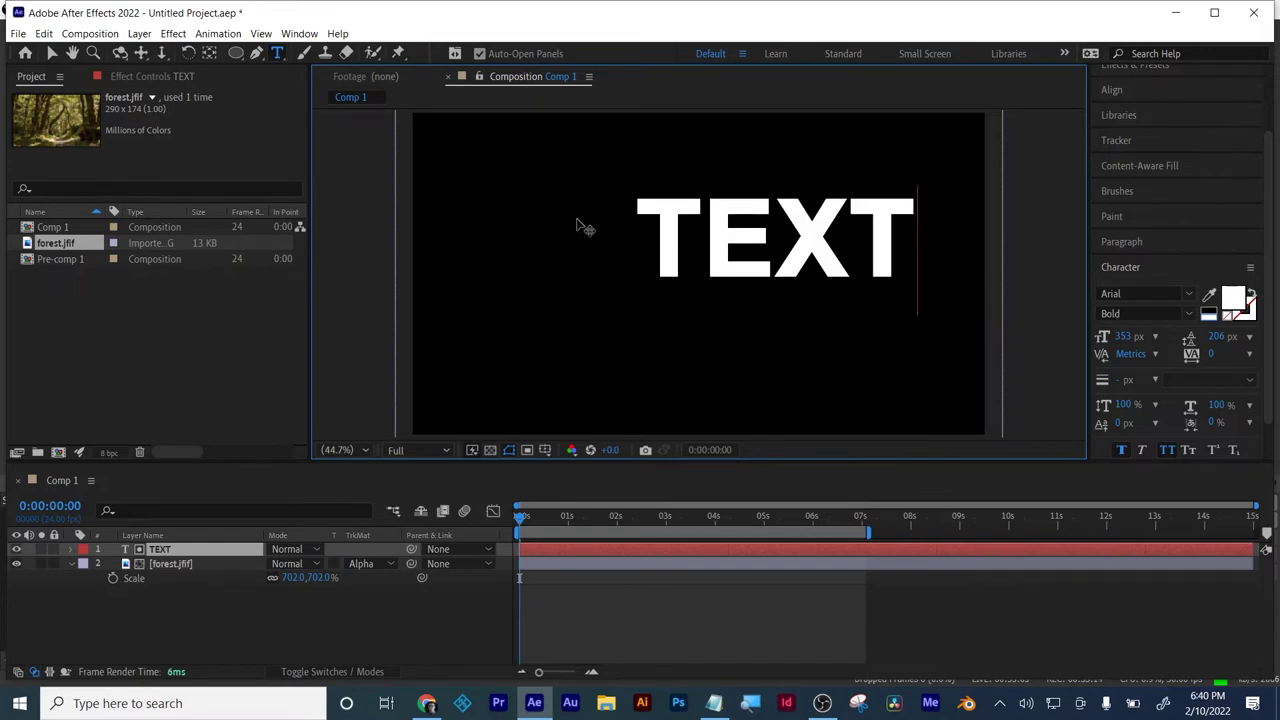
click(52, 53)
drag(722, 241, 643, 273)
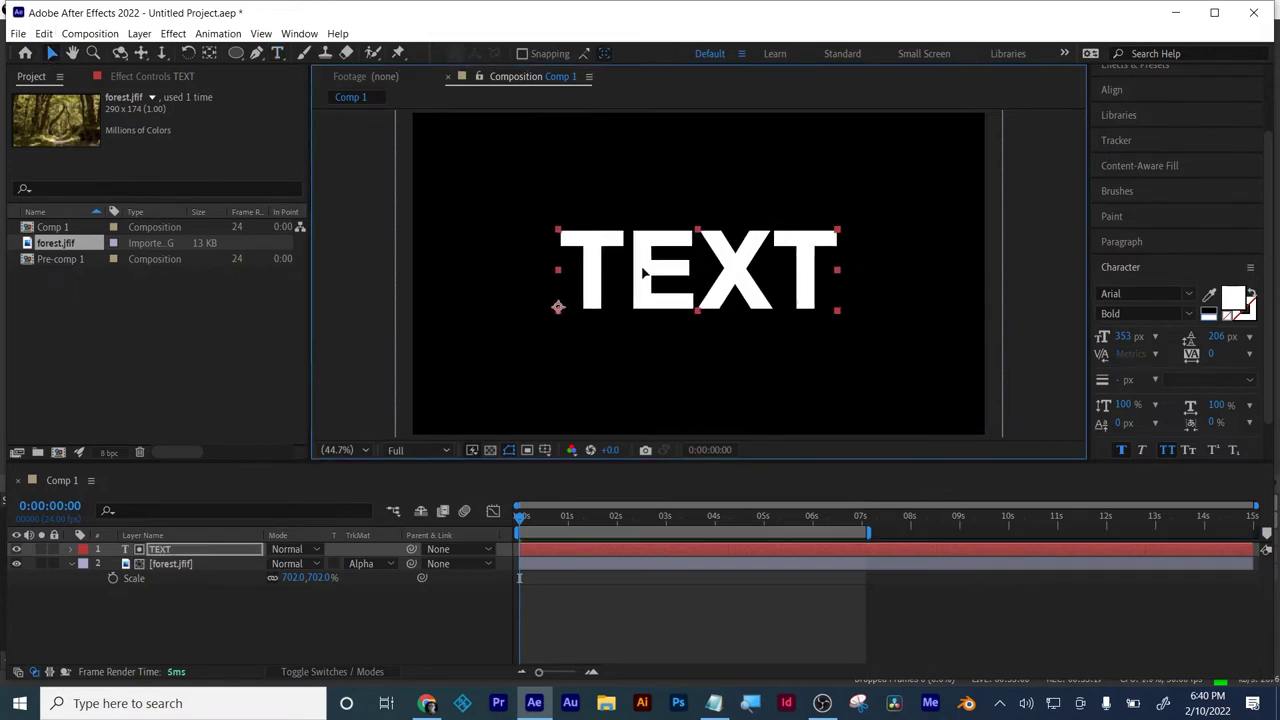
- Remove the alpha track matte from the forest.jfif layer and deselect all layers
click(366, 564)
click(385, 580)
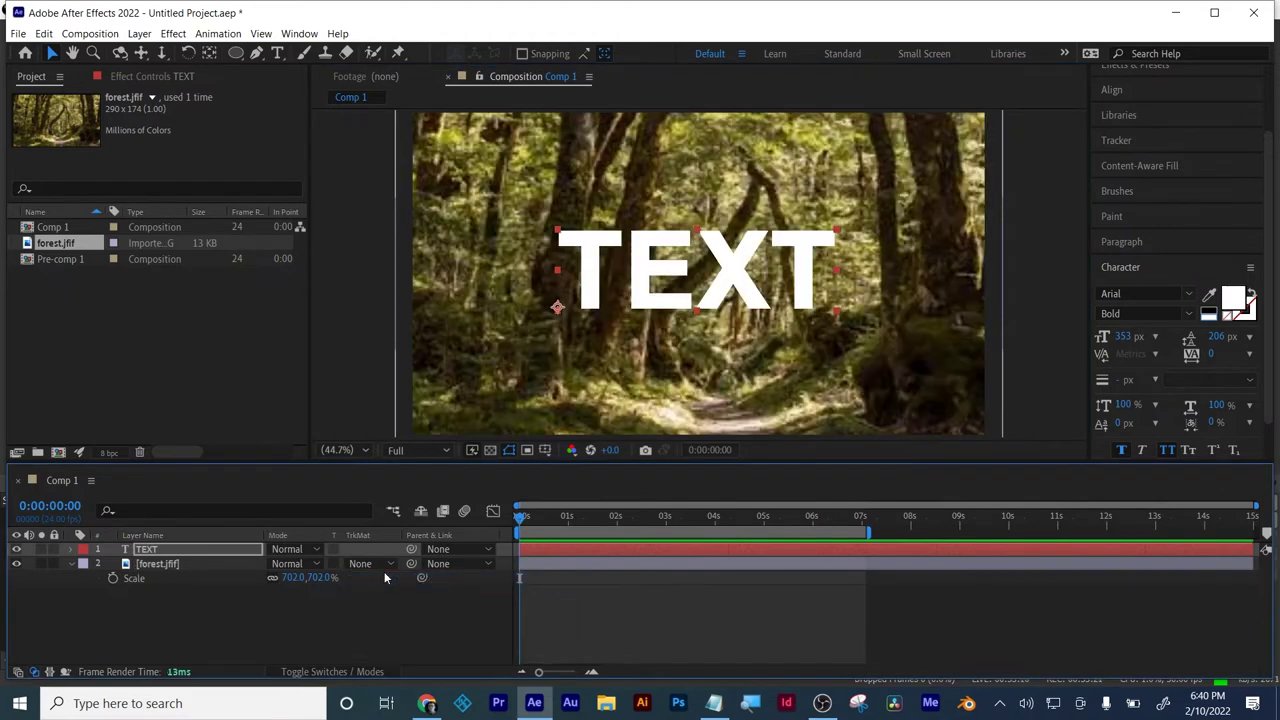
click(315, 643)
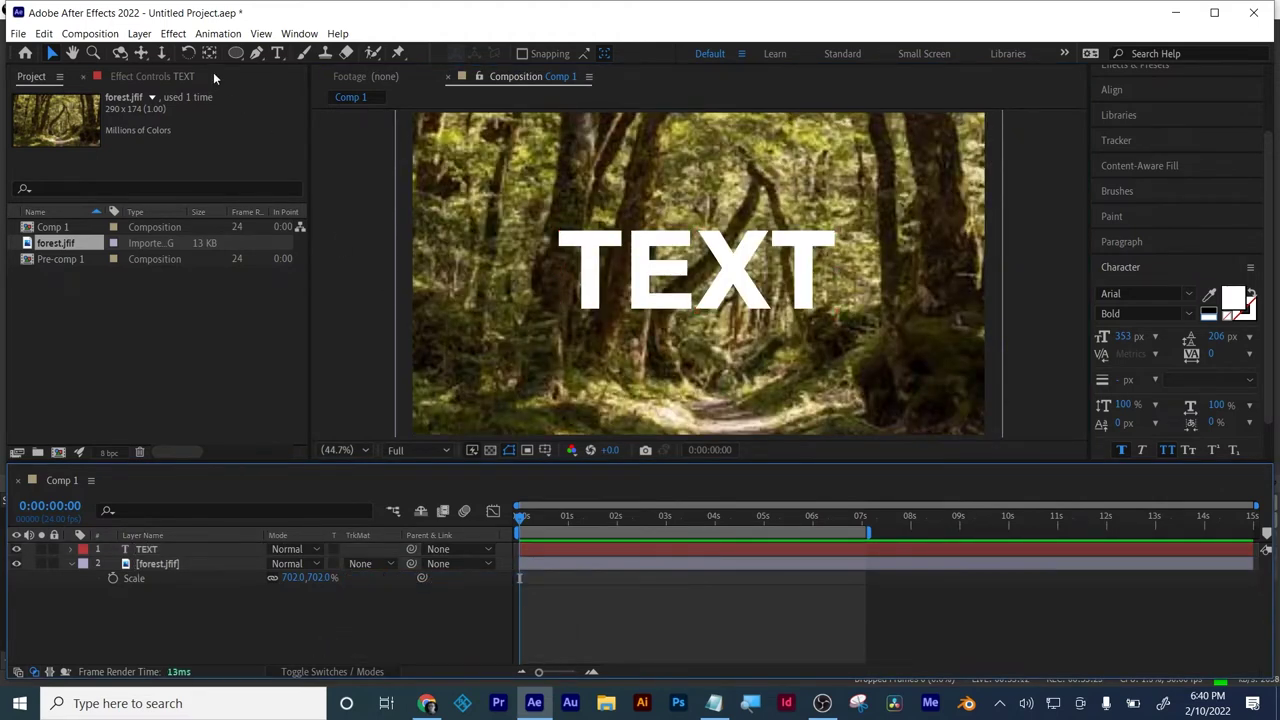
- Draw a blue rectangle on a new shape layer that fully covers the word TEXT, and collapse the layer's properties
drag(236, 52, 268, 52)
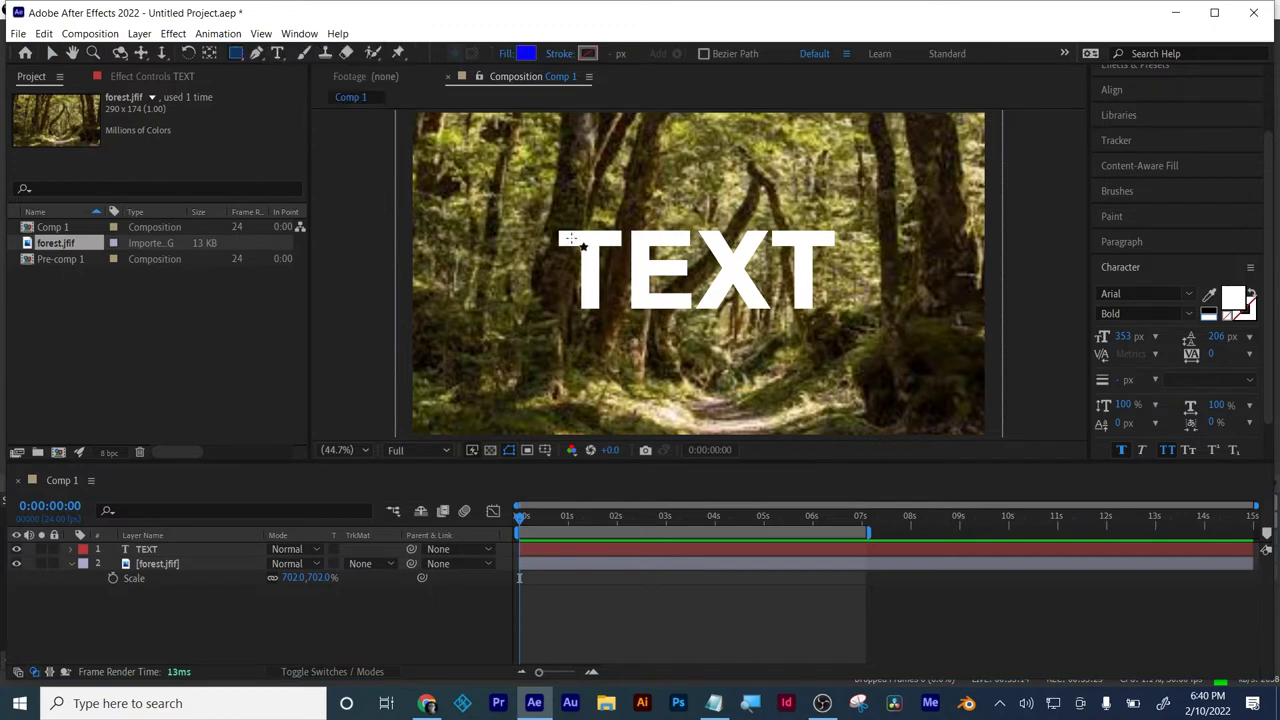
mouse_move(553, 225)
mouse_down()
mouse_move(700, 303)
mouse_move(816, 304)
mouse_move(850, 320)
mouse_up()
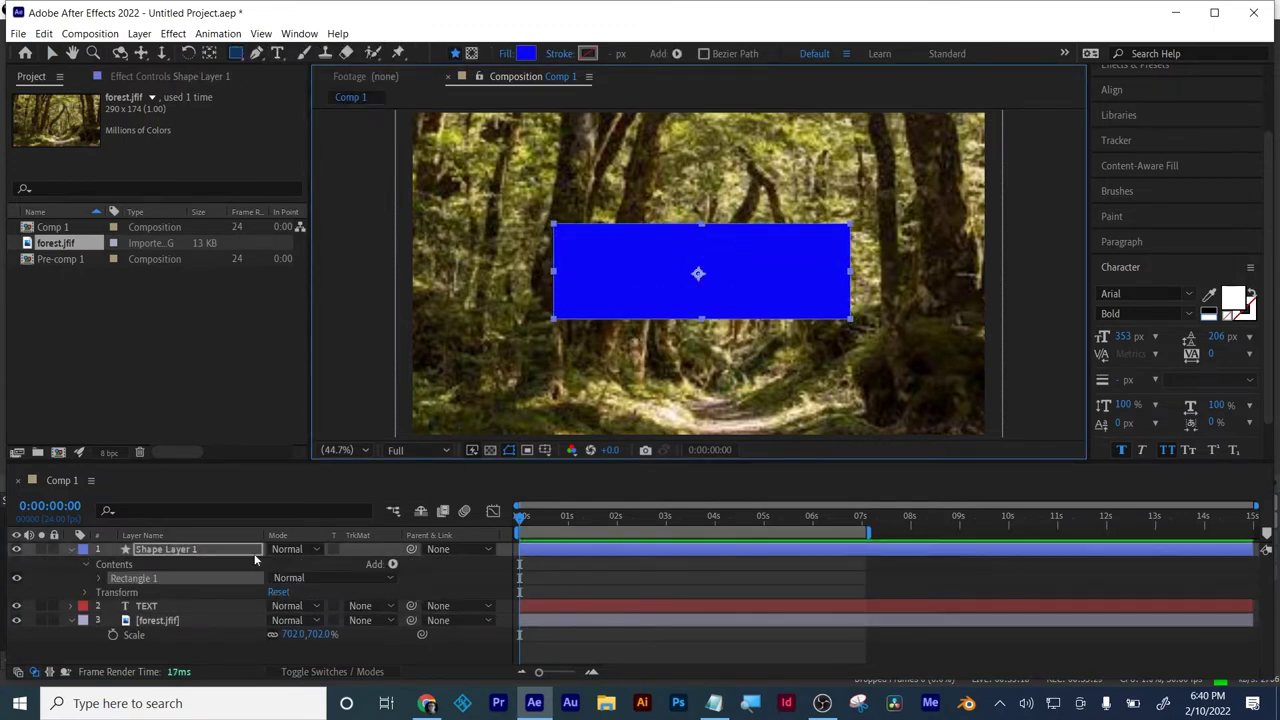
click(70, 550)
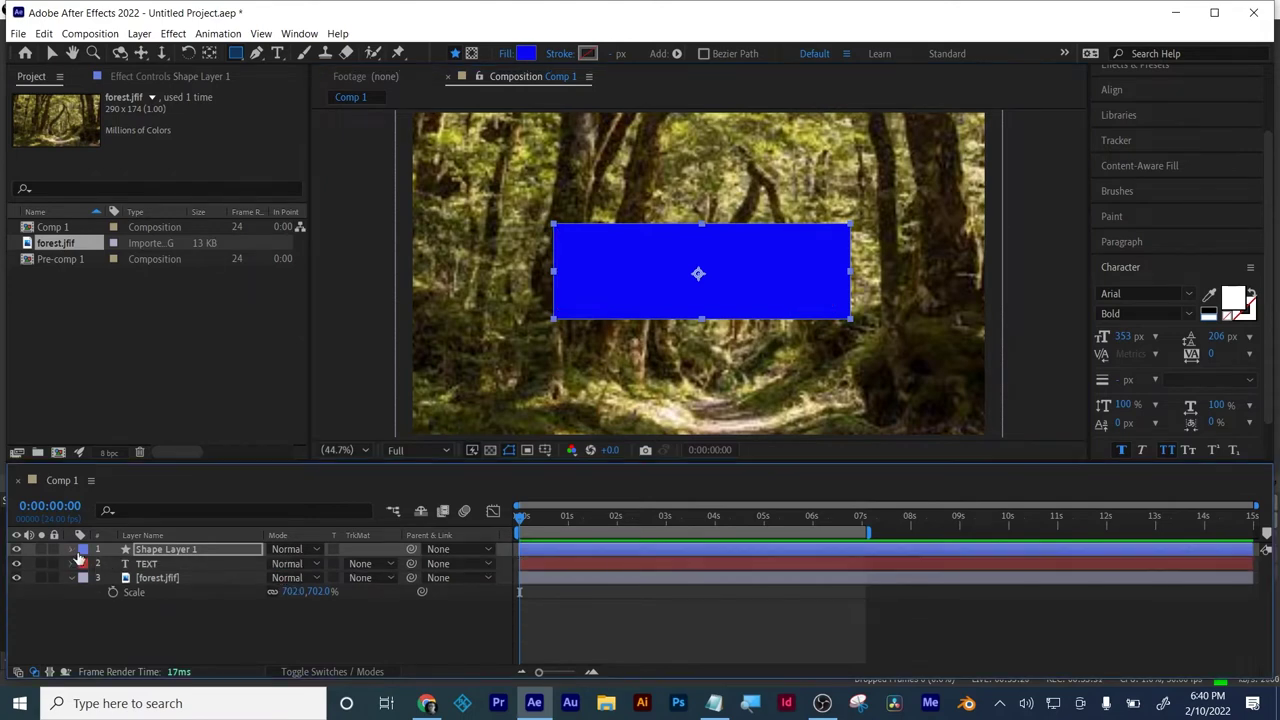
- Apply Alpha Matte from Shape Layer 1 to the TEXT layer
click(148, 564)
click(362, 564)
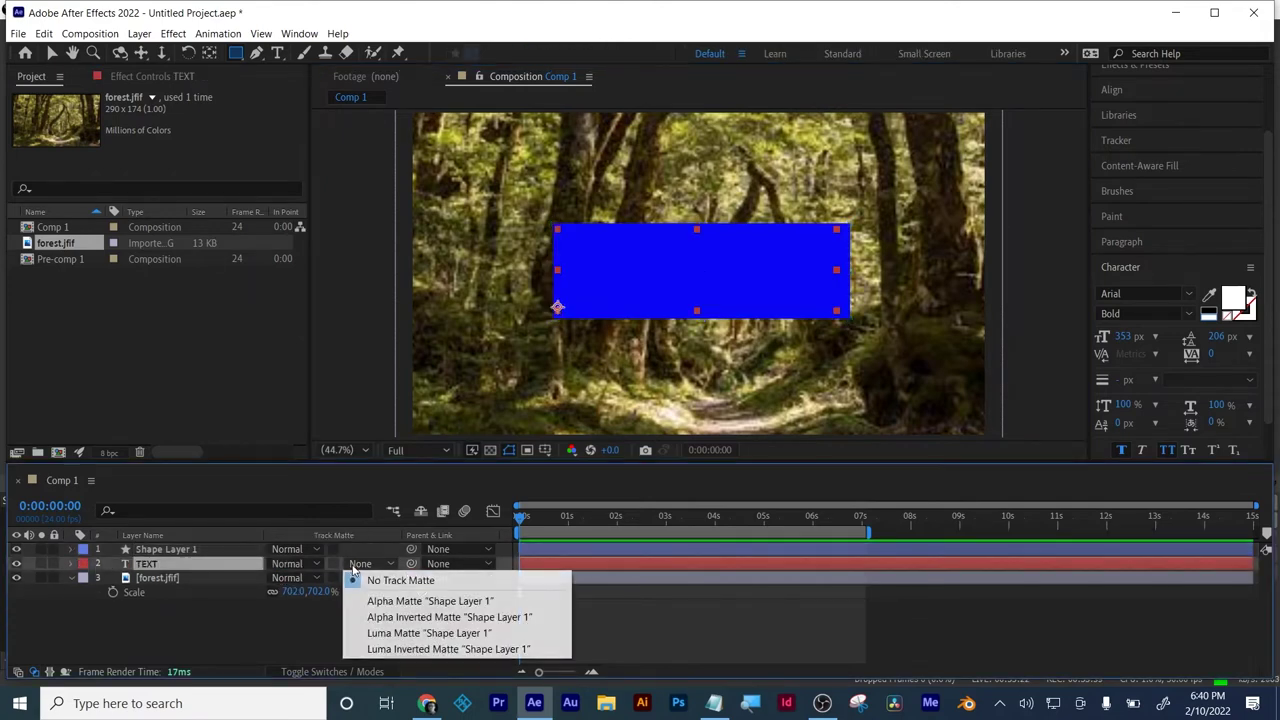
click(400, 601)
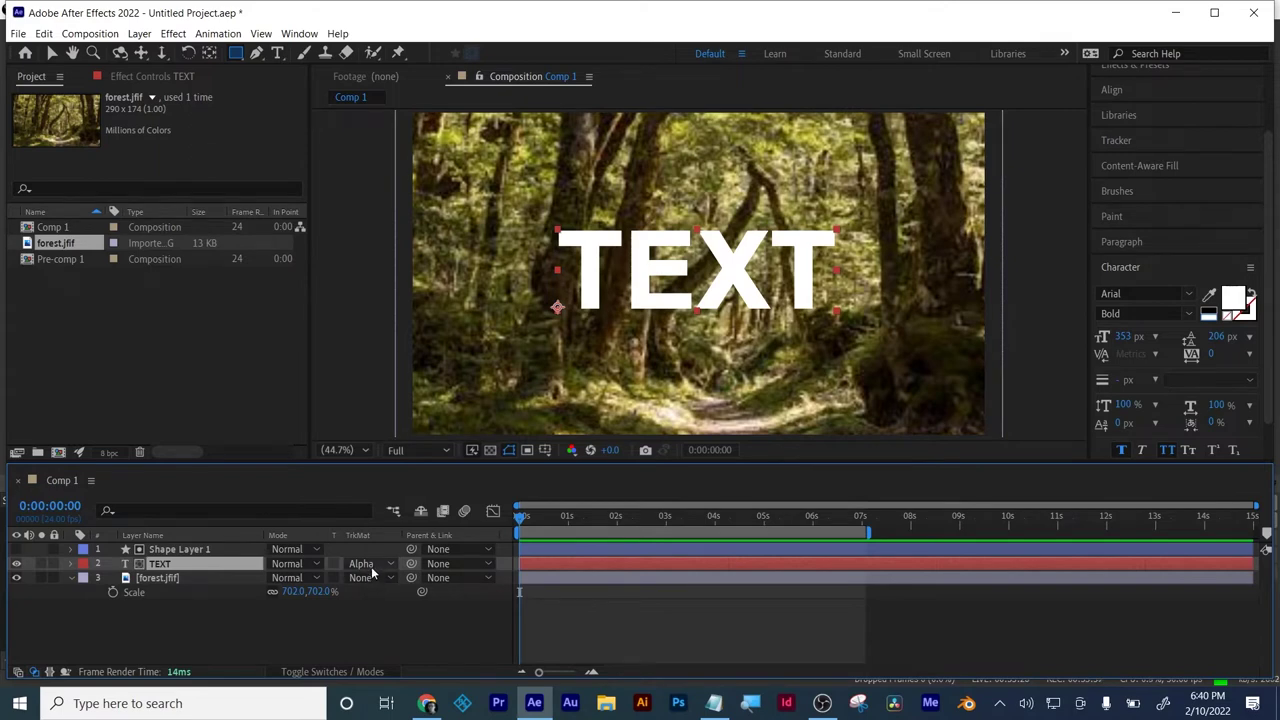
- Set the TEXT layer back to No Track Matte and turn Shape Layer 1's visibility on again
click(370, 564)
click(372, 580)
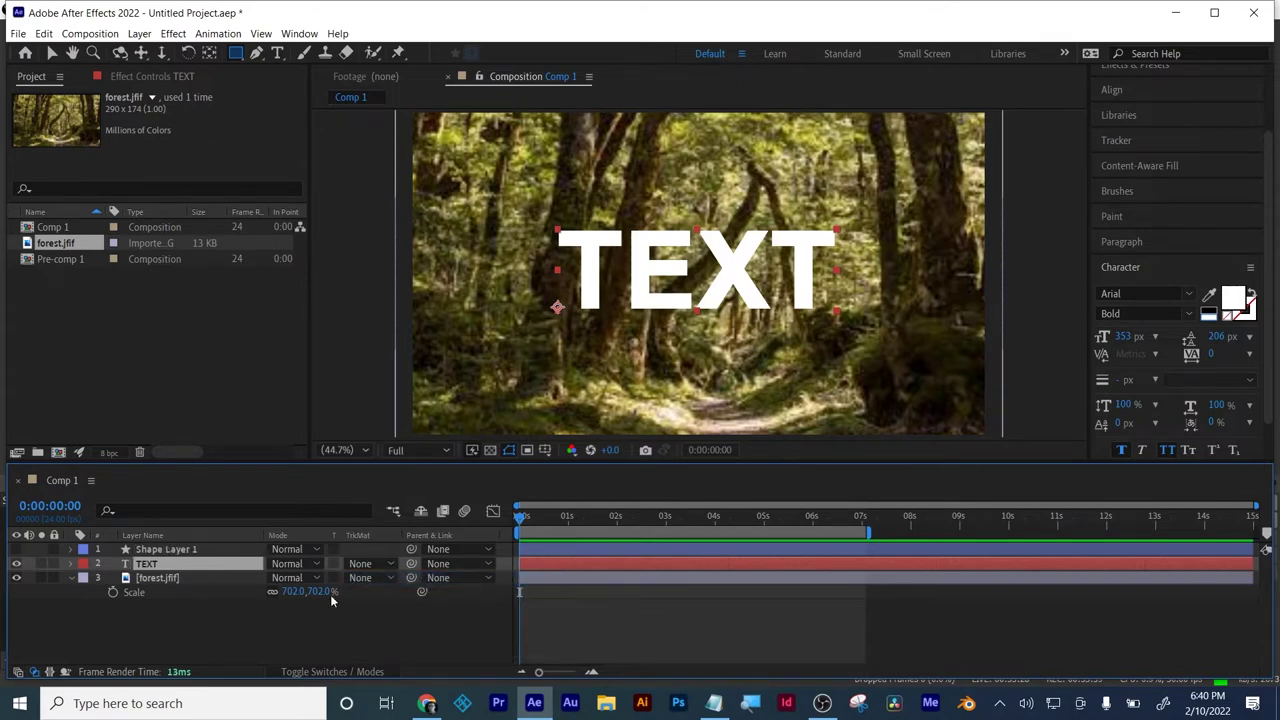
click(16, 549)
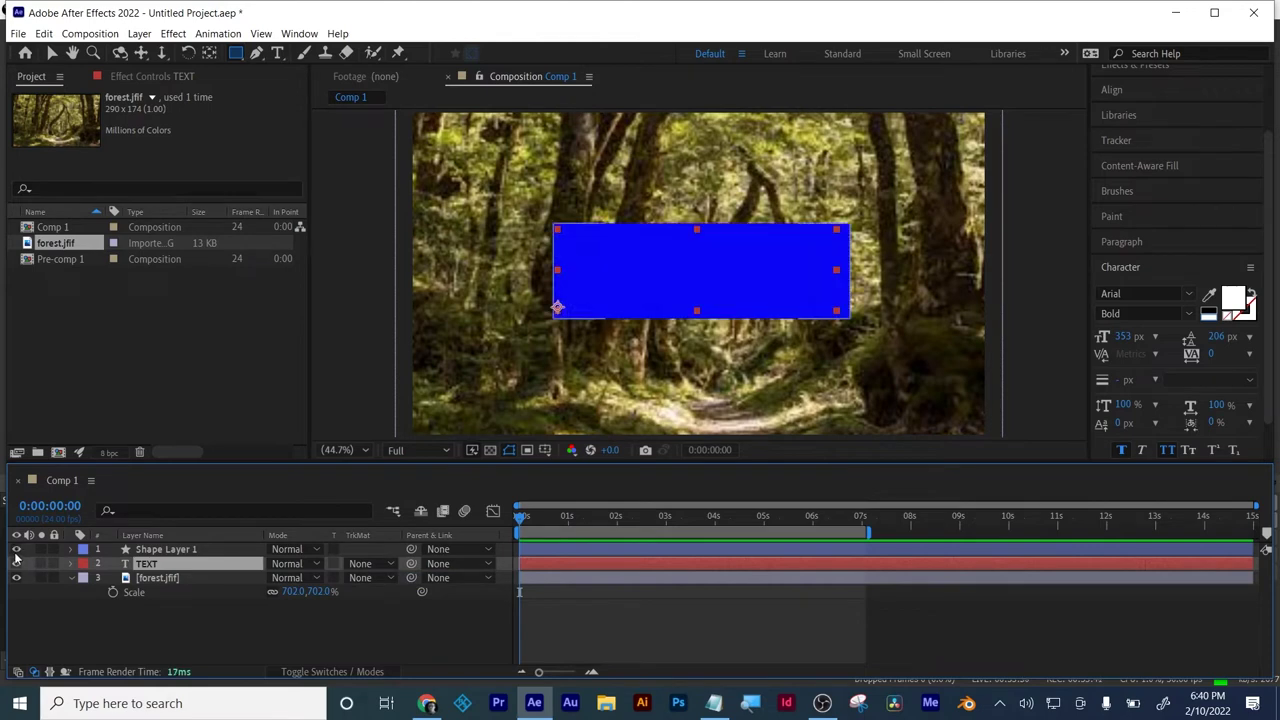
- Animate the TEXT layer's Position with a keyframe at 0:00:00:22 and another at 0:00:00:00 that places it above the rectangle at 487.5, 358.9
click(52, 53)
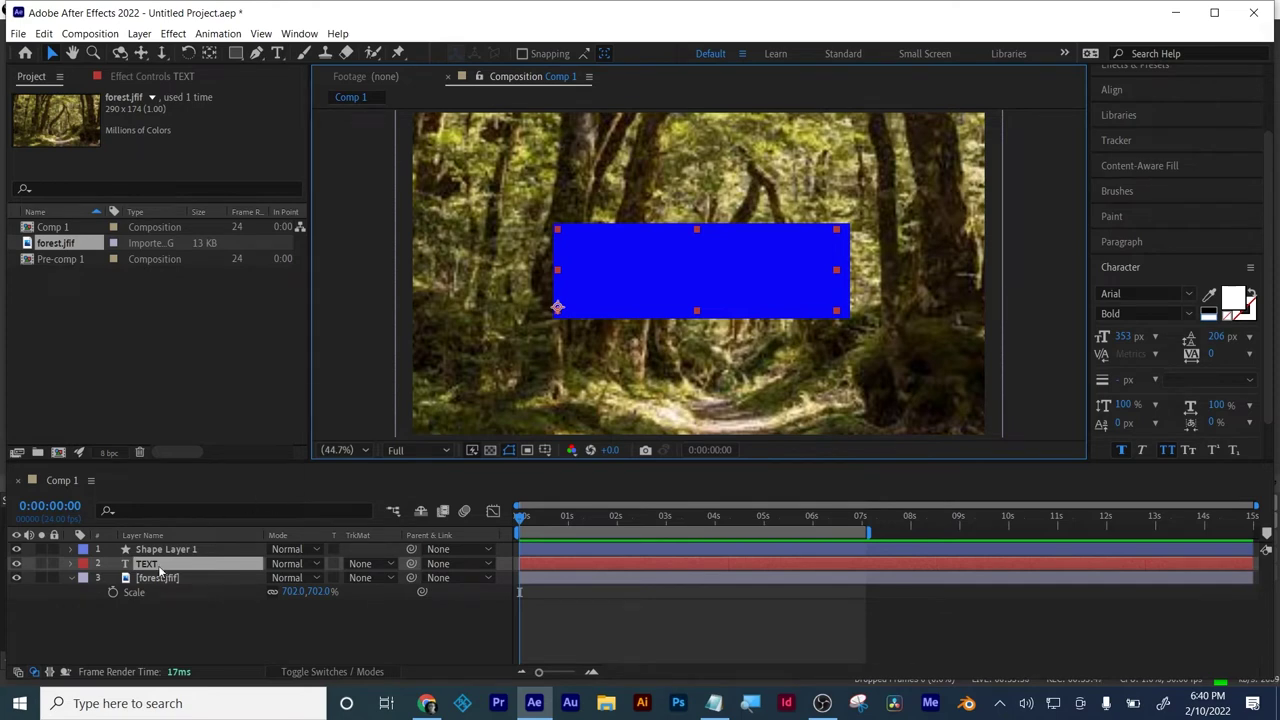
key(p)
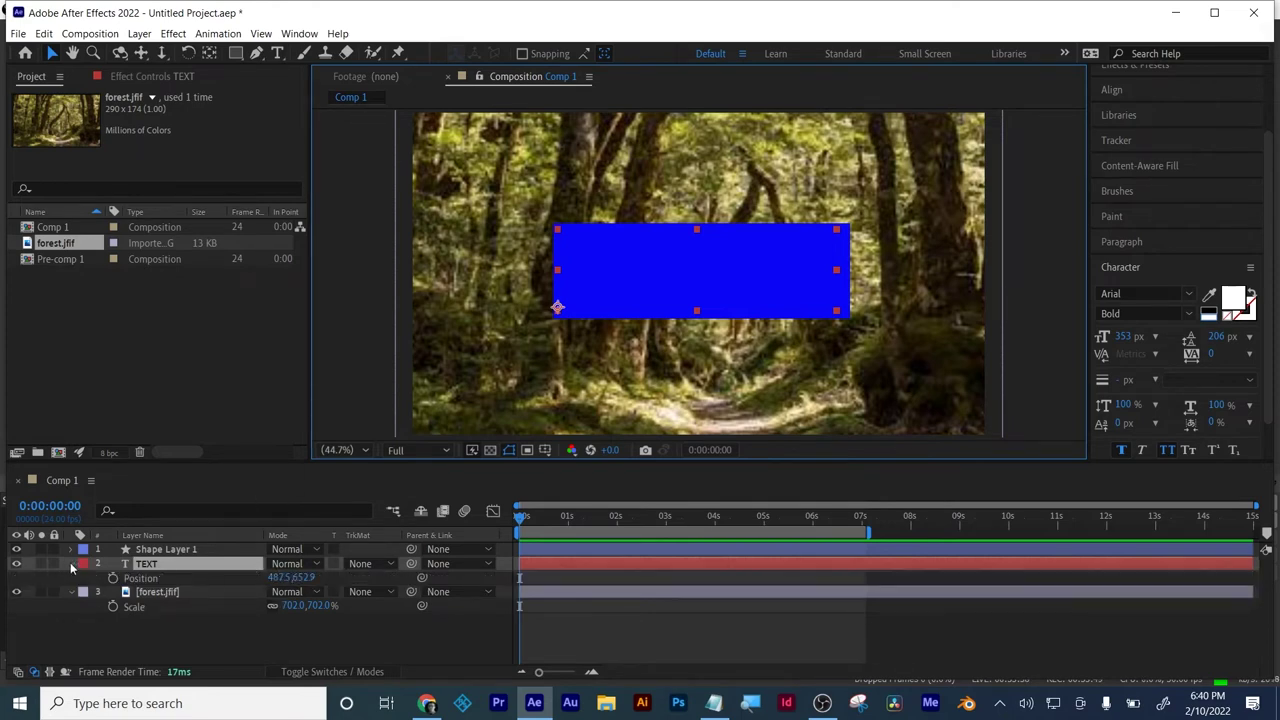
click(566, 517)
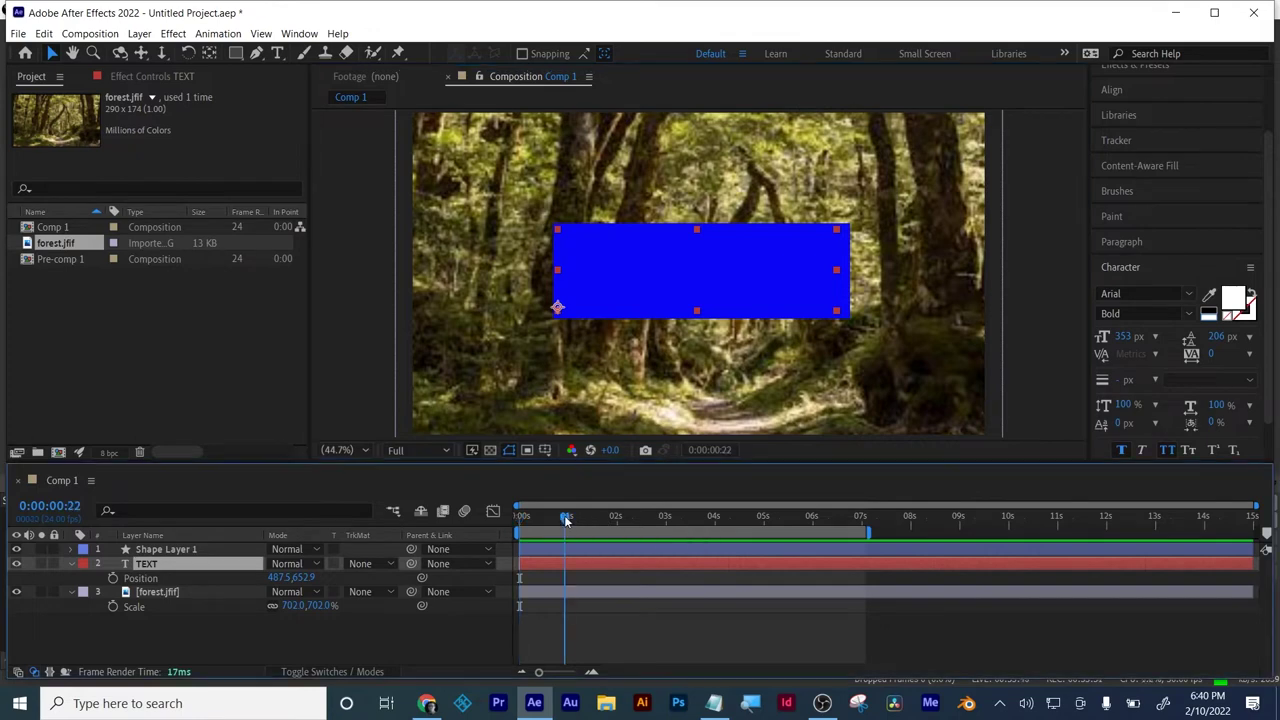
click(113, 578)
drag(551, 521, 464, 526)
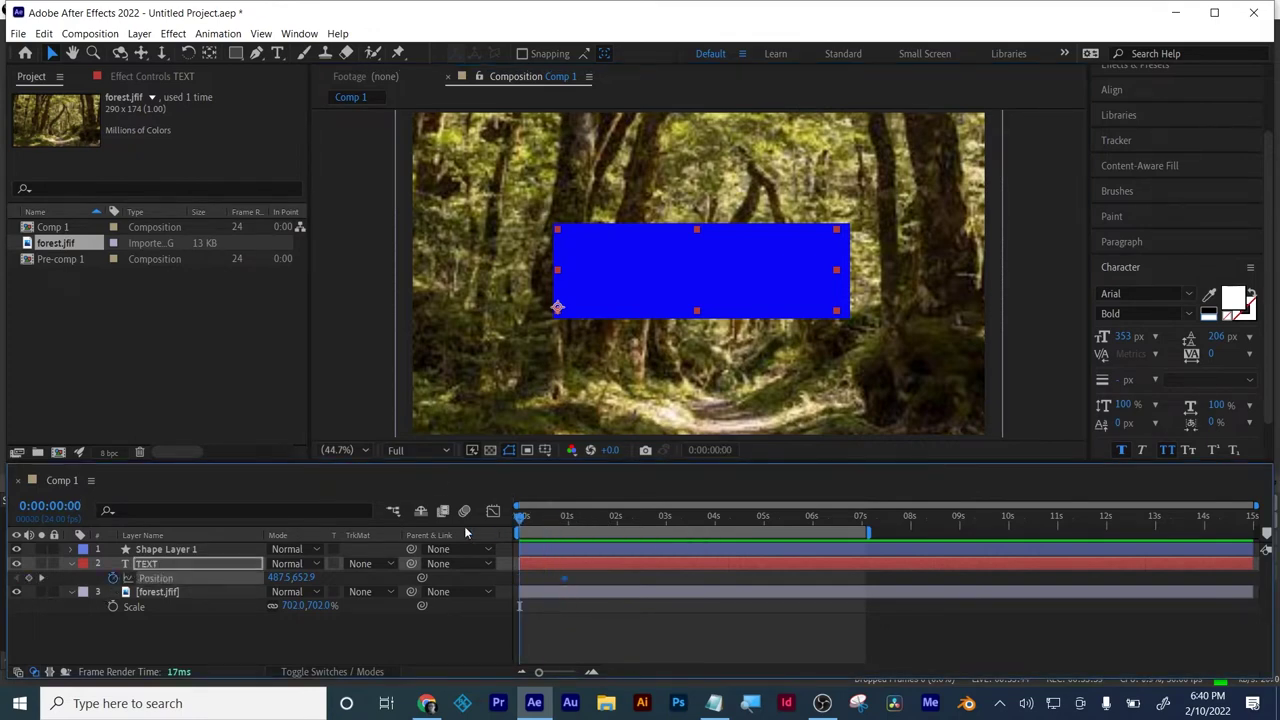
drag(303, 578, 5, 636)
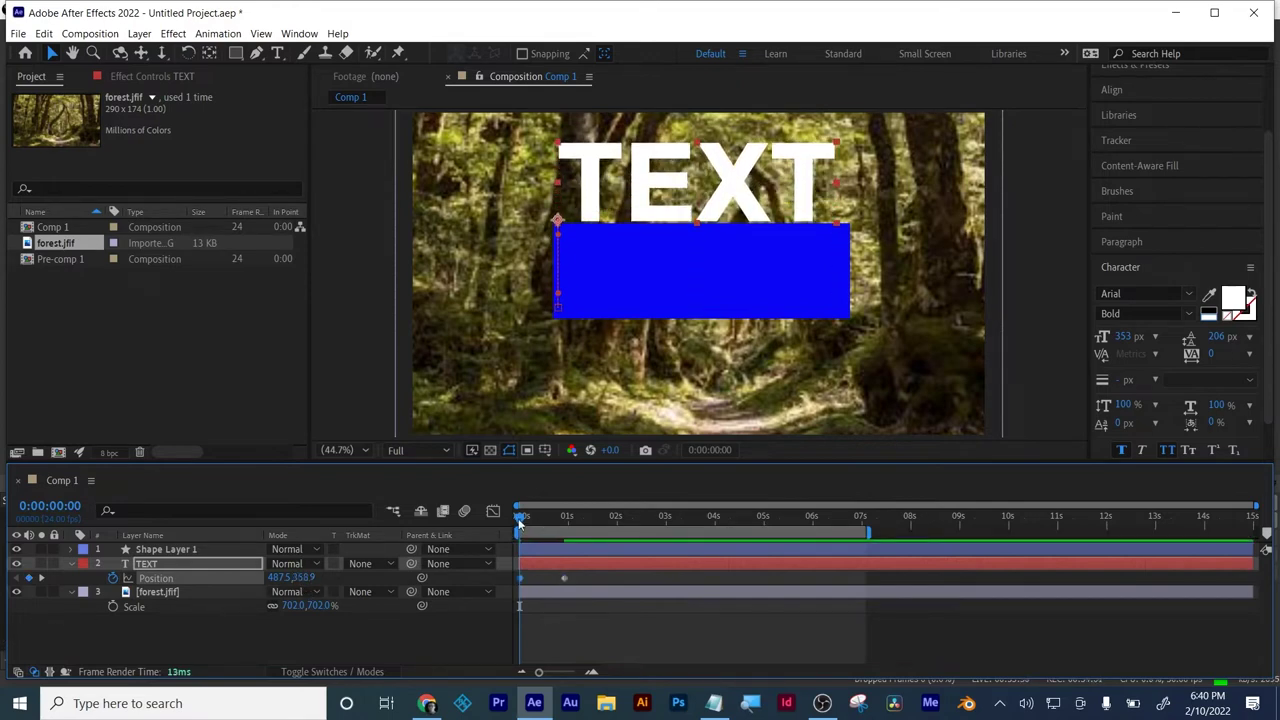
- Apply Alpha Matte from Shape Layer 1 to the animated TEXT layer and preview the reveal from 0:00:00:00 to 0:00:01:03
click(523, 517)
mouse_move(542, 512)
mouse_down()
mouse_move(589, 507)
mouse_move(519, 512)
mouse_up()
click(376, 565)
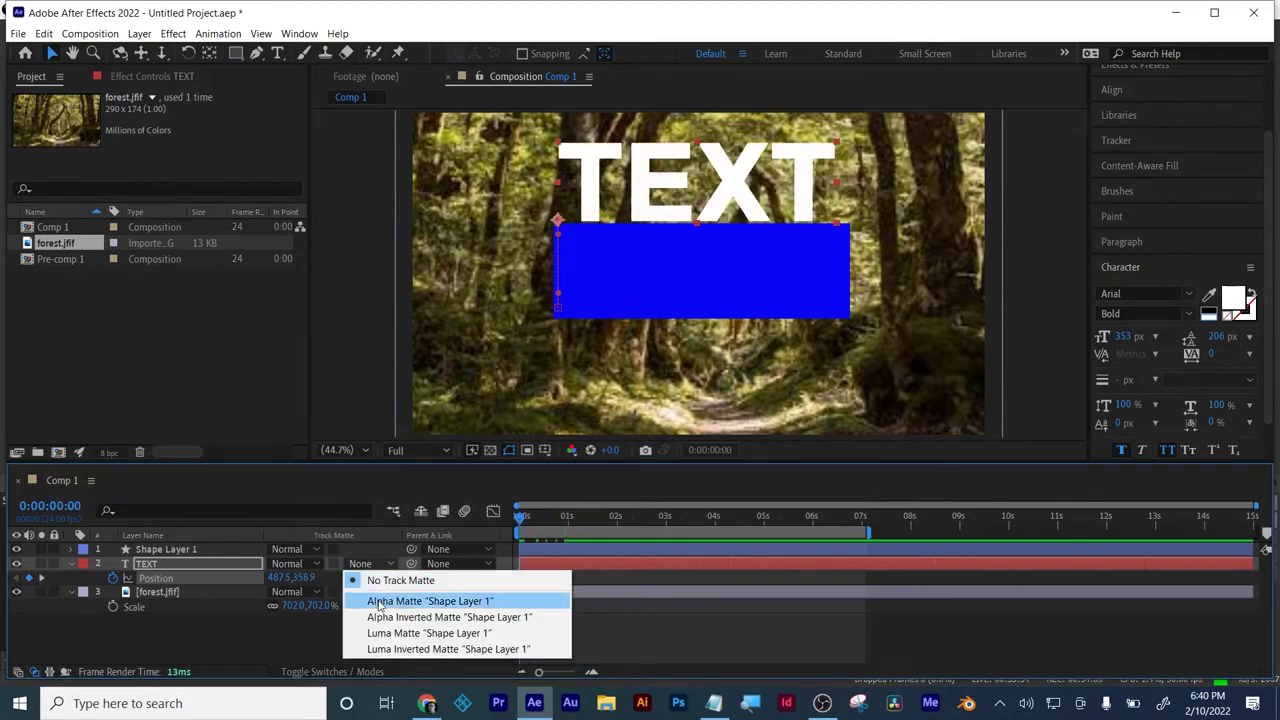
click(379, 601)
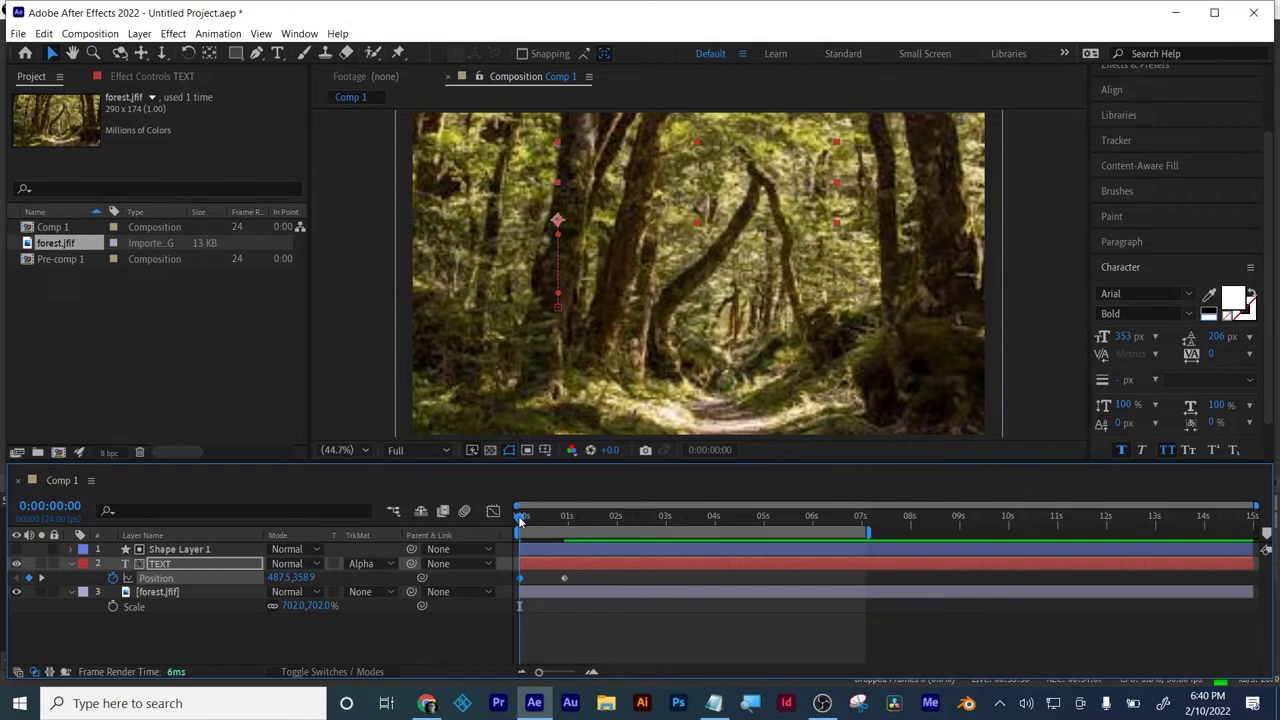
drag(519, 520, 575, 515)
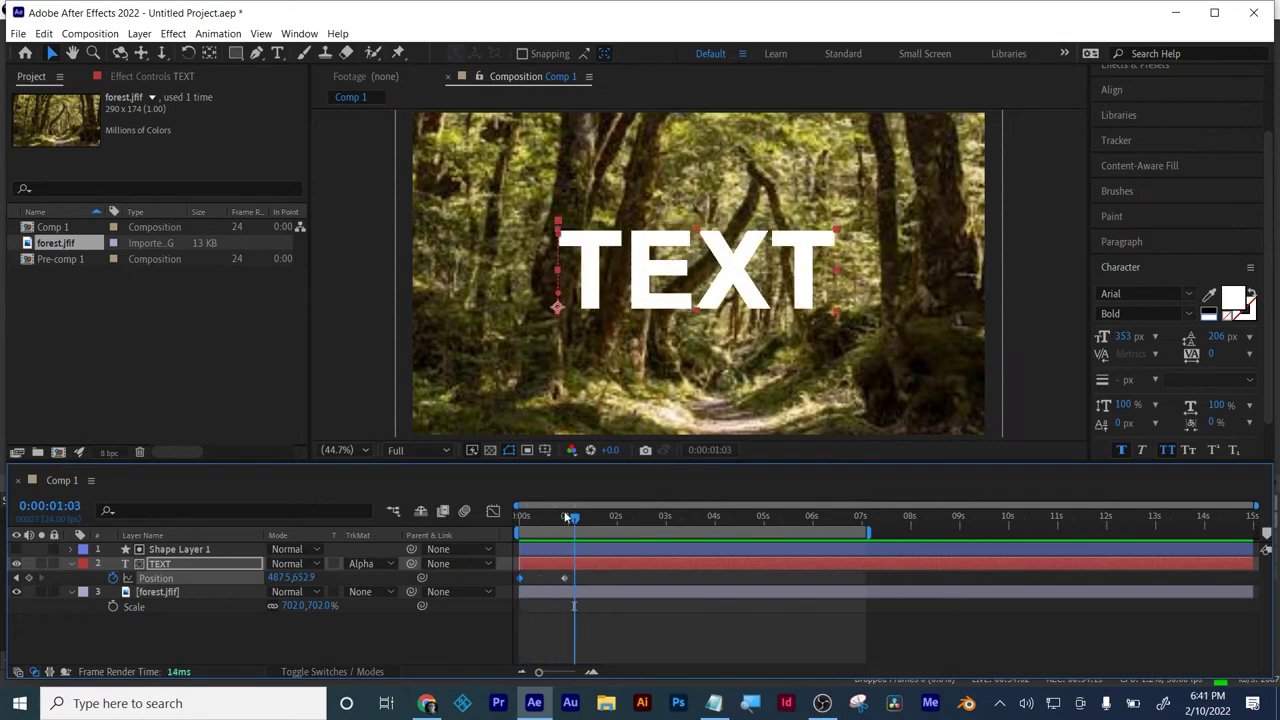
- Switch the TEXT layer's track matte to Alpha Inverted Matte from Shape Layer 1 and preview it back to 0:00:00:00
click(380, 564)
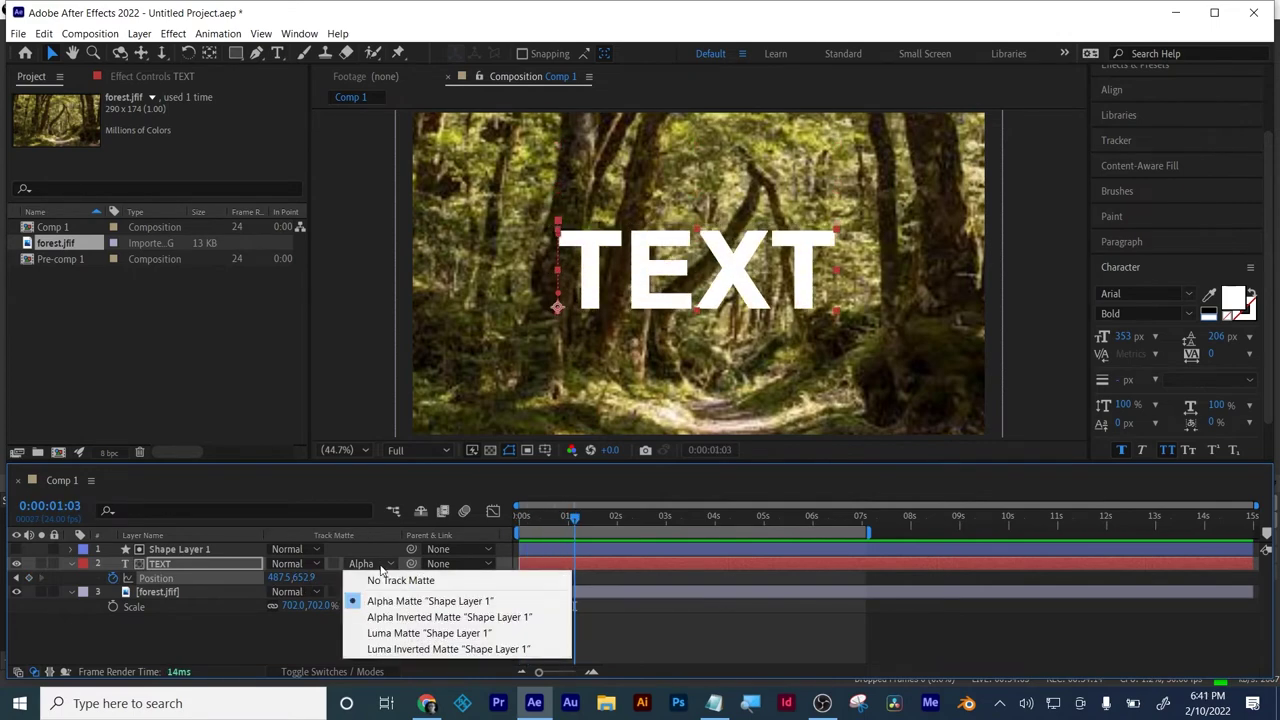
click(385, 617)
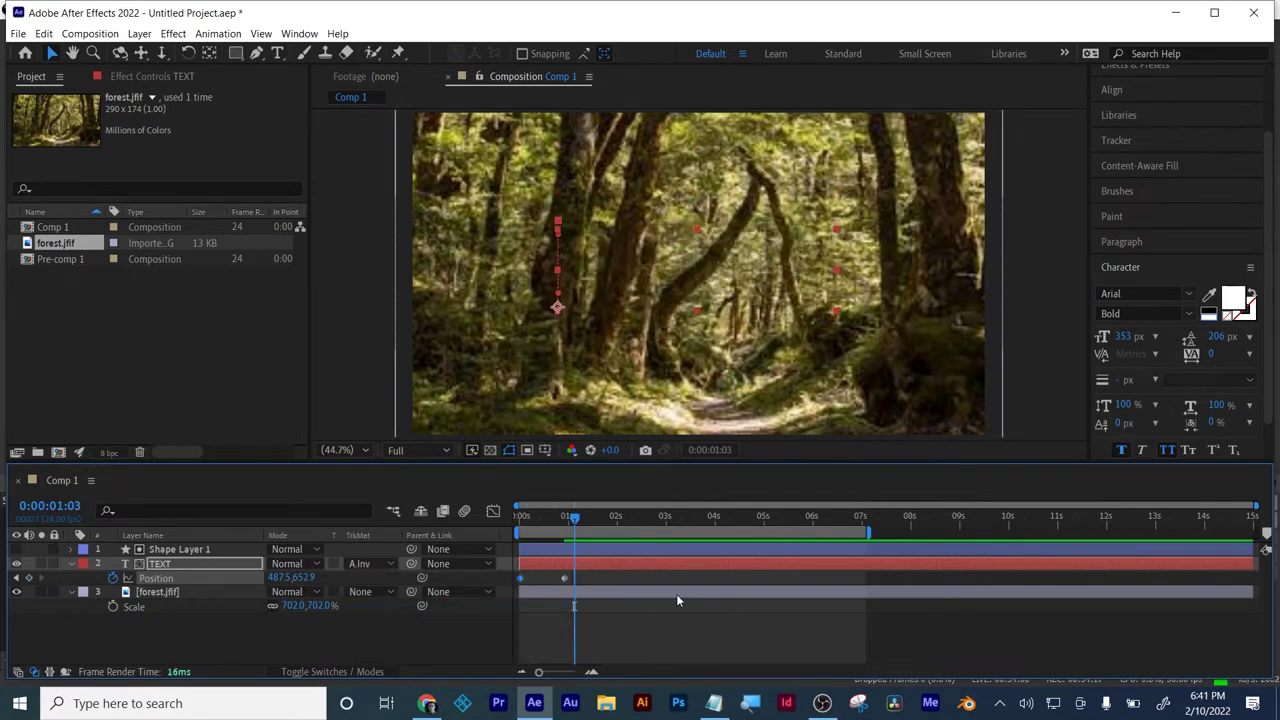
drag(577, 524, 514, 548)
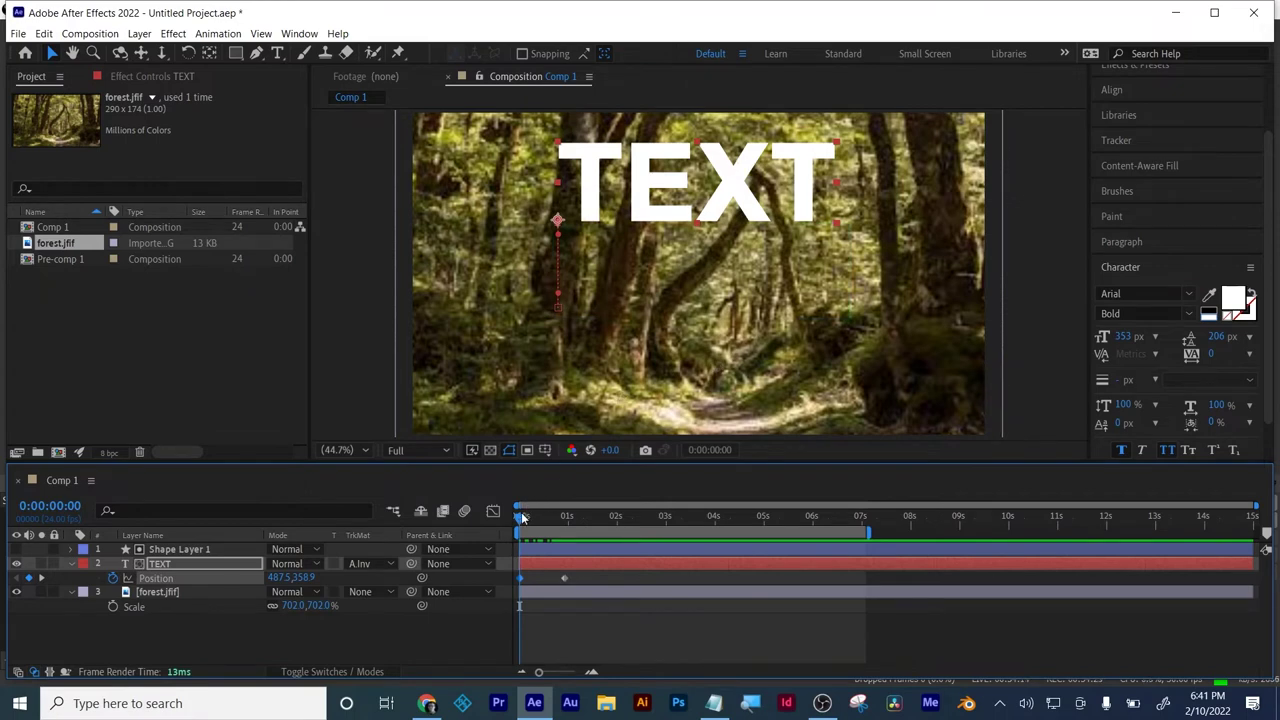
mouse_move(521, 518)
mouse_down()
mouse_move(586, 518)
mouse_move(519, 518)
mouse_up()
- Delete Shape Layer 1 and remove all Position keyframes from the TEXT layer with the current time at 0:00:01:04
click(178, 549)
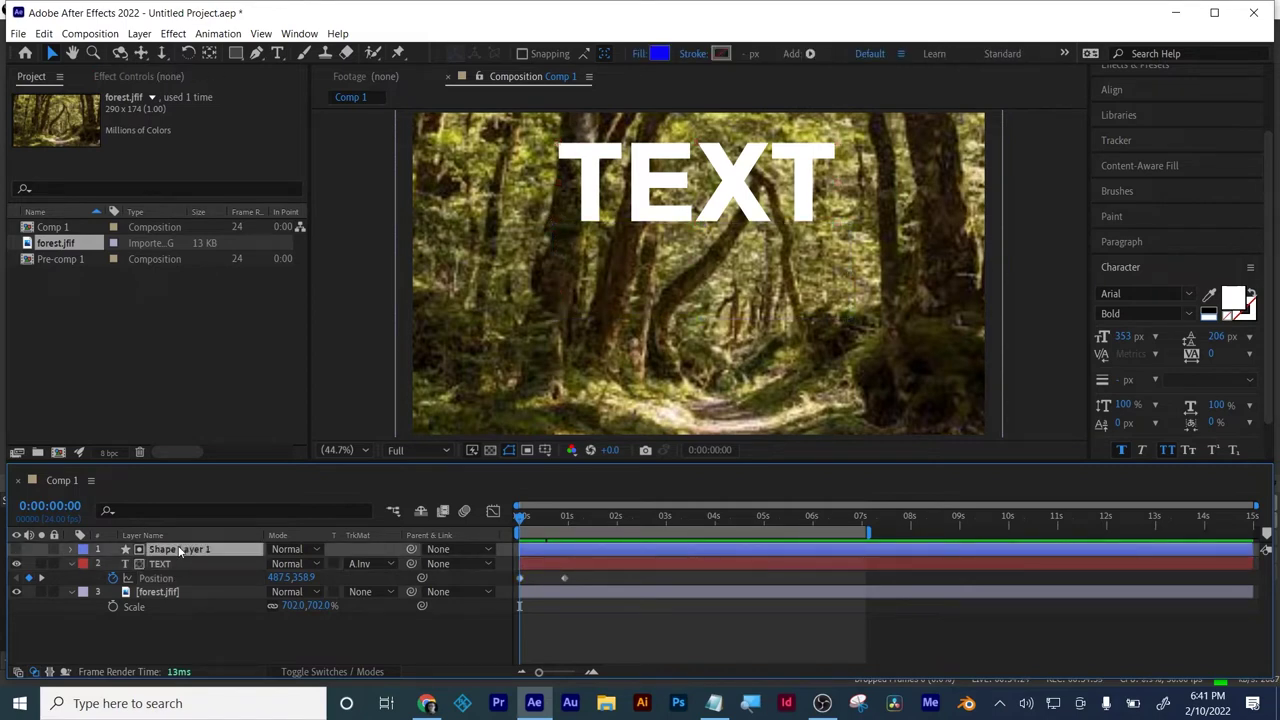
key(Delete)
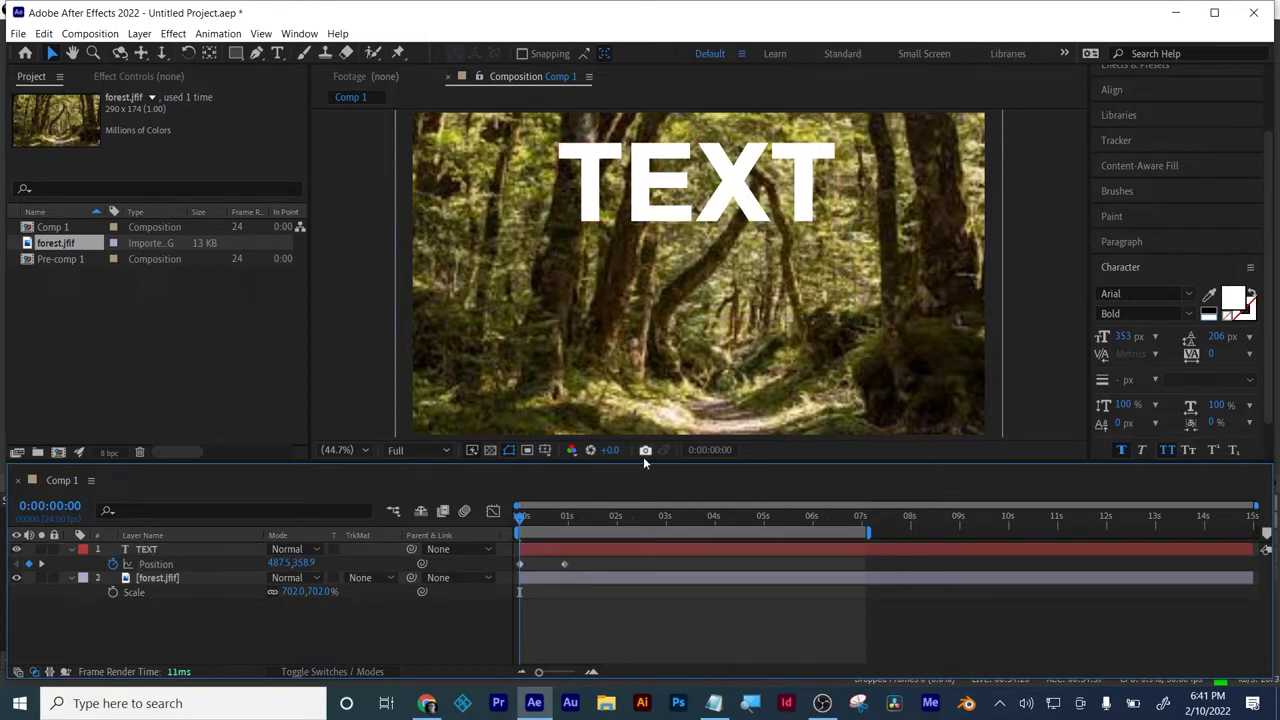
click(527, 517)
drag(527, 517, 577, 517)
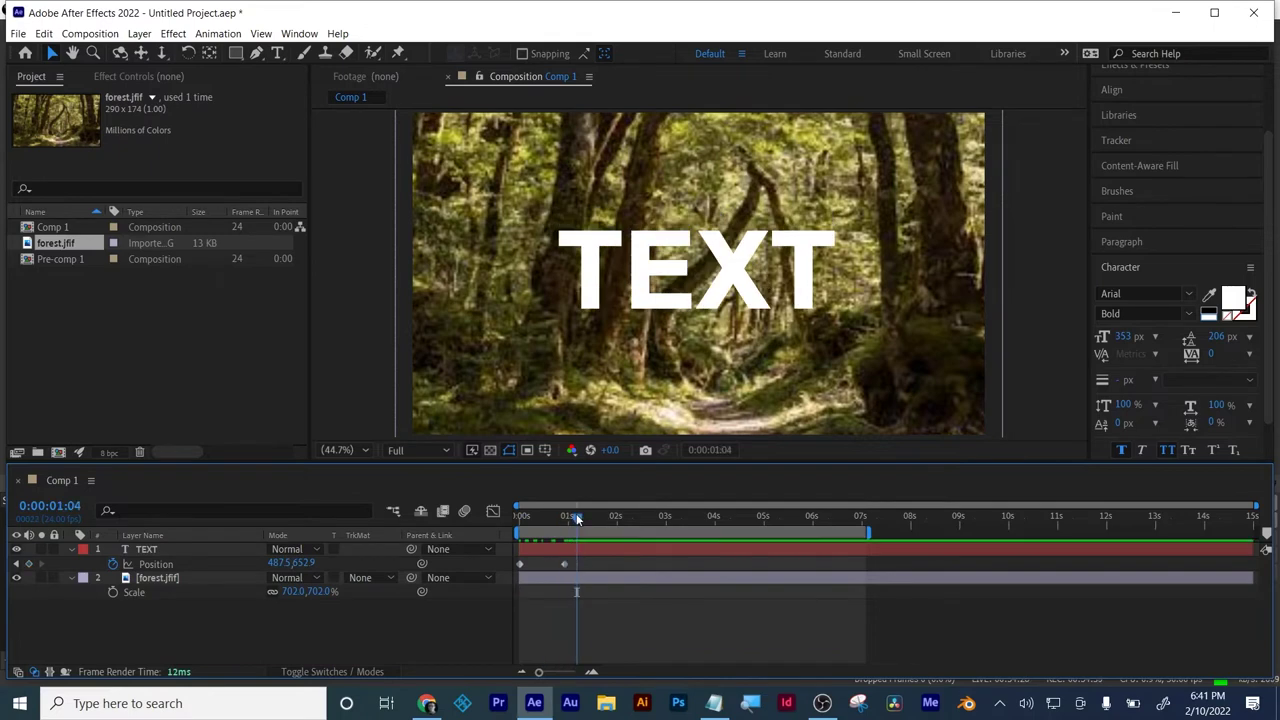
click(112, 565)
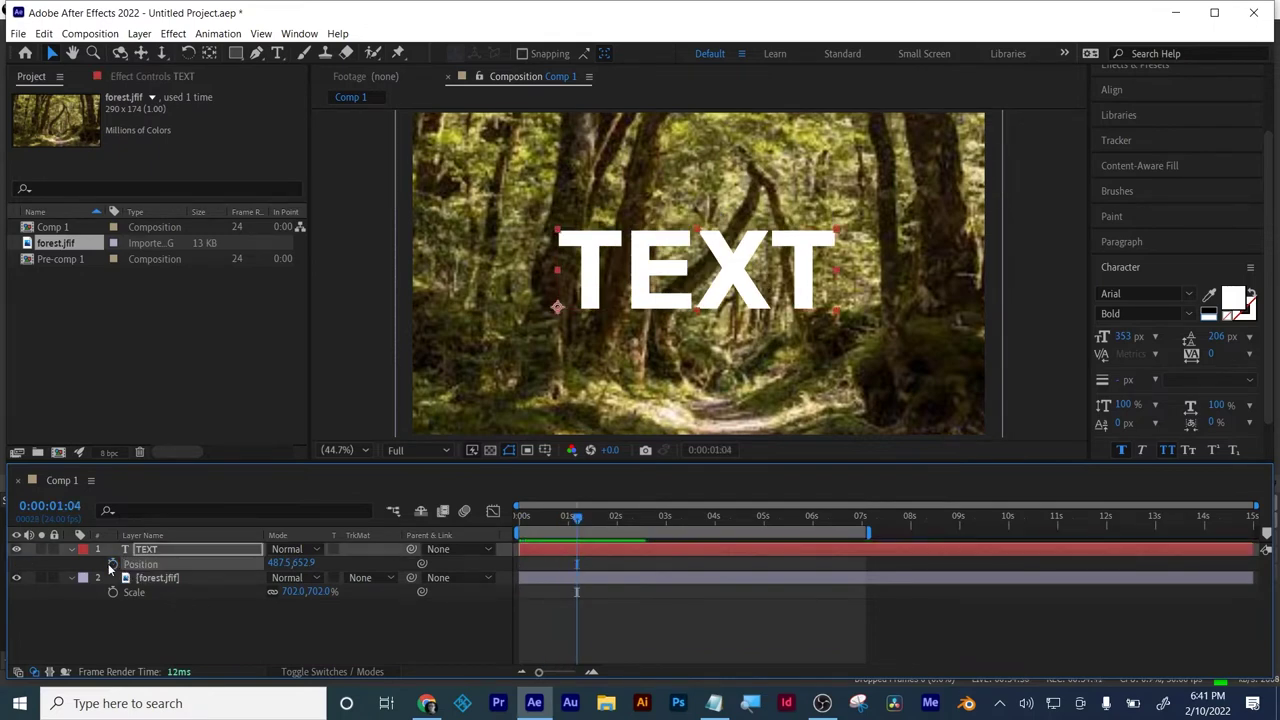
click(188, 638)
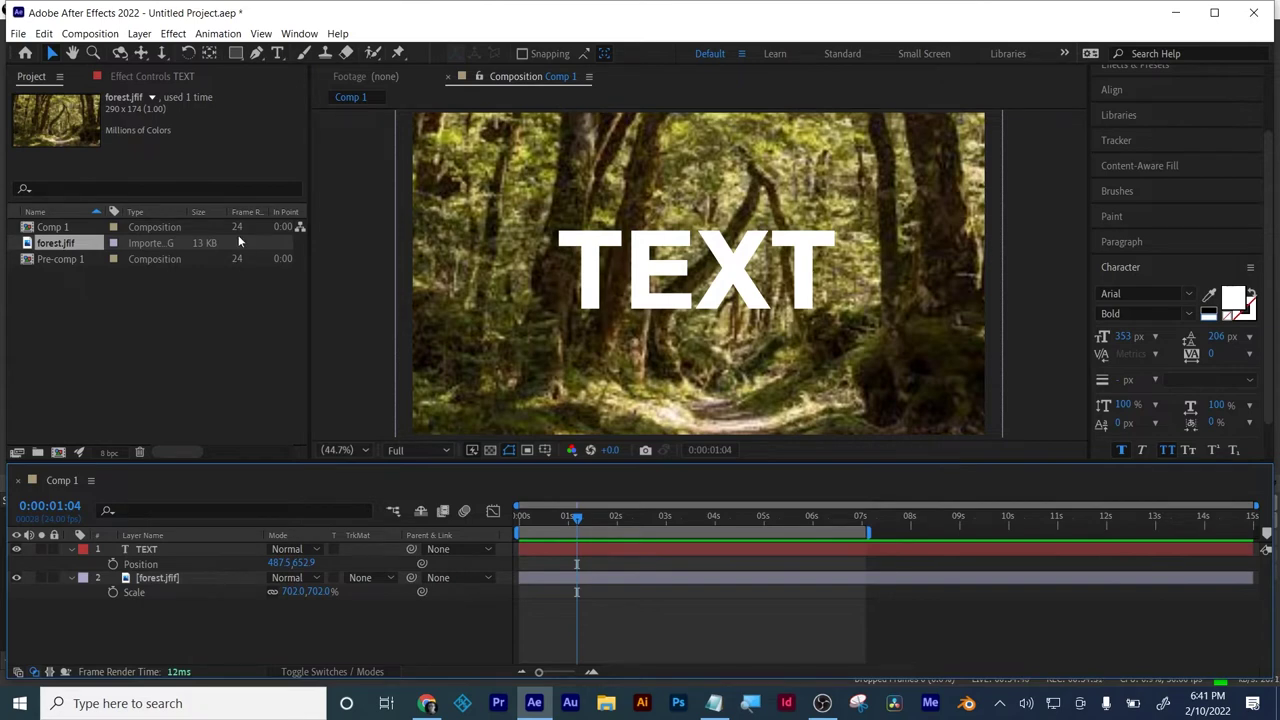
- Create a black 1920 x 1080 px solid and place it between the TEXT layer and the forest image
click(139, 33)
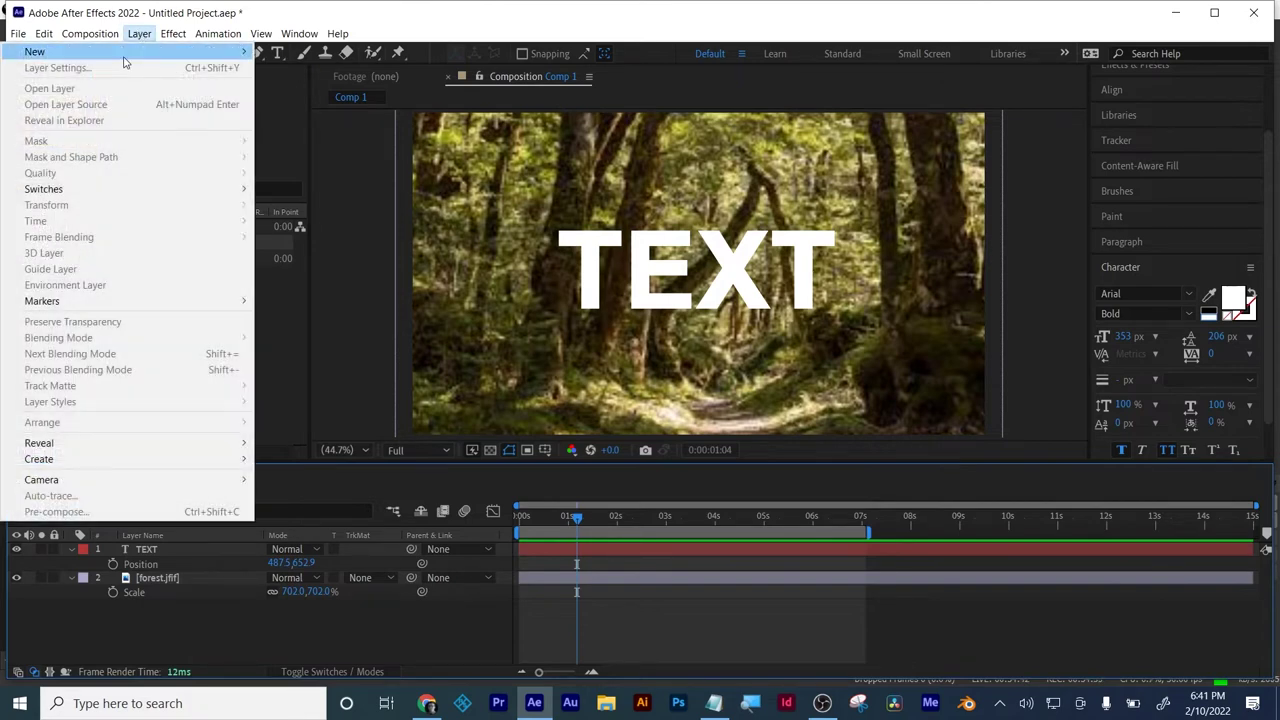
mouse_move(125, 62)
click(295, 68)
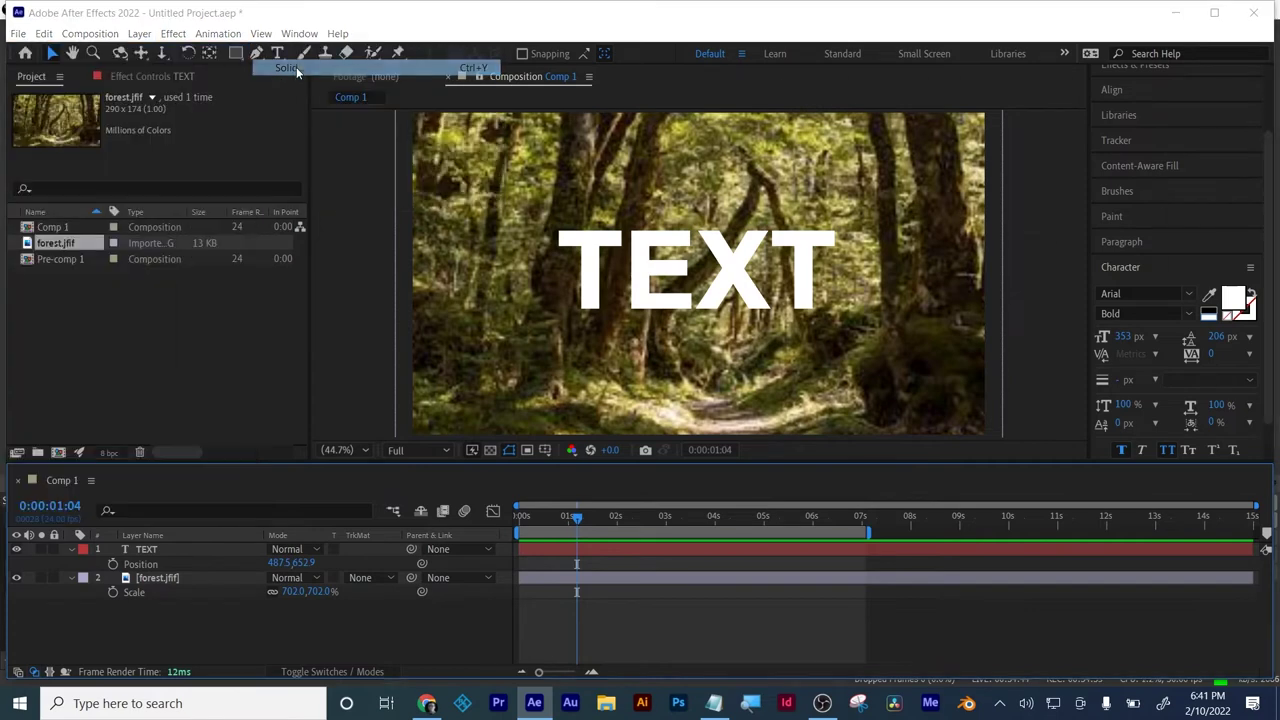
click(969, 372)
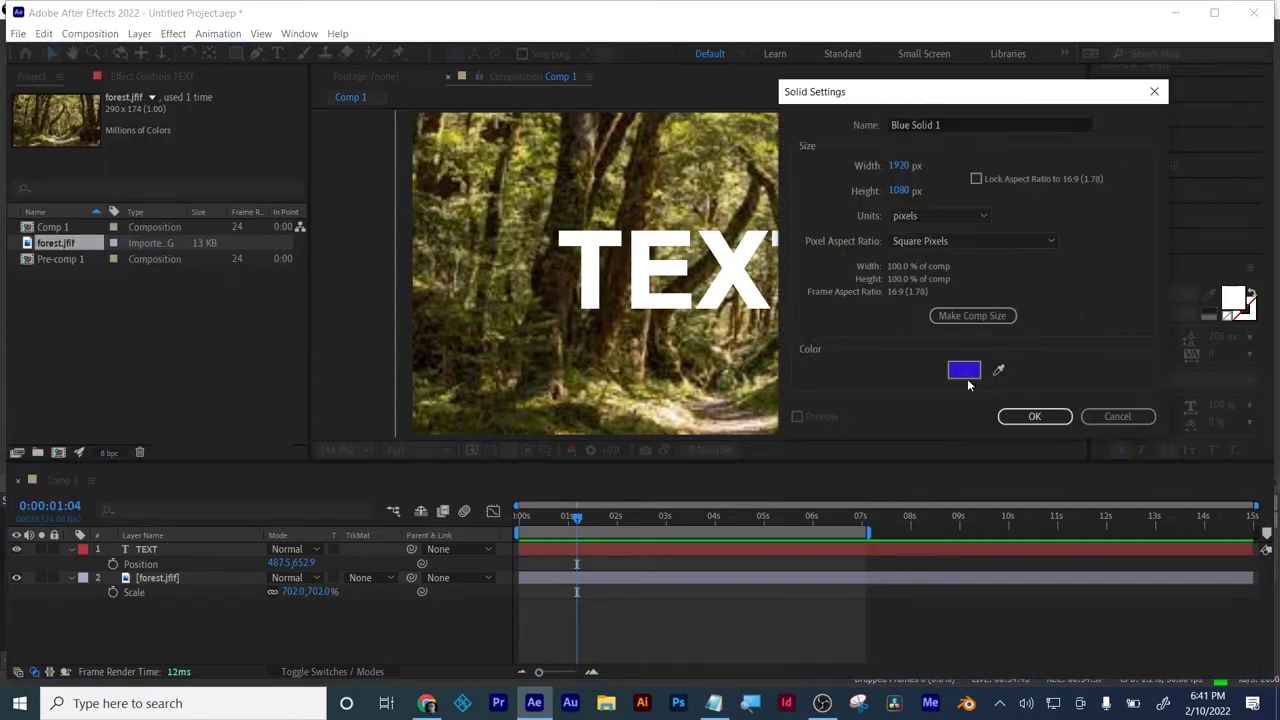
click(969, 371)
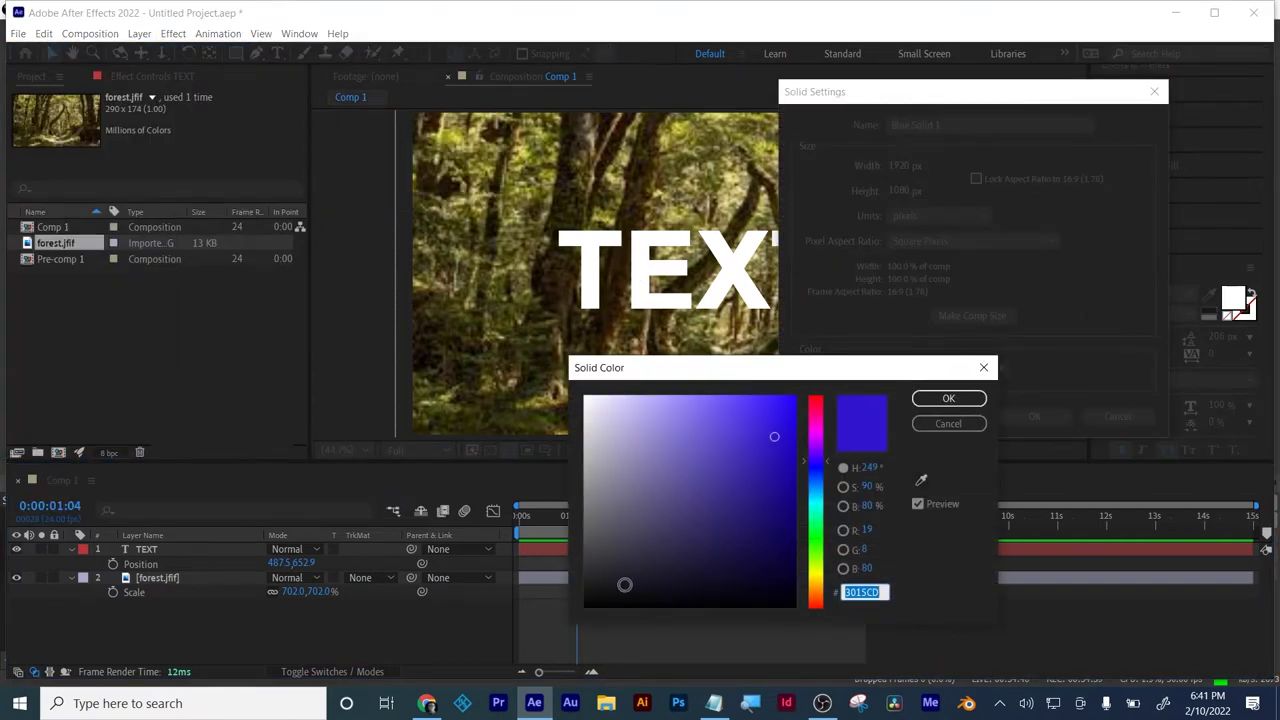
drag(600, 598, 536, 631)
click(948, 398)
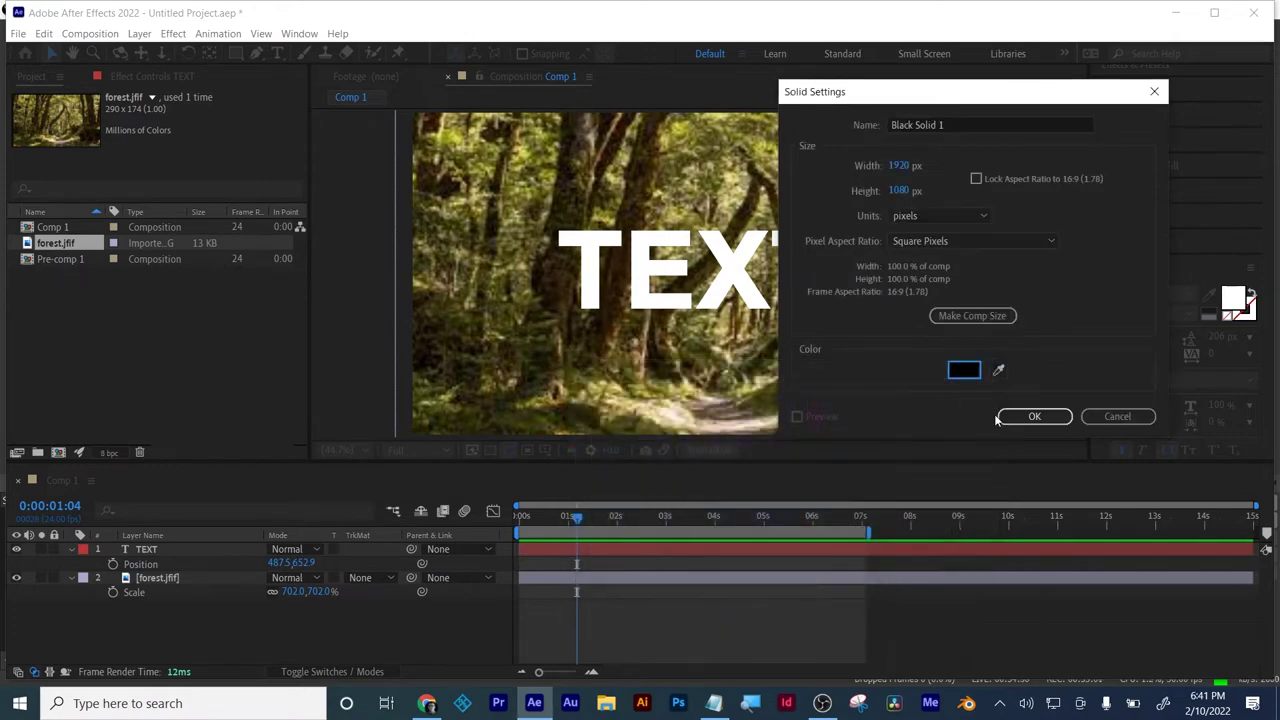
click(1032, 417)
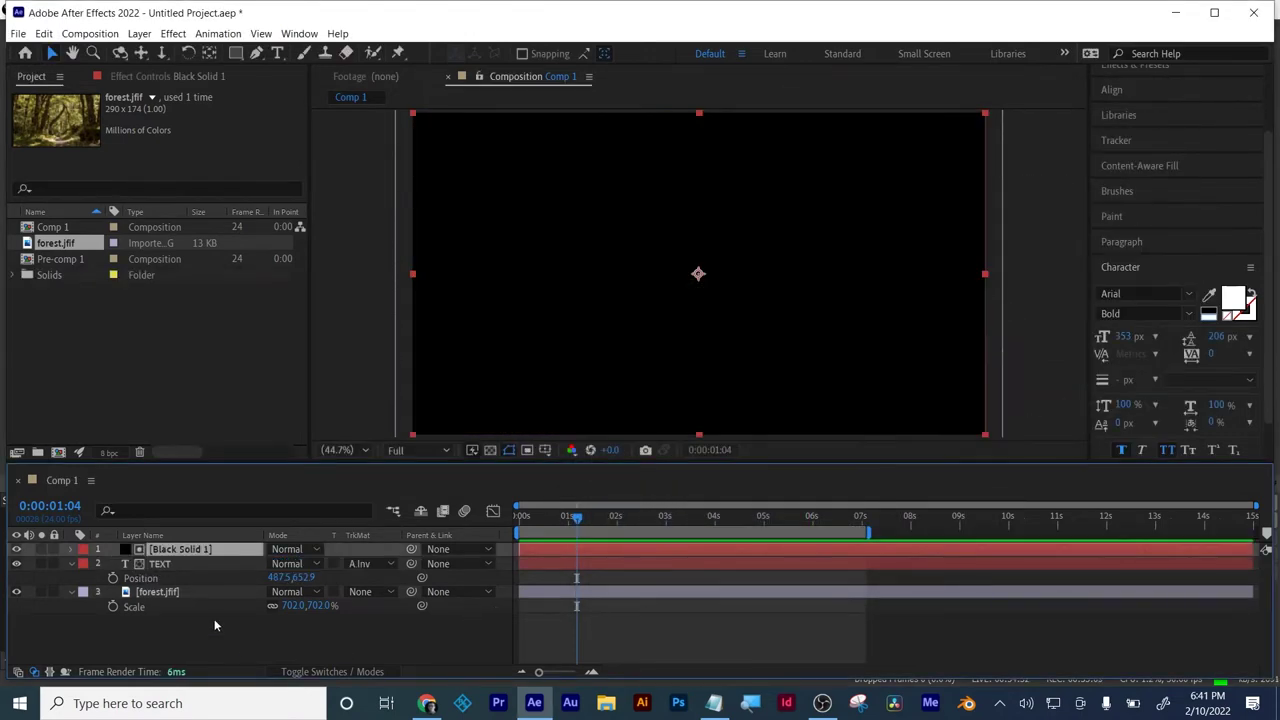
drag(175, 549, 158, 578)
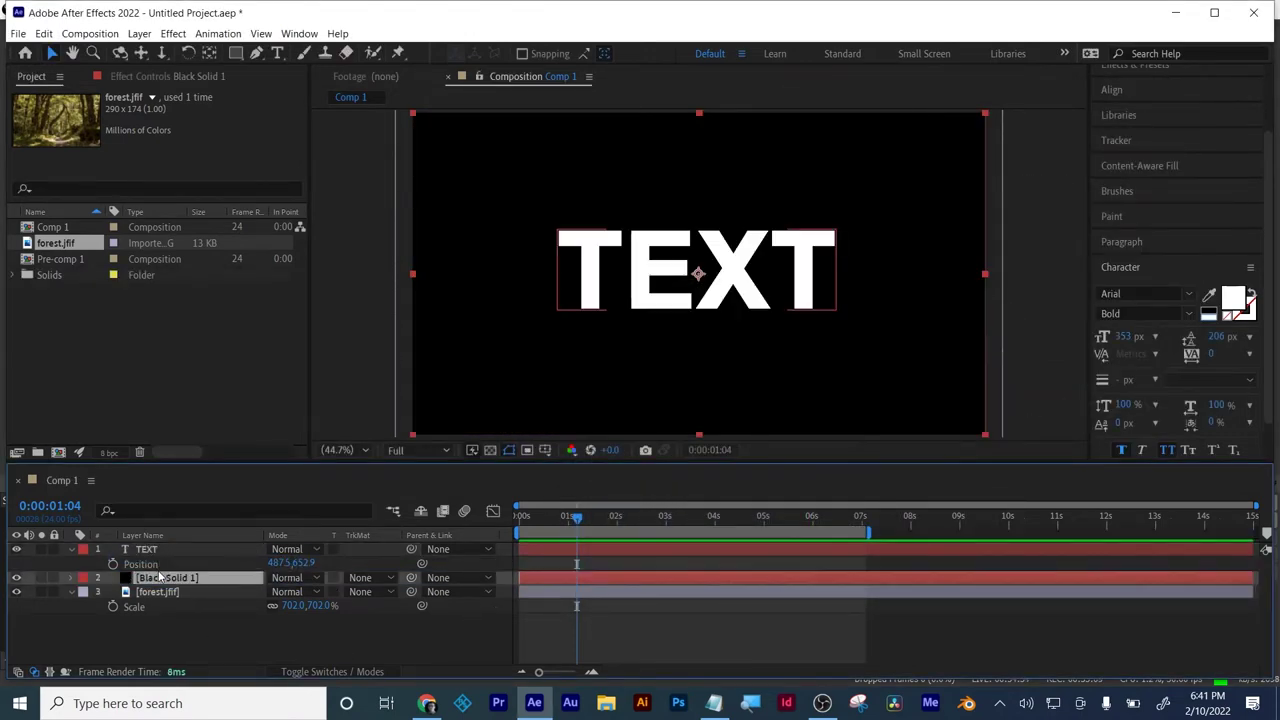
- Collapse the TEXT layer's properties and apply Alpha Inverted Matte "TEXT" to the black solid
click(147, 551)
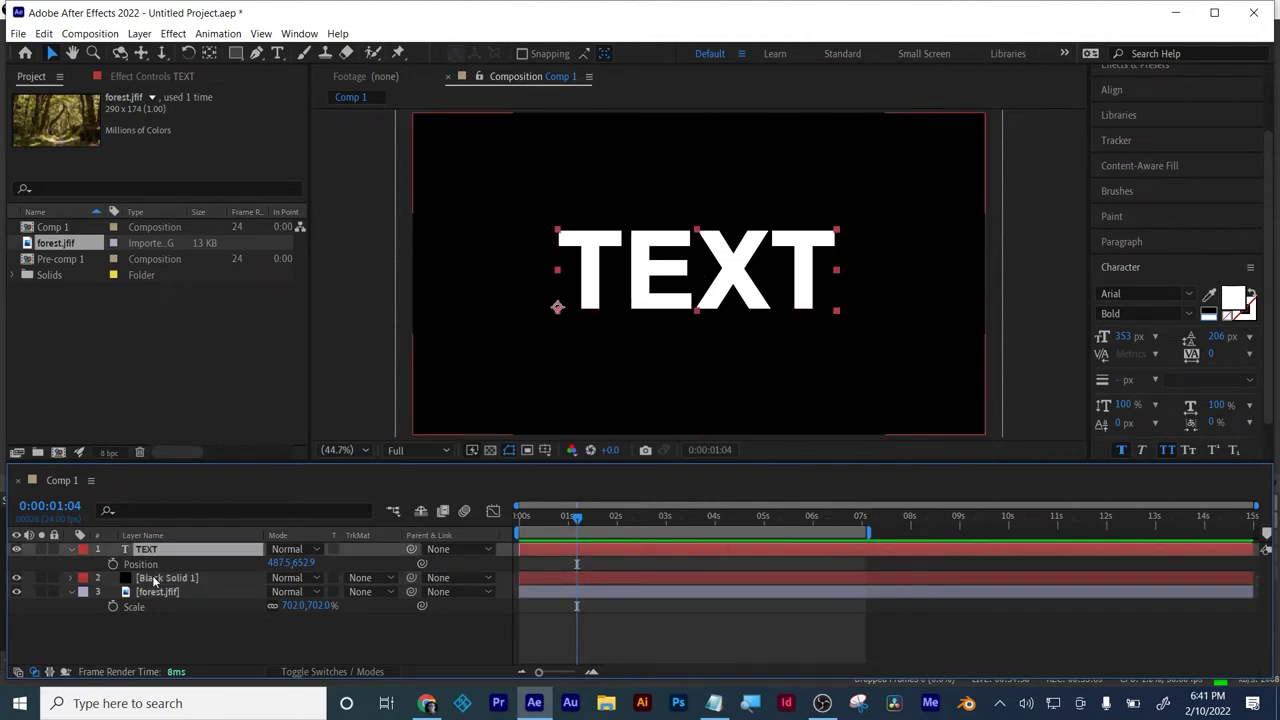
click(155, 580)
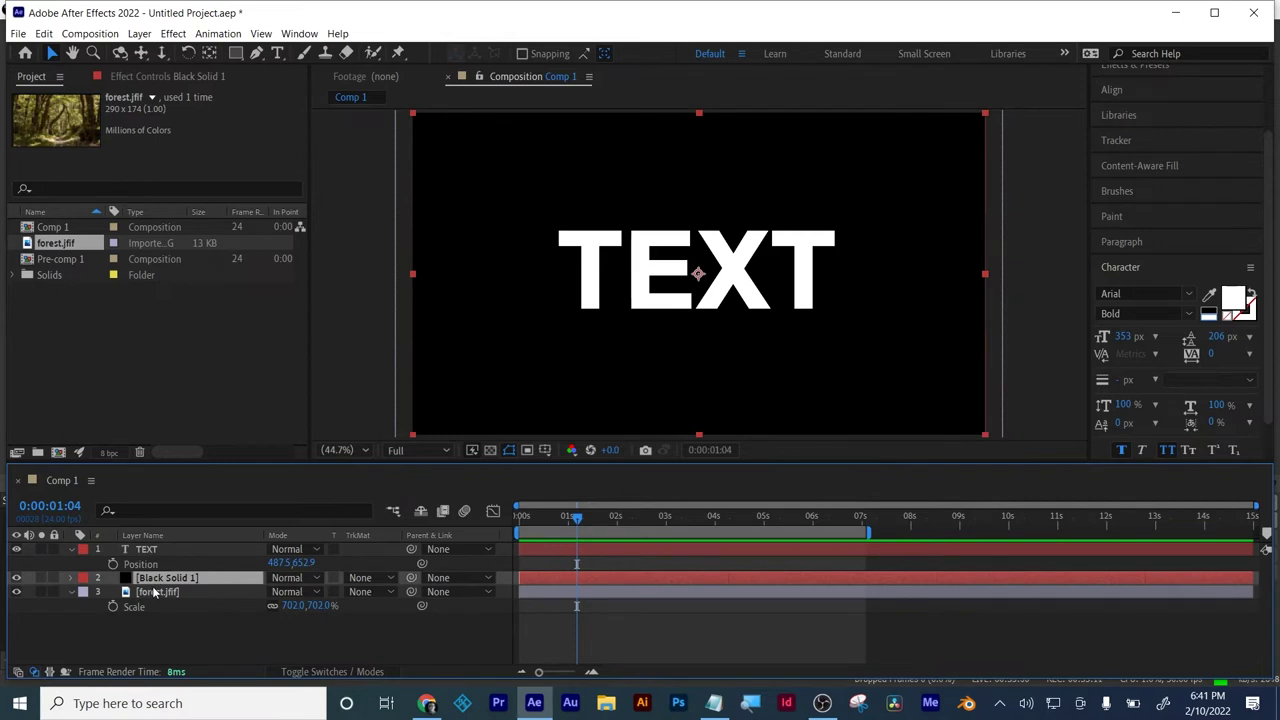
click(154, 594)
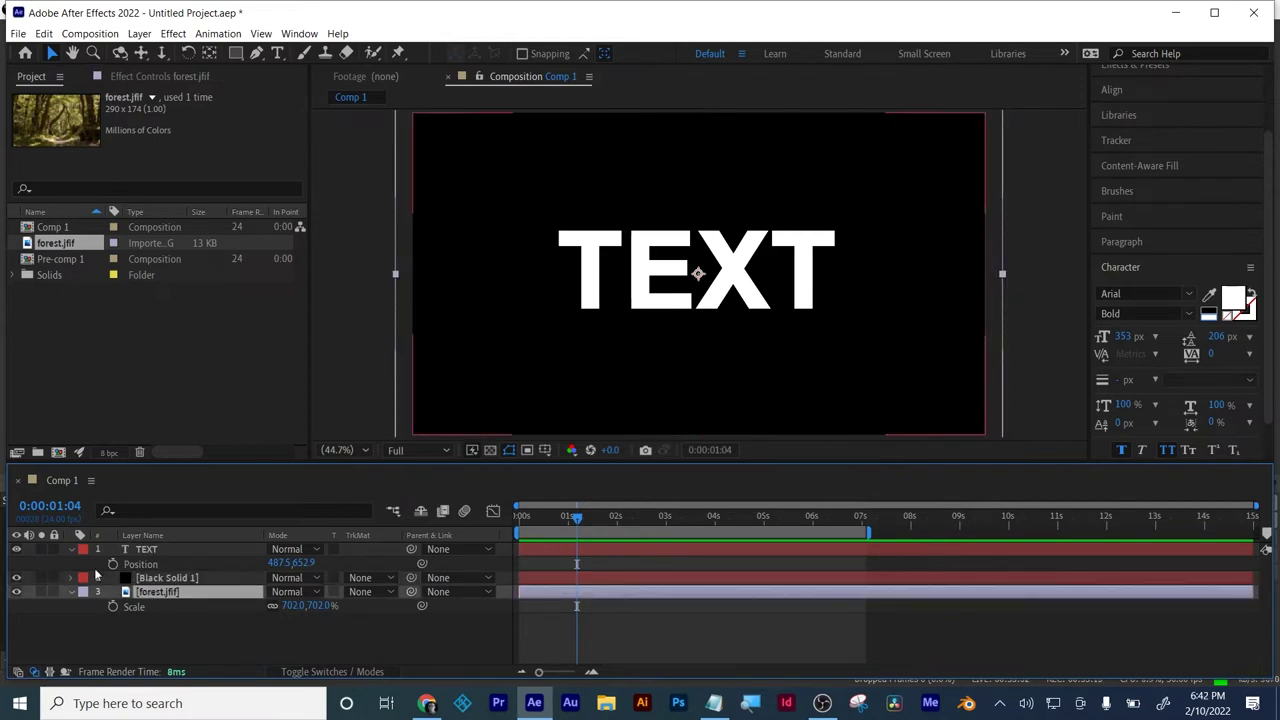
click(70, 550)
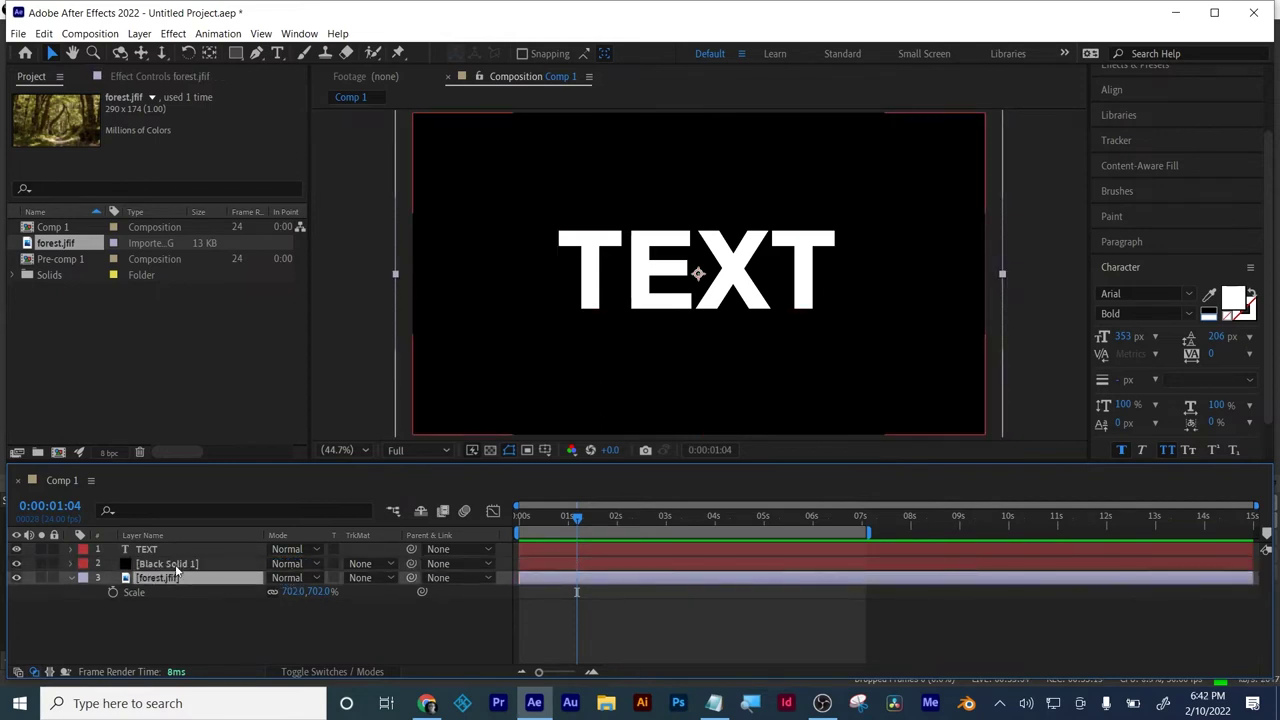
click(176, 566)
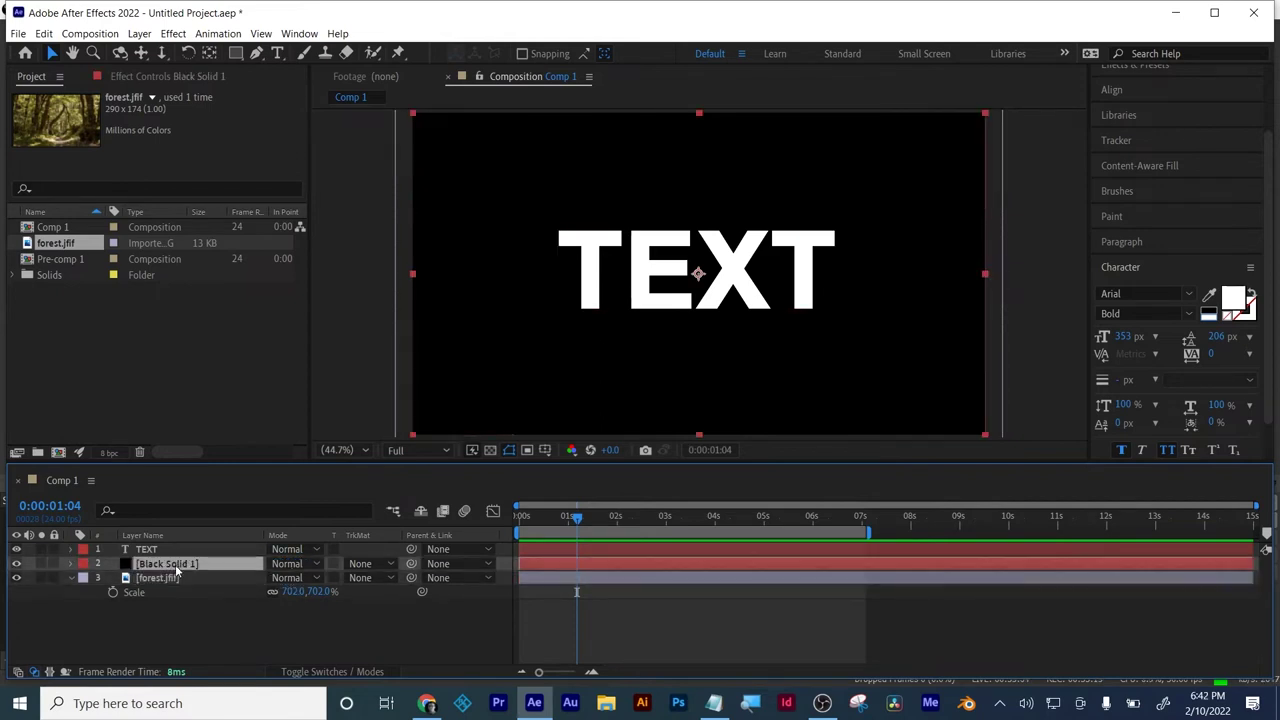
click(365, 565)
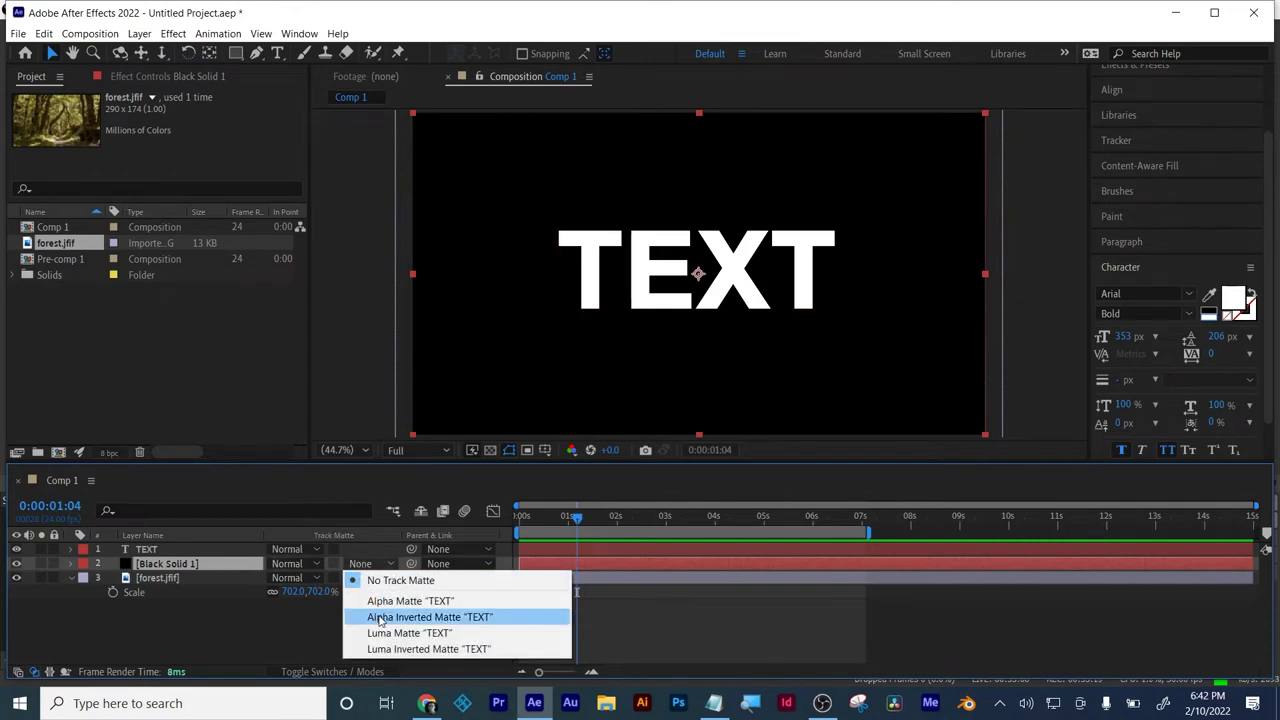
click(380, 618)
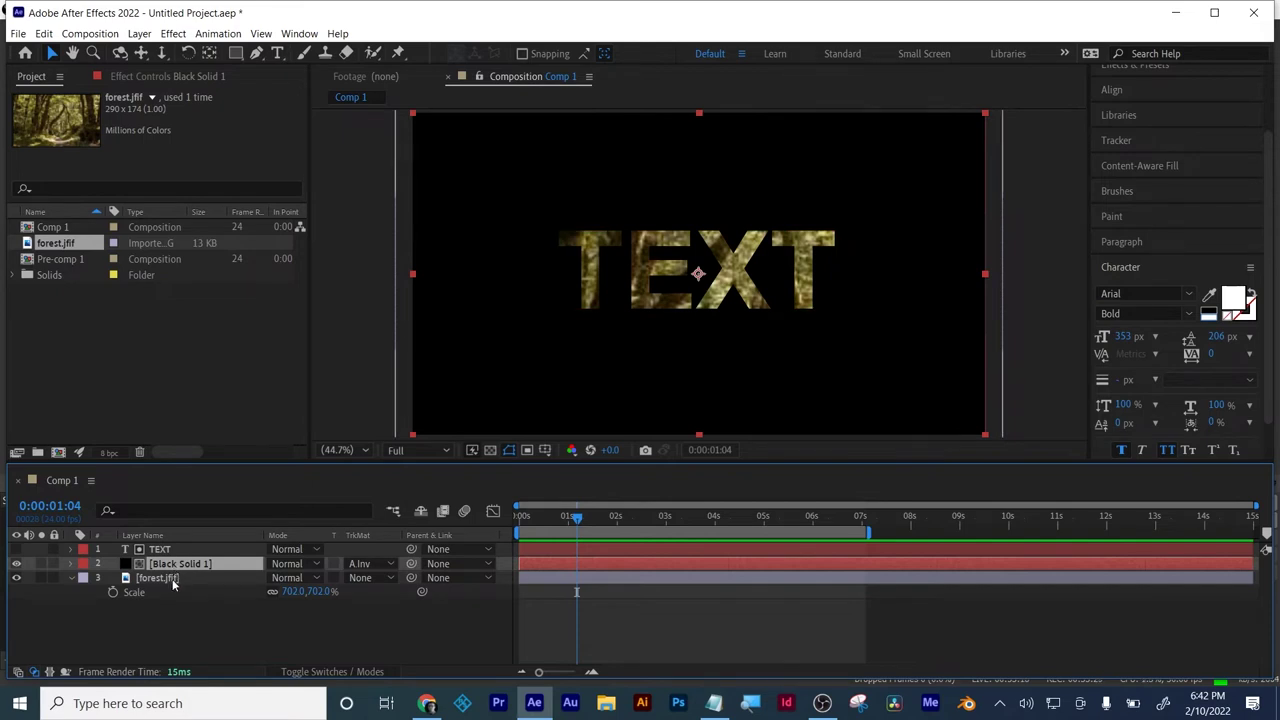
- Reveal the Scale property of the TEXT layer
right_click(153, 551)
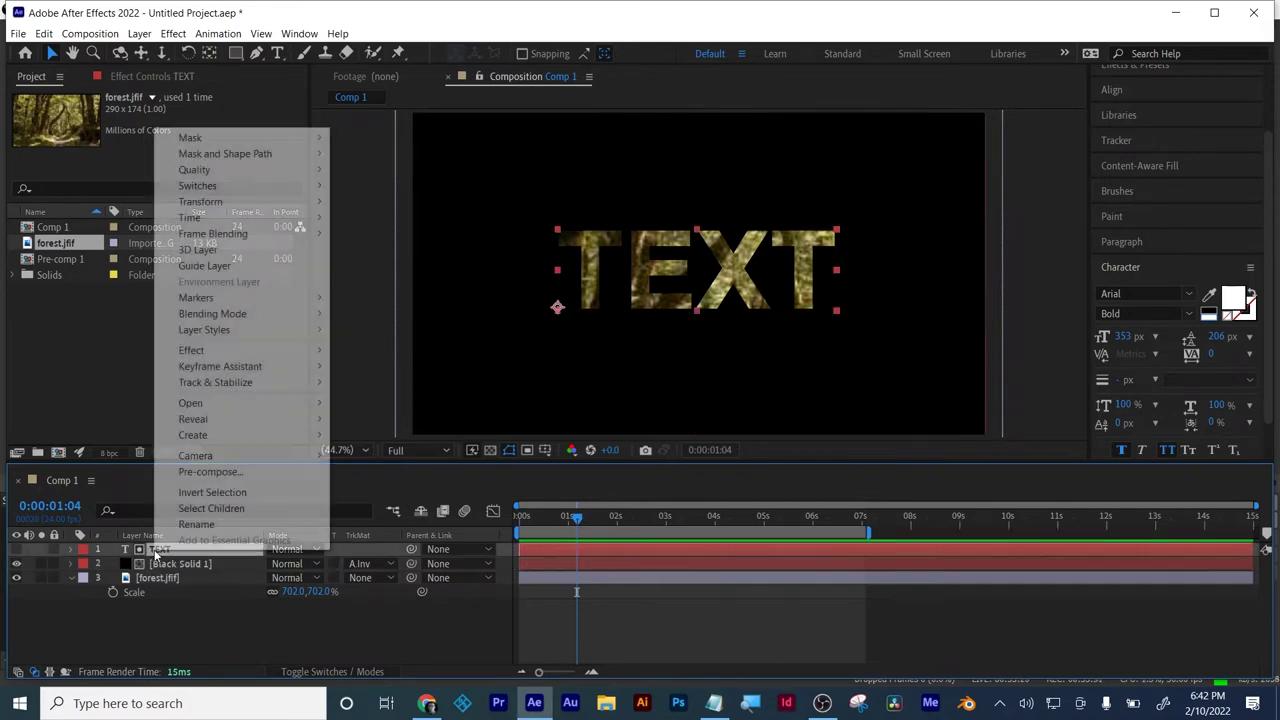
click(155, 555)
key(s)
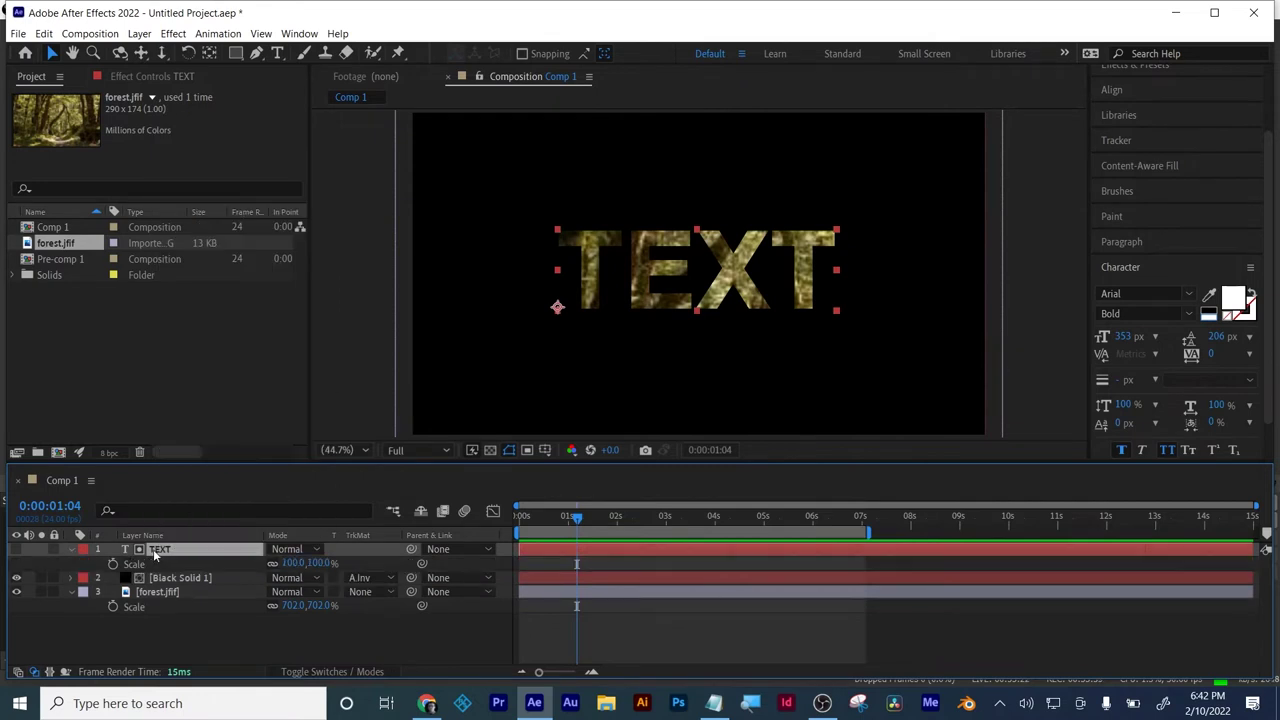
- Try to animate the TEXT layer's Scale from 100% at 0:00:01:16 to 536% at 0:00:05:22, and undo both keyframes
drag(577, 526, 599, 512)
click(112, 564)
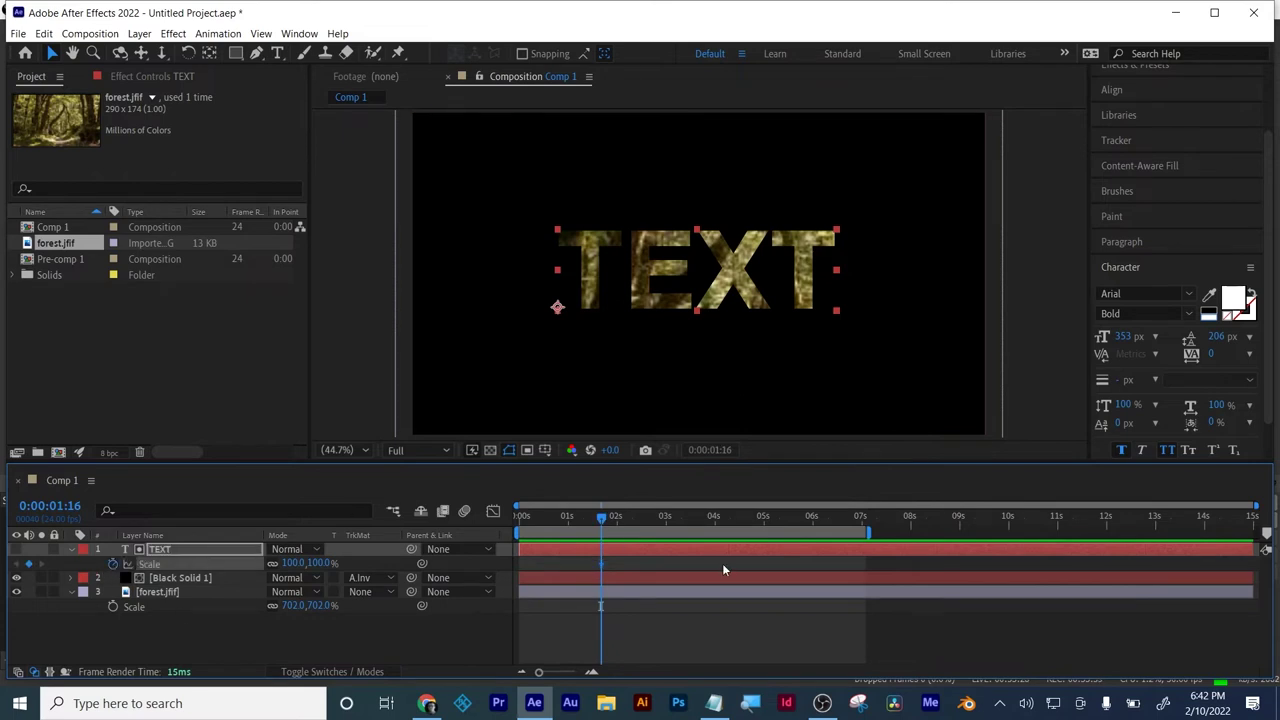
drag(713, 521, 810, 516)
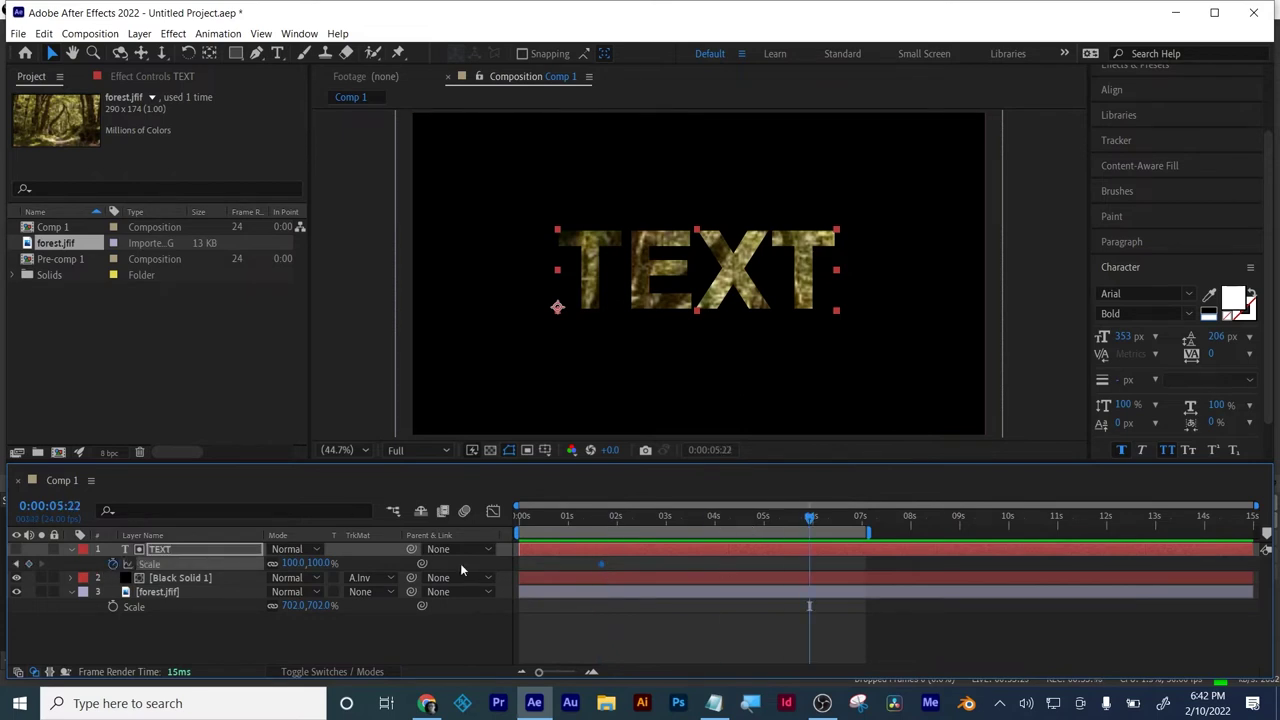
drag(325, 563, 635, 510)
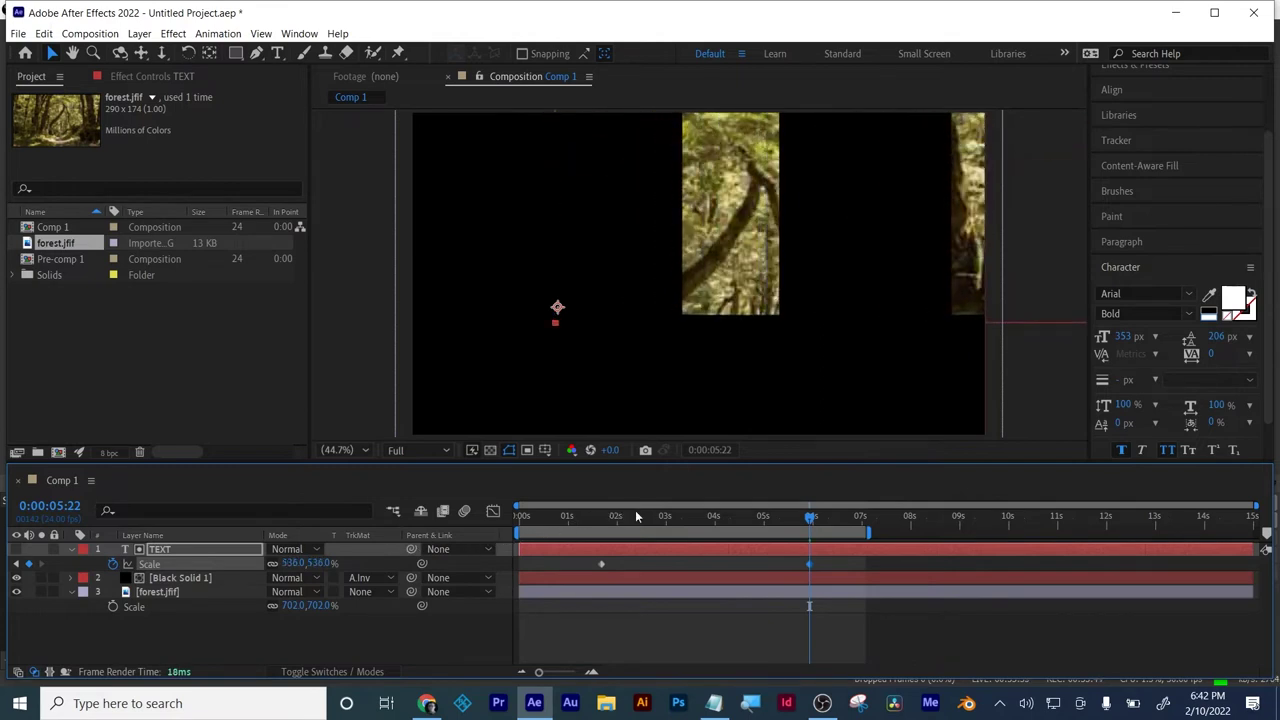
key(ctrl+z)
key(ctrl+z)
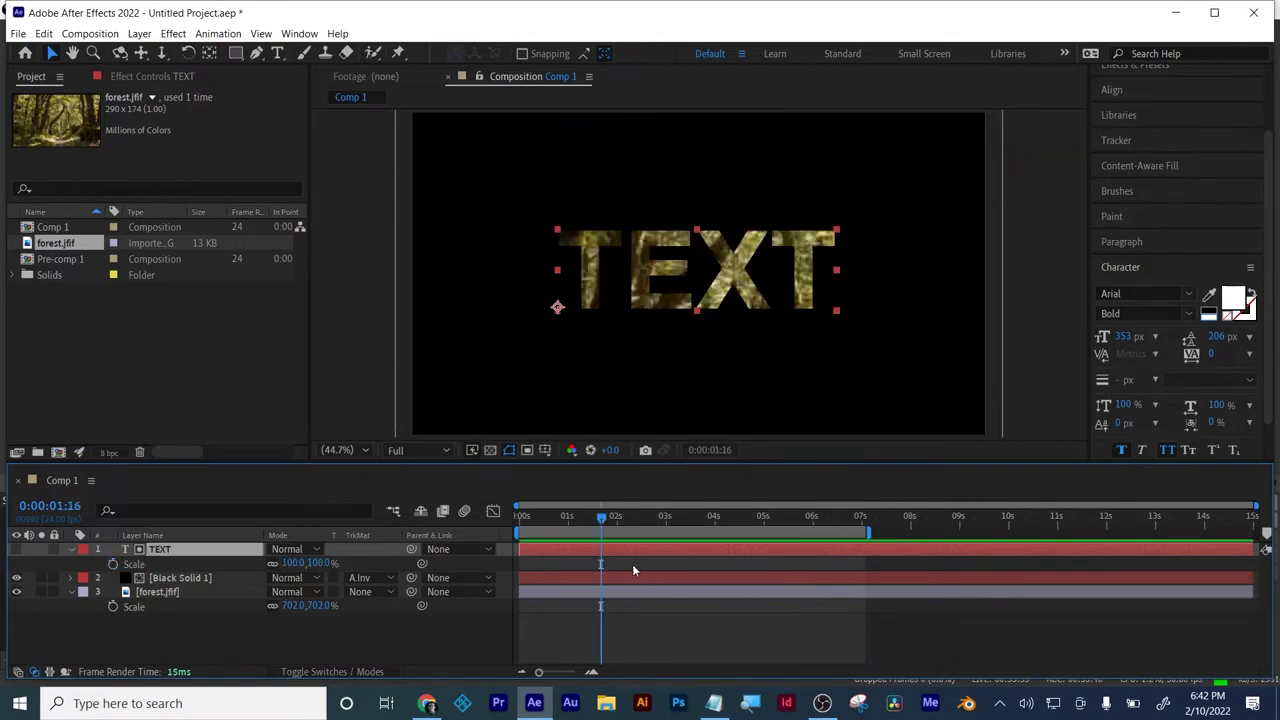
- Center the TEXT layer's anchor point in the middle of the word
click(208, 53)
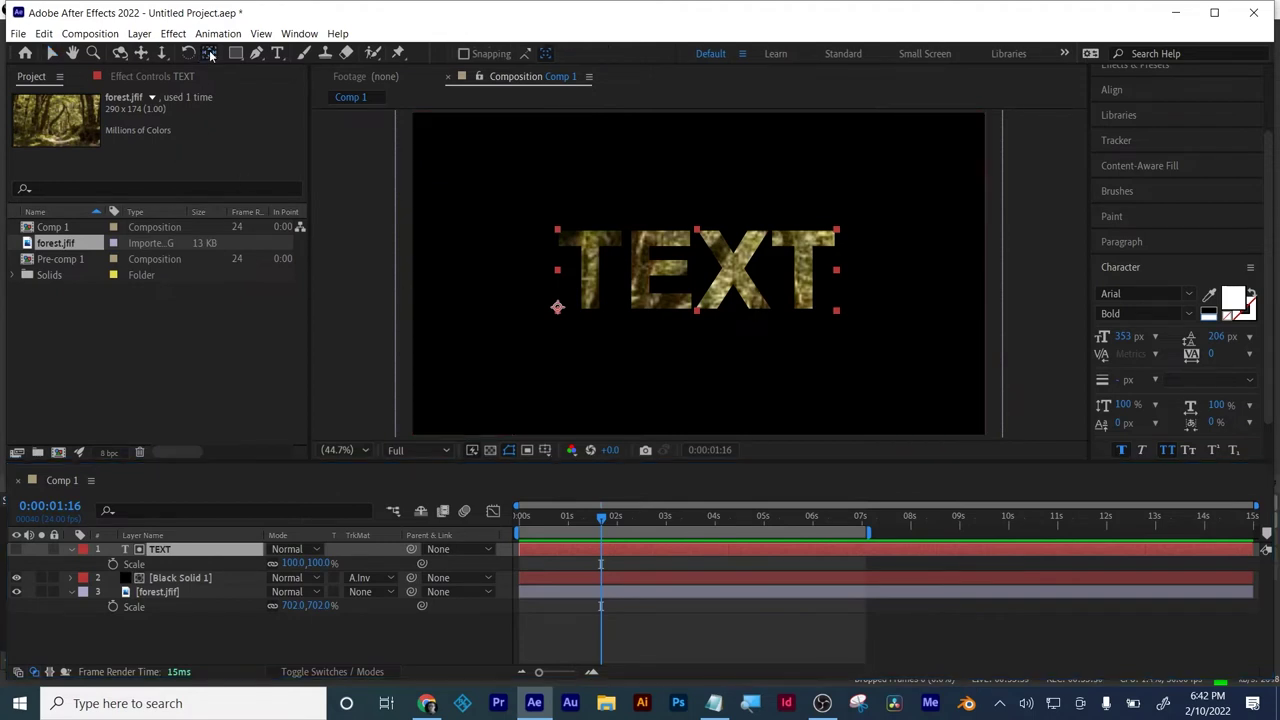
key(ctrl+z)
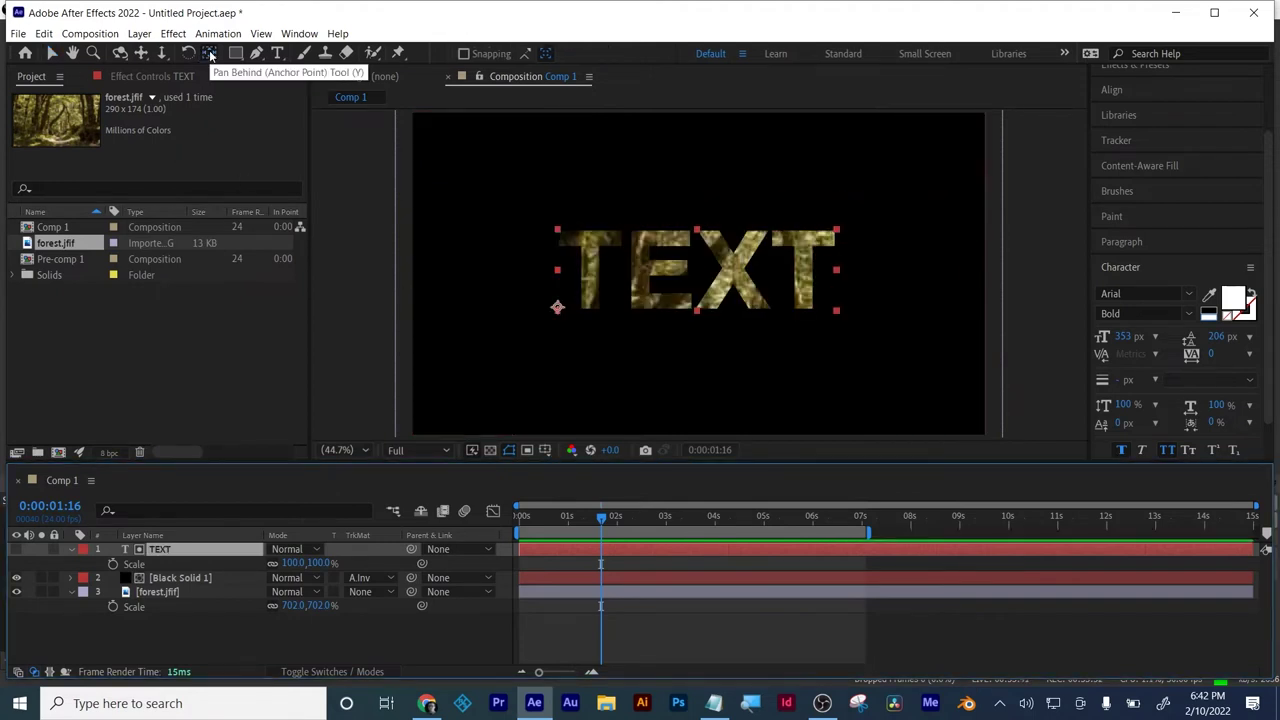
key(ctrl+alt+Home)
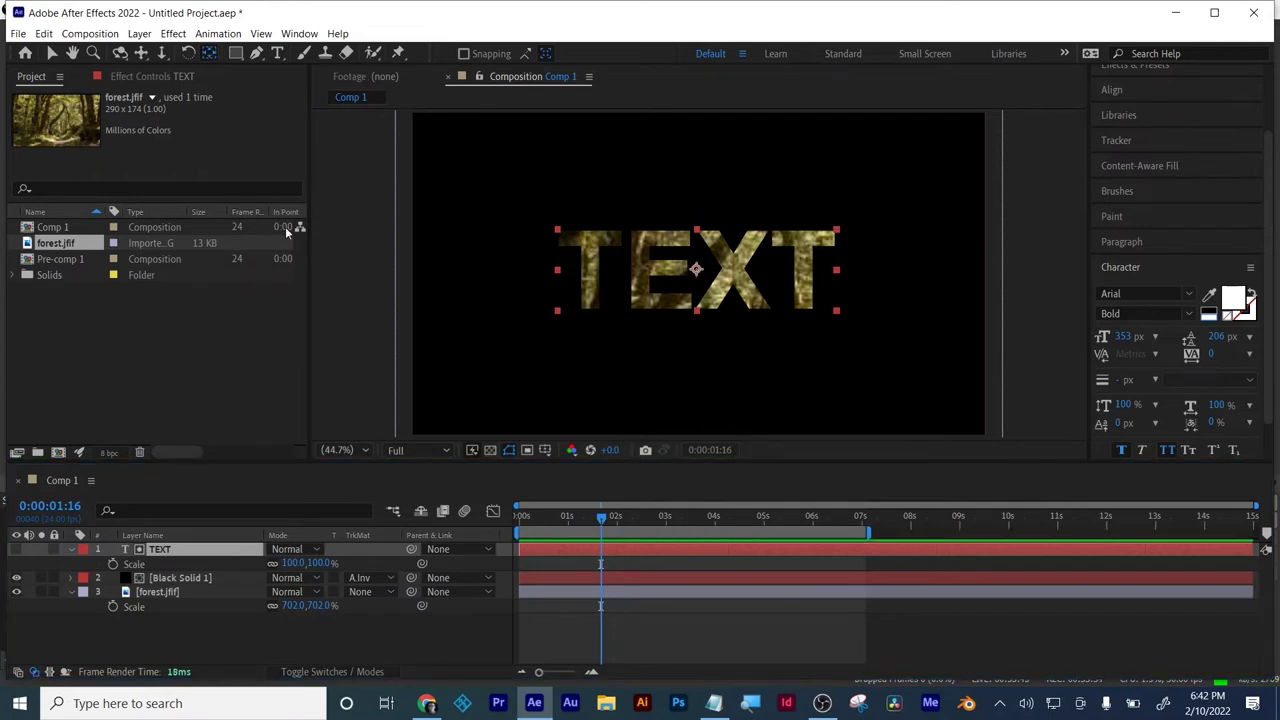
- Keyframe the TEXT layer's Scale at 100% at 0:00:00:22 and 672% at 0:00:05:01
click(566, 516)
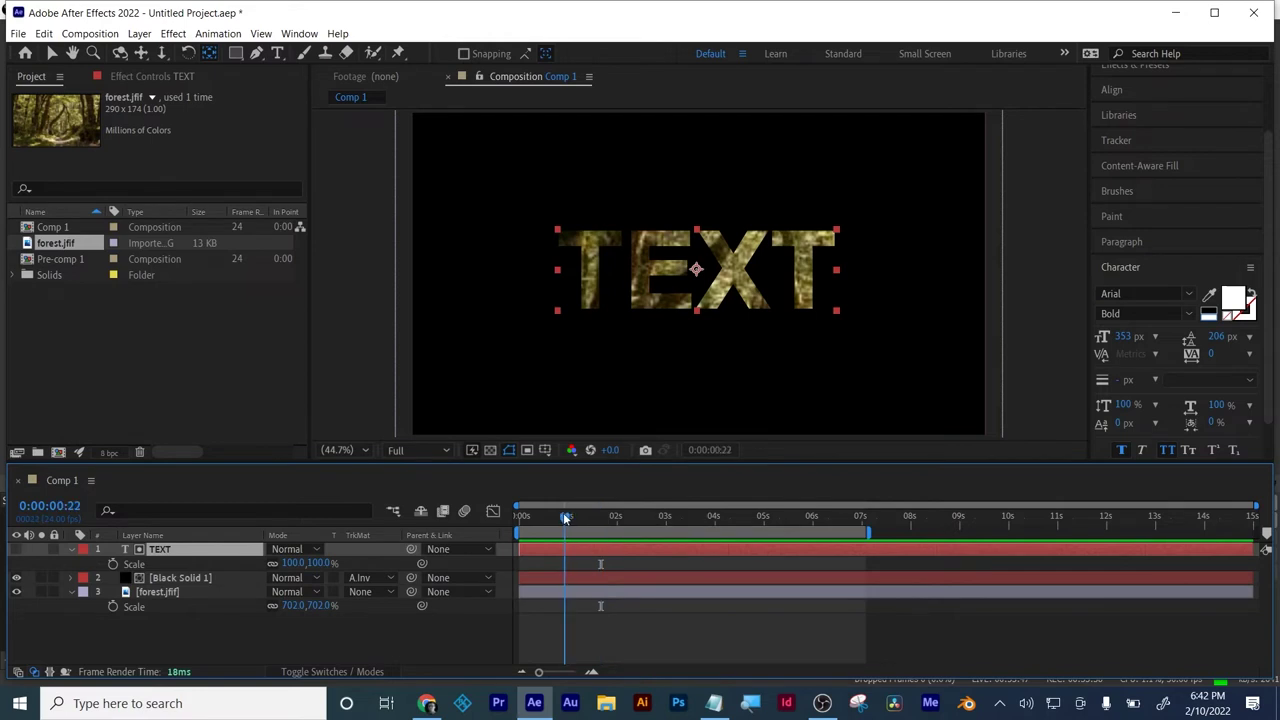
click(109, 562)
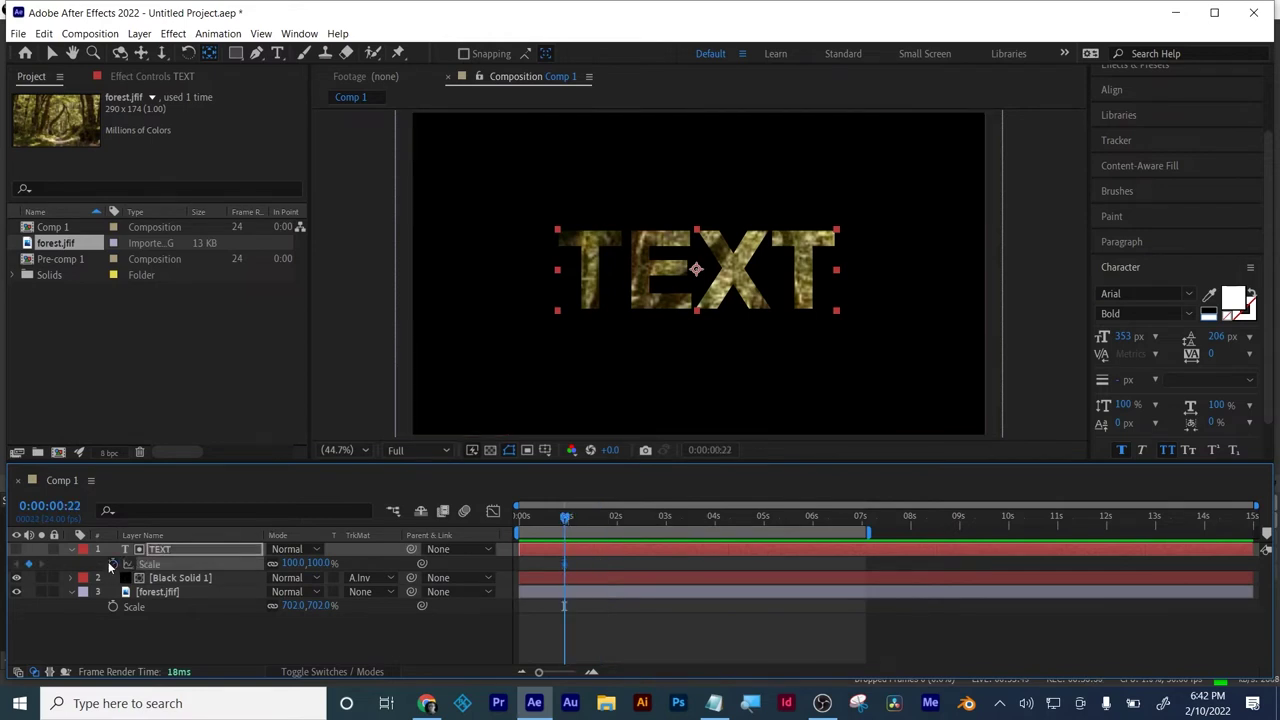
drag(655, 516, 767, 525)
drag(295, 563, 744, 158)
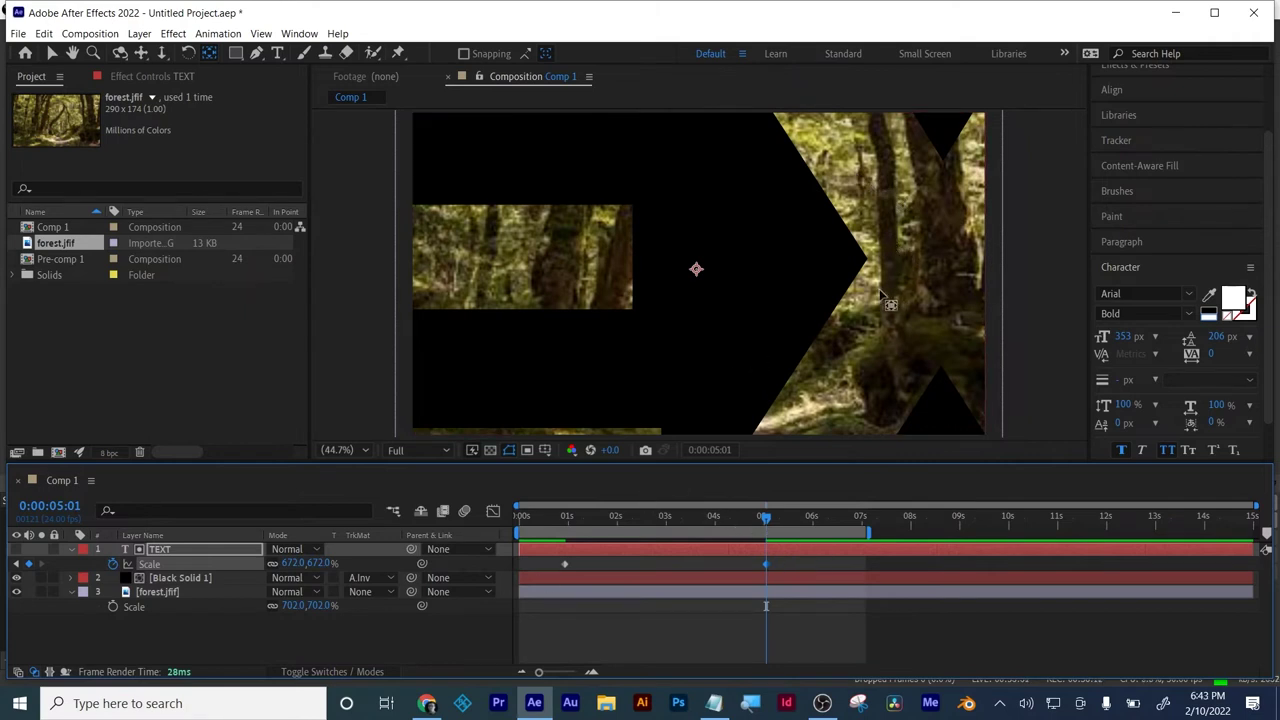
- Reveal the TEXT layer's Position, keyframe it at 0:00:02:00, and set its X value to 151 at 0:00:05:06
key(shift+p)
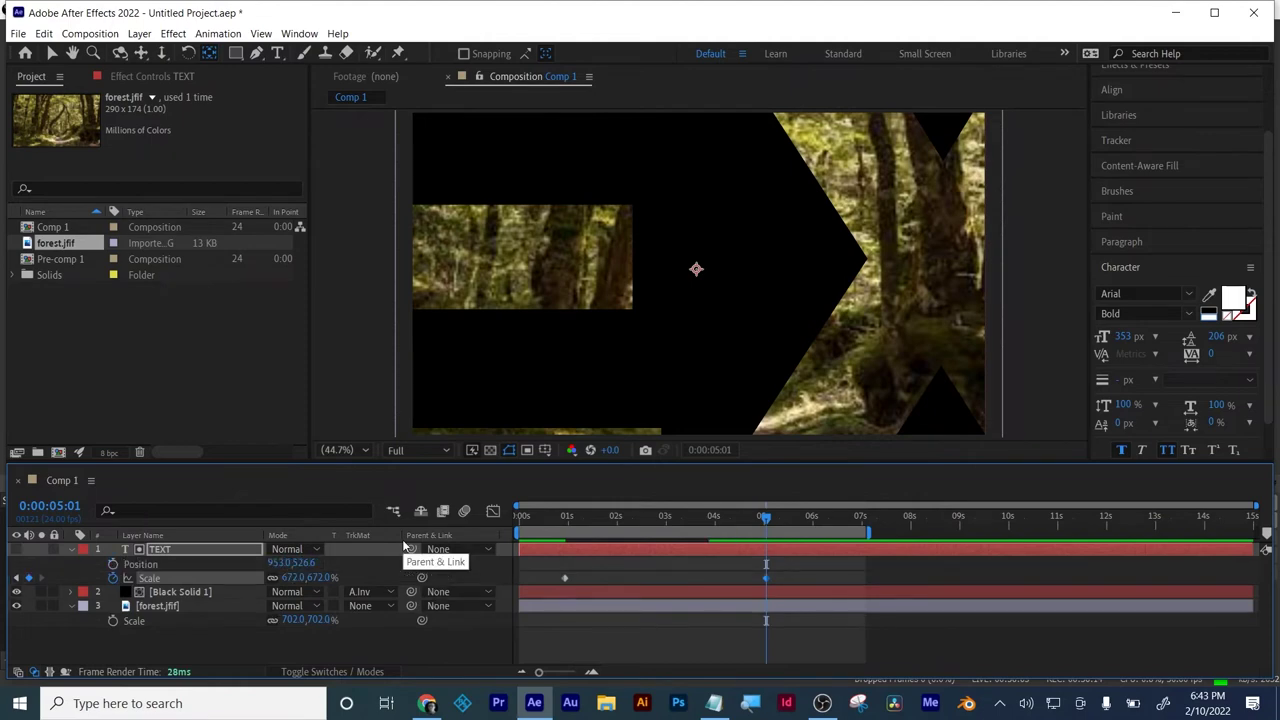
click(278, 564)
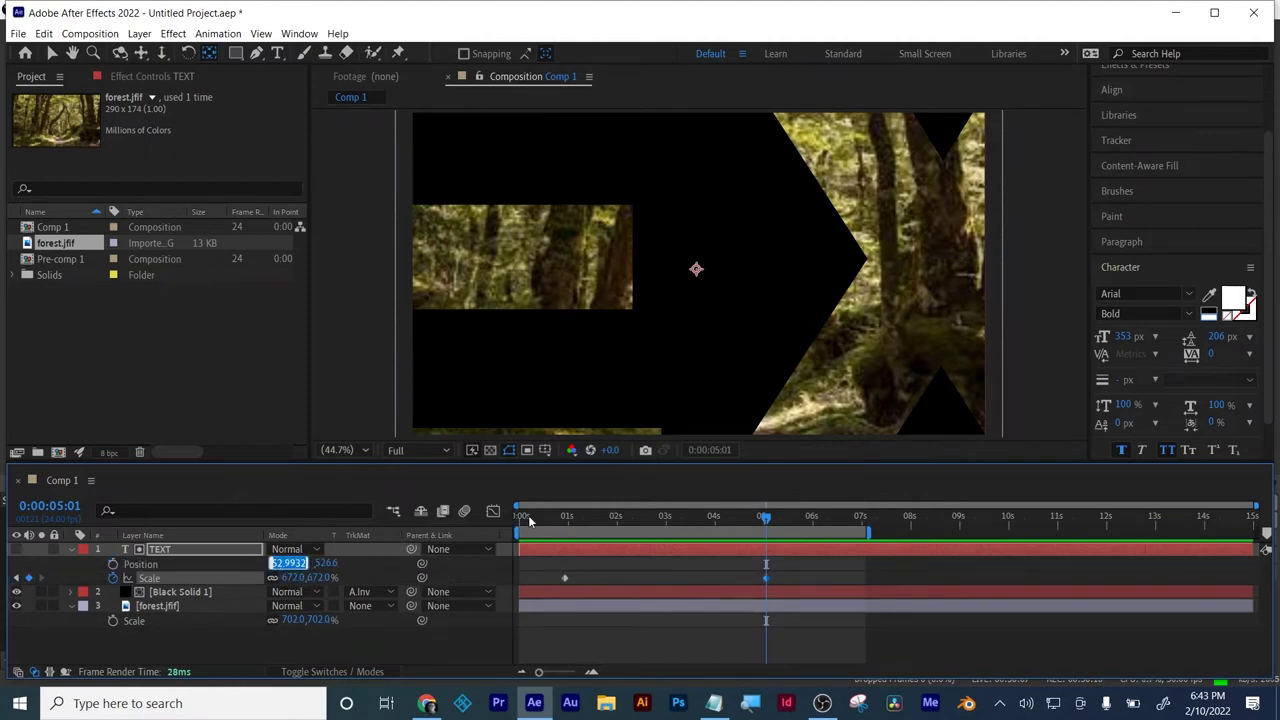
drag(528, 515, 617, 518)
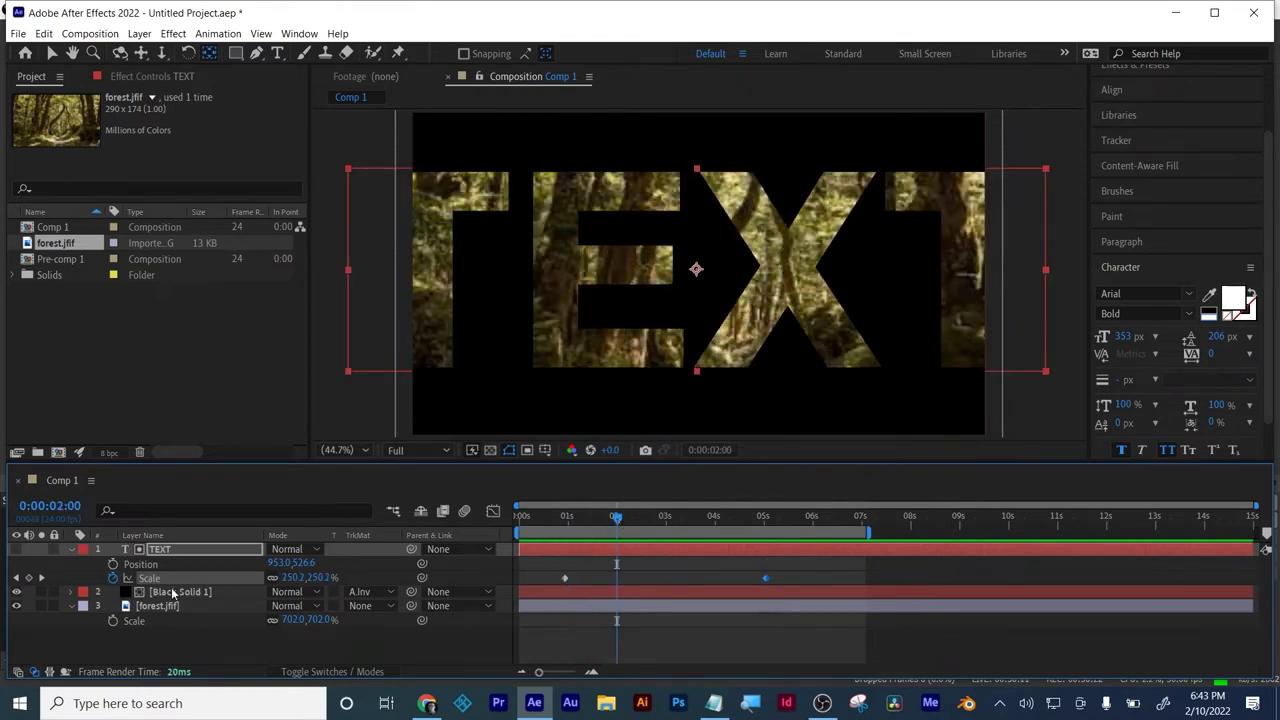
click(112, 566)
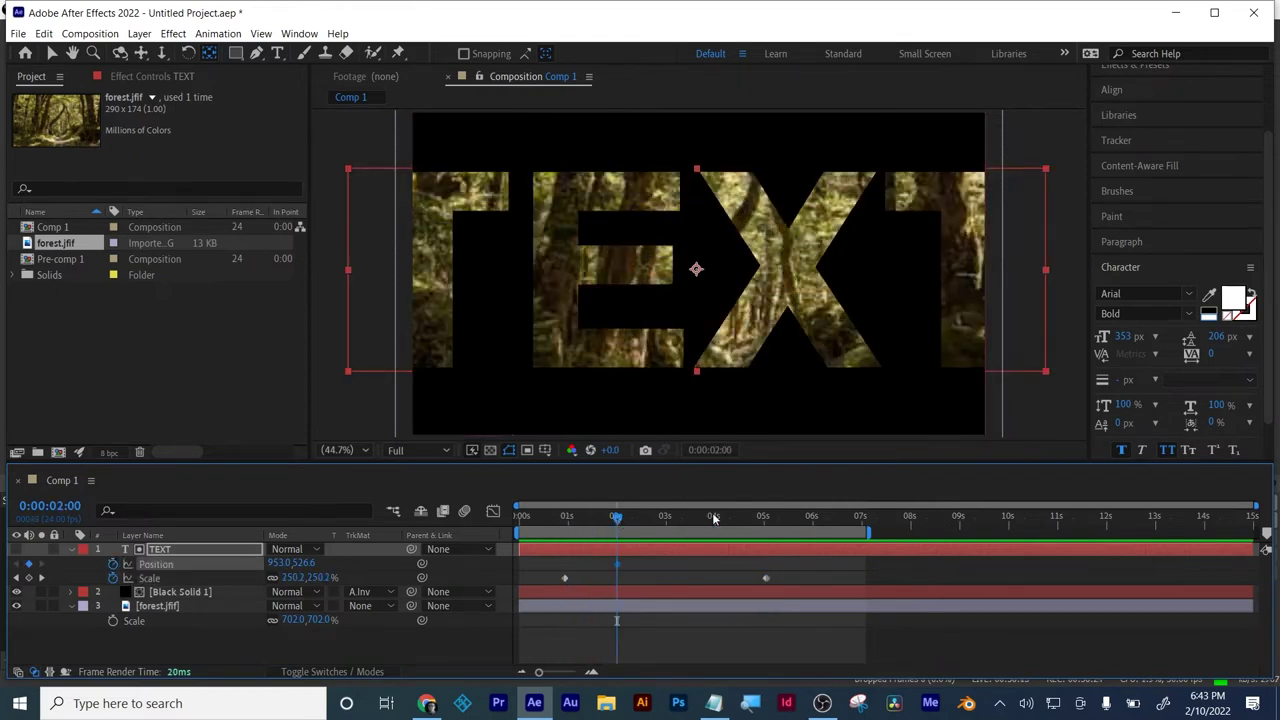
drag(712, 512, 778, 519)
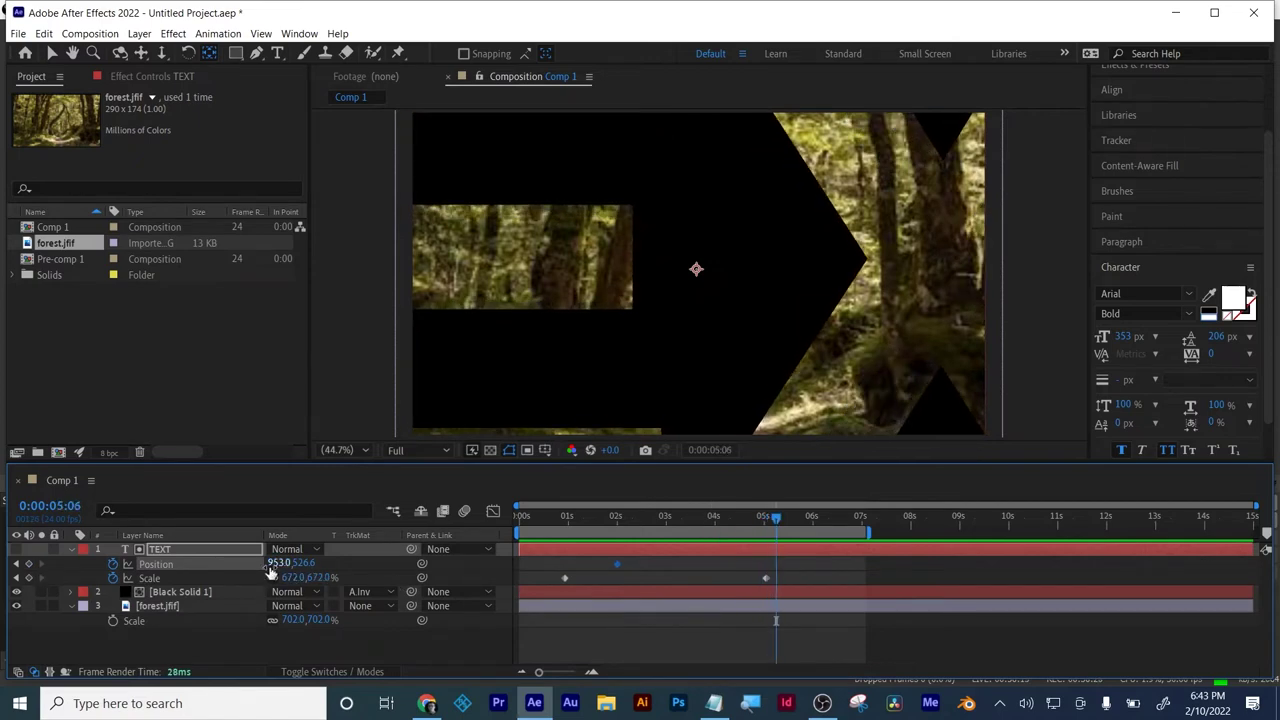
drag(278, 563, 170, 563)
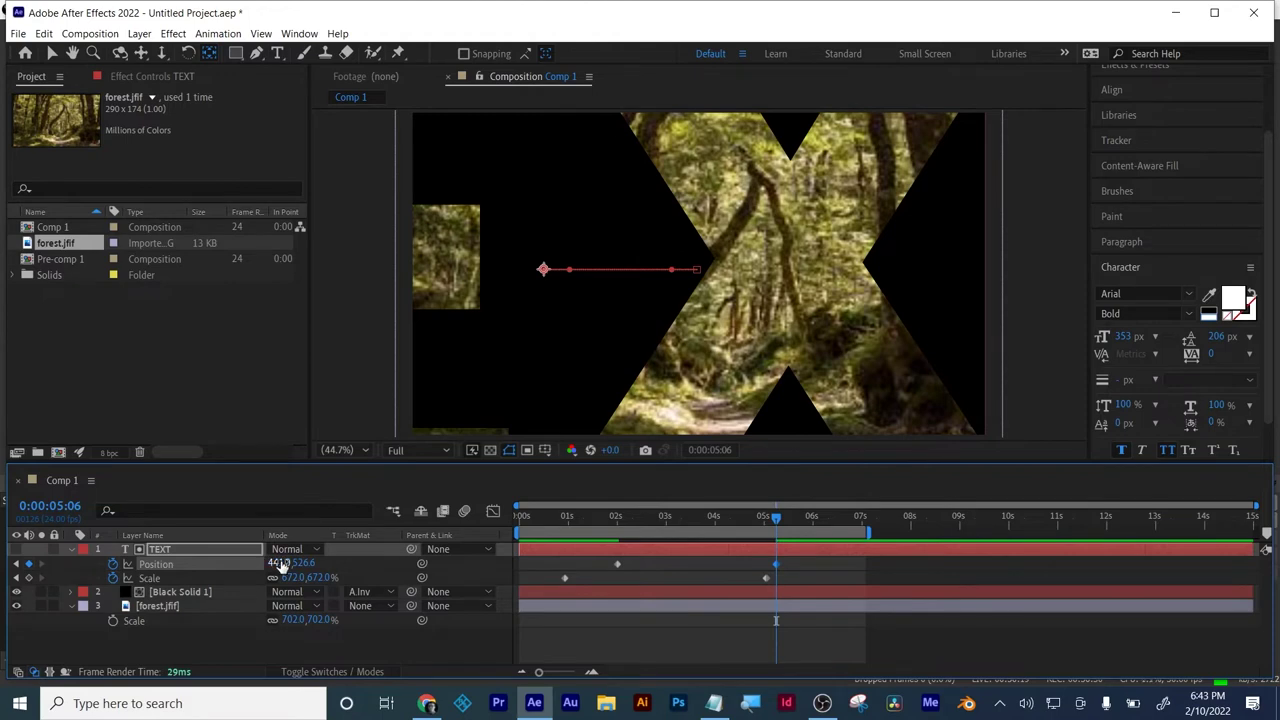
drag(281, 563, 90, 565)
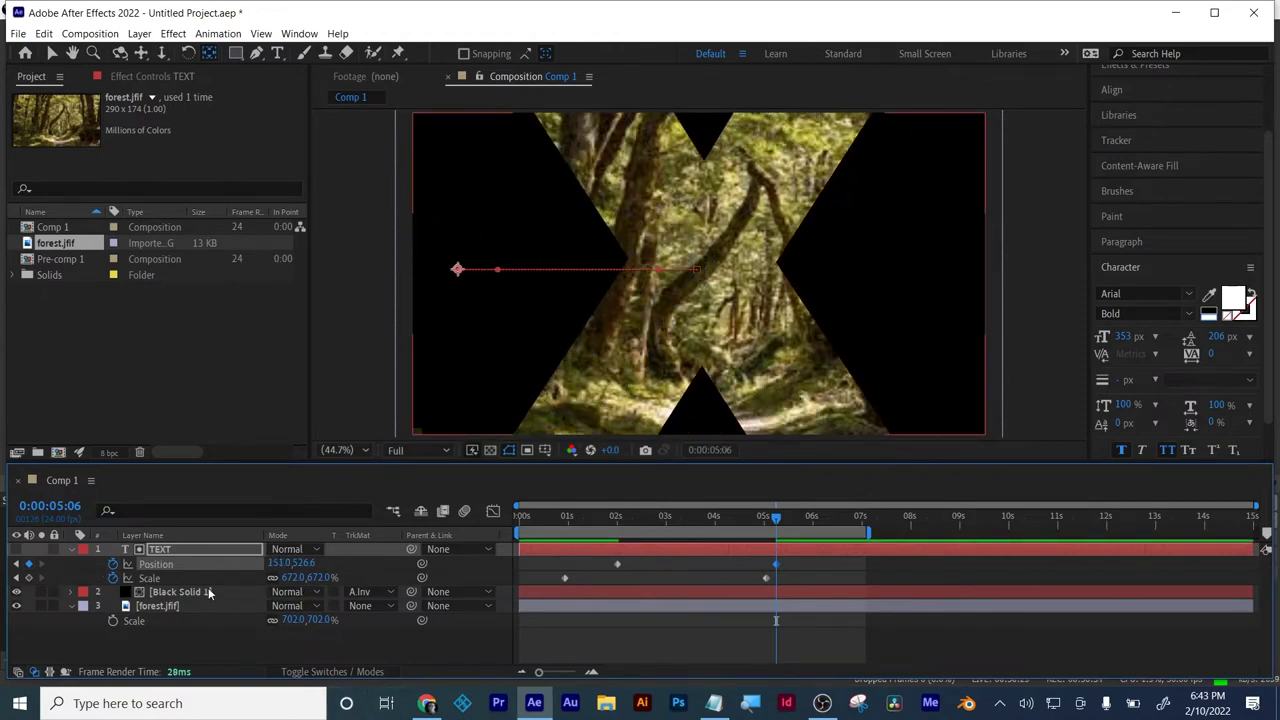
- Move the TEXT layer's last Scale keyframe to 0:00:05:06, set its scale to 2958% and shift Position X to -1340
click(774, 579)
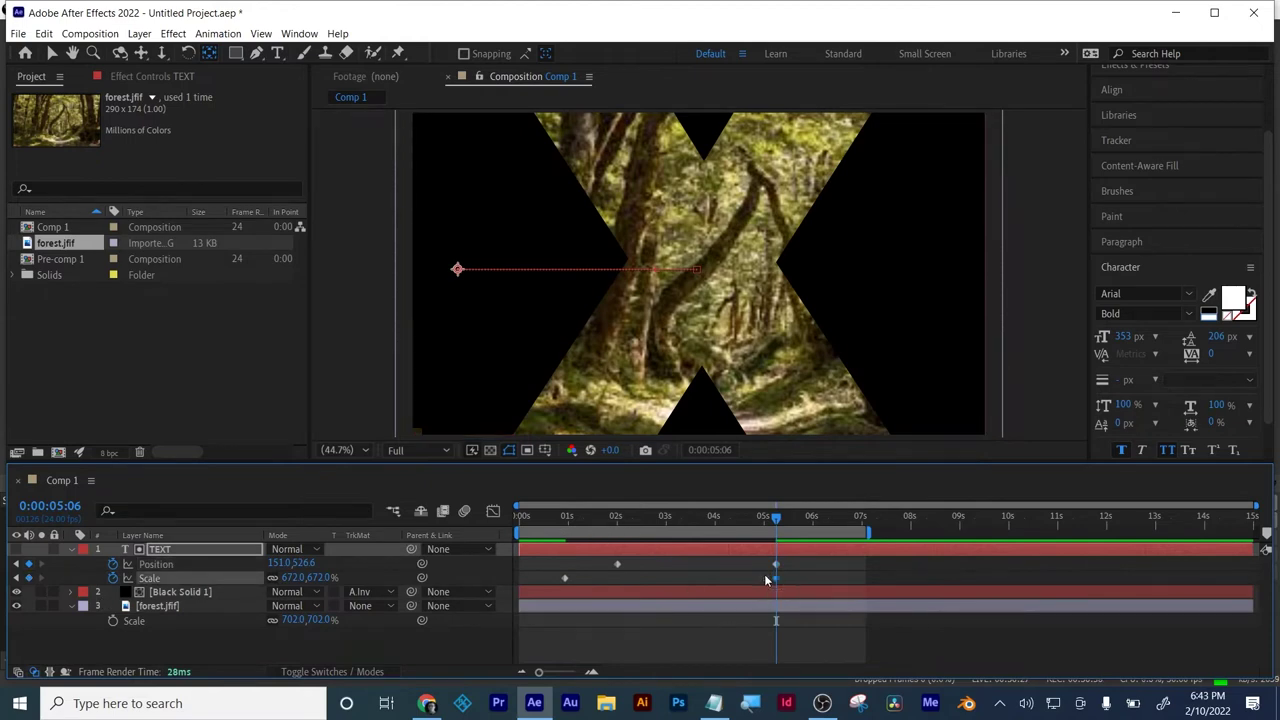
drag(290, 579, 40, 567)
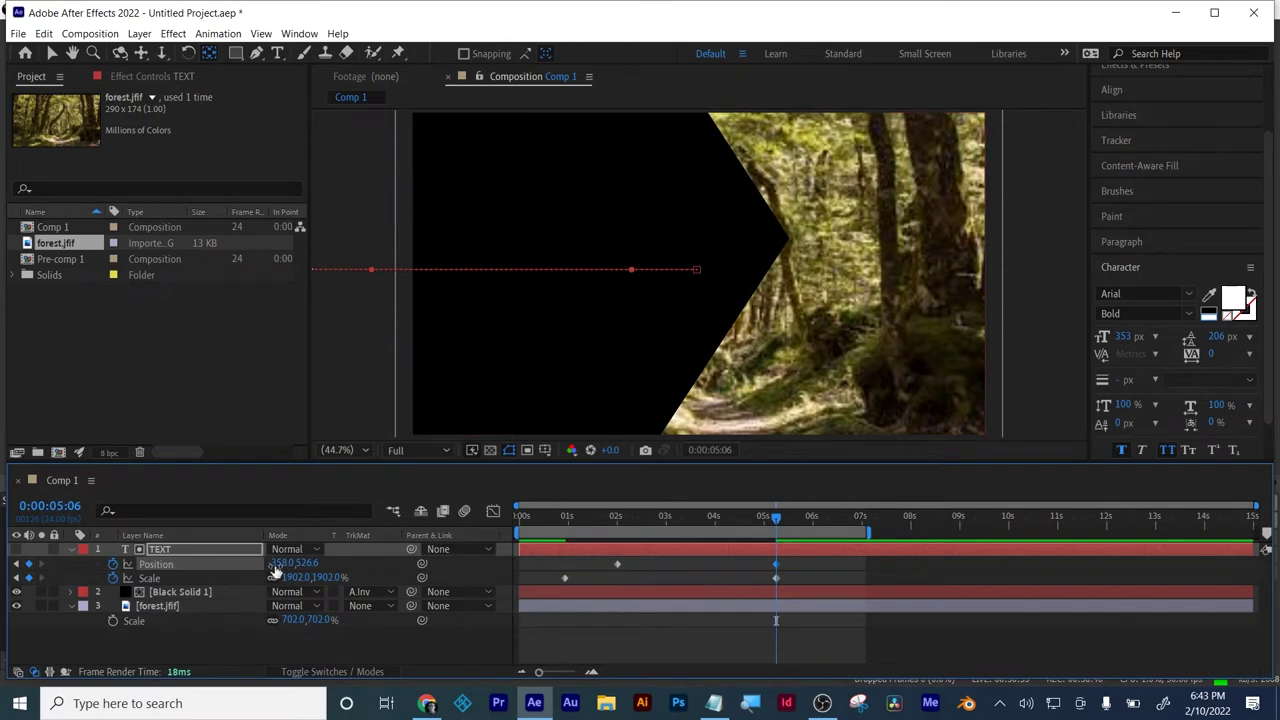
drag(285, 564, 105, 566)
drag(303, 566, 830, 486)
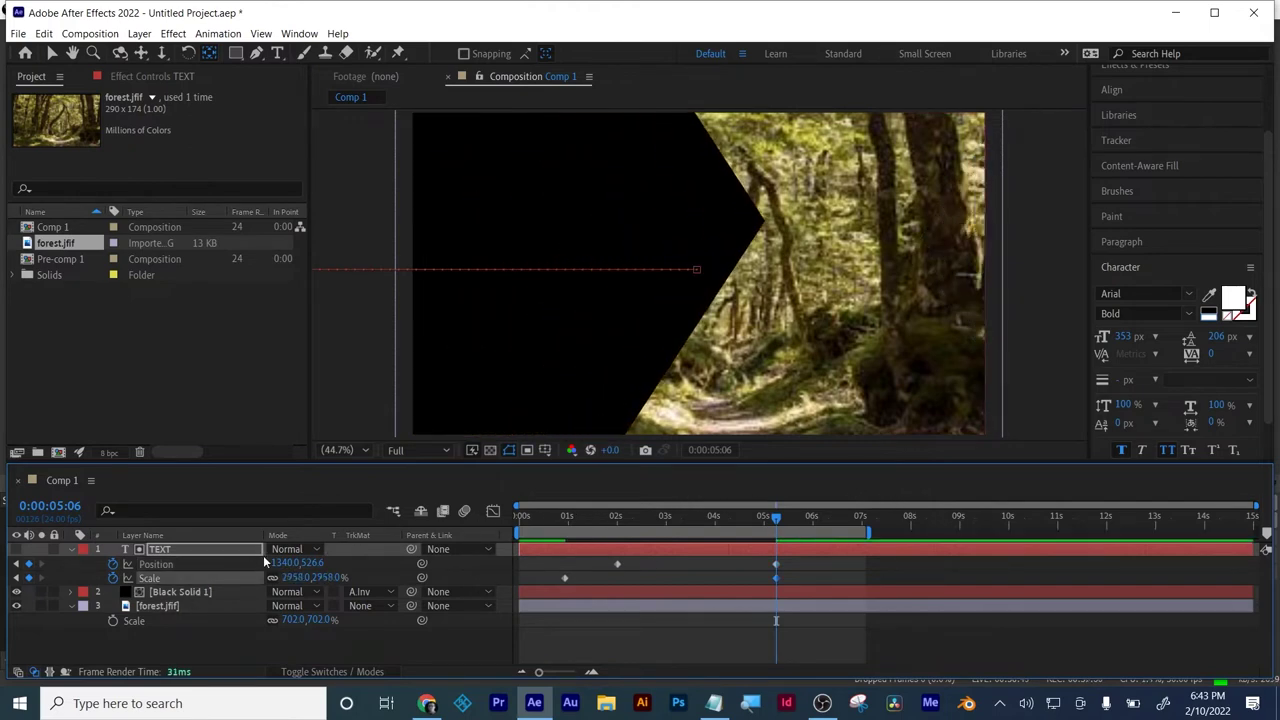
- Shift the TEXT layer's Position X to -2578 at 0:00:05:06 so the cut-out clears the whole frame
drag(285, 563, 180, 563)
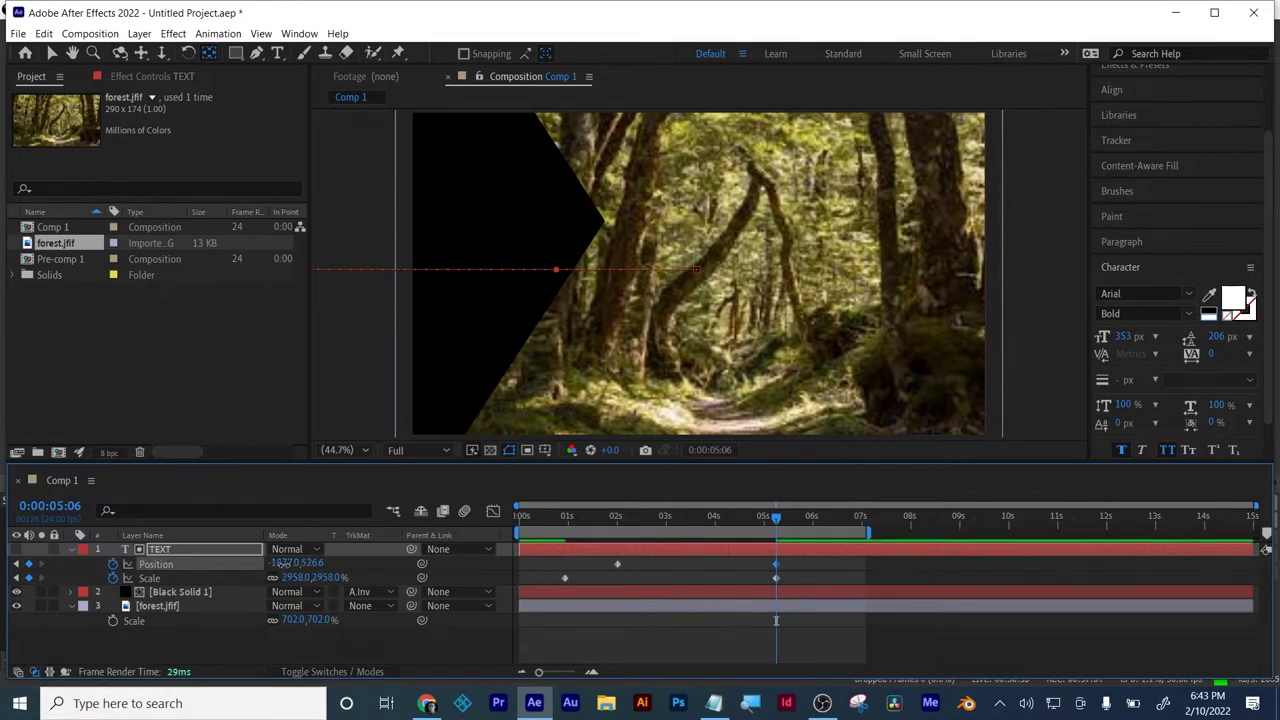
drag(280, 563, 3, 700)
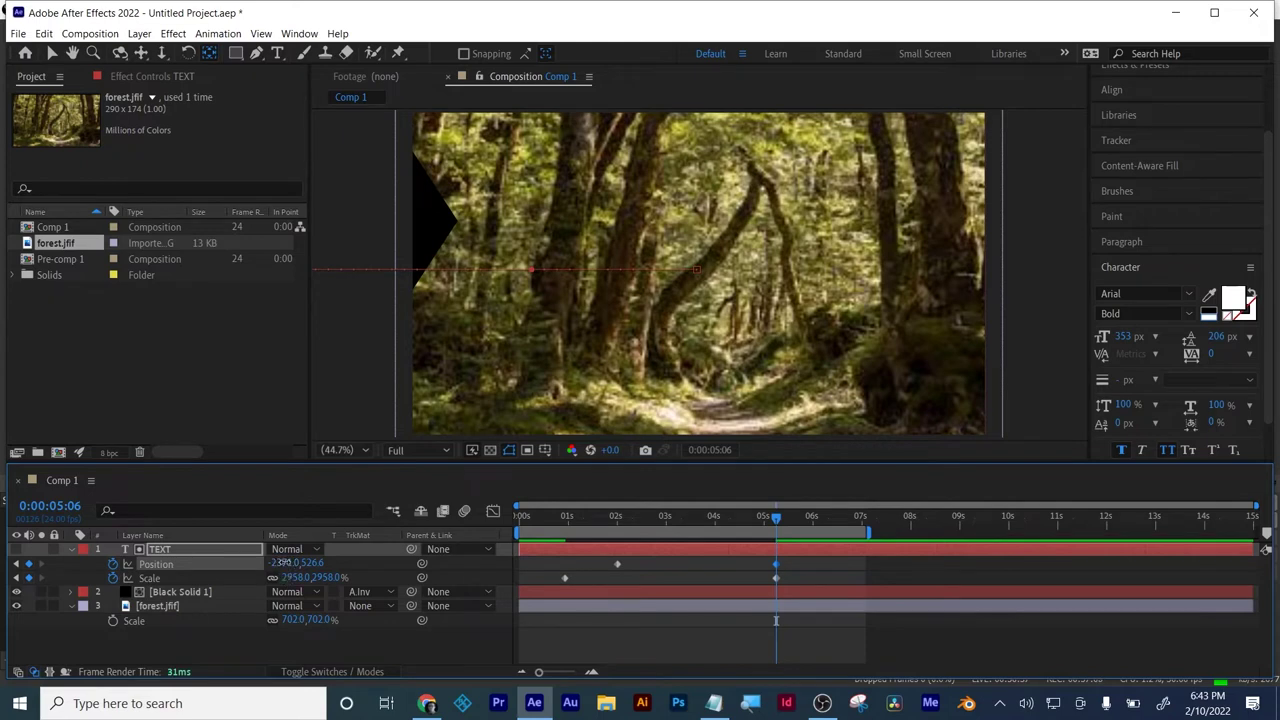
drag(282, 563, 150, 577)
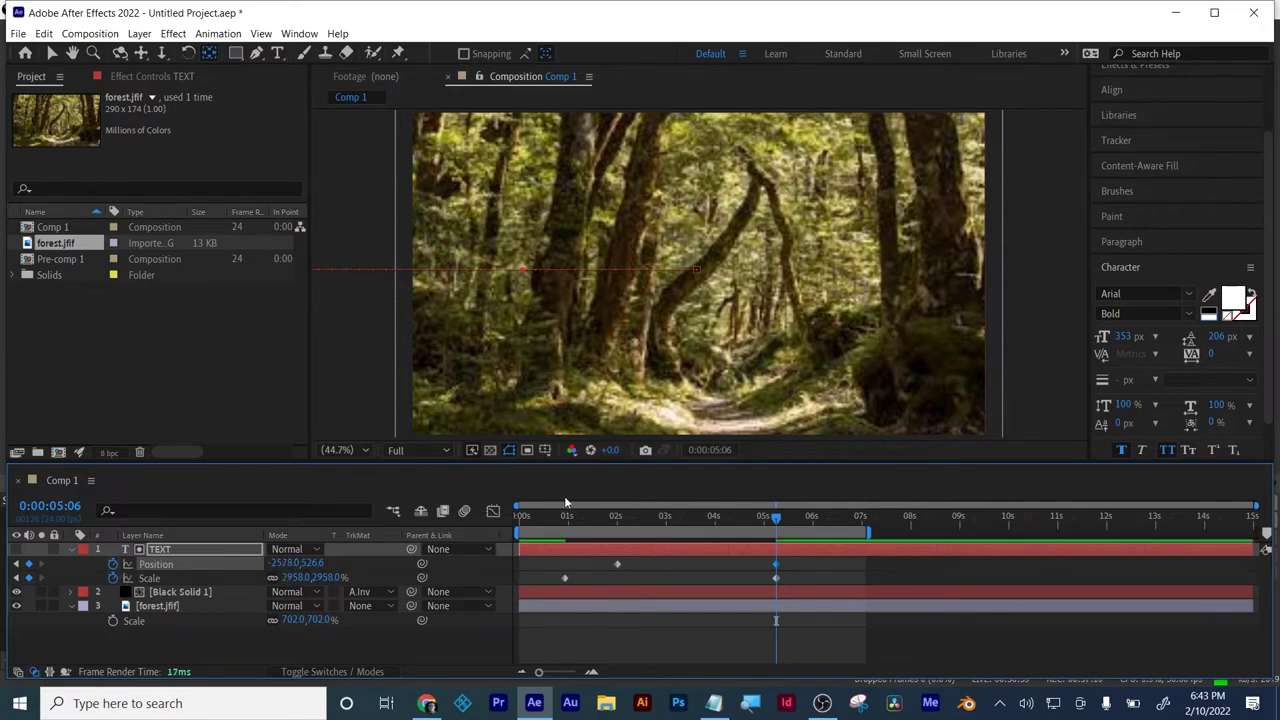
- Play the TEXT reveal from the start of the composition and scrub back through it to 0:00:00:22
drag(562, 520, 496, 535)
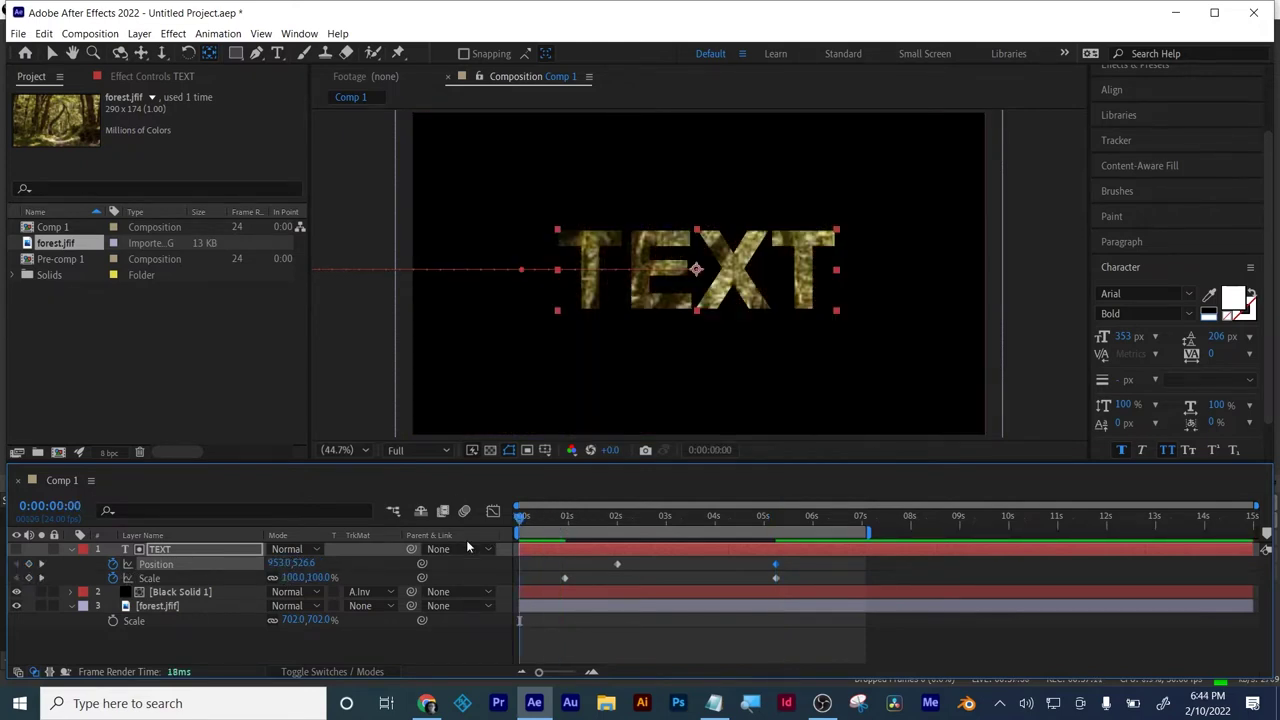
key(space)
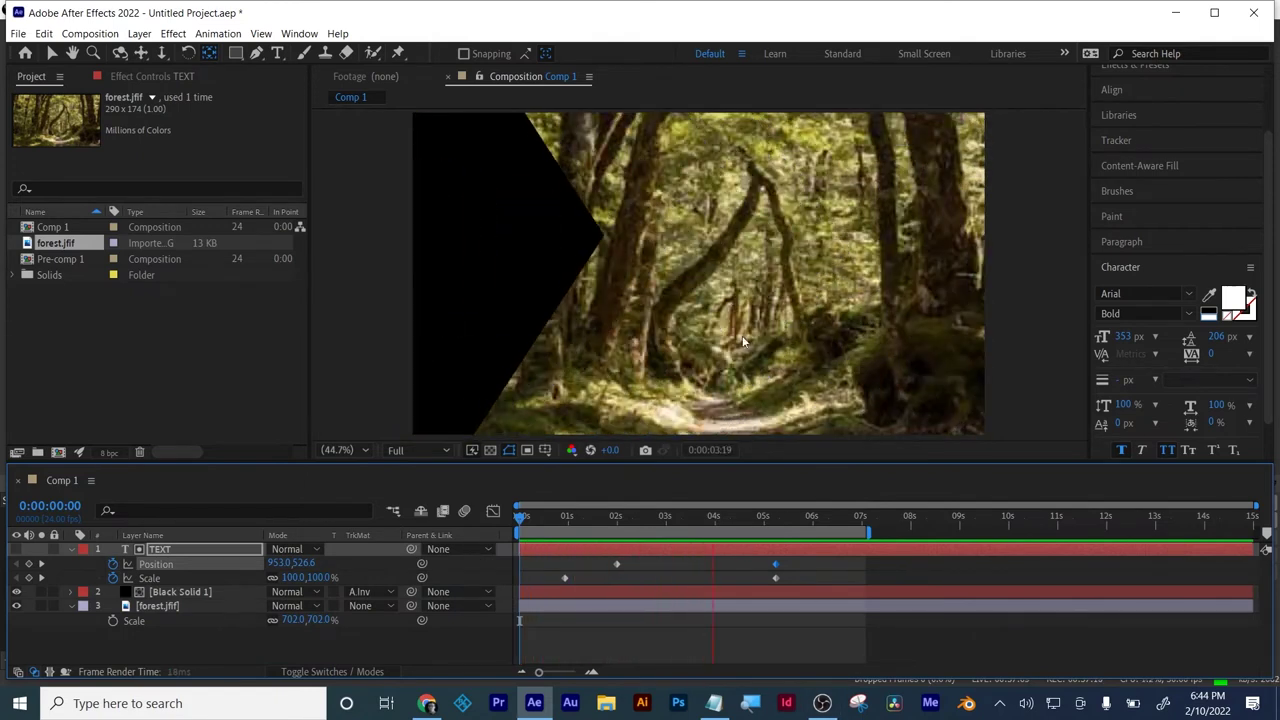
key(space)
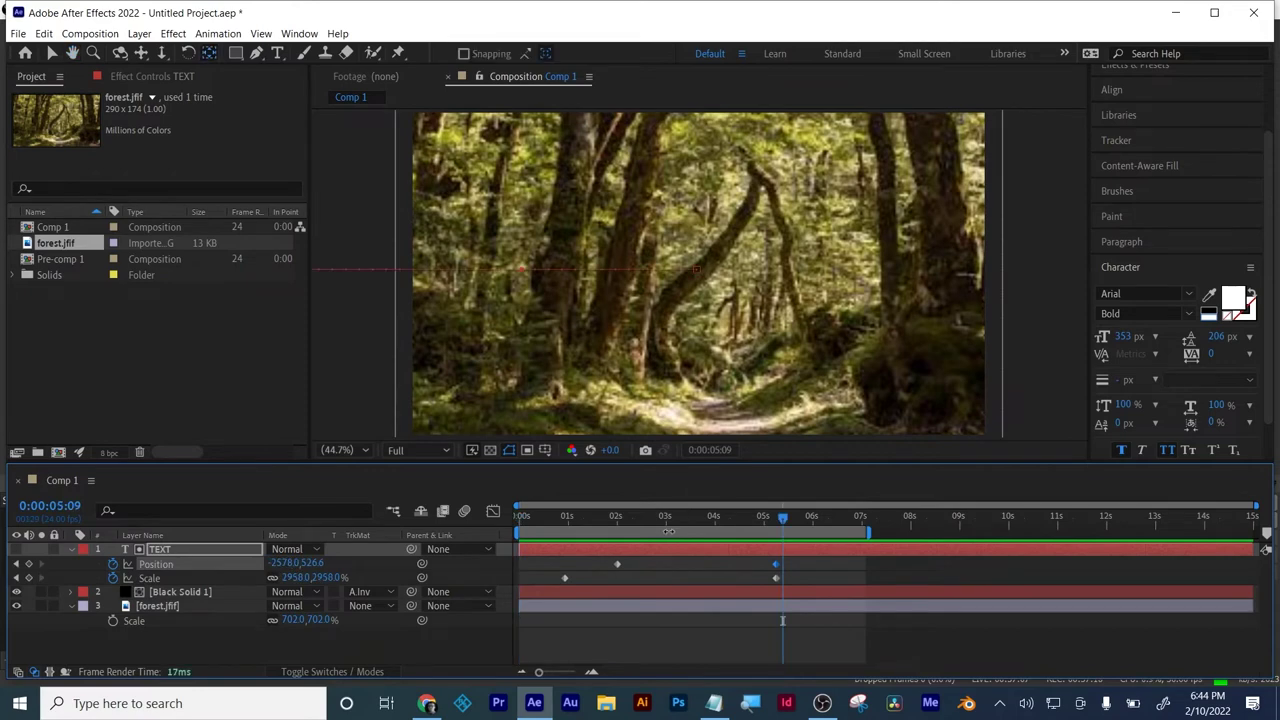
drag(659, 519, 616, 515)
mouse_move(561, 495)
mouse_down()
mouse_move(540, 488)
mouse_move(565, 485)
mouse_up()
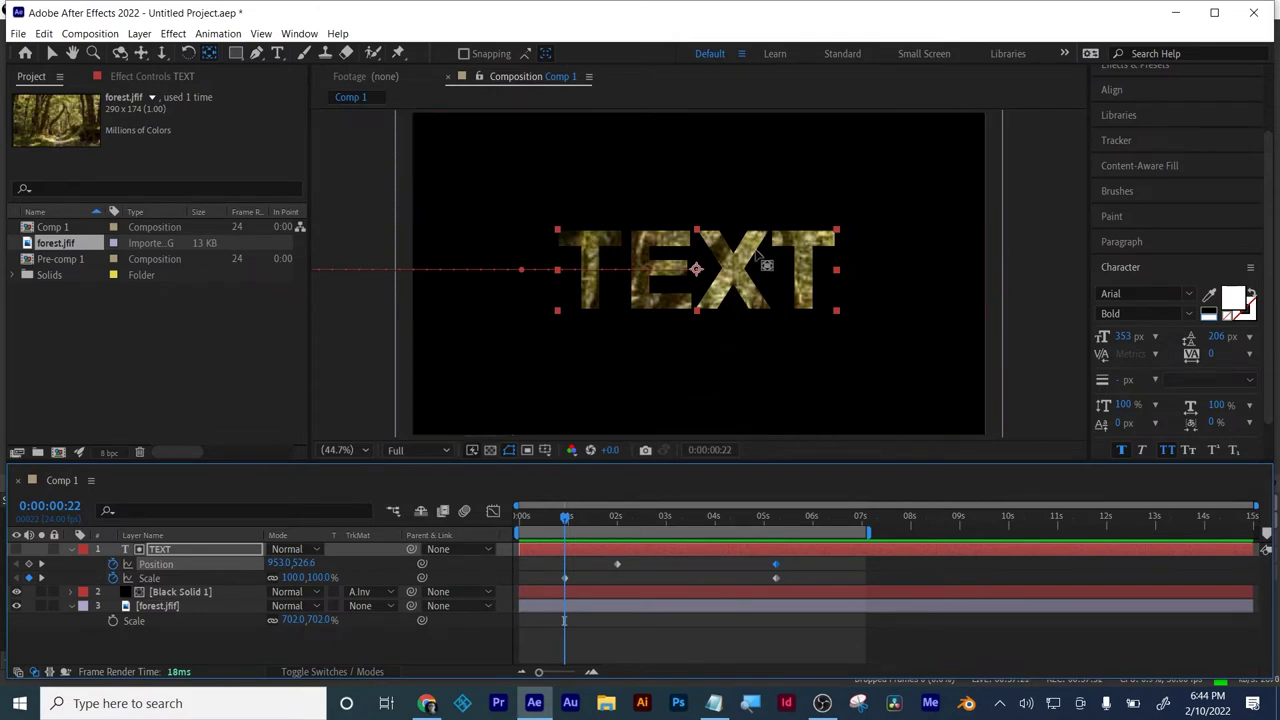
- Add a Scale keyframe of 702% to the forest.jfif layer at 0:00:05:05
right_click(625, 612)
right_click(590, 651)
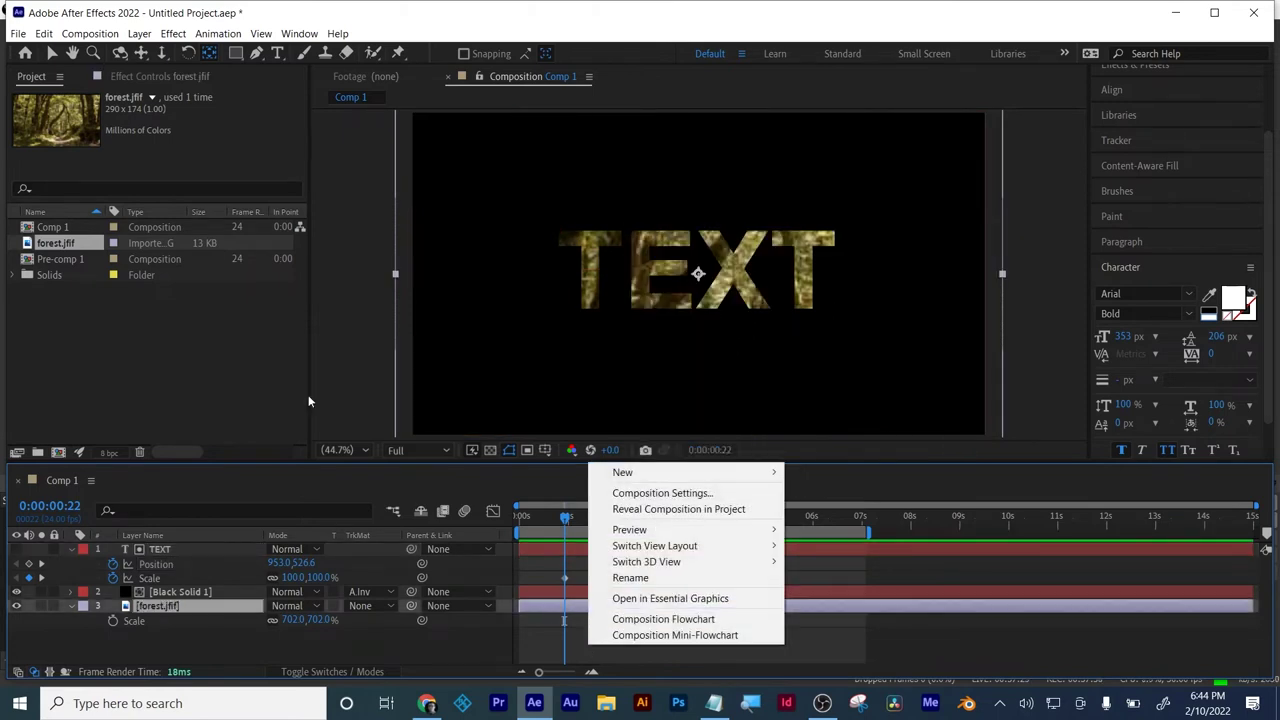
click(50, 57)
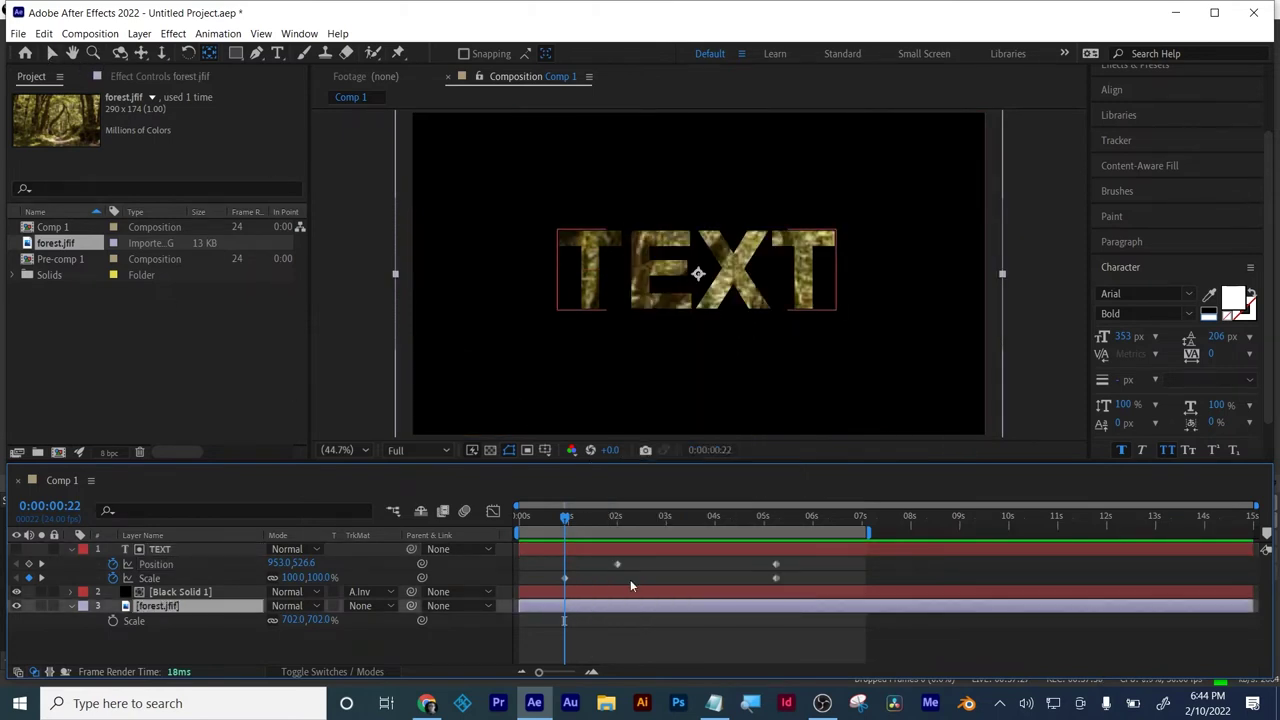
click(634, 514)
drag(753, 520, 776, 520)
key(s)
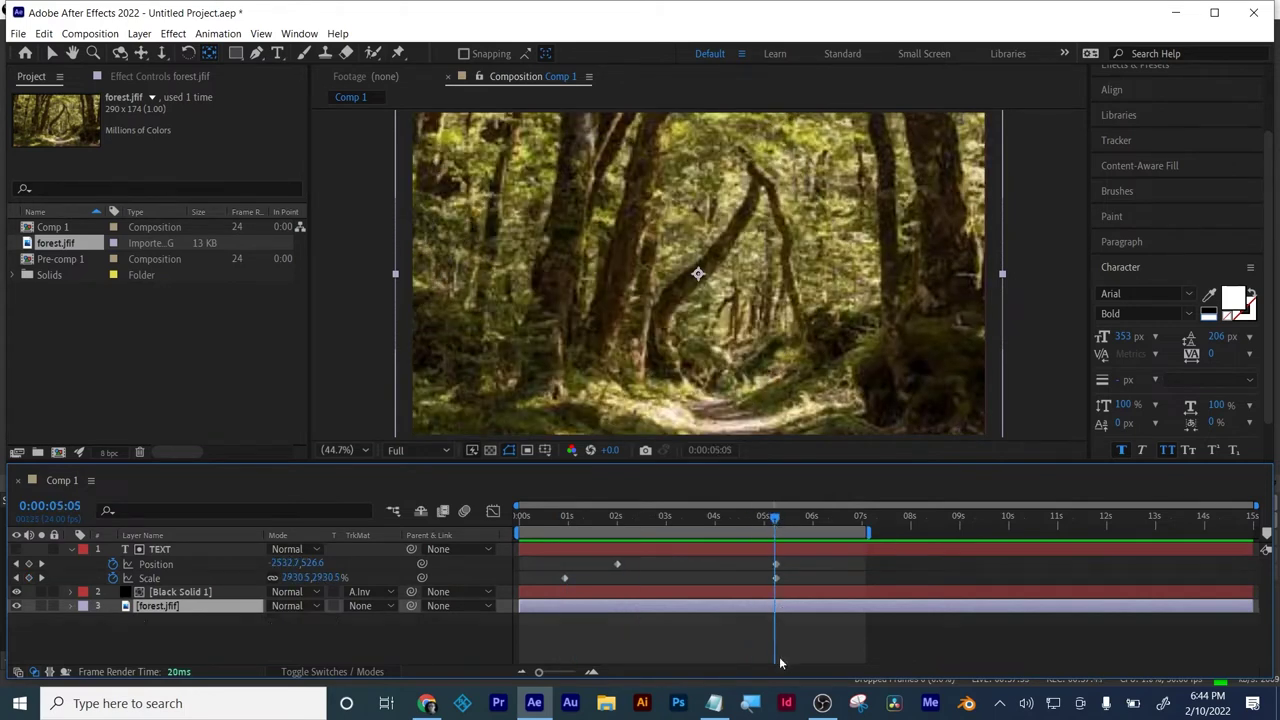
key(s)
click(113, 621)
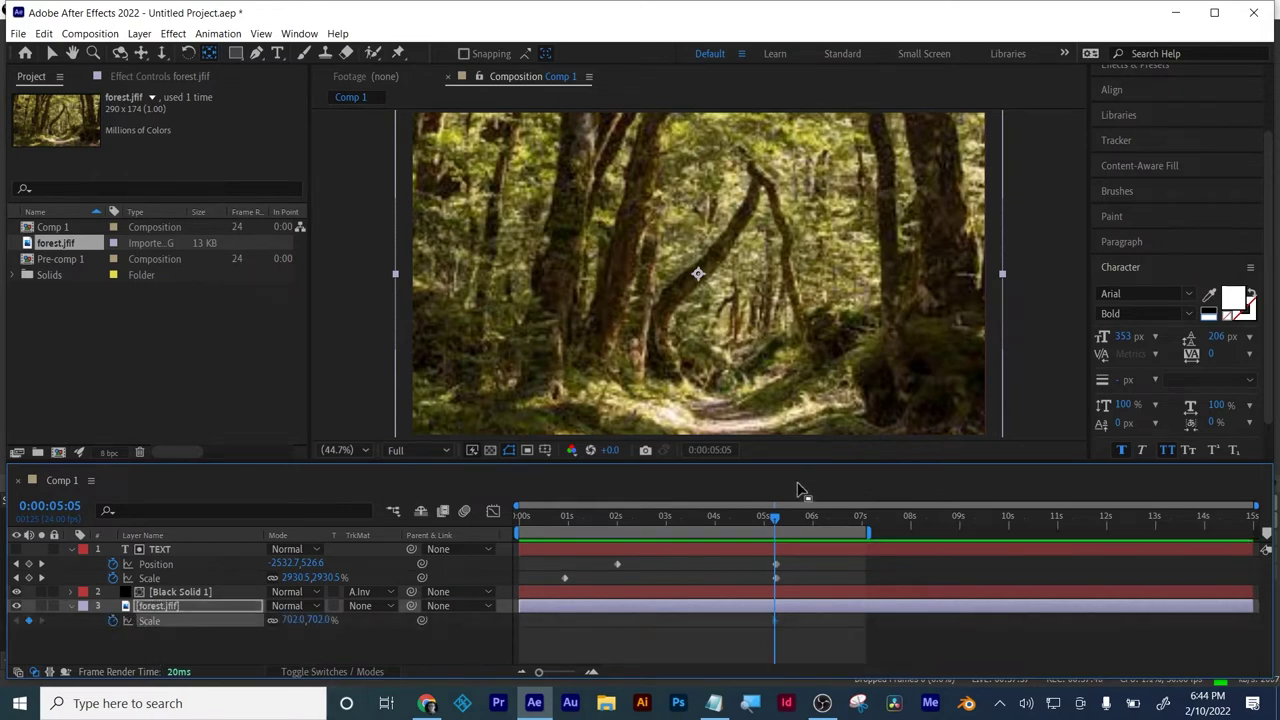
- Set the forest.jfif layer's Scale to 529% at 0:00:00:22 and scrub through the combined animation
drag(775, 519, 565, 523)
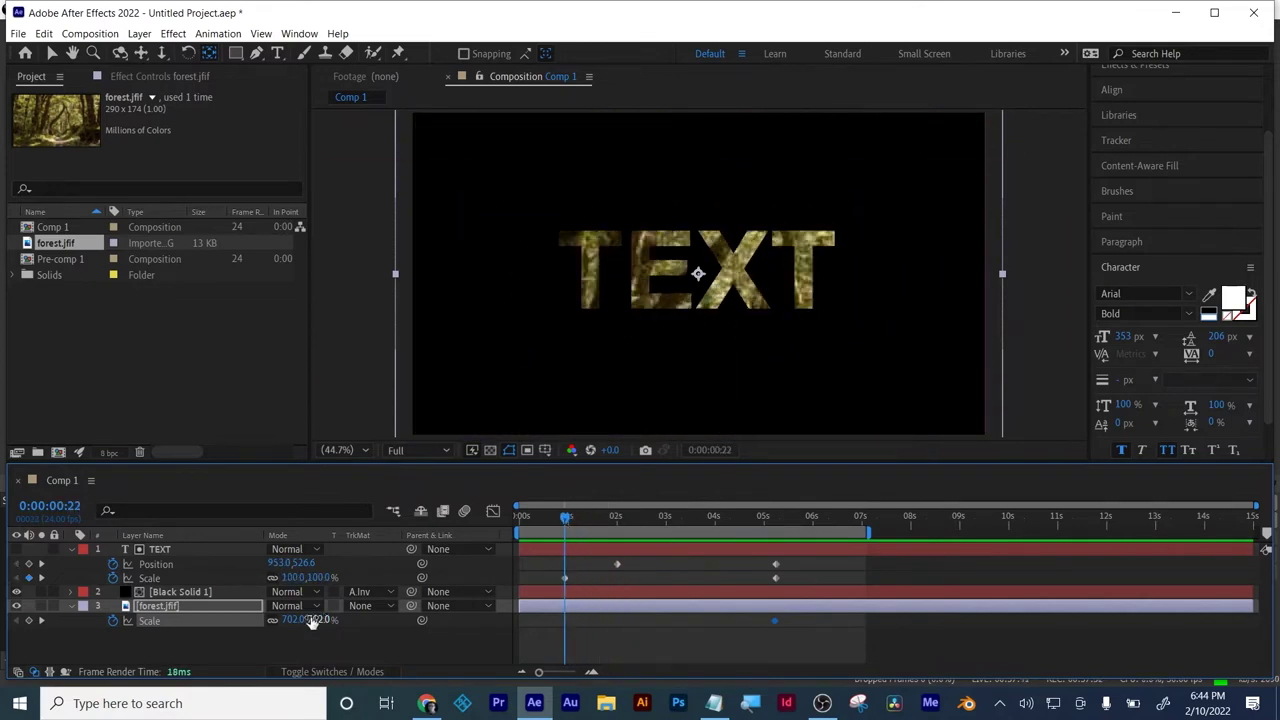
drag(295, 620, 177, 651)
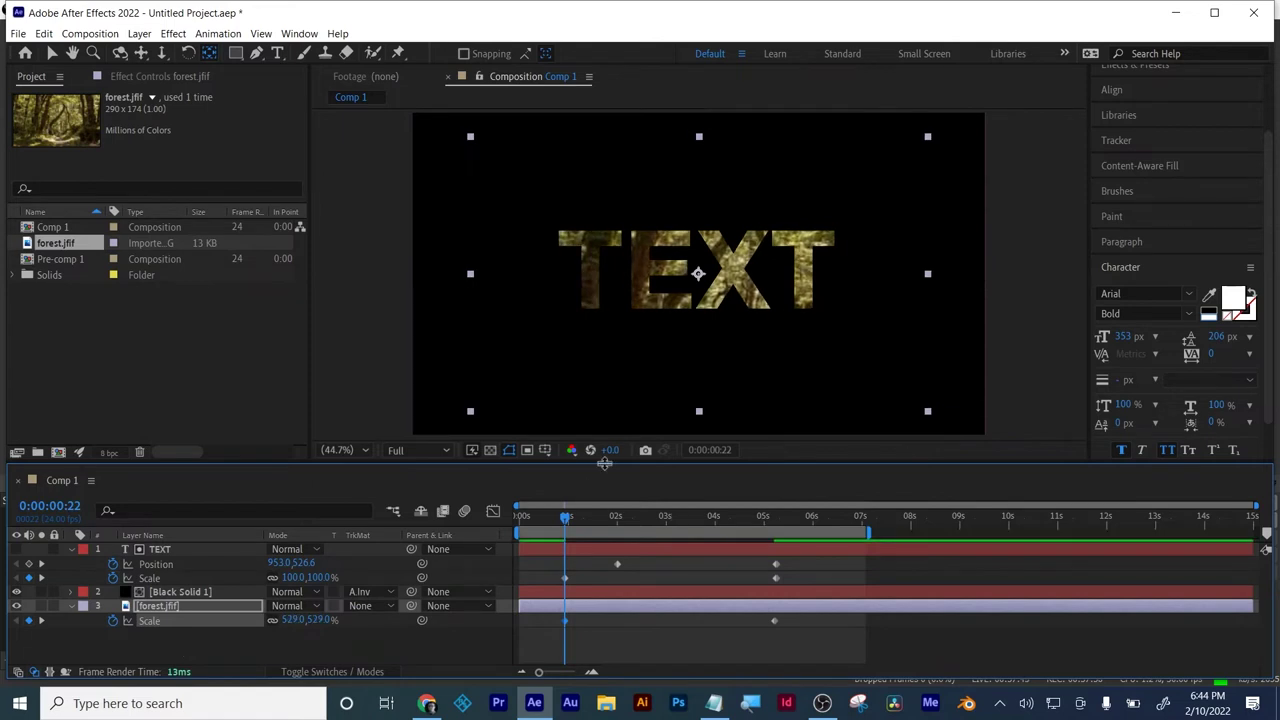
drag(569, 516, 788, 505)
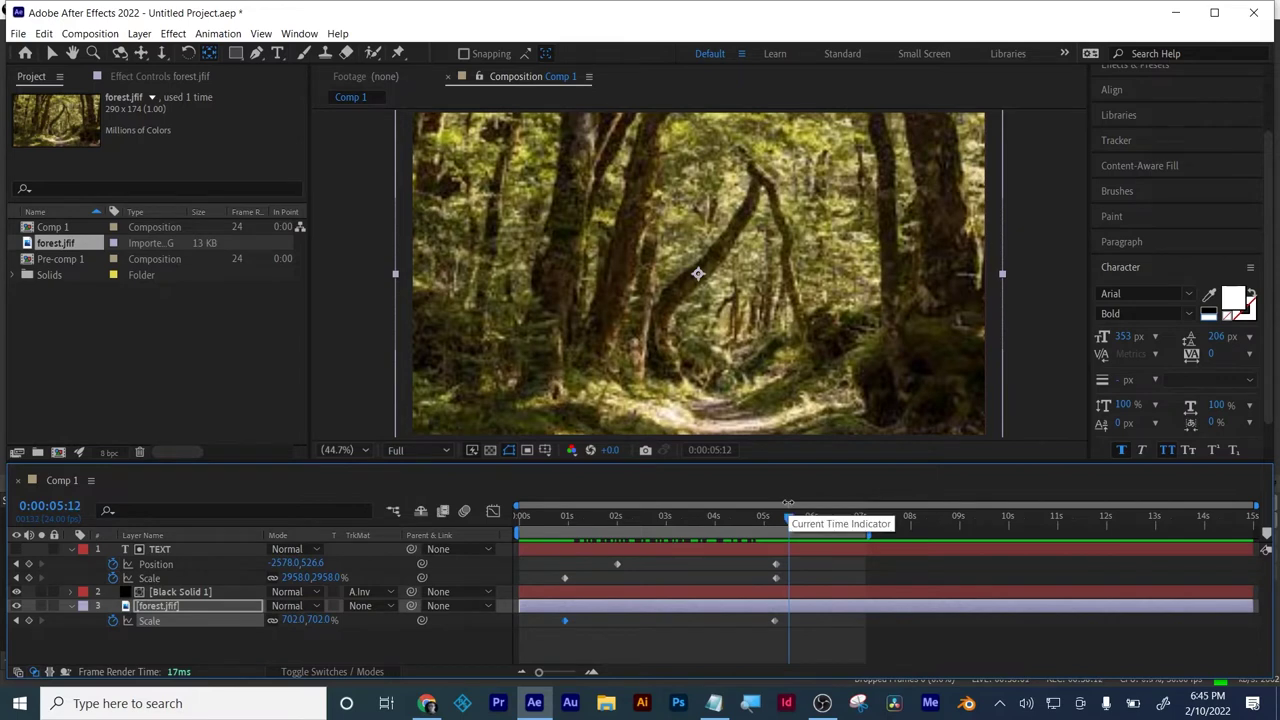
click(558, 520)
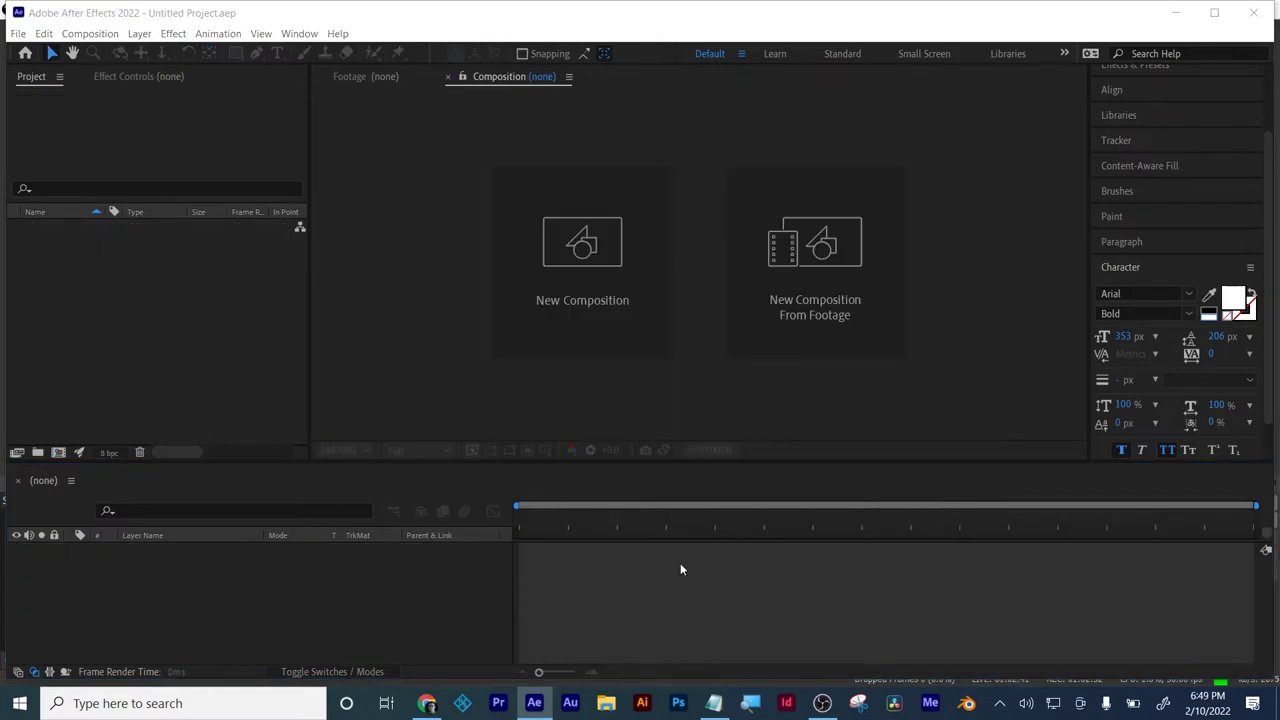
- Open a File Explorer window and go to the OS (C:) drive
key(super+e)
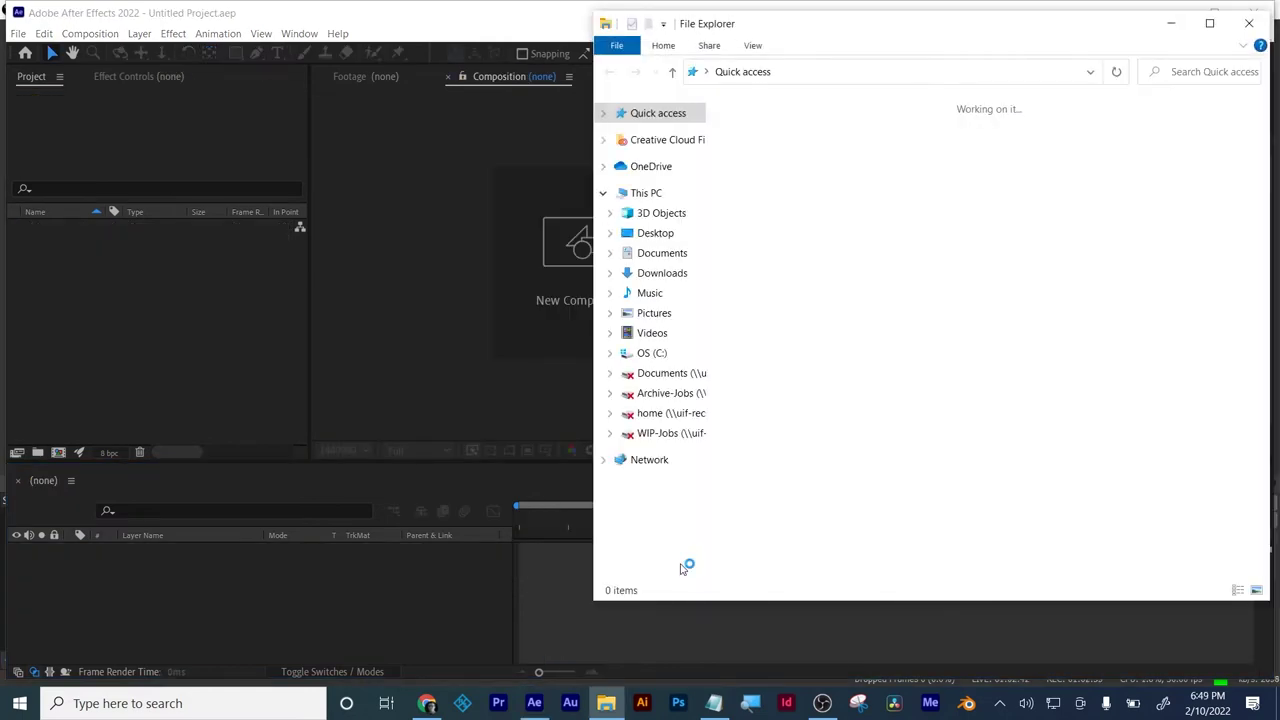
click(651, 353)
mouse_move(651, 353)
mouse_down()
mouse_move(795, 335)
mouse_move(785, 272)
mouse_move(665, 368)
mouse_up()
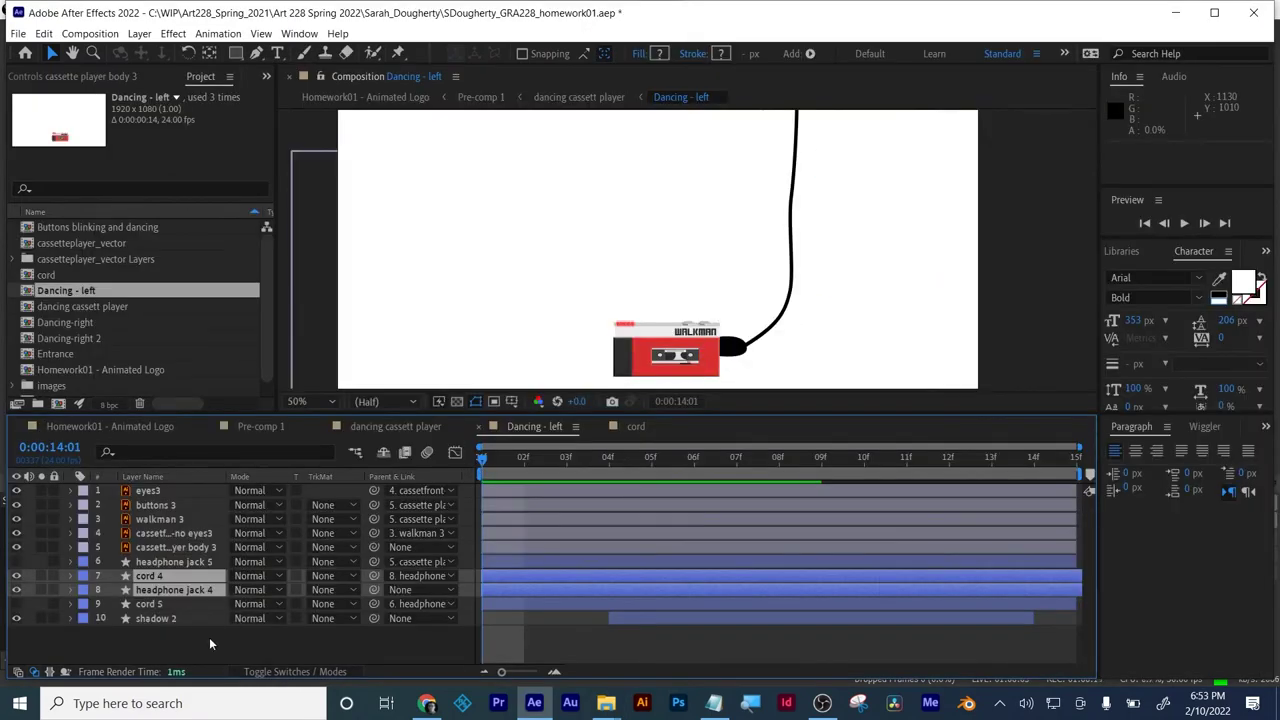
- Parent the cord 4 layer to headphone jack 4, and headphone jack 4 to cassette player body 3
click(162, 580)
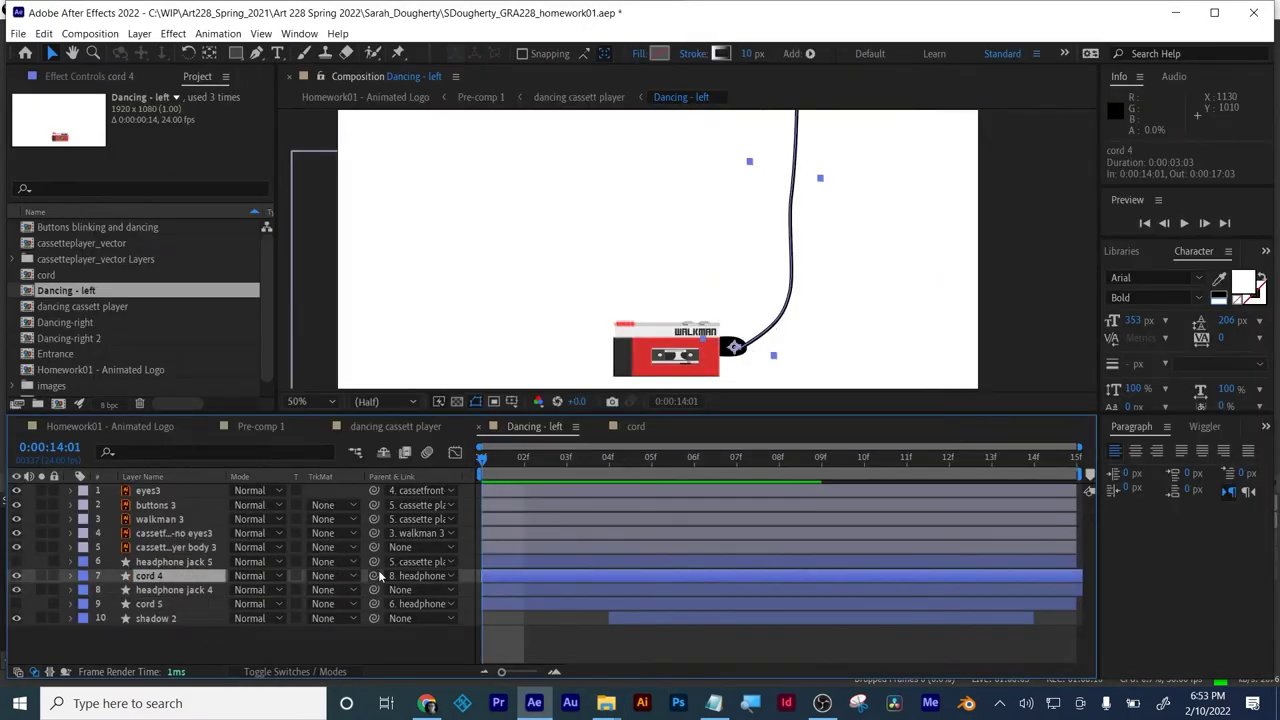
drag(375, 580, 200, 589)
click(200, 589)
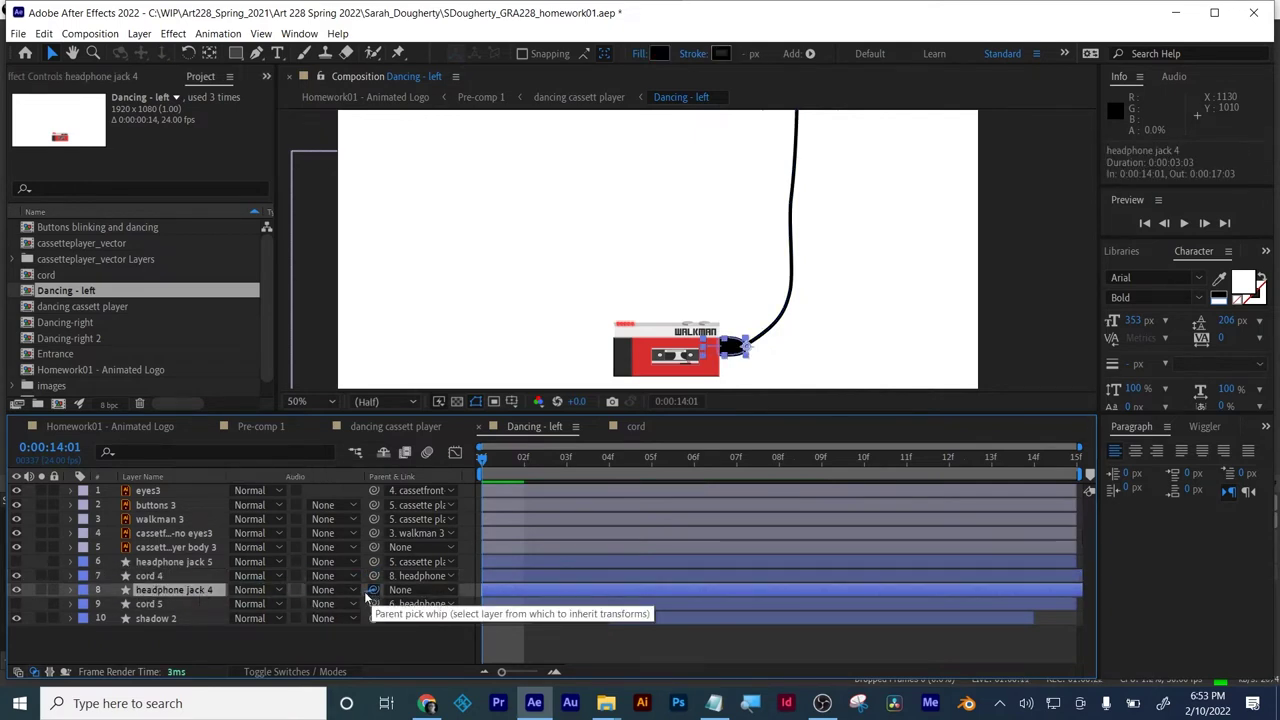
drag(372, 590, 175, 547)
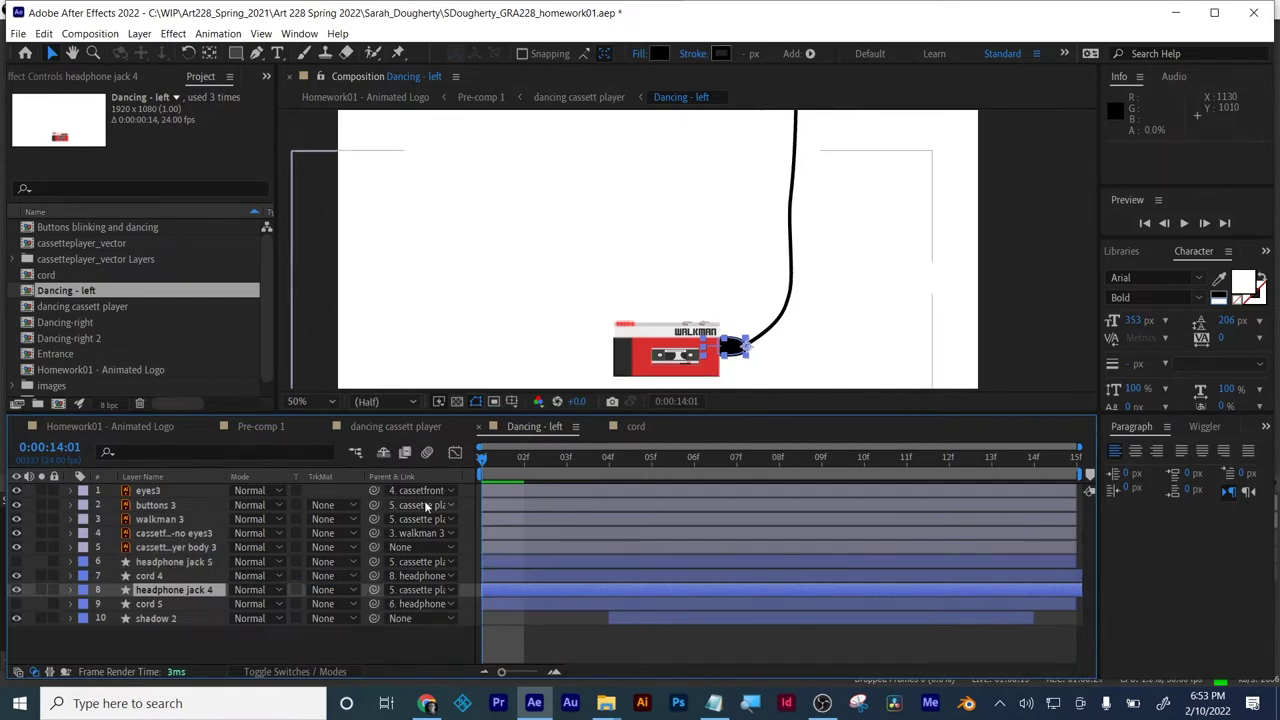
- Scrub through the Dancing - left composition to check the cord and jack motion, and deselect the layer
drag(519, 458, 1090, 468)
drag(1009, 471, 482, 498)
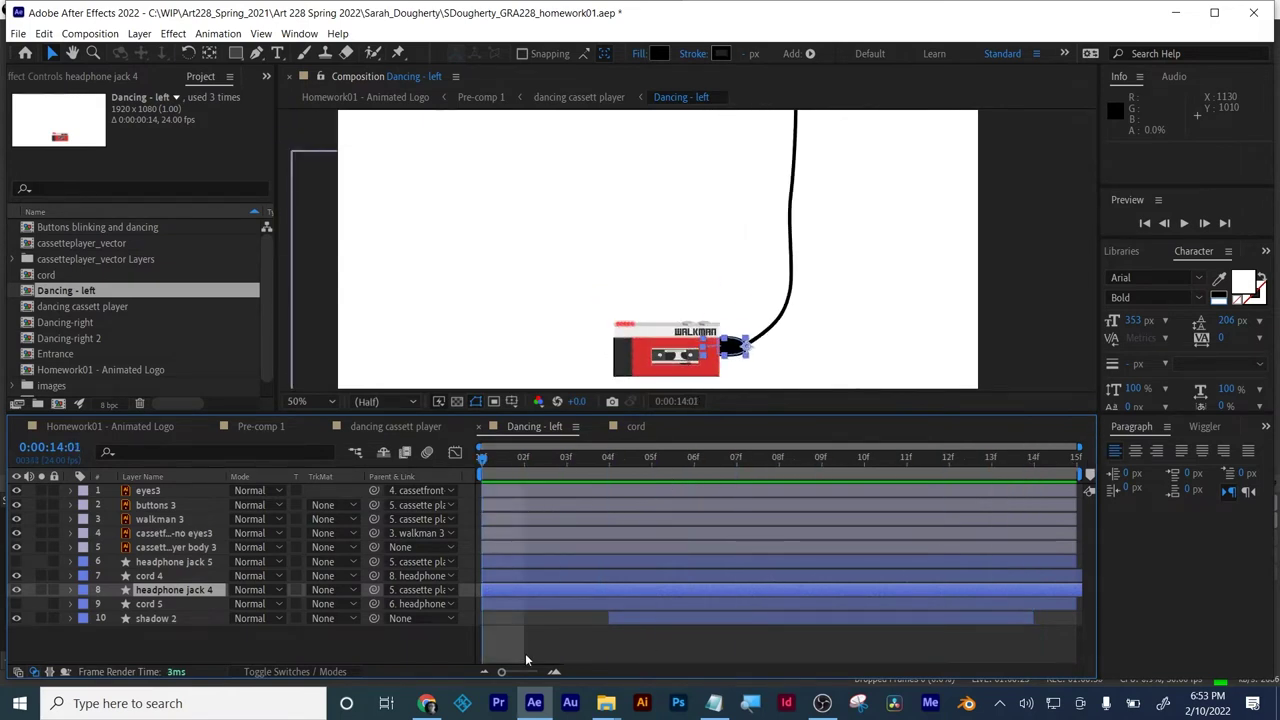
click(355, 660)
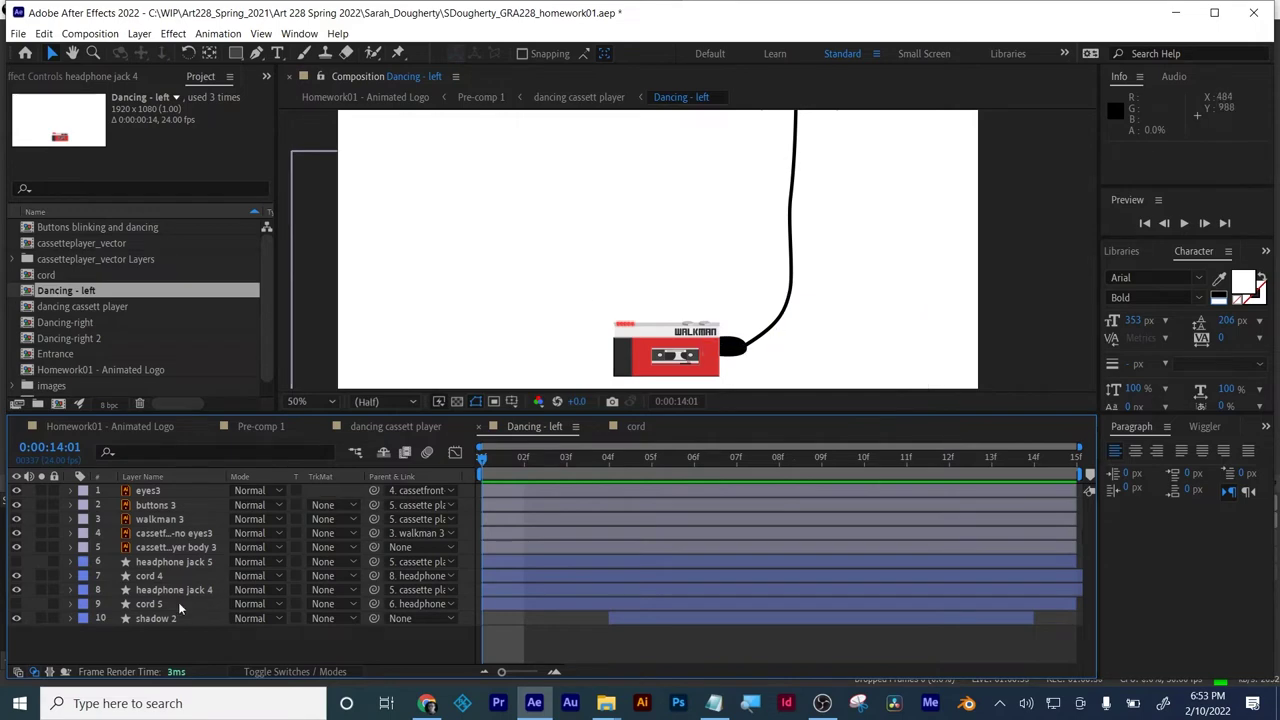
right_click(146, 578)
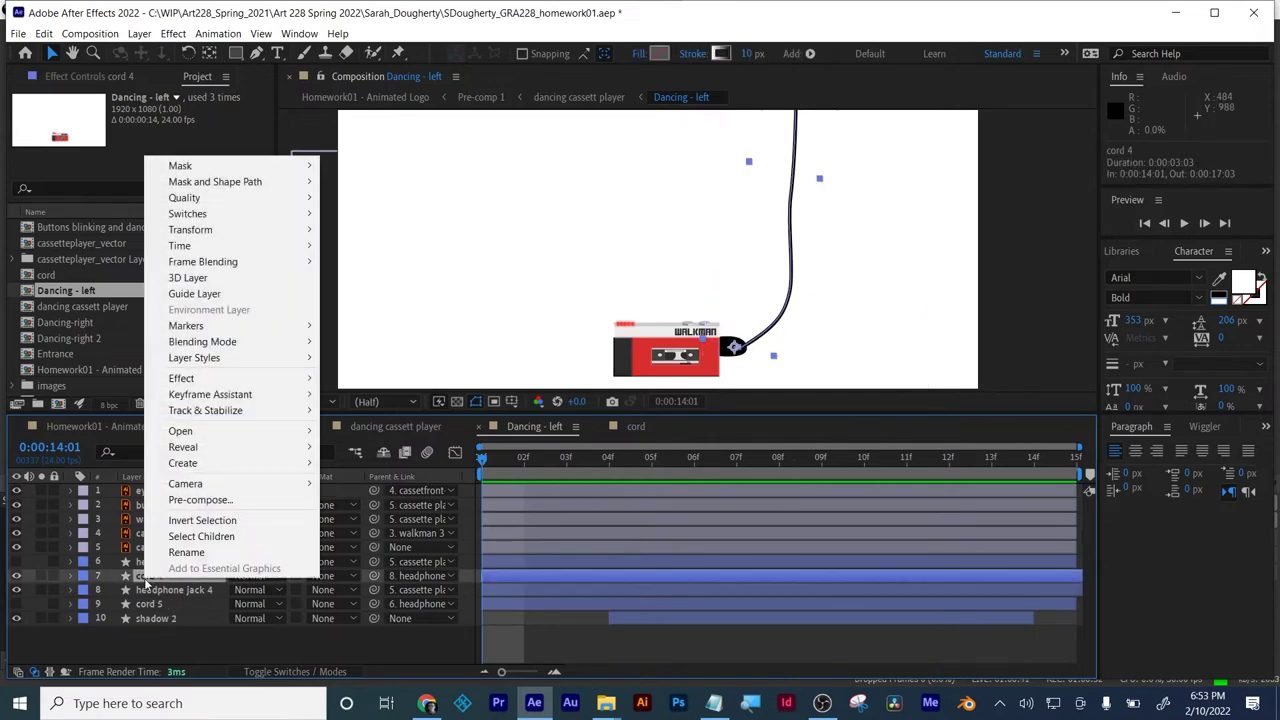
right_click(160, 595)
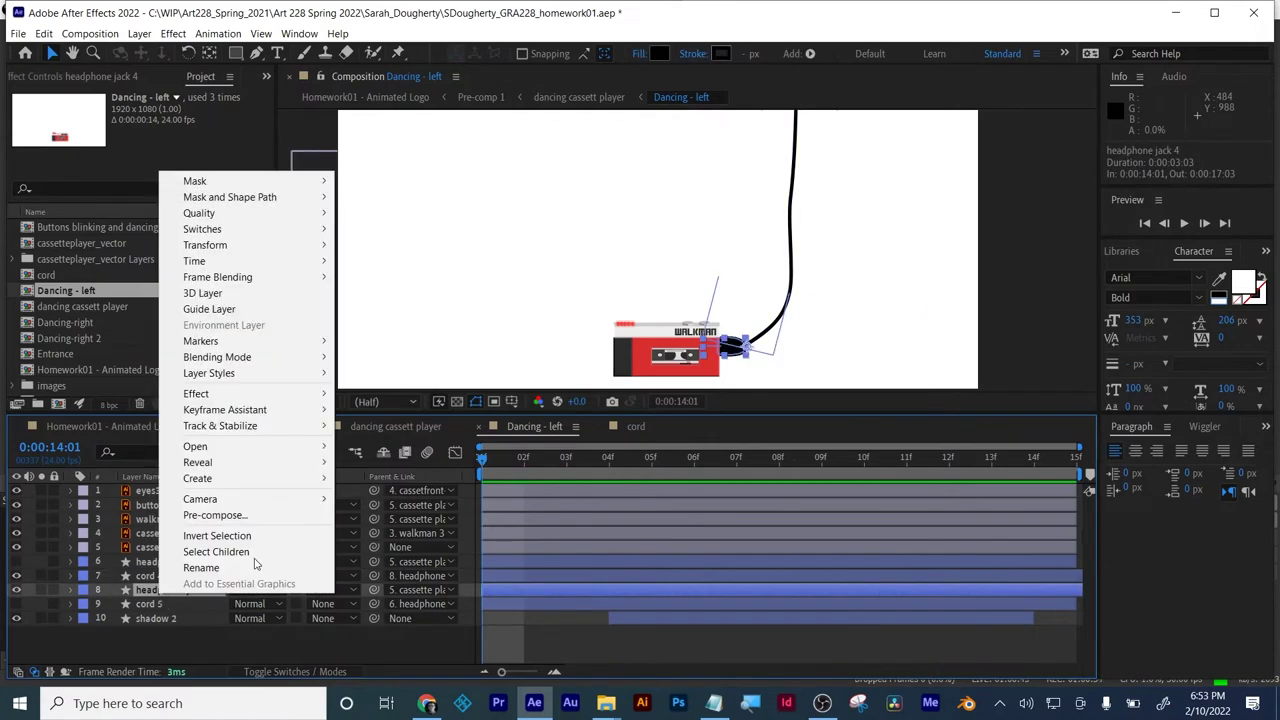
right_click(249, 640)
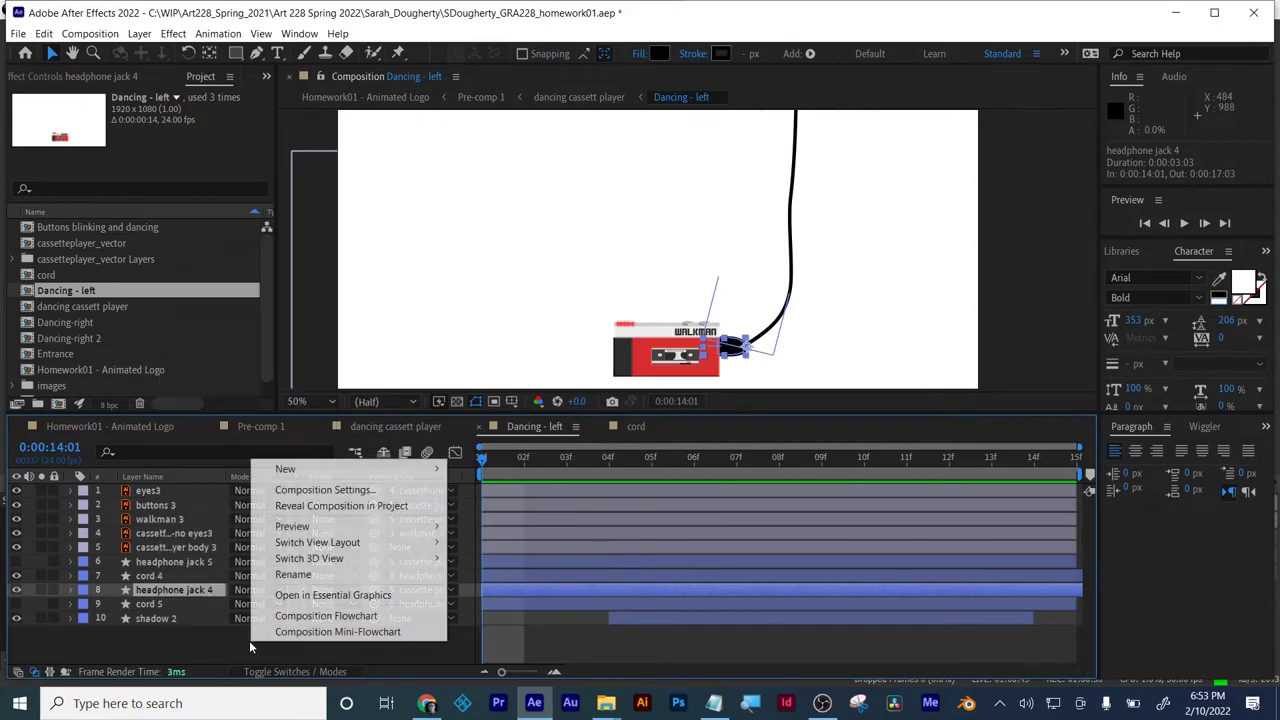
click(207, 649)
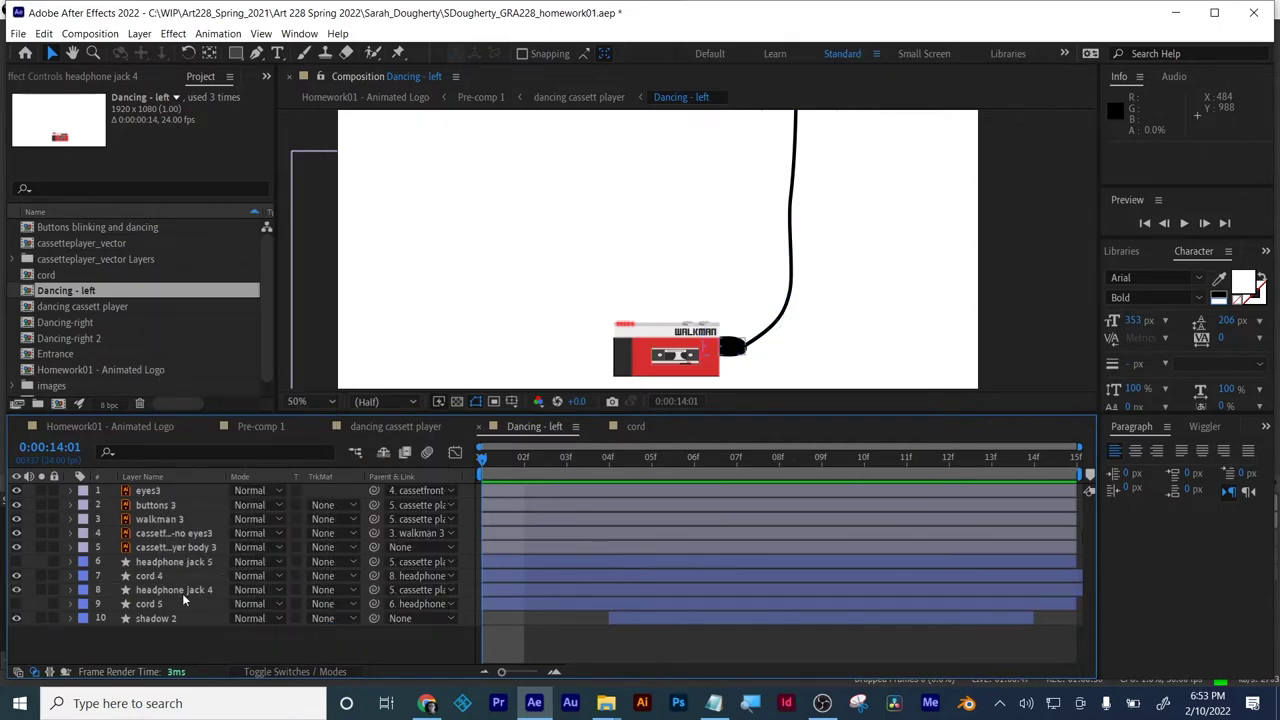
- Select the cassette player body 3 layer and preview the Dancing - left composition to check the attached jack and cord
click(182, 593)
click(176, 550)
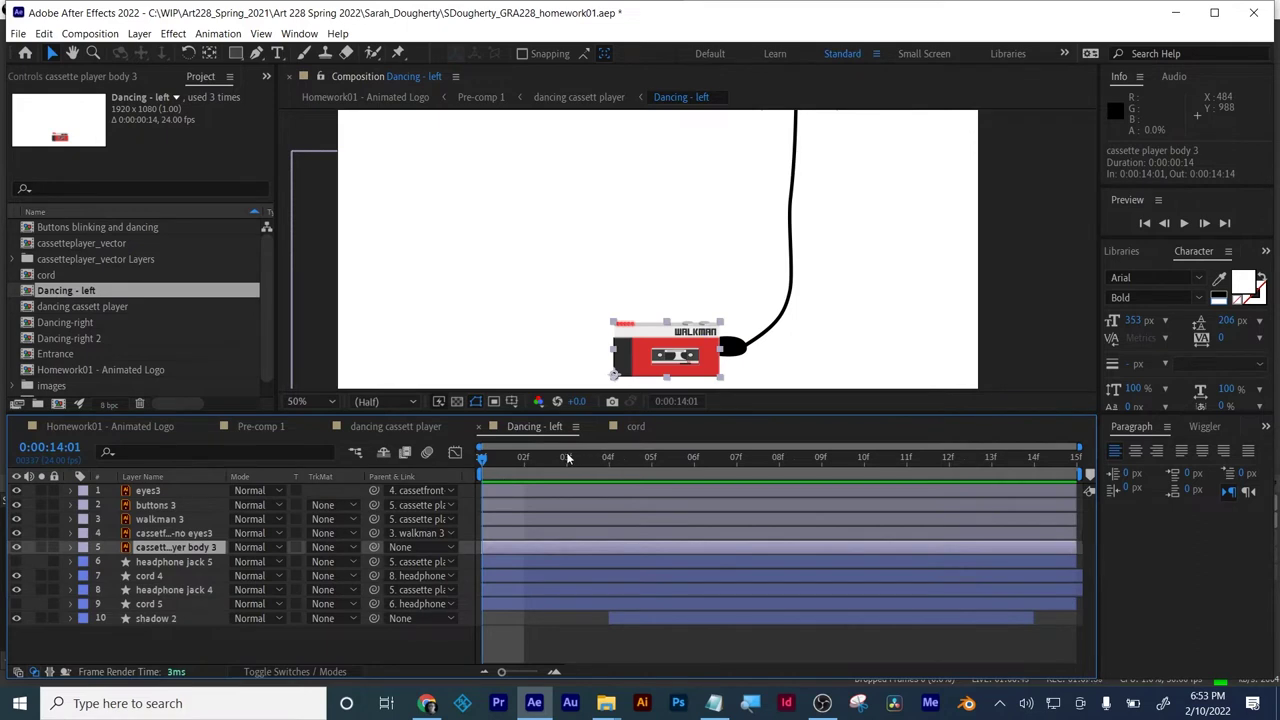
drag(481, 457, 992, 520)
key(space)
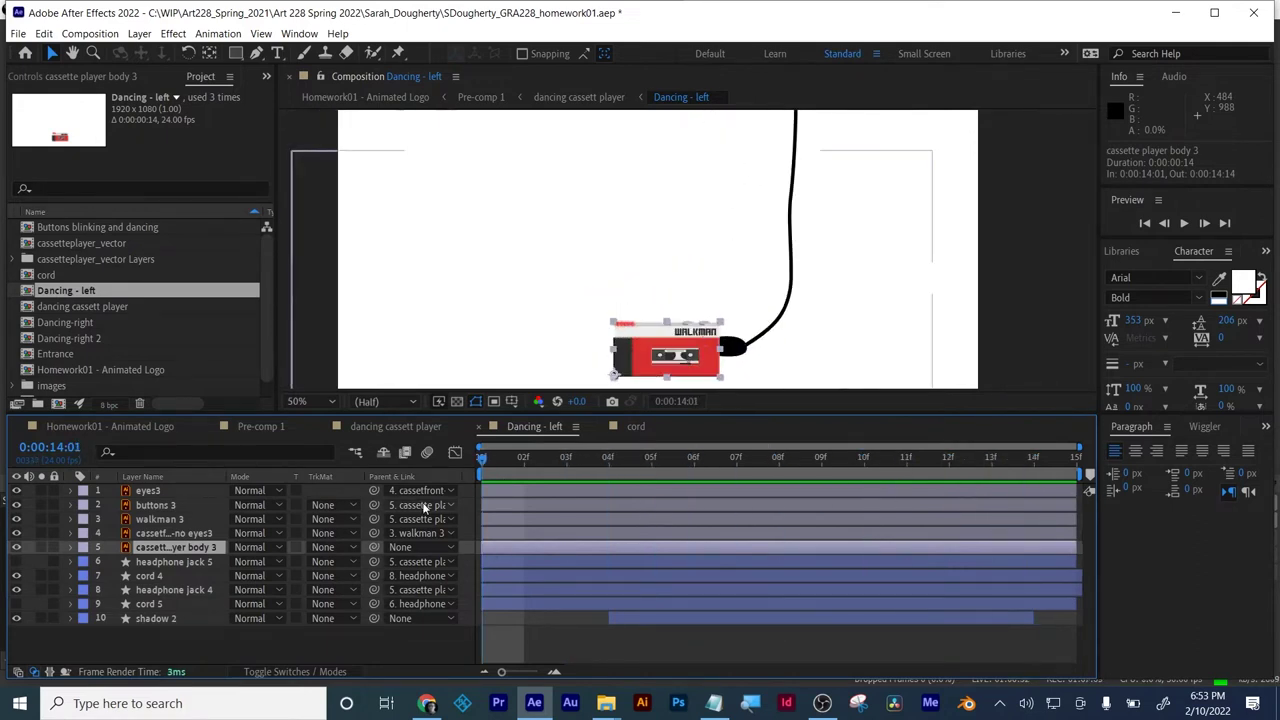
- Show the keyframed properties in the Homework01 - Animated Logo composition and preview its animation
click(110, 426)
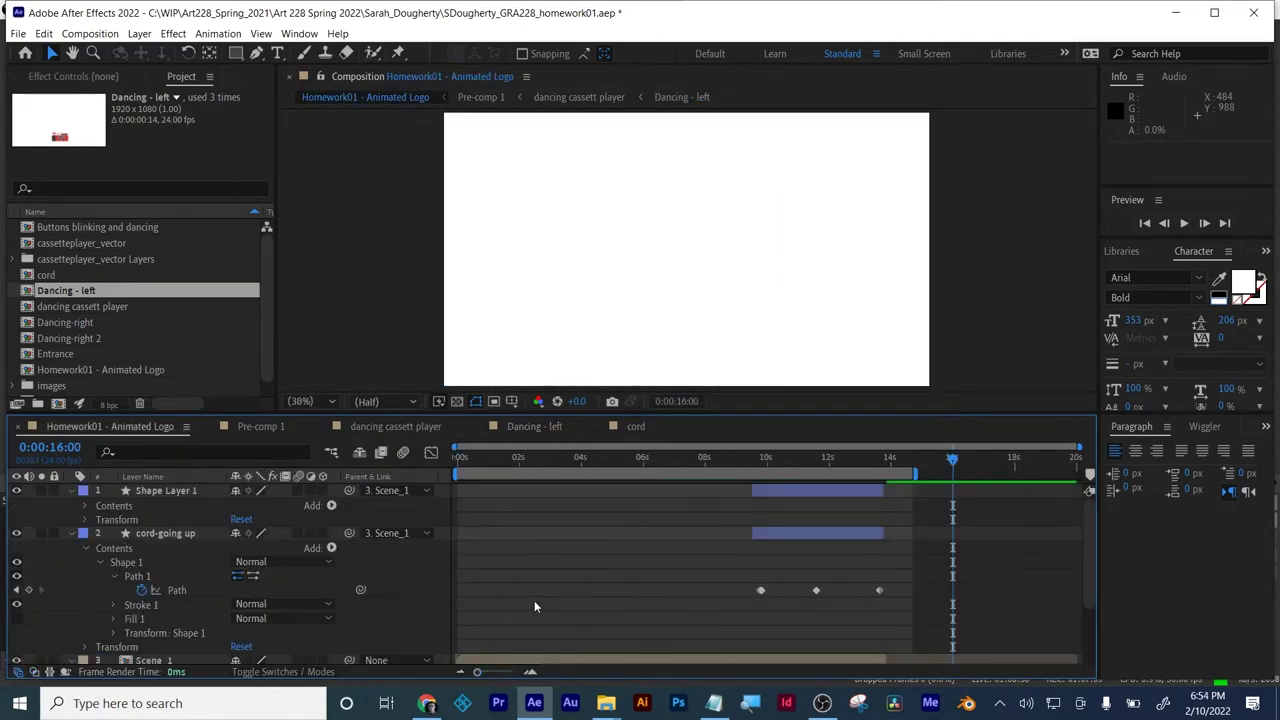
key(u)
click(520, 458)
key(space)
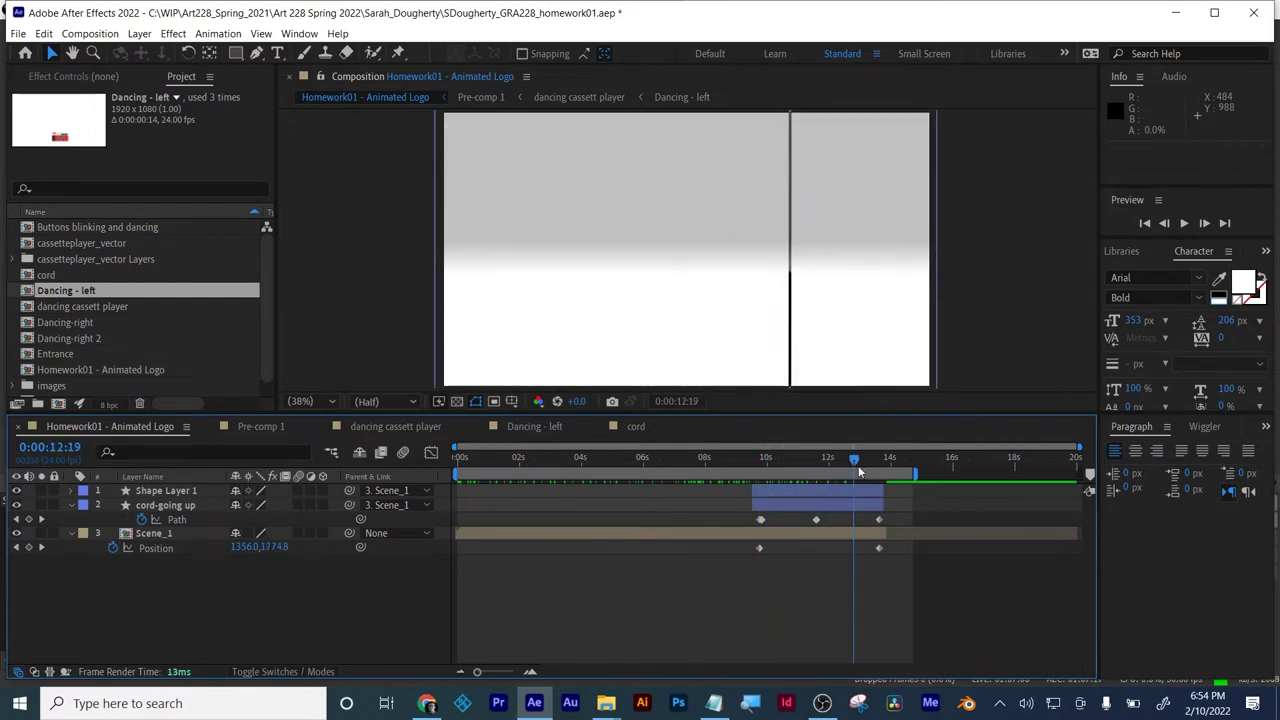
drag(895, 466, 744, 462)
- Hide the cord layer in Pre-comp 1 and scrub through the dancing section to check the result
click(272, 428)
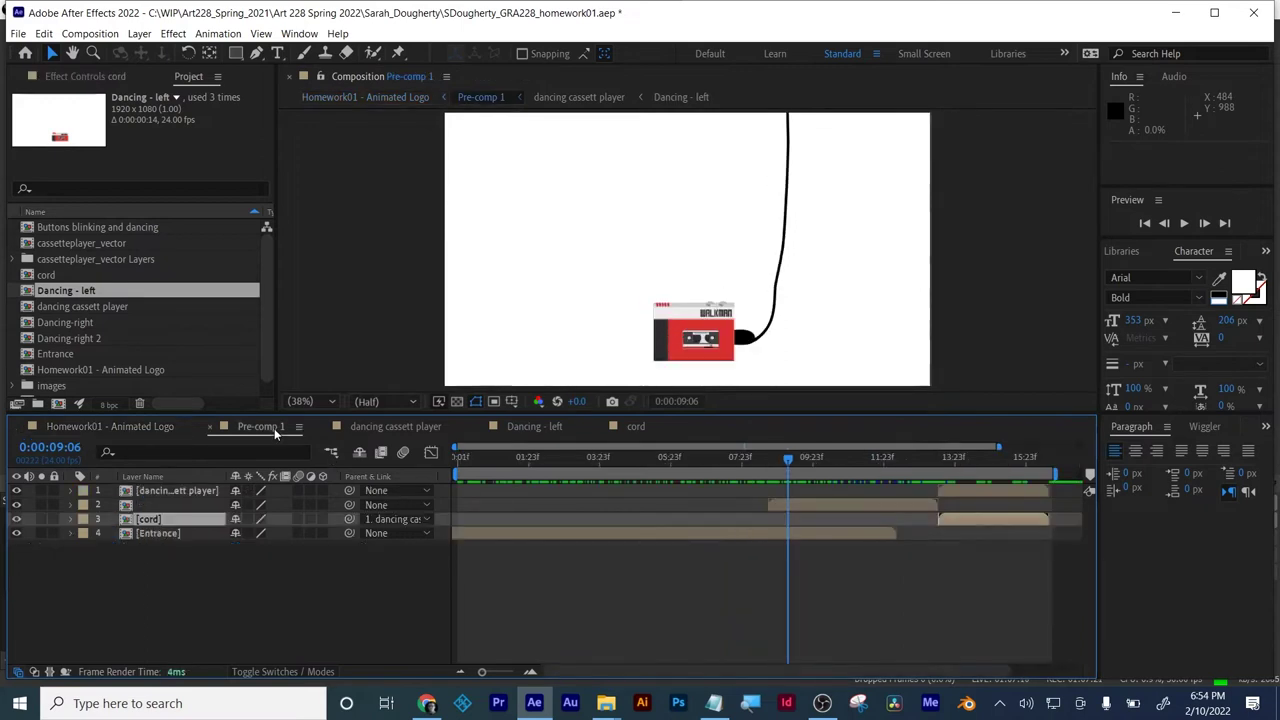
drag(510, 466, 958, 436)
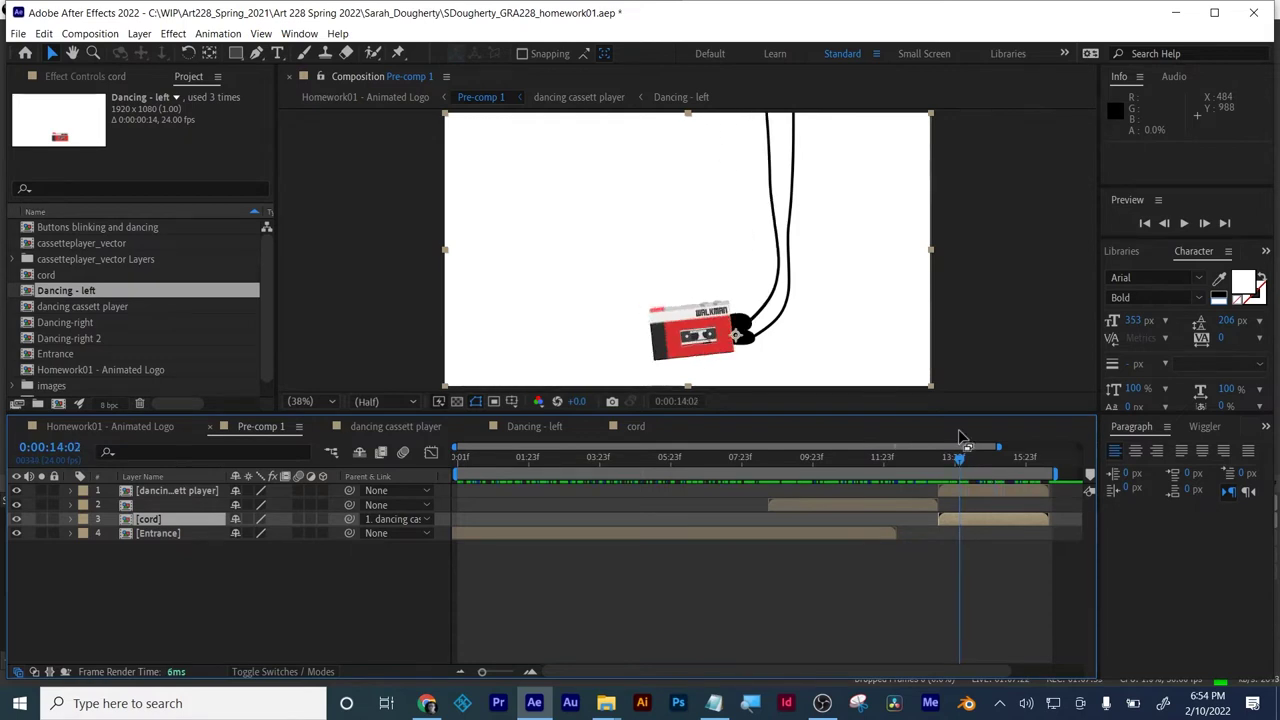
click(957, 518)
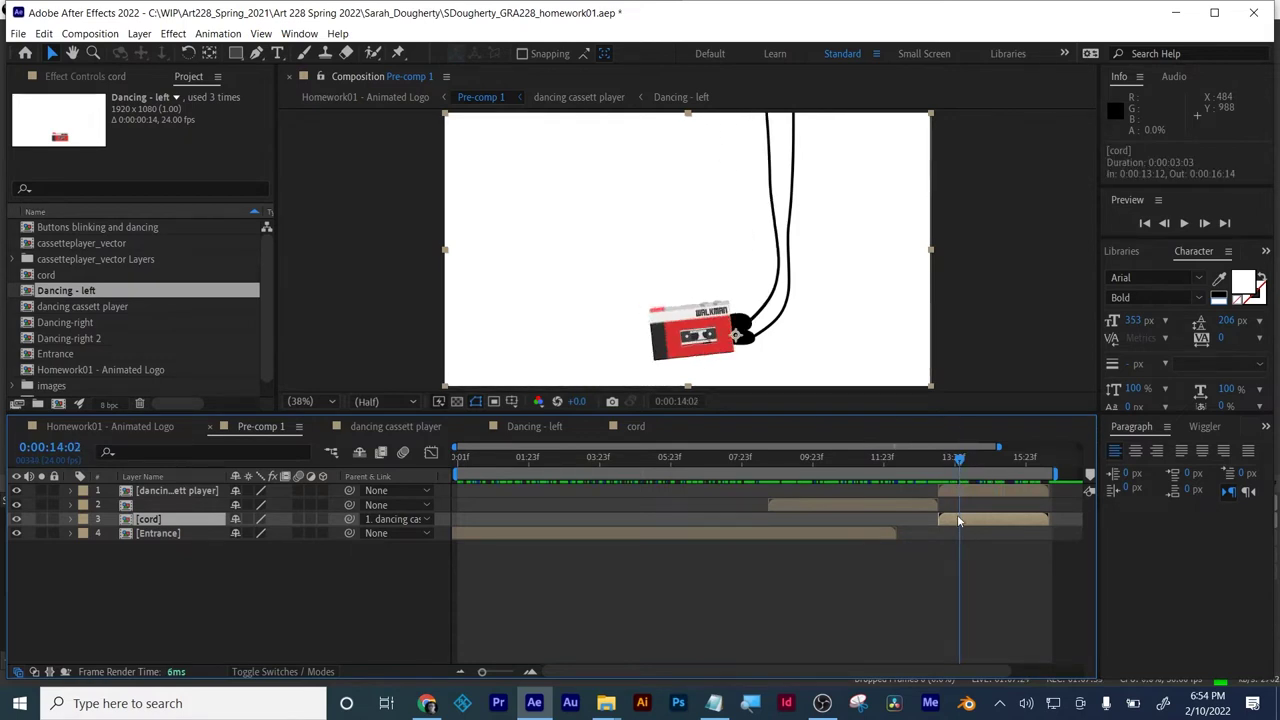
click(16, 519)
drag(912, 463, 1009, 461)
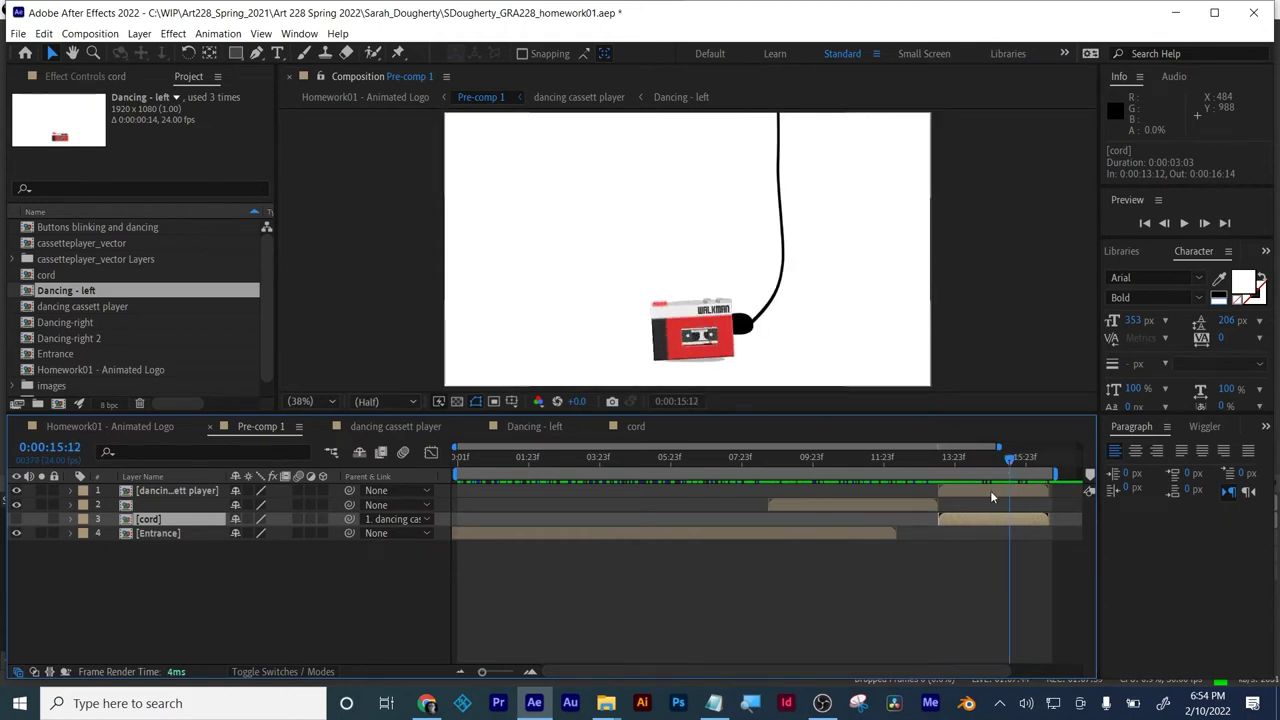
- Open the dancing cassett player composition and scrub through its segments to check each one for the headphone cord
double_click(990, 490)
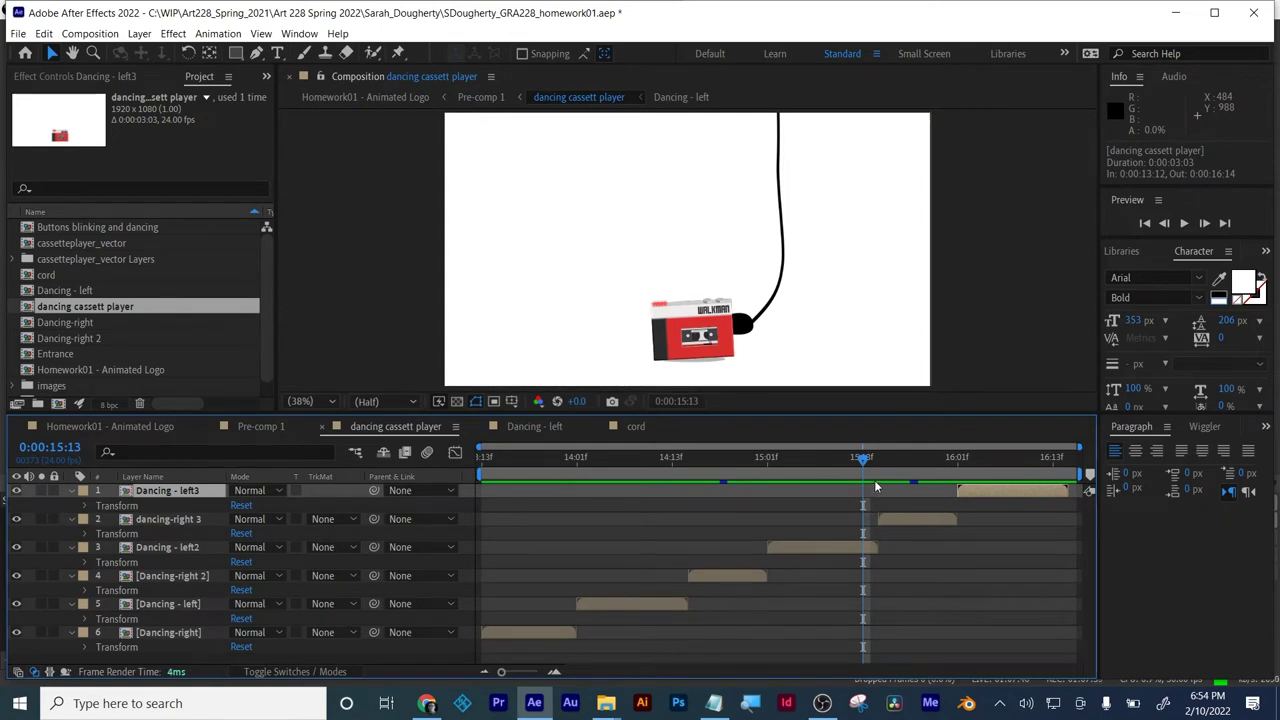
drag(866, 459, 617, 490)
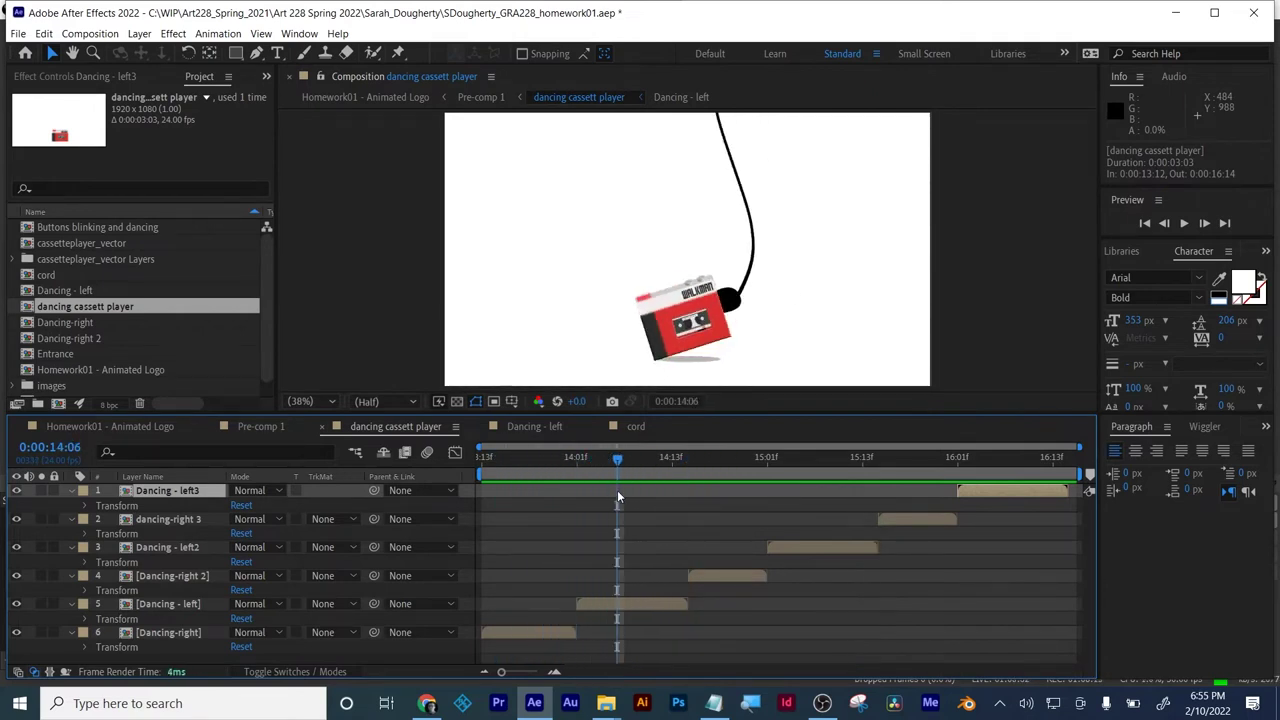
click(663, 605)
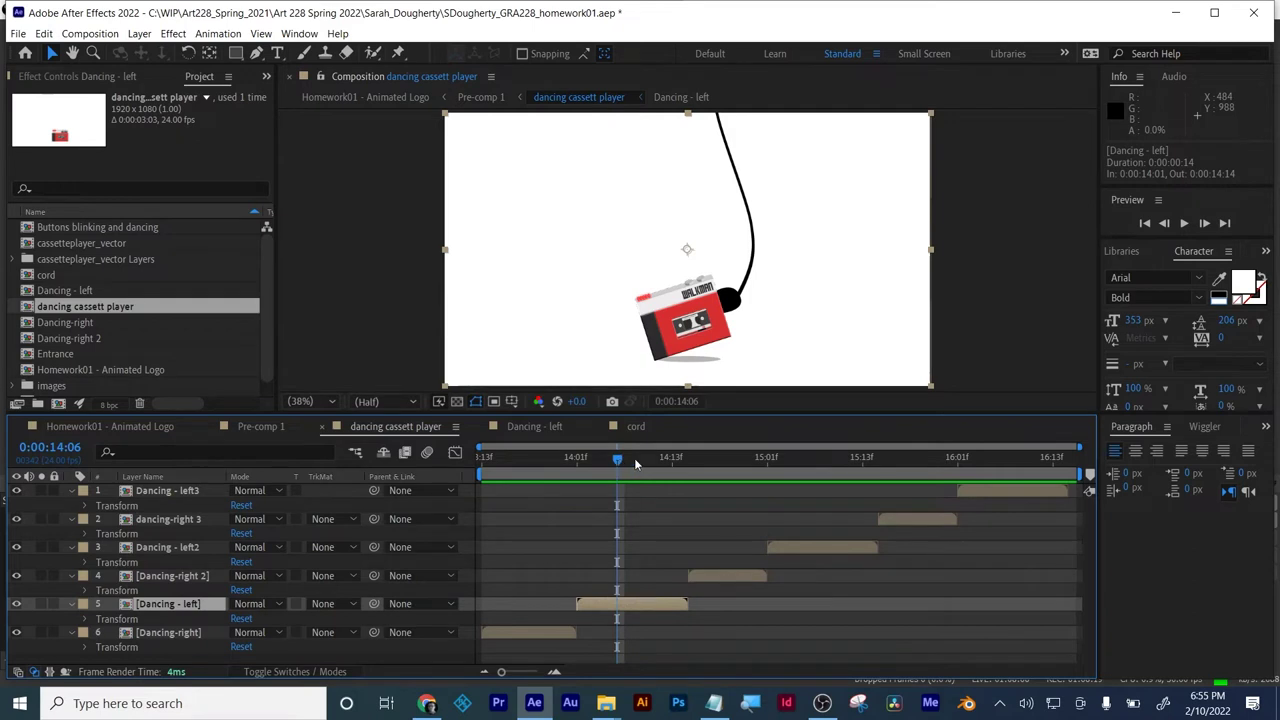
drag(619, 458, 706, 457)
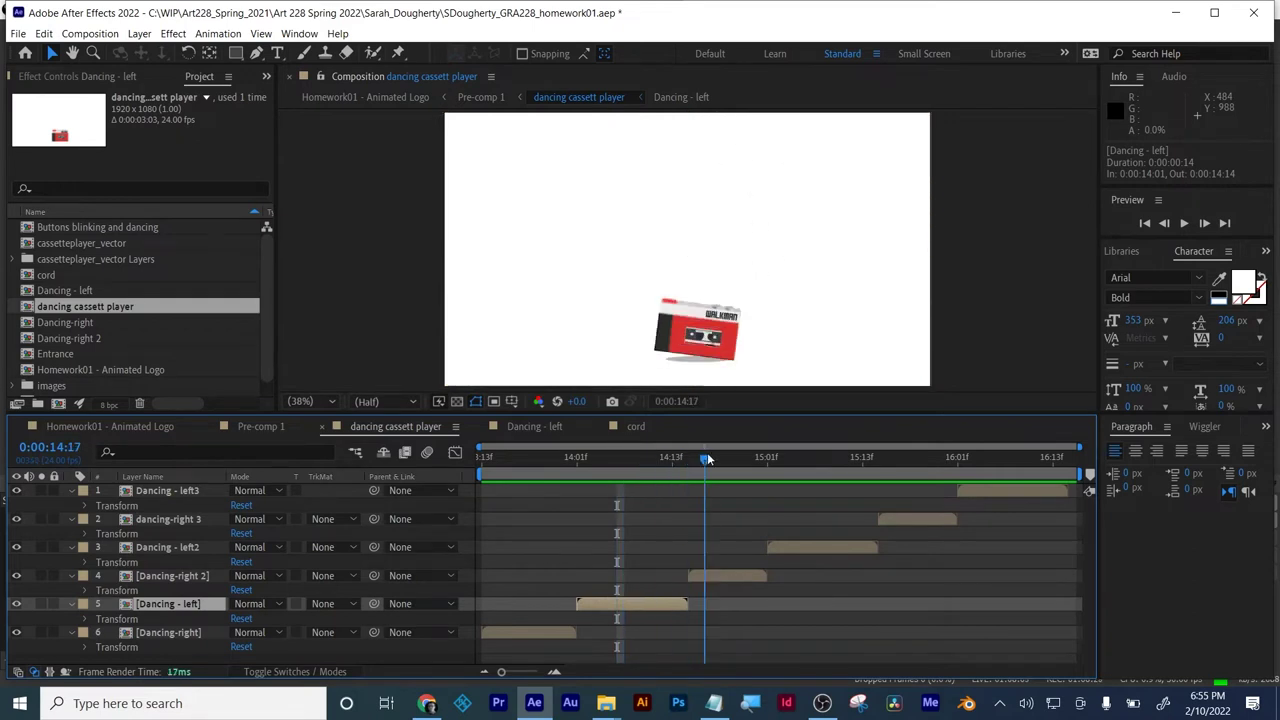
- Paste the copied cord and headphone jack layers into Dancing-right 2 and place them just below headphone jack 6
click(719, 574)
double_click(719, 574)
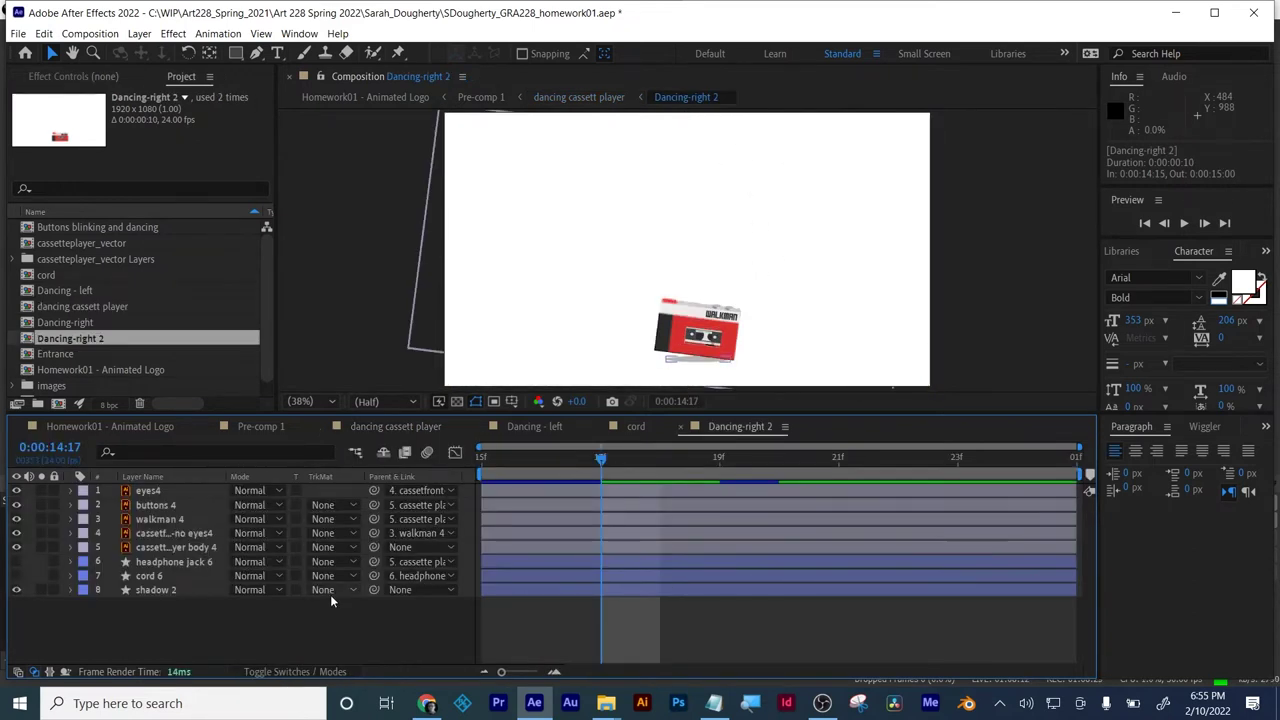
key(ctrl+v)
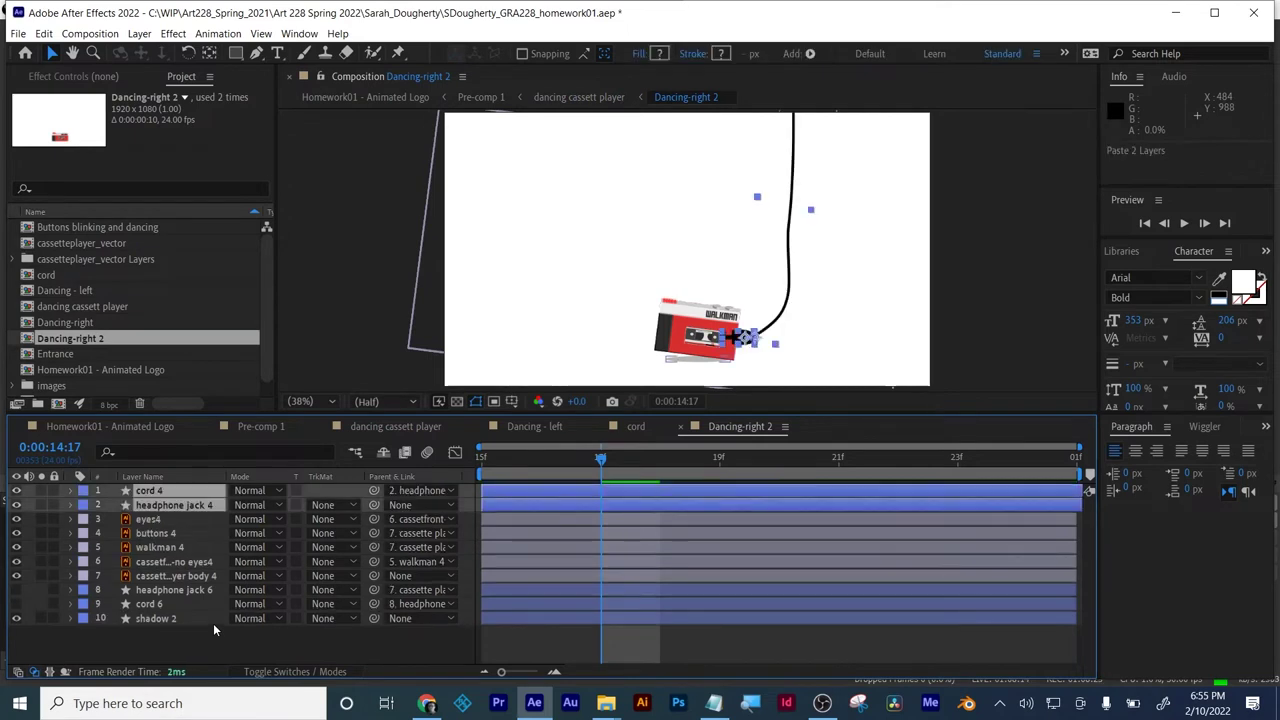
drag(180, 505, 181, 598)
click(170, 634)
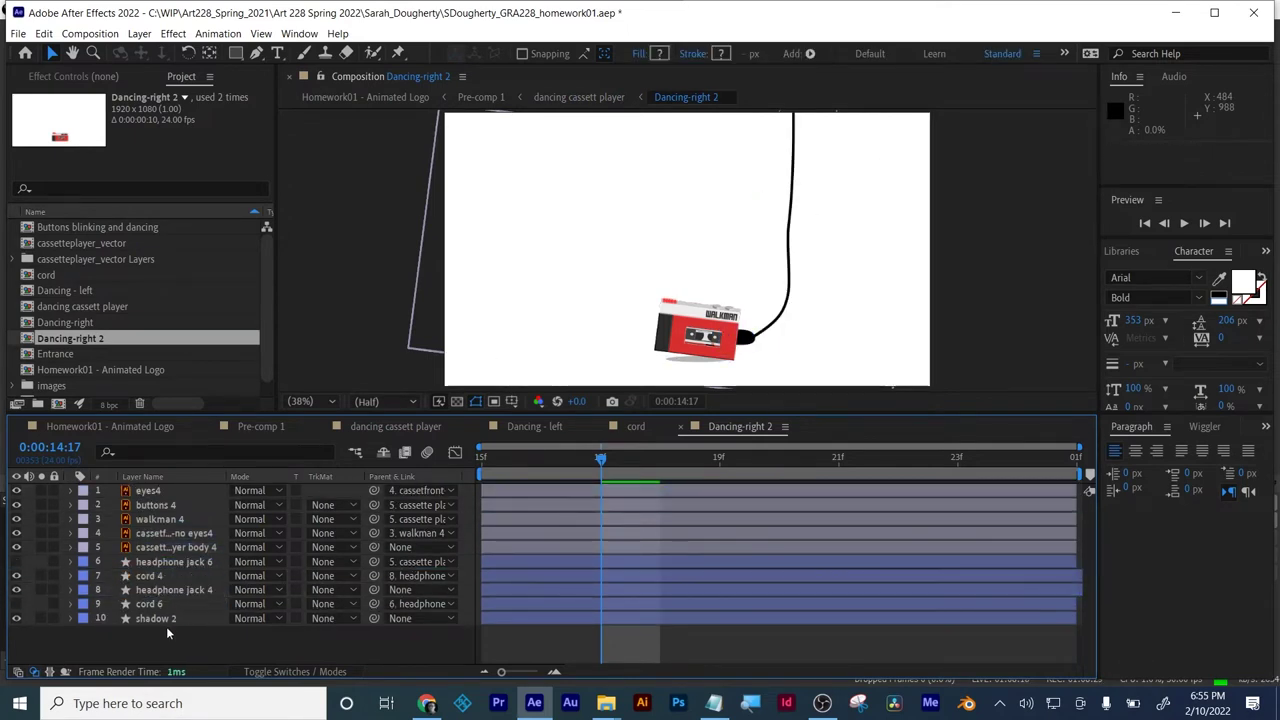
- Parent headphone jack 4 to cassette player body 4, and close the Dancing-right 2, cord and Dancing - left timelines
click(197, 591)
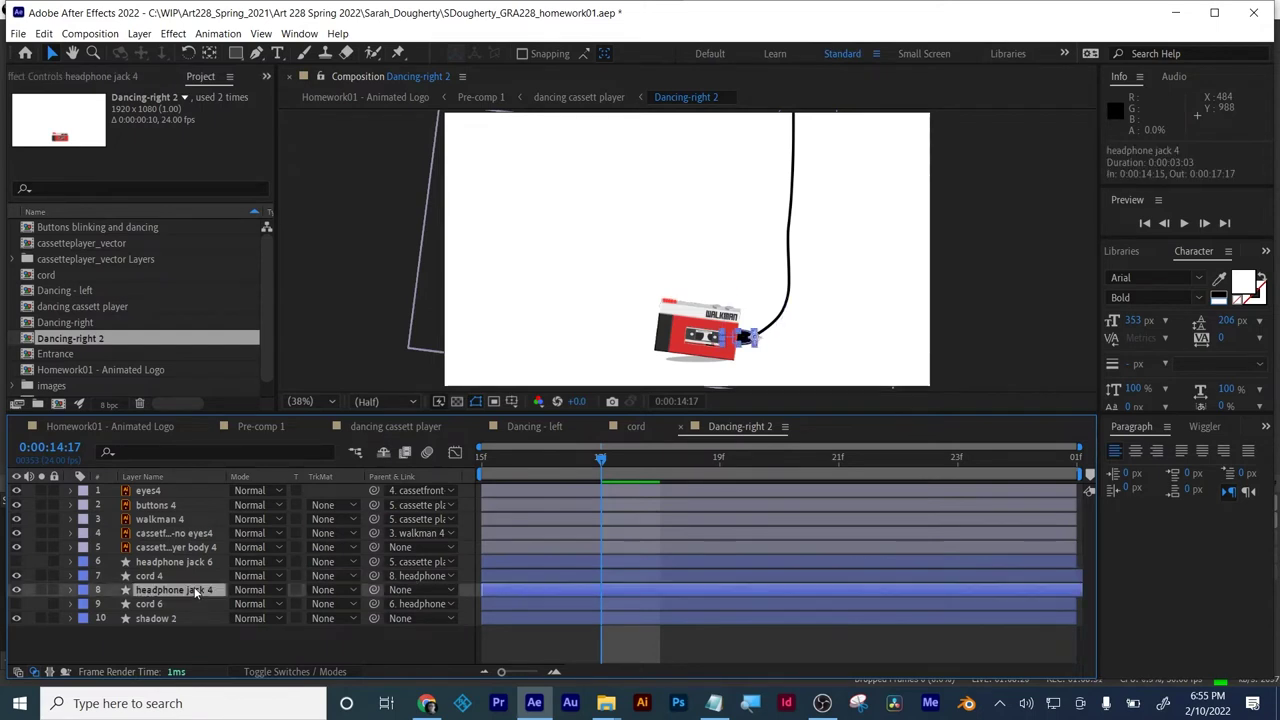
drag(372, 590, 160, 547)
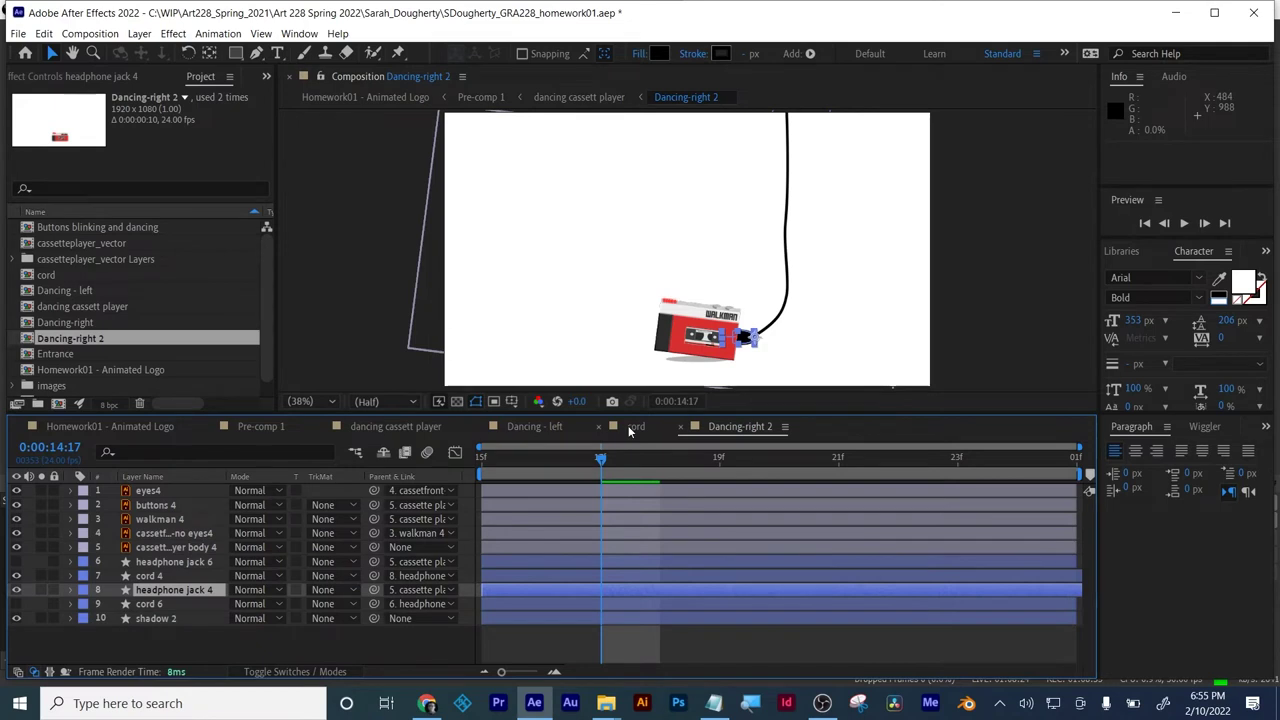
click(681, 428)
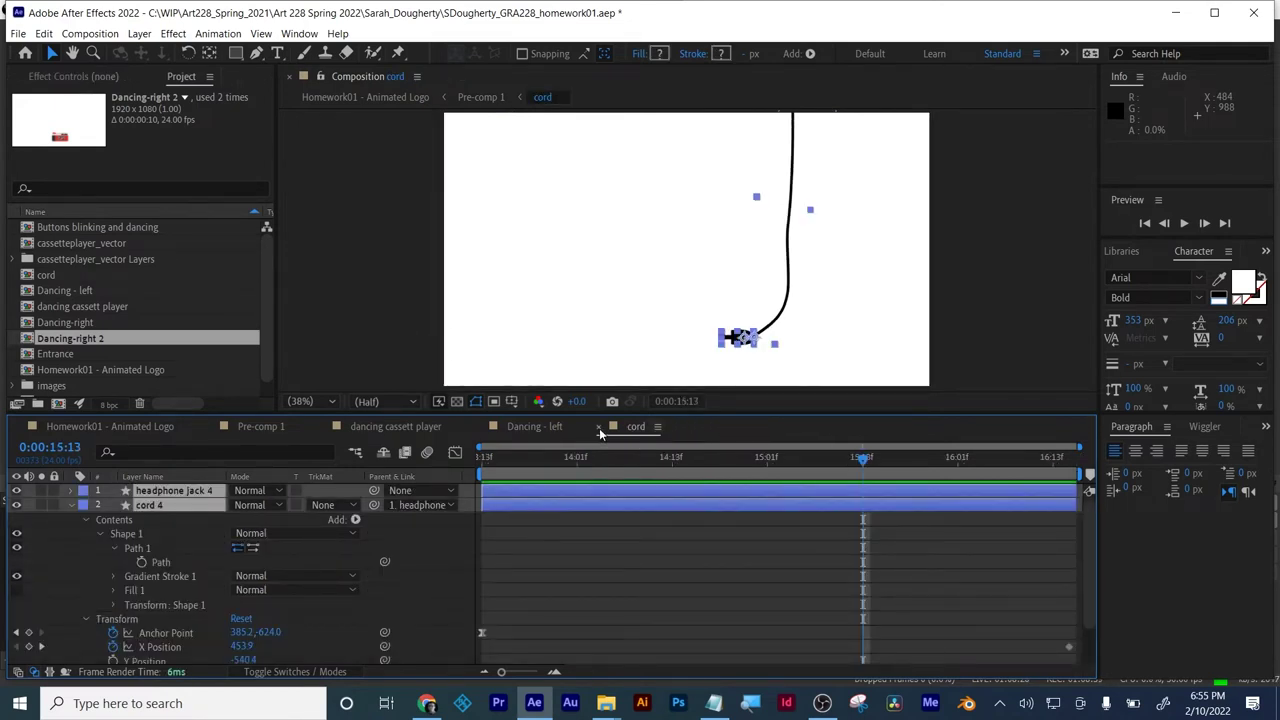
click(599, 429)
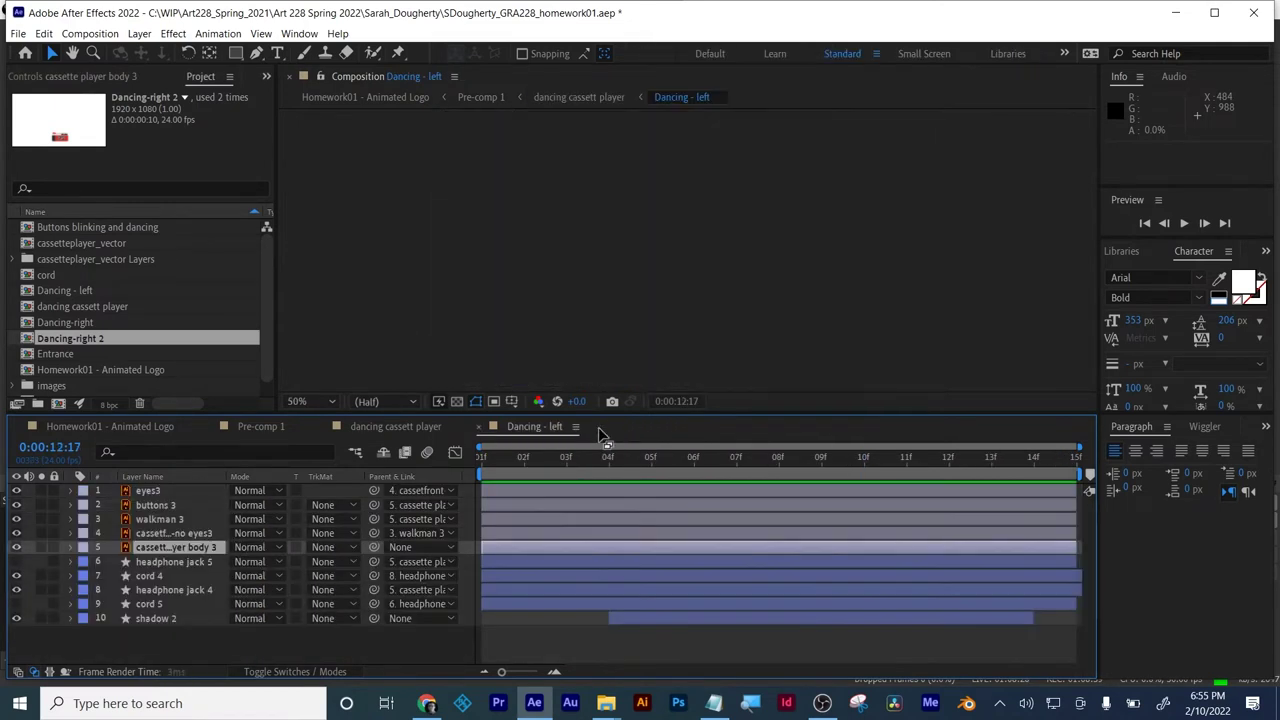
click(481, 428)
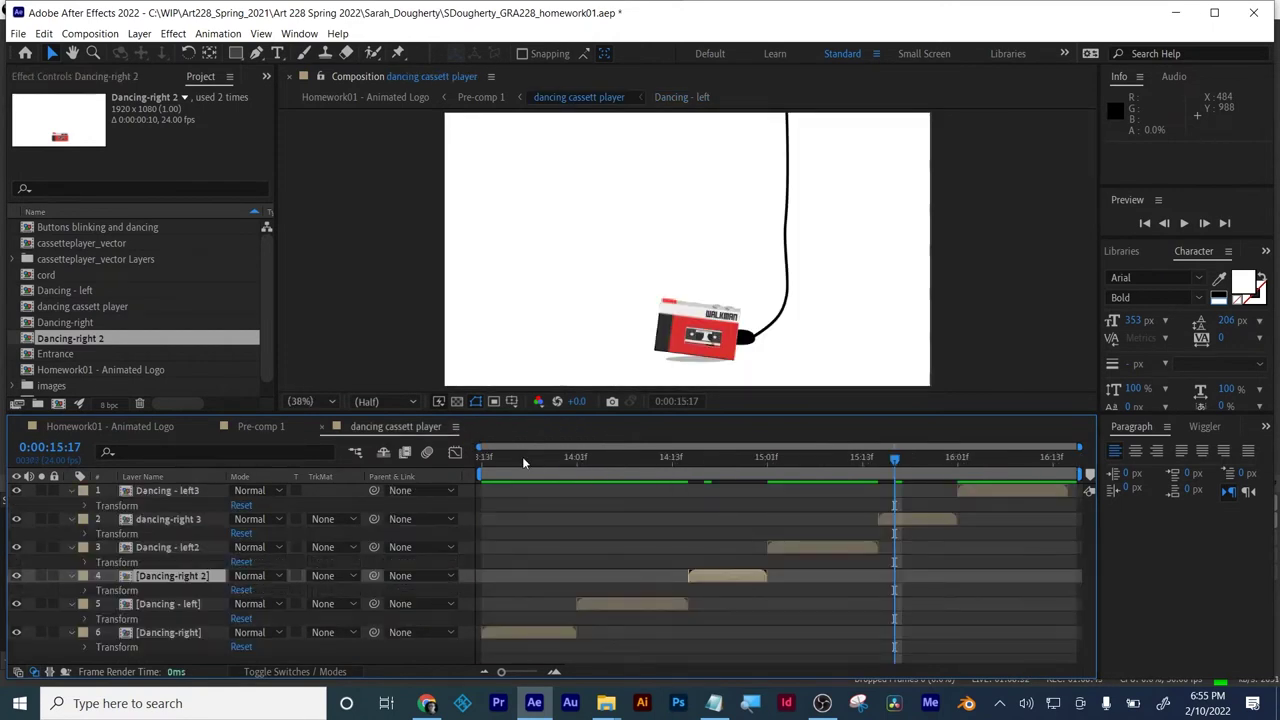
- Paste the copied cord and headphone jack layers into the Dancing-right composition and move them directly below cassette player body 2
drag(481, 457, 511, 446)
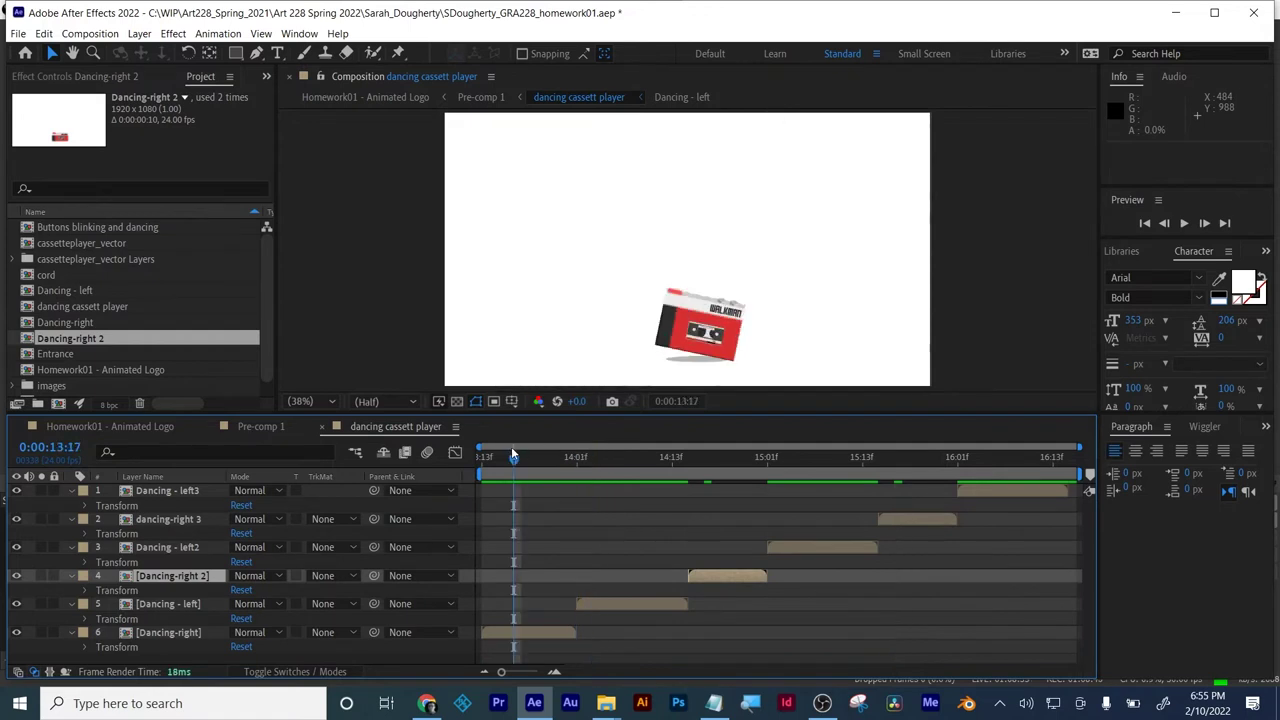
double_click(514, 627)
key(ctrl+v)
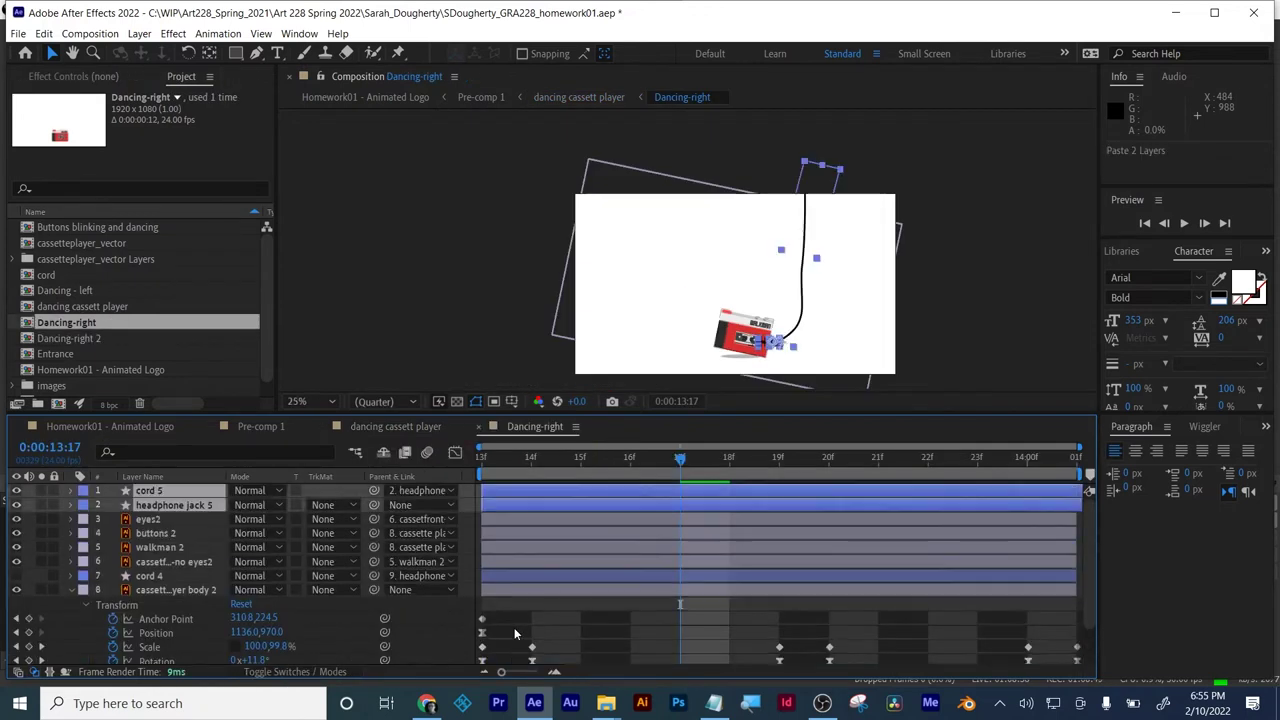
drag(201, 507, 200, 579)
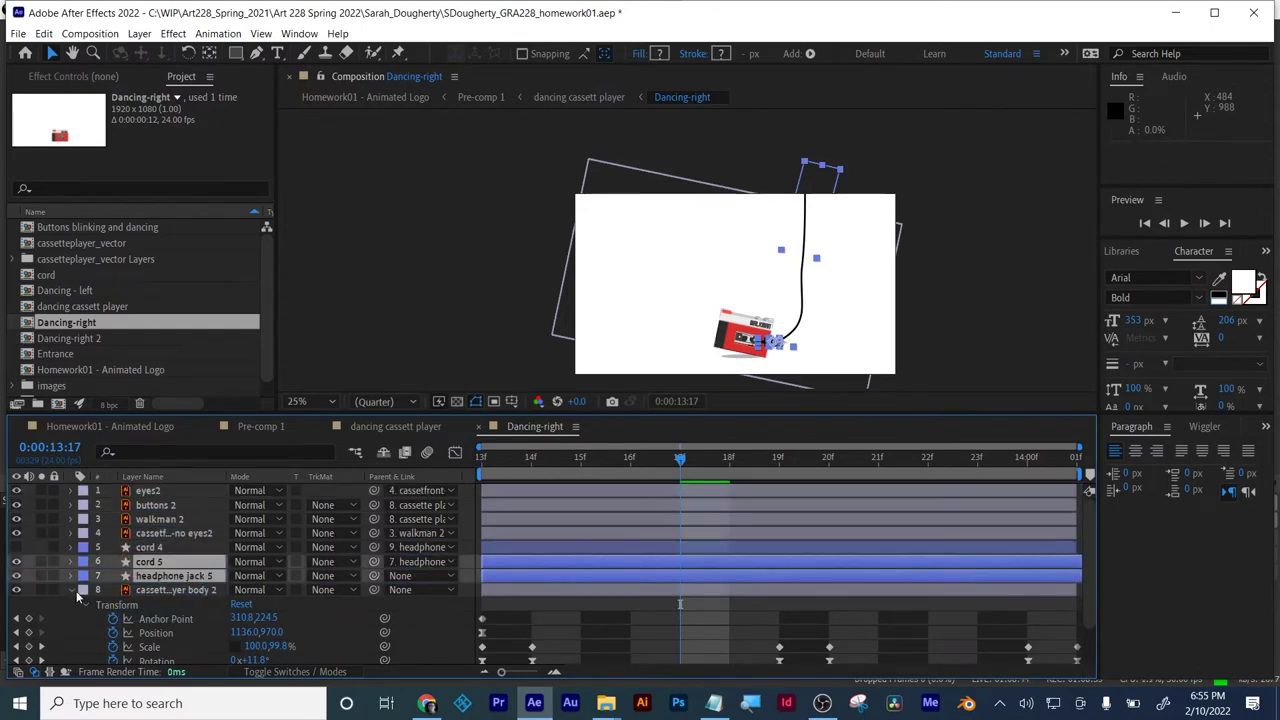
click(72, 590)
drag(175, 583, 172, 600)
click(176, 641)
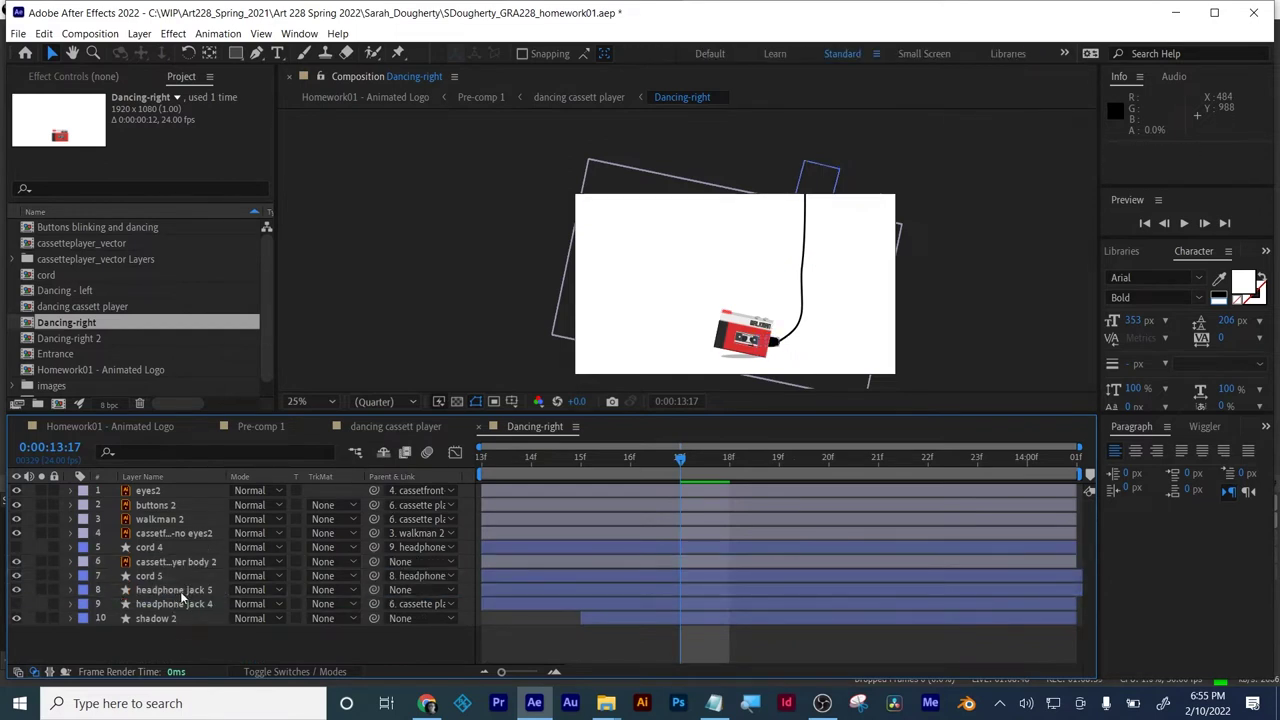
- Parent headphone jack 5 to cassette player body 2 and close the Dancing-right timeline
click(185, 593)
drag(373, 591, 193, 567)
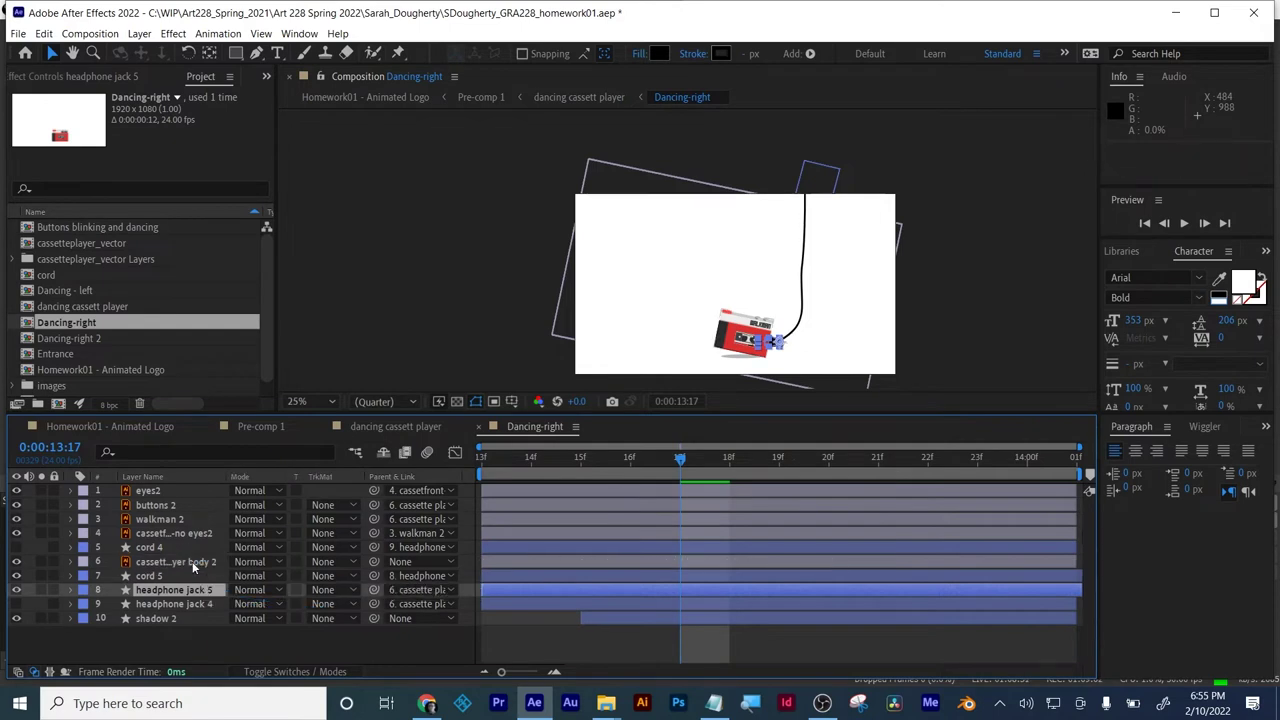
click(480, 427)
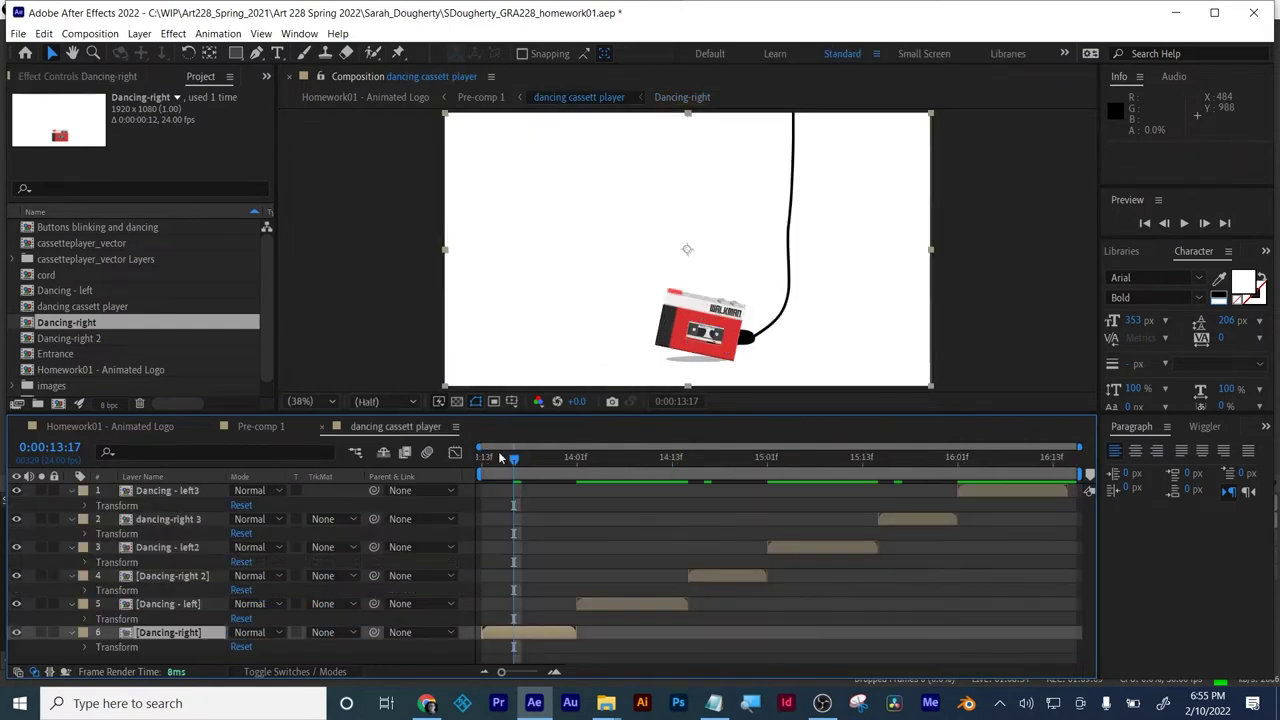
- Scrub through the dancing cassett player composition, close it, and preview Pre-comp 1 from the start
drag(482, 456, 1051, 398)
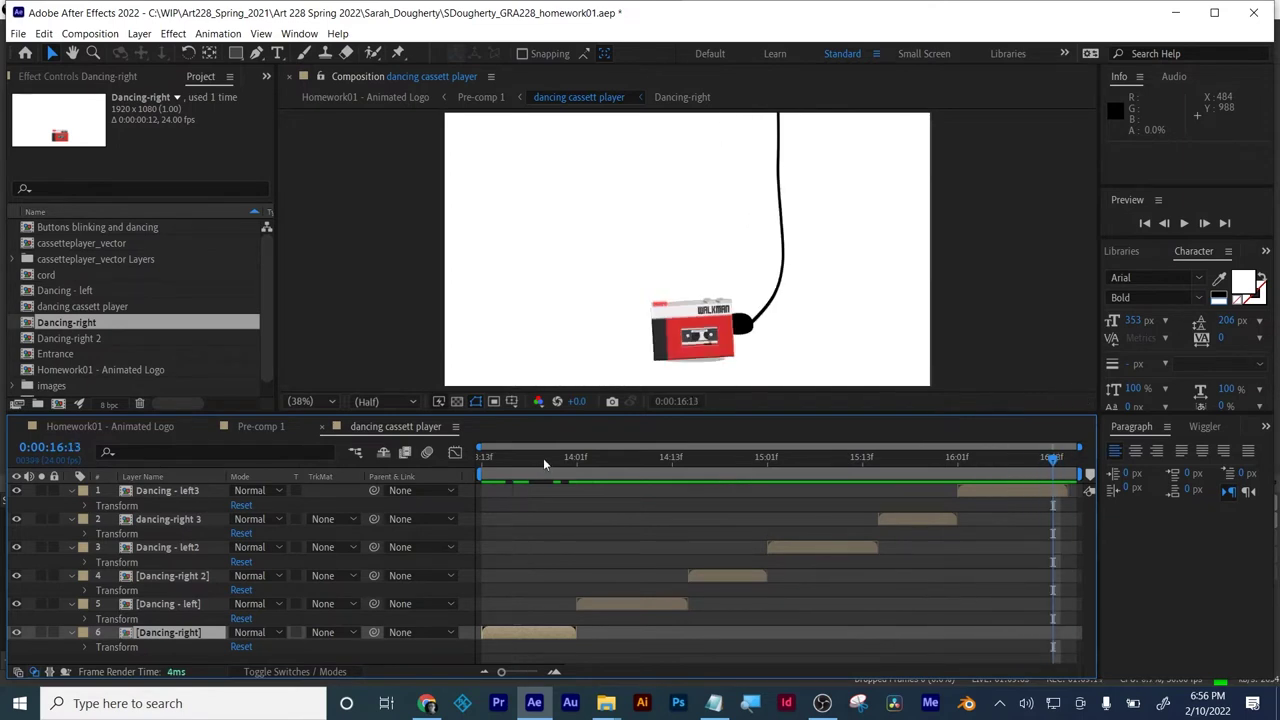
click(322, 426)
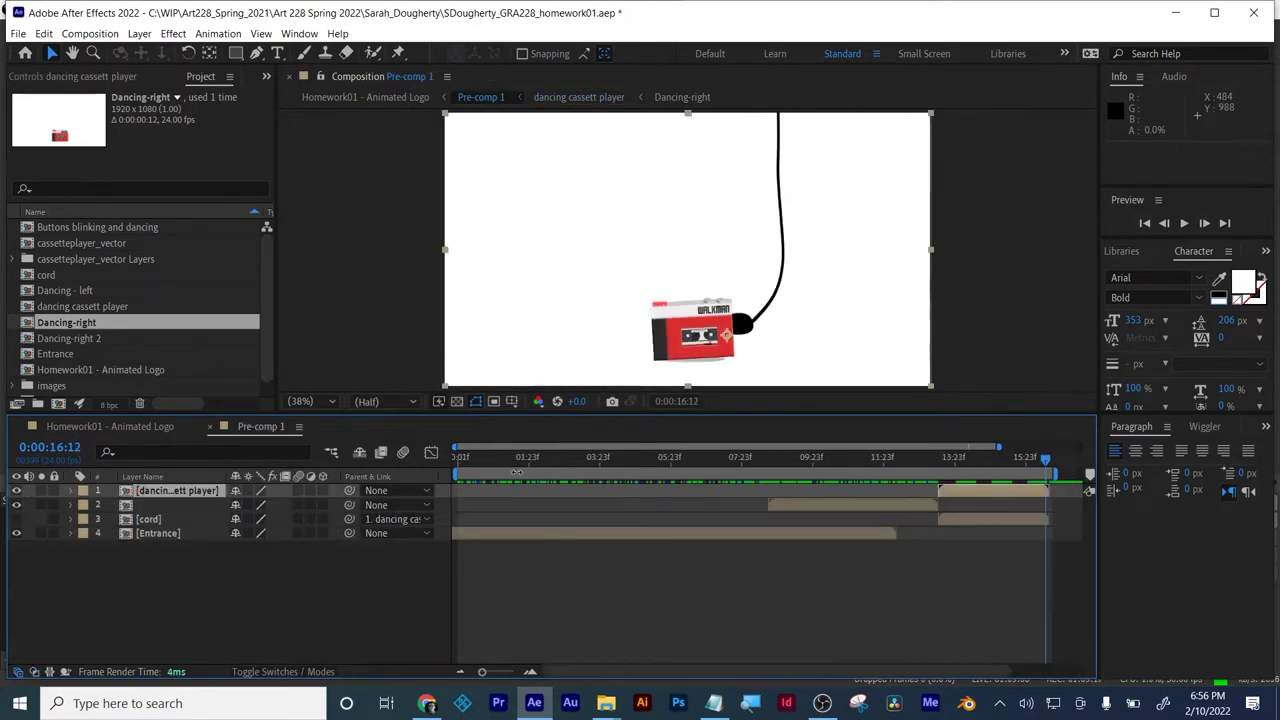
drag(512, 460, 384, 498)
key(space)
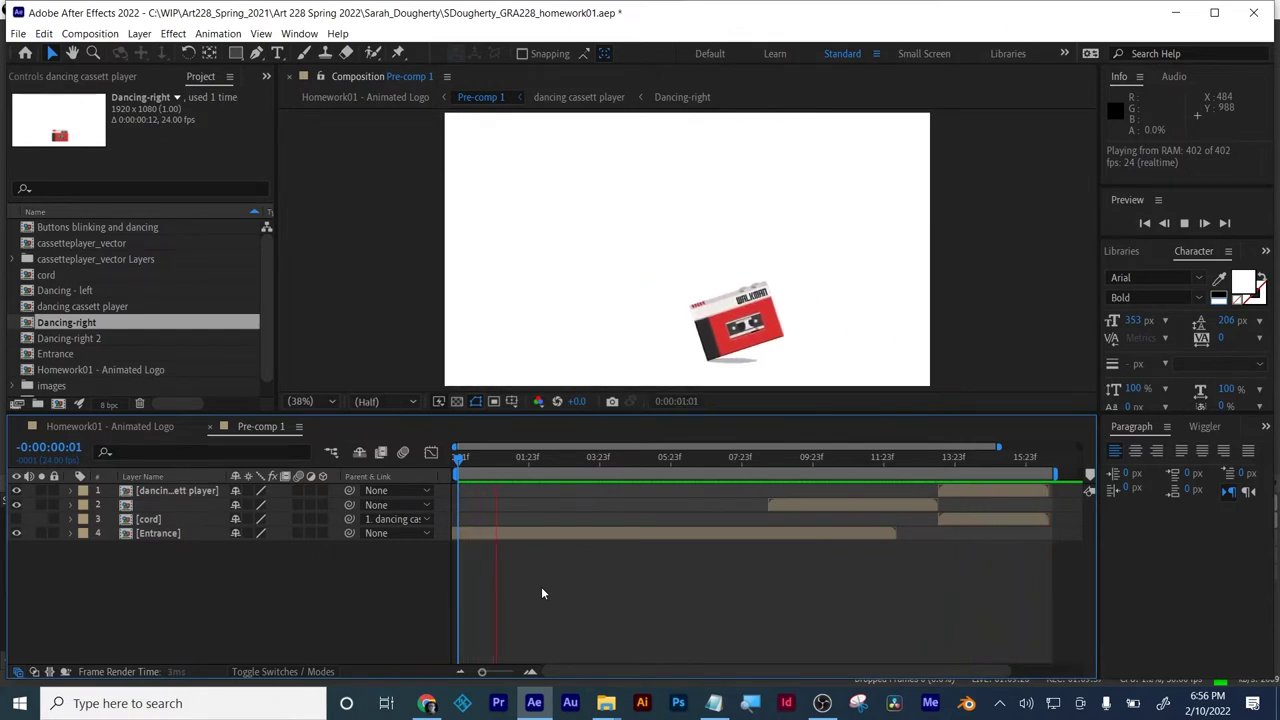
key(space)
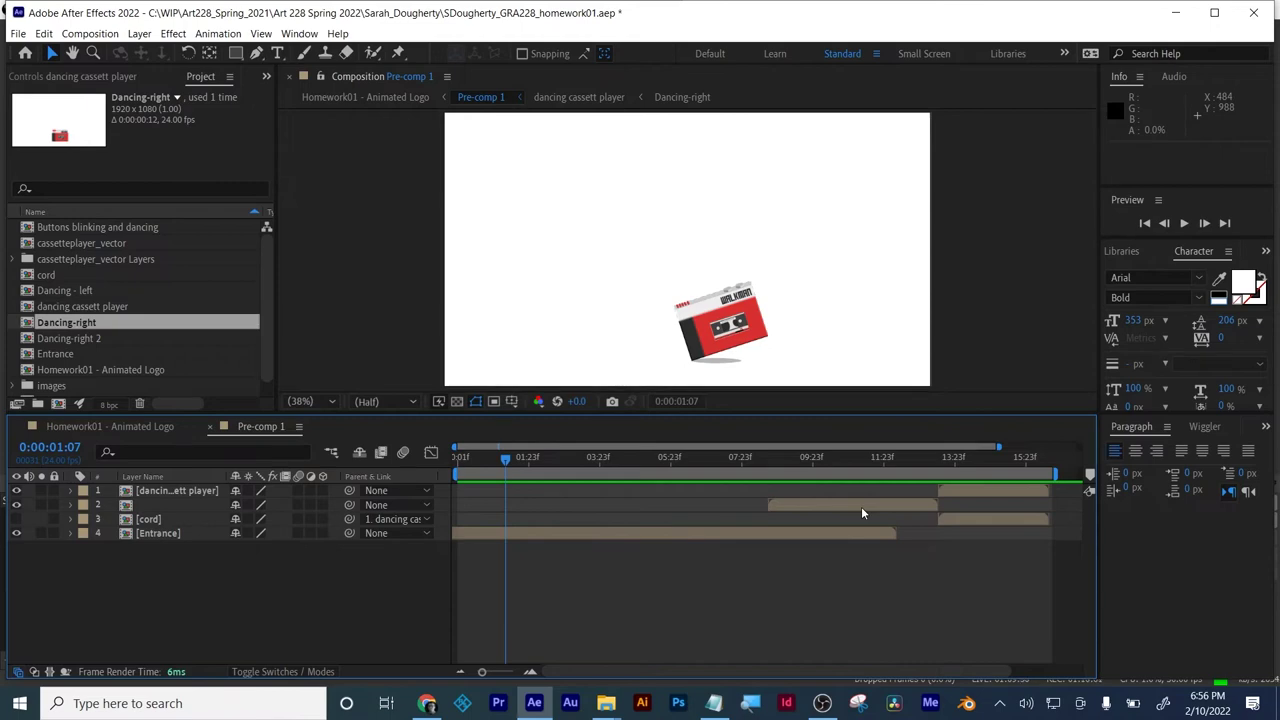
- Save the project under a new file name by adding the suffix _MW to the current one
click(18, 33)
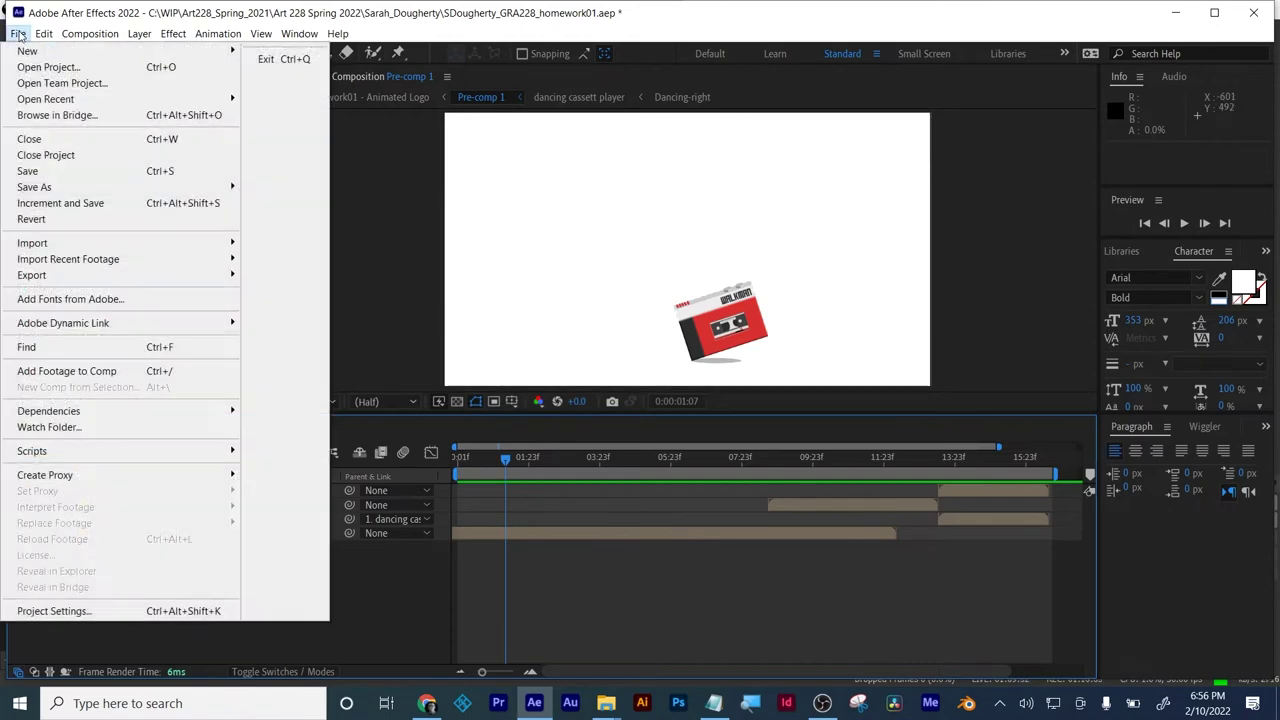
key(Escape)
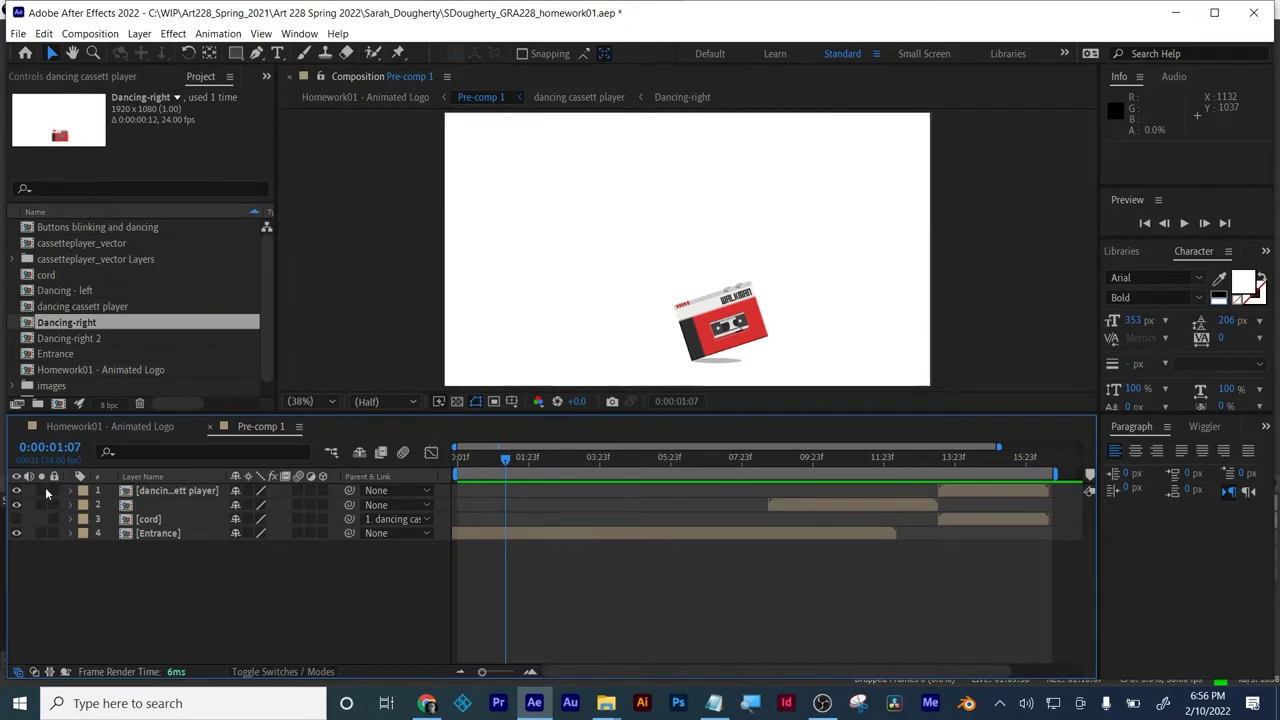
click(18, 33)
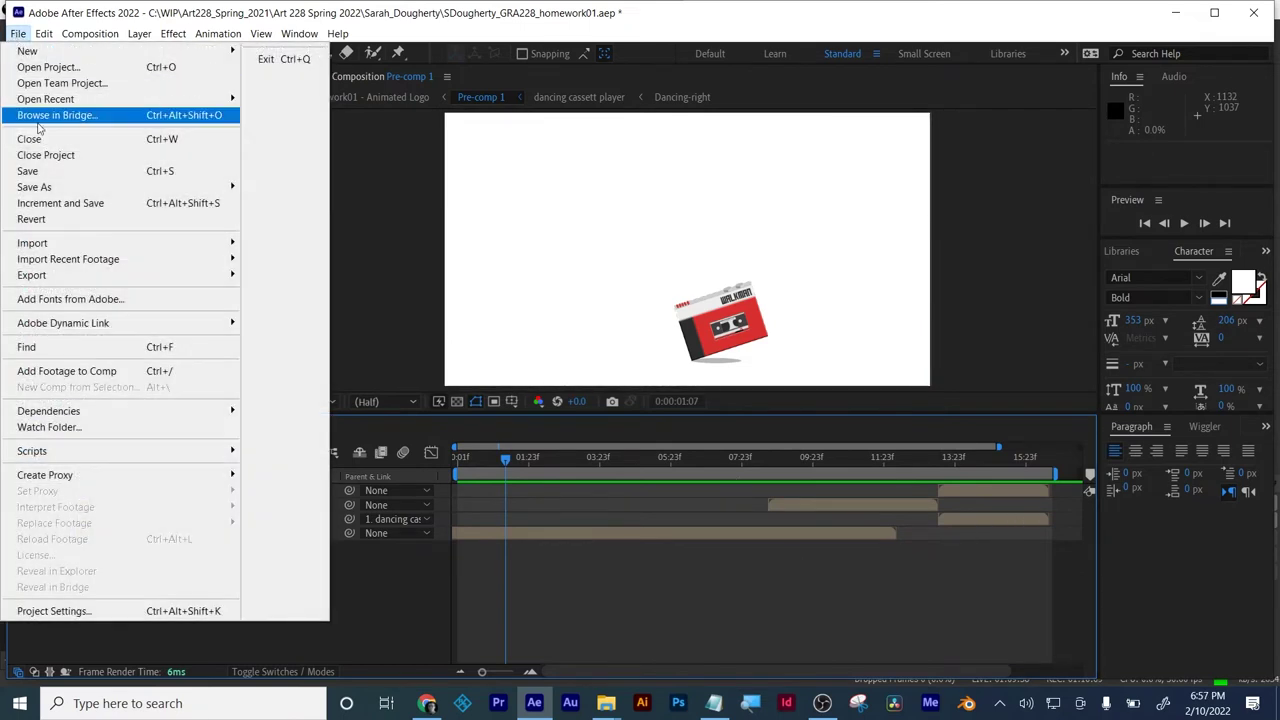
mouse_move(40, 188)
click(286, 187)
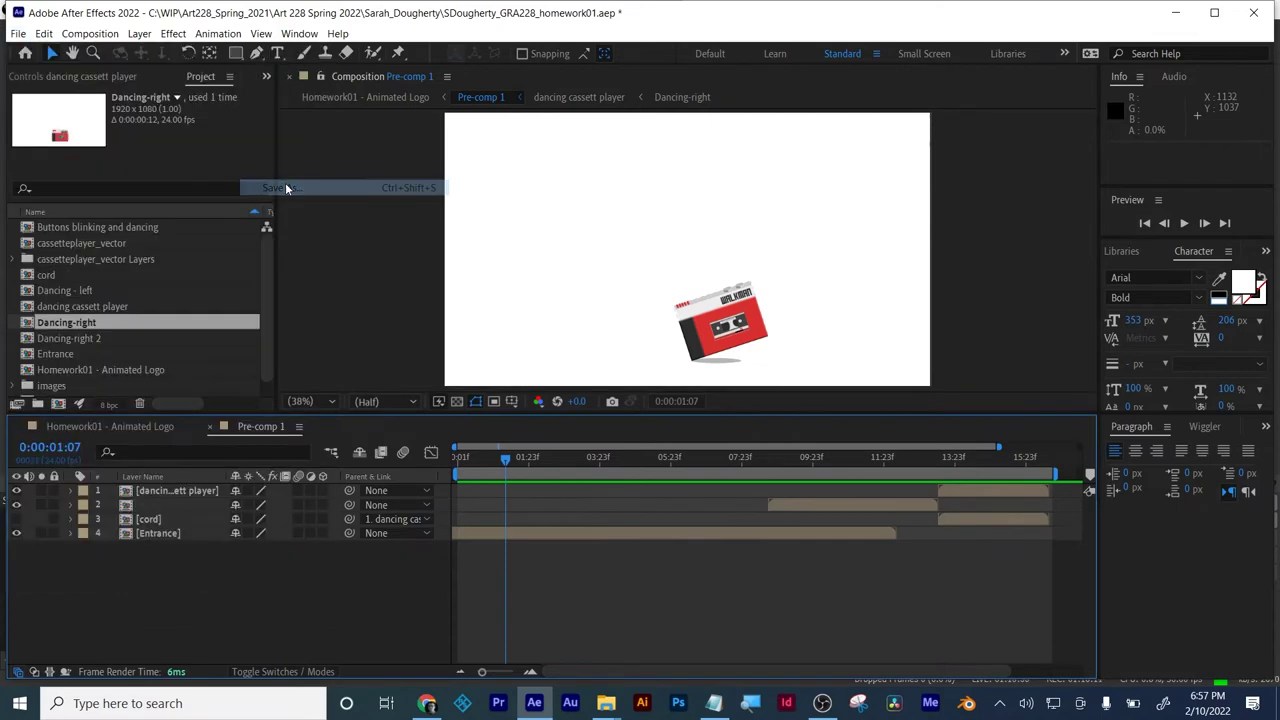
click(346, 591)
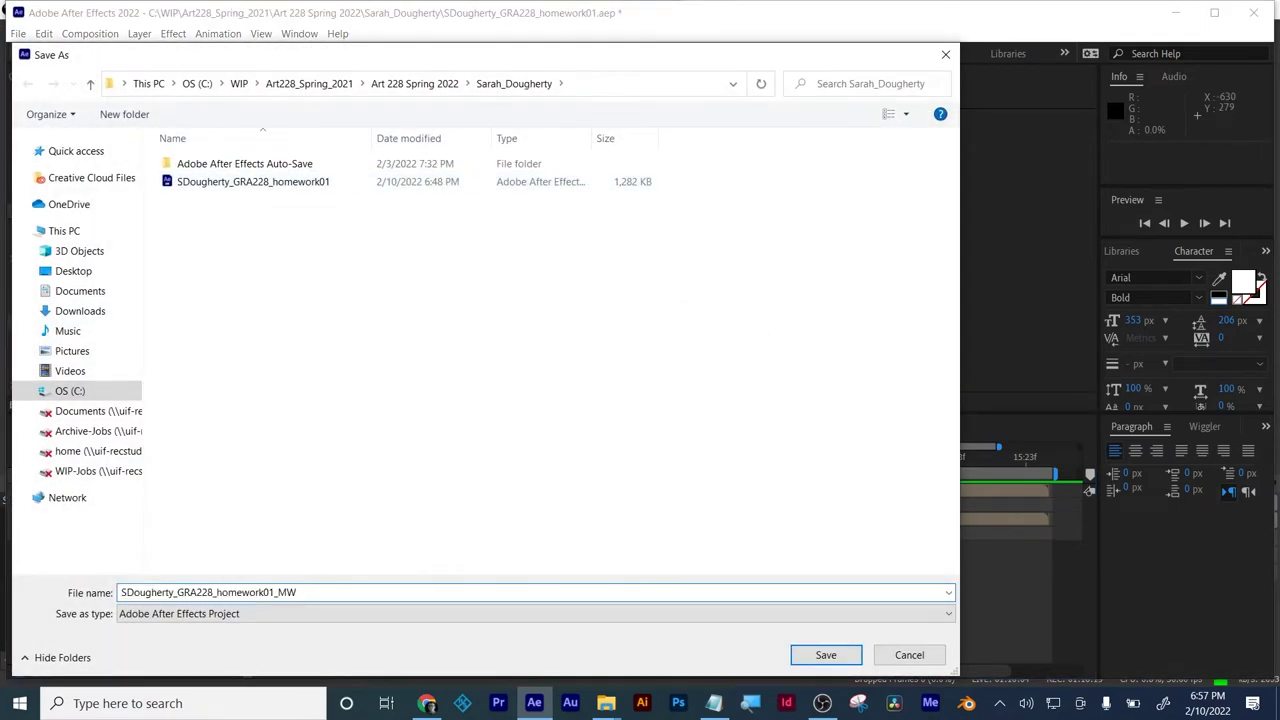
key(Return)
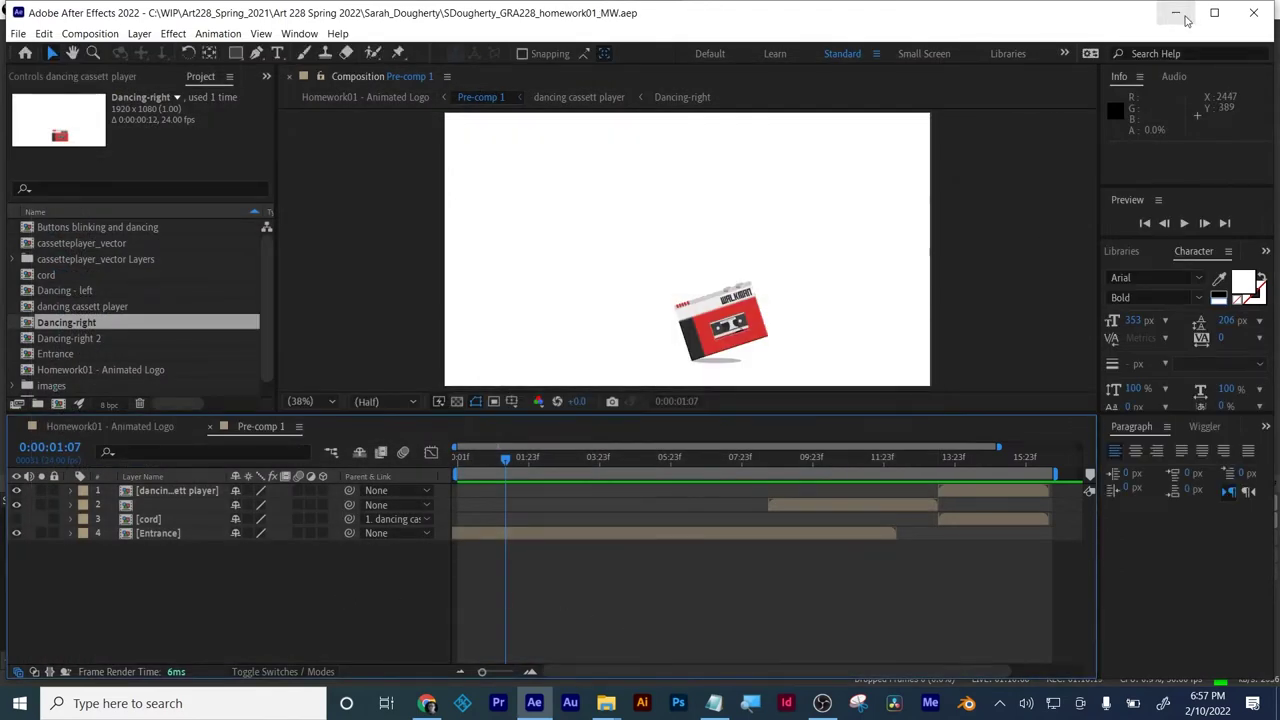
- Bring up the Homework01 - Animated Logo composition and move its playhead to 0:00:09:17
right_click(126, 432)
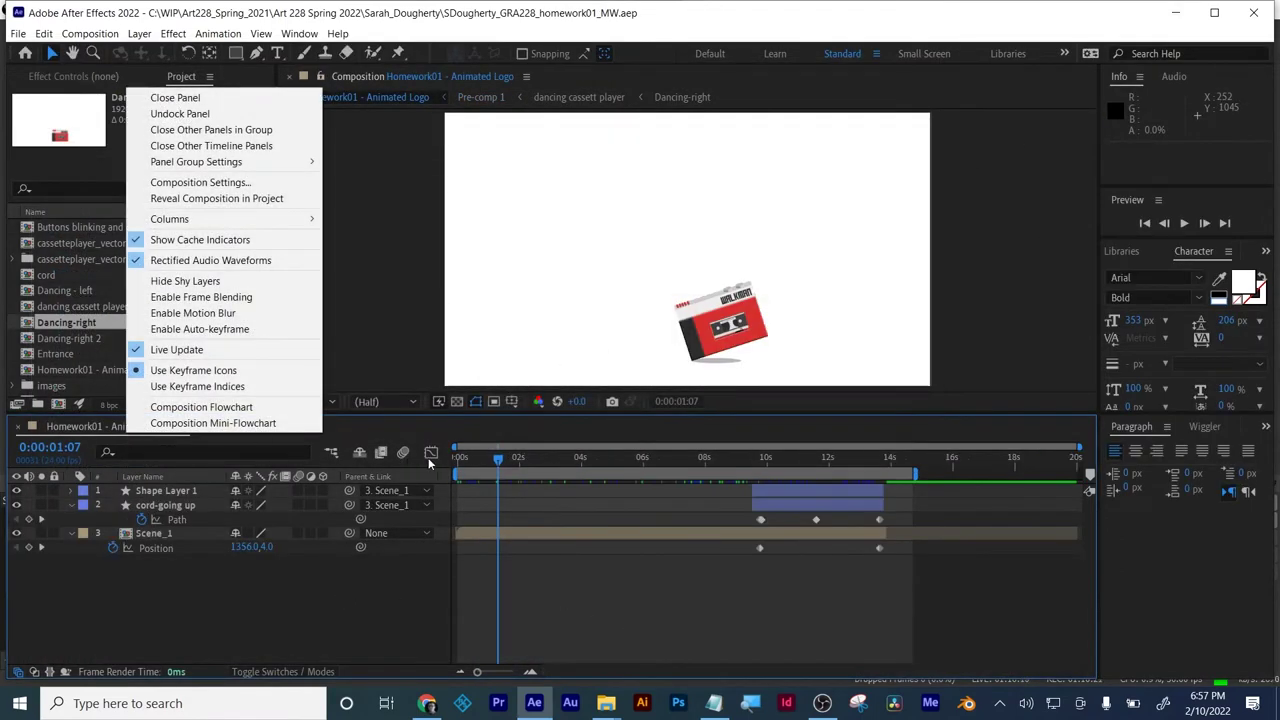
key(Escape)
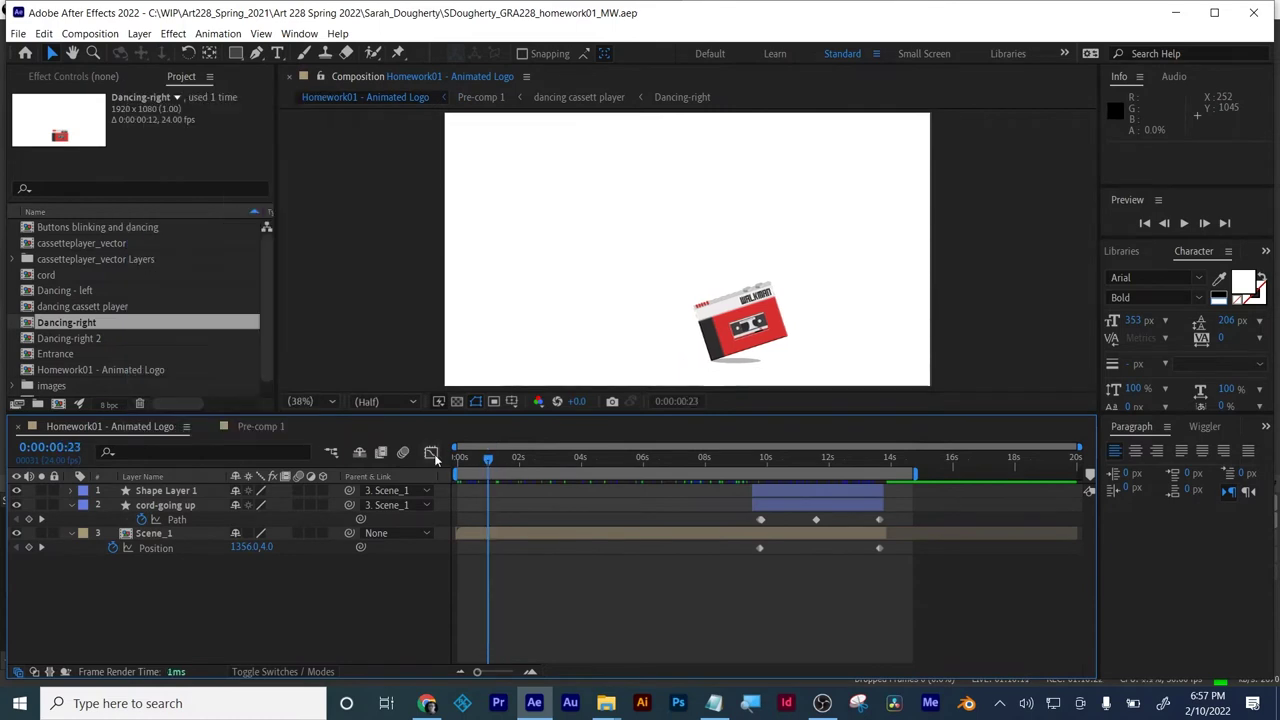
click(714, 457)
mouse_move(758, 465)
mouse_down()
mouse_move(864, 462)
mouse_move(791, 464)
mouse_move(768, 482)
mouse_move(886, 481)
mouse_move(760, 482)
mouse_up()
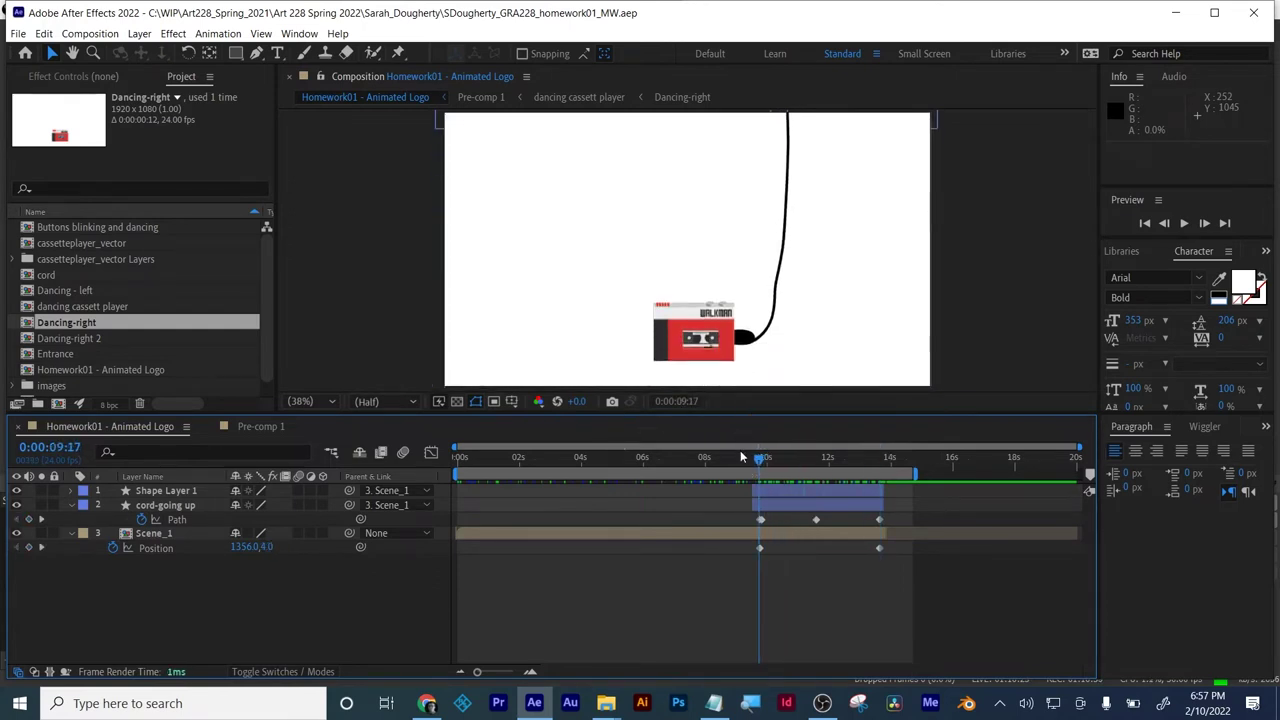
right_click(684, 607)
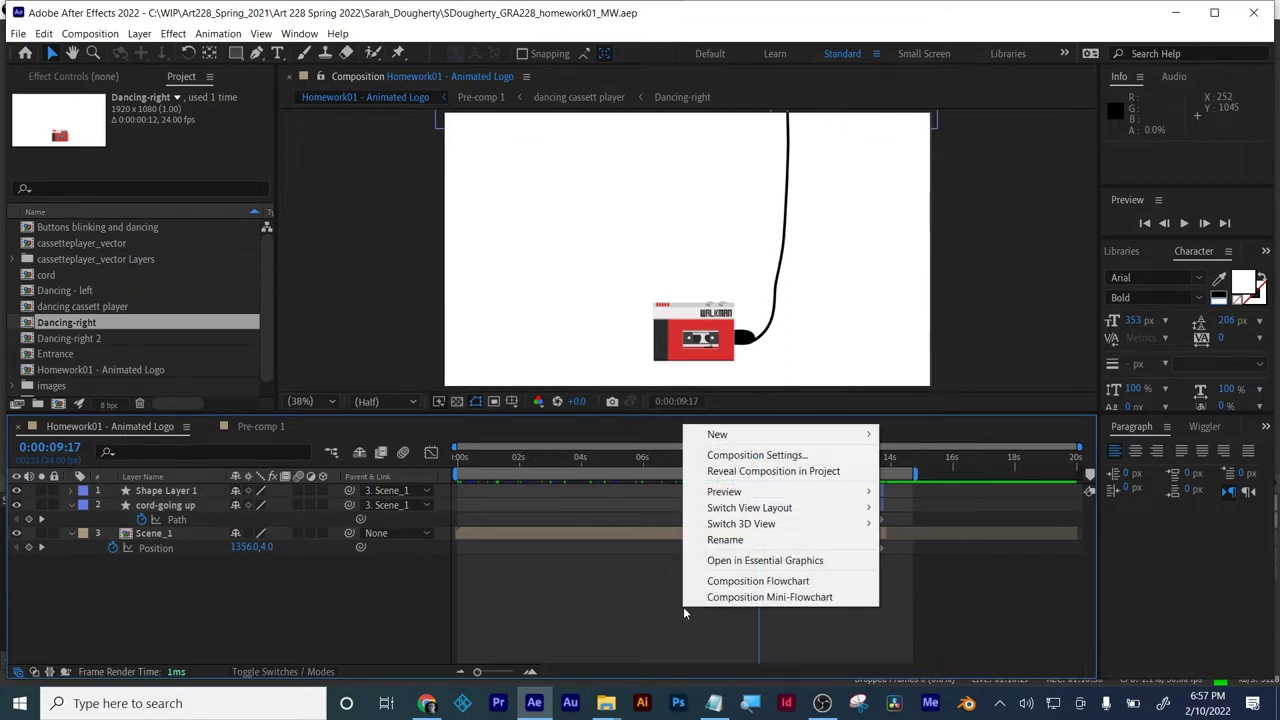
right_click(316, 625)
right_click(632, 580)
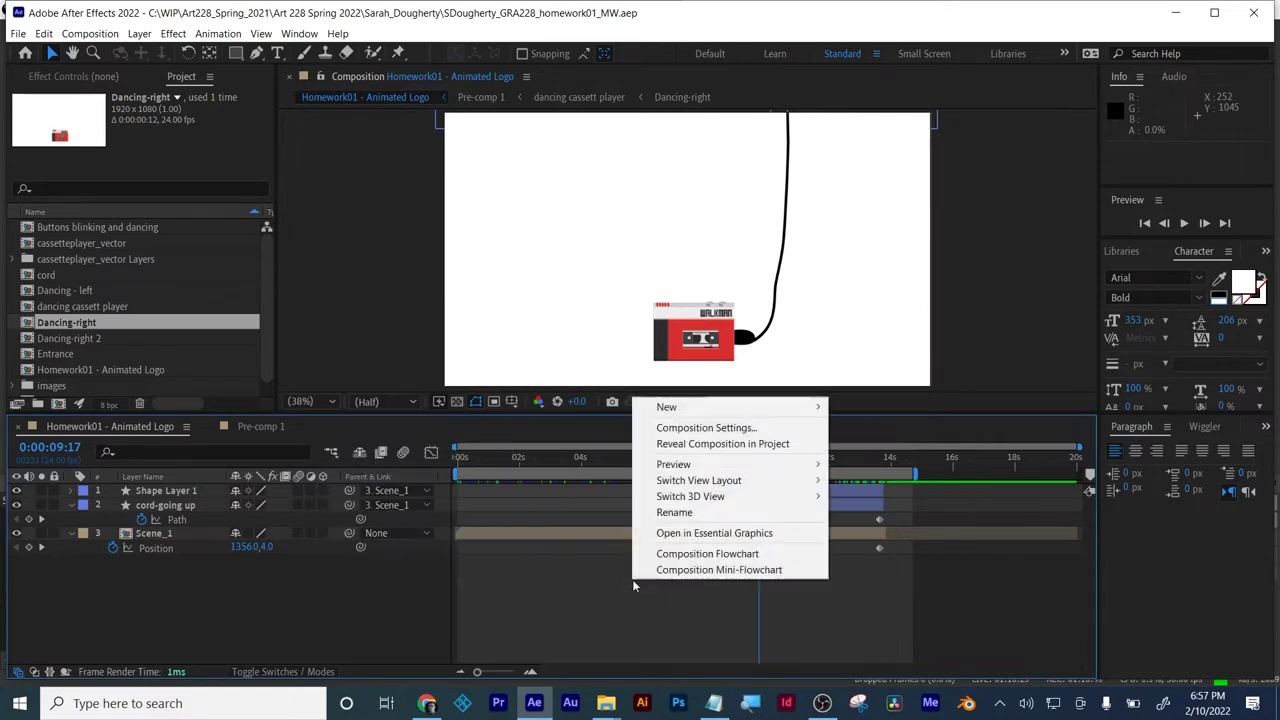
right_click(664, 629)
click(664, 629)
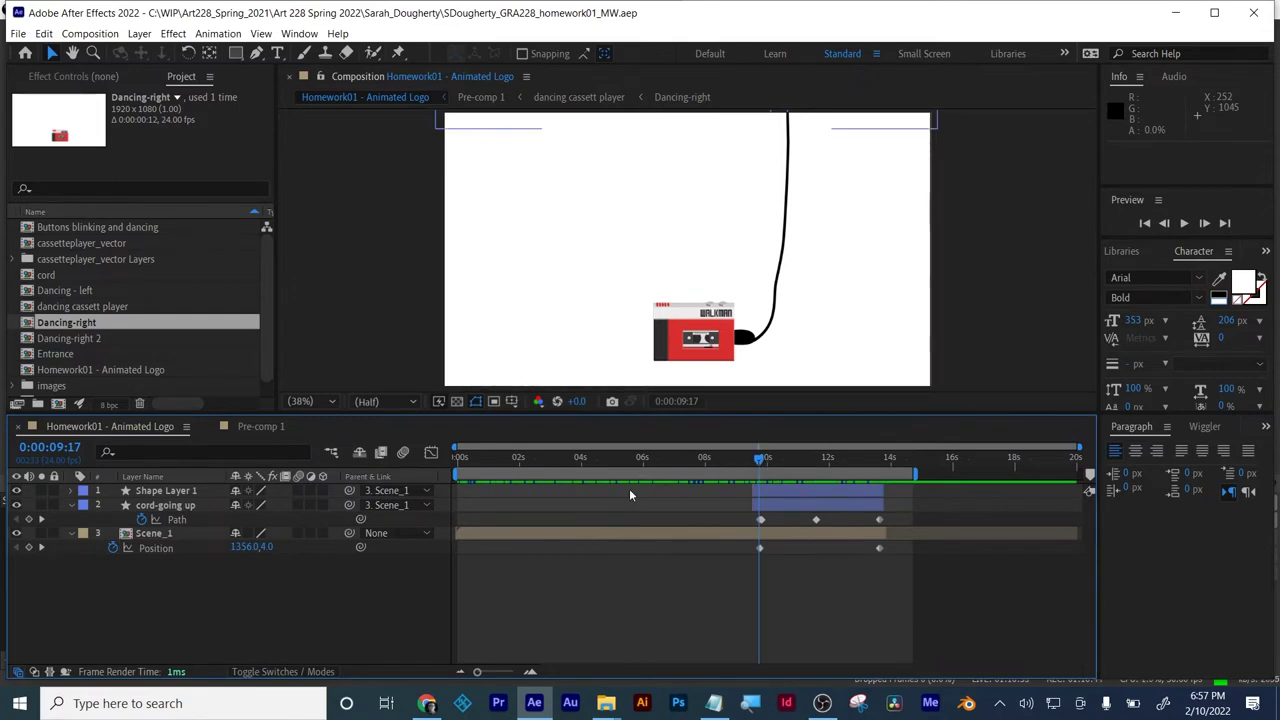
- Set the composition view magnification to 25% and leave no layer selected
click(316, 403)
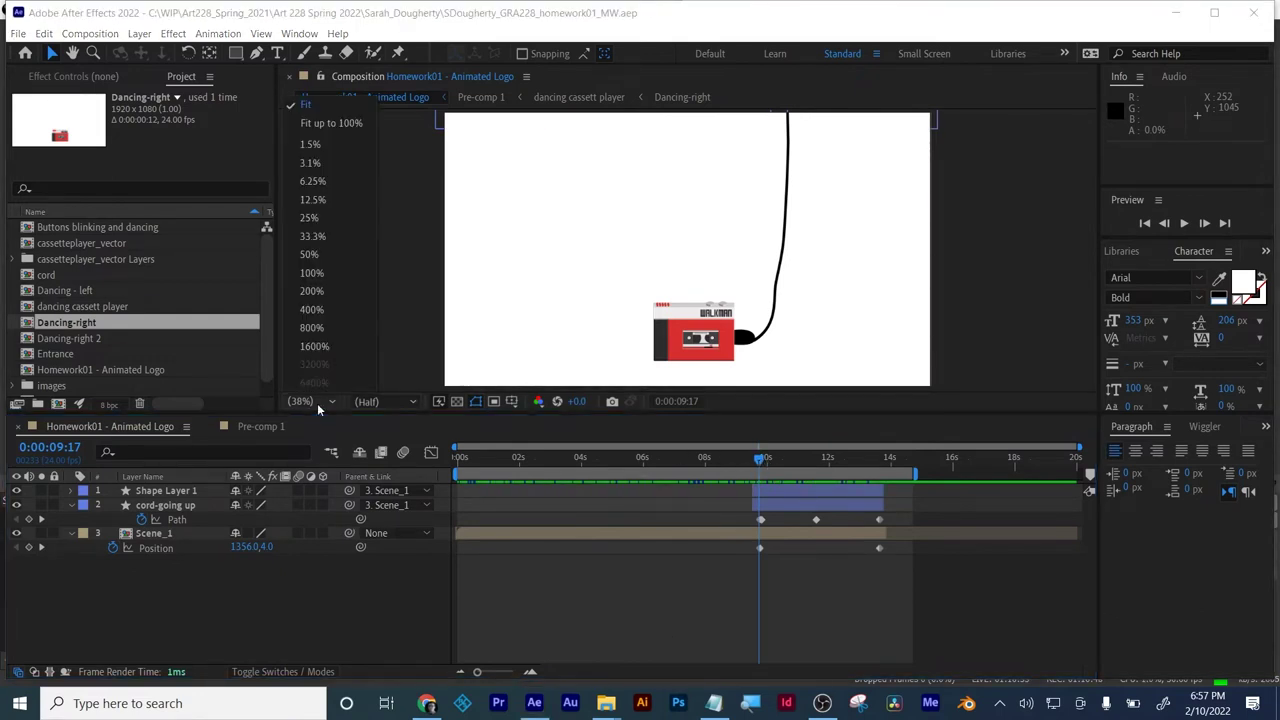
click(309, 217)
click(618, 614)
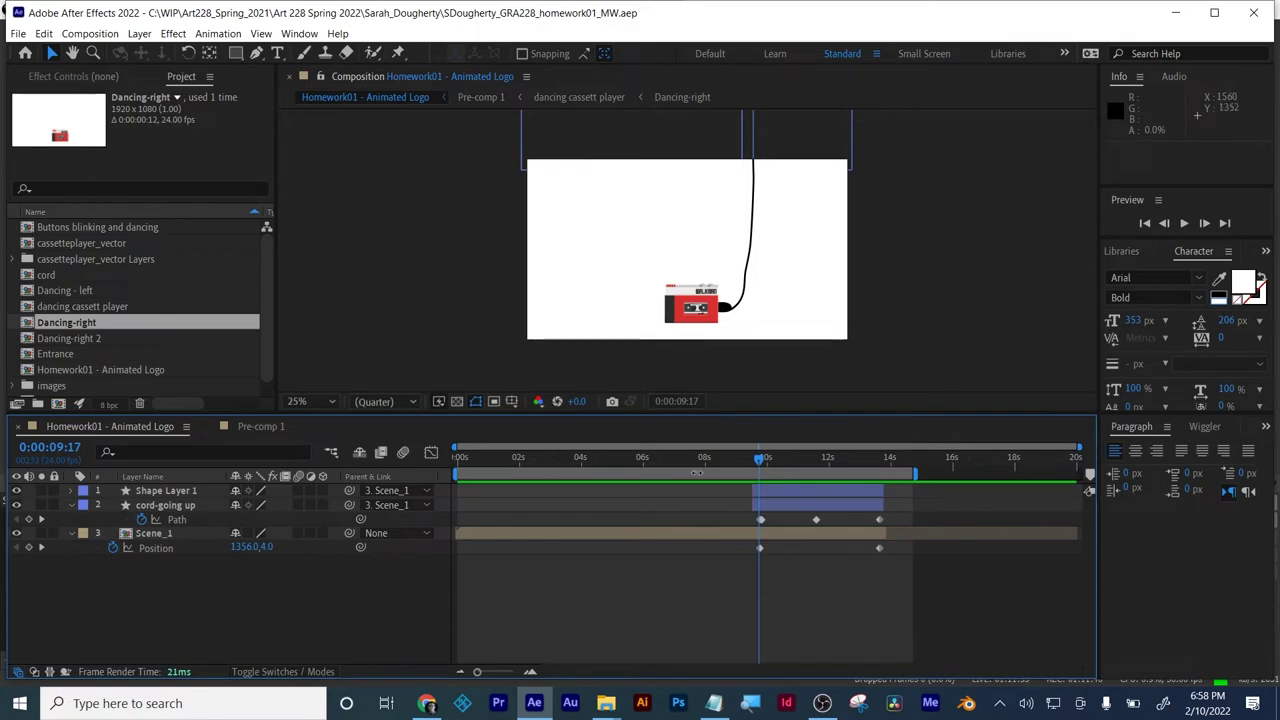
click(650, 532)
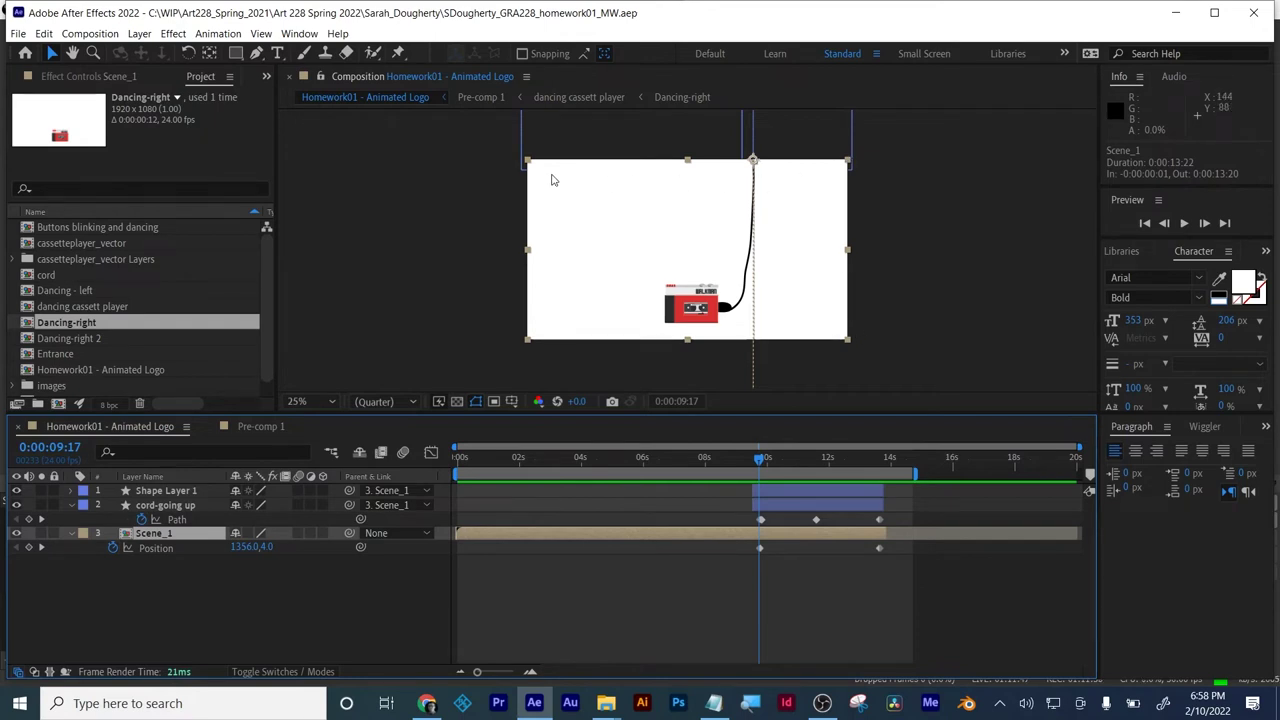
click(636, 565)
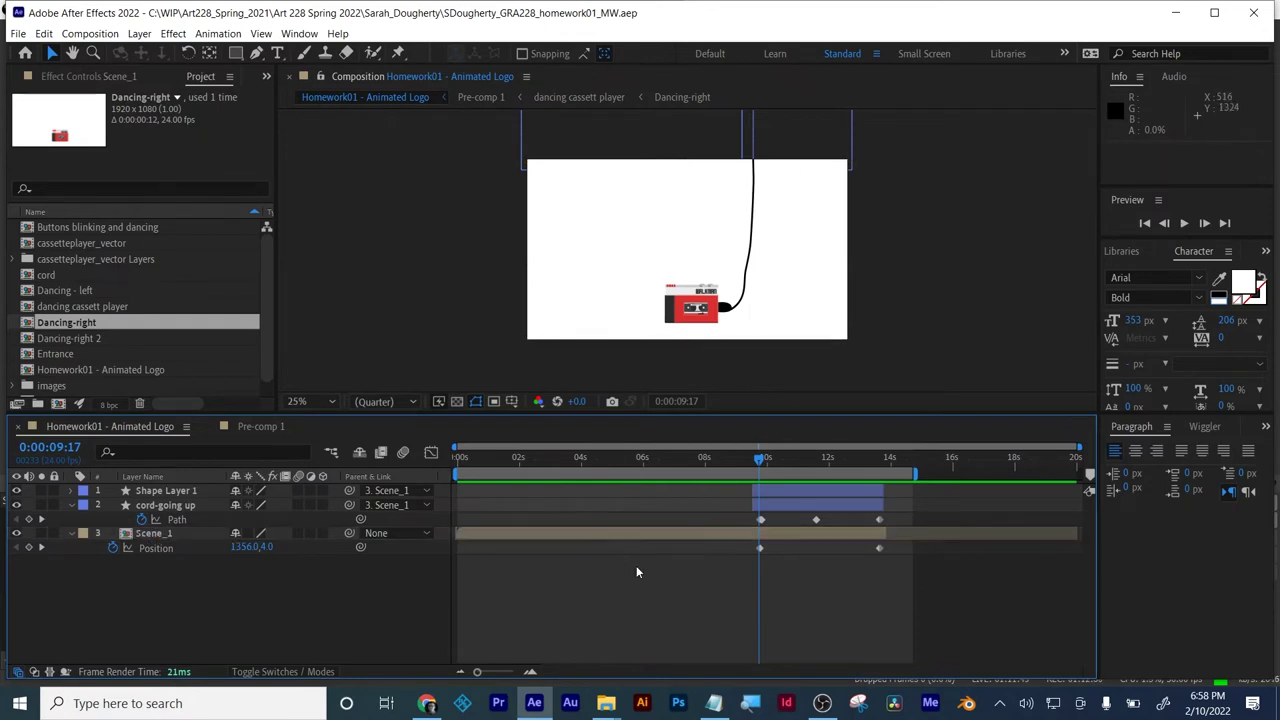
- Create a new composition named MW_SCene 2 with the HDTV 1080 24 preset and a duration of 0:00:15:00
click(85, 36)
click(83, 51)
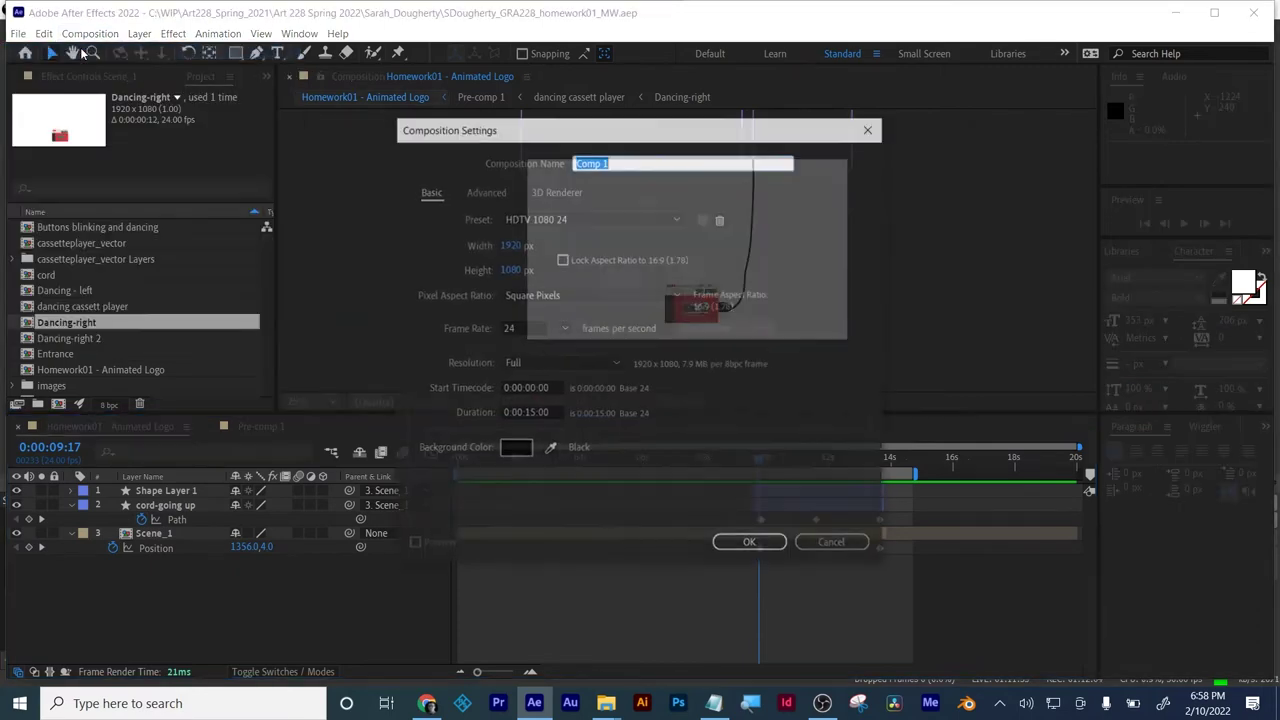
text(MW_SCene 2)
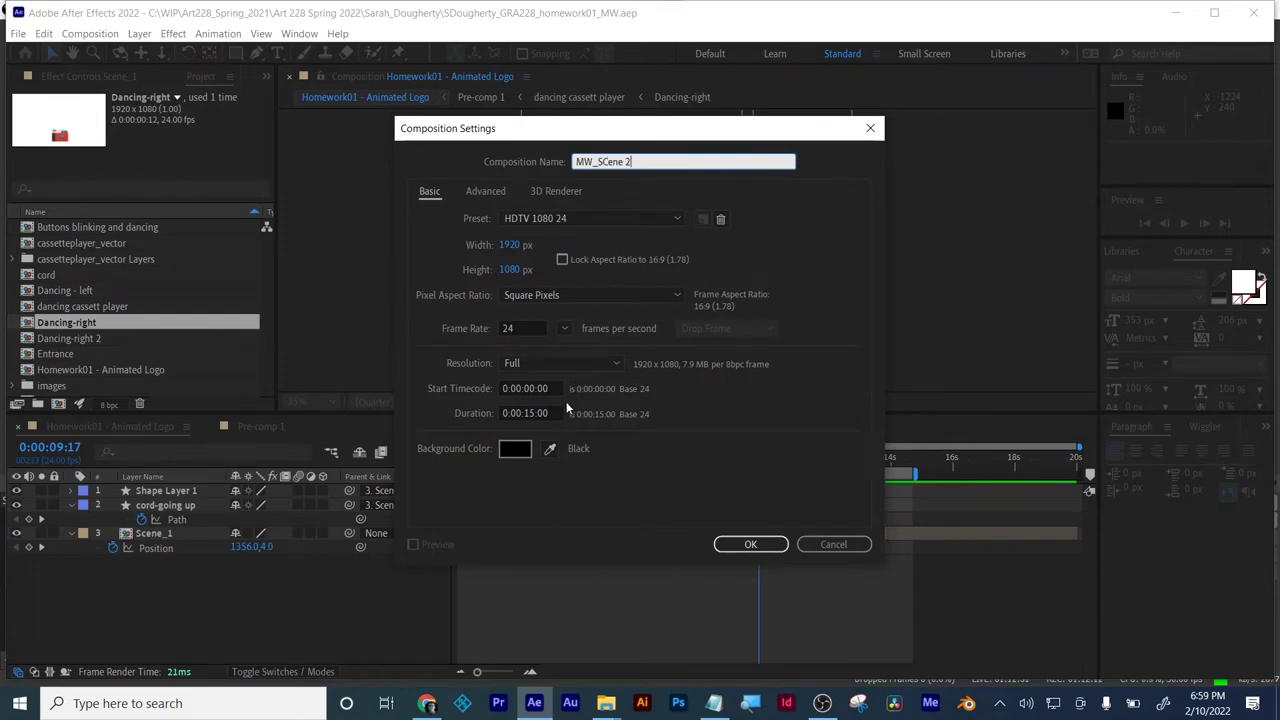
click(742, 542)
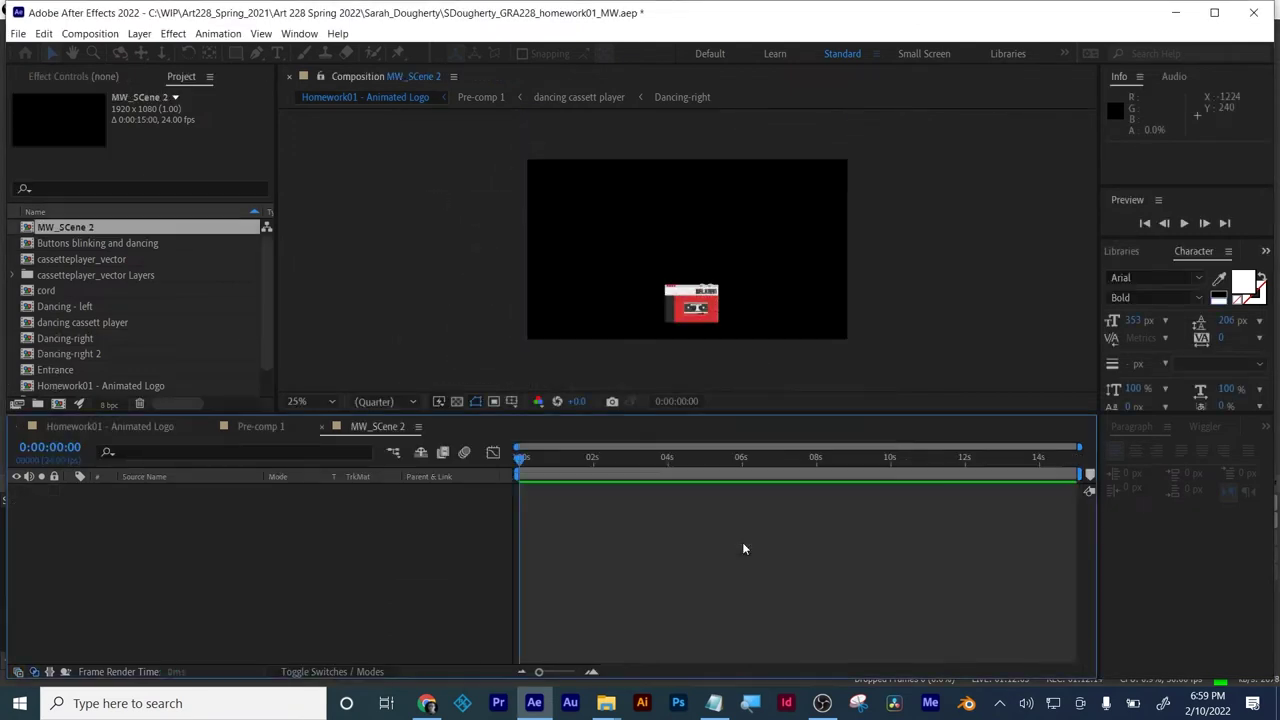
- Add MW_SCene 2 as the top layer of Homework01 - Animated Logo and shift it to start at 0:00:09:17
click(322, 428)
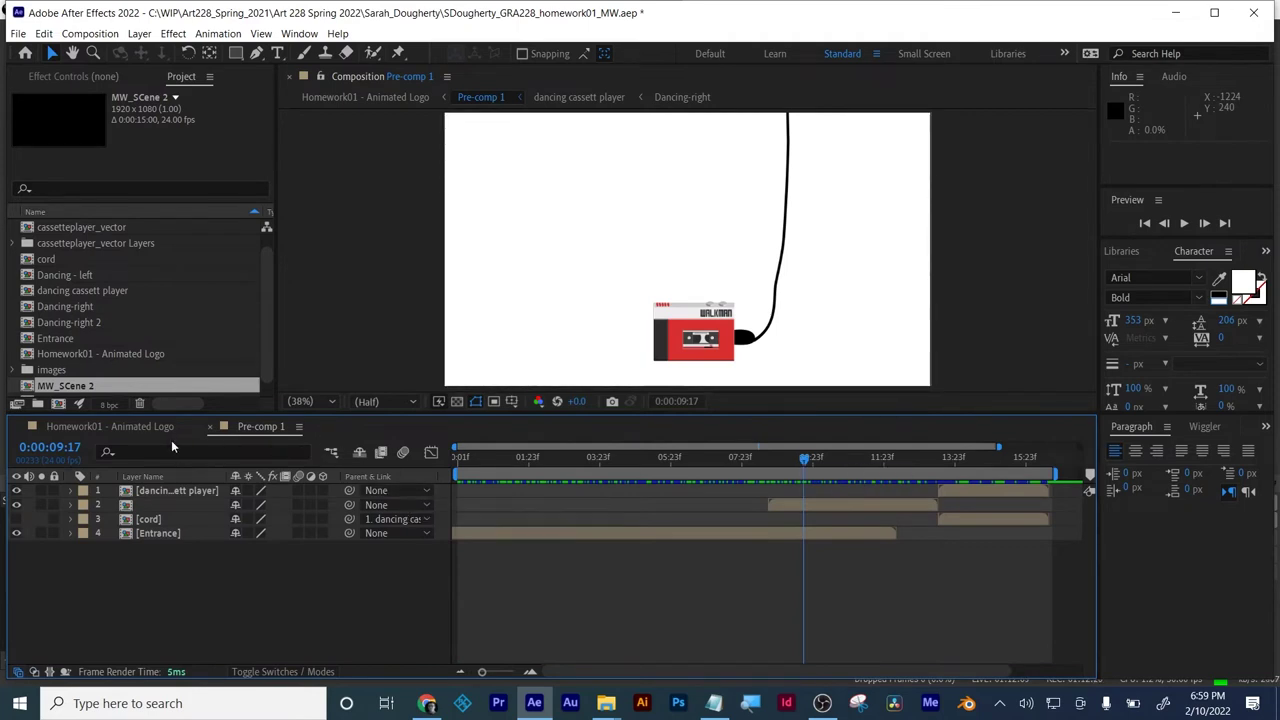
click(134, 427)
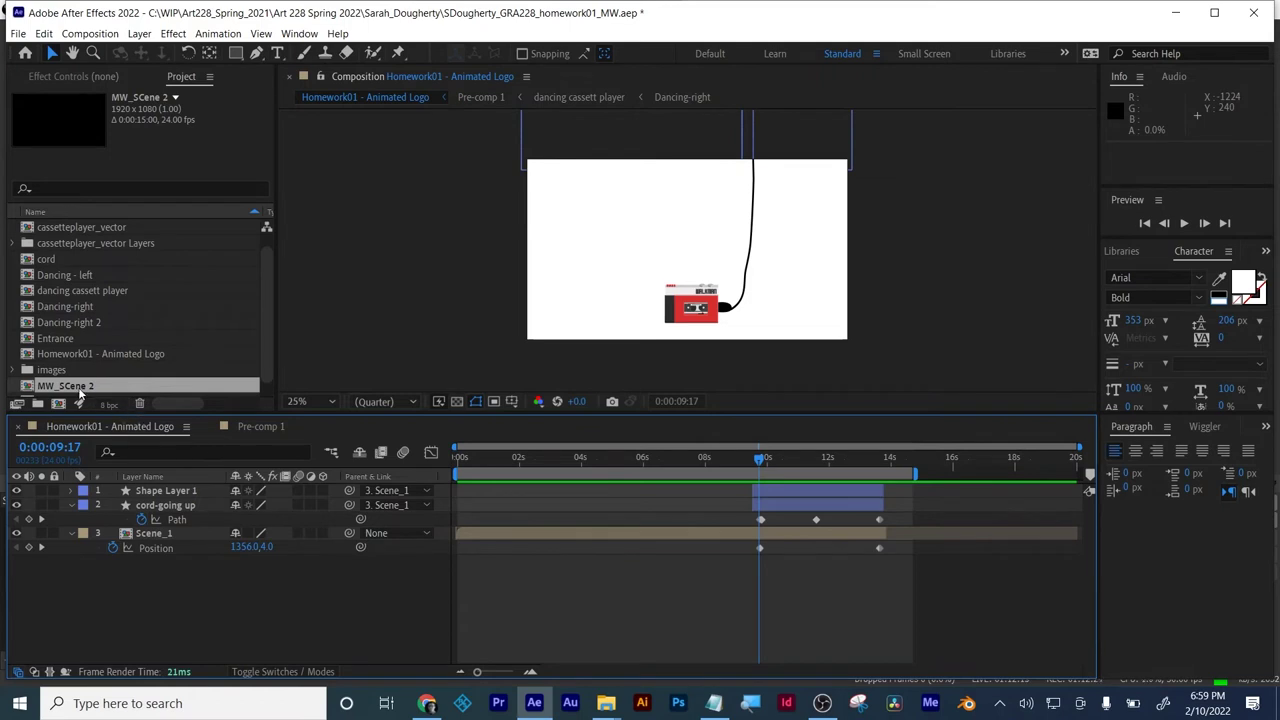
drag(80, 393, 128, 490)
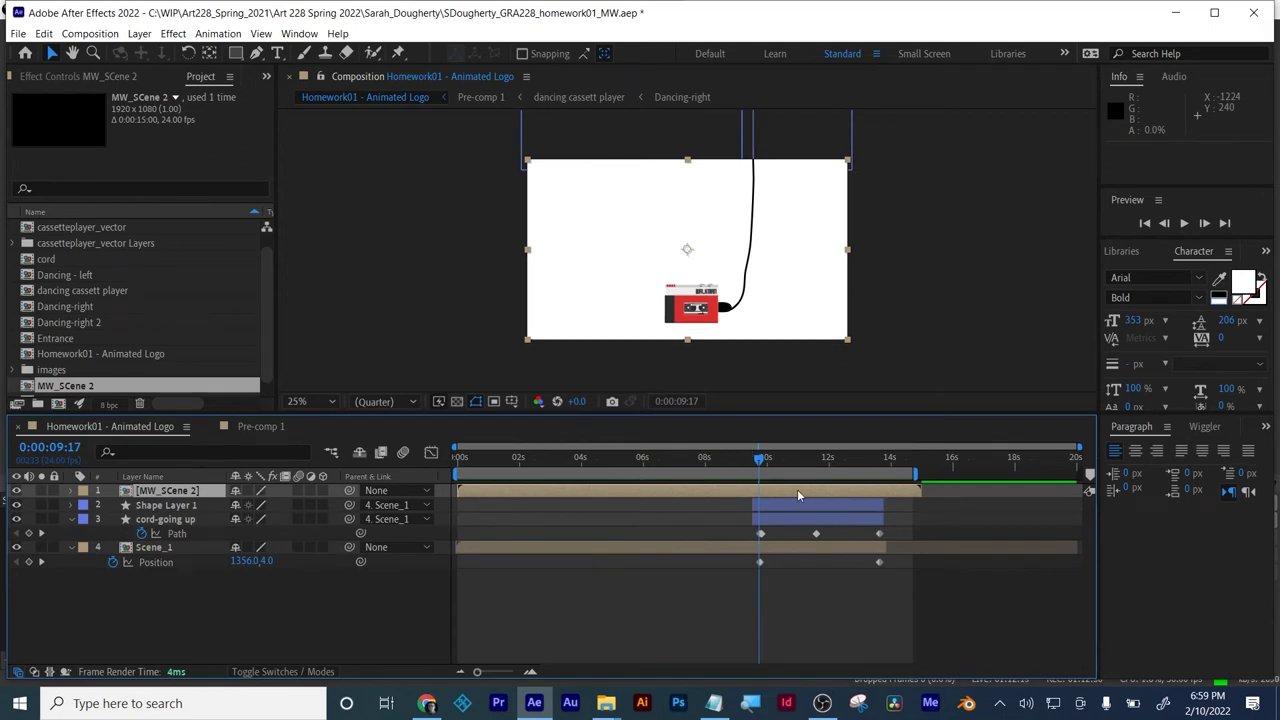
drag(680, 489, 978, 489)
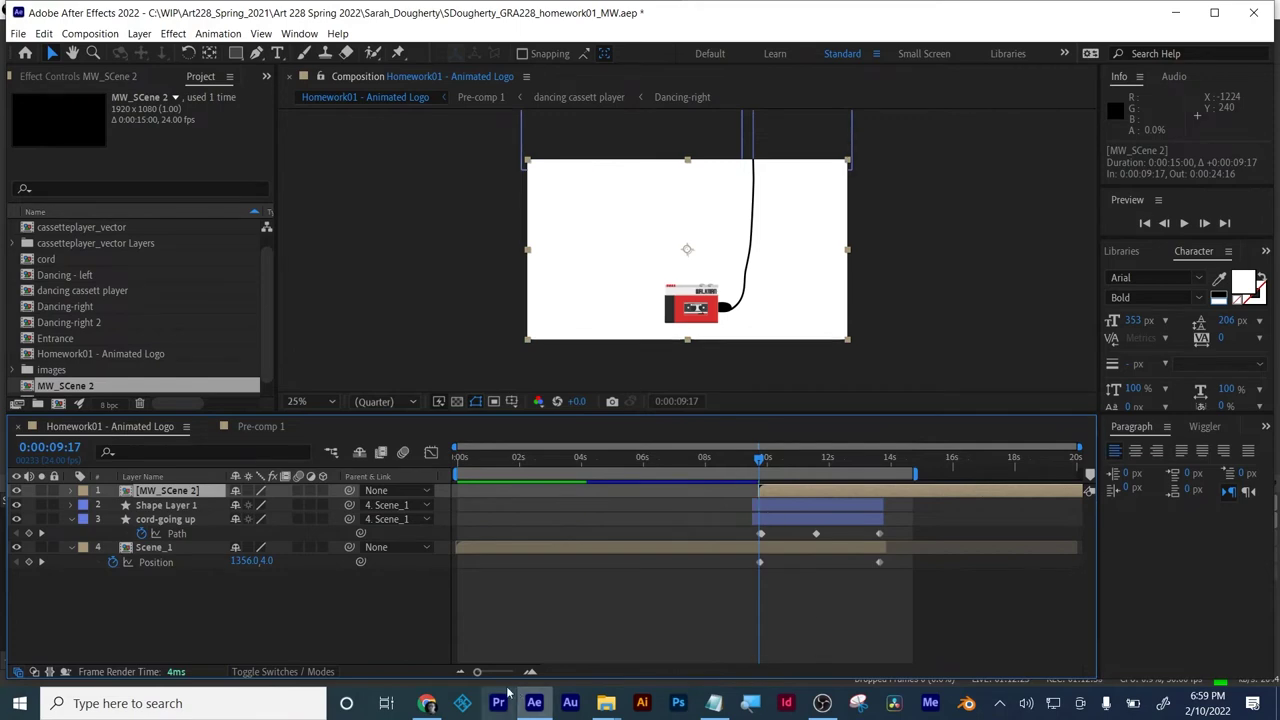
- Switch to Chrome for a swing image, and import the saved swing.jfif from the Desktop into the After Effects project
click(427, 703)
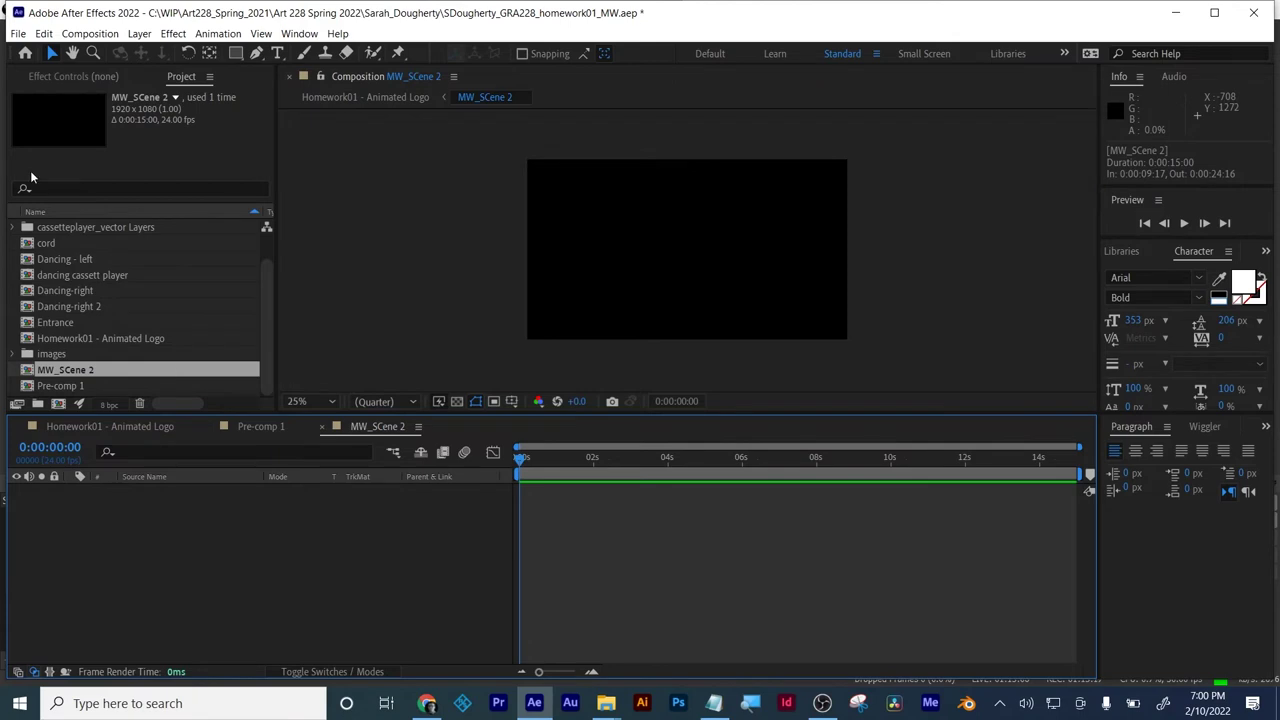
click(18, 33)
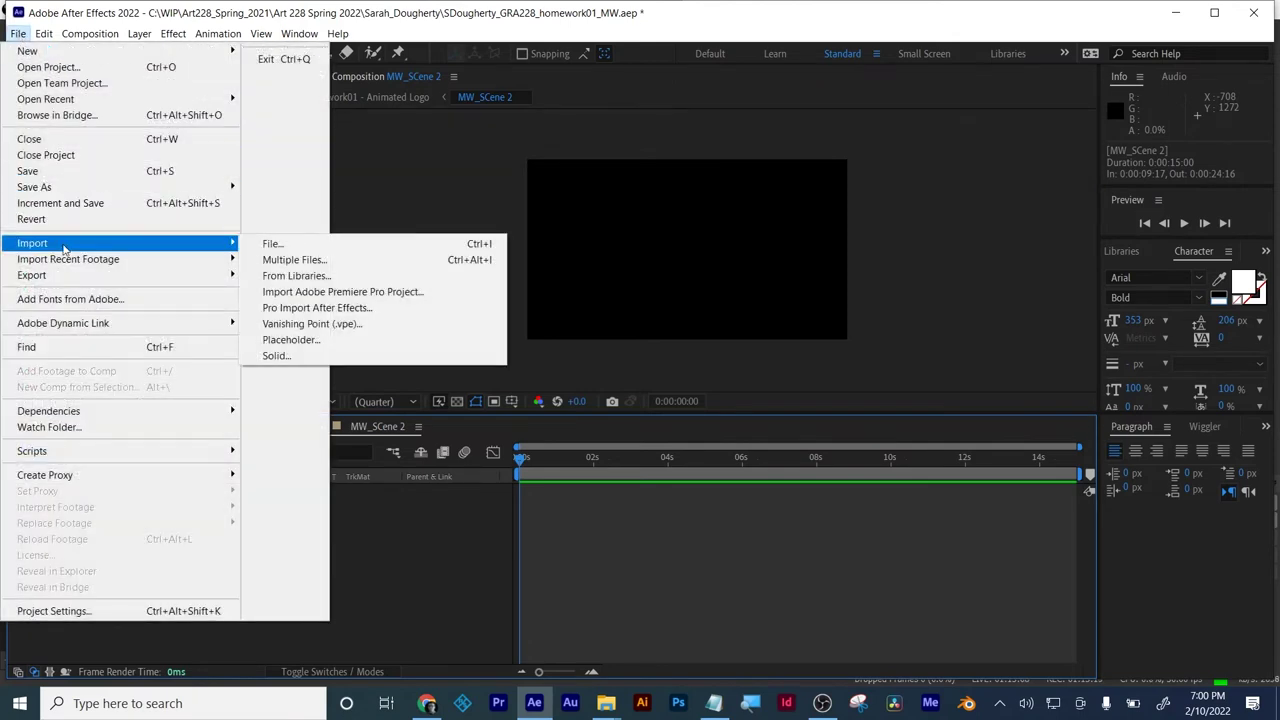
mouse_move(82, 245)
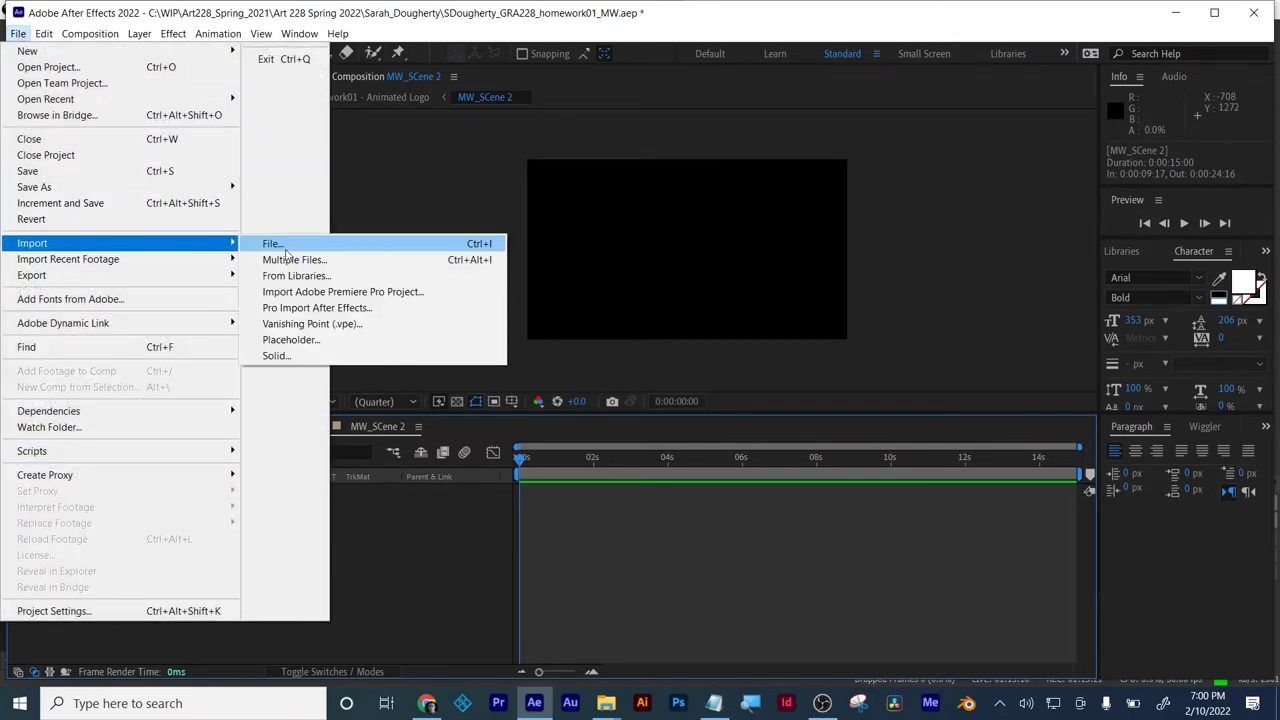
click(285, 245)
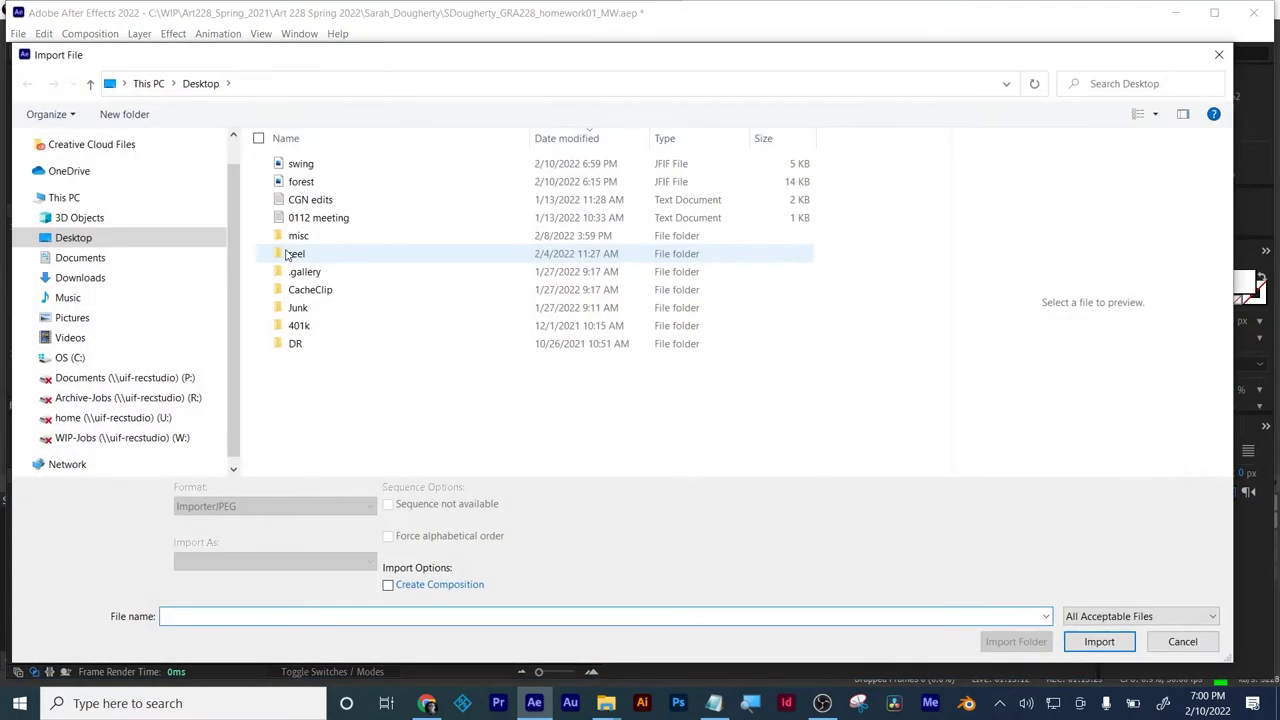
double_click(300, 163)
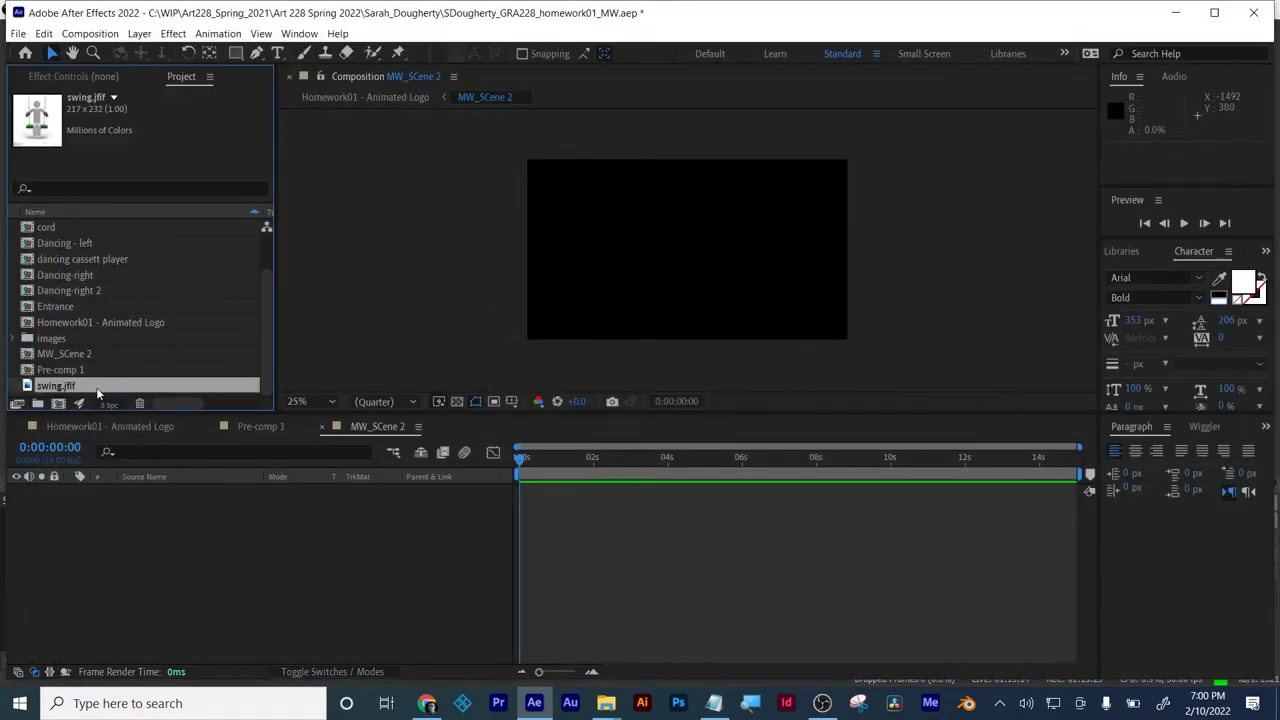
- Add swing.jfif to MW_SCene 2 at 221% scale, positioned slightly above the frame's centre at about 952, 432
drag(97, 393, 113, 518)
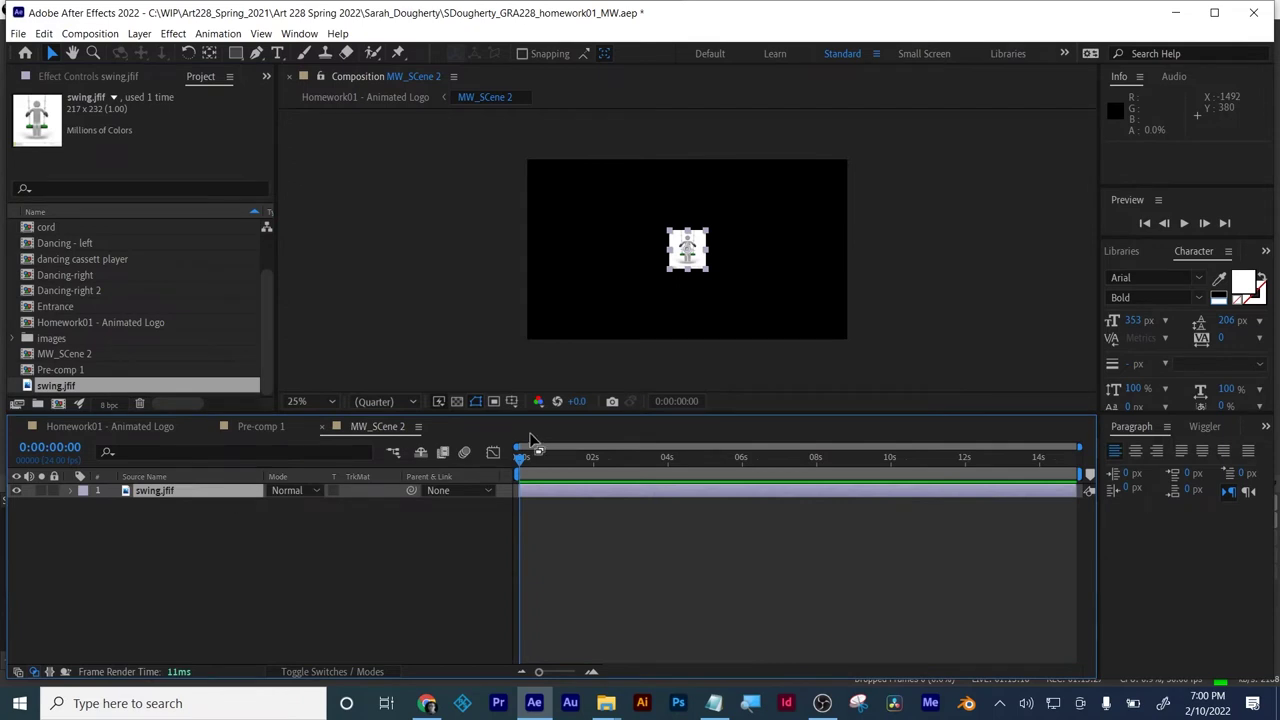
key(s)
drag(323, 504, 406, 483)
drag(681, 250, 681, 233)
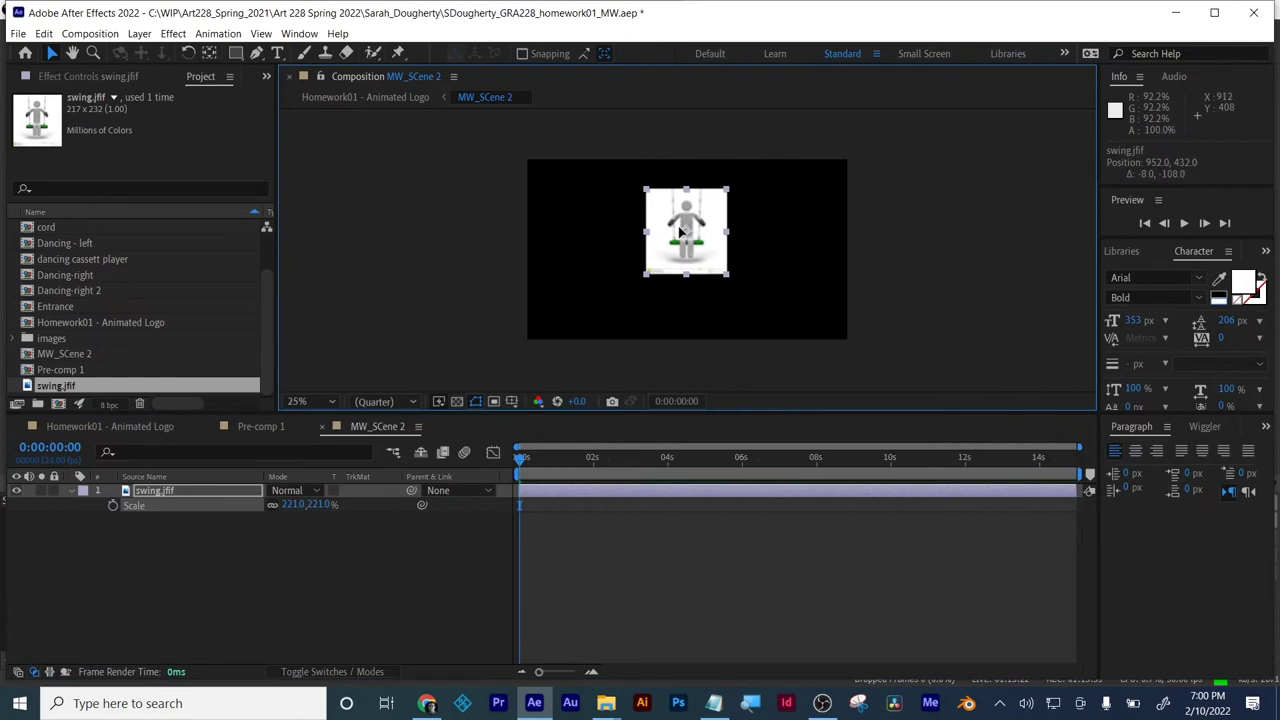
- Draw a blue rectangle covering the whole MW_SCene 2 frame and move its shape layer below swing.jfif
click(296, 568)
drag(236, 53, 285, 52)
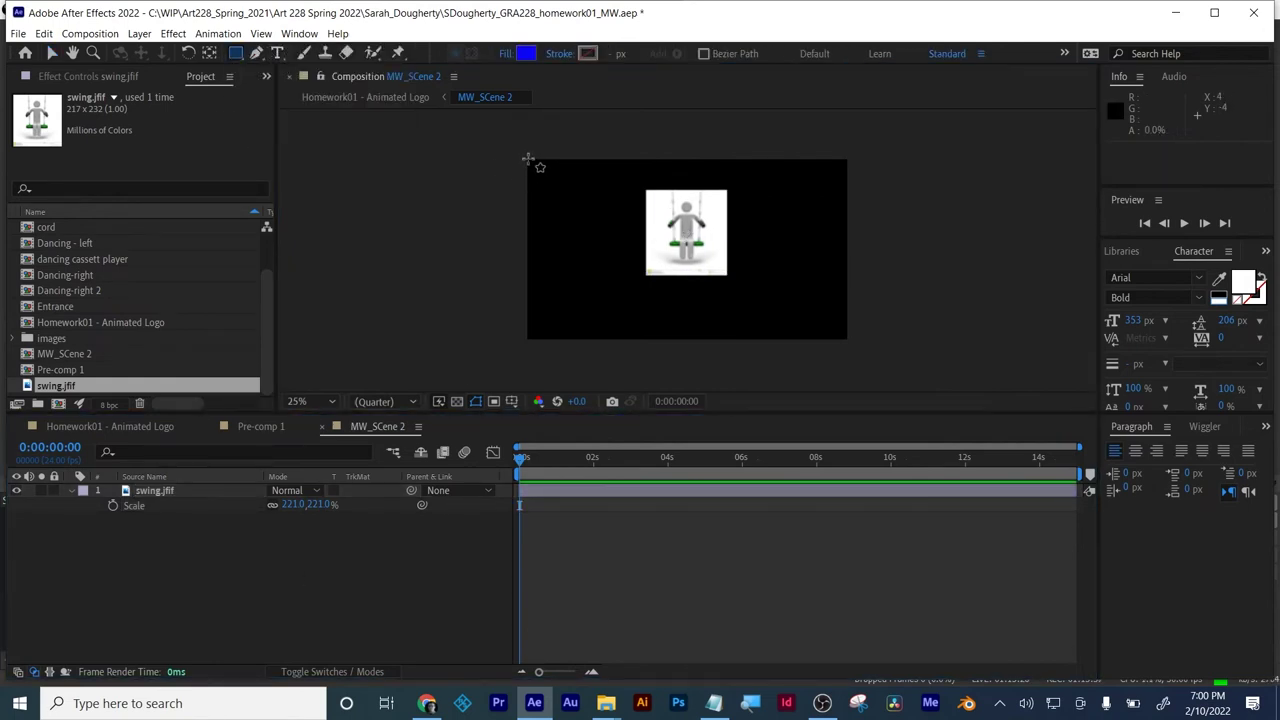
drag(528, 158, 856, 345)
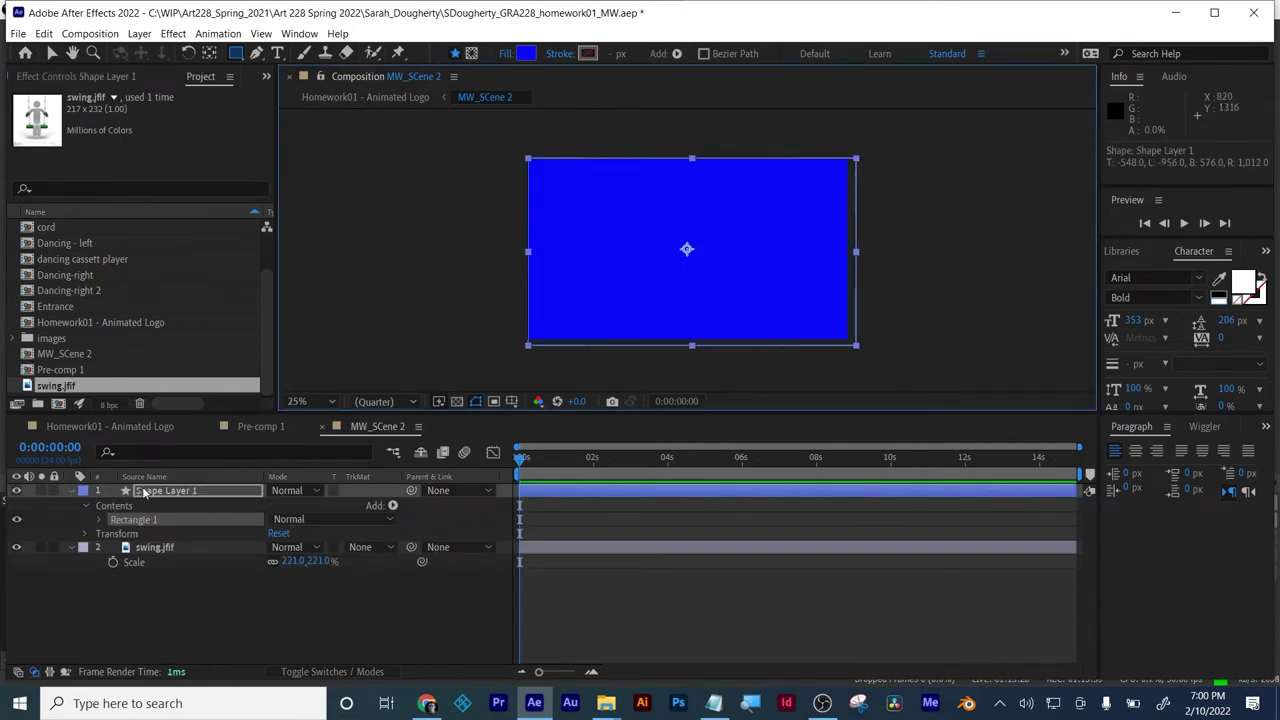
drag(143, 492, 141, 579)
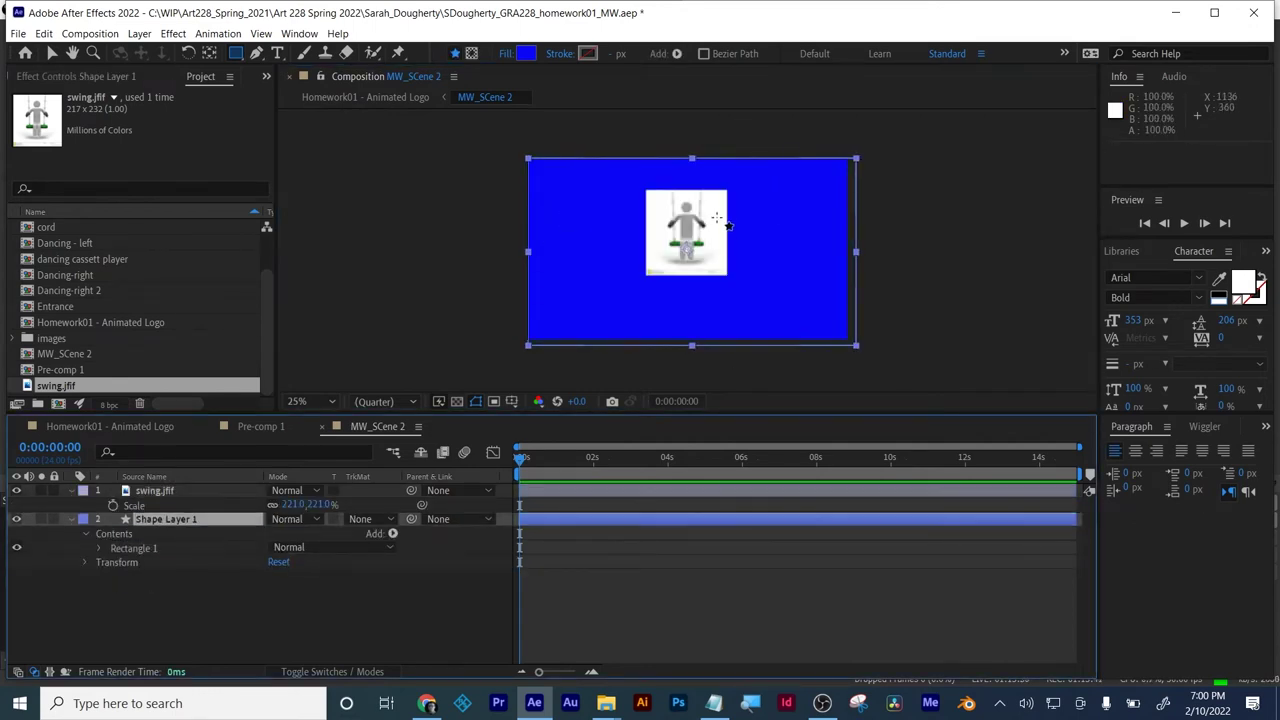
click(51, 53)
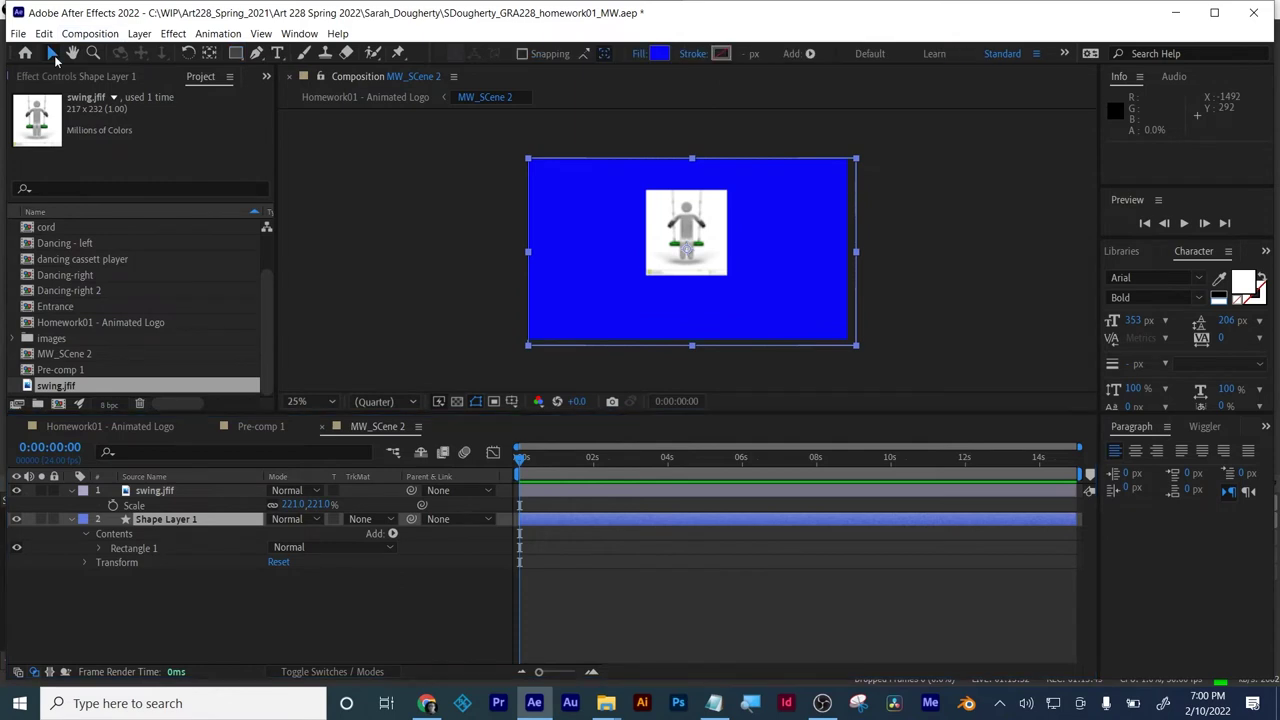
click(210, 604)
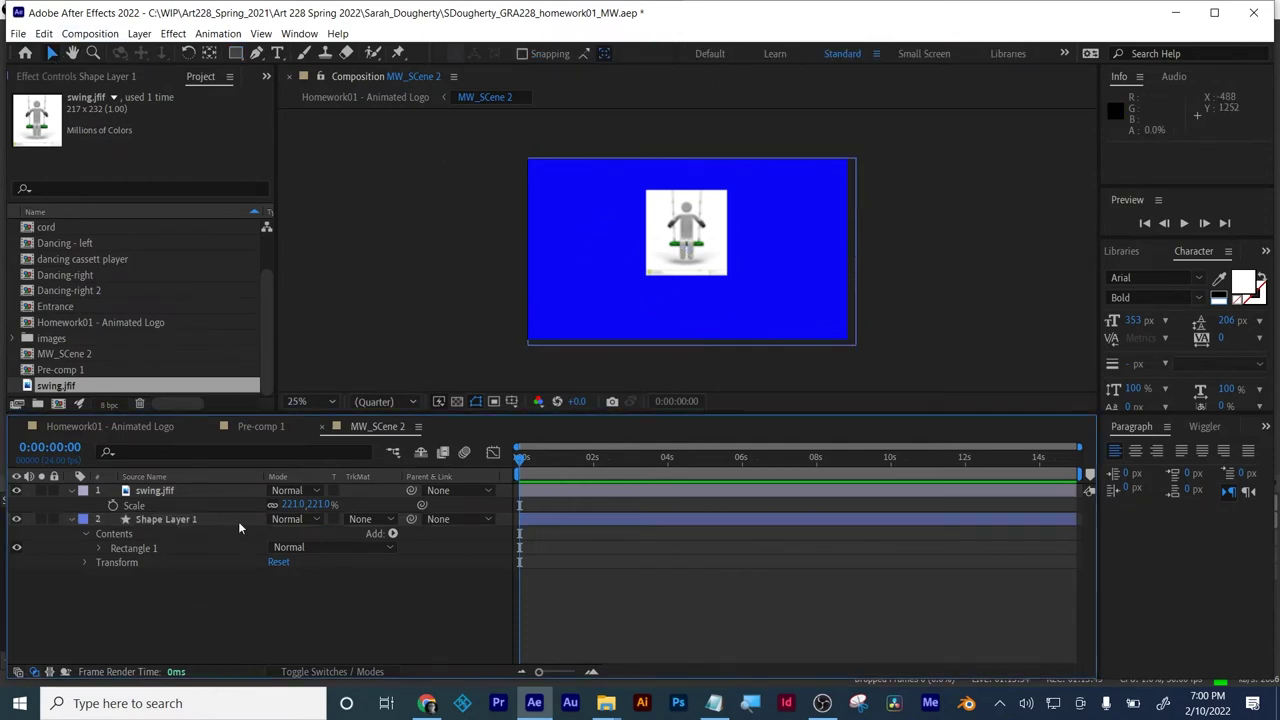
- Close MW_SCene 2, return to Homework01 - Animated Logo, and set the MW_SCene 2 layer's position to 960, -540, directly above the frame
click(321, 427)
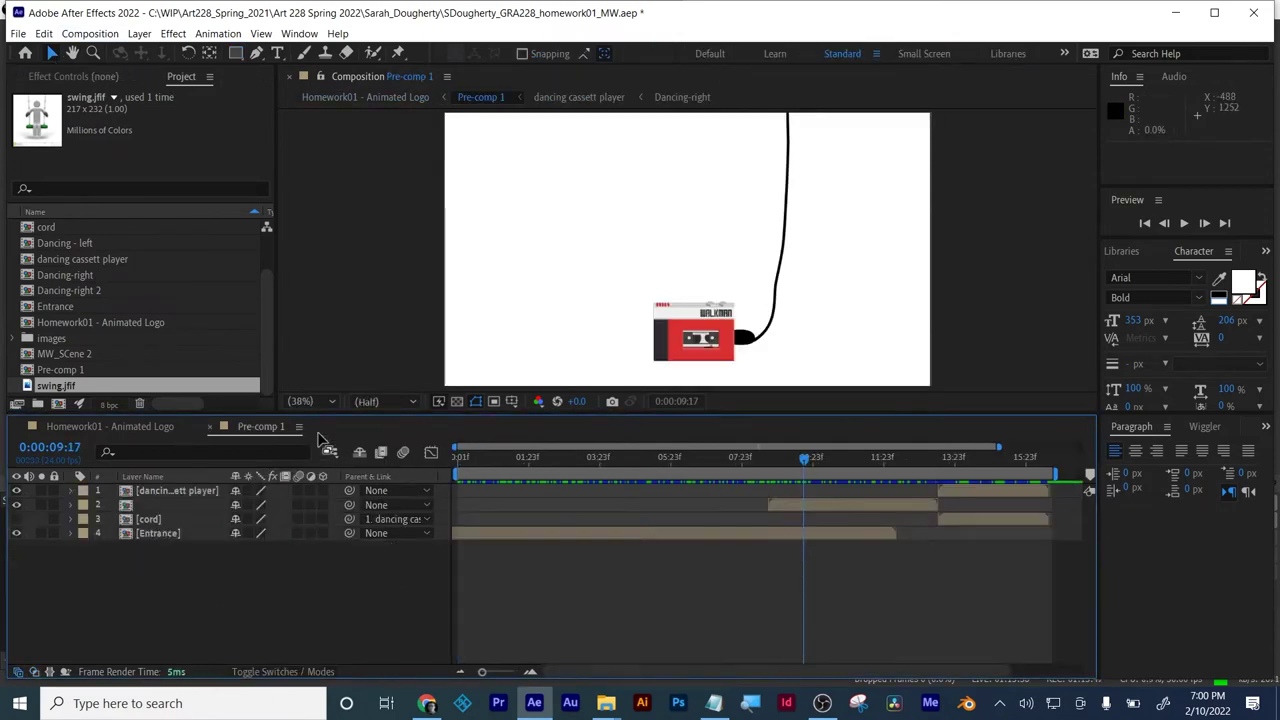
click(164, 430)
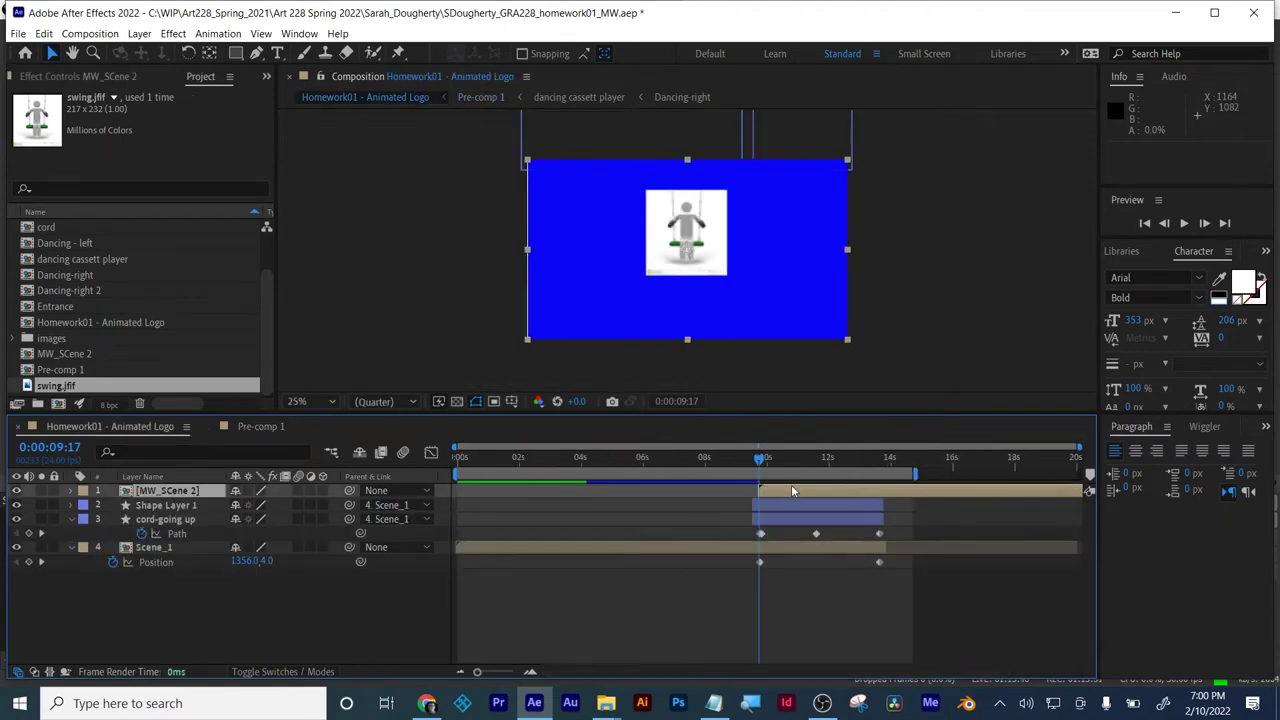
key(p)
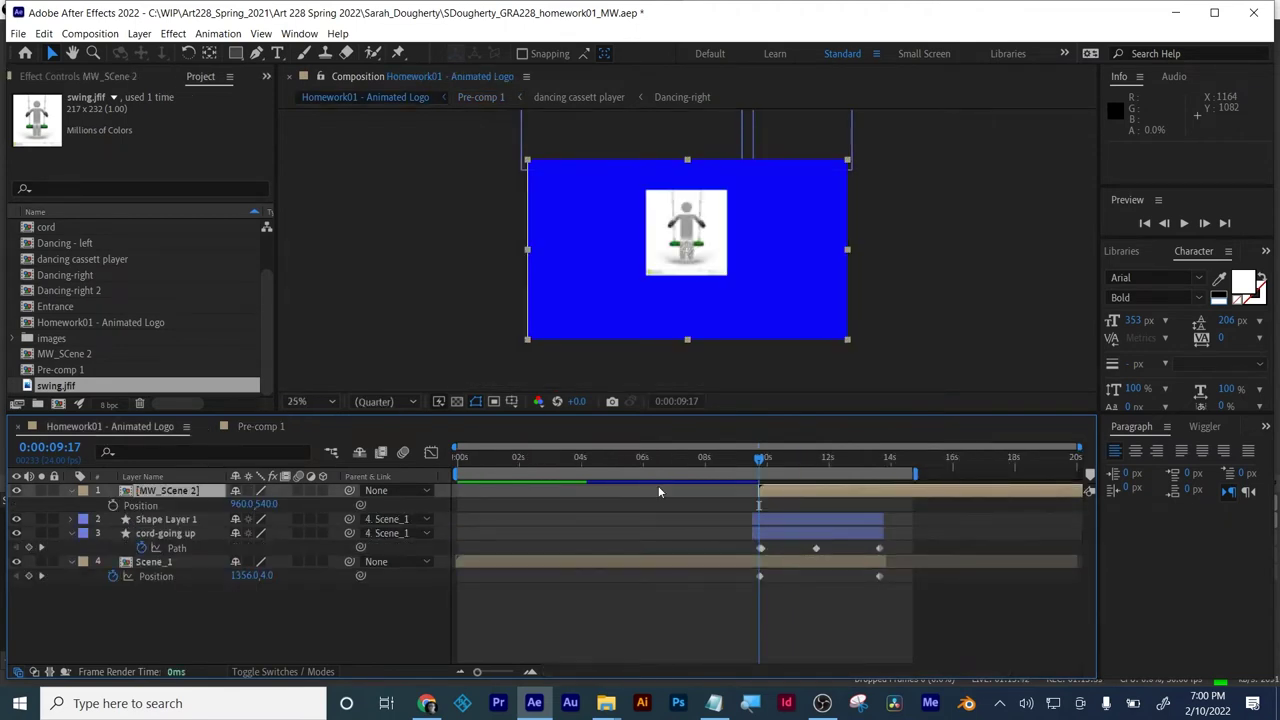
drag(263, 505, 170, 505)
click(263, 504)
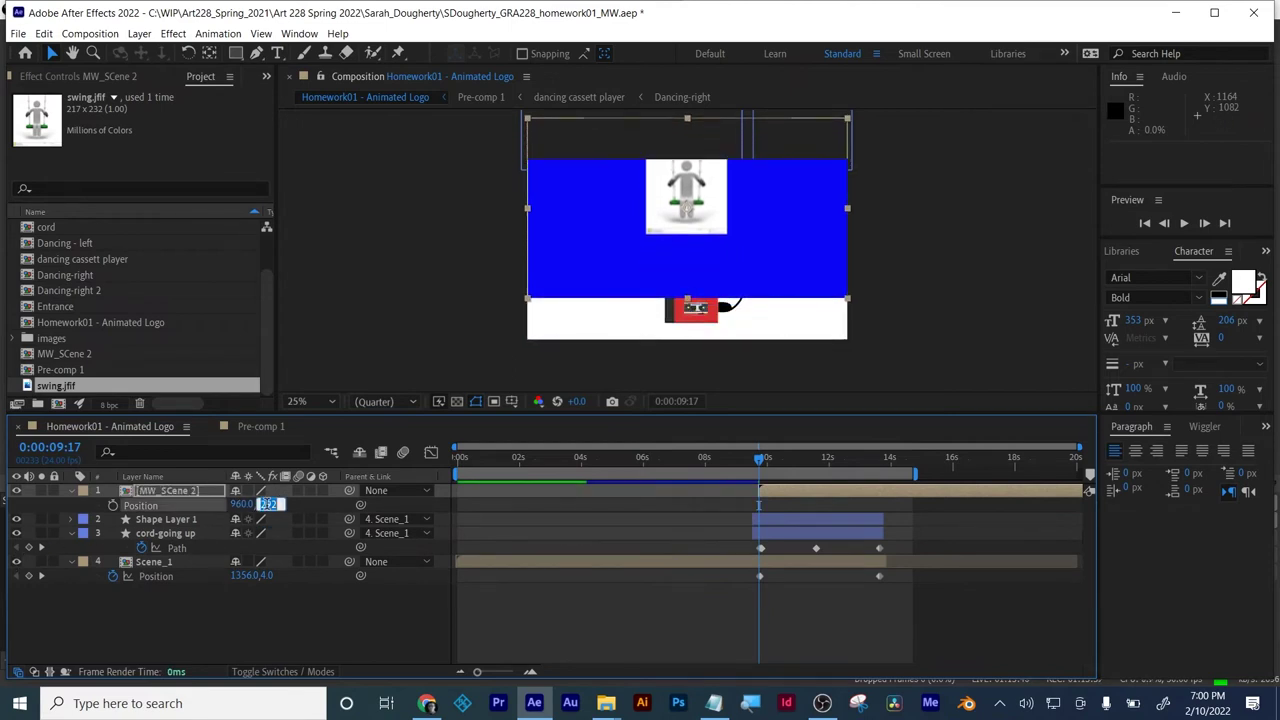
text(0)
key(Return)
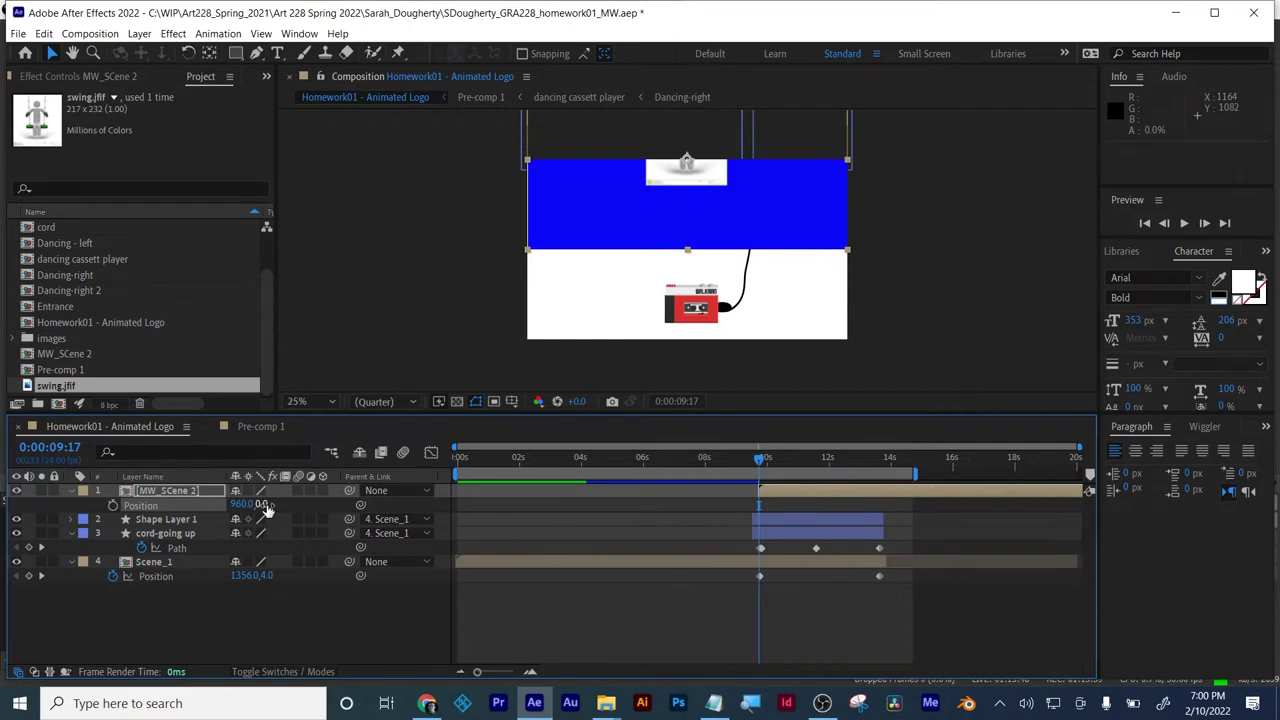
drag(264, 505, 195, 505)
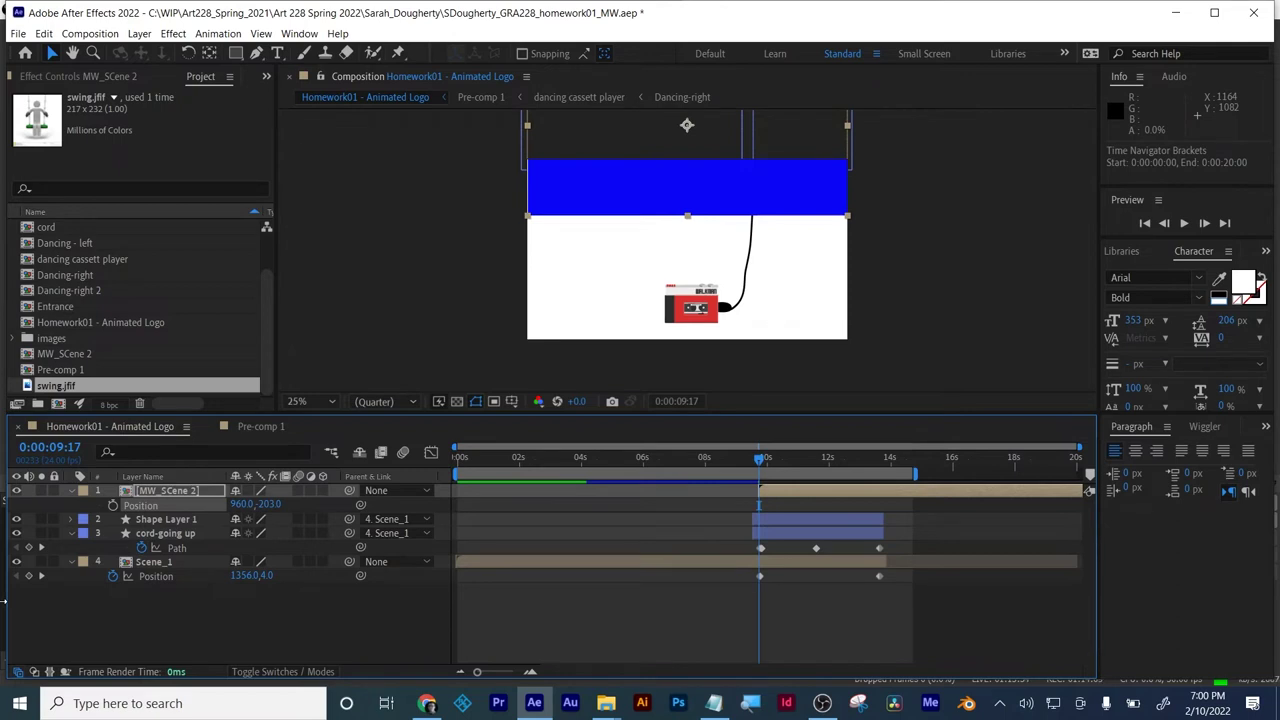
click(270, 504)
text(-540)
key(Return)
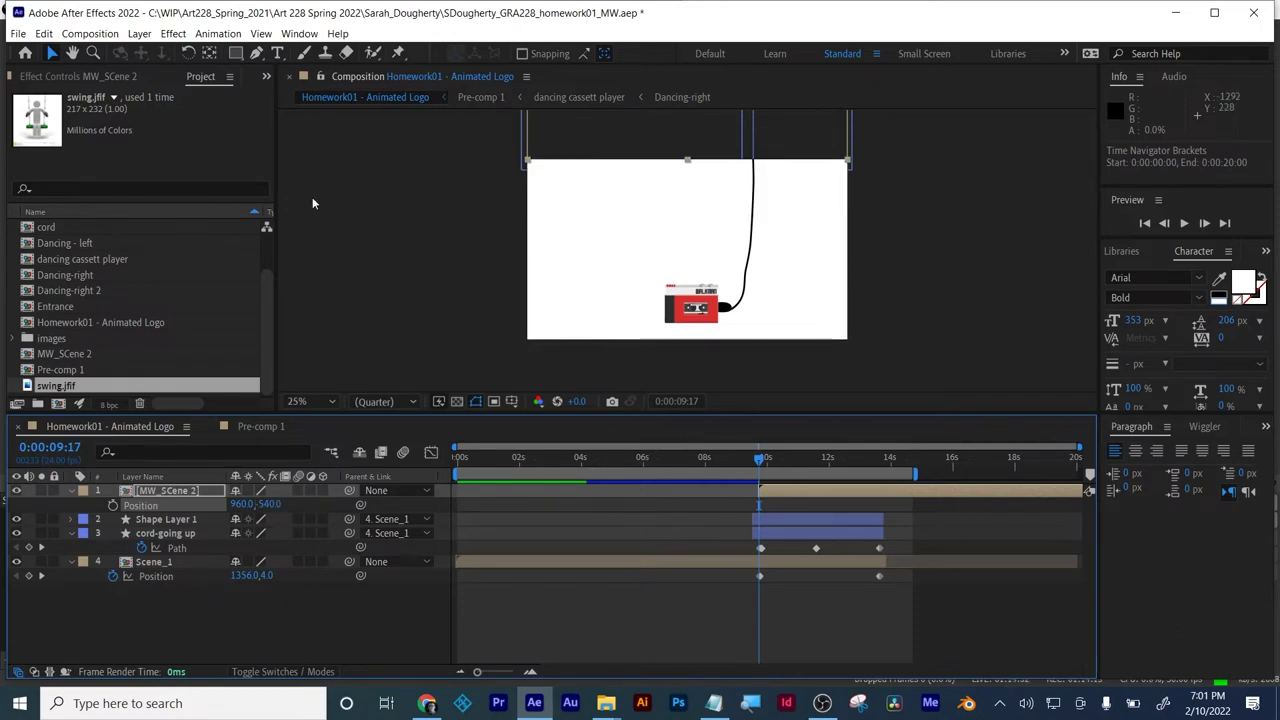
- Parent the MW_SCene 2 layer to Scene_1 at 0:00:09:19
click(565, 624)
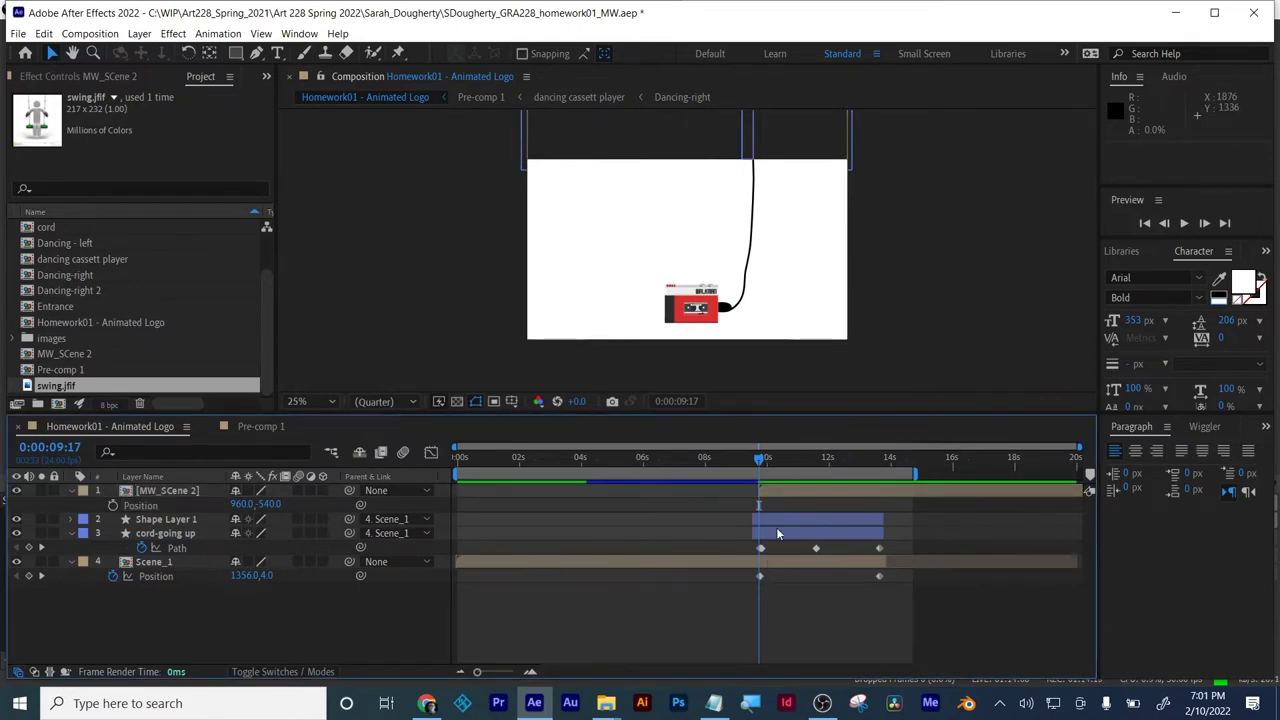
click(797, 490)
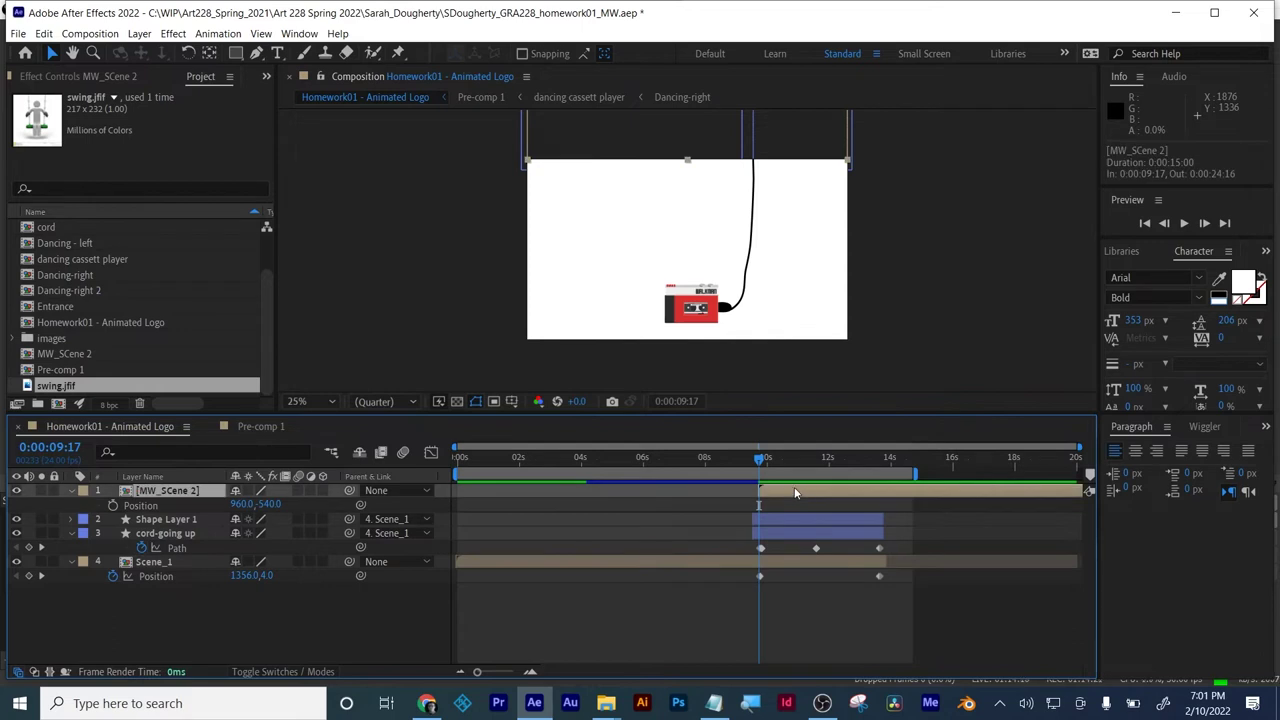
mouse_move(762, 460)
mouse_down()
mouse_move(826, 465)
mouse_move(766, 465)
mouse_up()
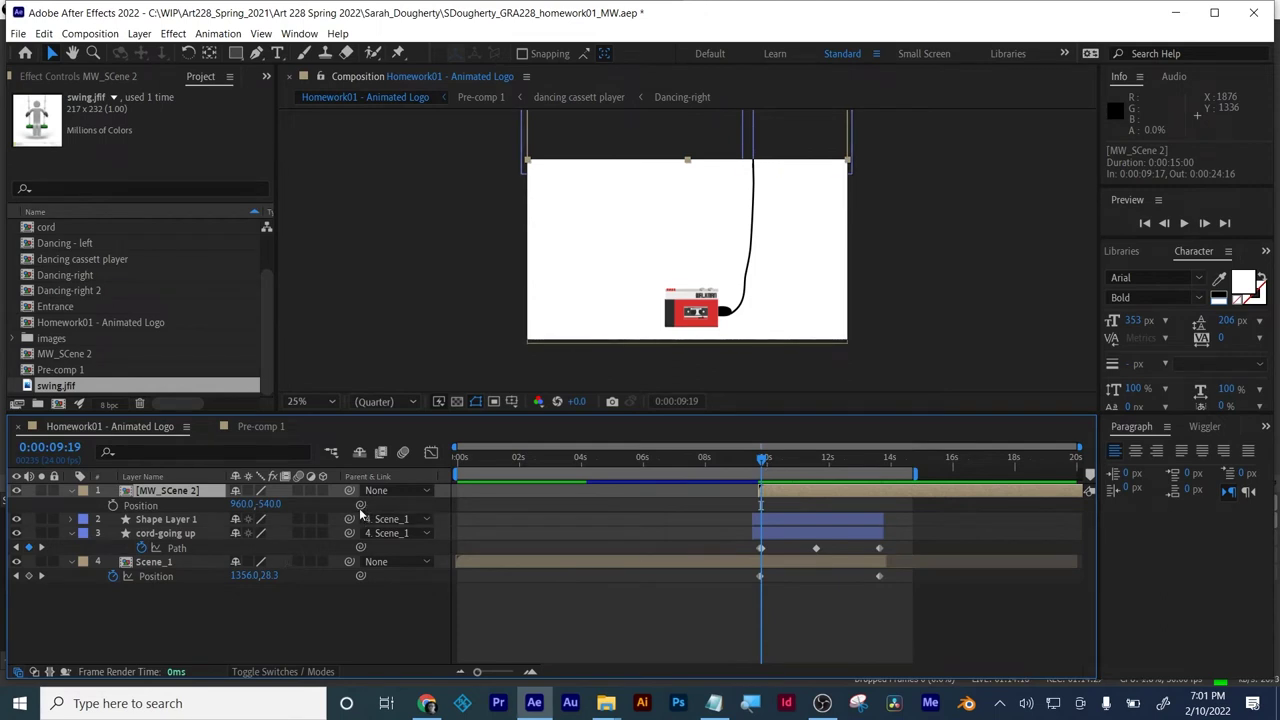
drag(360, 505, 186, 537)
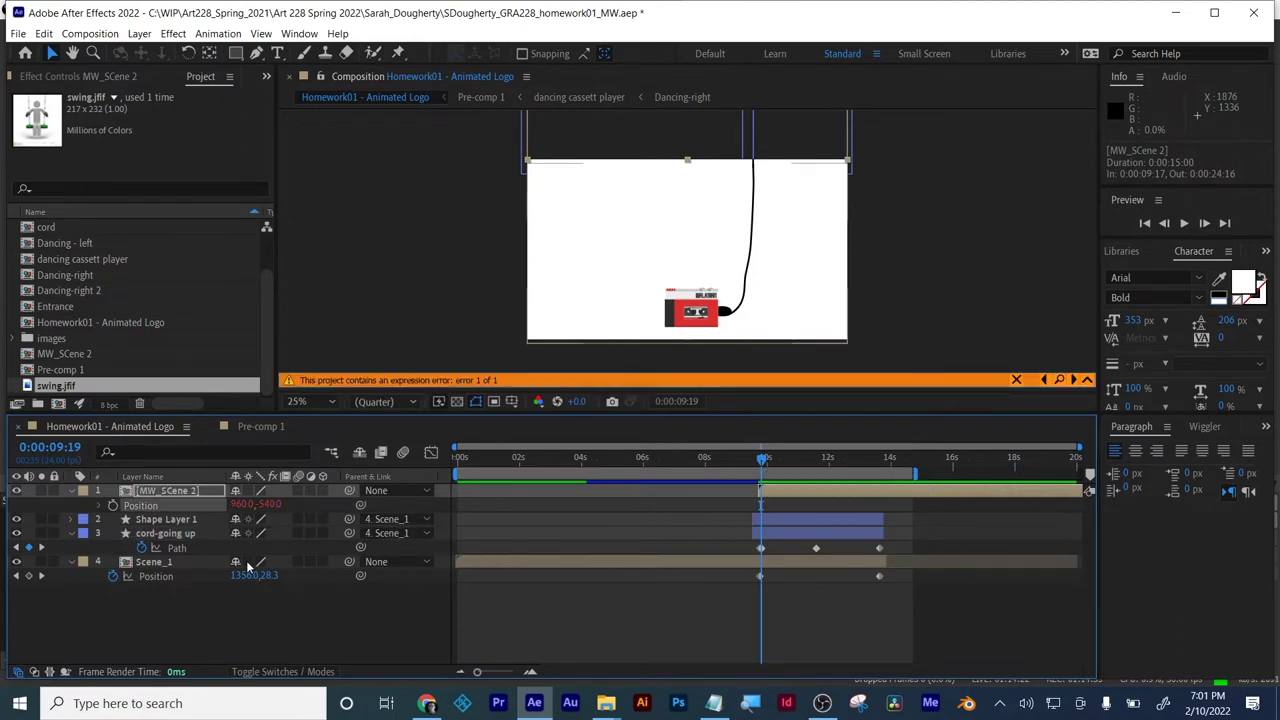
key(ctrl+z)
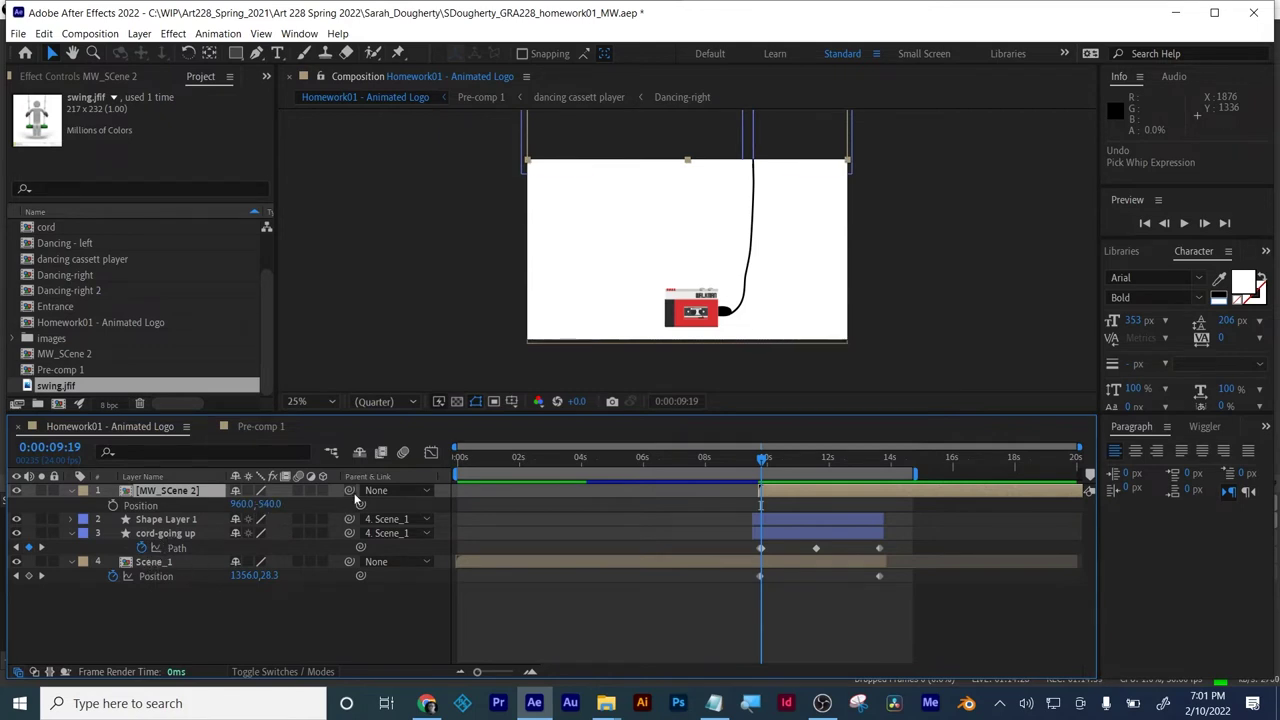
drag(284, 517, 155, 562)
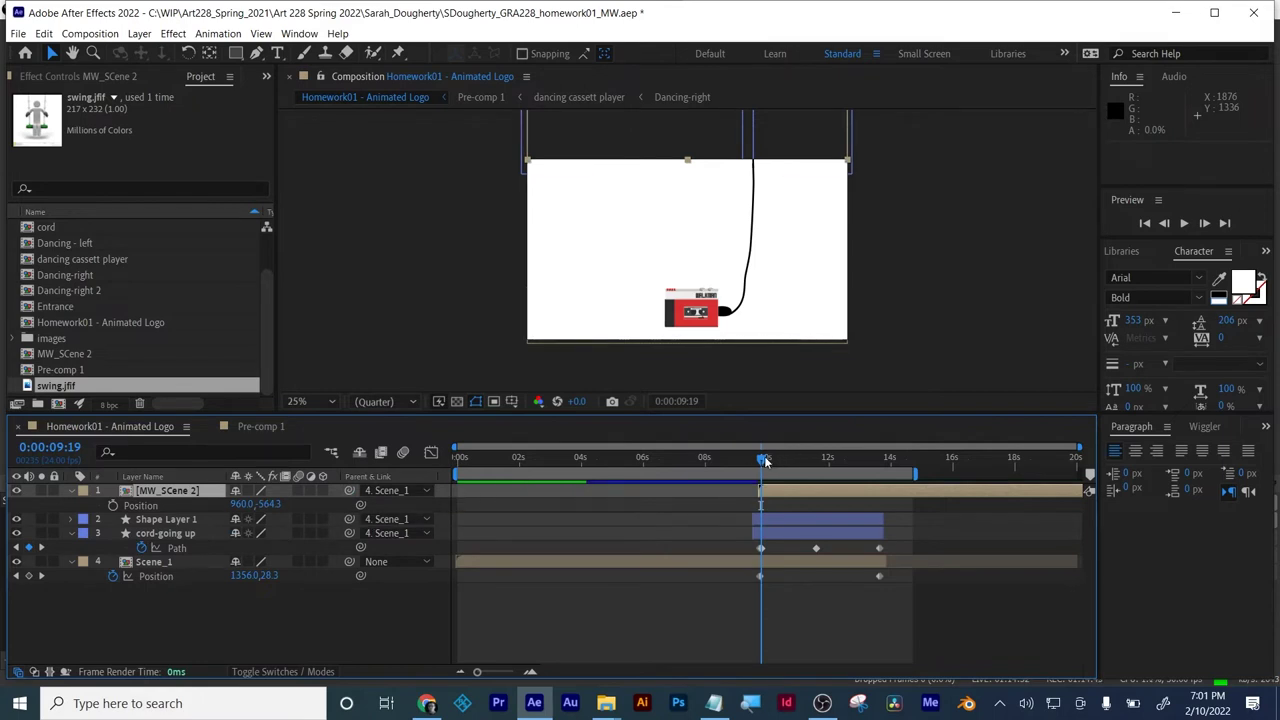
- Split the MW_SCene 2 layer at 0:00:11:15, where it fills the frame, and set the upper segment's parent to None
drag(765, 461, 821, 460)
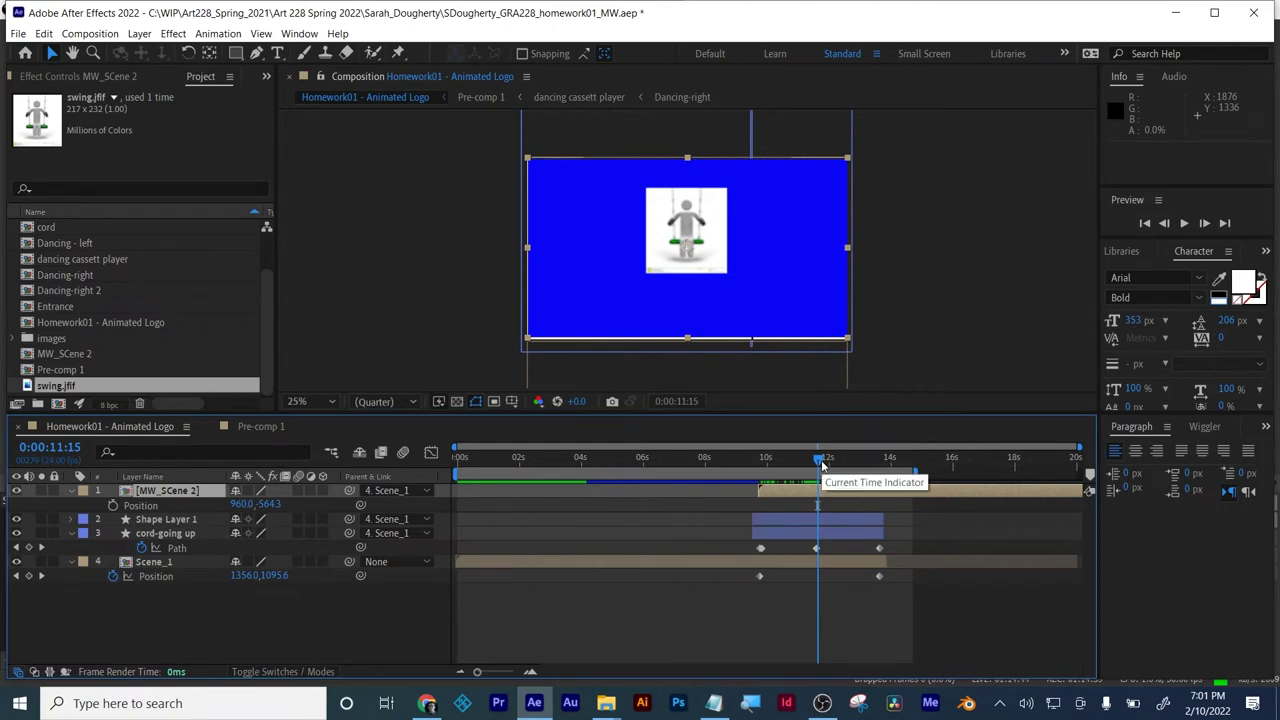
key(Page_Down)
key(Page_Up)
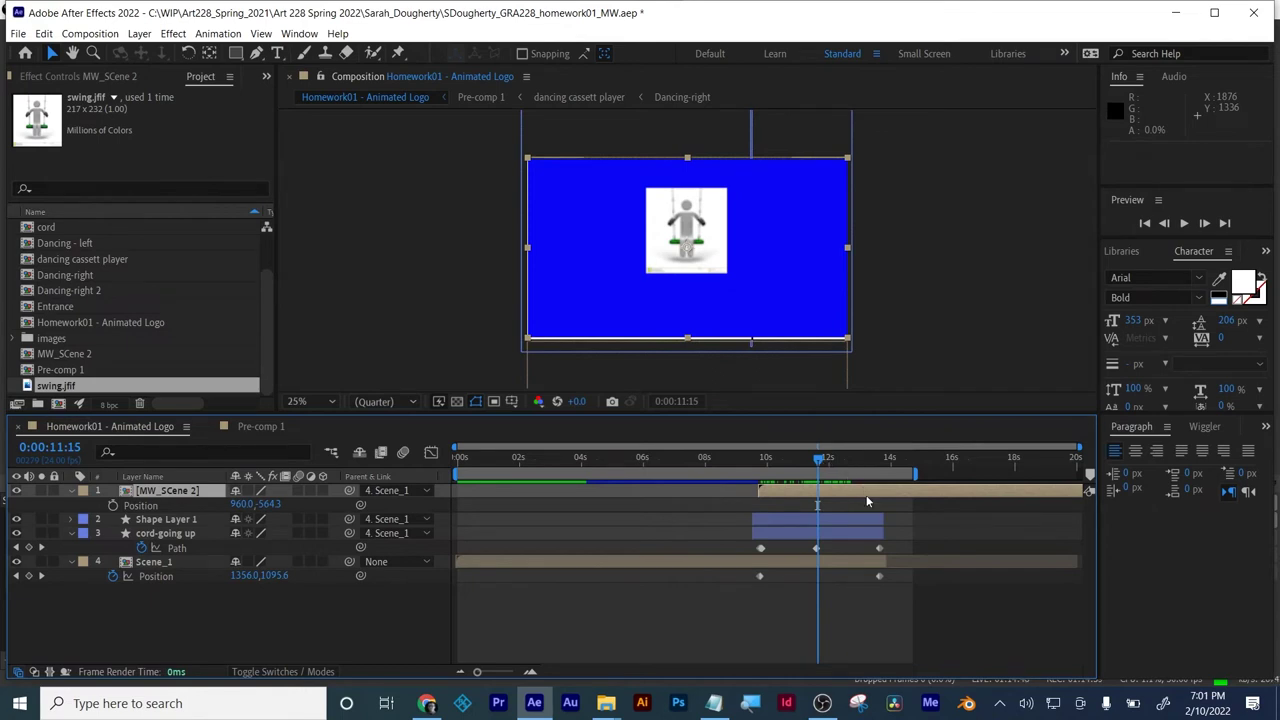
key(ctrl+shift+d)
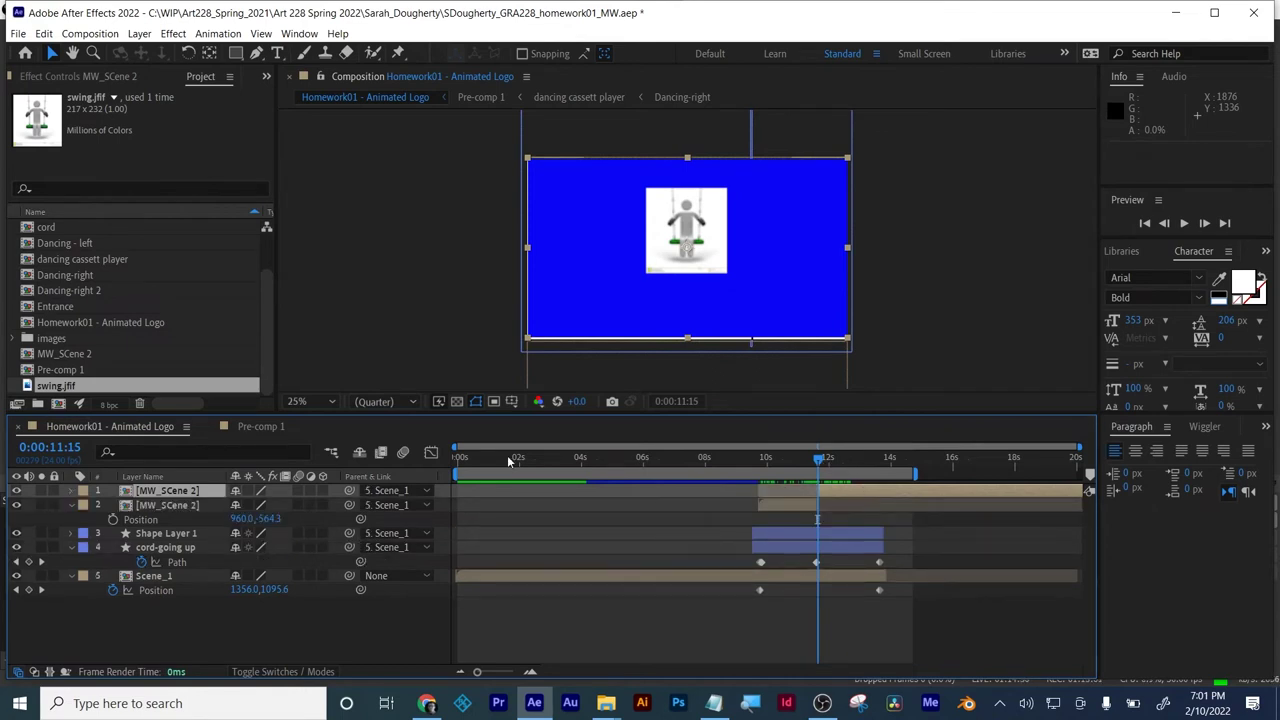
click(395, 490)
click(382, 504)
- Review the transition from Scene_1 to MW_SCene 2 around 0:00:09:19 to 0:00:12:03, and open the MW_SCene 2 composition
mouse_move(818, 461)
mouse_down()
mouse_move(738, 469)
mouse_move(830, 461)
mouse_up()
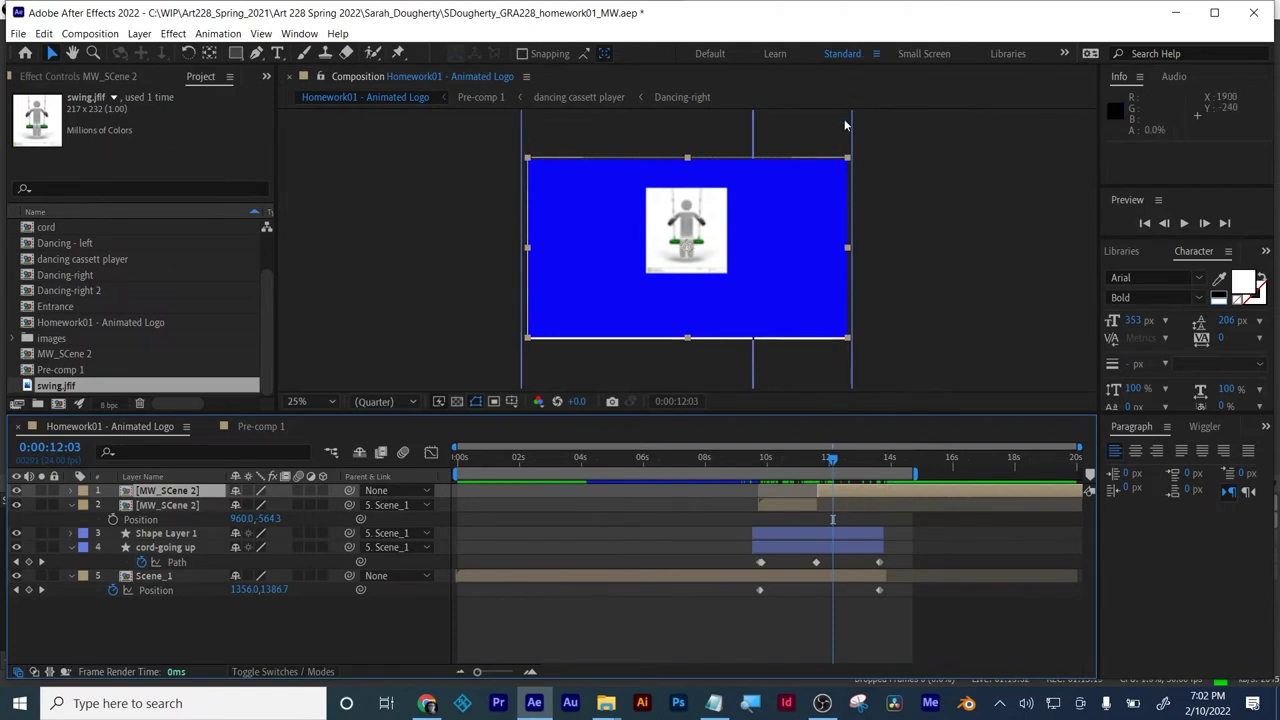
click(780, 466)
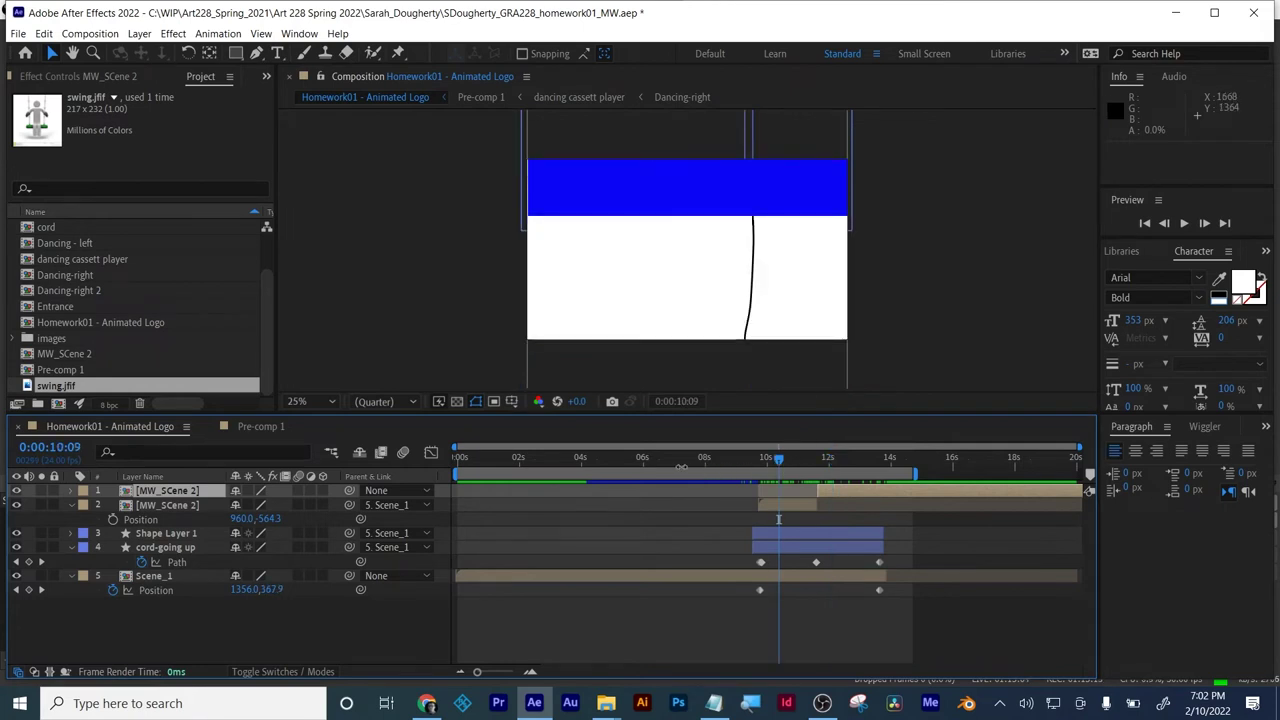
drag(744, 457, 762, 458)
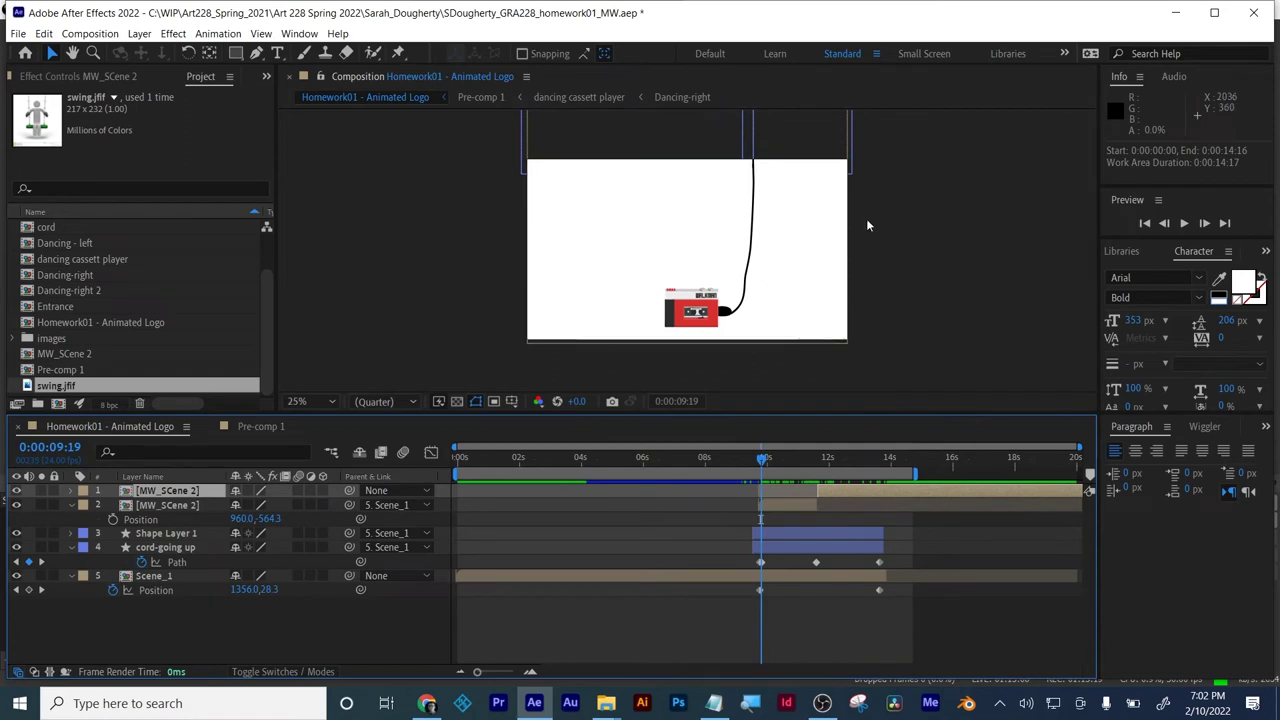
key(space)
drag(903, 180, 897, 277)
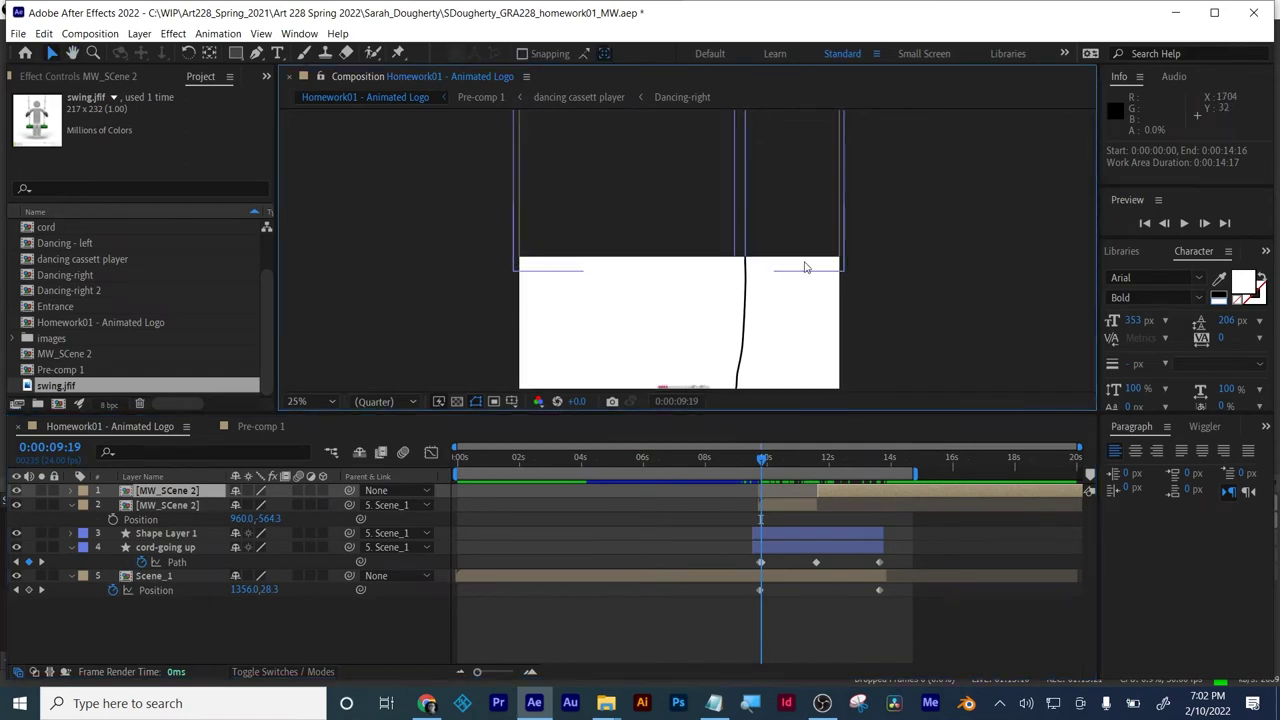
click(763, 469)
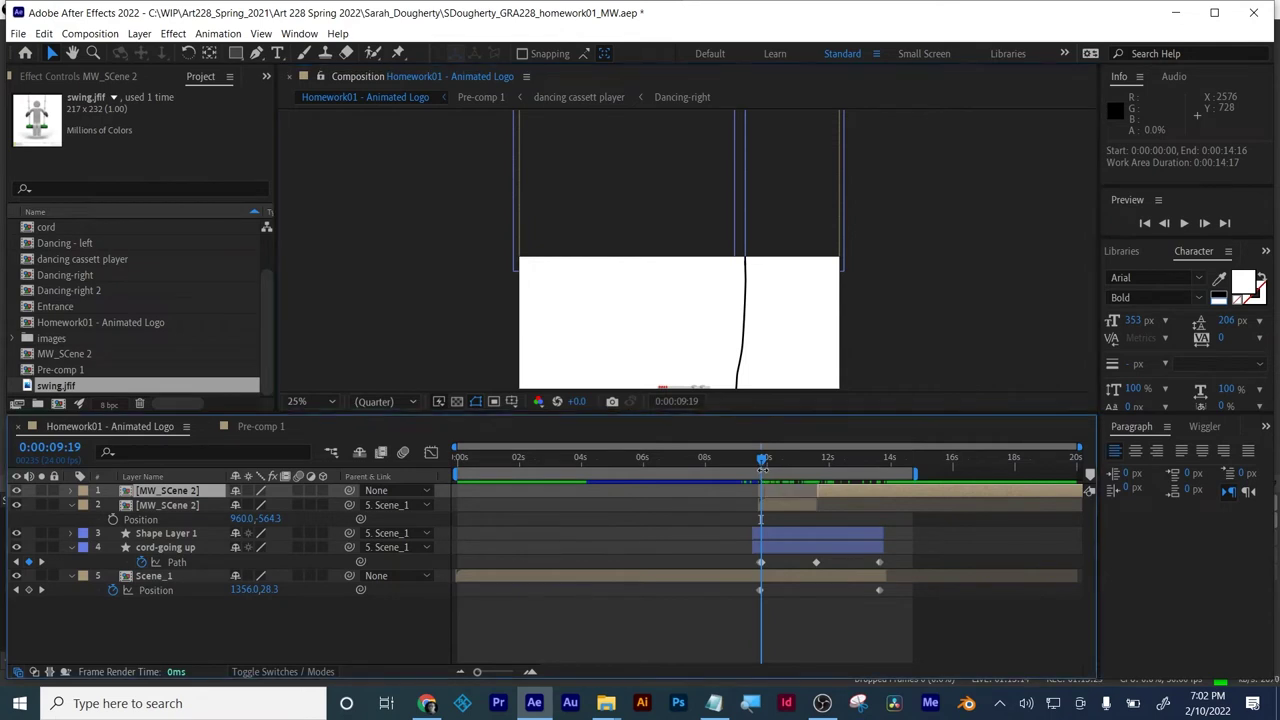
drag(764, 468, 822, 467)
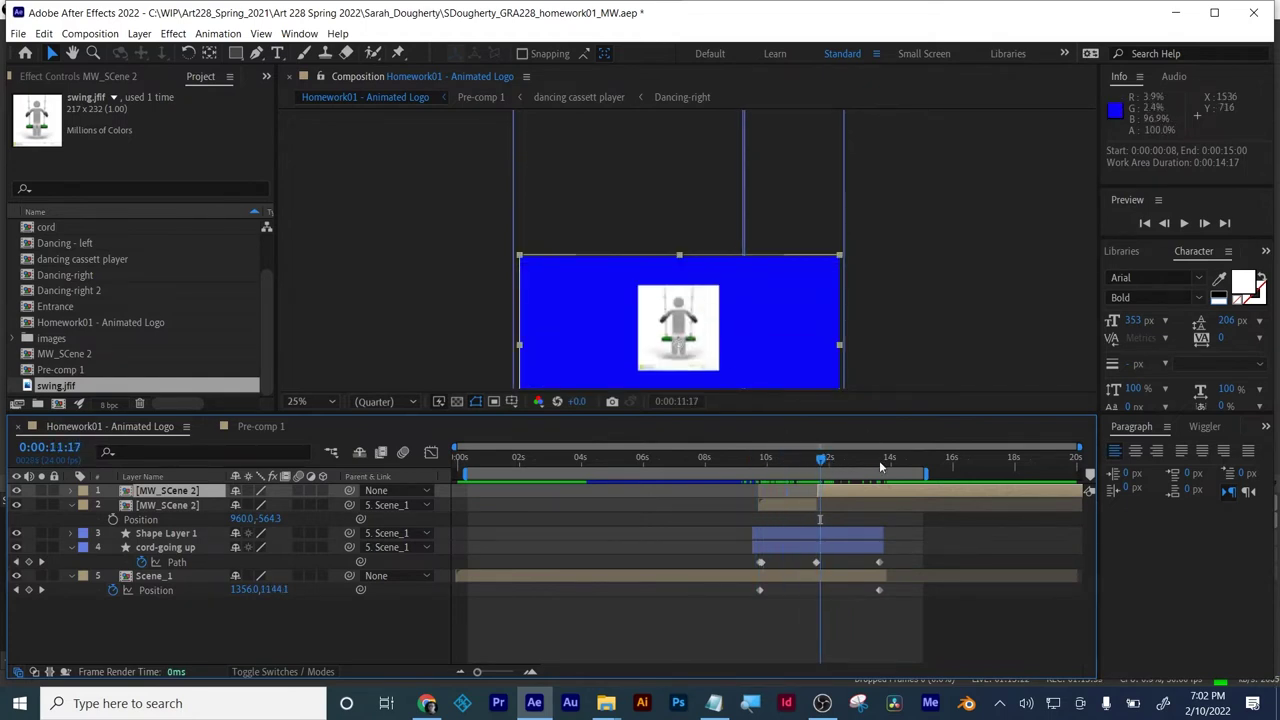
double_click(869, 491)
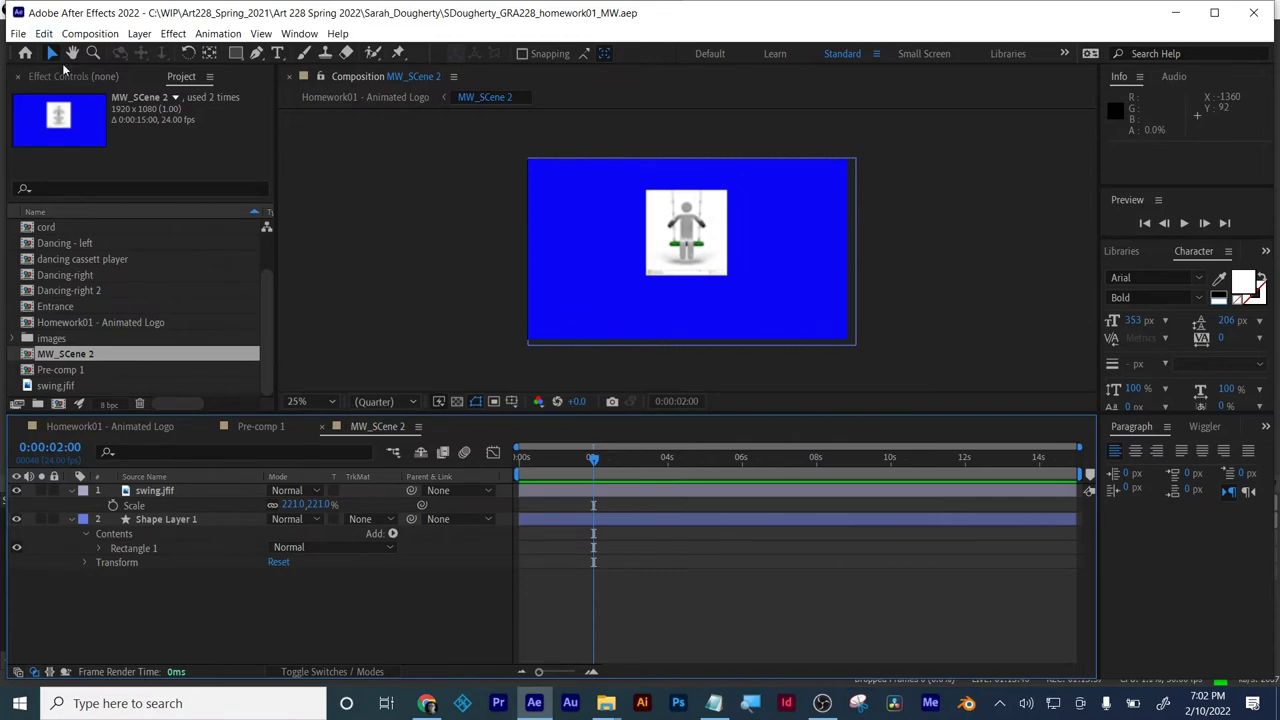
- Close the homework project and minimize After Effects to get to the project folder in File Explorer
click(18, 33)
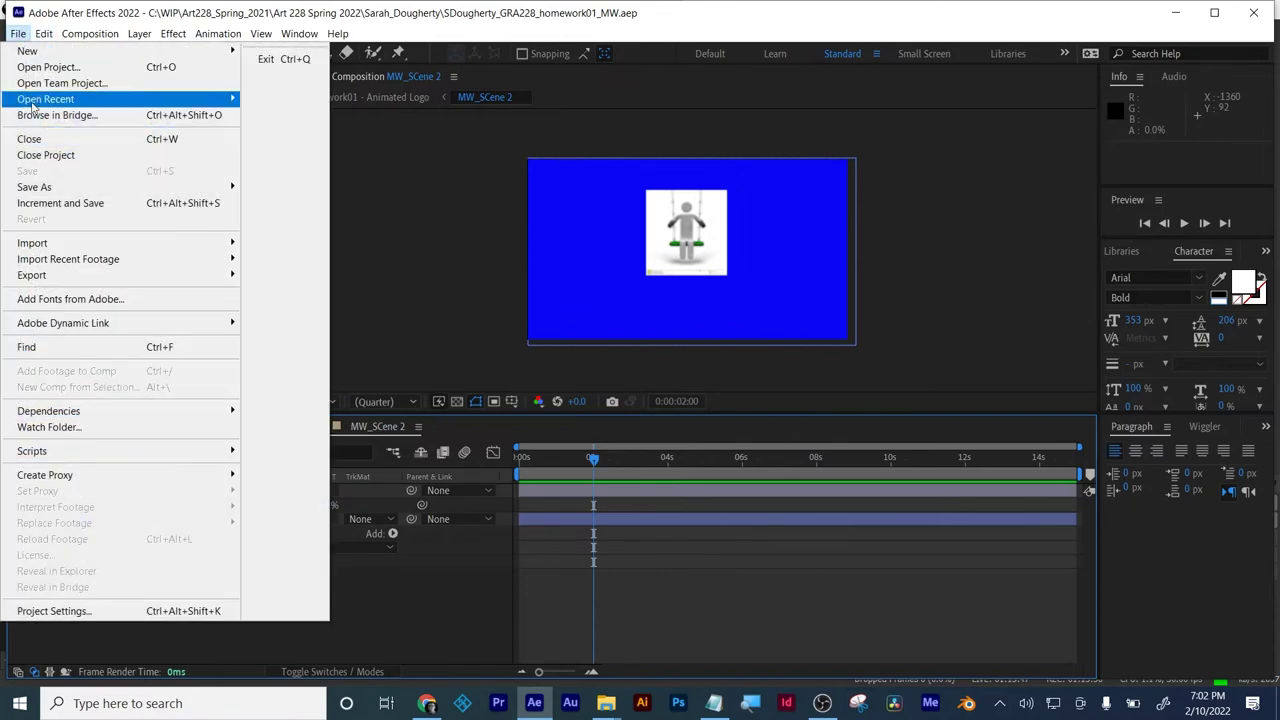
click(37, 155)
click(1177, 14)
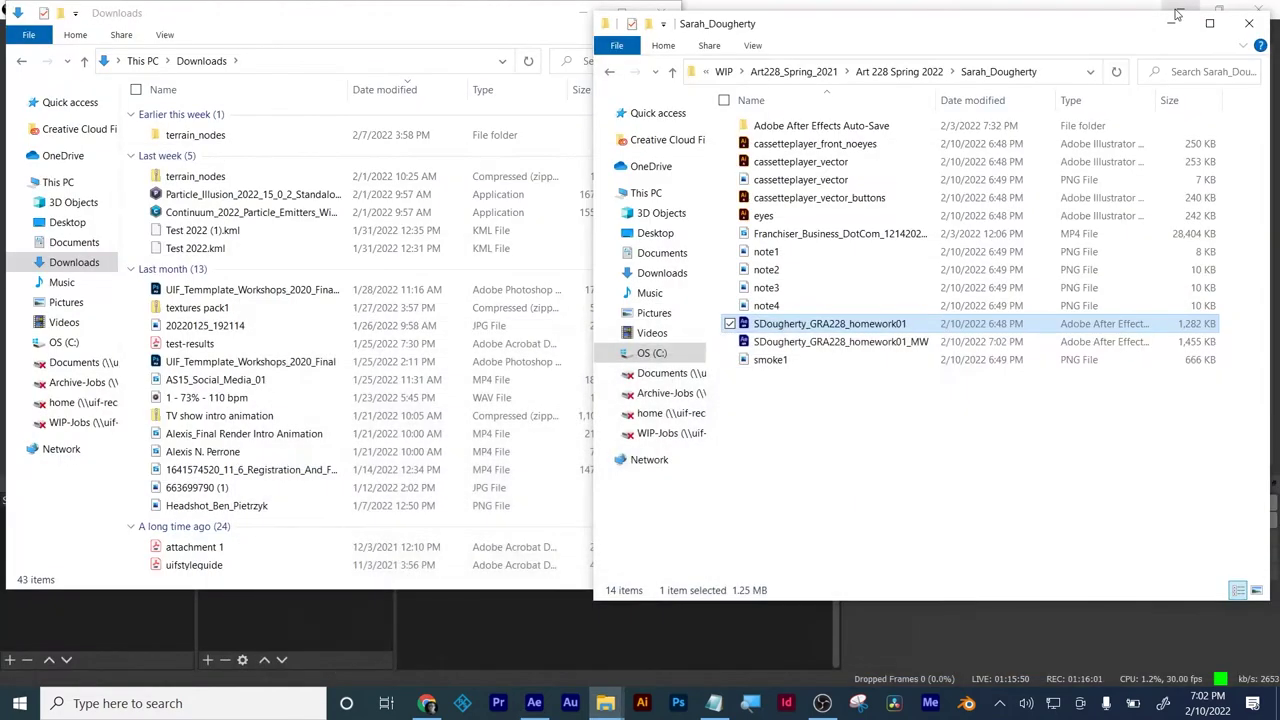
click(847, 498)
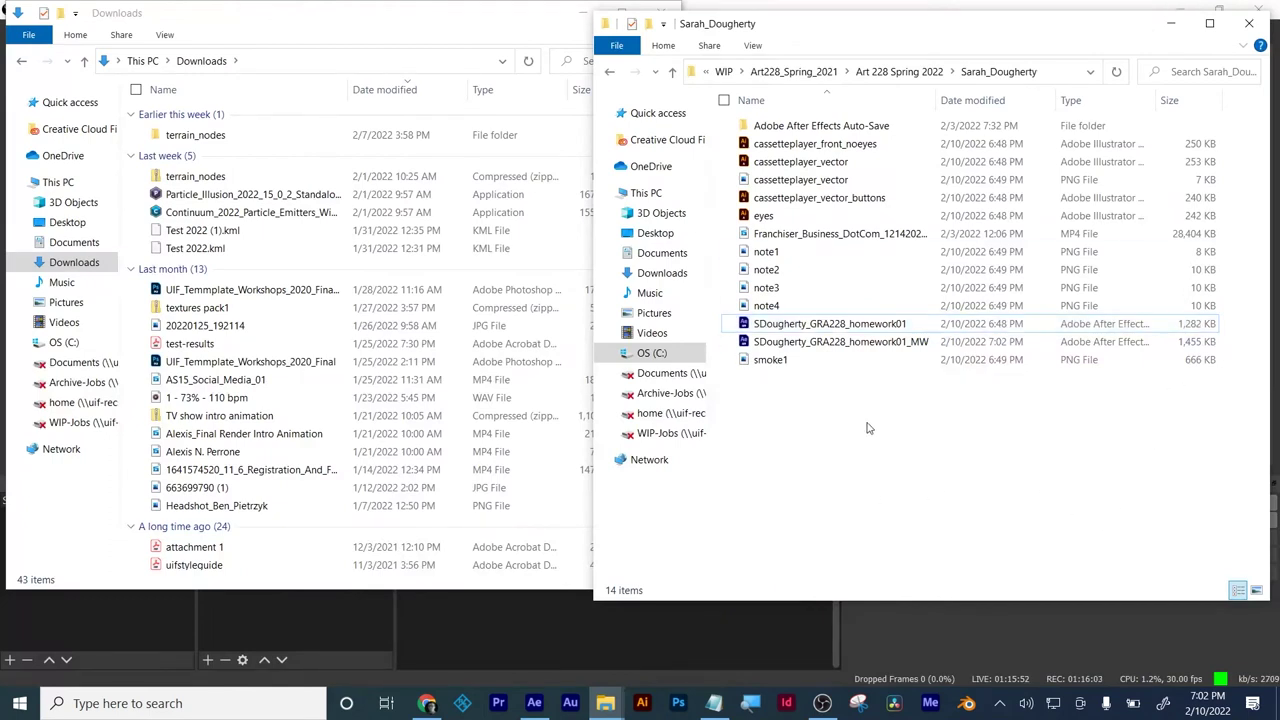
- Switch back to After Effects and purge all memory and the disk cache
click(534, 704)
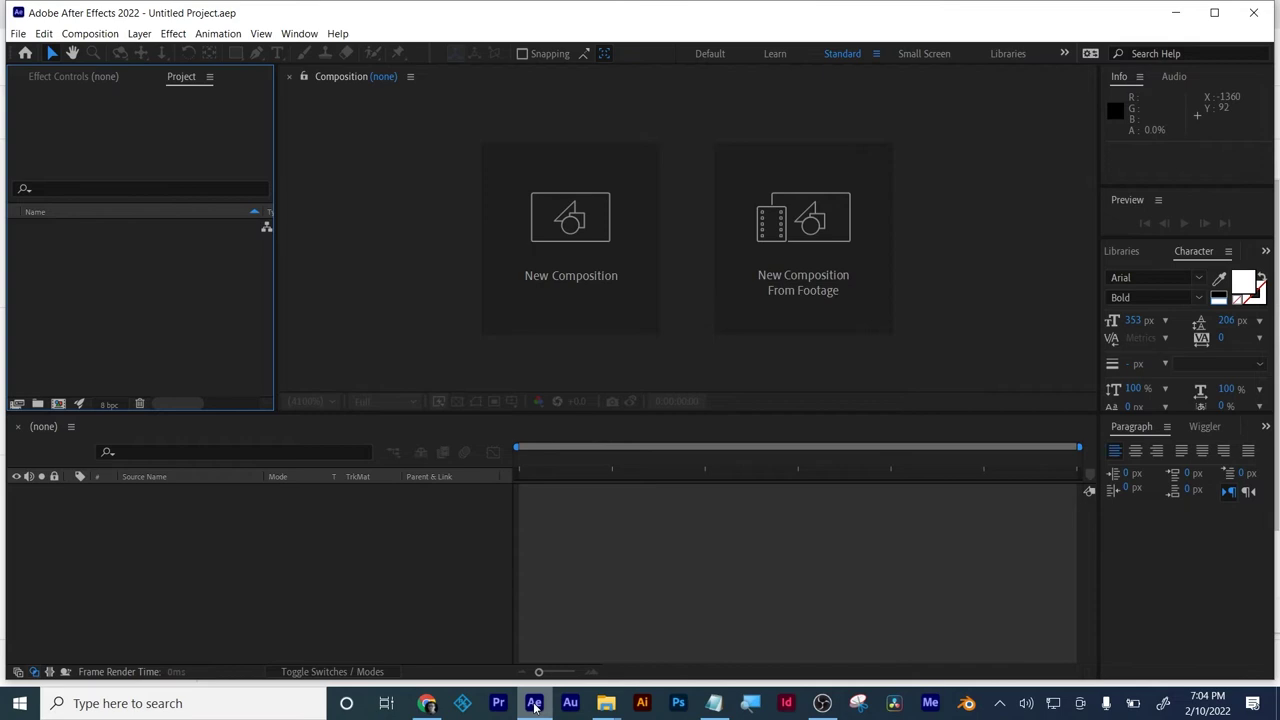
click(43, 33)
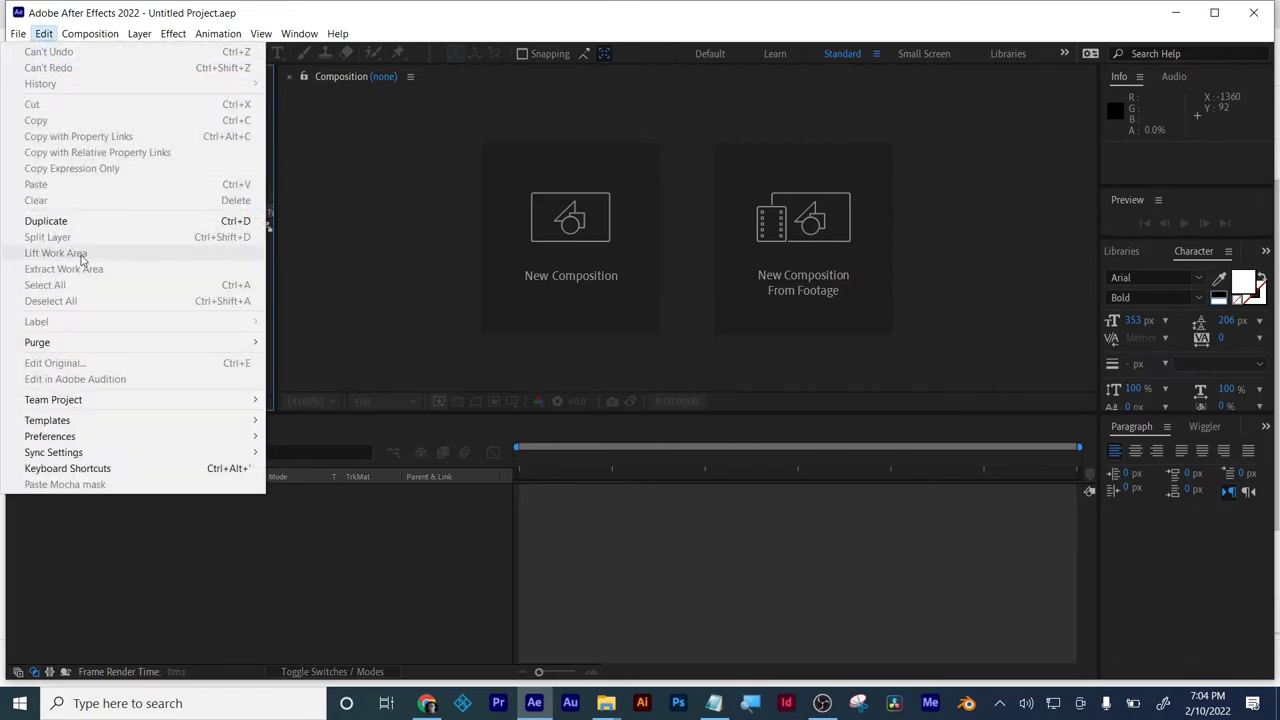
mouse_move(80, 343)
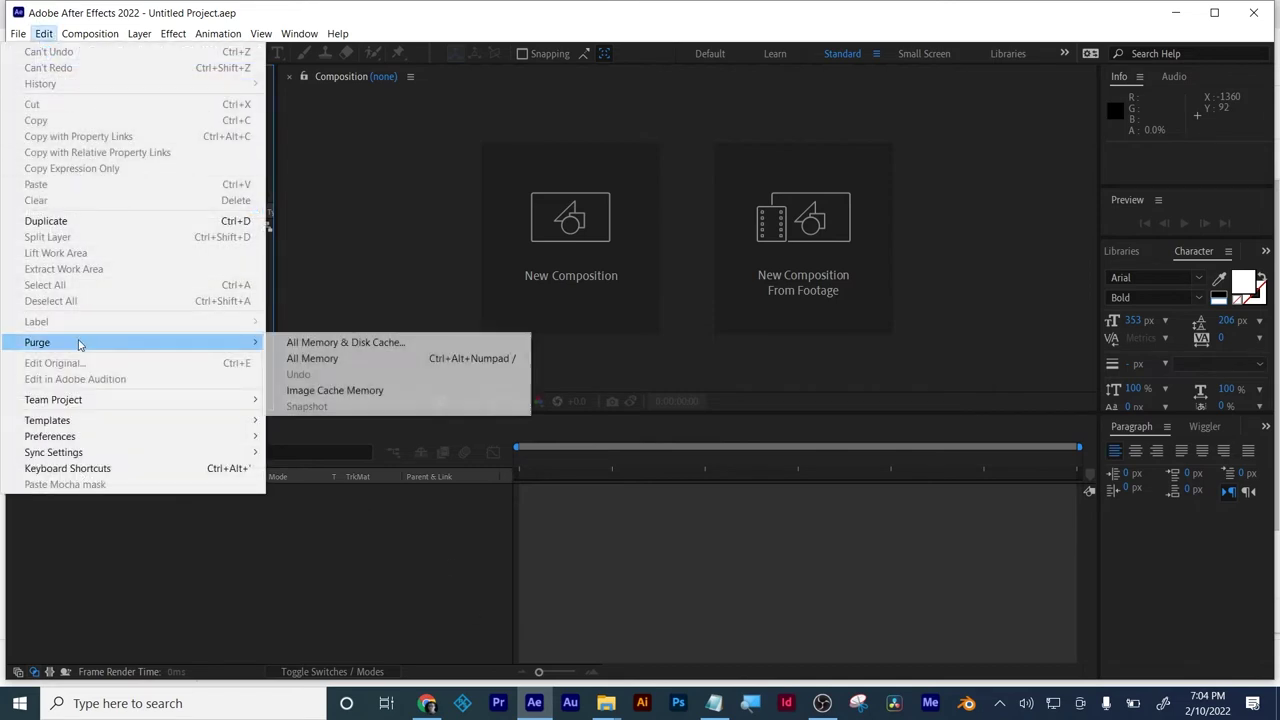
click(308, 343)
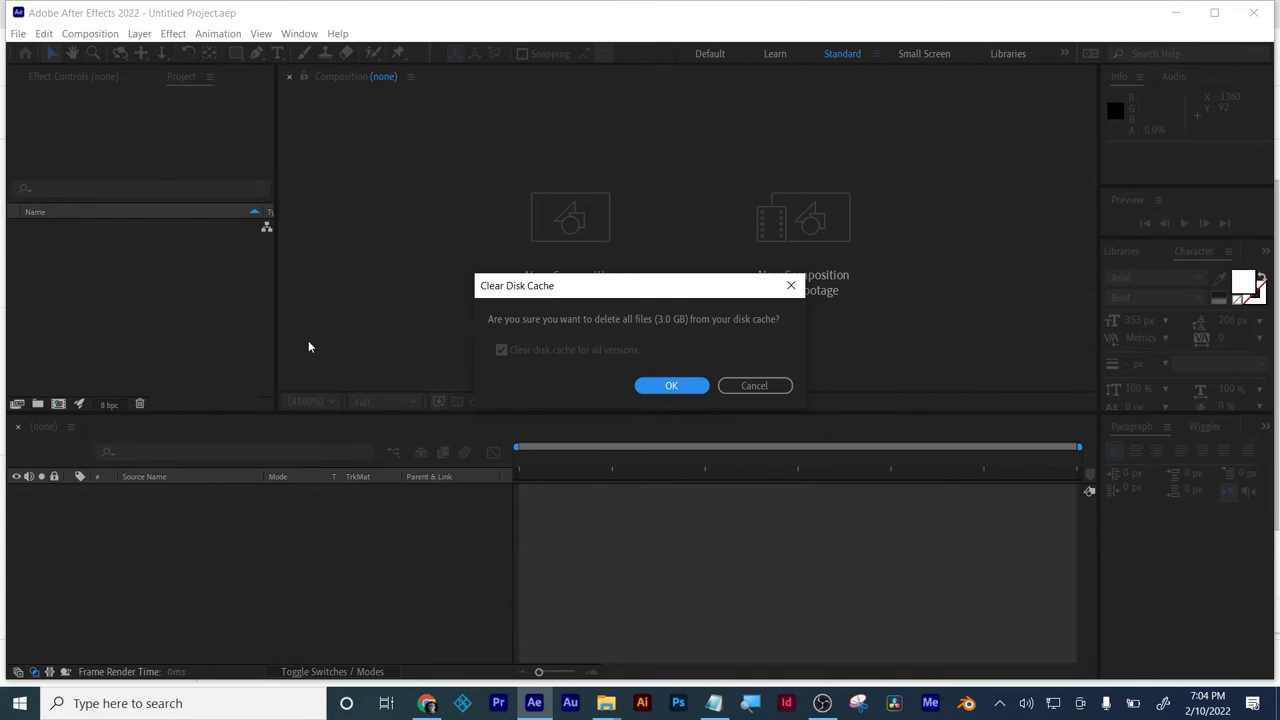
click(656, 386)
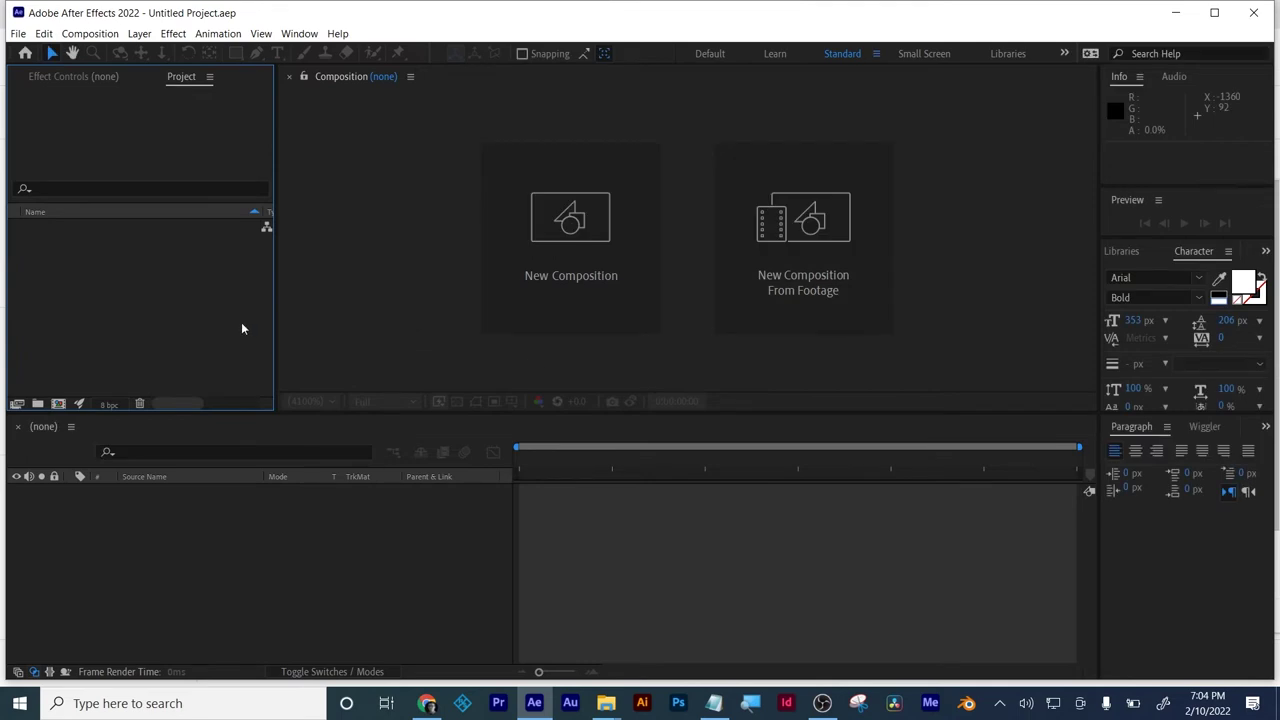
- Create the composition Comp 1 with the HDTV 1080 24 preset, a 0:00:15:00 duration and a black background
right_click(195, 325)
click(58, 404)
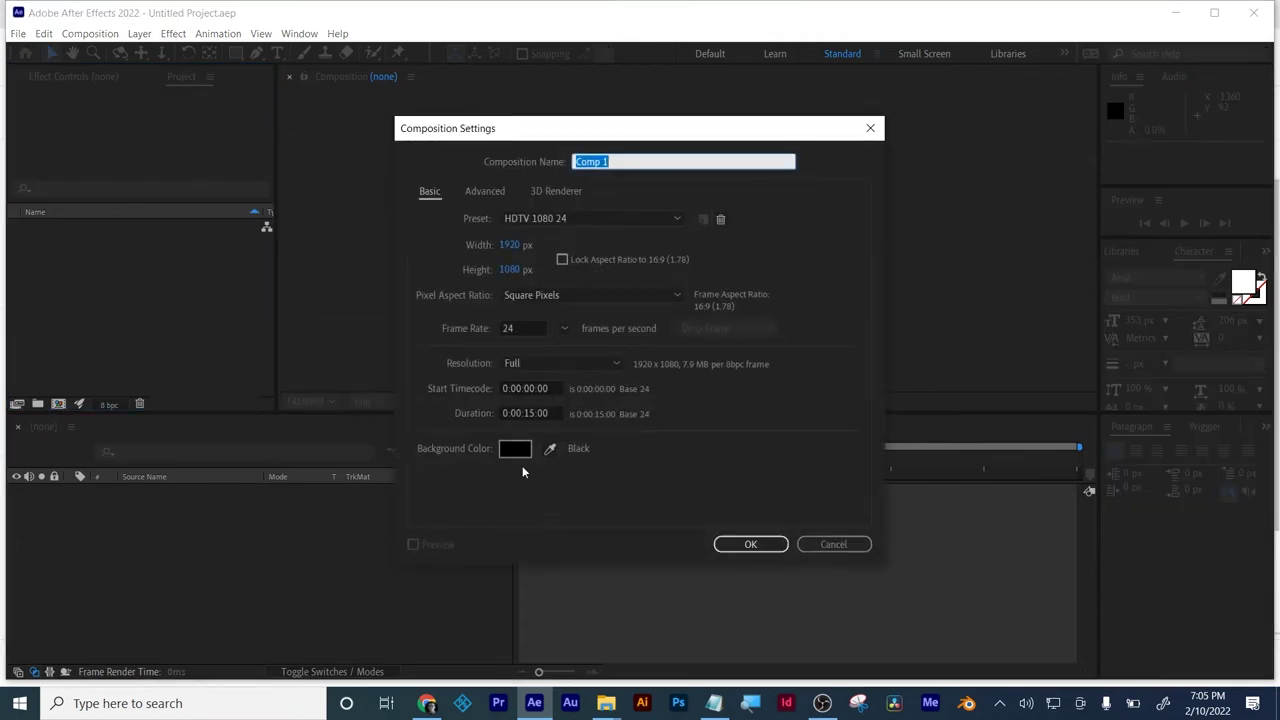
click(735, 546)
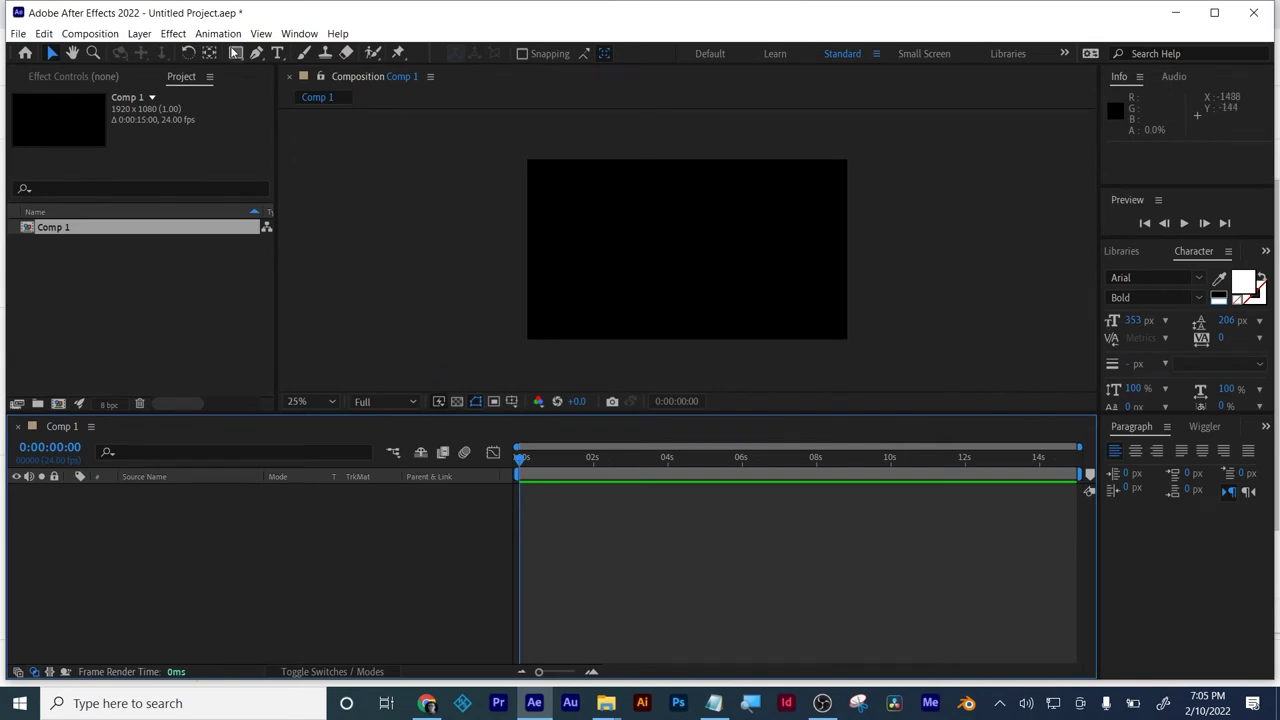
- Draw a blue rectangle about 484 by 428 px near the composition's centre and apply the Roughen Edges effect to its layer
click(236, 53)
drag(658, 220, 741, 292)
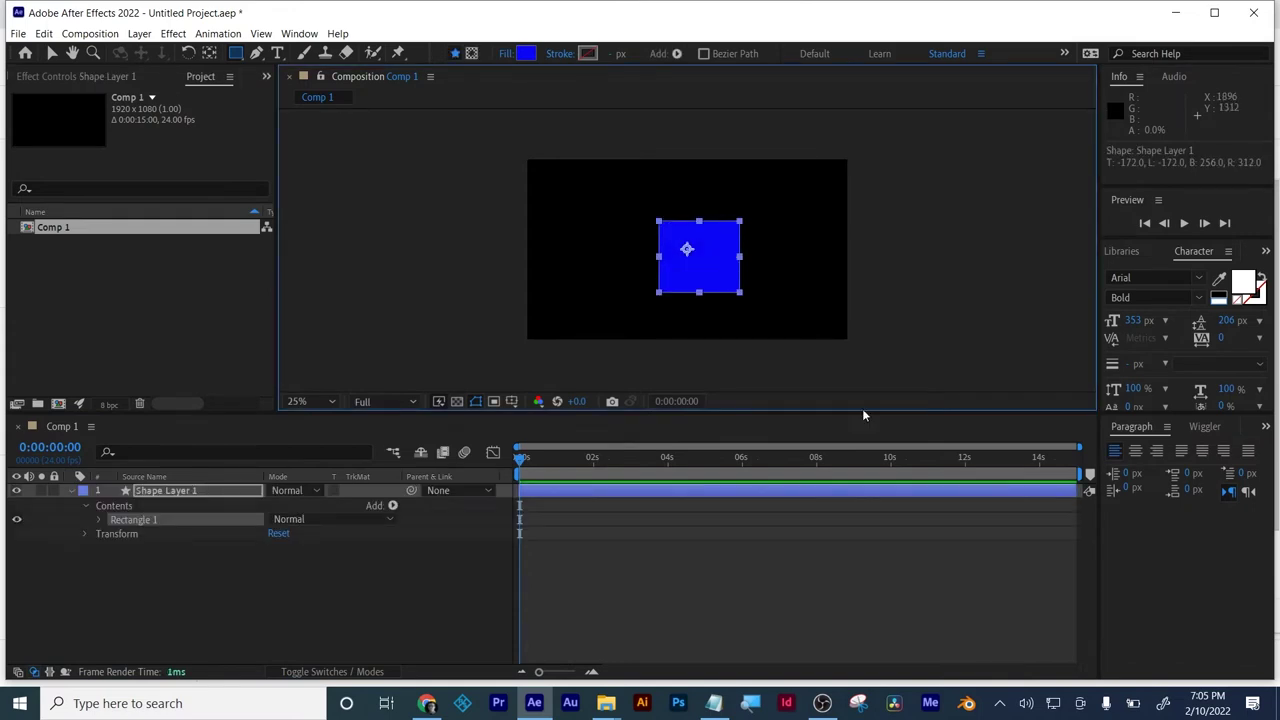
click(1263, 252)
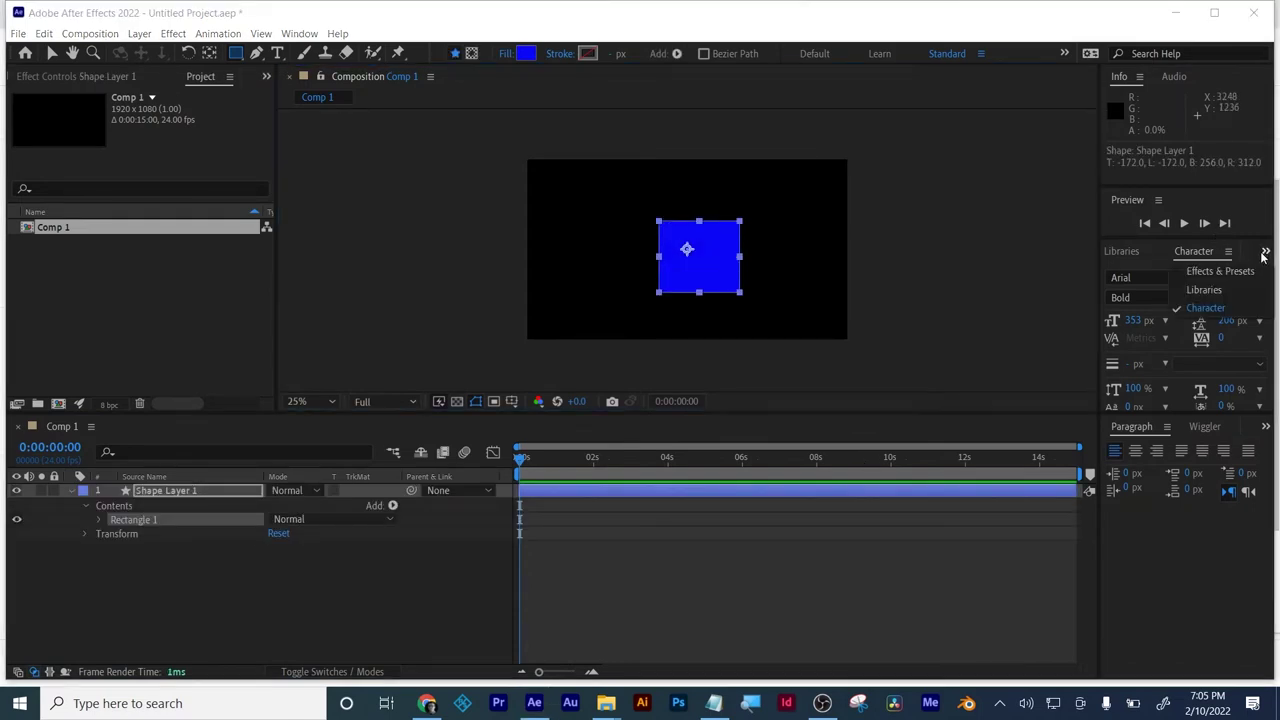
click(1220, 271)
click(1170, 273)
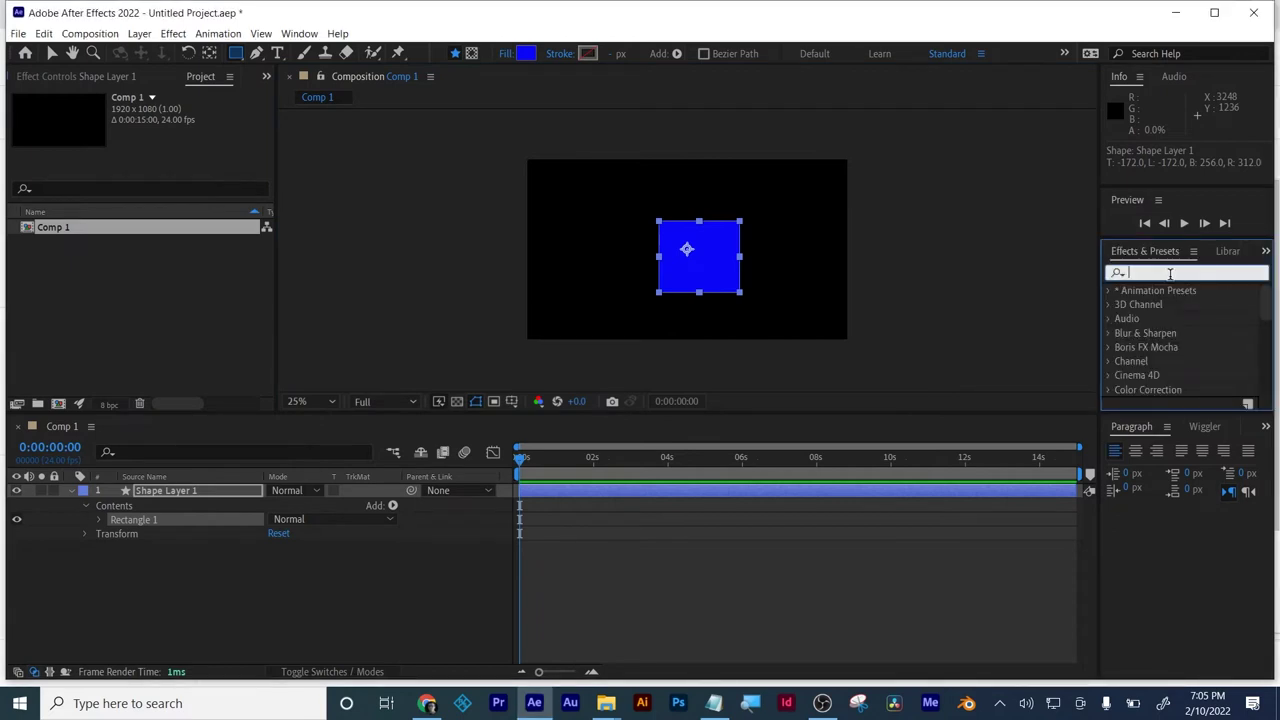
text(roughen)
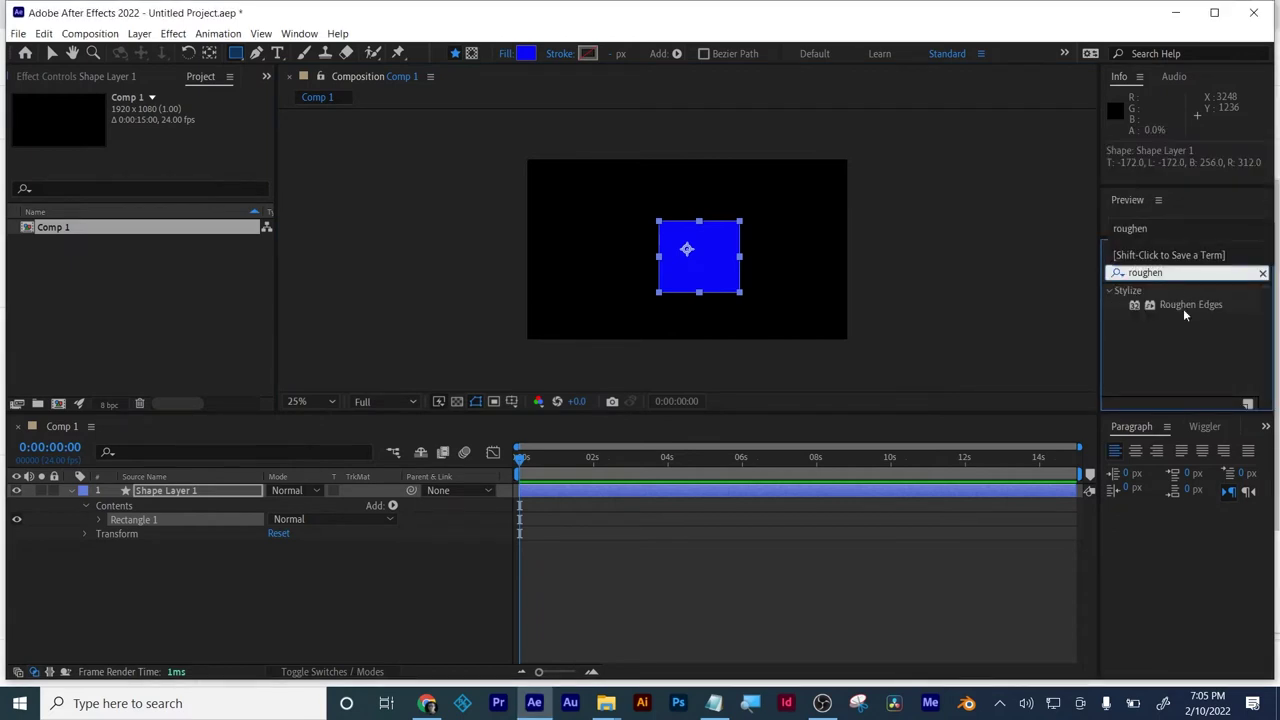
click(1183, 308)
drag(1183, 308, 905, 493)
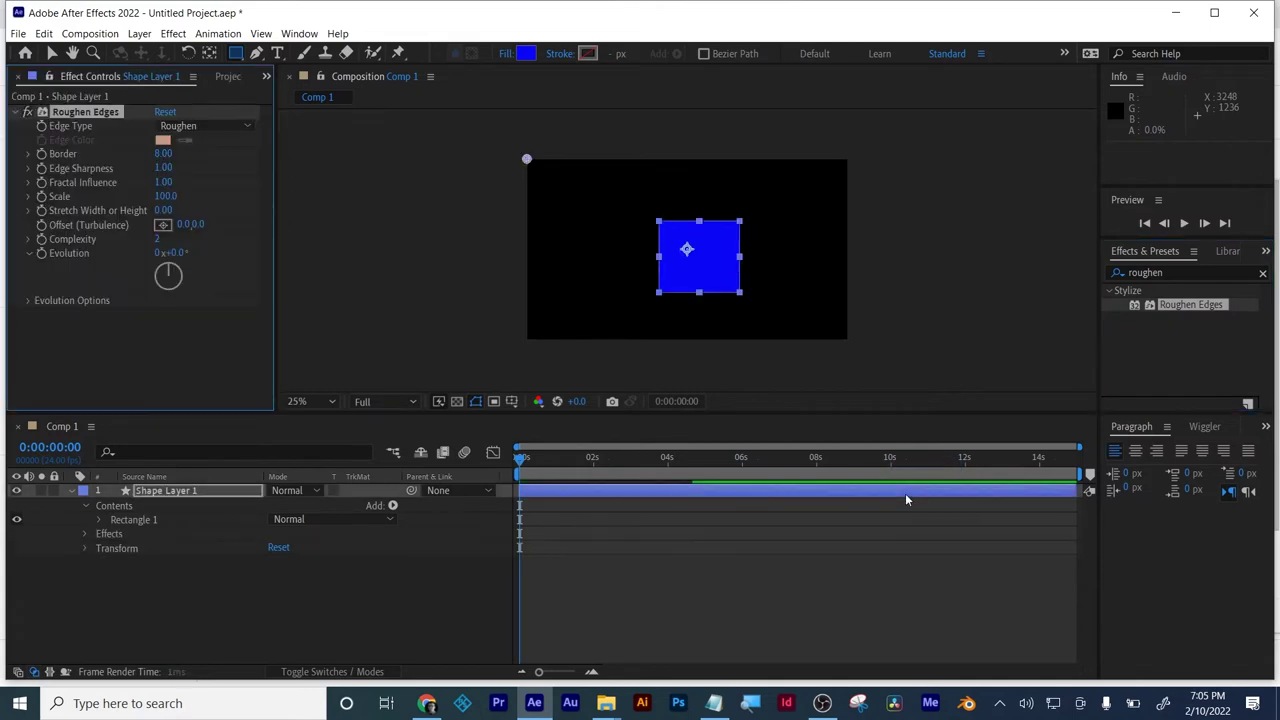
click(476, 404)
click(474, 404)
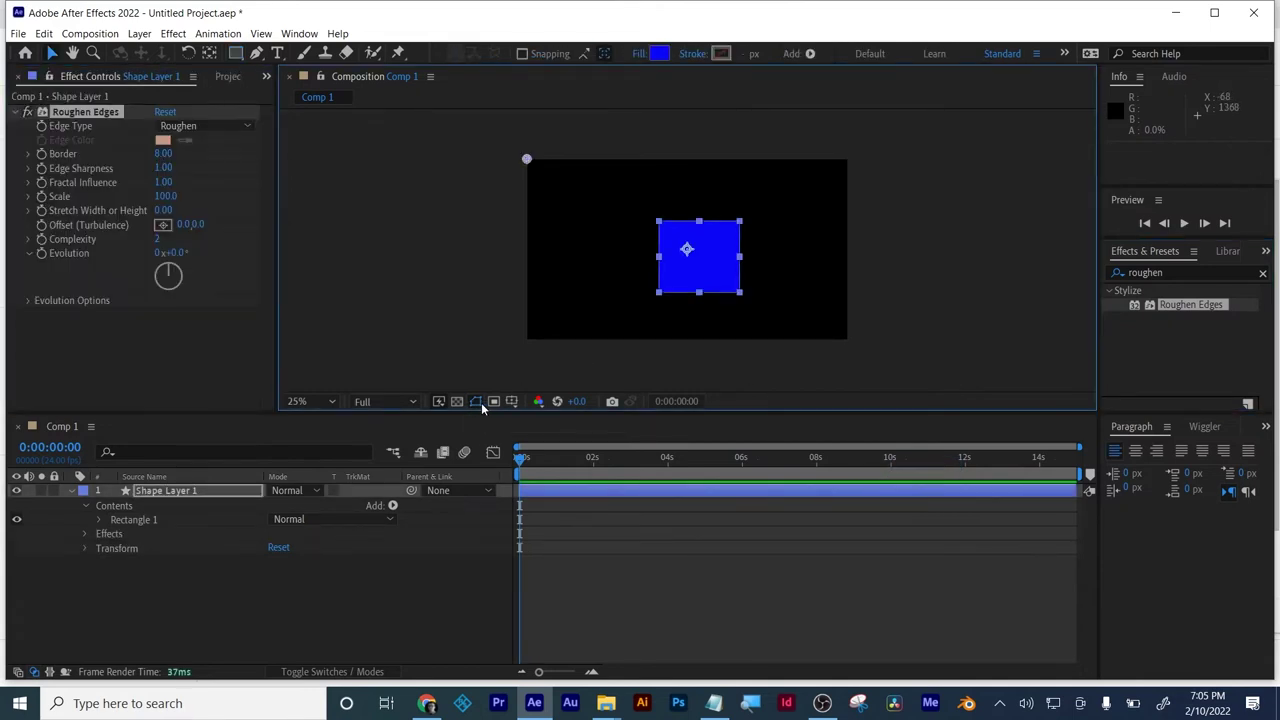
click(476, 404)
click(476, 404)
click(476, 404)
click(476, 404)
click(476, 404)
click(476, 404)
- Set the Roughen Edges Border to 49.60 and check the rectangle's rough outline with the layer deselected
click(305, 401)
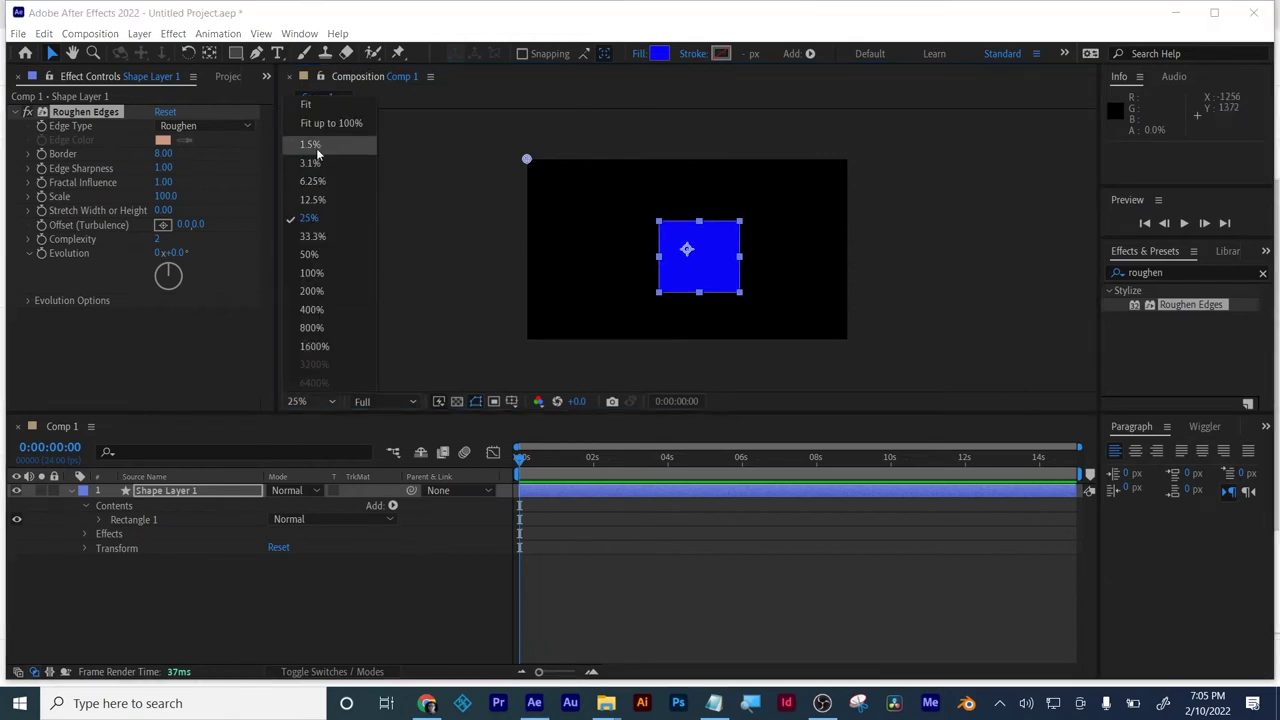
click(312, 272)
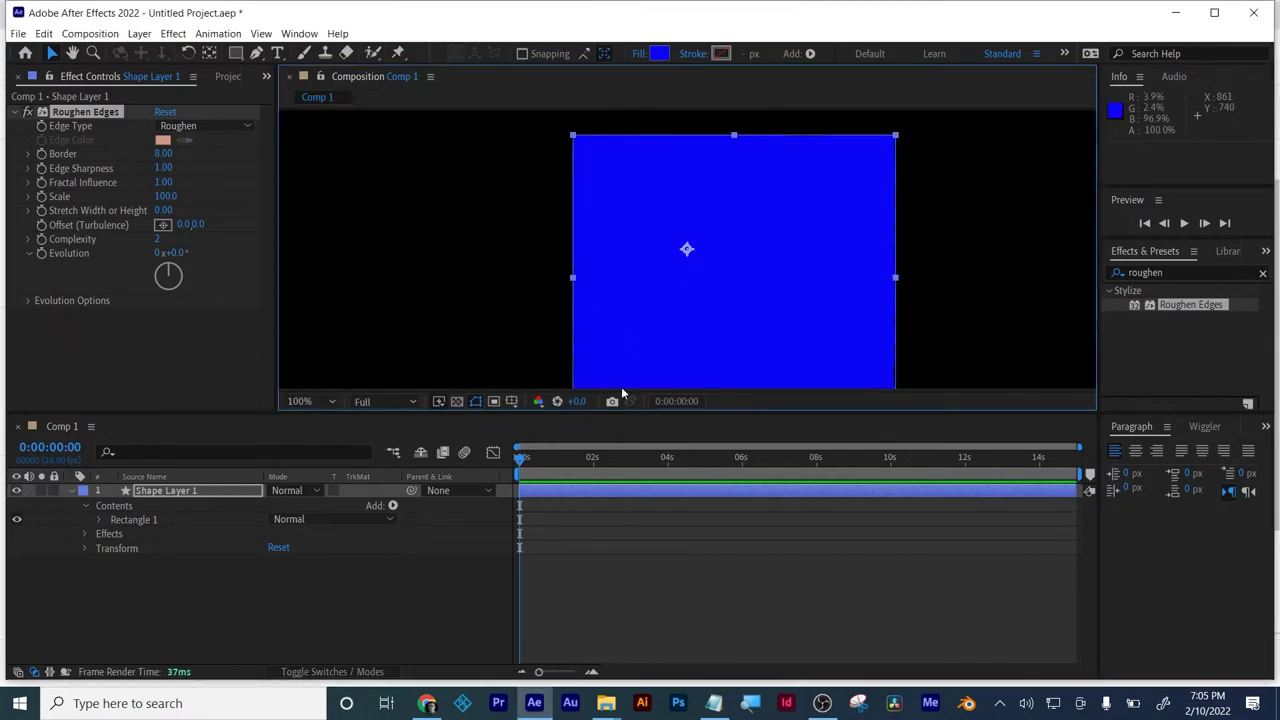
drag(634, 413, 643, 522)
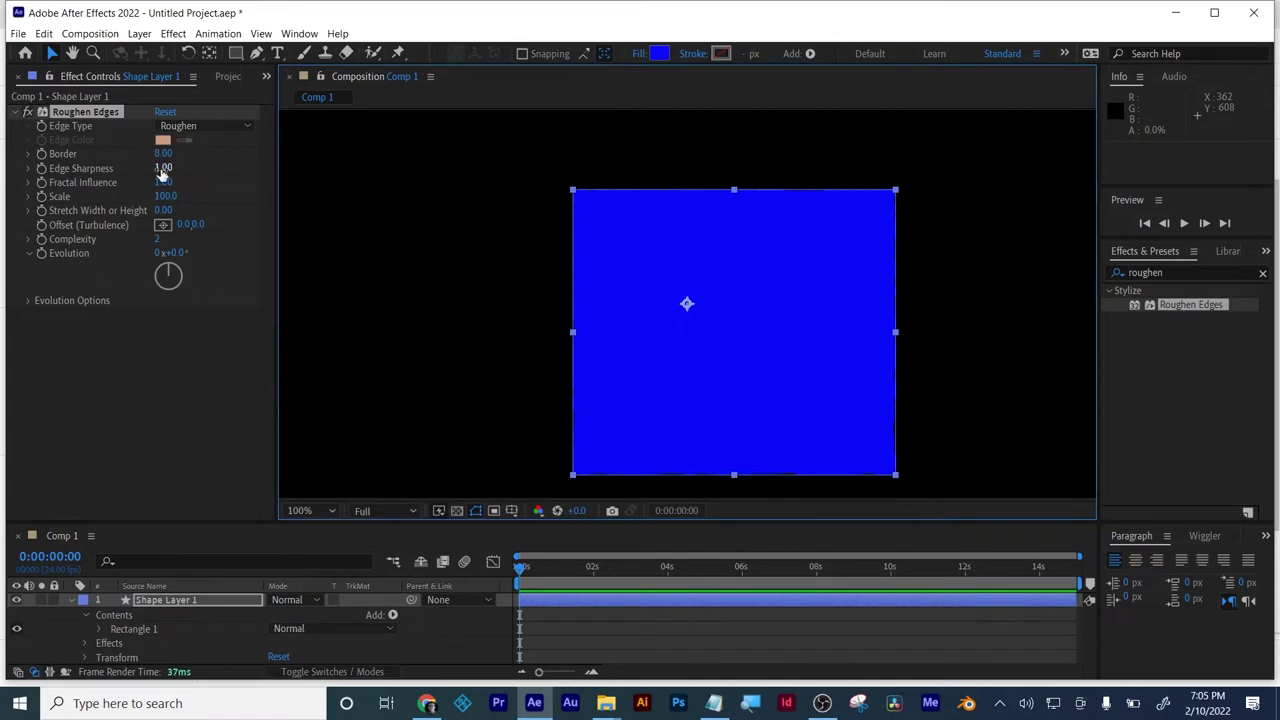
drag(163, 153, 526, 158)
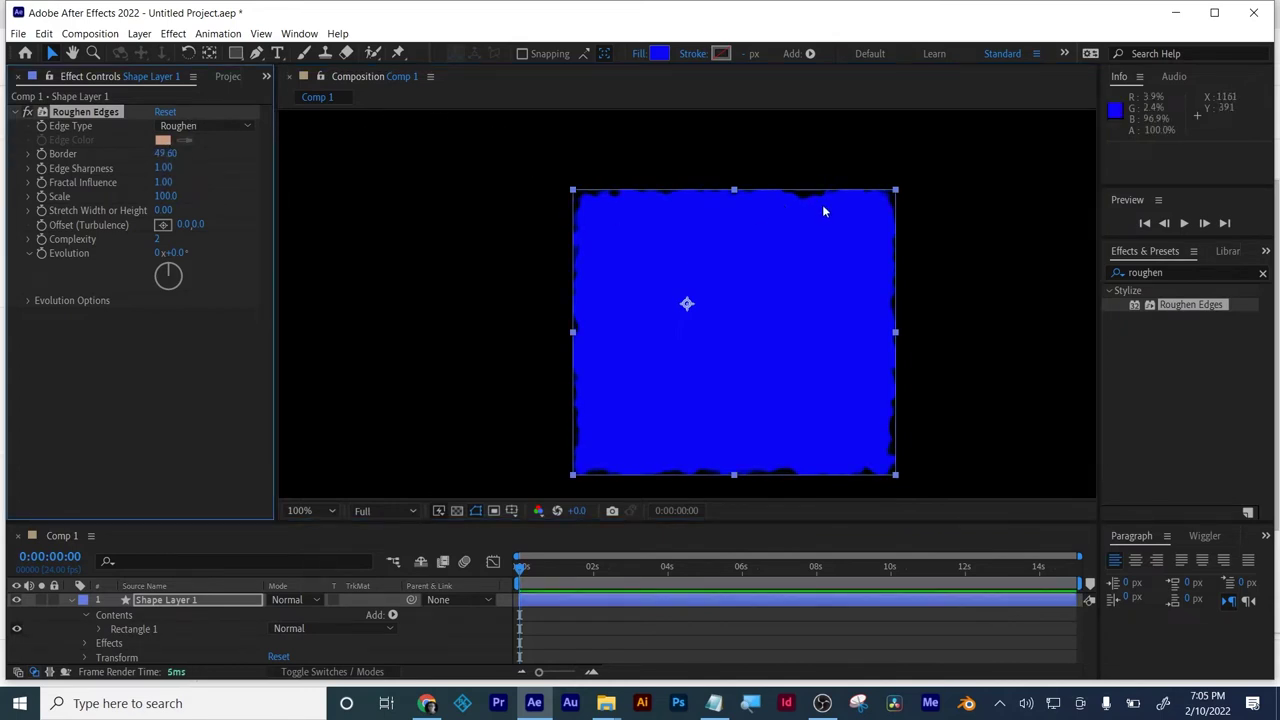
click(716, 615)
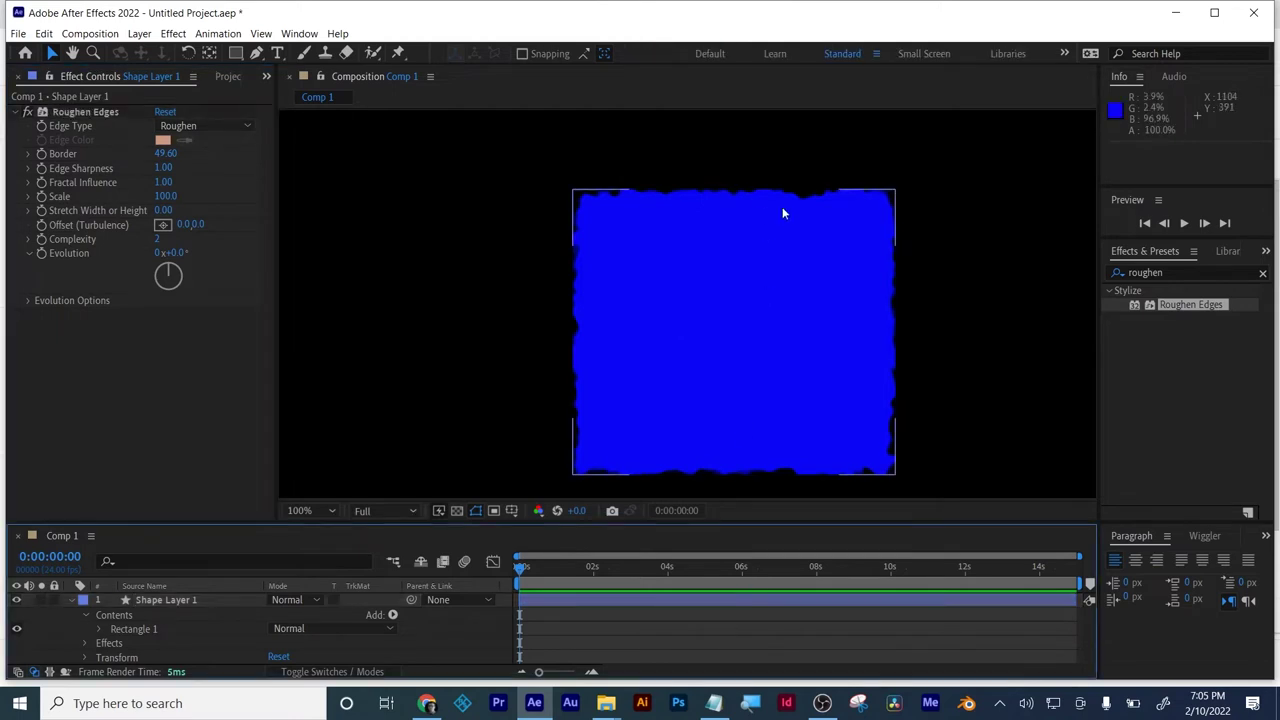
click(686, 594)
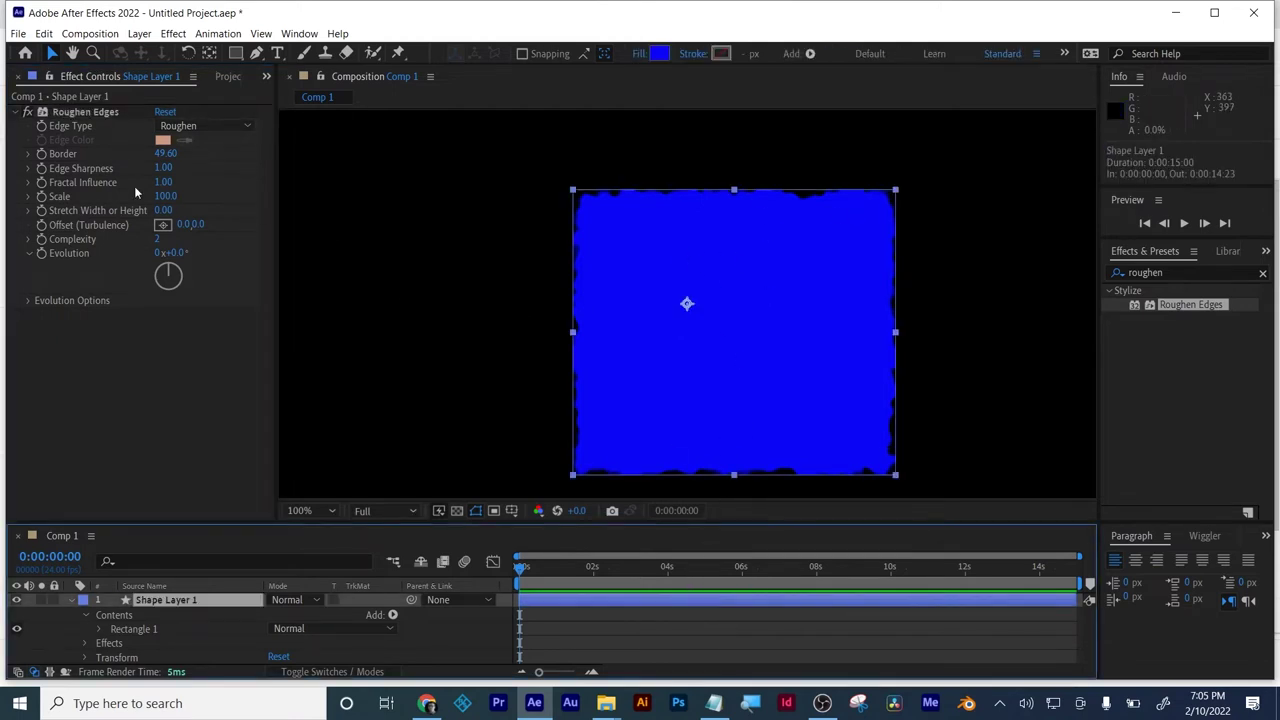
- Set the Edge Sharpness to 3.41 and try out different Fractal Influence values on the rectangle
drag(162, 168, 40, 215)
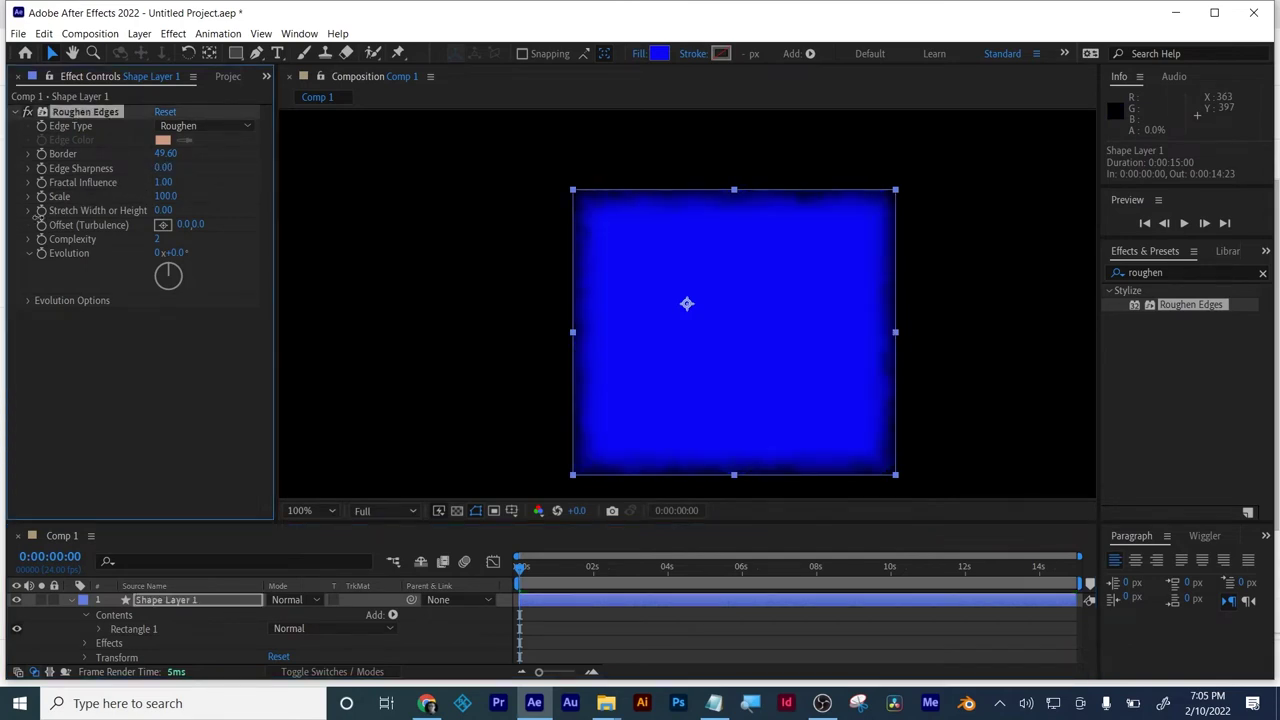
drag(40, 215, 82, 205)
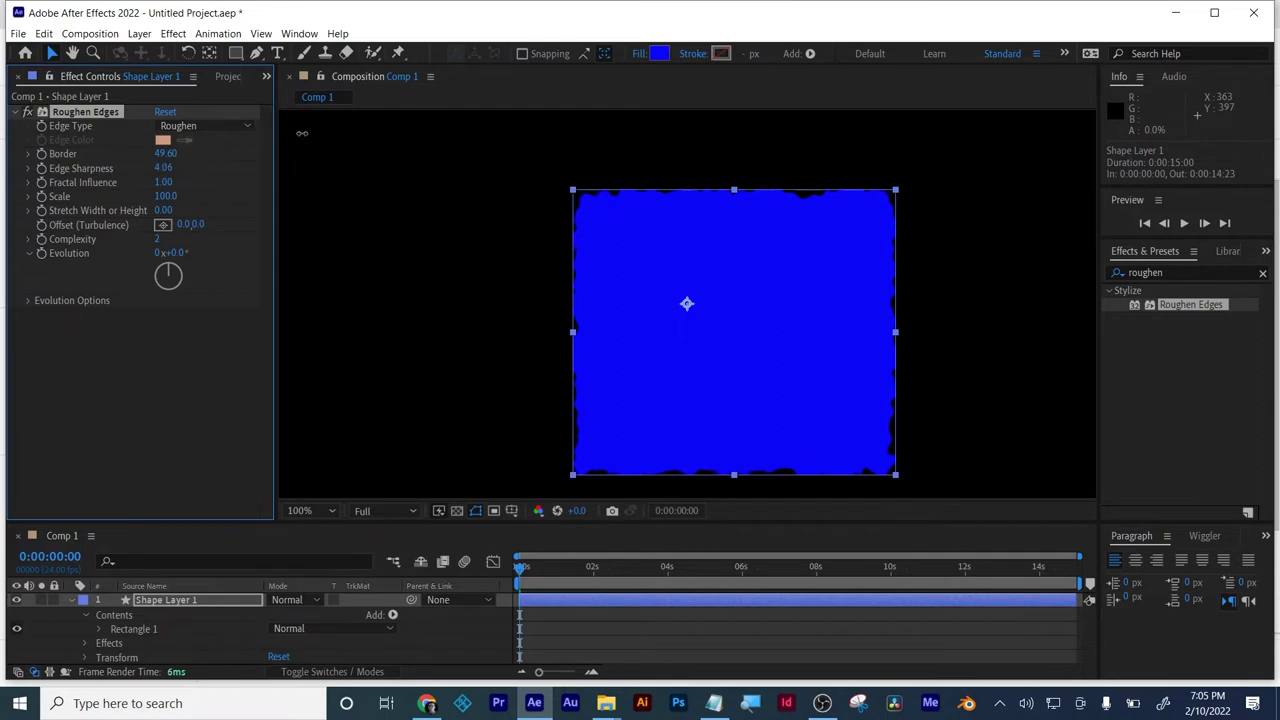
mouse_move(165, 168)
mouse_down()
mouse_move(22, 197)
mouse_move(155, 180)
mouse_up()
drag(163, 182, 374, 184)
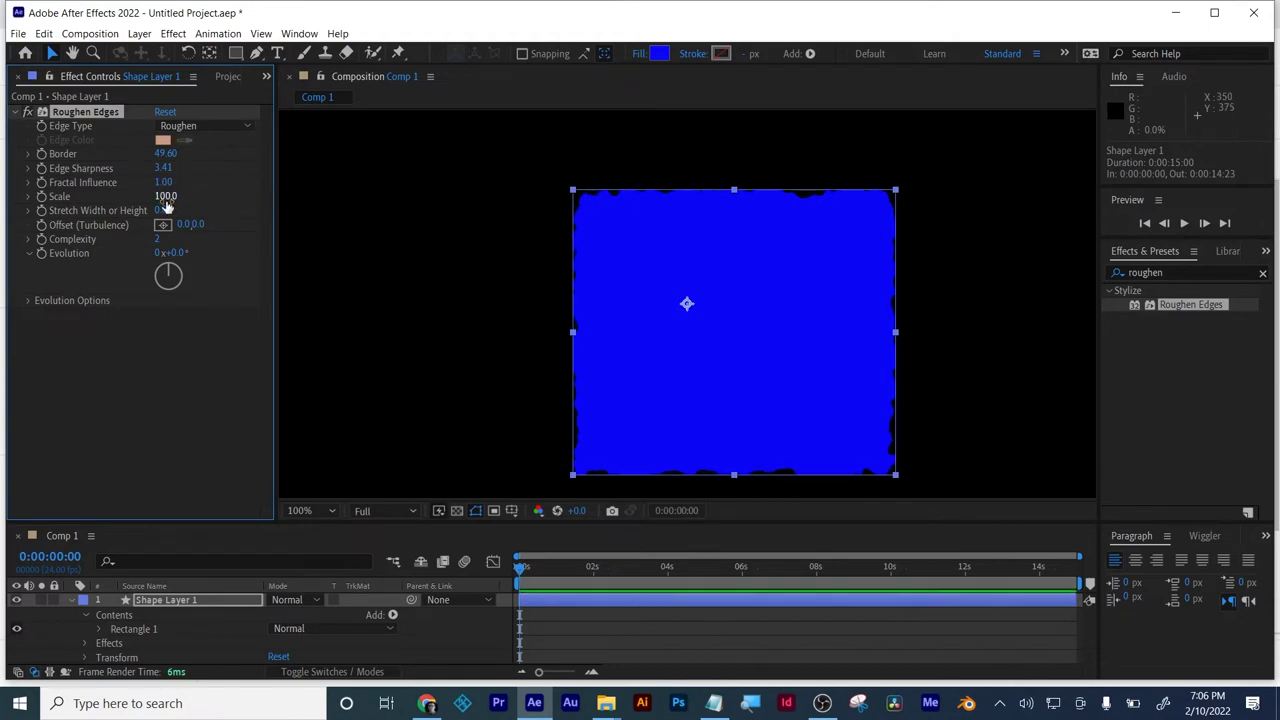
- Try Roughen Edges Scale values of 31.0 and 129.0, experiment with further values, and undo the last value change
drag(166, 196, 118, 212)
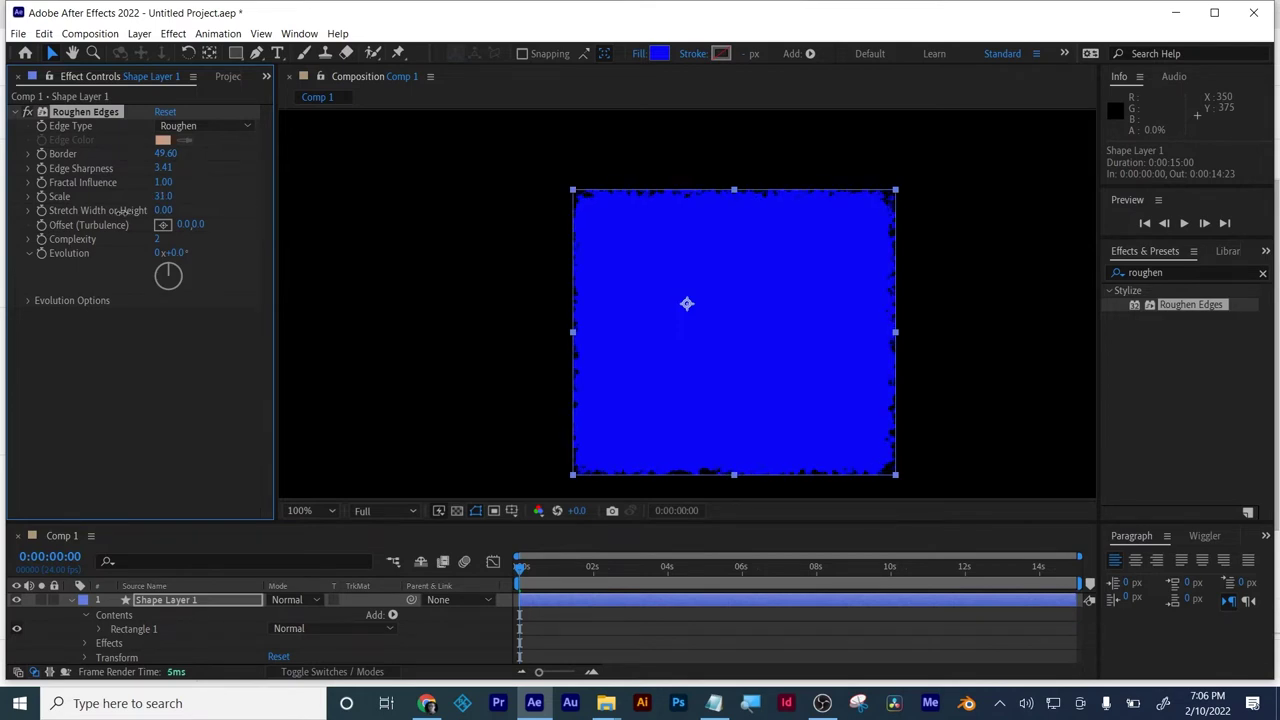
drag(118, 212, 198, 208)
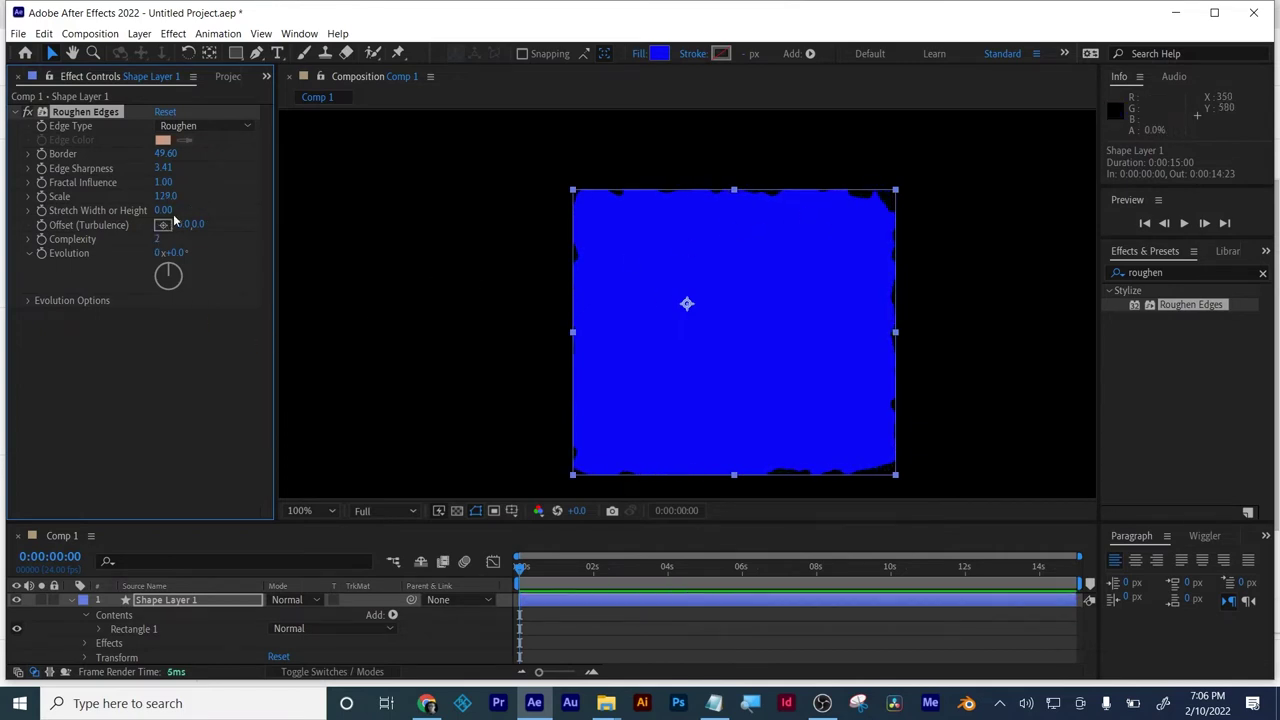
click(165, 196)
key(Tab)
text(10.7)
key(Return)
drag(232, 196, 272, 212)
key(ctrl+z)
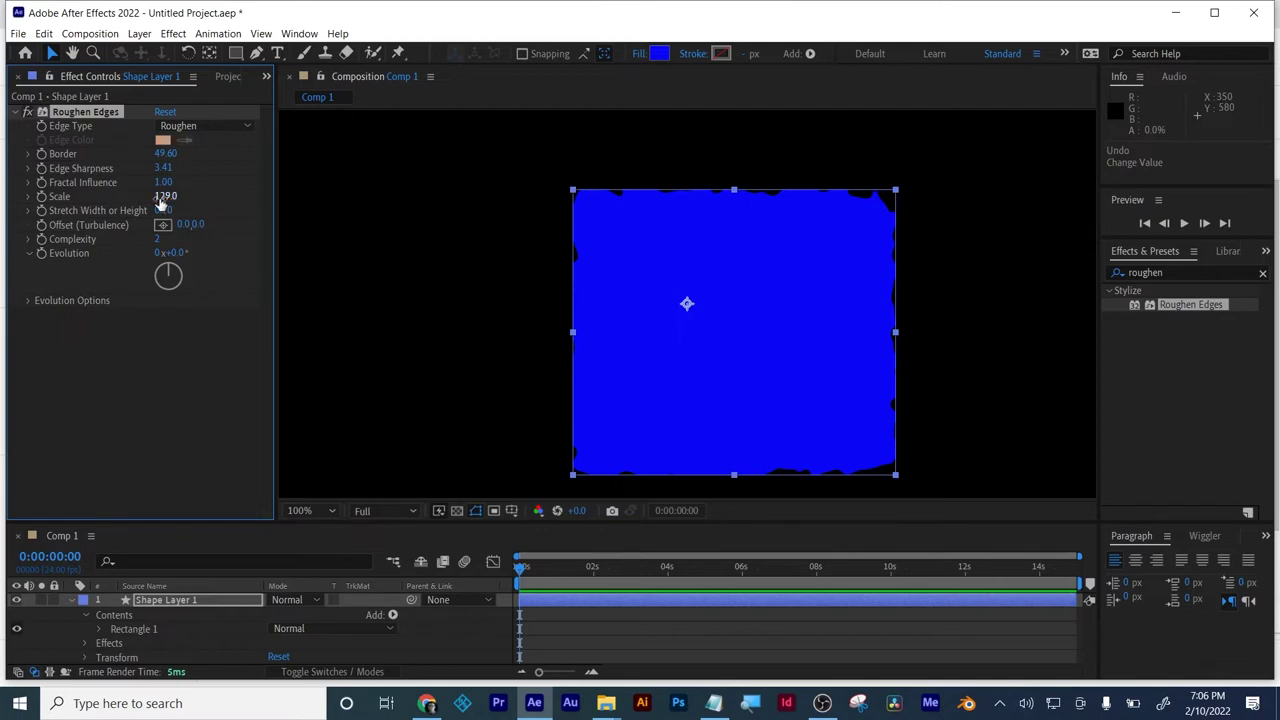
- Set the Roughen Edges Scale to 59.0 and place the Offset (Turbulence) point on the rectangle's upper-left corner at 790.0, 368.0
drag(164, 196, 142, 248)
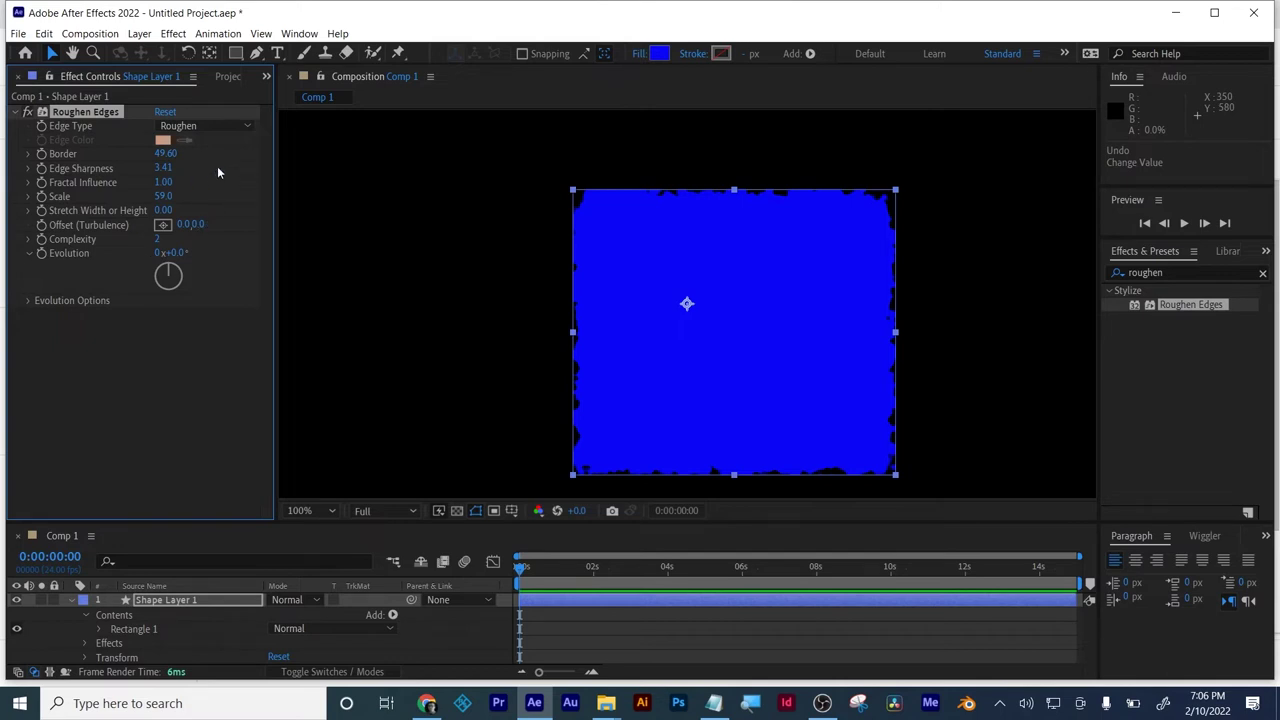
click(163, 226)
drag(523, 270, 575, 190)
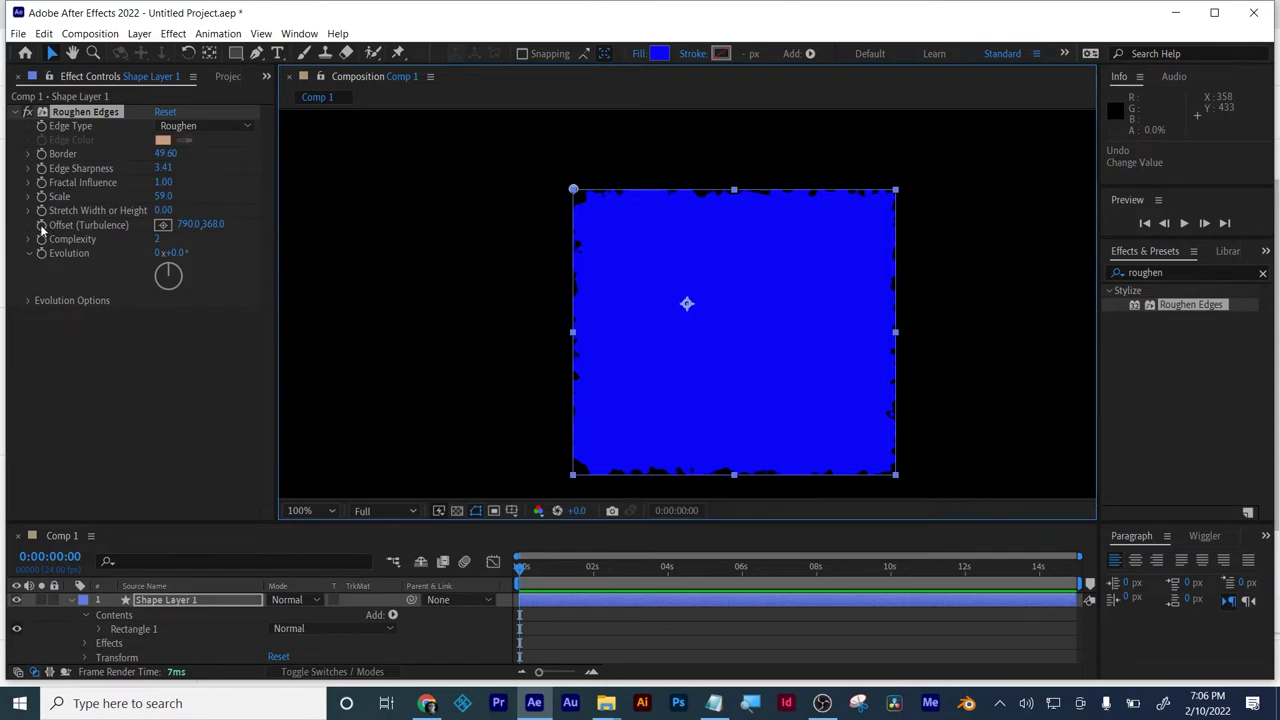
- Animate the Offset (Turbulence) from 790.0, 368.0 at 0:00:00:00 to 790.0, 911.0 at 0:00:05:22, and preview the moving edges
drag(535, 566, 741, 580)
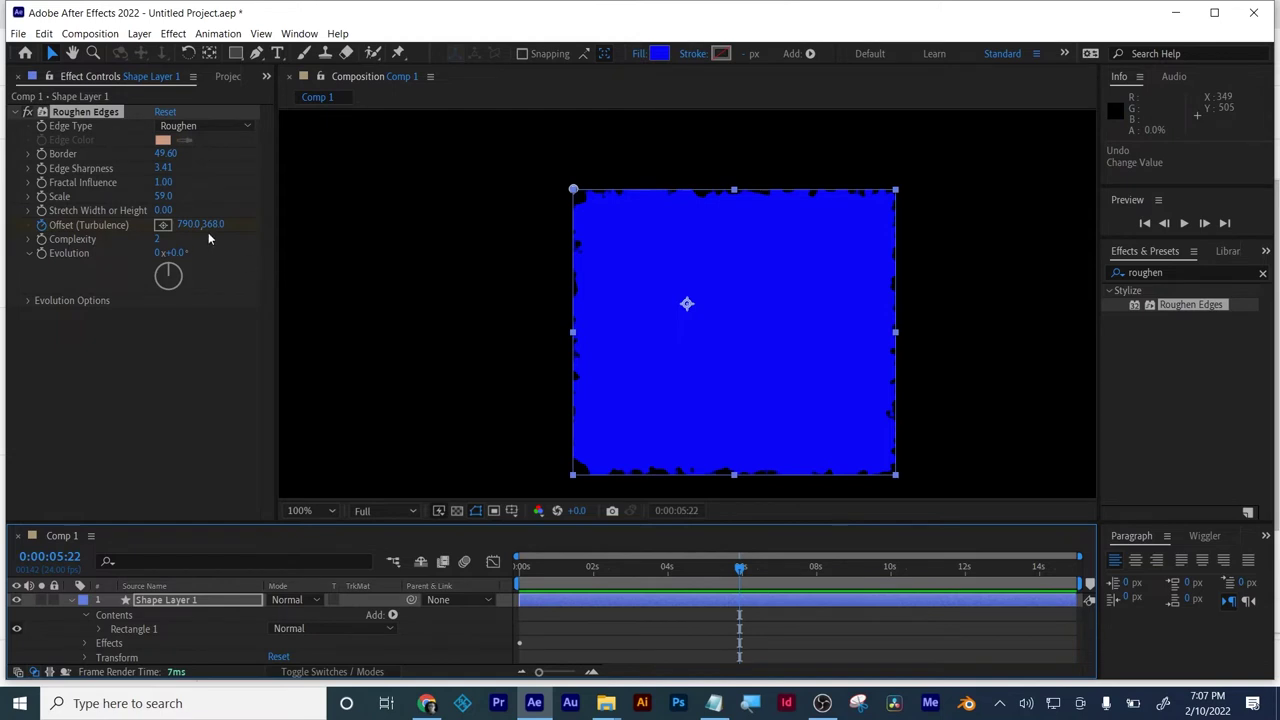
drag(211, 225, 642, 250)
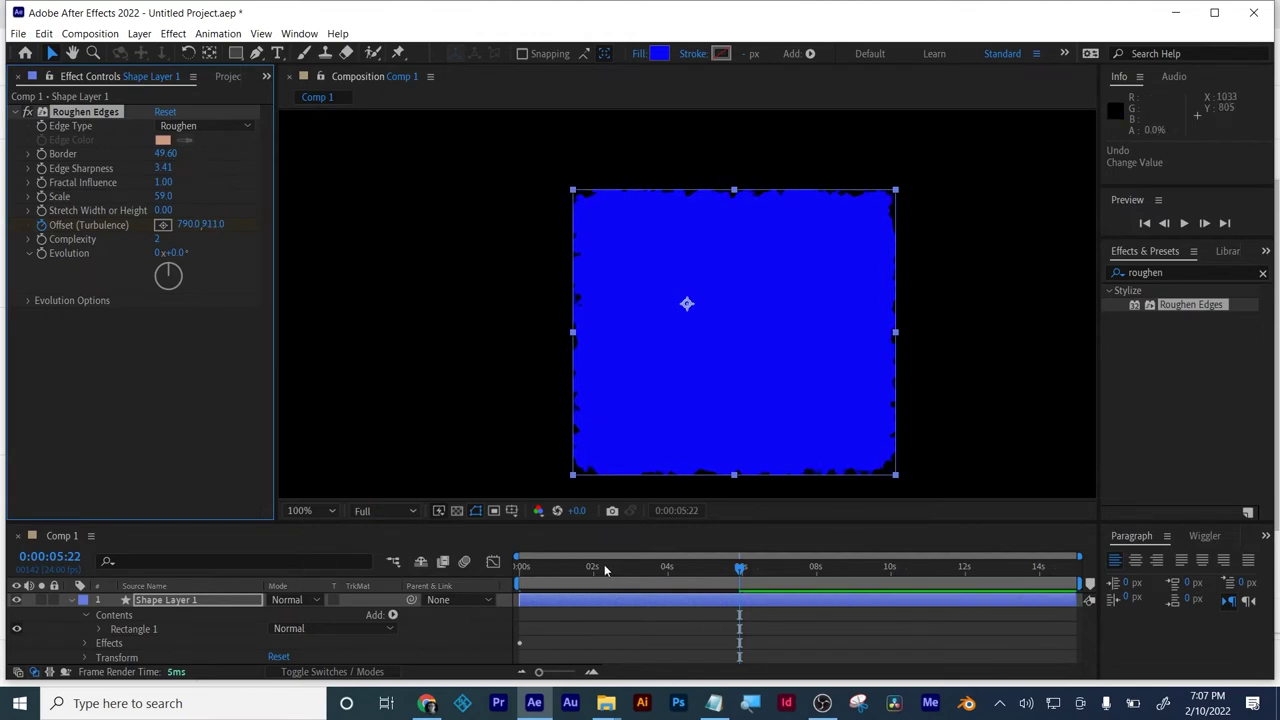
click(486, 580)
key(space)
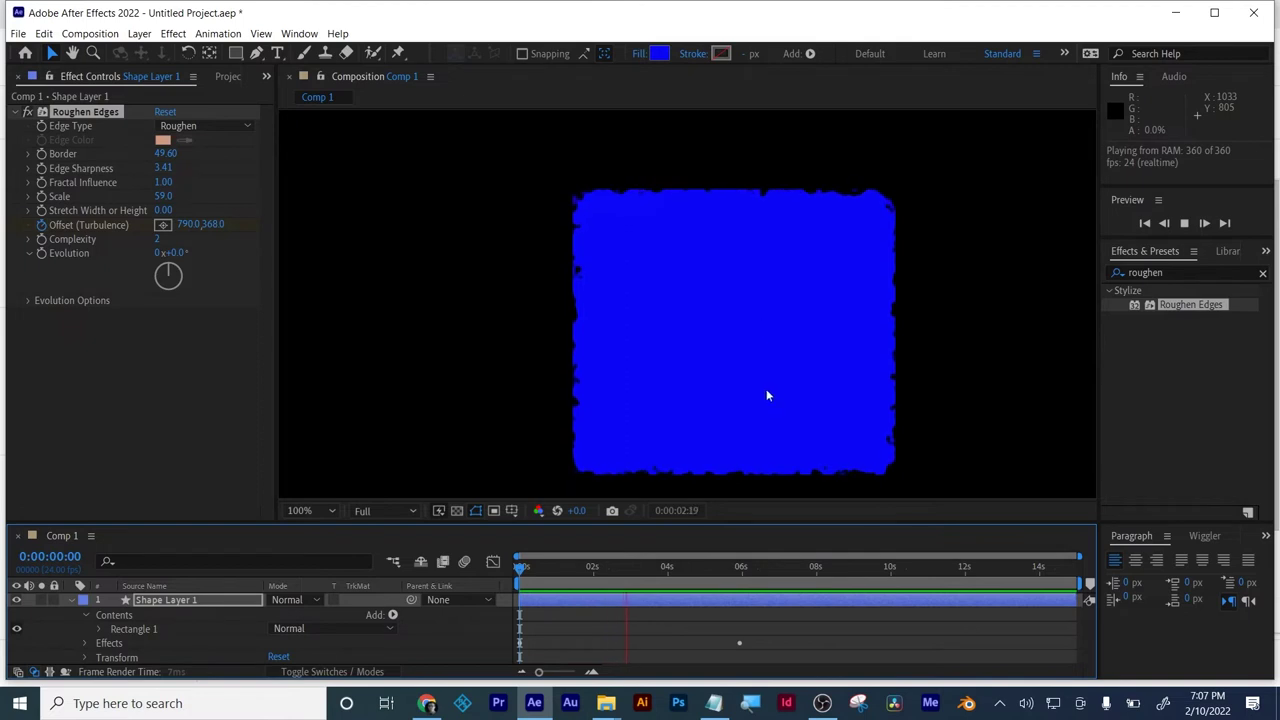
key(space)
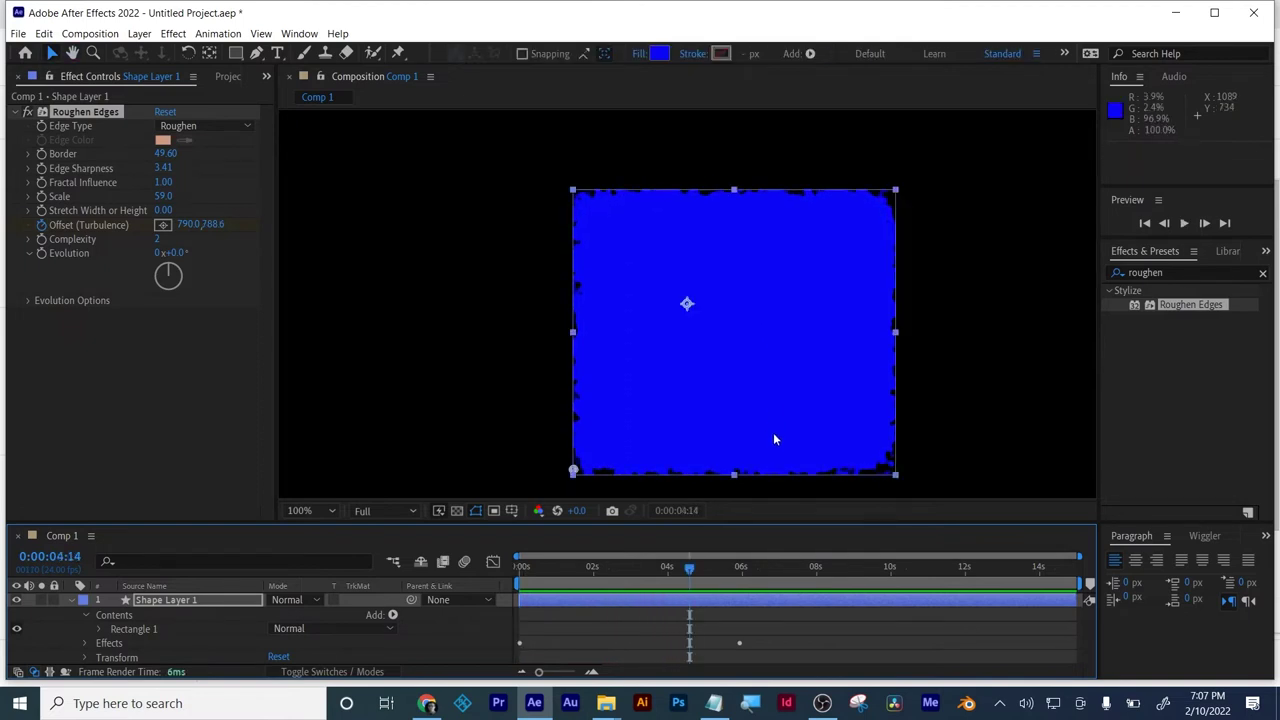
drag(695, 578, 469, 580)
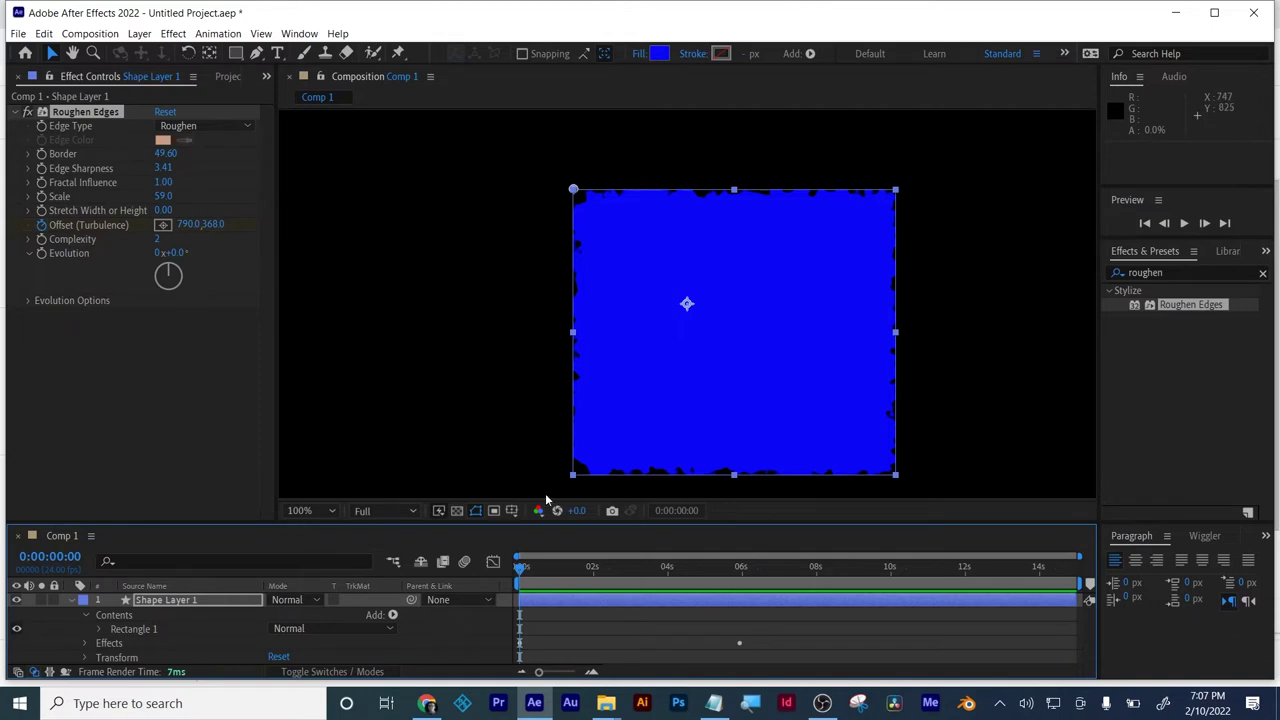
- Add the expression time*200 to the Evolution property of Roughen Edges
key(r)
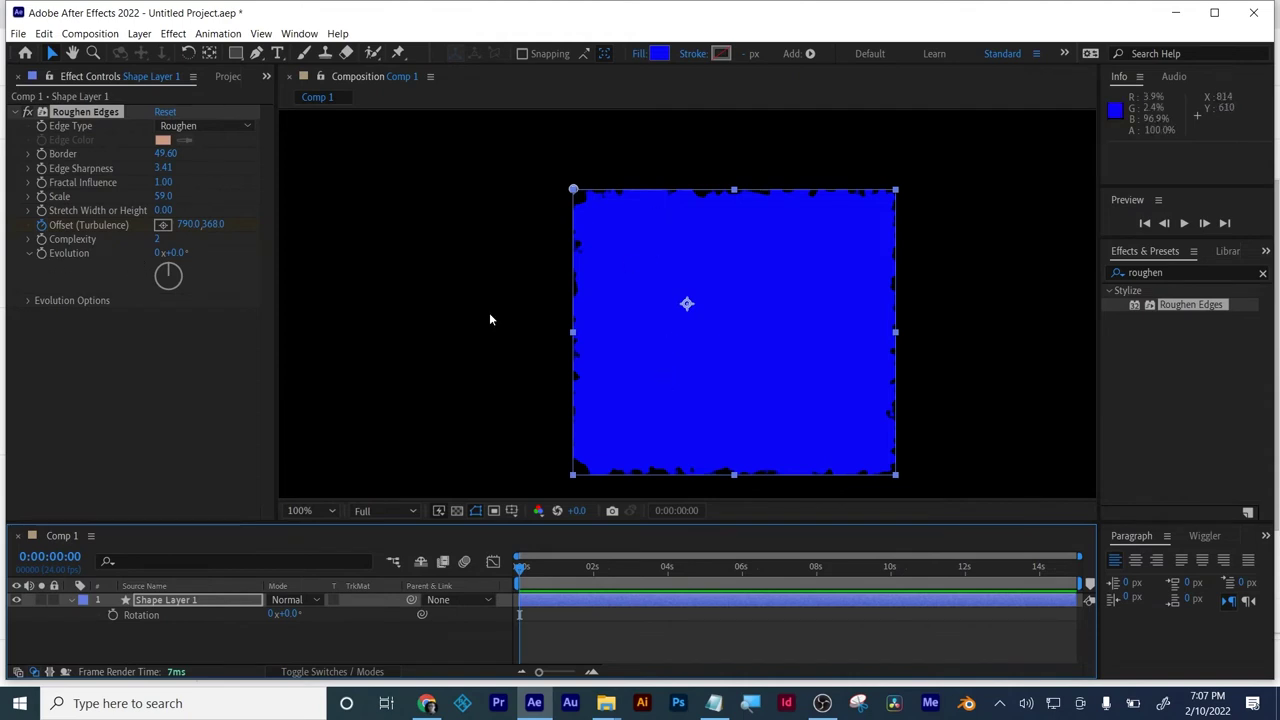
alt+click(37, 253)
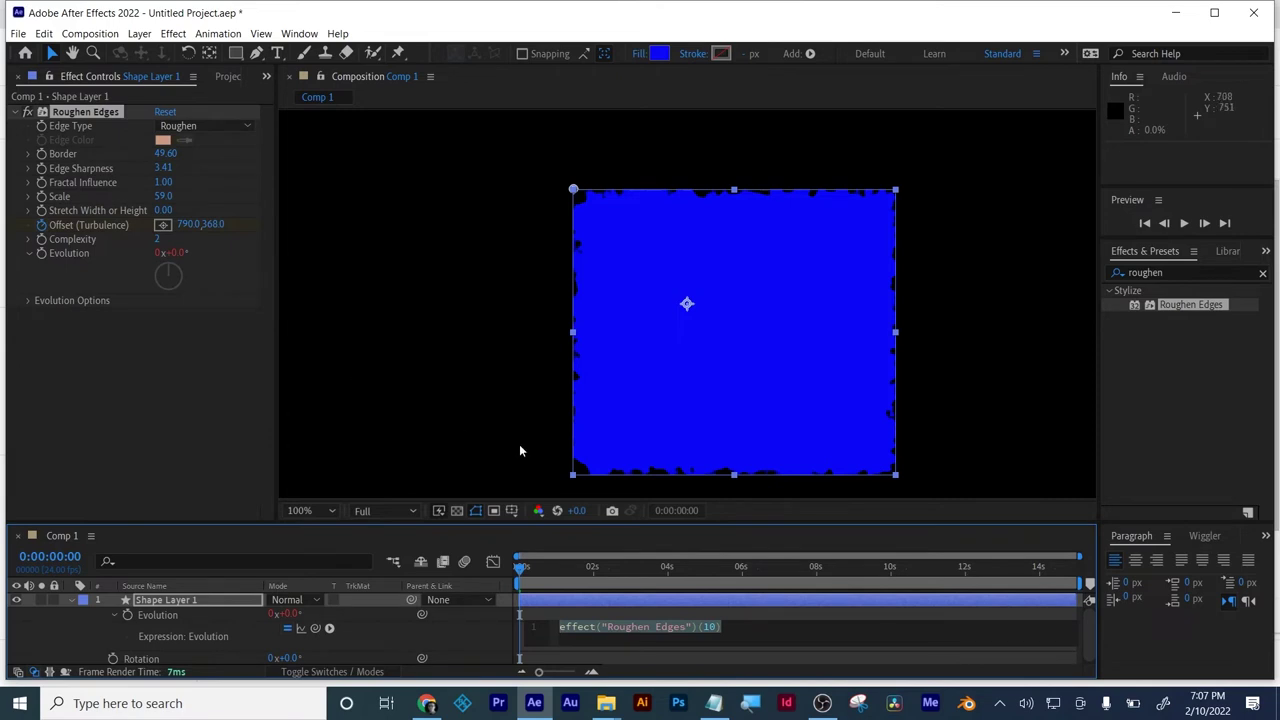
text(time)
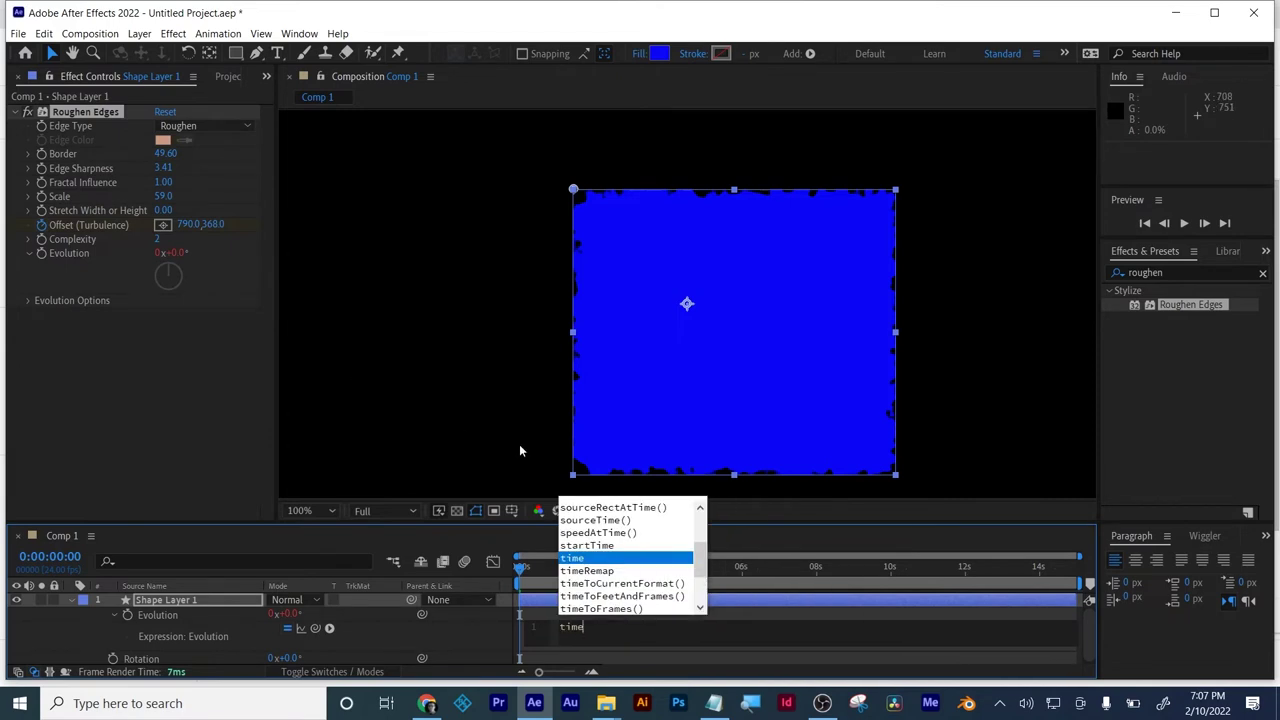
text(*)
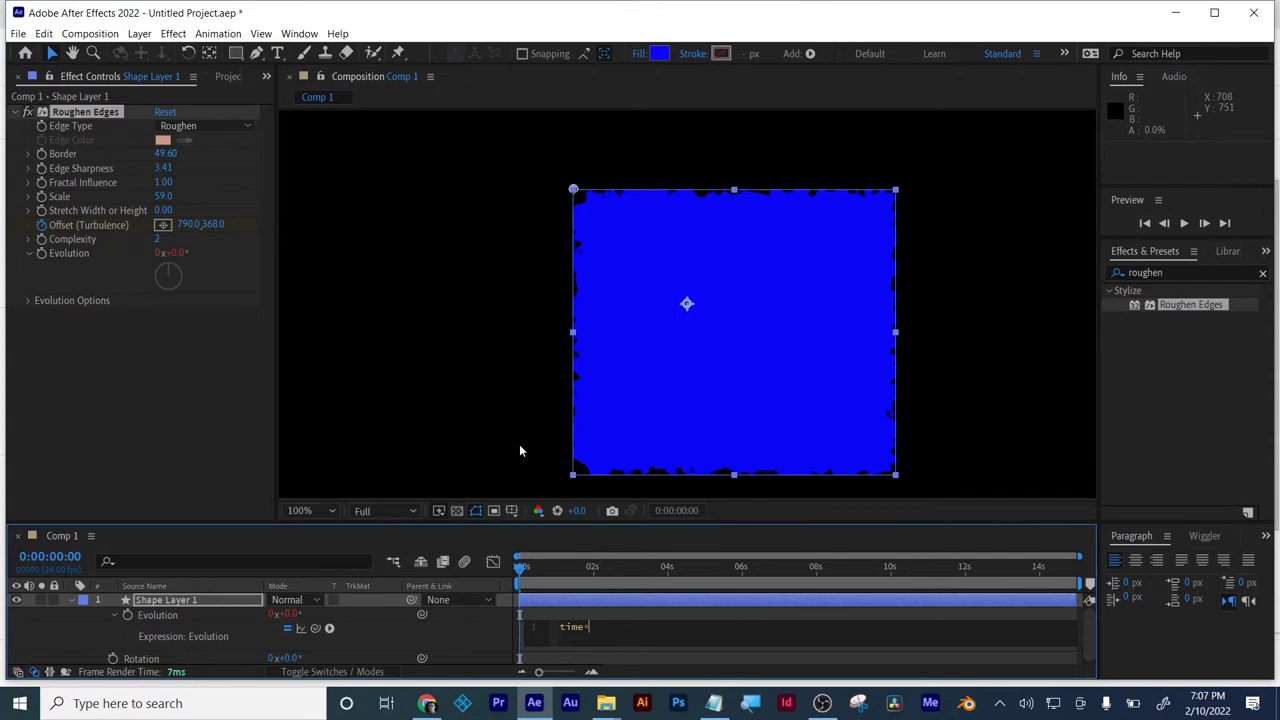
text(200)
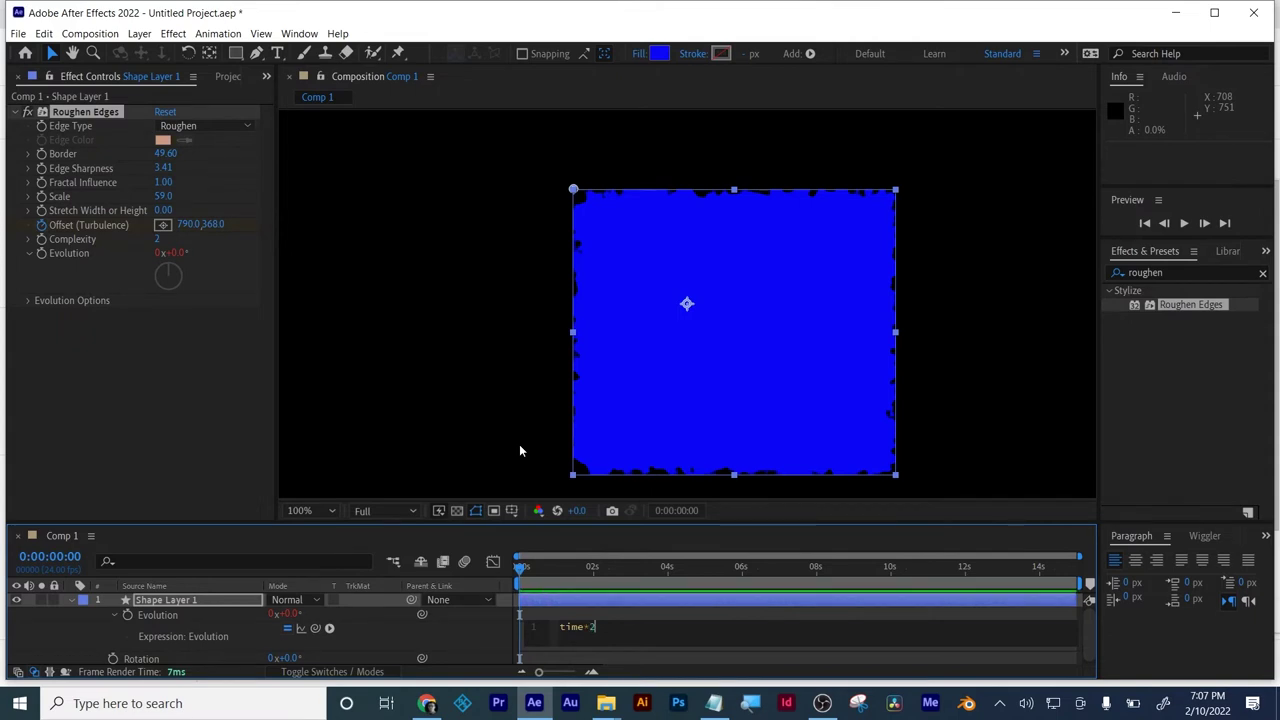
click(700, 613)
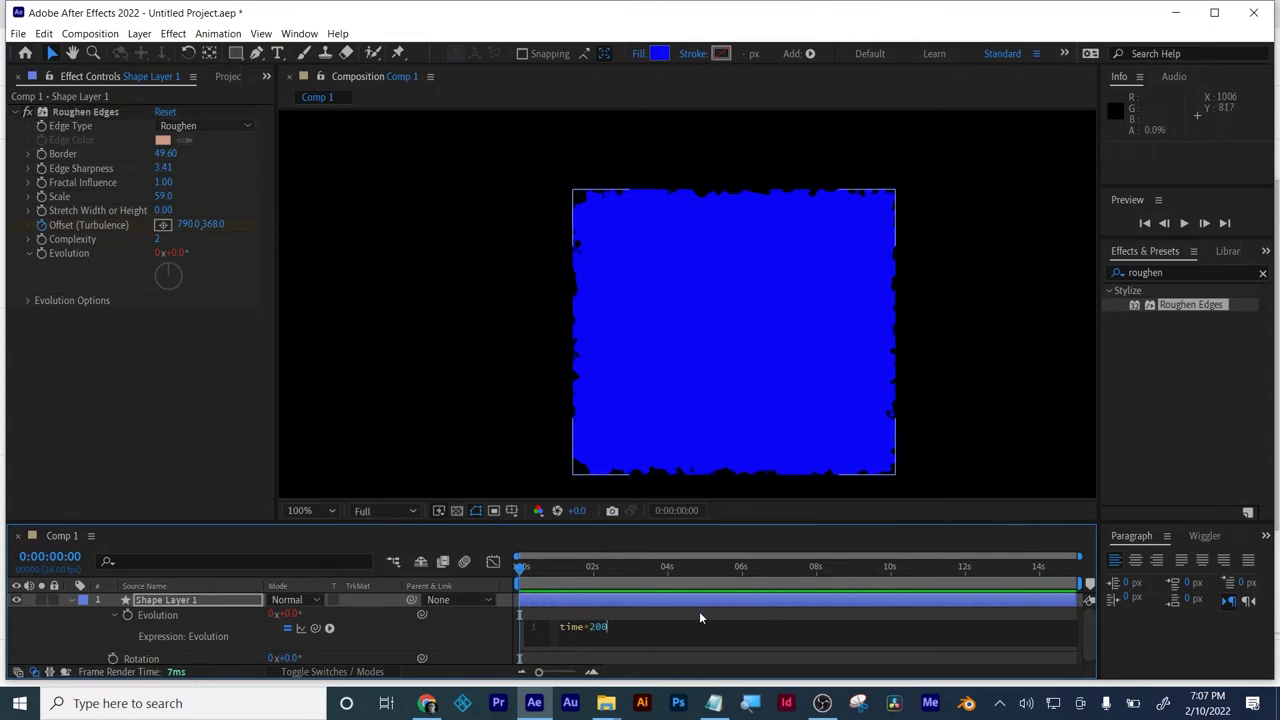
- Preview the evolving edges from the start and inspect the composition at about 0:00:12:05
key(space)
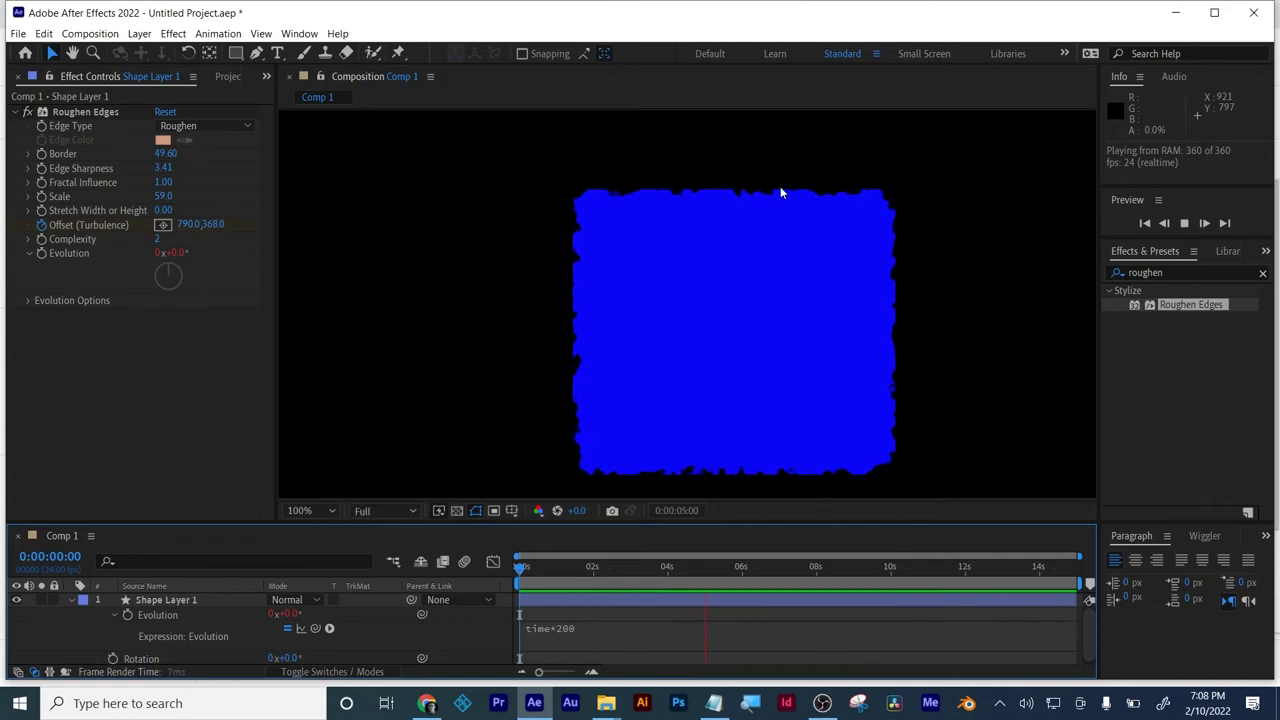
key(space)
drag(915, 575, 972, 566)
- Reveal the keyframed properties of Shape Layer 1, inspect the frames beyond the last keyframe, and replay from the start
click(946, 598)
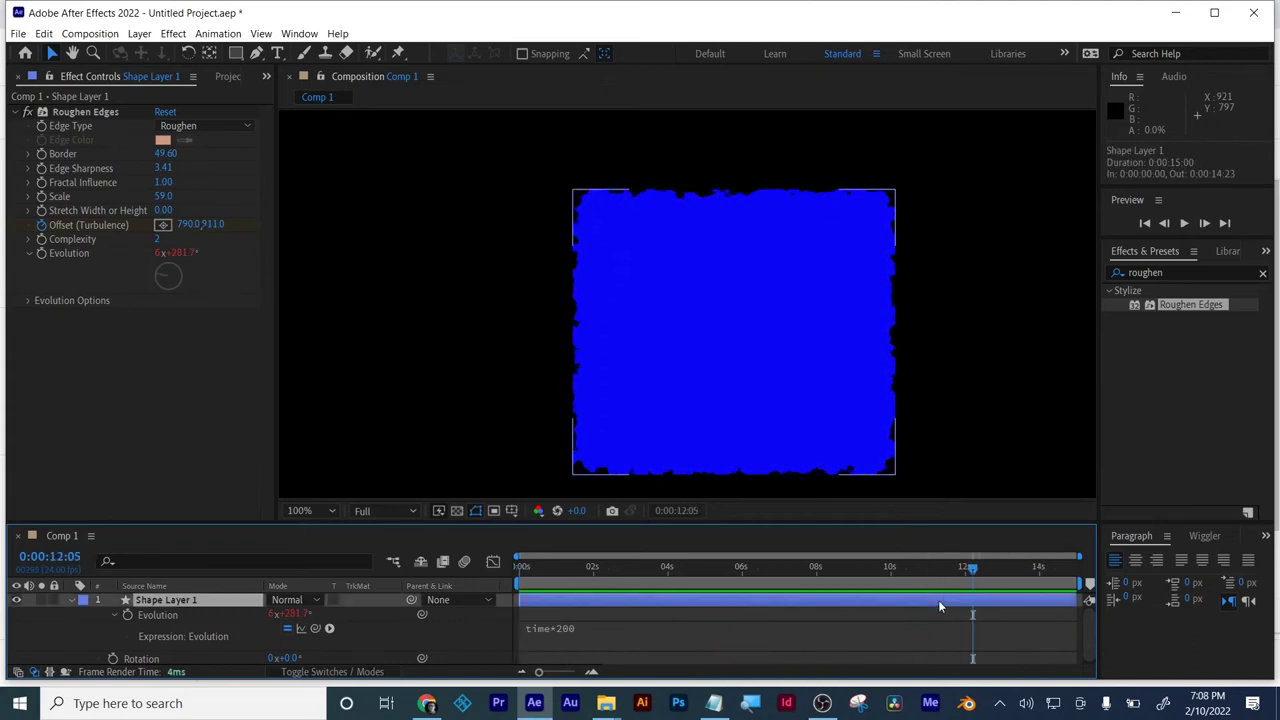
key(u)
drag(736, 572, 838, 548)
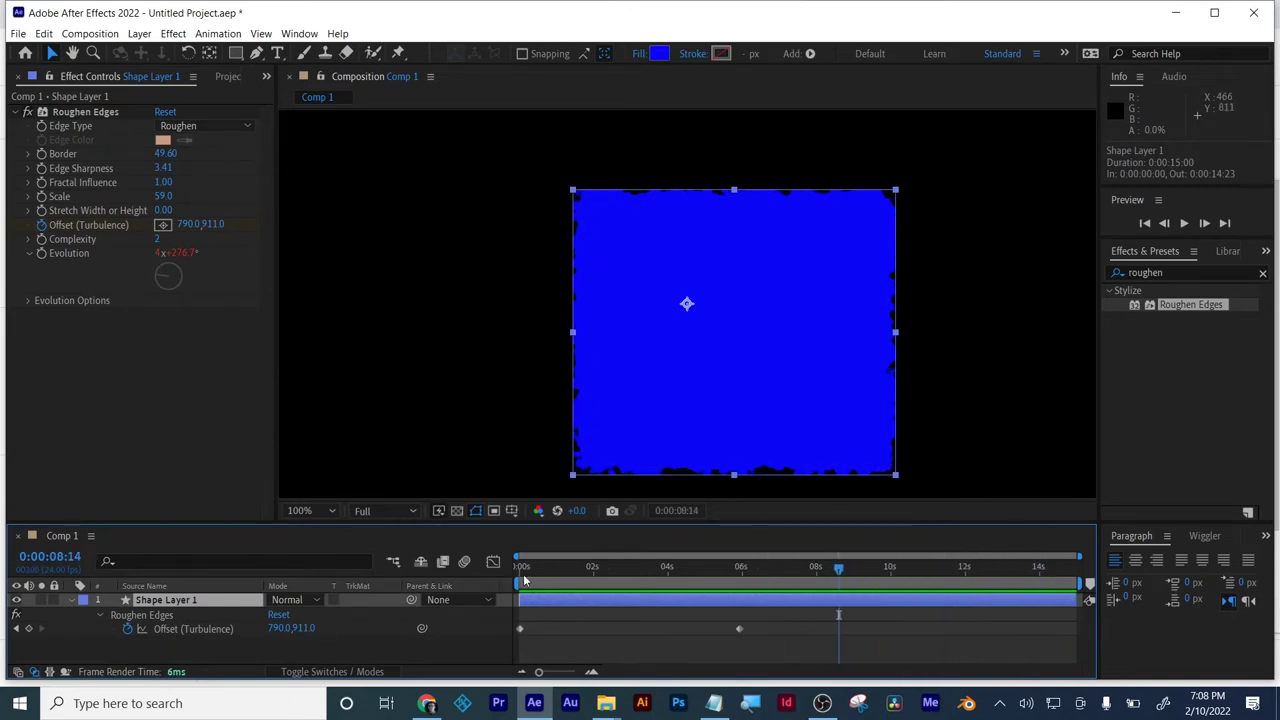
drag(532, 570, 497, 574)
key(space)
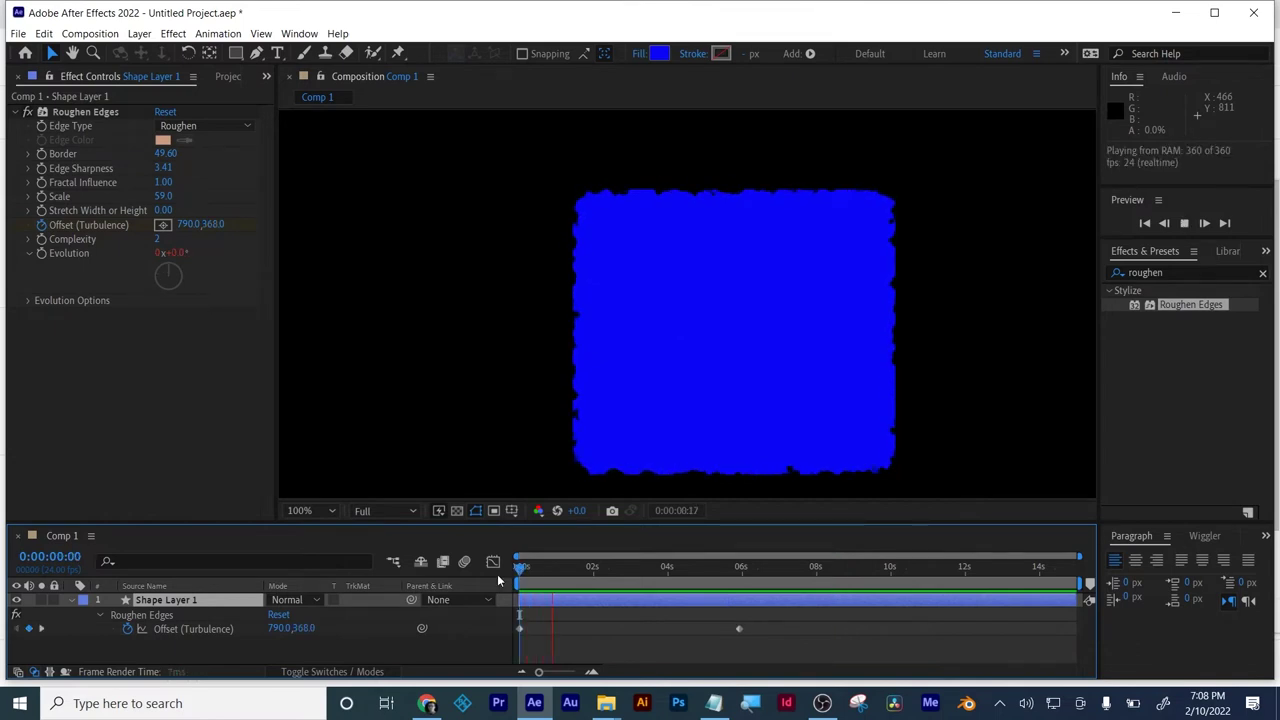
- Halt the preview at 0:00:02:20 and try the Roughen Edges types Roughen Color and Cut, ending on Spiky
click(492, 277)
click(206, 129)
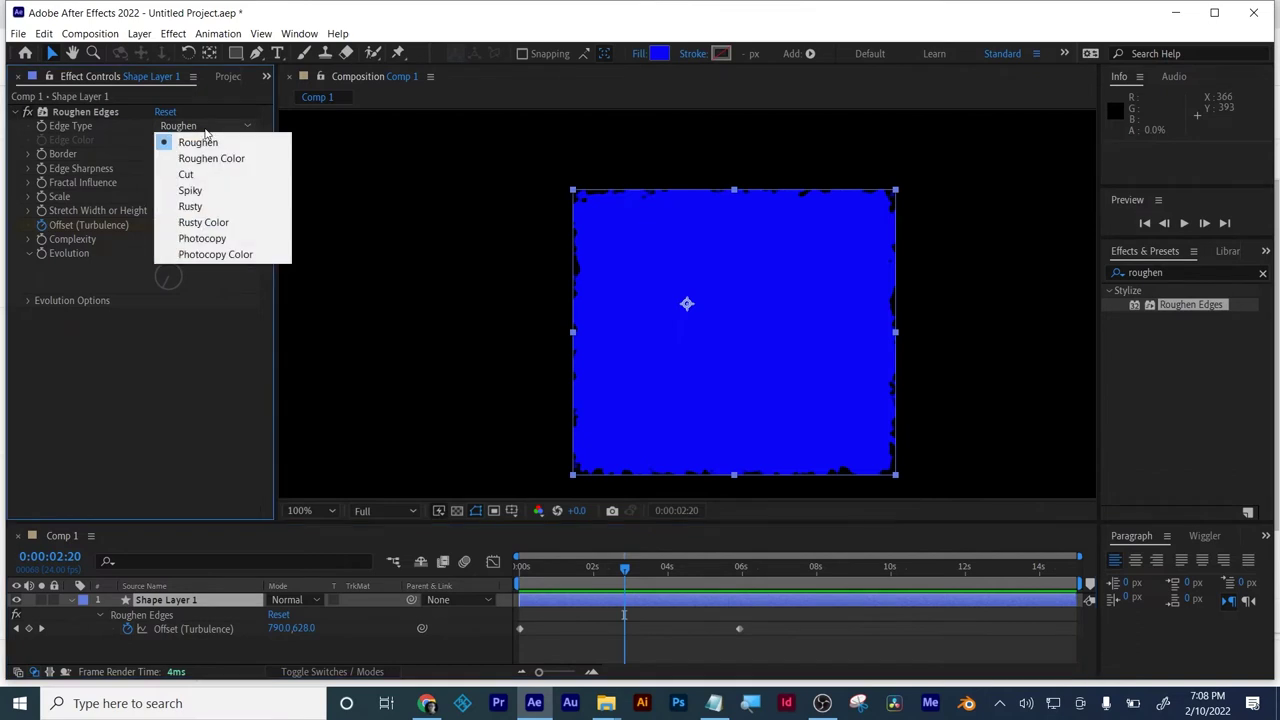
click(201, 157)
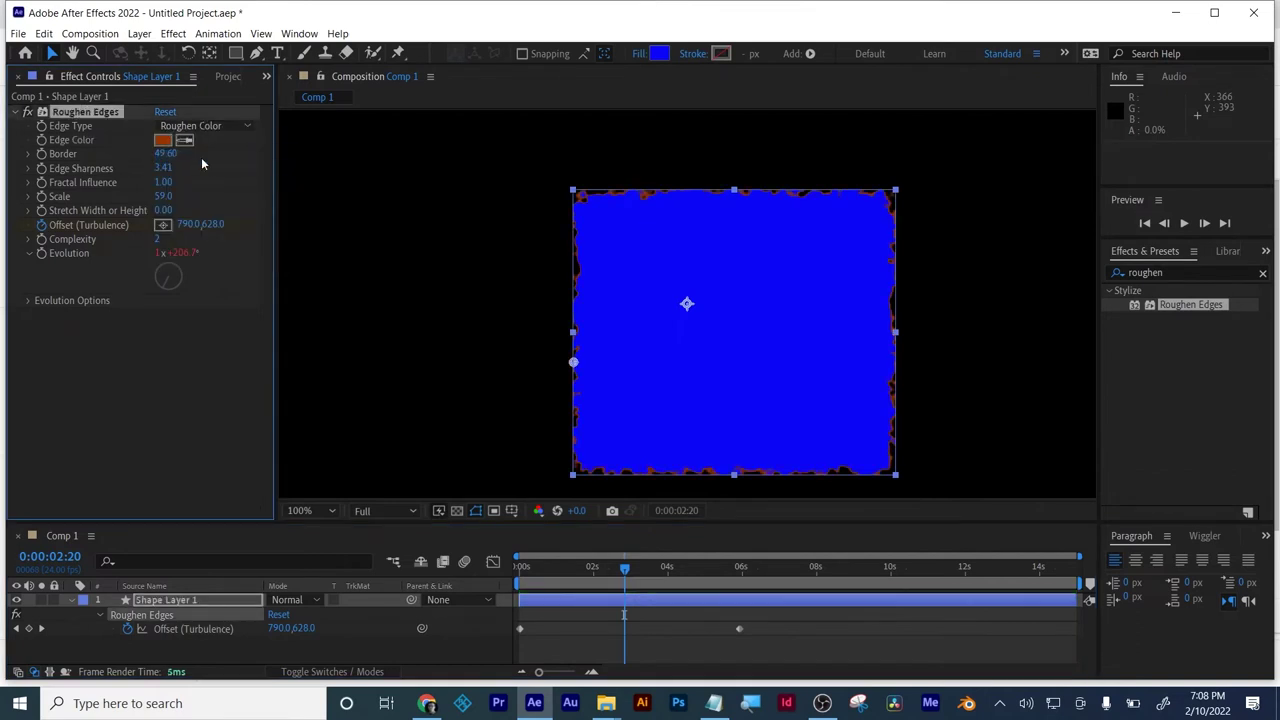
click(195, 126)
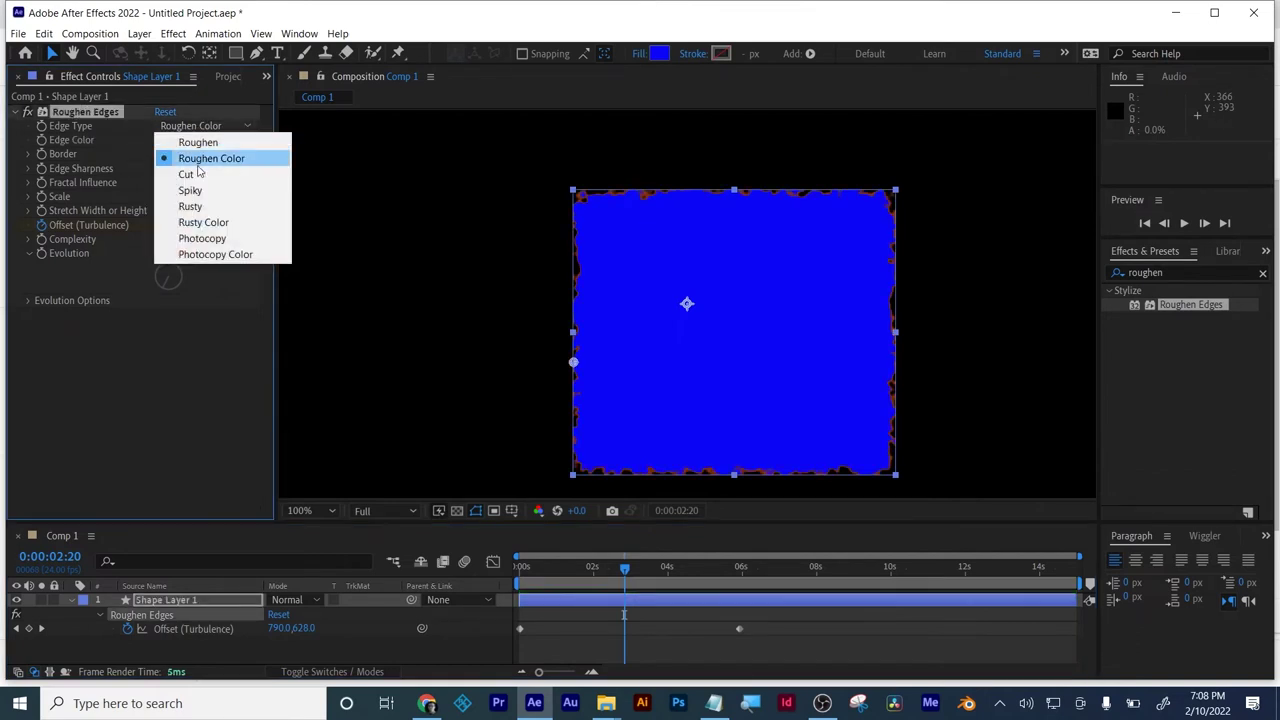
click(196, 174)
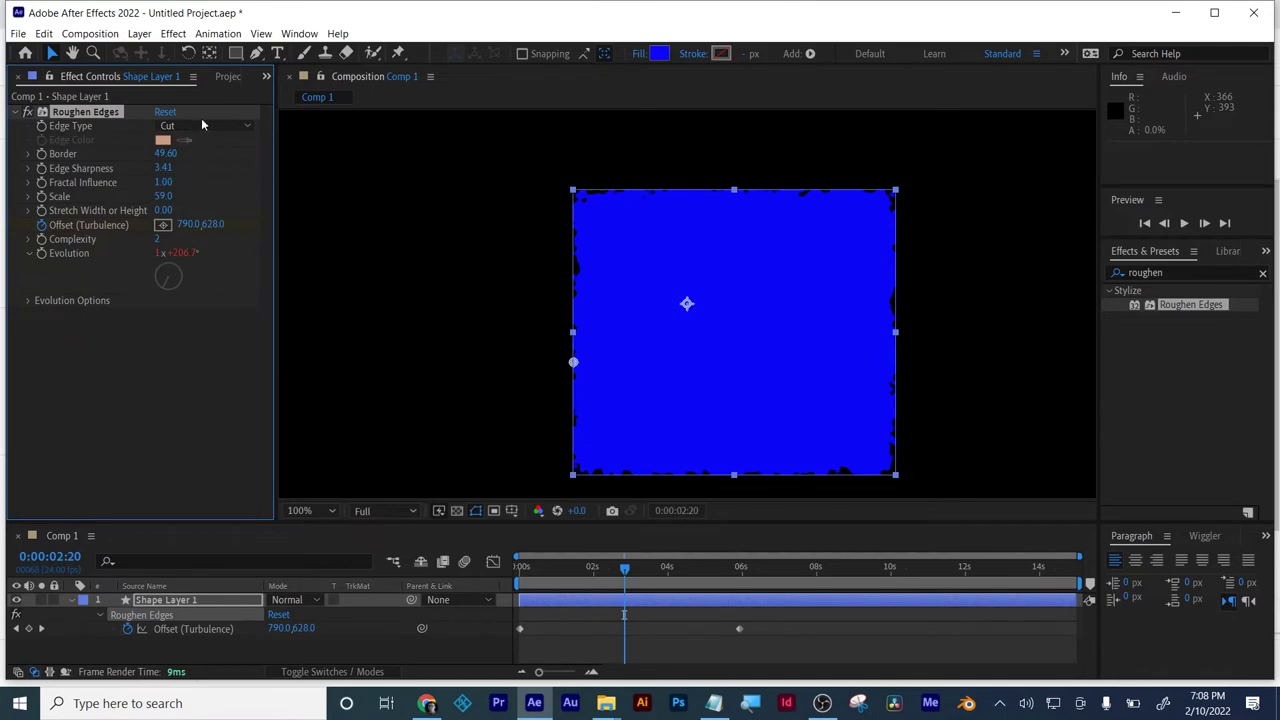
click(201, 125)
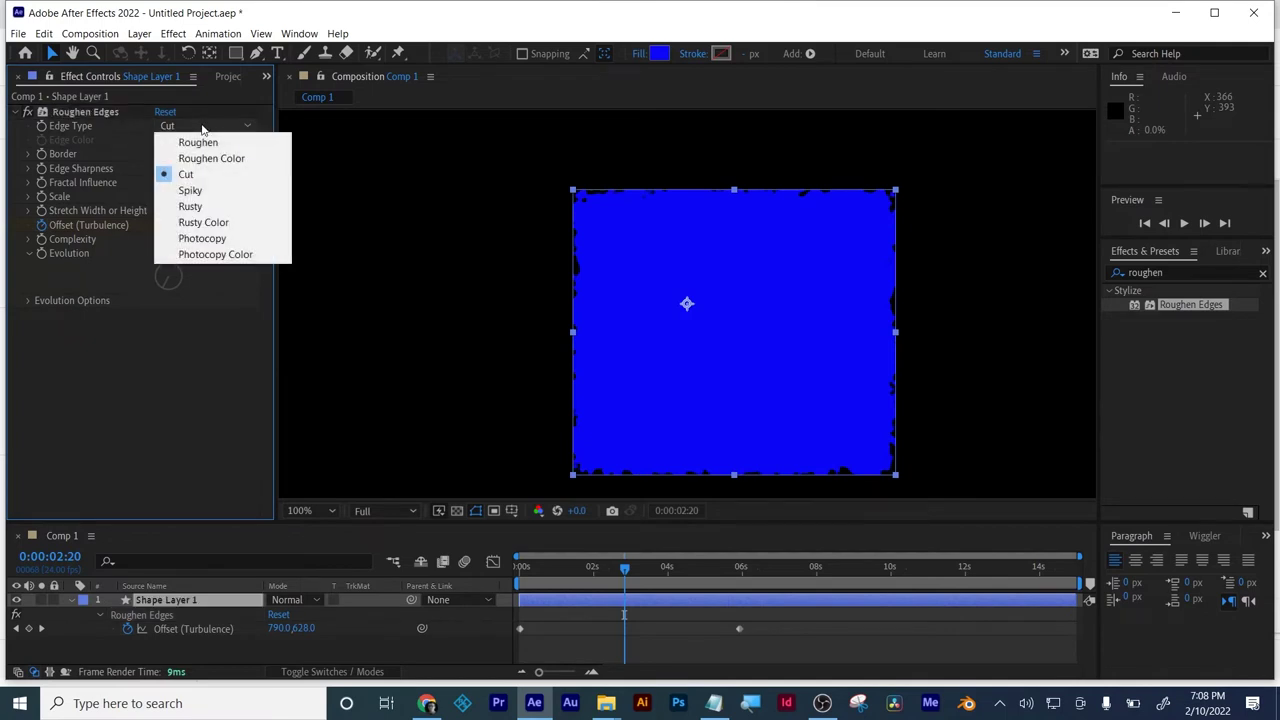
click(201, 191)
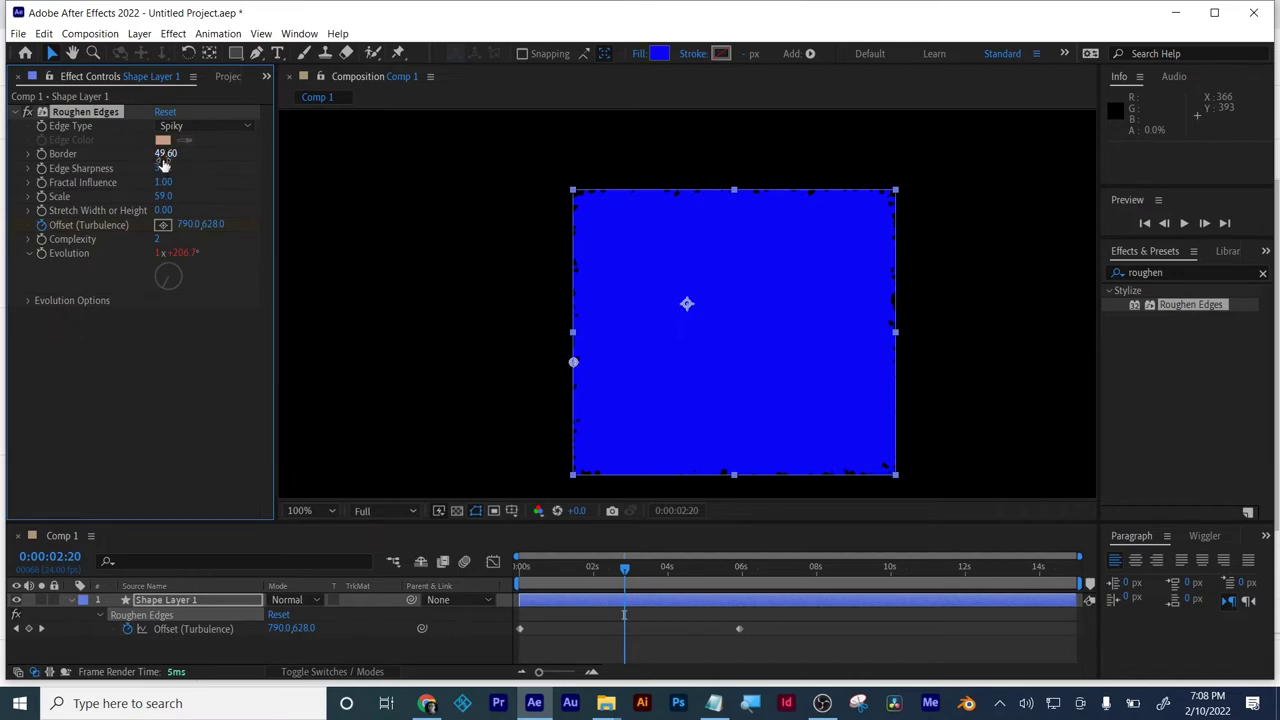
- Raise the Roughen Edges Border to 179.20 and preview the spiky edges from the start to 0:00:12:06
drag(103, 182, 651, 57)
drag(780, 25, 1048, 2)
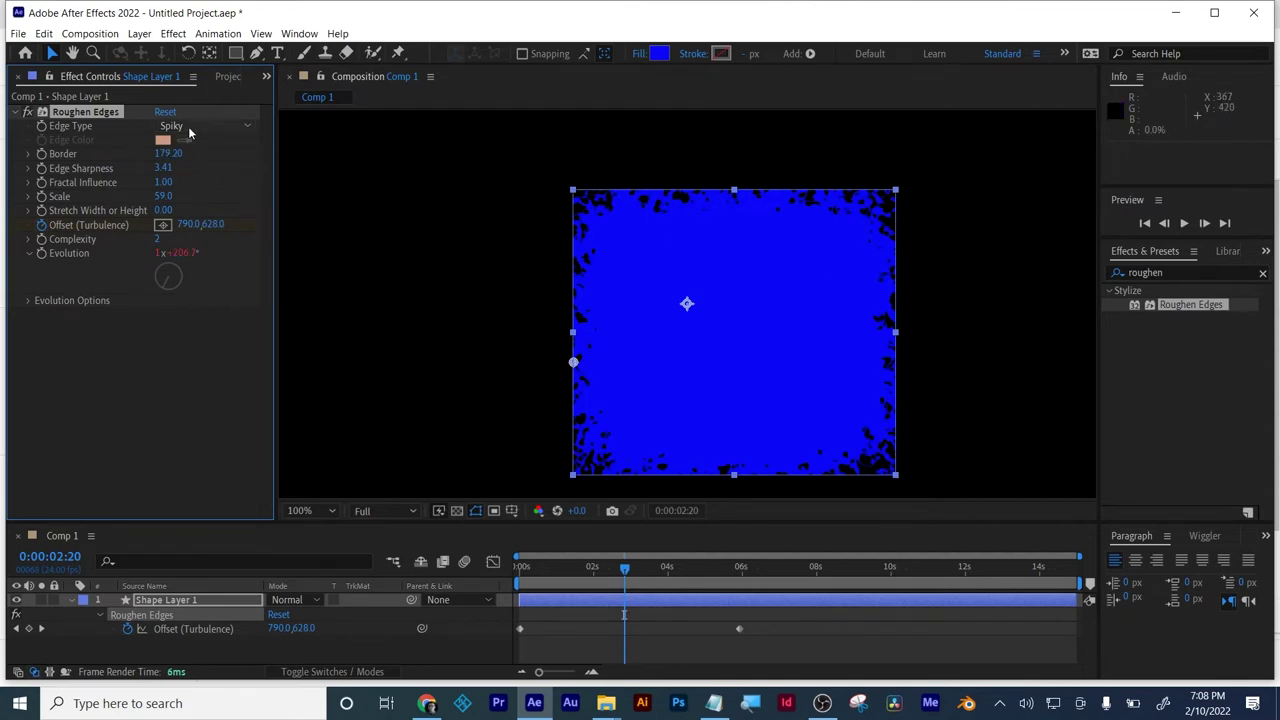
click(575, 626)
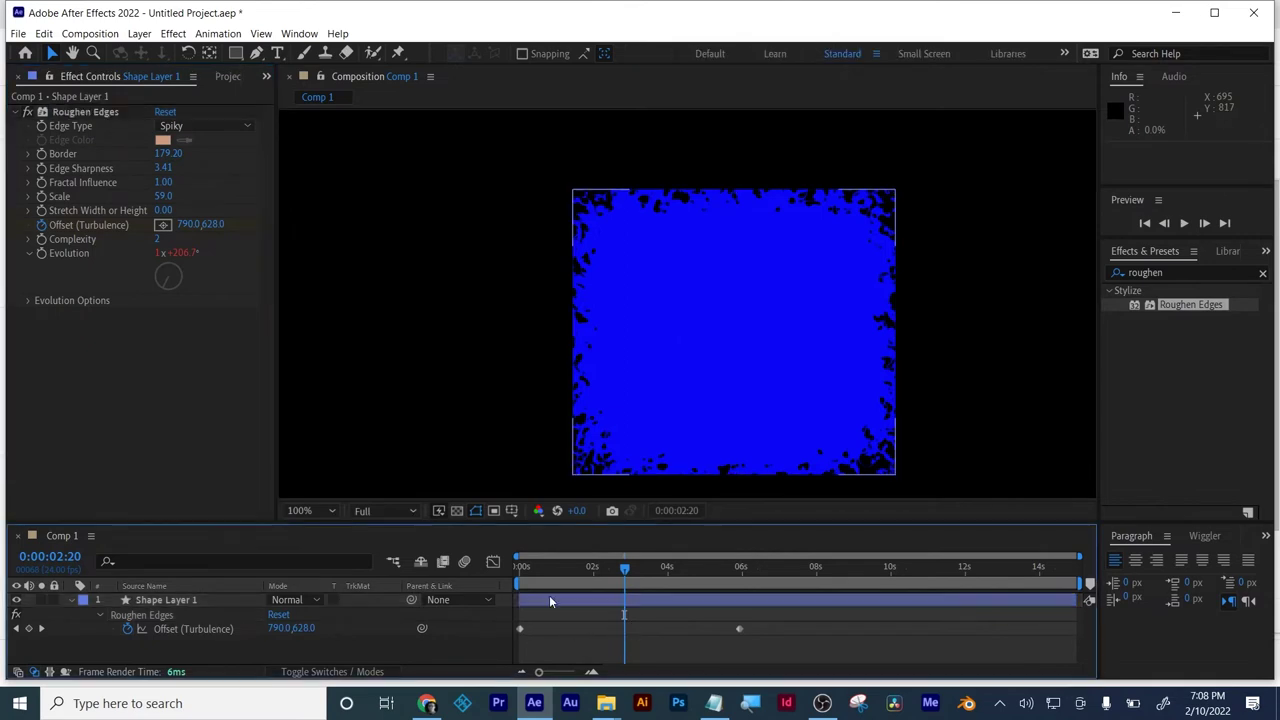
key(Home)
key(space)
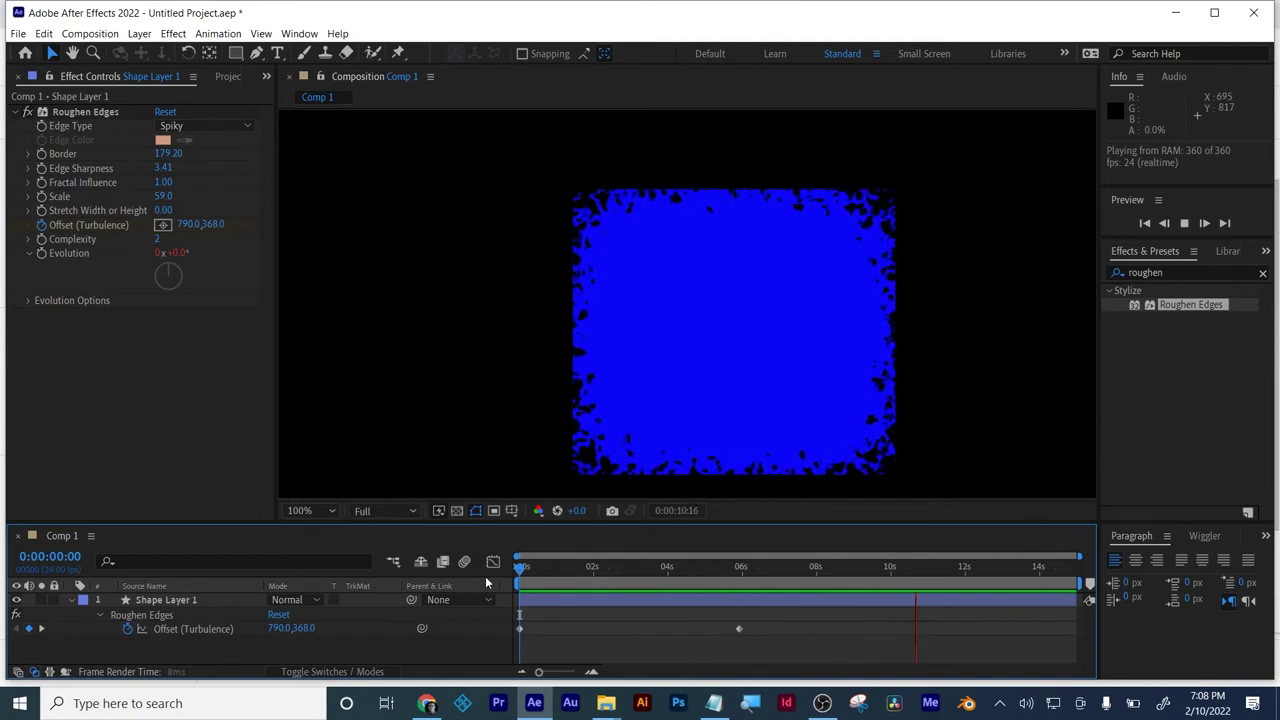
key(space)
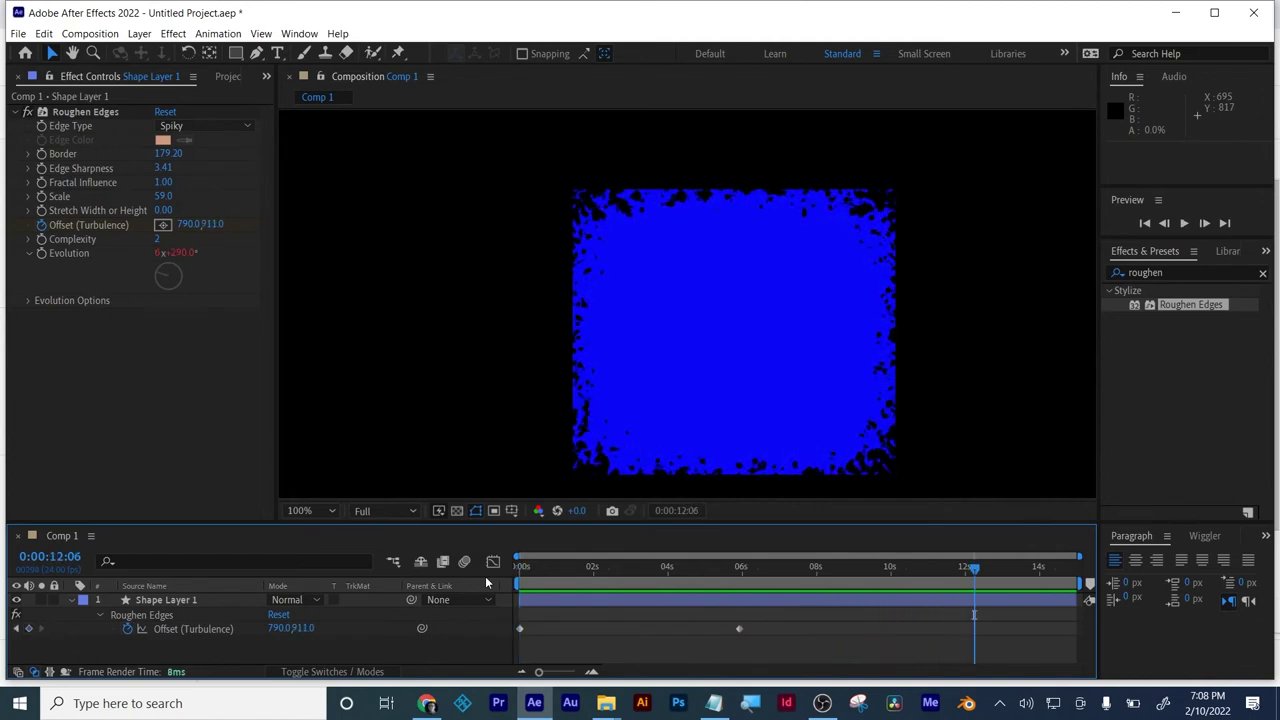
- Delete the roughened rectangle's layer and draw a circle about 204 px wide left of the composition's center
click(560, 602)
key(Delete)
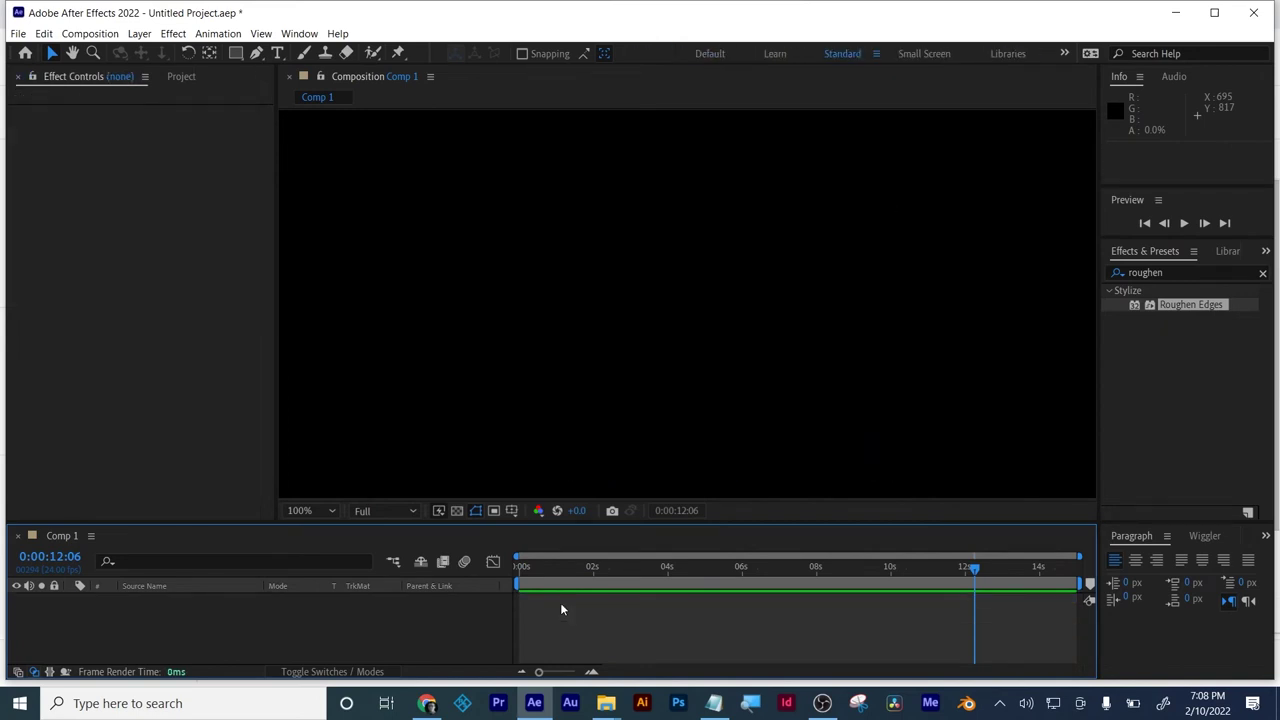
click(240, 56)
click(285, 89)
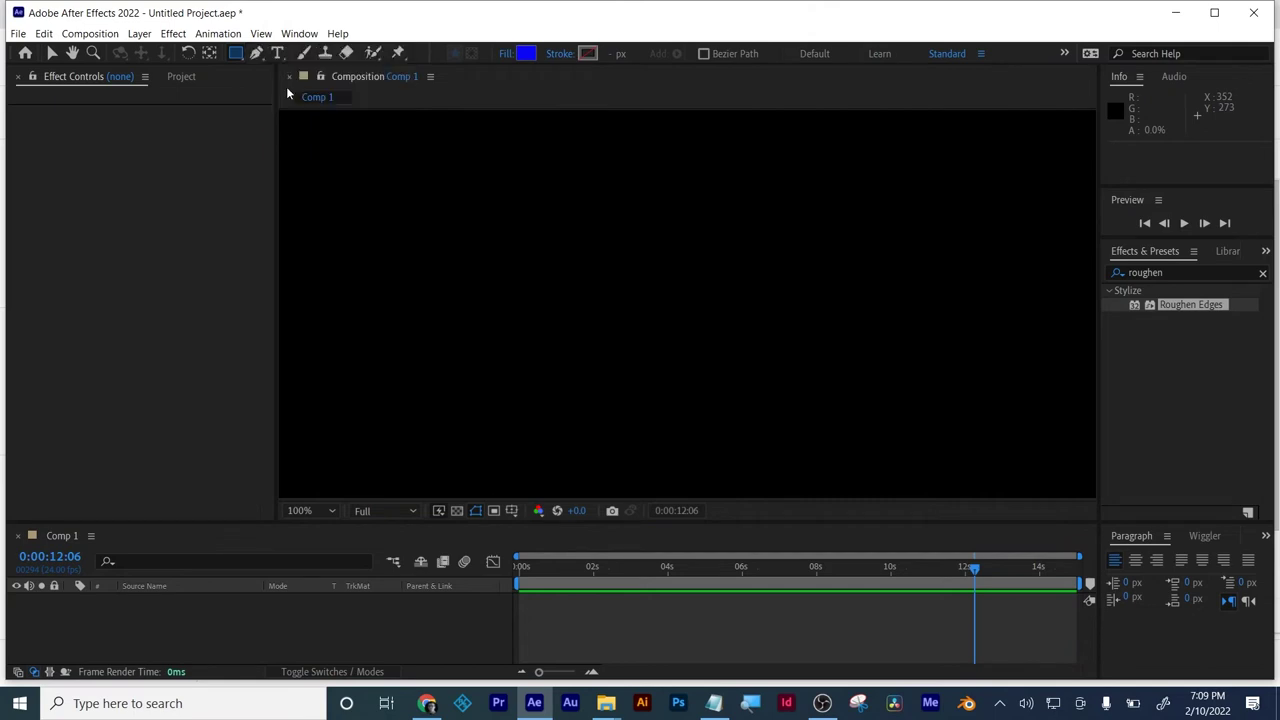
drag(447, 291, 584, 427)
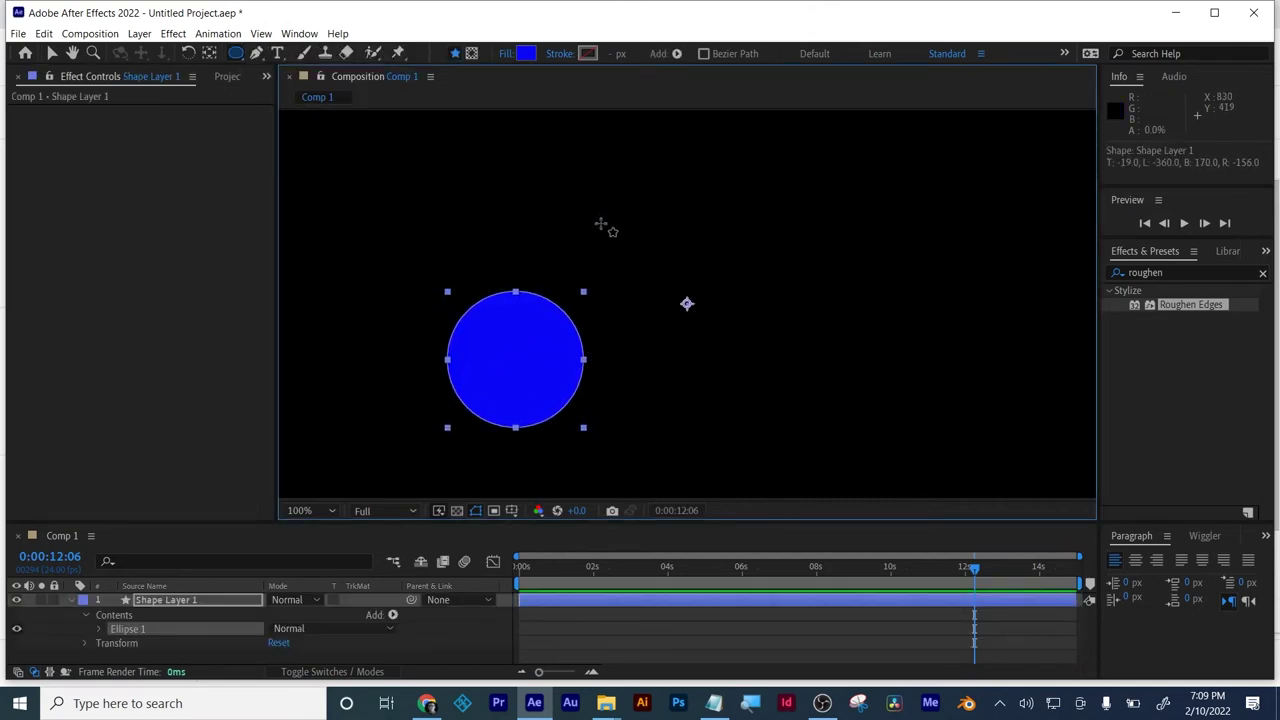
- Remove the circle's fill and give it a dark grey 525151 stroke 28 px wide
click(507, 53)
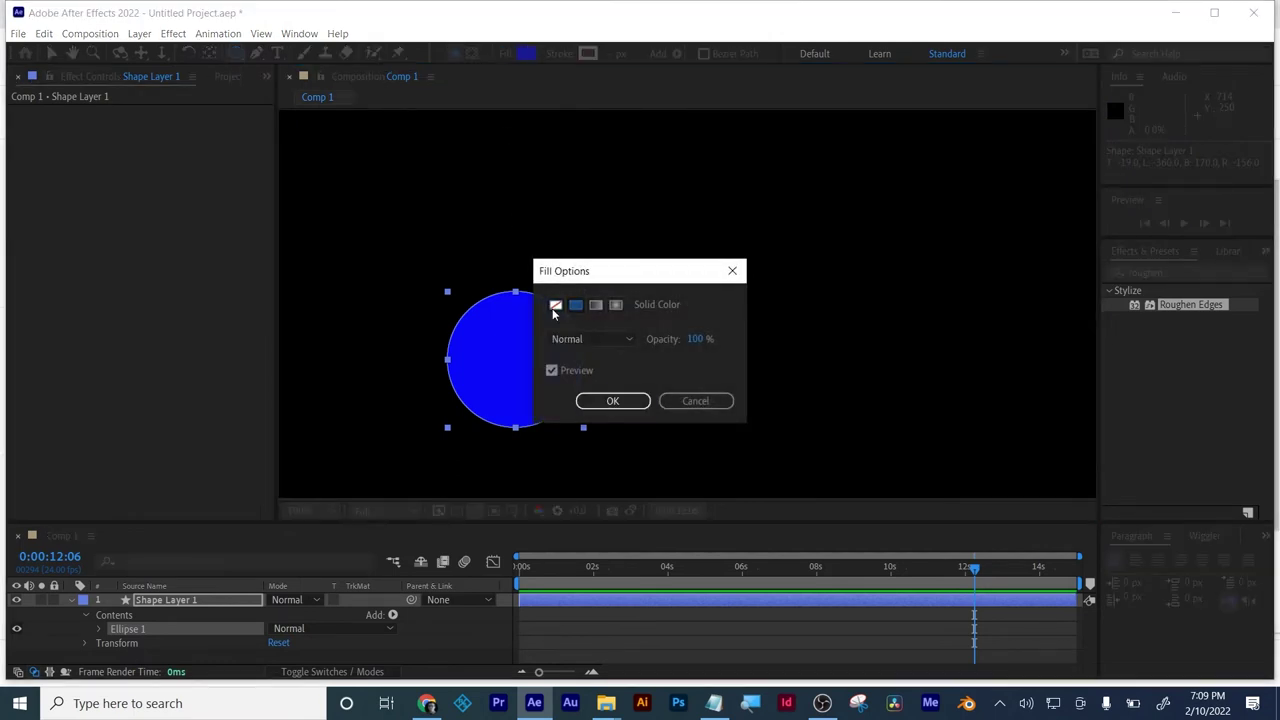
click(555, 305)
click(610, 400)
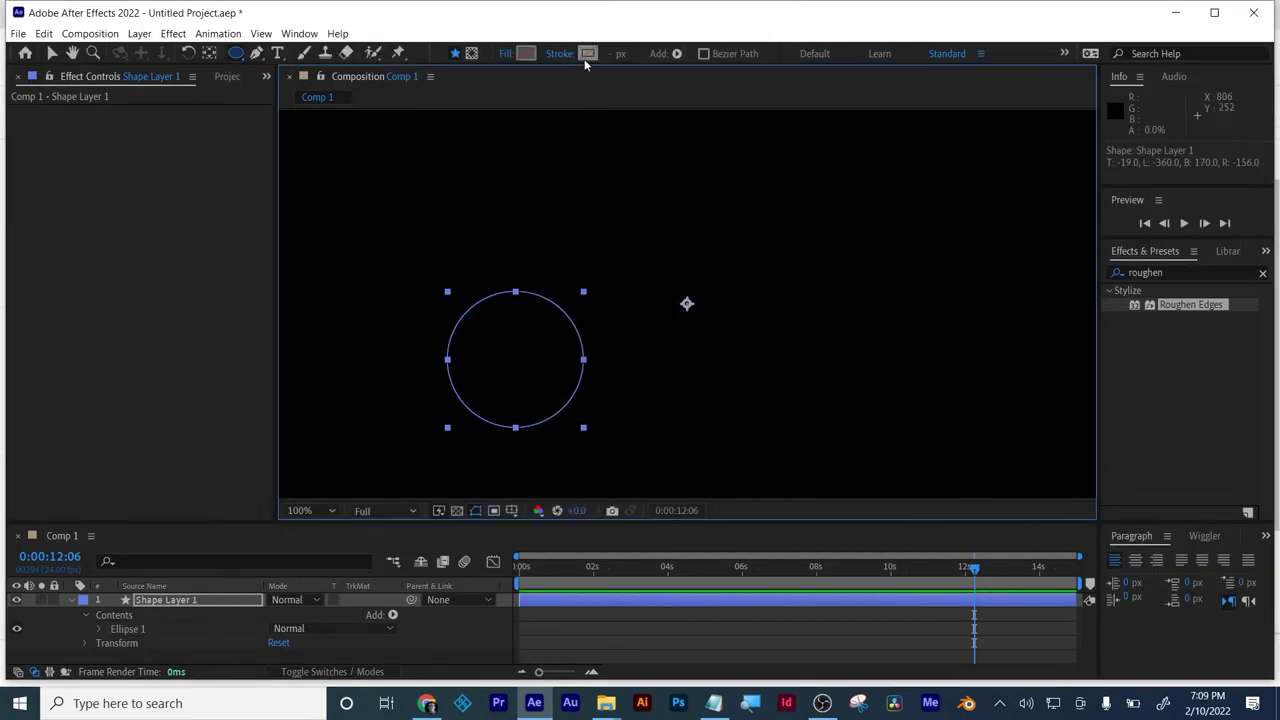
click(587, 53)
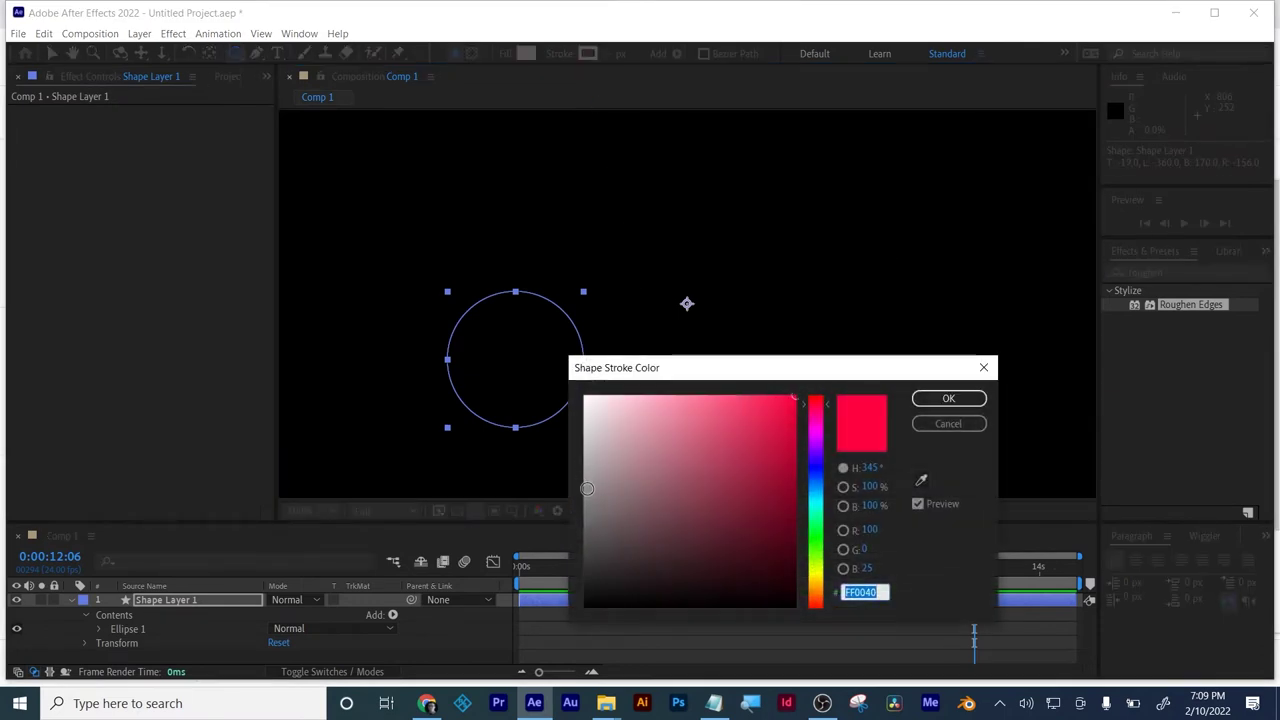
click(585, 525)
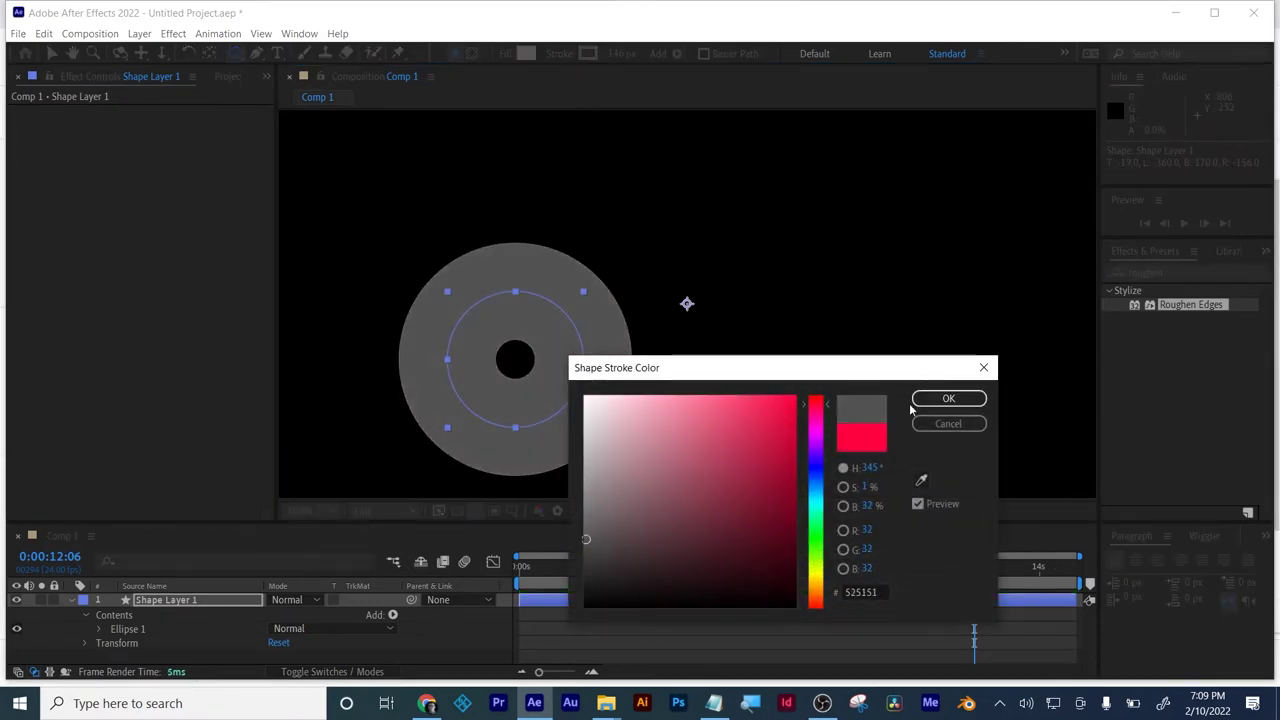
click(948, 398)
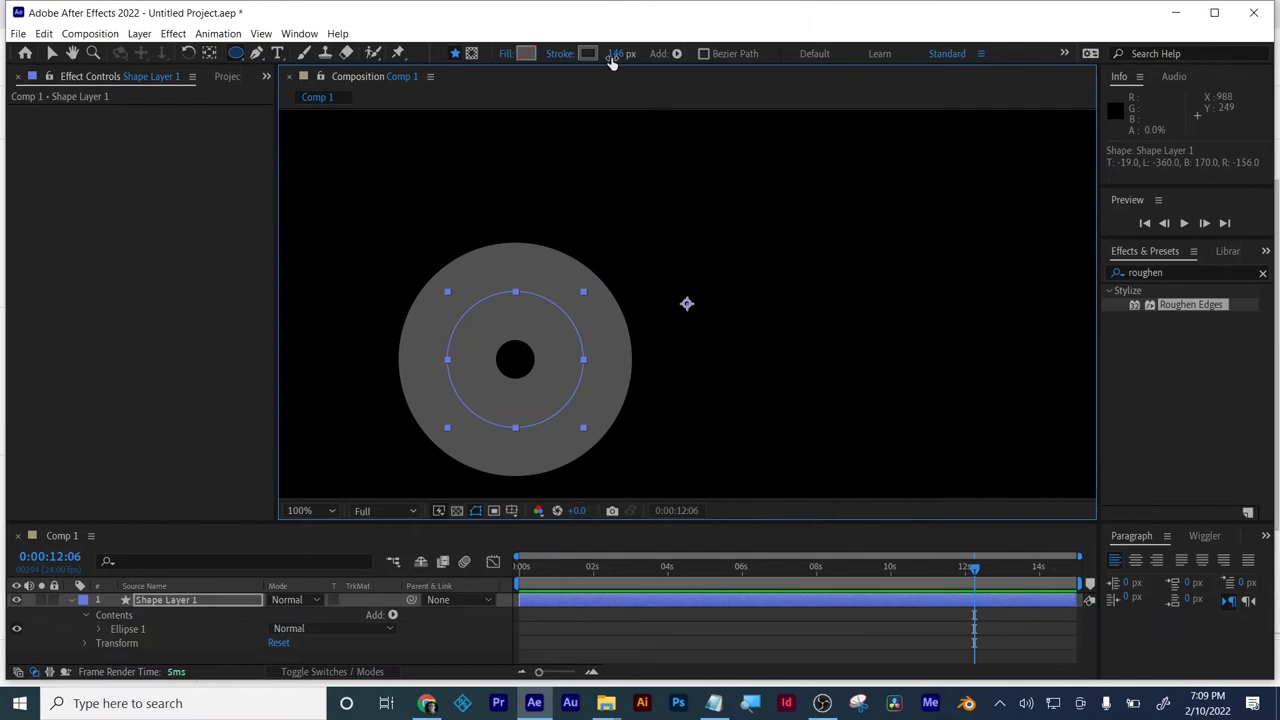
drag(615, 53, 550, 100)
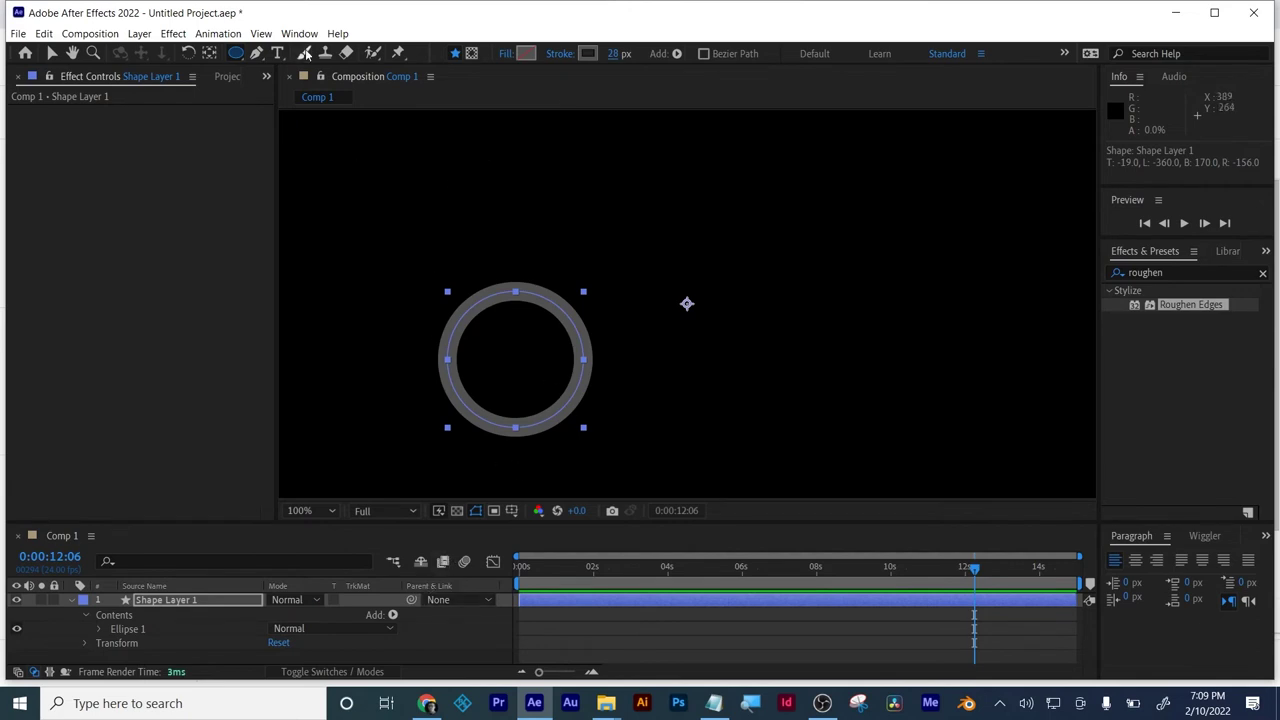
- Center the shape layer's anchor point on the ring and set the current time to 0:00:01:08
click(206, 59)
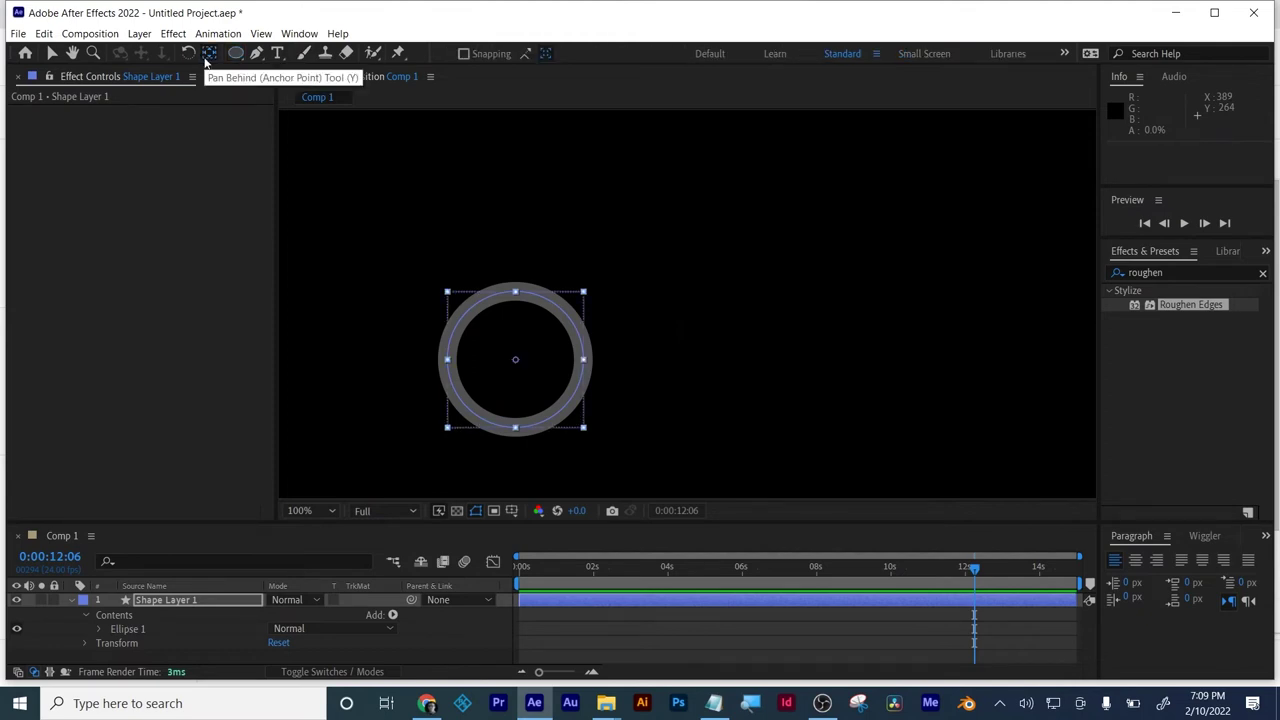
click(568, 579)
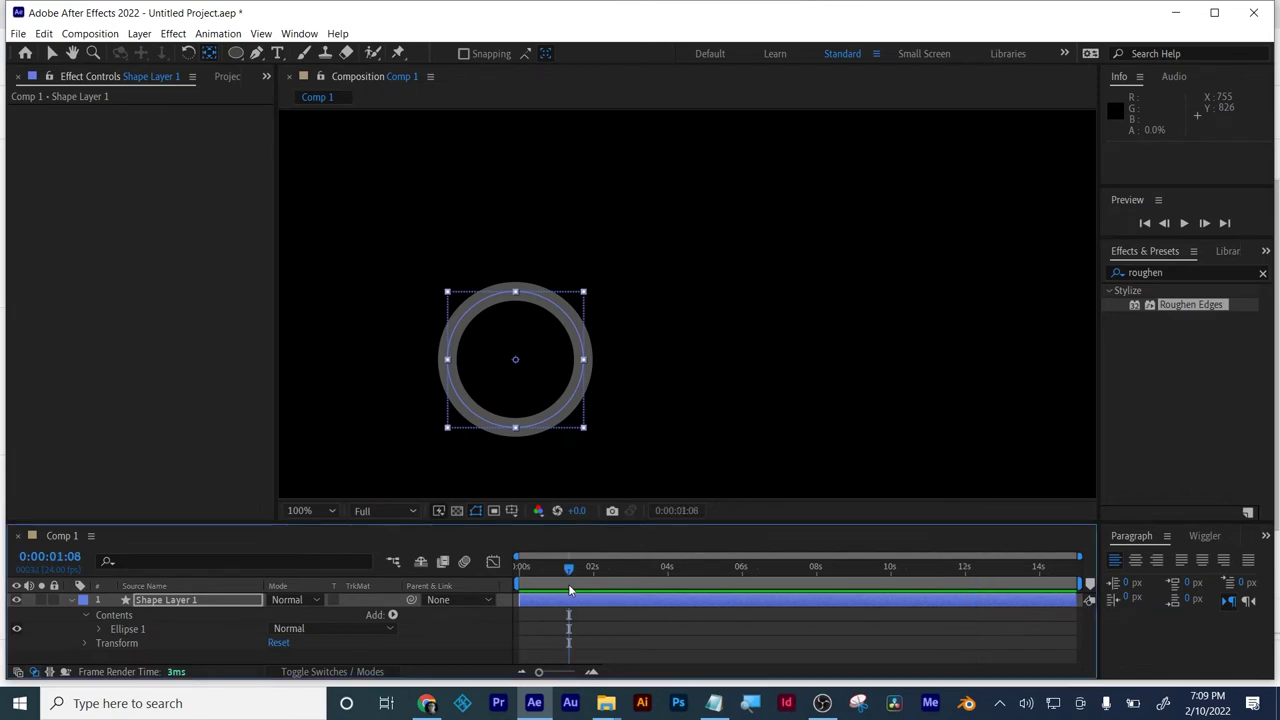
click(622, 631)
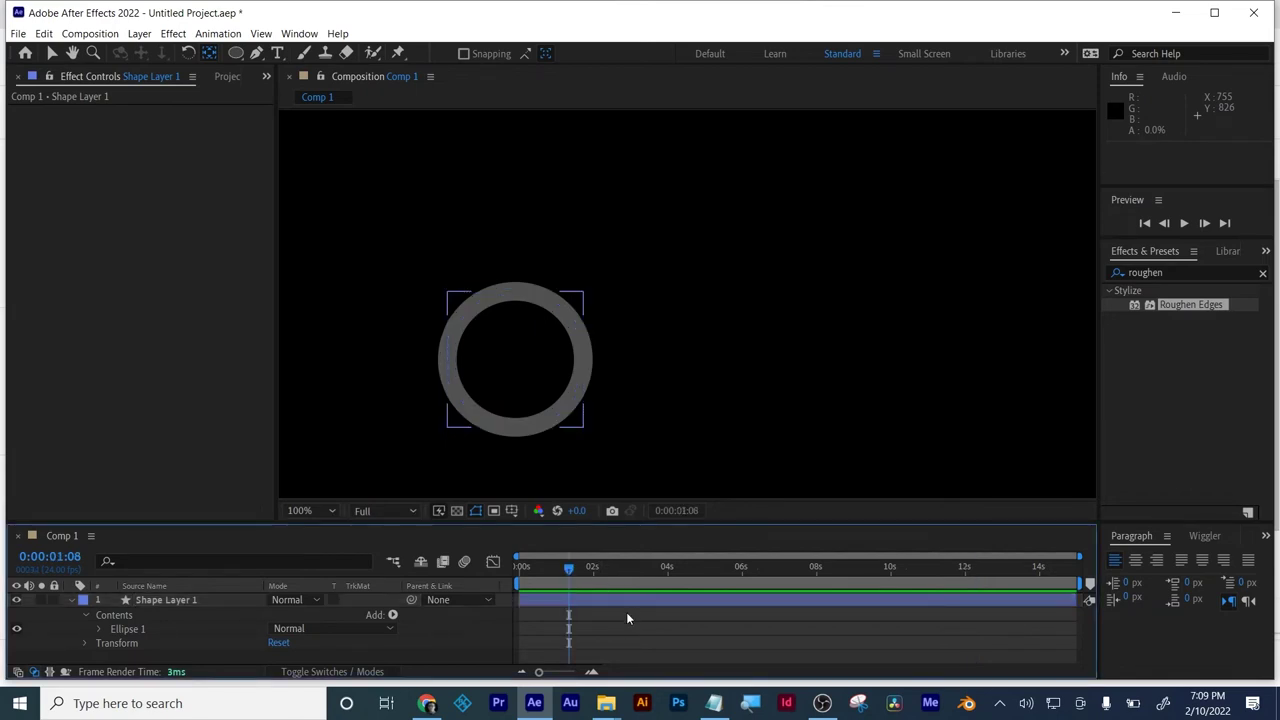
click(627, 603)
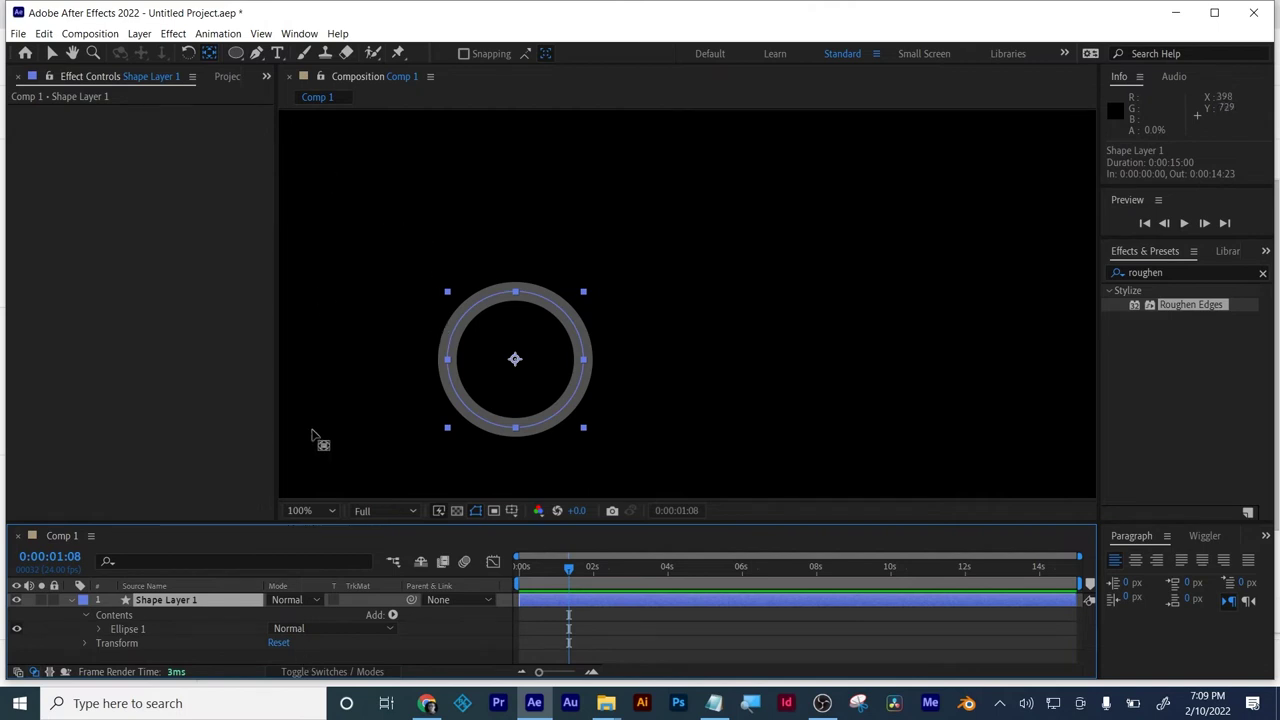
- Draw a five-pointed star with an outer radius of about 80 inside the ring on the same shape layer
click(236, 53)
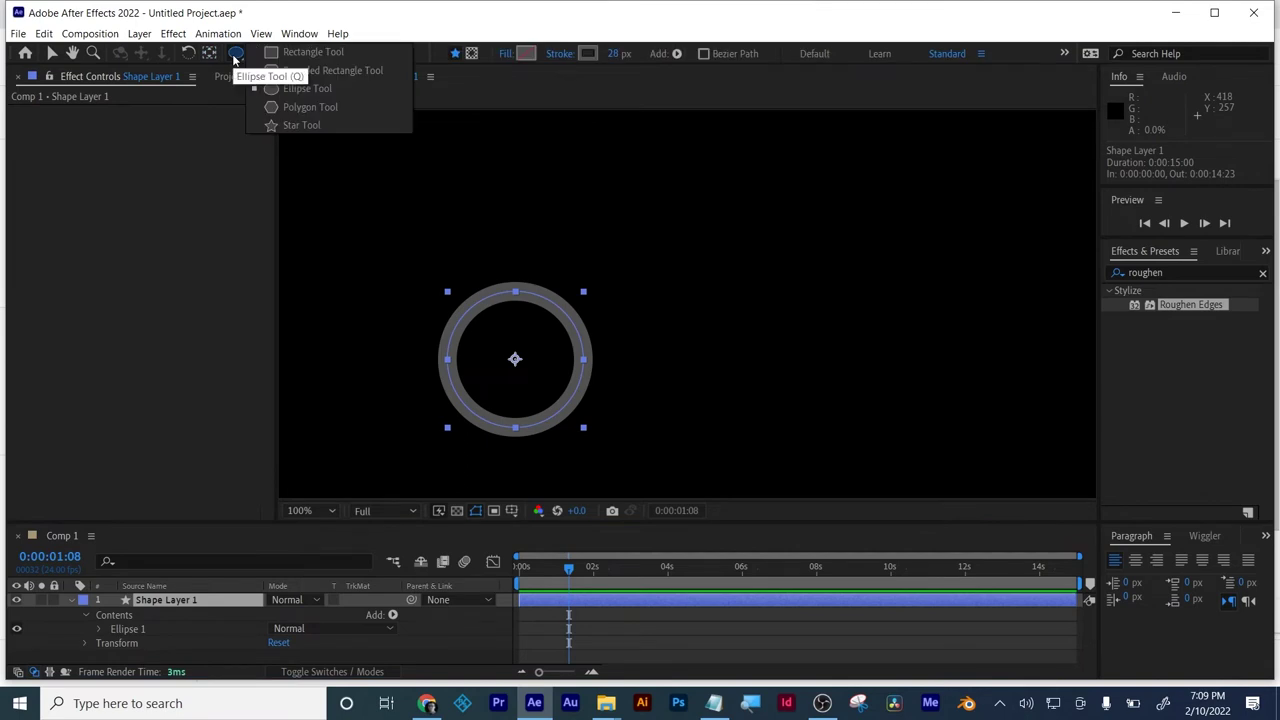
click(284, 127)
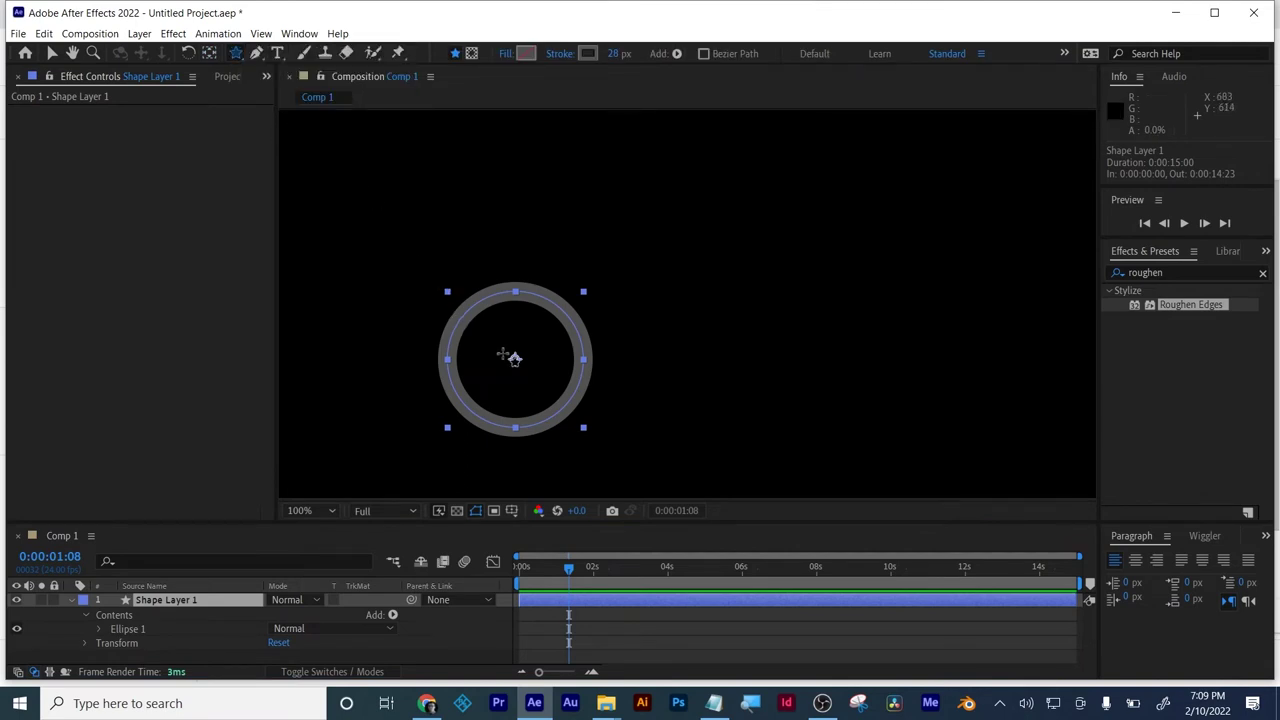
drag(510, 358, 546, 386)
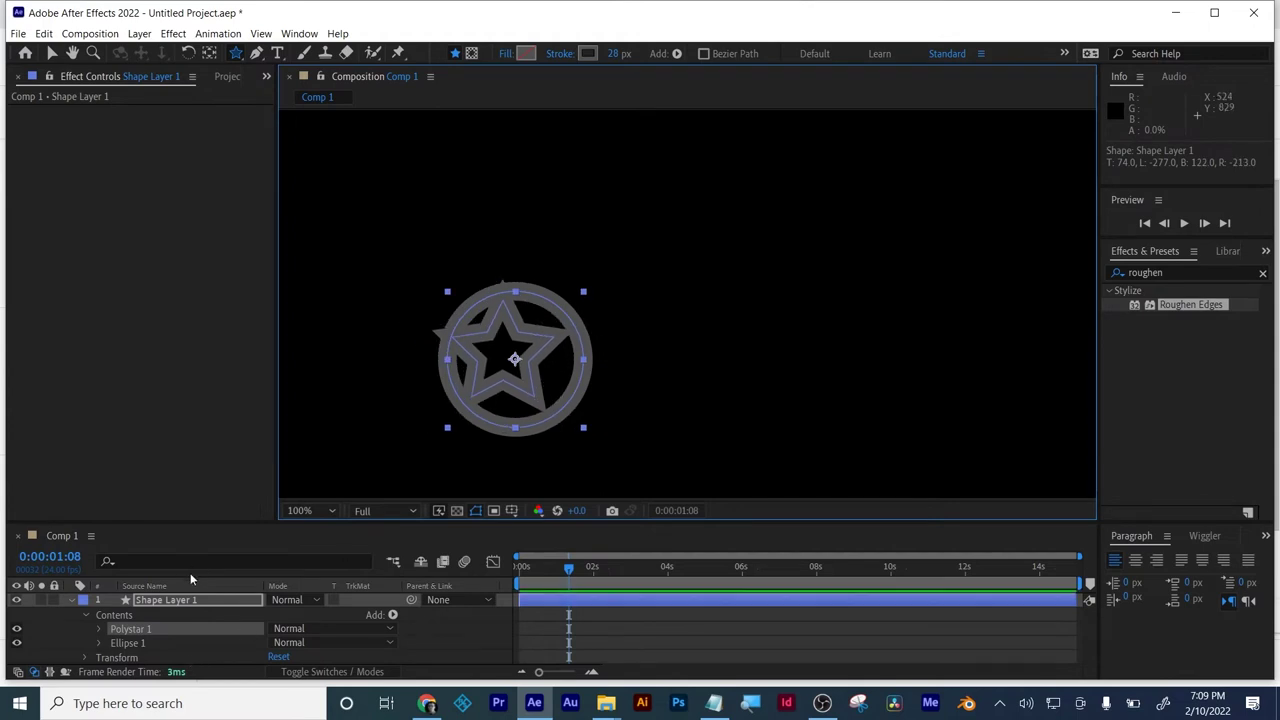
- Set the Polystar 1 transform position to -259.0, 86.0 to center the star within the ring
click(97, 630)
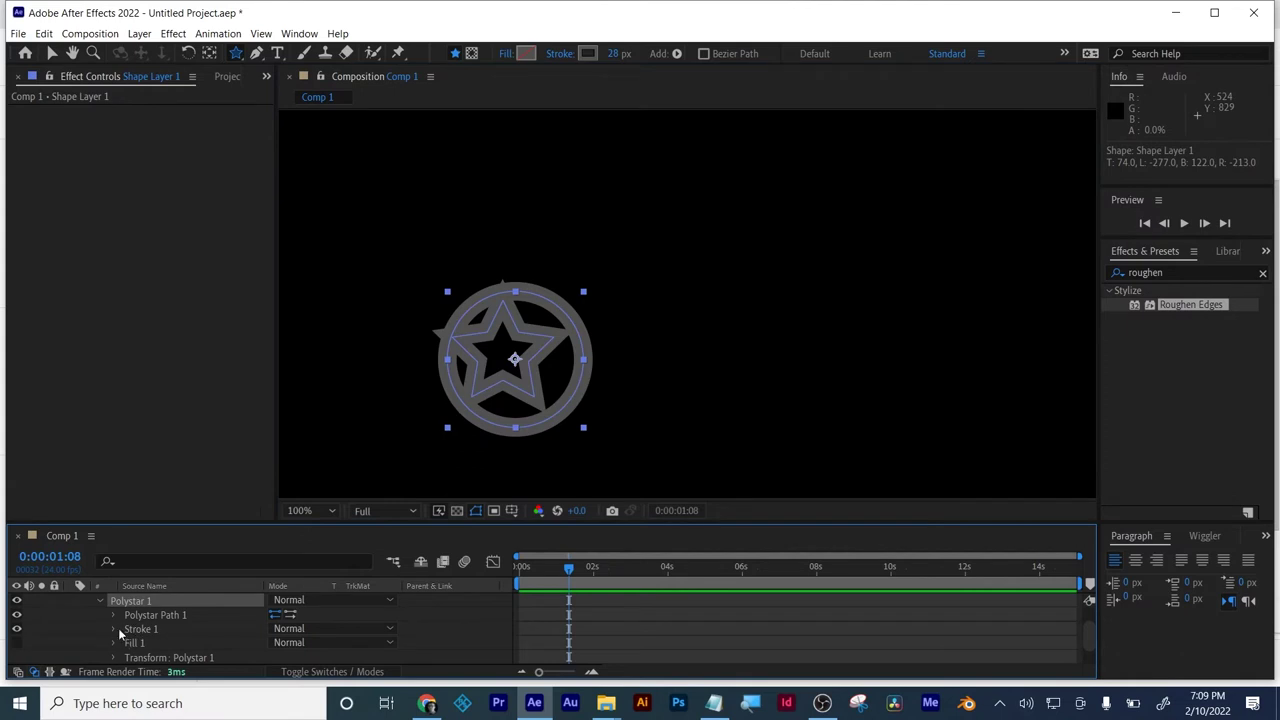
click(115, 659)
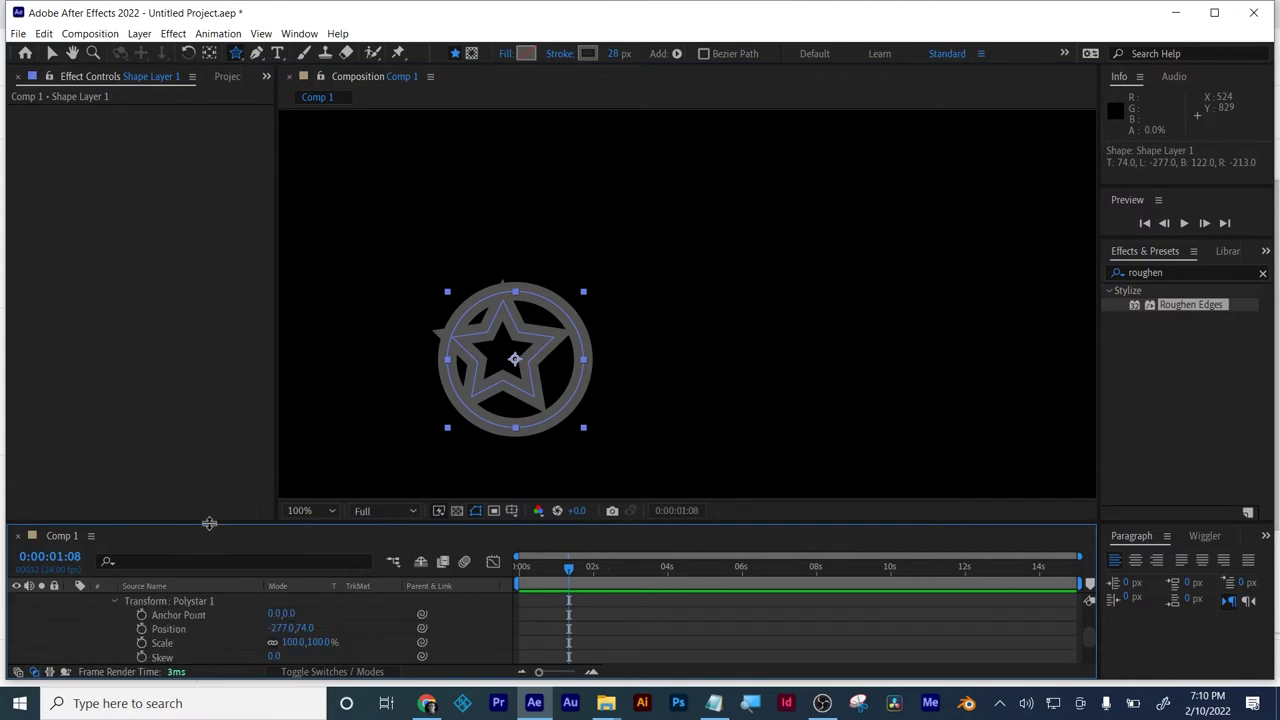
drag(209, 523, 215, 389)
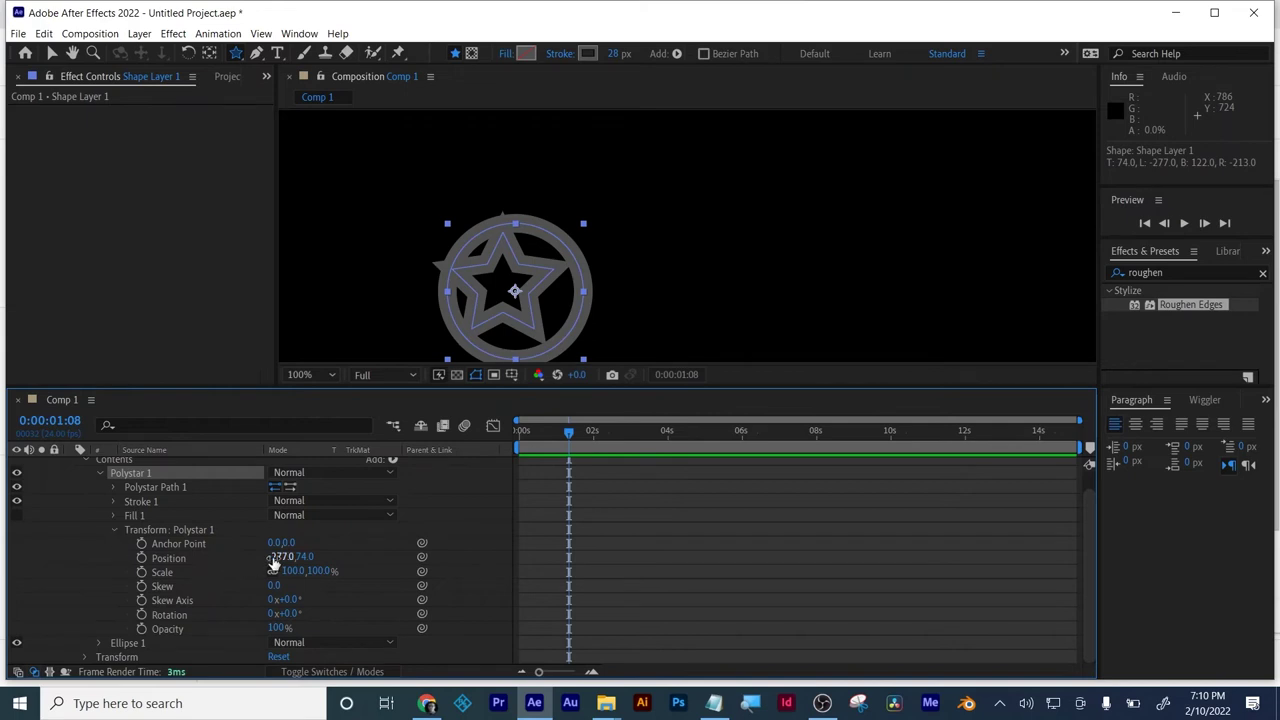
drag(273, 563, 306, 559)
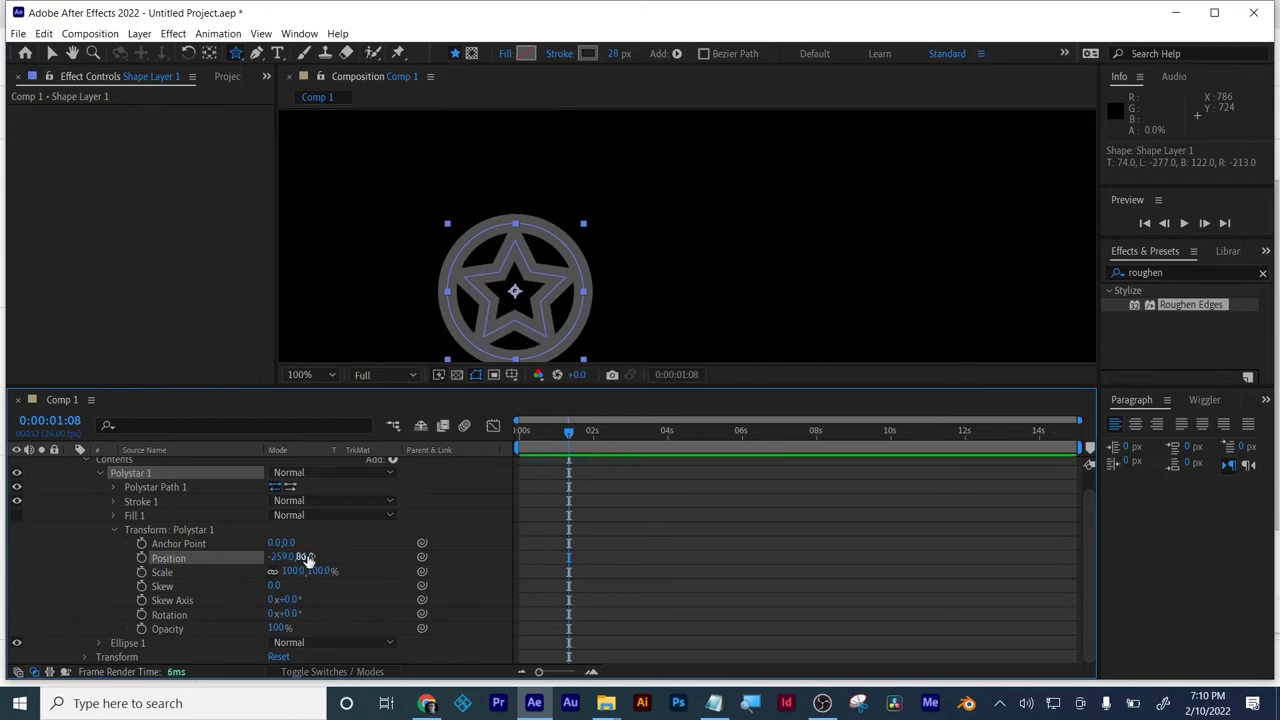
- Turn the star into wheel spokes with 16 points, a 4 px stroke and an inner radius of 3.0
click(112, 487)
drag(273, 515, 283, 515)
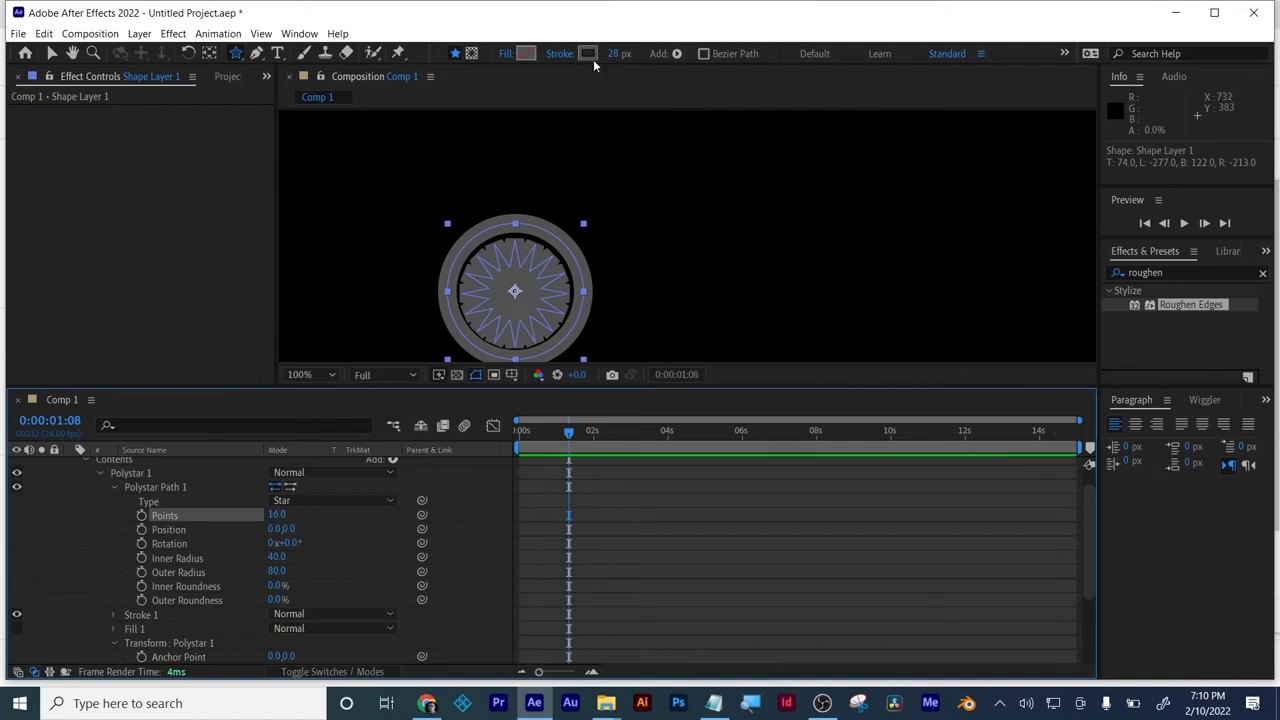
drag(610, 53, 596, 63)
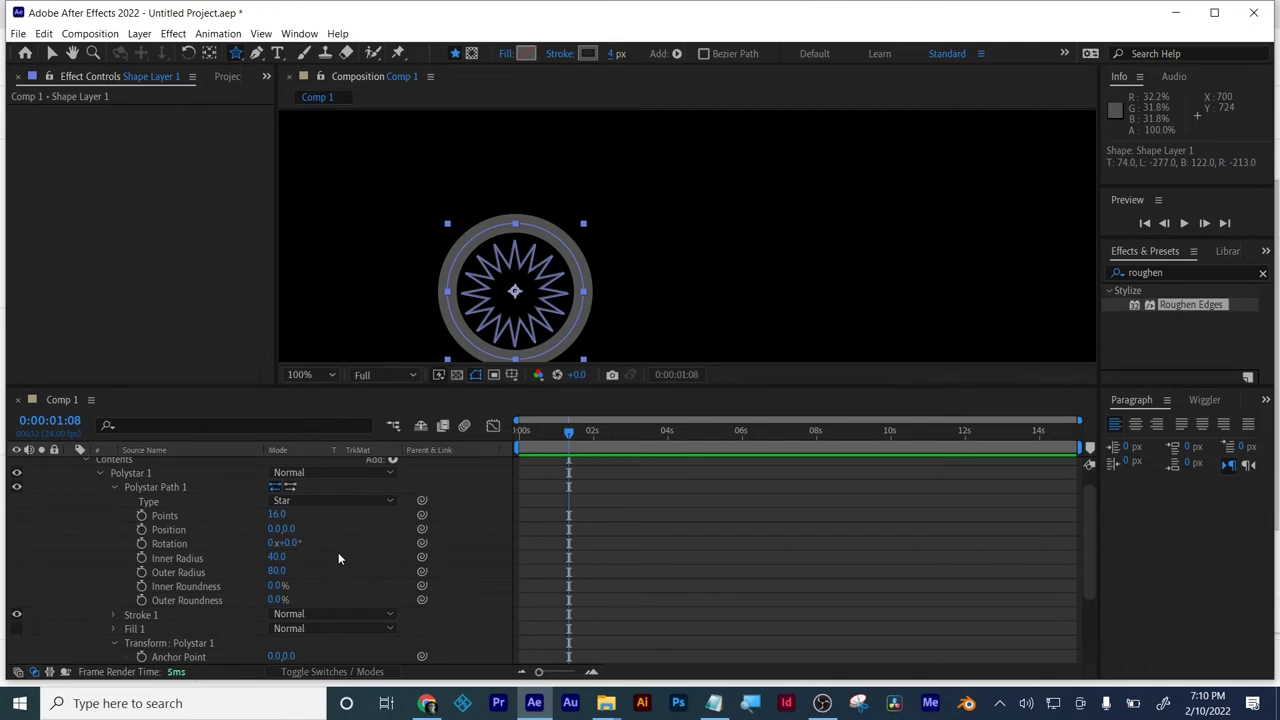
drag(276, 556, 250, 563)
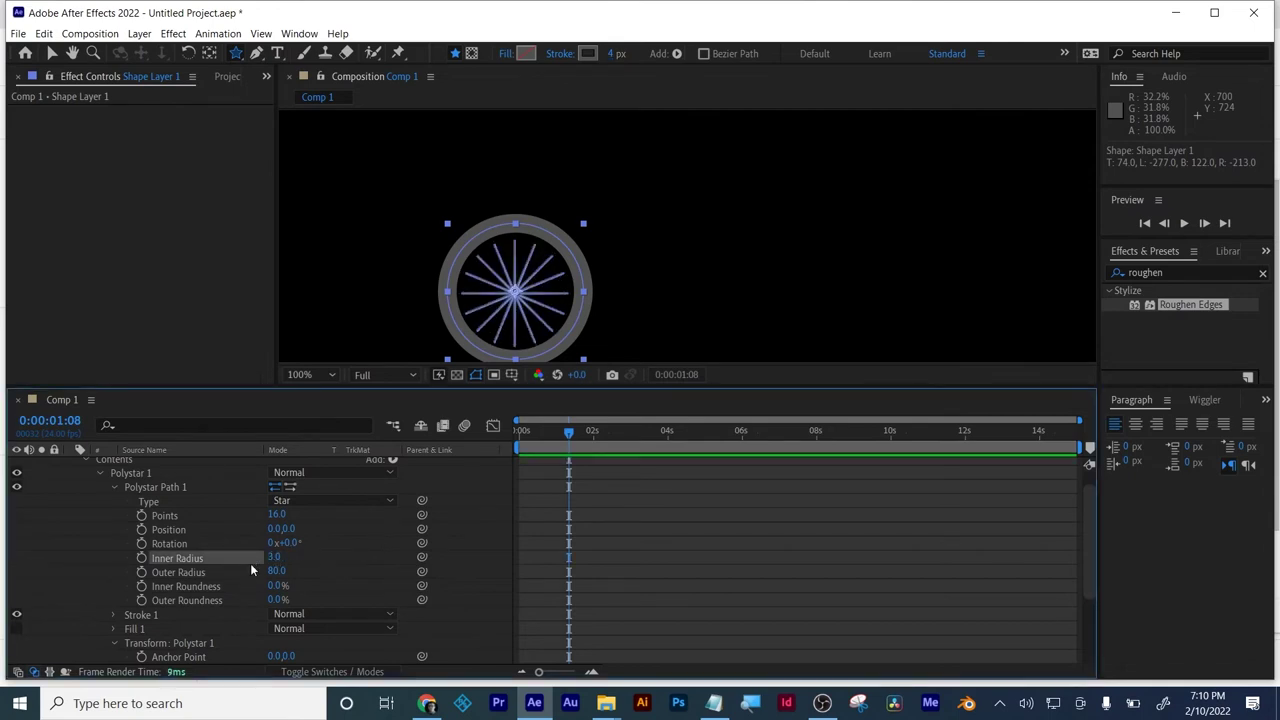
click(494, 520)
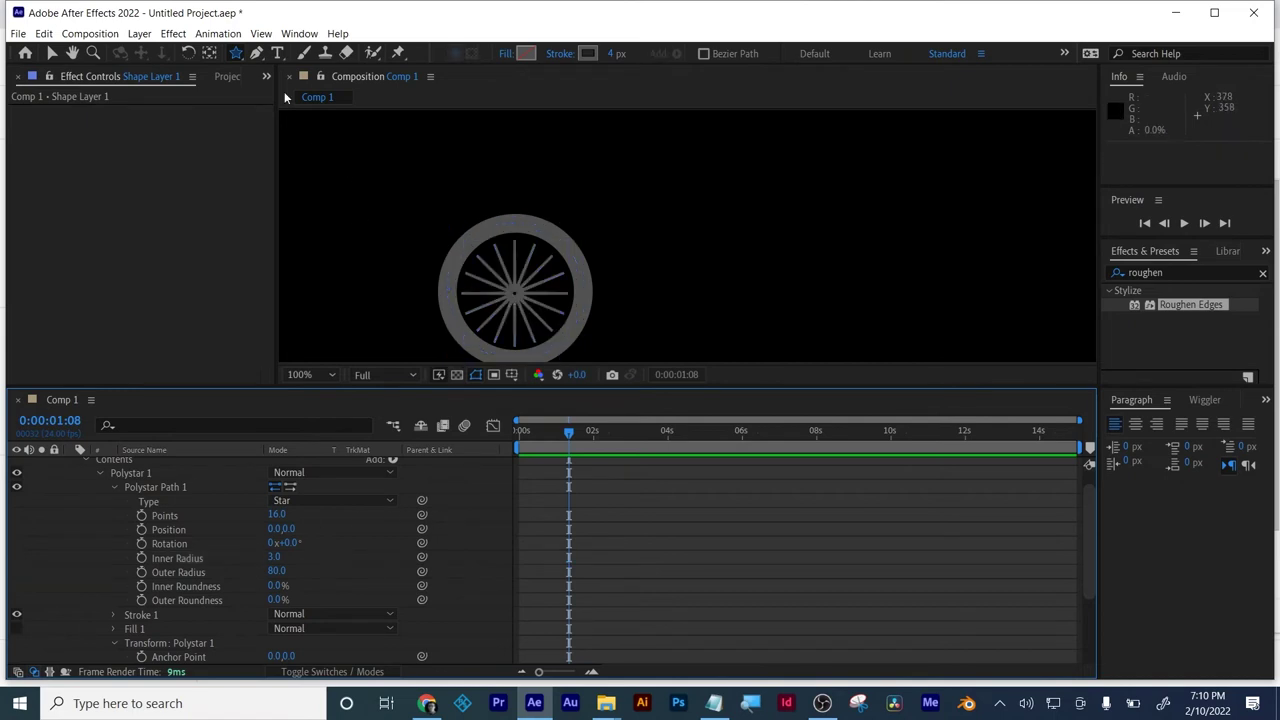
click(46, 58)
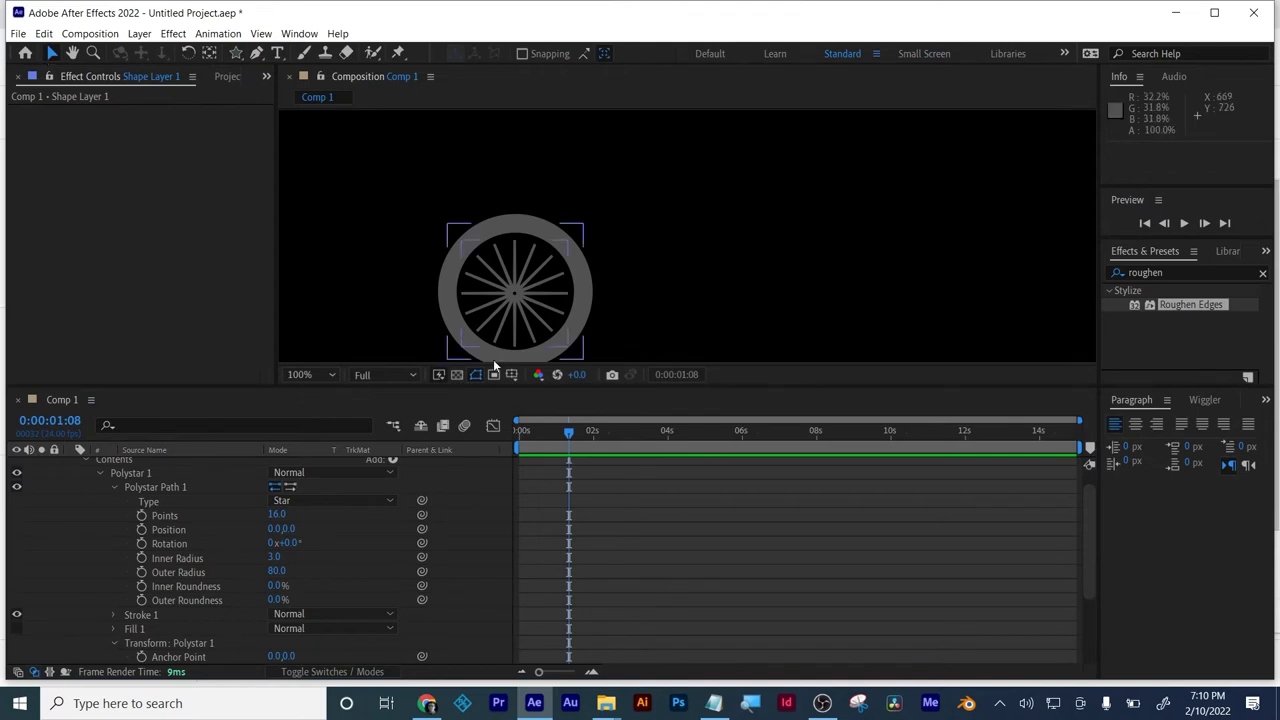
- Return the current time to 0:00:00:00 and scale the spokes in Polystar 1's transform to 110%
drag(569, 431, 518, 438)
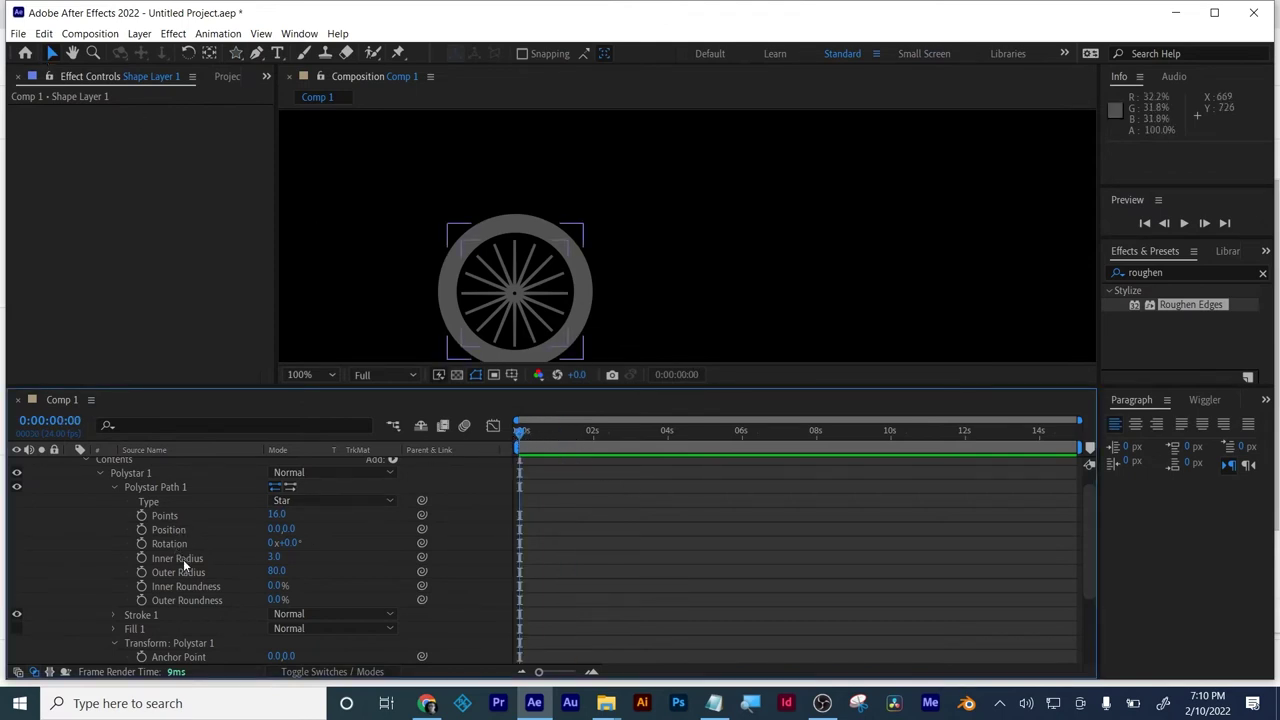
mouse_move(287, 529)
mouse_down()
mouse_move(302, 529)
mouse_move(285, 530)
mouse_up()
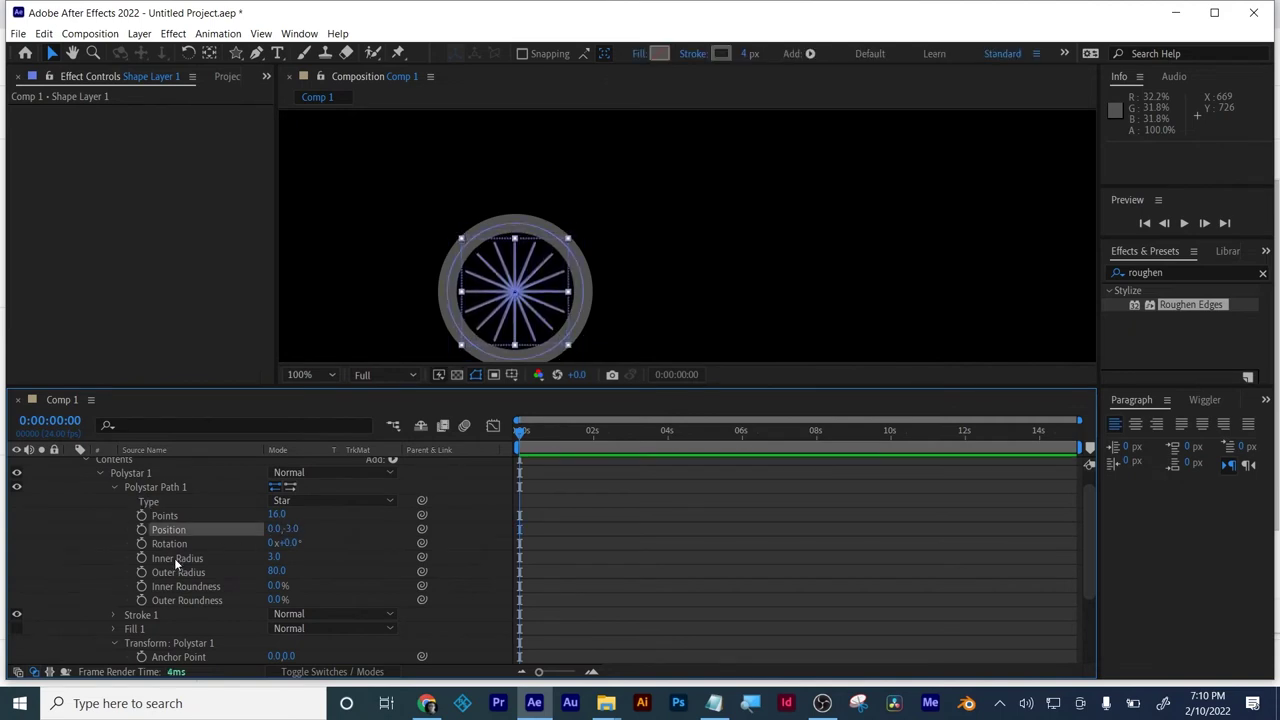
key(ctrl+z)
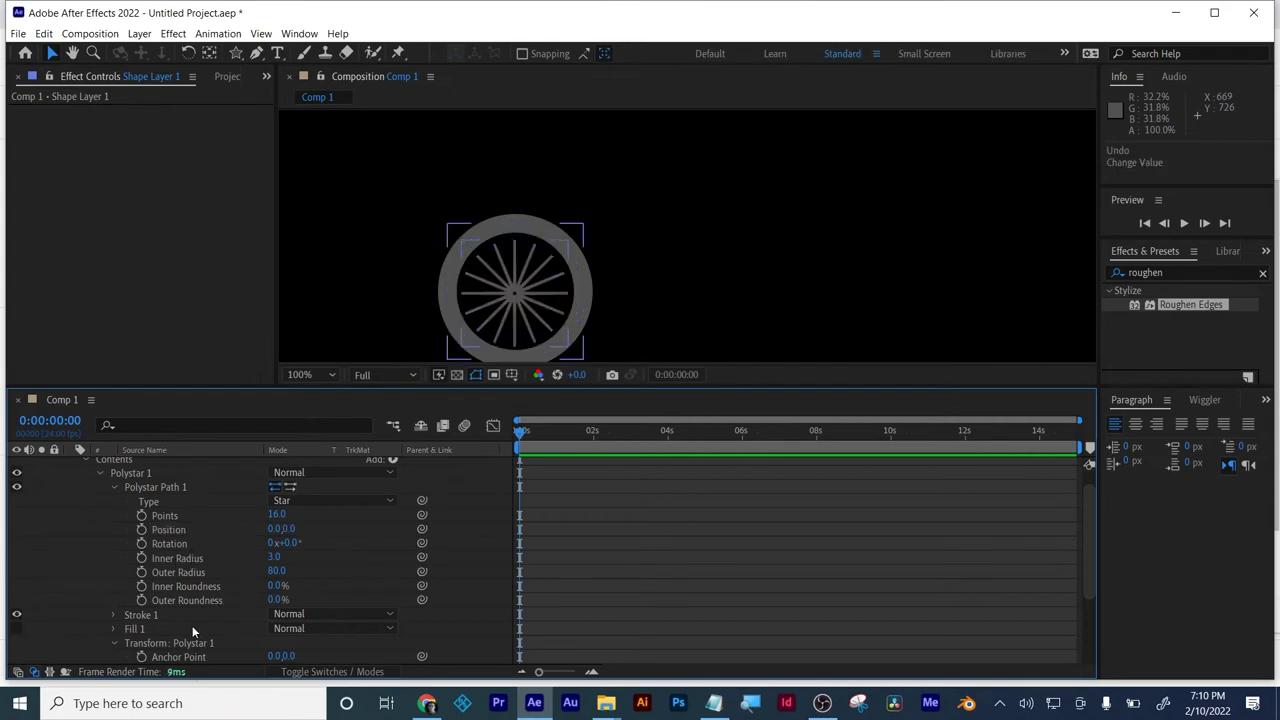
scroll(195, 628, down, 3)
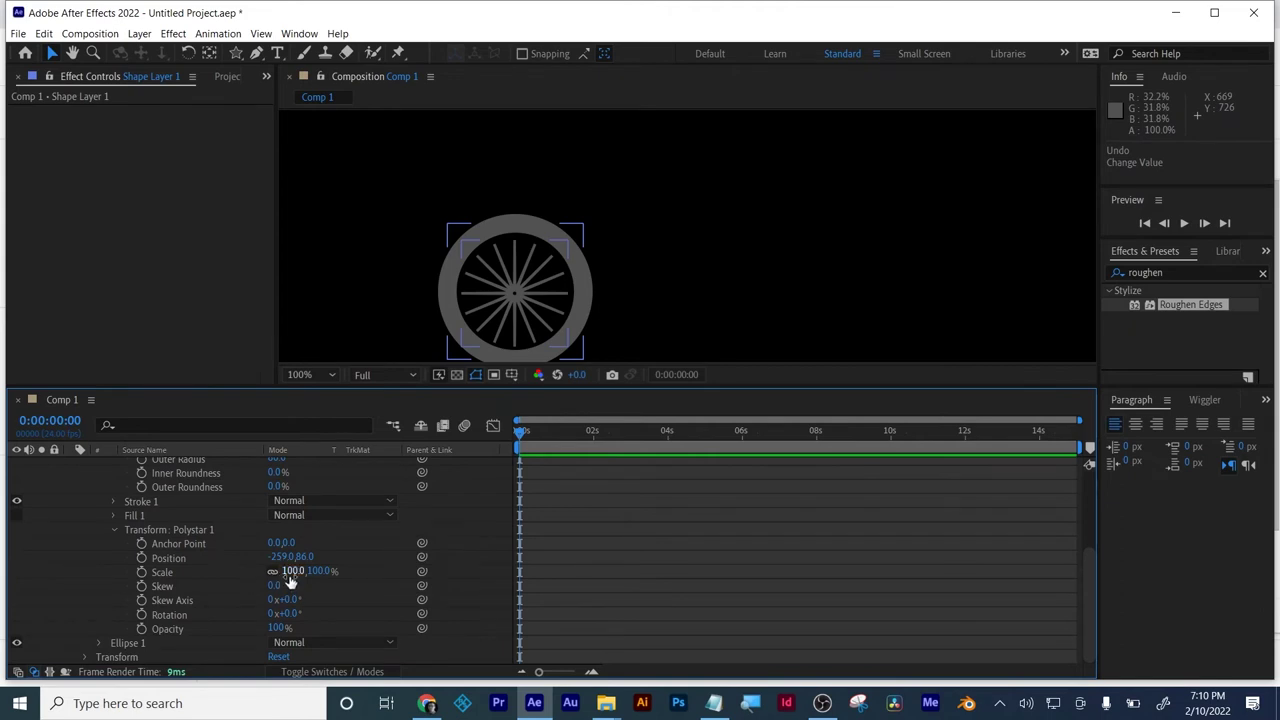
drag(288, 571, 298, 571)
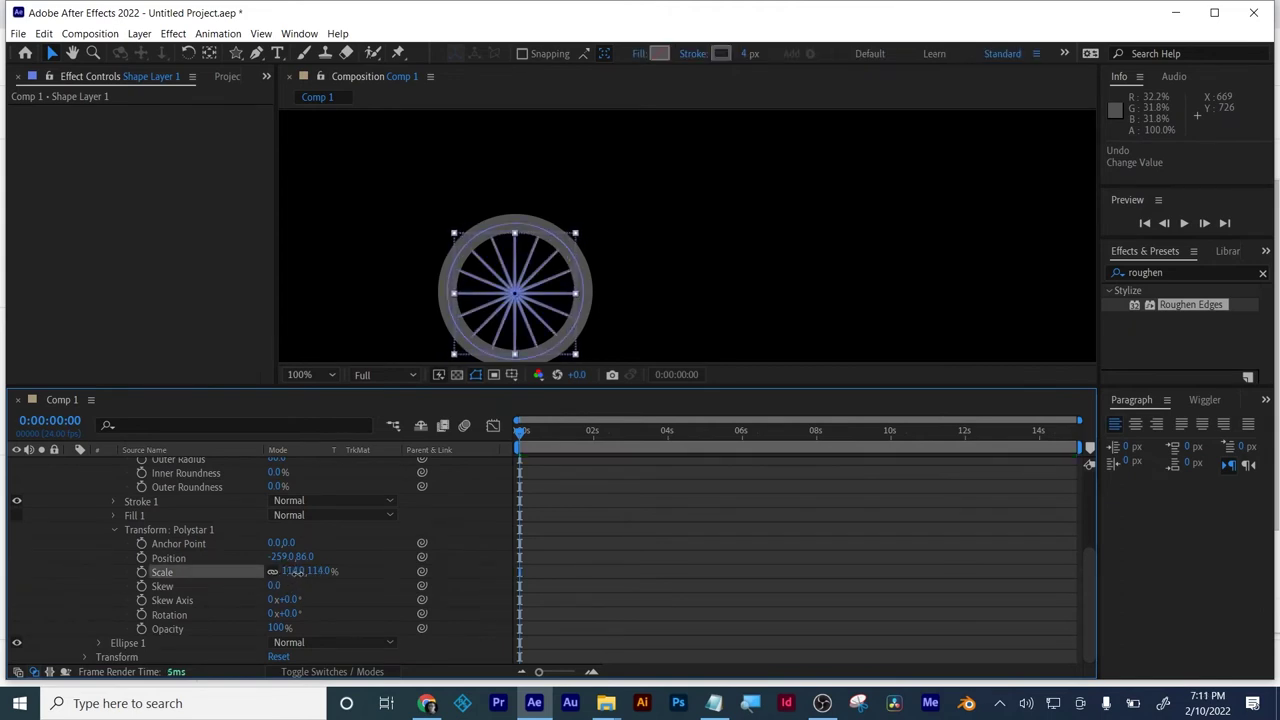
click(633, 601)
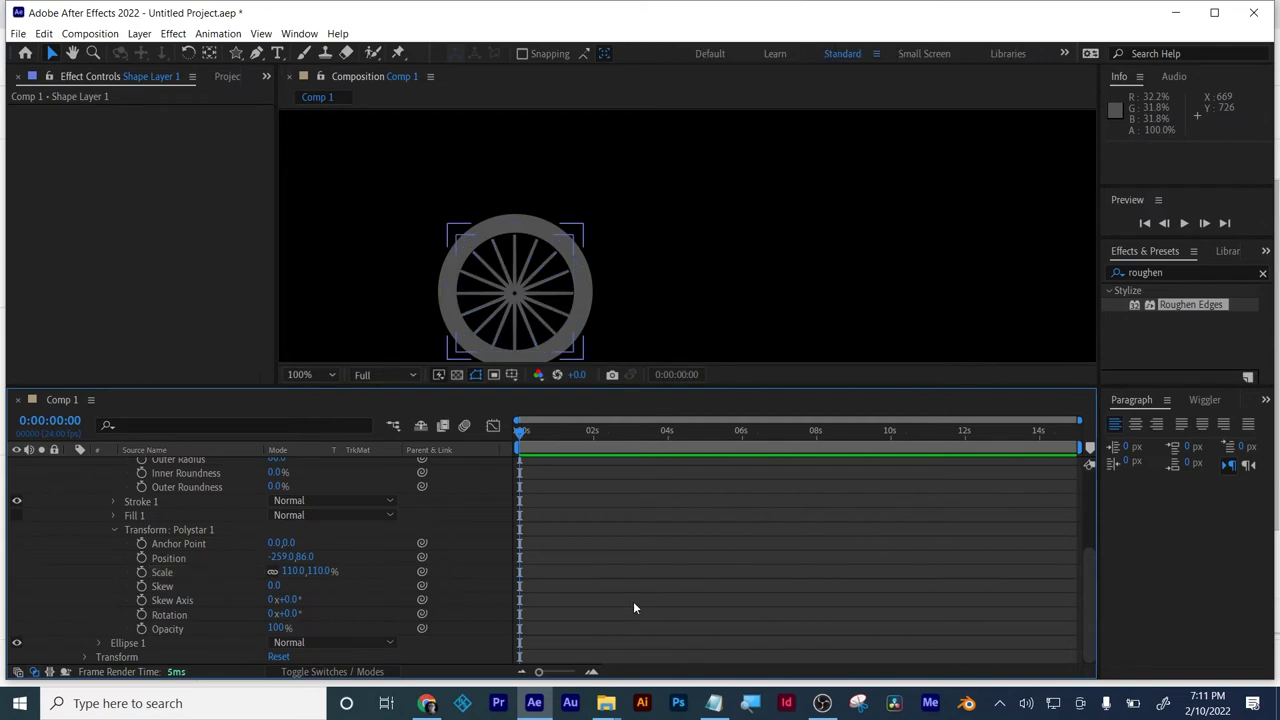
- Collapse the wheel's shape layer and rename it "tire"
scroll(345, 605, up, 3)
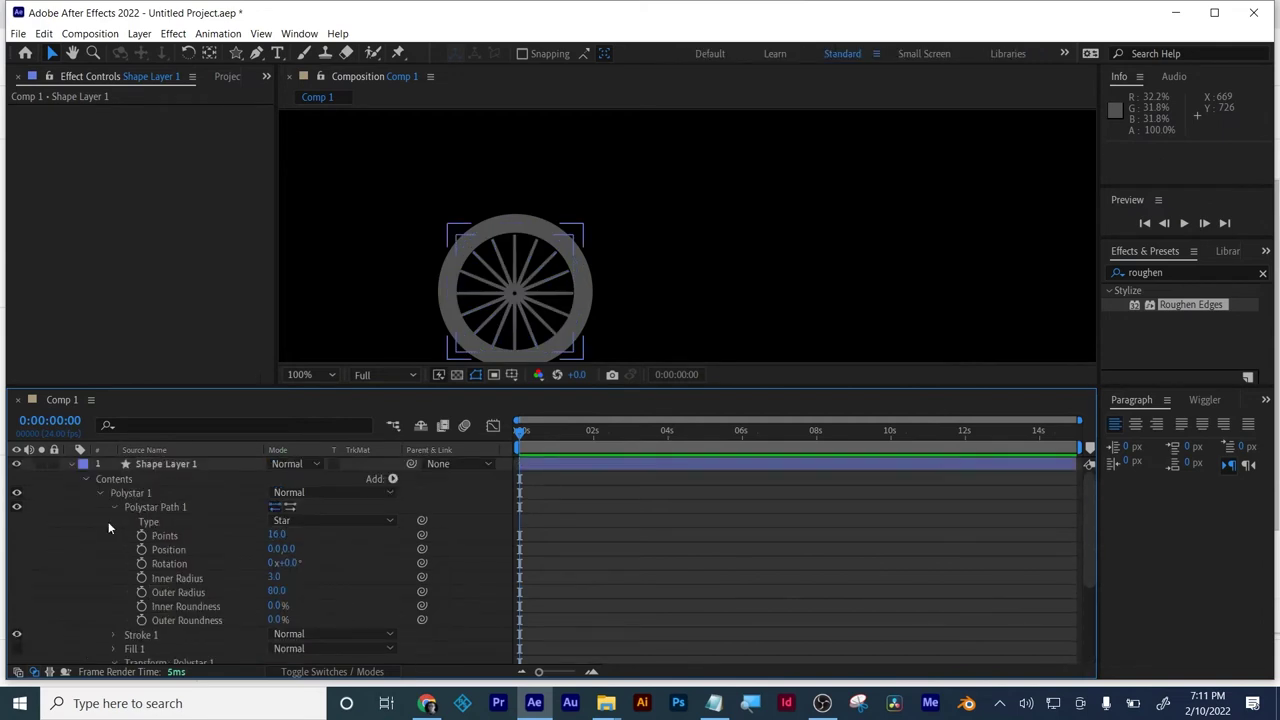
click(167, 463)
key(u)
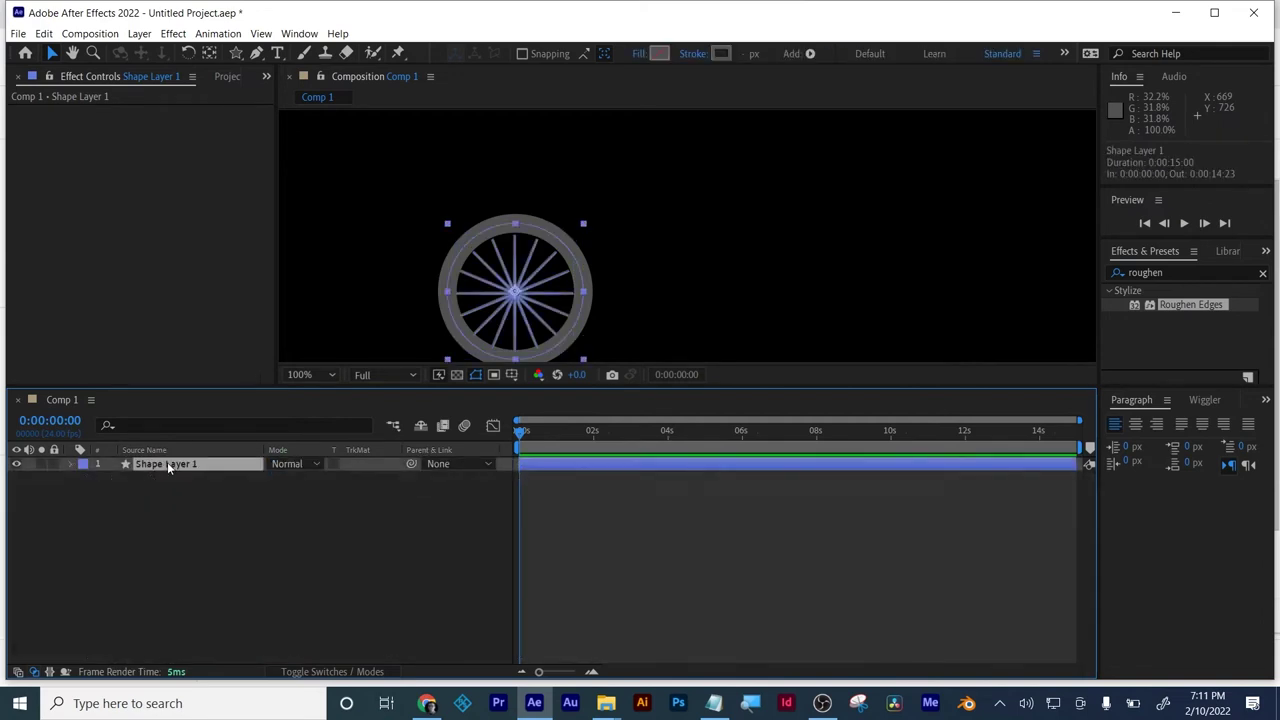
key(Return)
text(tire)
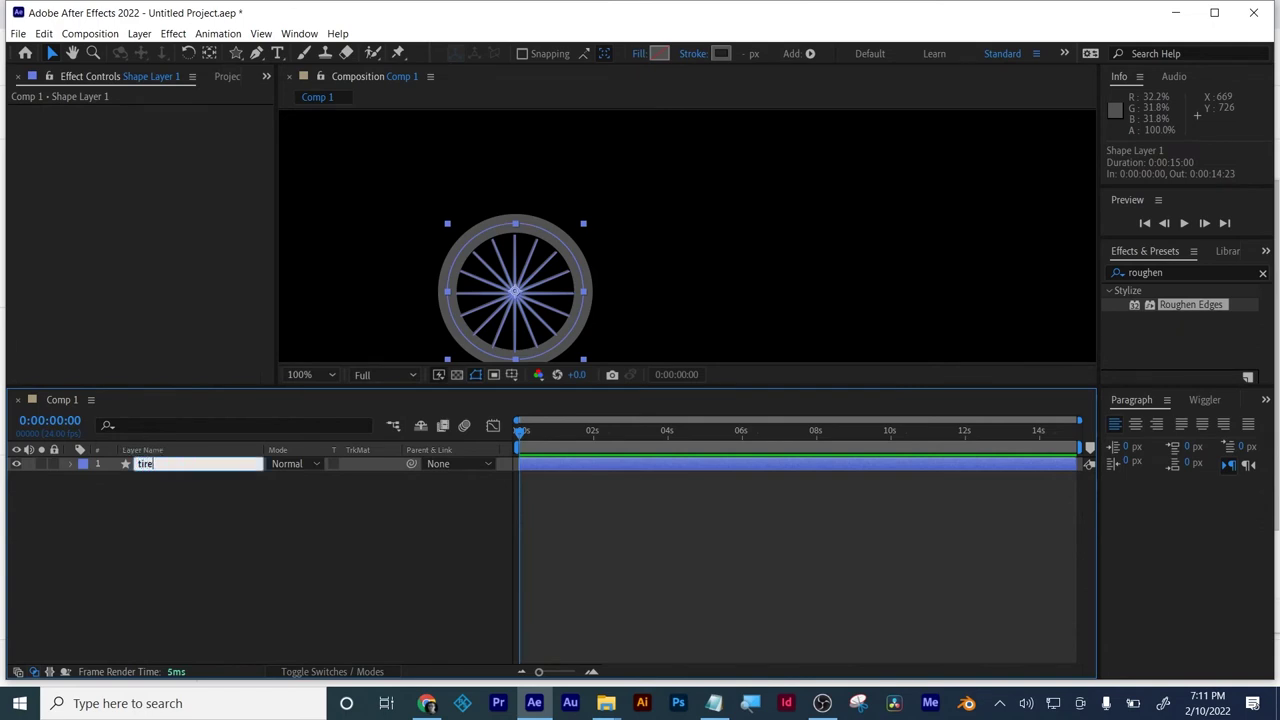
key(Return)
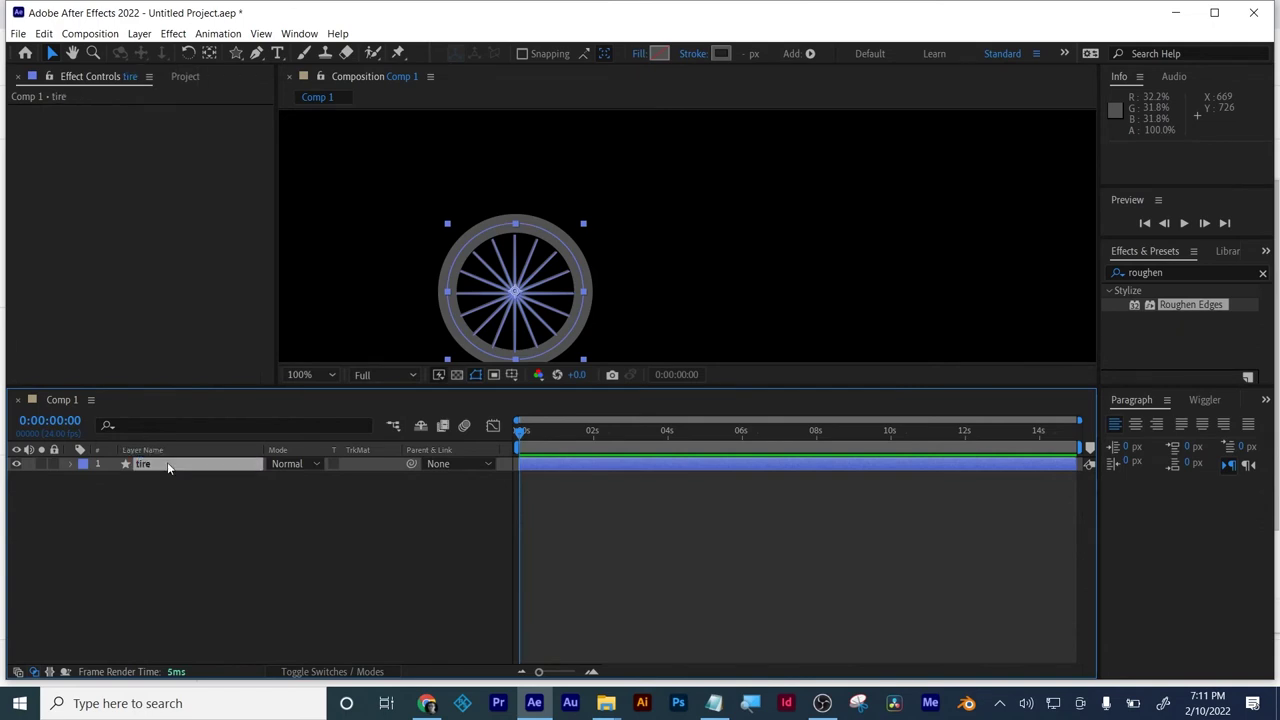
click(262, 550)
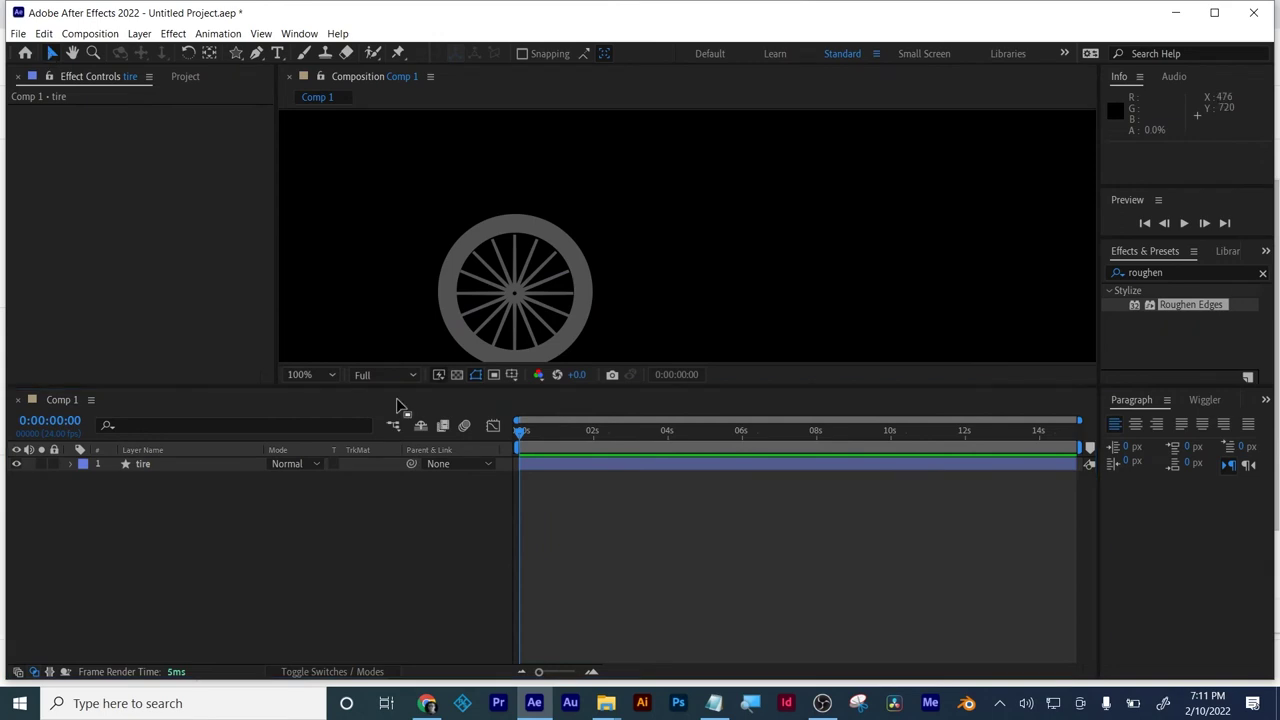
- Duplicate the tire layer and shift the copy horizontally to the right to form a separate second wheel at the same height
drag(729, 386, 729, 494)
click(650, 577)
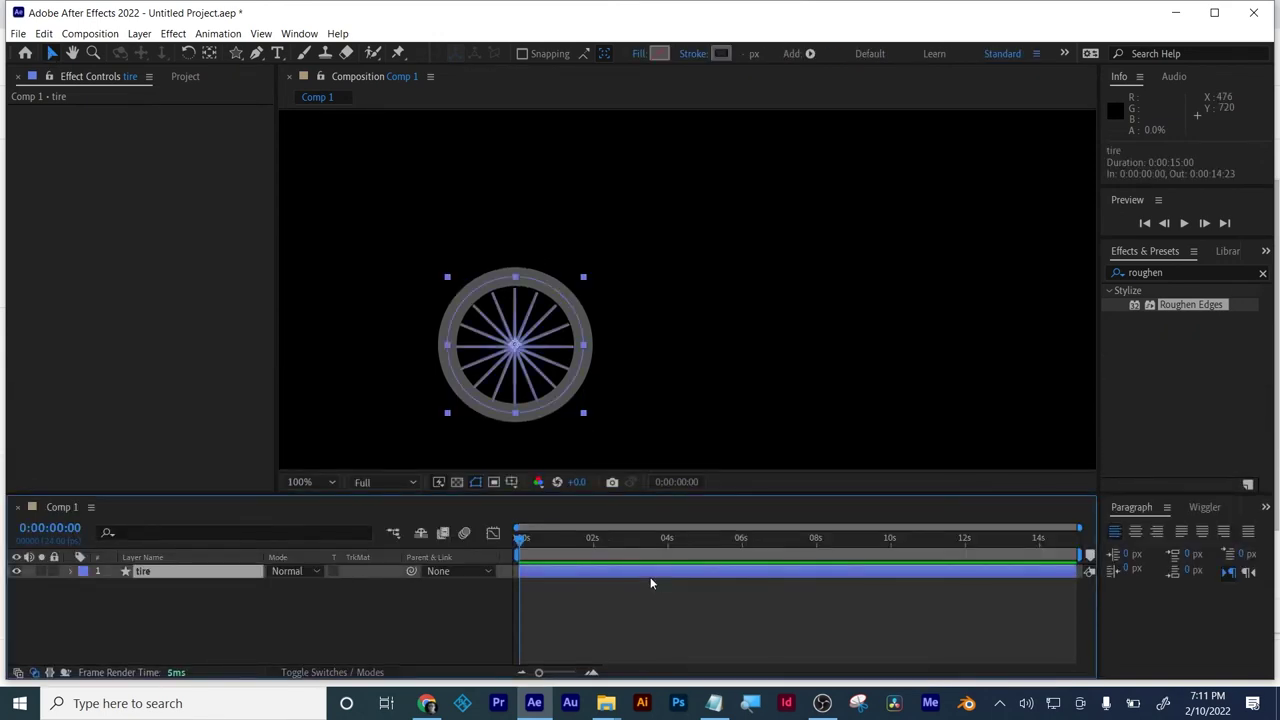
key(ctrl+d)
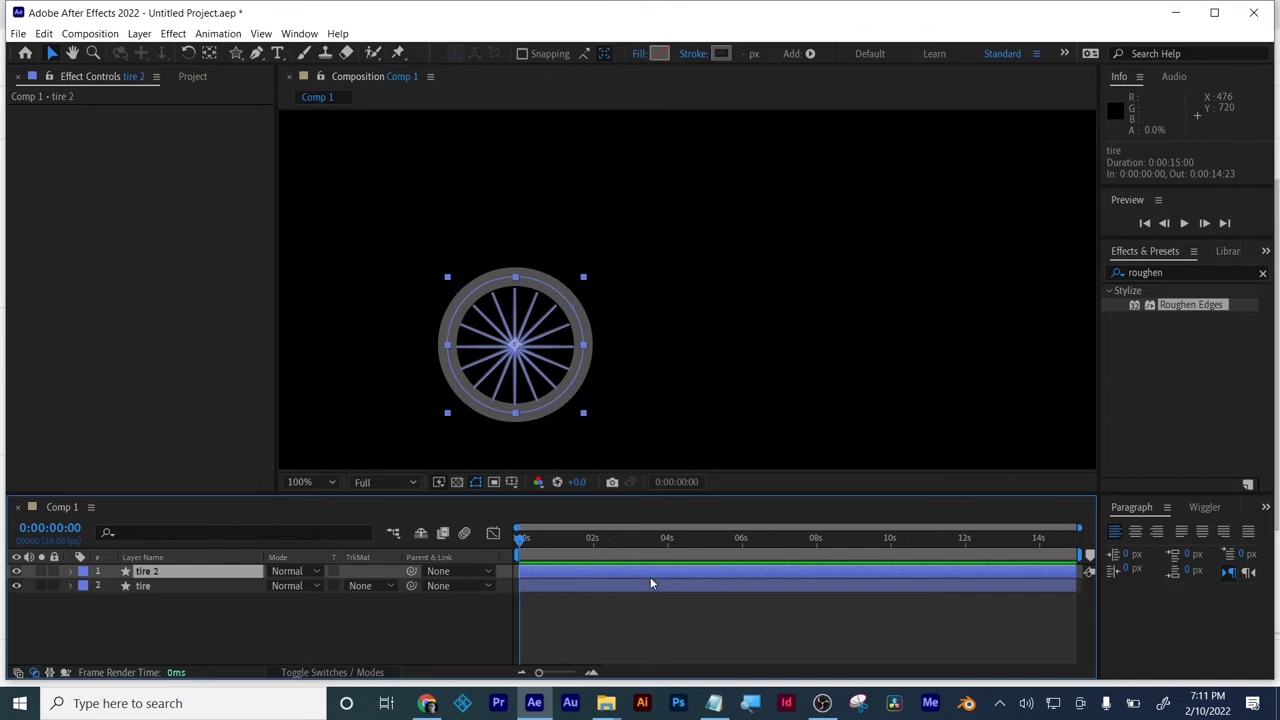
key(shift+Right)
key(shift+Right)
key(shift+Right)
key(shift+Right)
key(shift+Right)
key(shift+Right)
key(shift+Right)
key(shift+Right)
key(shift+Right)
key(shift+Right)
key(shift+Right)
key(shift+Right)
key(shift+Right)
key(shift+Right)
key(shift+Right)
key(shift+Right)
key(shift+Right)
key(shift+Right)
key(shift+Right)
key(shift+Right)
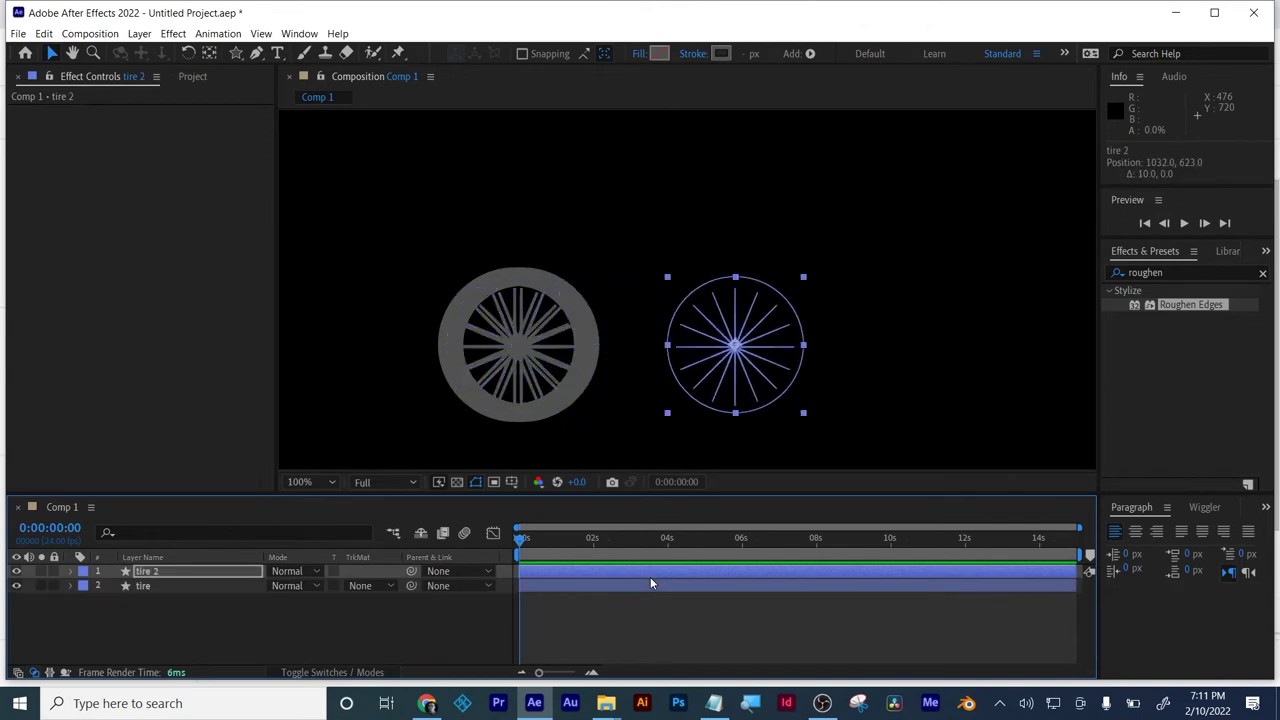
key(shift+Right)
key(shift+Right)
key(shift+Right)
key(shift+Right)
click(650, 625)
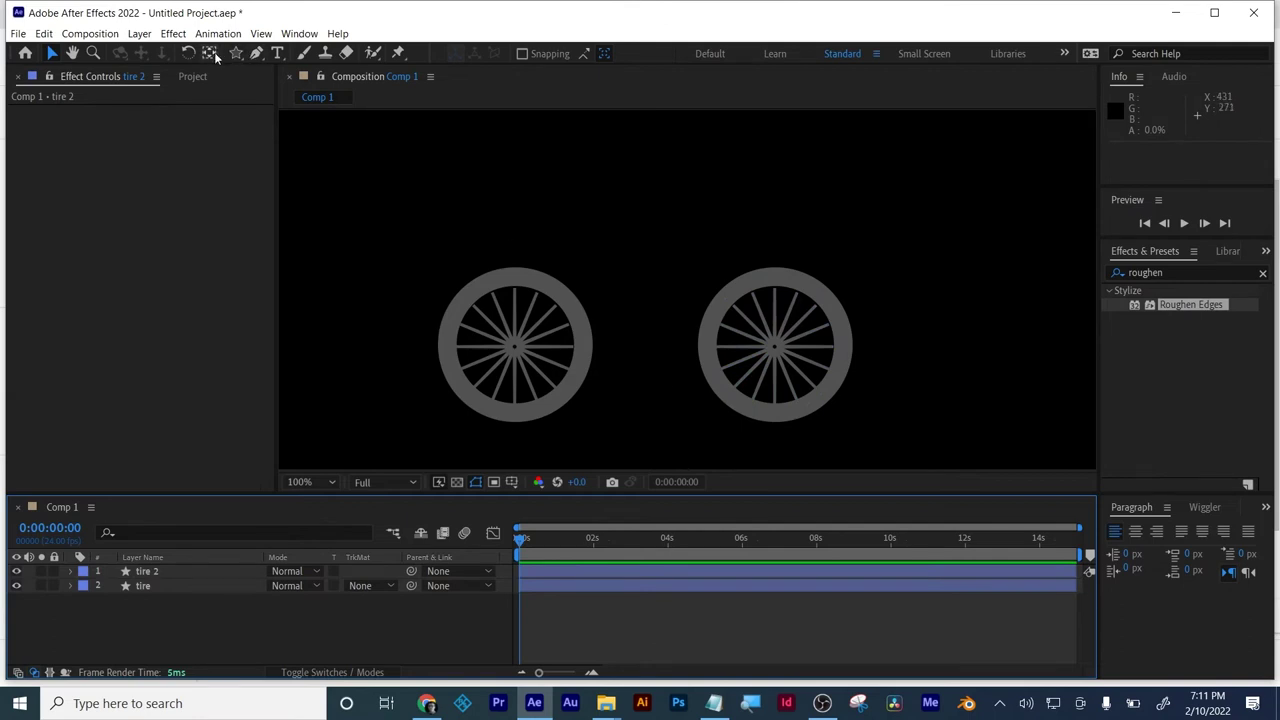
- Draw a horizontal rectangle about 464 by 27 px above the wheels on a new shape layer and give it a solid blue fill
drag(236, 53, 284, 53)
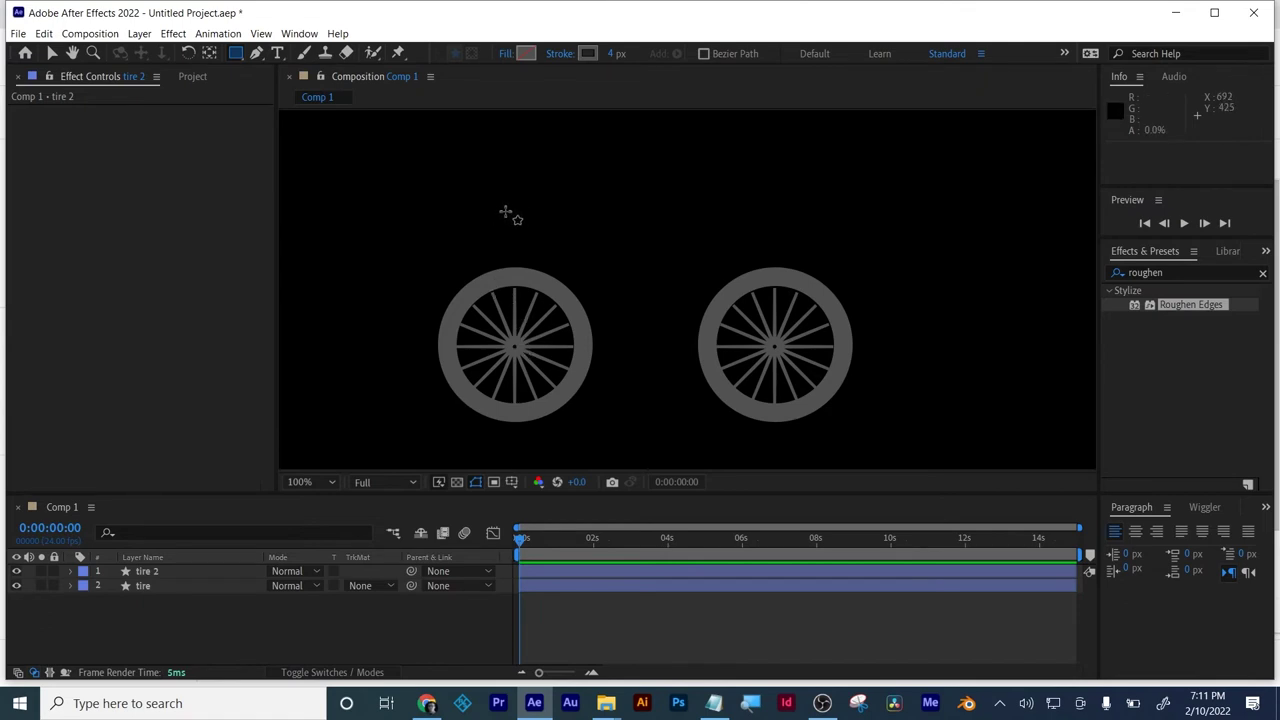
mouse_move(502, 212)
mouse_down()
mouse_move(488, 200)
mouse_move(743, 257)
mouse_move(800, 227)
mouse_up()
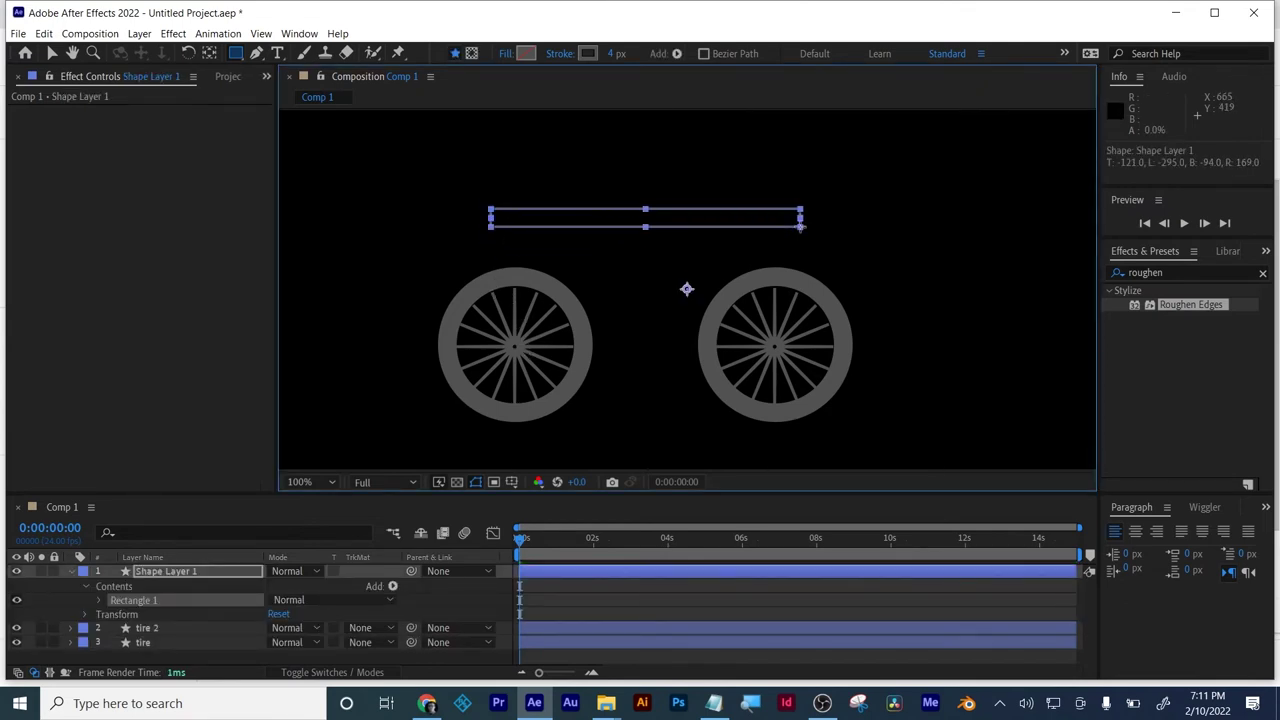
click(504, 54)
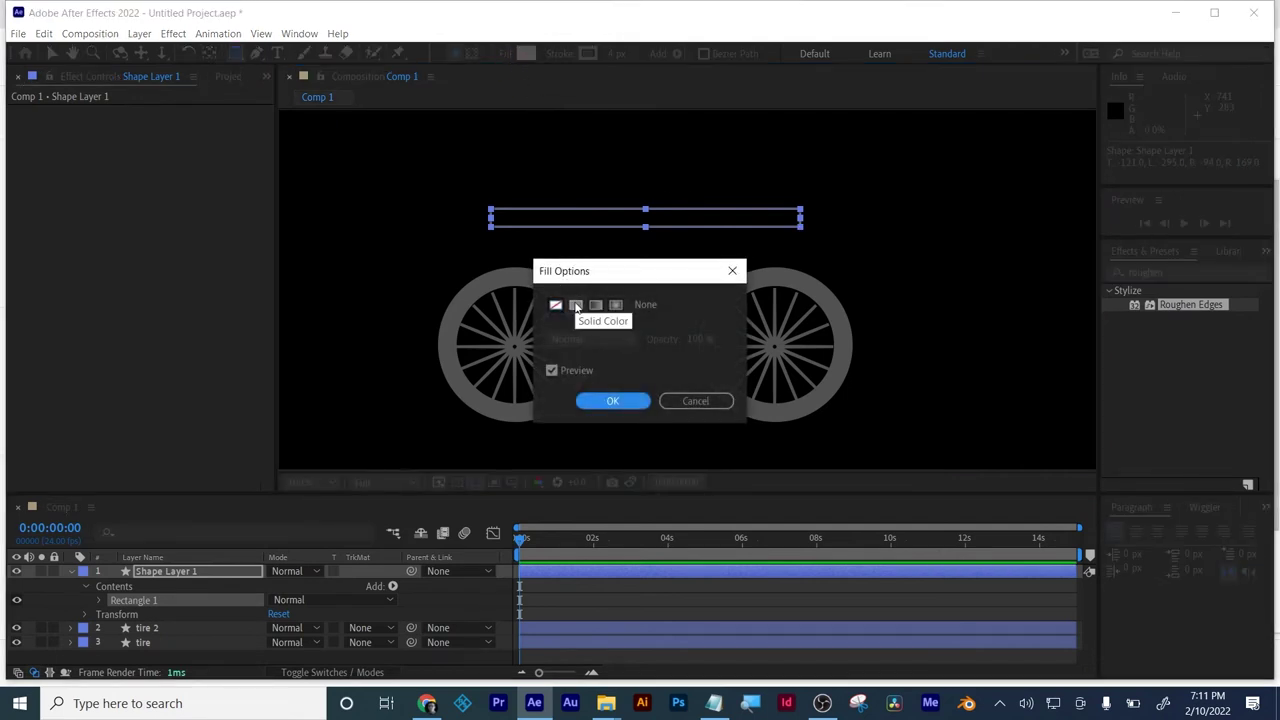
click(576, 306)
click(625, 399)
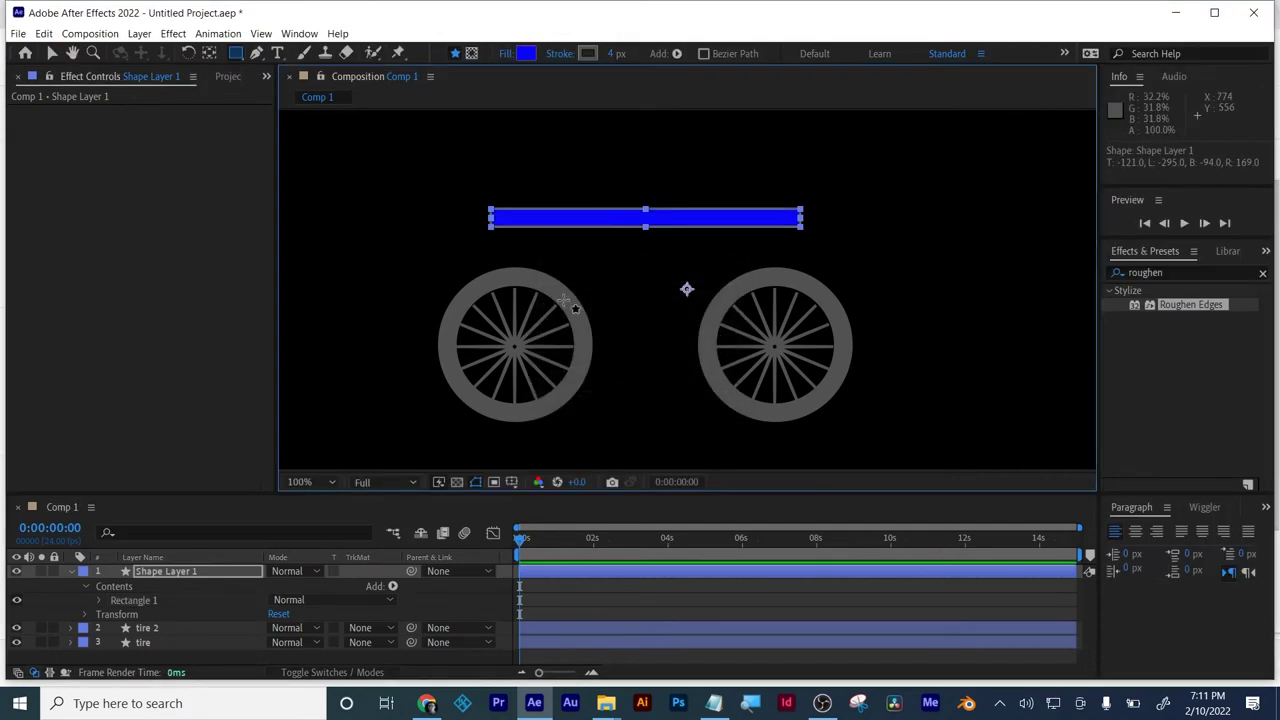
click(416, 280)
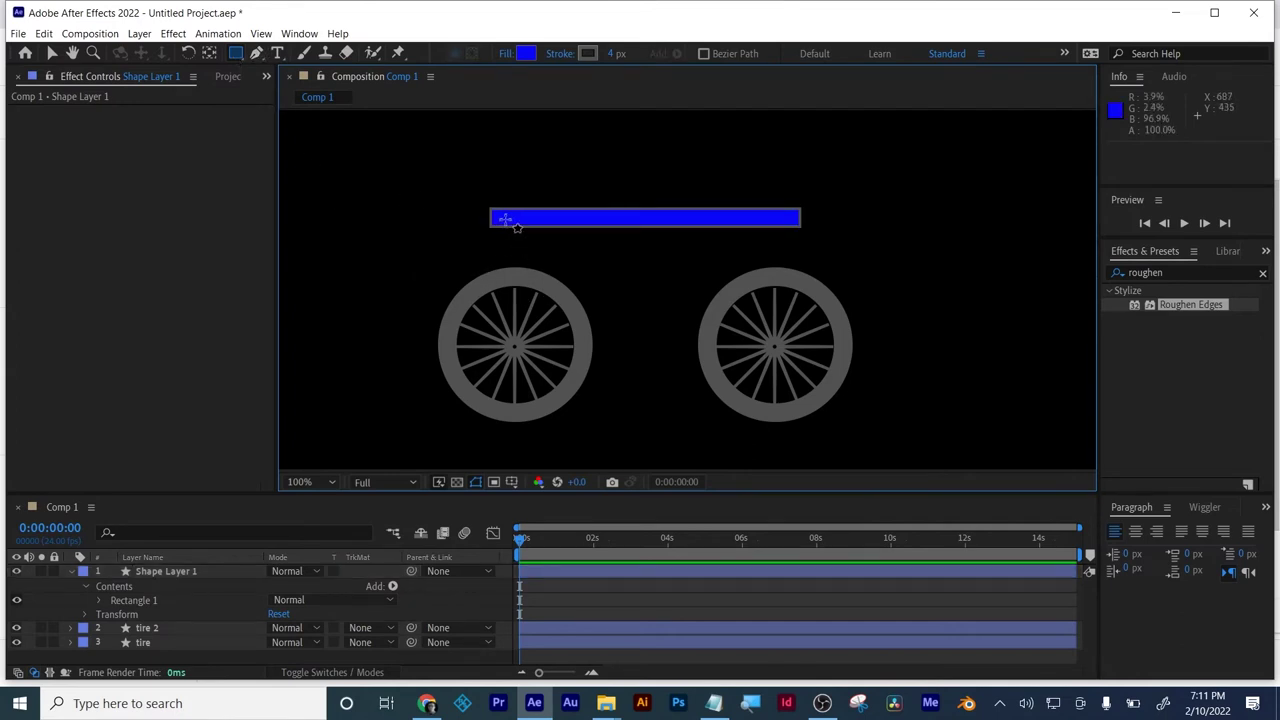
- Draw two narrow vertical blue bars on separate shape layers, each running from the horizontal bar down to a wheel hub
drag(503, 214, 521, 347)
click(800, 266)
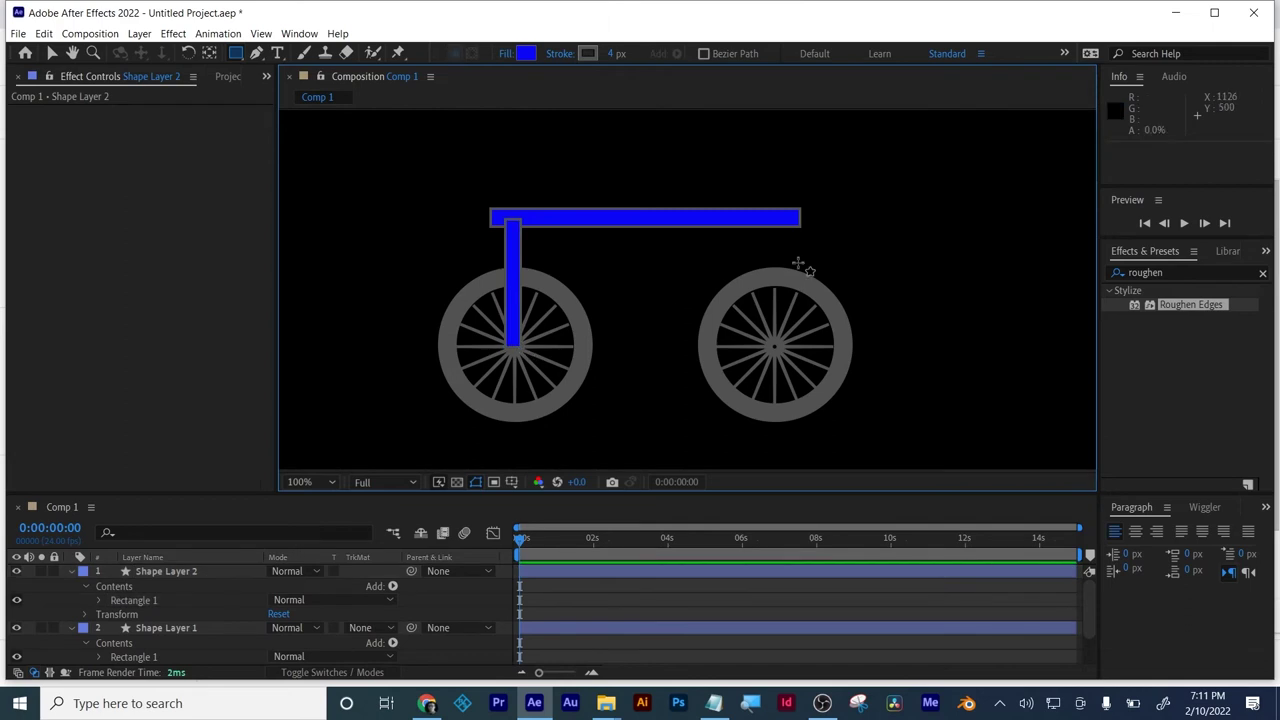
drag(776, 222, 766, 354)
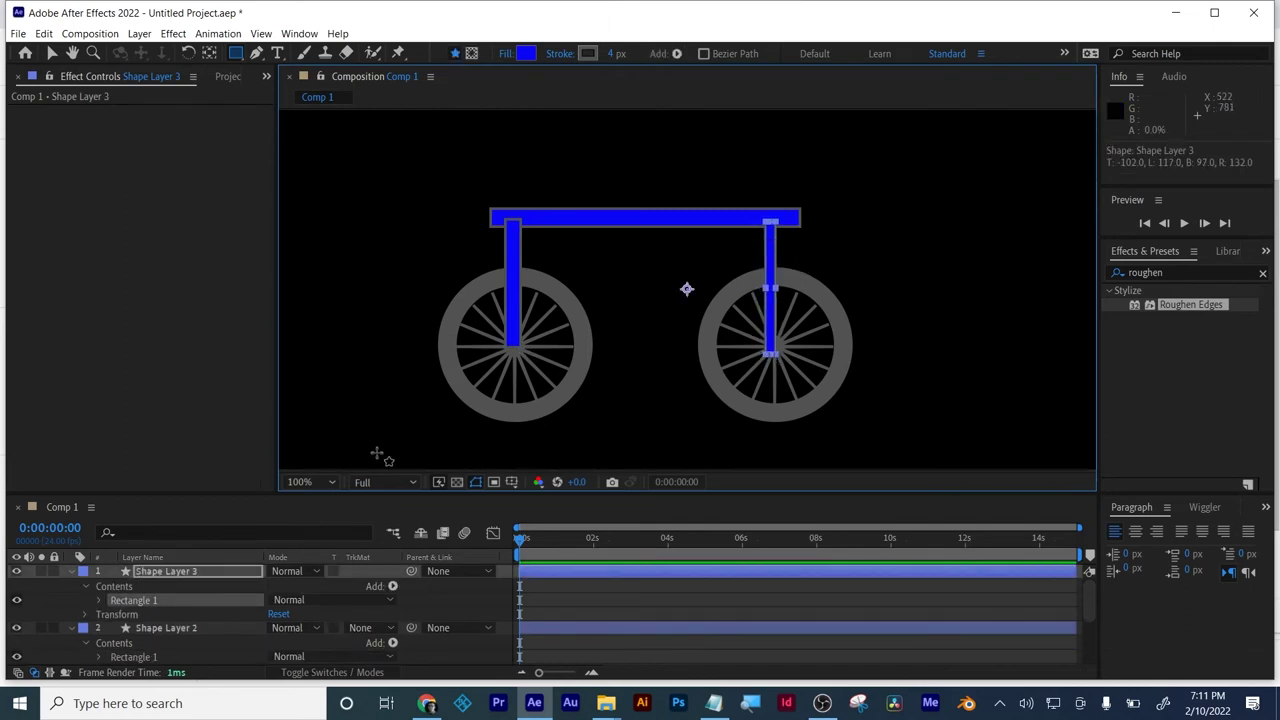
- Rename Shape Layer 3, the bar over the right wheel, as "body" and collapse it
click(180, 571)
key(Return)
text(b)
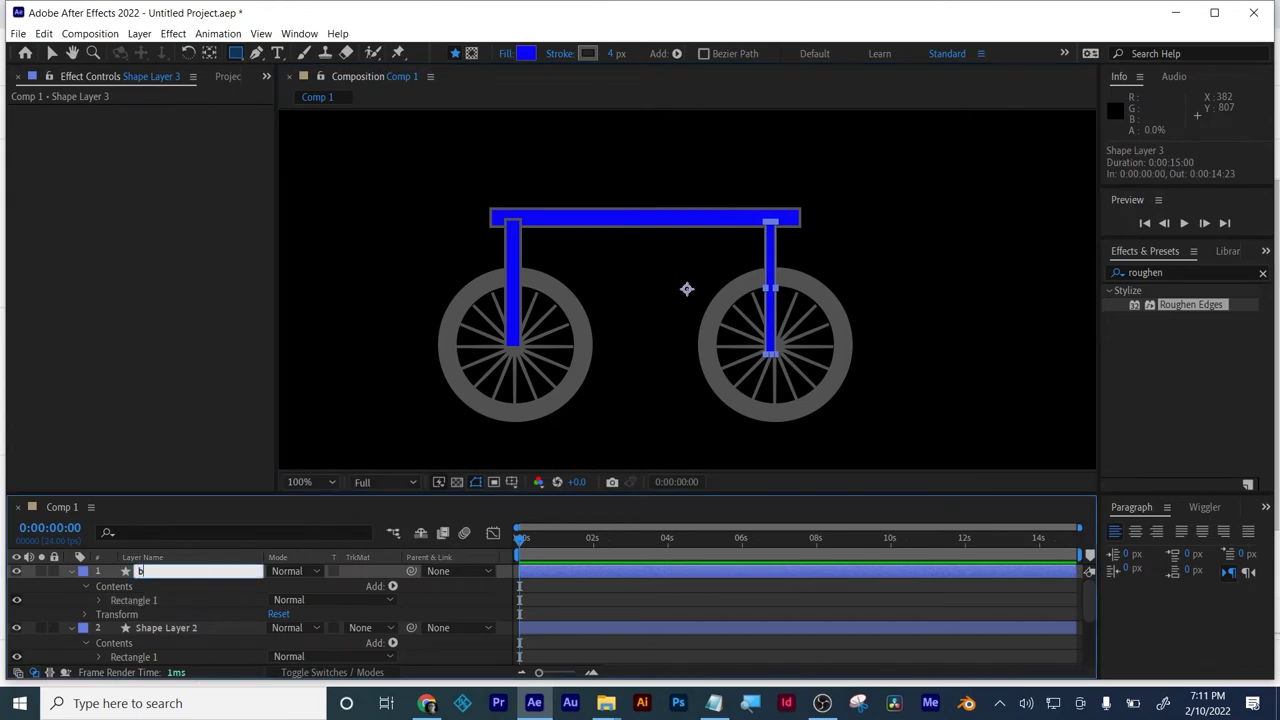
text(ody)
key(Return)
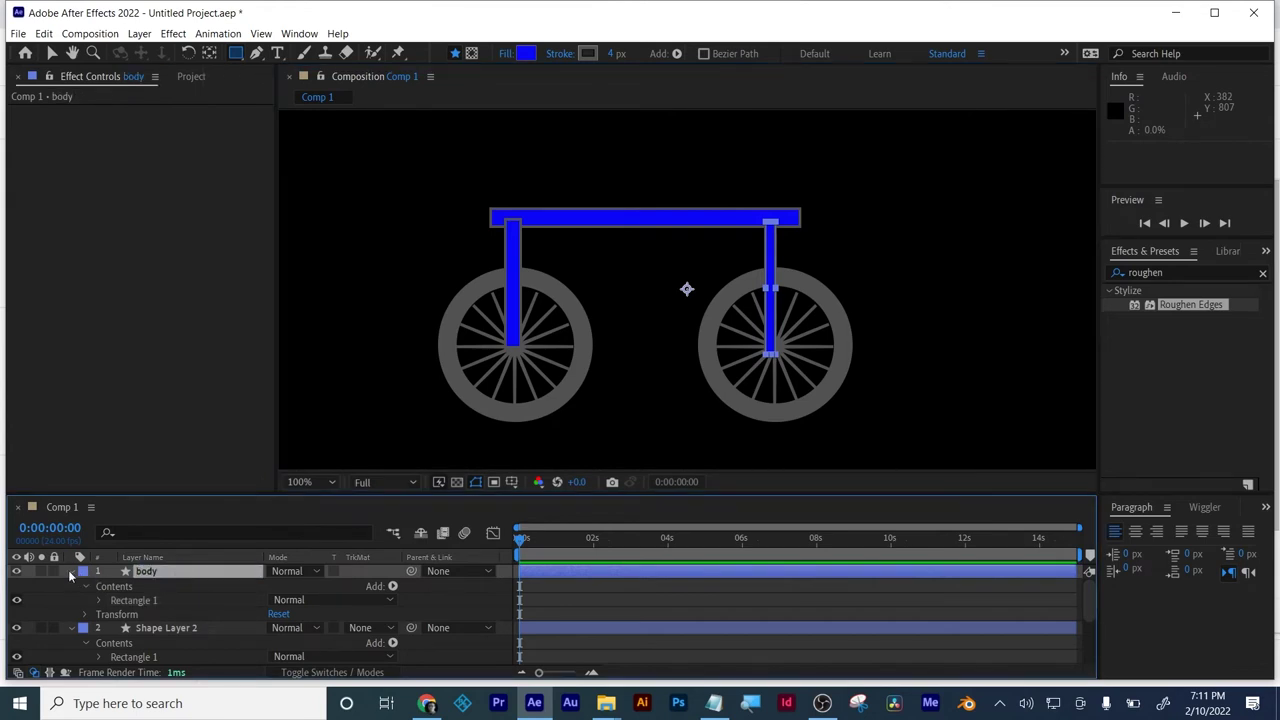
click(67, 571)
- Rename Shape Layer 2, the bar over the left wheel, as "bars" and collapse it
click(153, 587)
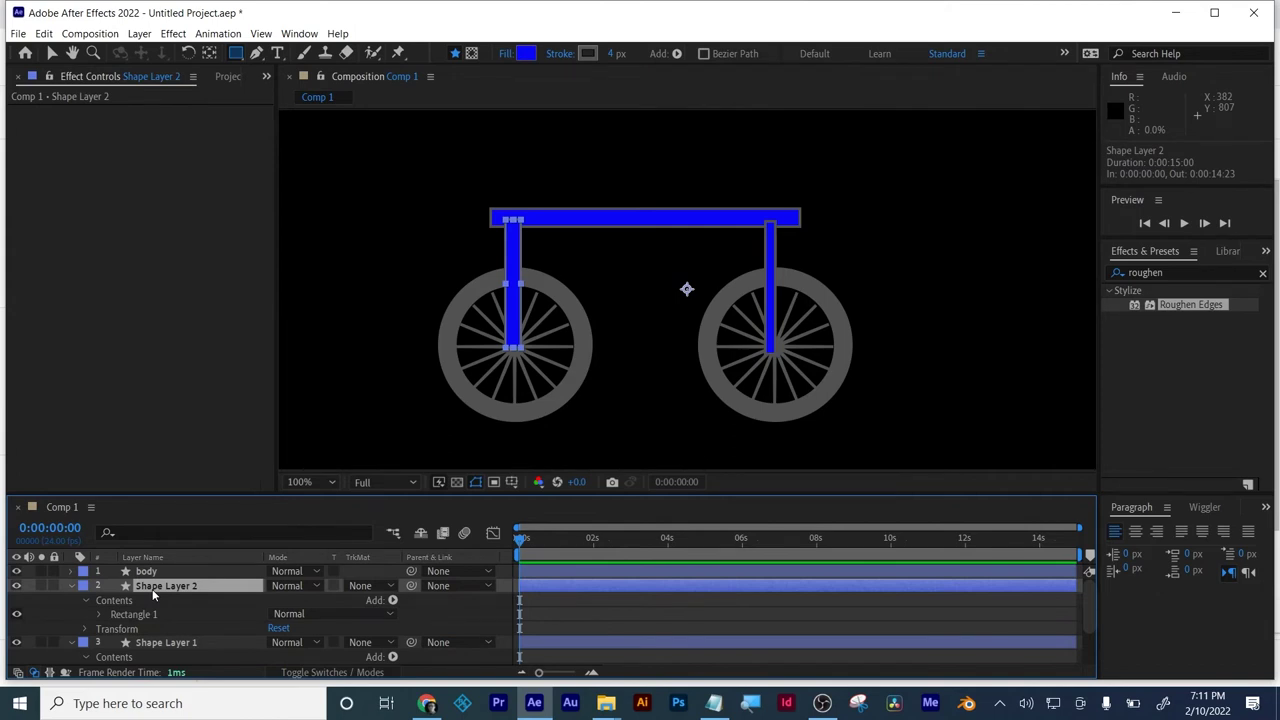
key(s)
key(Return)
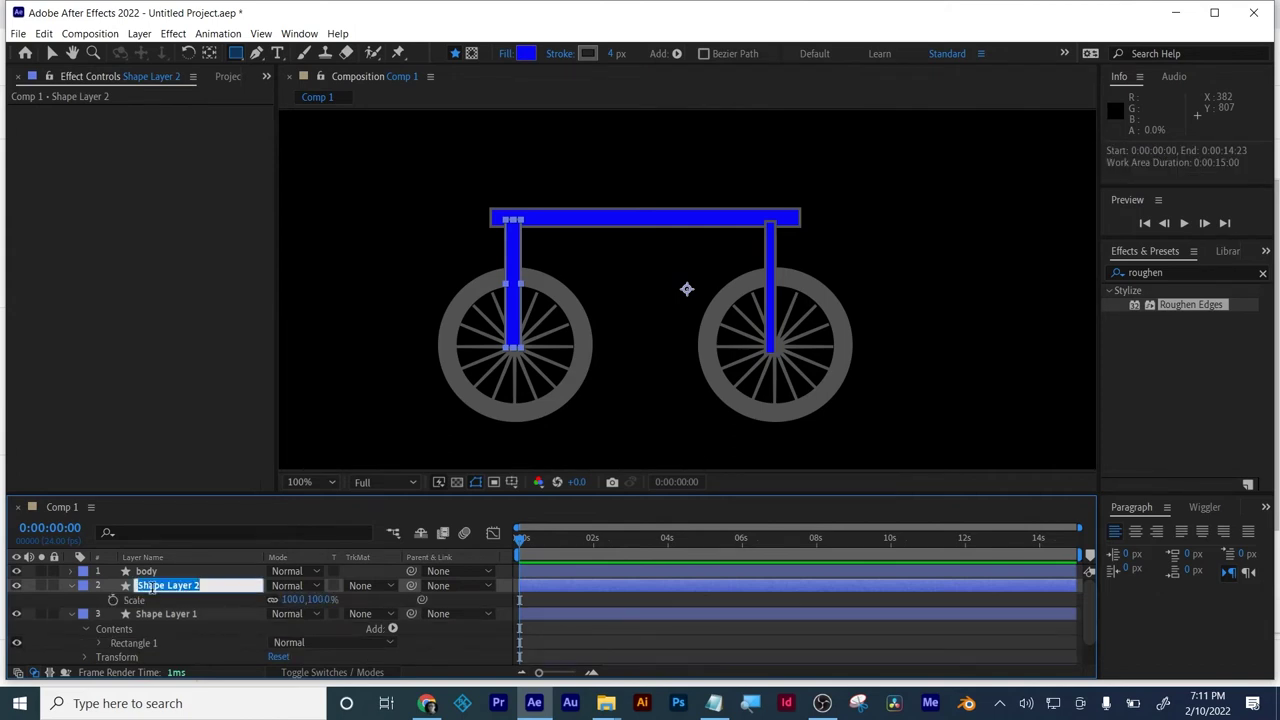
text(bars)
key(Return)
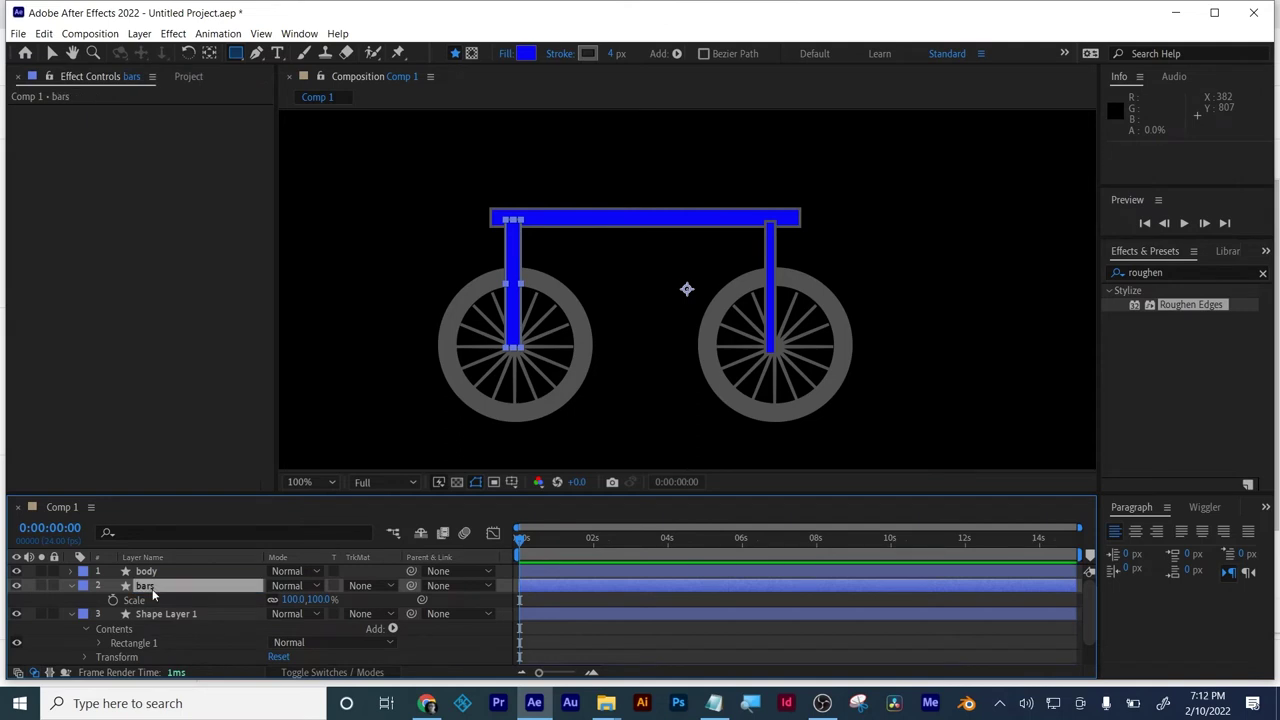
click(70, 586)
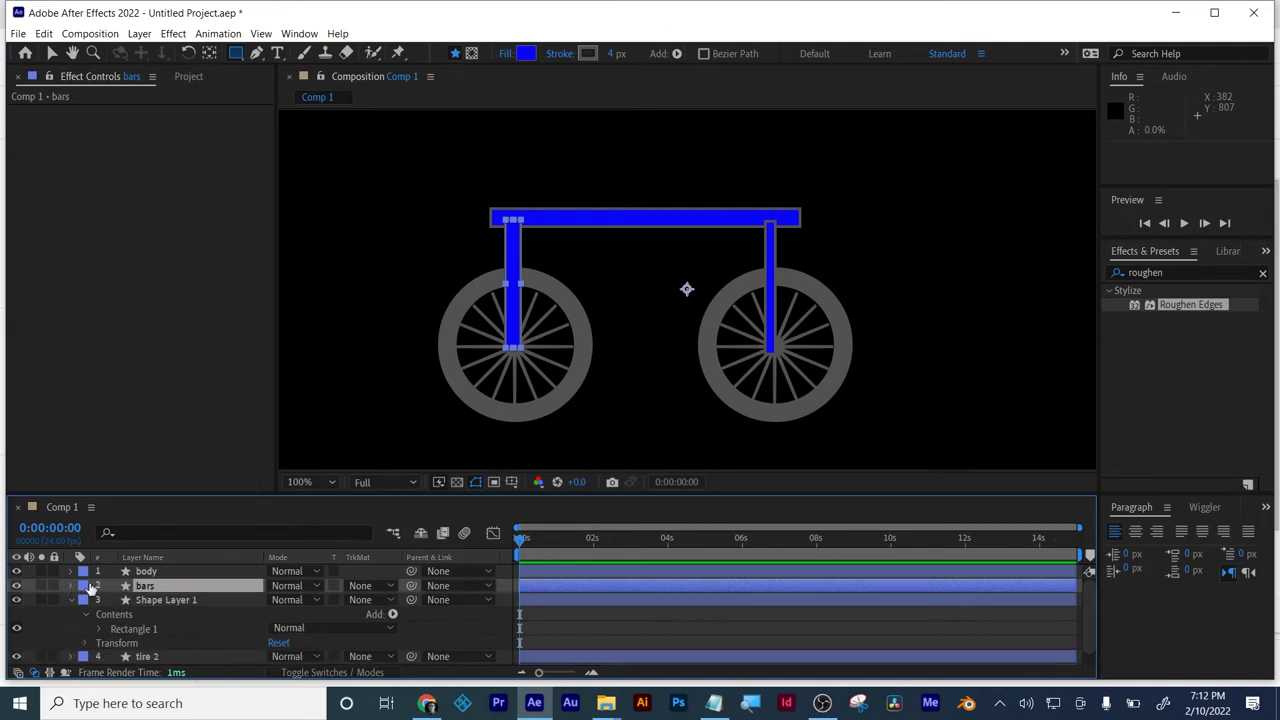
- Rename Shape Layer 1, the horizontal bar, as "bars" and collapse it
click(156, 600)
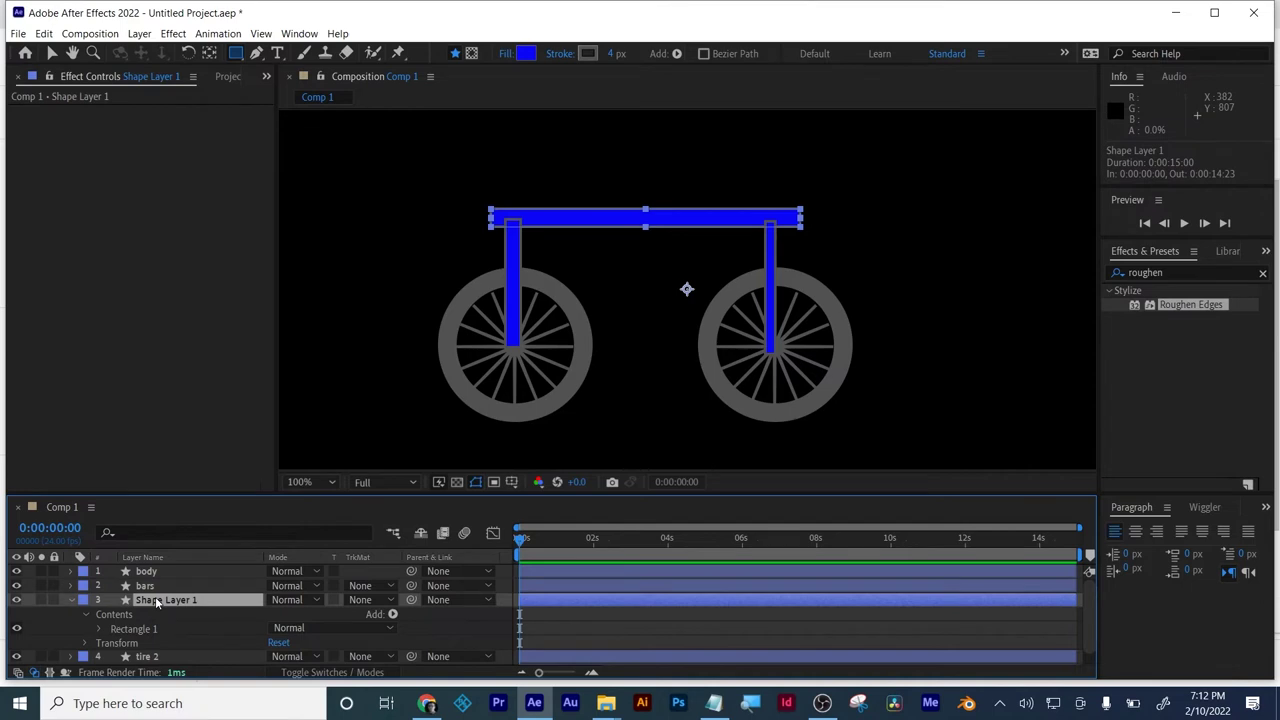
key(Return)
text(bar)
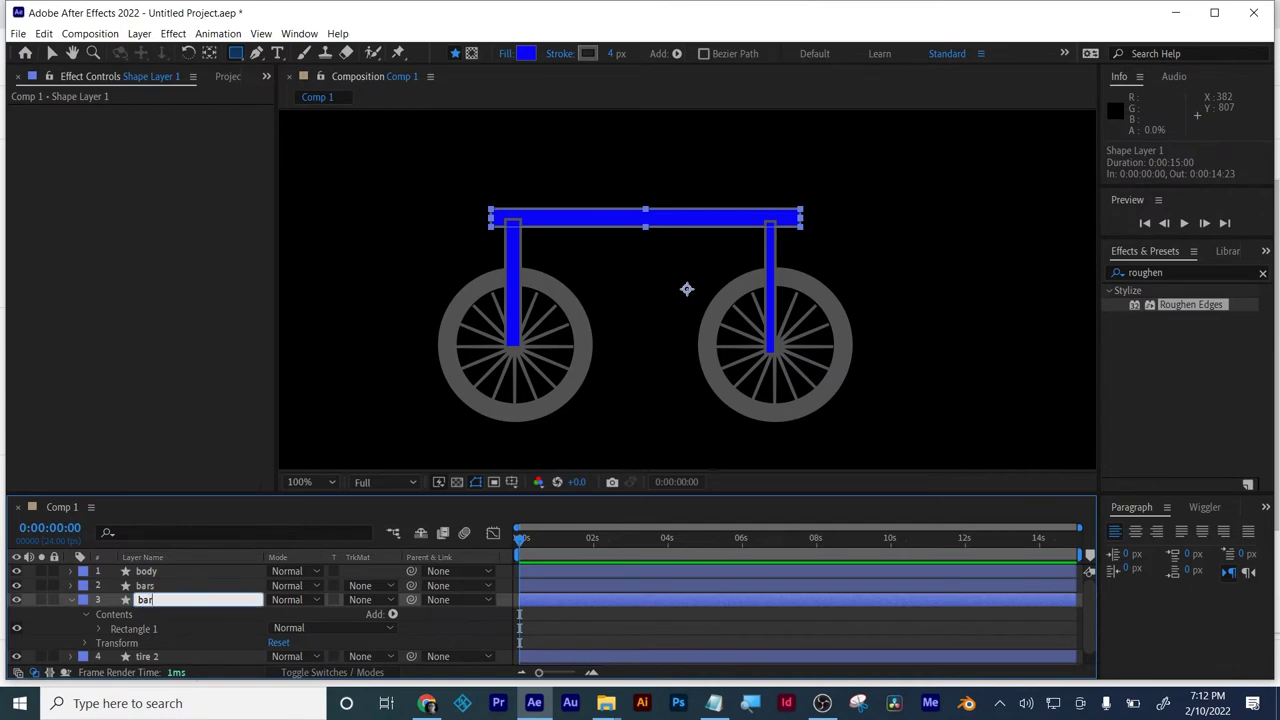
text(s)
key(Return)
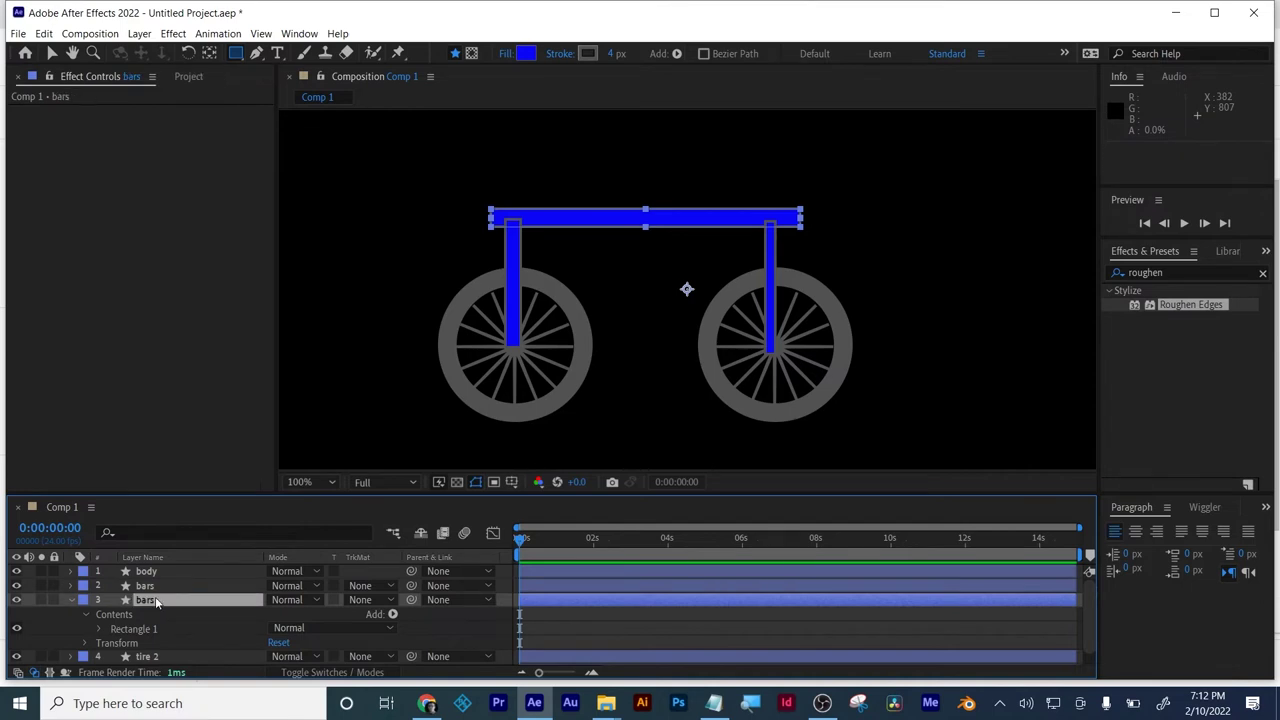
click(70, 600)
click(151, 617)
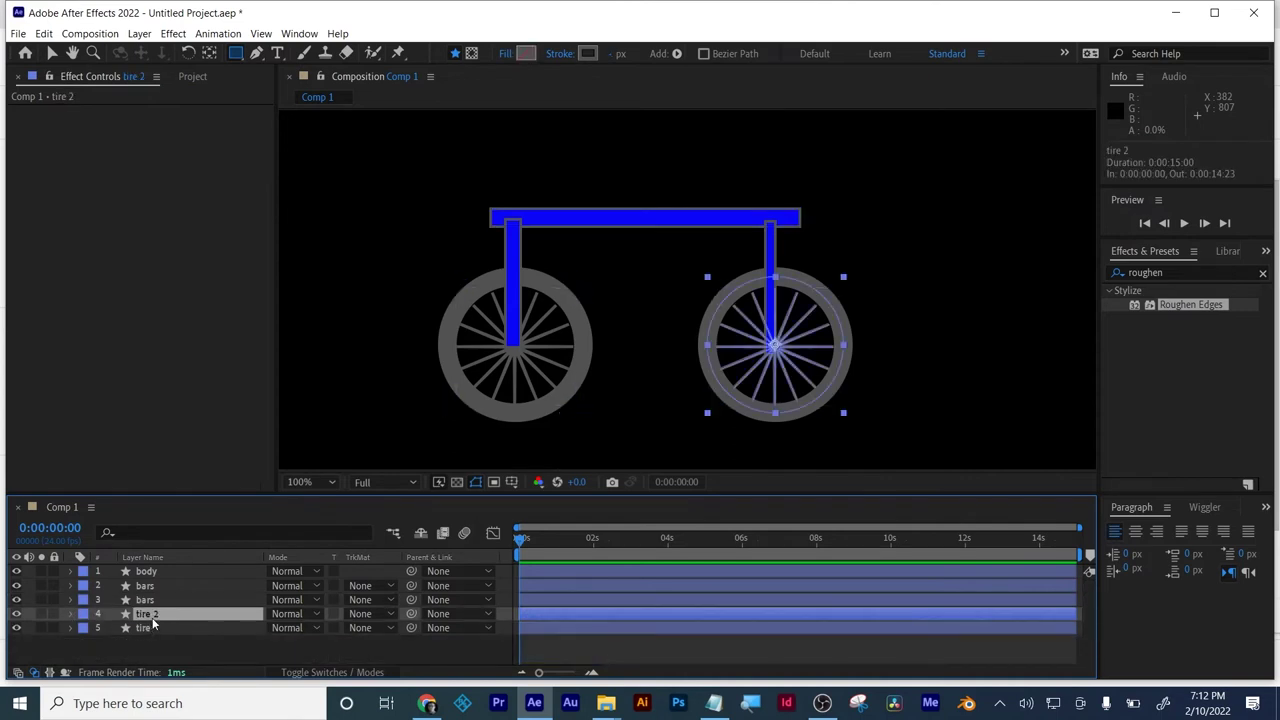
- Pre-compose the body layer and both bars layers into a new composition named "bike body"
click(148, 571)
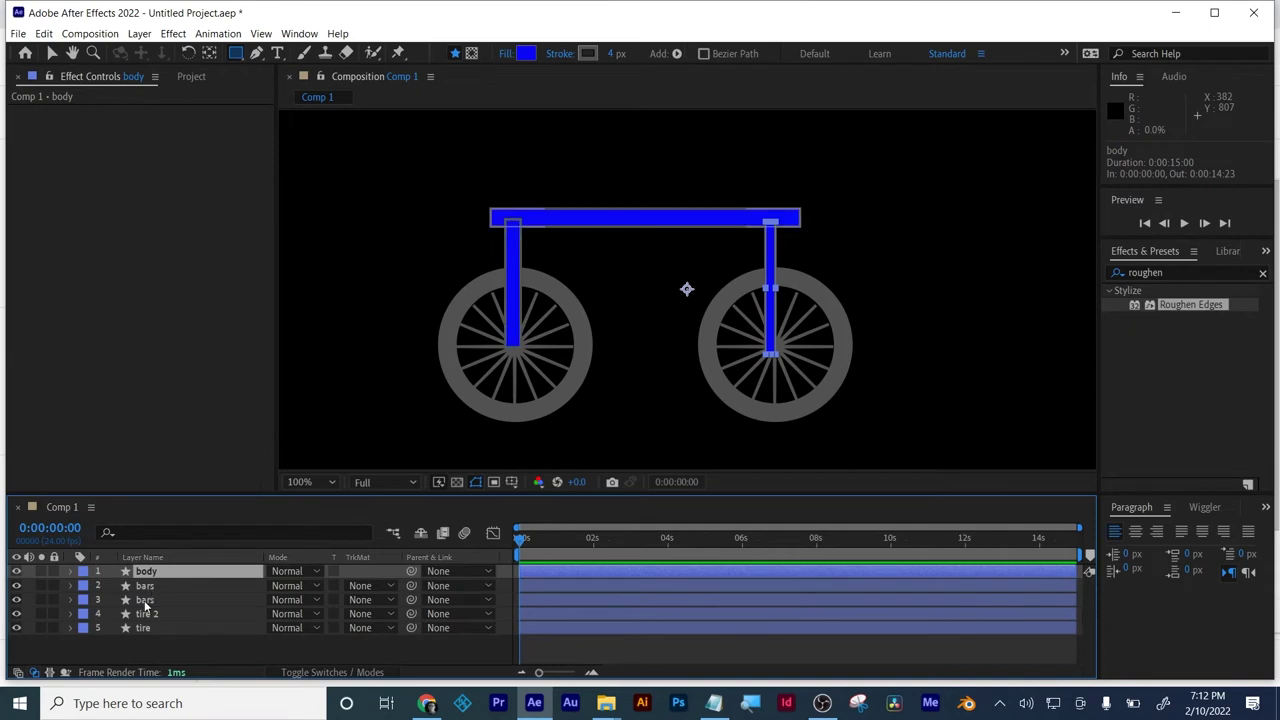
shift+click(146, 600)
right_click(145, 602)
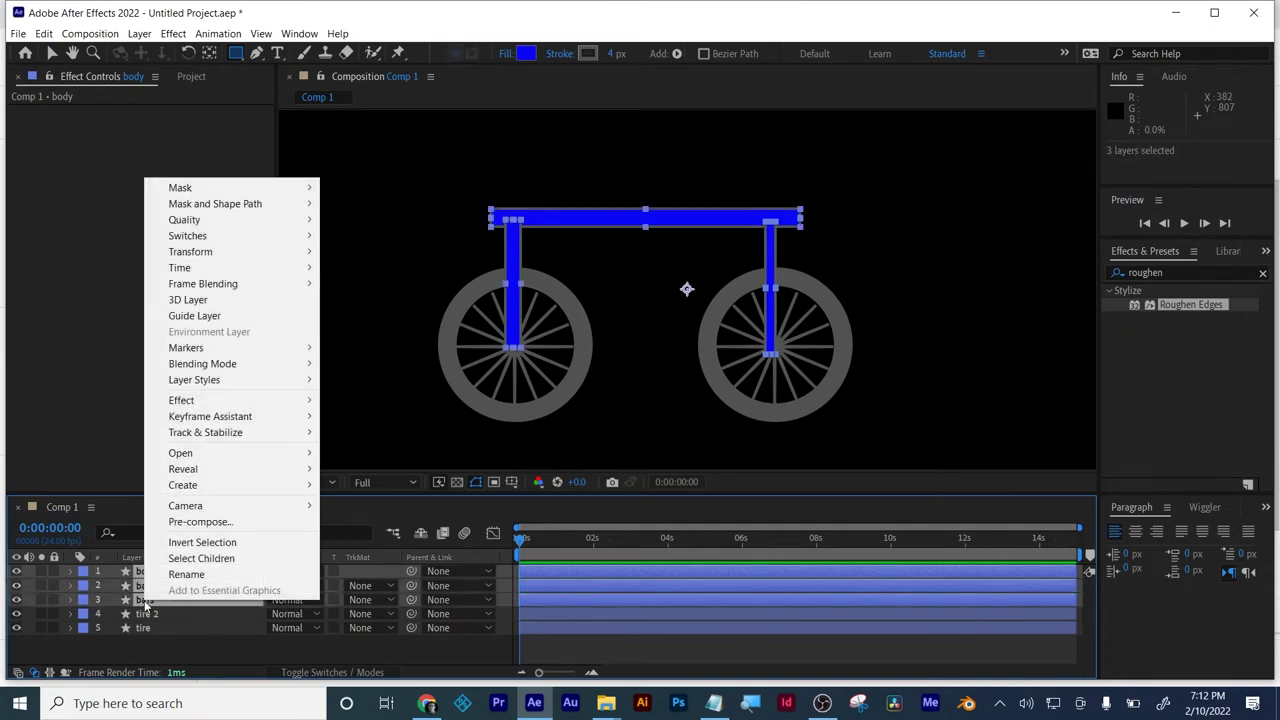
click(205, 521)
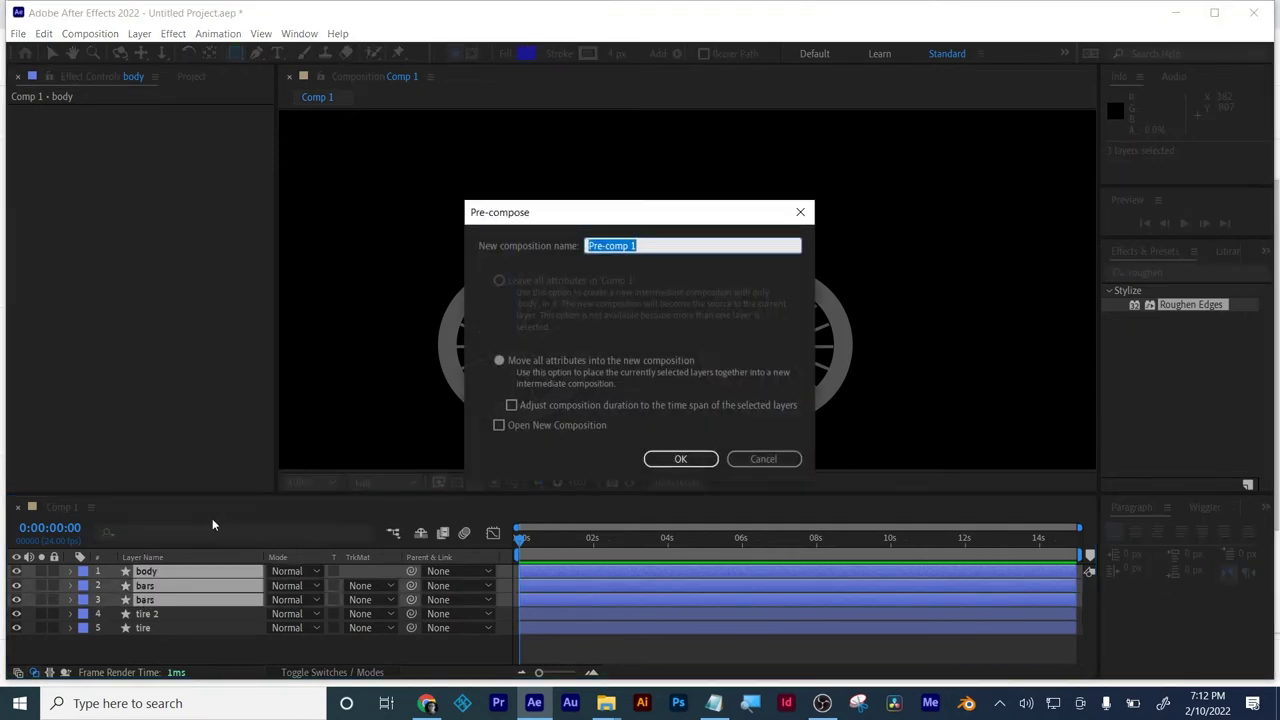
text(bike body)
click(652, 459)
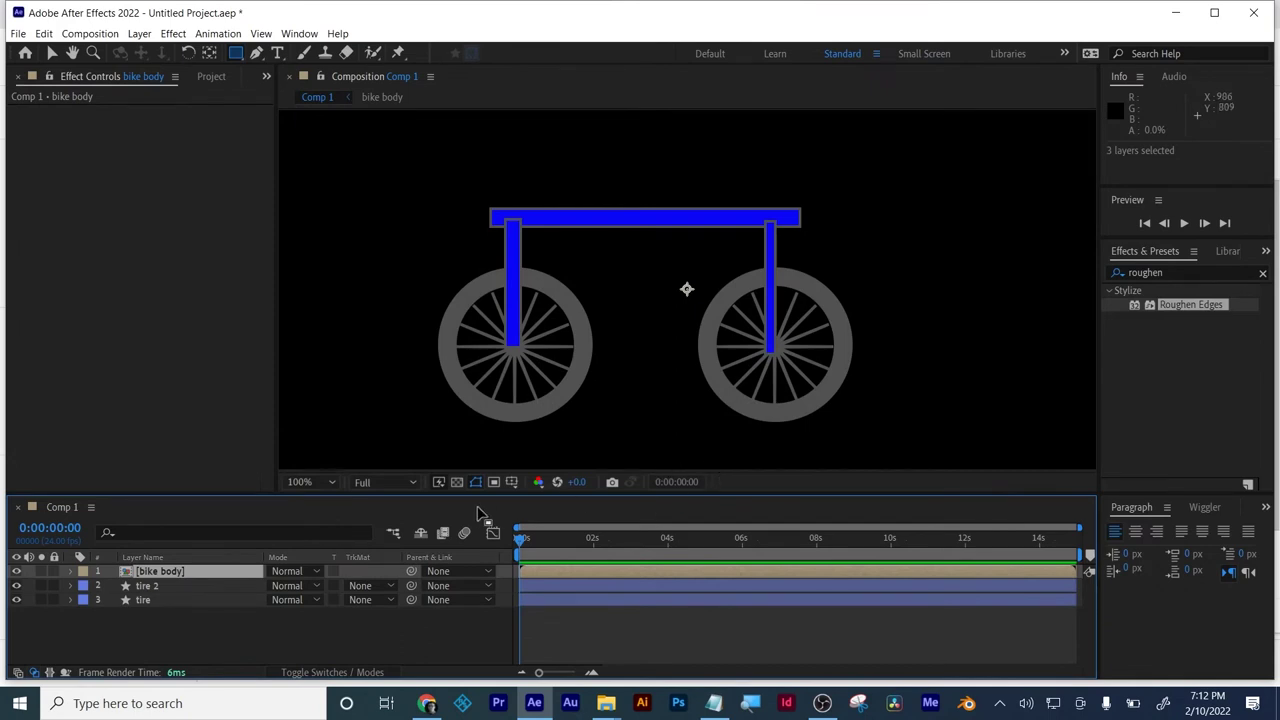
- Parent the tire 2 and tire layers to the bike body layer, and move the bike body to X position 860
drag(488, 494, 488, 460)
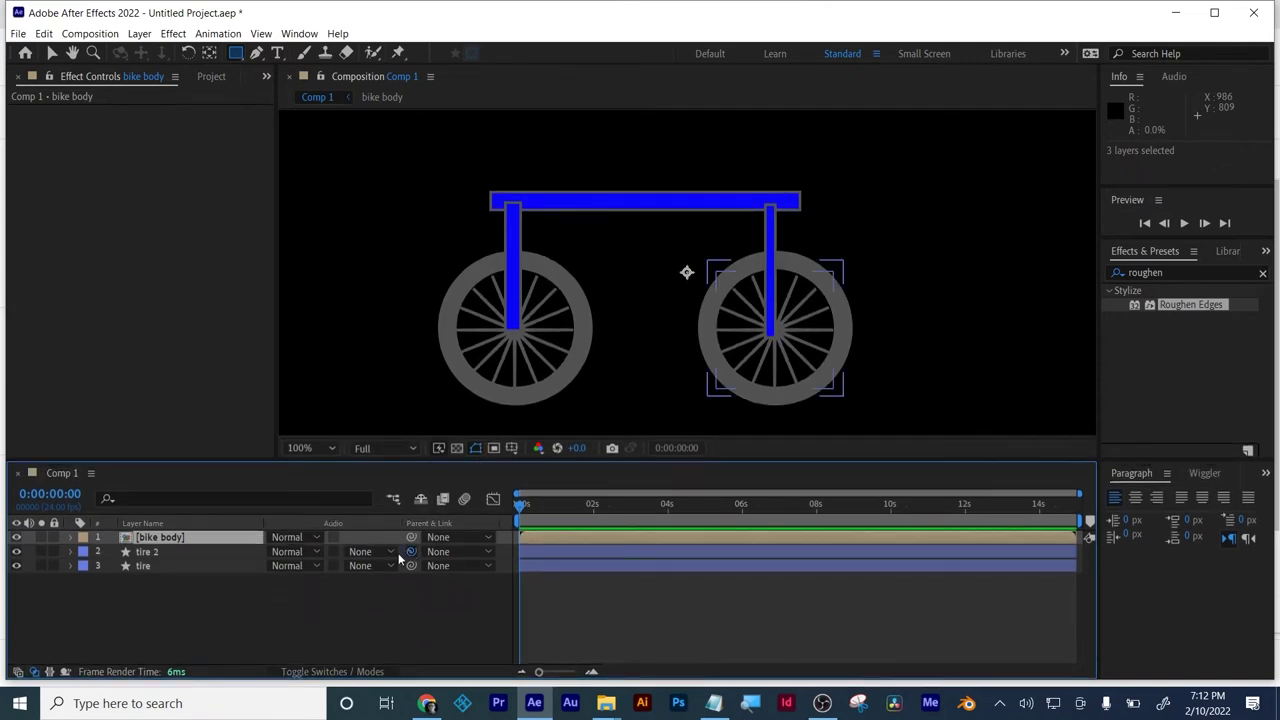
drag(411, 551, 172, 536)
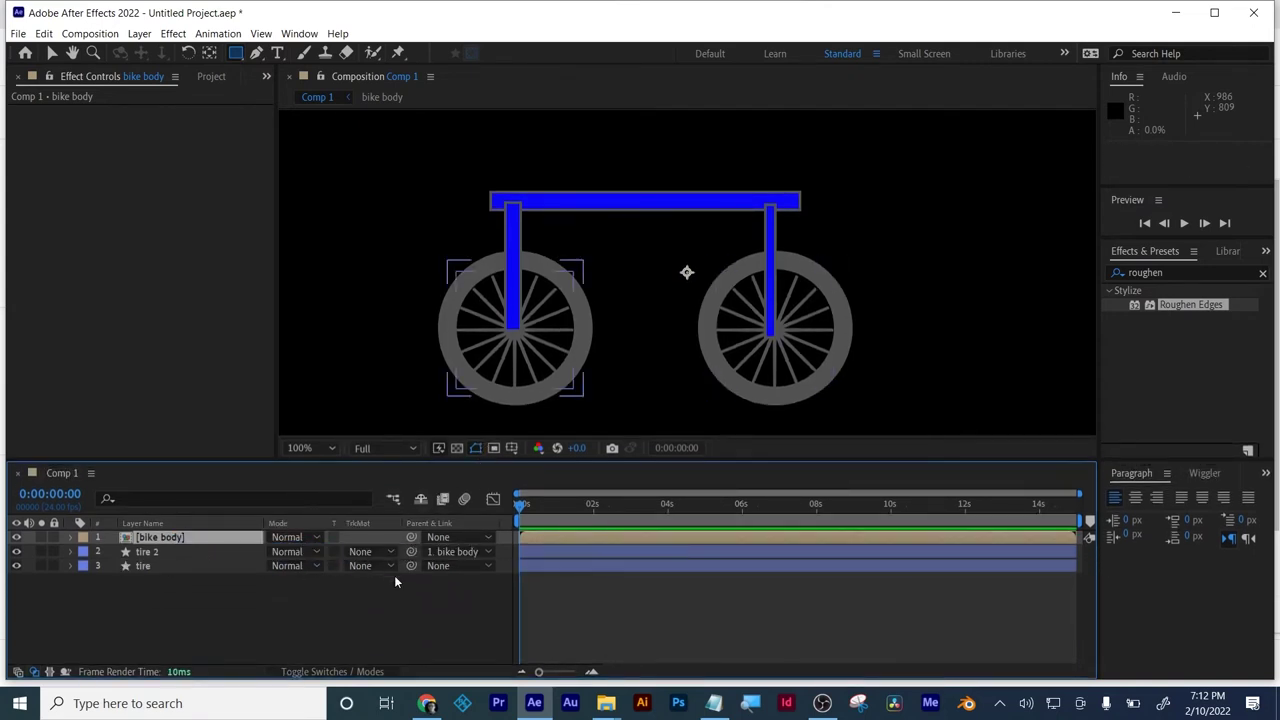
drag(409, 567, 170, 538)
key(p)
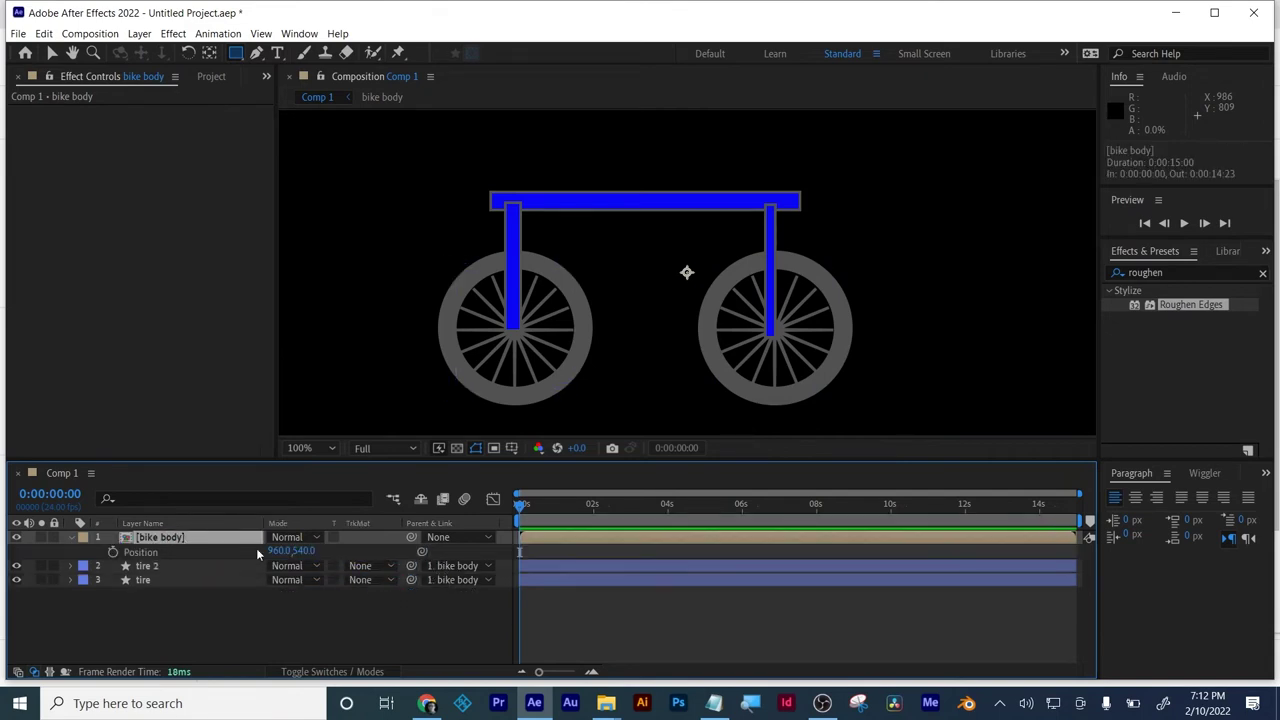
drag(280, 551, 214, 578)
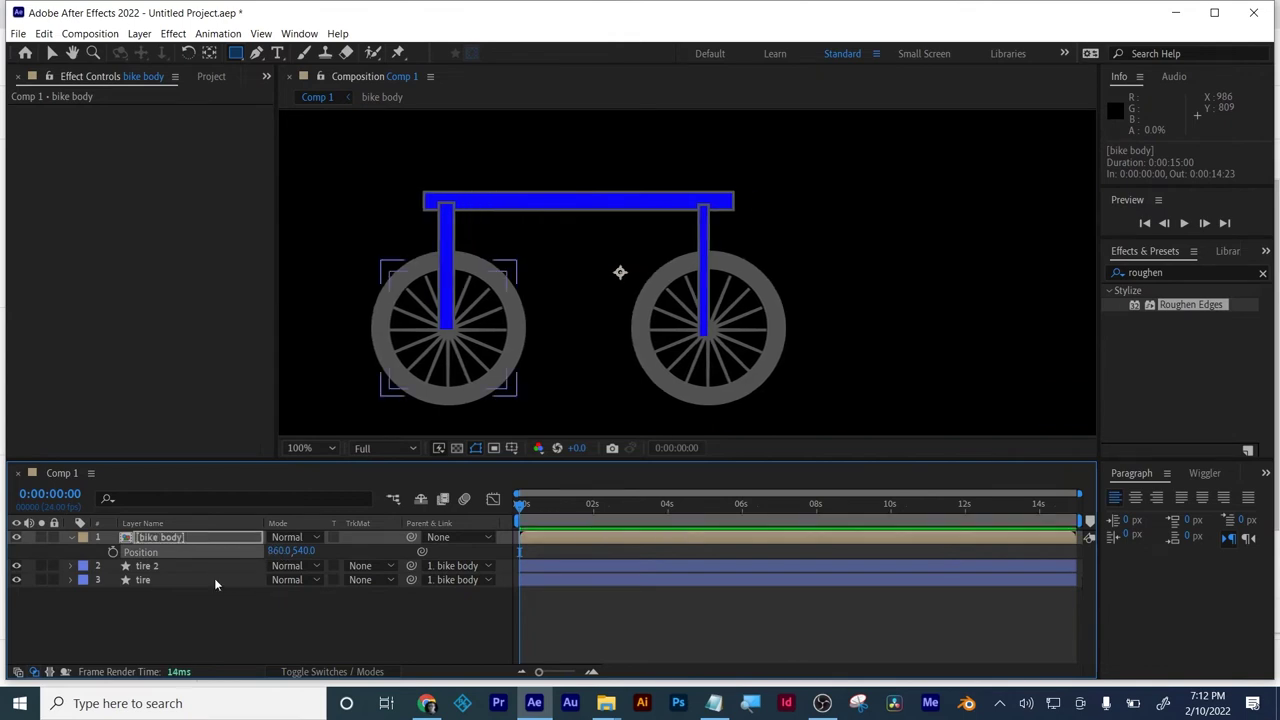
- Link the Rotation property of both tire layers to the Position property of the bike body layer
click(148, 568)
key(r)
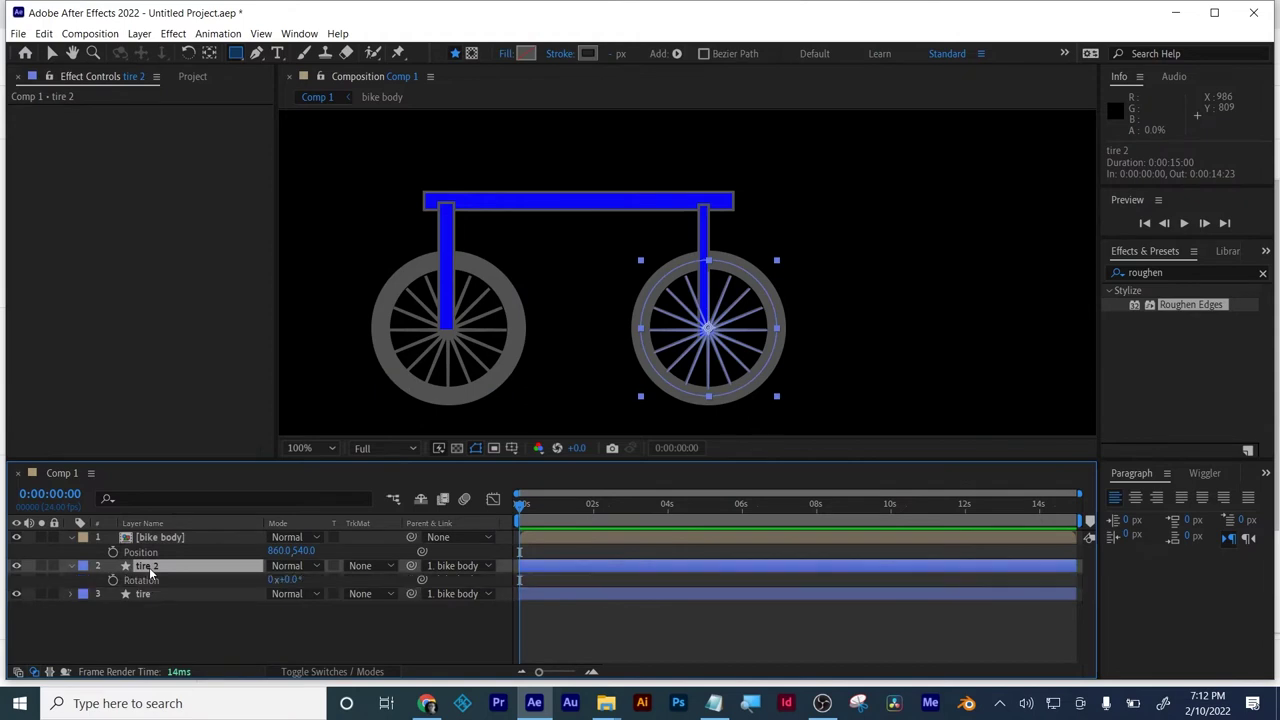
click(140, 600)
key(r)
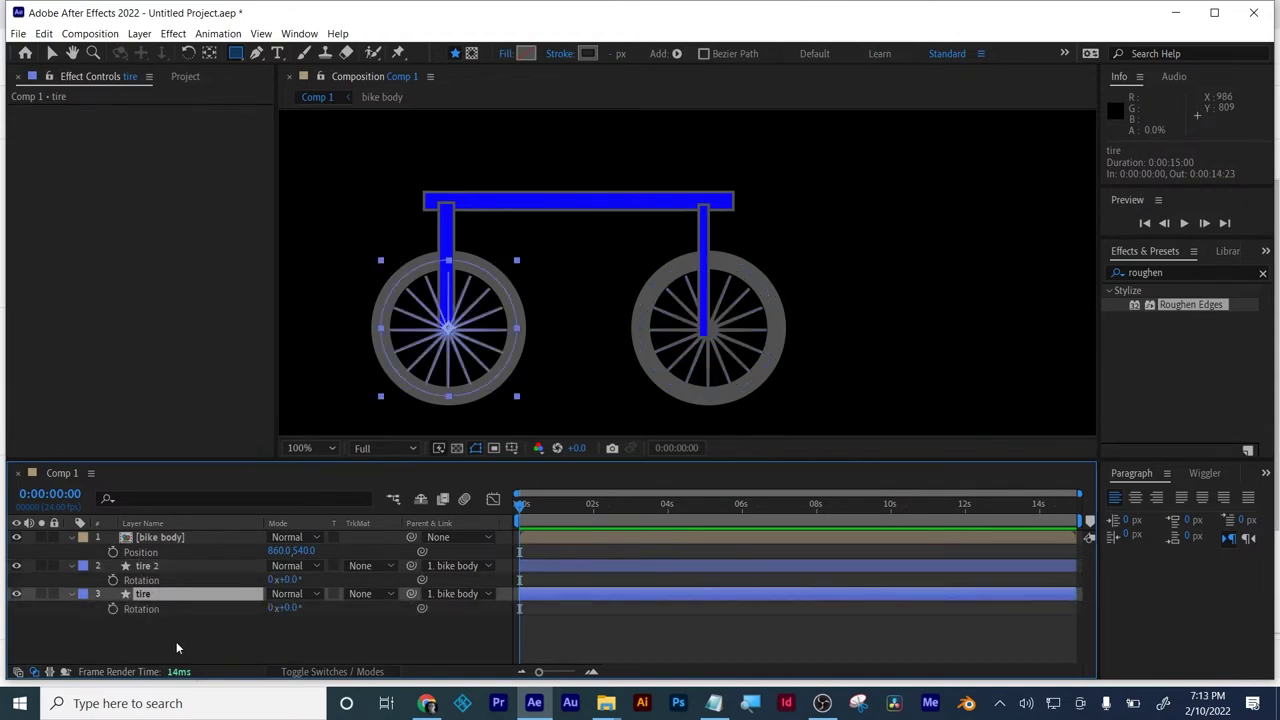
click(409, 604)
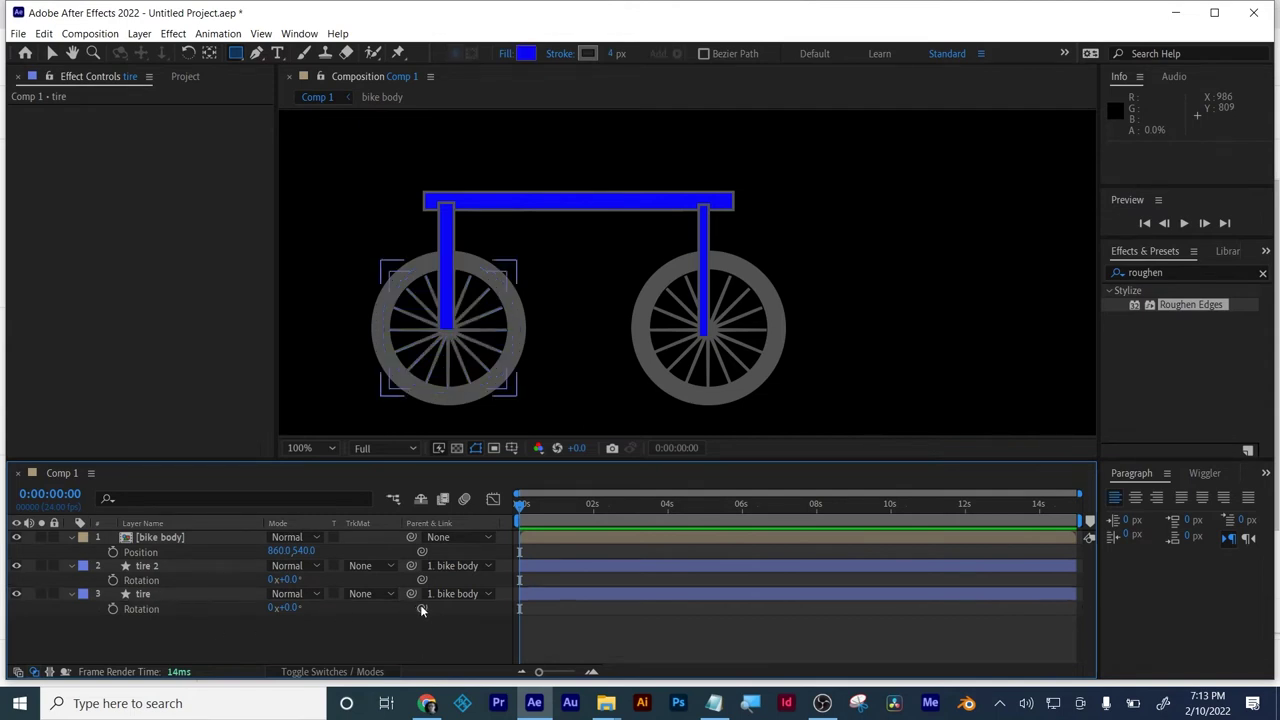
drag(421, 610, 358, 614)
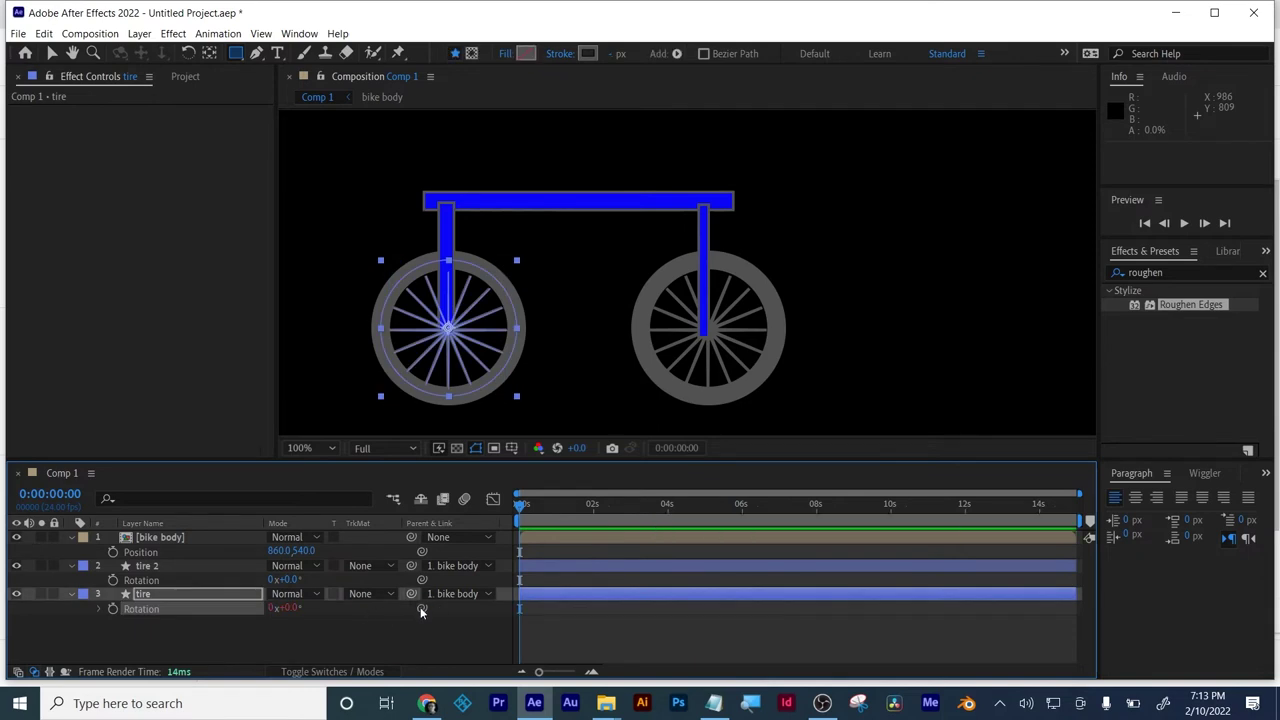
drag(393, 608, 141, 554)
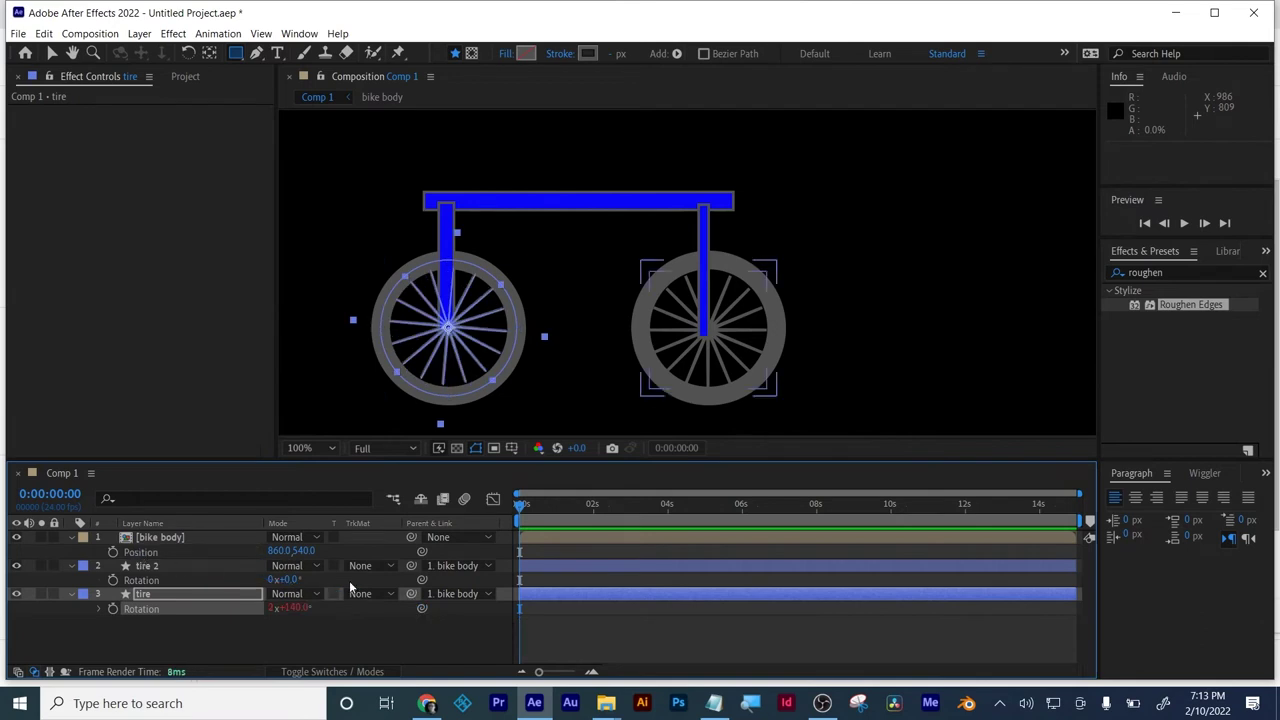
drag(421, 581, 143, 553)
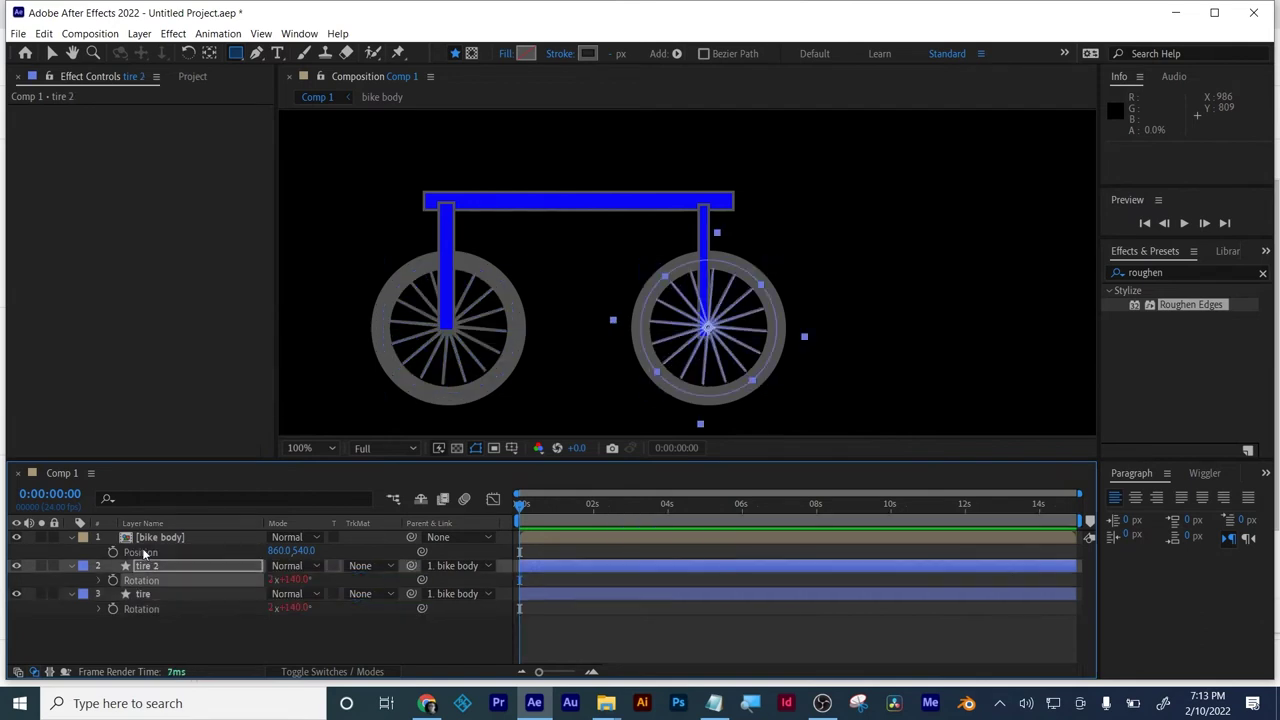
- Move the bike body to X position -10 and set a starting Position keyframe at 0 seconds
click(155, 538)
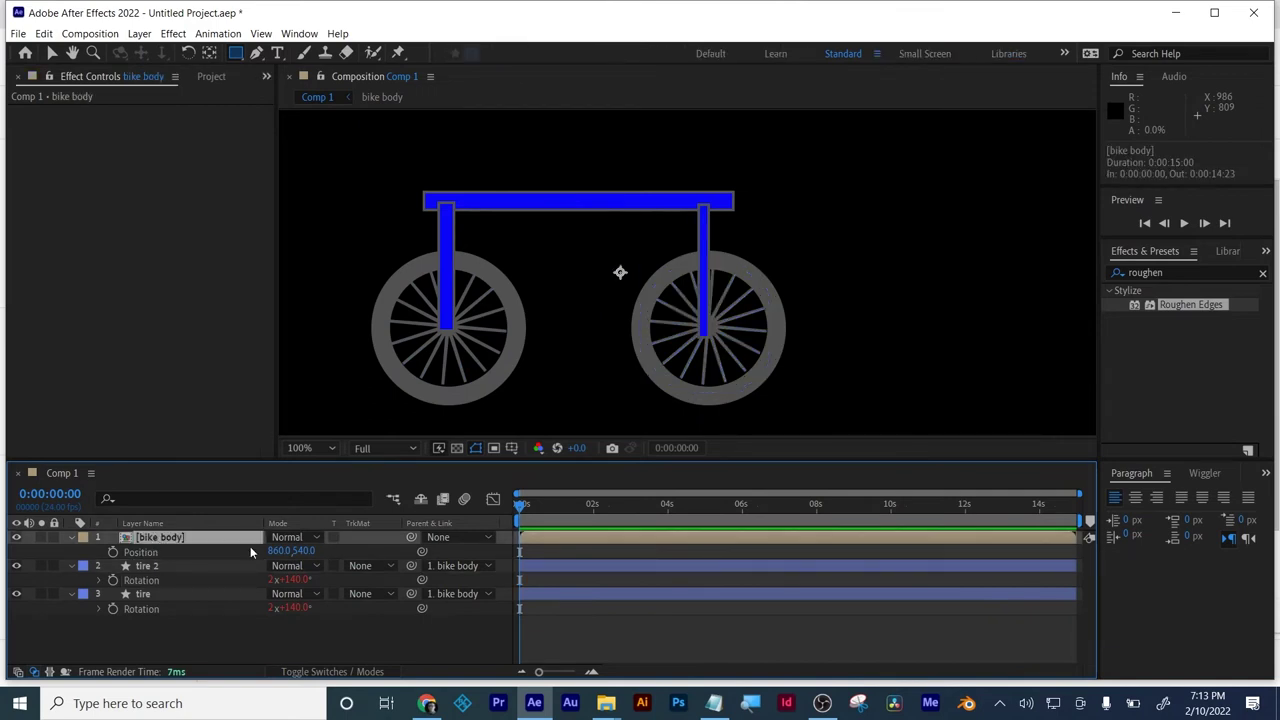
drag(272, 551, 180, 541)
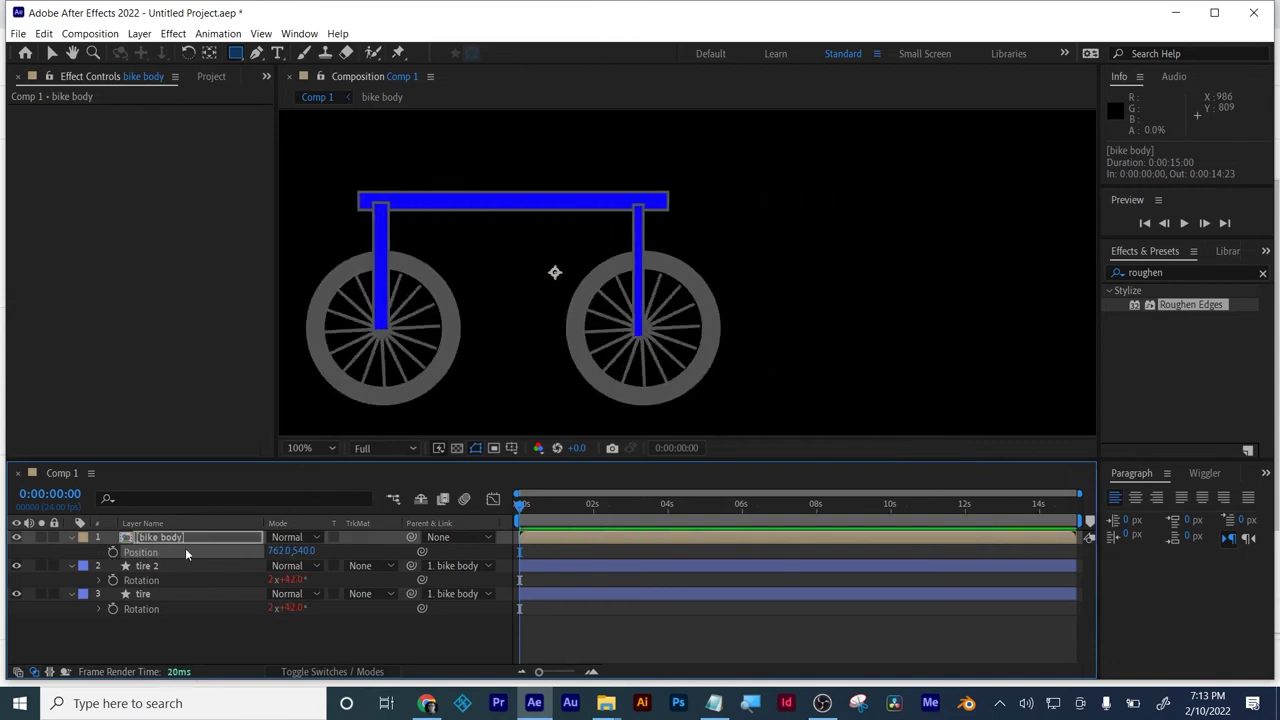
drag(278, 551, 150, 551)
drag(278, 551, 16, 588)
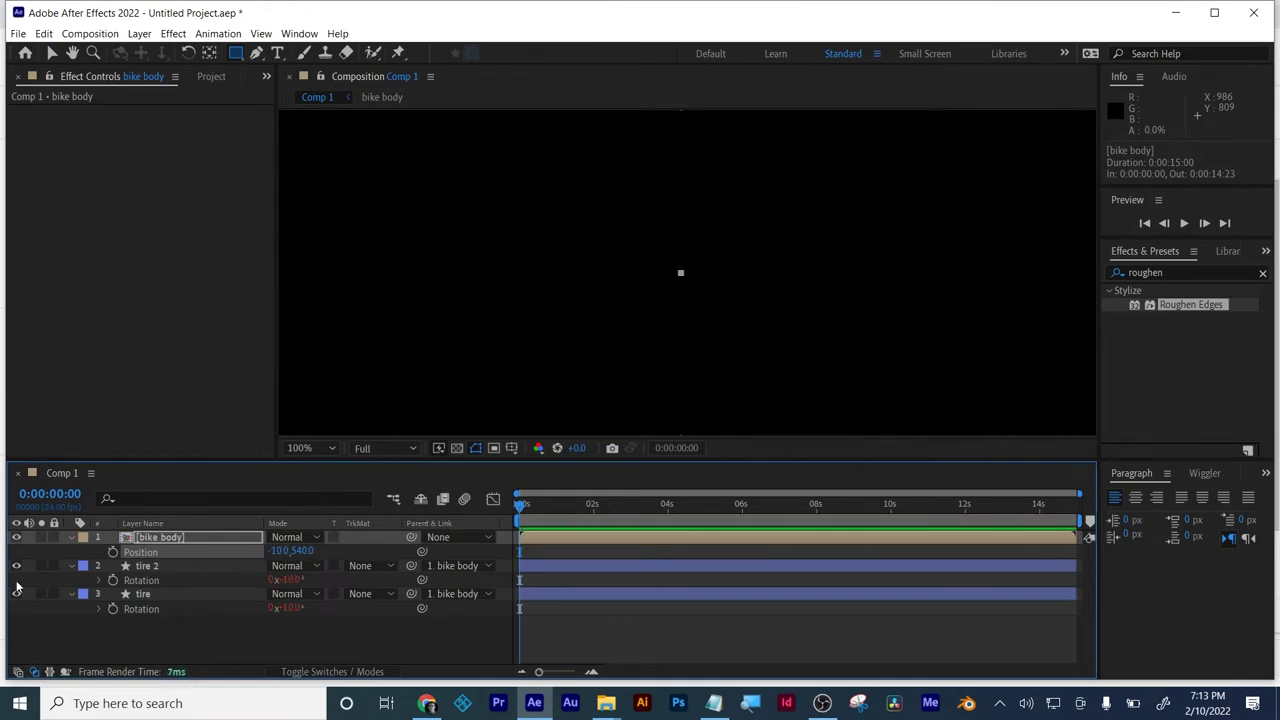
click(113, 552)
- Add a Position keyframe for the bike body at 4 seconds with an X value of 1291
drag(521, 506, 669, 505)
click(286, 551)
text(1175)
key(Return)
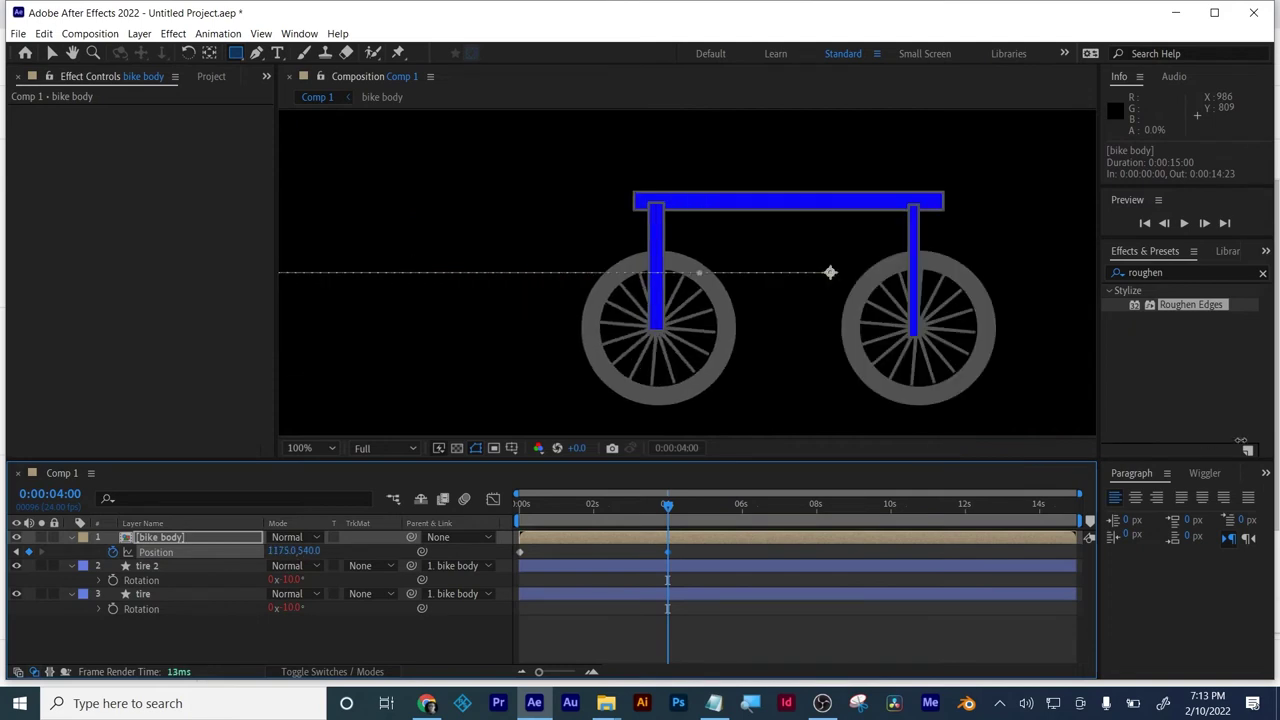
drag(280, 551, 396, 551)
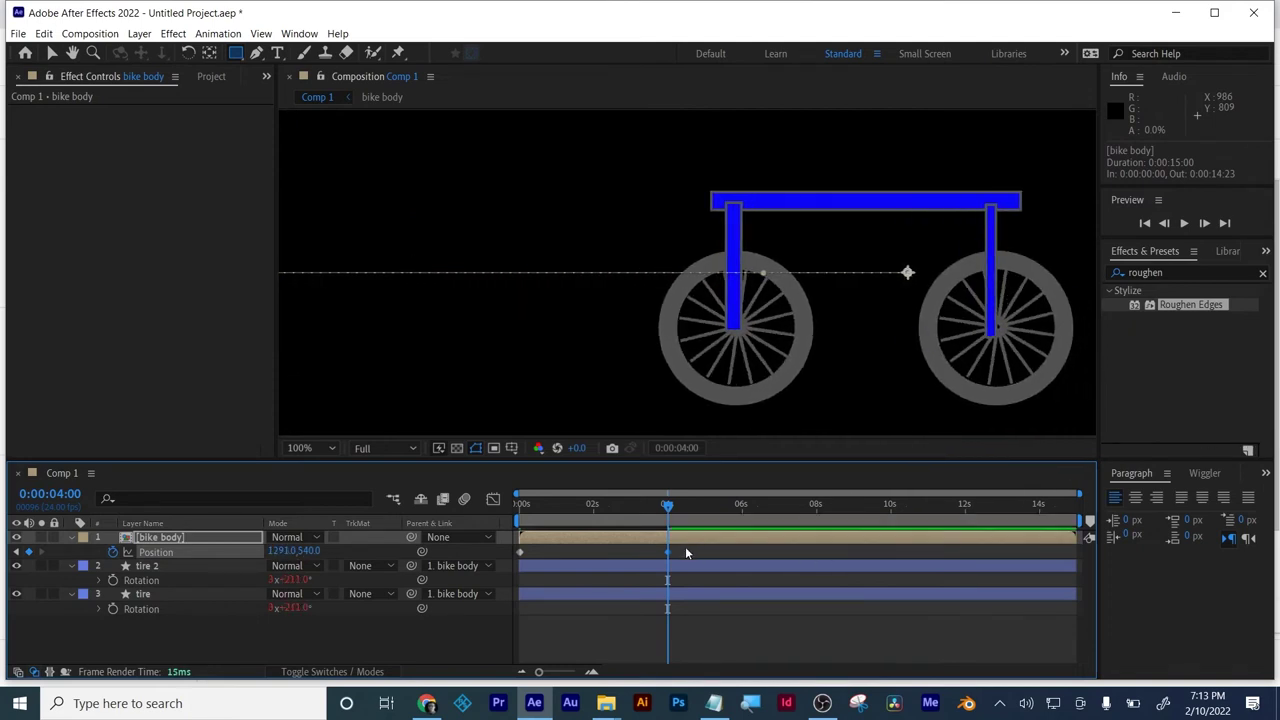
- Apply Easy Ease Out to both bike body Position keyframes and show their speed curve in the Graph Editor
drag(686, 548, 512, 561)
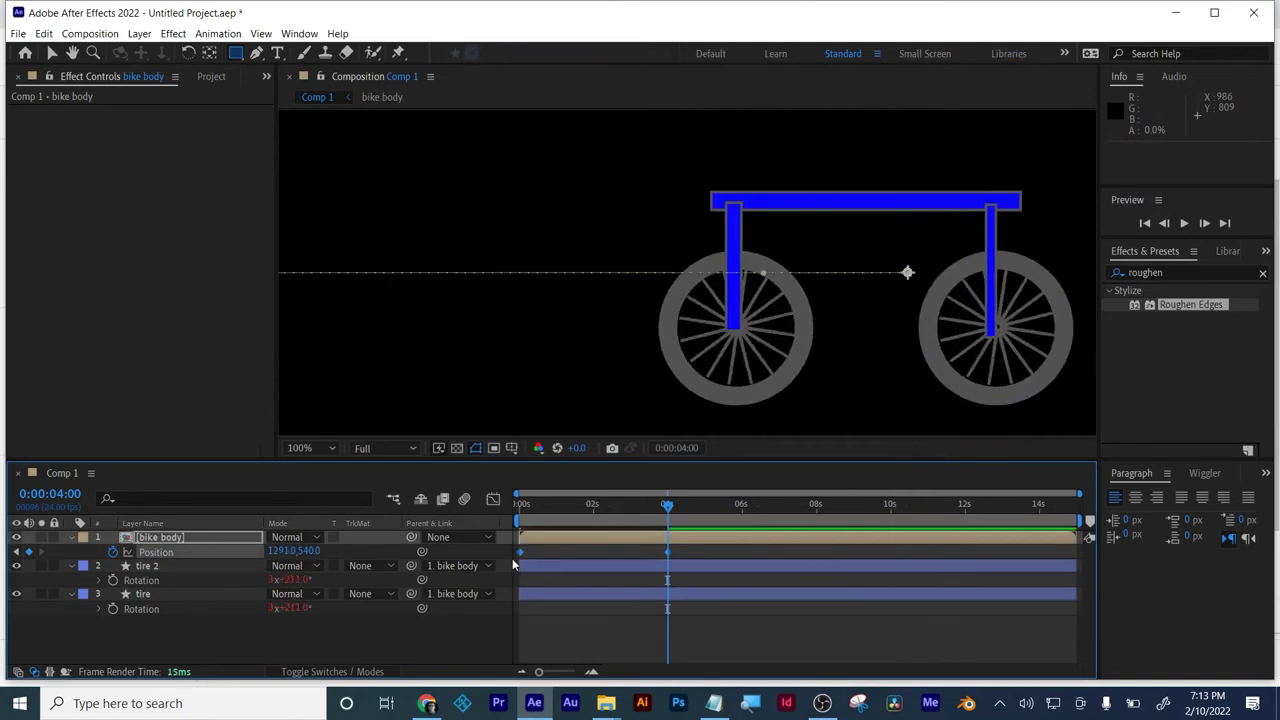
right_click(518, 560)
mouse_move(545, 545)
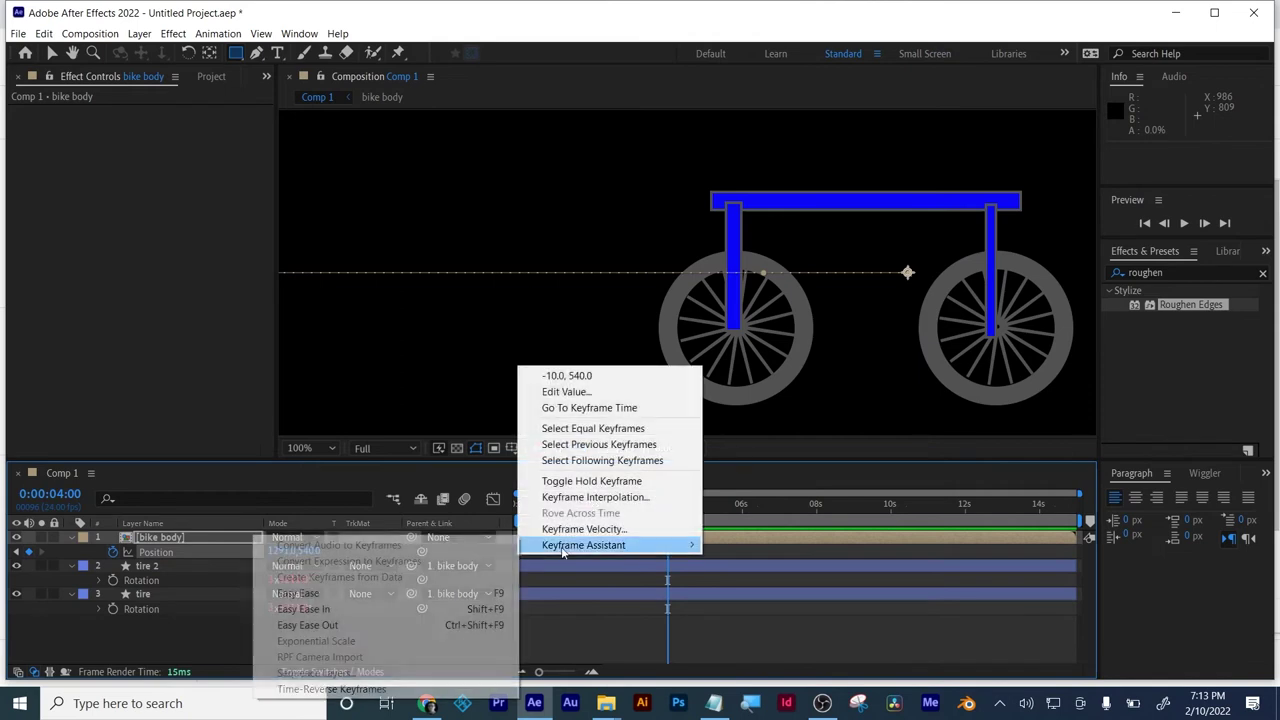
click(443, 625)
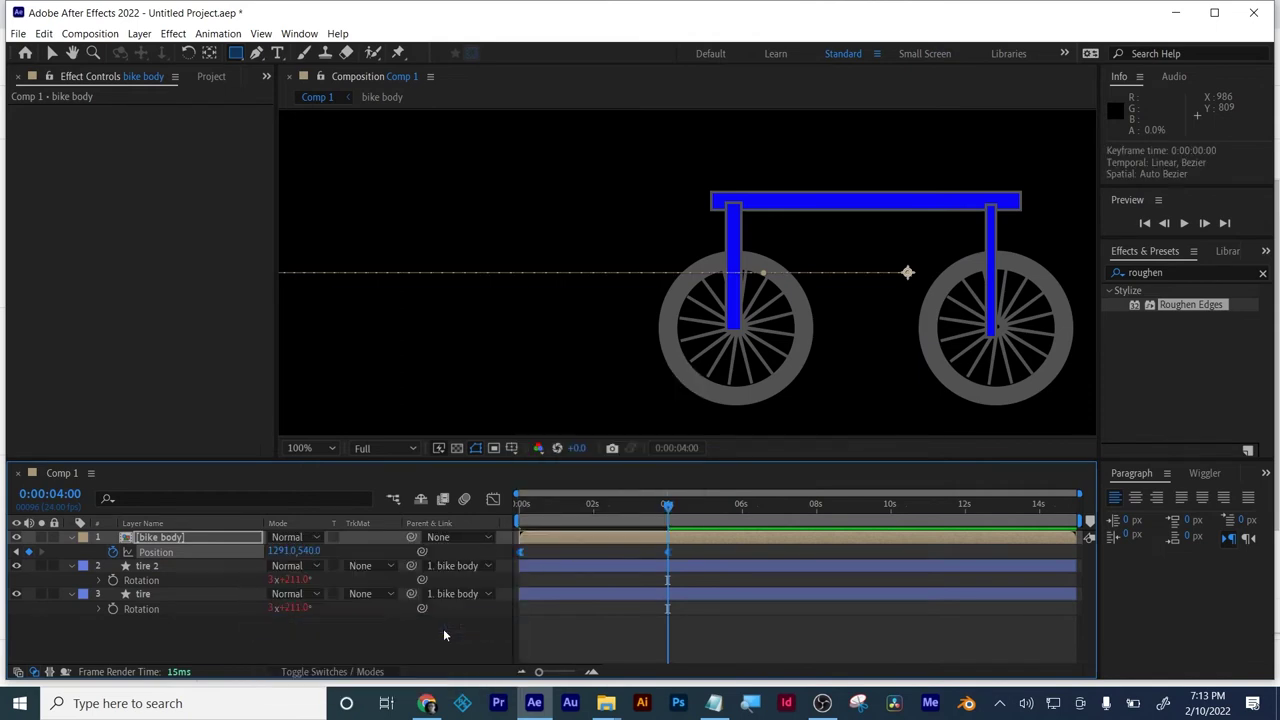
click(493, 500)
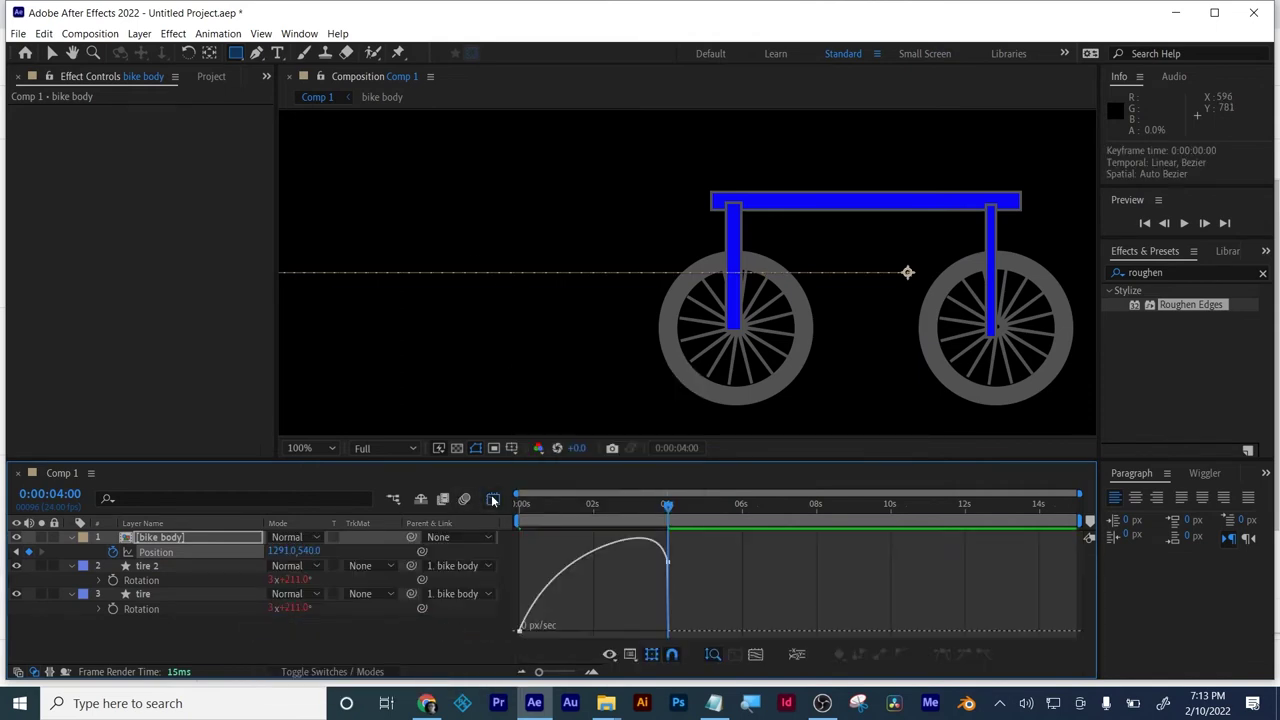
- In the bike body's speed graph, extend the 4-second position keyframe's incoming handle to about 2.3 seconds, at about 290 px/sec
click(755, 654)
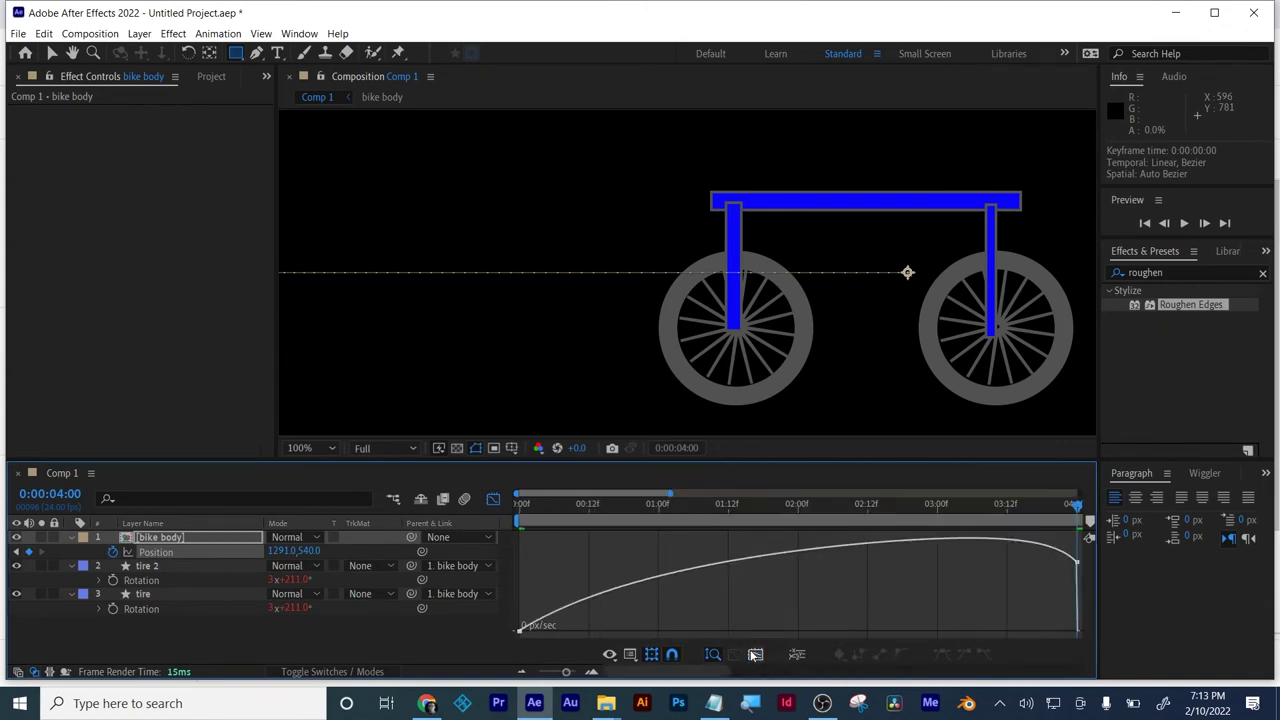
click(630, 655)
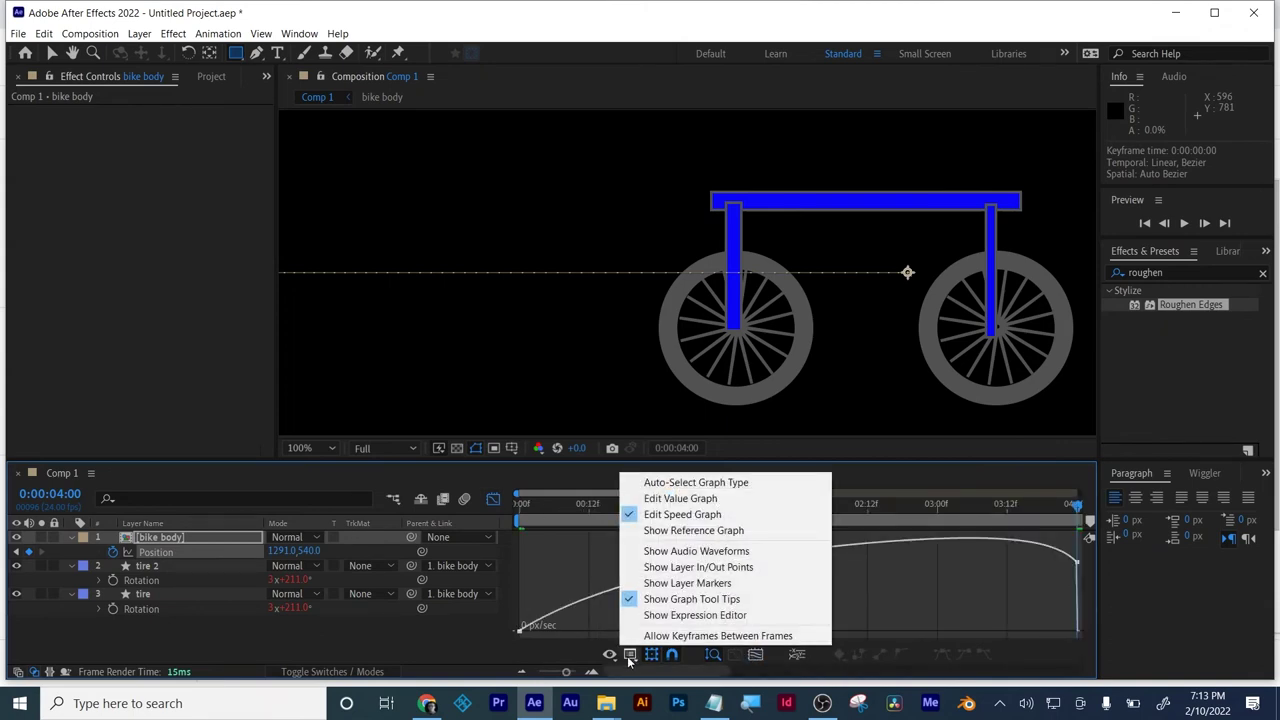
click(666, 515)
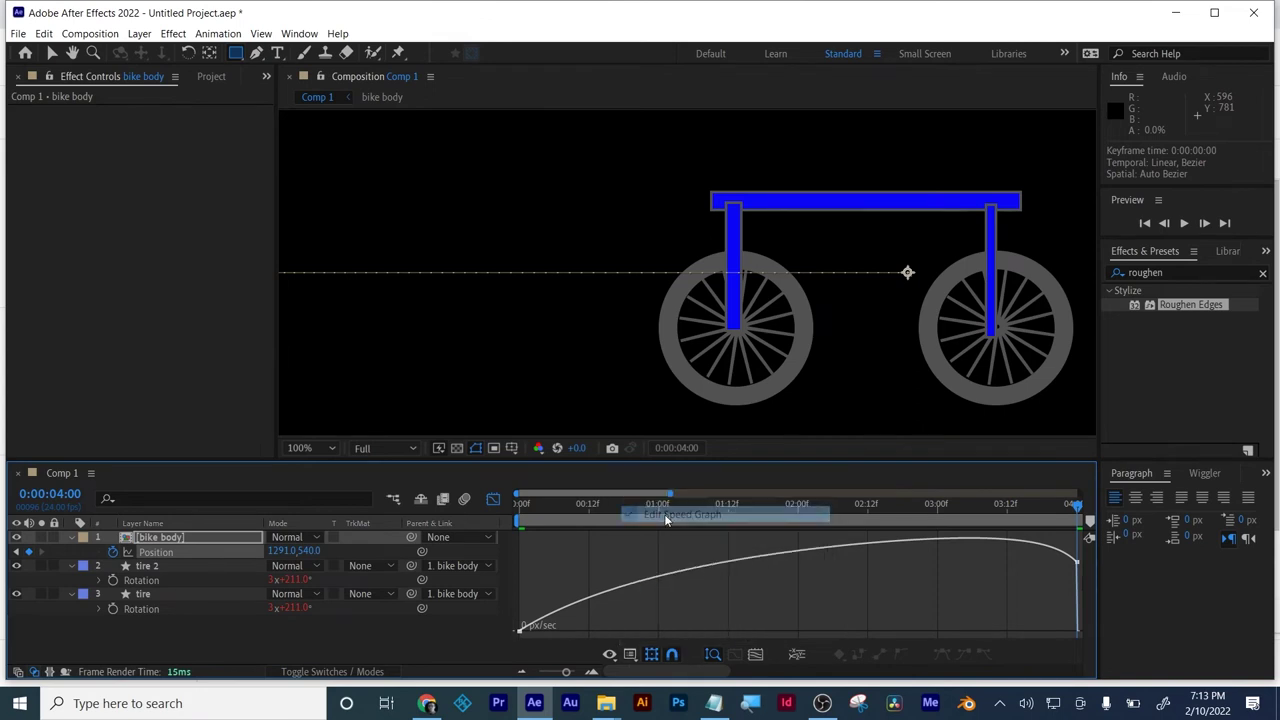
click(520, 632)
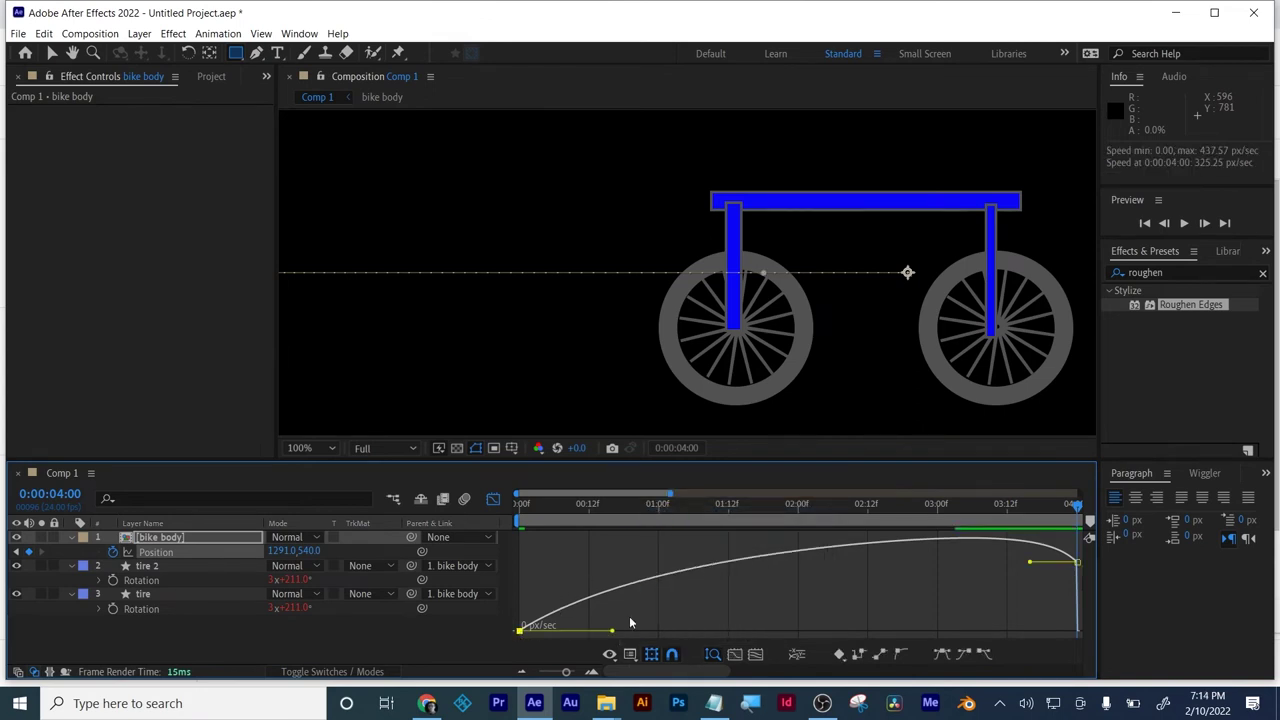
right_click(1028, 567)
click(966, 576)
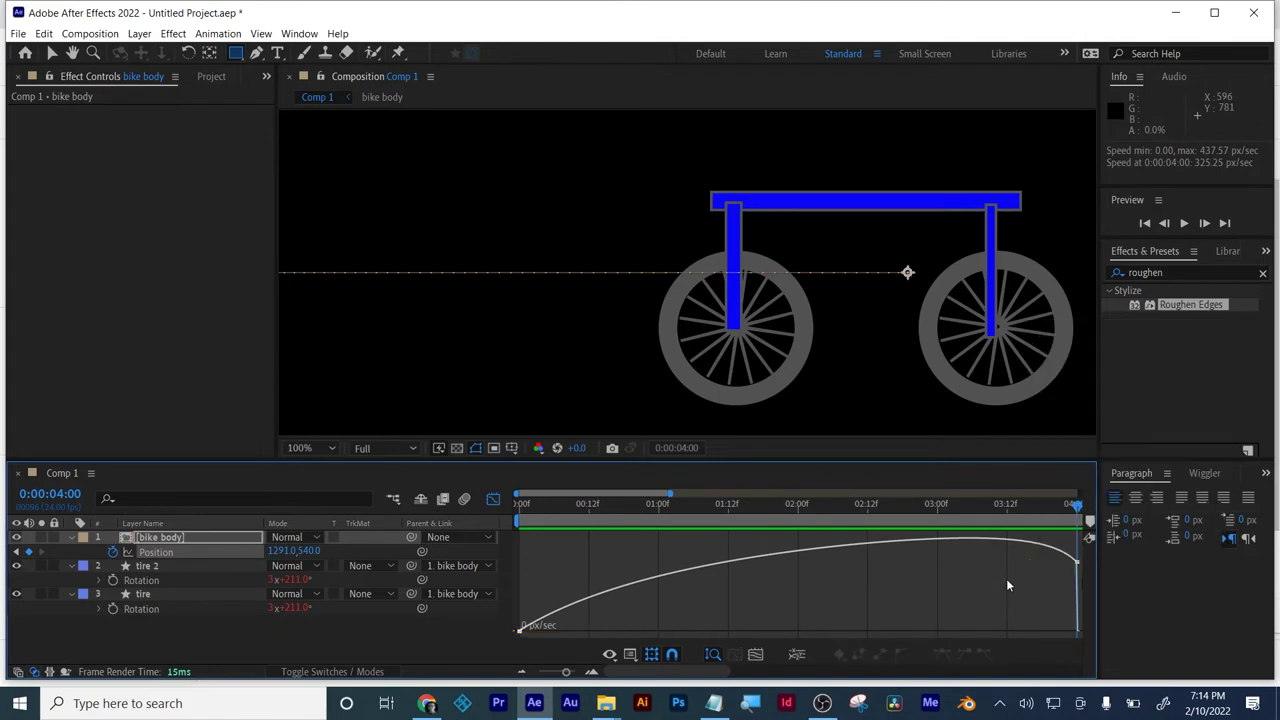
click(1078, 566)
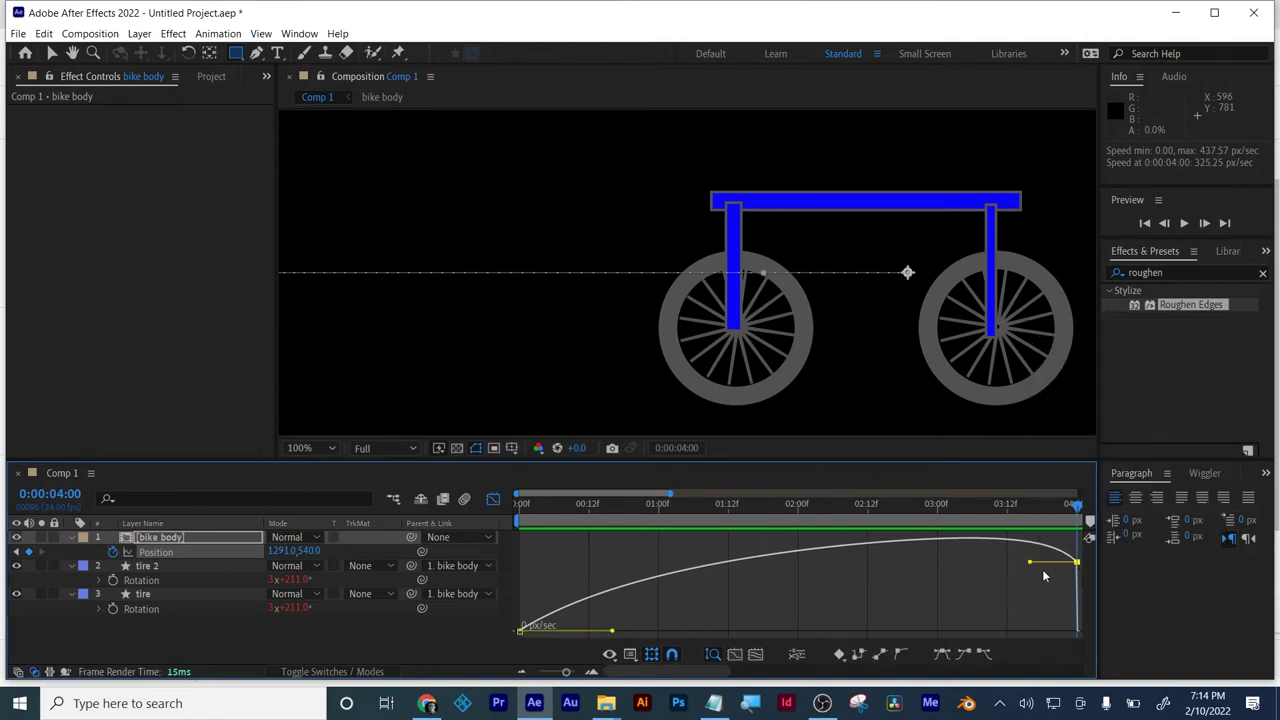
drag(1031, 565, 841, 570)
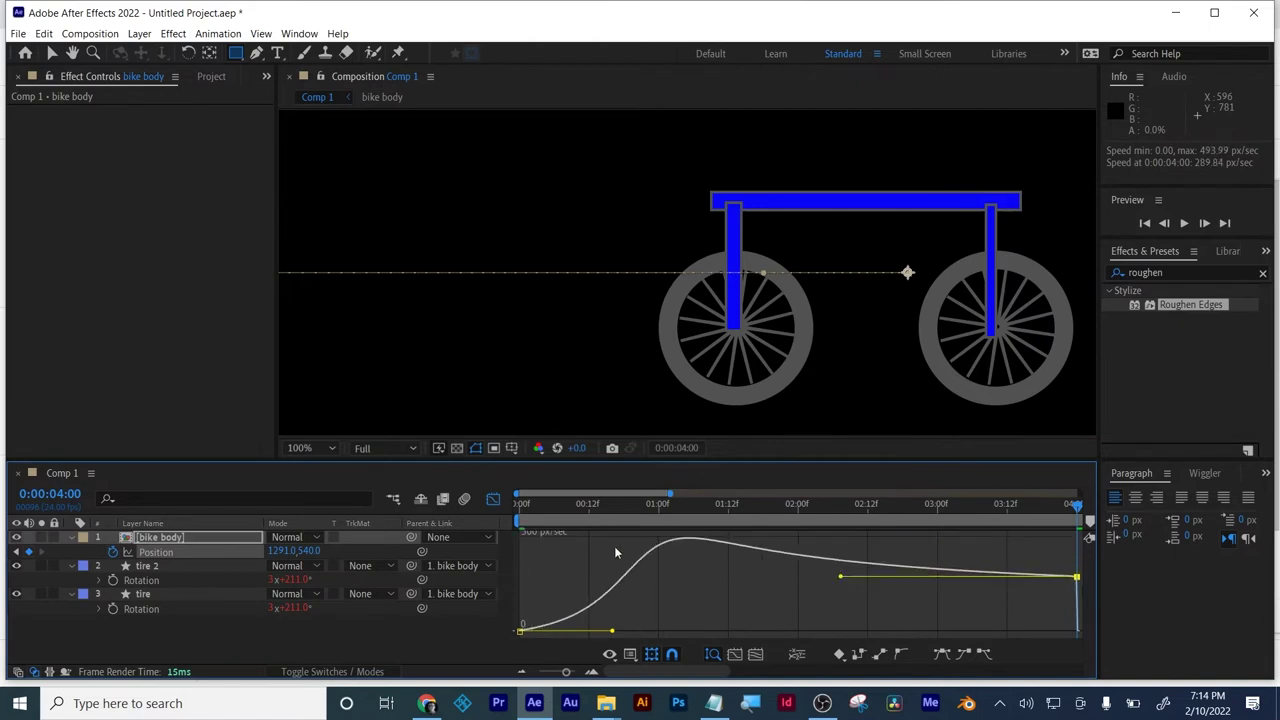
- Leave the graph editor, show the full composition duration and preview the bike animation from the start
click(492, 499)
click(521, 505)
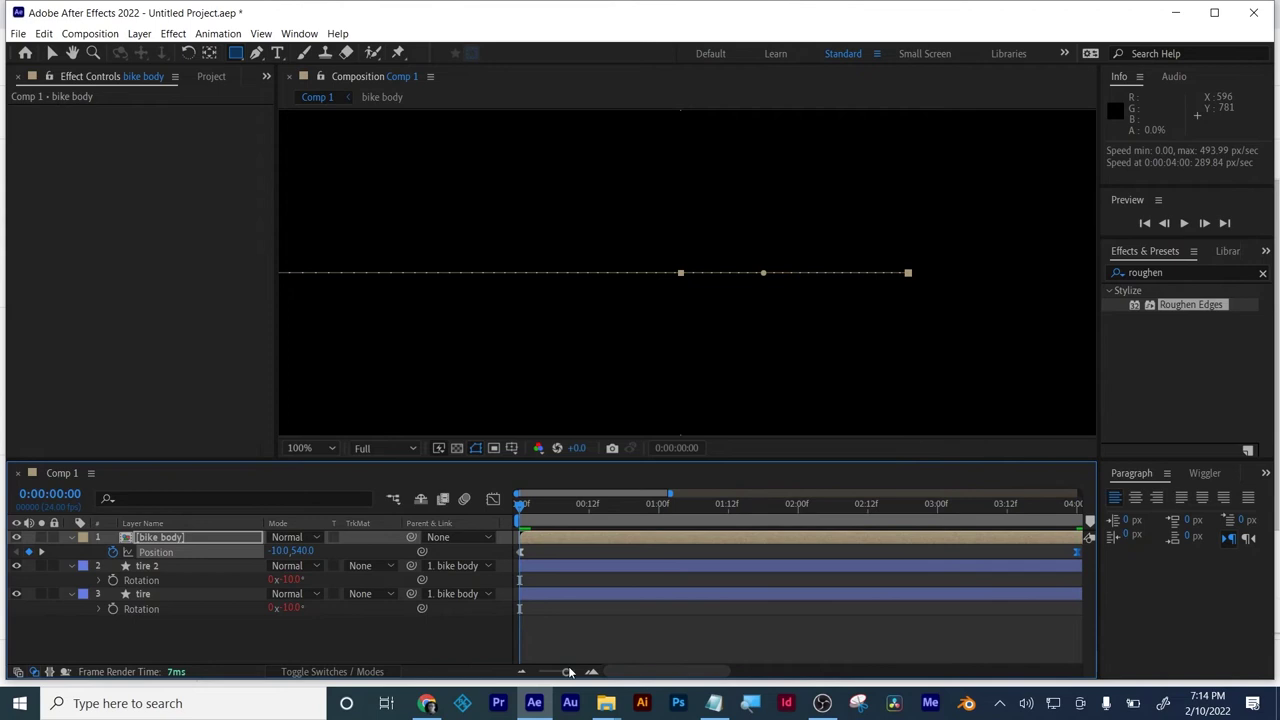
click(521, 672)
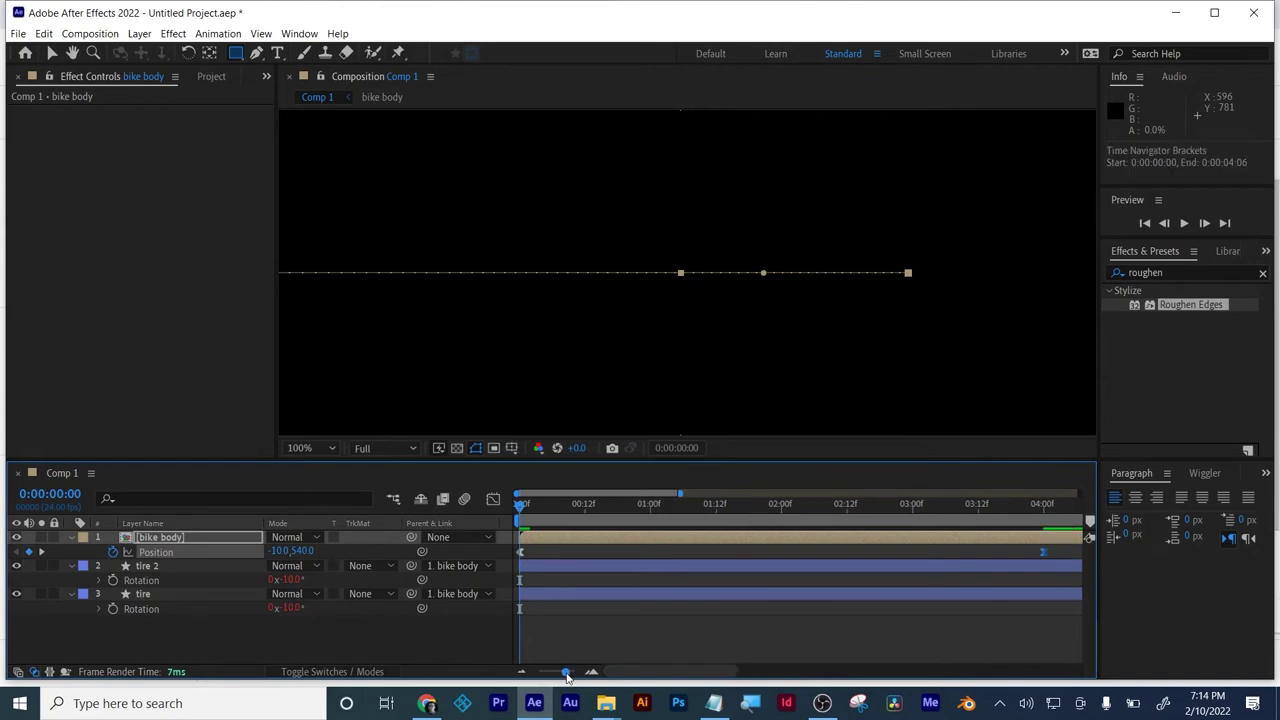
drag(565, 676, 517, 683)
click(556, 638)
key(space)
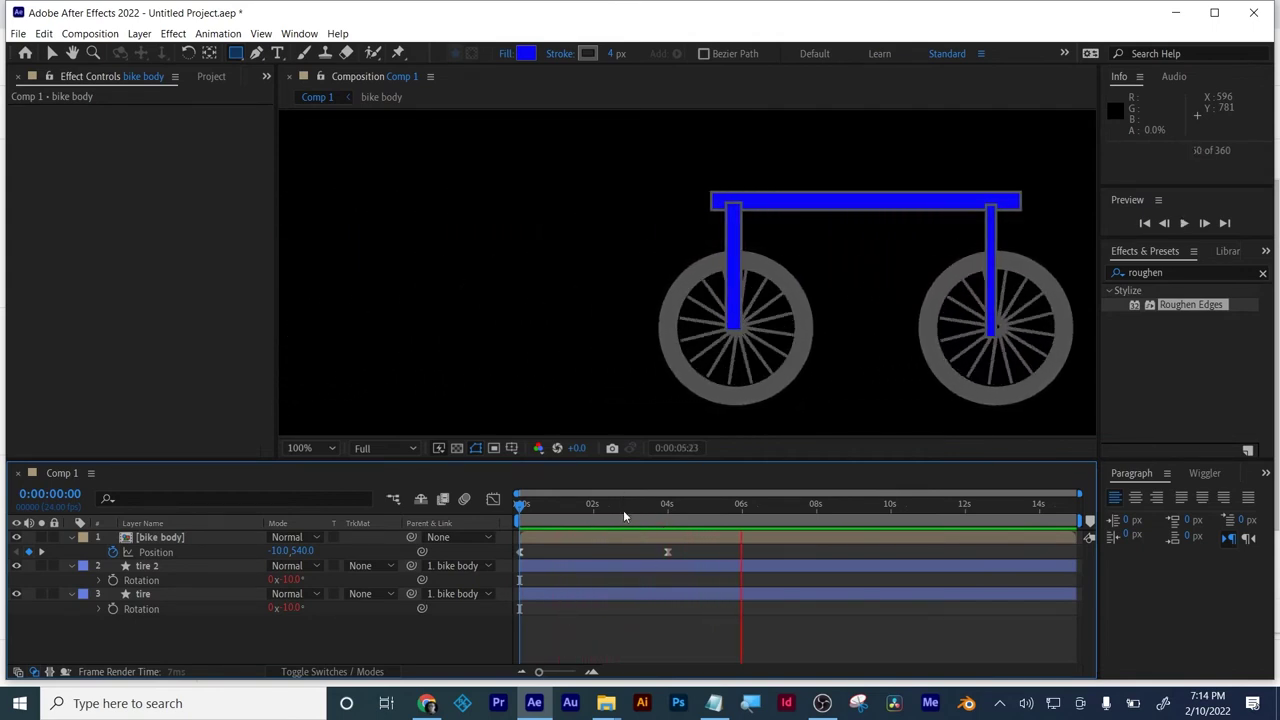
- Move the bike body's end position keyframe to about 2.4 seconds, preview the motion and scrub through it to 0:00:02:11
drag(623, 510, 520, 545)
drag(669, 554, 609, 557)
key(space)
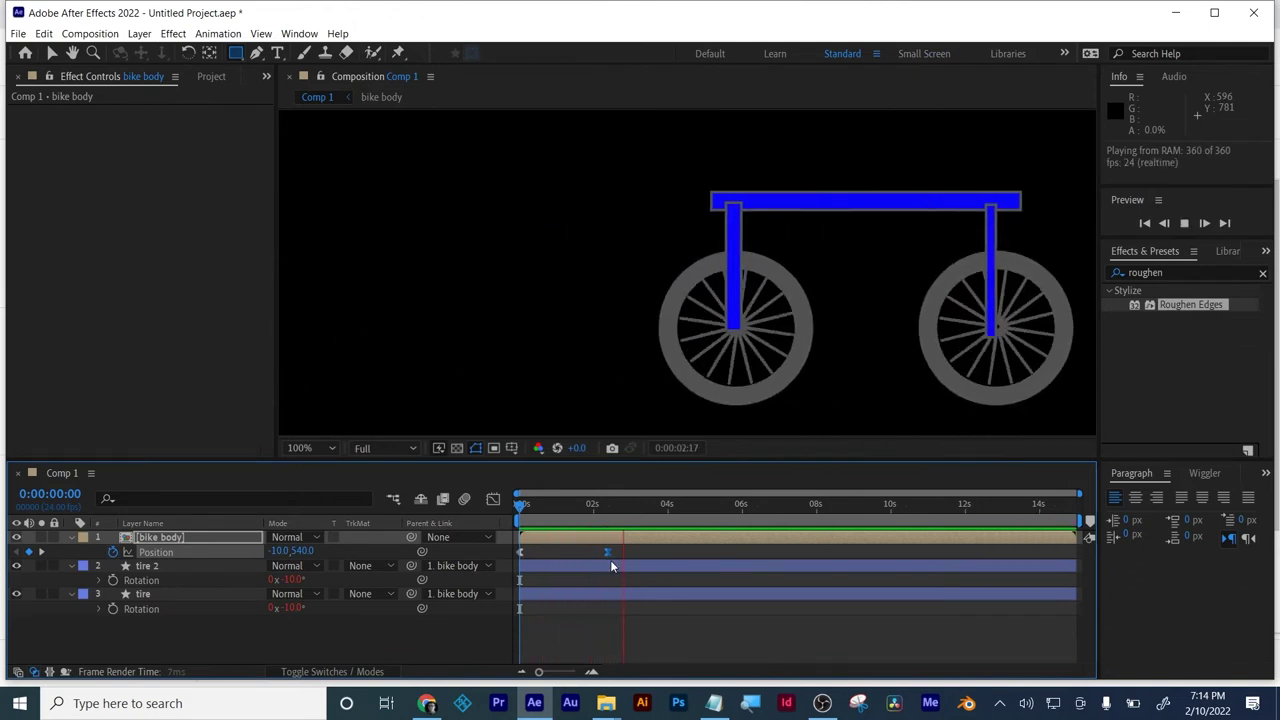
key(space)
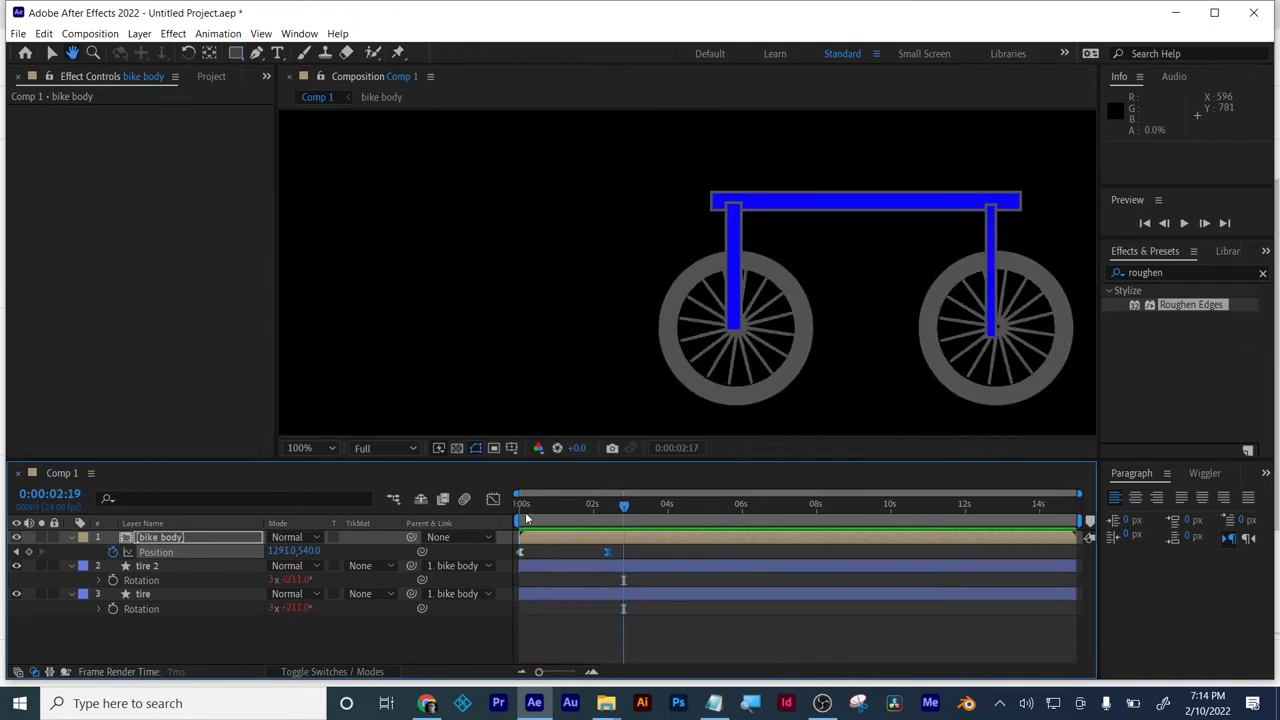
drag(525, 512, 611, 511)
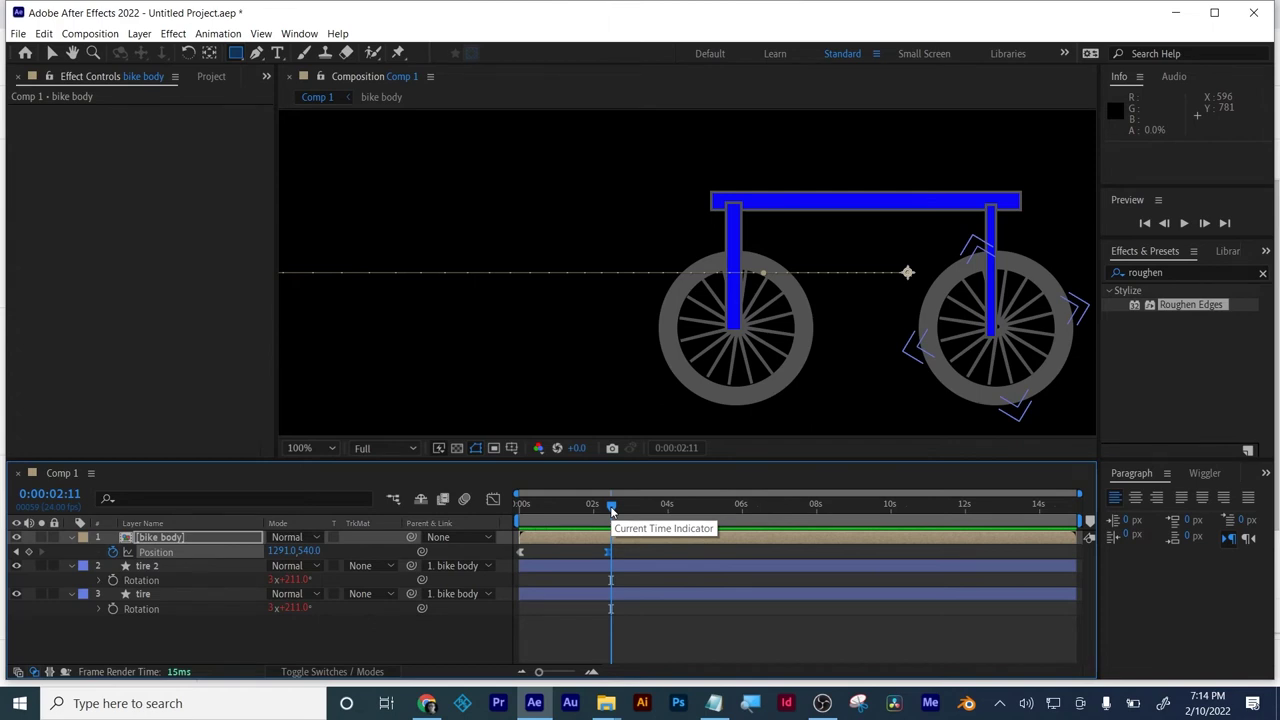
- Remove the rotation expressions from the tire 2 and tire layers, and delete the bike body layer
click(421, 607)
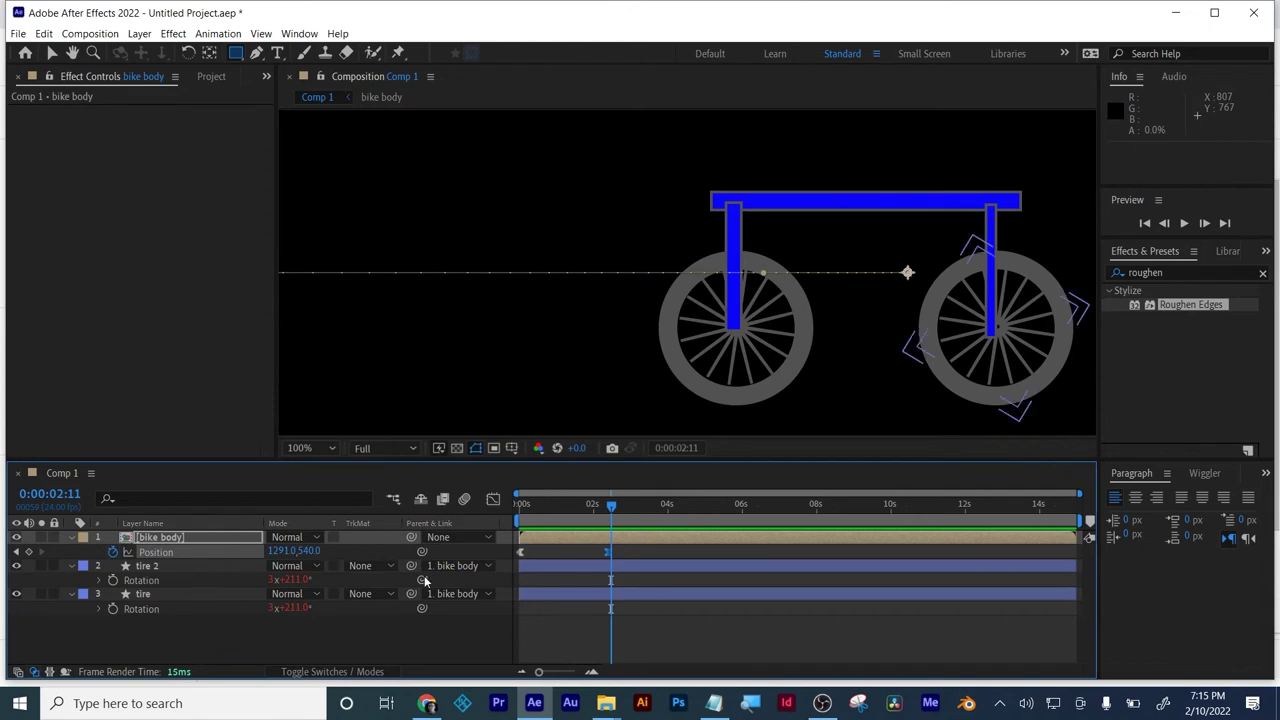
alt+click(112, 581)
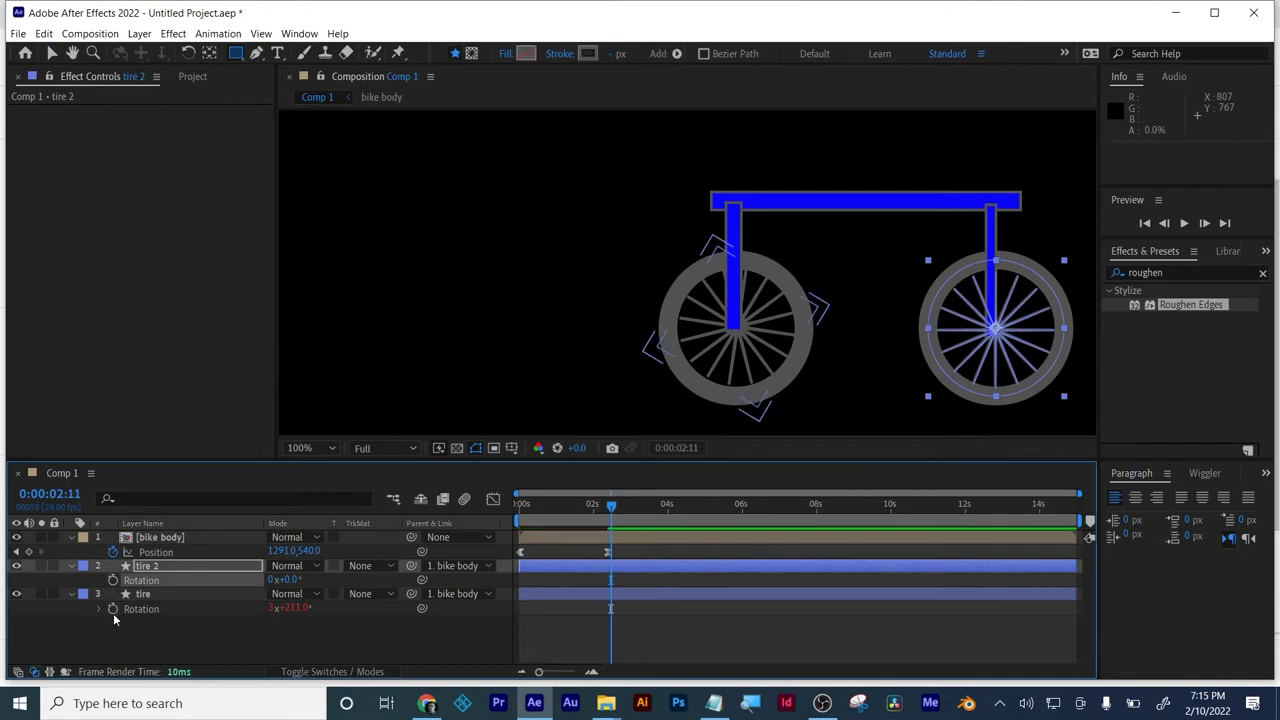
alt+click(113, 608)
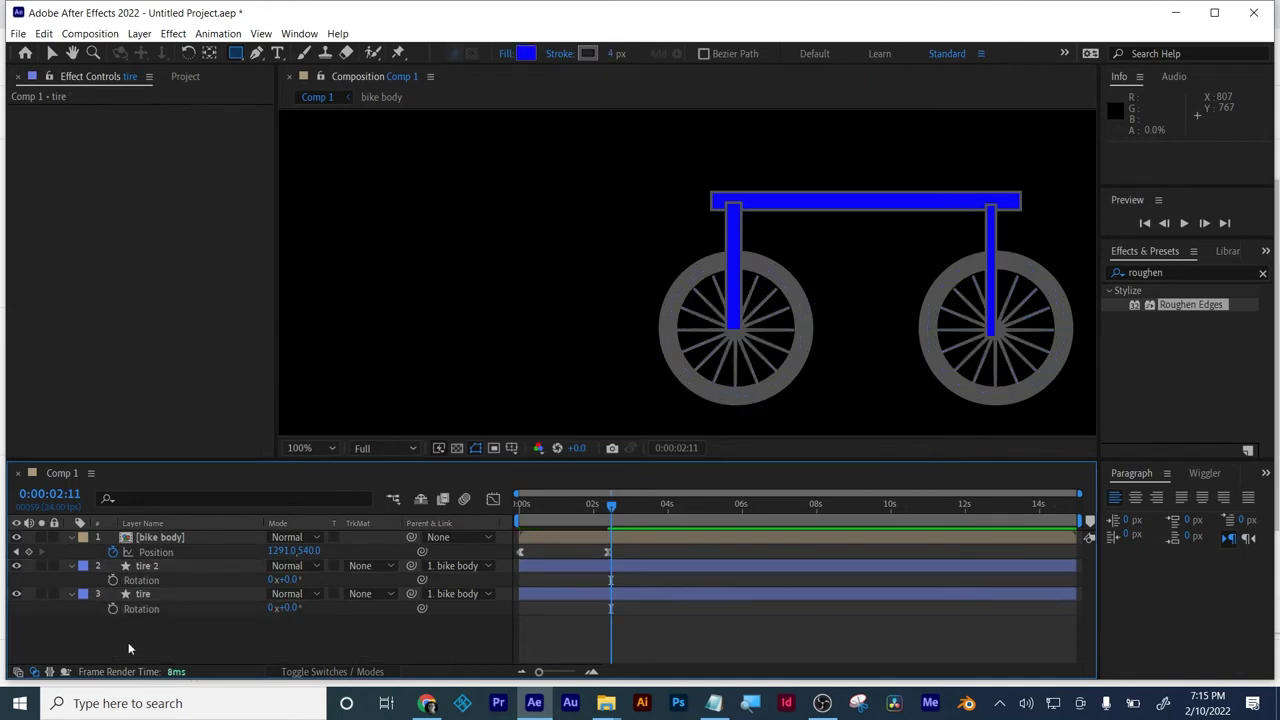
click(163, 538)
key(Delete)
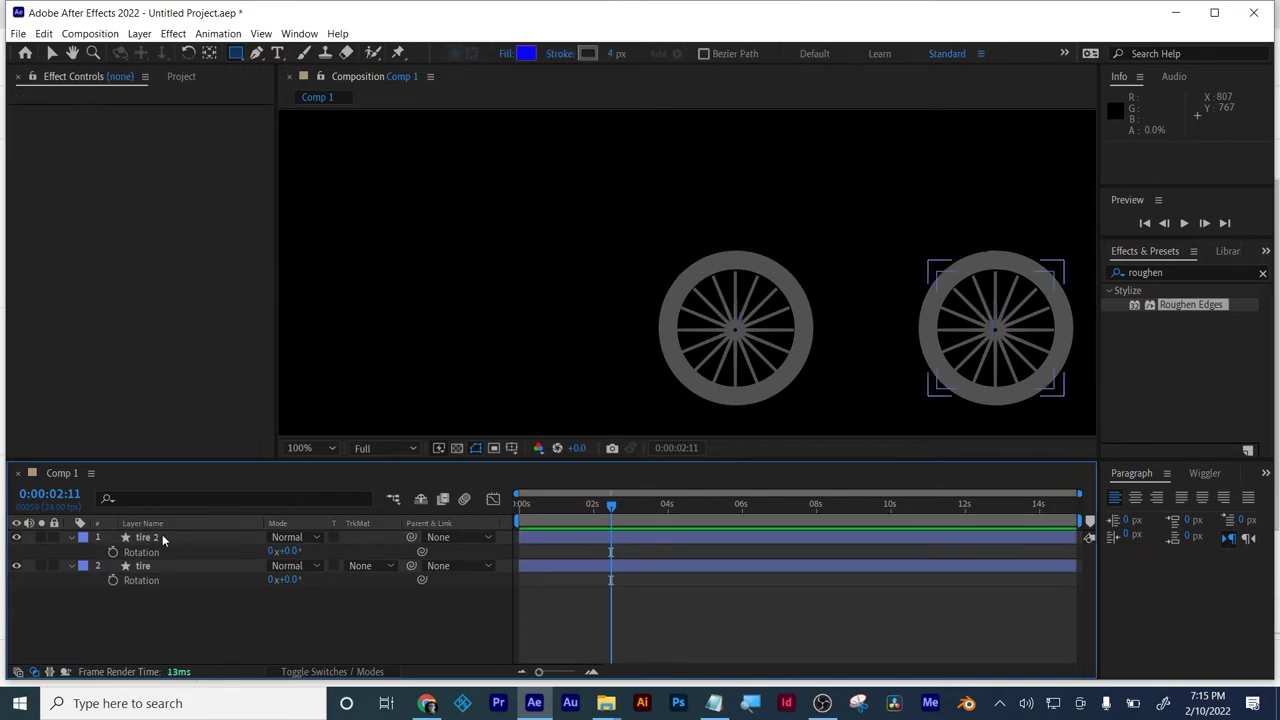
- Try to draw a thin blue rectangle connecting the two wheel hubs, and undo it
click(137, 626)
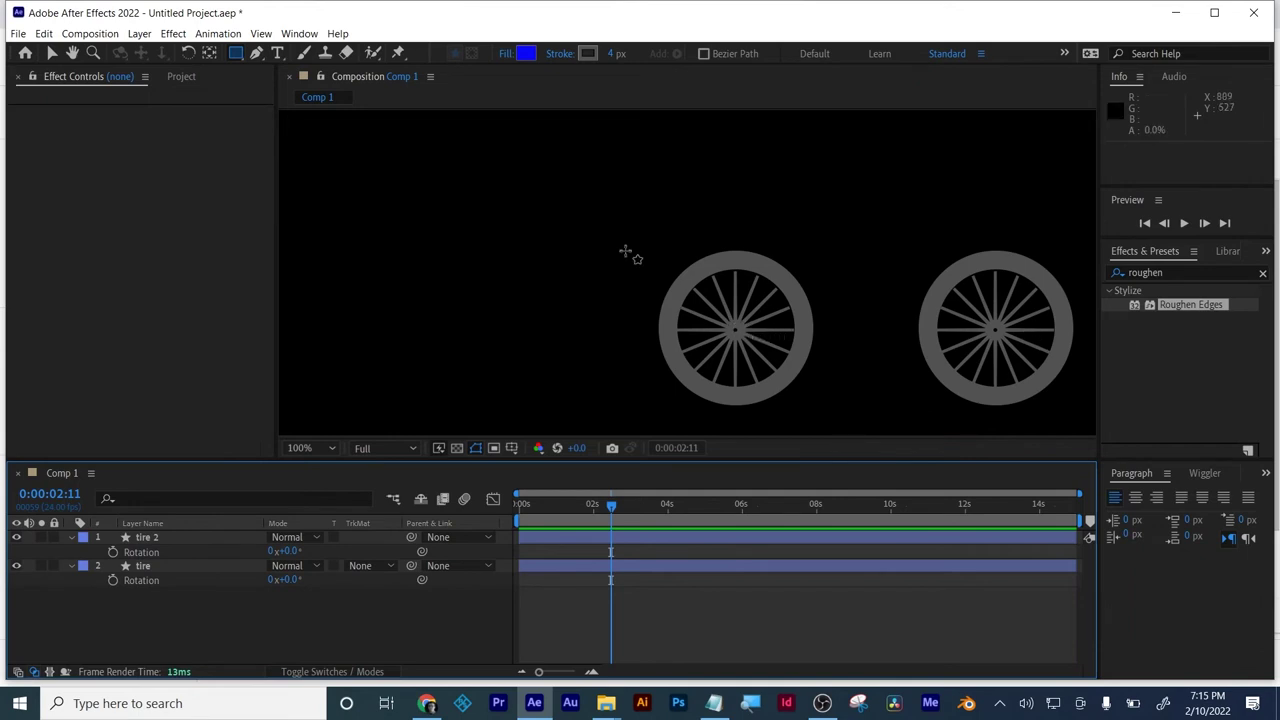
click(237, 54)
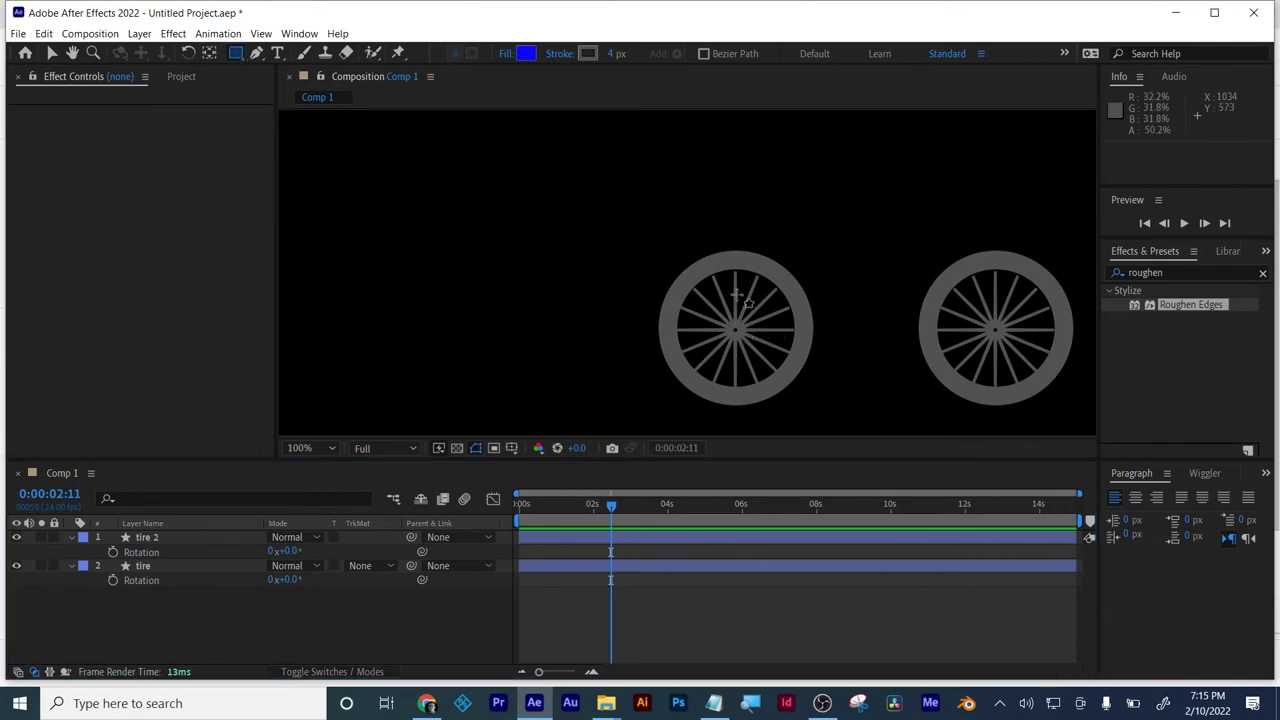
right_click(740, 330)
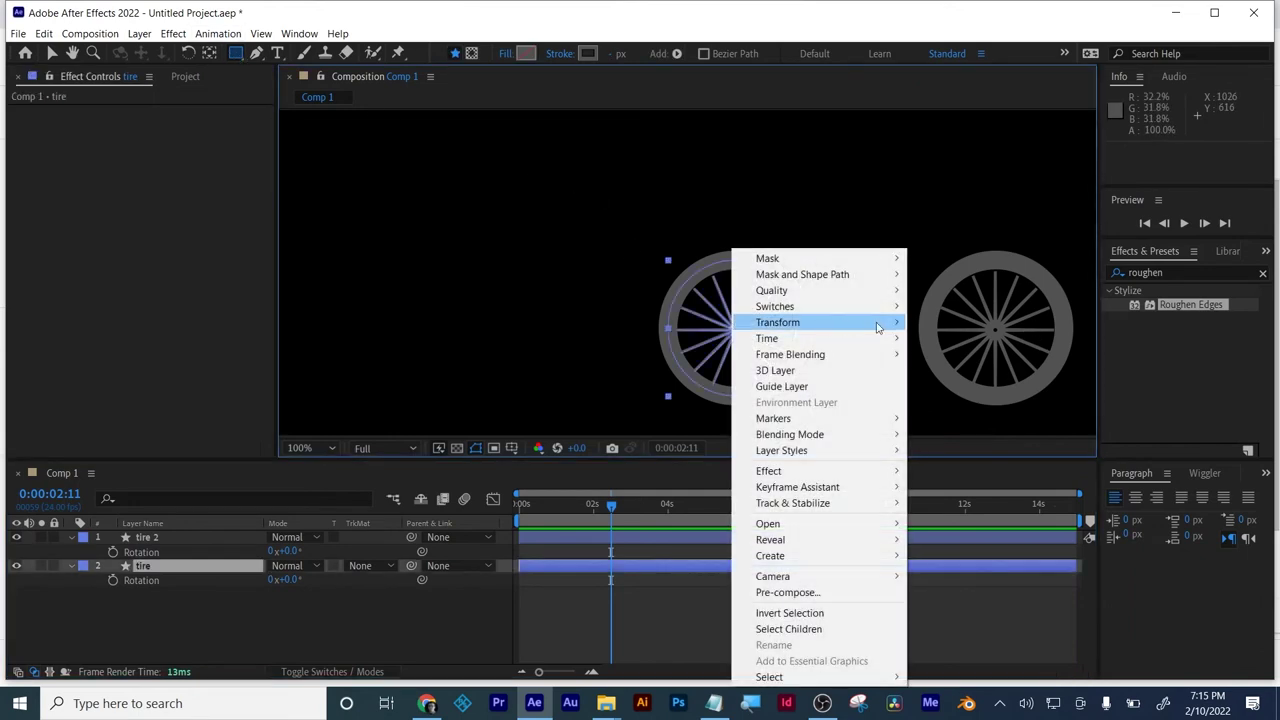
click(949, 184)
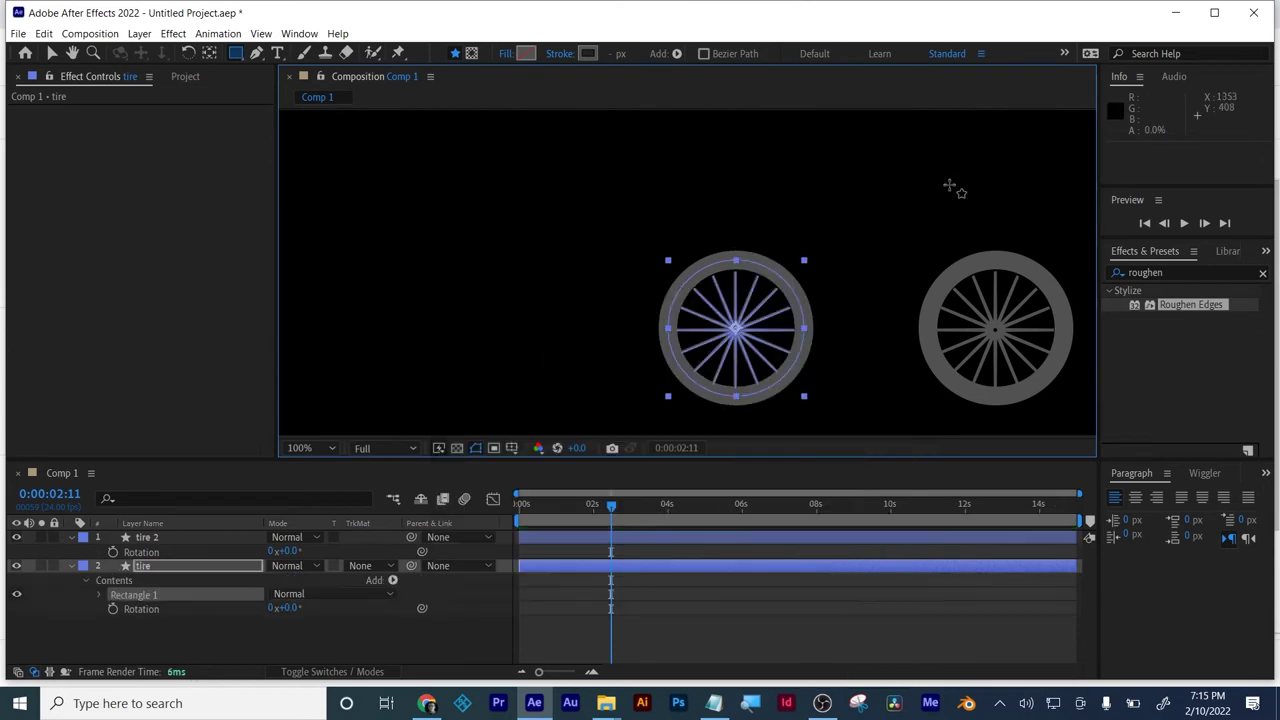
click(671, 619)
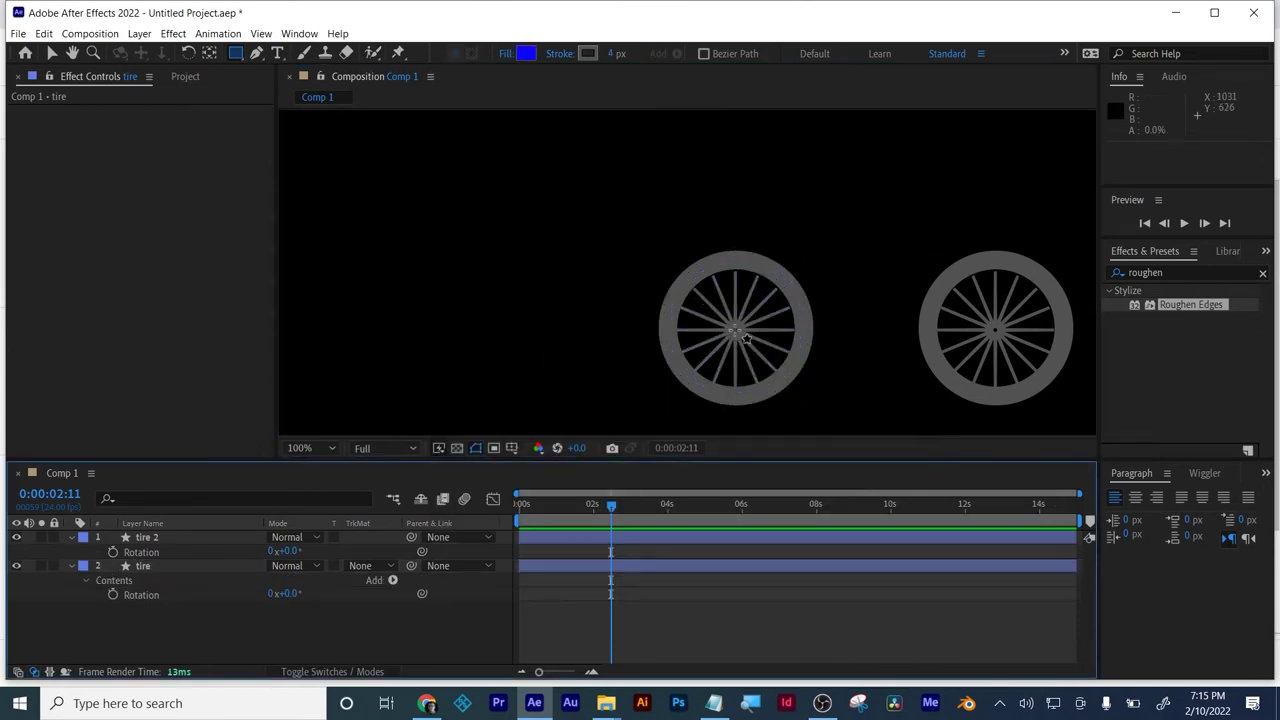
drag(731, 316, 999, 338)
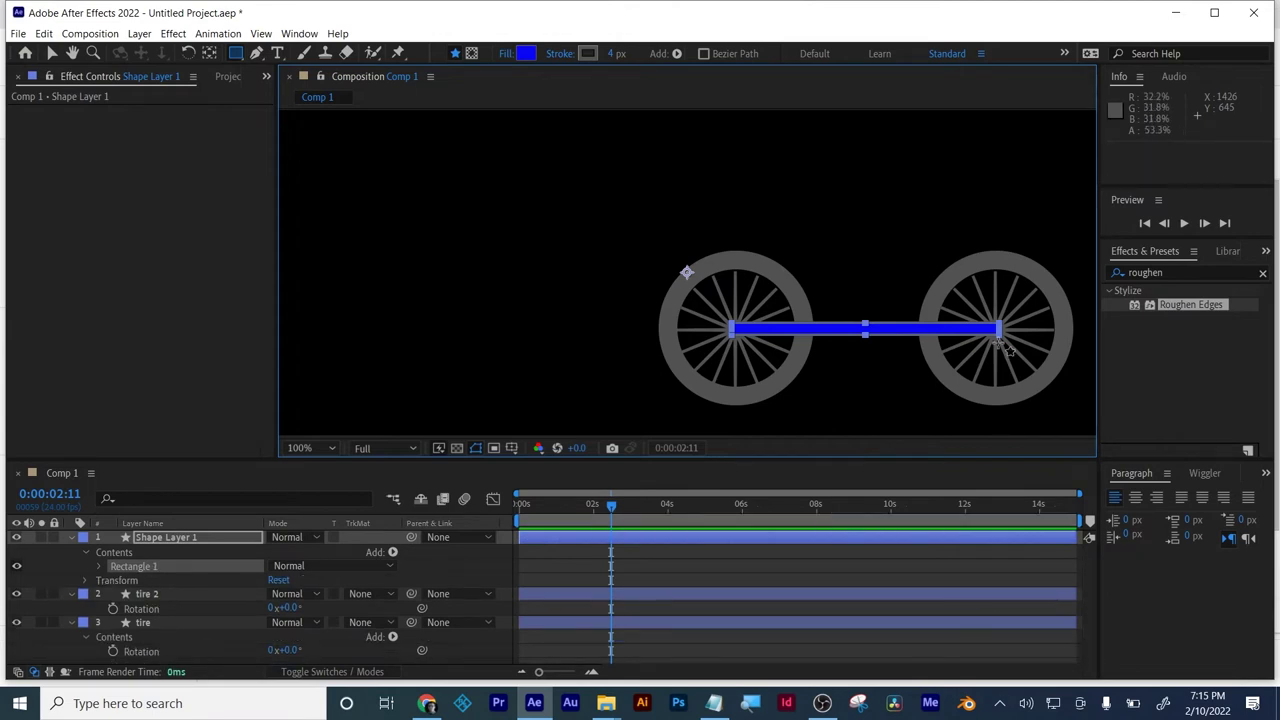
key(ctrl+z)
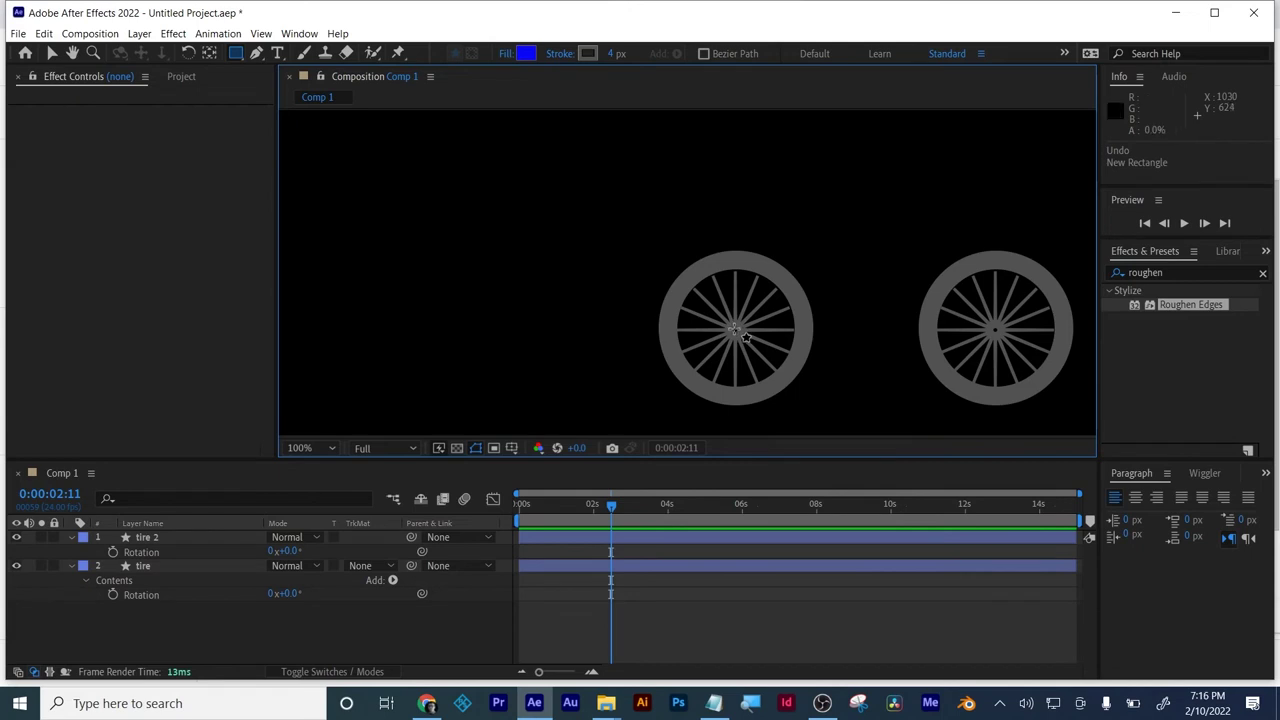
- Draw a vertical blue rectangle, about 9 by 66 px, extending down from the tire's hub, and delete the tire 2 layer
drag(735, 330, 741, 373)
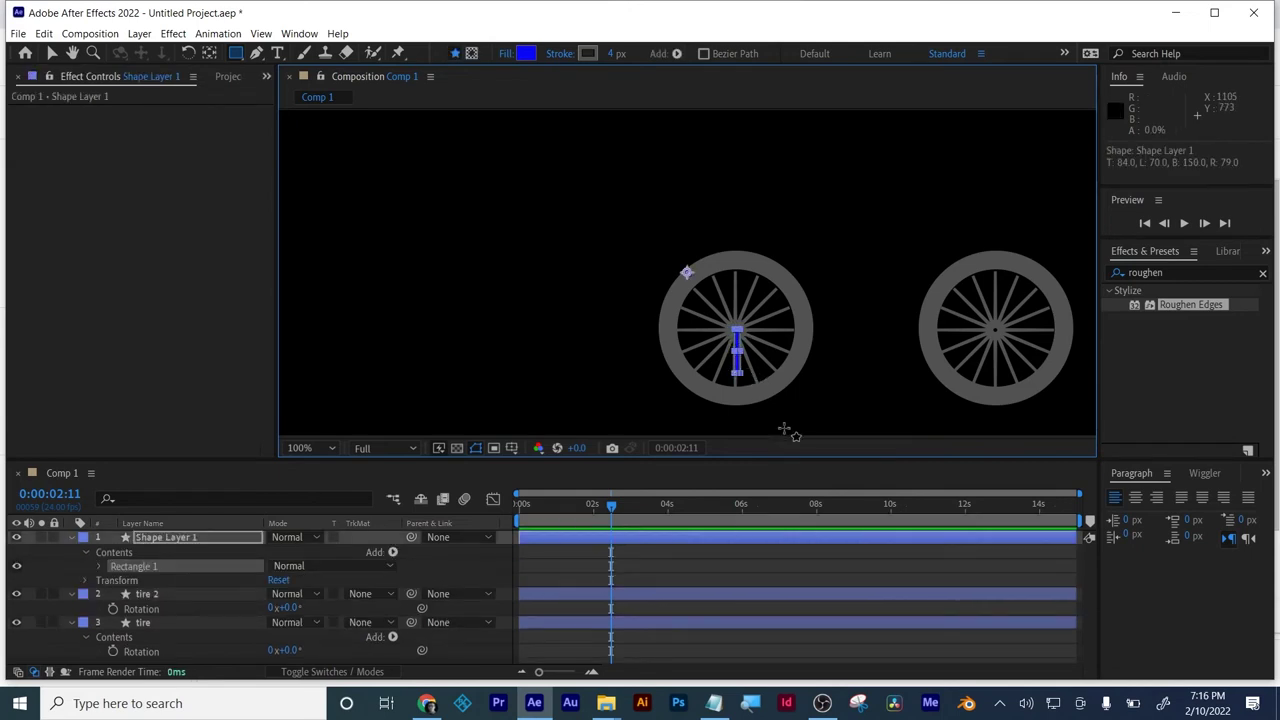
click(699, 590)
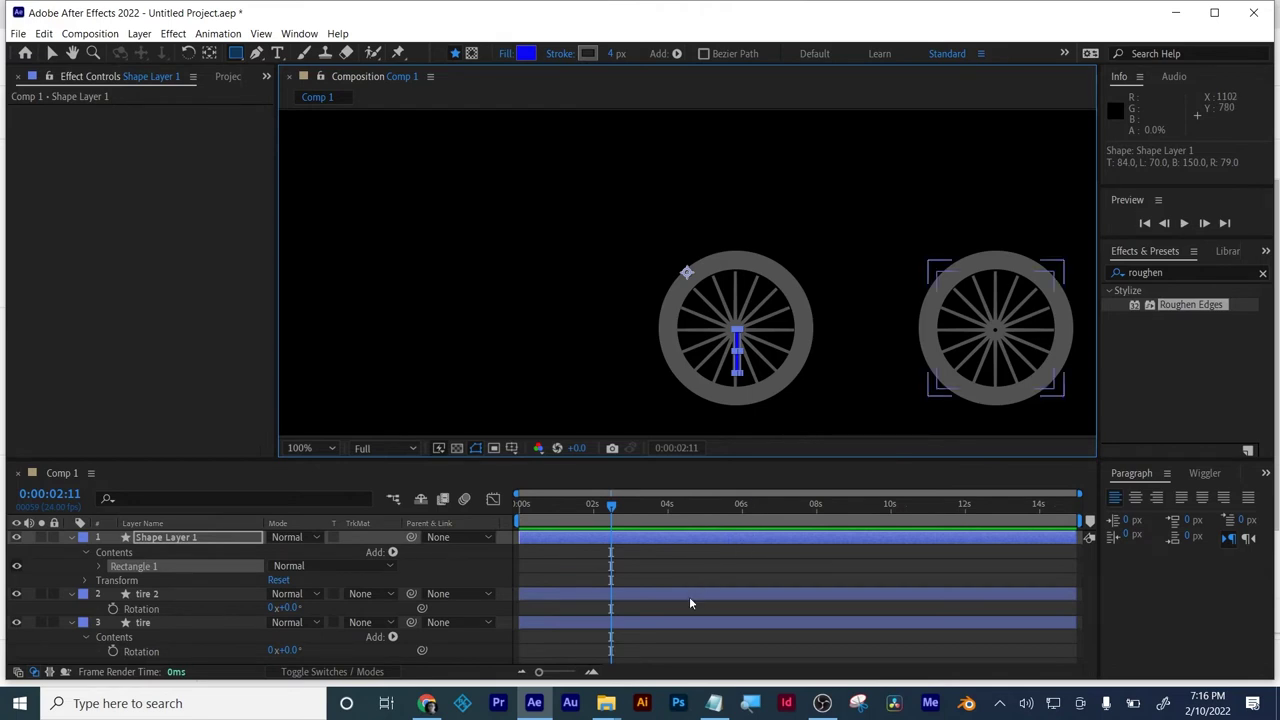
key(Delete)
key(ctrl+shift+a)
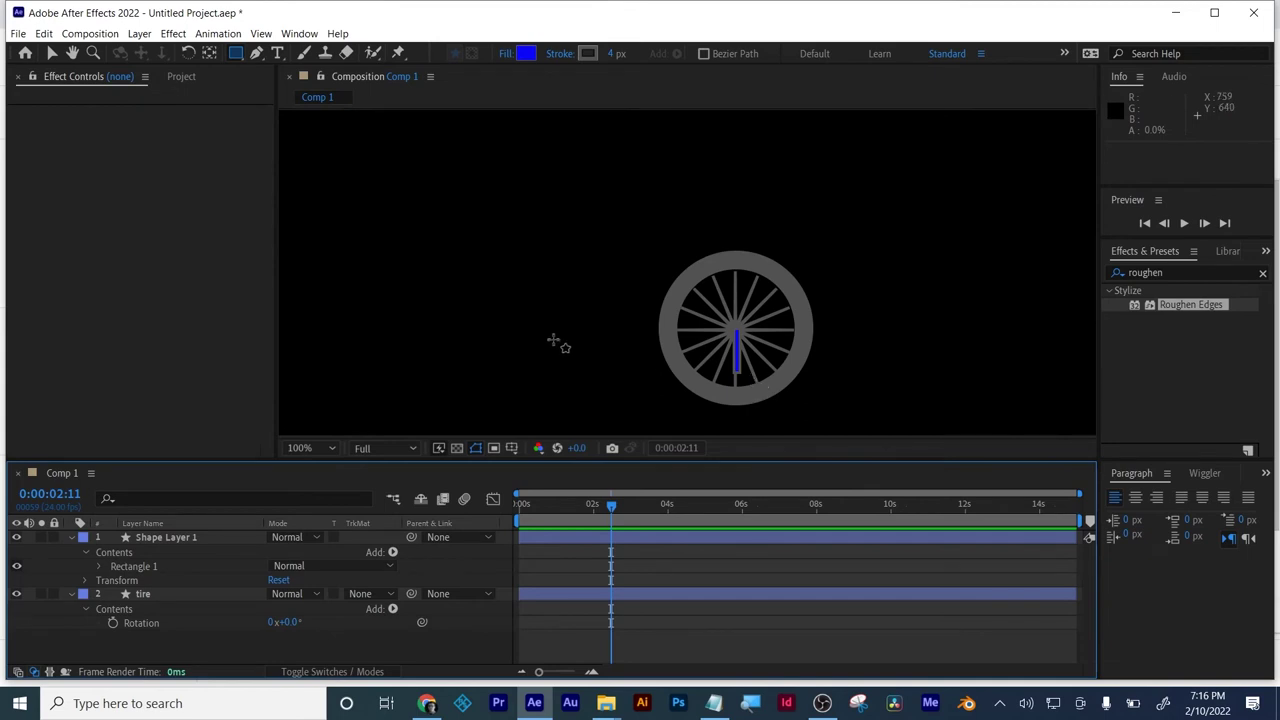
- Rename the new shape layer to "rod" and centre its anchor point on the rectangle
click(166, 539)
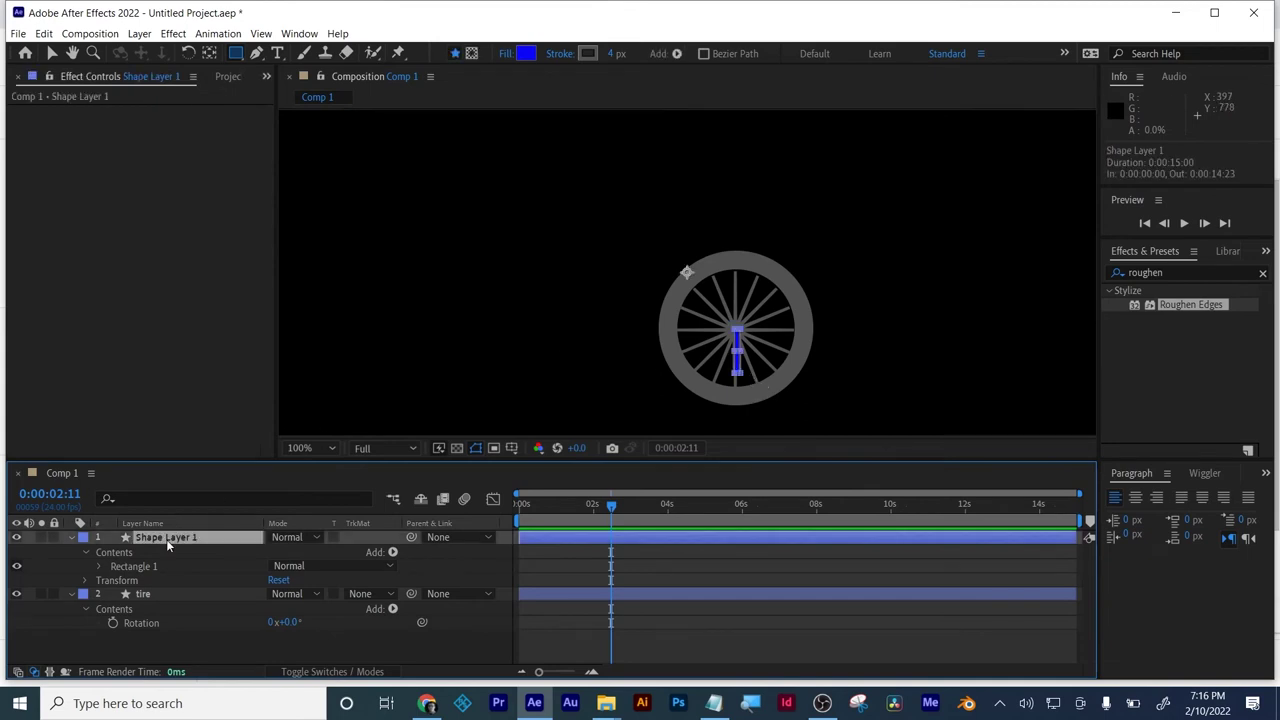
key(Return)
text(rod)
key(Return)
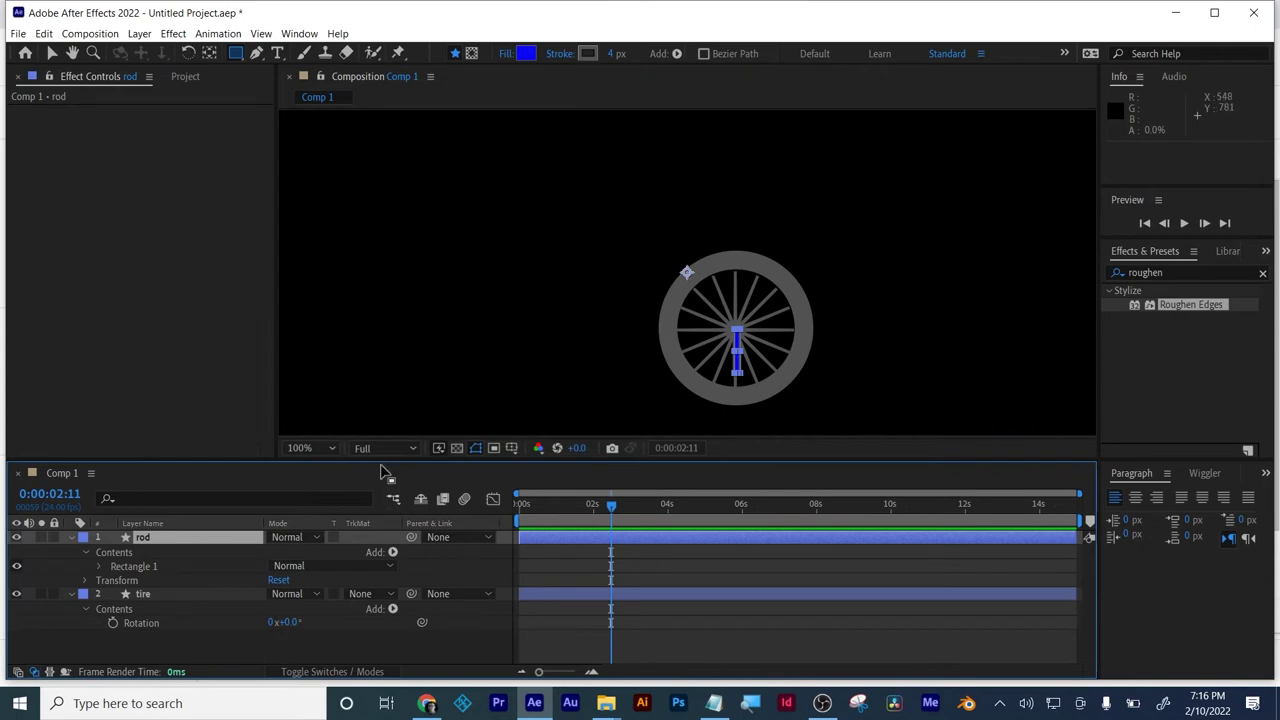
click(209, 54)
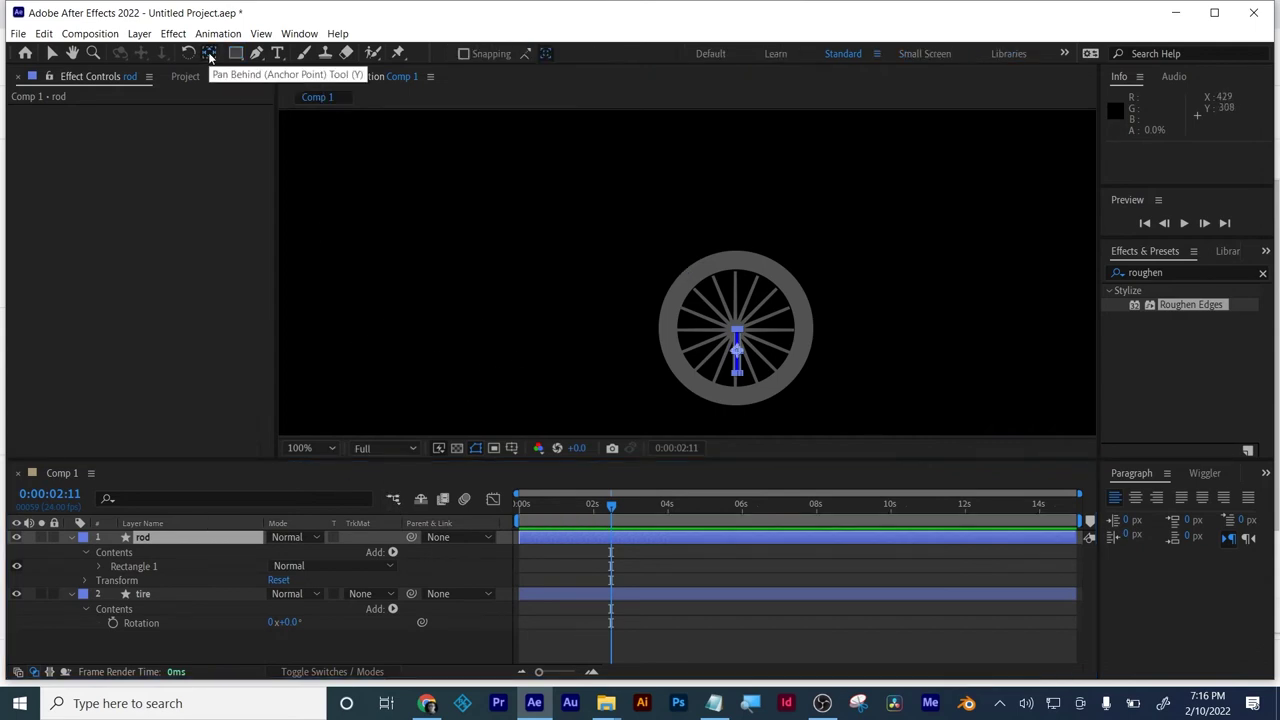
- Centre-align the rod and tire layers horizontally relative to the selection
ctrl+click(166, 592)
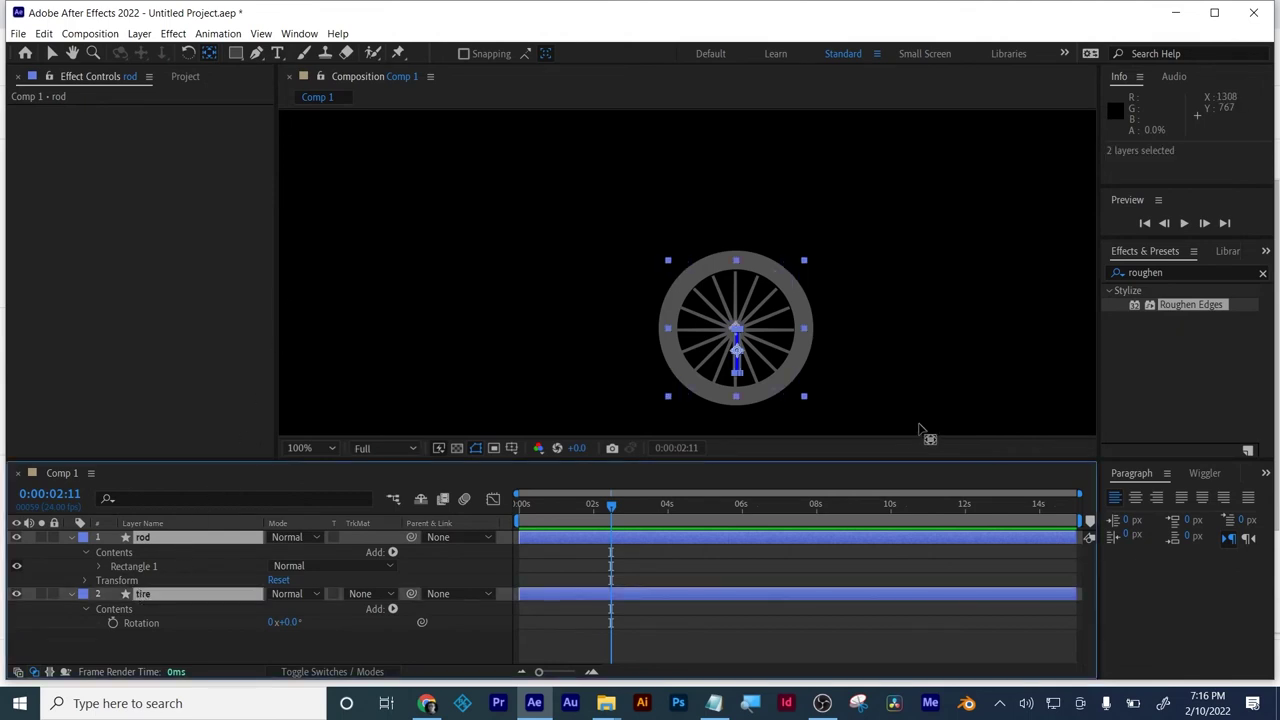
click(1266, 253)
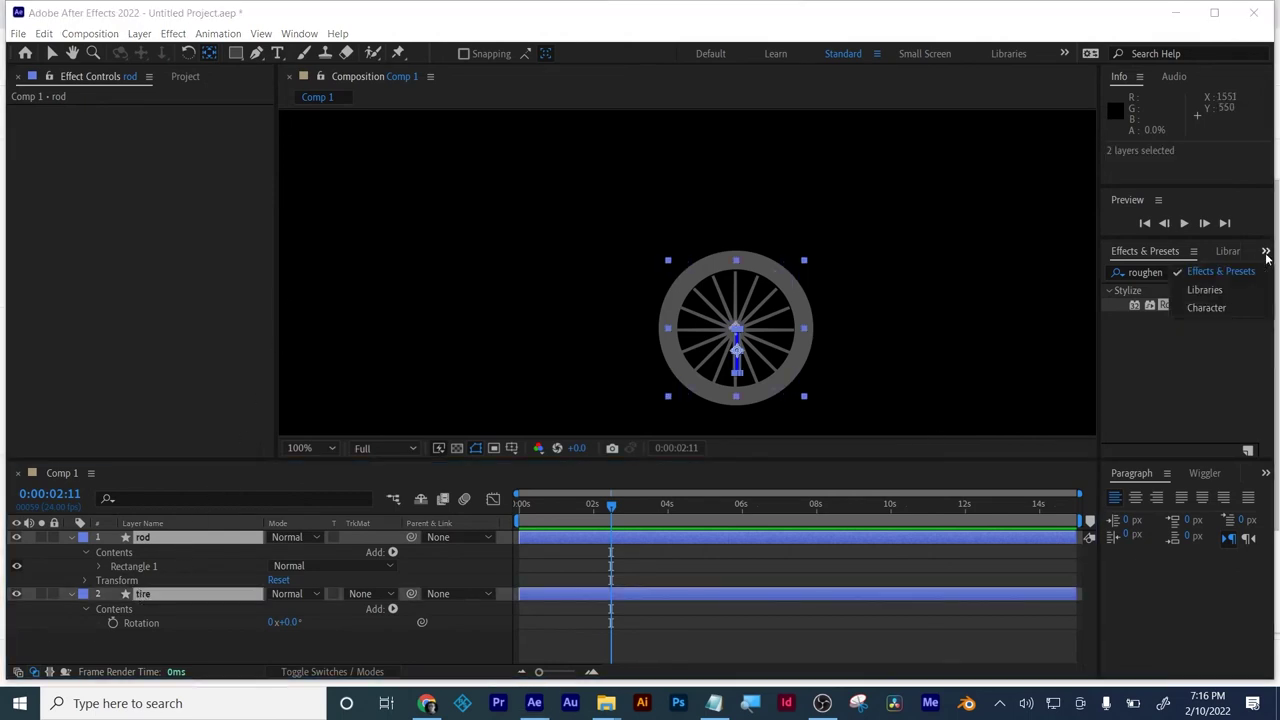
click(1220, 271)
click(297, 34)
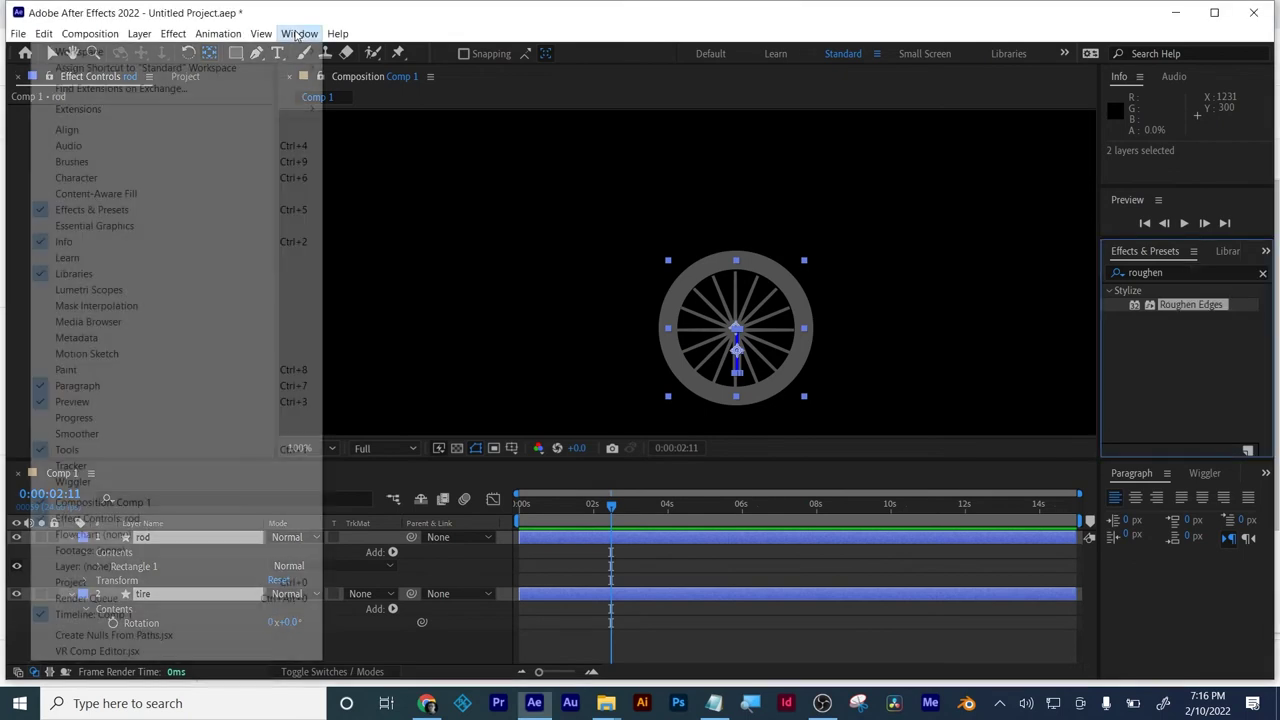
click(191, 130)
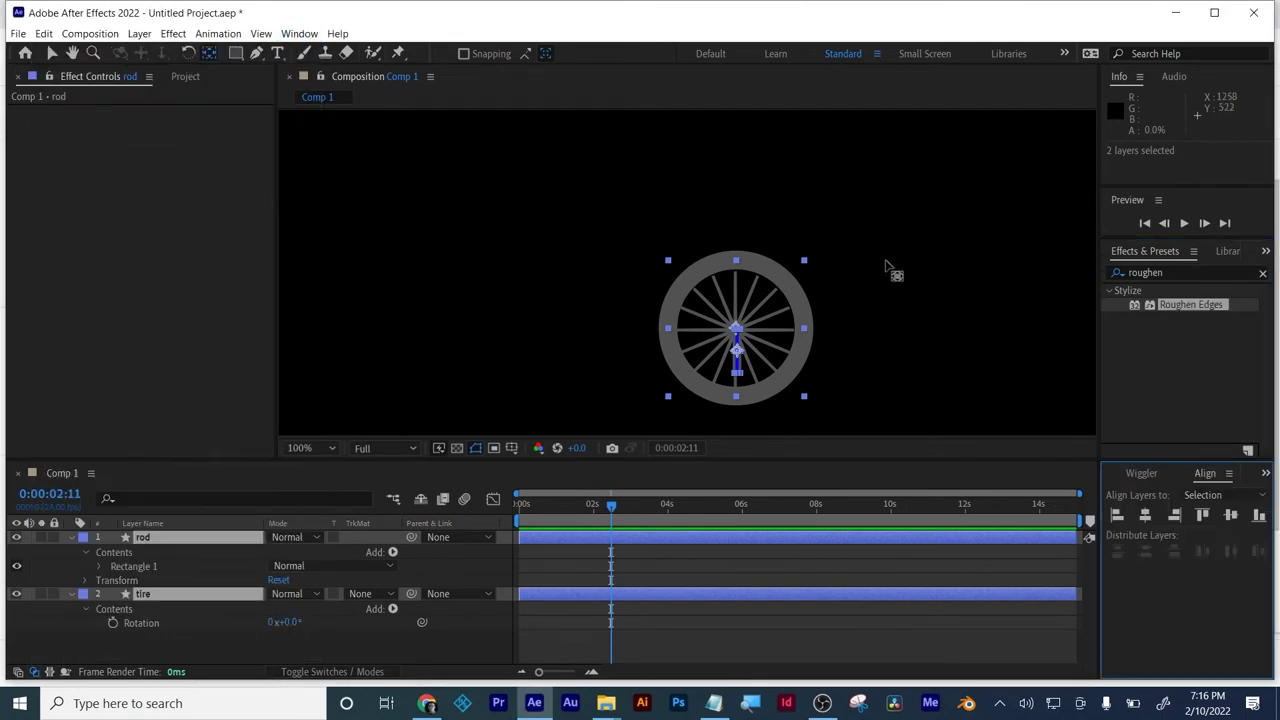
click(1143, 514)
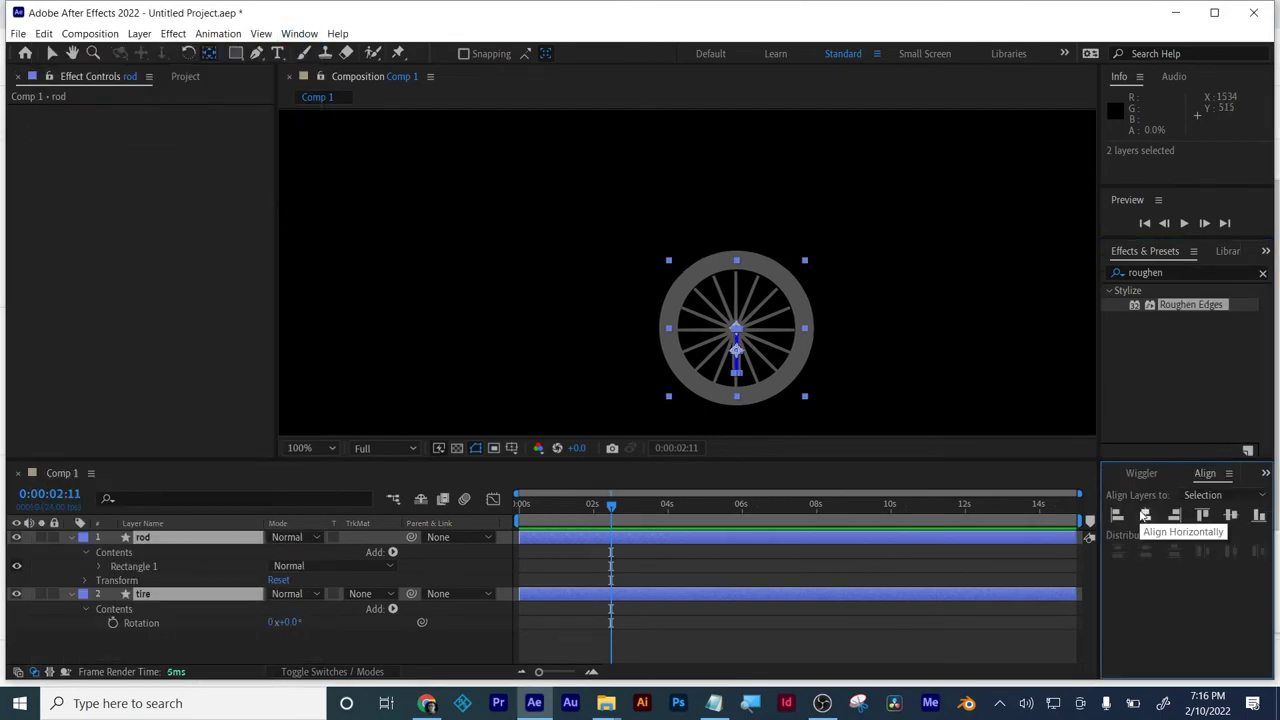
- Collapse the rod and tire layers' properties and parent the rod layer to the tire layer
click(676, 626)
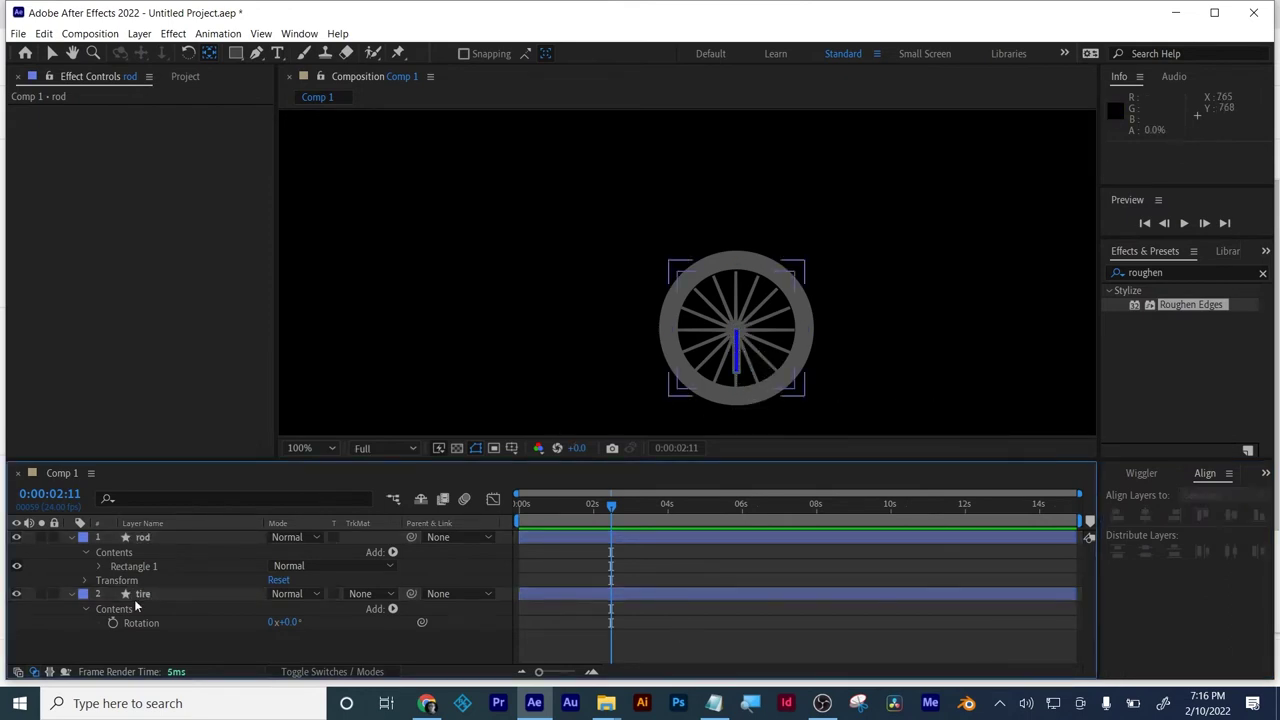
click(82, 595)
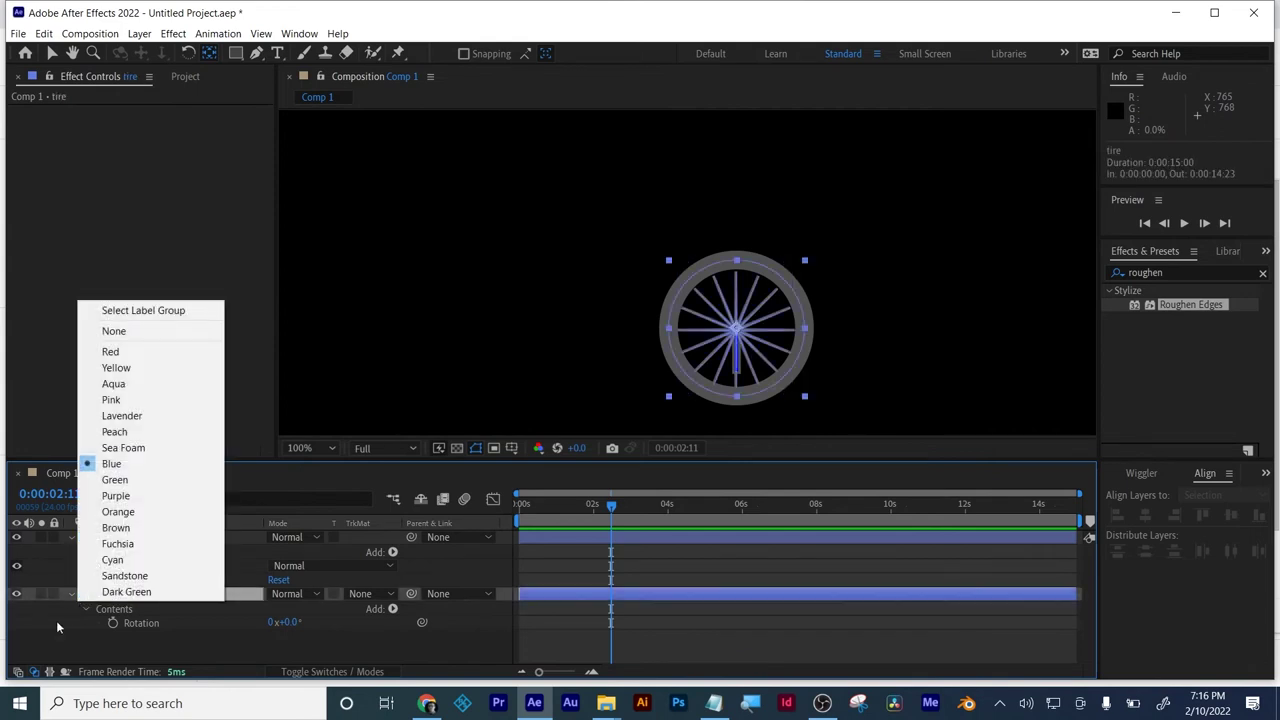
click(56, 621)
click(70, 594)
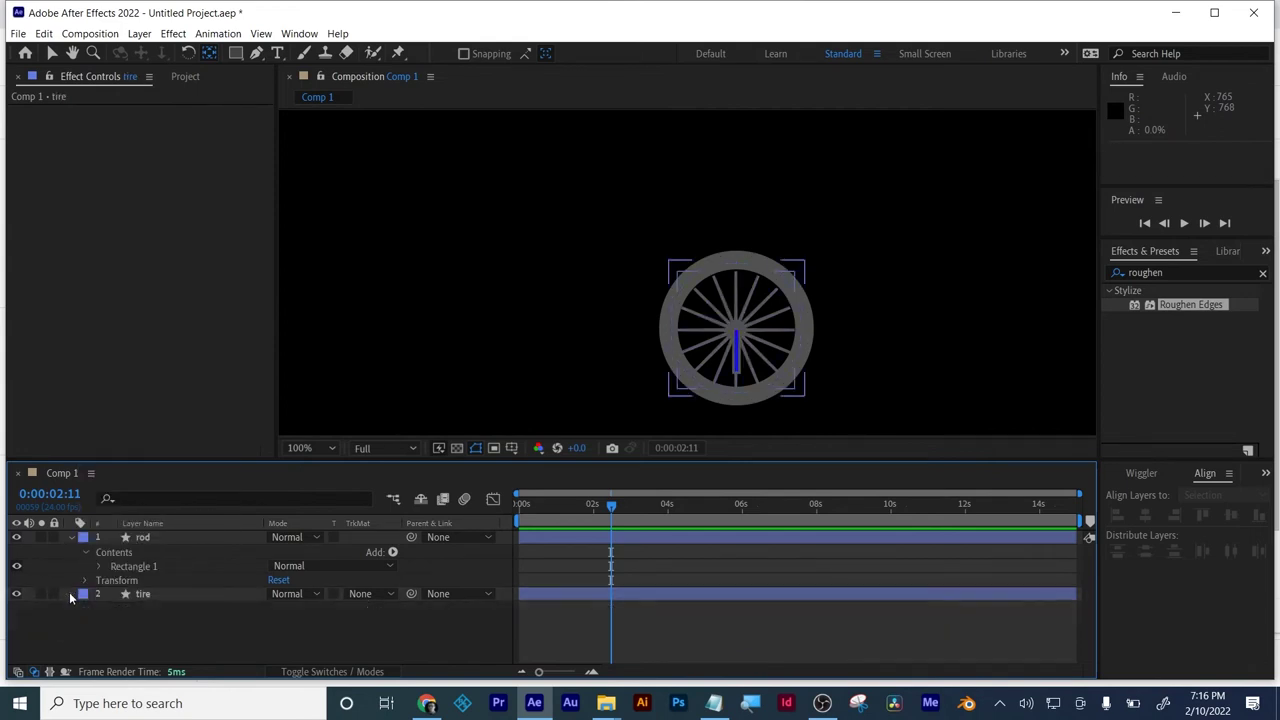
click(70, 537)
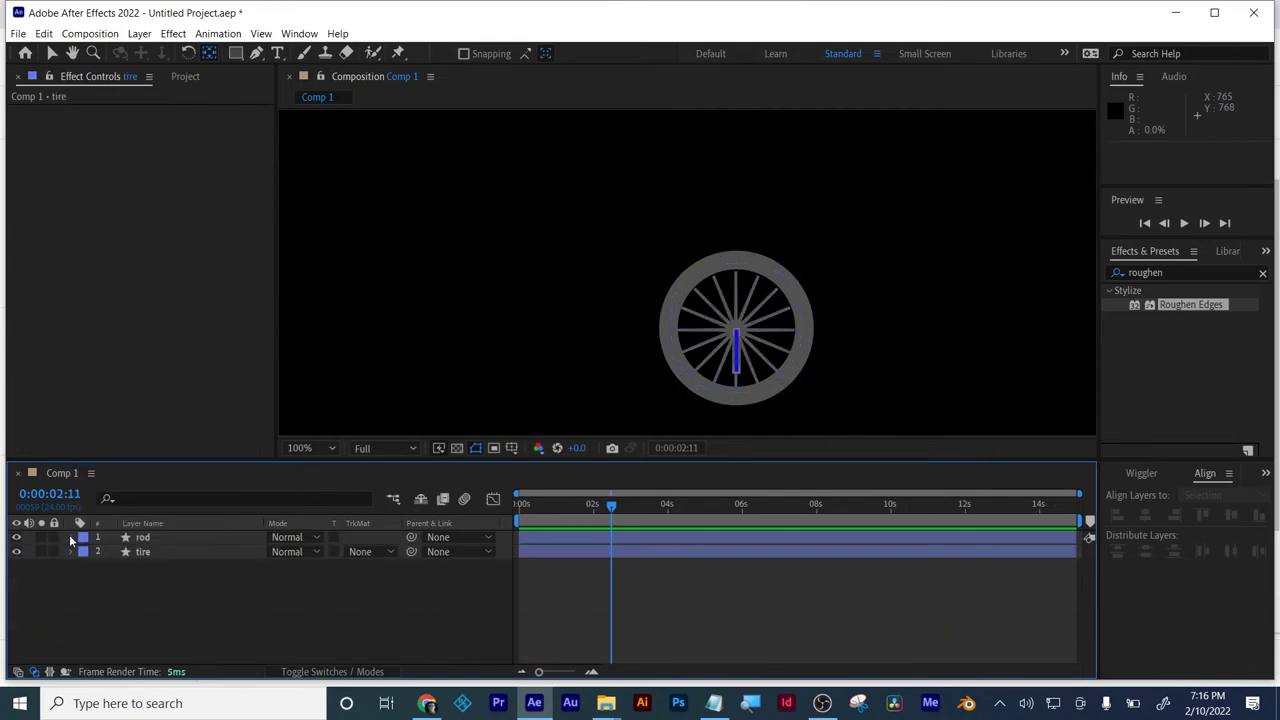
click(440, 537)
click(458, 592)
- Duplicate the tire and rod layers together
click(138, 552)
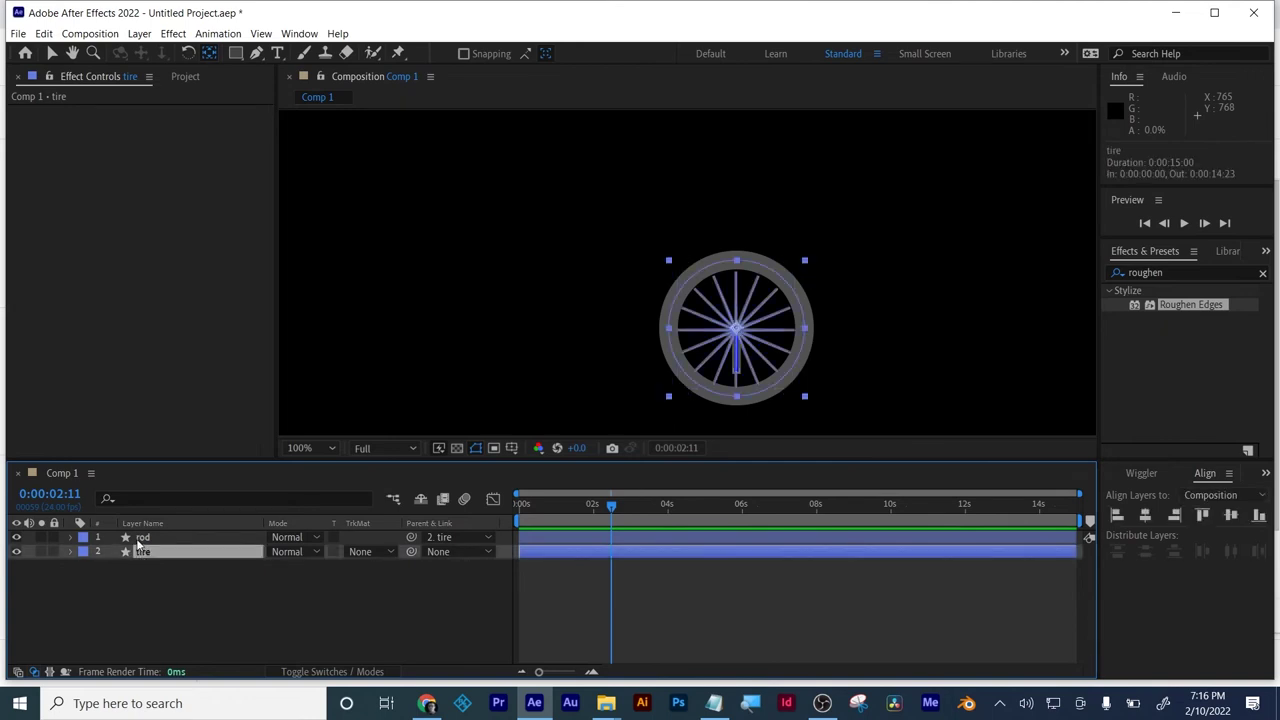
shift+click(138, 540)
key(ctrl+d)
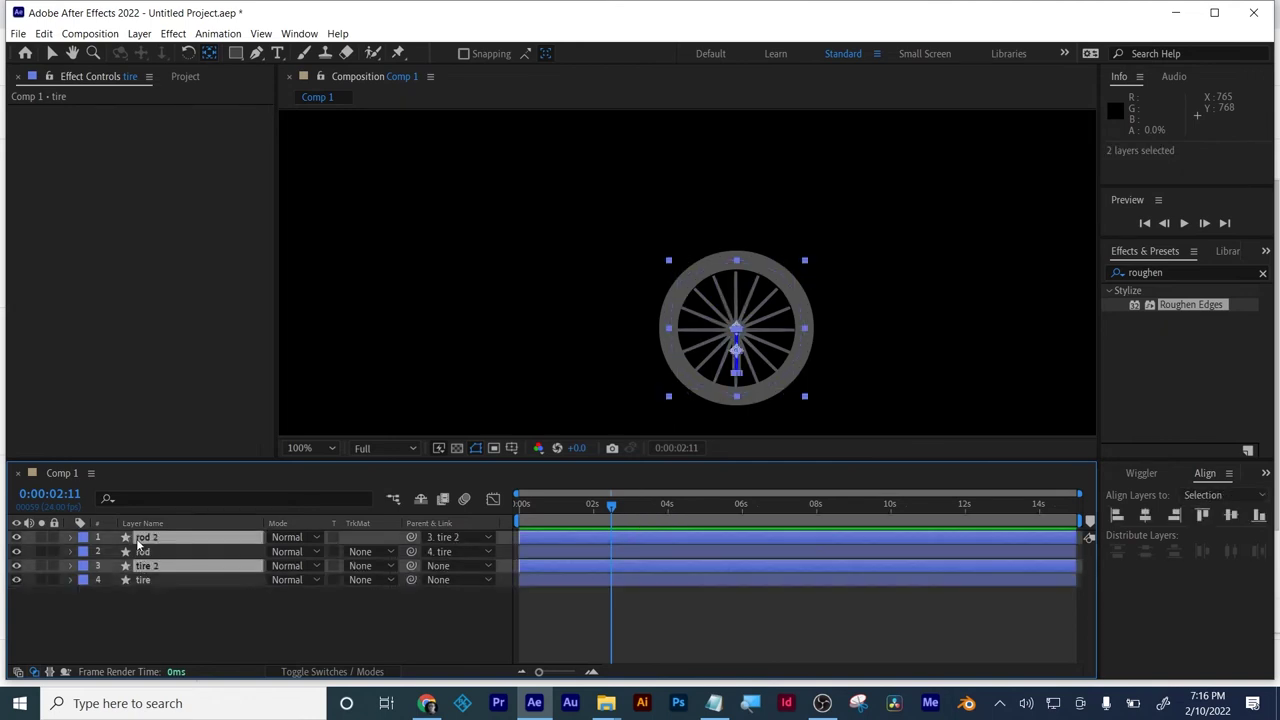
- Try to shift the duplicated rod and tire together along the X axis through their Position values, and undo it
key(p)
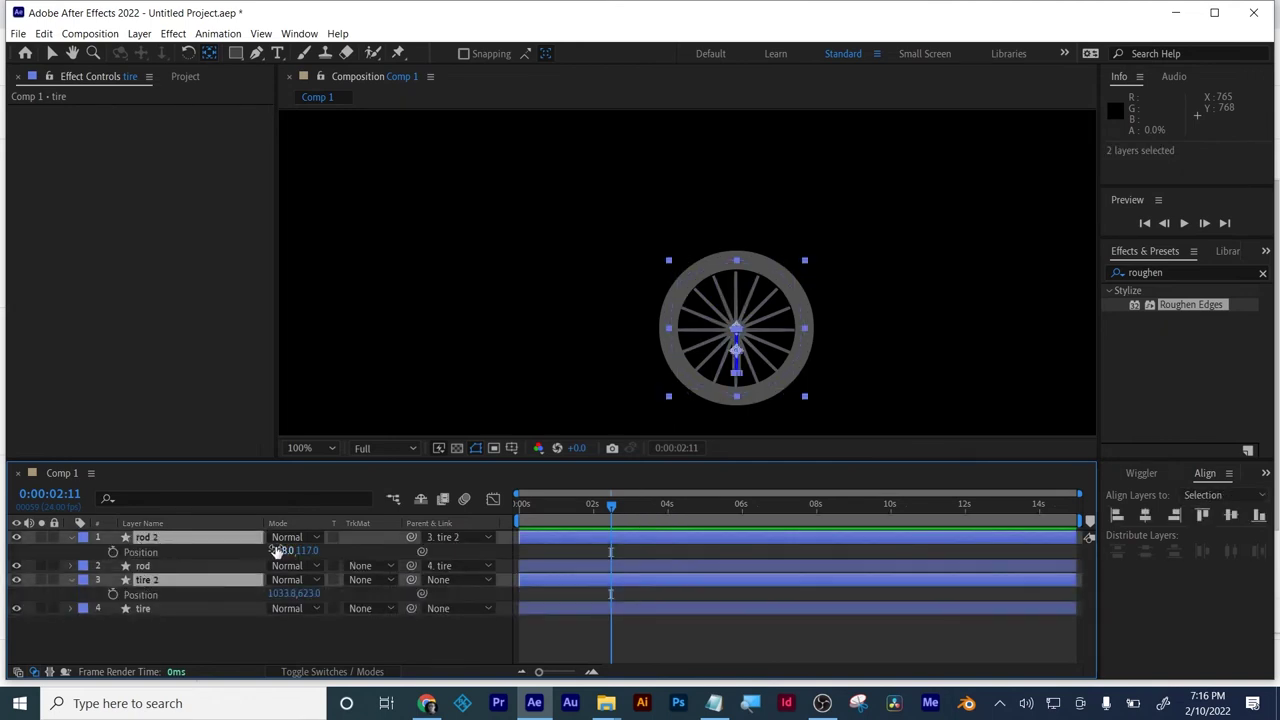
drag(276, 549, 508, 570)
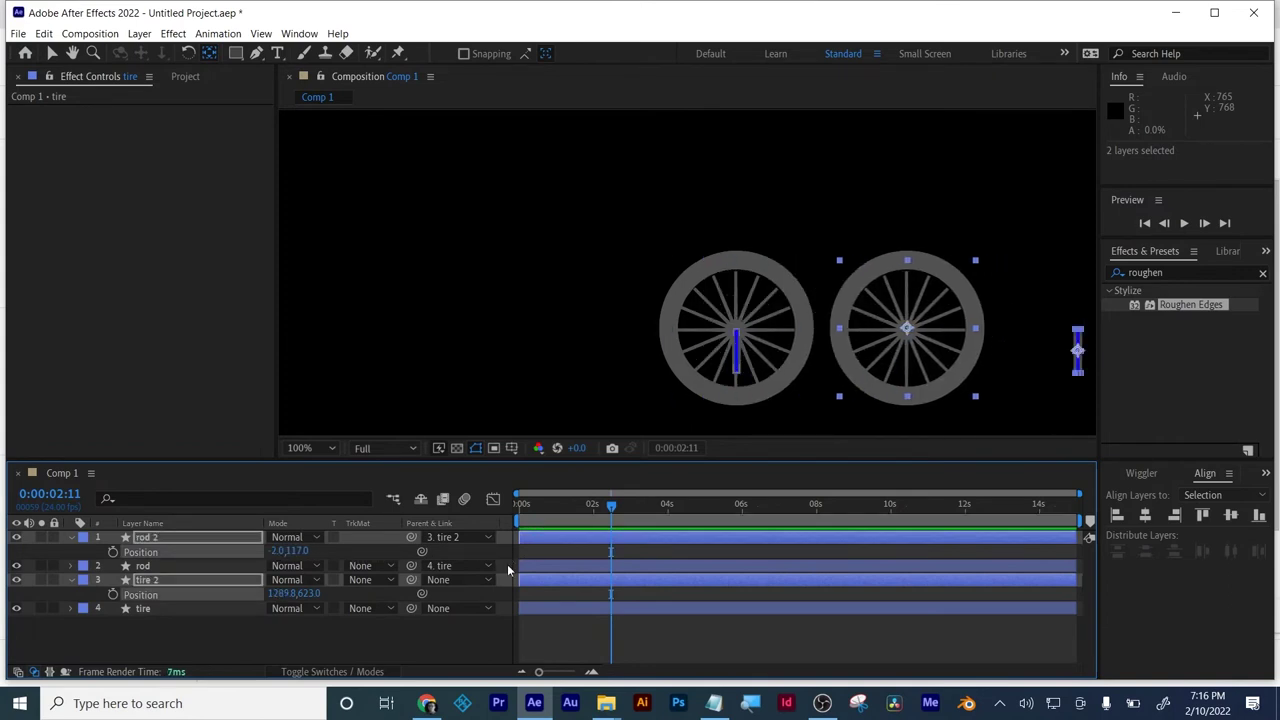
key(ctrl+z)
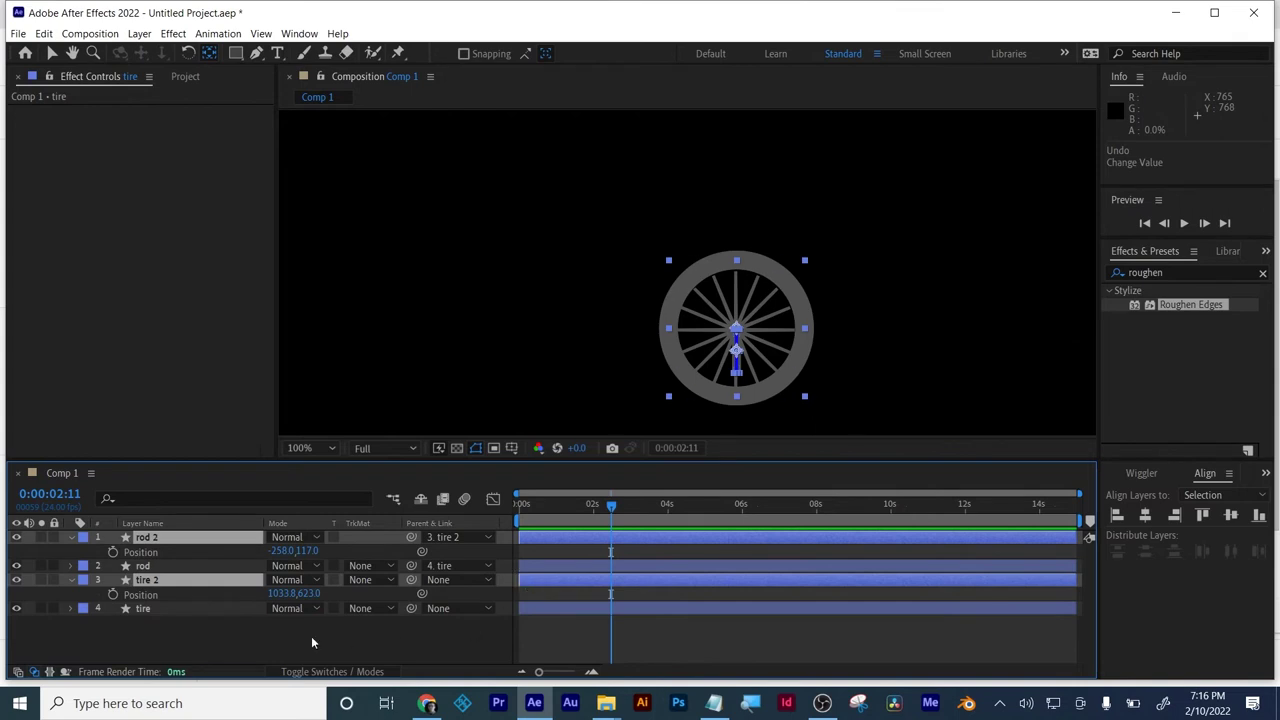
- Place the tire 2 layer directly below rod 2 and shift both layers along X, taking tire 2 to 1292.8
drag(149, 584, 150, 569)
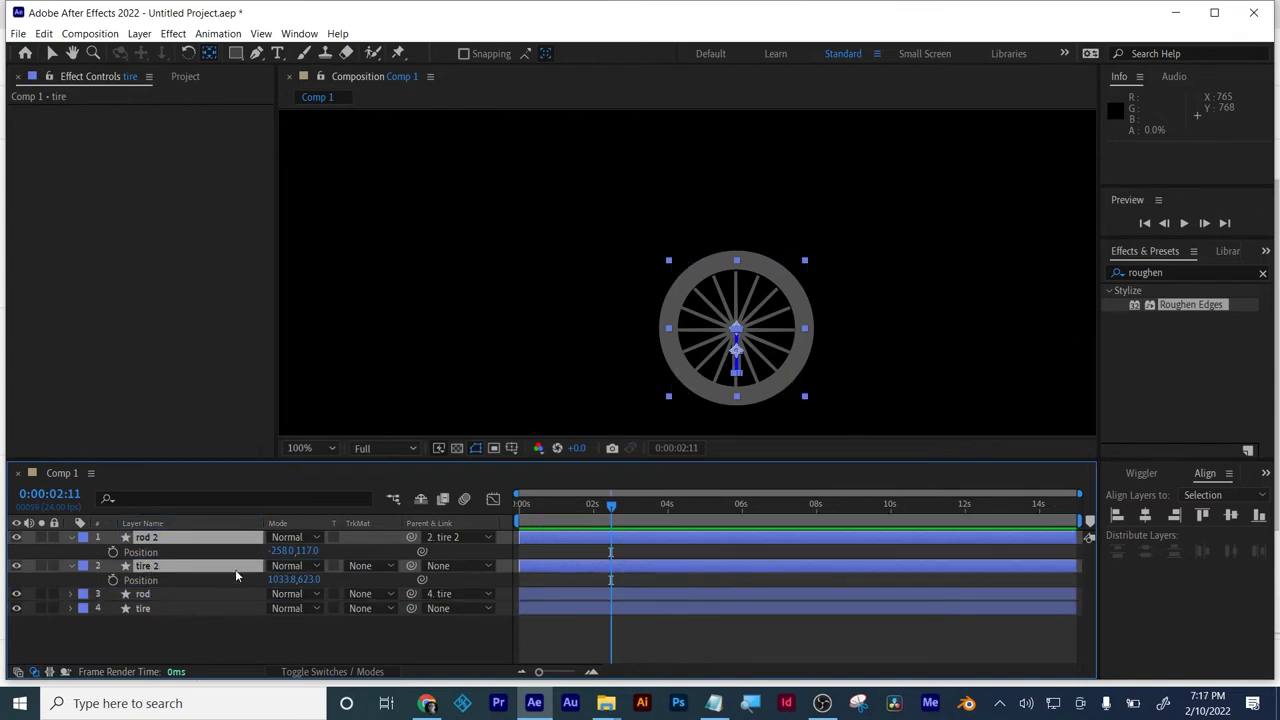
drag(276, 580, 478, 561)
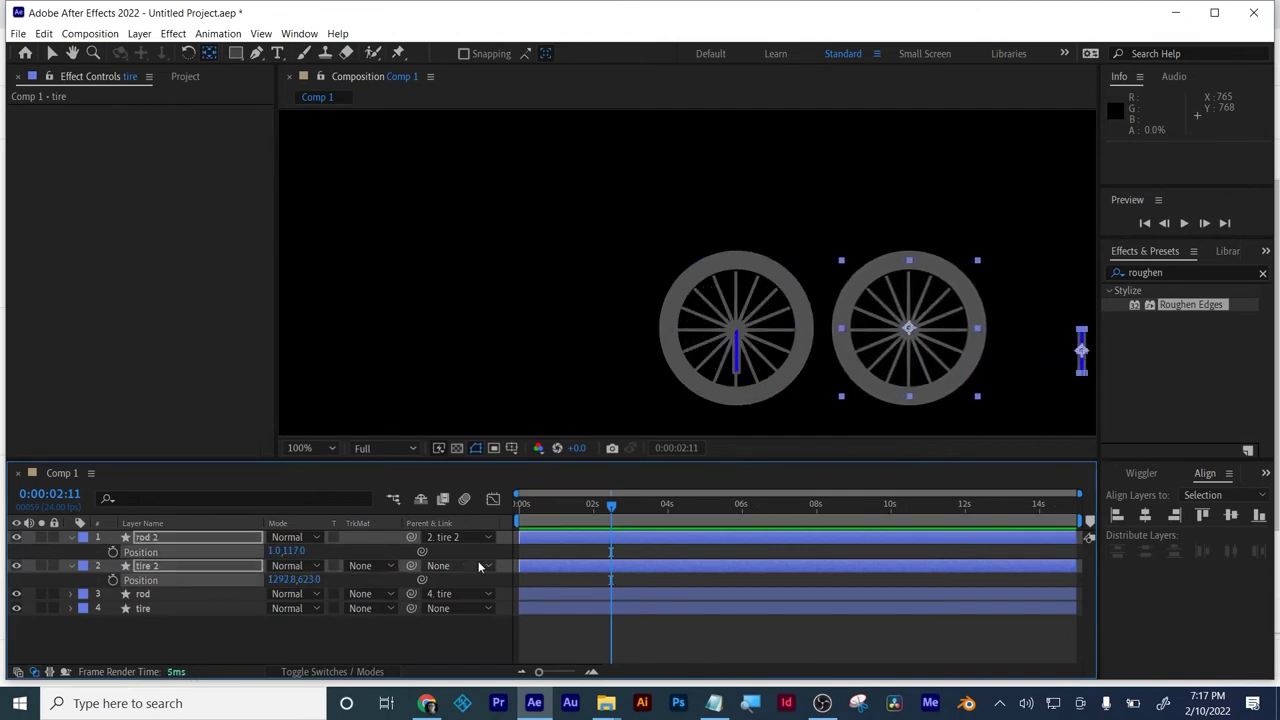
click(386, 648)
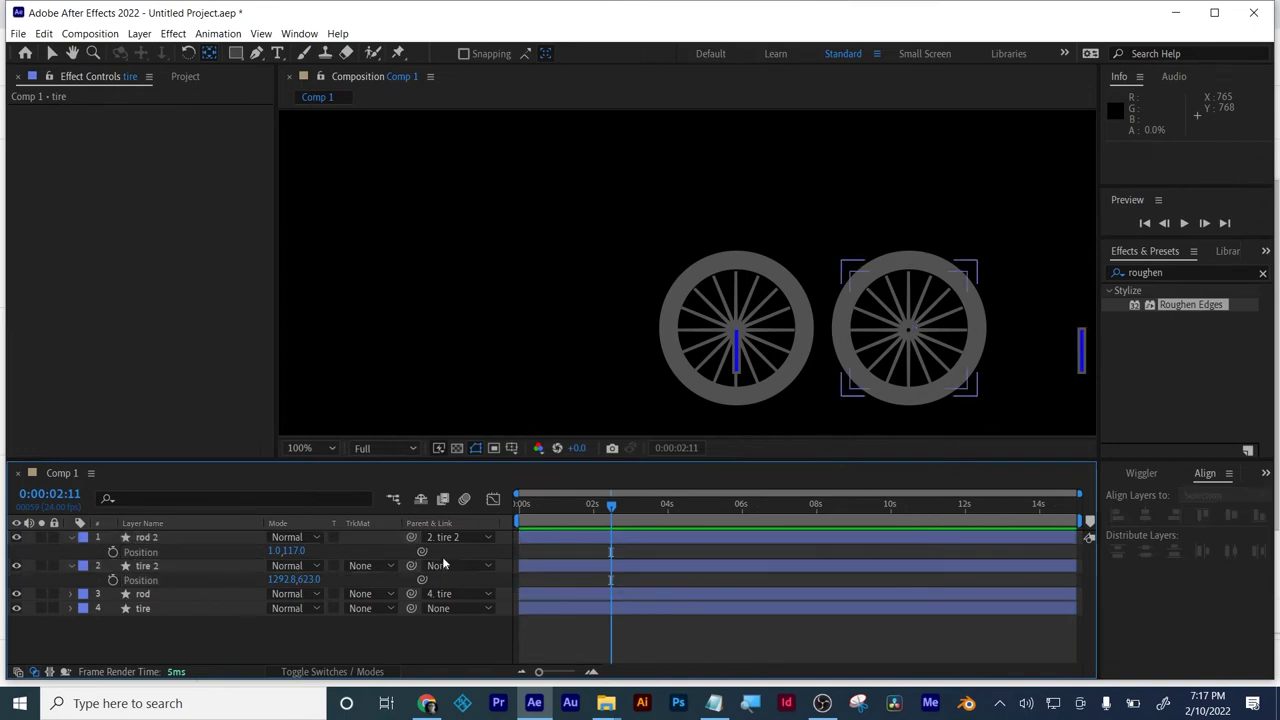
- Centre-align the rod 2 and tire 2 layers horizontally relative to the selection
click(166, 542)
shift+click(150, 567)
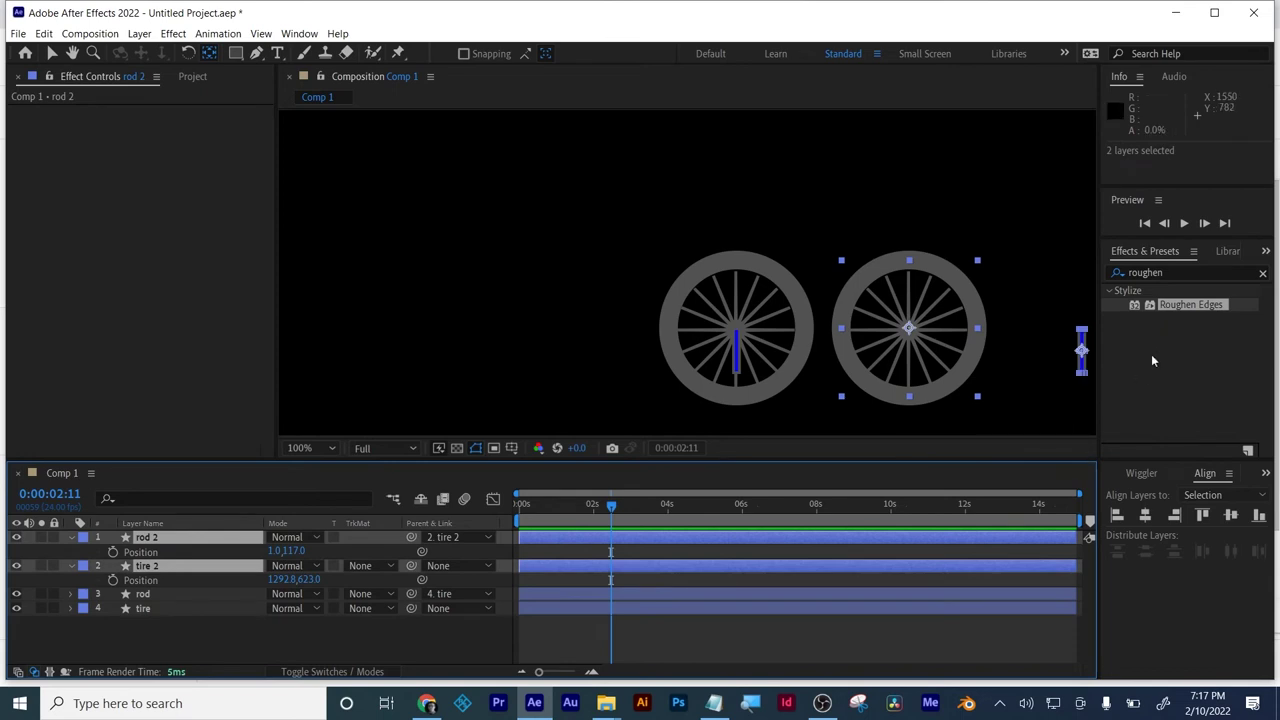
click(1153, 515)
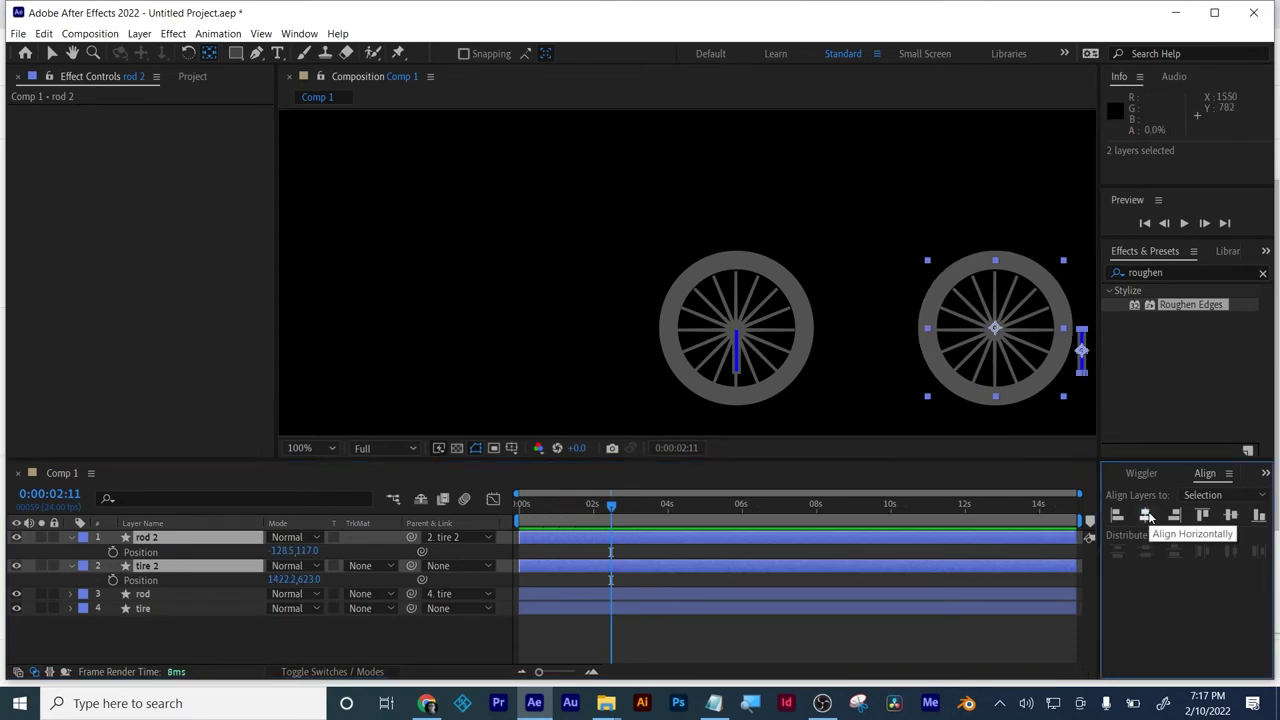
- Nudge the rod 2 layer horizontally to X position -258.5 so it hangs from the second tire's hub
click(849, 651)
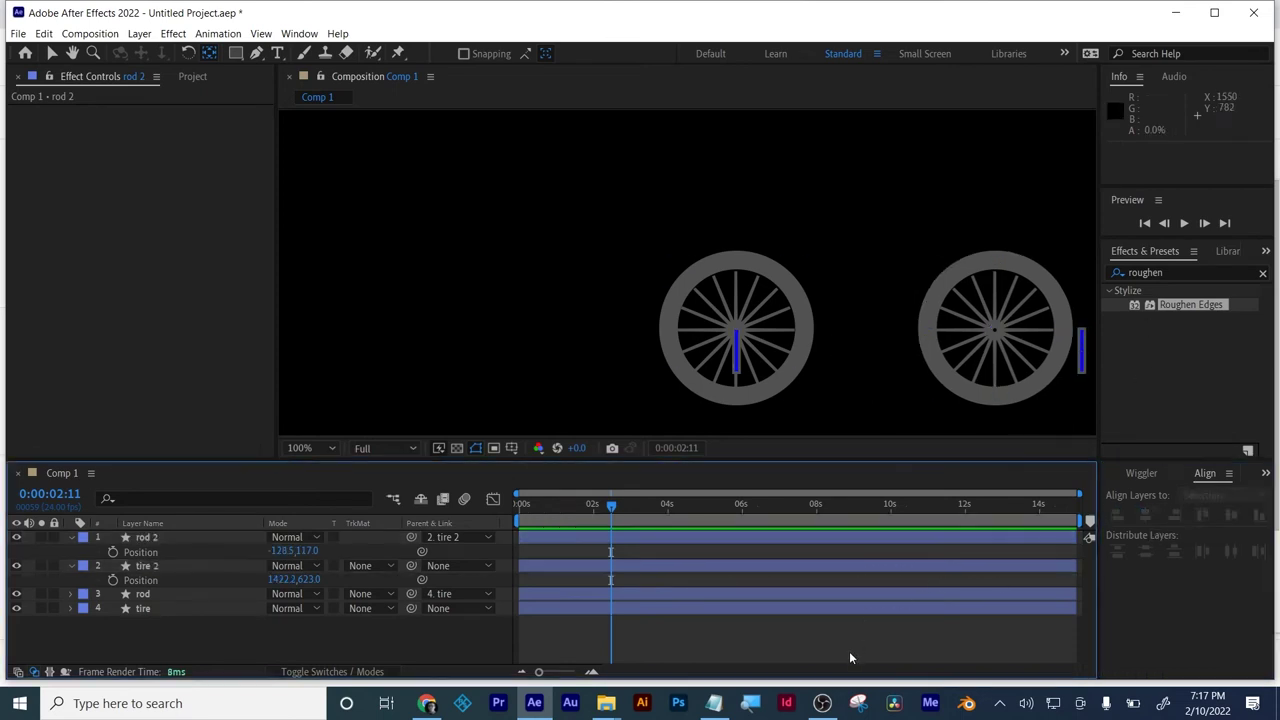
double_click(882, 560)
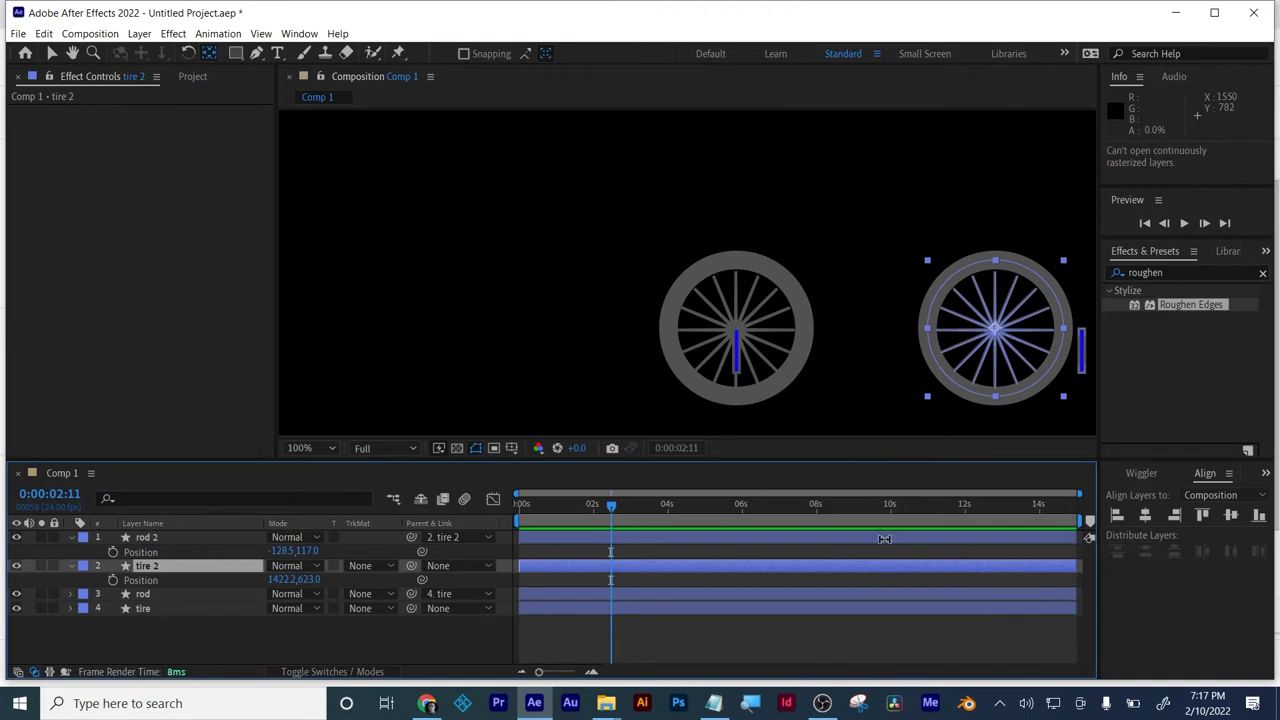
click(883, 539)
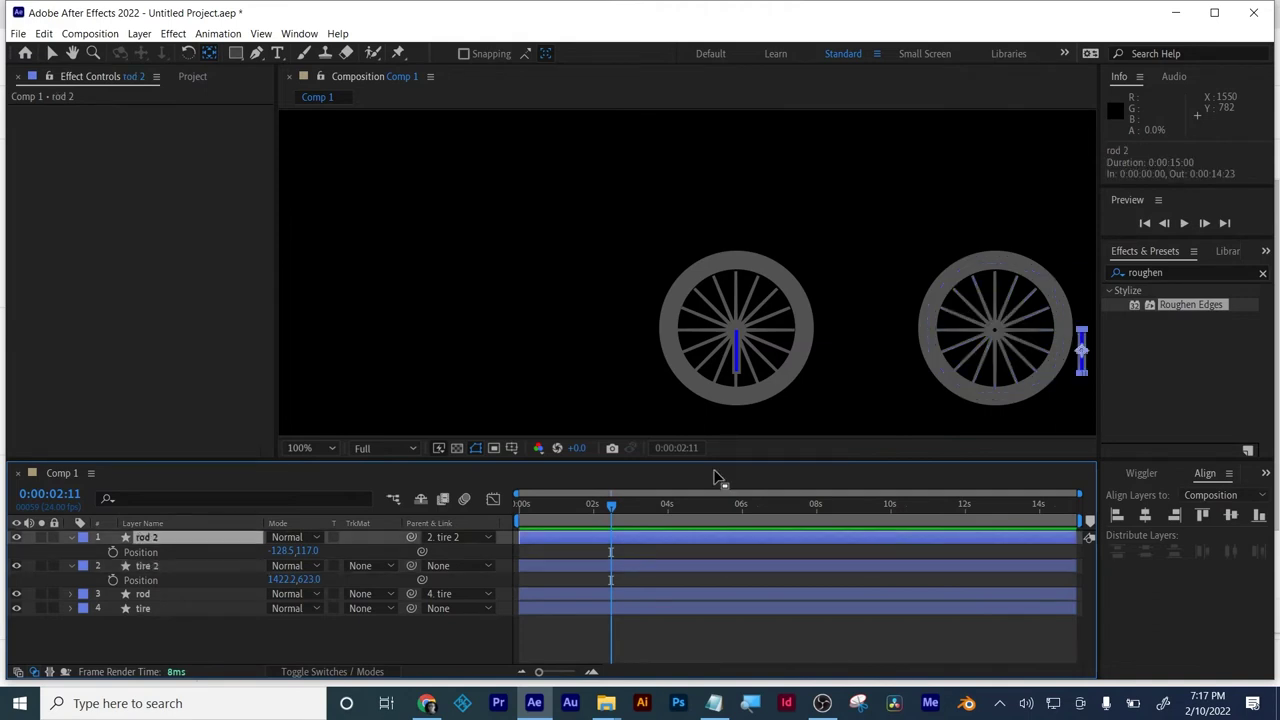
click(51, 54)
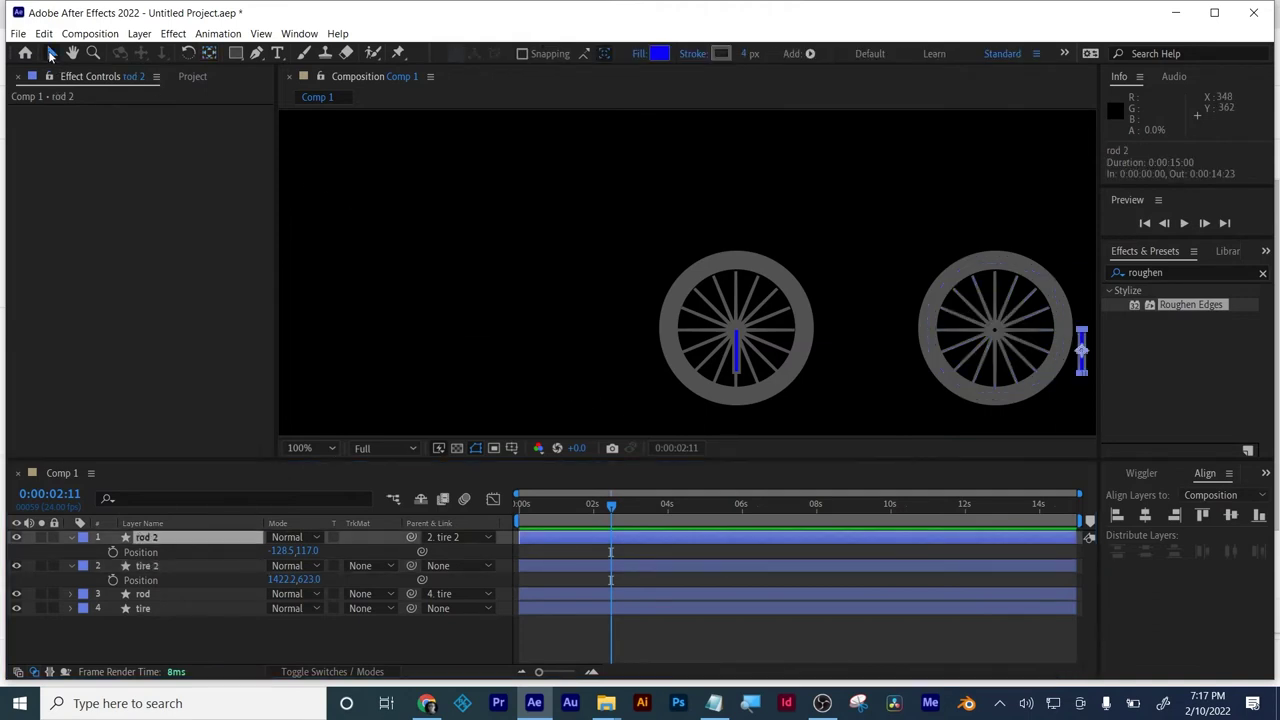
key(shift+Left)
key(shift+Left)
key(shift+Left)
key(shift+Left)
key(shift+Left)
key(shift+Left)
key(shift+Left)
key(shift+Left)
key(shift+Left)
key(shift+Left)
key(shift+Left)
key(shift+Left)
key(shift+Left)
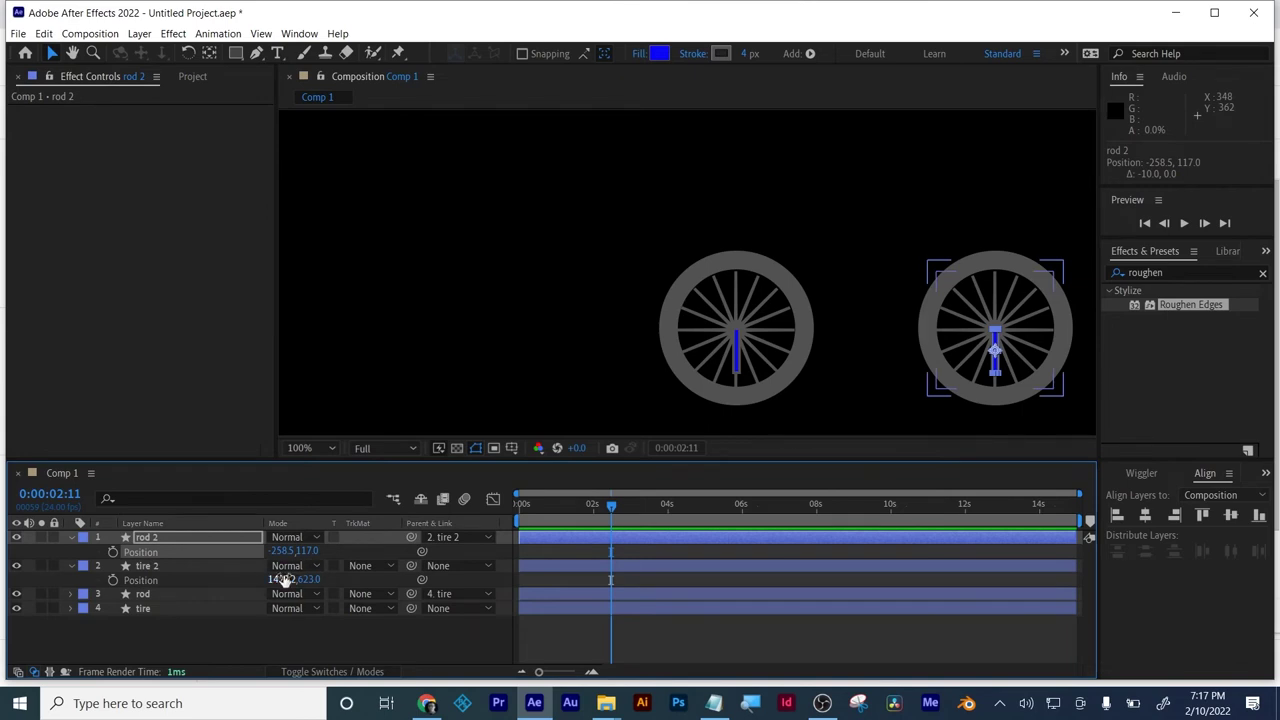
- Move tire 2 closer to the first tire, to X position 1358.2, and collapse both duplicates' properties
drag(285, 580, 230, 581)
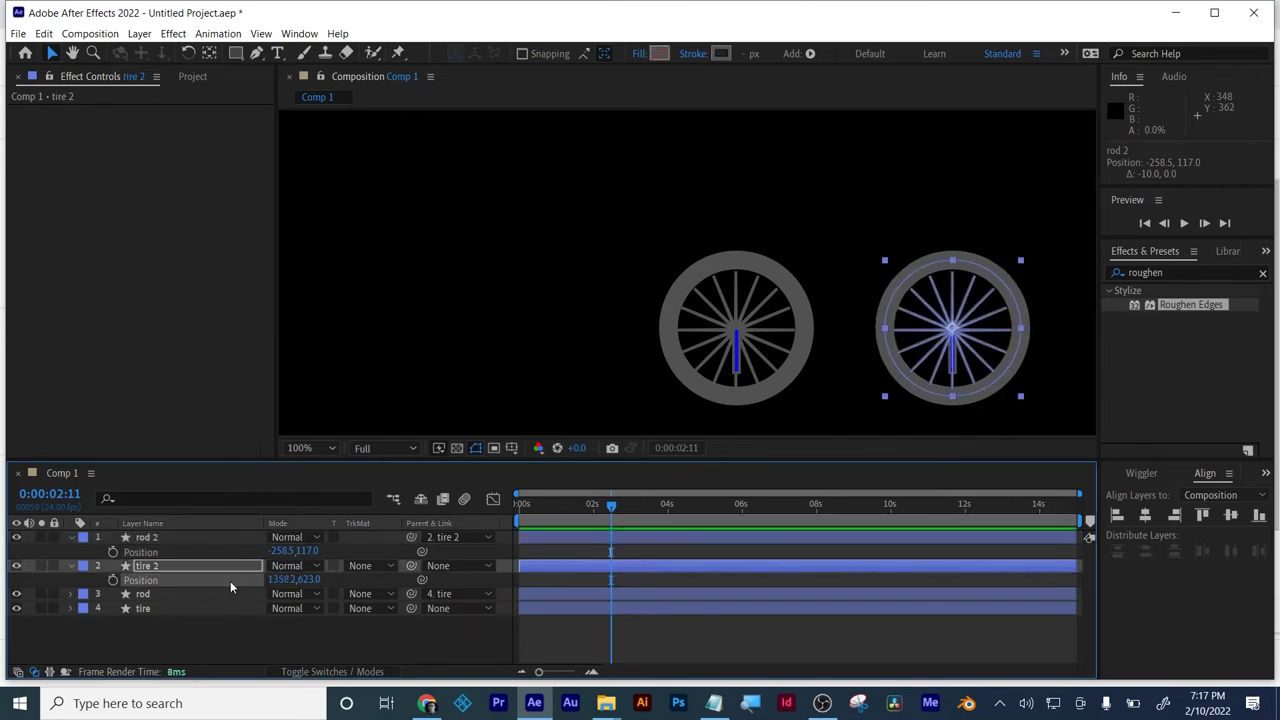
click(186, 622)
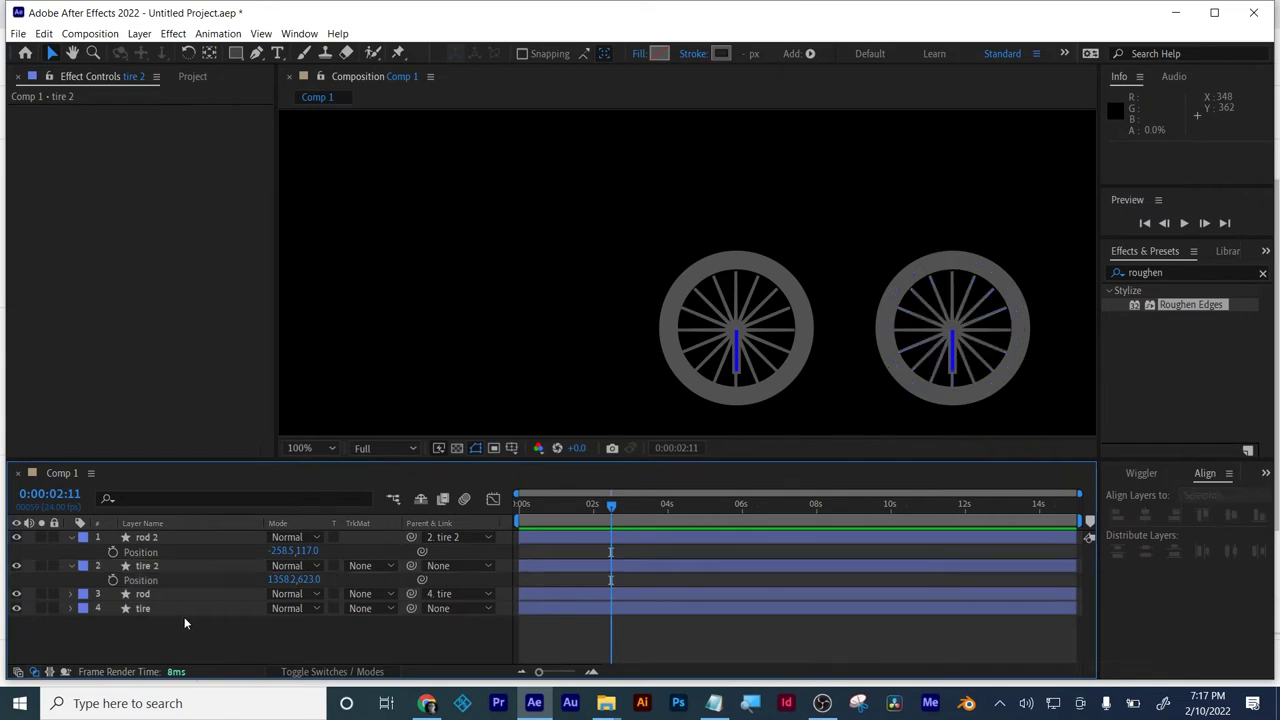
click(72, 565)
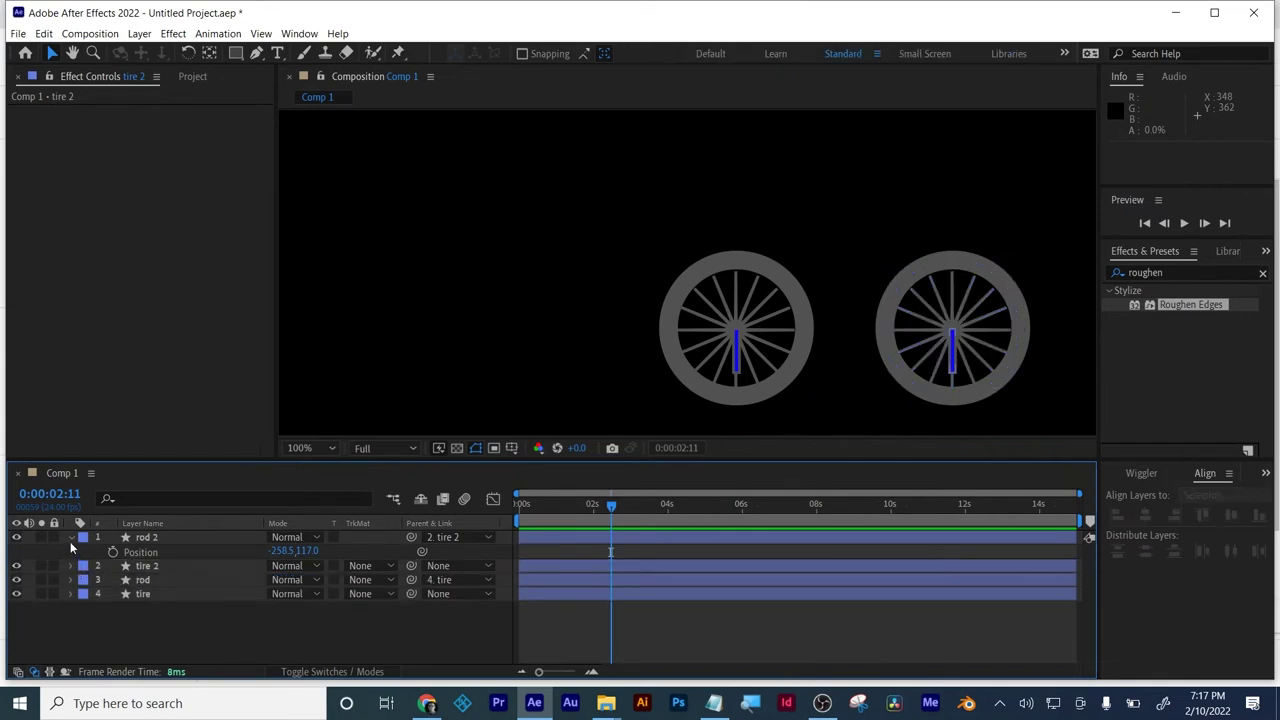
click(70, 539)
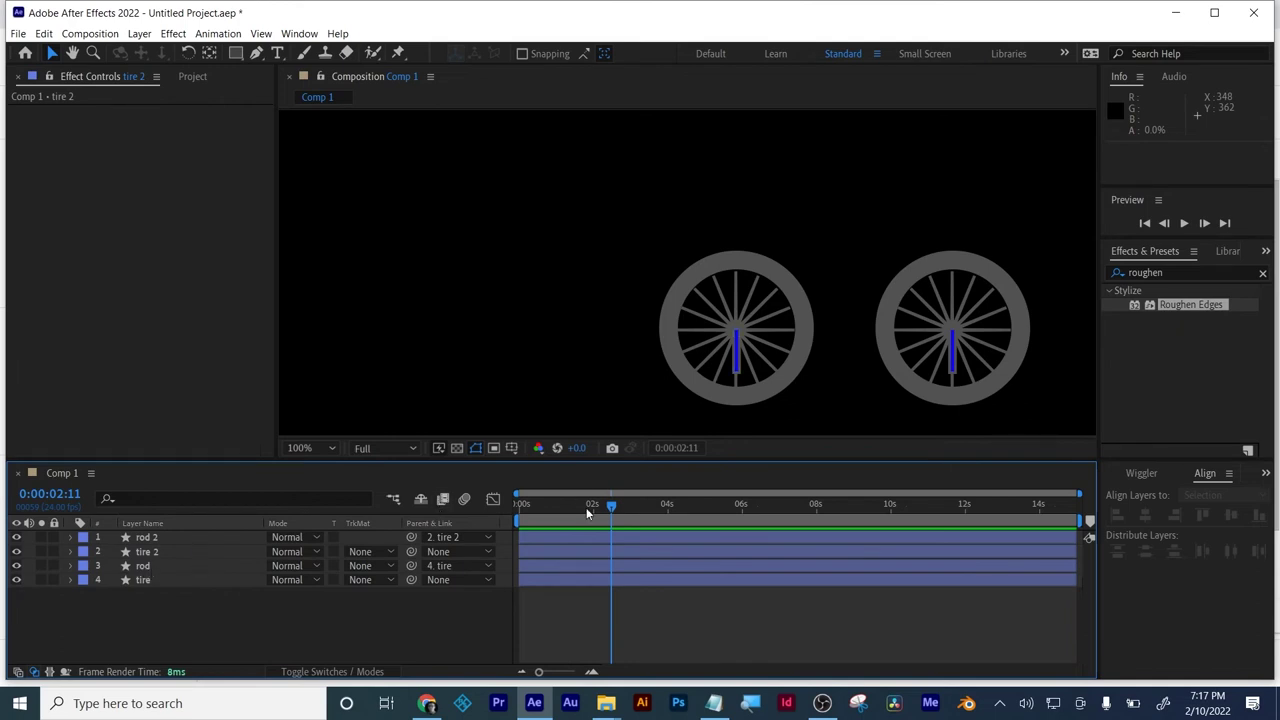
- Test the rod's parenting by rotating the original tire layer to 72°, and undo the rotation
click(146, 582)
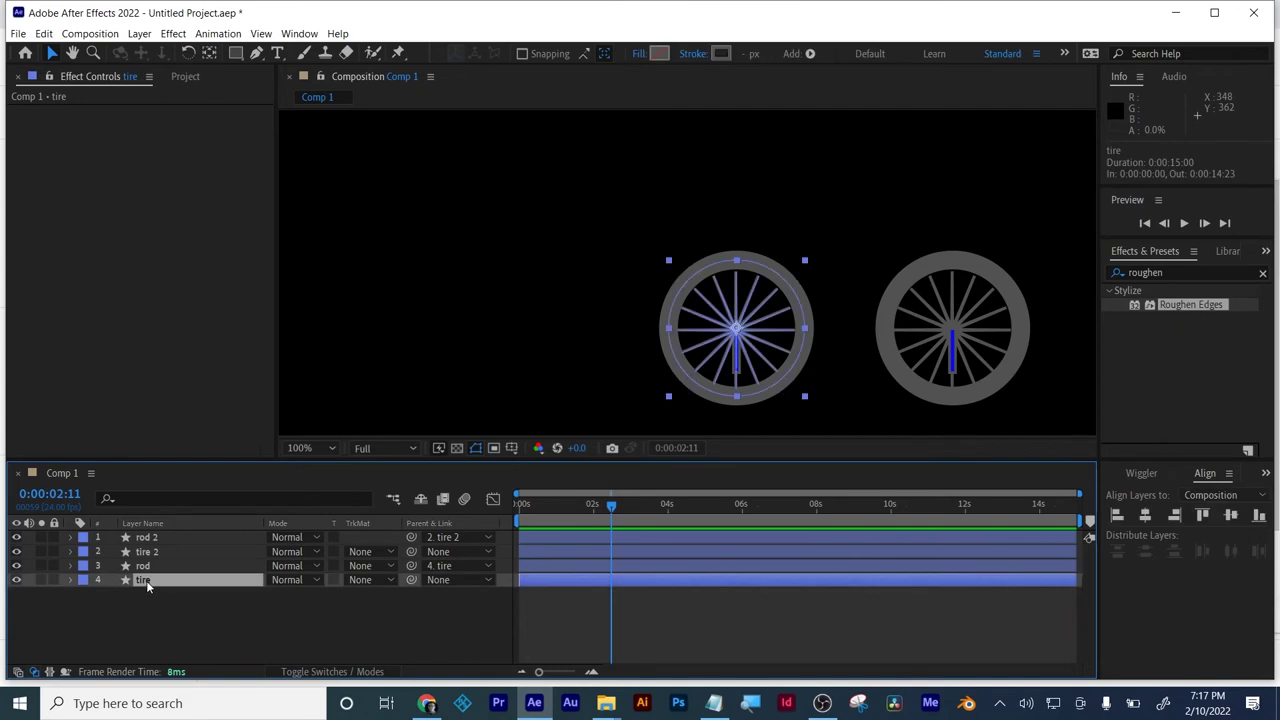
key(r)
click(291, 594)
text(72)
key(Return)
key(ctrl+z)
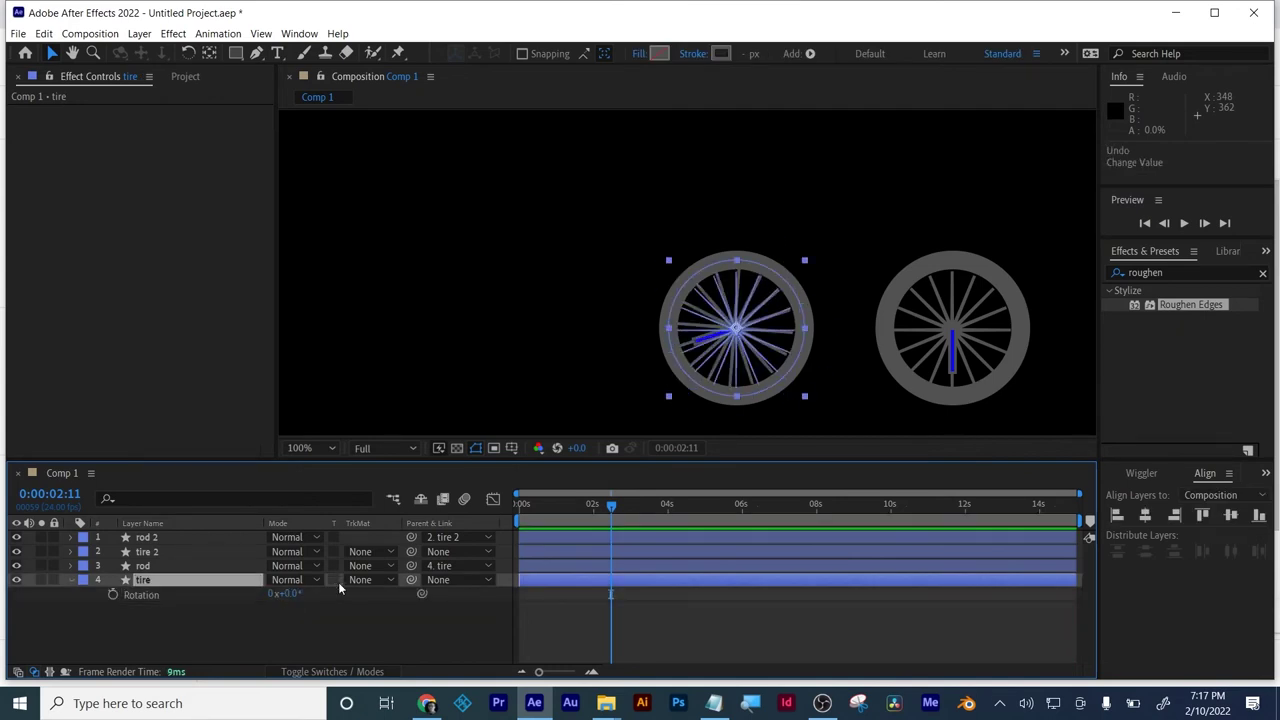
click(520, 640)
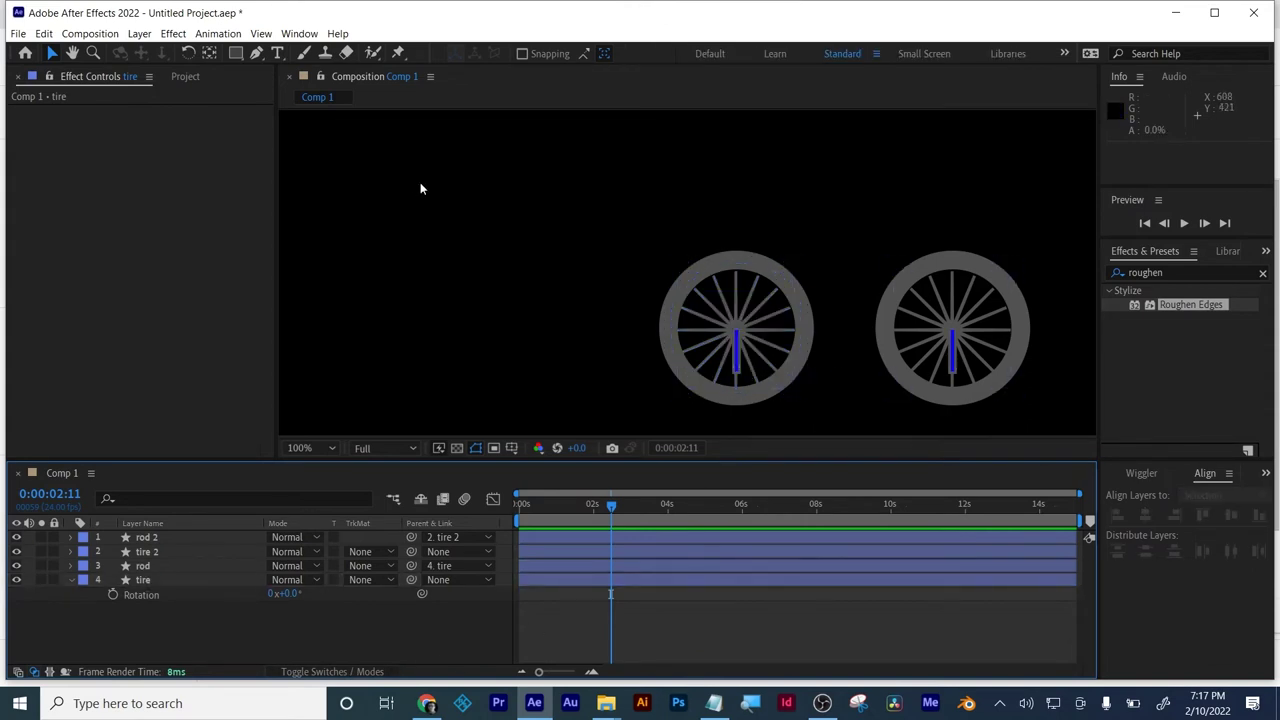
- Draw a straight Pen tool line connecting the lower ends of the two rods on a new shape layer
click(256, 52)
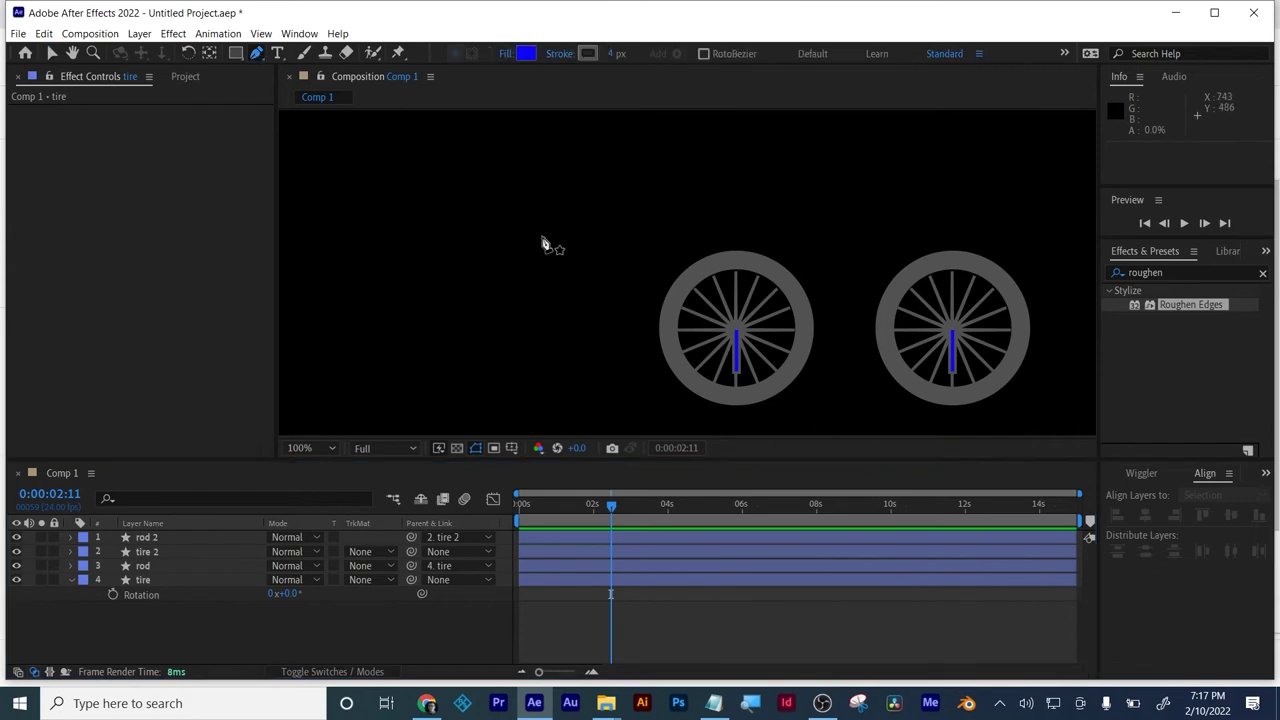
click(736, 368)
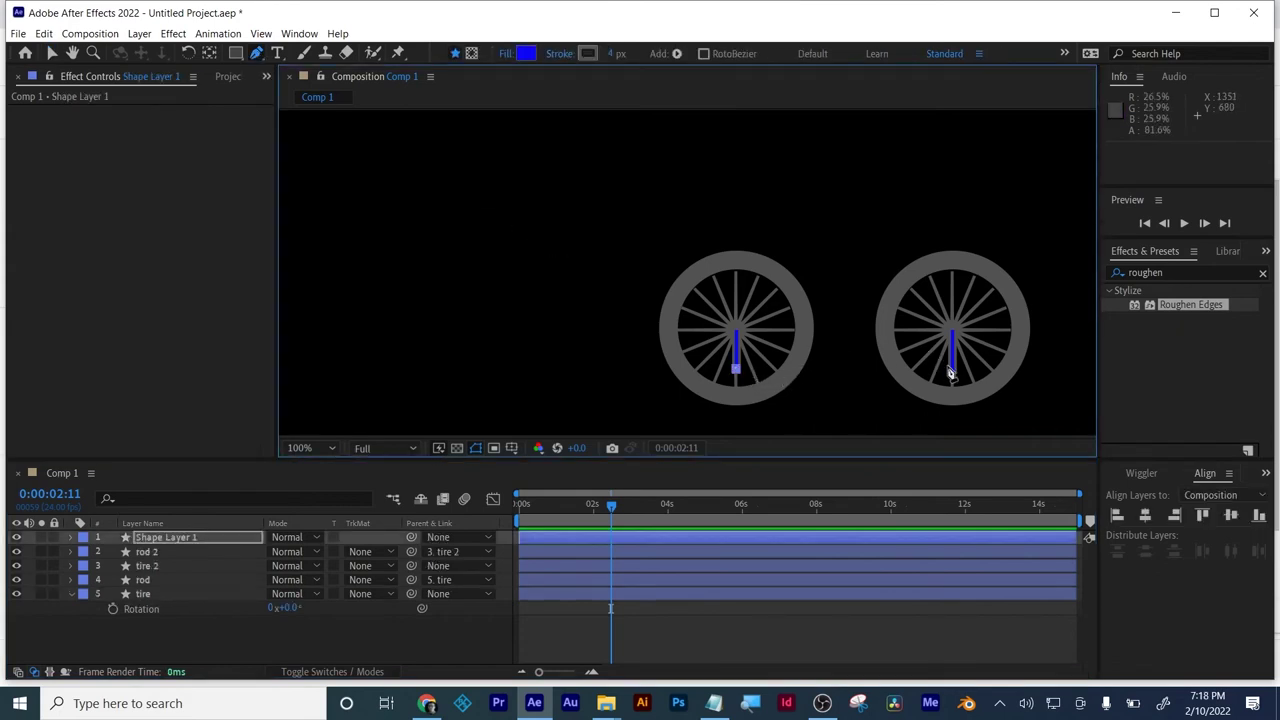
click(952, 369)
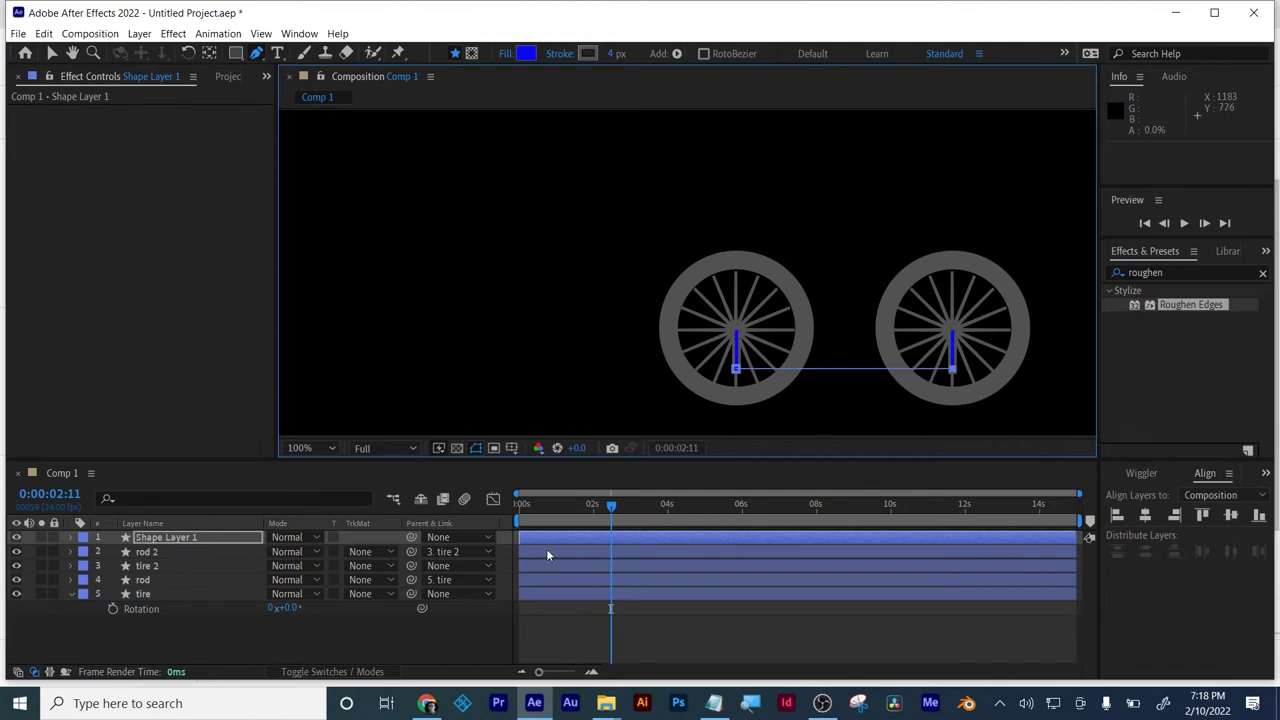
- Rename the new line's shape layer to "cross bar"
click(181, 534)
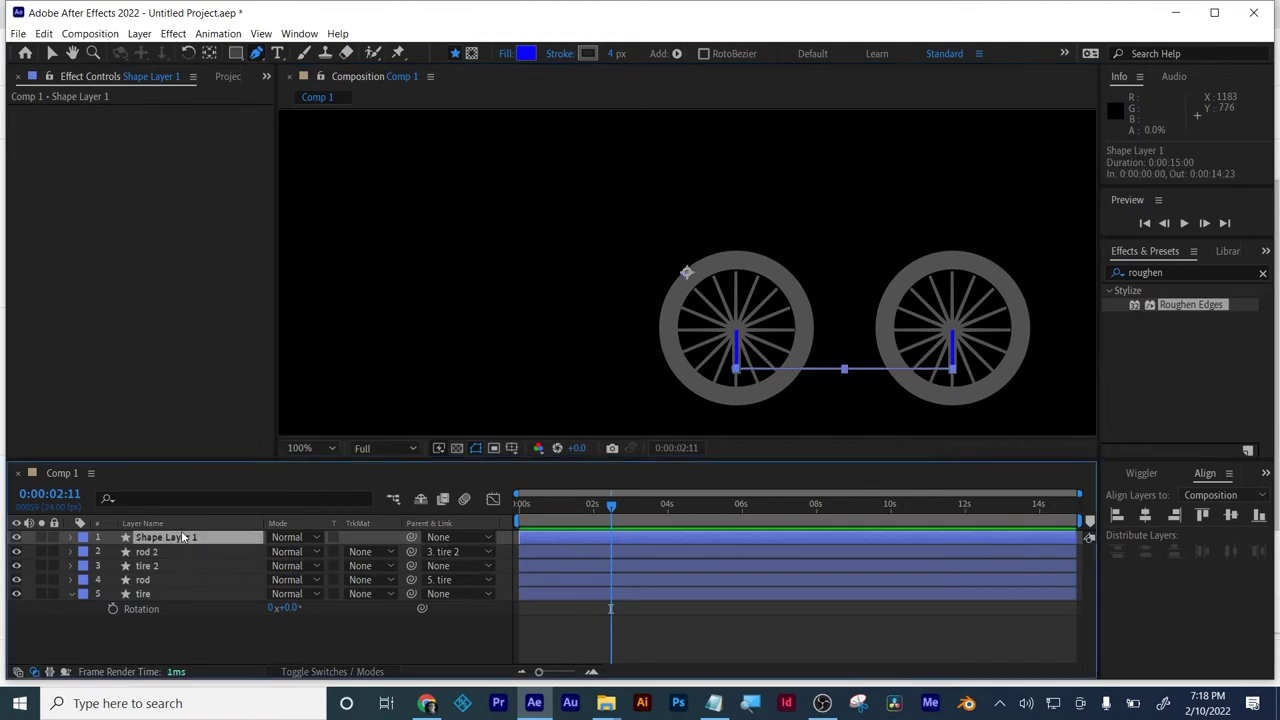
key(Return)
text(cross)
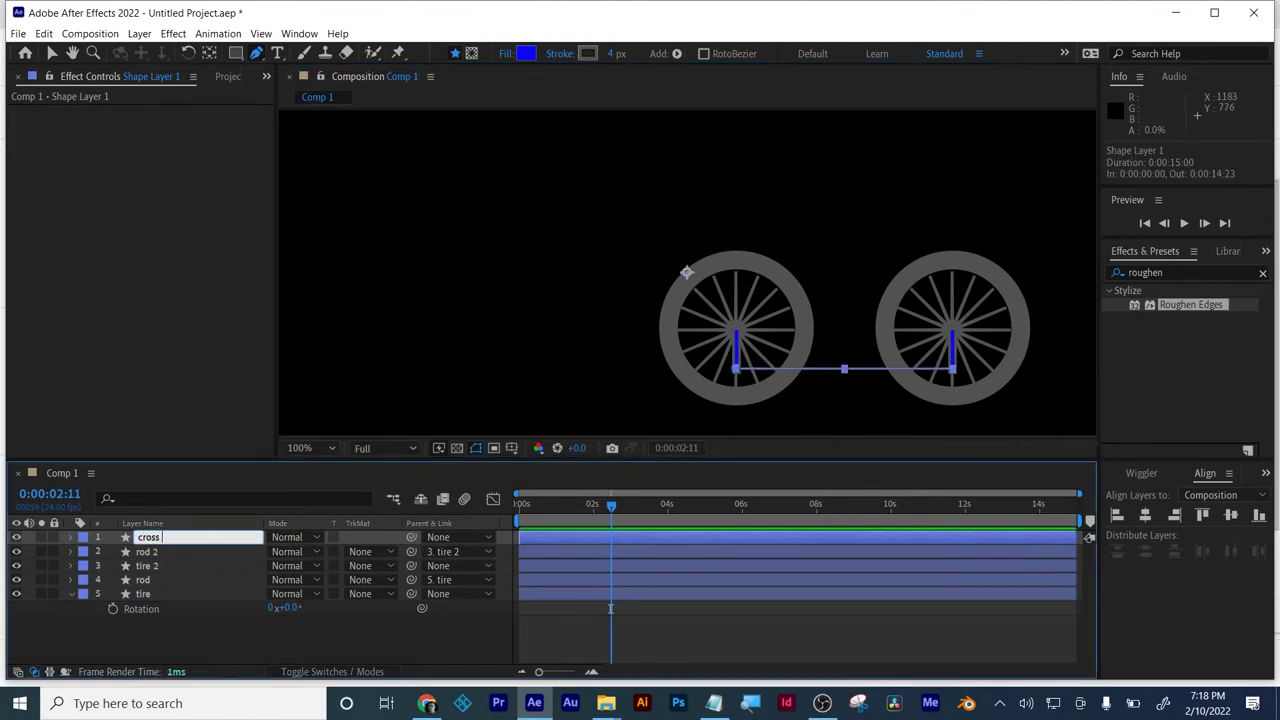
text( bar)
key(Return)
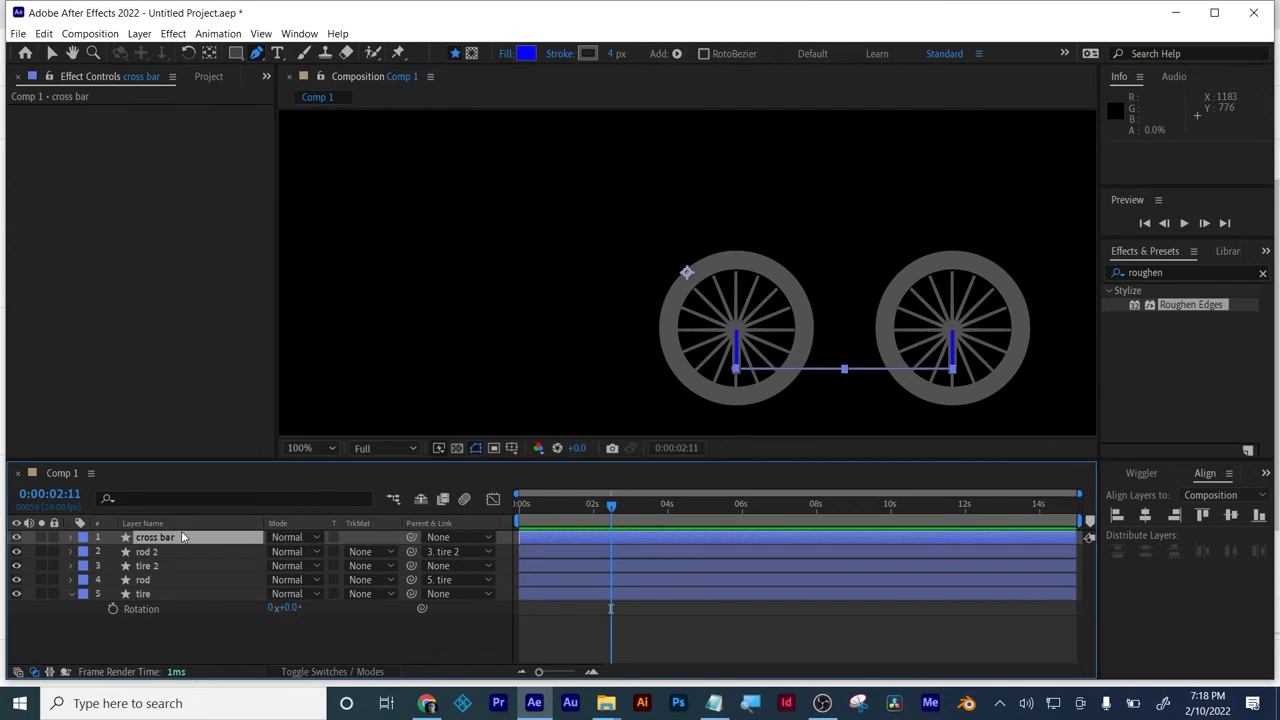
- Set the cross bar's fill to None
click(511, 58)
click(555, 304)
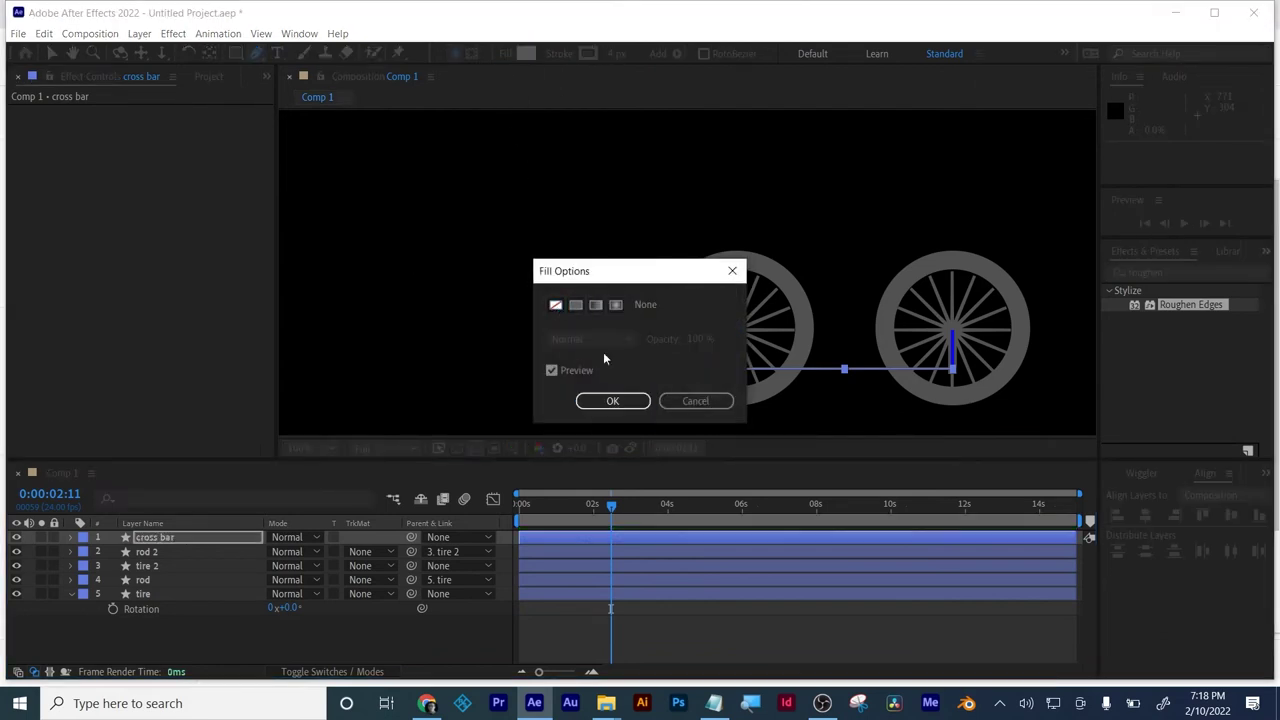
click(612, 400)
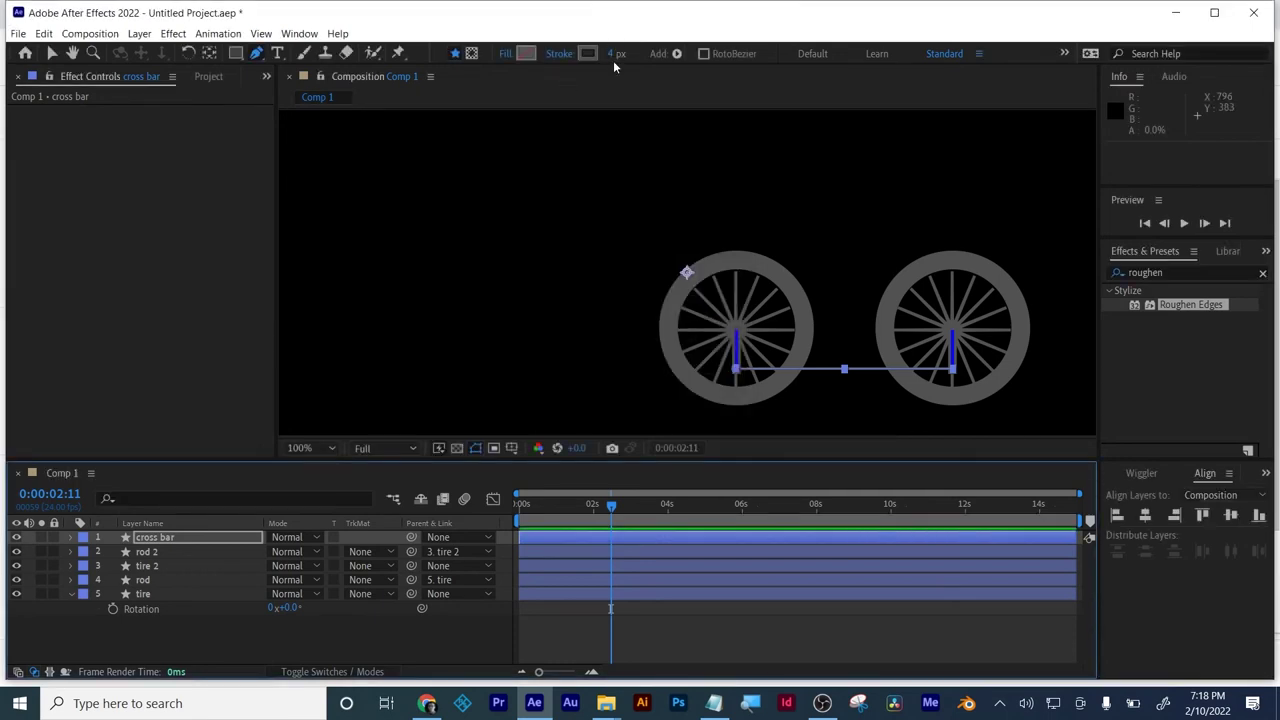
- Set the cross bar's stroke width to 17 px and its stroke color to a bright pinkish red
mouse_move(612, 60)
mouse_down()
mouse_move(624, 54)
mouse_move(602, 54)
mouse_up()
click(594, 54)
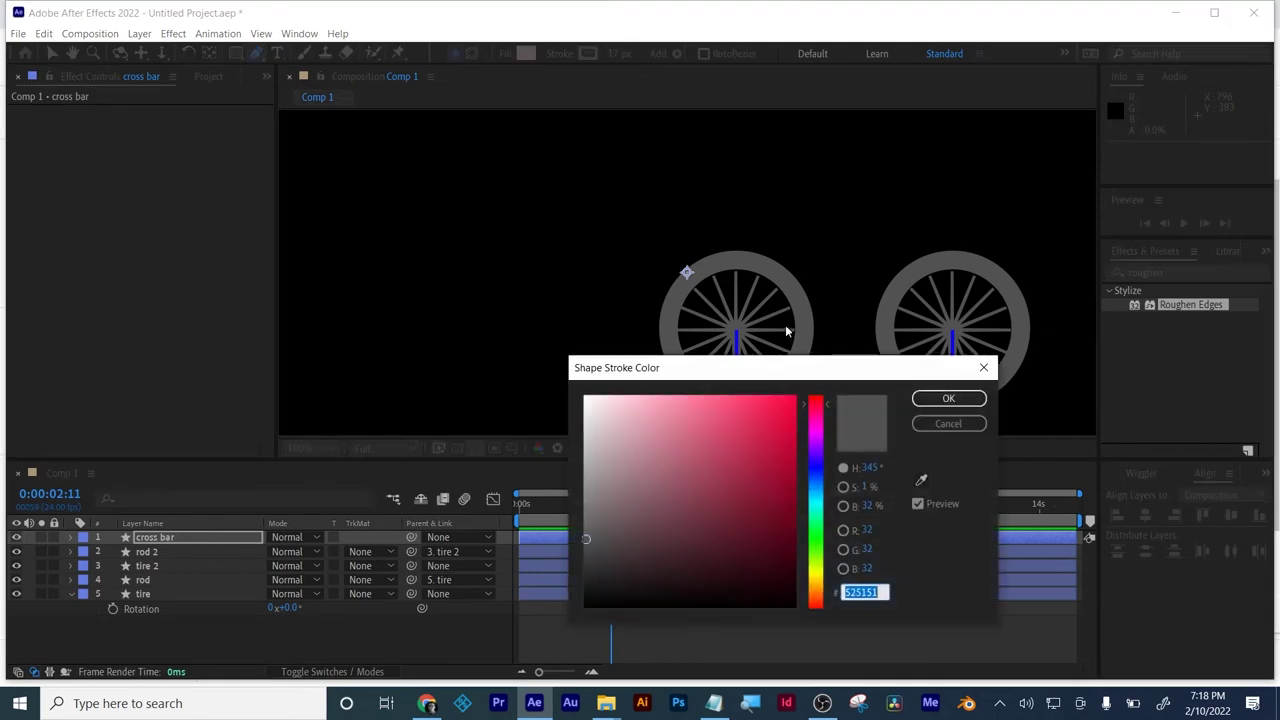
click(790, 400)
click(977, 401)
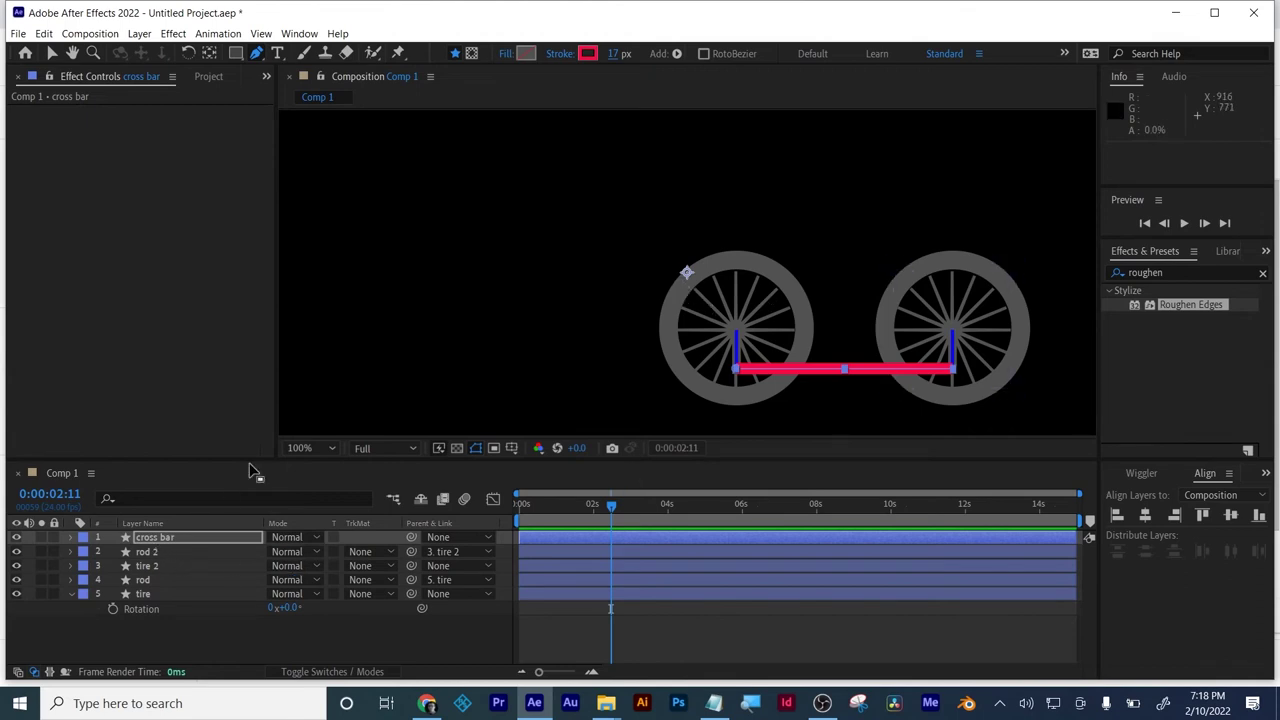
- Move the cross bar layer's anchor point to the middle of the bar
click(206, 56)
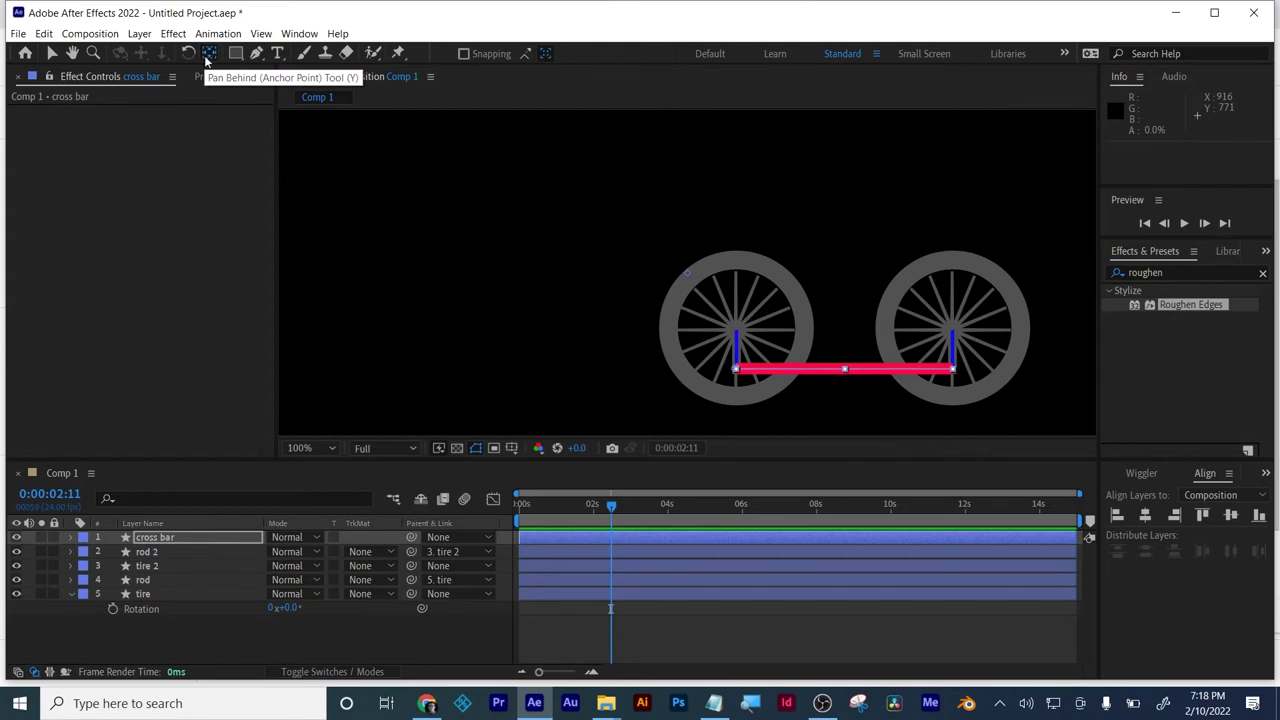
click(177, 627)
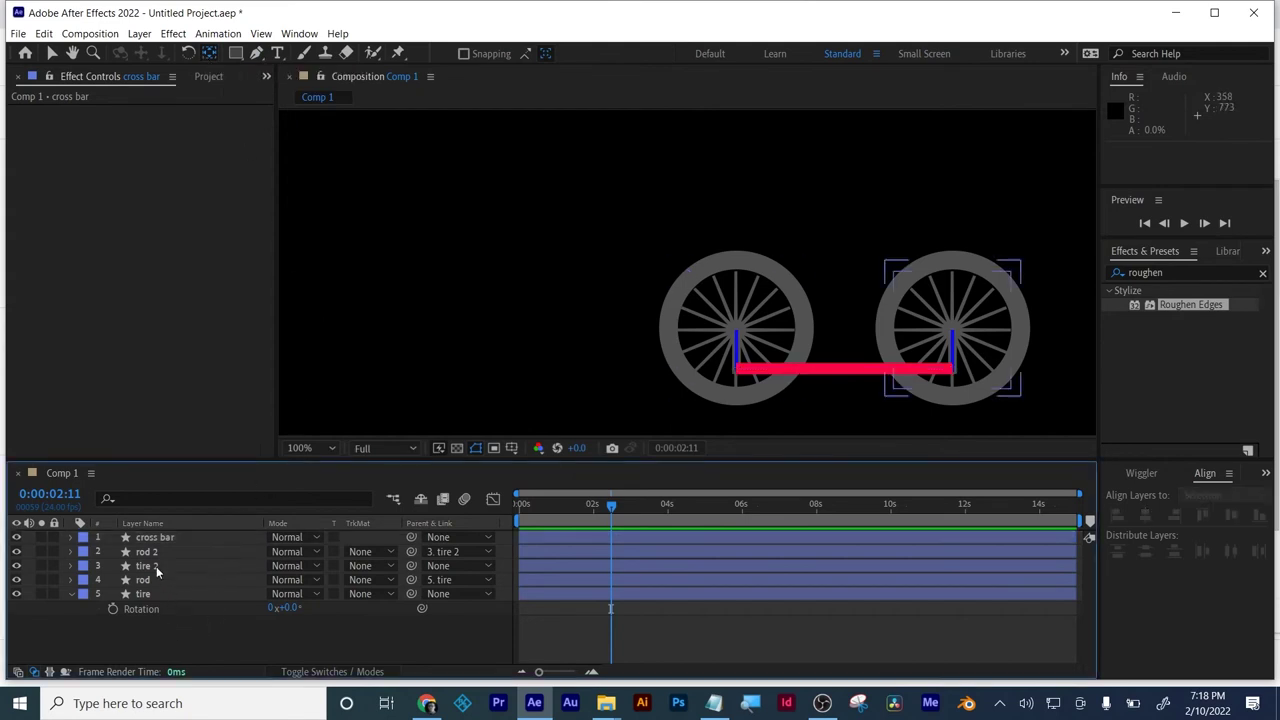
click(164, 540)
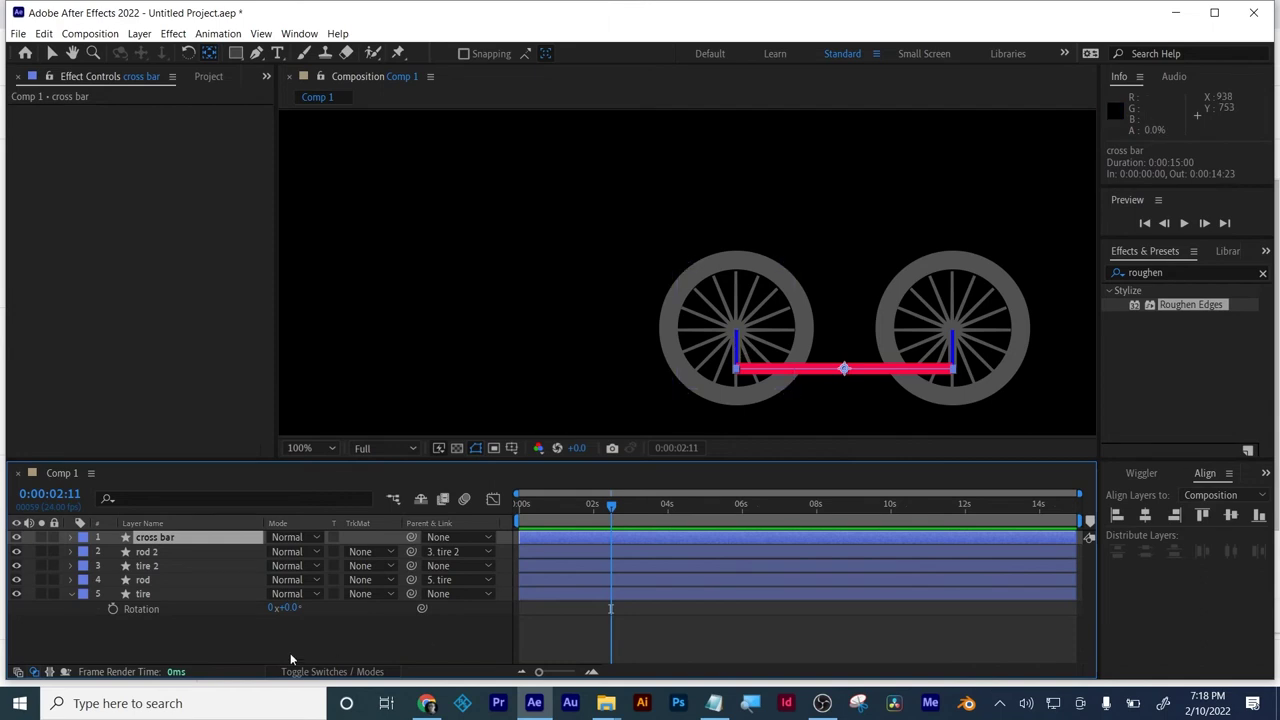
- Open the Create Nulls From Paths script and try Points Follow Nulls with only the cross bar layer selected
click(300, 34)
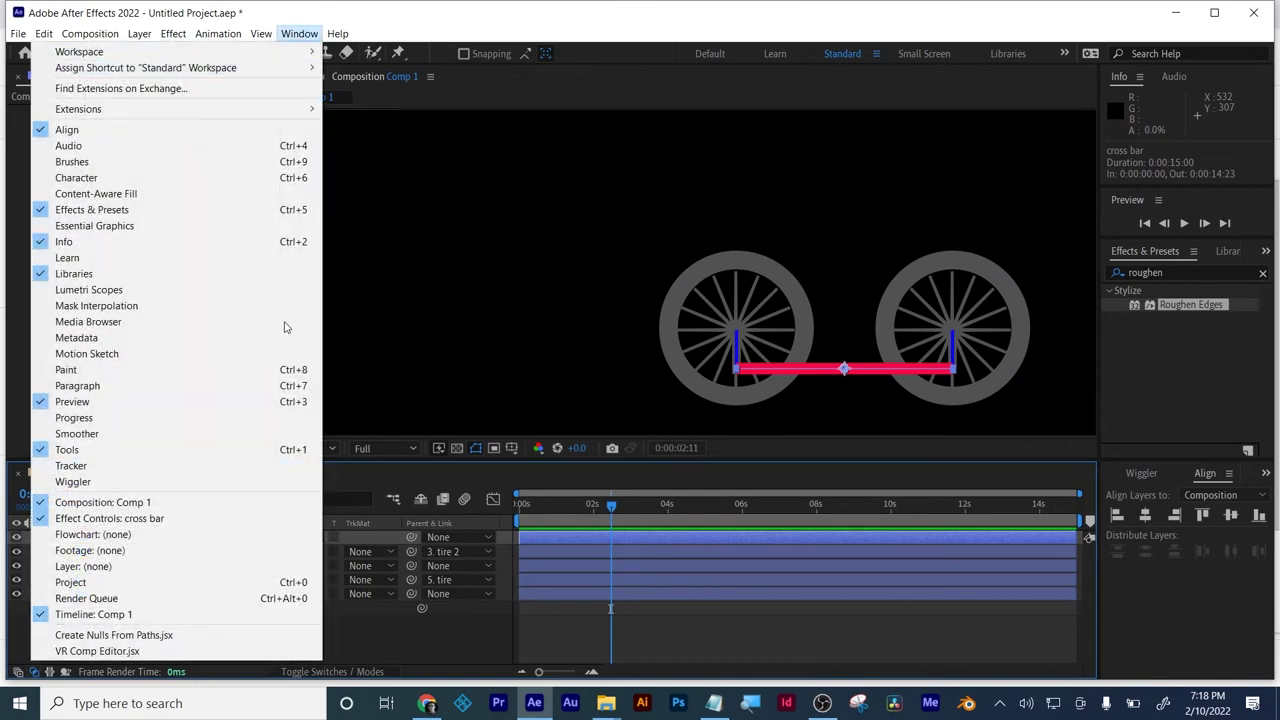
click(174, 640)
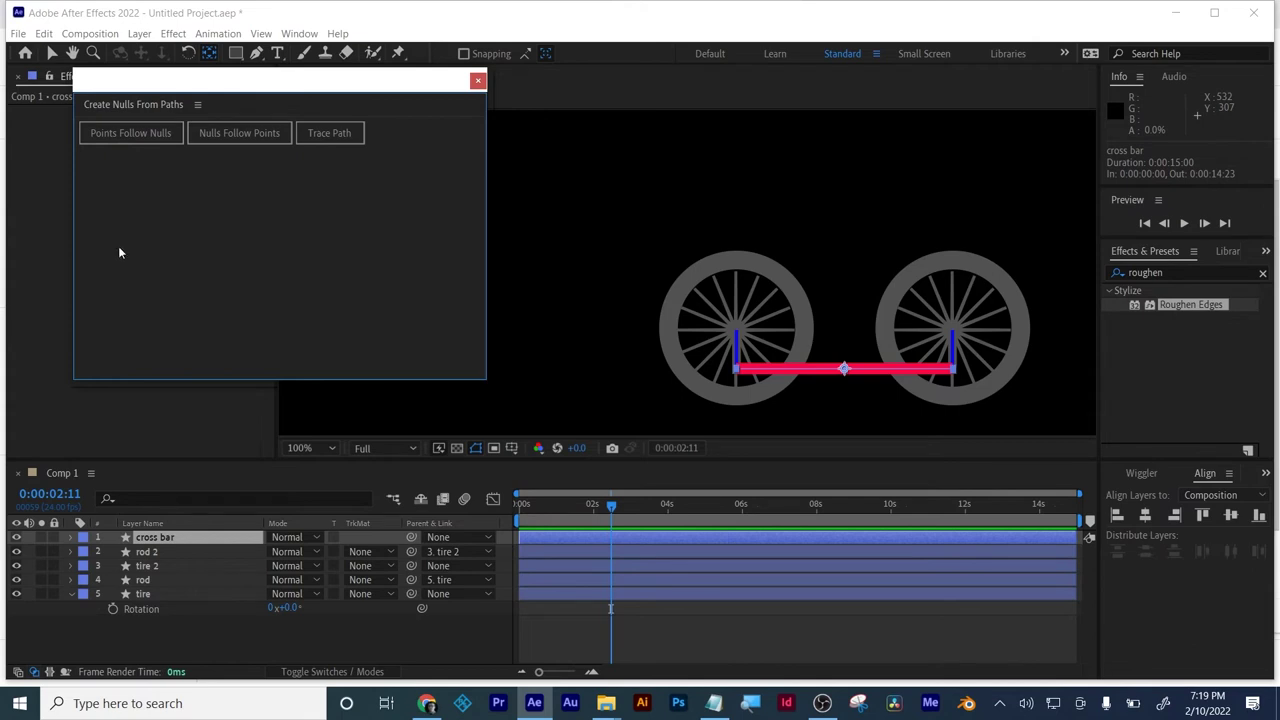
click(137, 134)
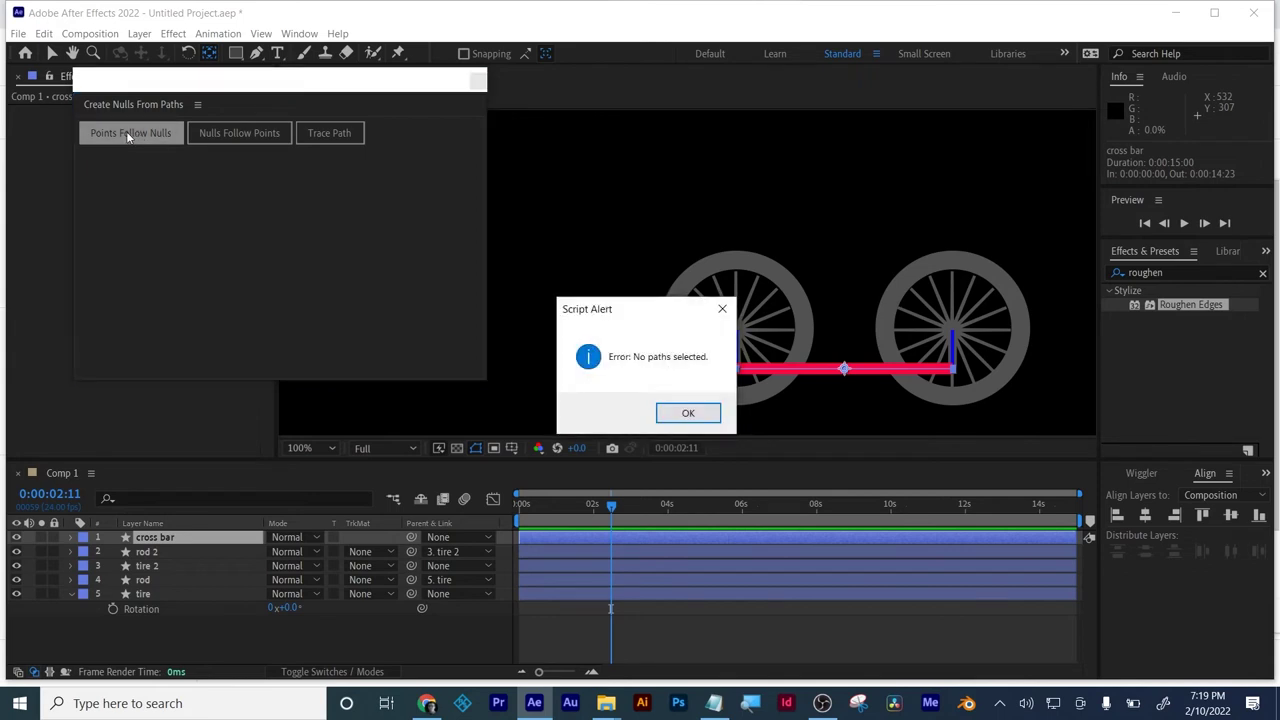
click(706, 414)
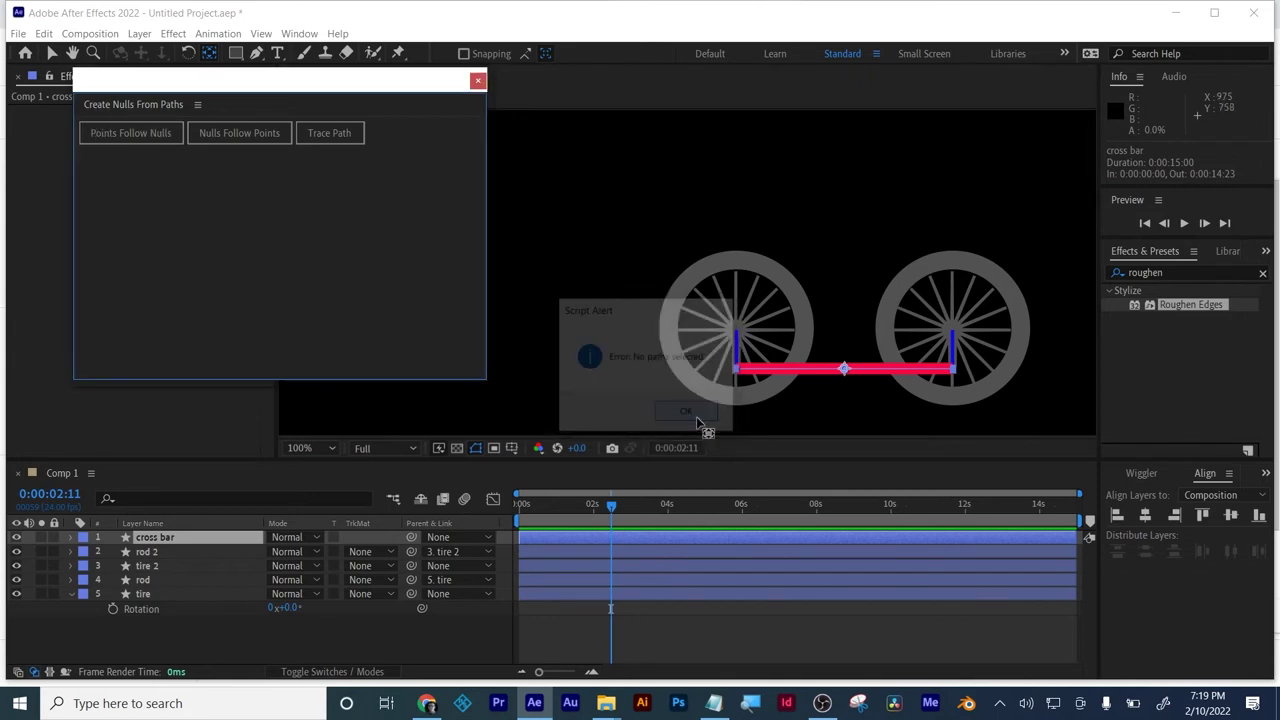
- Select the Path property inside the cross bar's Shape 1, apply Points Follow Nulls to it, and close the script window
click(71, 538)
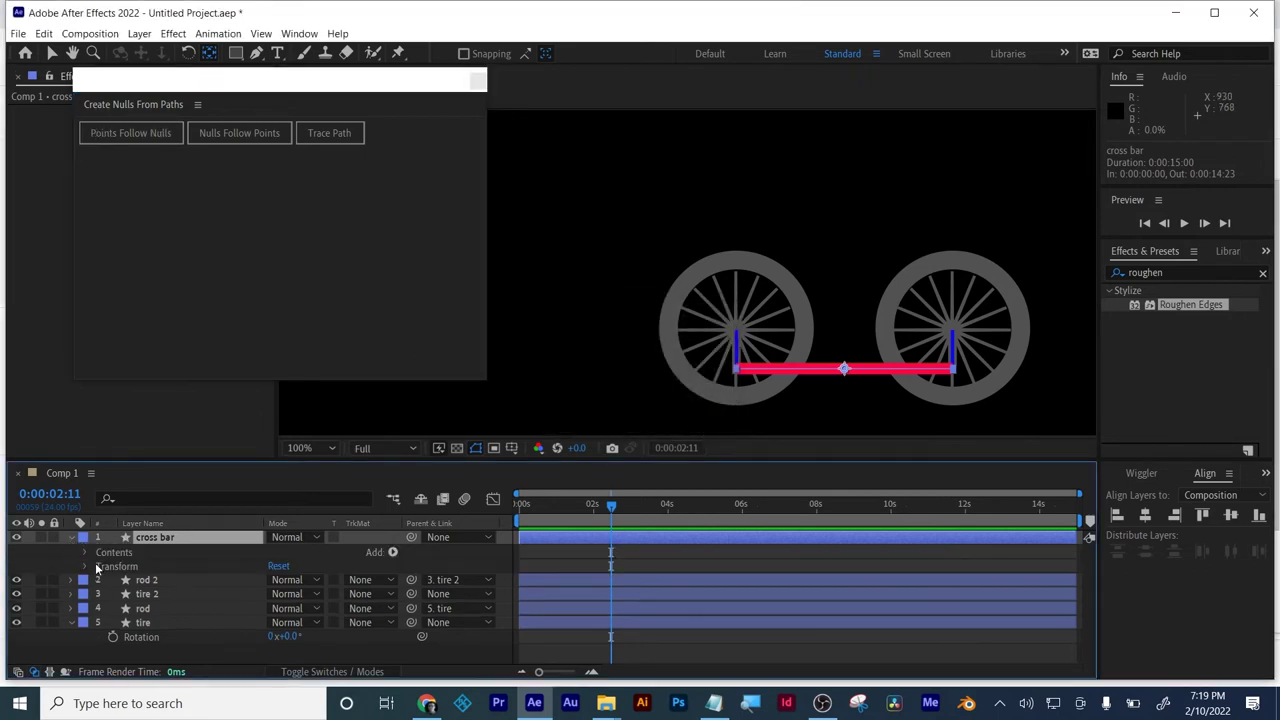
click(85, 553)
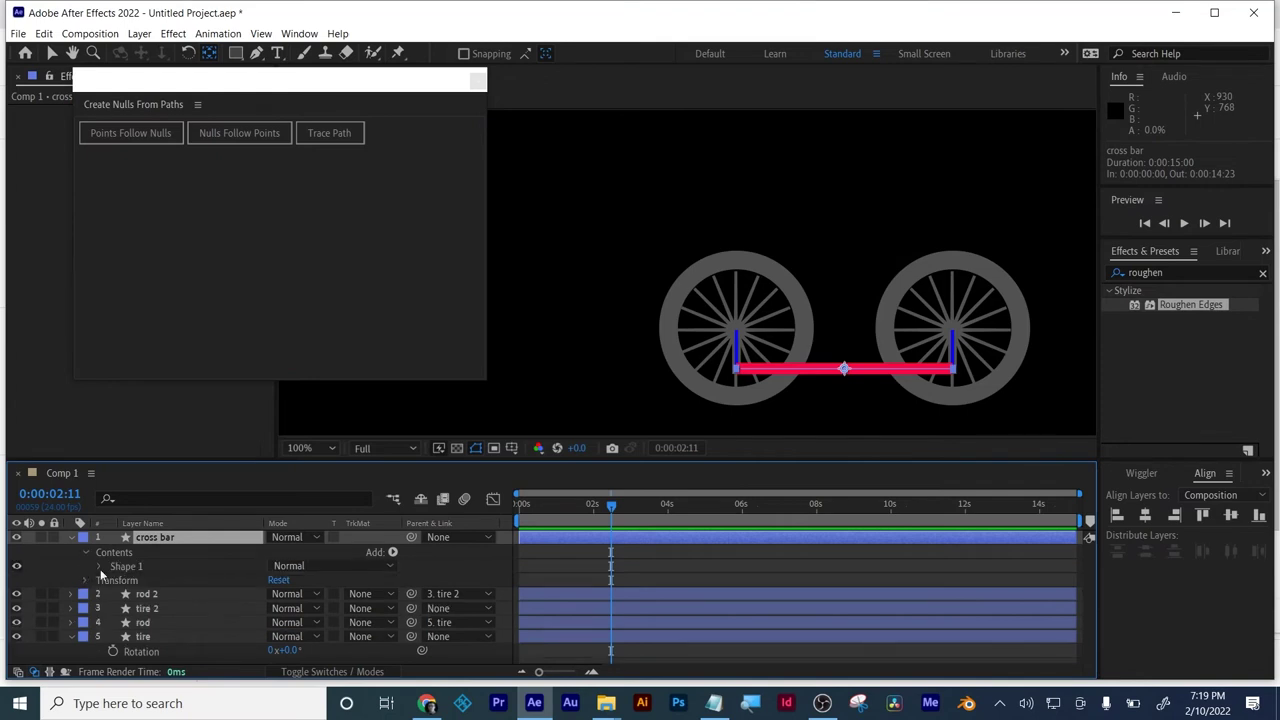
click(100, 567)
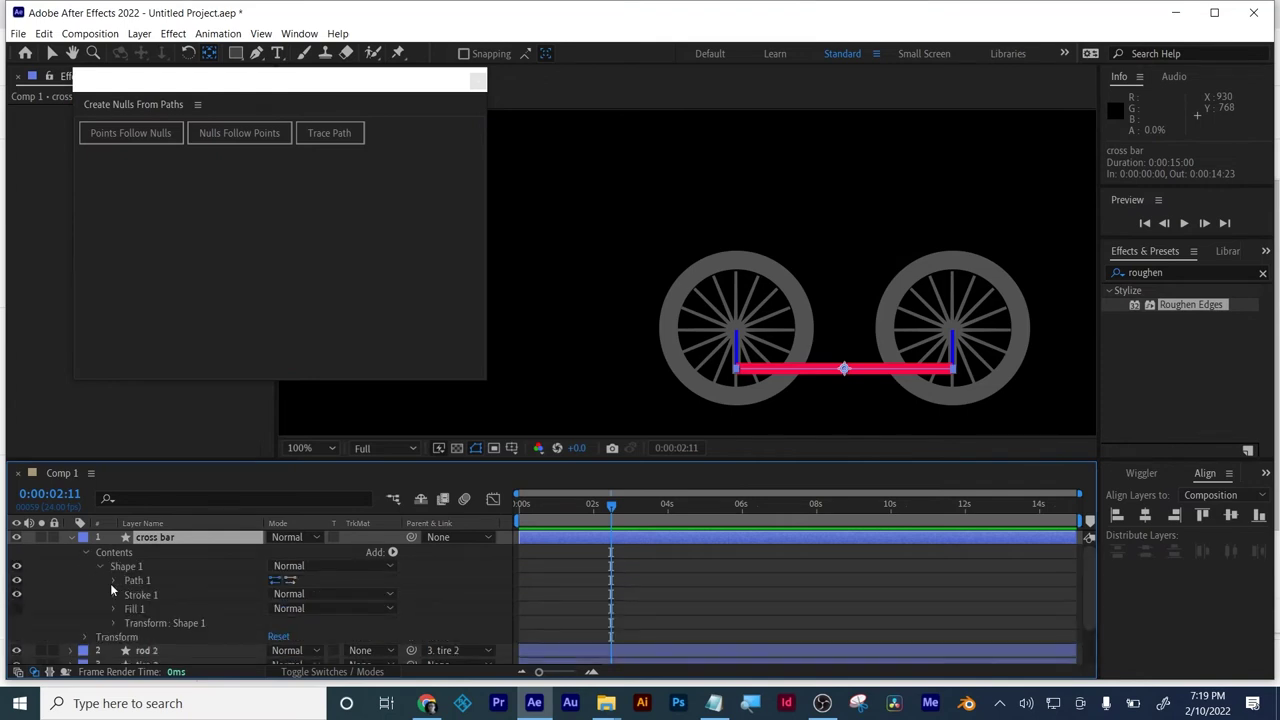
click(112, 581)
click(162, 597)
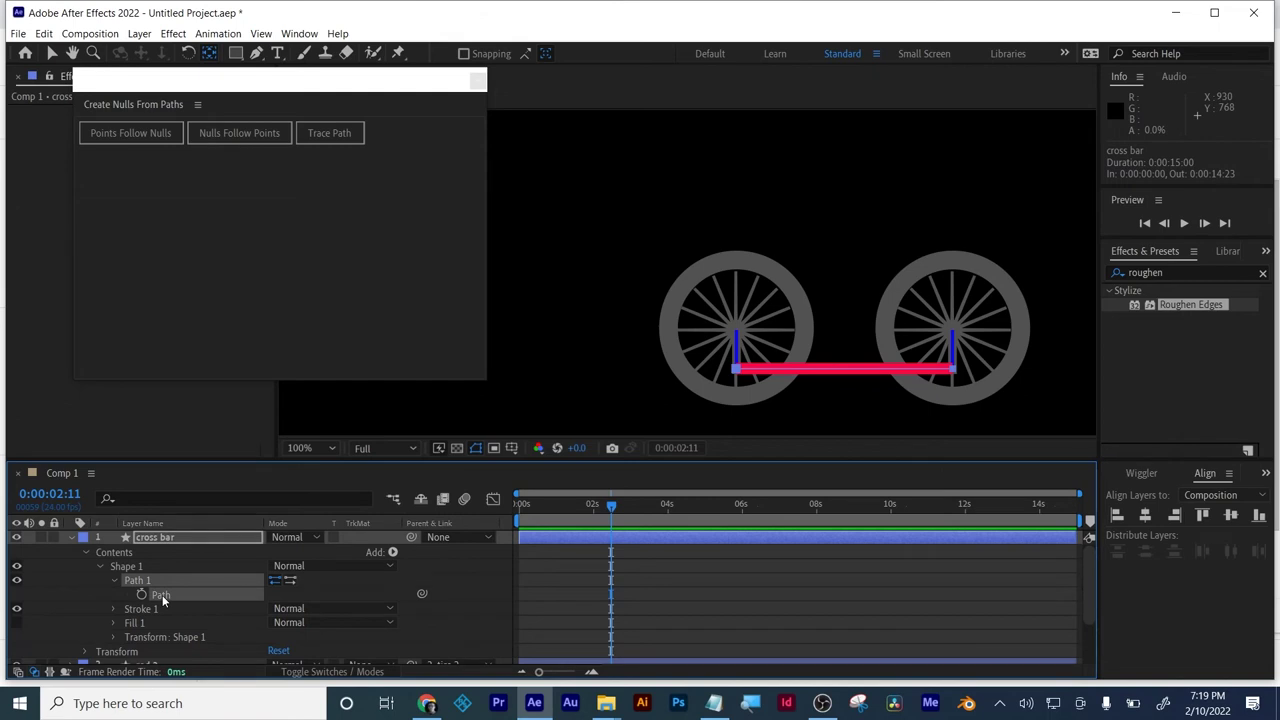
click(133, 135)
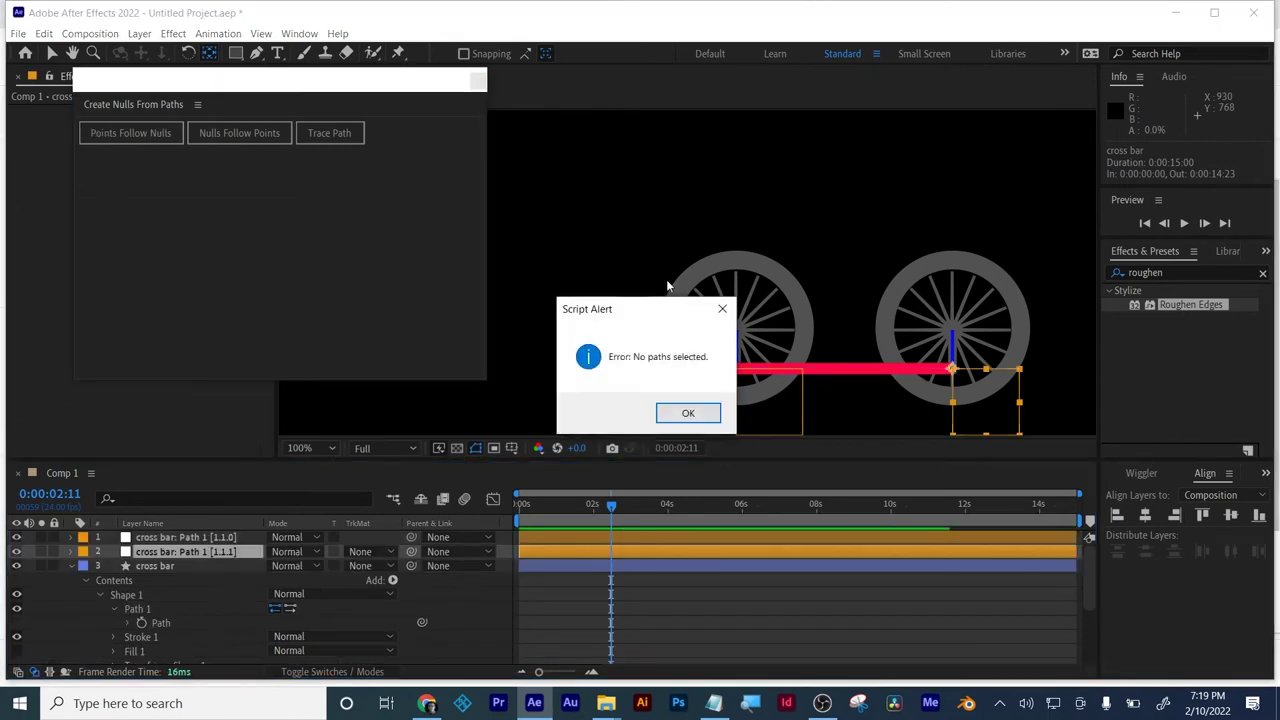
click(688, 413)
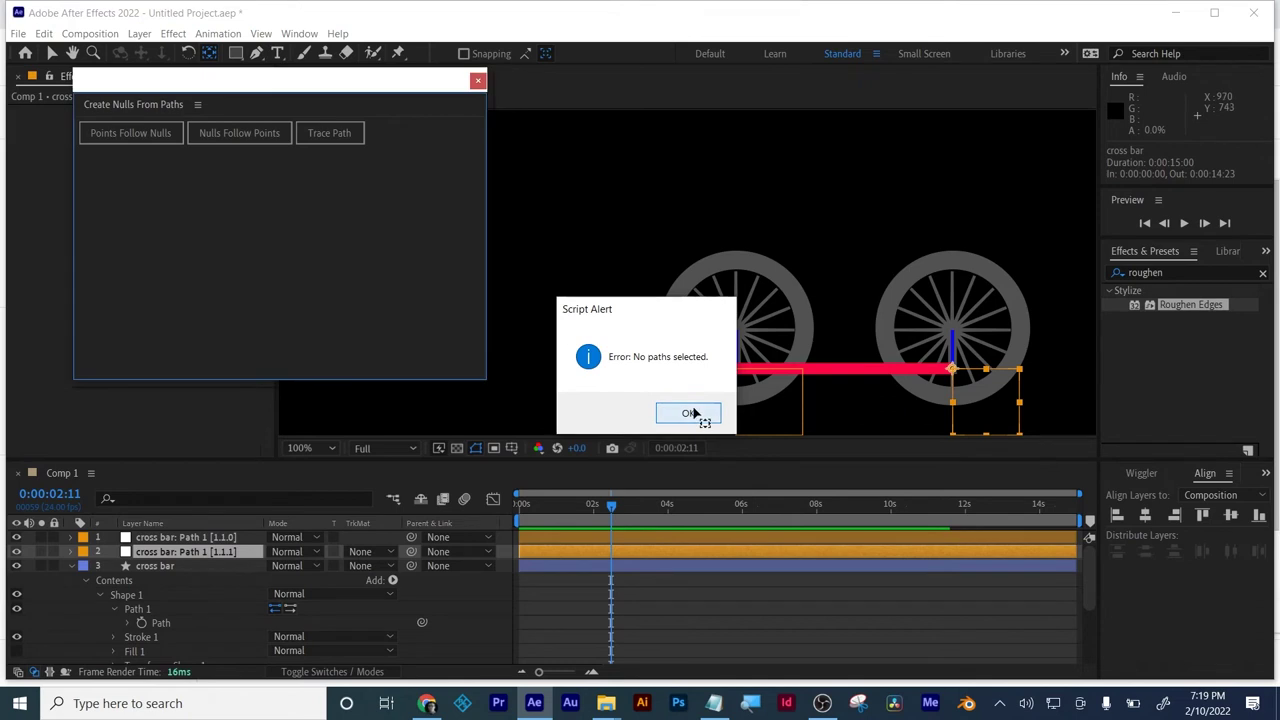
click(477, 80)
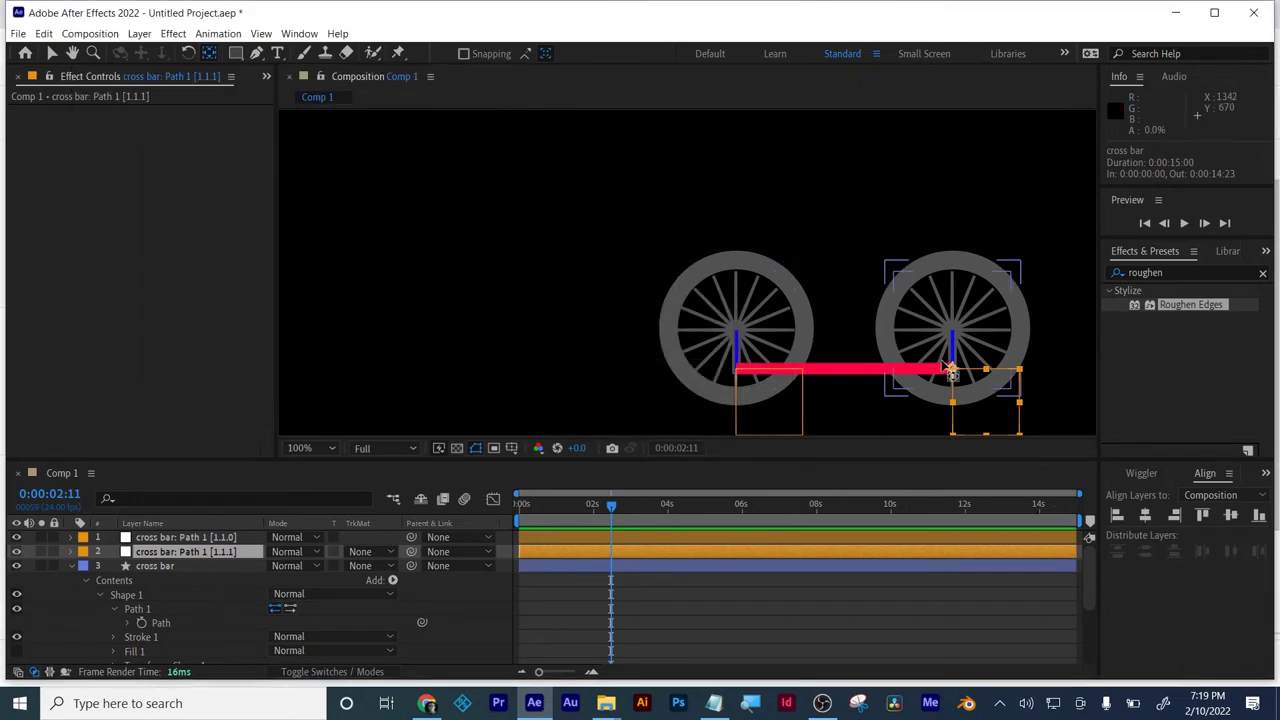
- Rename the null at the cross bar's end on the second wheel to "tire2"
click(161, 557)
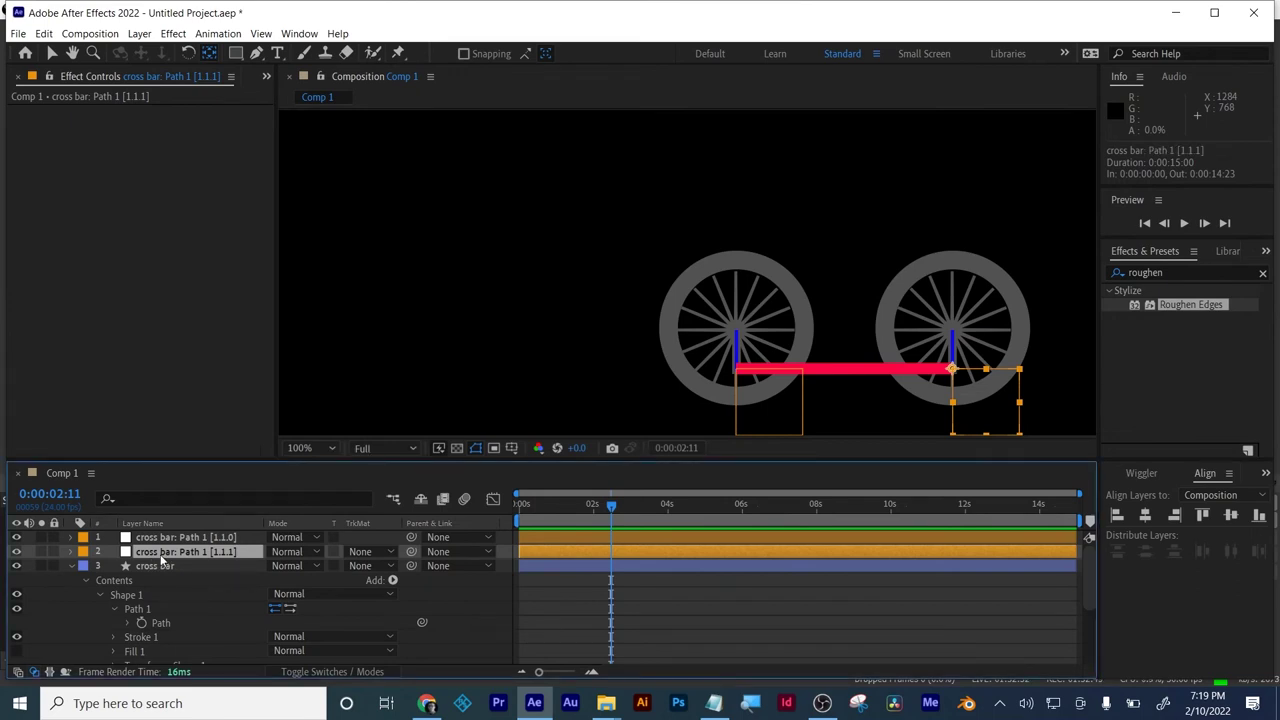
key(Return)
text(tire)
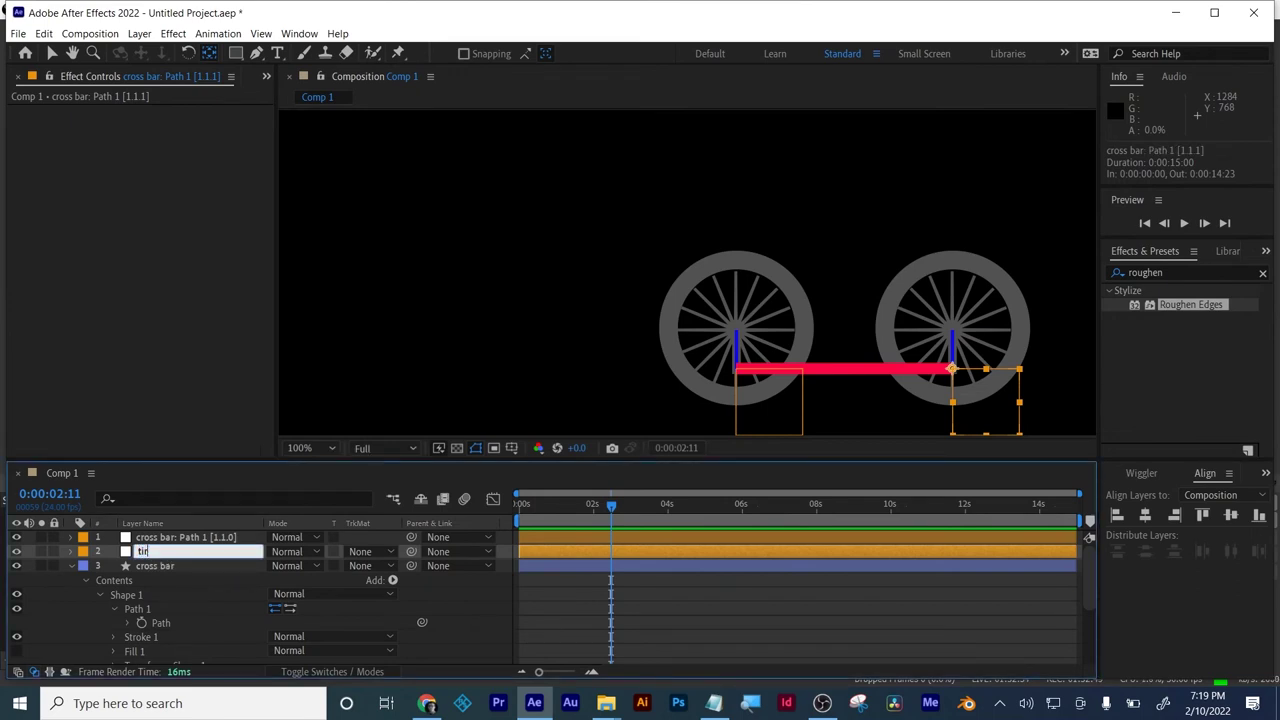
key(Return)
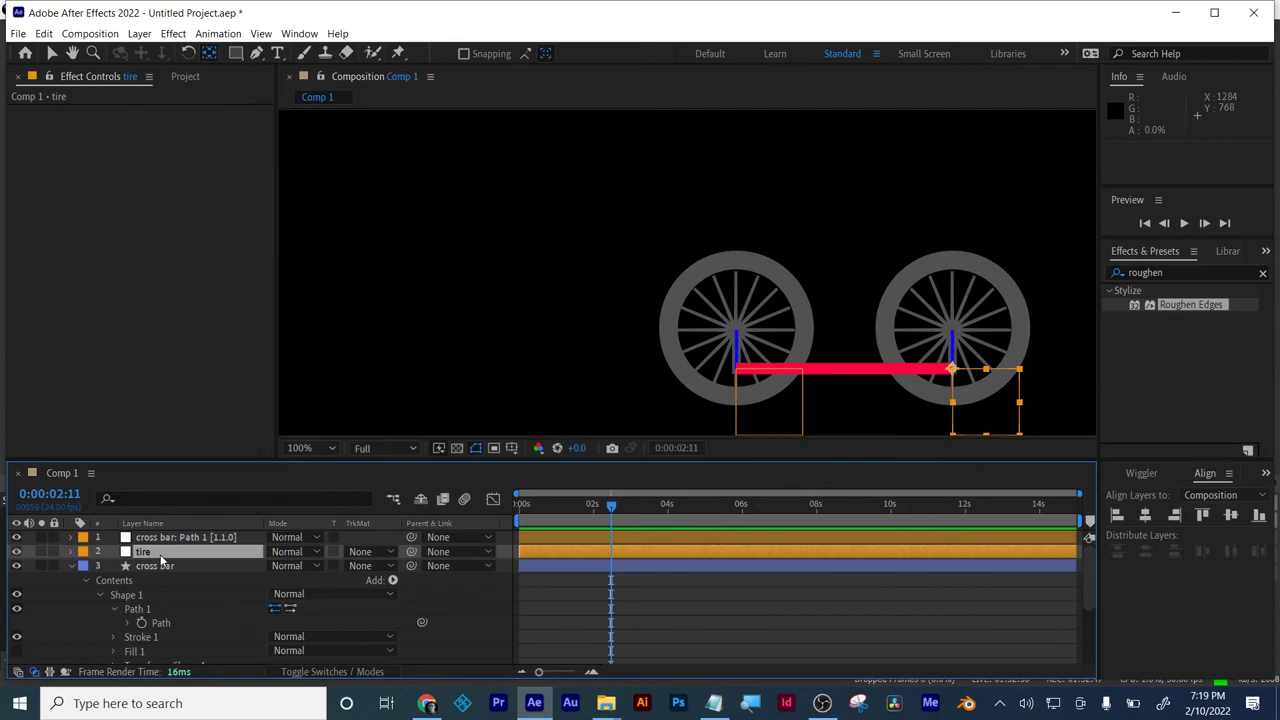
key(Return)
key(Right)
text(2)
key(Return)
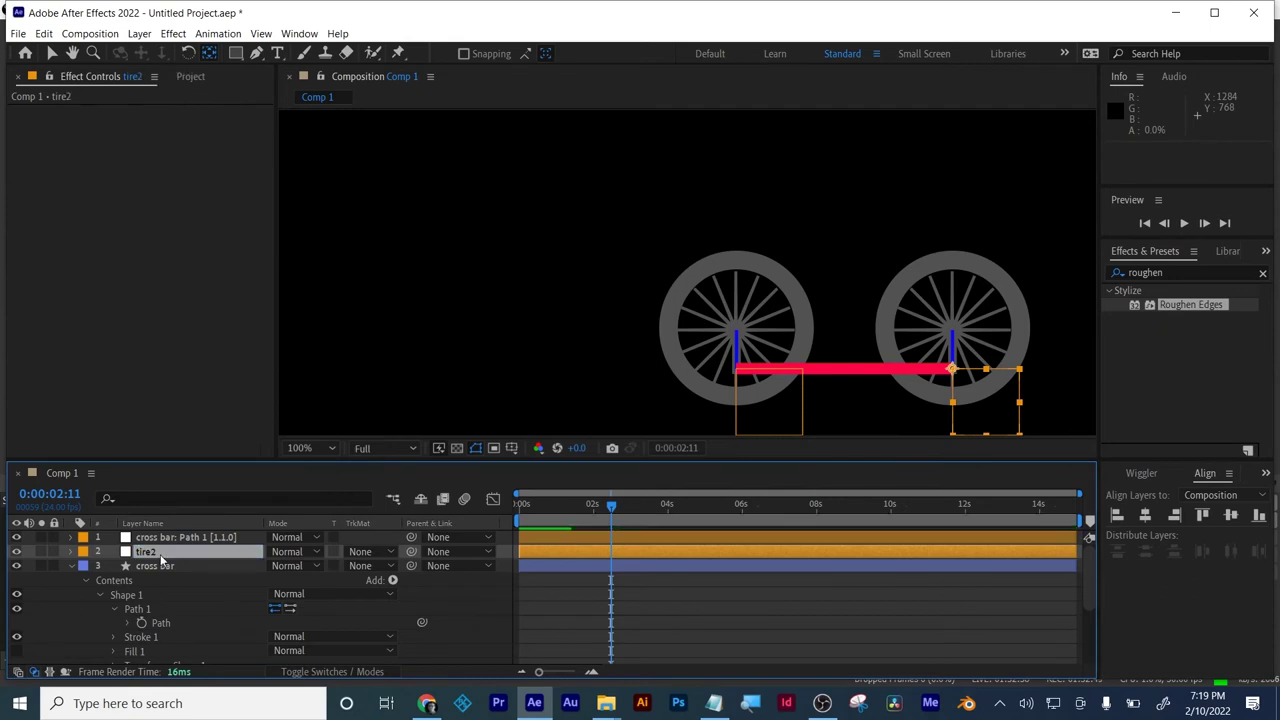
- Collapse the cross bar layer and rename the null at the bar's other end to "tire 1"
click(70, 567)
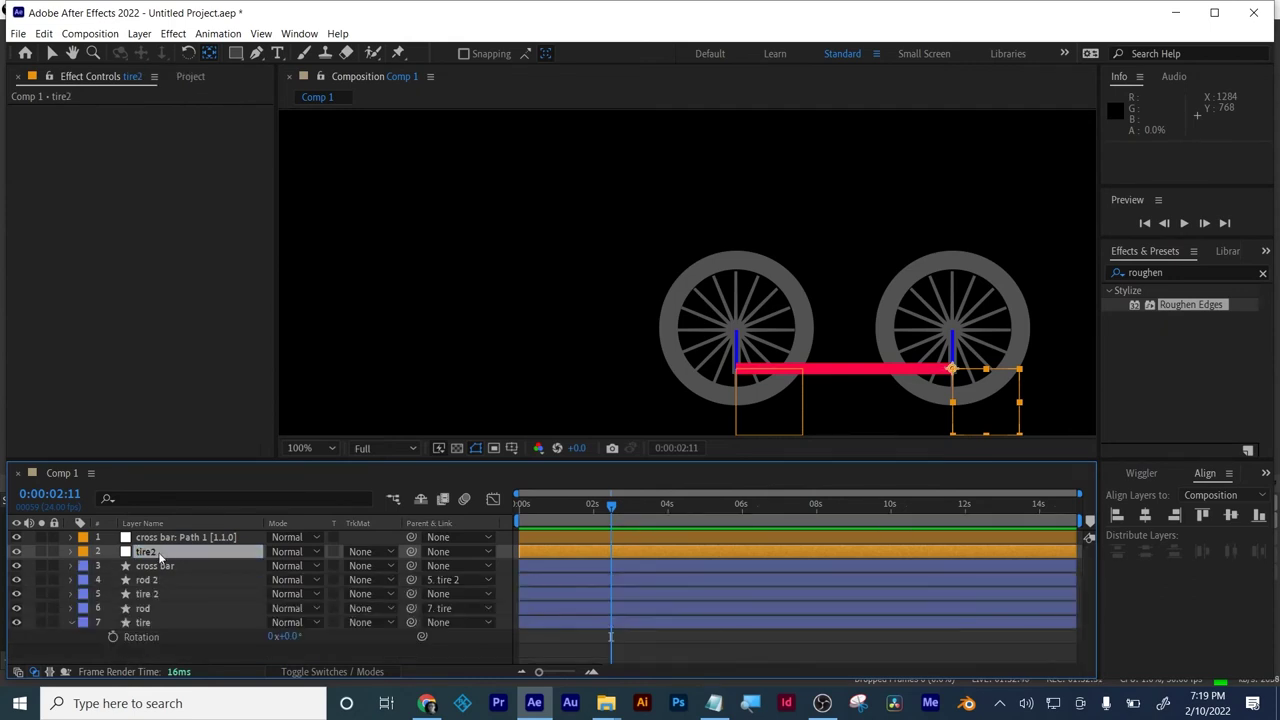
click(181, 538)
key(Return)
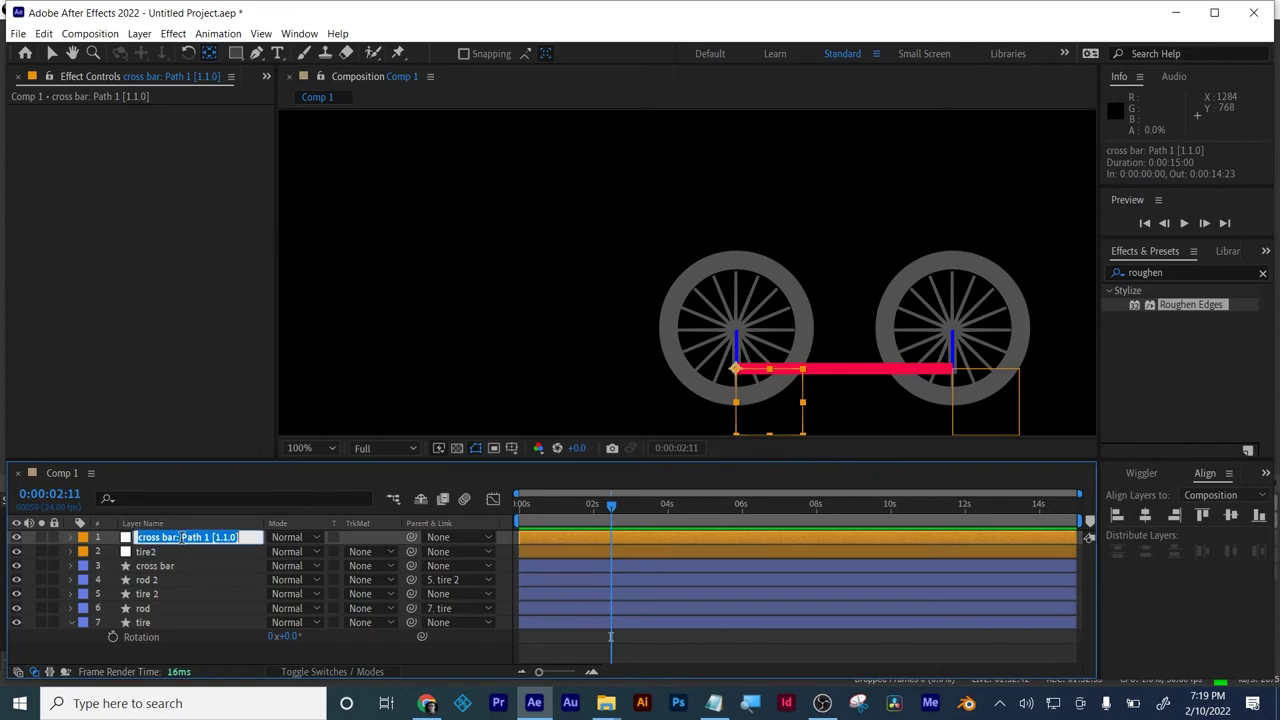
text(tire 1)
key(Return)
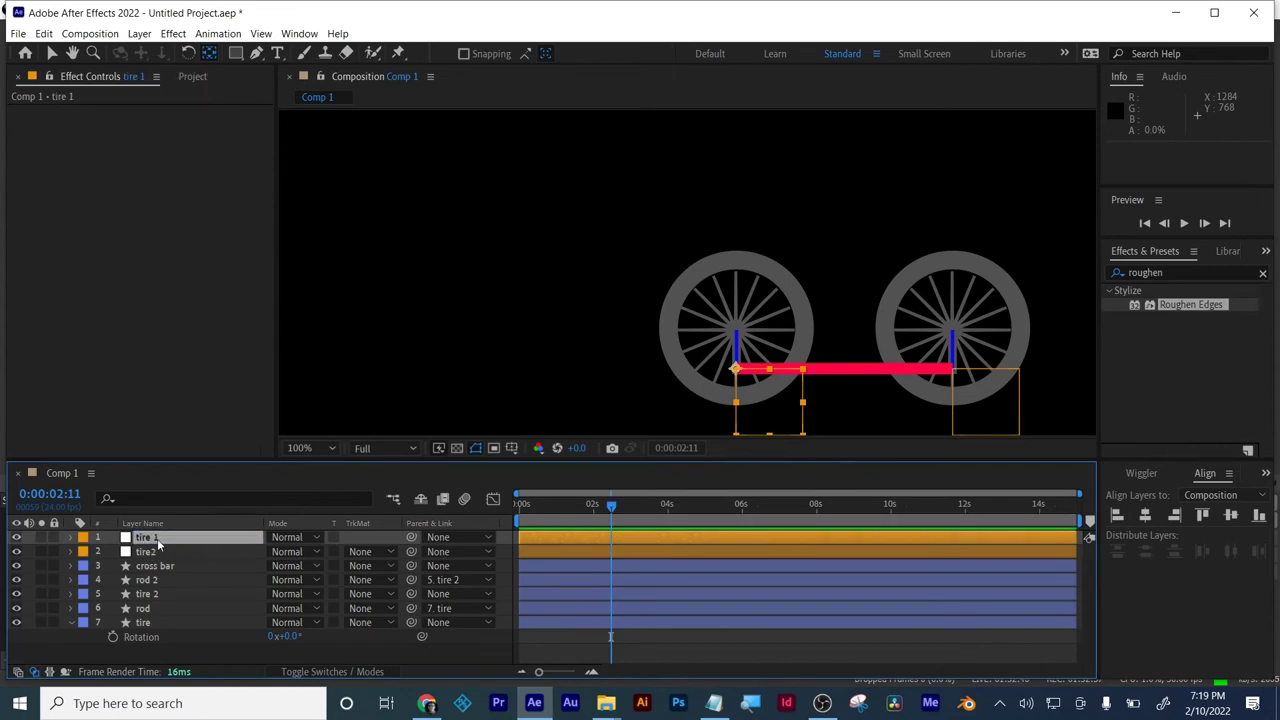
- Parent the "tire 1" null to the rod layer and the "tire2" null to the rod 2 layer
click(157, 538)
click(144, 623)
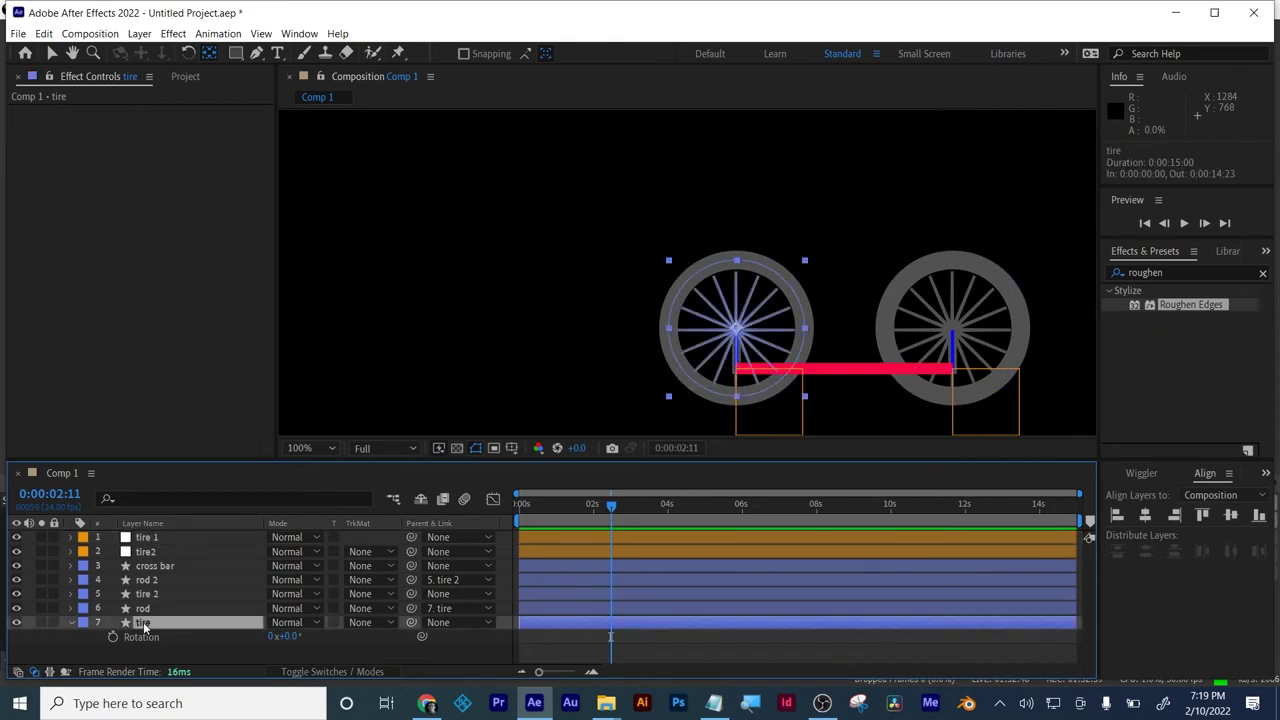
click(148, 538)
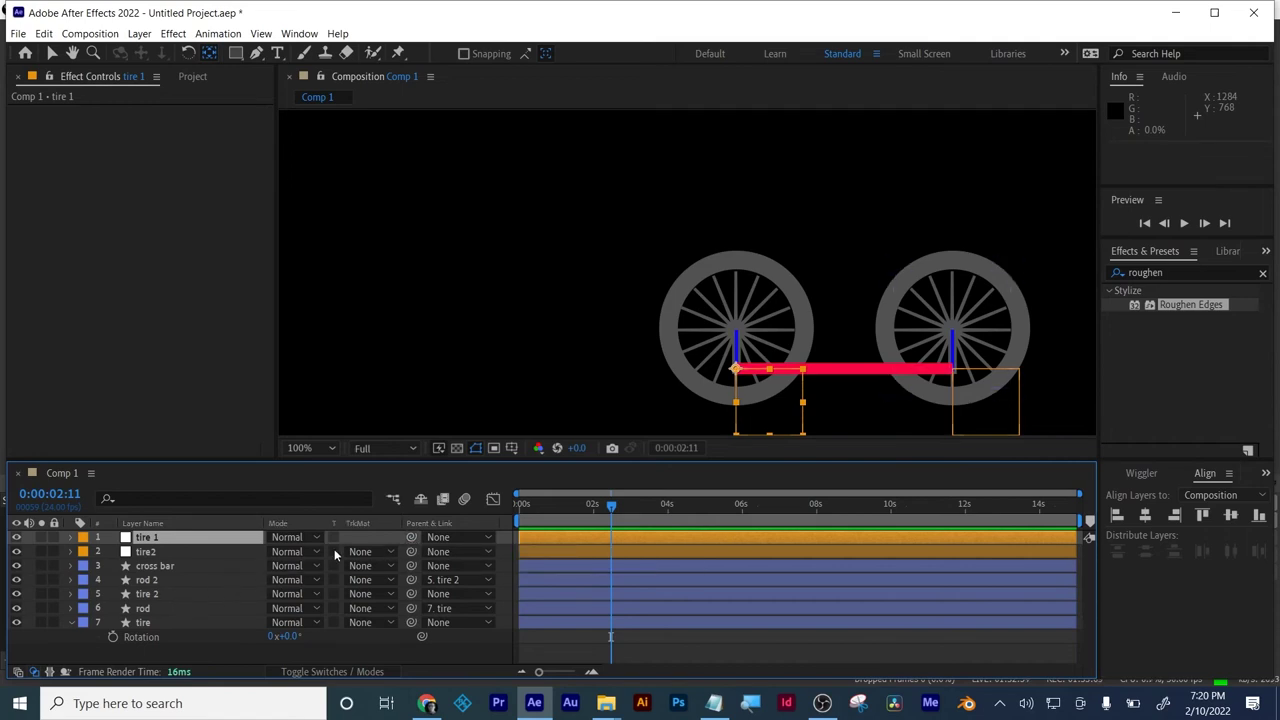
drag(406, 541, 162, 604)
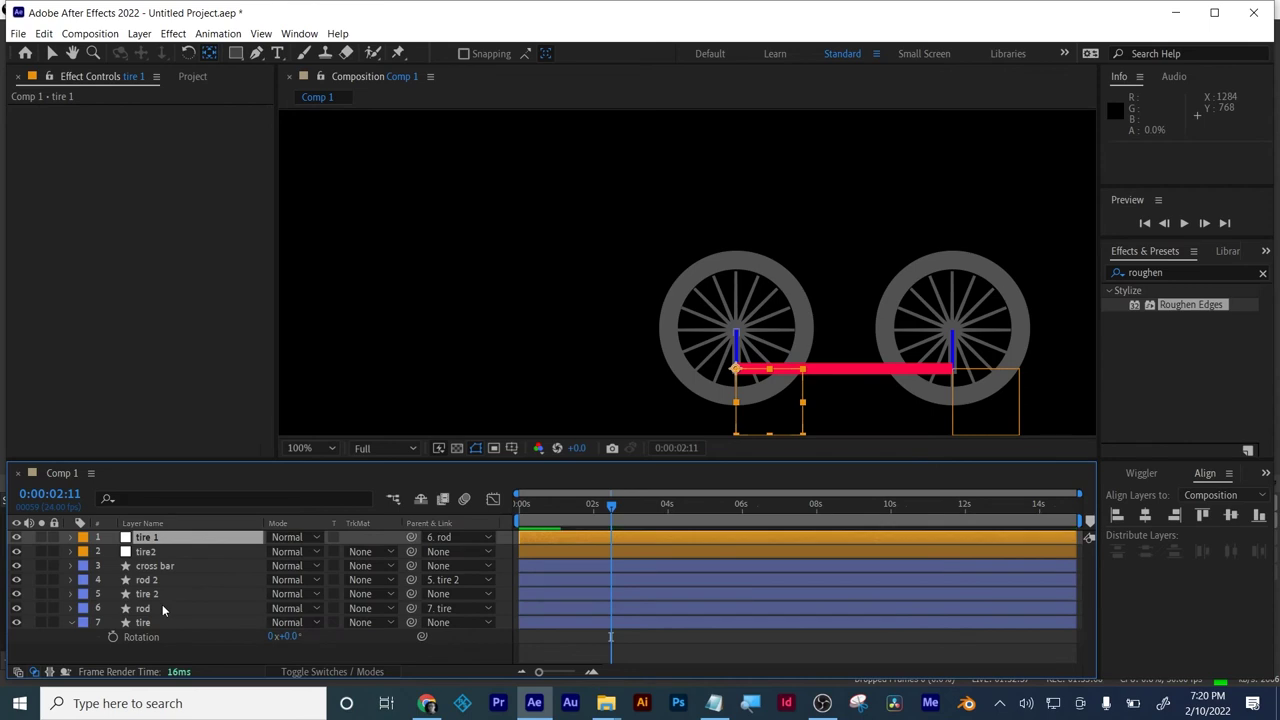
click(145, 555)
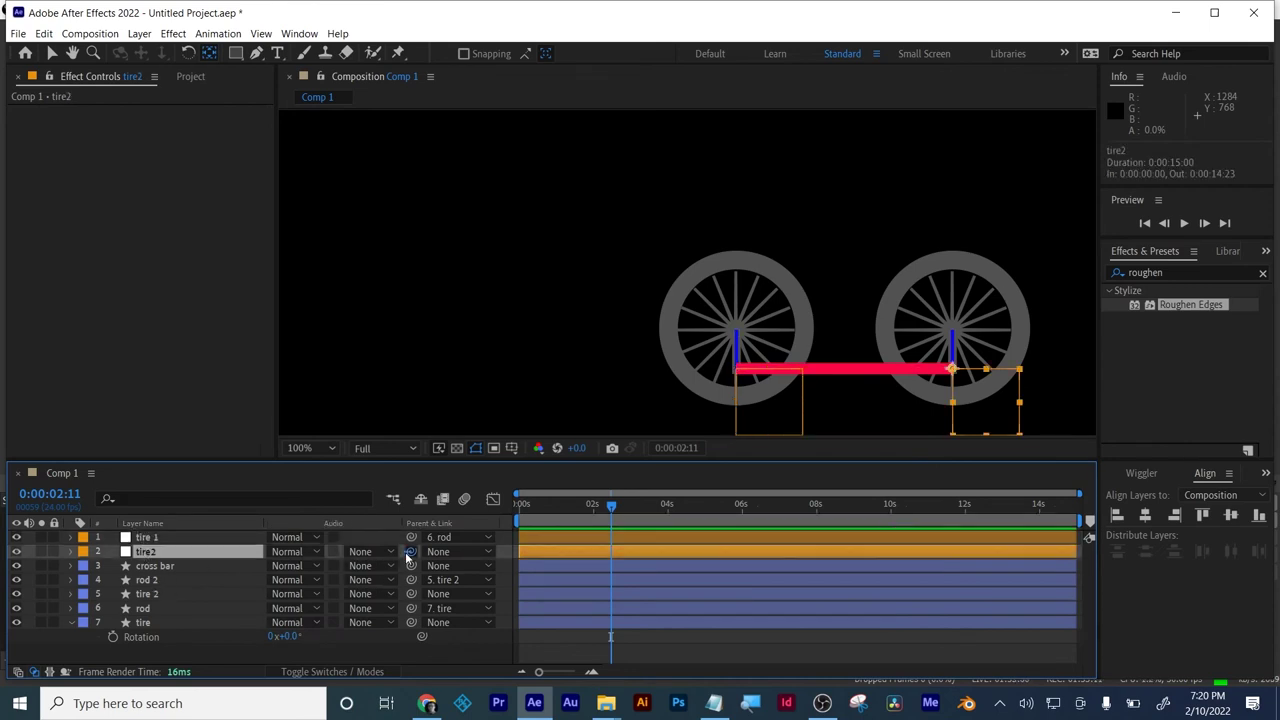
drag(409, 557, 178, 582)
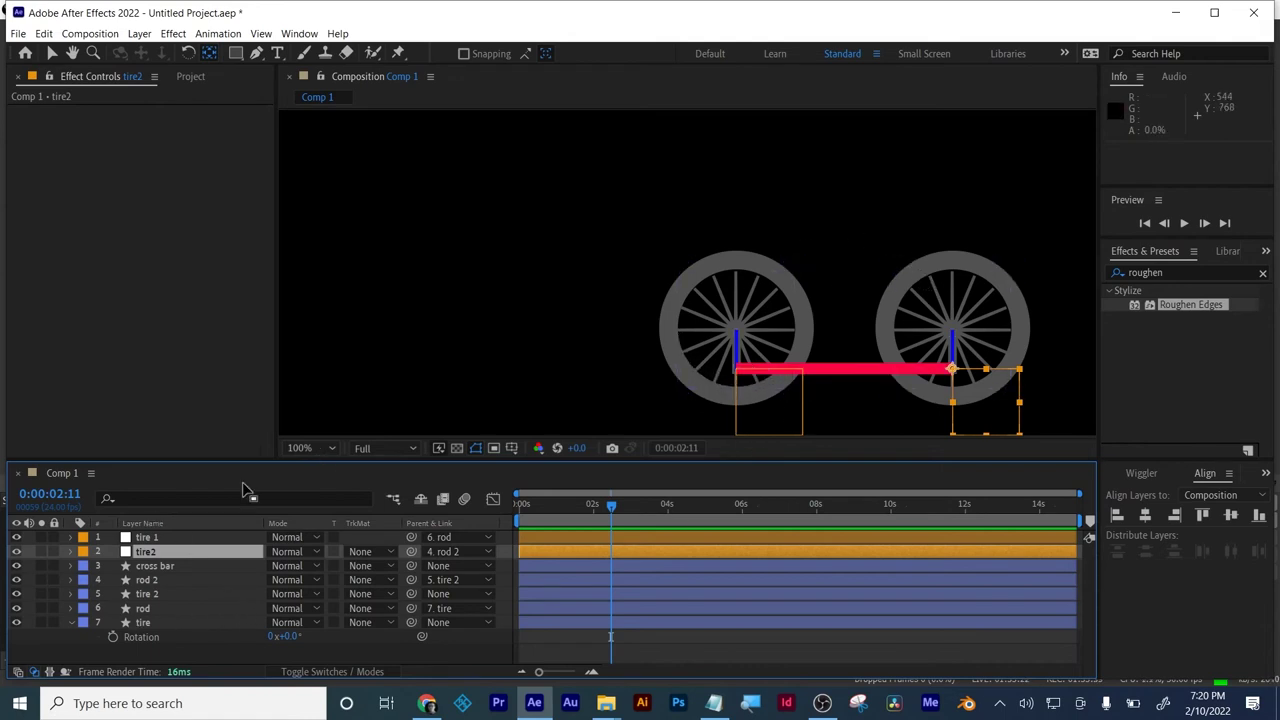
- Draw a rectangle about 460 by 140 px above the two wheels on a new shape layer
click(138, 641)
key(ctrl+shift+a)
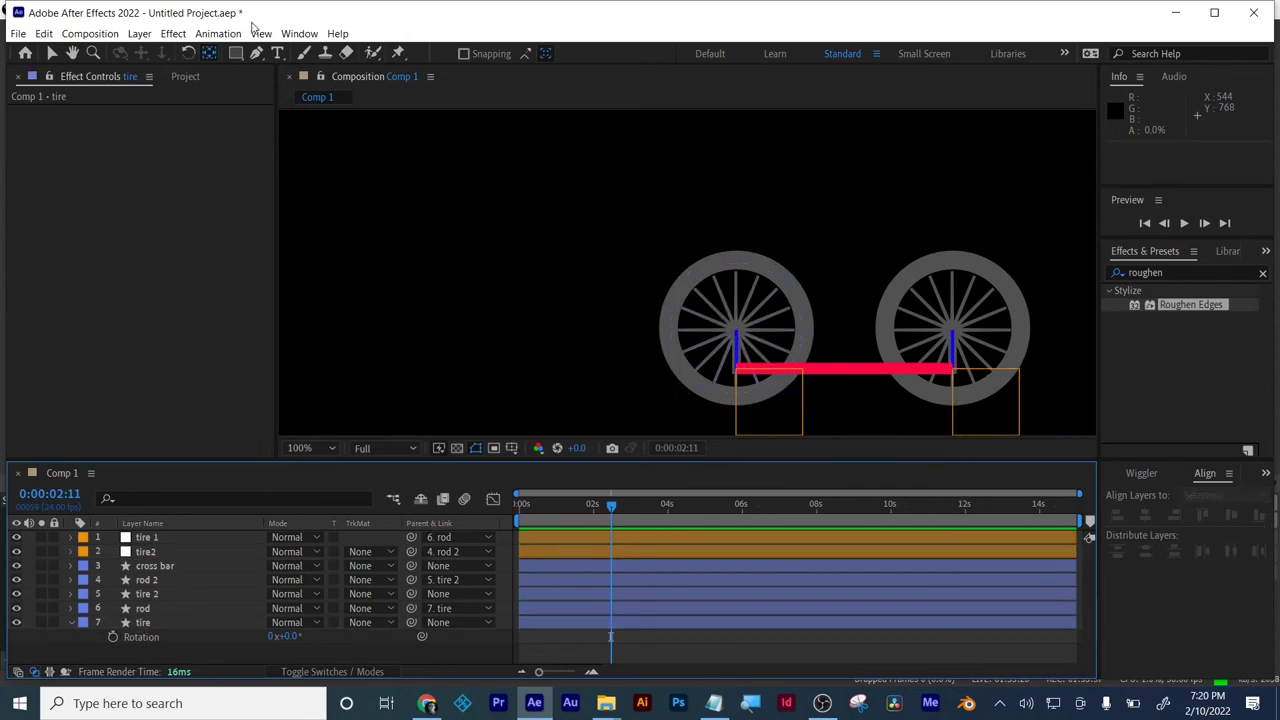
click(236, 53)
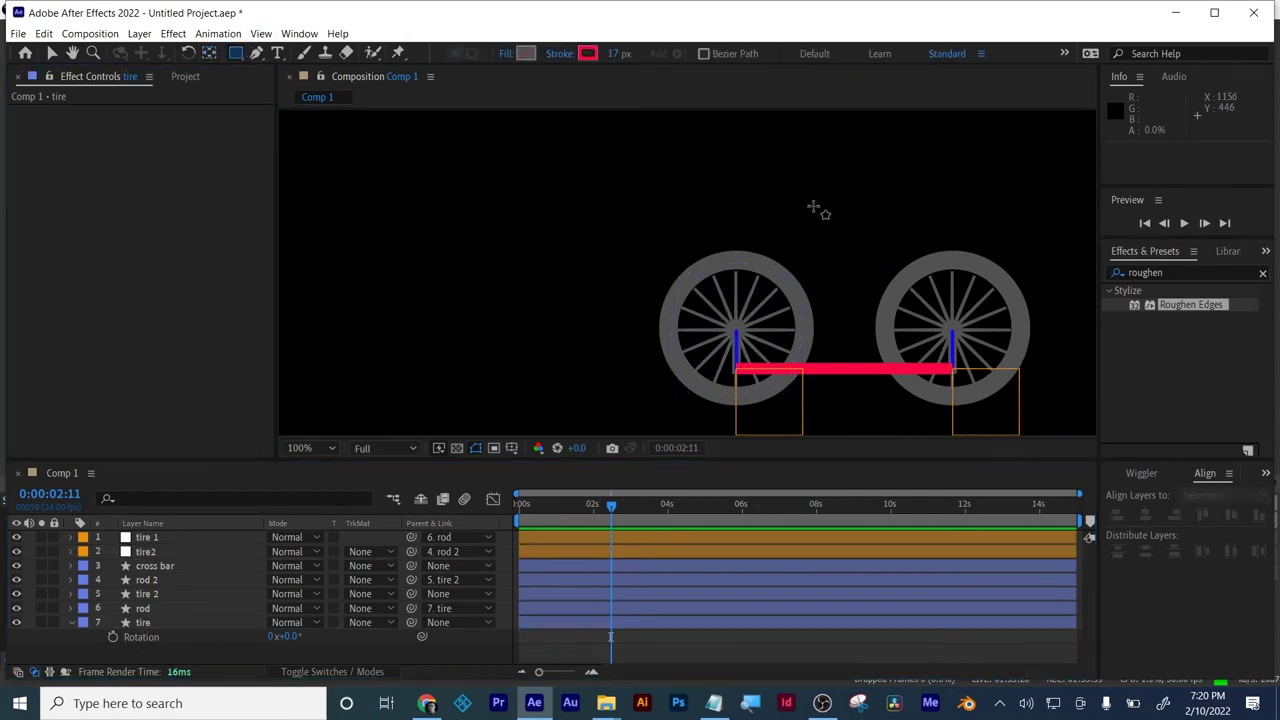
mouse_move(686, 145)
mouse_down()
mouse_move(885, 231)
mouse_move(993, 238)
mouse_up()
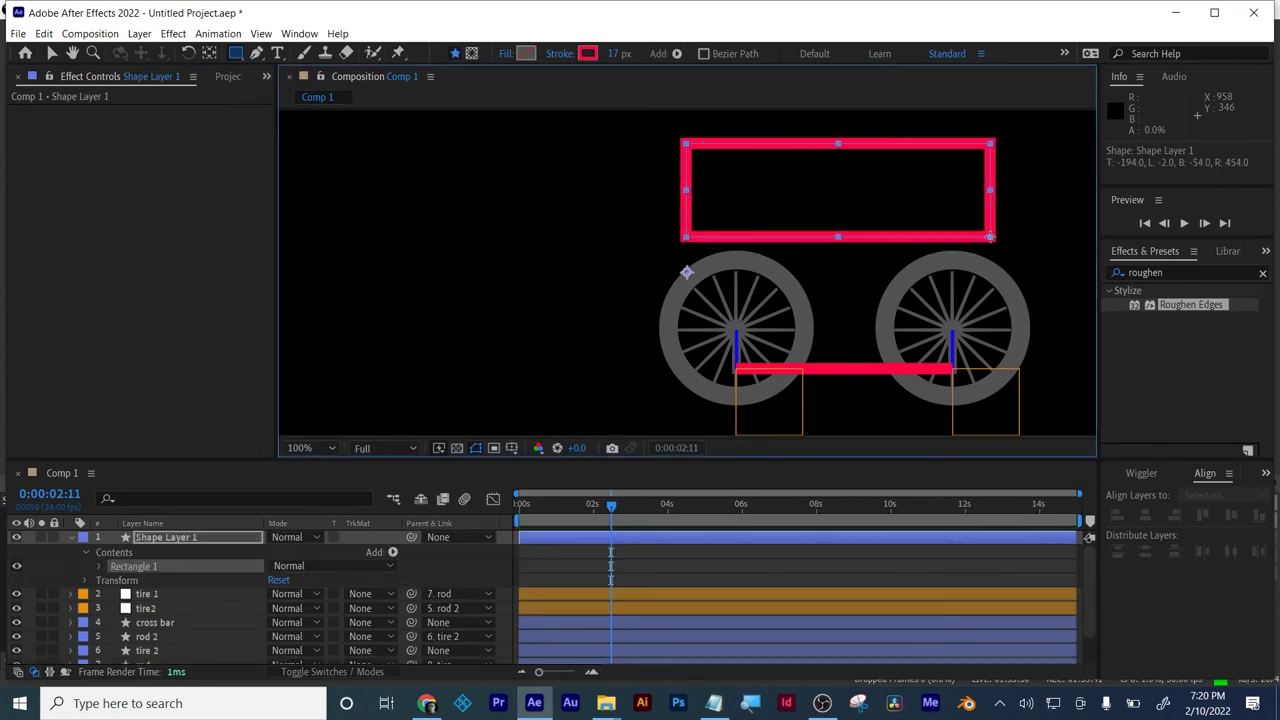
- Collapse the new rectangle's shape layer and rename it to "train body"
click(70, 537)
click(148, 538)
key(Return)
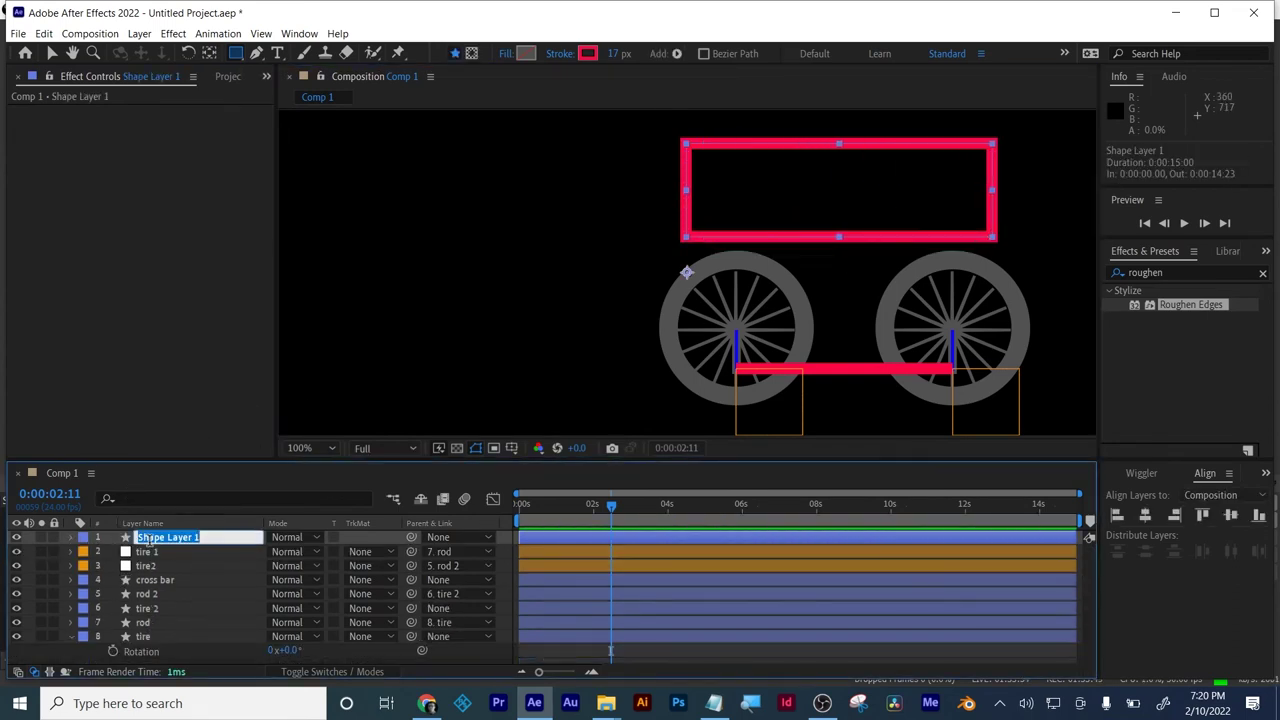
key(Return)
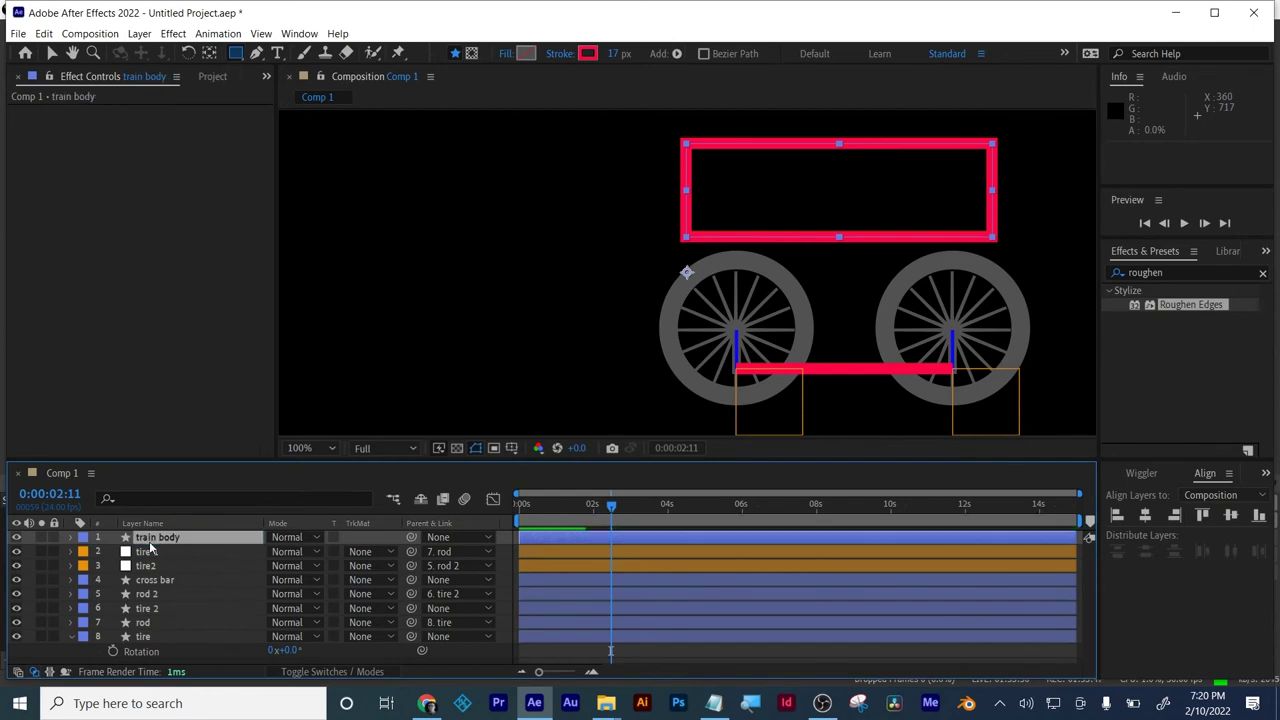
- Parent the original tire shape layer to the train body layer
click(146, 637)
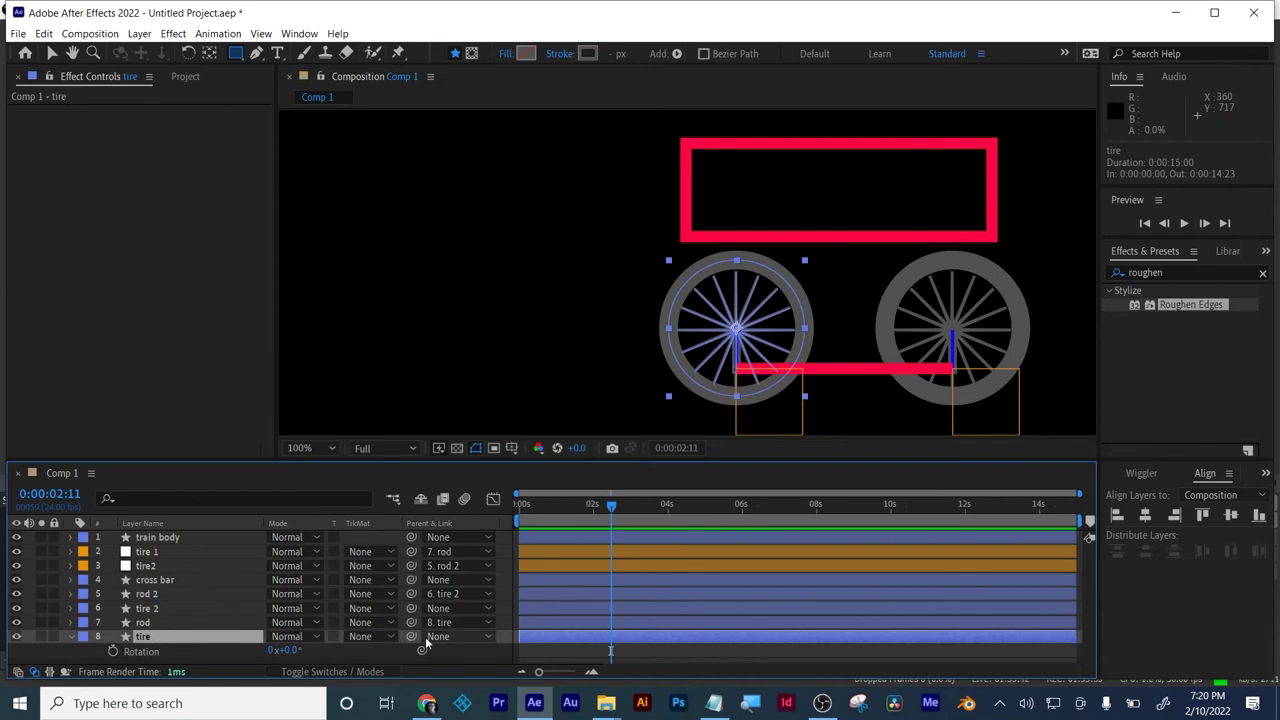
drag(411, 636, 165, 543)
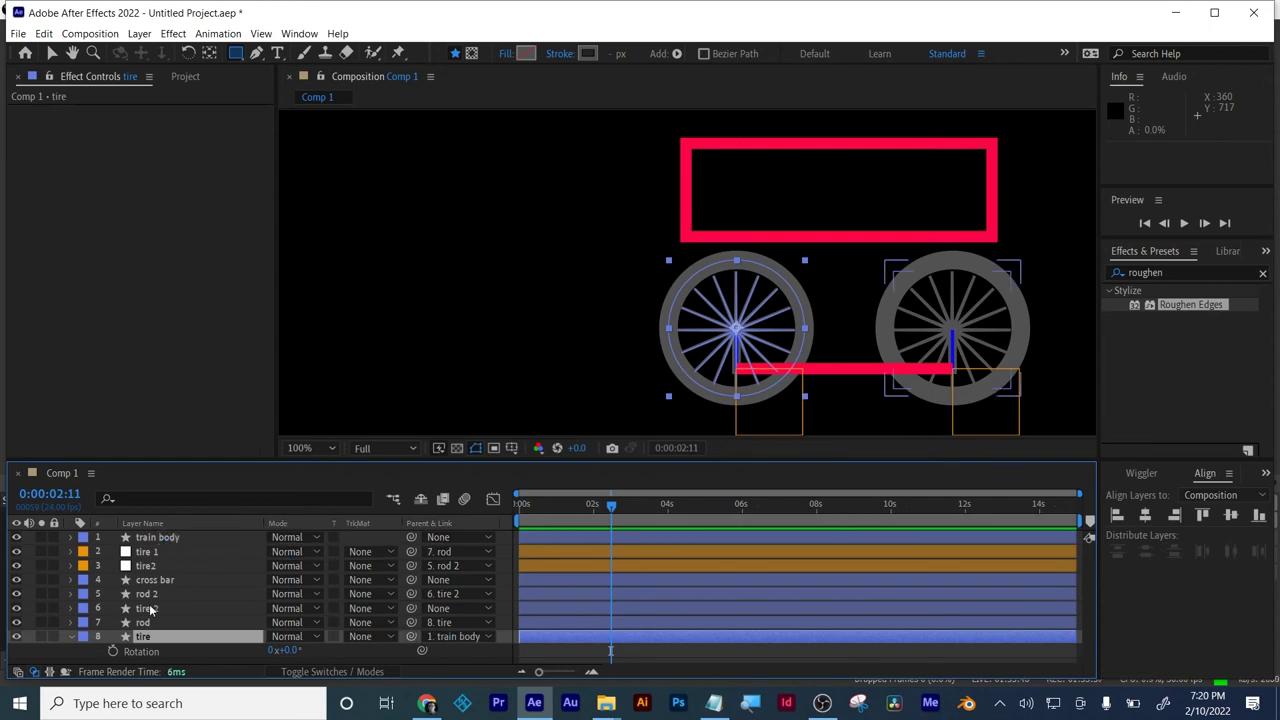
- Parent the "tire 2" shape layer to the train body layer and reveal the train body's Position property
click(148, 608)
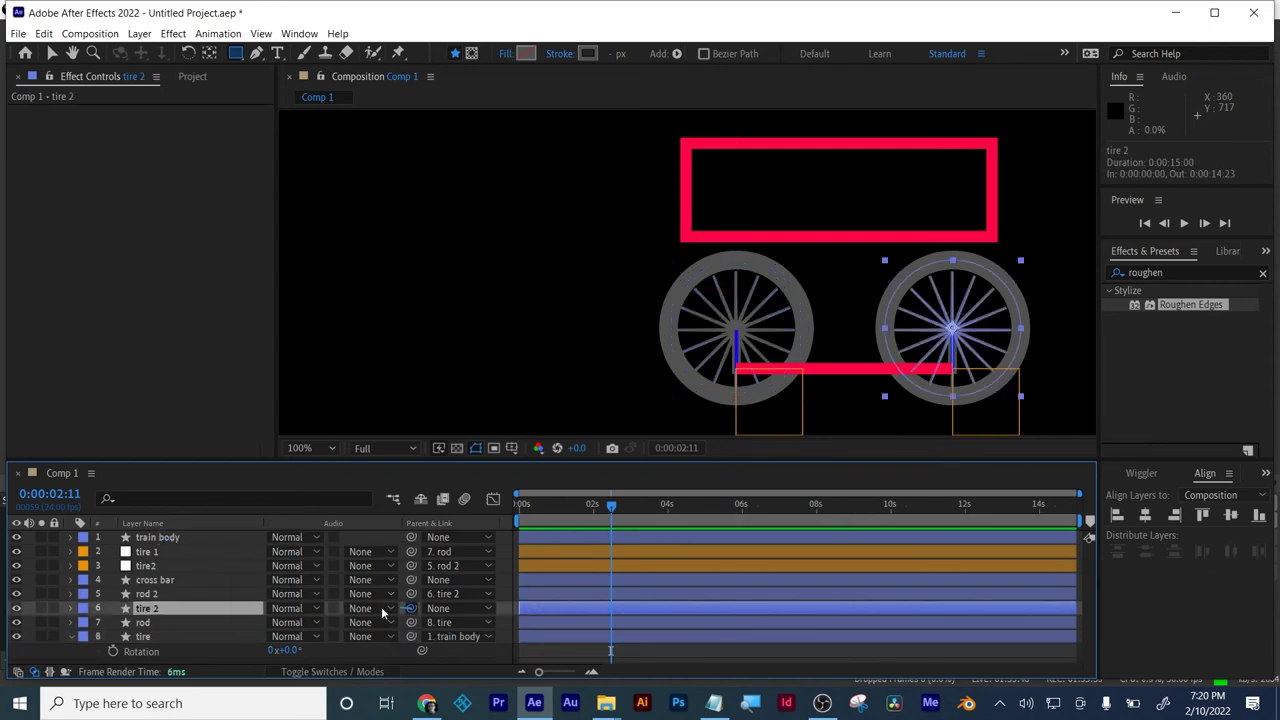
drag(411, 608, 178, 541)
click(178, 541)
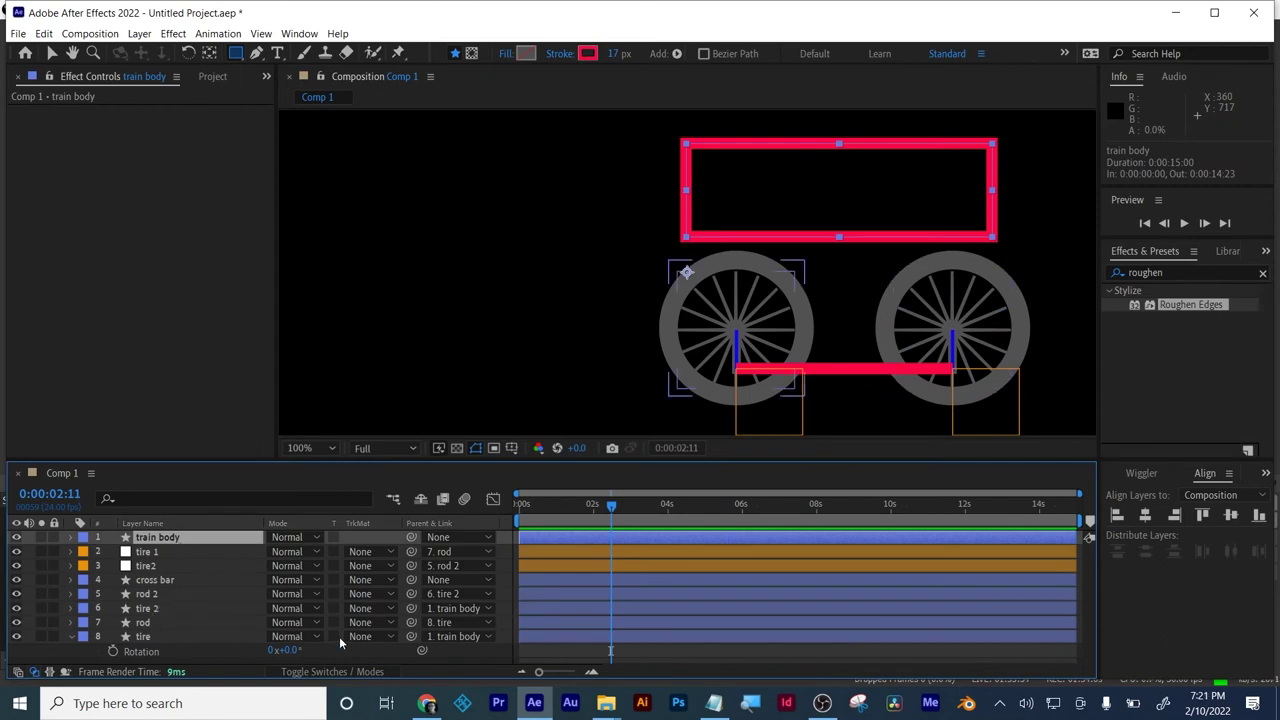
key(p)
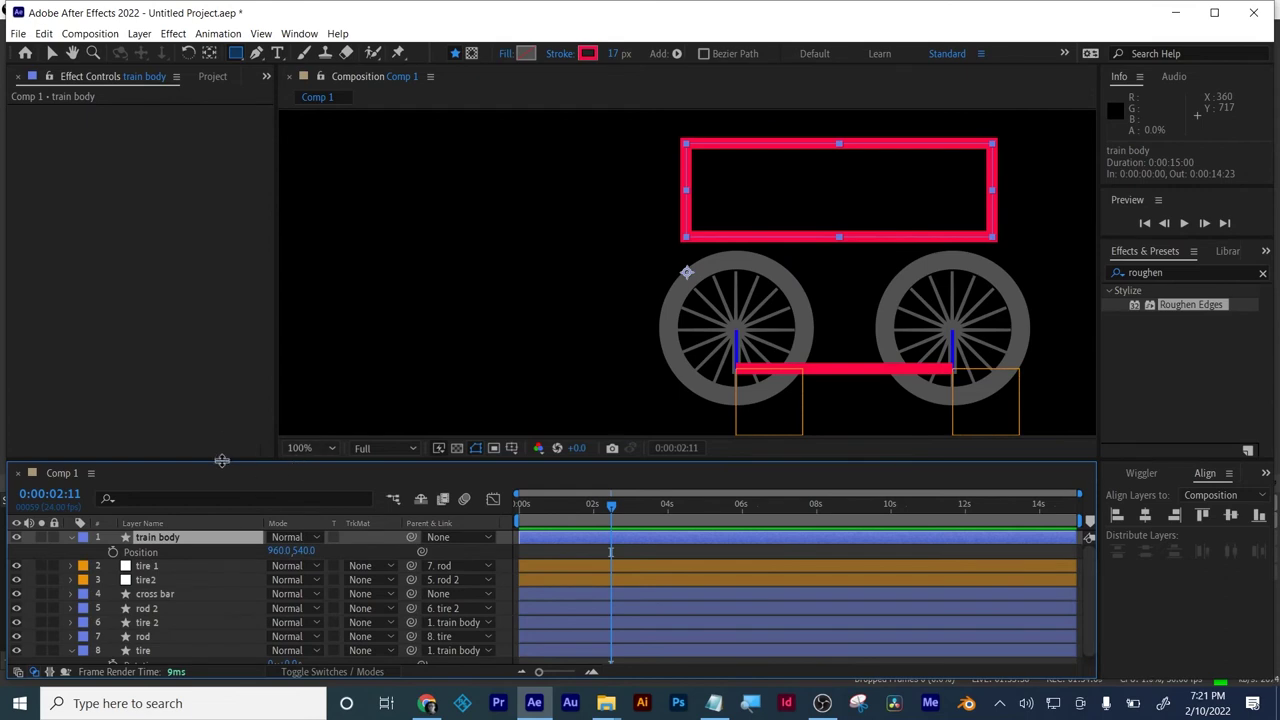
drag(222, 460, 225, 409)
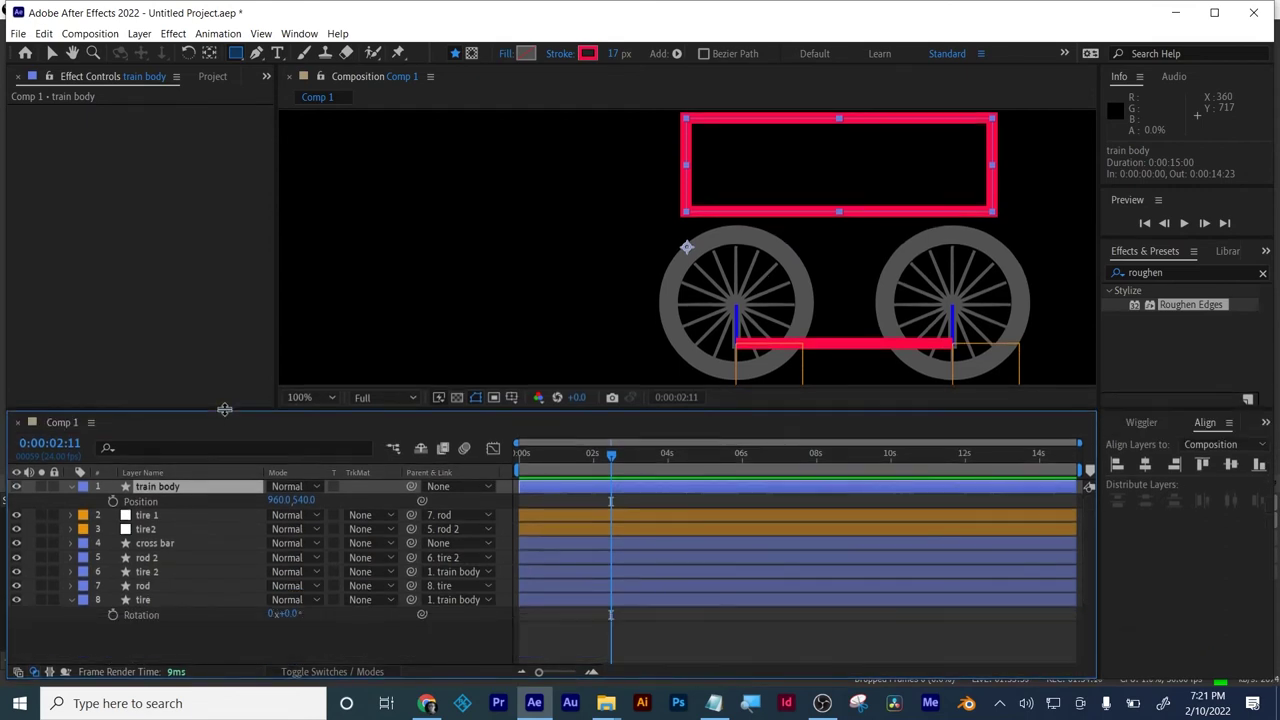
- Link the Rotation of the "tire" and "tire 2" shape layers to the train body's Position with the pick whip
click(150, 616)
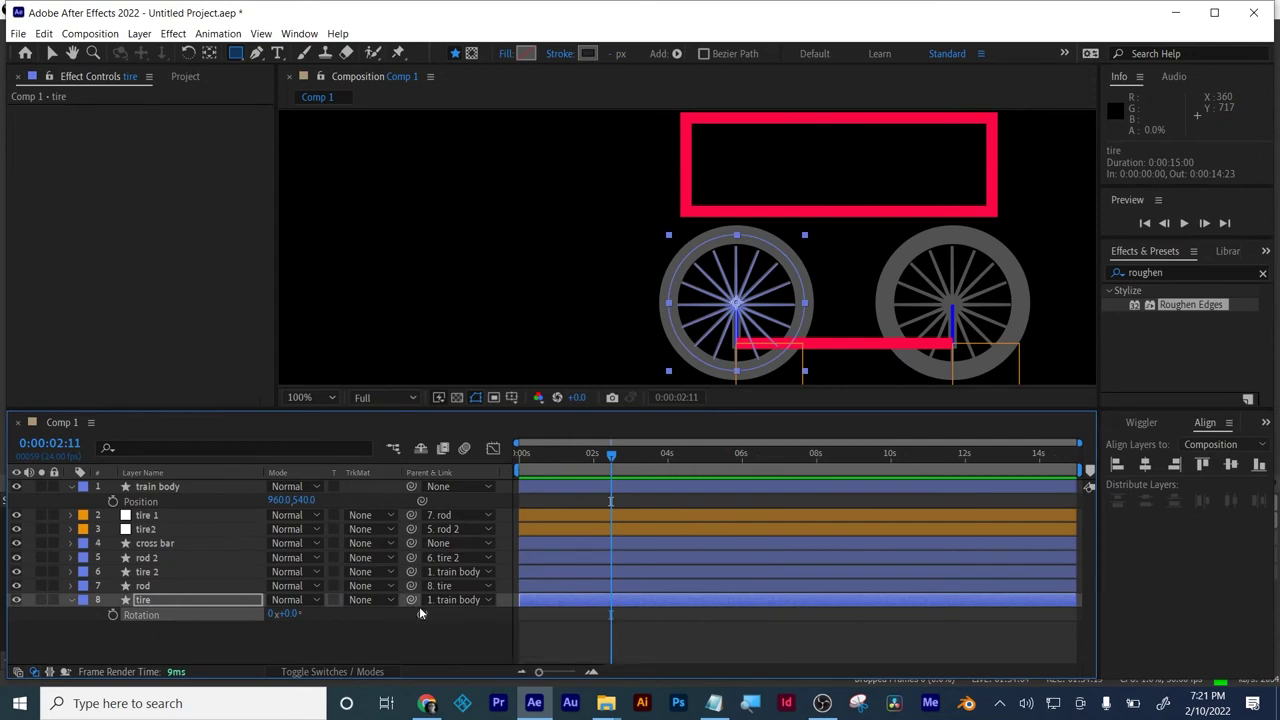
drag(421, 614, 140, 502)
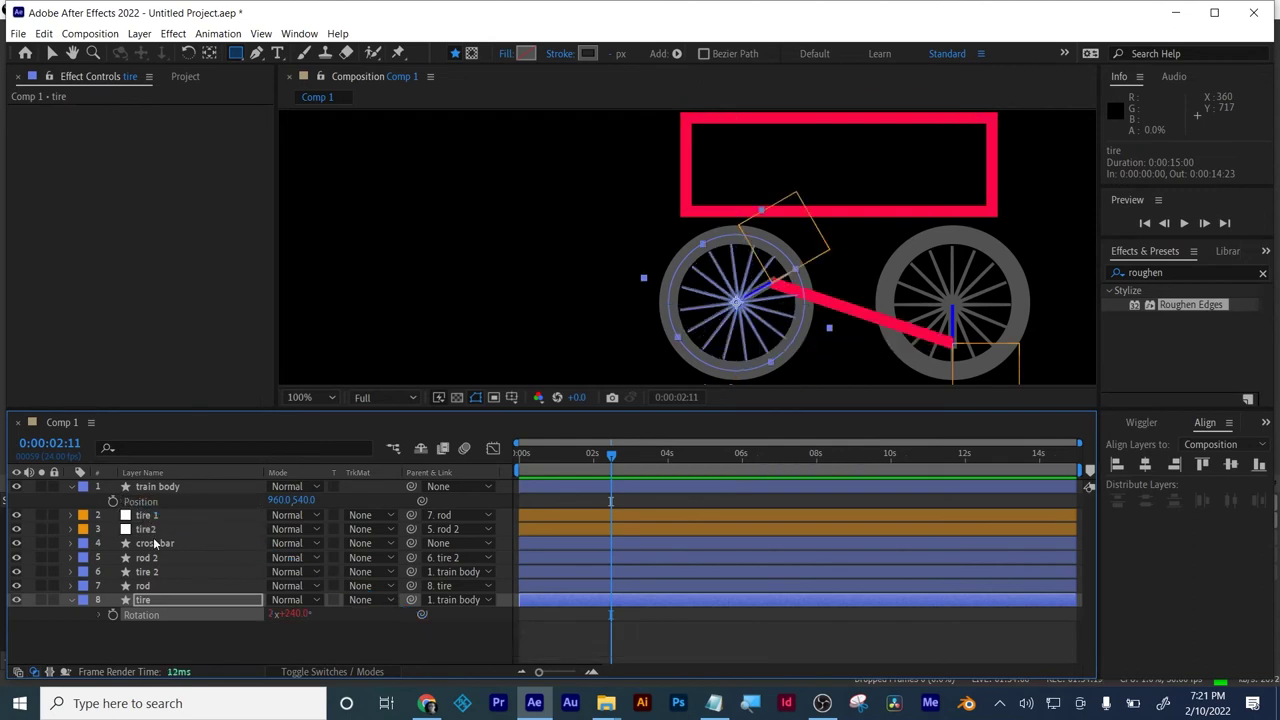
click(152, 571)
key(r)
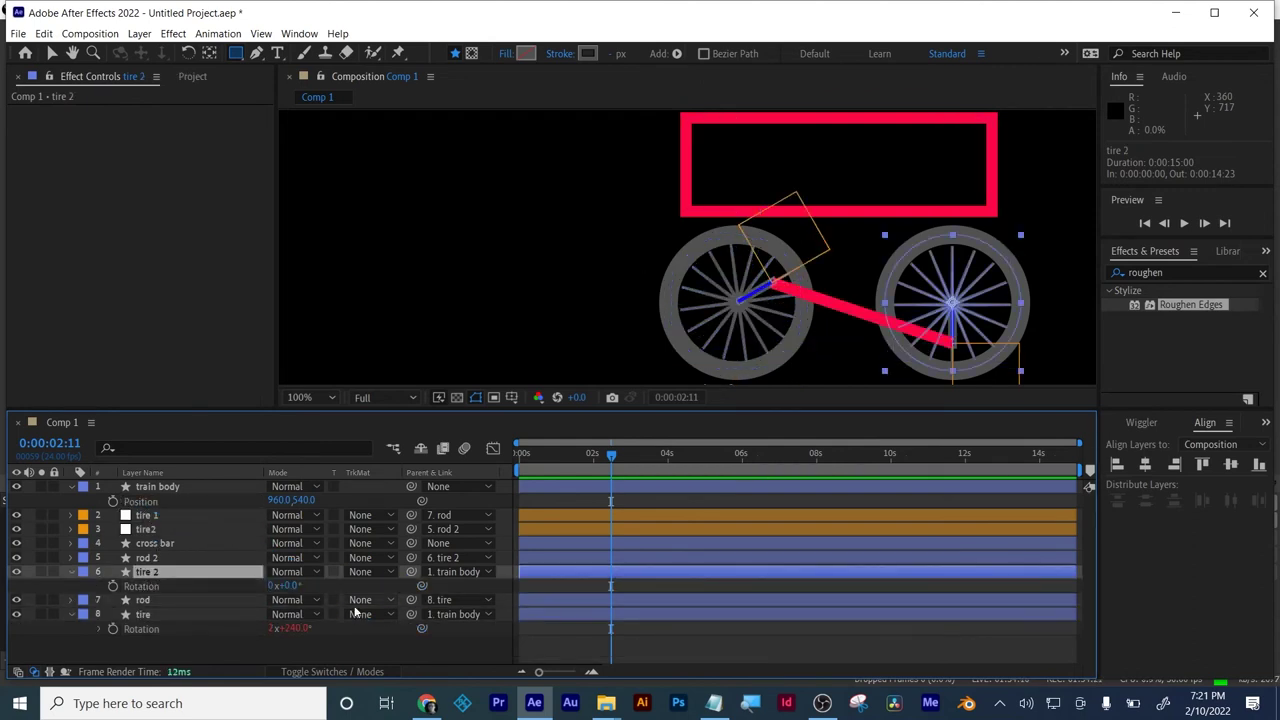
drag(421, 586, 147, 504)
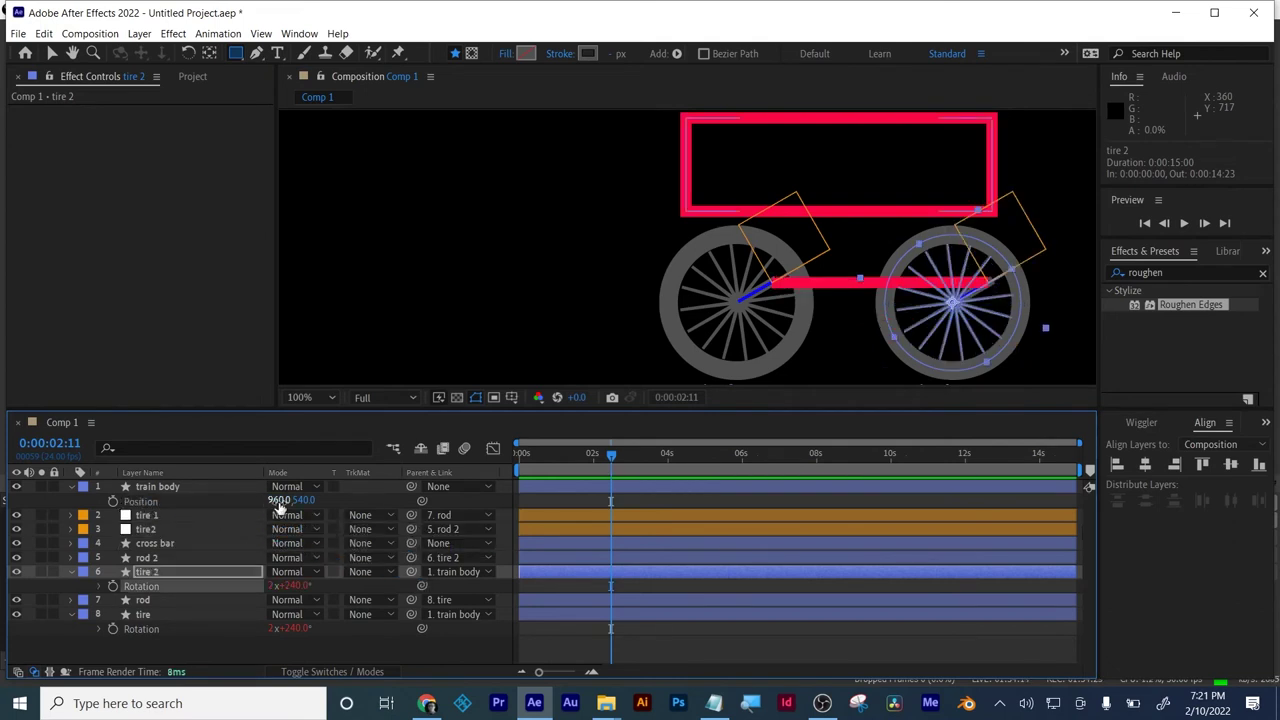
- Animate the train body's Position with keyframes from 439, 540 at 0:00:00:00 to 1057, 540 at 0:00:12:00
drag(279, 501, 169, 531)
click(527, 634)
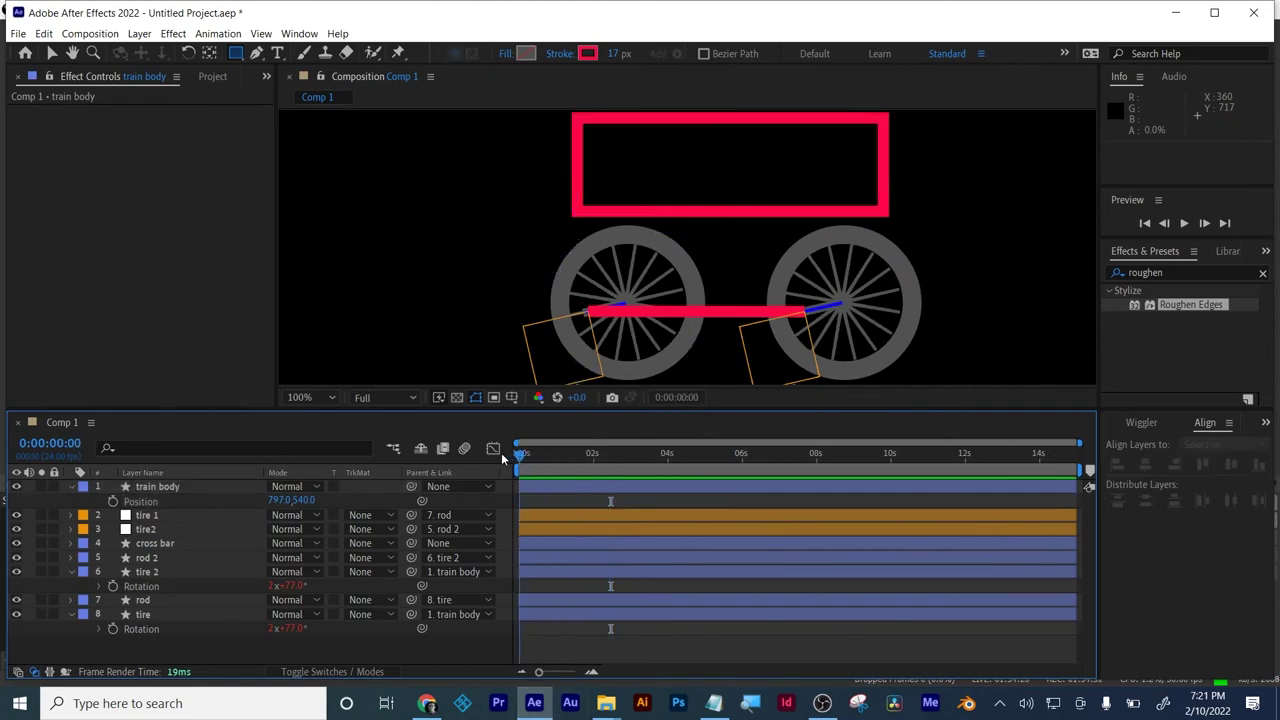
drag(277, 506, 3, 522)
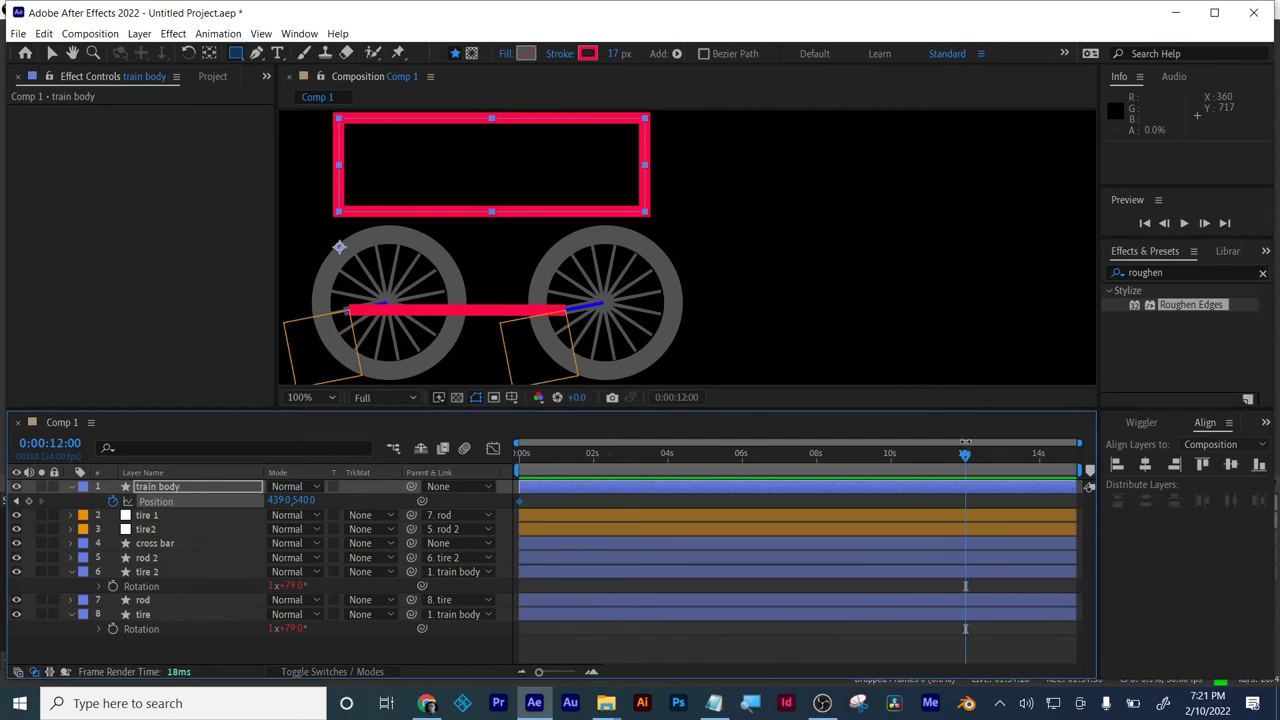
drag(280, 499, 759, 473)
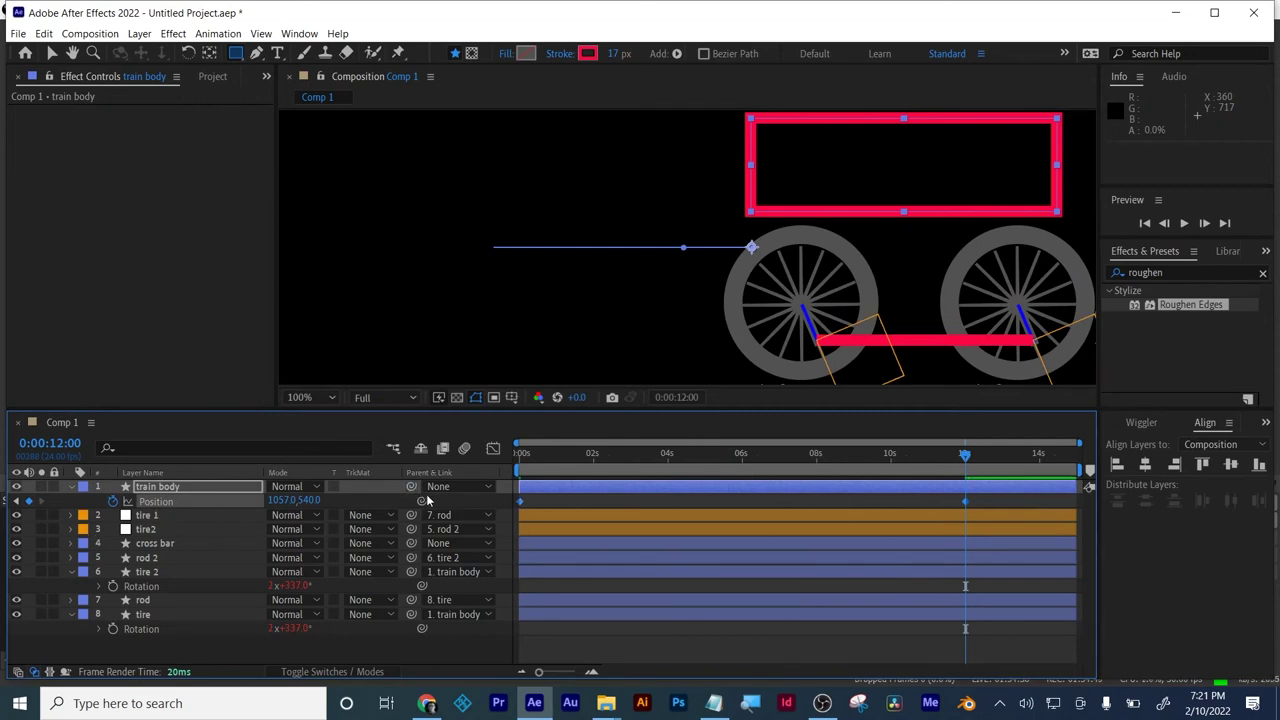
- Apply Easy Ease to both Position keyframes of the train body
right_click(520, 503)
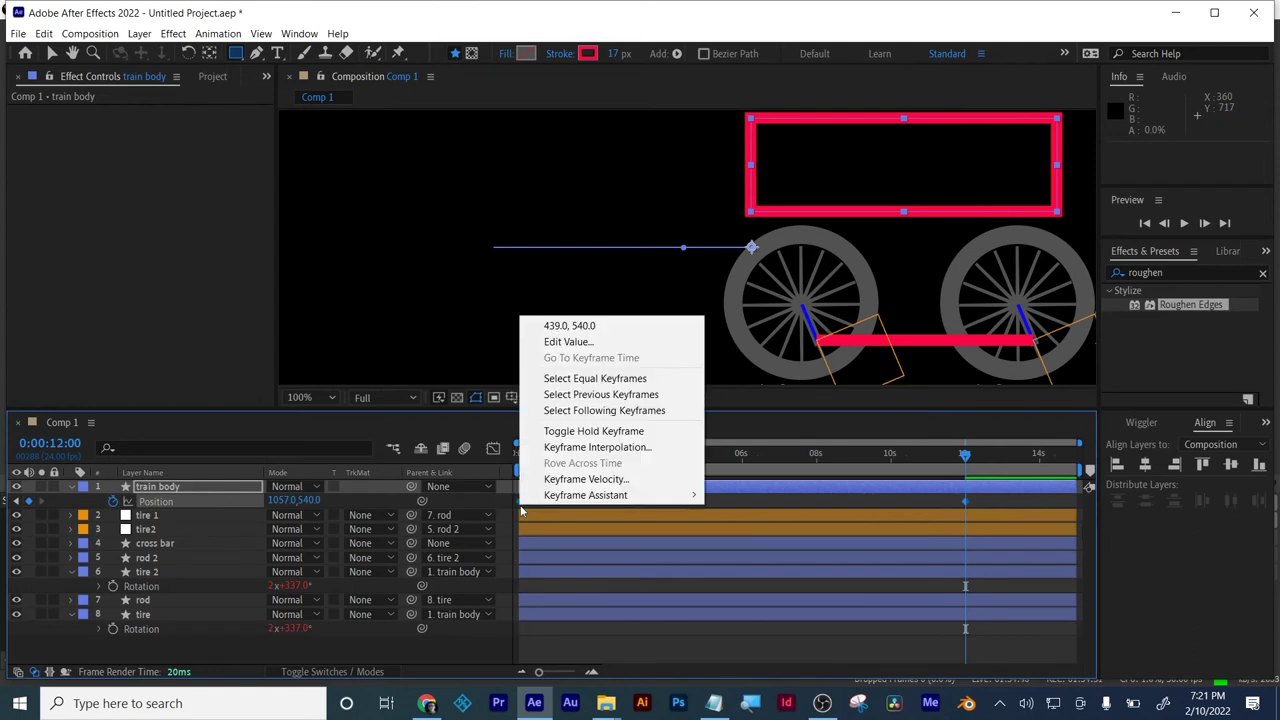
mouse_move(556, 496)
click(435, 542)
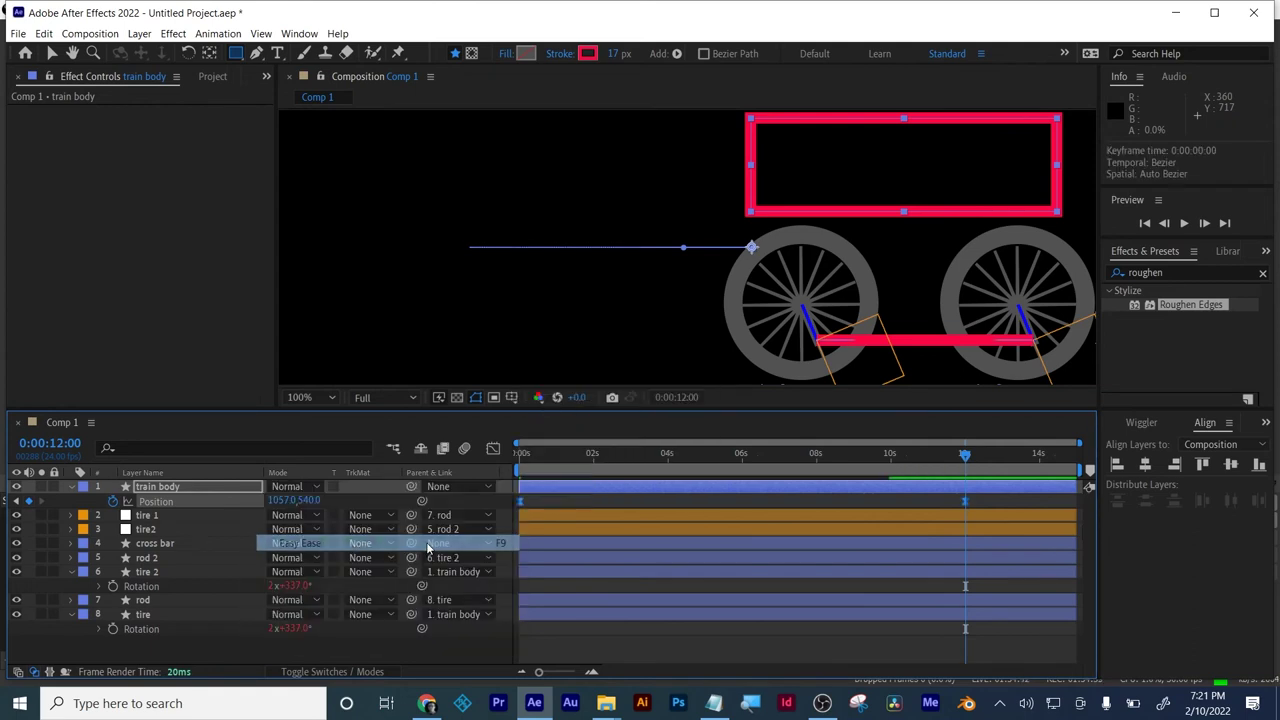
- Lengthen the last keyframe's influence handle back to about 7 s in the train body's speed graph, then return to the layer bars
click(493, 449)
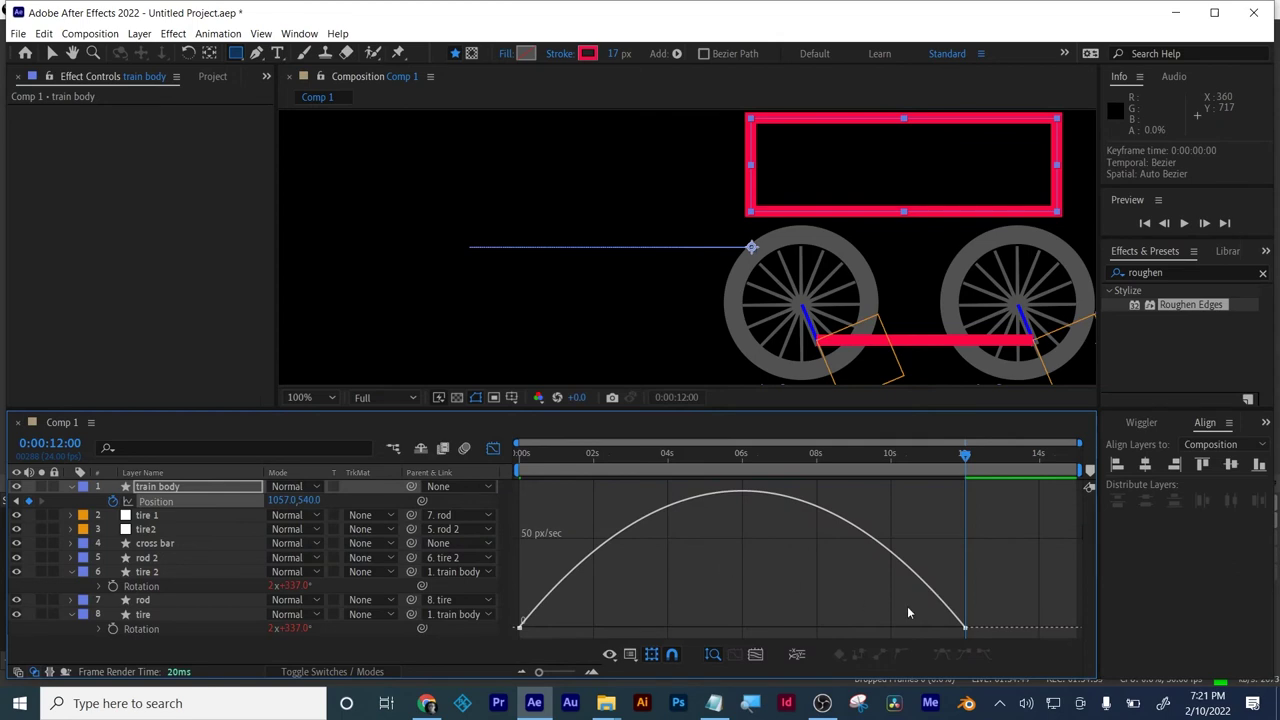
click(966, 630)
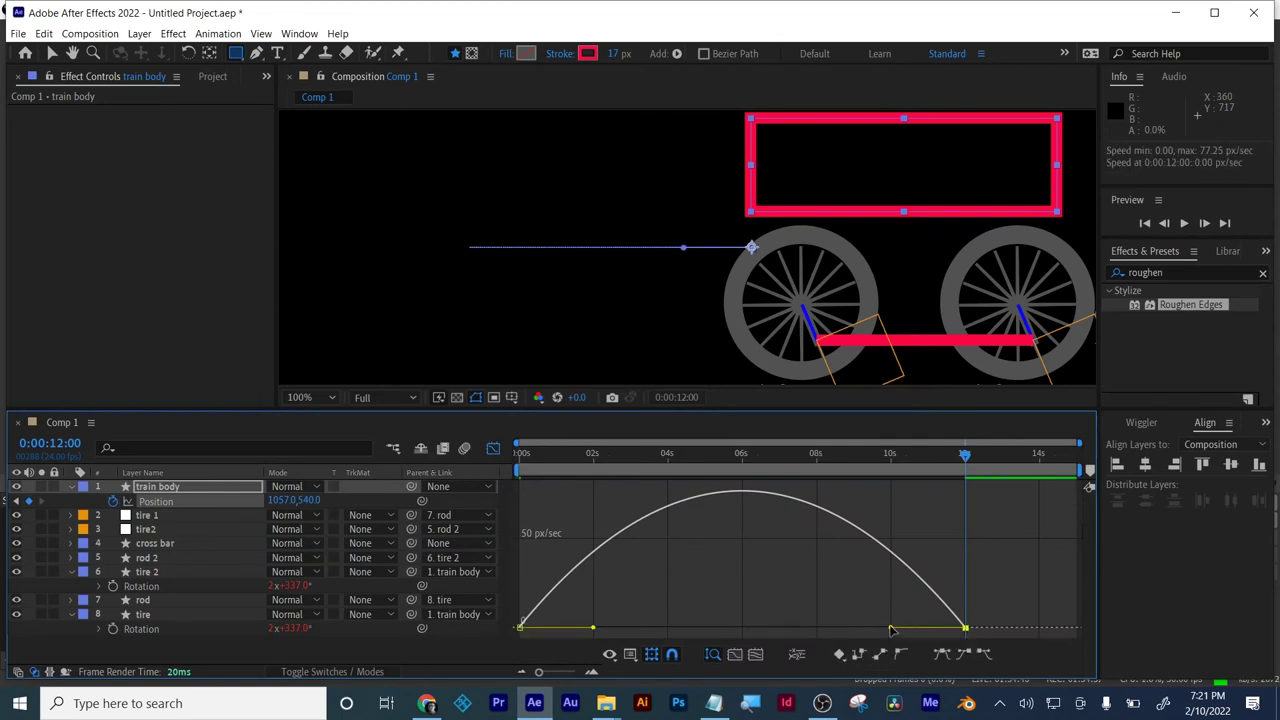
drag(891, 630, 786, 630)
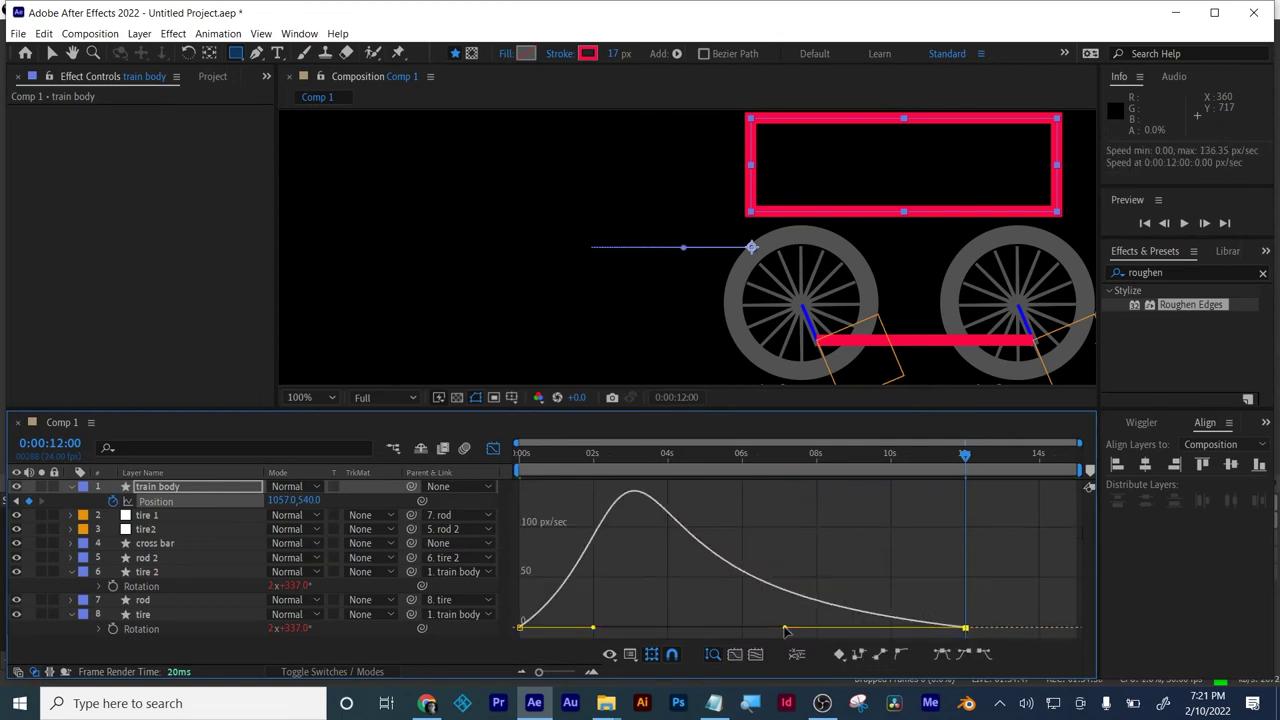
click(493, 449)
click(572, 643)
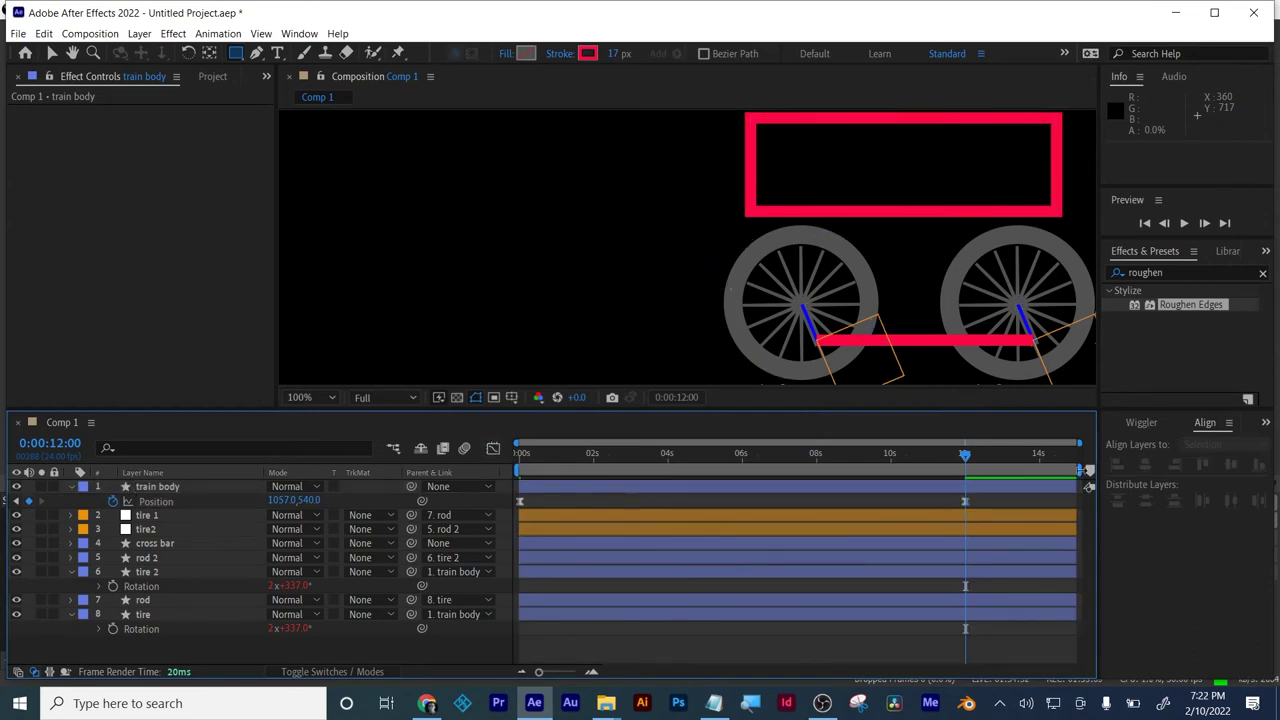
- Shorten the work area to end at 0:00:12:07 and preview the train animation from the first frame
drag(1089, 470, 986, 467)
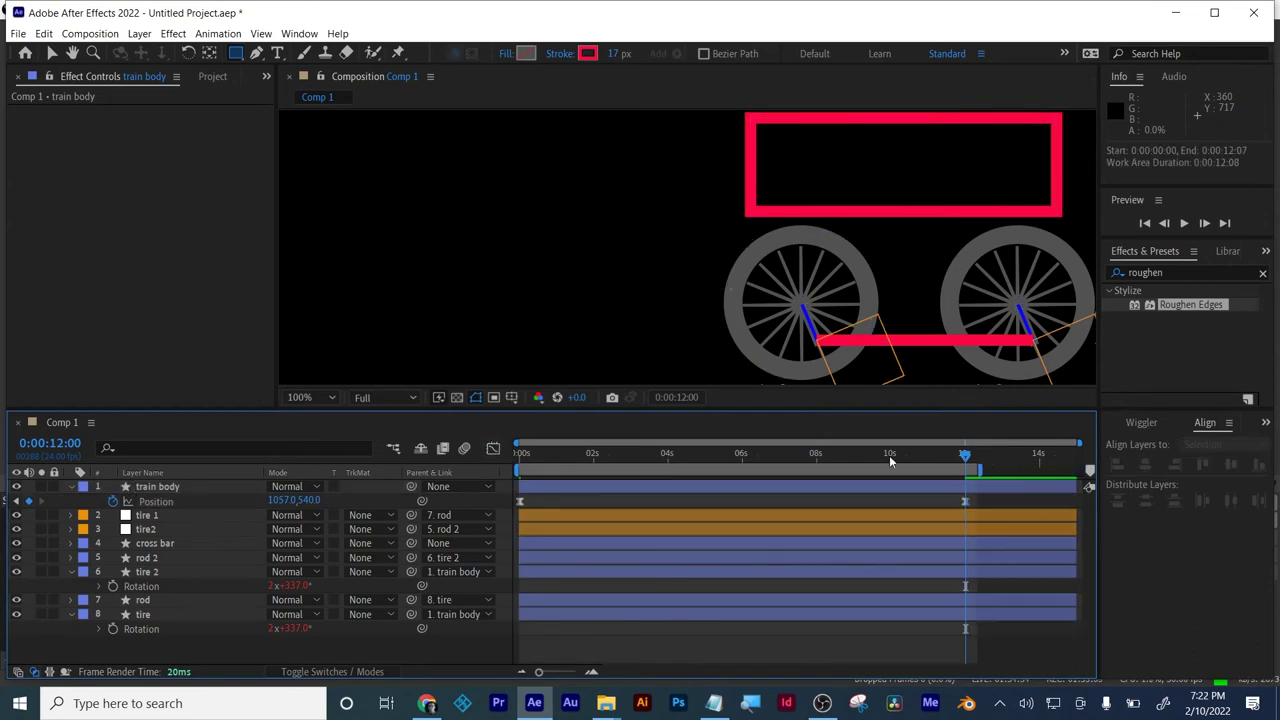
drag(804, 454, 509, 489)
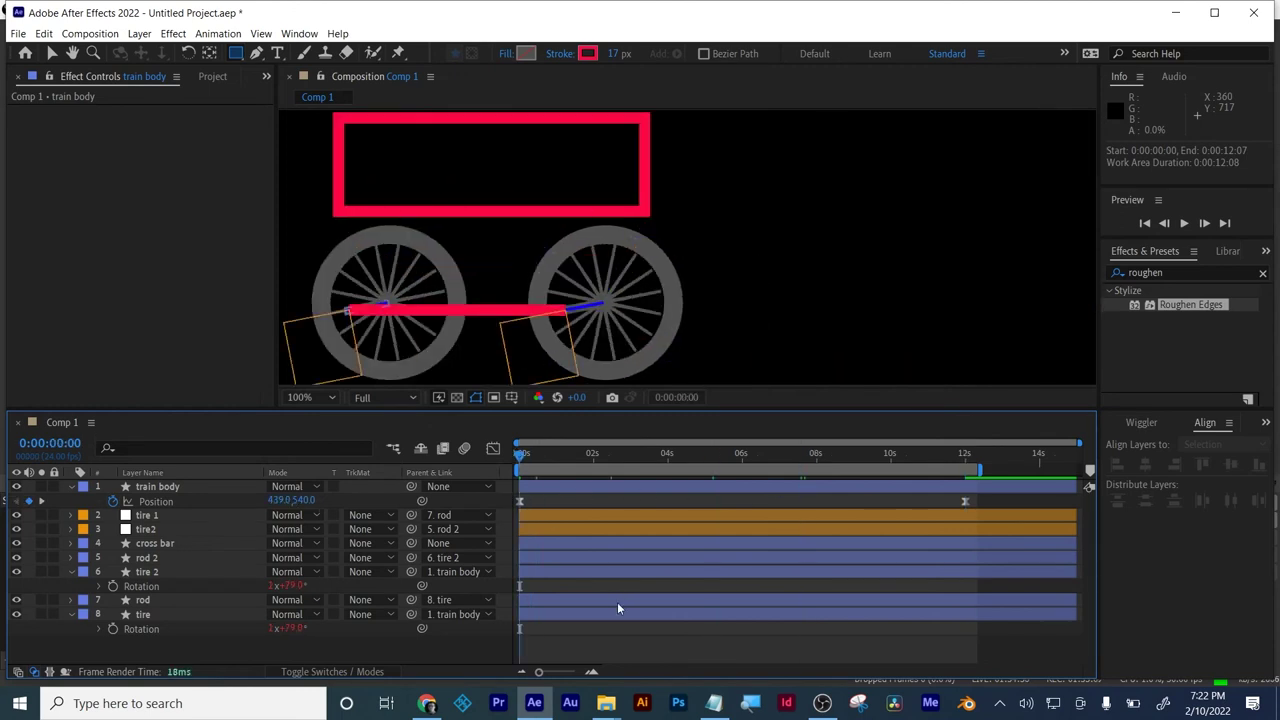
key(space)
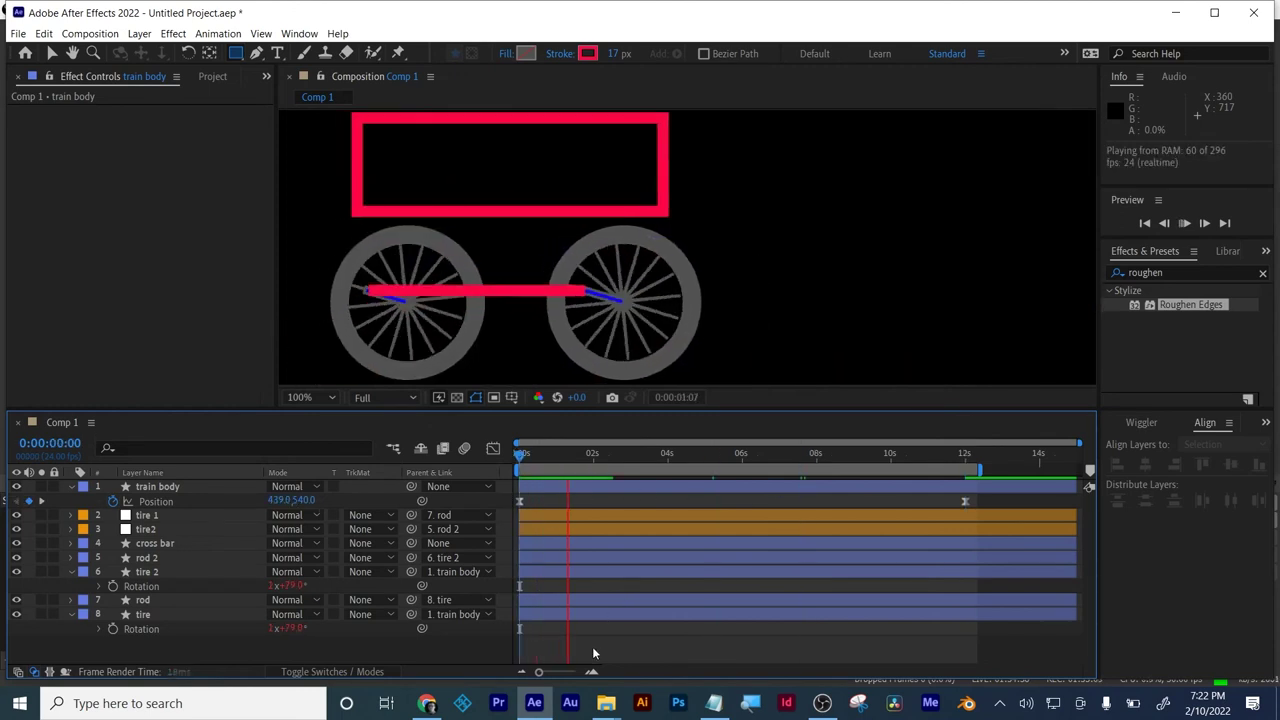
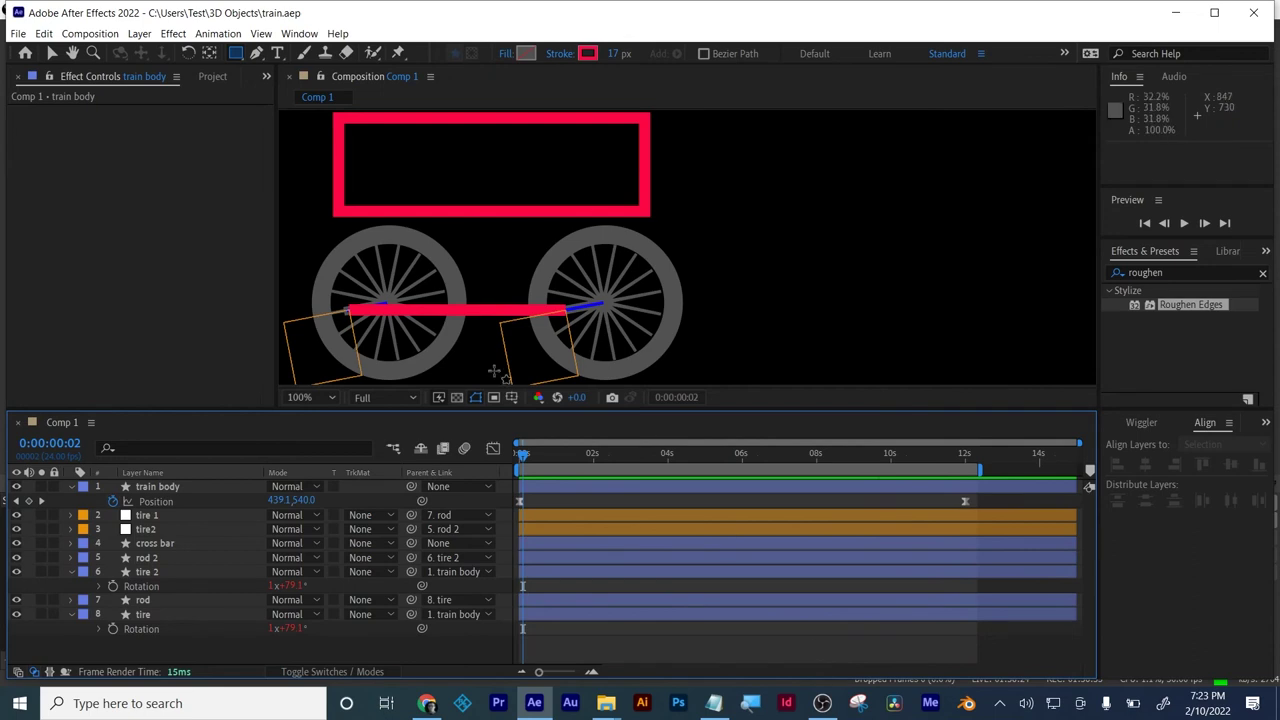
- Rename the composition Comp 1 to "train example" in the project
click(211, 77)
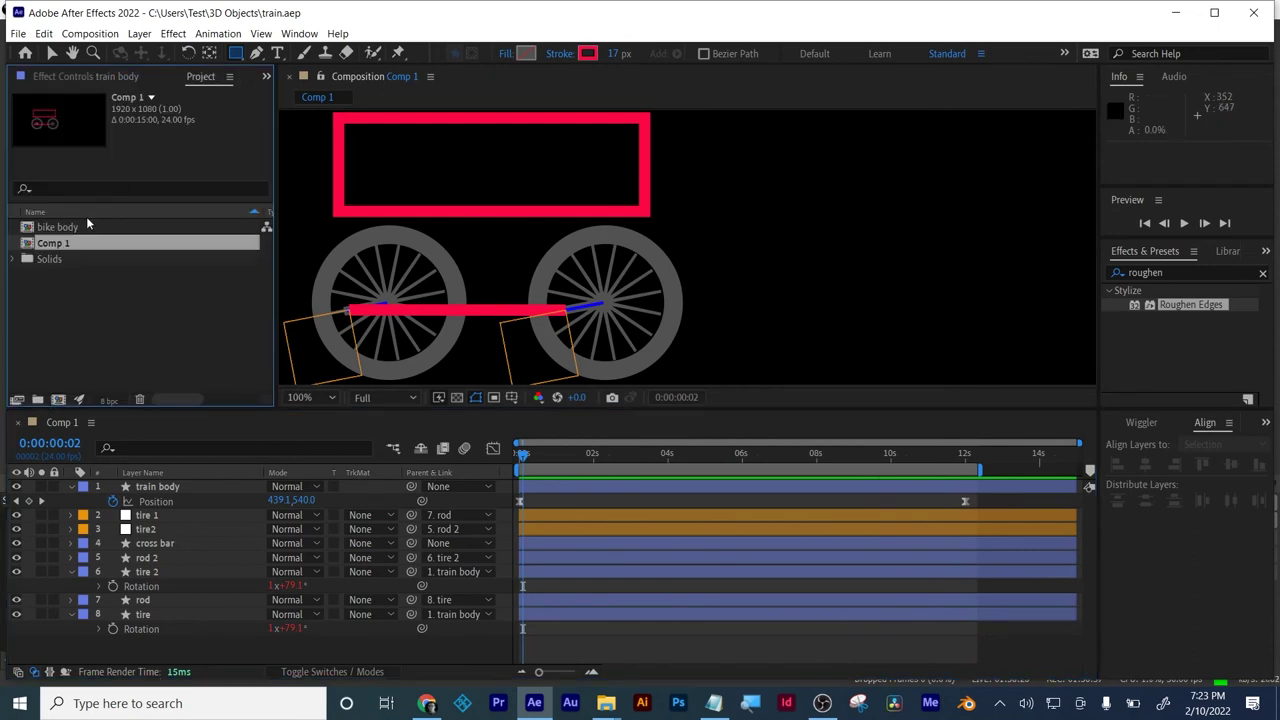
key(Return)
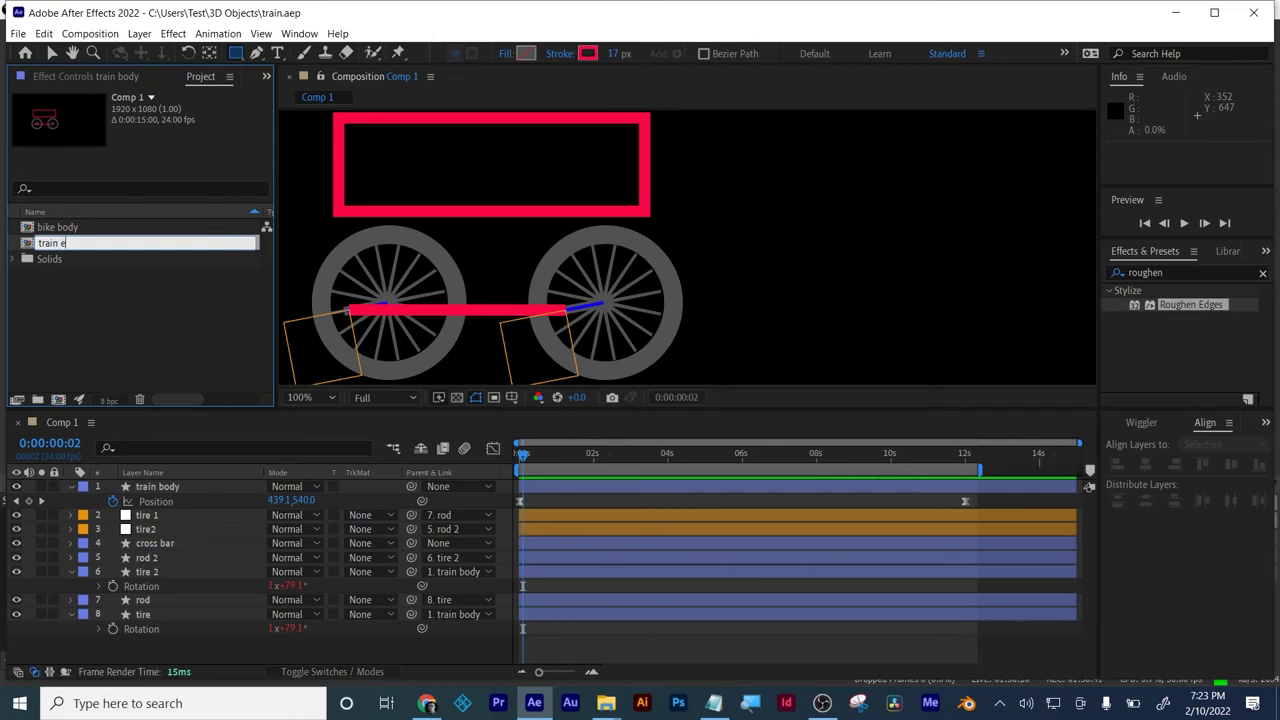
key(Return)
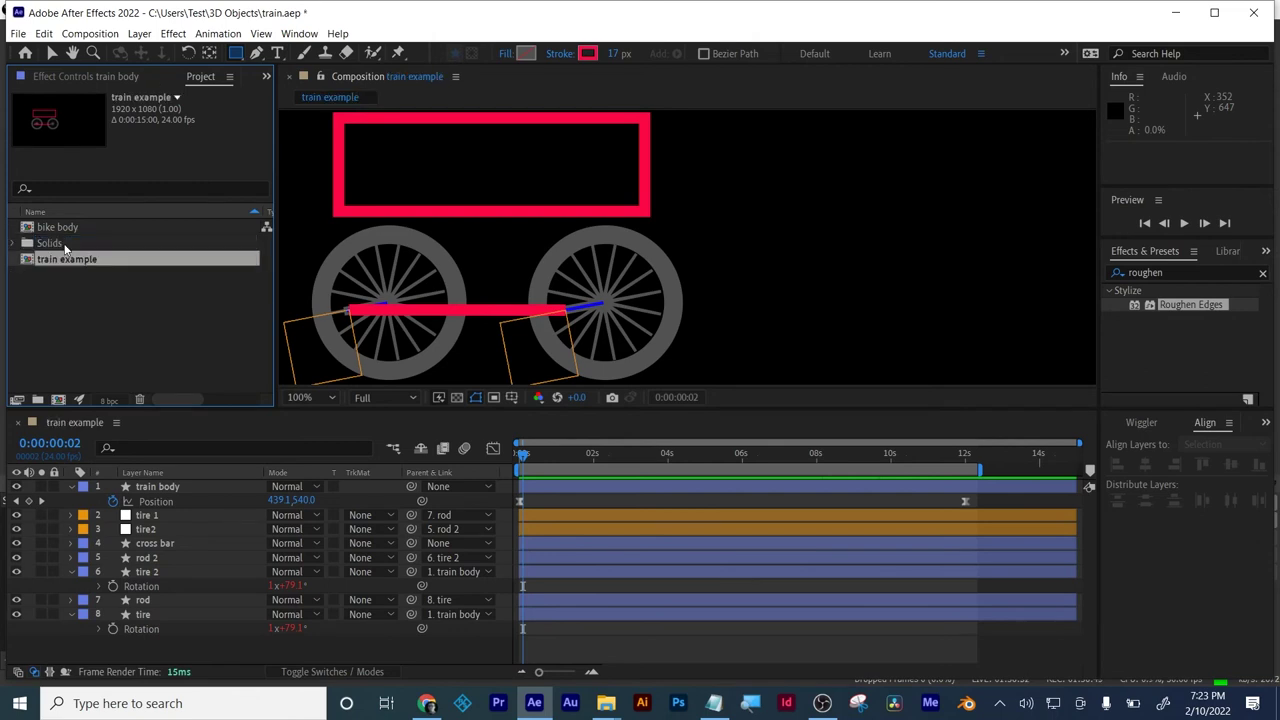
- Check the contents of the "bike body" composition and delete that composition from the project
double_click(57, 228)
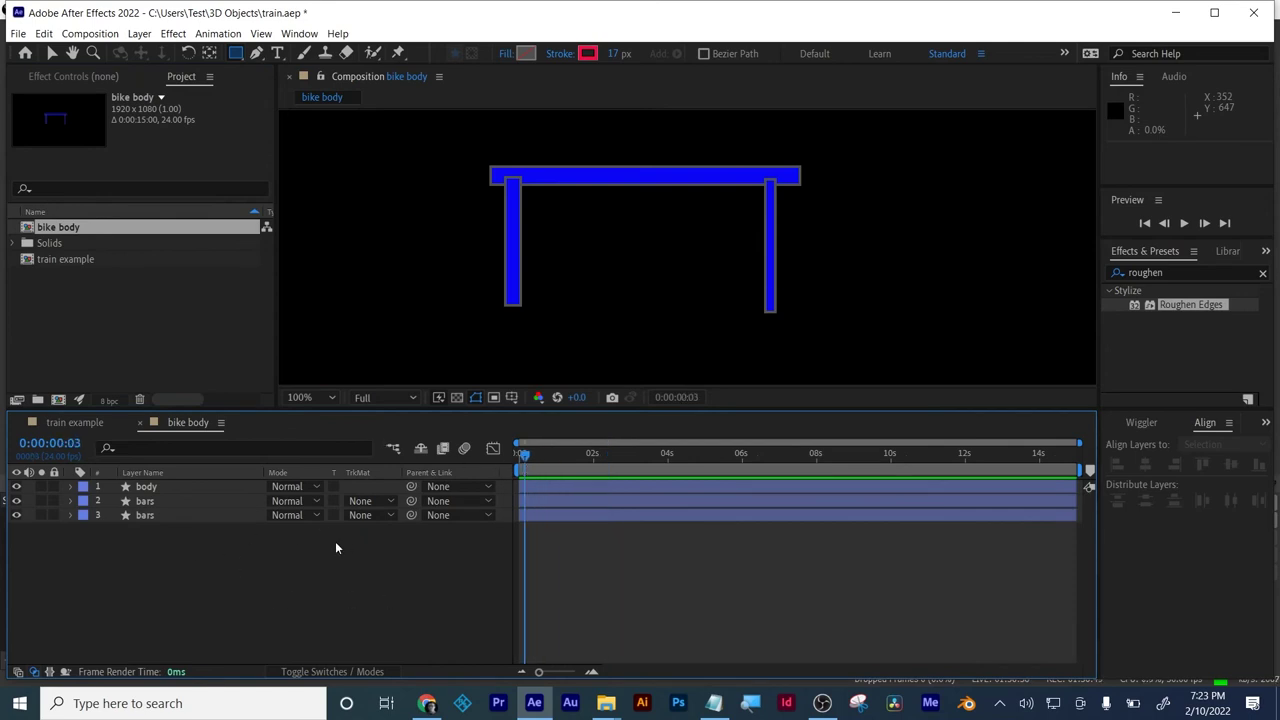
click(140, 424)
click(58, 228)
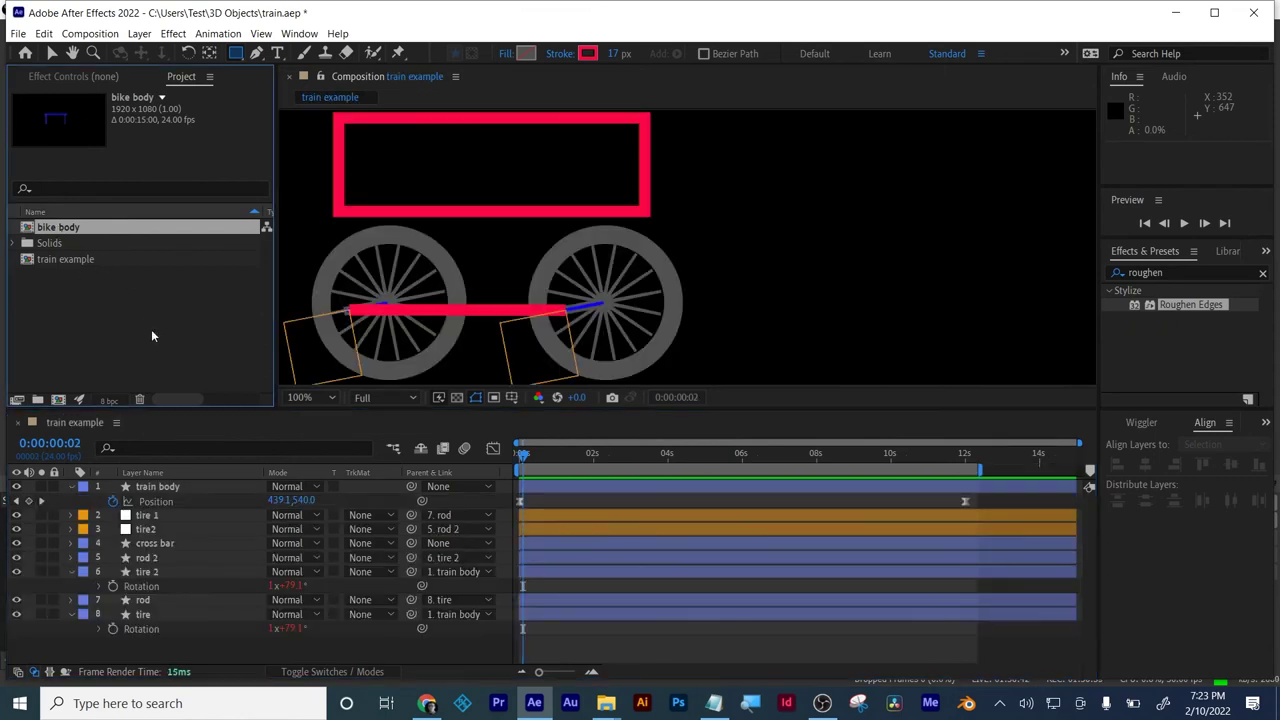
click(140, 397)
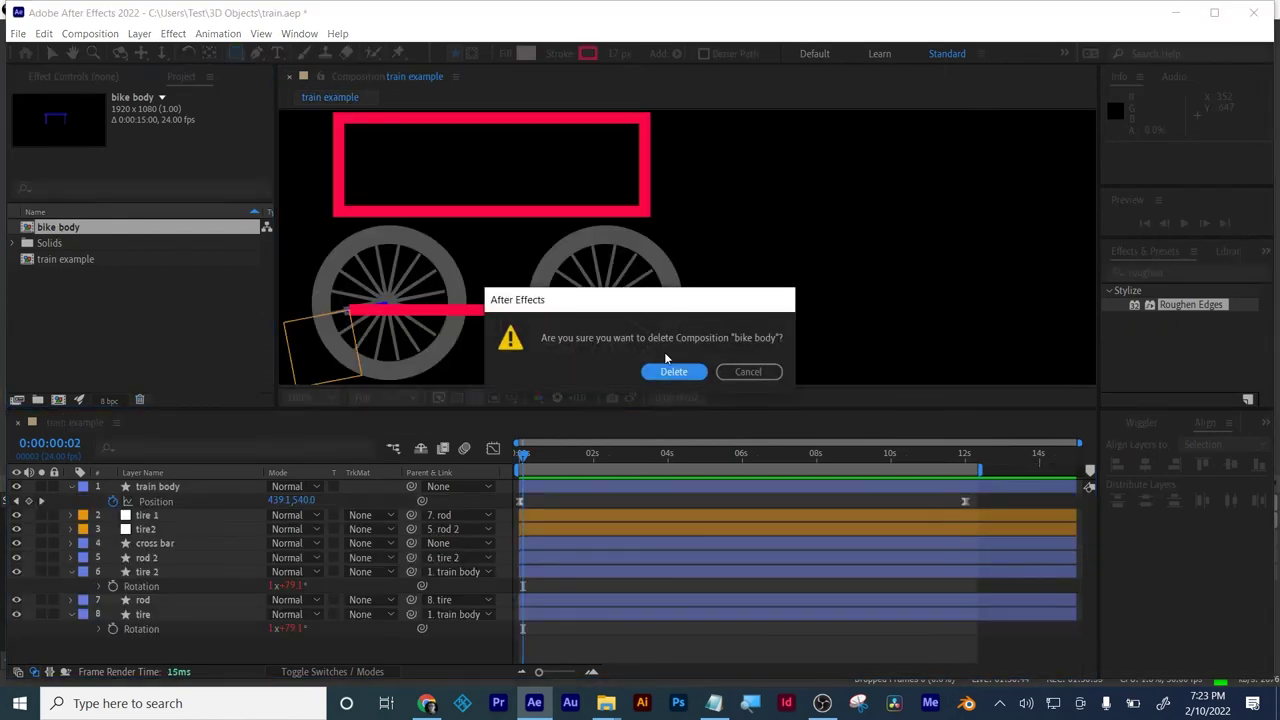
click(670, 374)
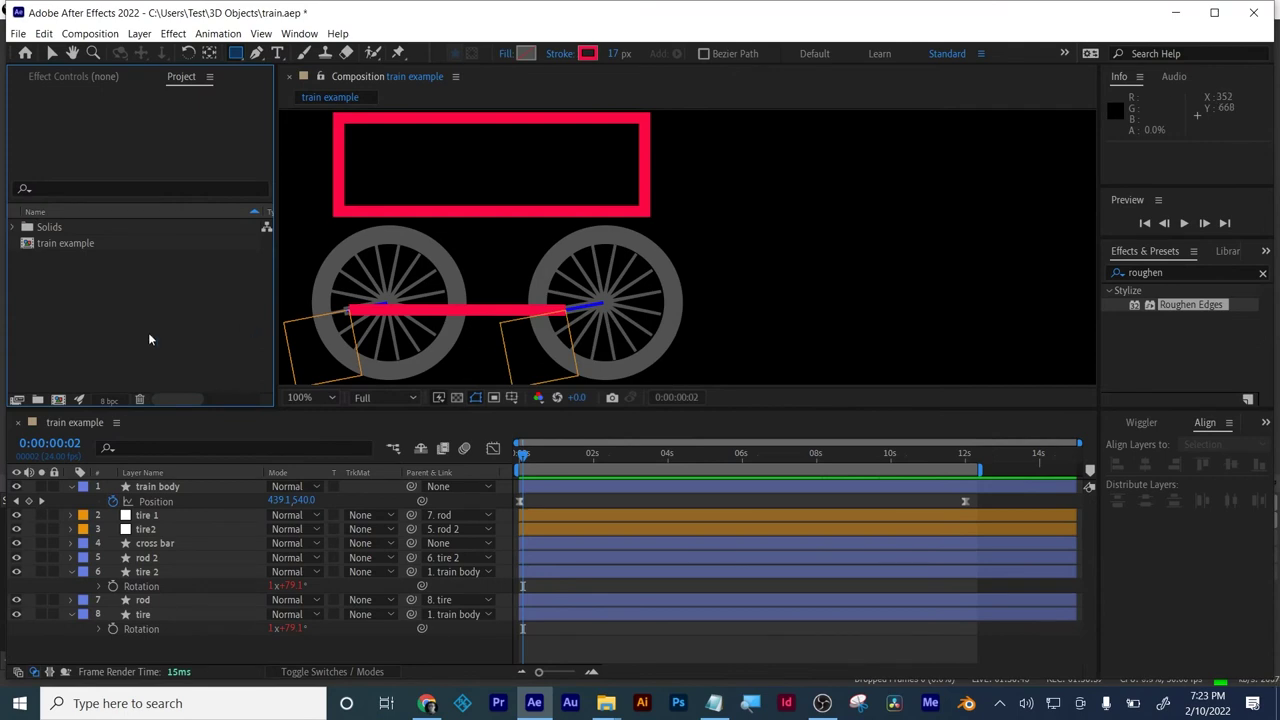
- Create a 1920 x 1080, 24 fps, 15-second composition named "nulls paths"
click(59, 399)
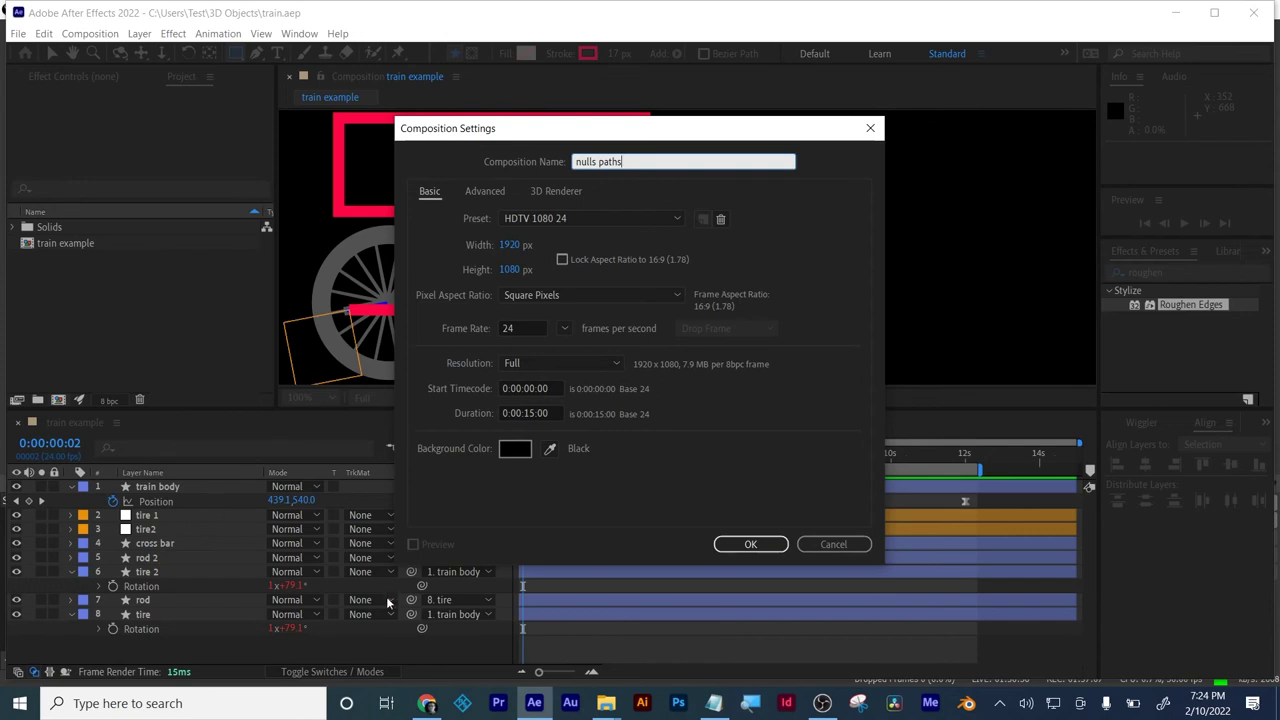
click(733, 549)
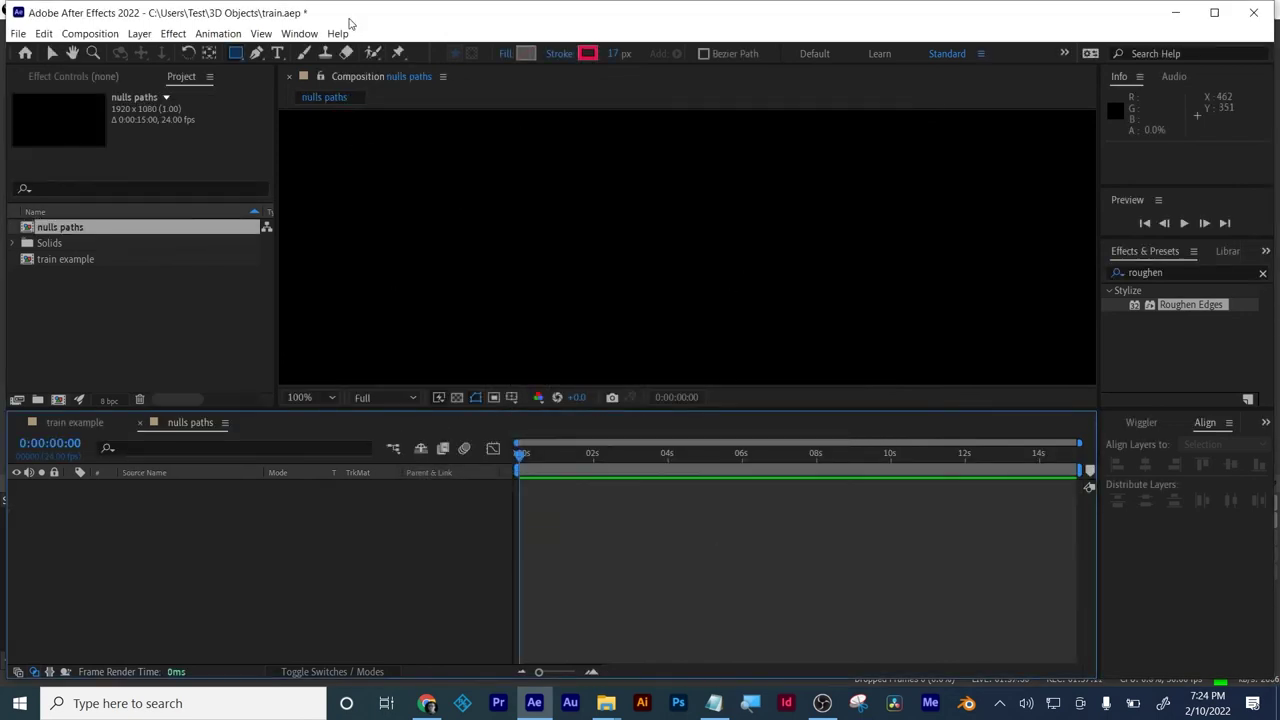
- Draw an open wavy path about 650 px wide with the Pen tool, using smooth curve points and a 17 px red stroke
click(254, 55)
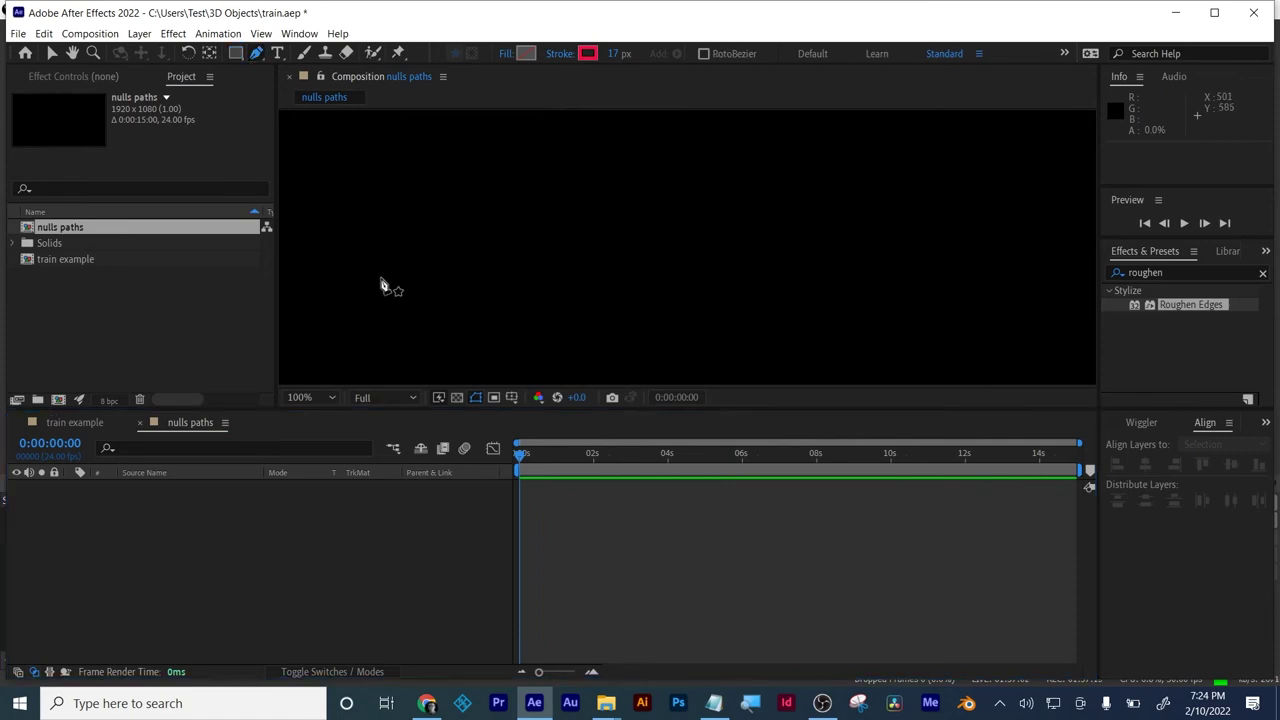
drag(381, 281, 390, 221)
drag(479, 185, 506, 251)
mouse_move(557, 294)
mouse_down()
mouse_move(602, 246)
mouse_move(693, 268)
mouse_up()
drag(722, 310, 767, 263)
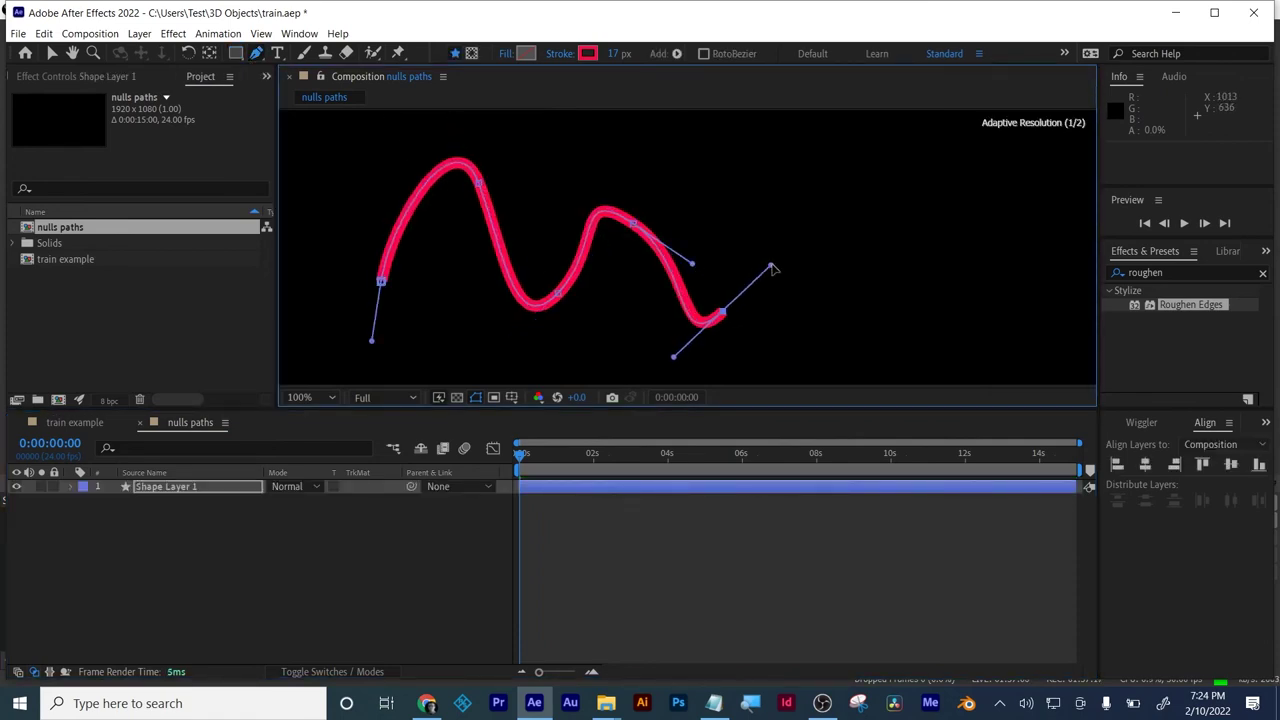
click(772, 265)
drag(881, 196, 931, 262)
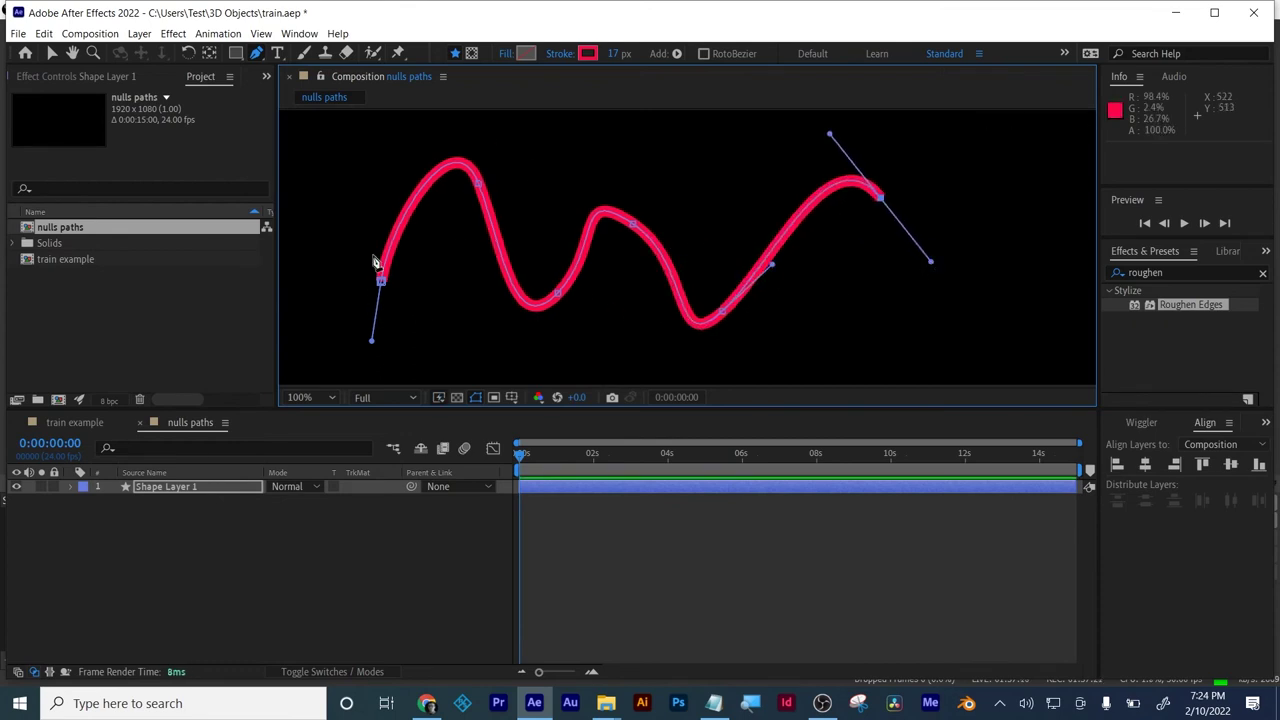
- Expand Shape Layer 1 down to the Path property of Path 1 and select that property
click(70, 487)
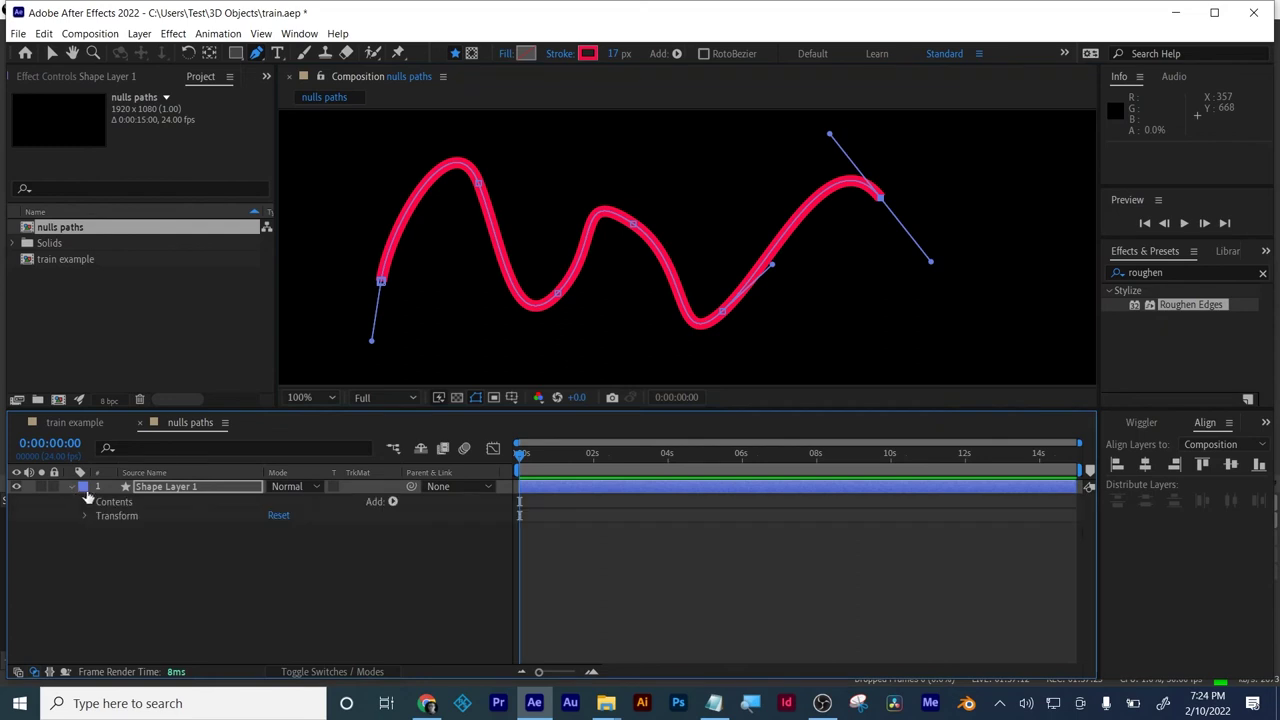
click(92, 509)
click(86, 502)
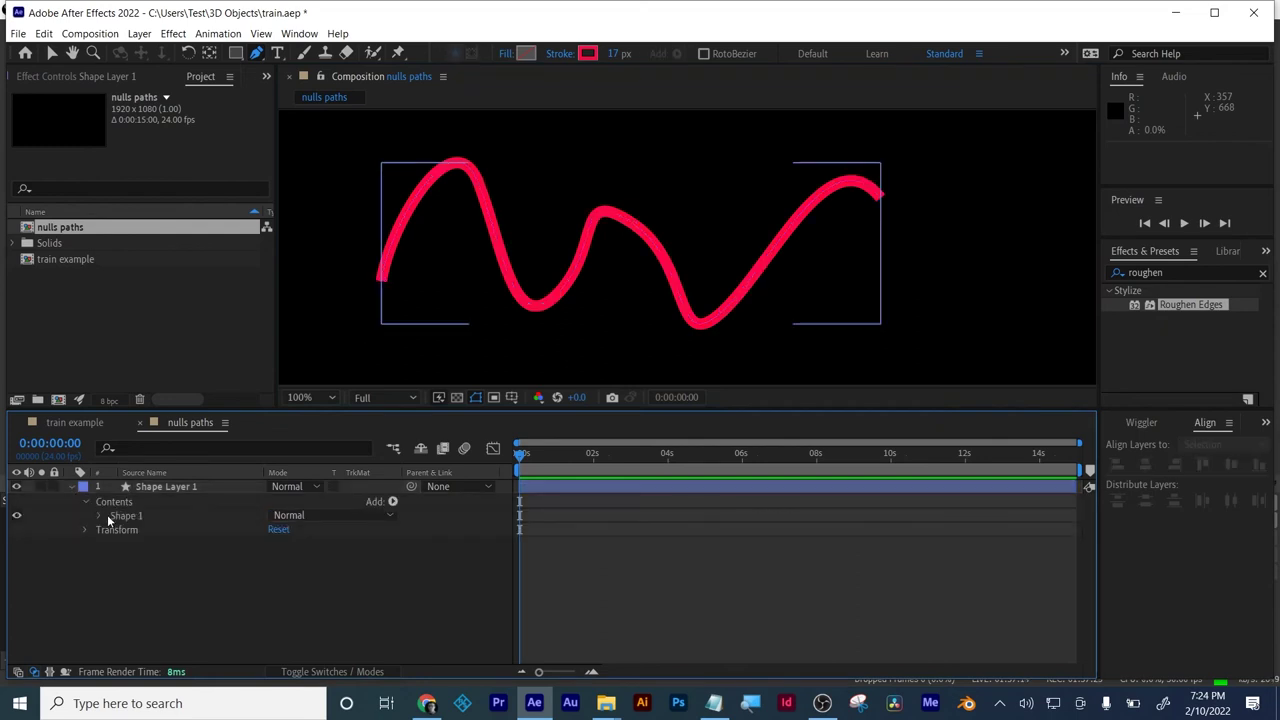
click(101, 516)
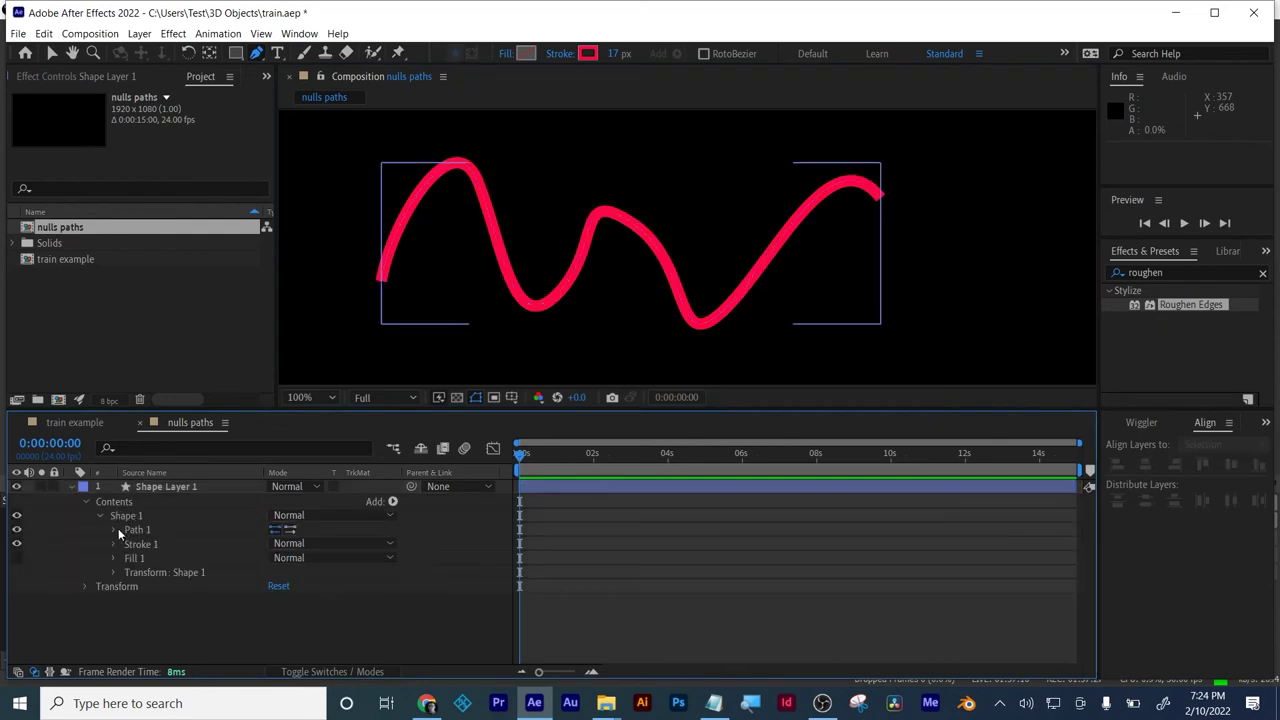
click(116, 529)
click(158, 544)
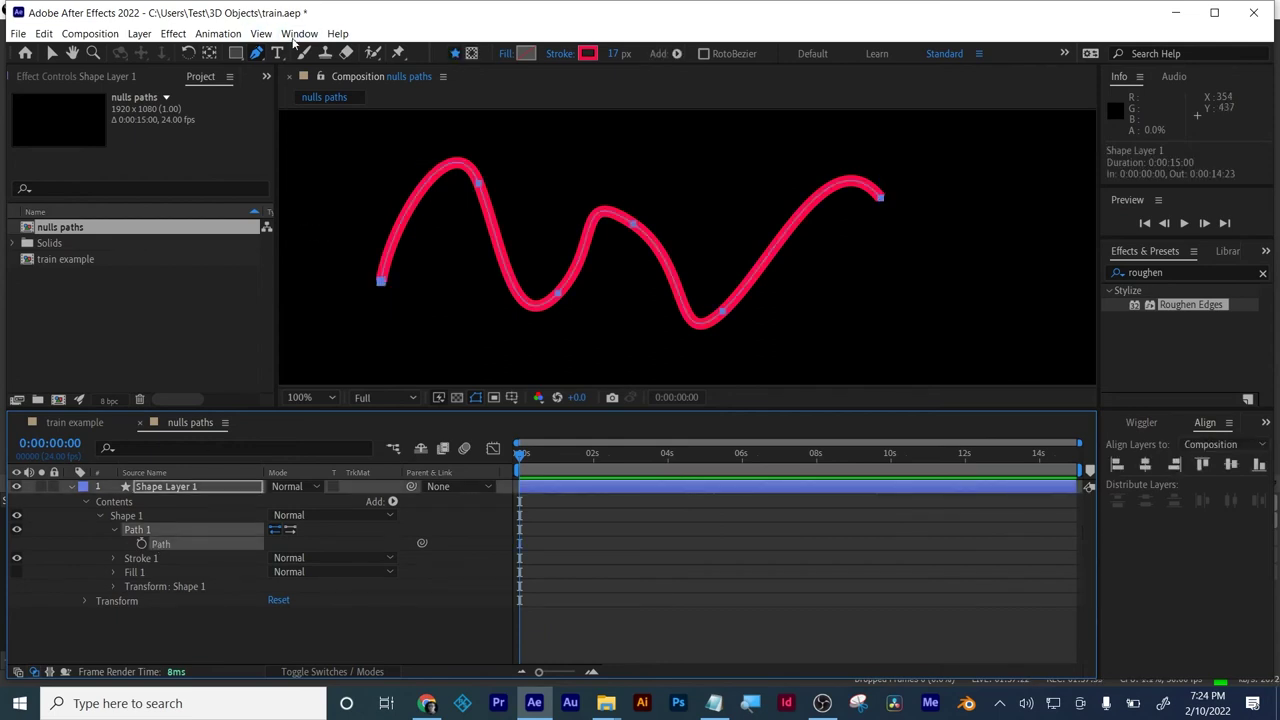
- Create nulls for the wavy path's points with Create Nulls From Paths, using Points Follow Nulls, and close the script window
click(297, 34)
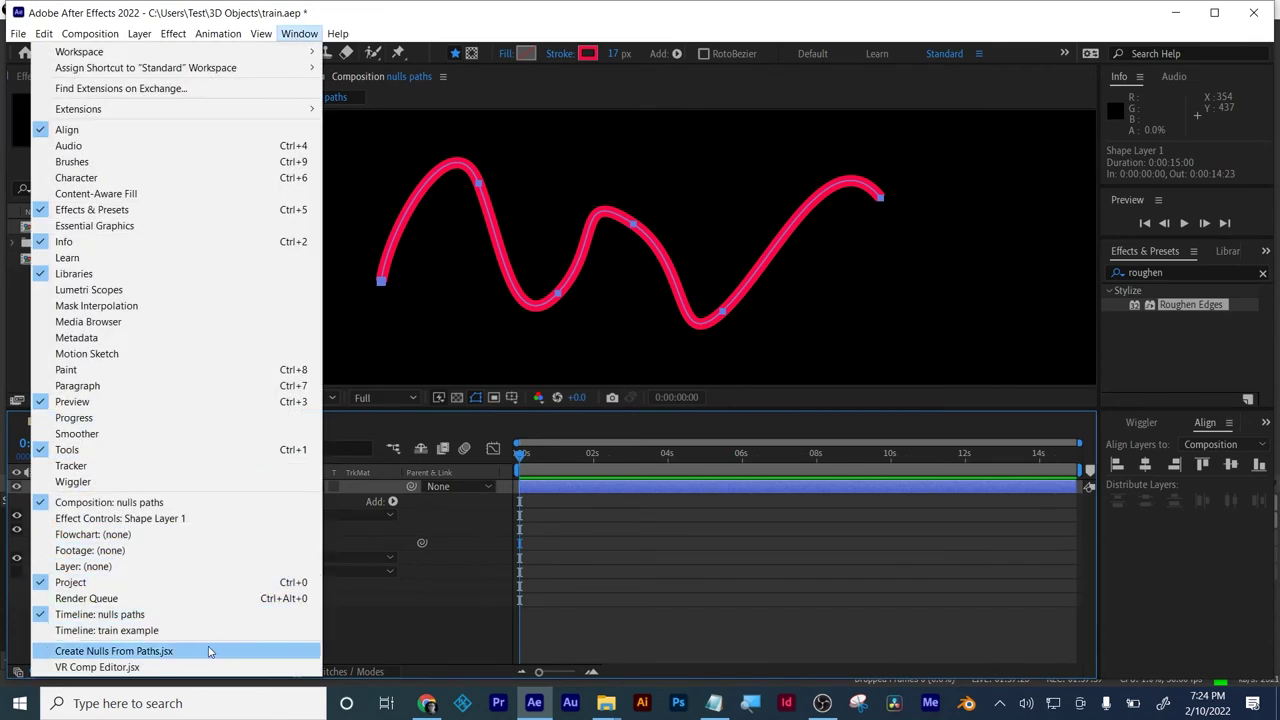
click(114, 651)
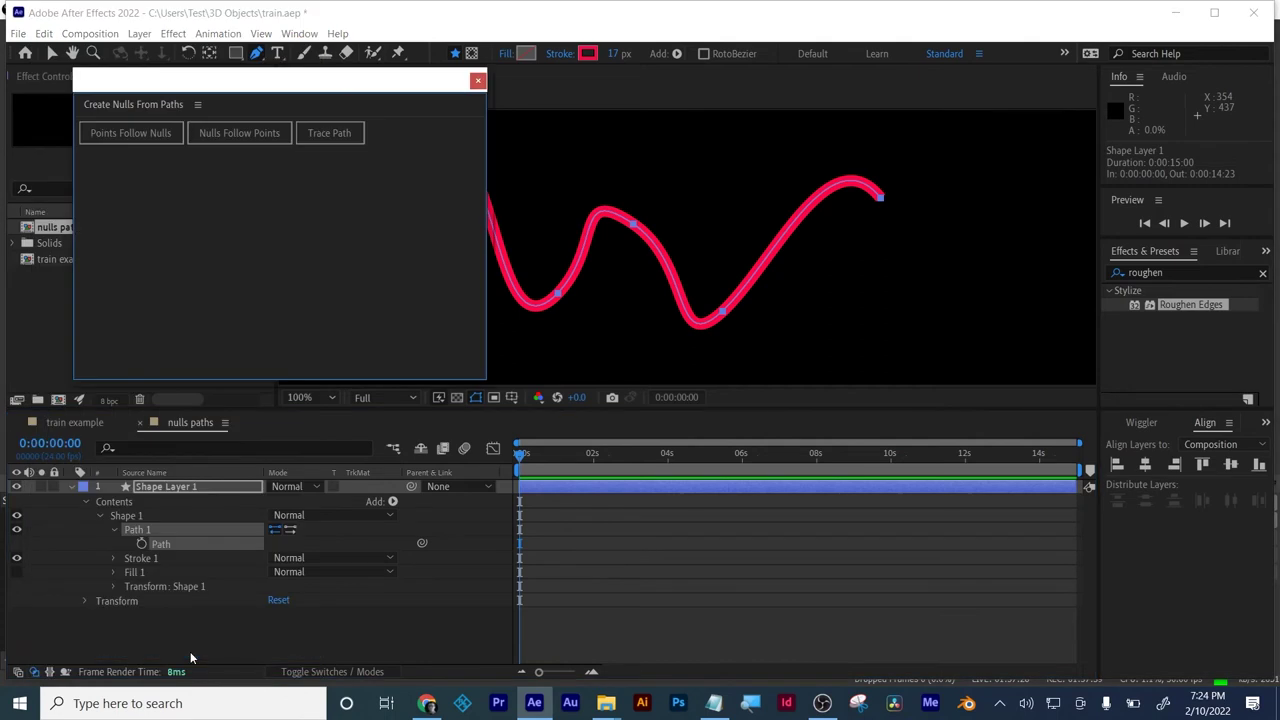
drag(229, 88, 926, 365)
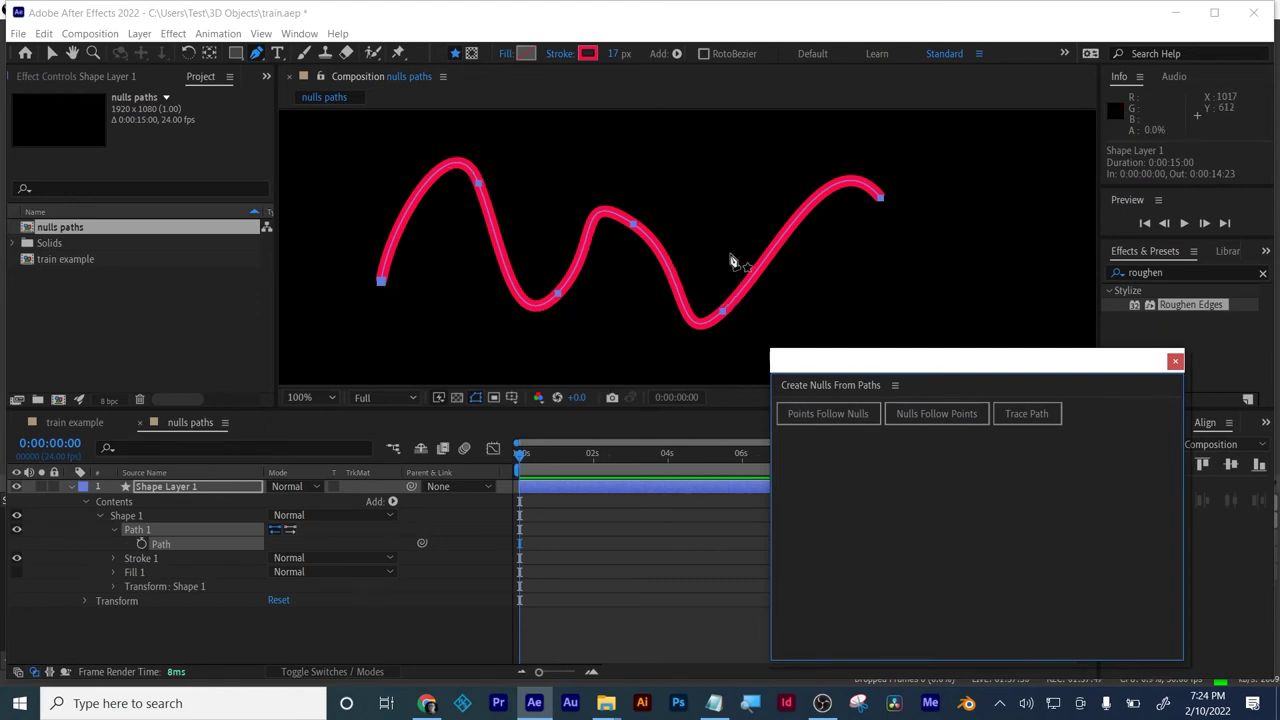
click(811, 420)
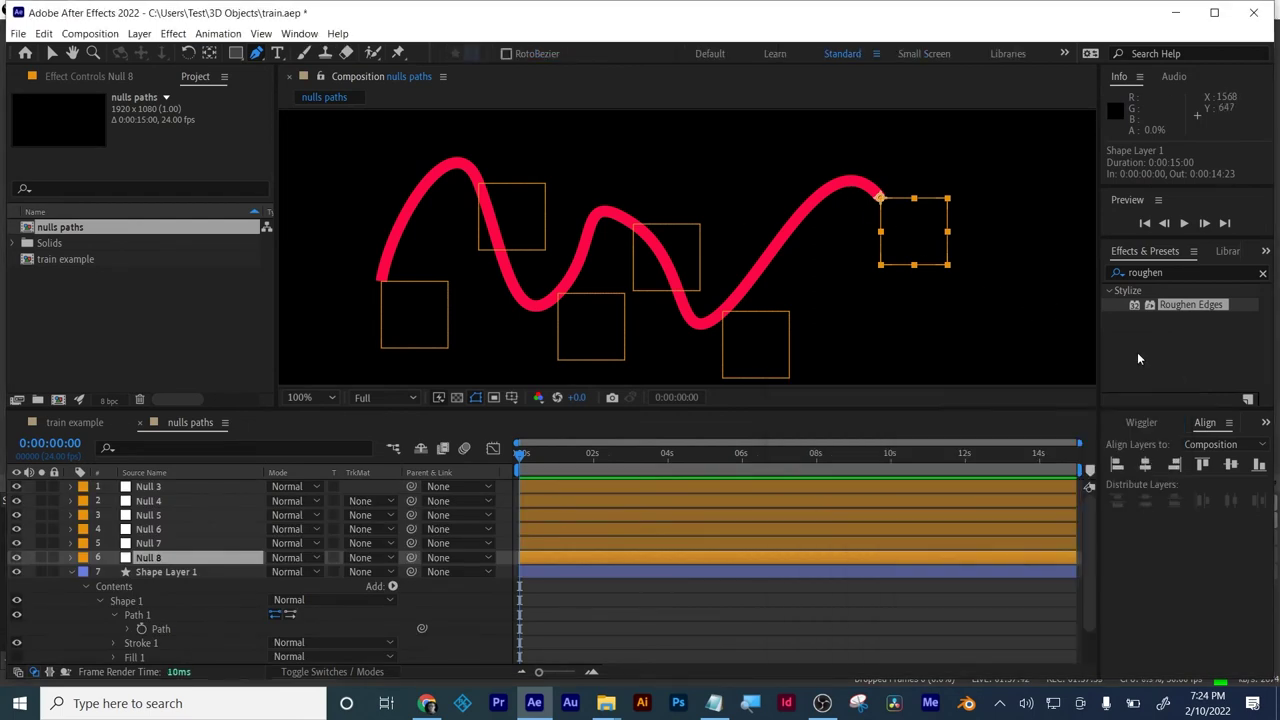
click(1175, 362)
- Try shifting the position of the null at the path's end, and undo both that change and the Points Follow Nulls setup
click(55, 76)
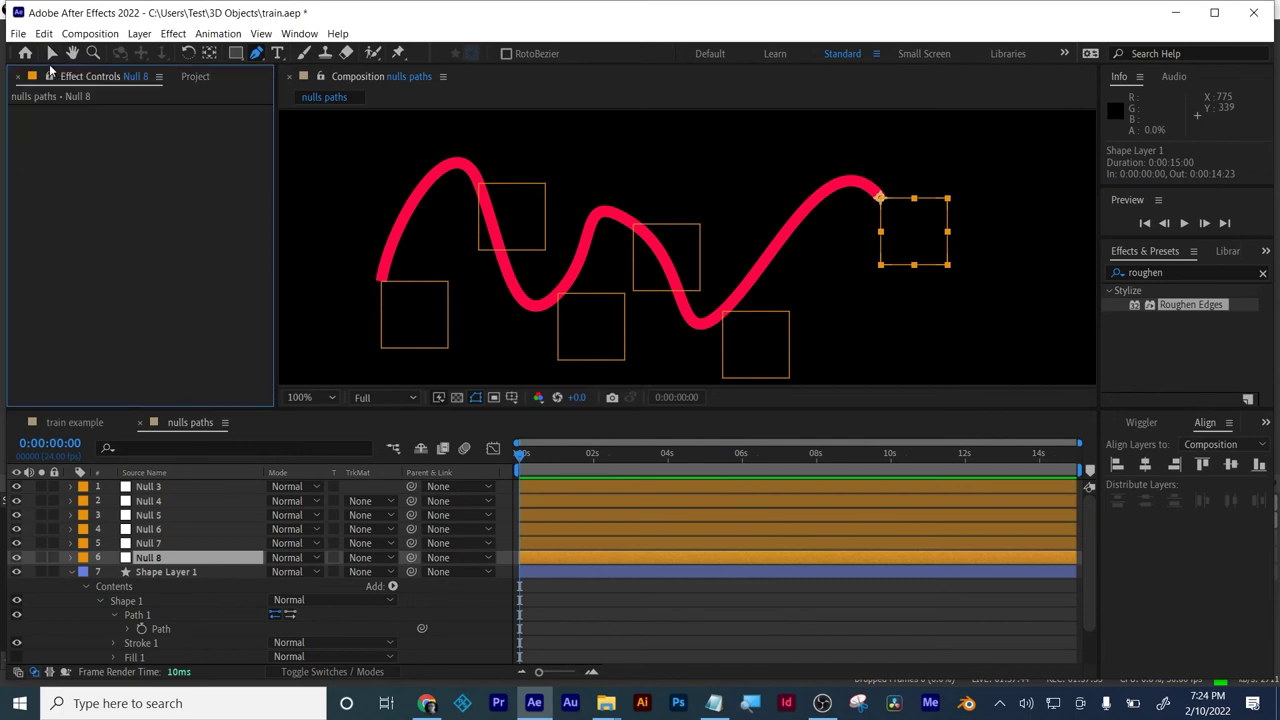
key(p)
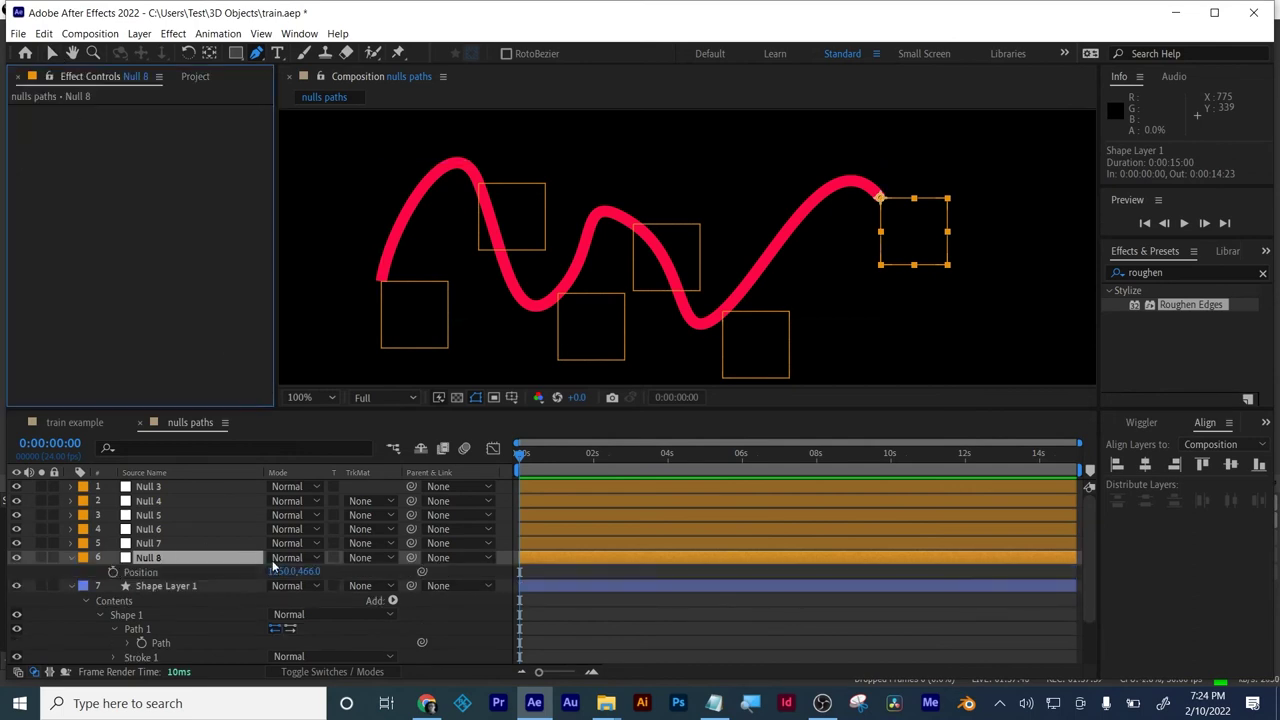
drag(300, 571, 276, 601)
key(ctrl+z)
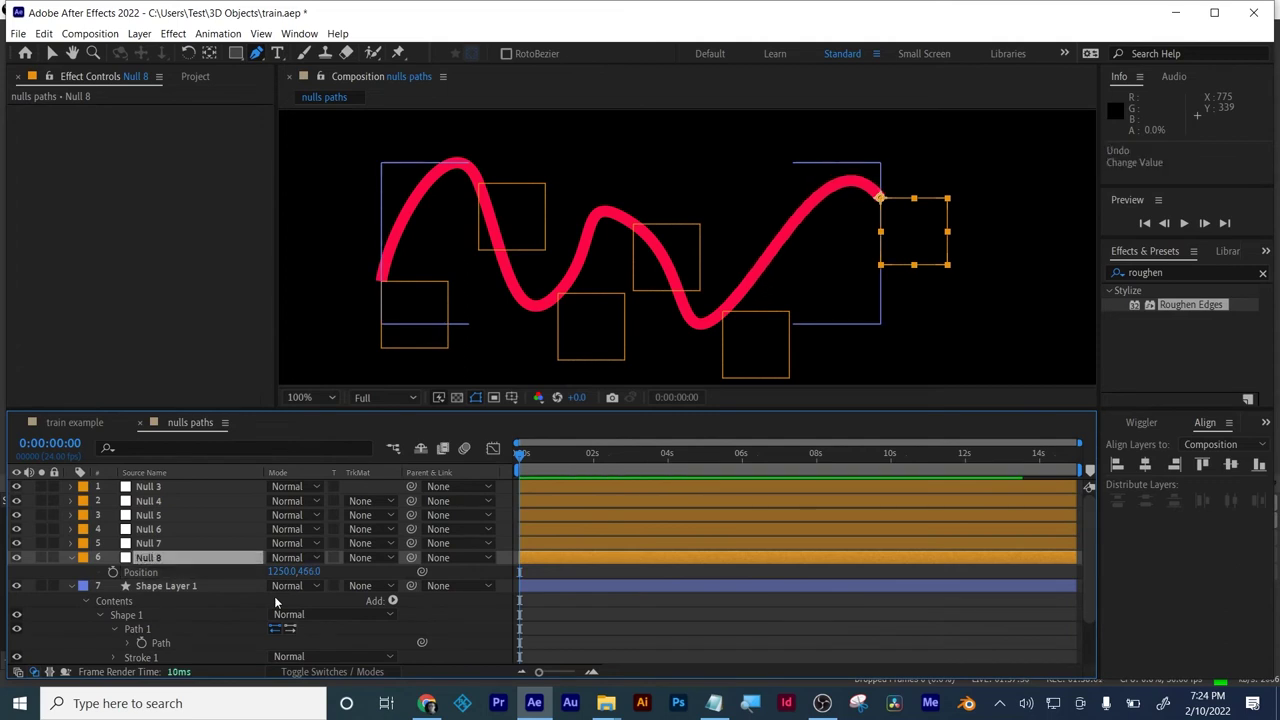
key(ctrl+z)
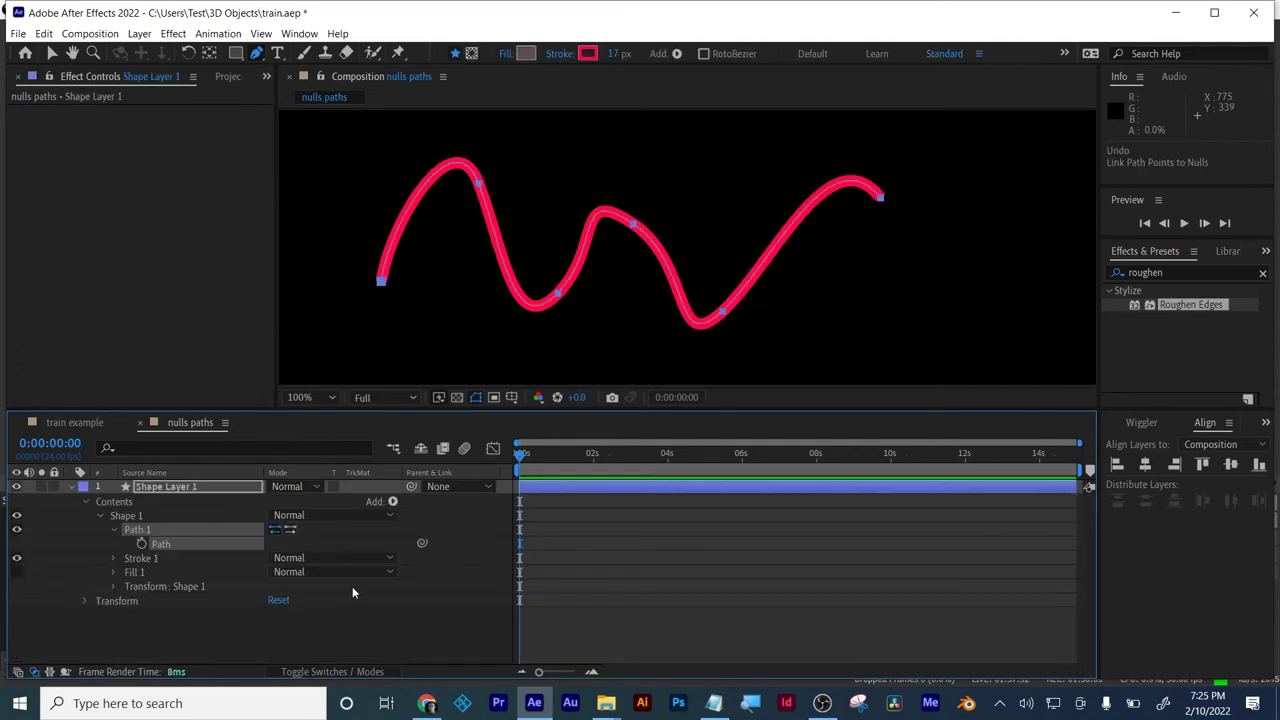
- Create nulls on the selected path with the Nulls Follow Points option of Create Nulls From Paths and close the script window
click(164, 543)
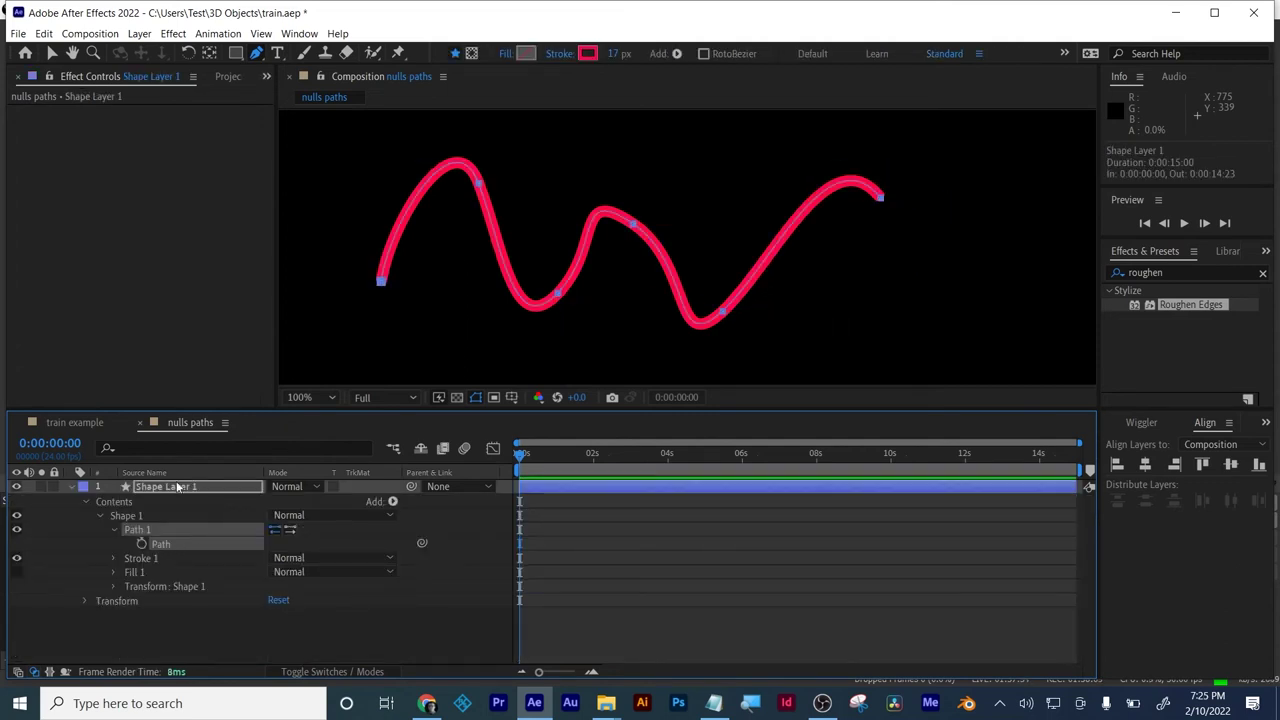
click(298, 34)
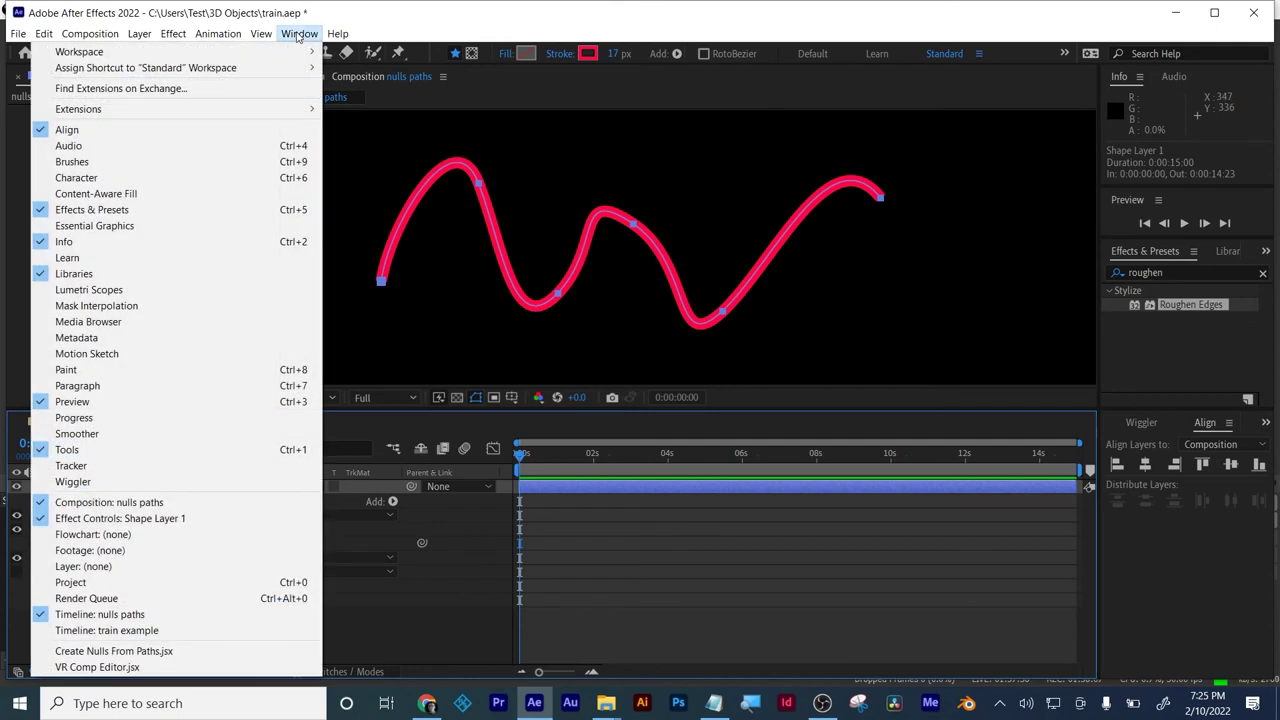
click(196, 651)
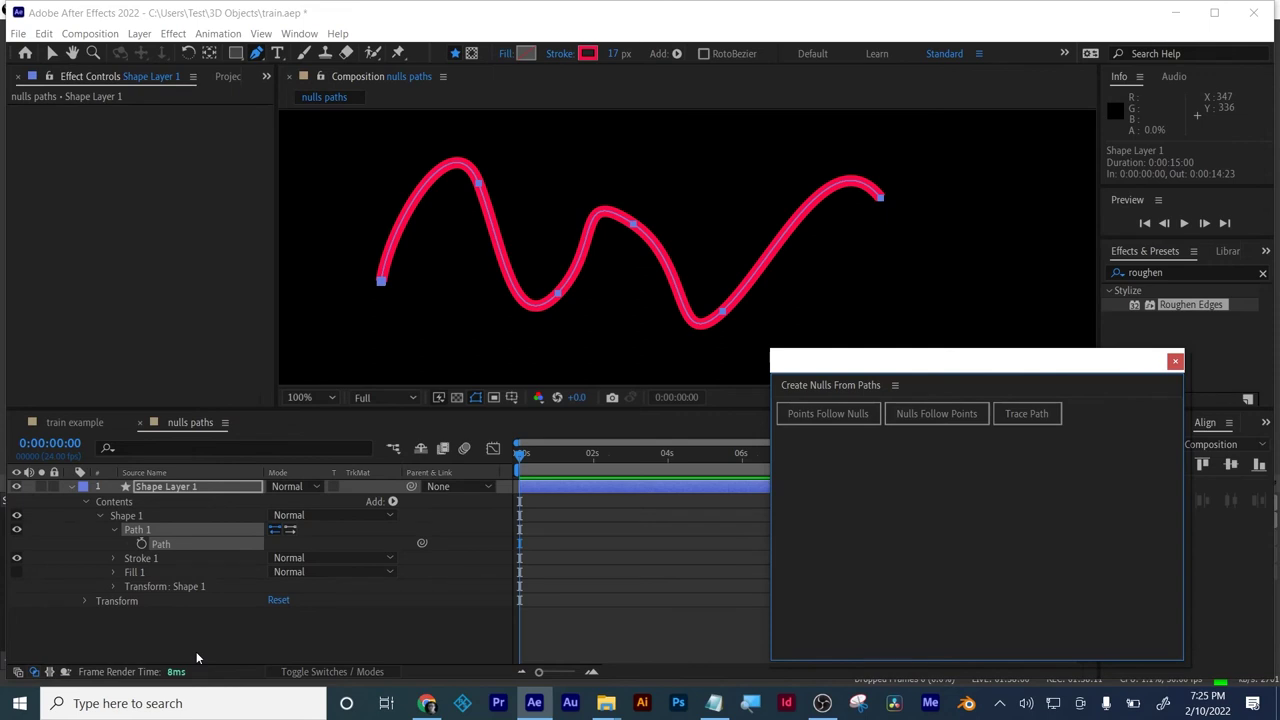
click(936, 415)
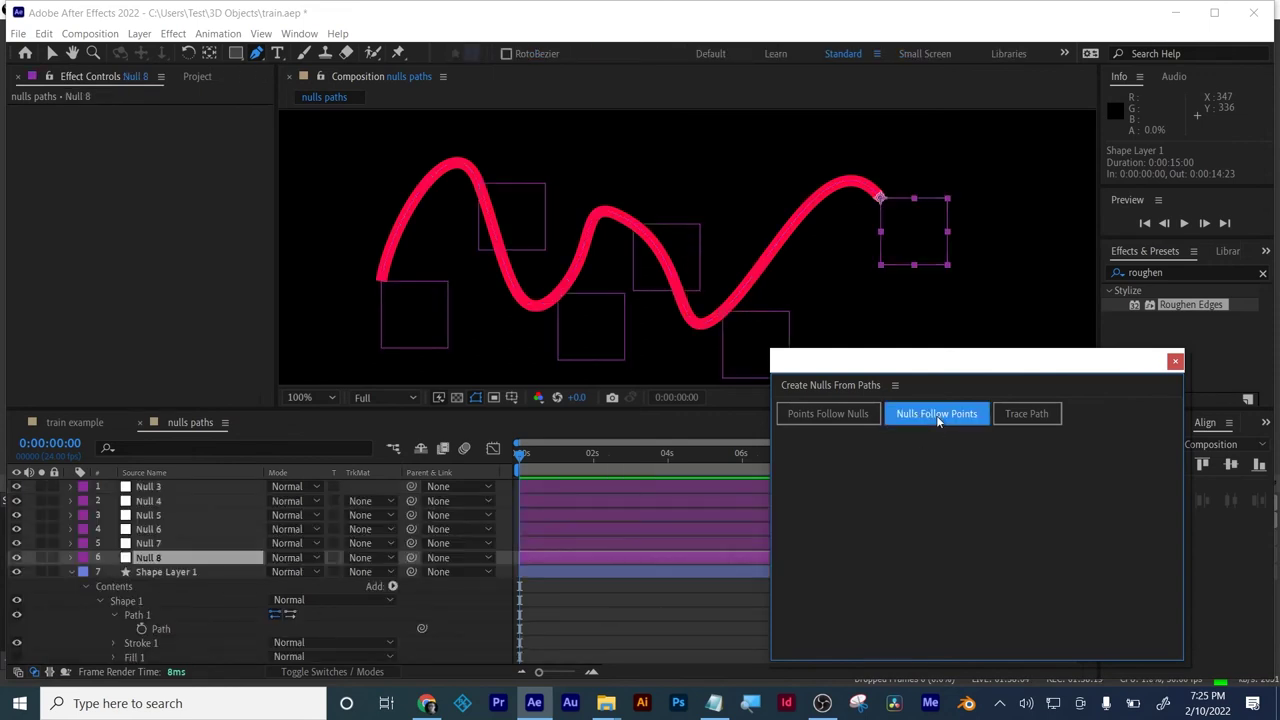
click(1175, 360)
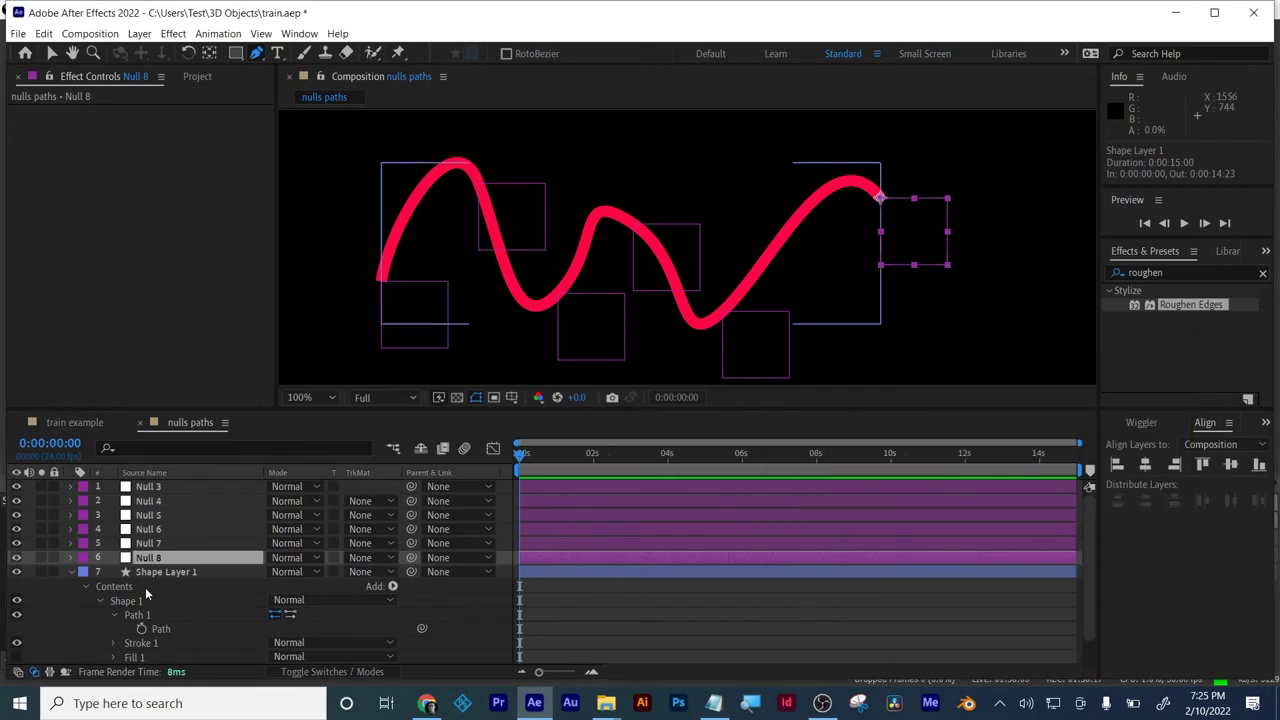
- Select Shape Layer 1's path and move its last point down to test whether the attached null follows
click(170, 572)
click(158, 629)
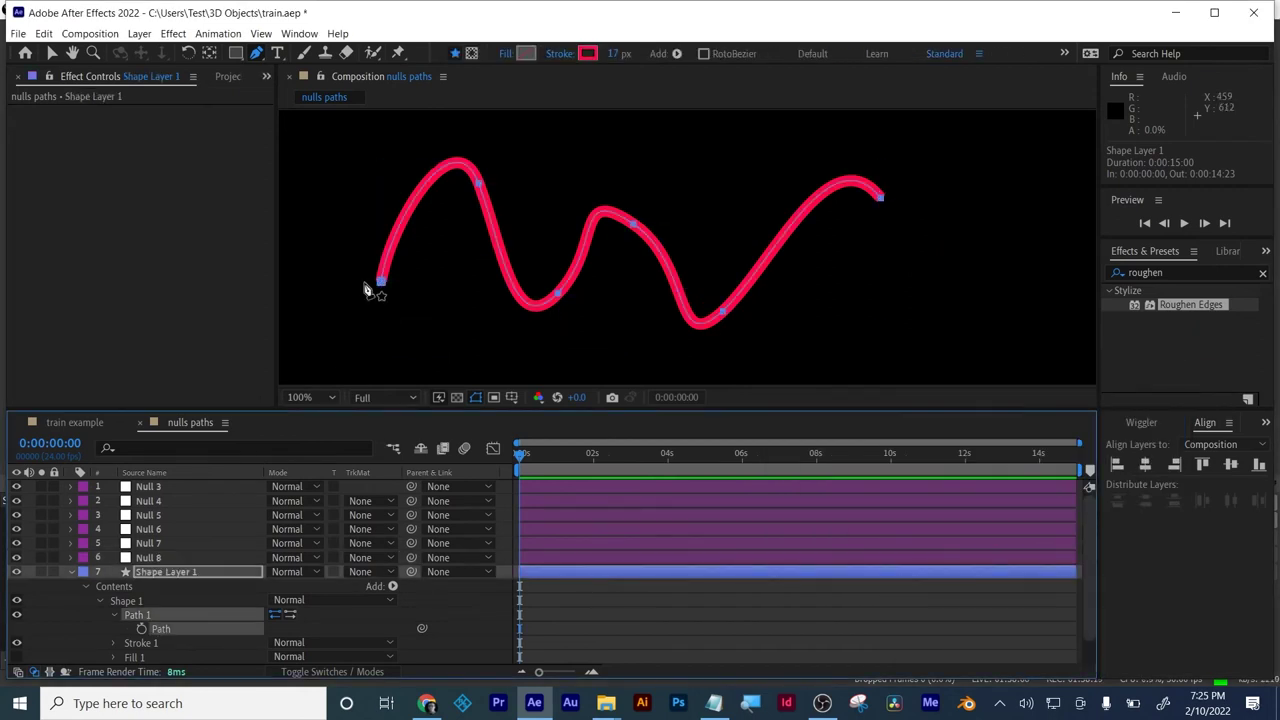
click(52, 53)
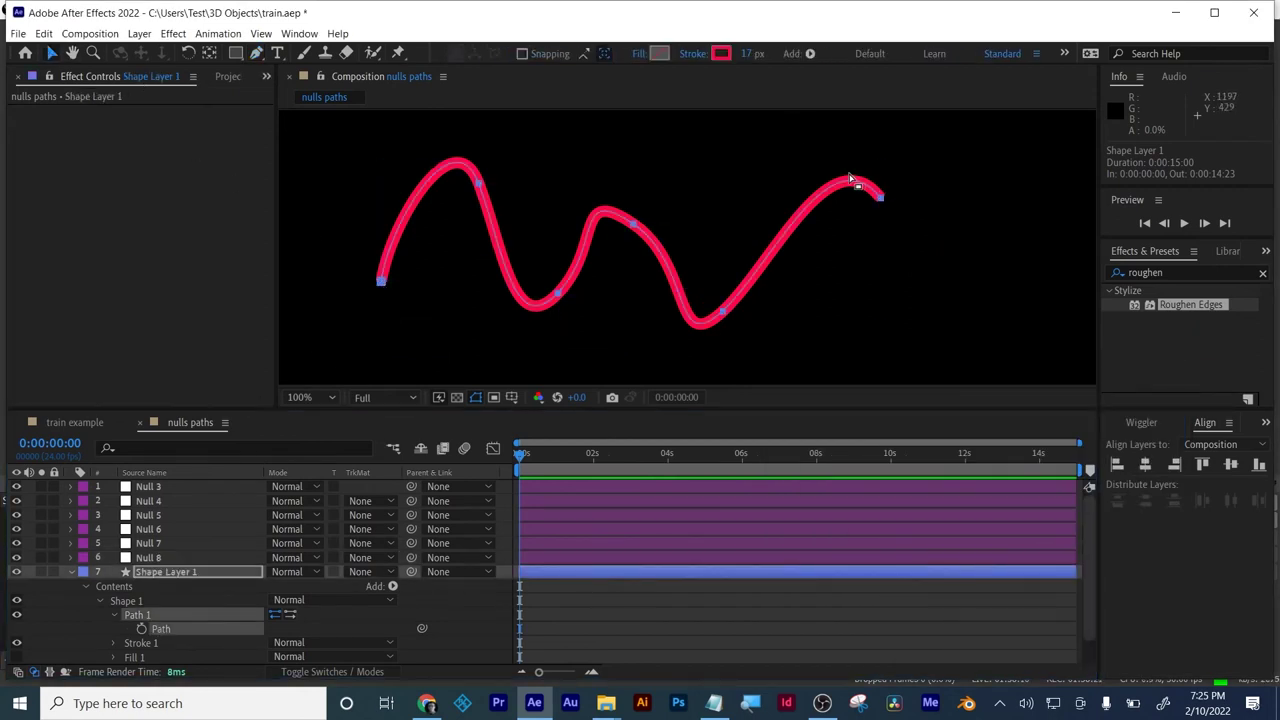
right_click(881, 203)
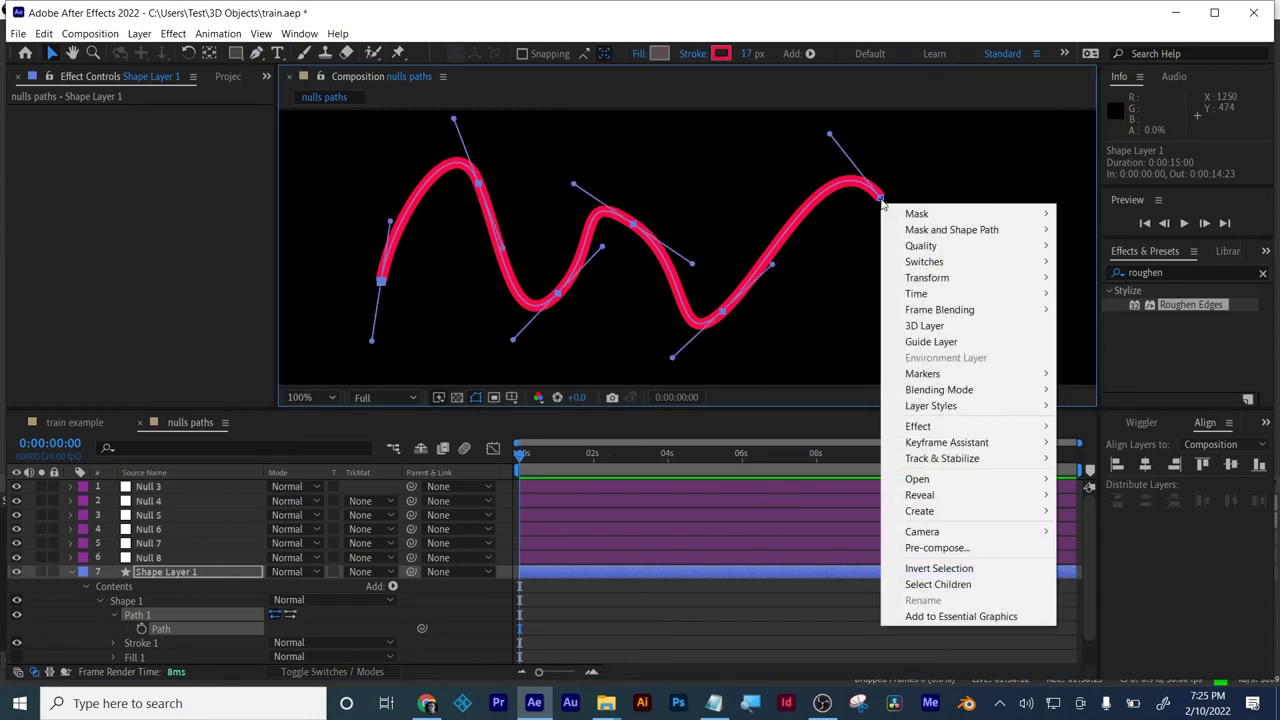
click(881, 203)
drag(881, 200, 895, 307)
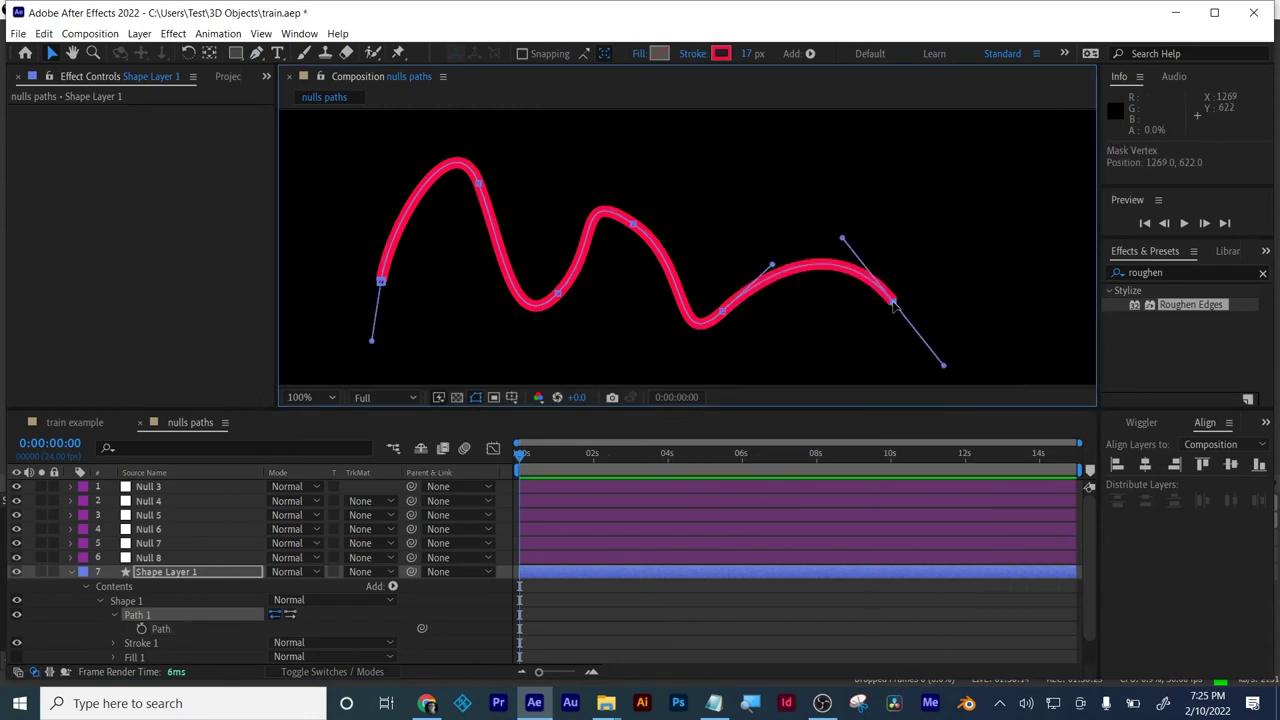
click(805, 598)
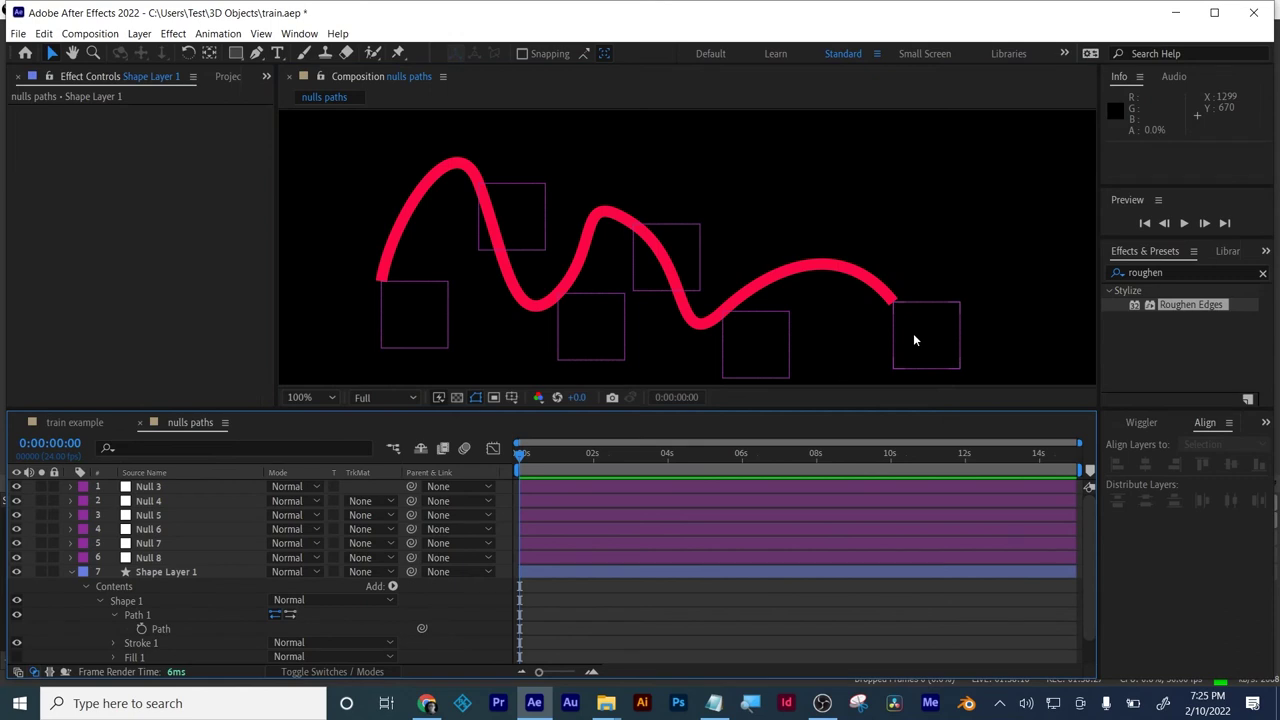
- Undo the path point move and the creation of the nulls that follow the points
key(ctrl+z)
key(ctrl+z)
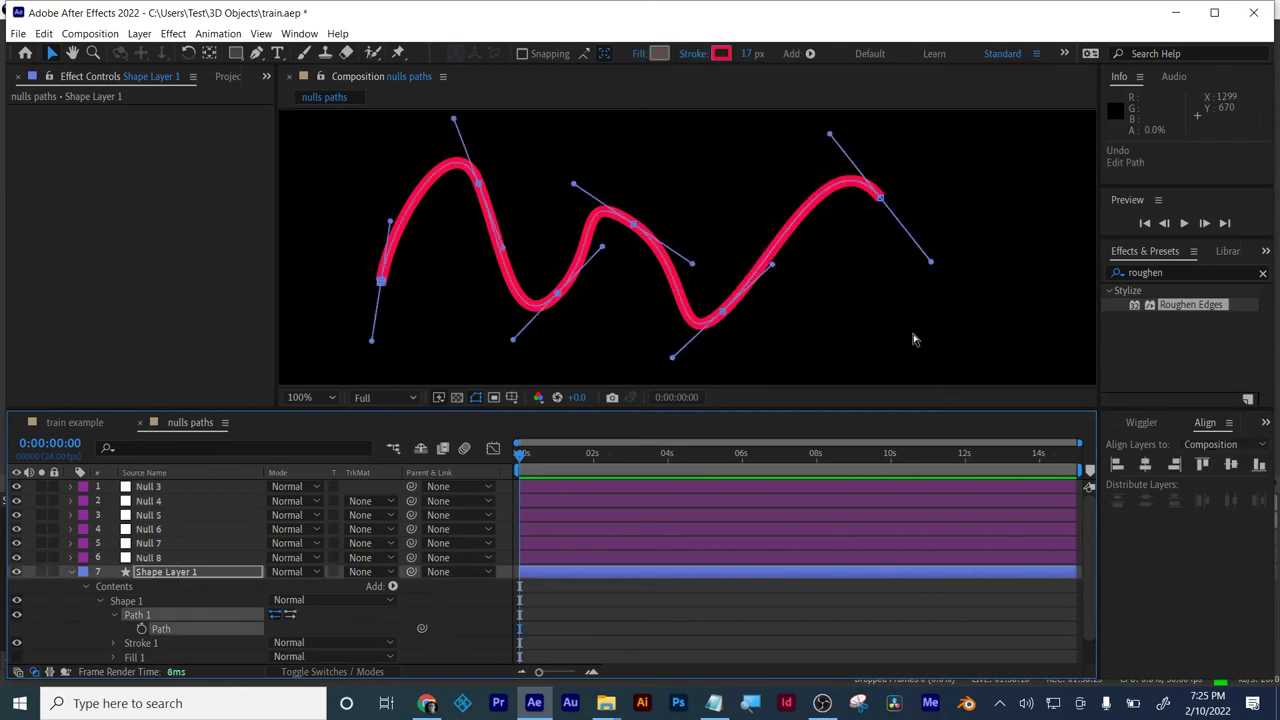
key(ctrl+z)
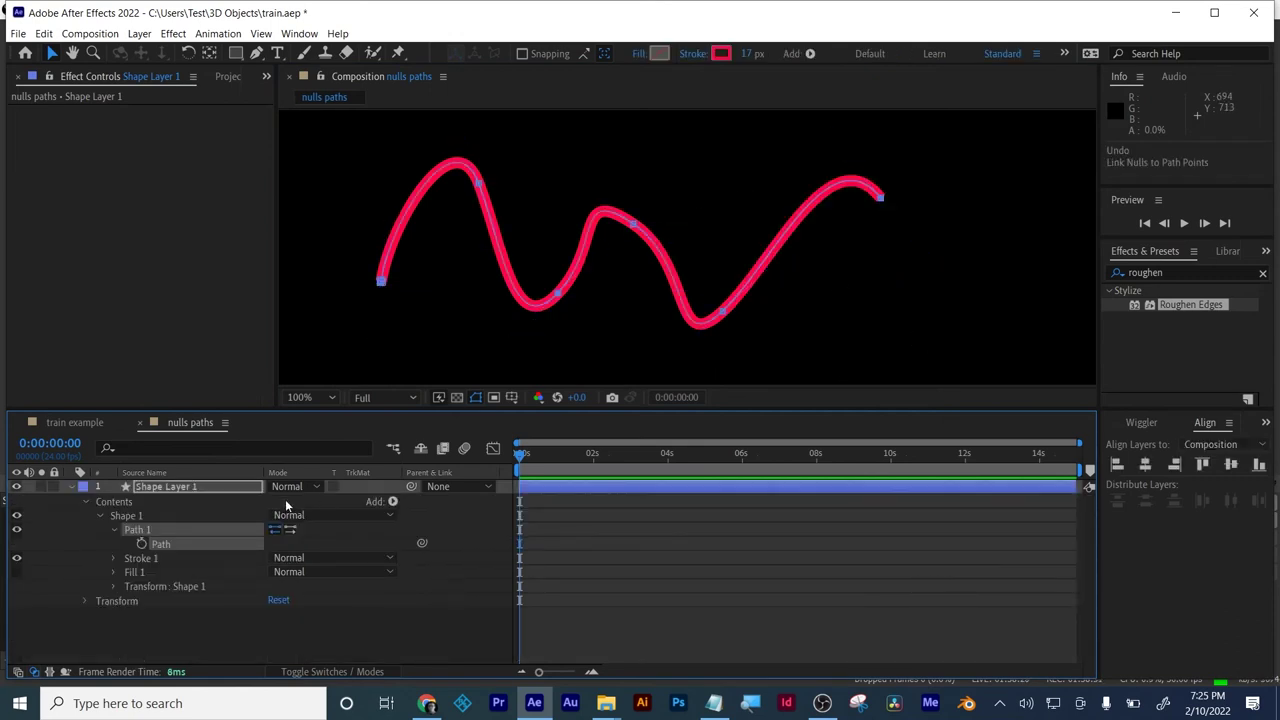
- Create a null that travels along the wavy path with the Trace Path option of Create Nulls From Paths, and close the script window
click(300, 35)
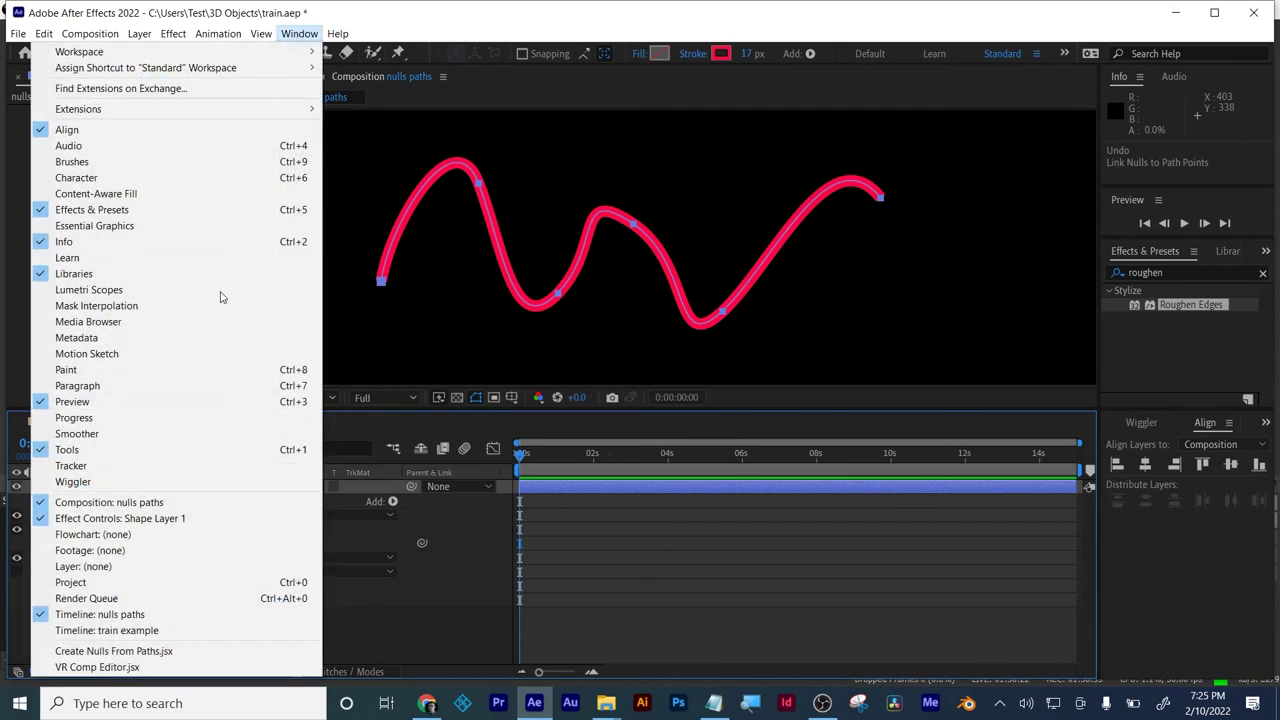
click(165, 652)
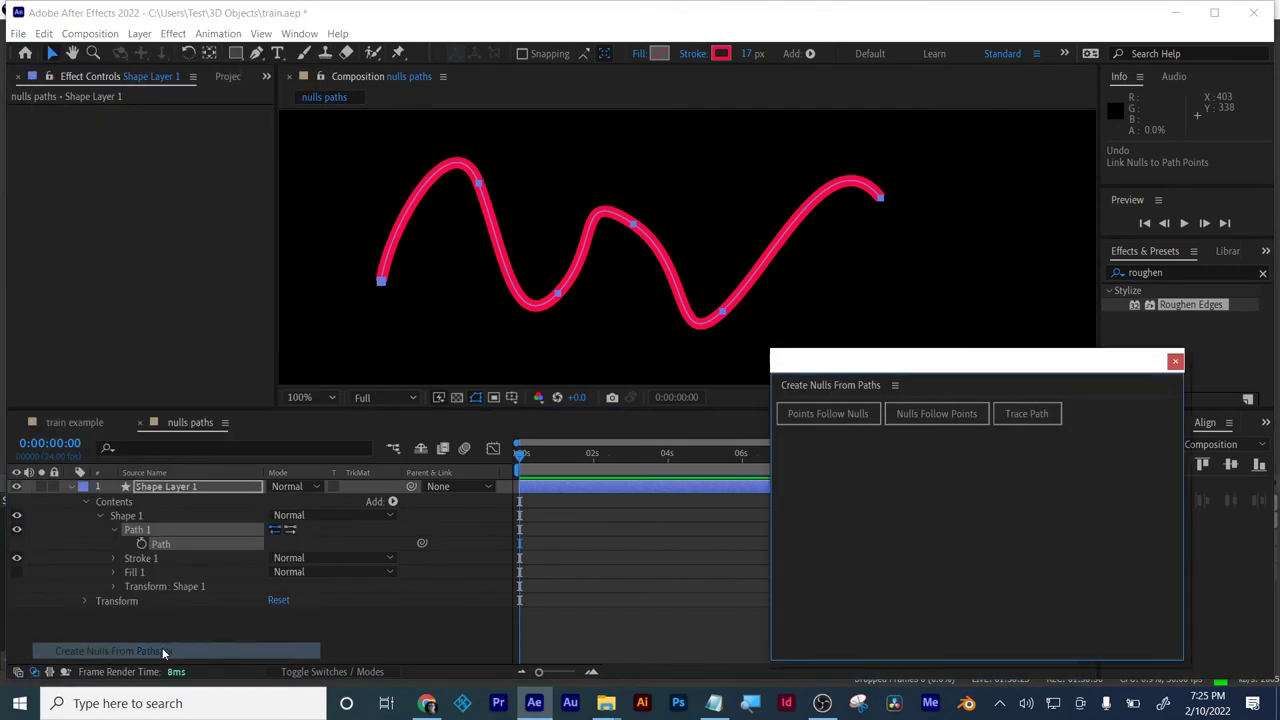
click(1033, 413)
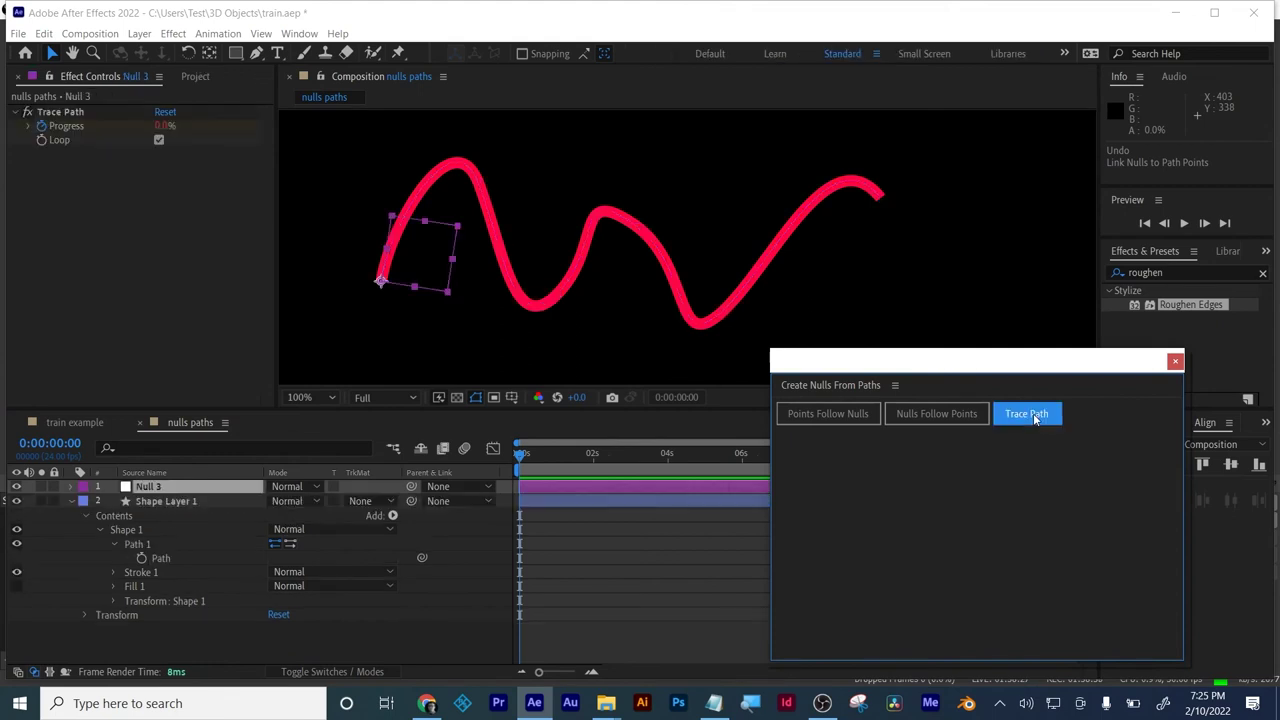
click(1175, 362)
- Preview the null's movement along the path from the start of the timeline and return to the first frame
mouse_move(521, 456)
mouse_down()
mouse_move(668, 457)
mouse_move(510, 455)
mouse_up()
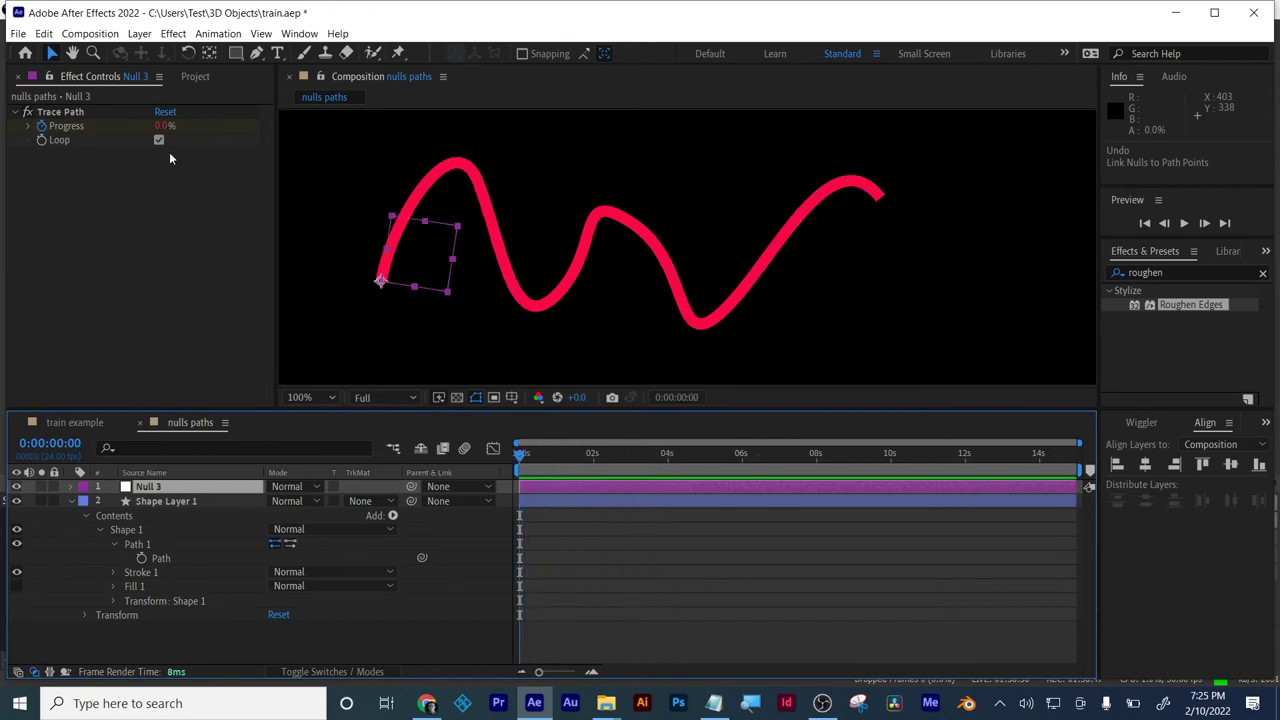
key(space)
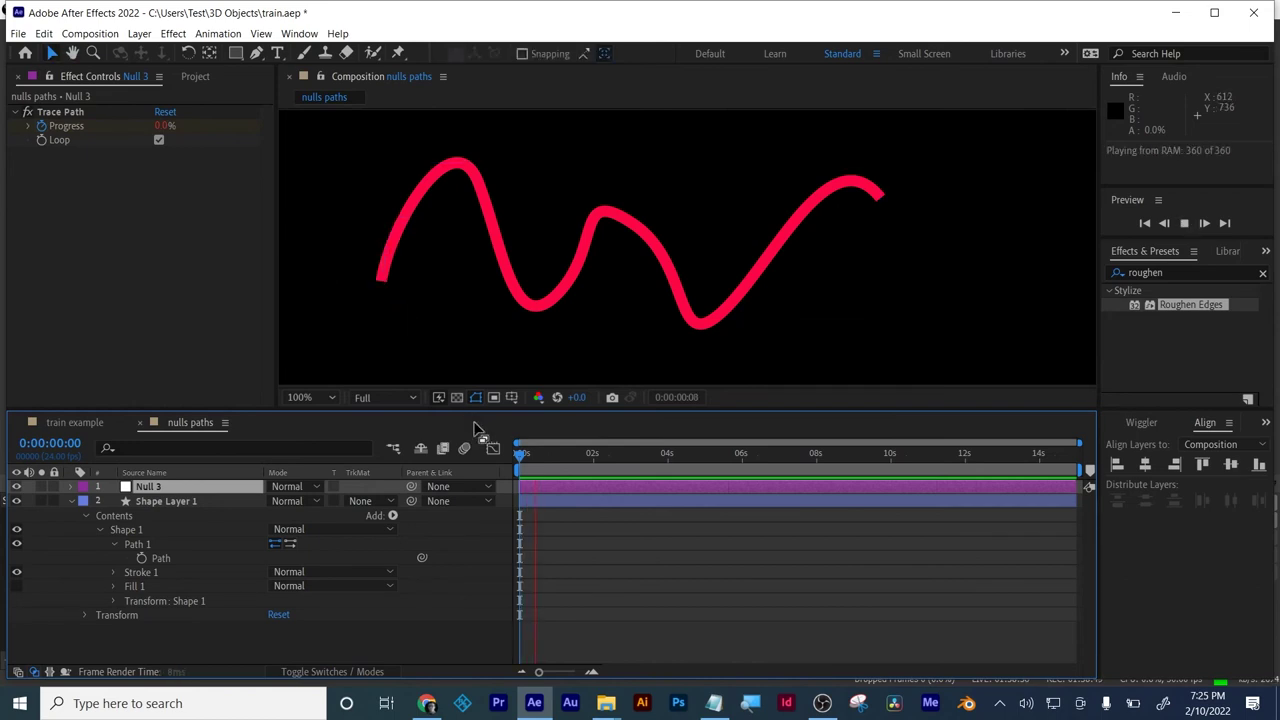
key(space)
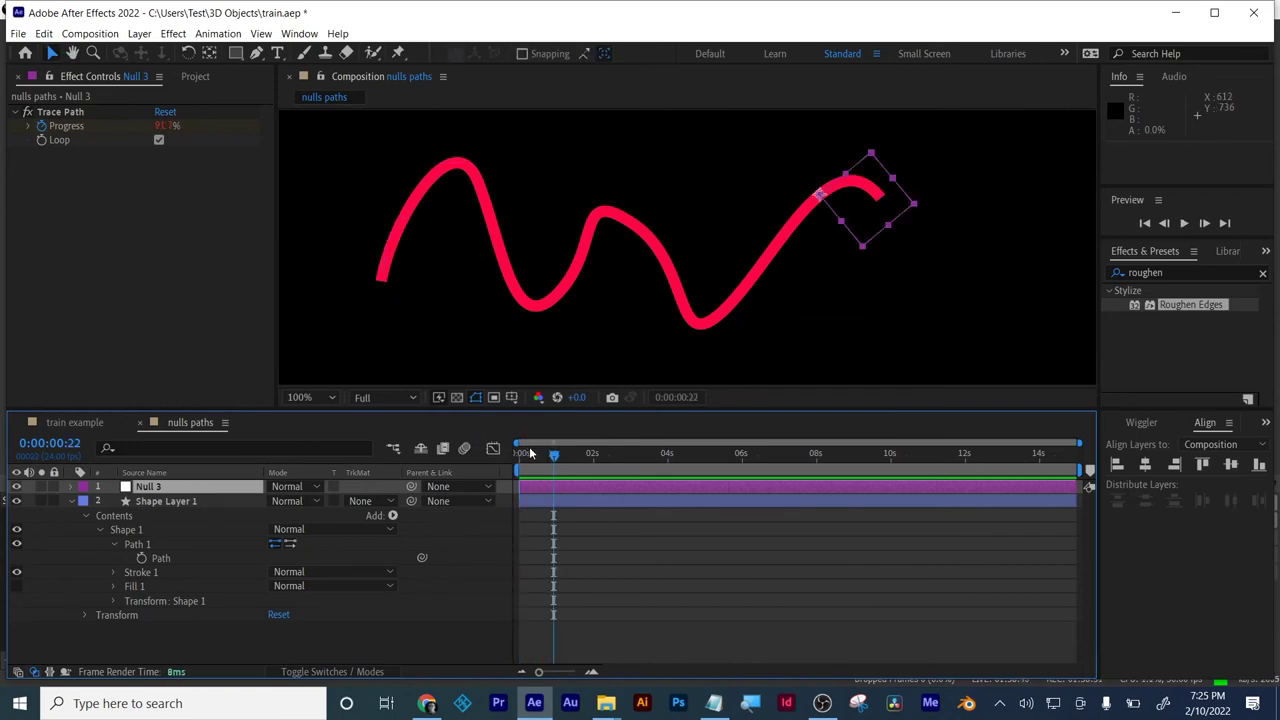
drag(530, 453, 502, 460)
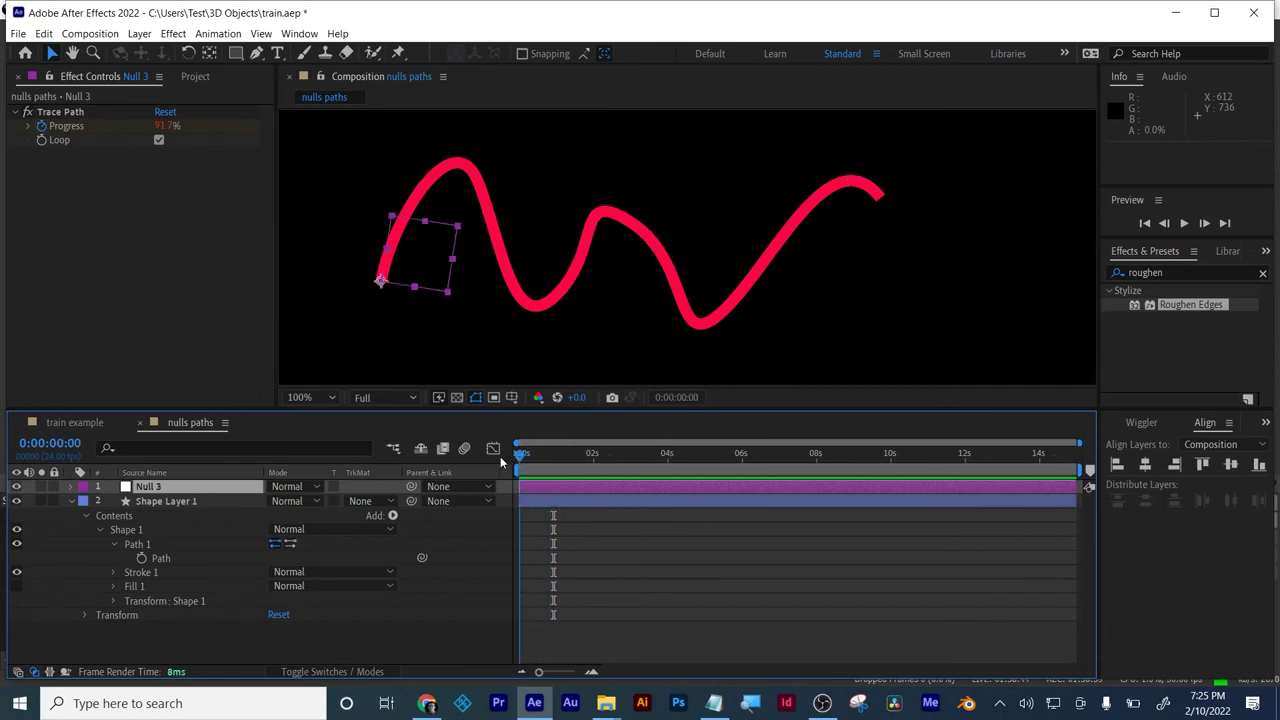
- Turn off Loop in the null's Trace Path effect and hide Shape Layer 1, leaving no layer selected
click(158, 140)
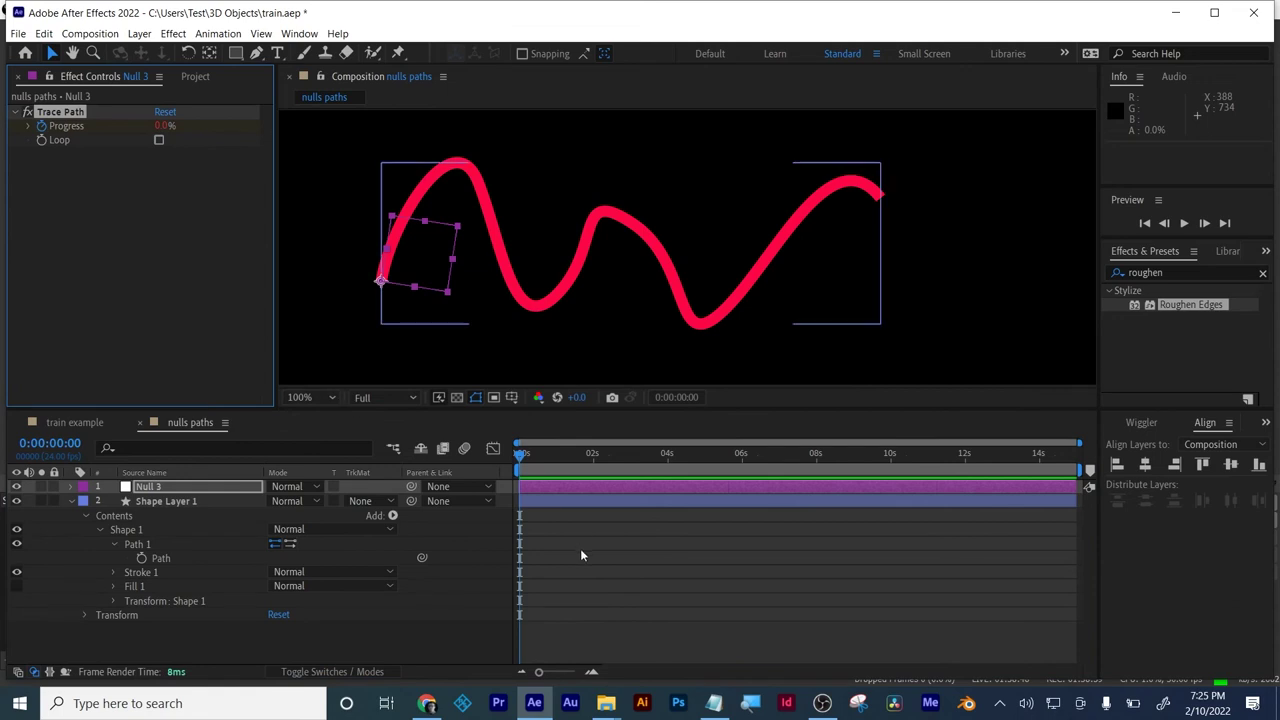
click(17, 501)
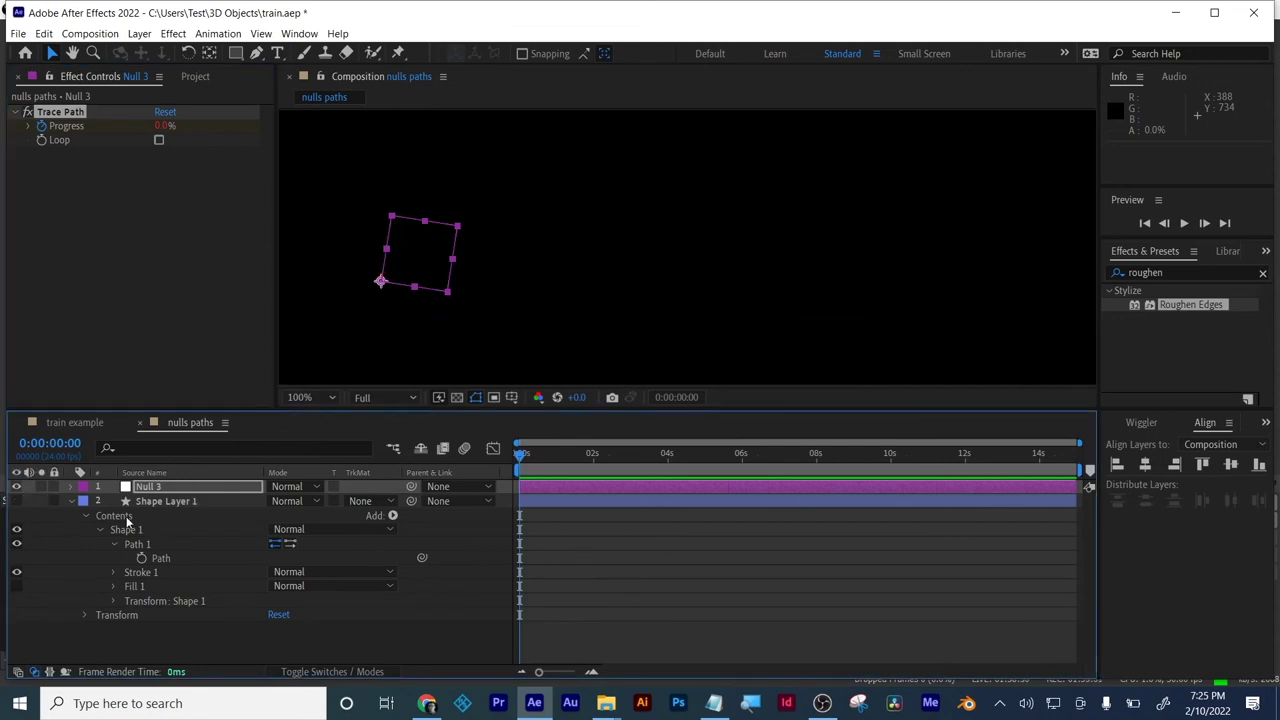
click(585, 538)
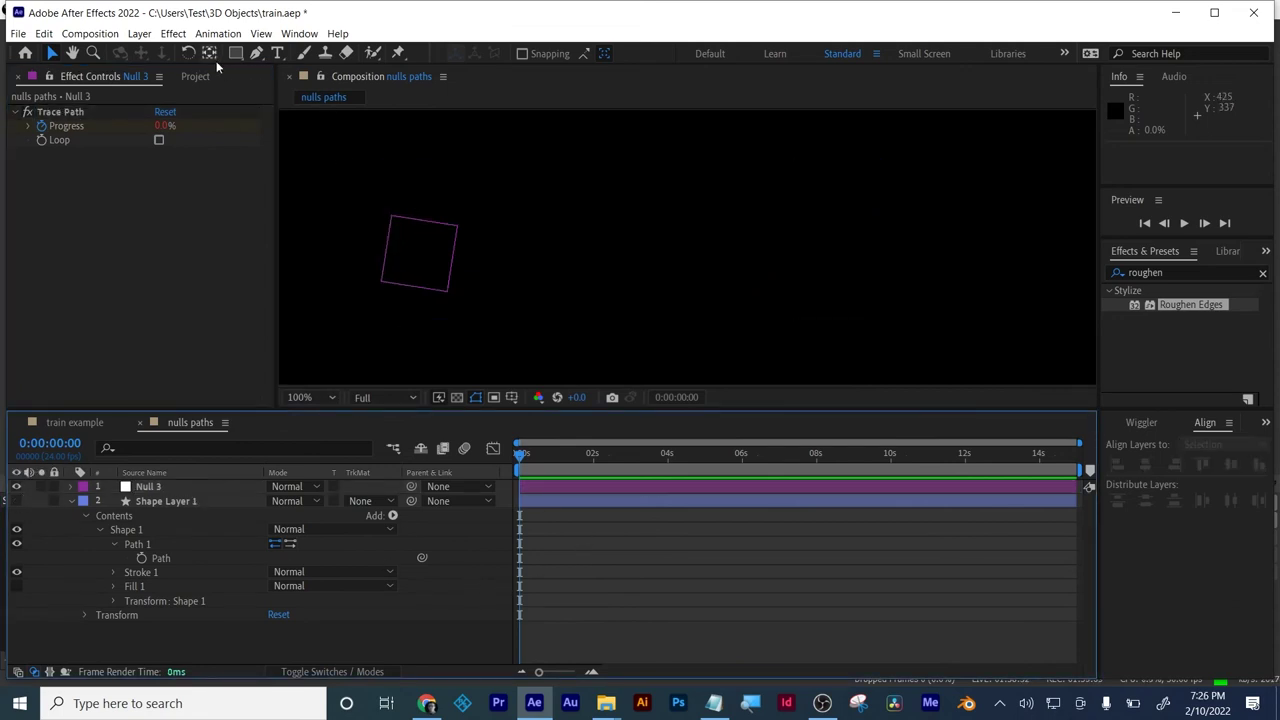
- Draw a five-pointed star with a 17 px red stroke on a new shape layer, overlapping the null at the path's start
mouse_move(236, 53)
mouse_down()
mouse_move(300, 88)
mouse_move(297, 124)
mouse_up()
drag(390, 214, 390, 152)
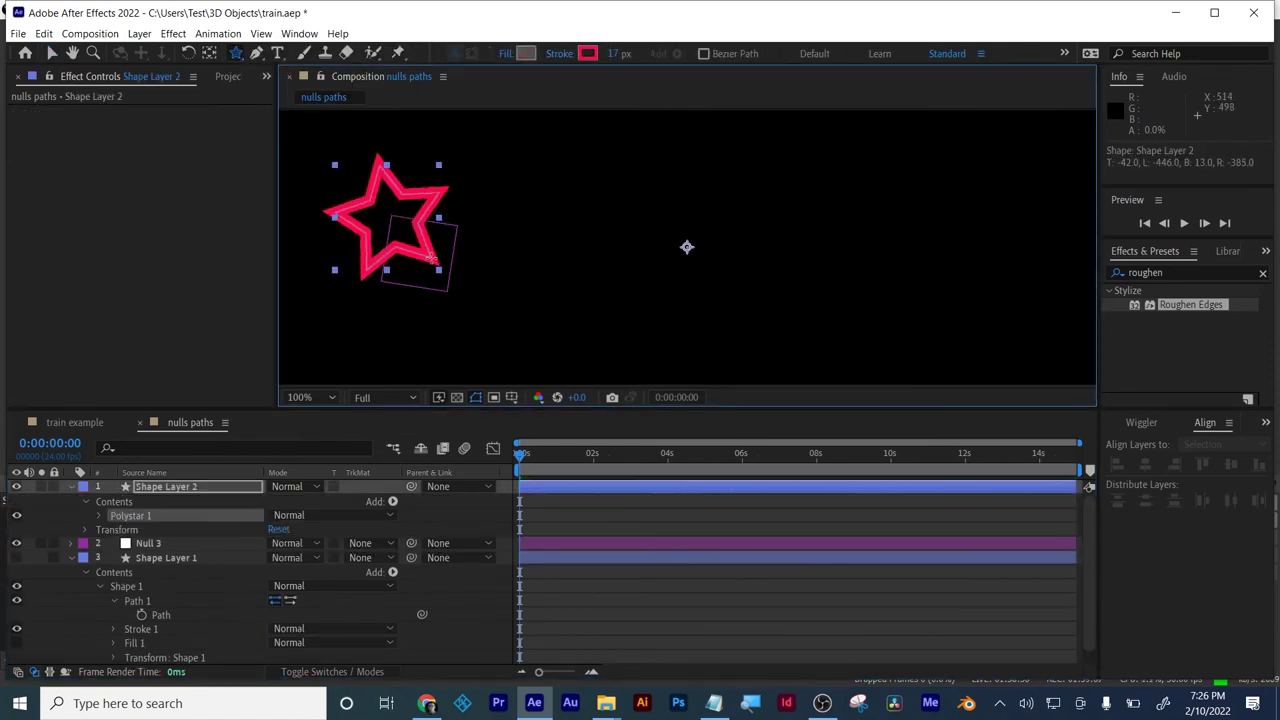
- Straighten the star as drawn, move it over the null at the path's start, and center its anchor point
drag(425, 268, 421, 265)
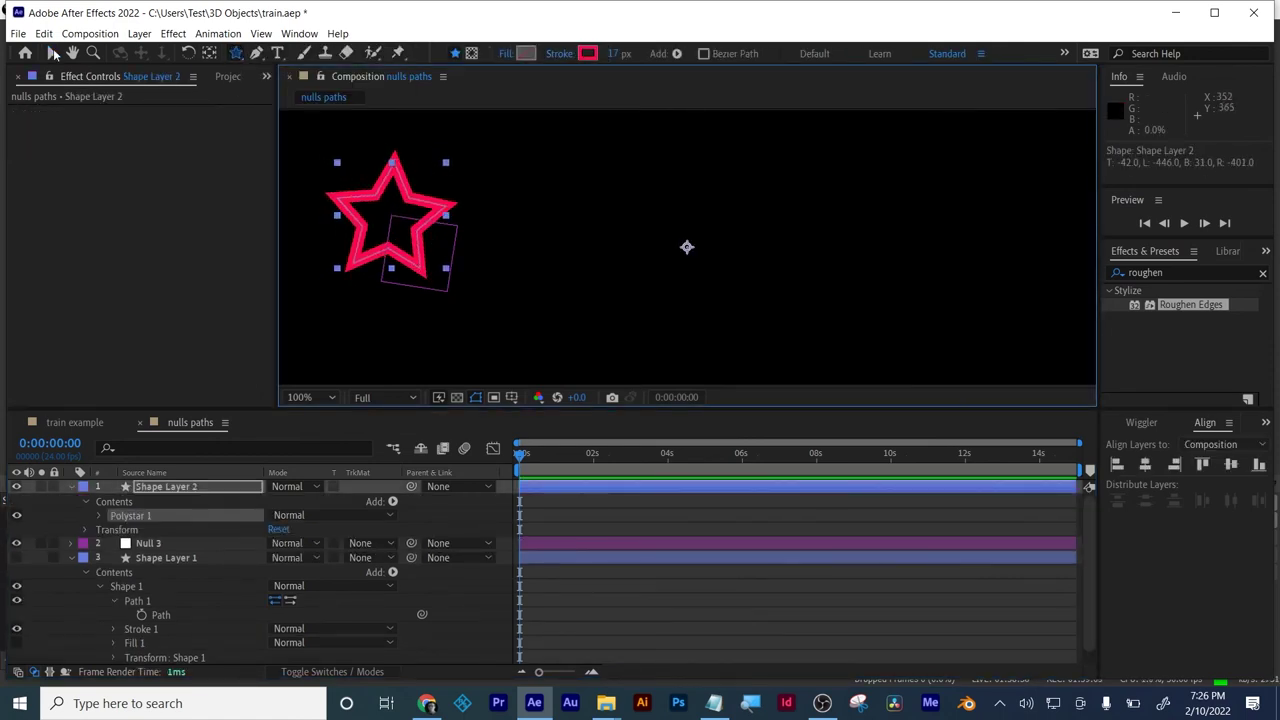
click(51, 53)
drag(431, 172, 434, 213)
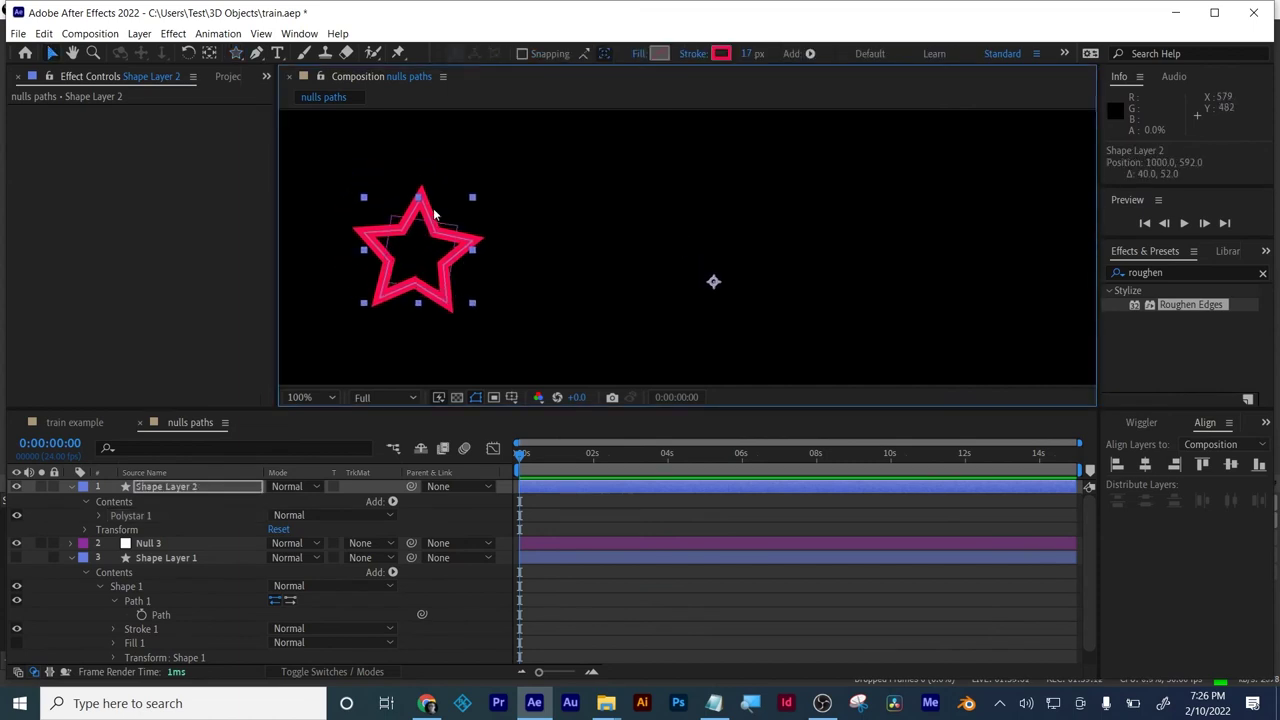
click(210, 55)
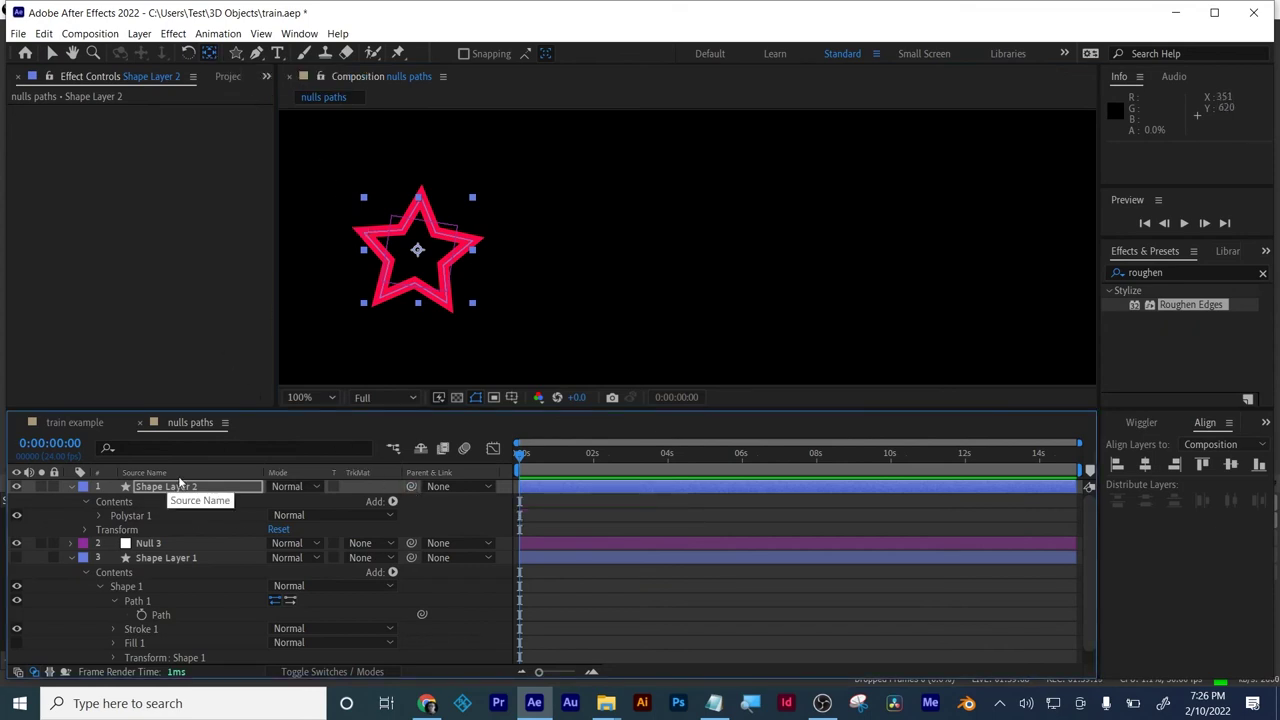
- Rename the star's layer "star", parent it to the Trace Path null, and collapse Shape Layer 1's properties
key(Return)
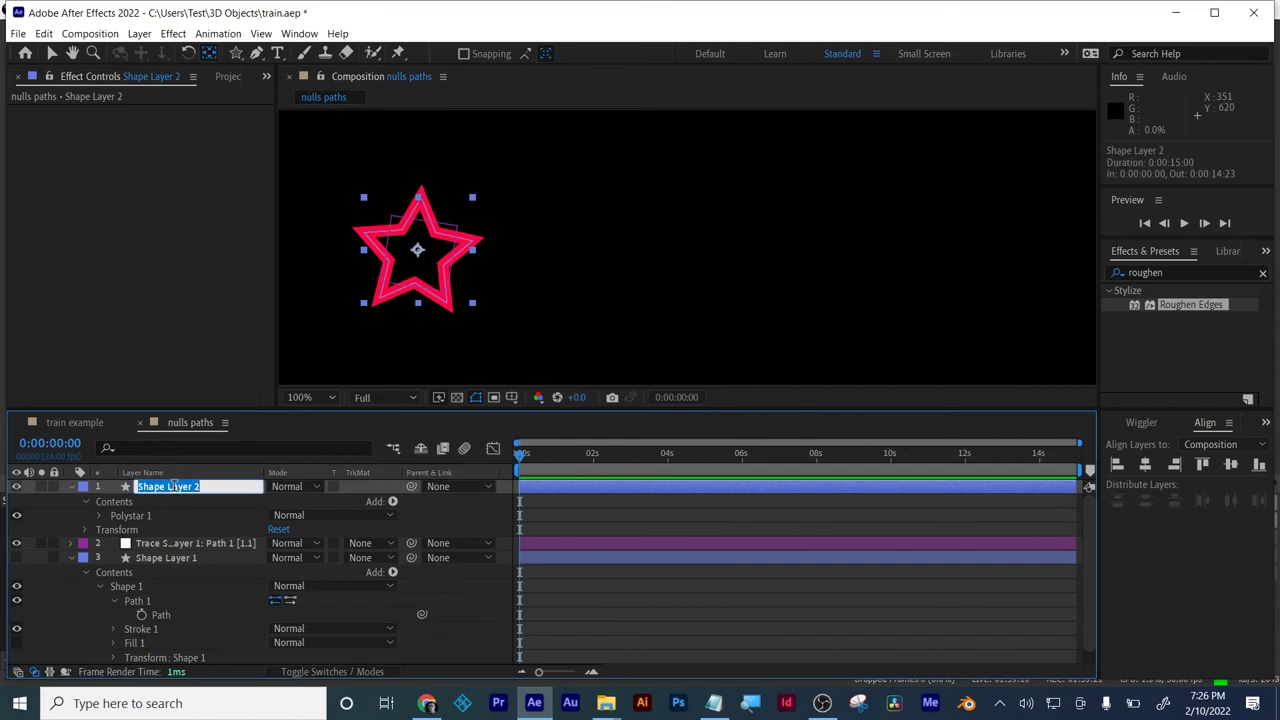
text(star)
key(Return)
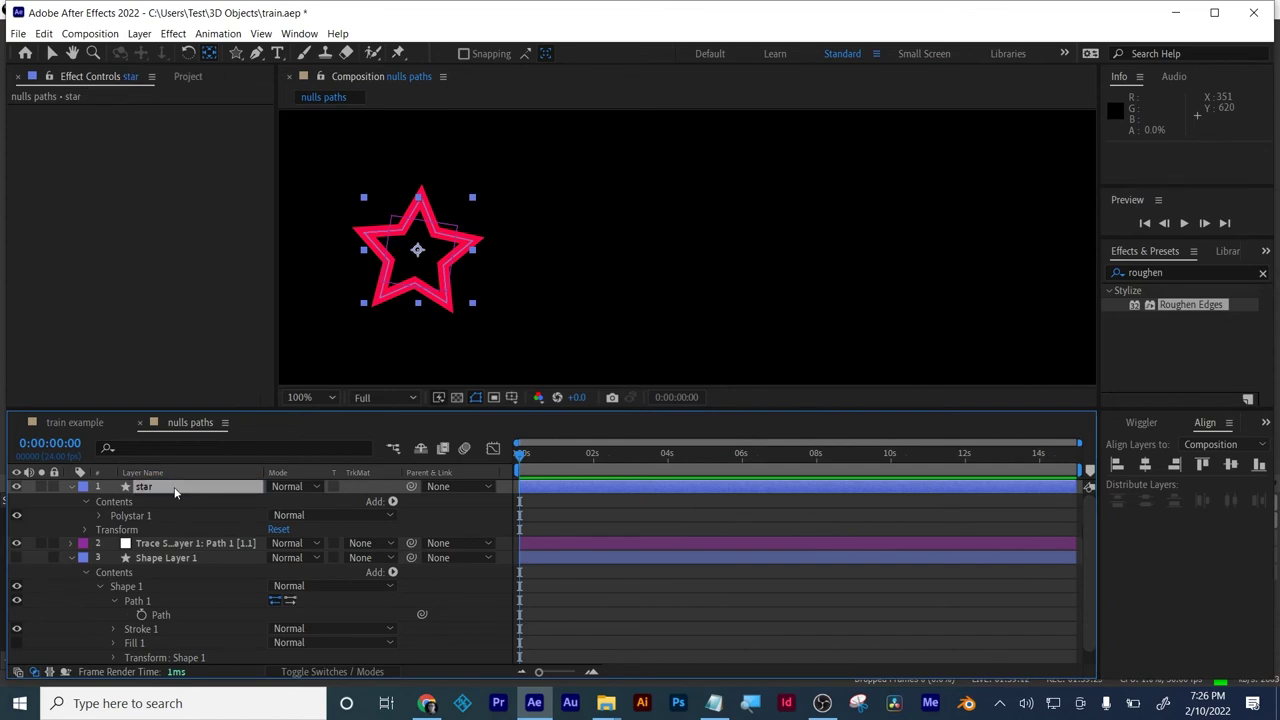
mouse_move(411, 486)
mouse_down()
mouse_move(204, 530)
mouse_move(197, 543)
mouse_up()
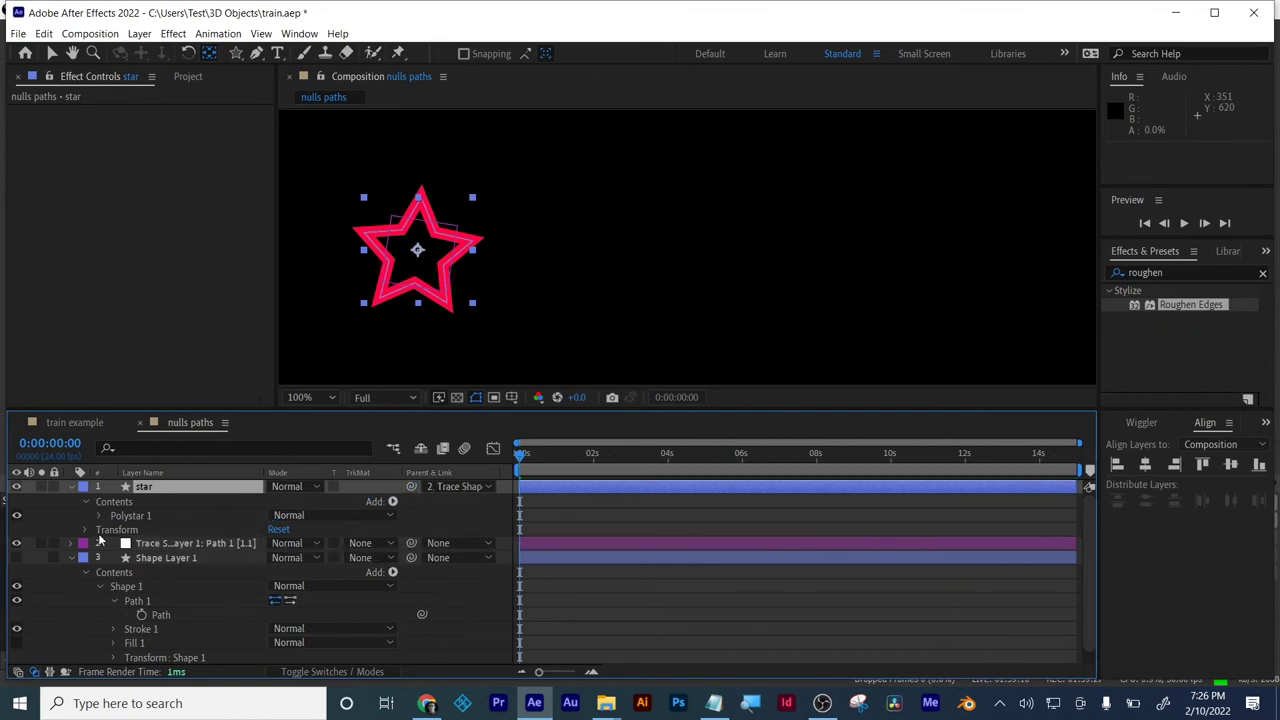
click(66, 558)
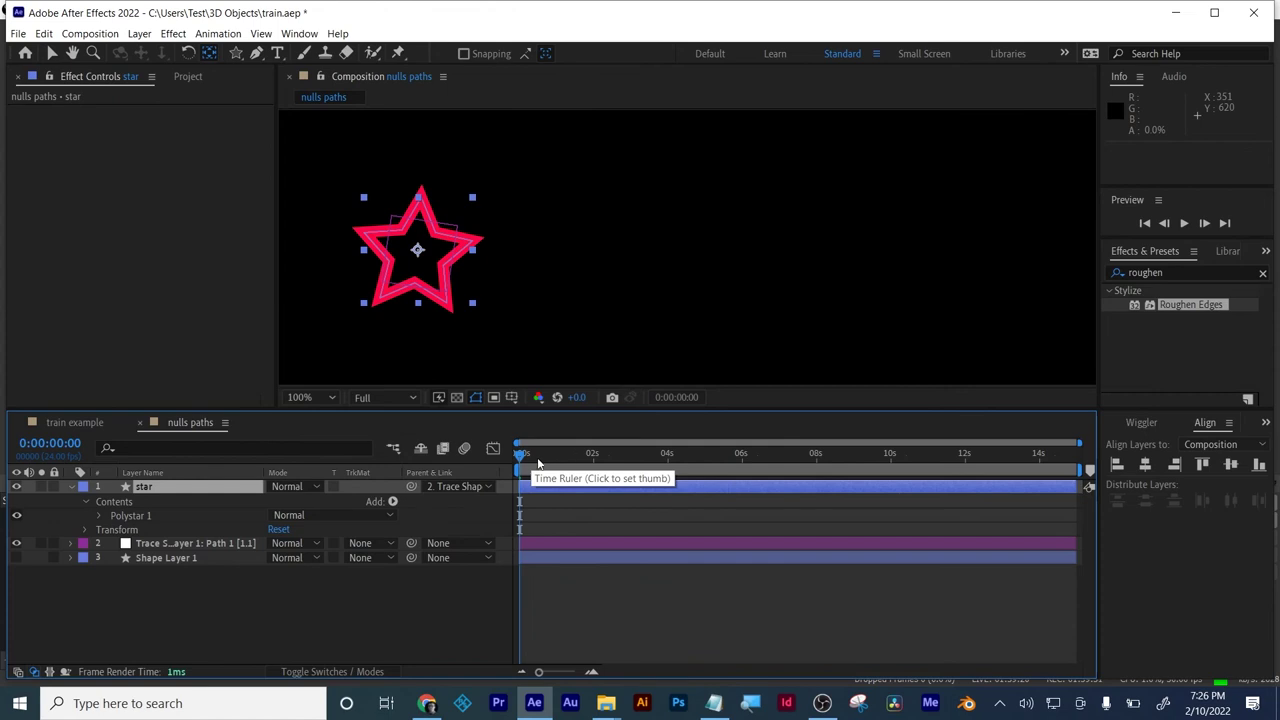
- Preview the parented star's movement along the path
drag(538, 463, 510, 470)
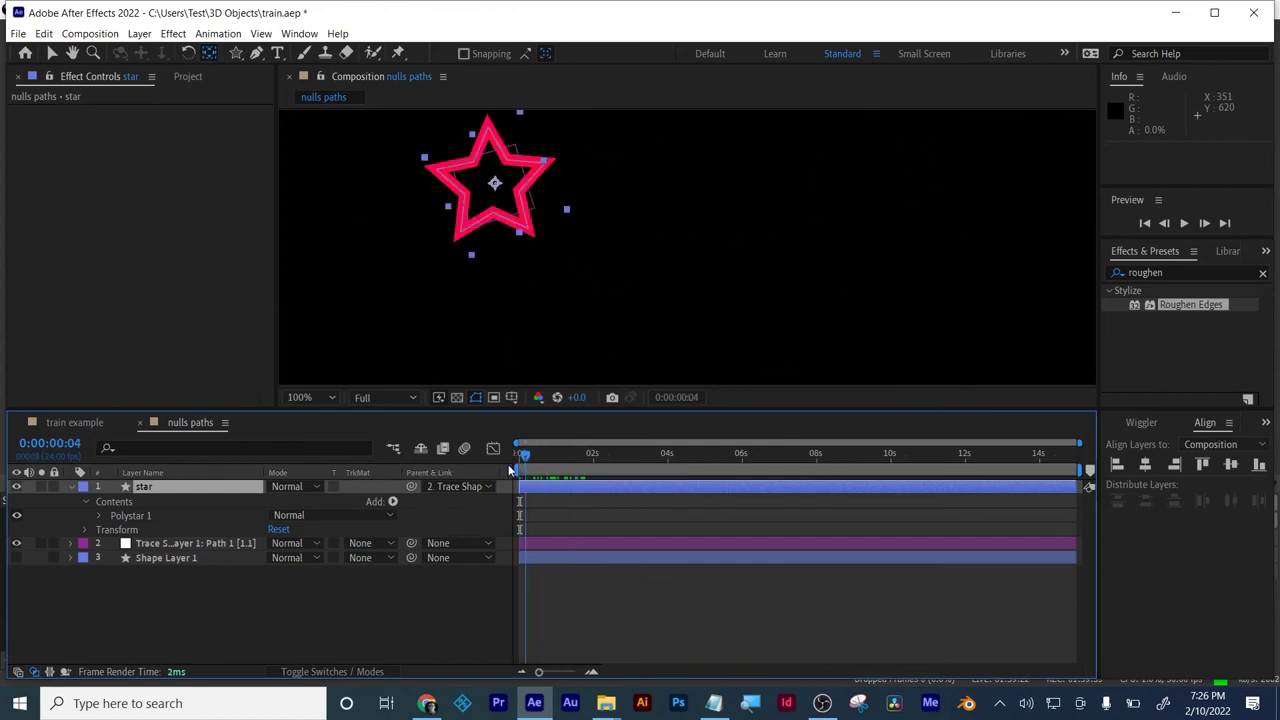
key(space)
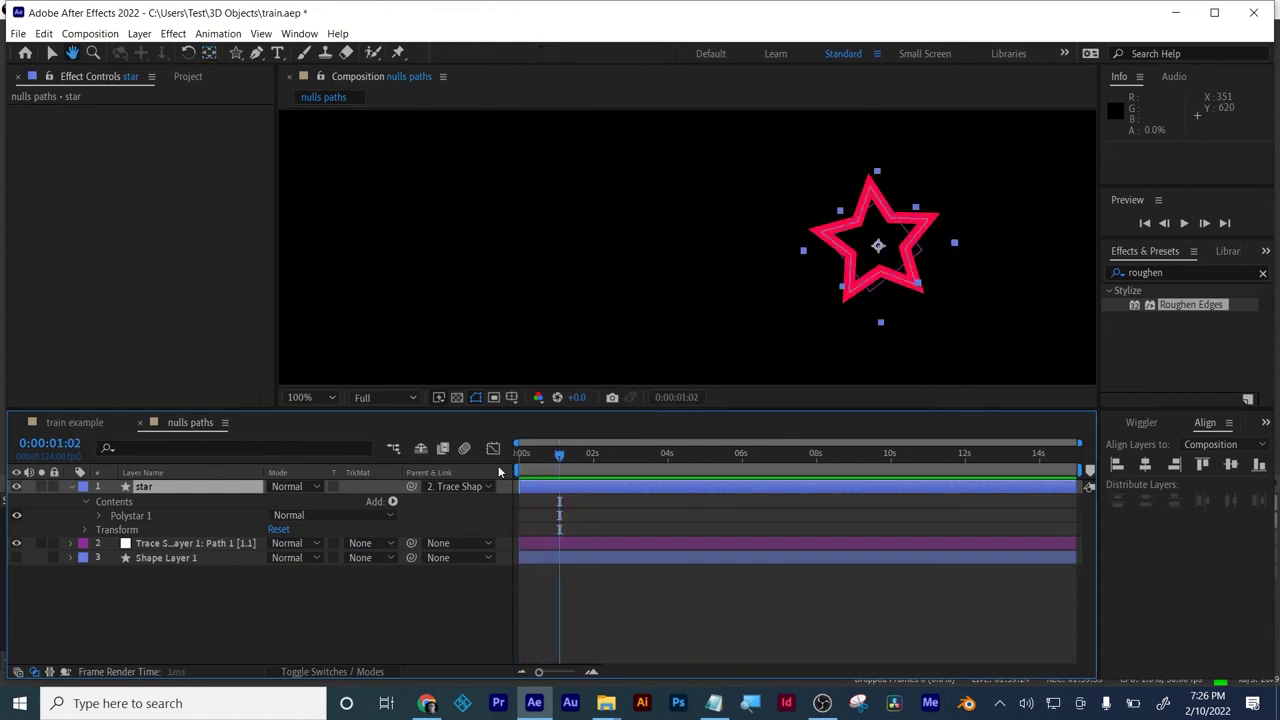
key(space)
- Set the star layer's Auto-Orientation to Orient Along Path
right_click(159, 487)
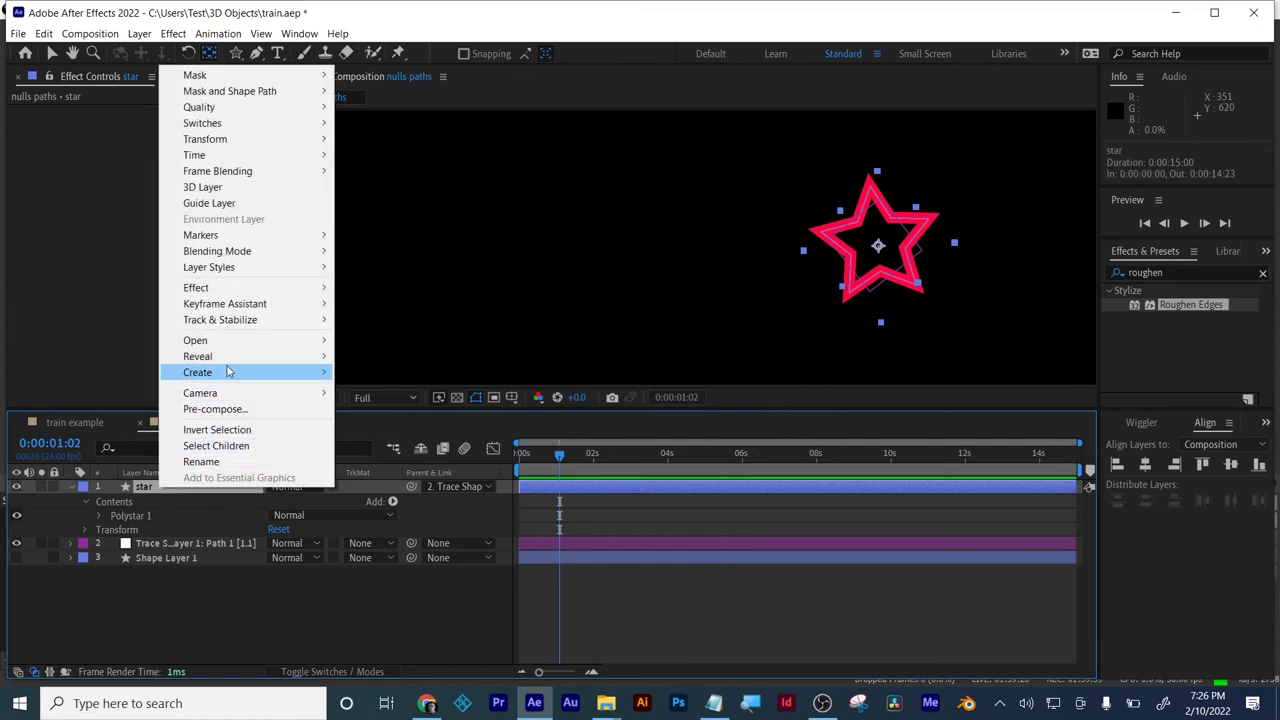
mouse_move(230, 306)
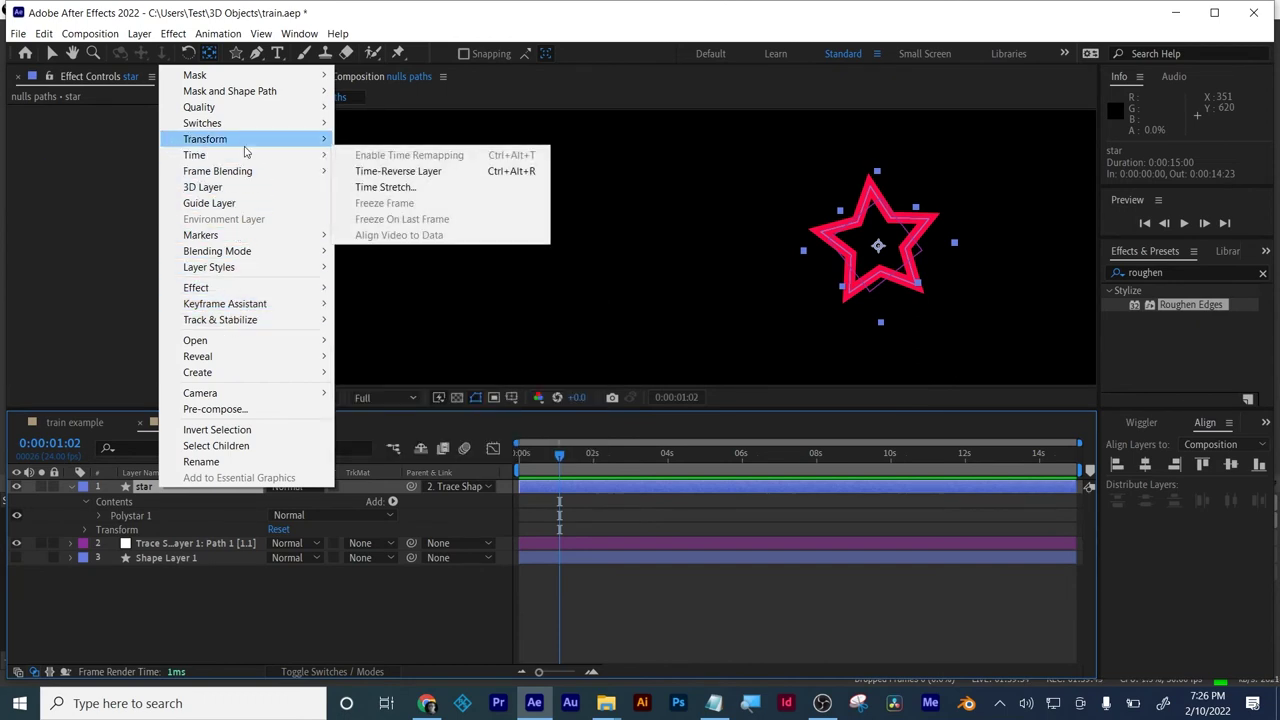
mouse_move(244, 147)
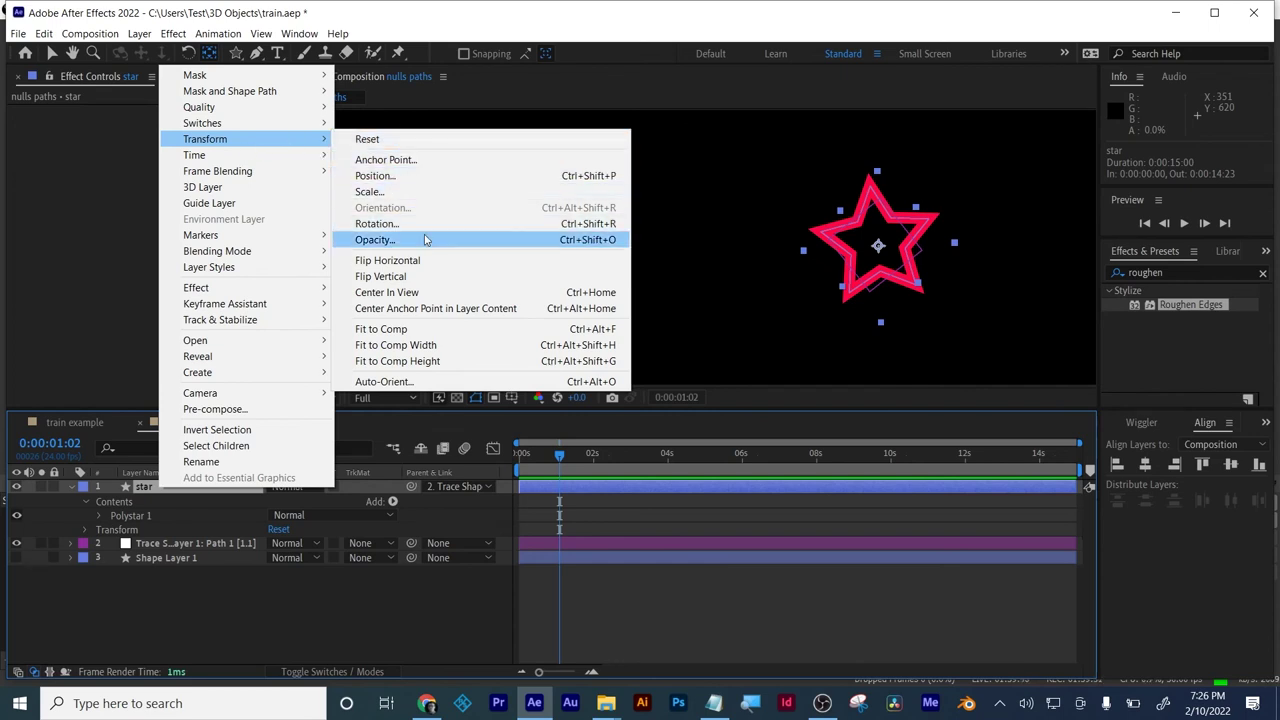
click(381, 382)
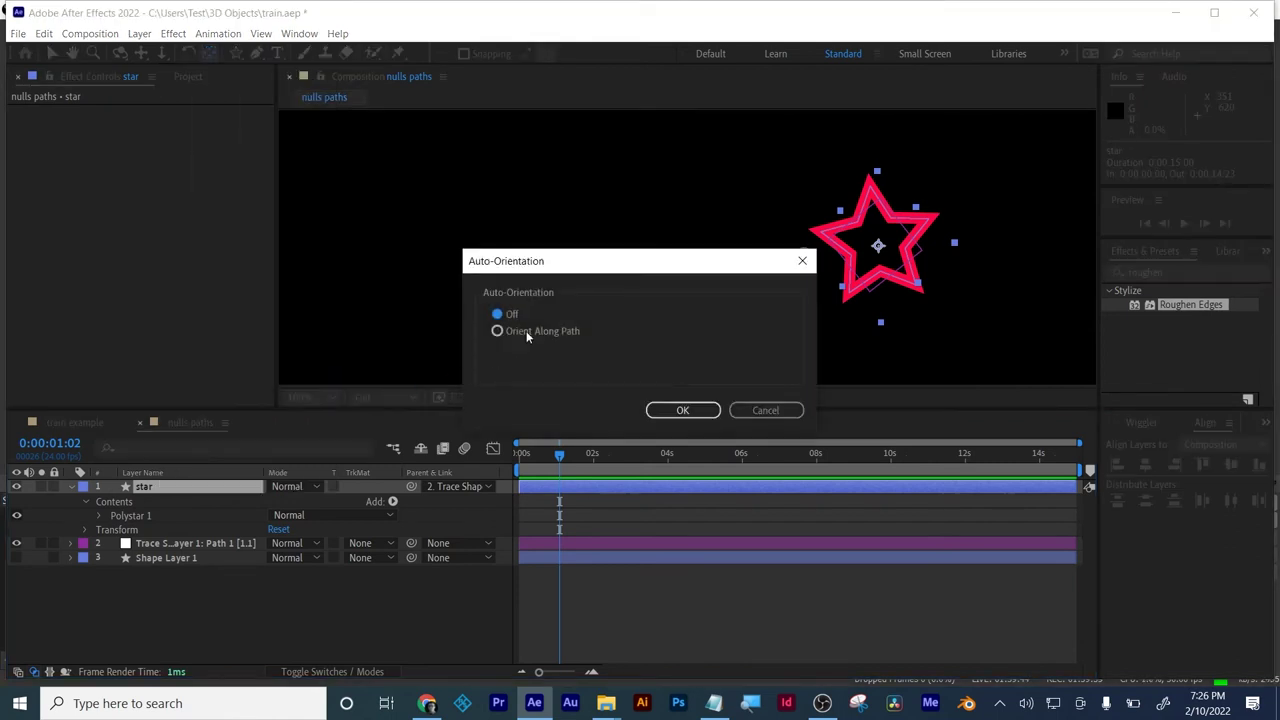
click(678, 410)
- Play the auto-oriented star's animation from the start of the timeline and return to the first frame
drag(558, 462, 516, 470)
key(space)
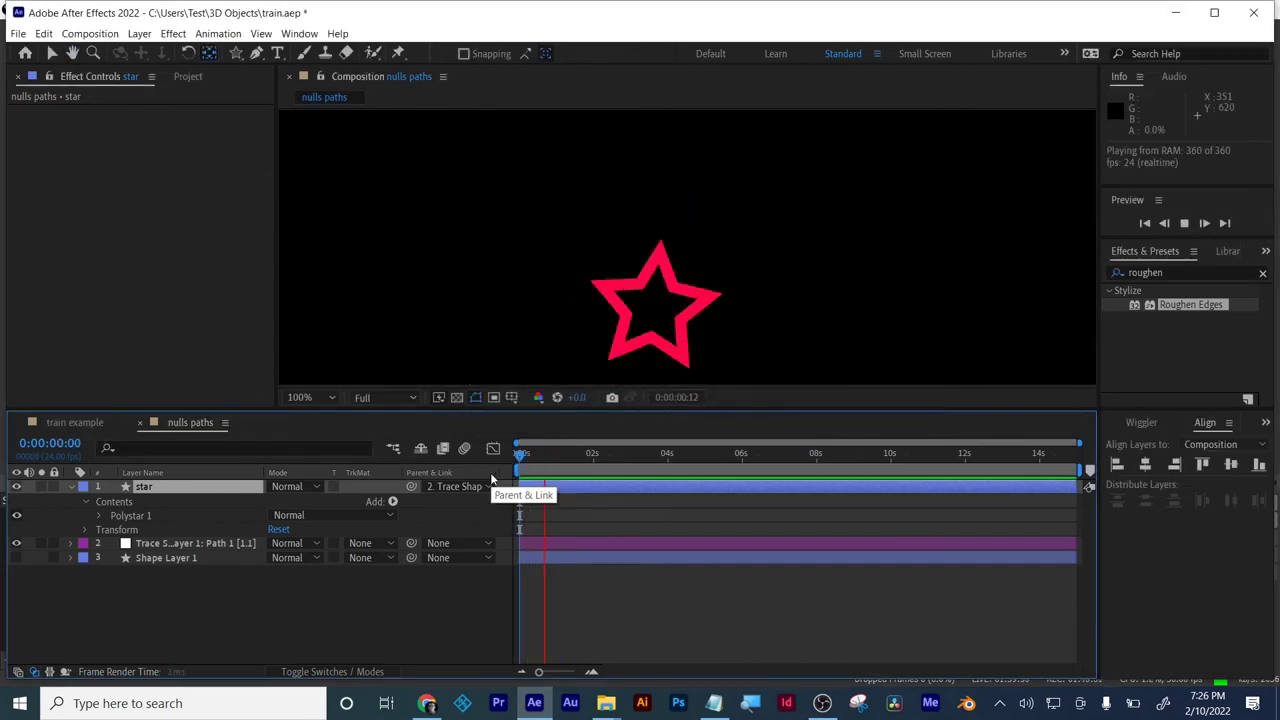
key(space)
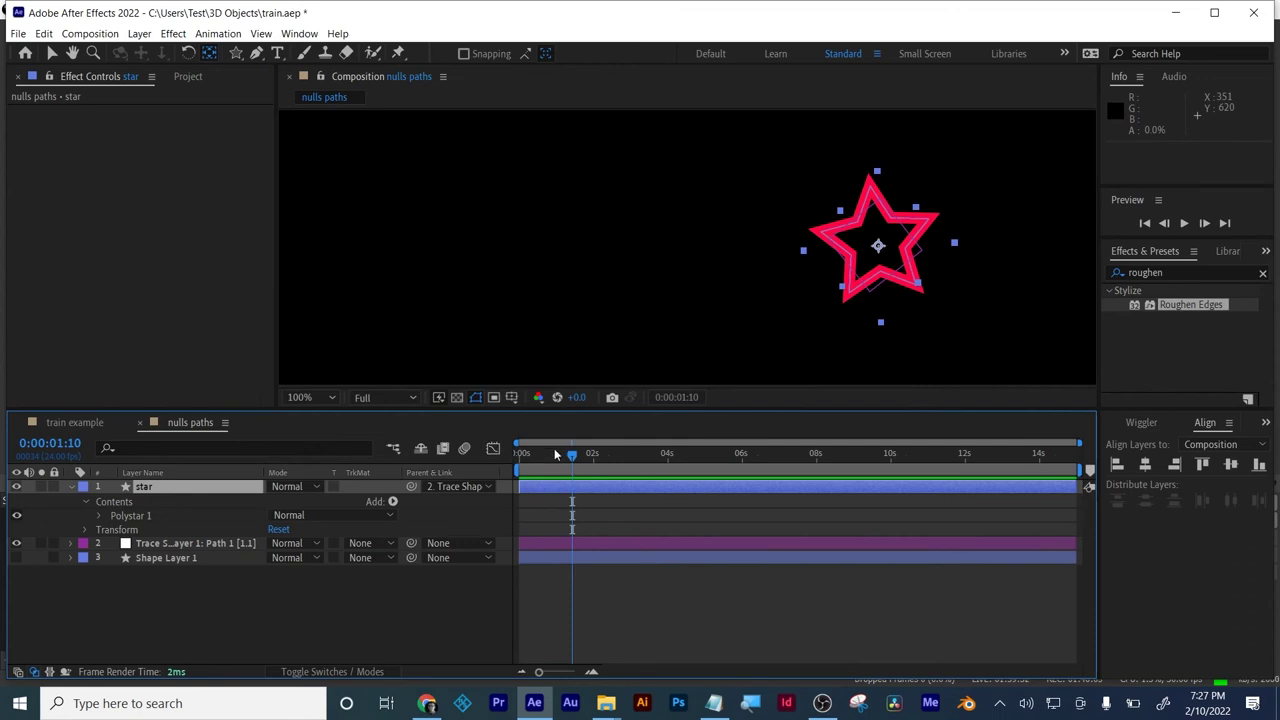
drag(556, 453, 512, 440)
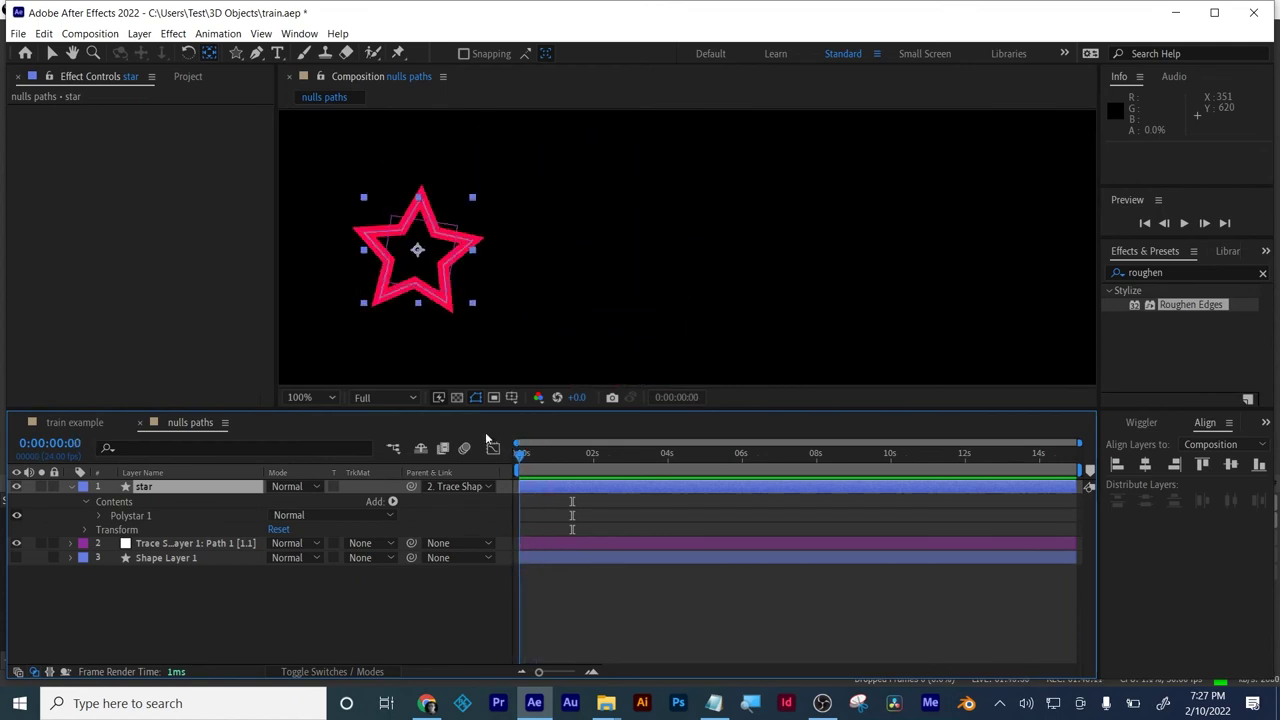
- Check that the star's Auto-Orientation uses Orient Along Path, and scrub its movement from the first frame to 0:00:01:10
right_click(422, 220)
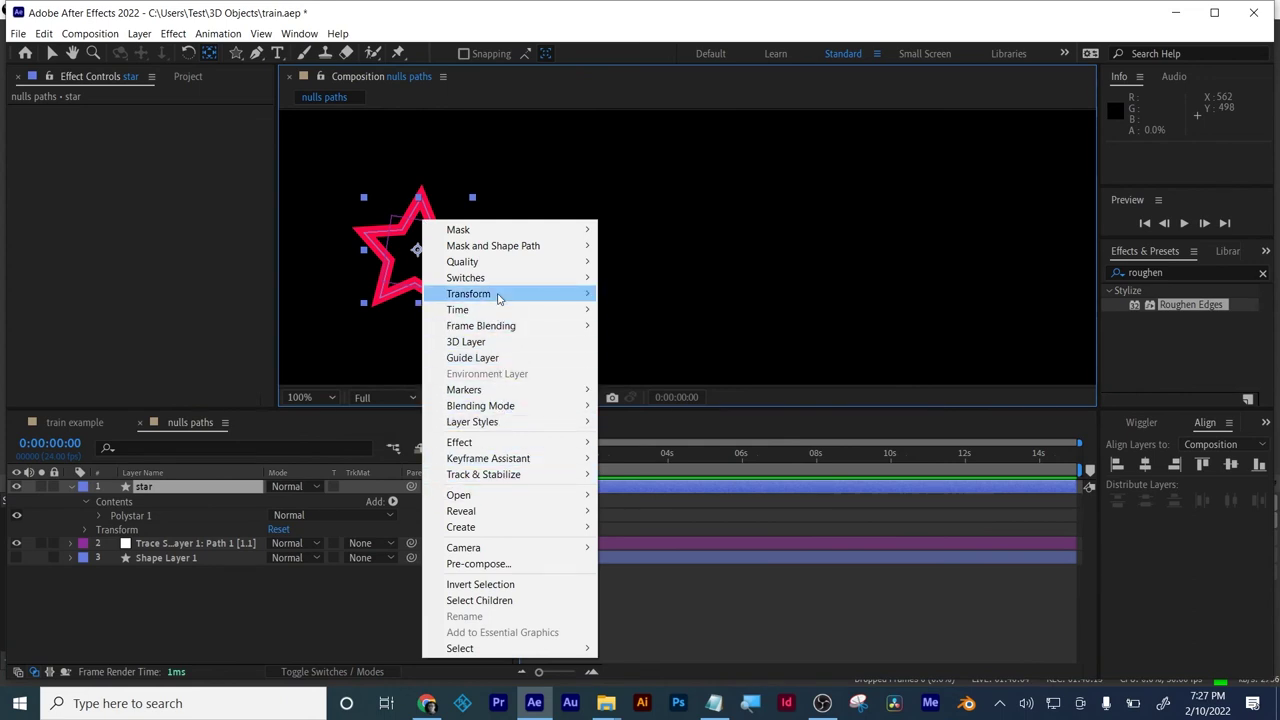
mouse_move(498, 294)
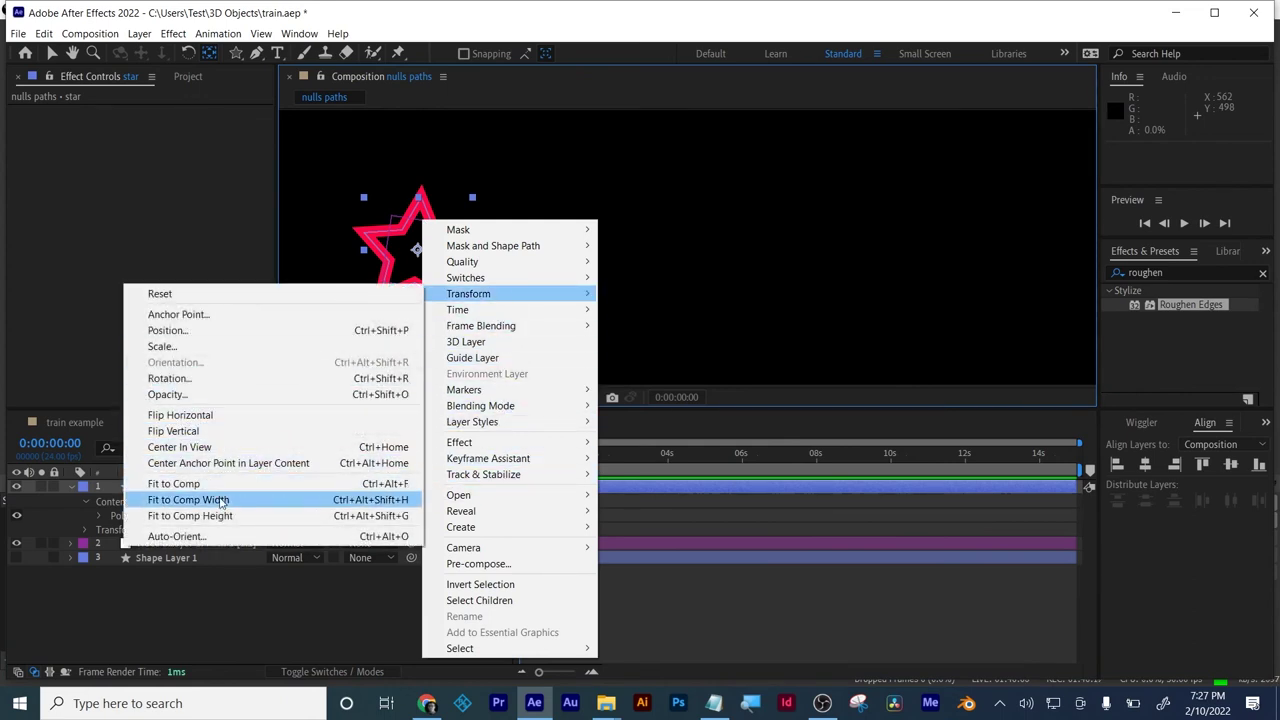
click(176, 537)
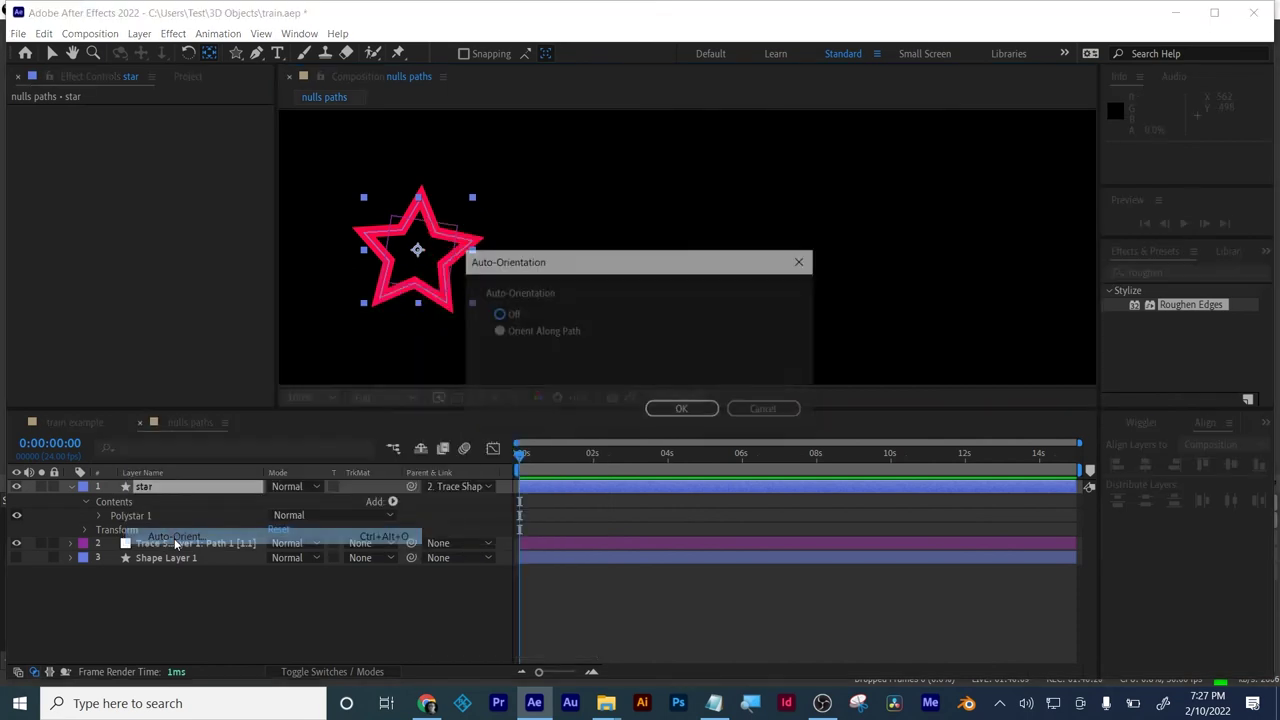
click(527, 330)
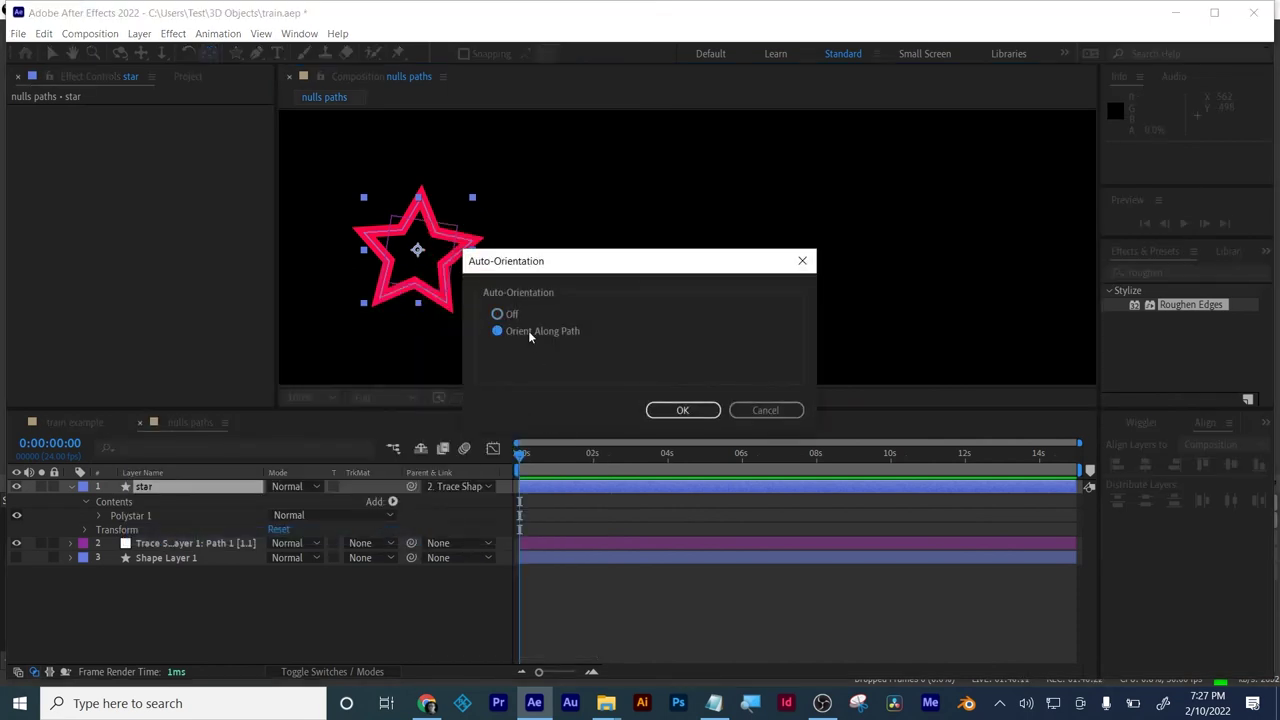
click(676, 410)
drag(521, 453, 544, 456)
drag(556, 456, 574, 455)
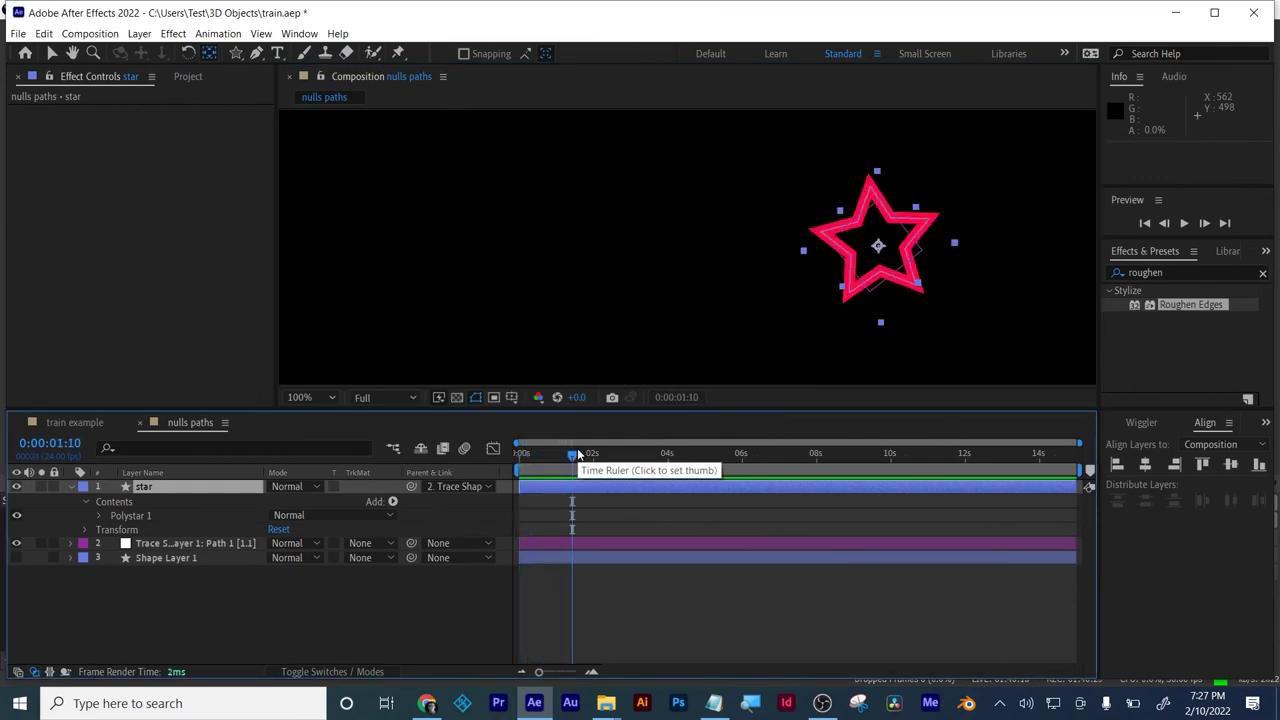
- Delete all layers from the "nulls paths" composition
drag(536, 577, 588, 488)
click(111, 589)
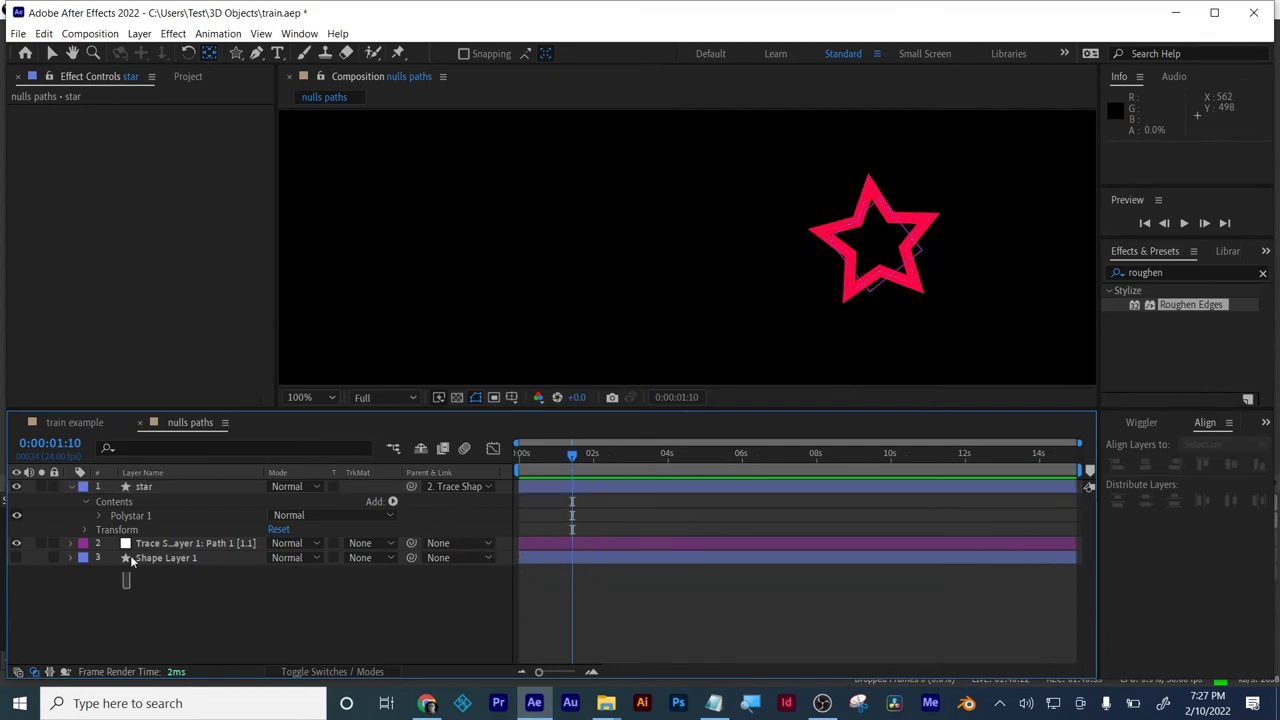
key(ctrl+a)
key(Delete)
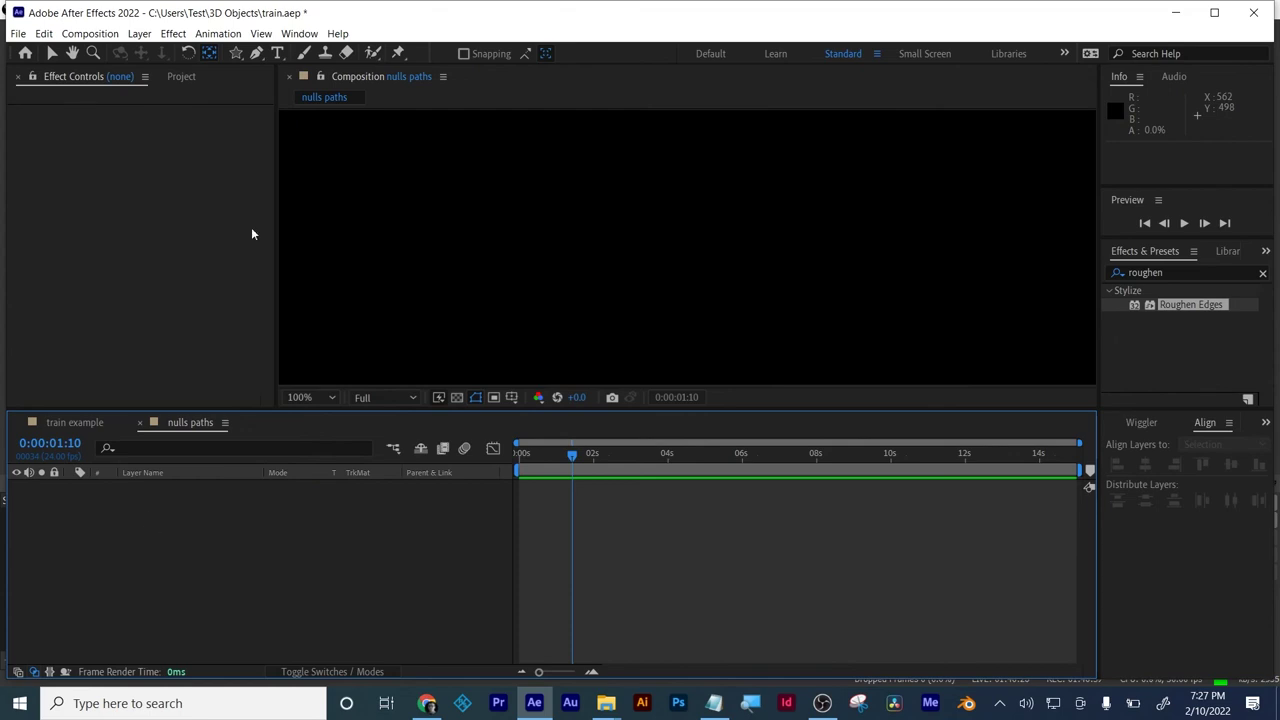
- Draw an open three-point, L-shaped path with the Pen tool and set its red stroke to 37 px
click(256, 52)
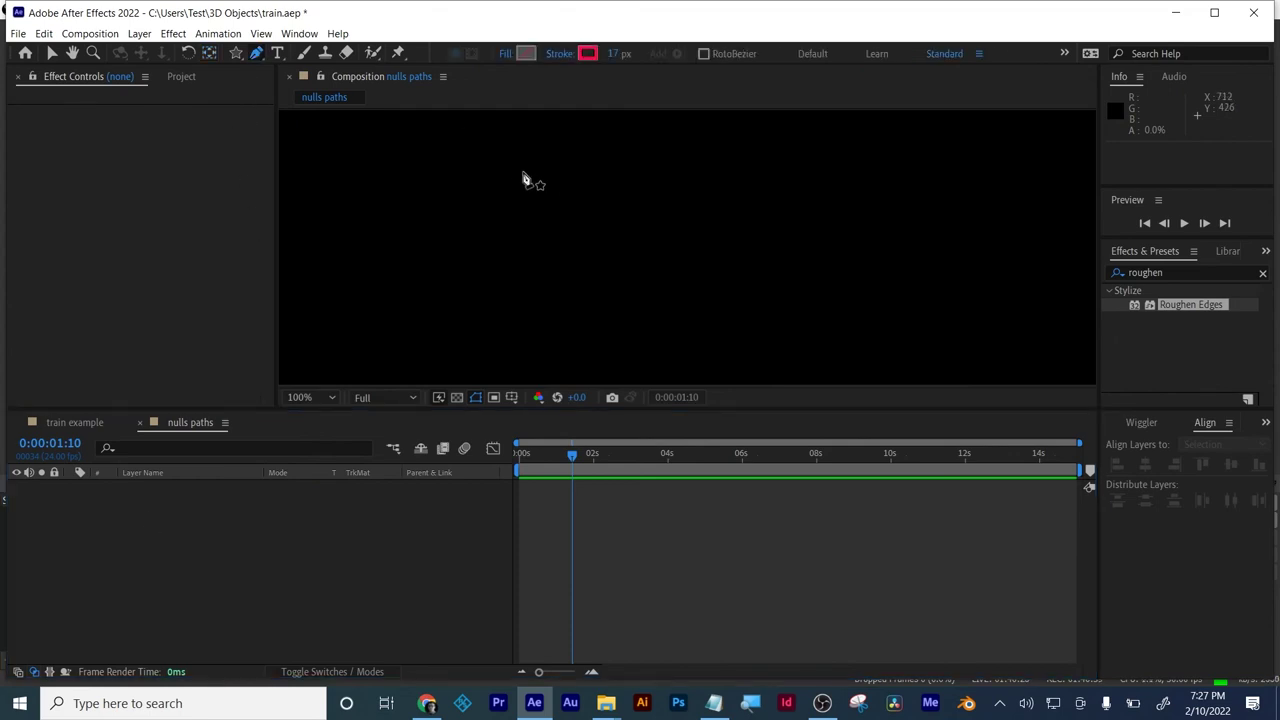
click(554, 163)
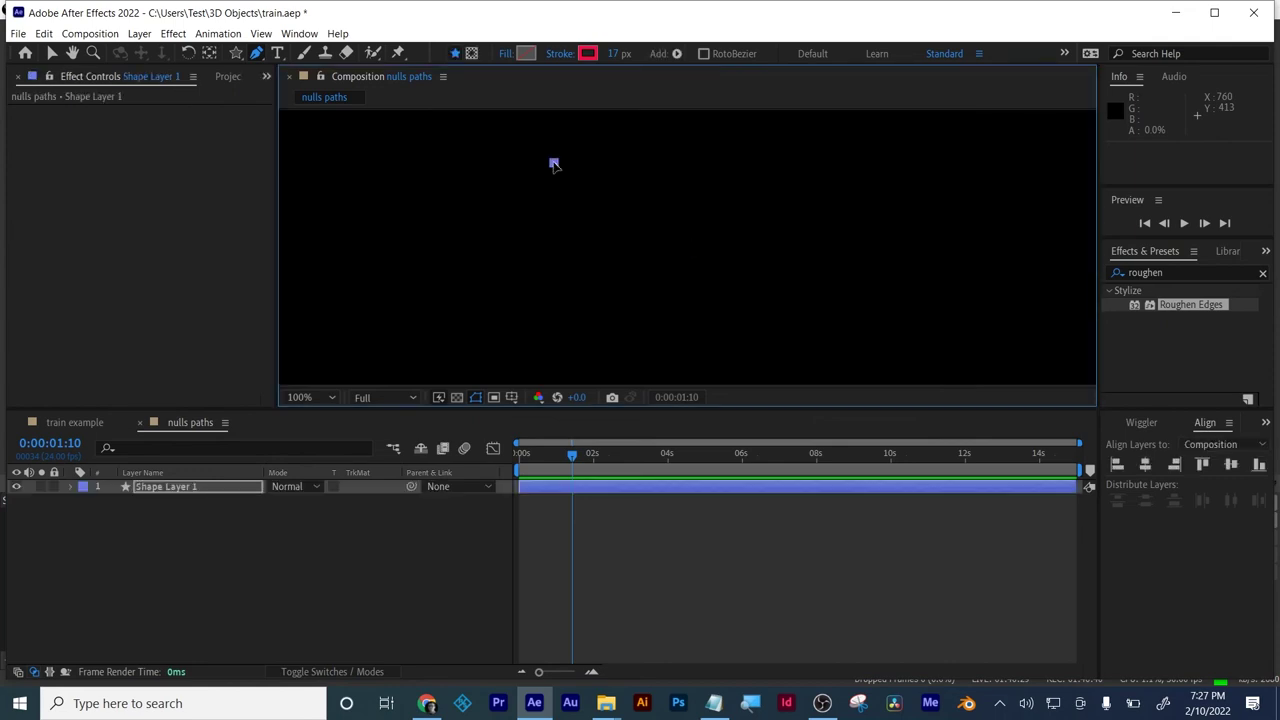
click(546, 305)
click(680, 281)
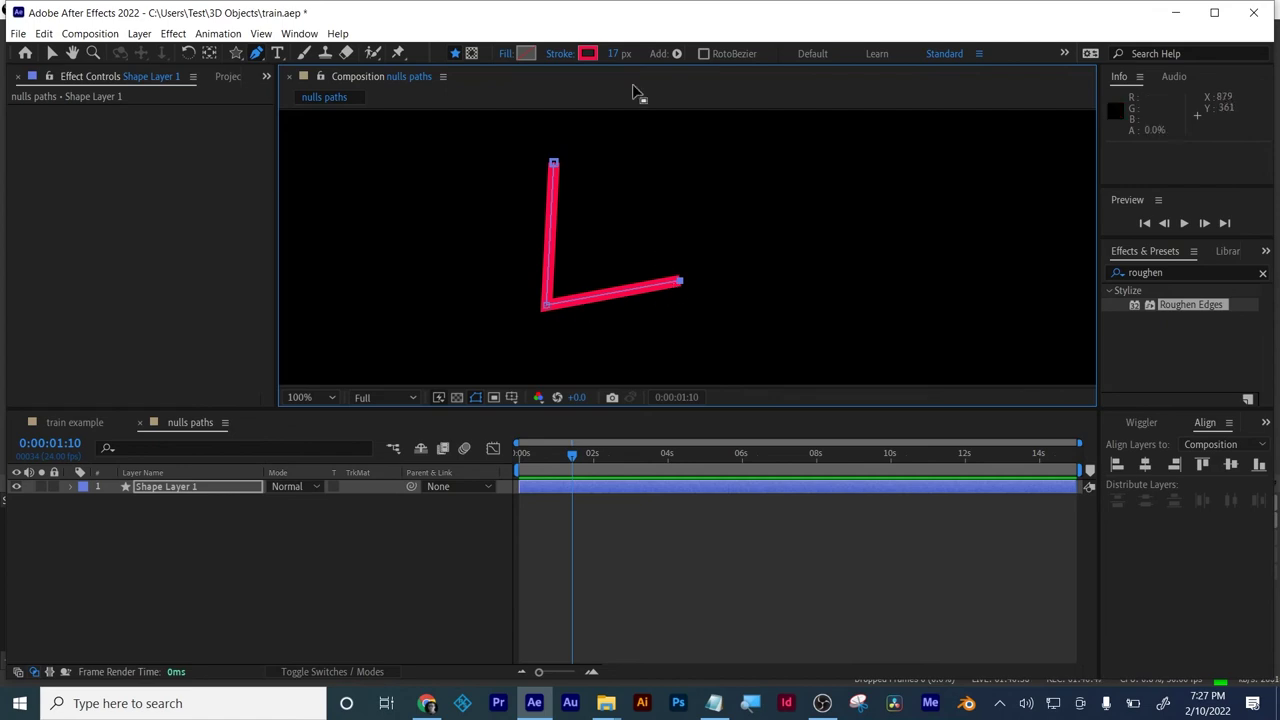
drag(620, 53, 640, 53)
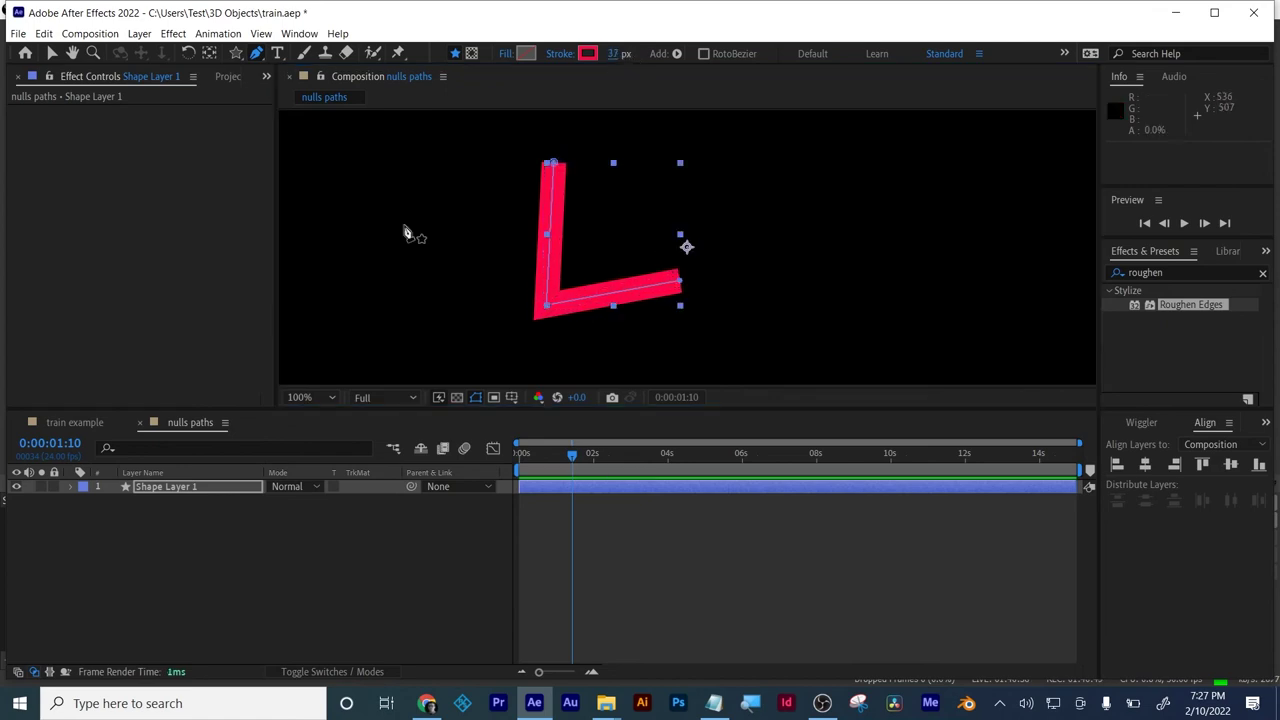
- Rename the new L-shaped shape layer as "atm"
click(142, 486)
key(Return)
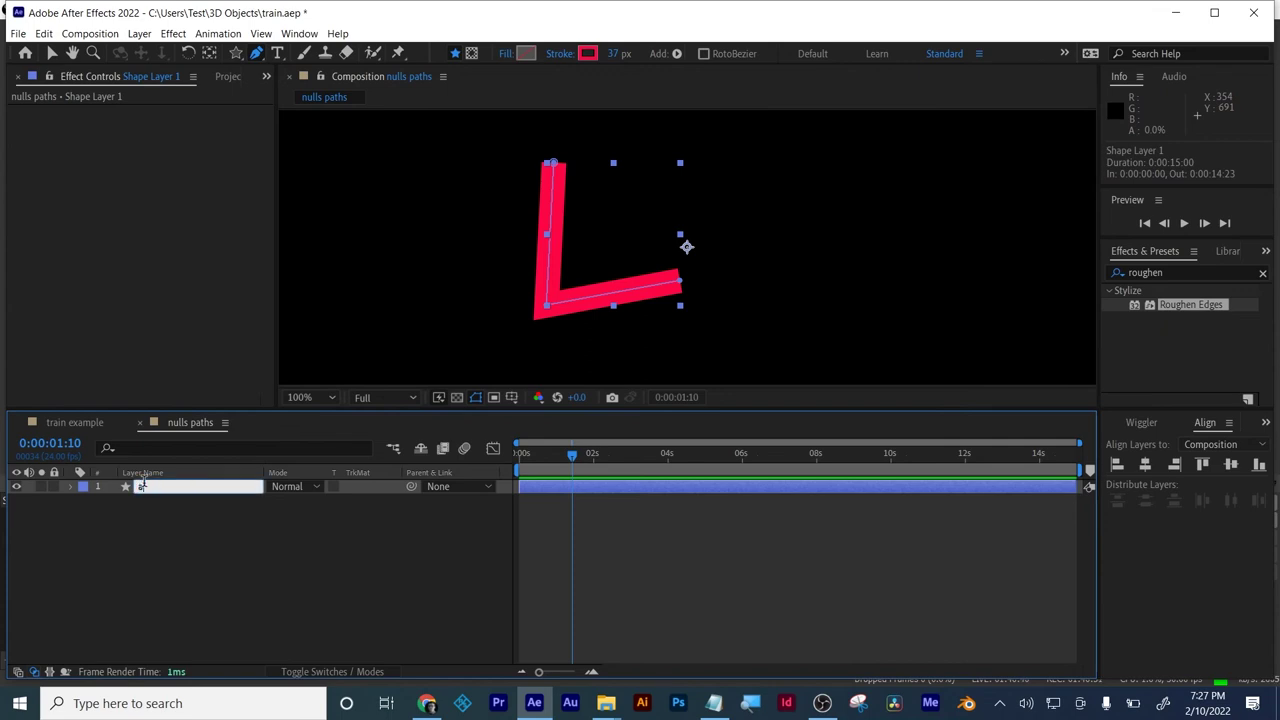
key(Return)
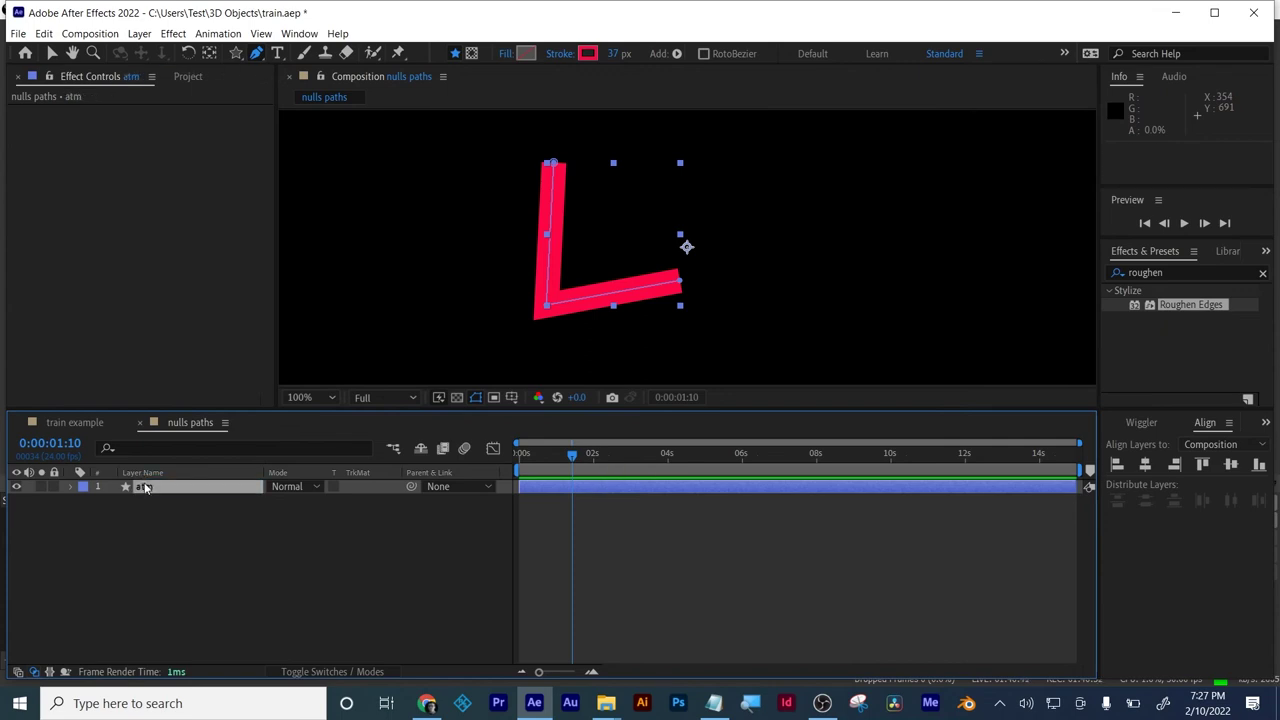
- Set the L-shaped path's stroke to Round Cap for the line cap and Round Join for the line join
click(70, 487)
click(86, 516)
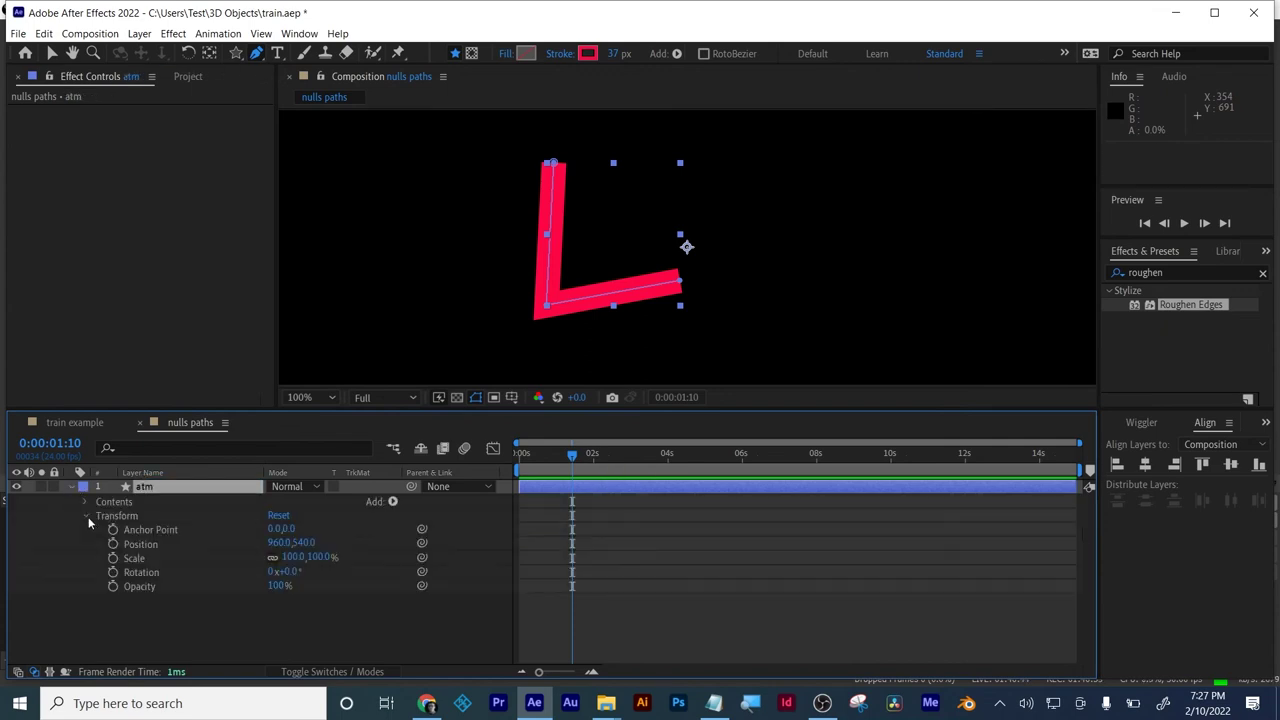
click(85, 518)
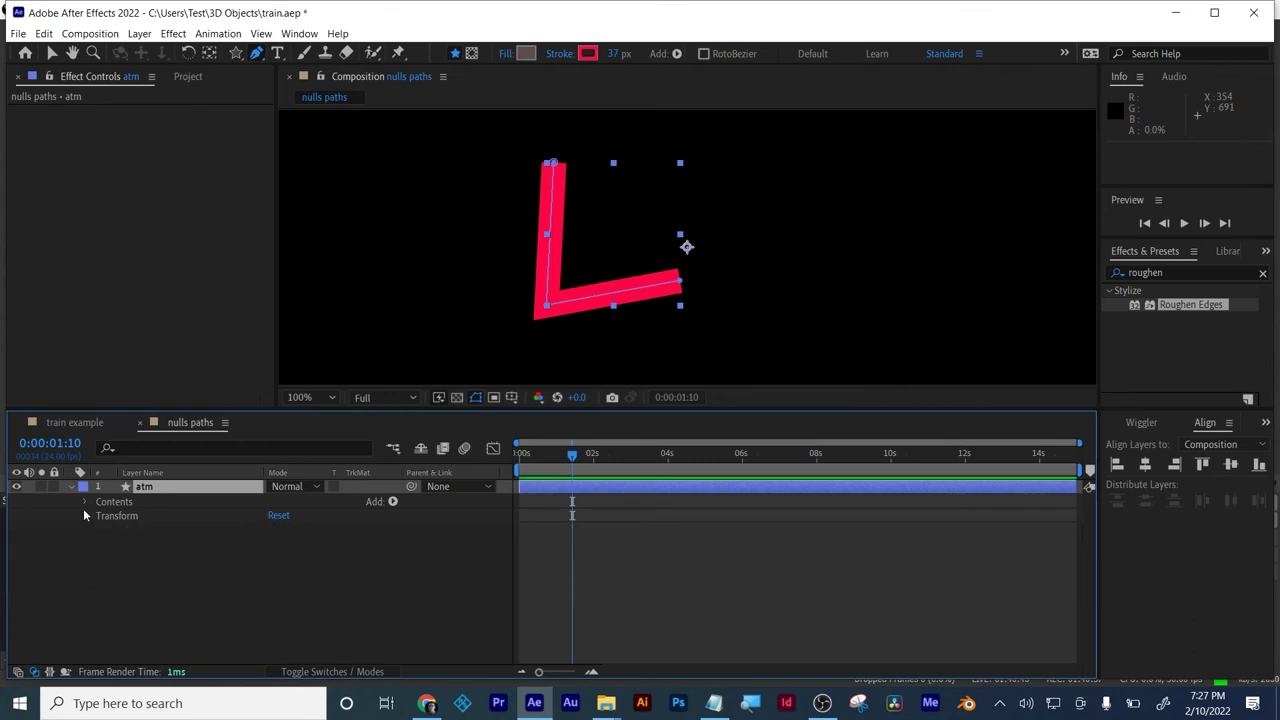
click(85, 506)
click(96, 517)
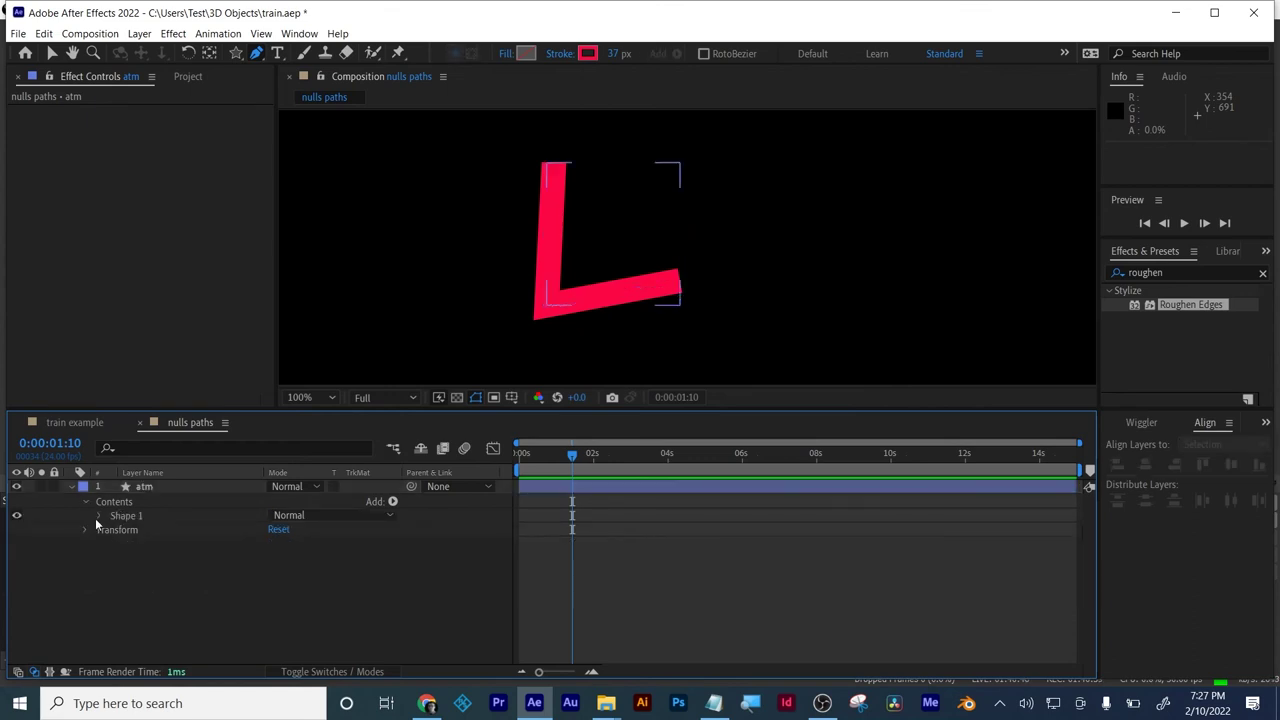
click(97, 515)
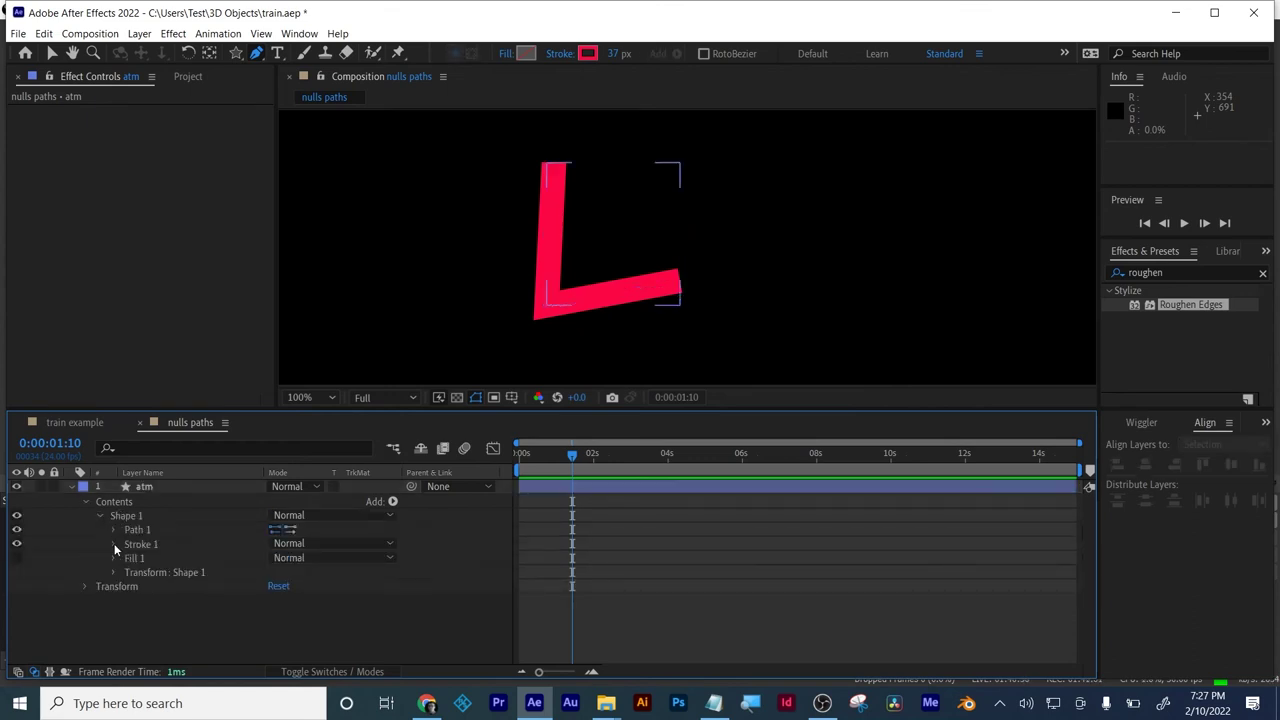
click(114, 543)
click(302, 586)
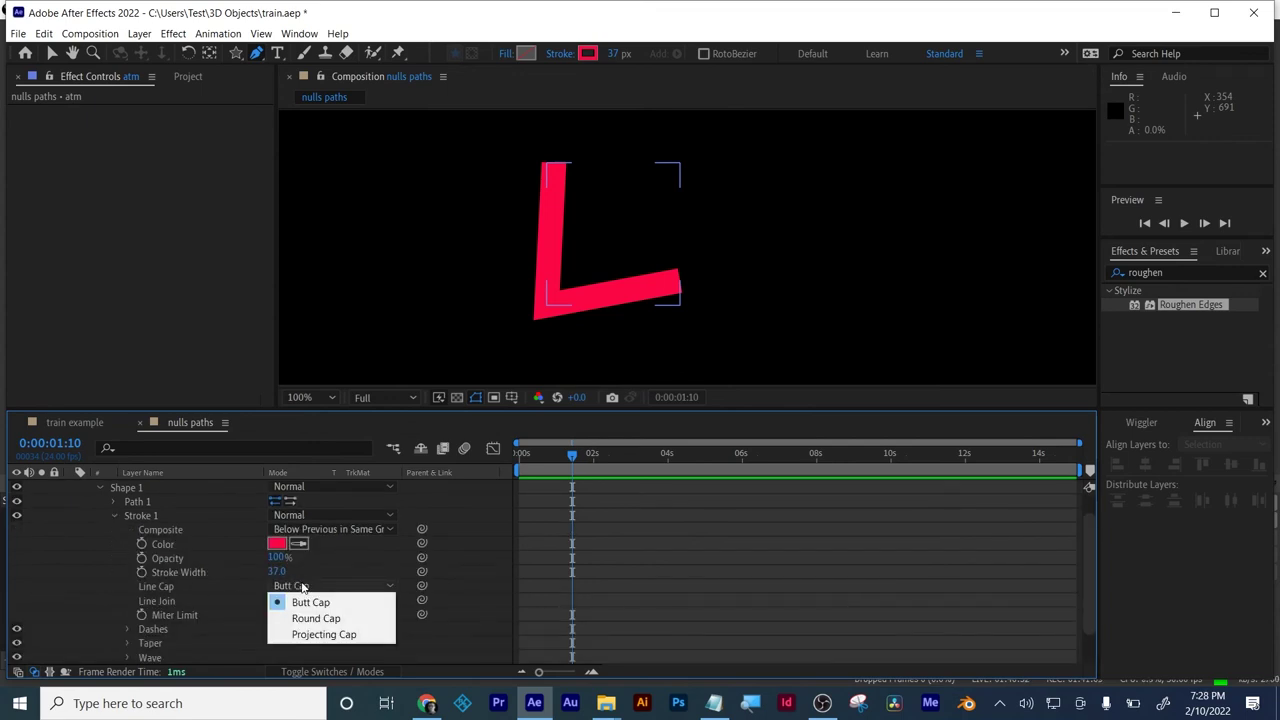
click(315, 618)
click(305, 600)
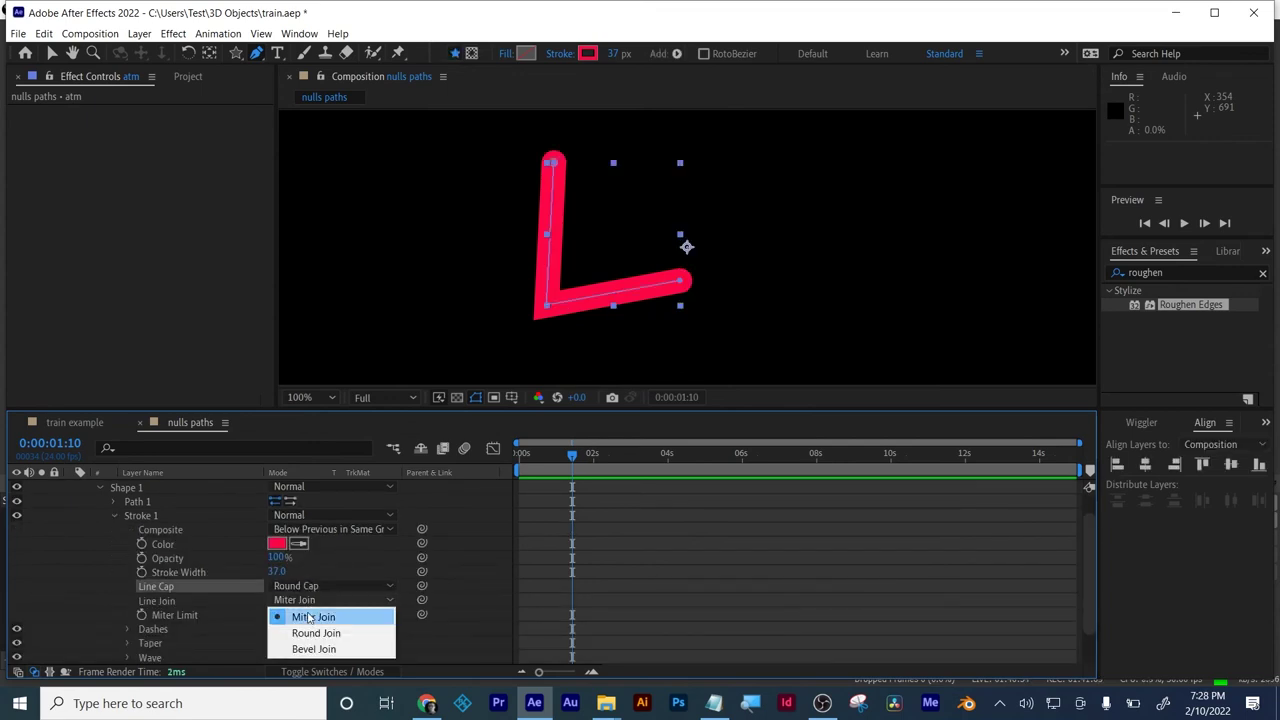
click(315, 633)
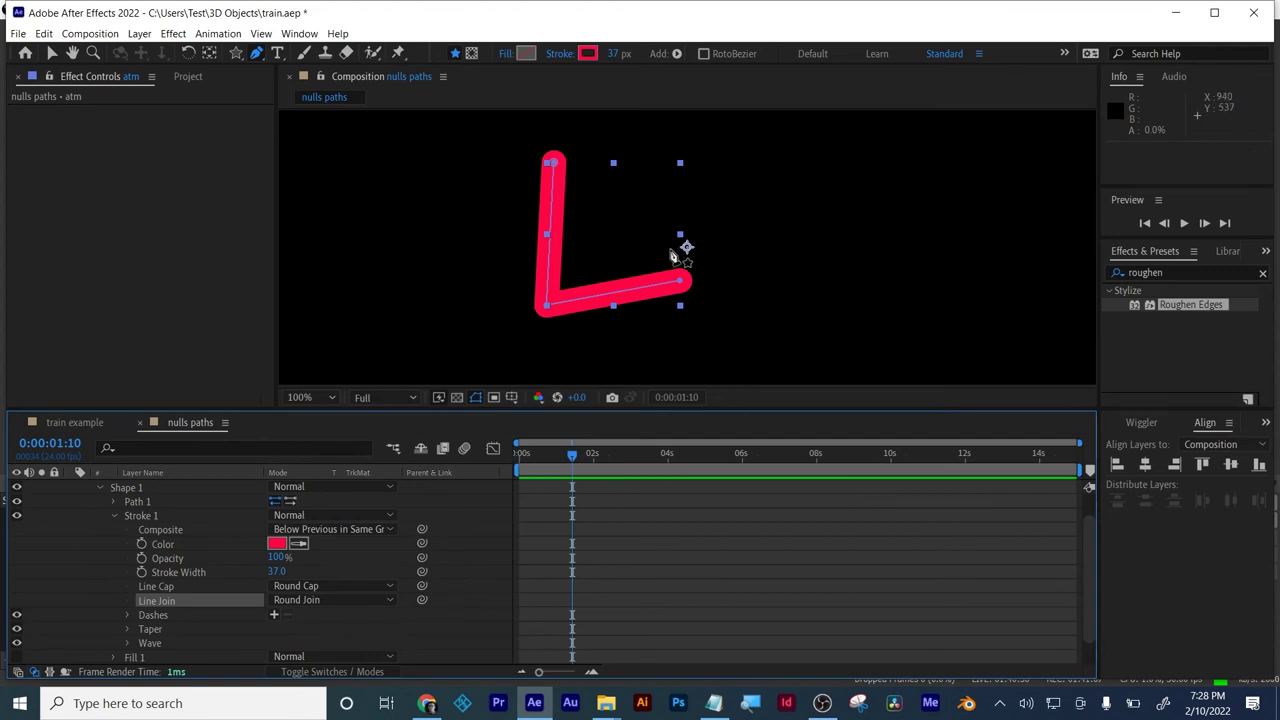
- Return the current time to 0:00:00:00 and rename the "atm" layer as "arm"
drag(571, 455, 519, 455)
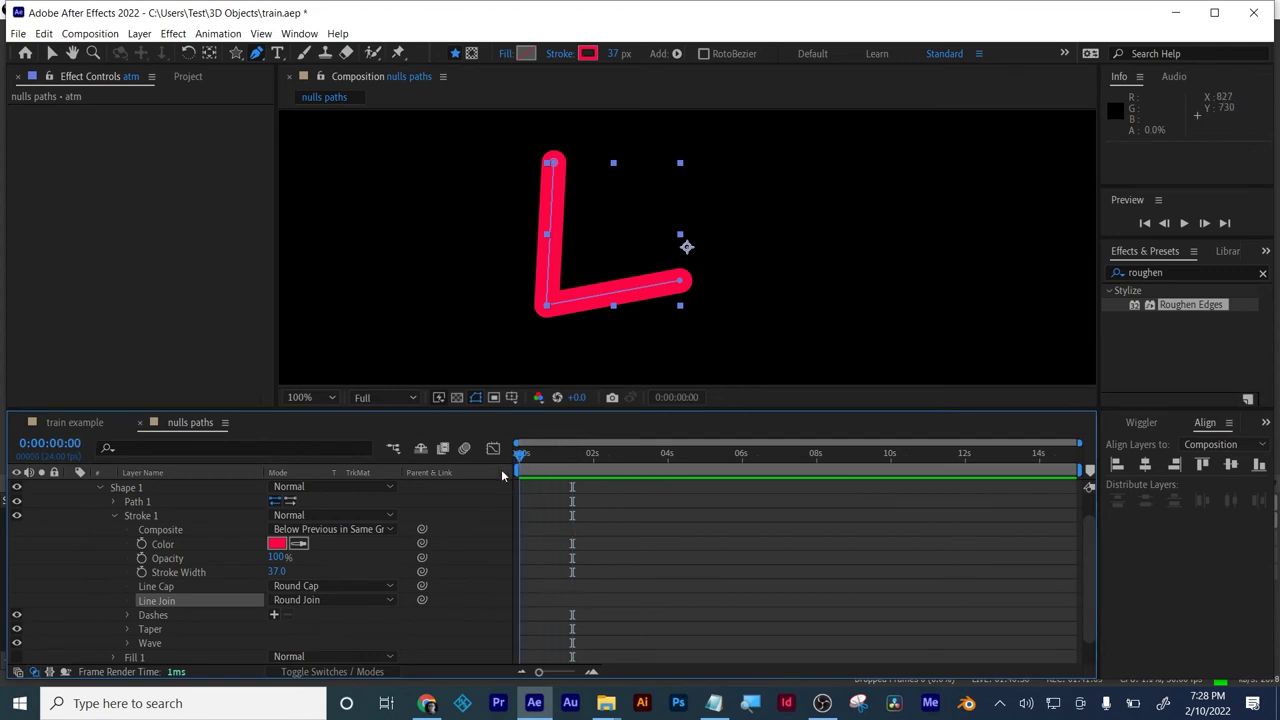
click(113, 516)
click(87, 503)
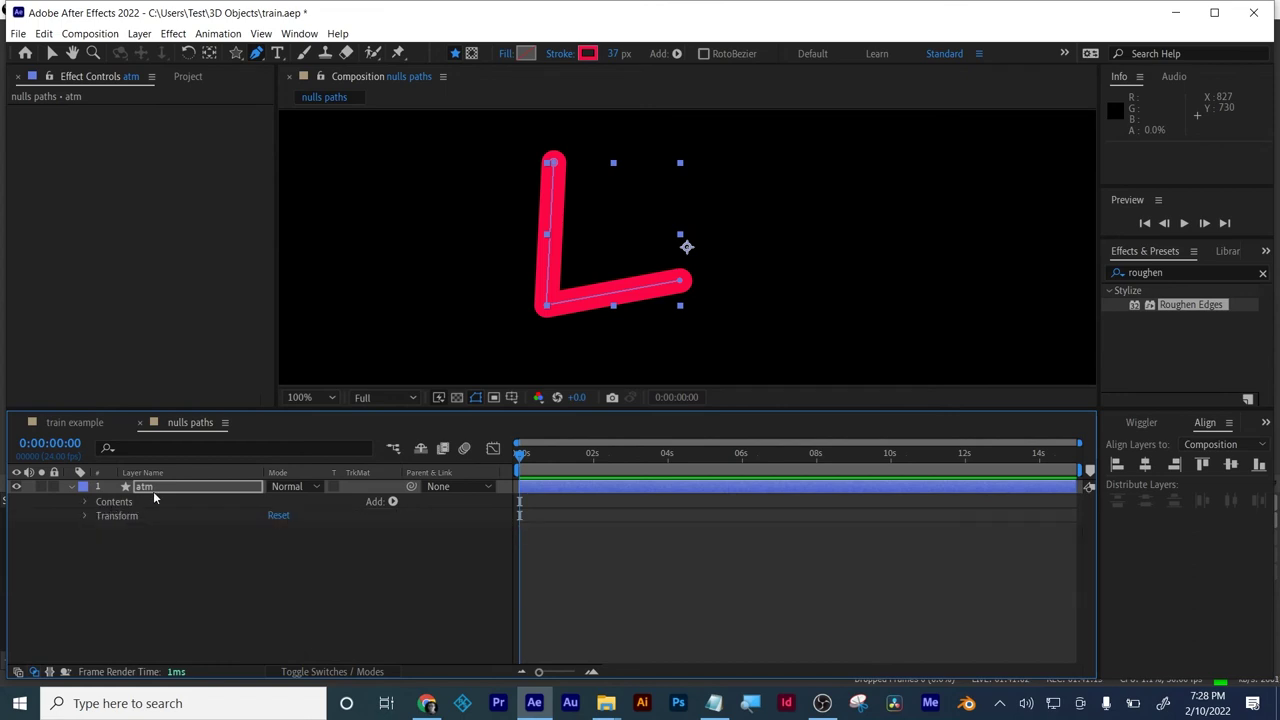
click(155, 487)
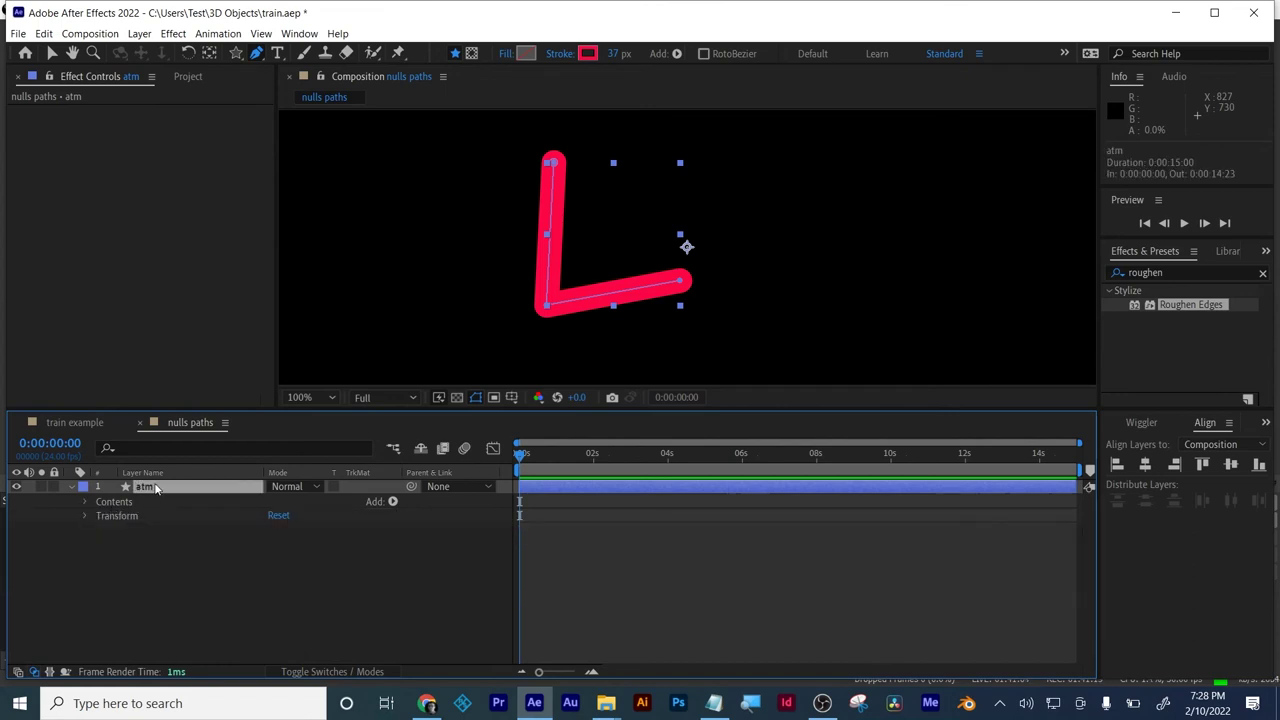
key(Return)
text(a)
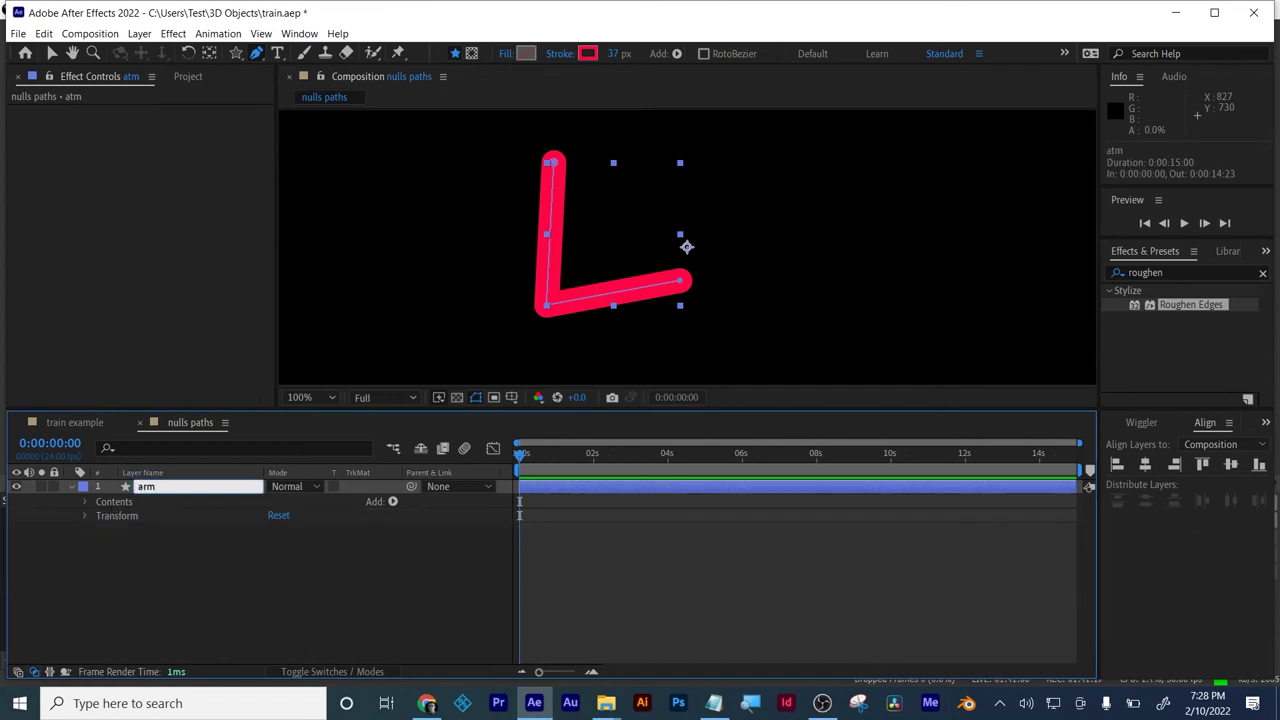
key(Return)
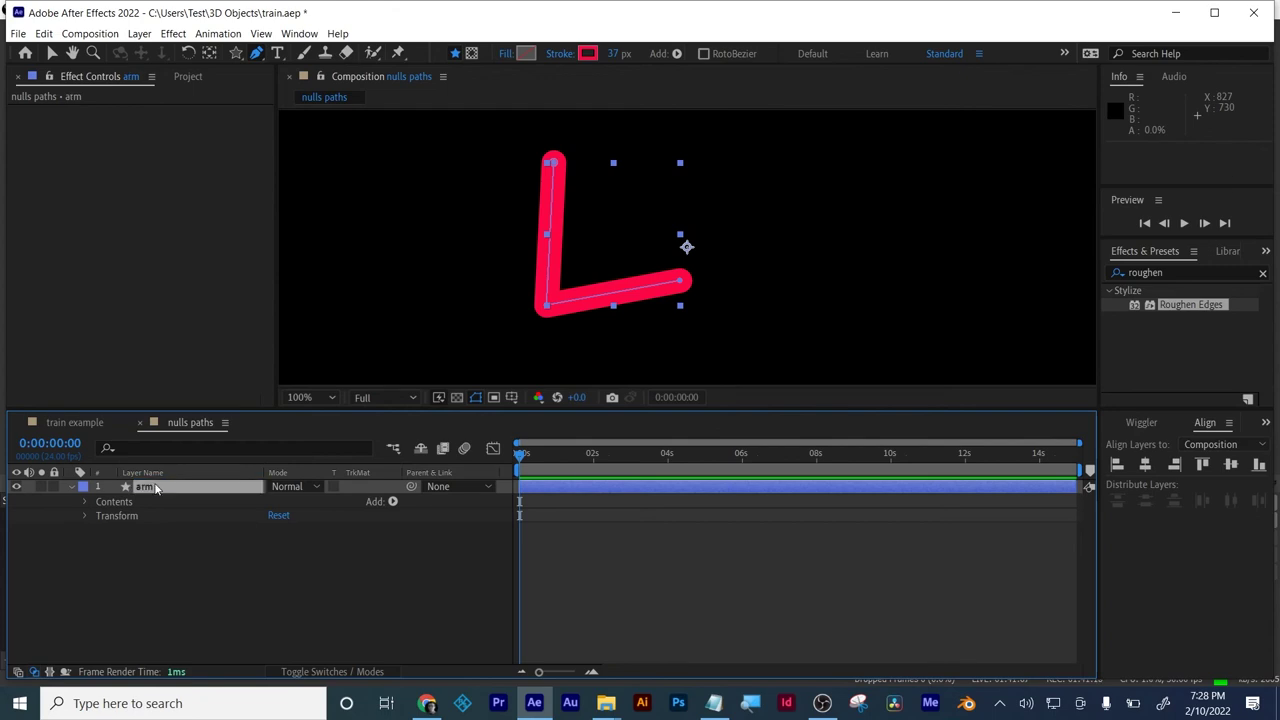
- Move the arm layer's anchor point to the upper end of the arm's vertical segment
click(52, 53)
click(322, 566)
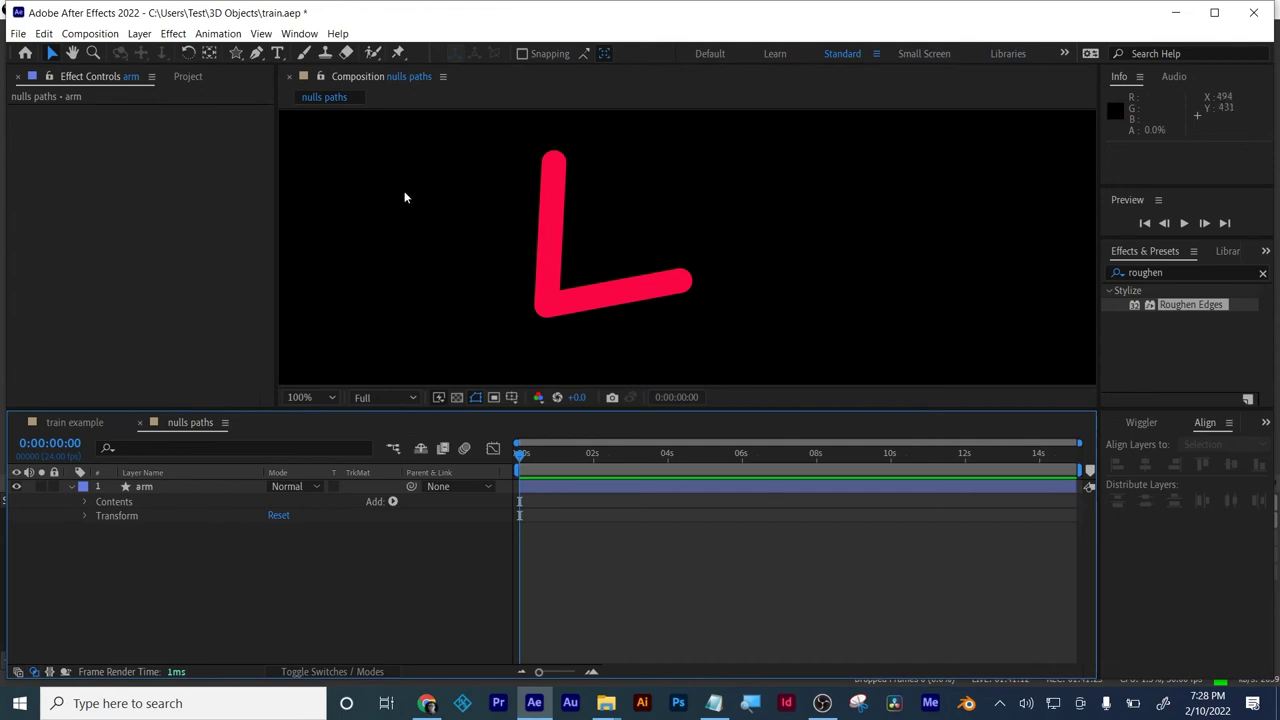
click(550, 211)
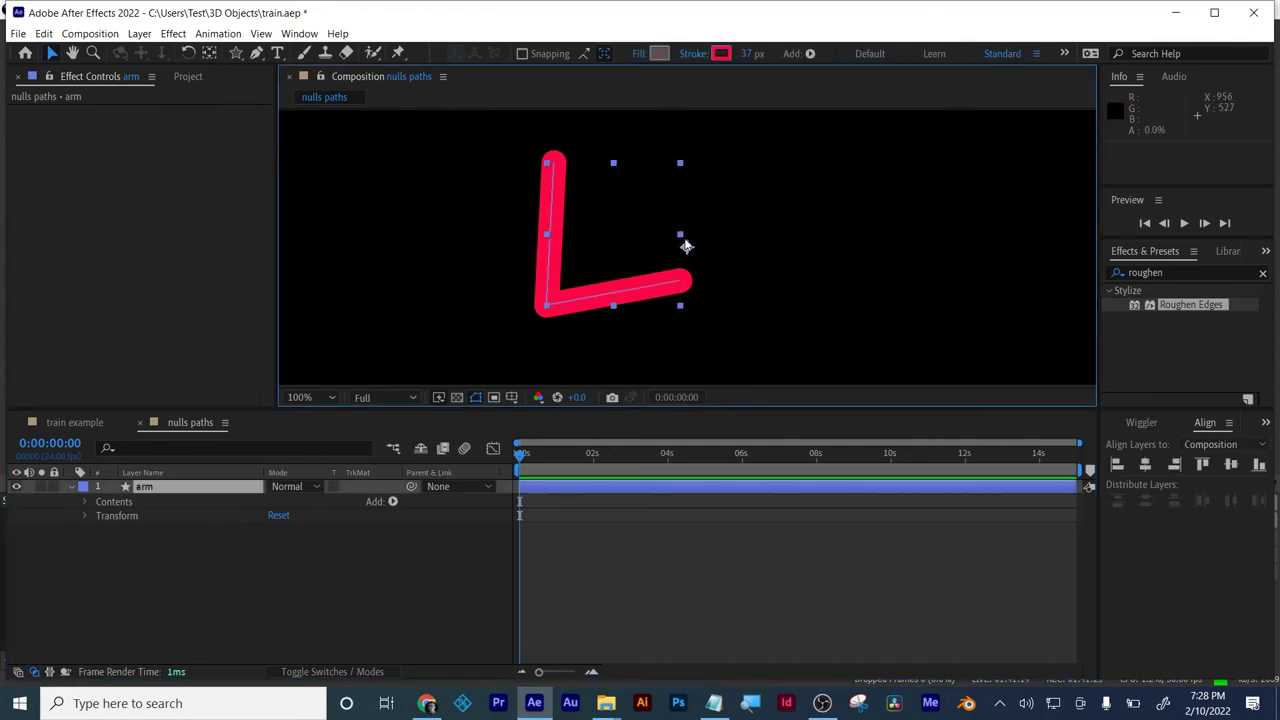
click(211, 55)
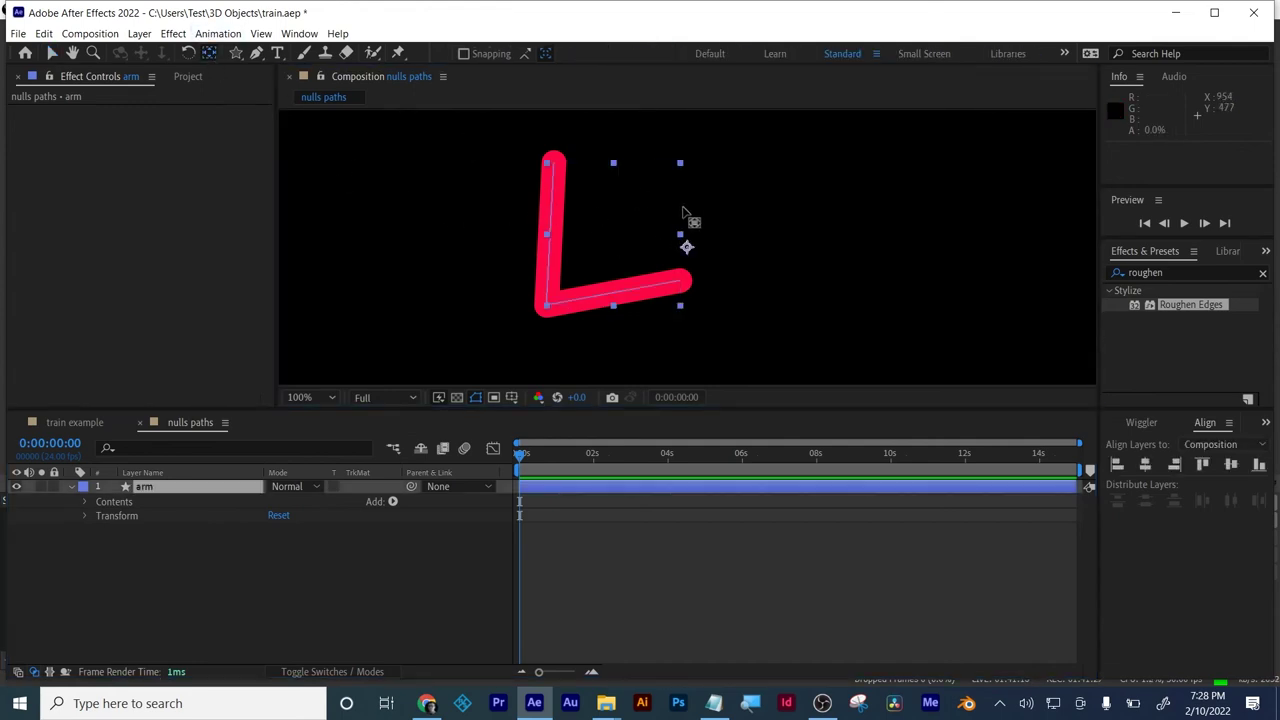
drag(690, 252, 552, 166)
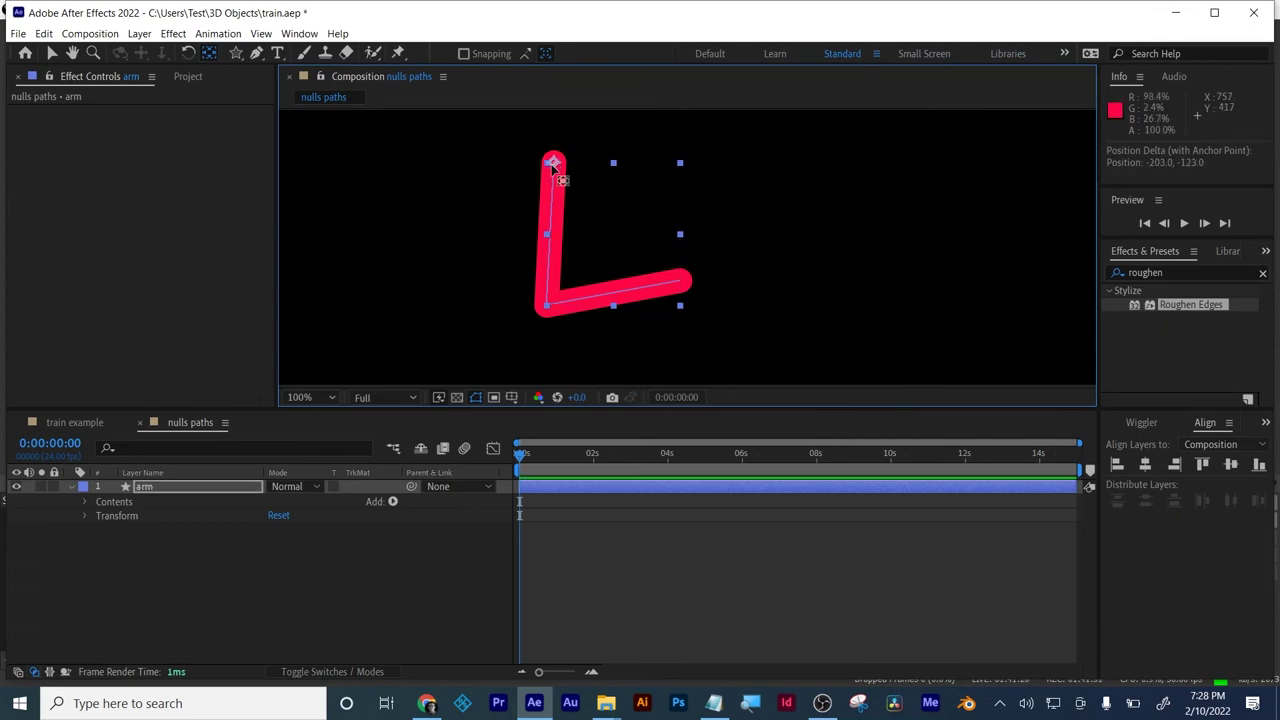
click(316, 660)
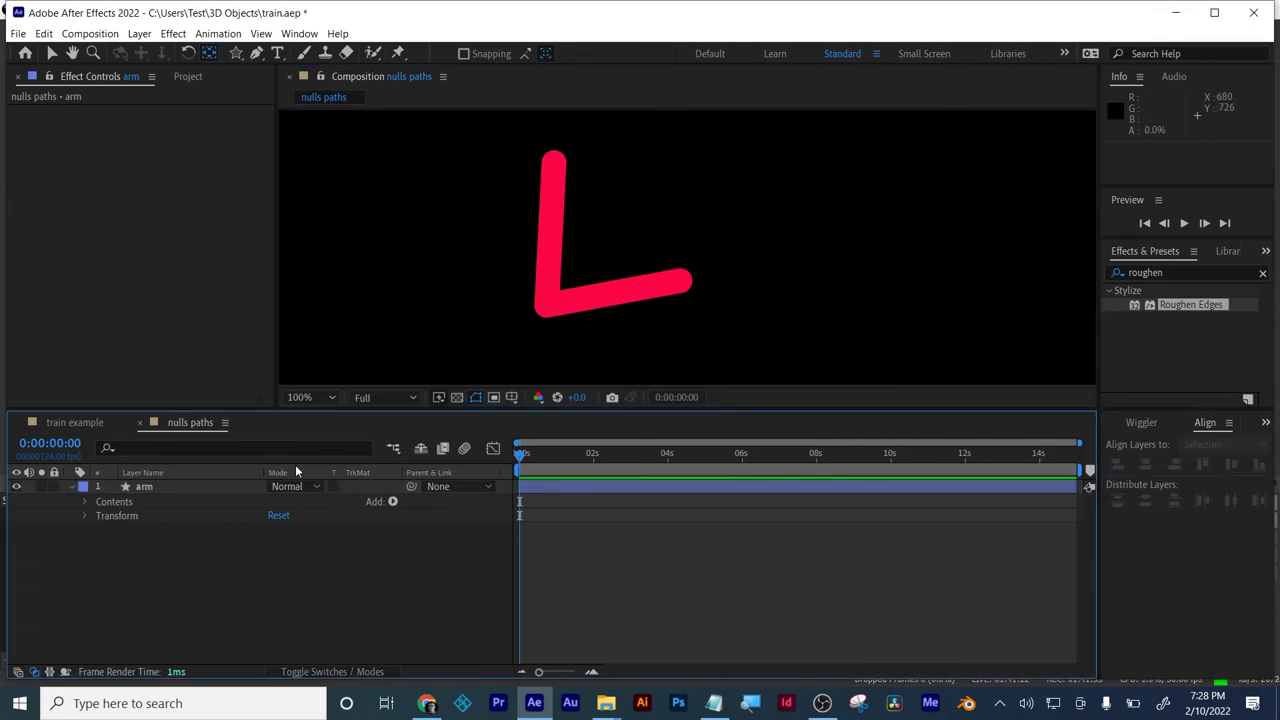
- Try rotating the arm layer around its upper-end anchor point, and undo the rotation change
click(268, 514)
key(r)
click(304, 499)
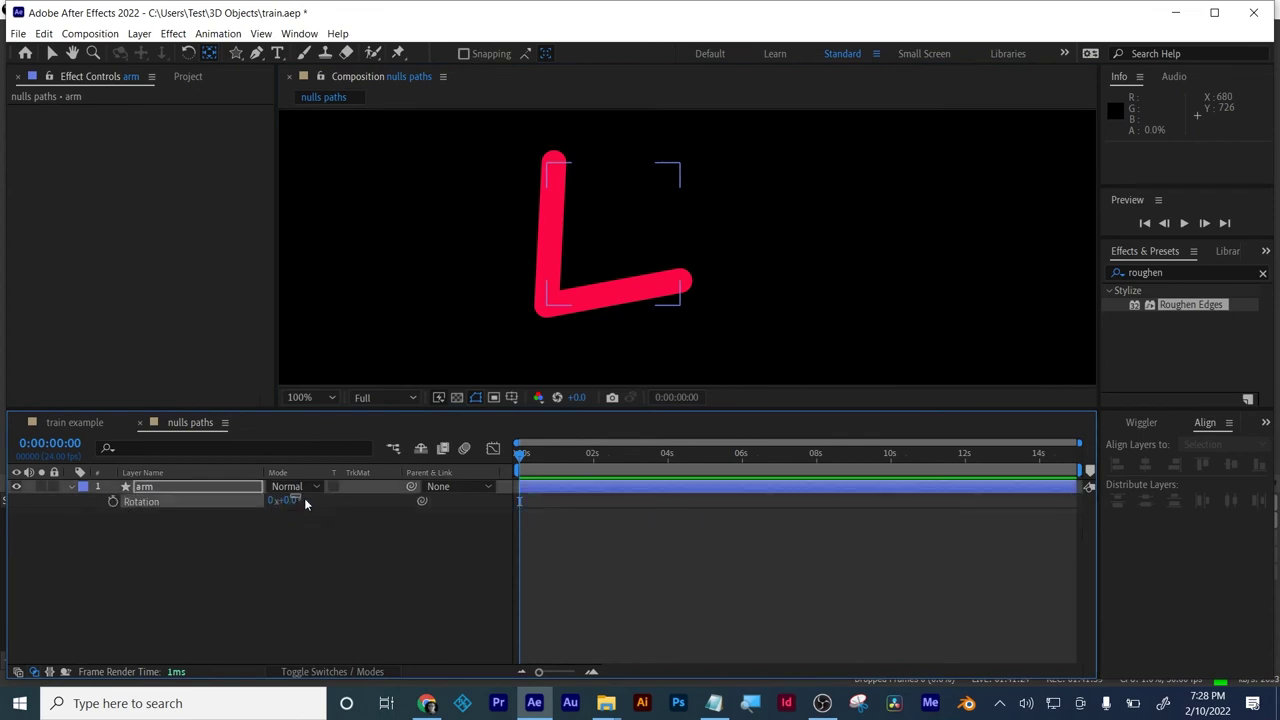
drag(288, 504, 316, 519)
key(ctrl+z)
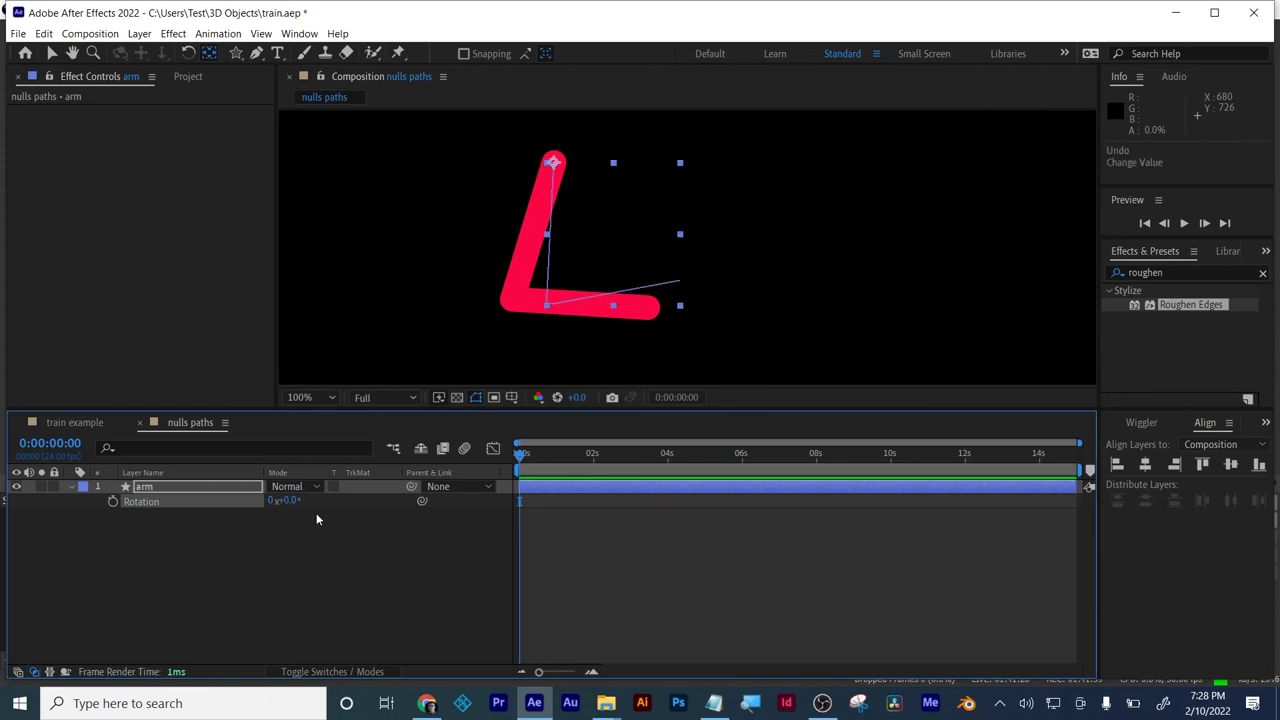
click(302, 558)
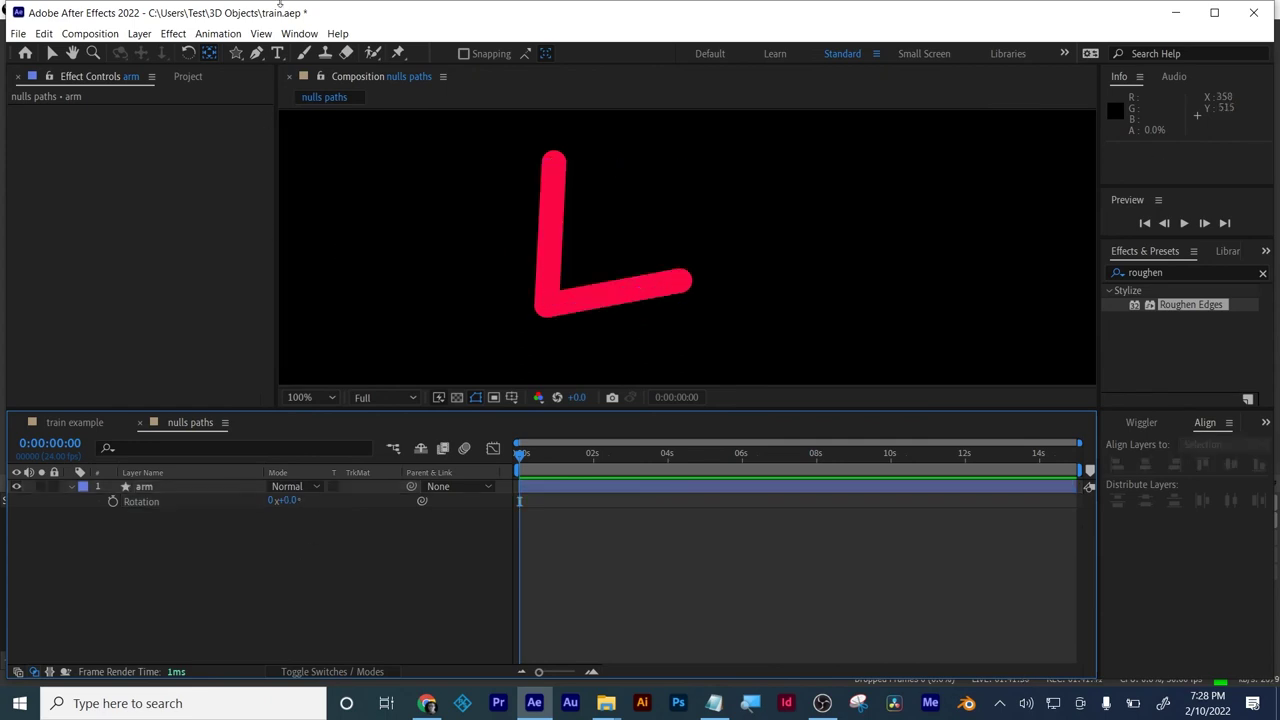
- Draw a closed, curved hand-like path at the arm's free end with the Pen tool on a new shape layer
click(256, 52)
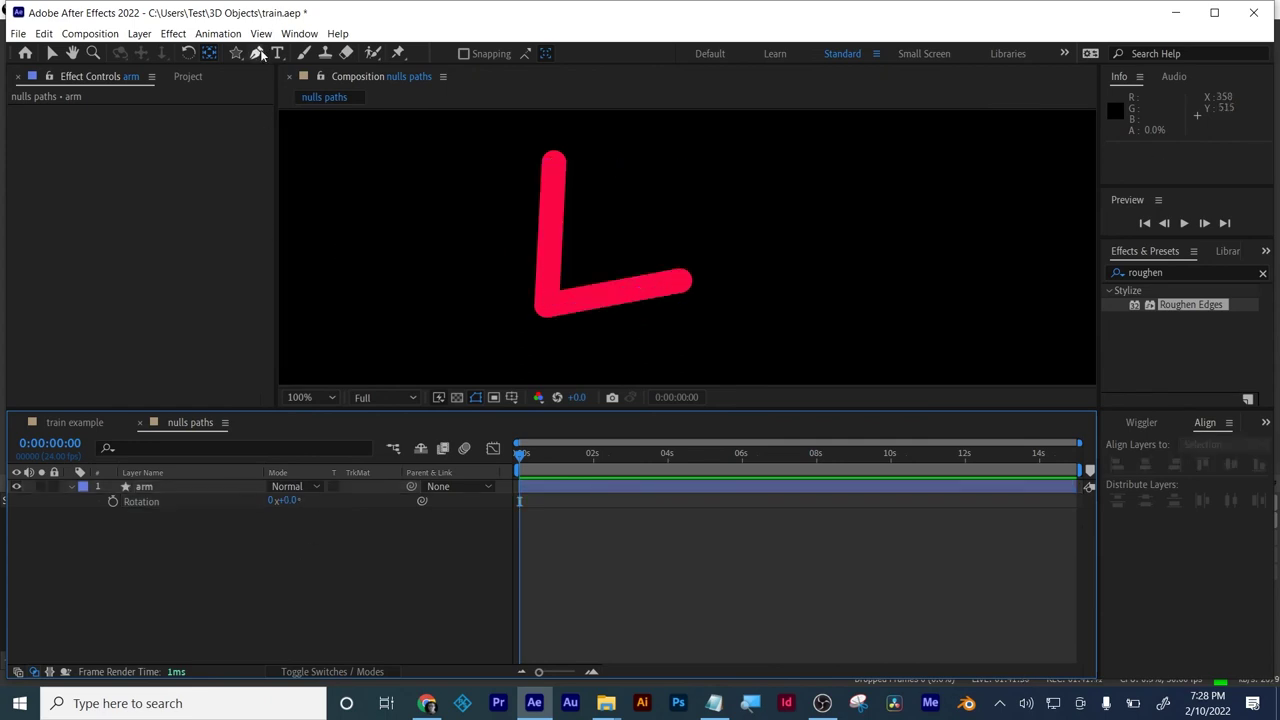
click(674, 271)
drag(690, 237, 697, 241)
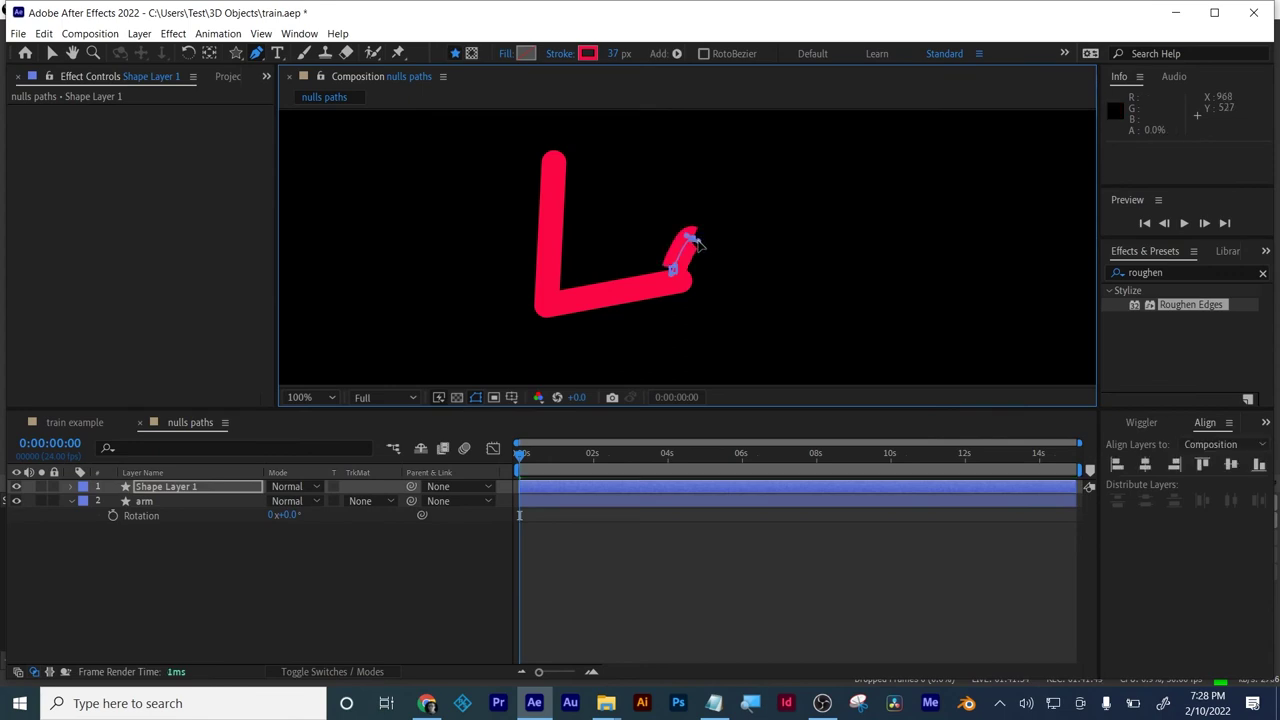
click(716, 256)
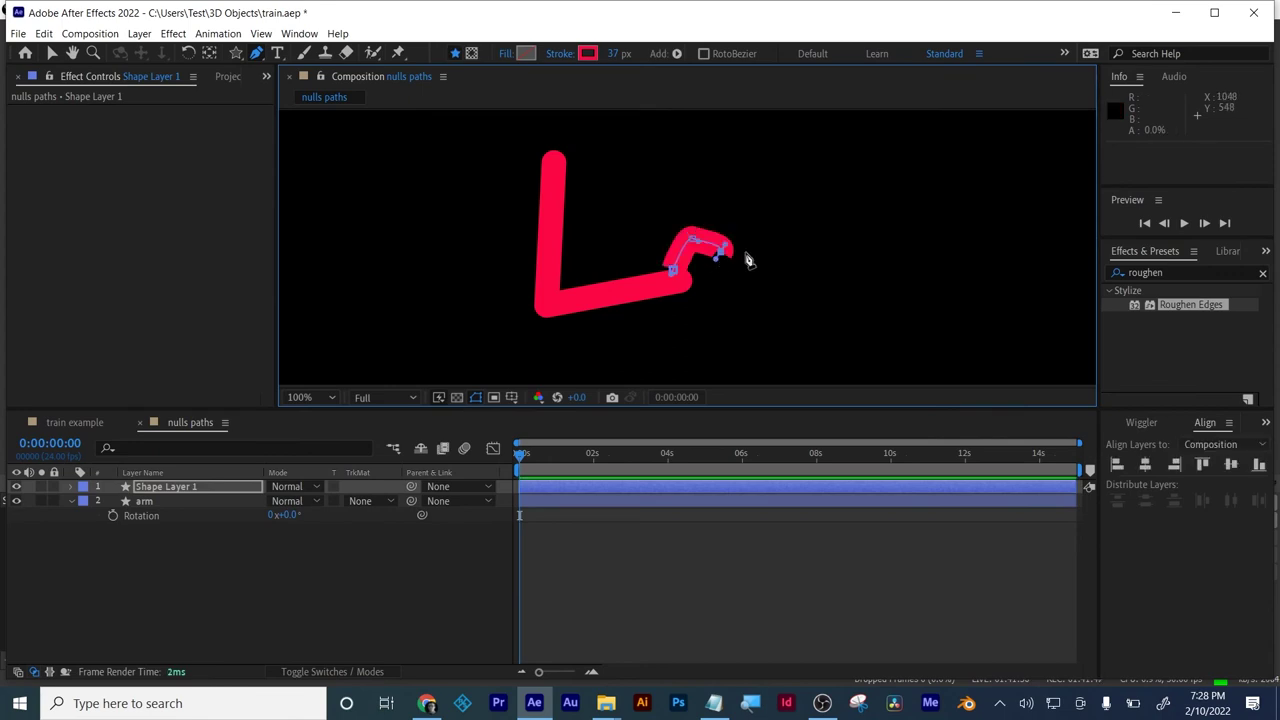
mouse_move(771, 245)
mouse_down()
mouse_move(778, 260)
mouse_move(749, 303)
mouse_move(673, 316)
mouse_up()
drag(673, 271, 694, 261)
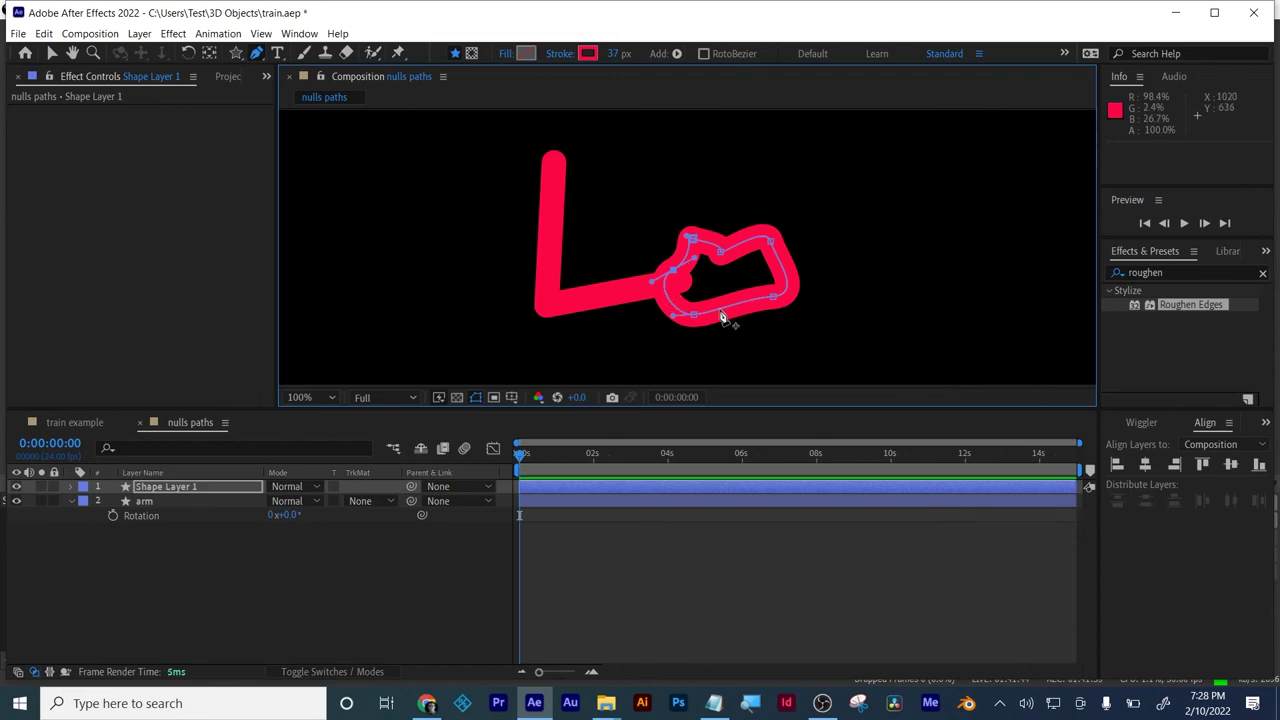
- Shift the hand shape about 25 px right and 11 px up, and place its anchor point where it joins the arm
click(52, 56)
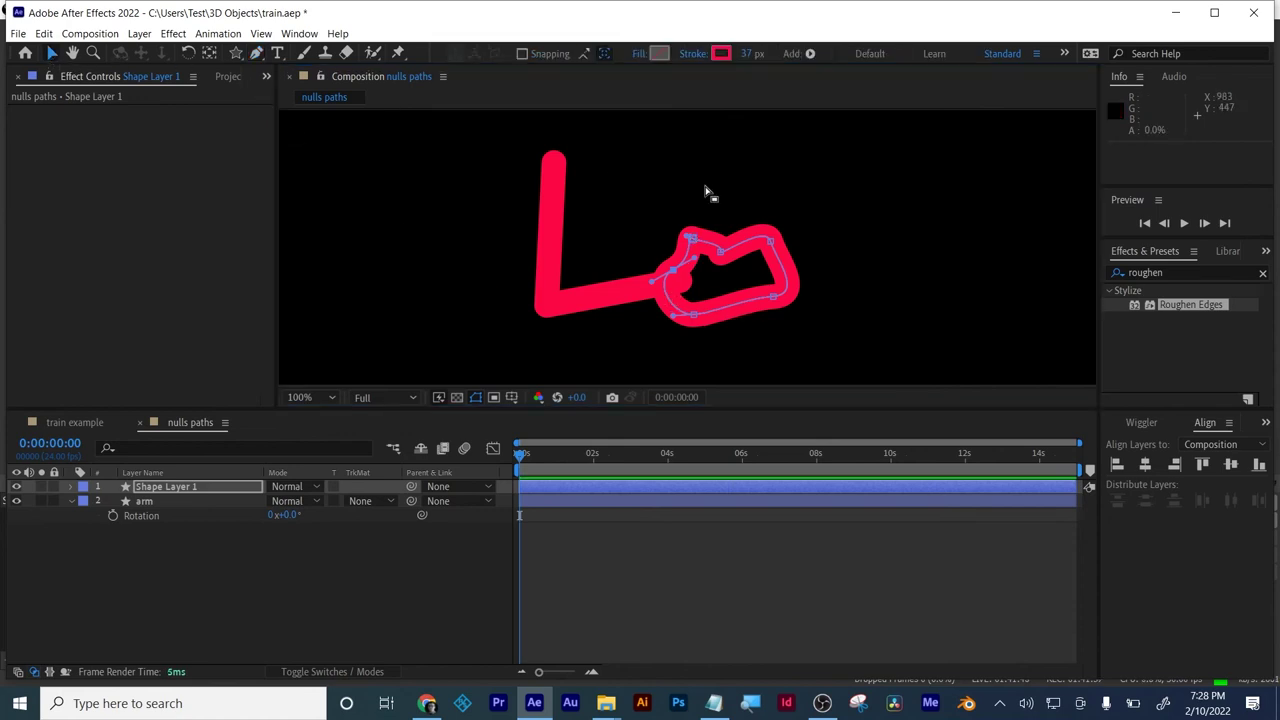
drag(737, 246, 786, 216)
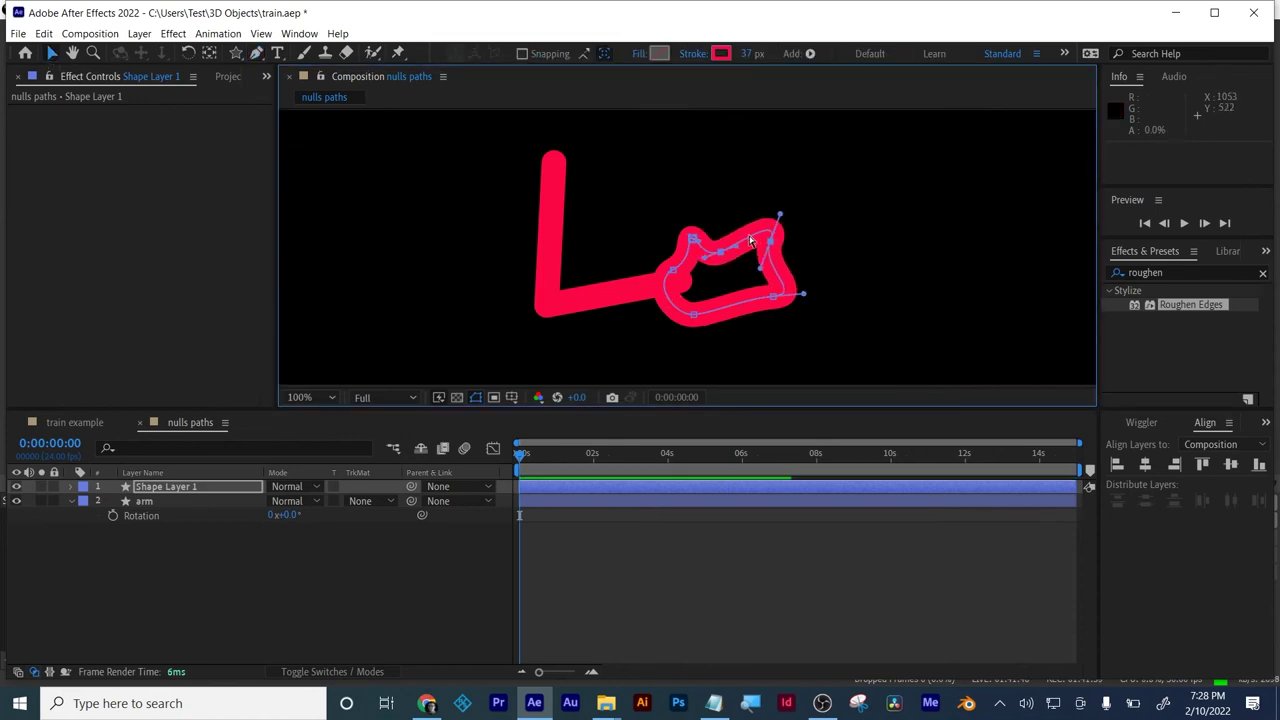
key(ctrl+z)
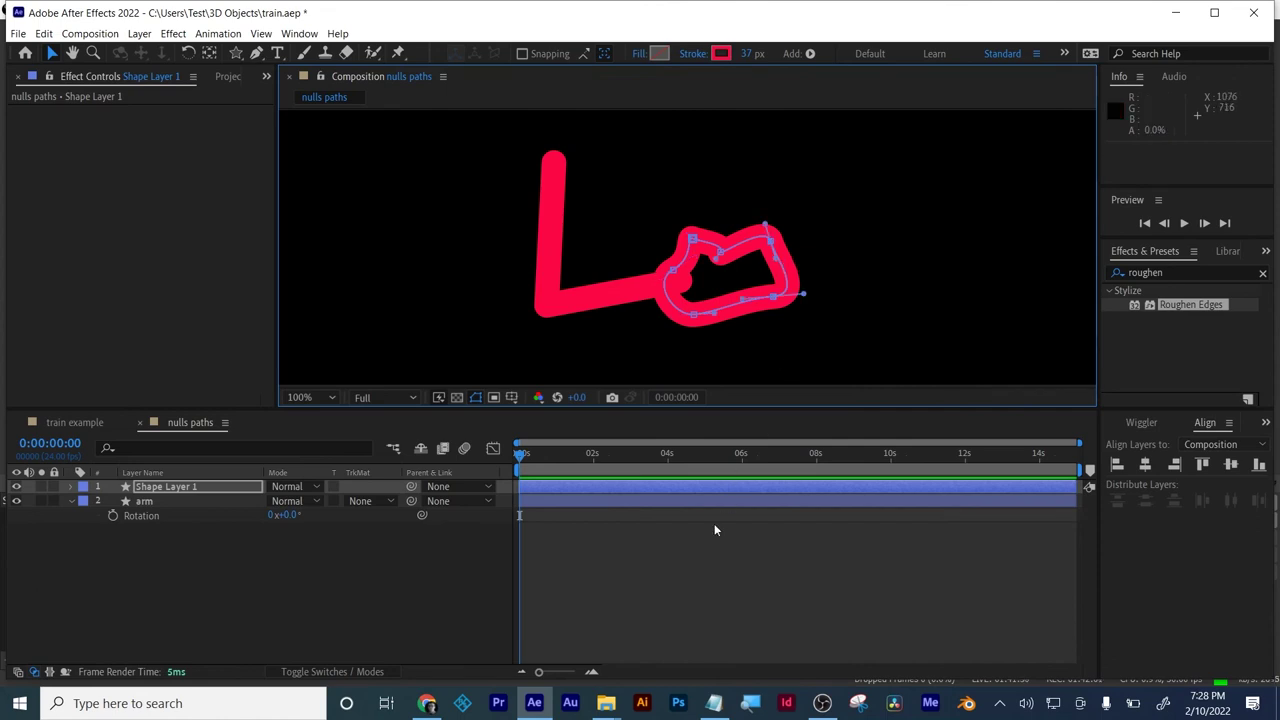
click(714, 523)
drag(785, 275, 800, 267)
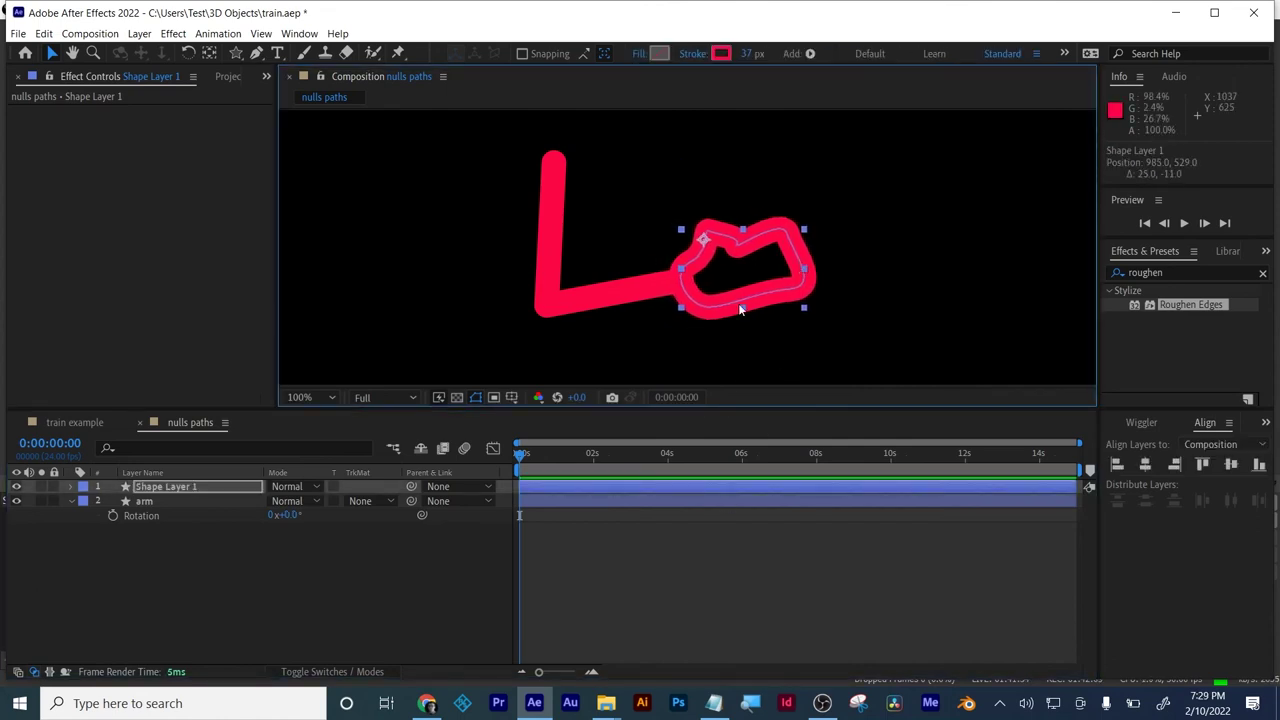
click(210, 53)
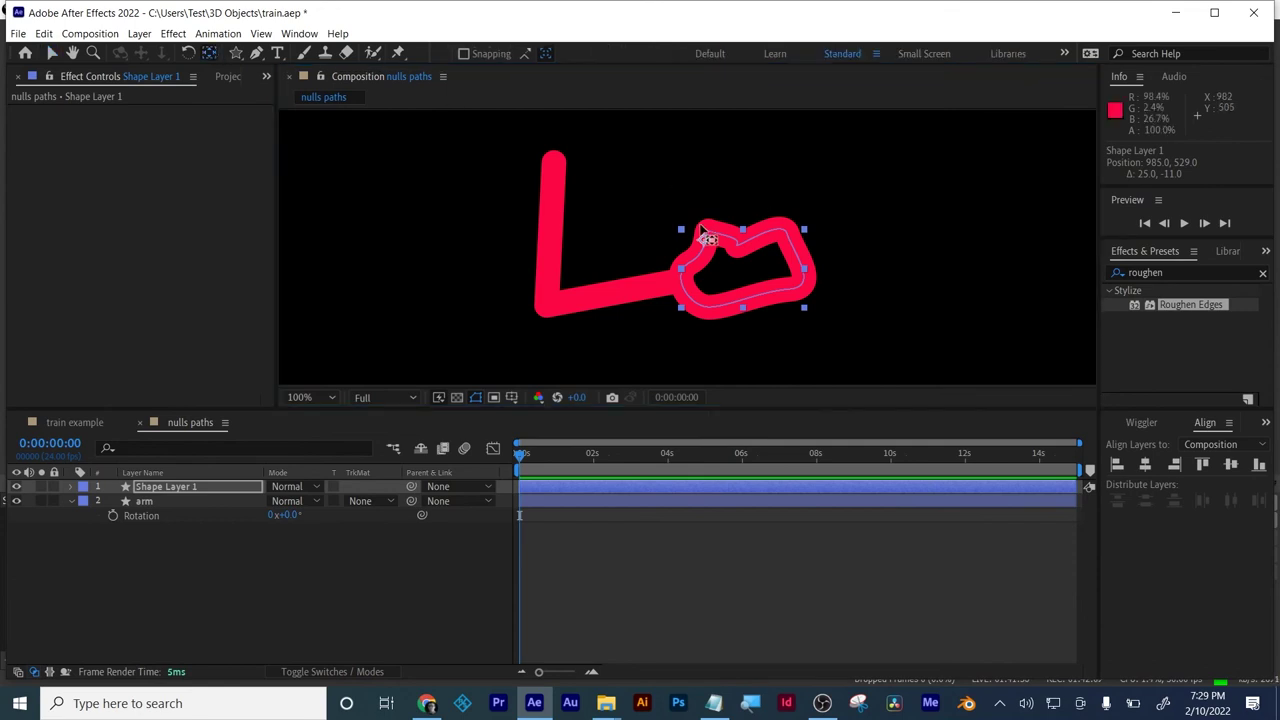
drag(705, 241, 681, 281)
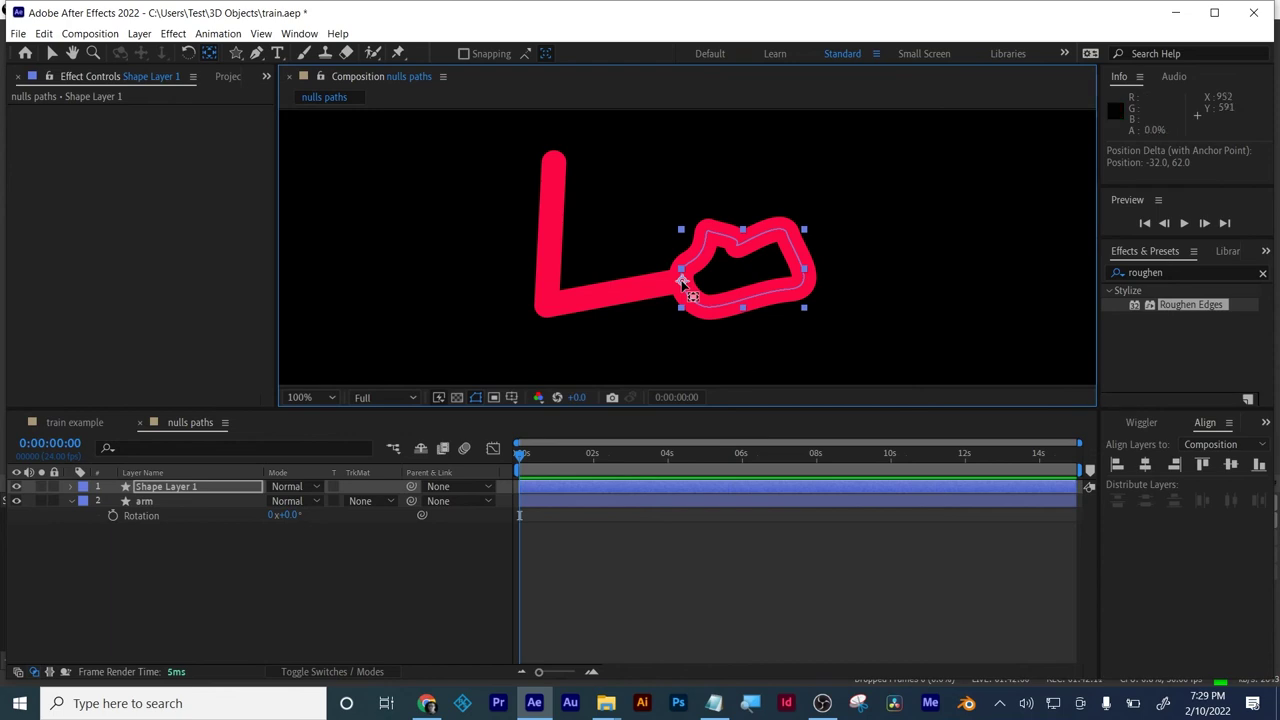
- Rename the hand-shaped layer as "hand"
click(588, 480)
click(177, 488)
key(Return)
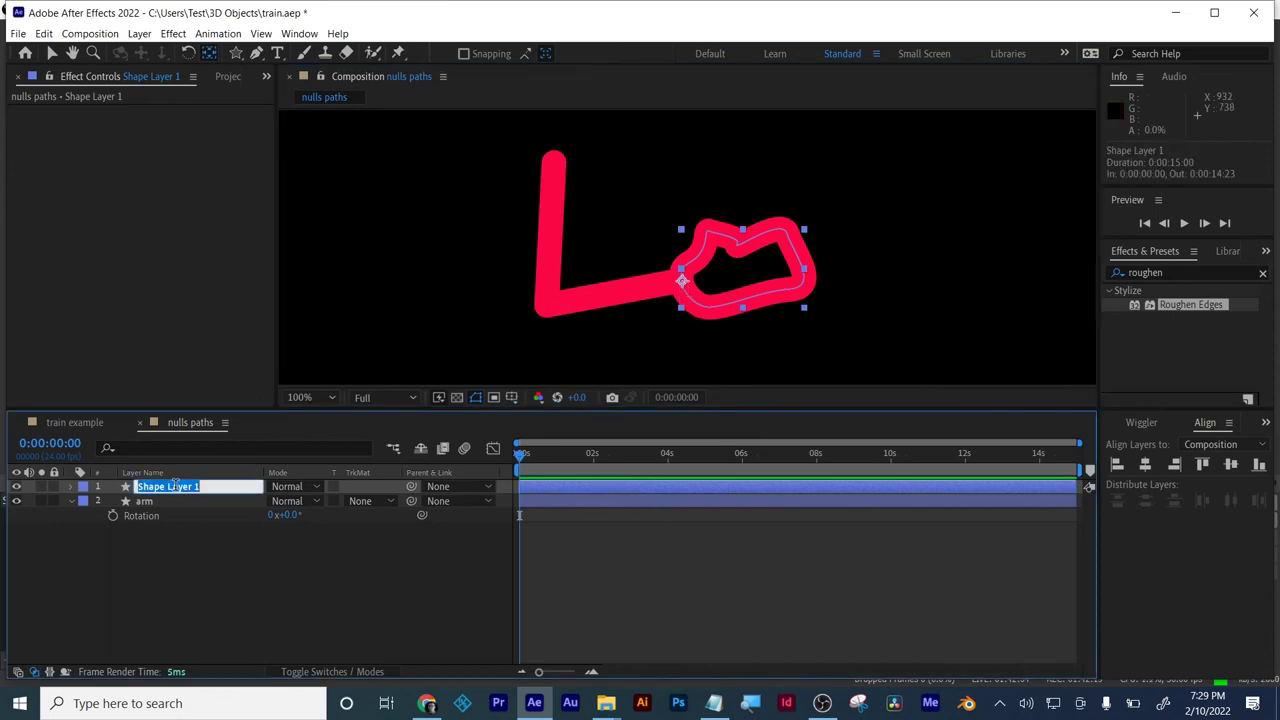
text(hand)
key(Return)
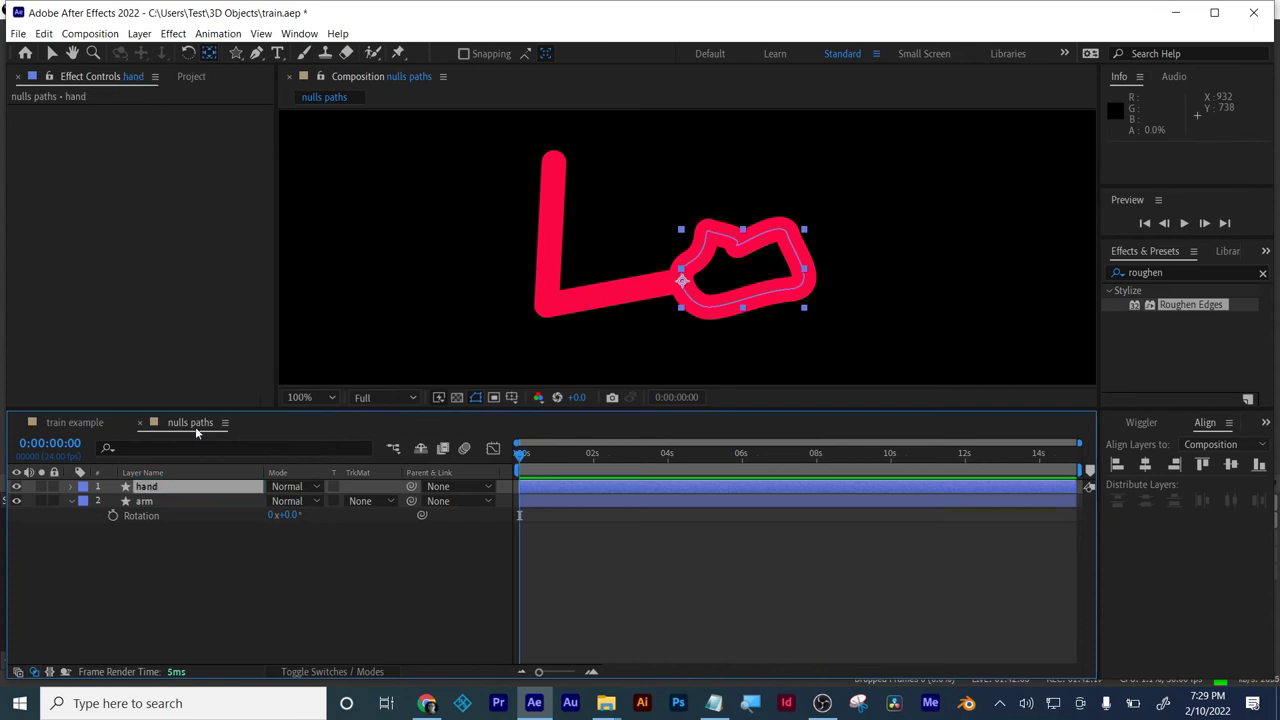
- Give the hand shape a solid blue fill
click(53, 53)
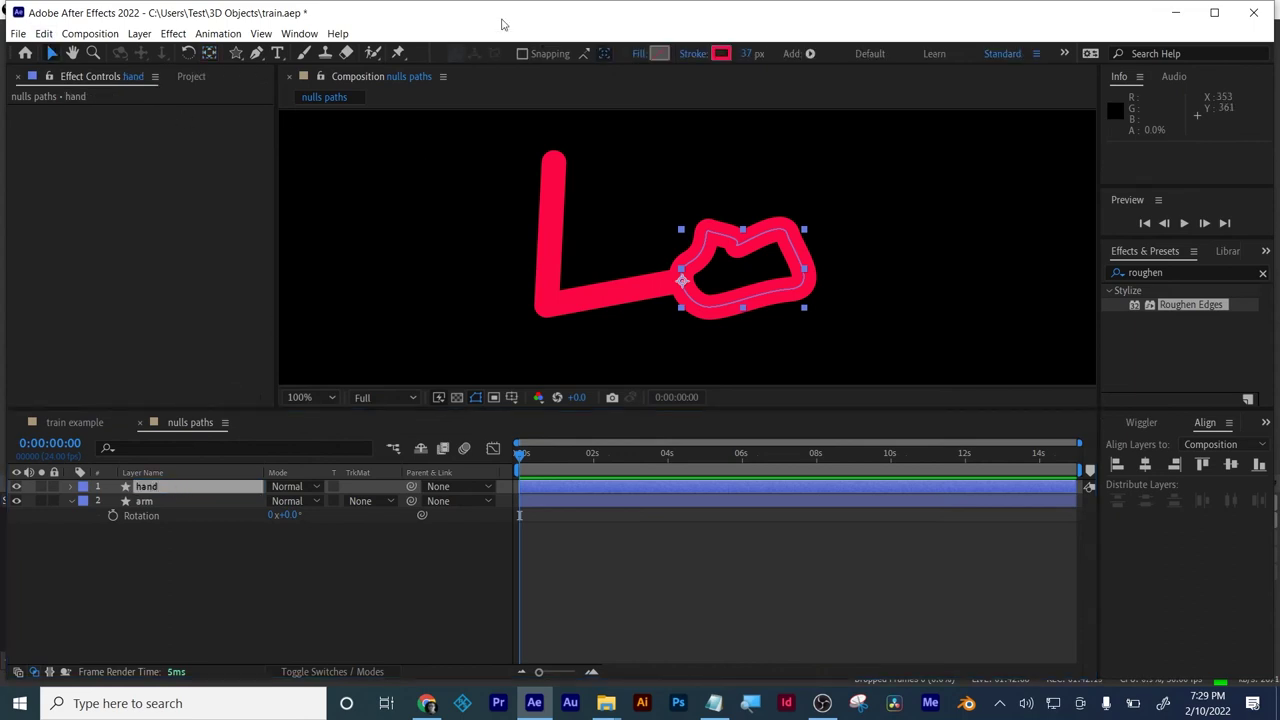
click(639, 54)
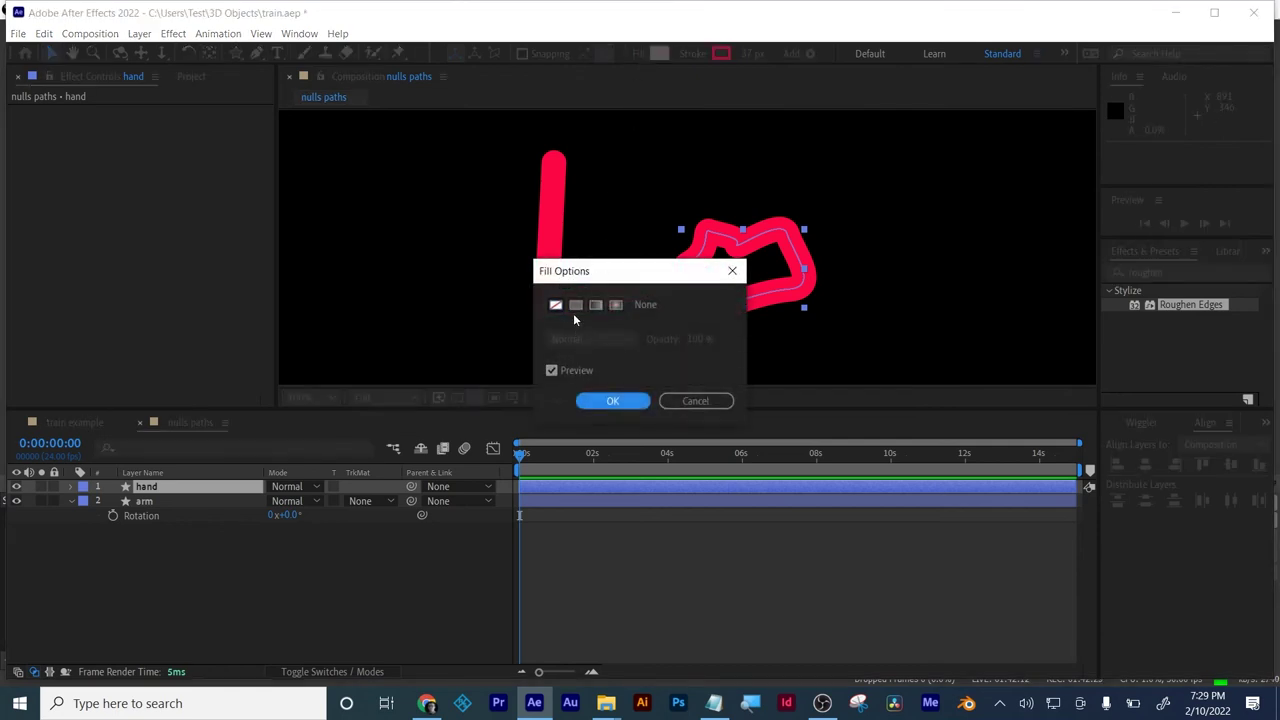
click(575, 304)
click(612, 401)
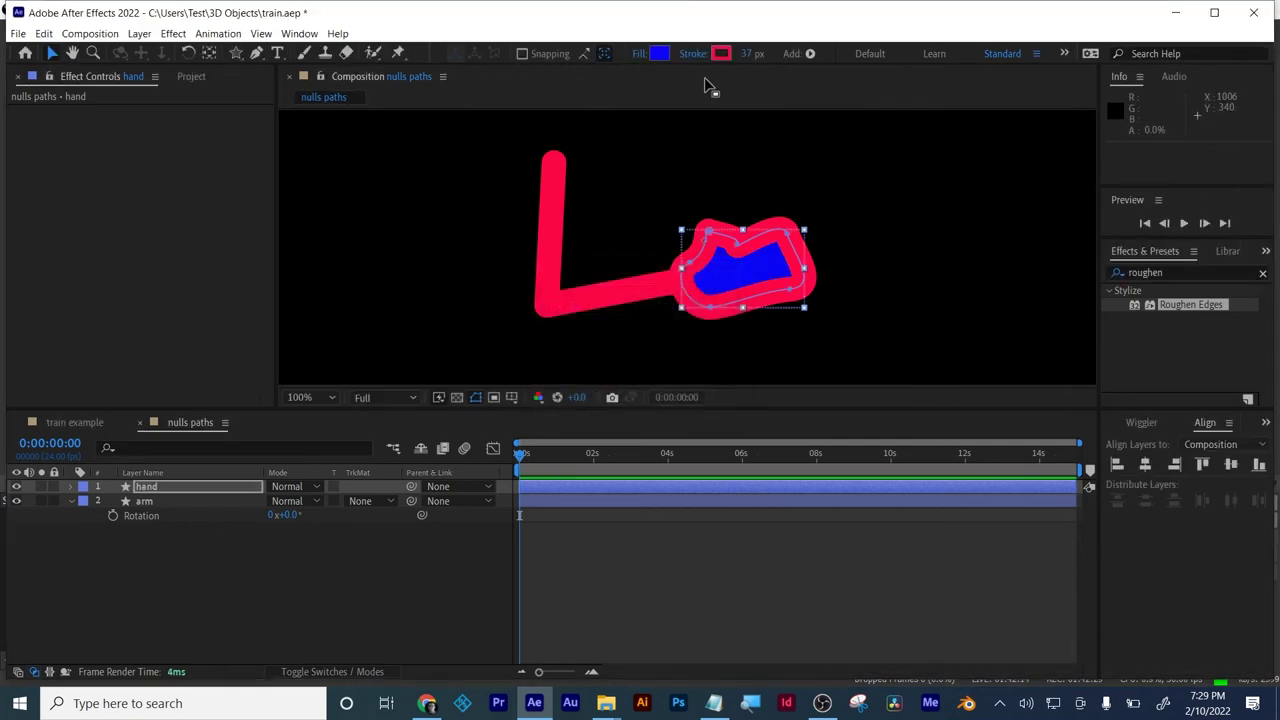
- Remove the stroke from the hand shape so that only its fill is drawn
click(694, 54)
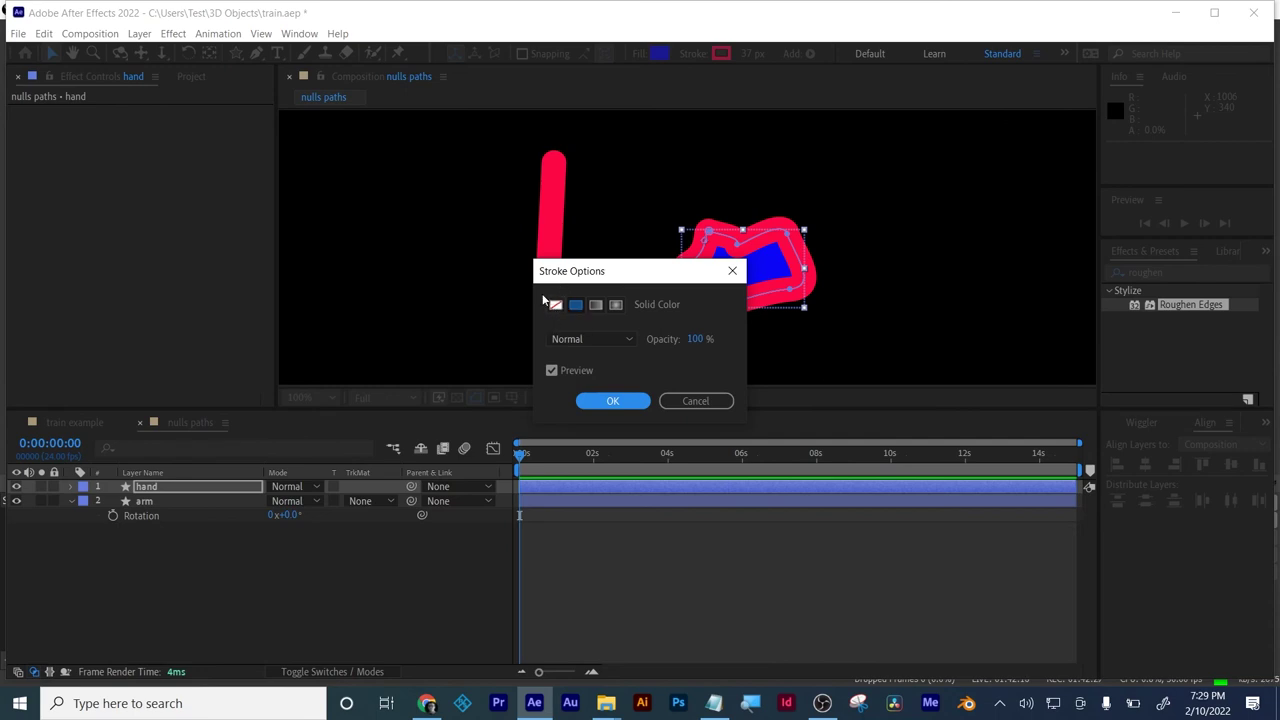
click(555, 304)
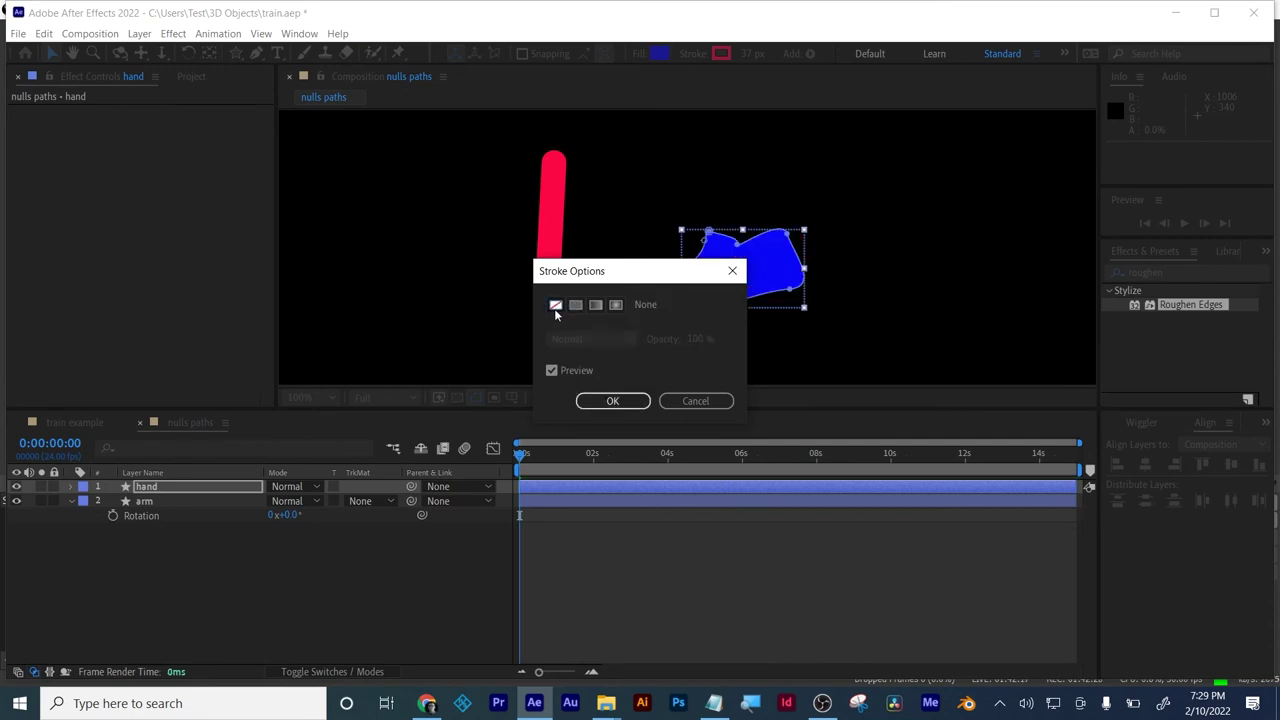
click(622, 399)
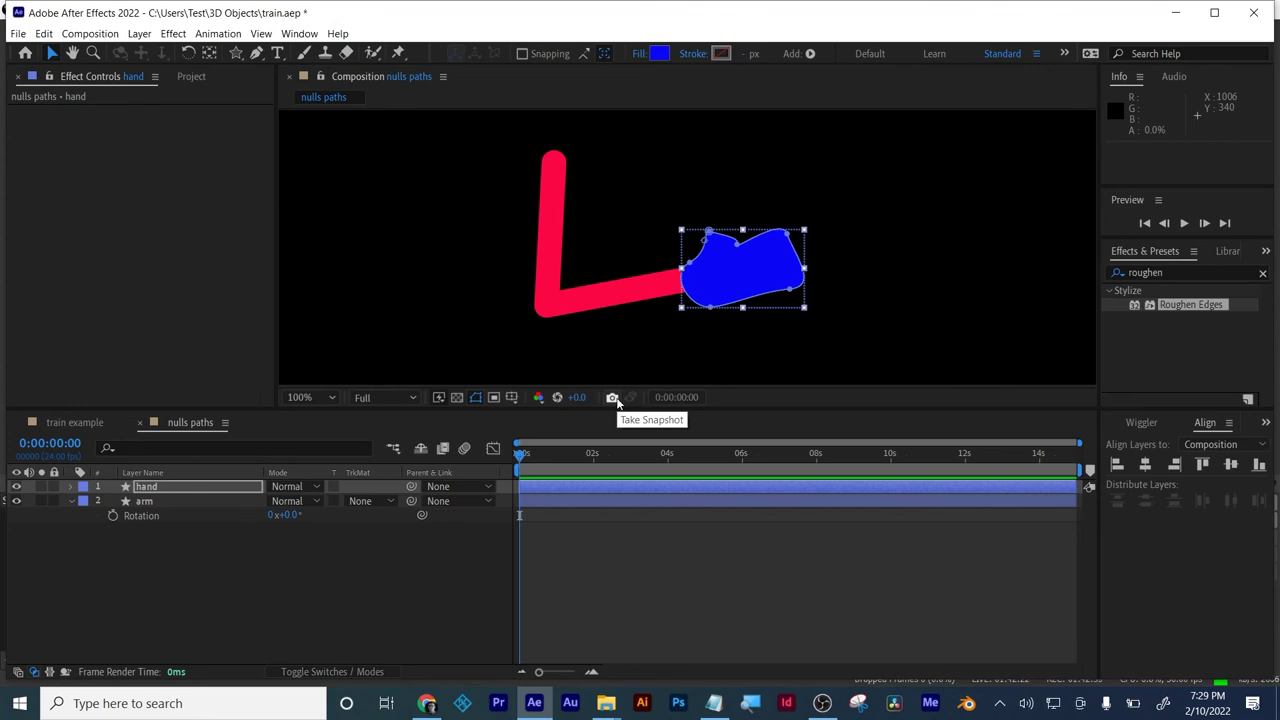
- Create control nulls from the arm layer's path using the Points Follow Nulls option of Create Nulls From Paths
click(138, 507)
click(72, 501)
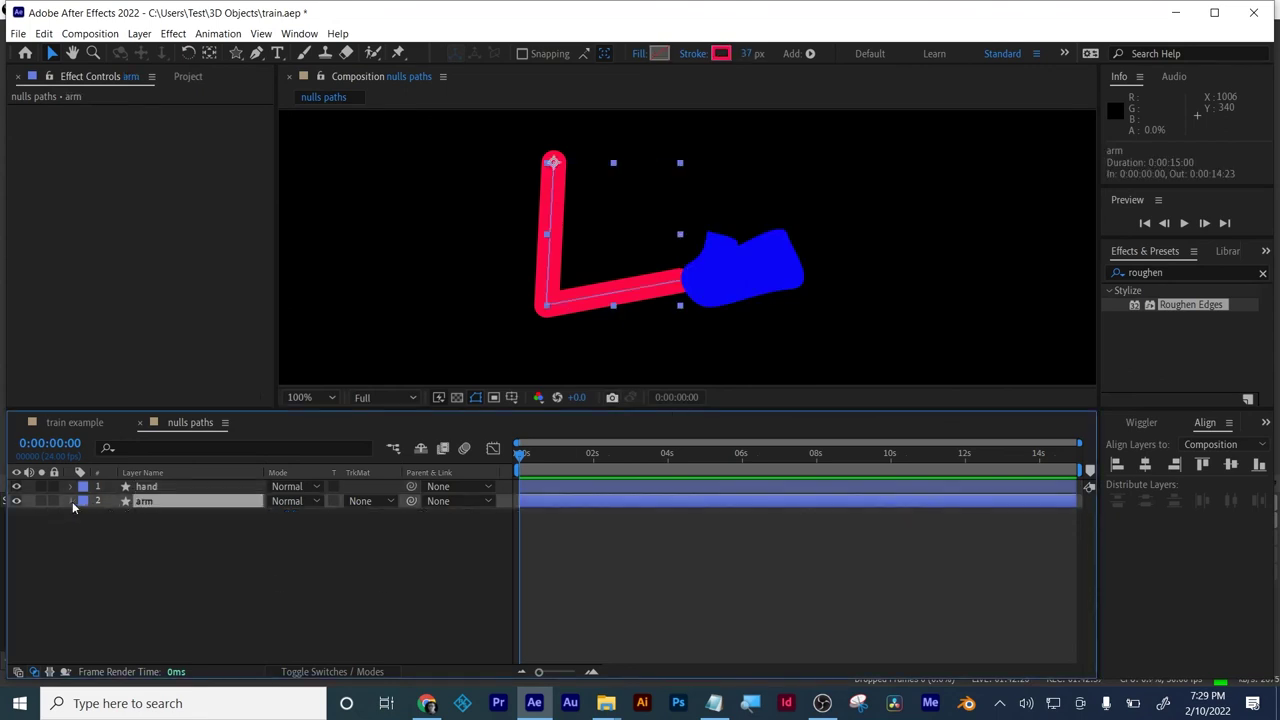
click(72, 501)
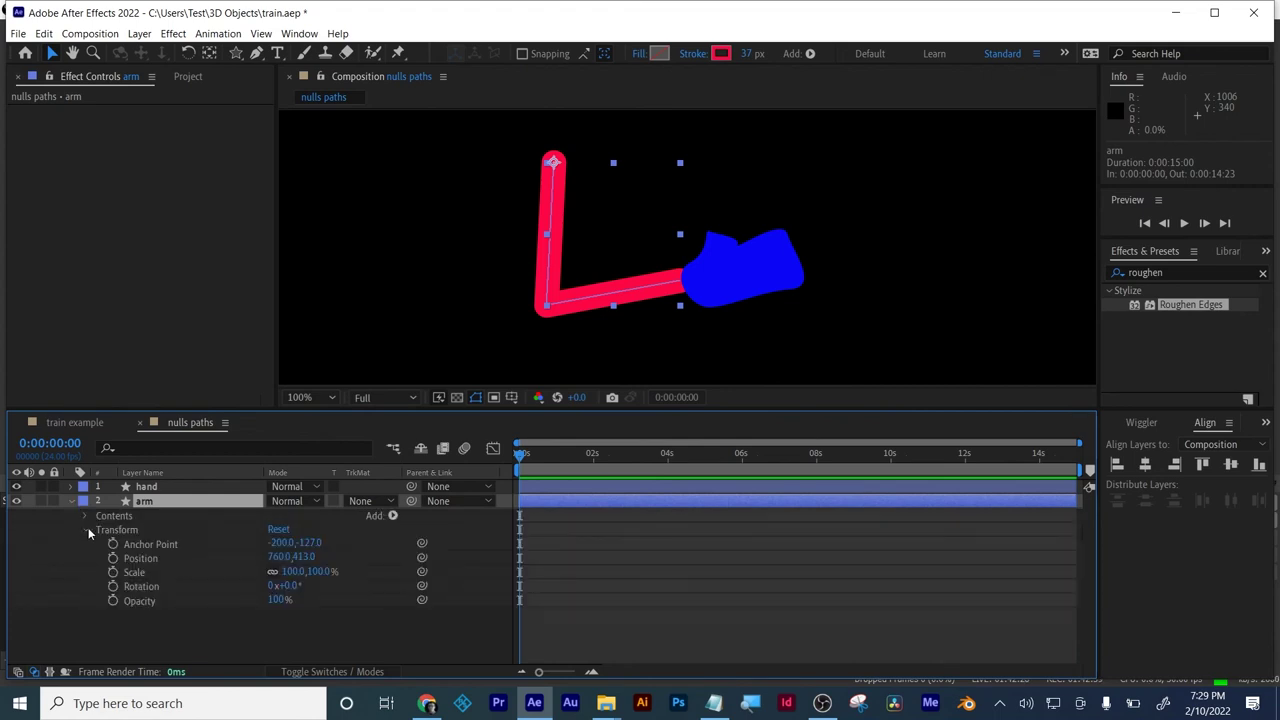
click(88, 529)
click(85, 516)
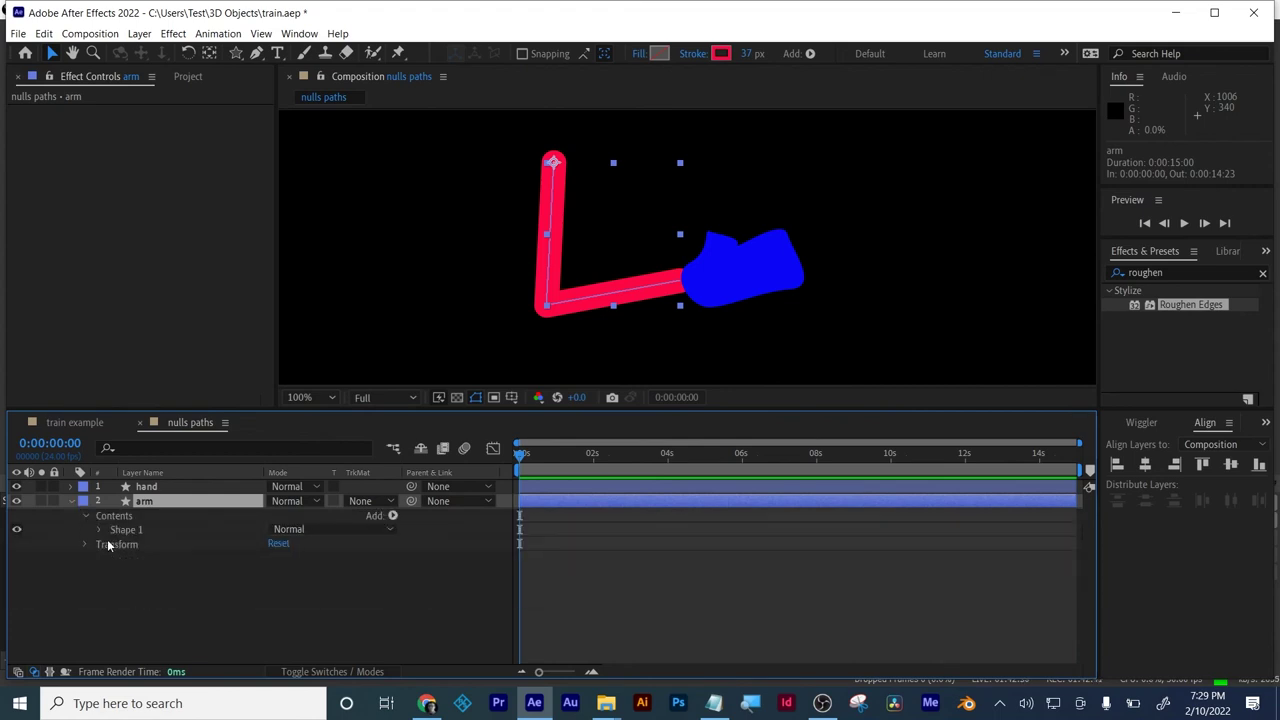
click(99, 530)
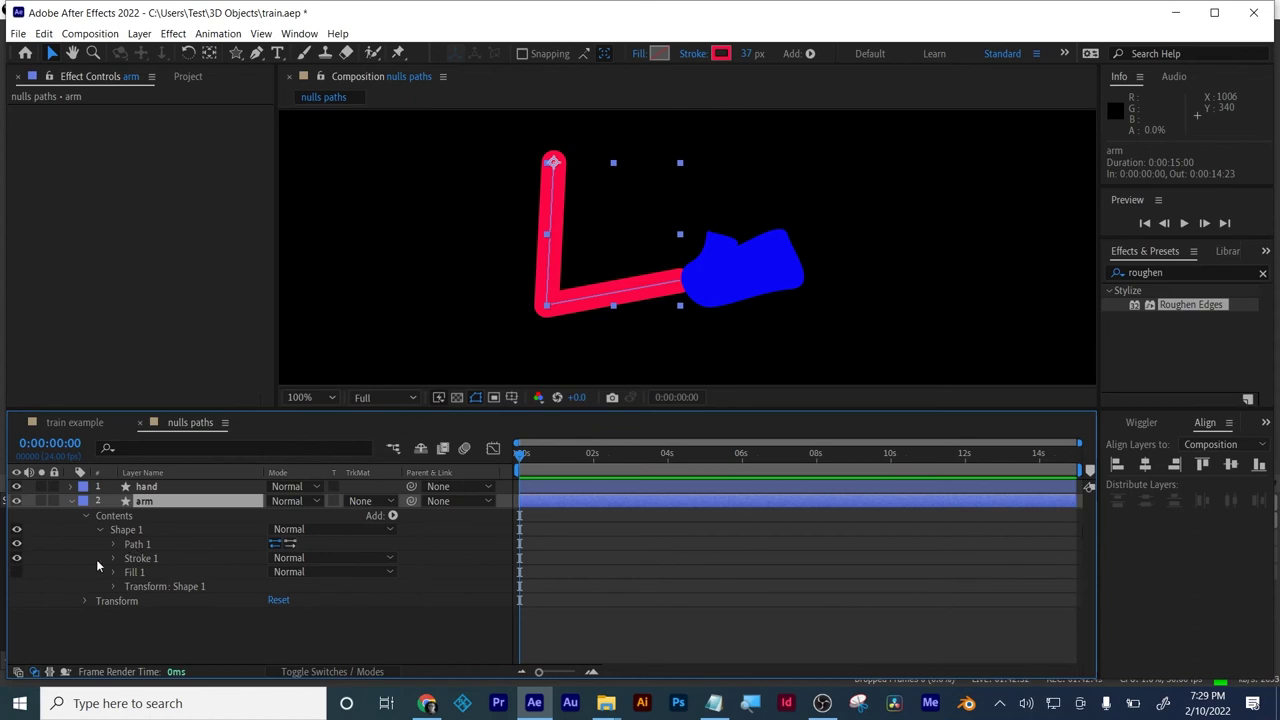
click(113, 544)
click(159, 560)
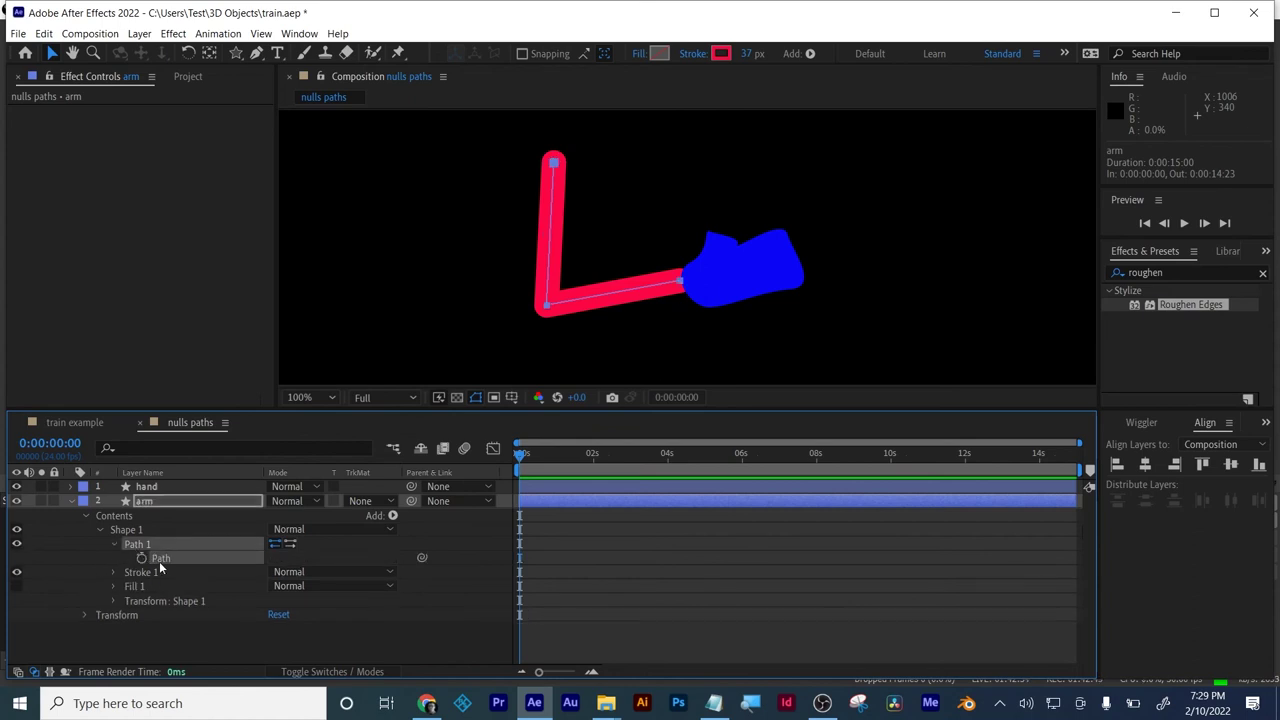
click(303, 33)
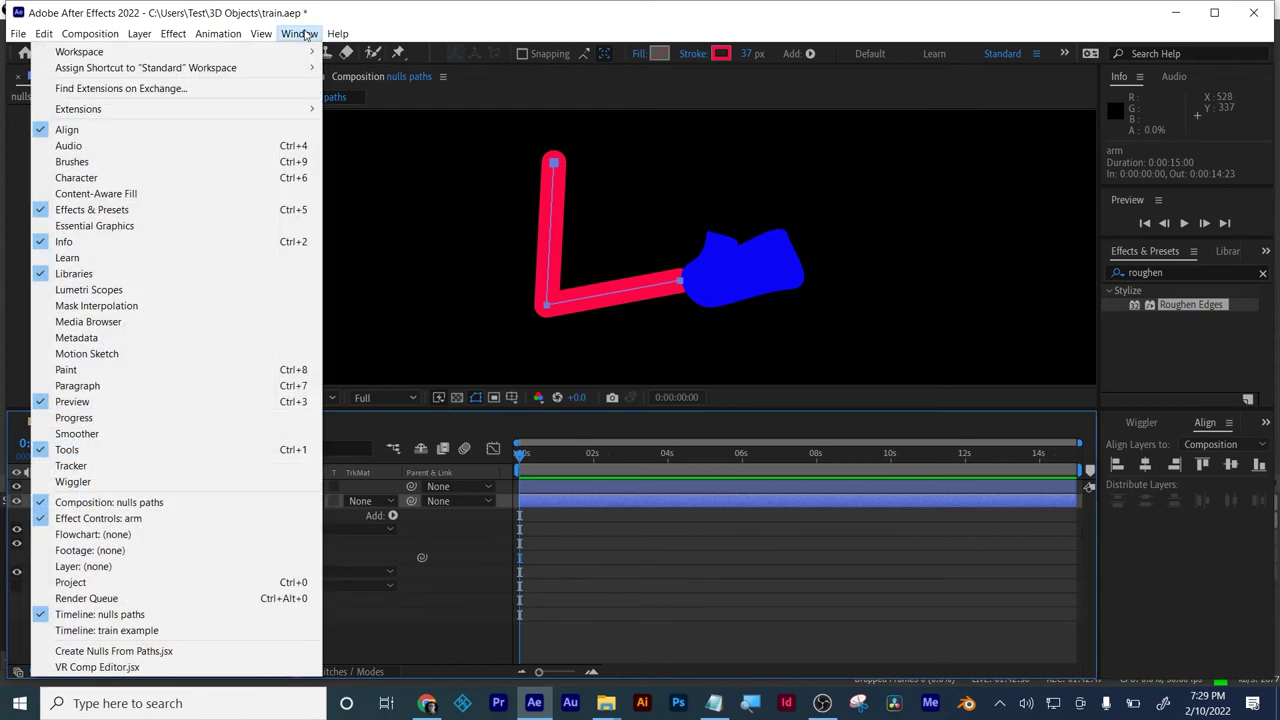
click(143, 652)
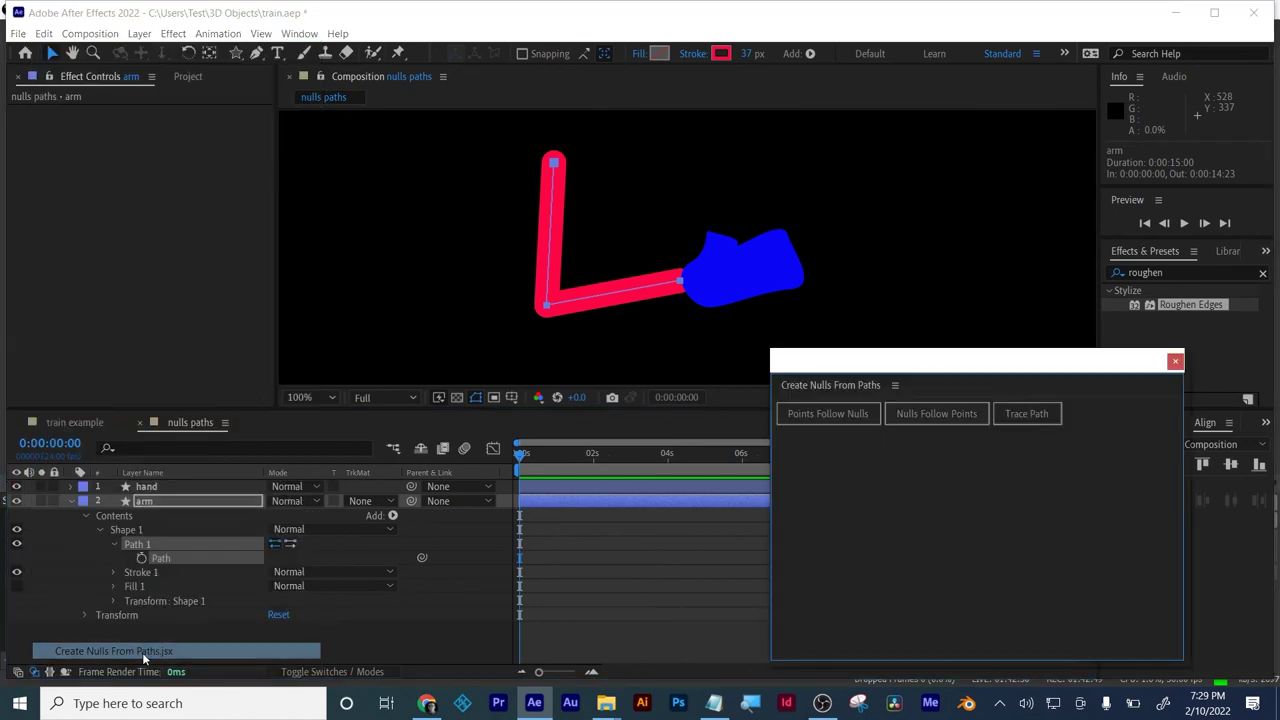
click(824, 417)
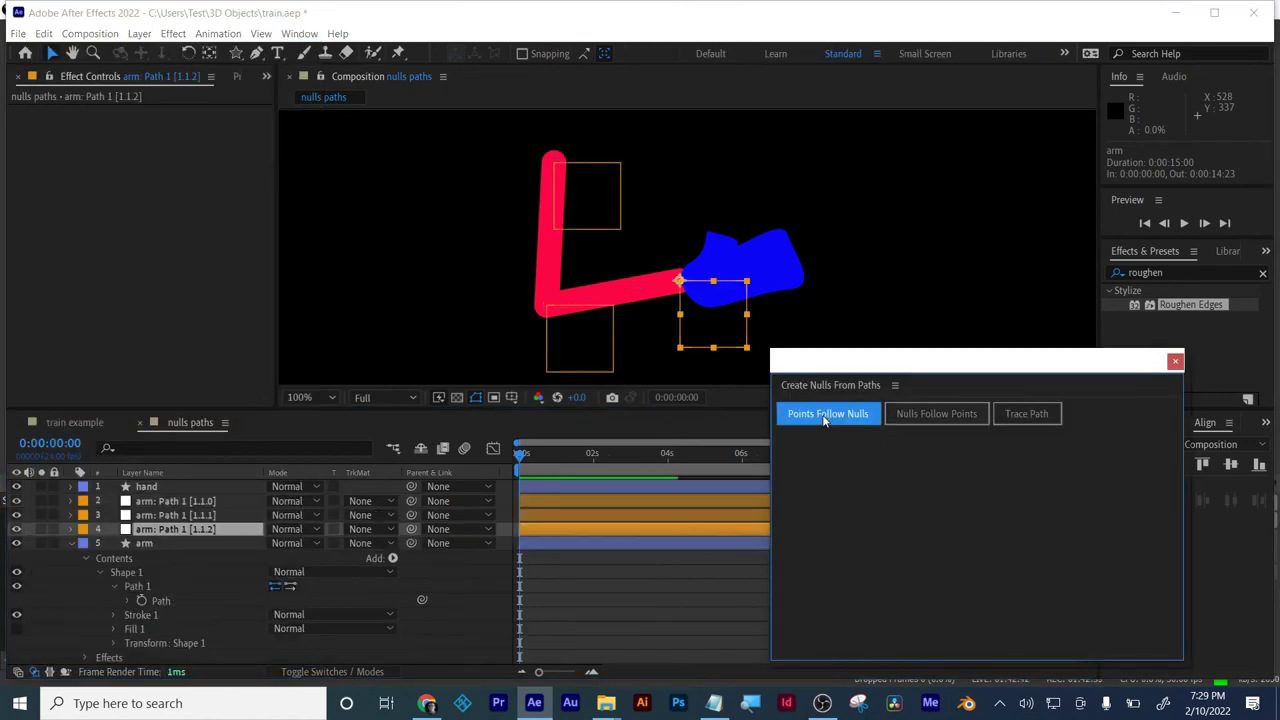
click(1175, 362)
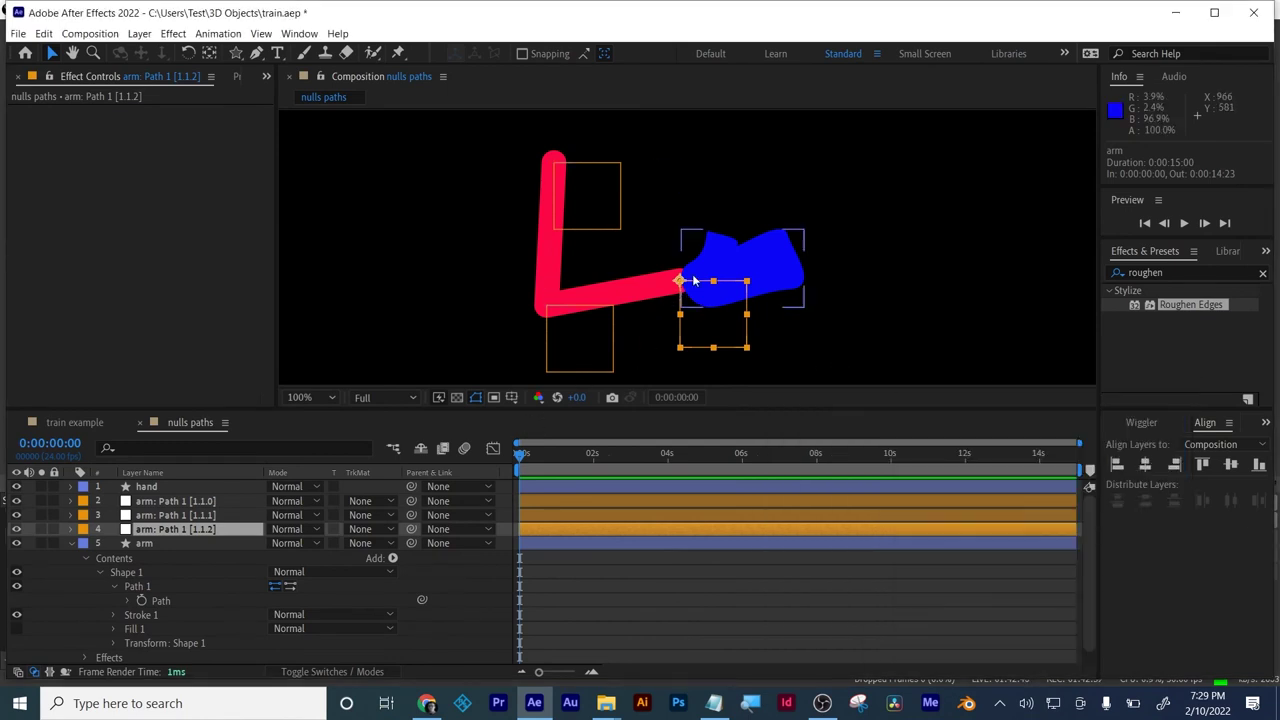
- Rename the null at the hand end of the arm as "wrist"
click(678, 322)
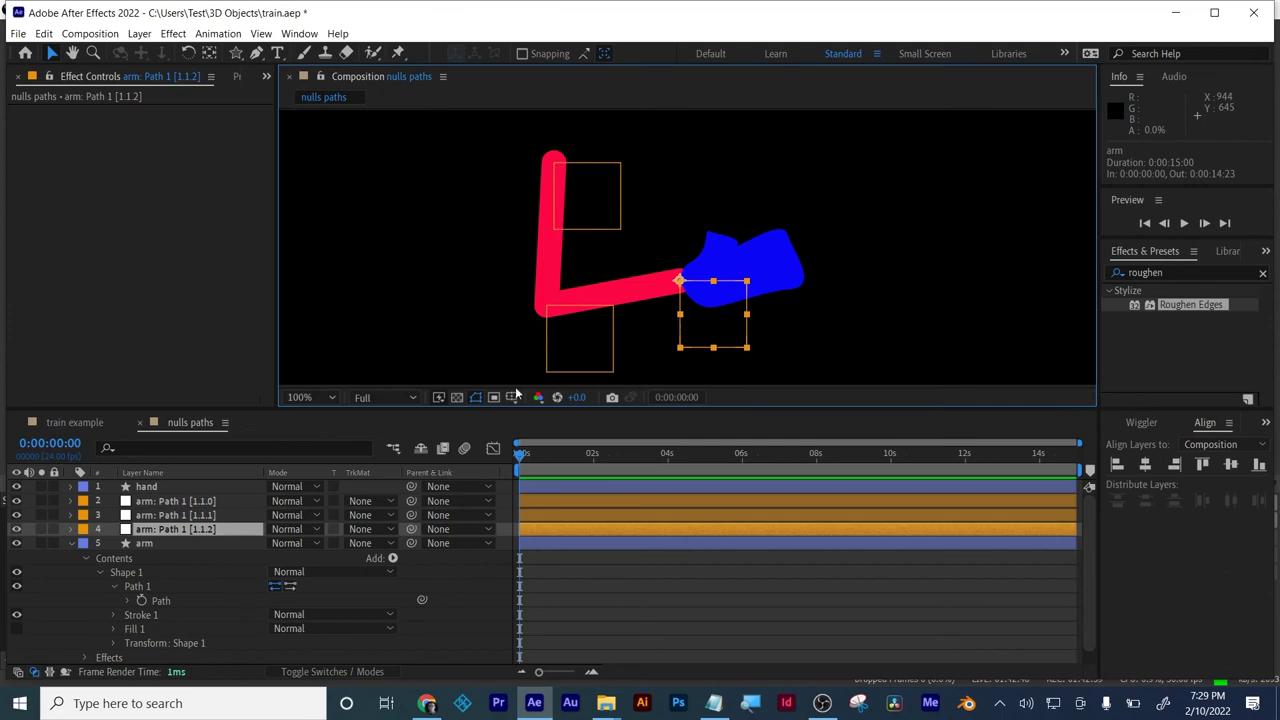
click(175, 533)
key(Return)
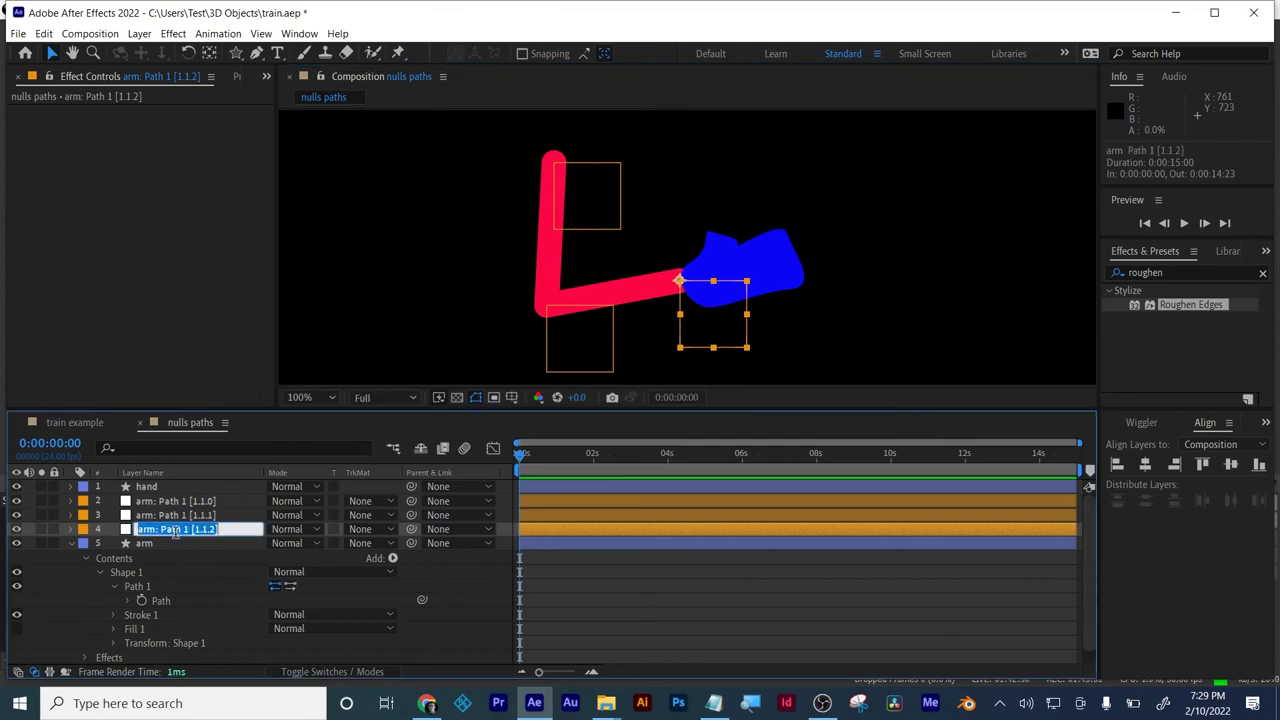
text(wrist)
key(Return)
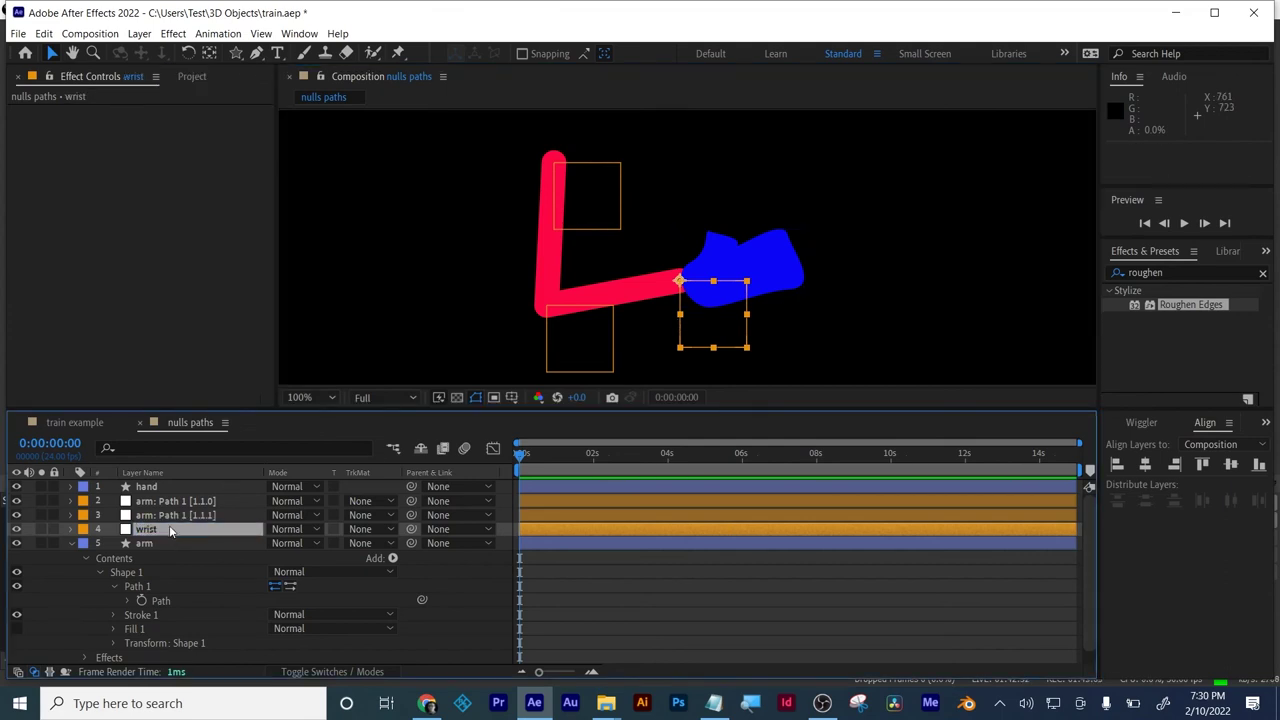
- Rename the null at the arm's bend as "elbow"
click(177, 516)
key(Return)
text(el)
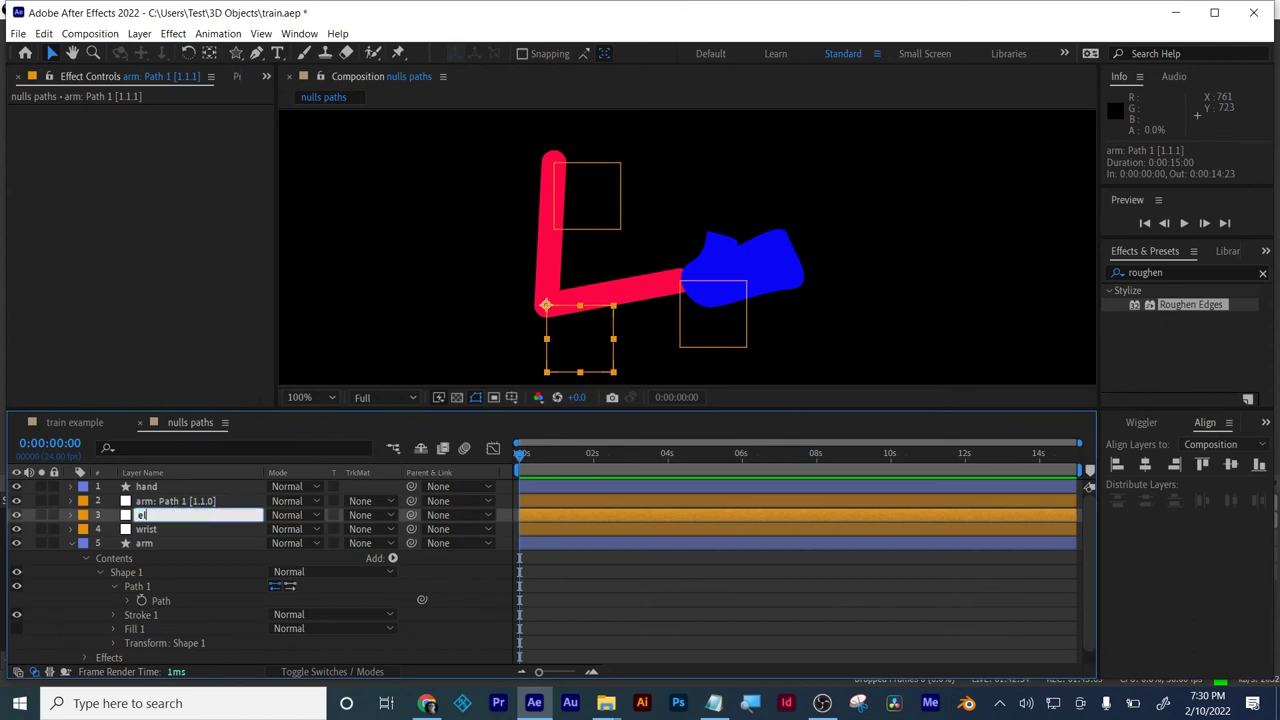
text(bow)
key(Return)
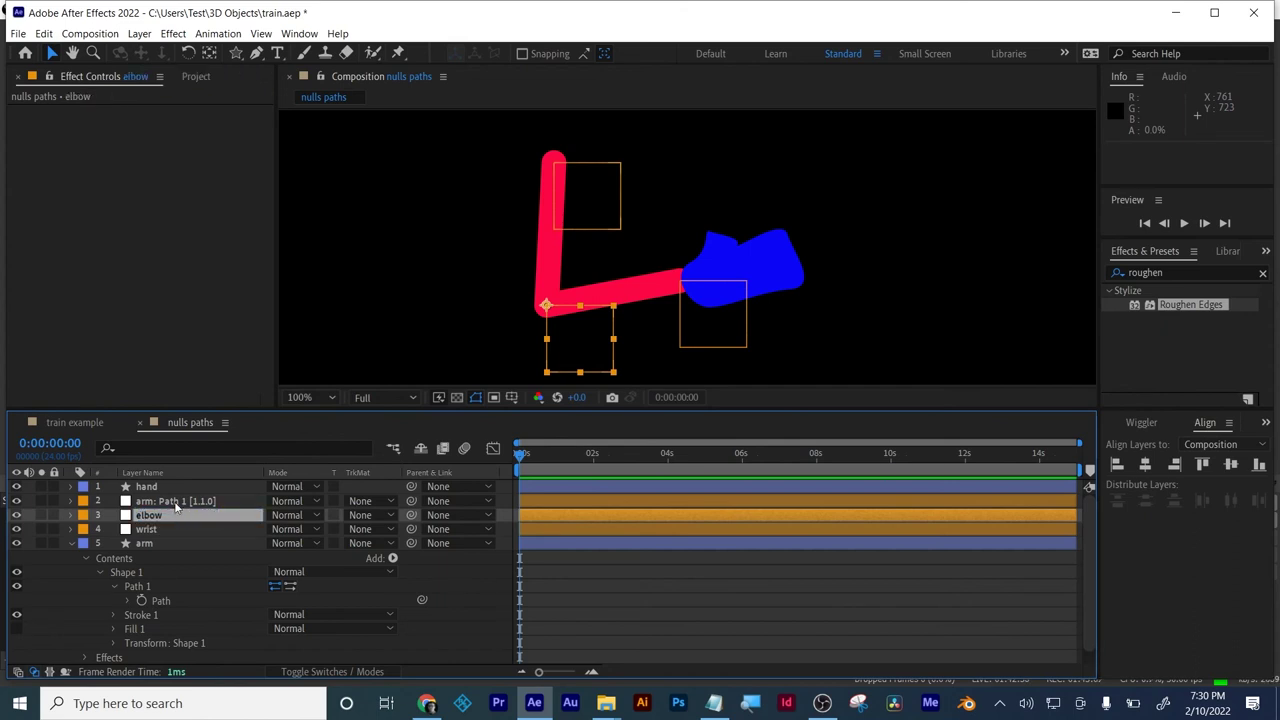
- Rename the null at the arm's upper end as "shoulder"
click(174, 501)
key(Return)
text(shoul)
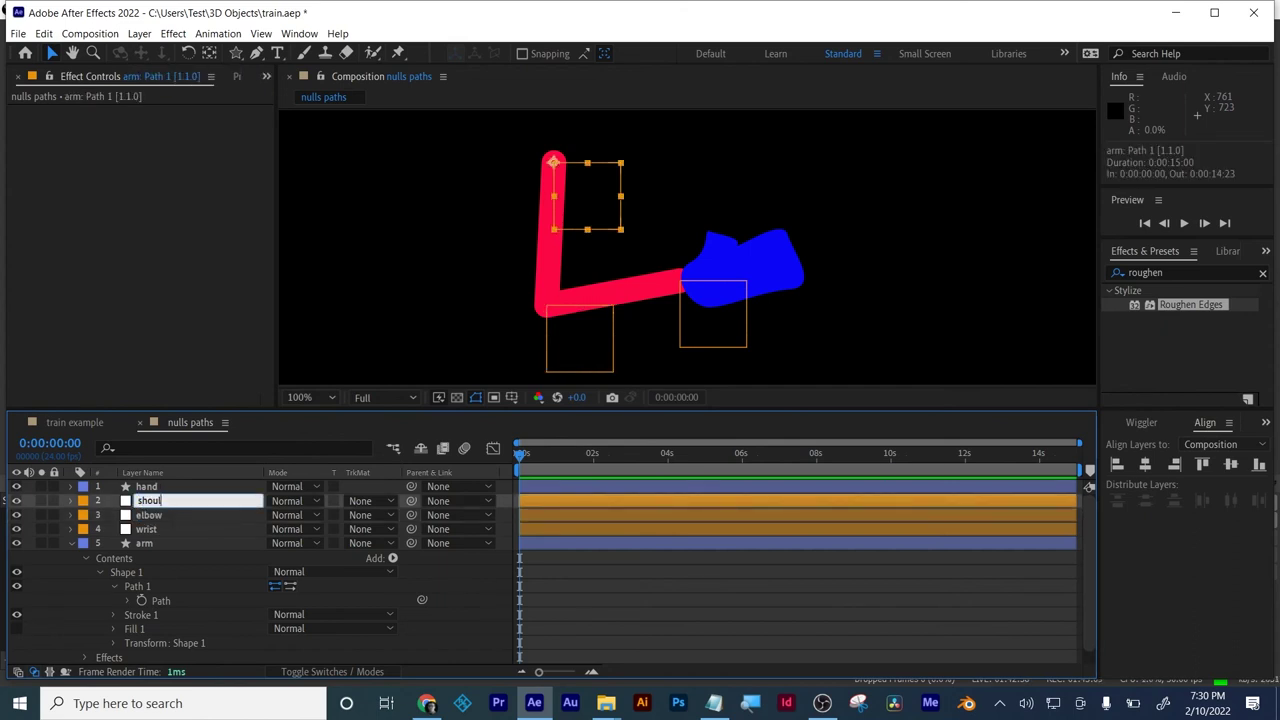
text(der)
key(Return)
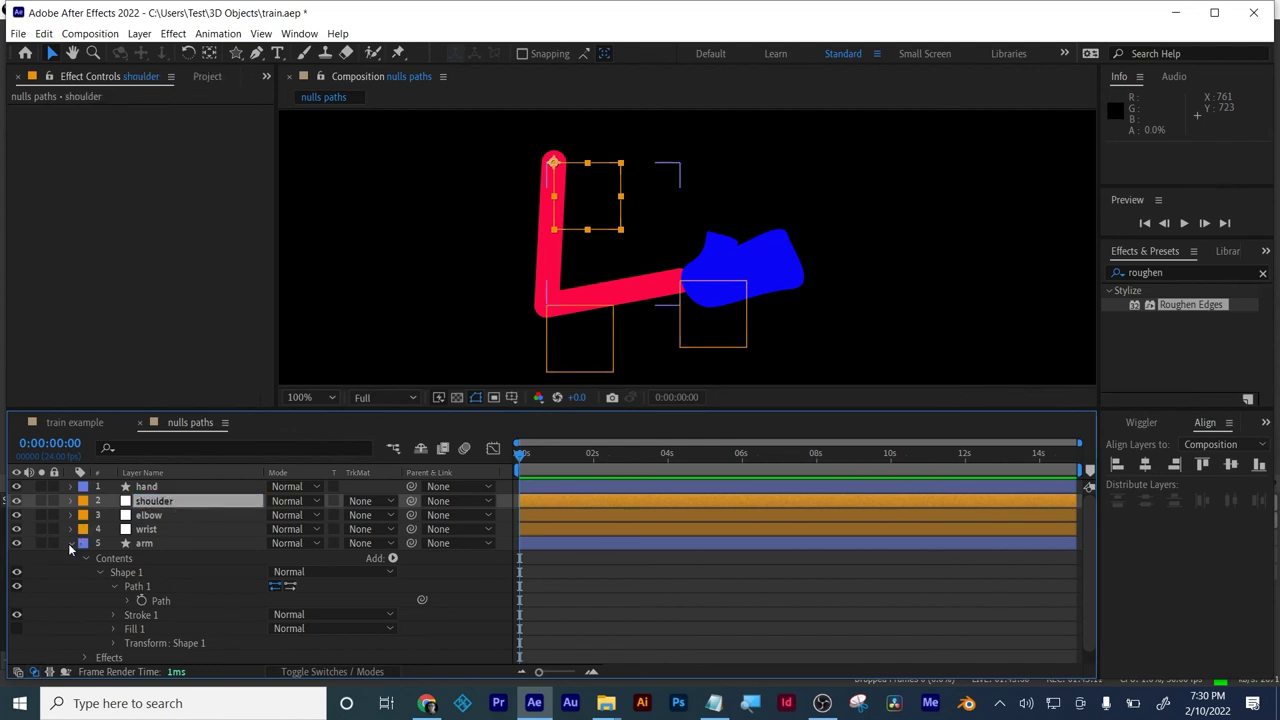
- Collapse the arm layer, show the wrist null's Position property, and parent the hand layer to the wrist null
click(70, 543)
click(144, 534)
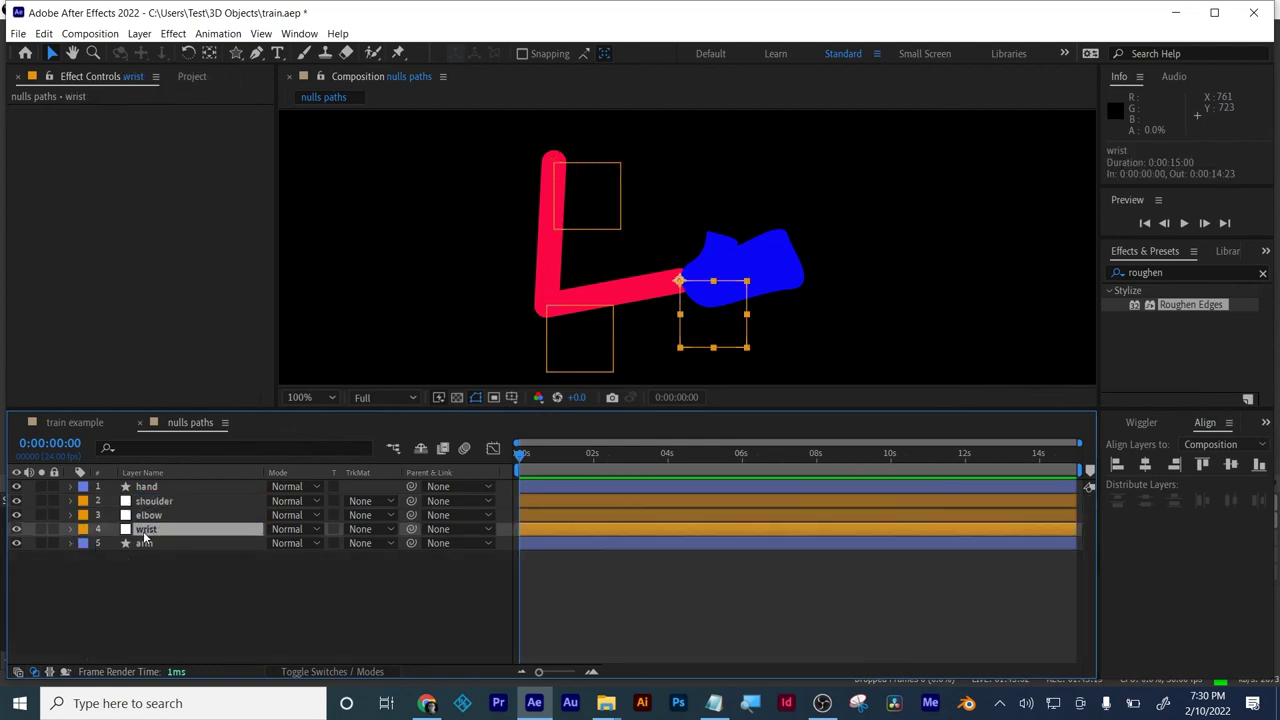
key(p)
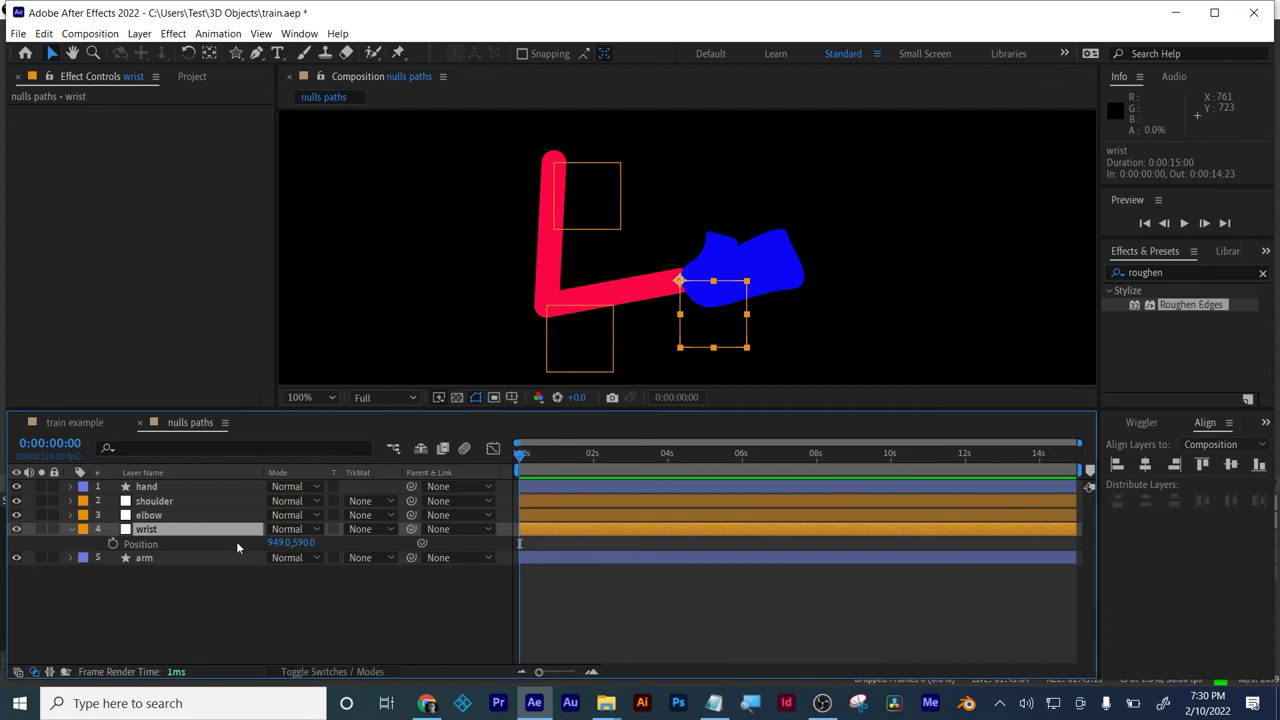
click(152, 487)
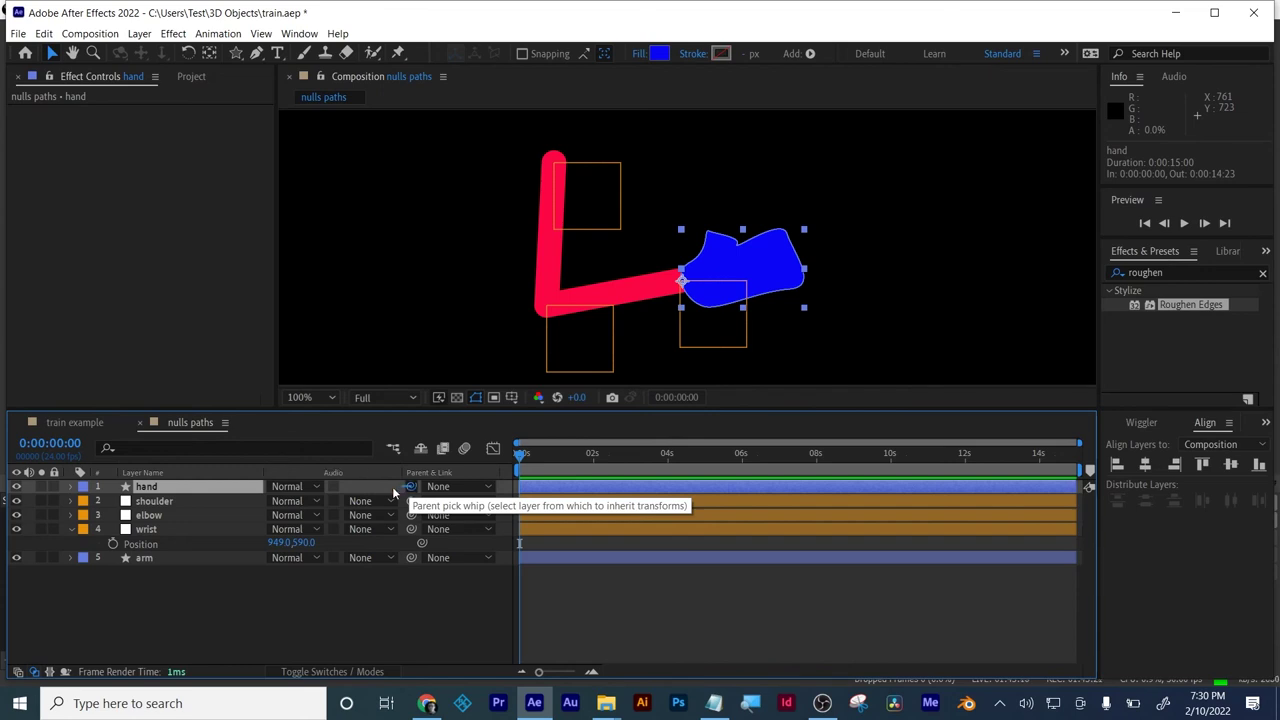
drag(410, 486, 162, 531)
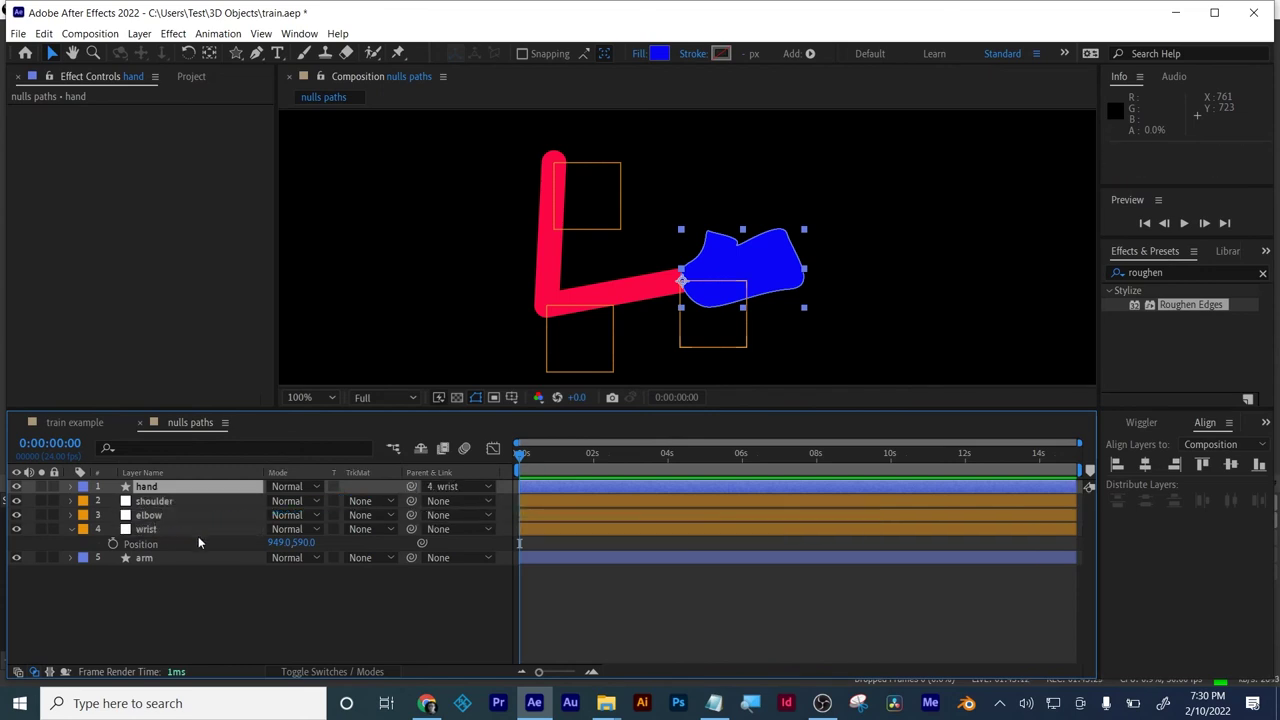
- Raise the wrist null to a vertical position of 539 and rotate it to -44° to bend the hand
drag(303, 542, 274, 541)
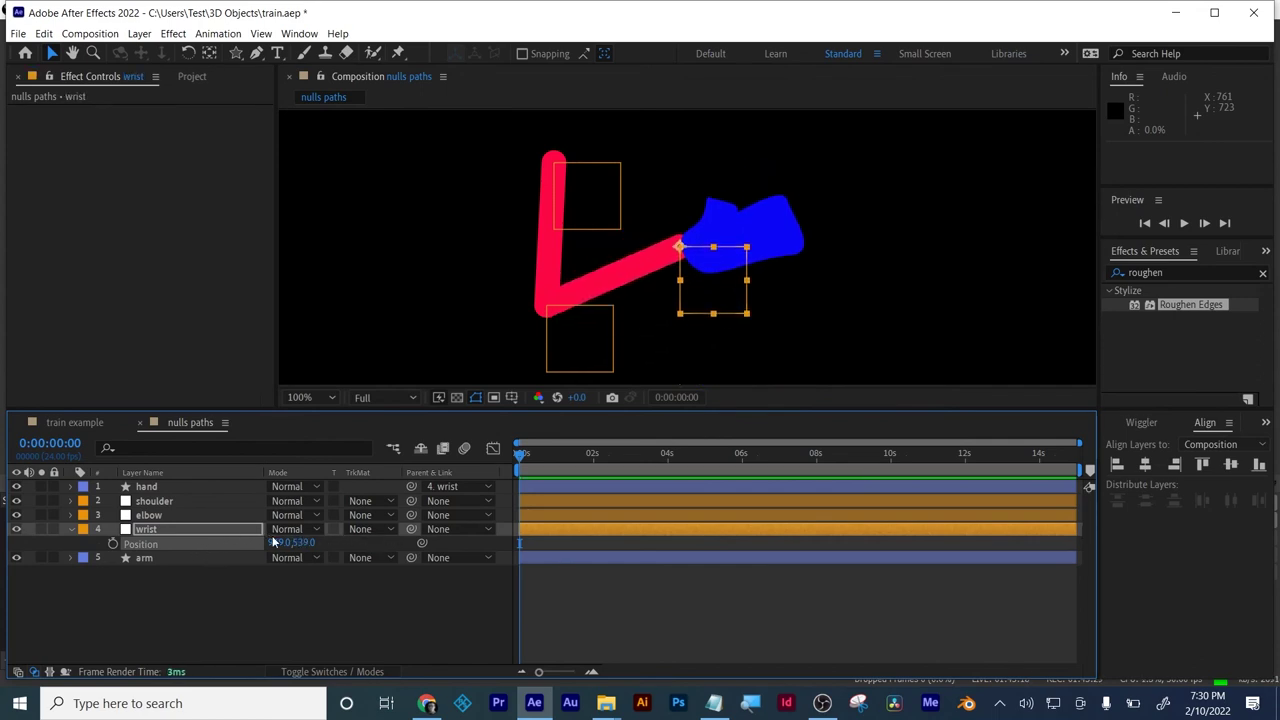
key(r)
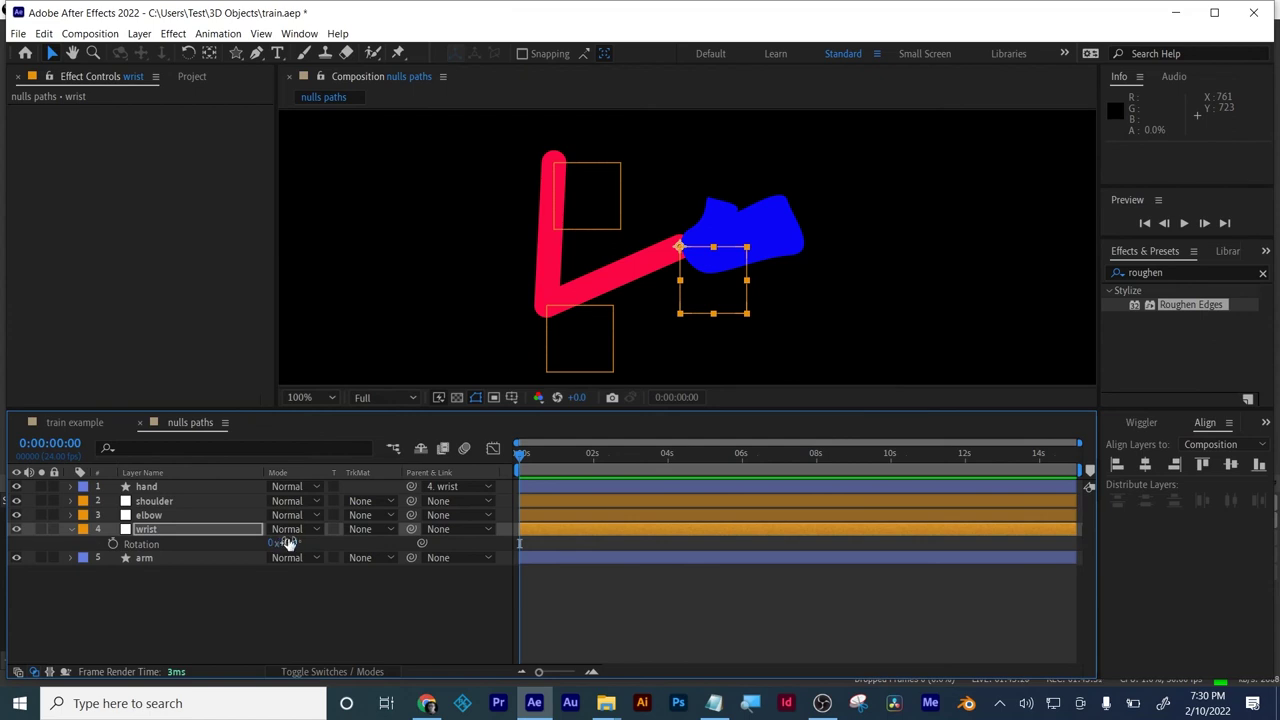
mouse_move(285, 542)
mouse_down()
mouse_move(240, 542)
mouse_move(314, 542)
mouse_move(230, 530)
mouse_move(302, 530)
mouse_move(245, 517)
mouse_move(288, 517)
mouse_up()
mouse_move(208, 506)
mouse_down()
mouse_move(265, 508)
mouse_move(218, 504)
mouse_up()
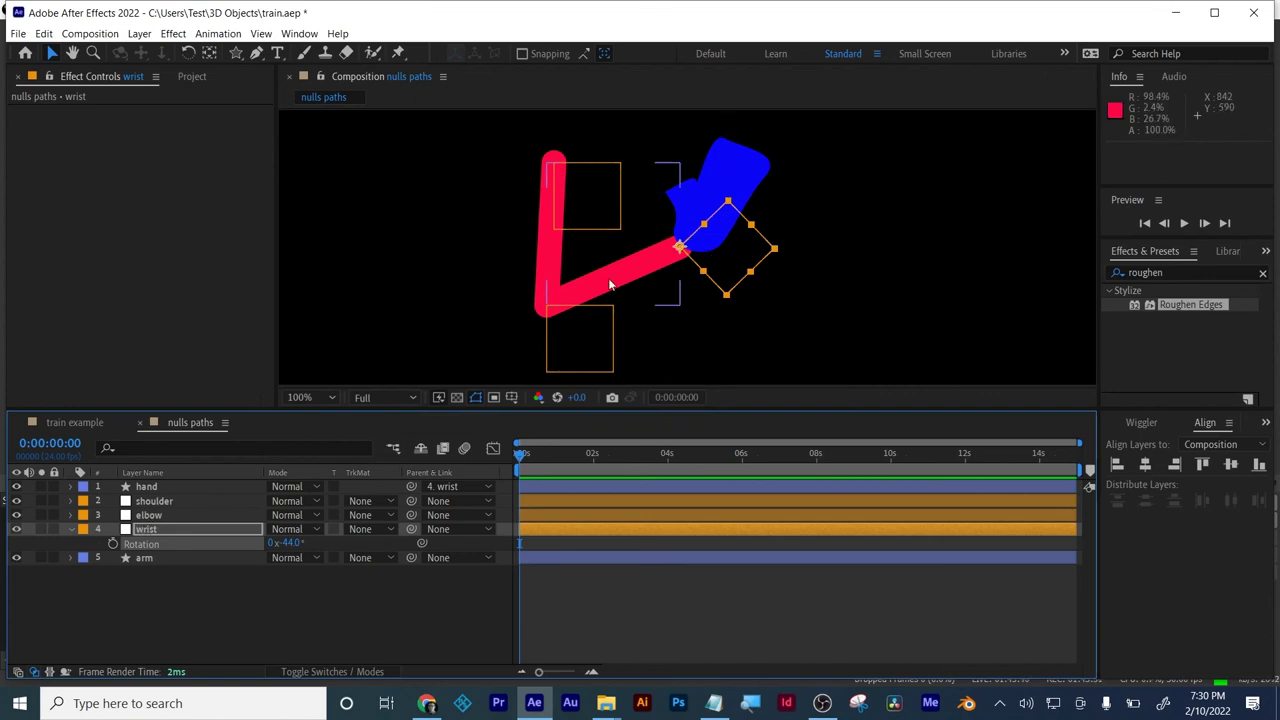
- Move the elbow null to position 832, 634 to shift the arm's bend
click(151, 505)
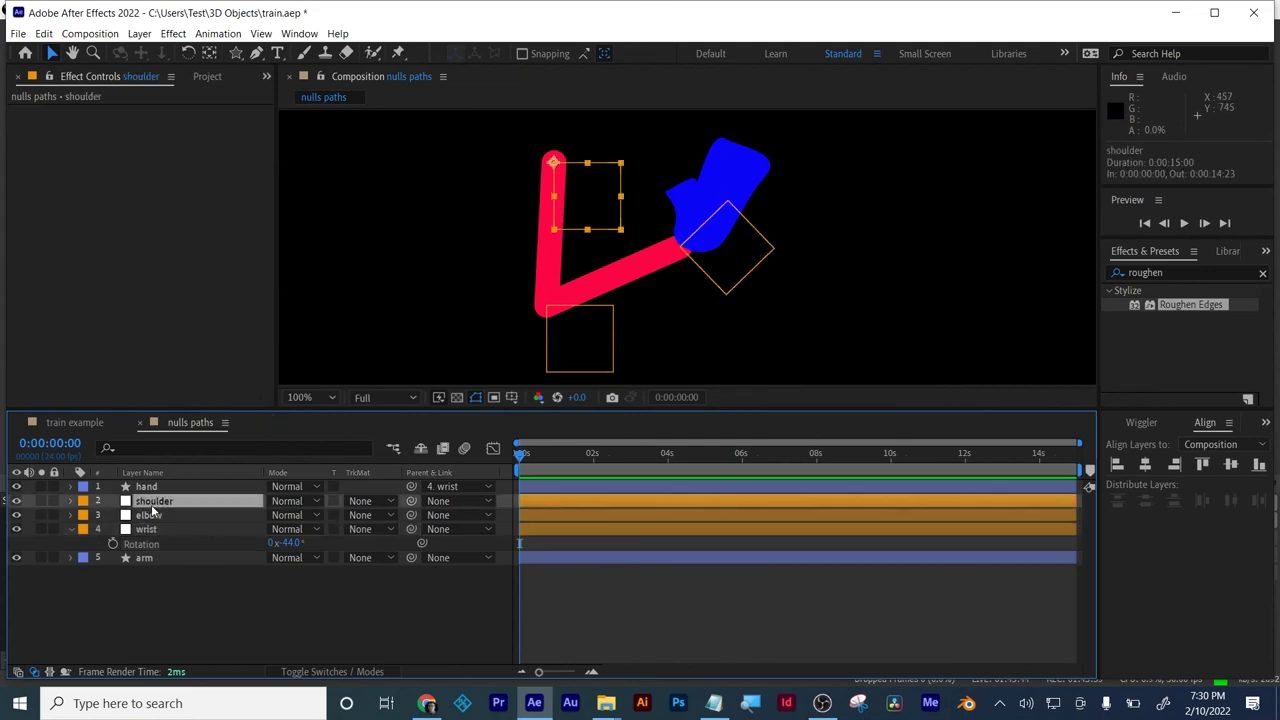
click(149, 515)
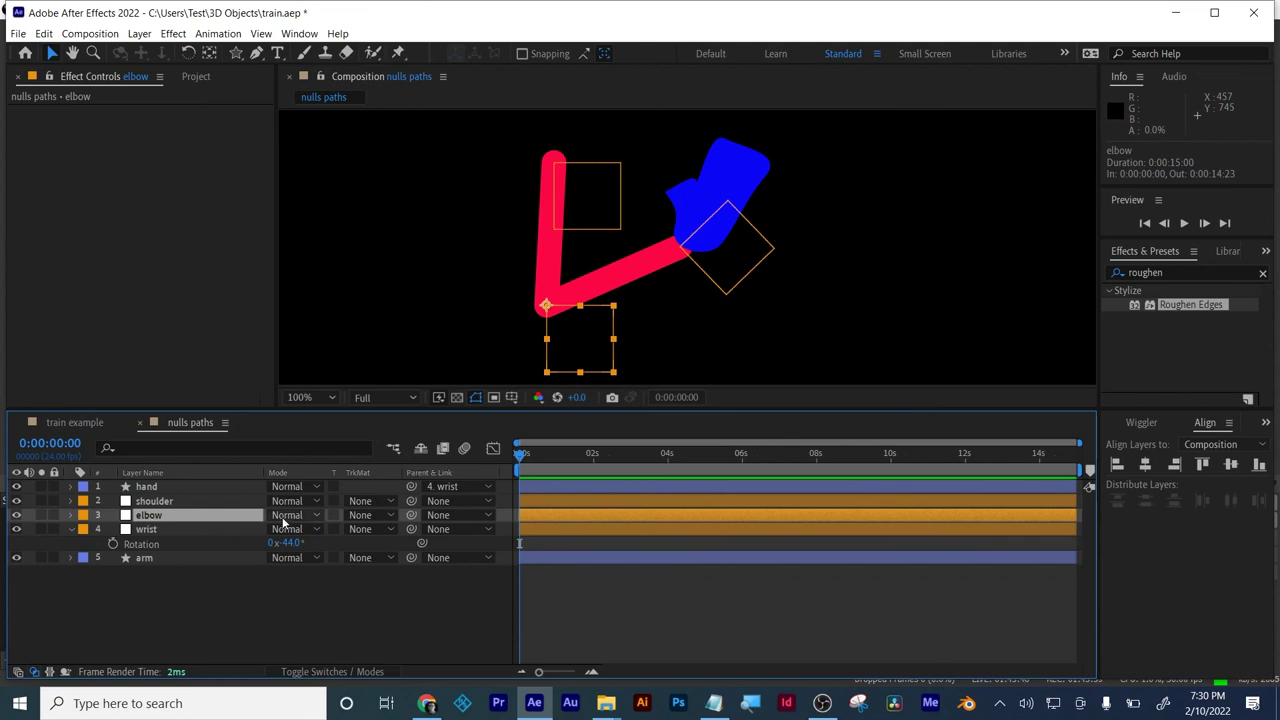
key(p)
drag(305, 535, 345, 530)
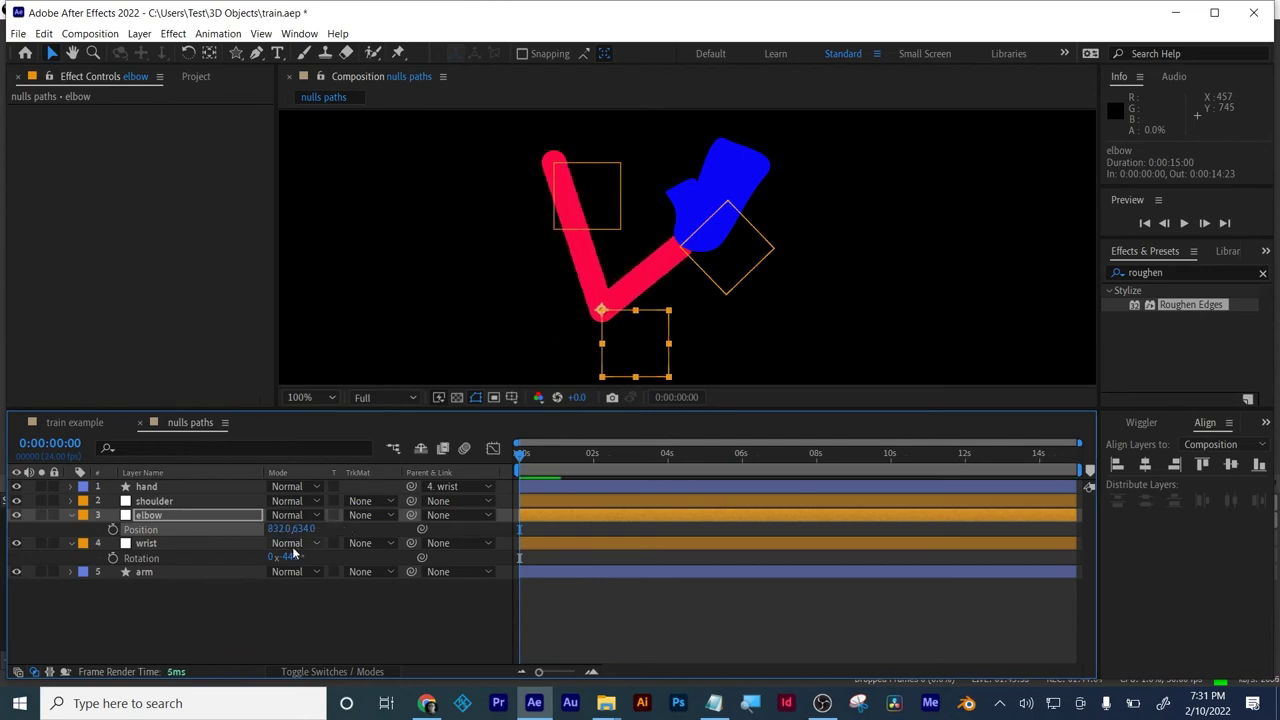
- Move the wrist null to position 1010, 577 to extend the forearm and hand
click(147, 548)
key(p)
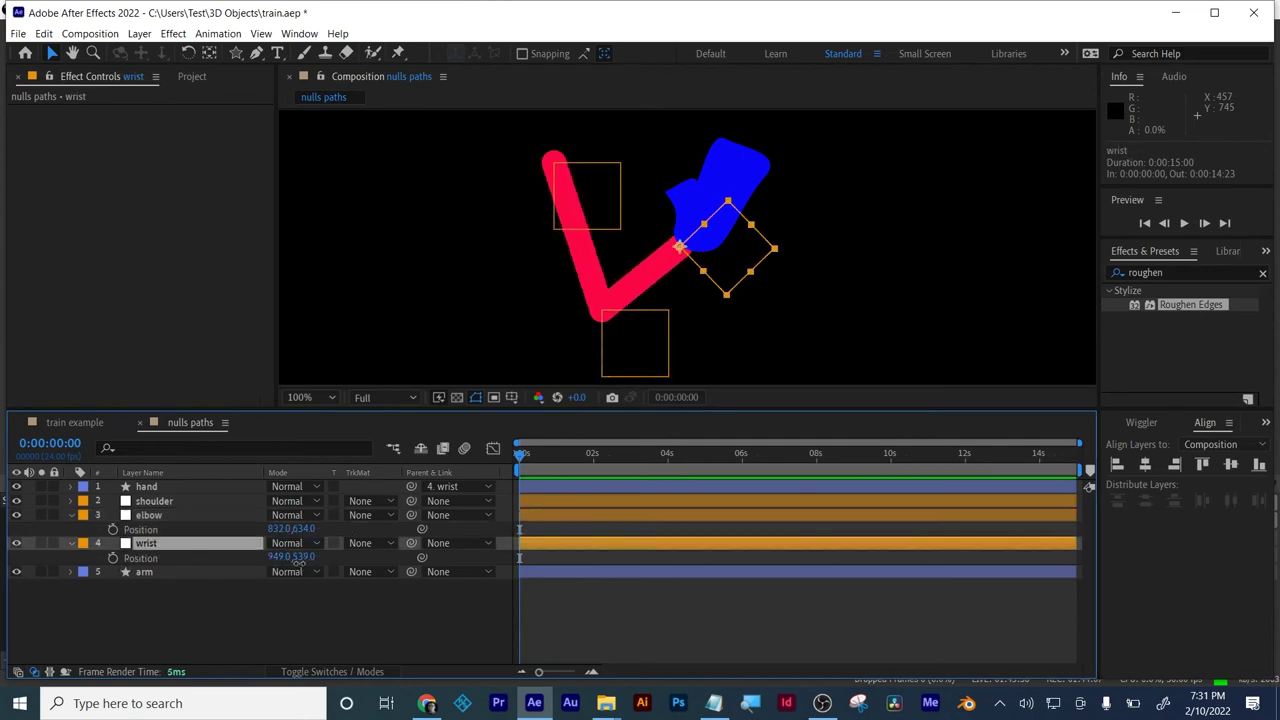
mouse_move(305, 556)
mouse_down()
mouse_move(333, 562)
mouse_move(298, 555)
mouse_move(314, 553)
mouse_up()
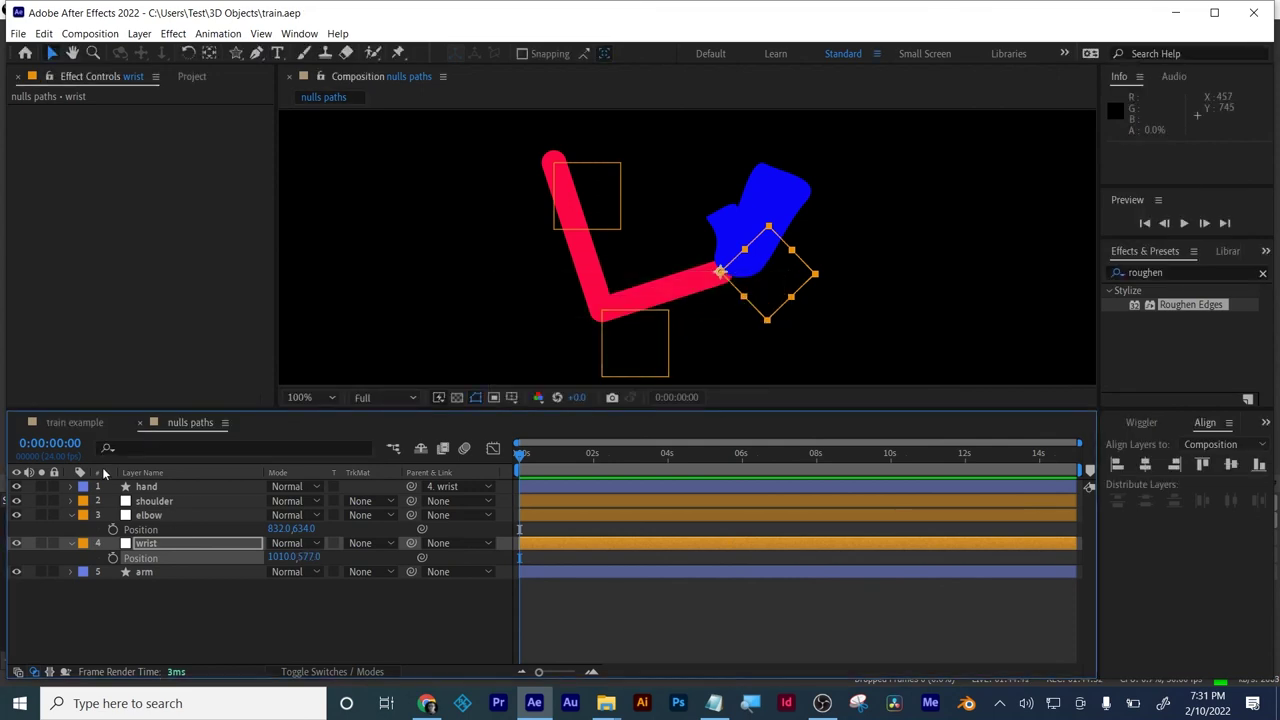
- Switch to the "train example" composition and move the current time to 0:00:00:00
right_click(72, 418)
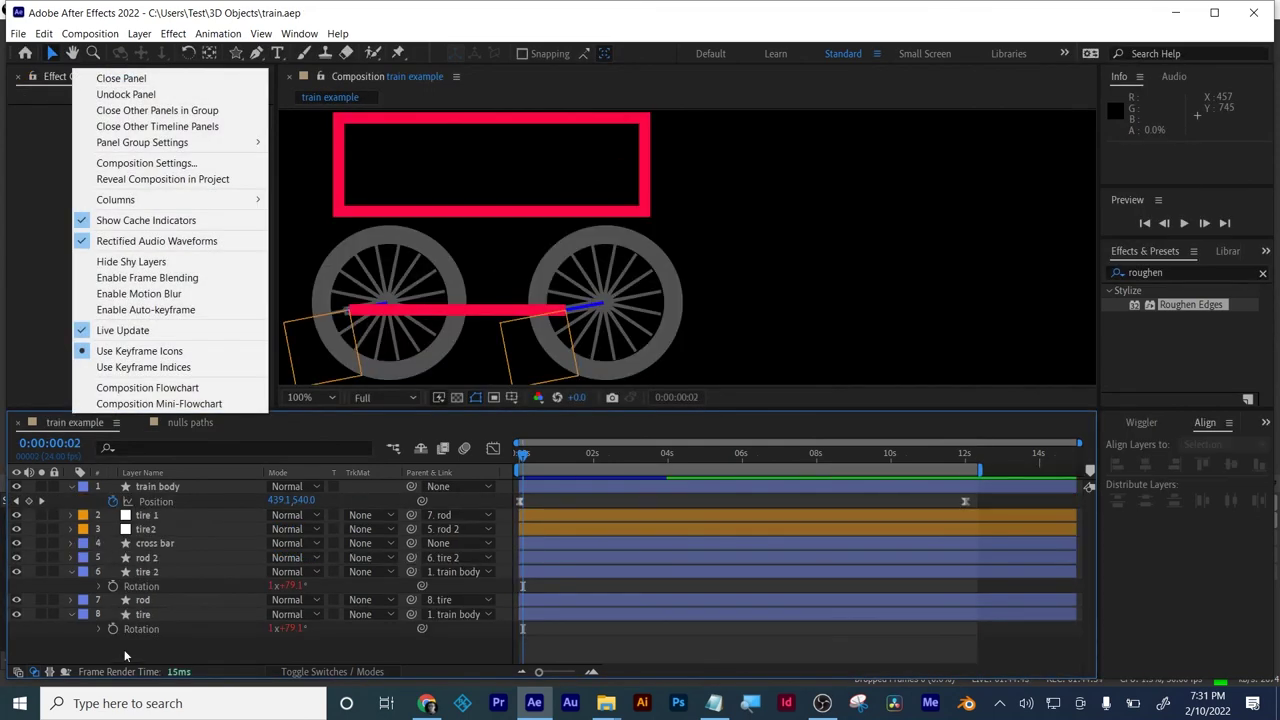
right_click(100, 645)
right_click(82, 649)
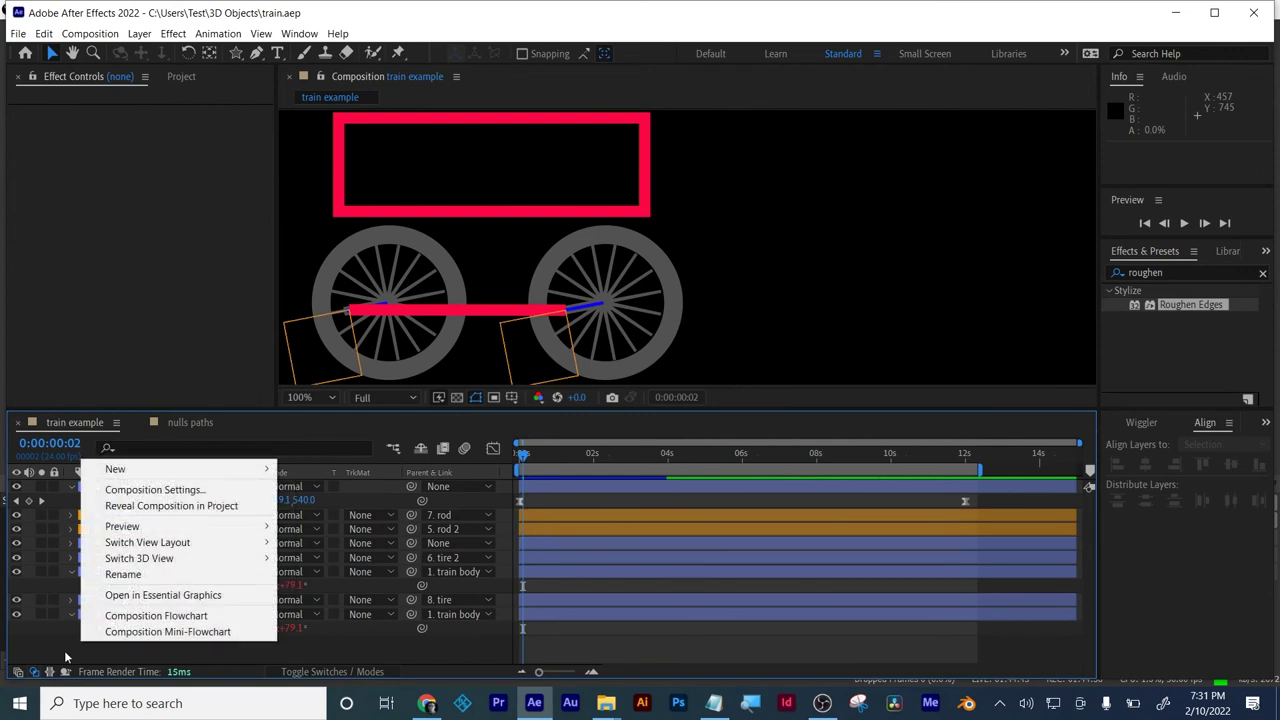
click(57, 663)
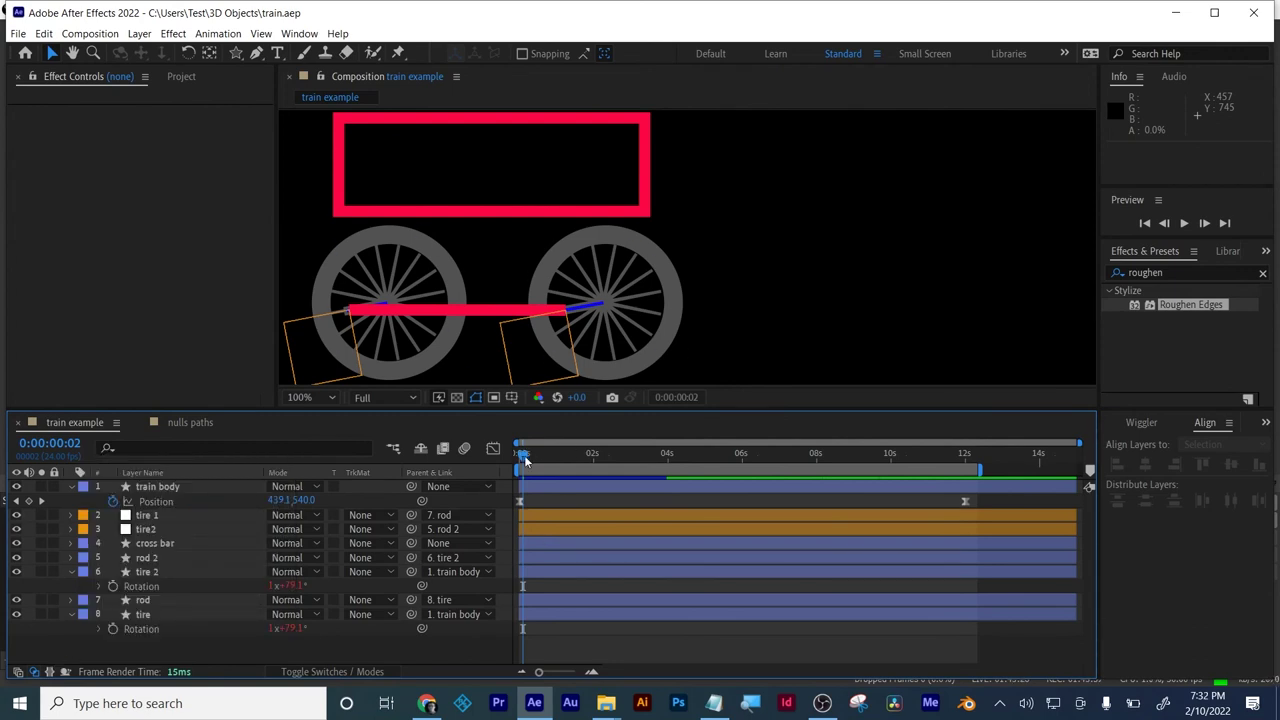
drag(524, 455, 518, 455)
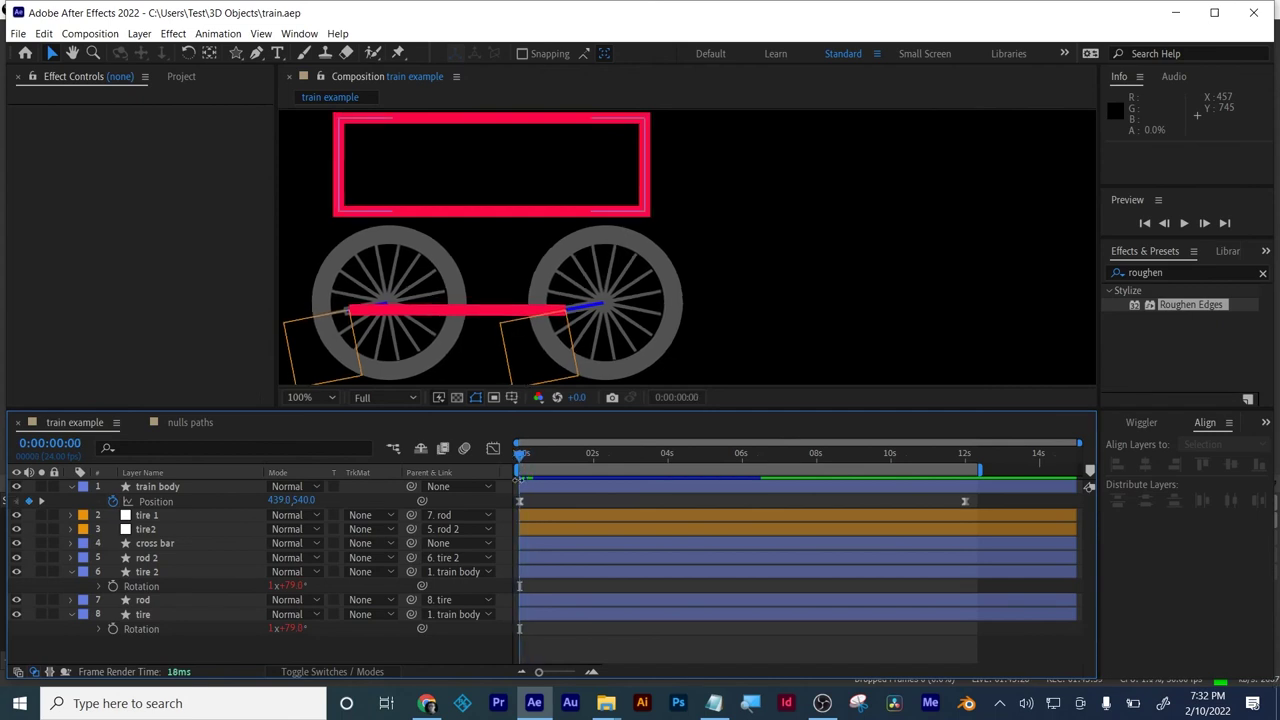
- Scrub through the train animation and preview it from the start of the composition
click(638, 598)
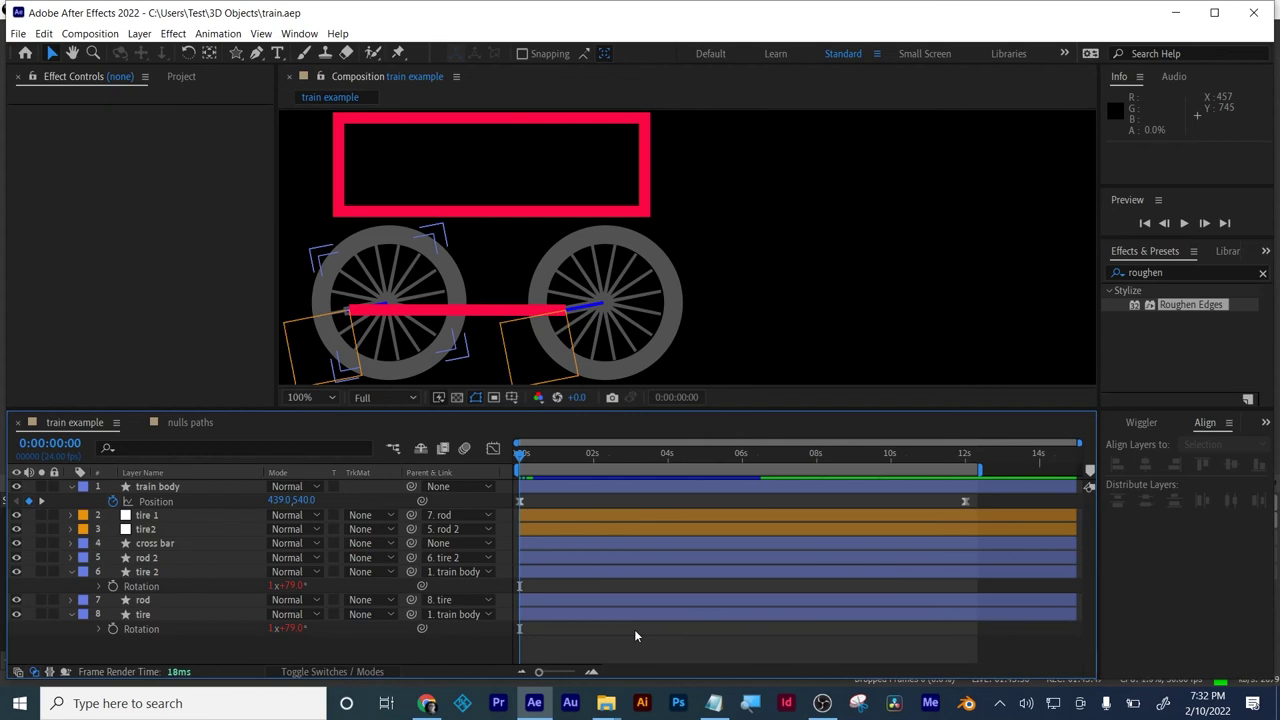
click(800, 357)
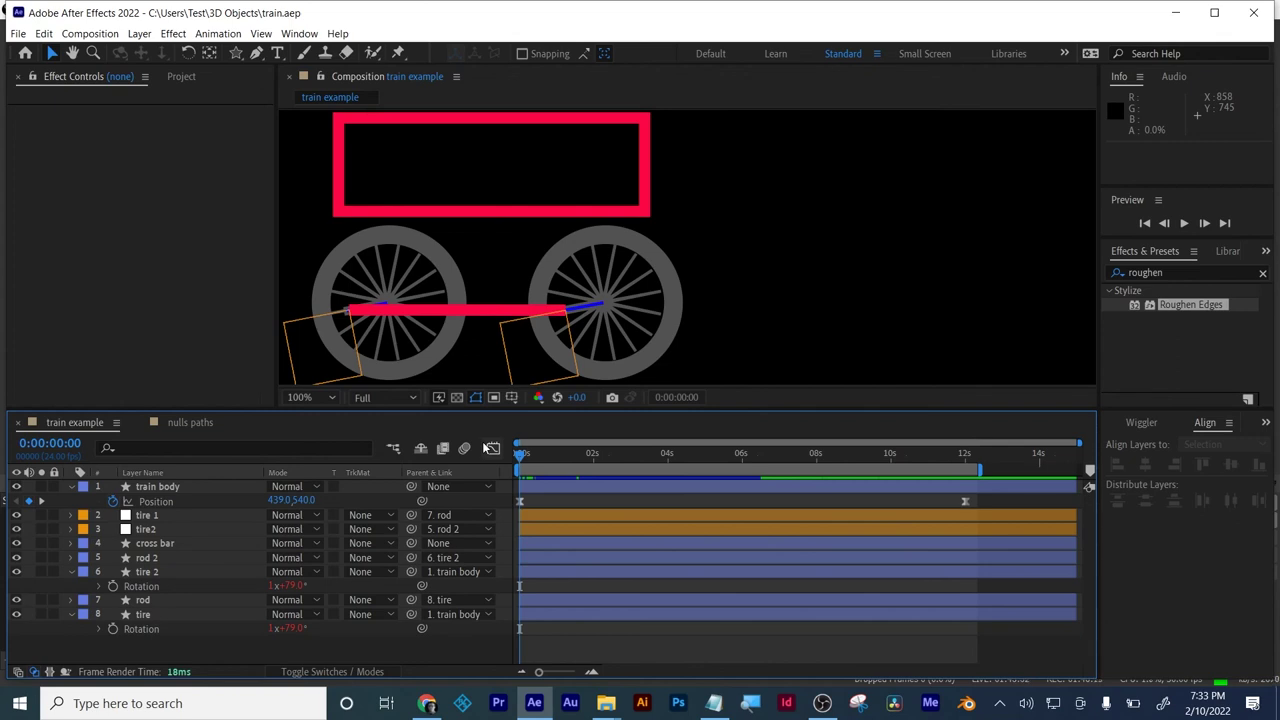
click(935, 450)
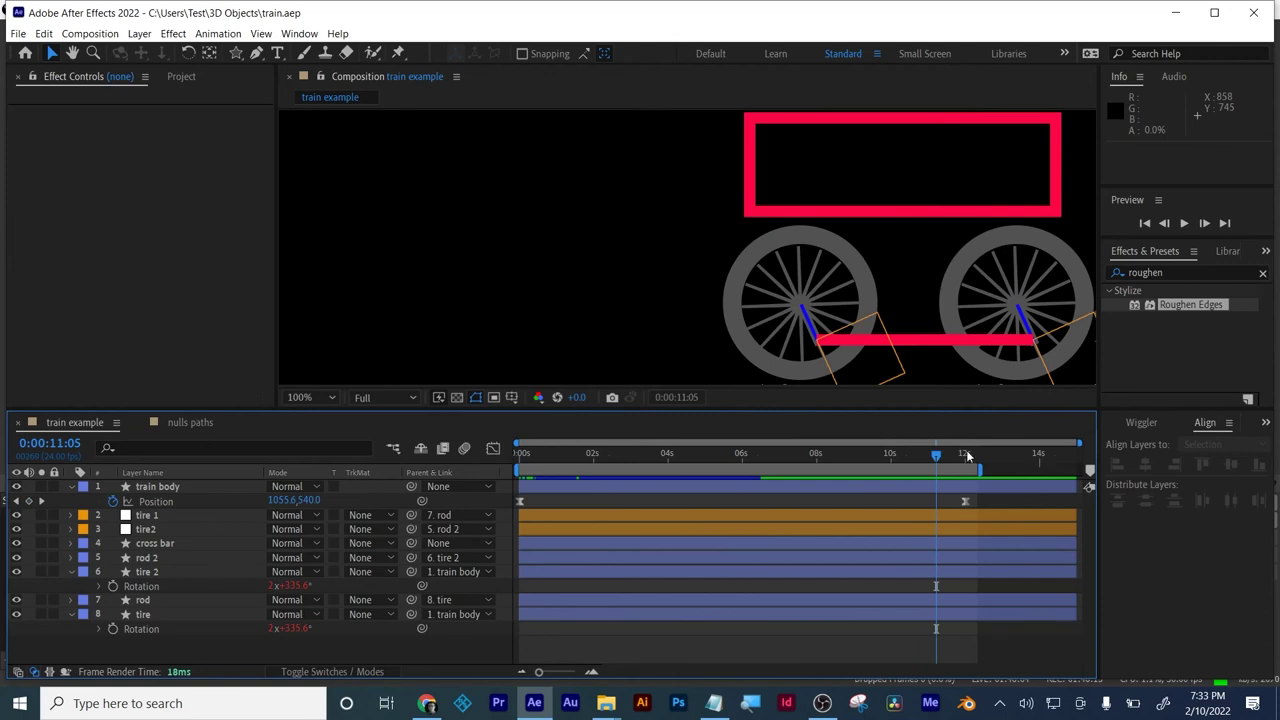
drag(967, 457, 752, 457)
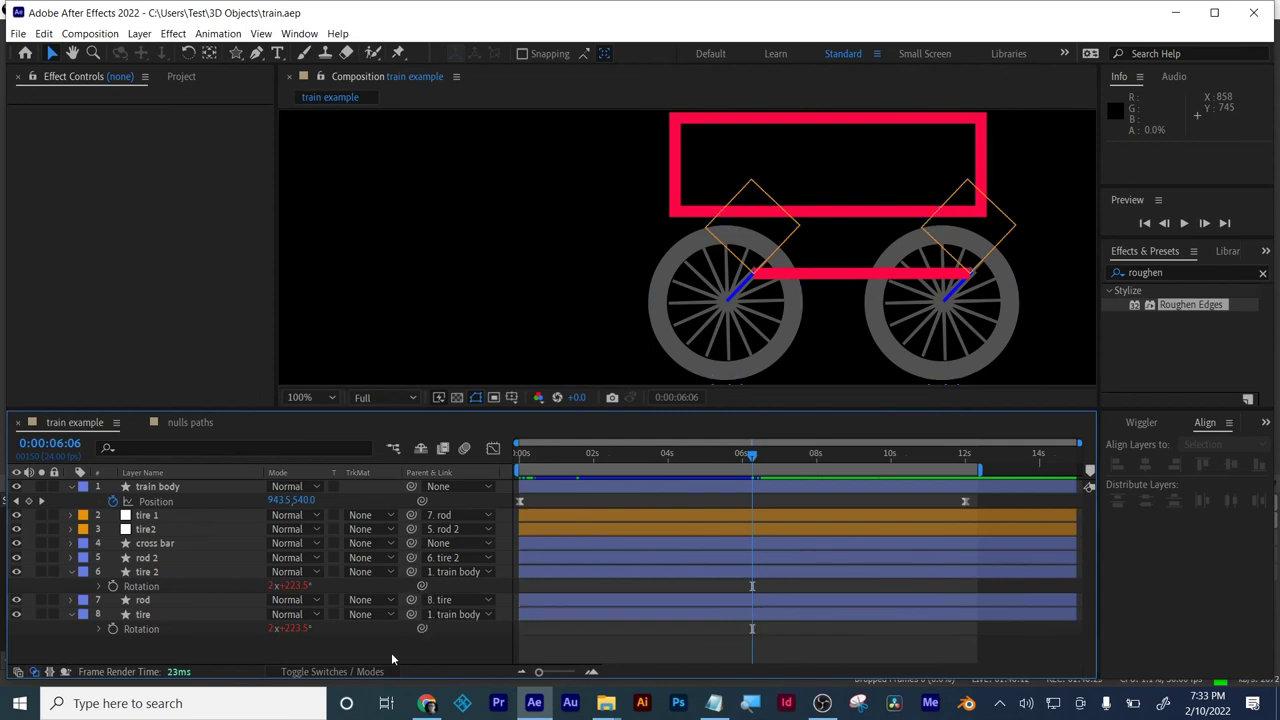
drag(588, 452, 456, 452)
key(space)
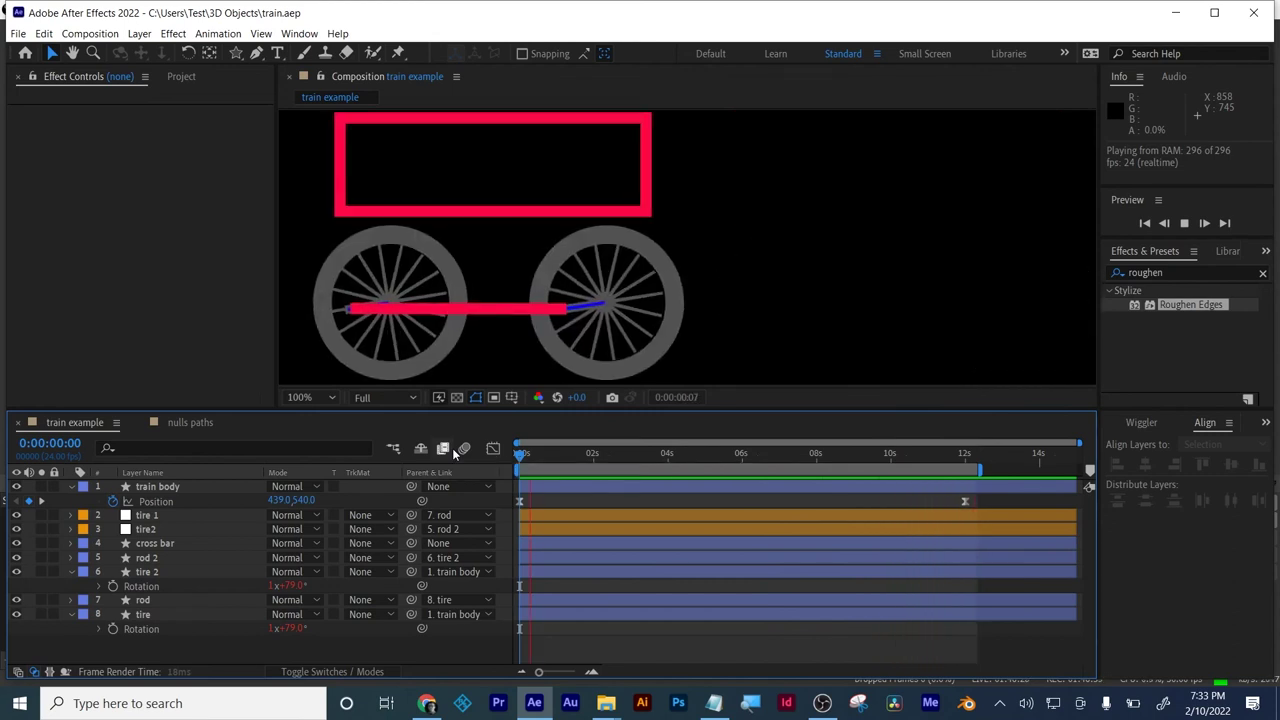
- Fill the train body with blue and add the text "TRAIN" over it
click(360, 160)
click(277, 53)
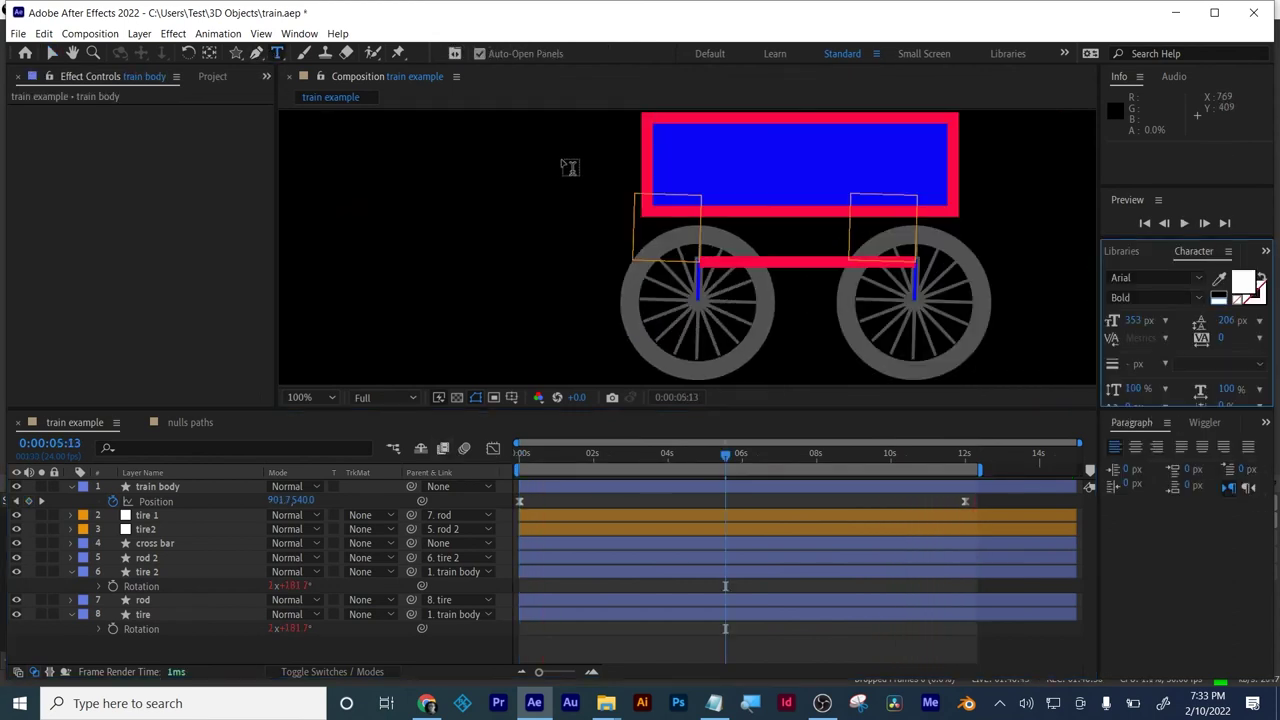
click(658, 168)
text(TRAIN)
- Reduce the TRAIN text's font size to 120 px so it fits within the train body
click(1136, 320)
key(shift+Down)
key(shift+Down)
key(shift+Down)
key(shift+Down)
key(shift+Down)
key(shift+Down)
key(shift+Down)
key(shift+Down)
key(shift+Down)
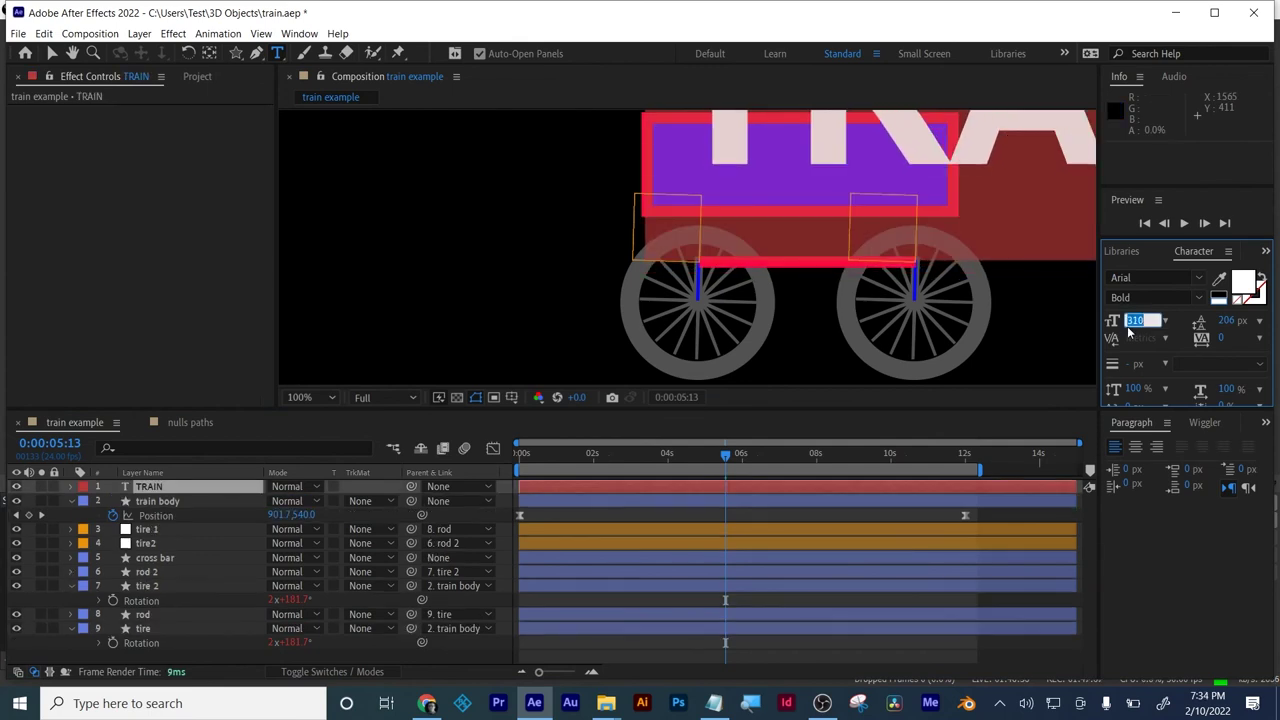
key(shift+Down)
key(shift+Down)
key(shift+Down)
key(shift+Down)
key(shift+Down)
key(shift+Down)
key(shift+Down)
key(shift+Down)
key(shift+Down)
key(shift+Down)
key(shift+Down)
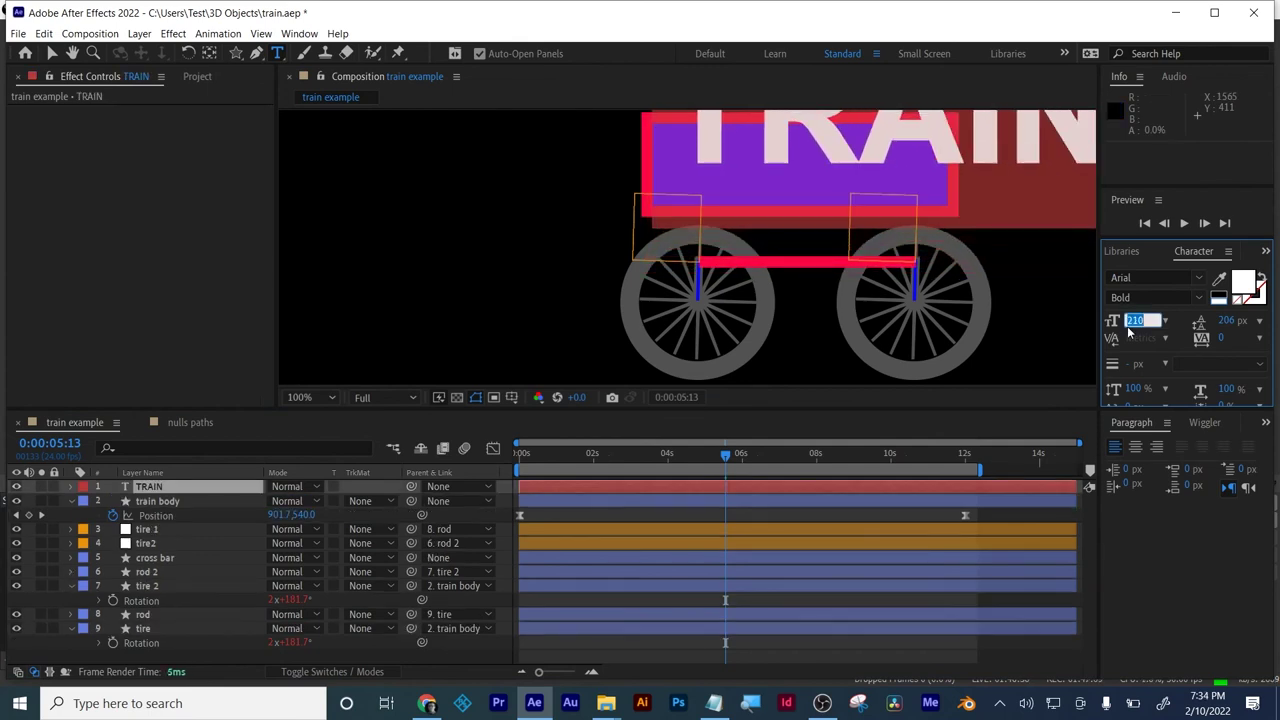
key(shift+Down)
key(shift+Down)
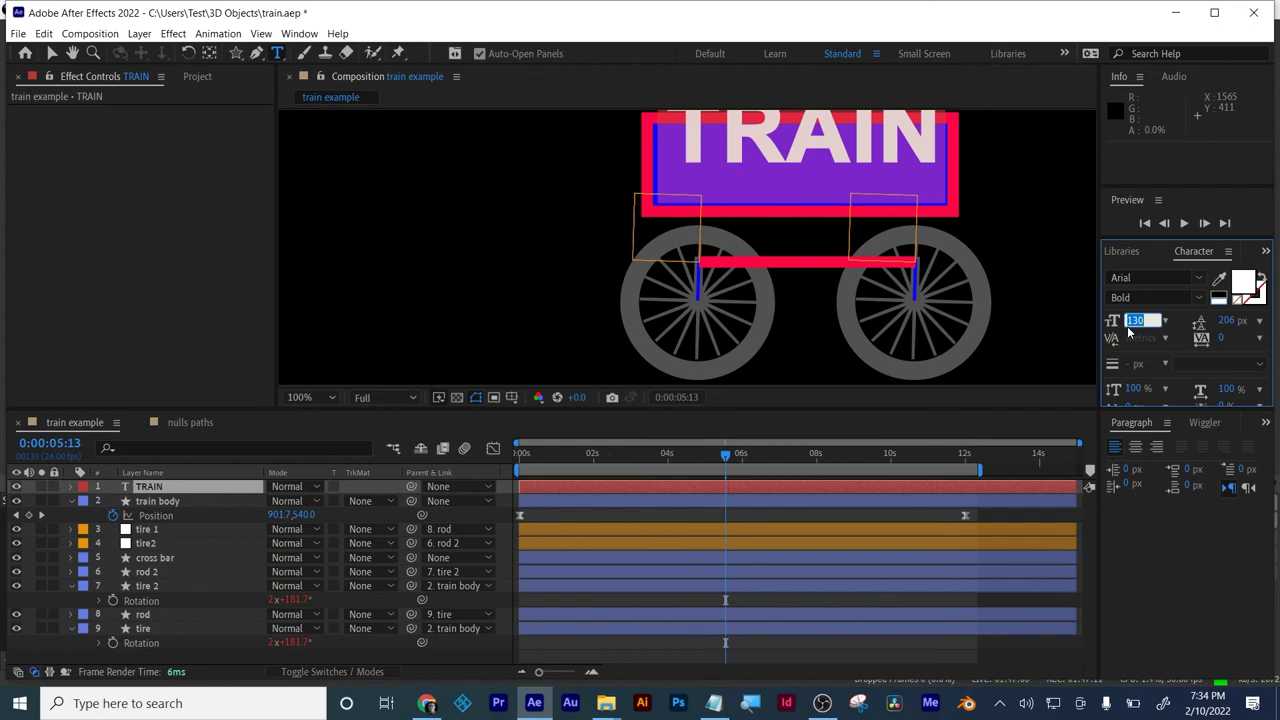
key(shift+Down)
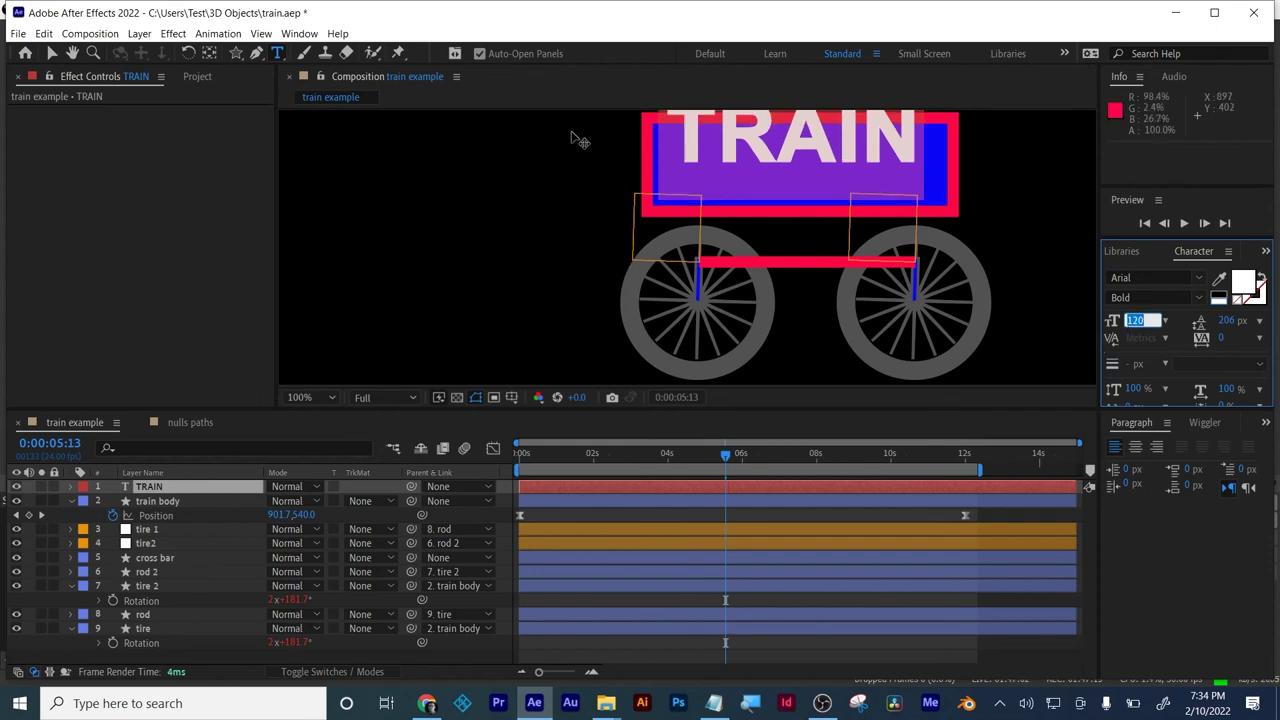
- Nudge the TRAIN text to position 940, 457 to center it inside the blue body
click(52, 53)
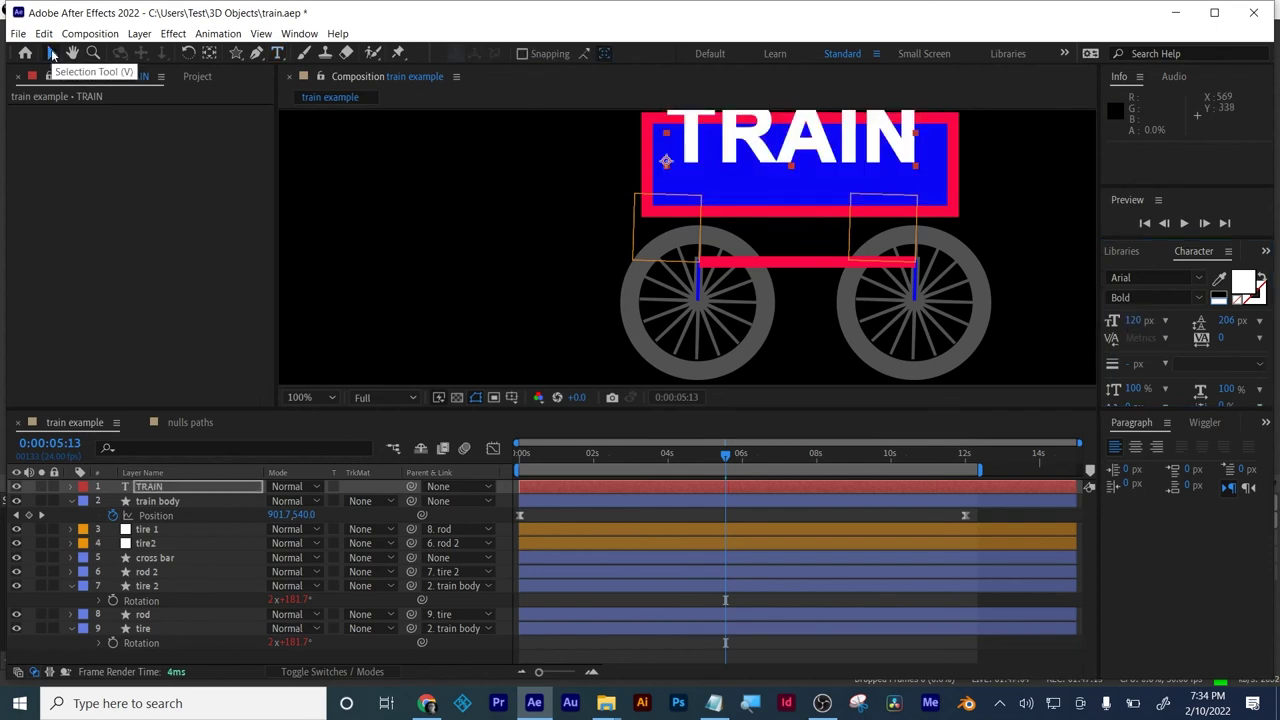
key(shift+Down)
key(shift+Down)
key(shift+Down)
key(shift+Down)
key(shift+Down)
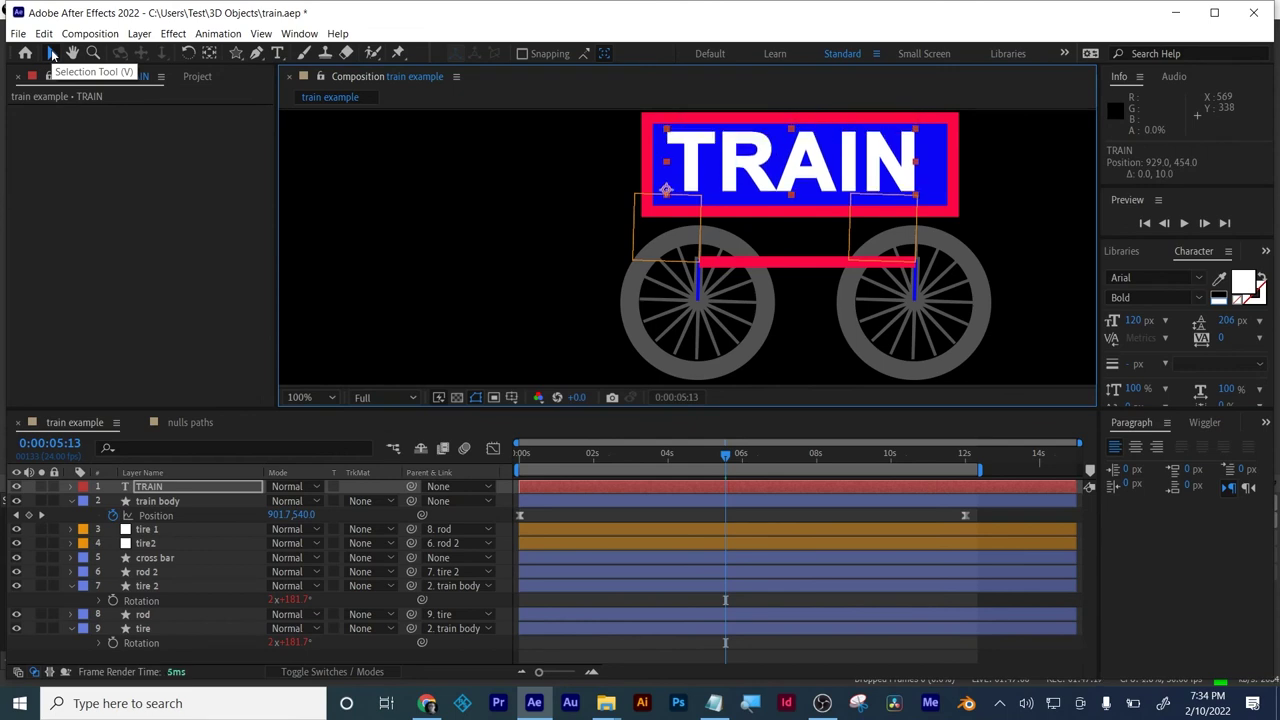
key(Down)
key(Down)
key(Right)
key(Right)
key(Right)
key(Right)
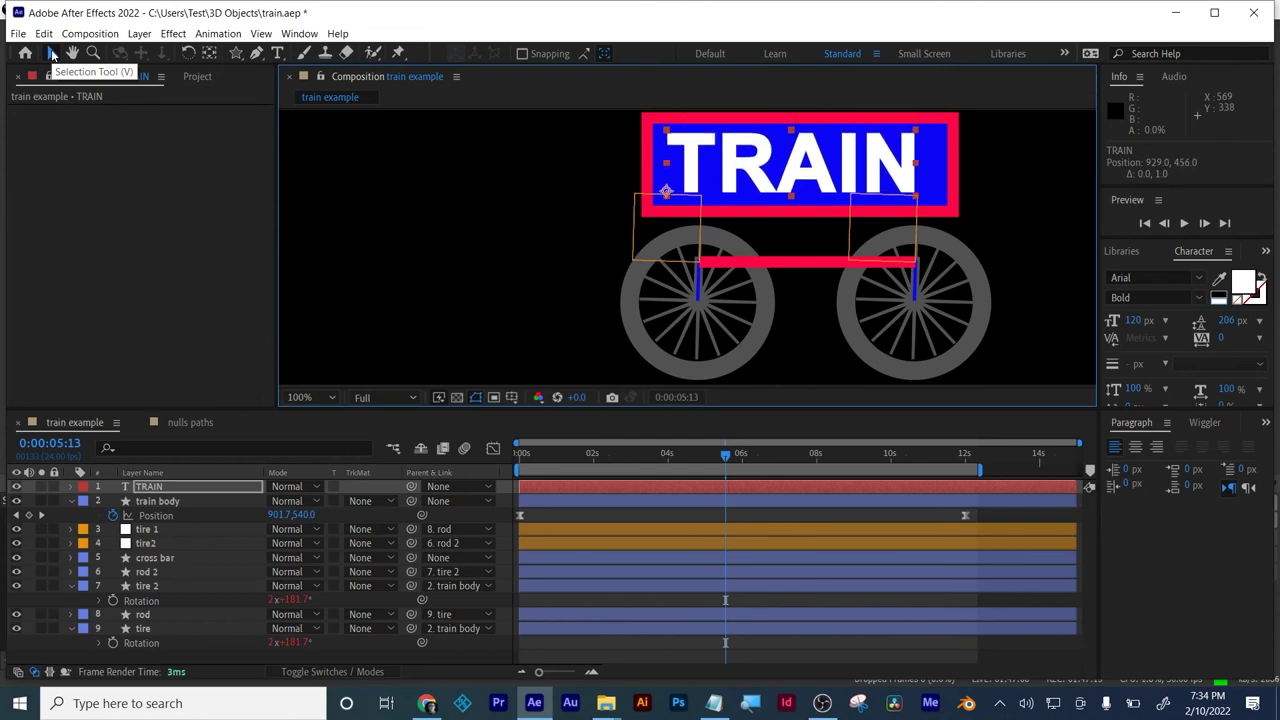
key(Right)
key(Right)
key(Right)
key(Right)
key(Right)
key(Right)
key(Right)
key(Right)
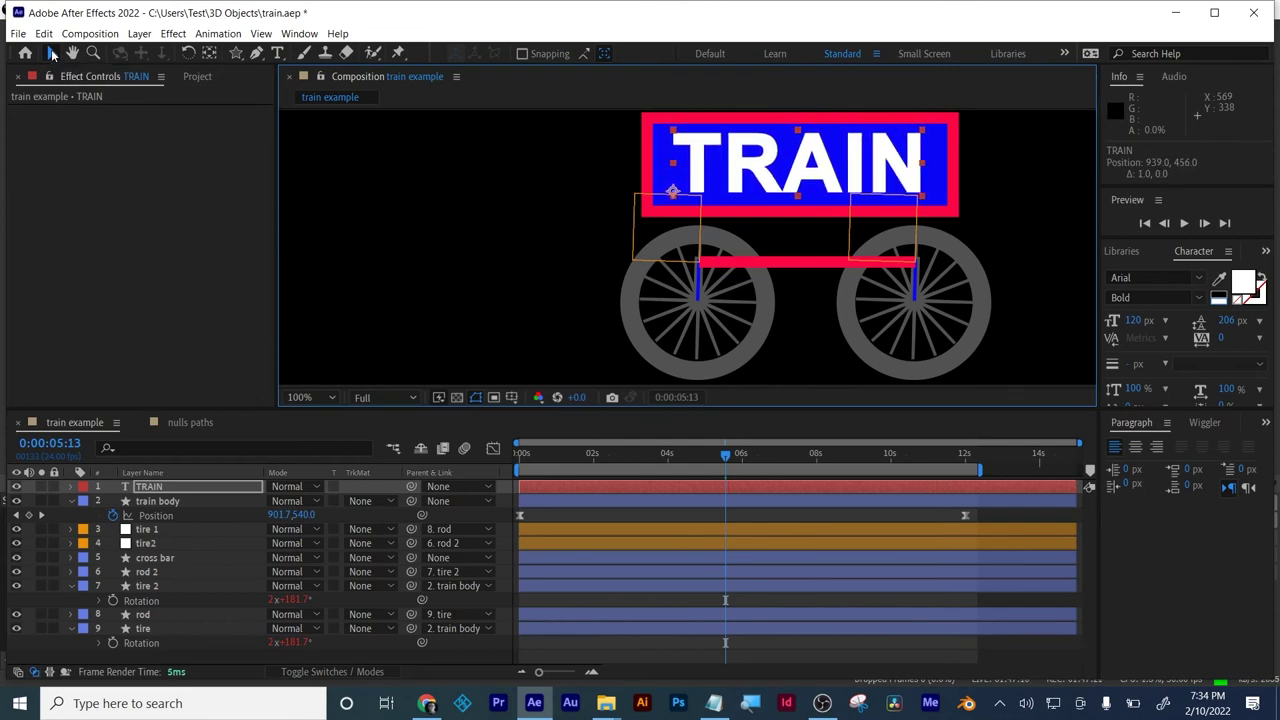
key(Down)
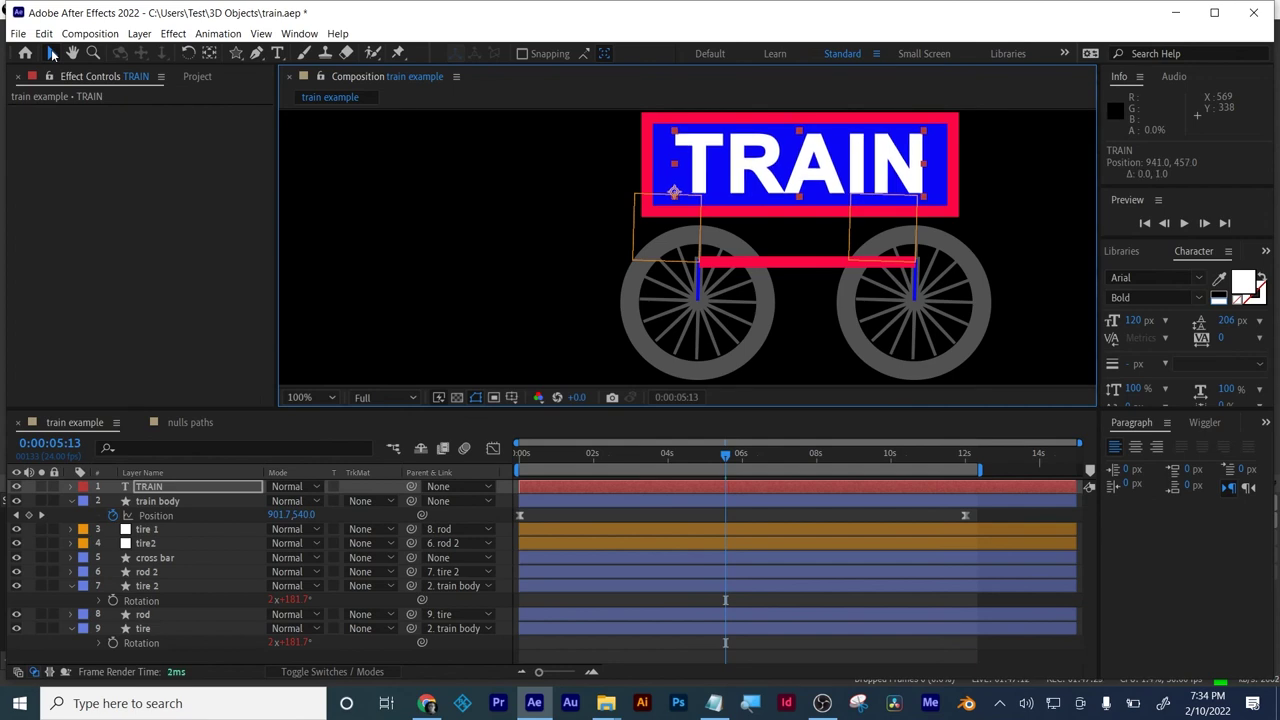
key(Left)
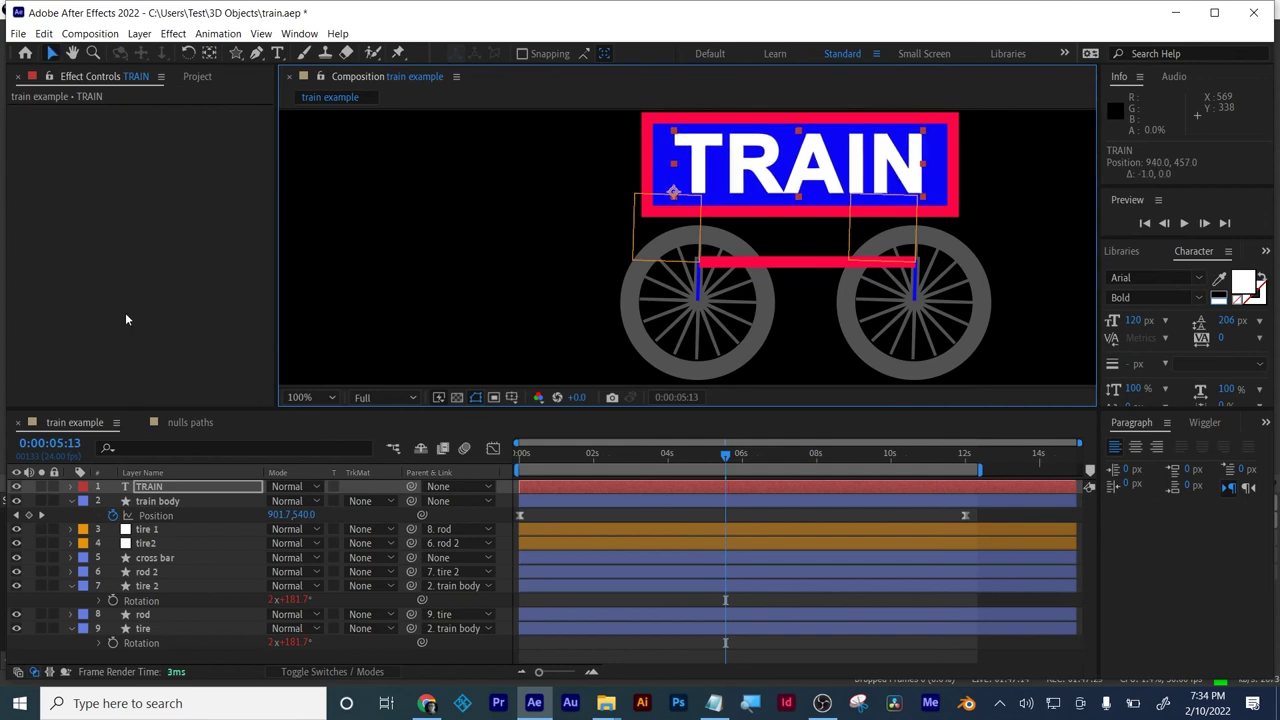
- Parent the TRAIN text layer to the train body layer and scrub to 0:00:06:06 to check the motion
click(156, 490)
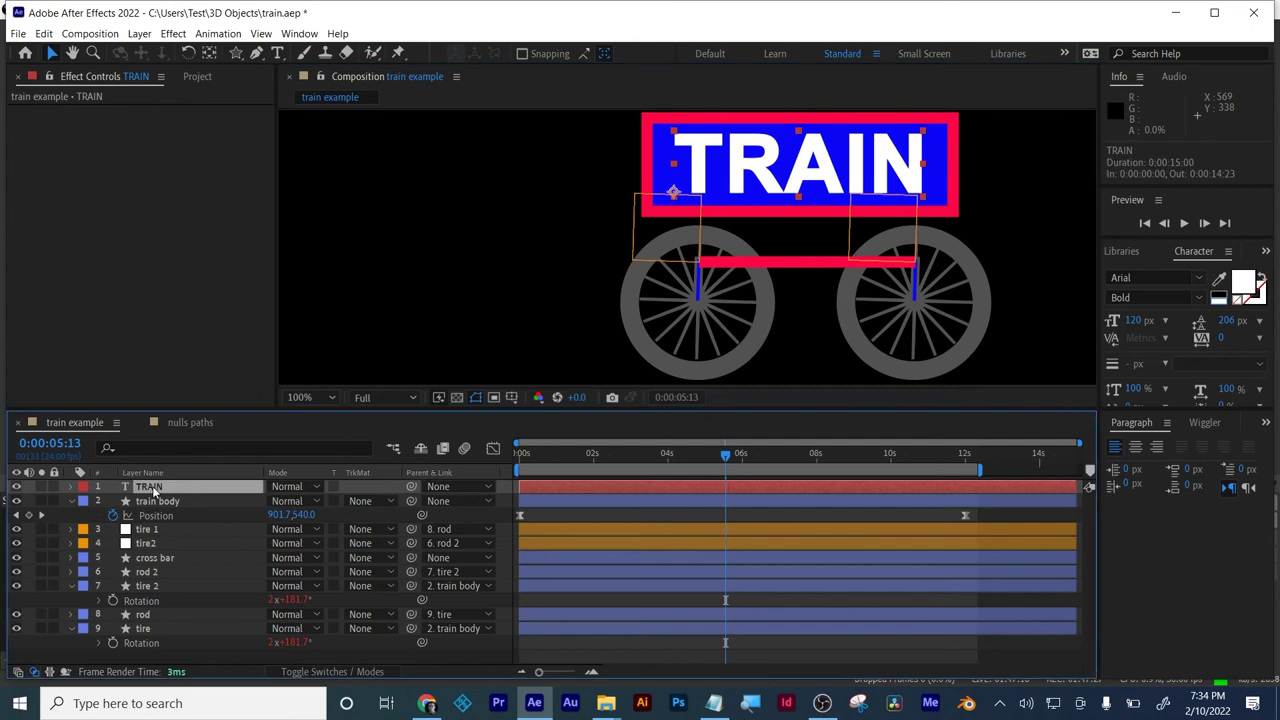
drag(410, 488, 180, 500)
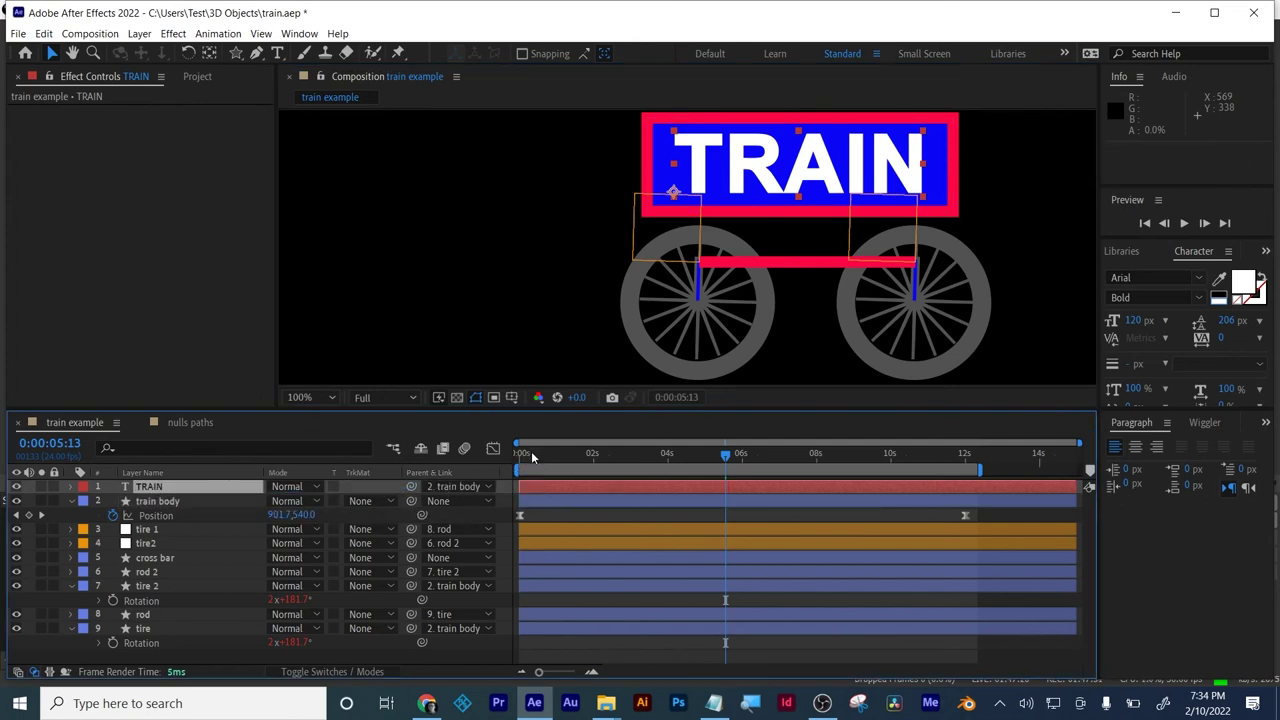
drag(531, 451, 752, 450)
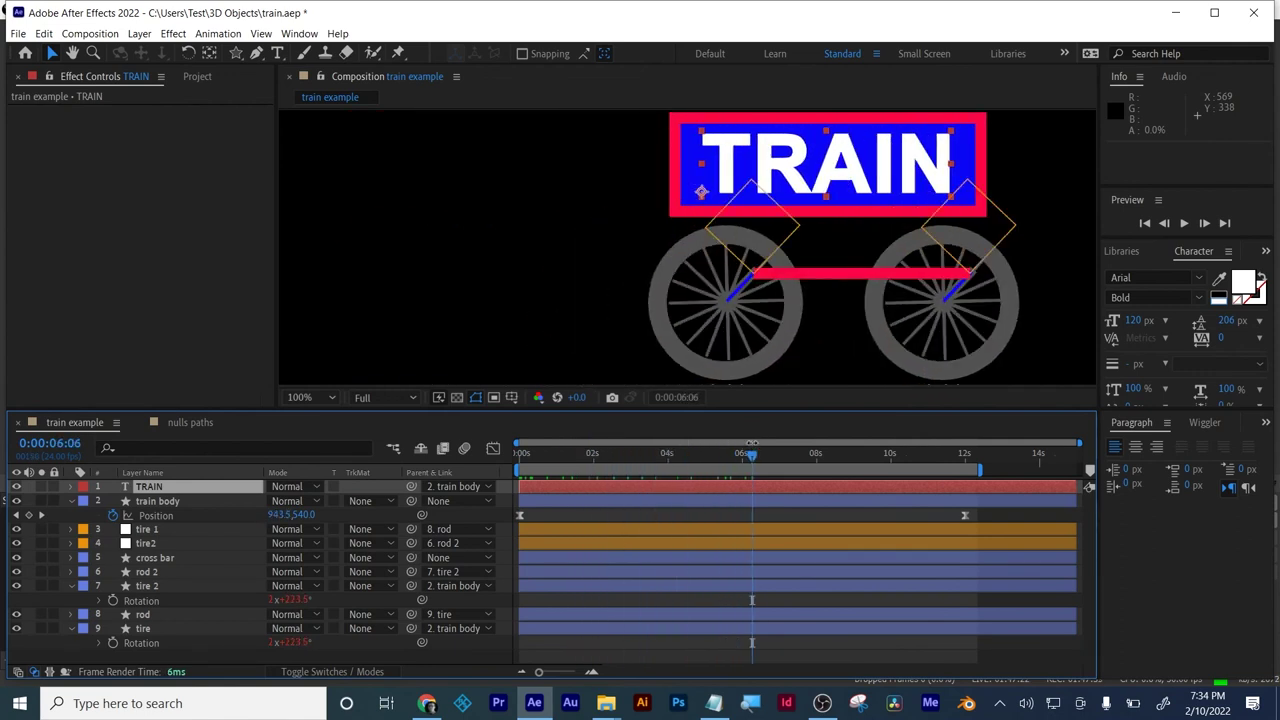
click(687, 660)
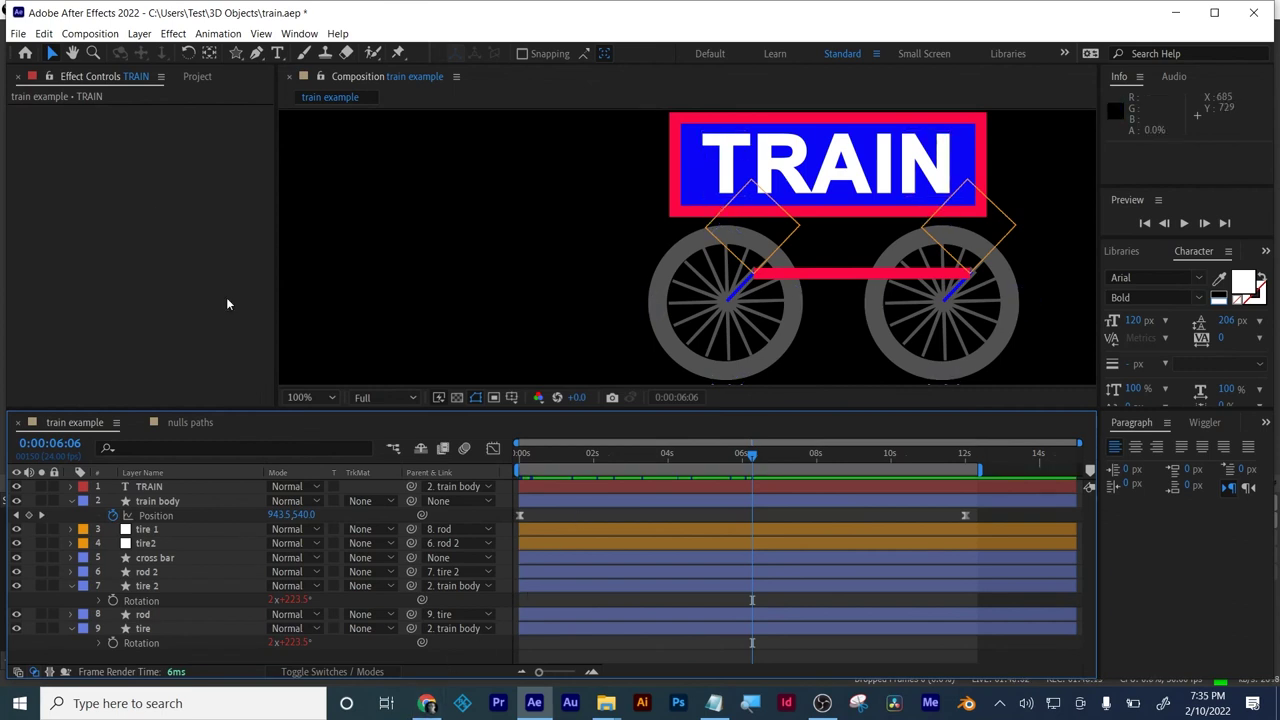
- Import the texture image from the Desktop and place it directly beneath the TRAIN layer in the composition
click(187, 78)
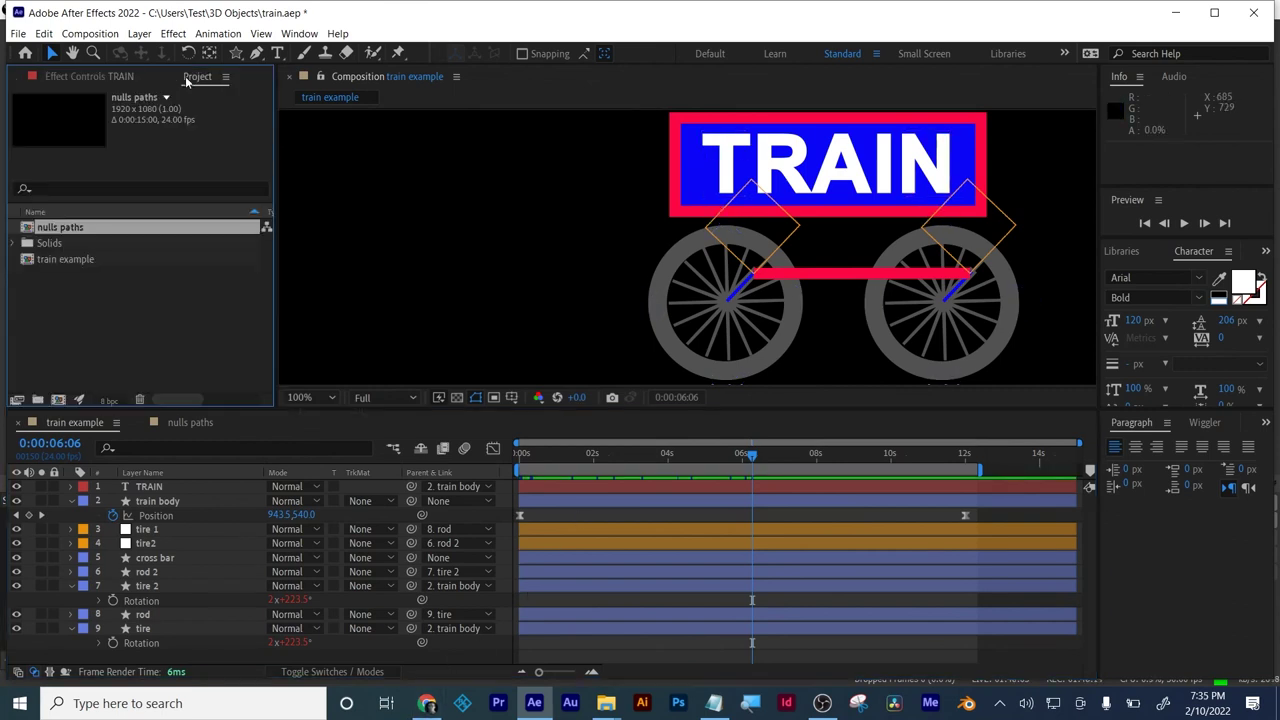
double_click(110, 312)
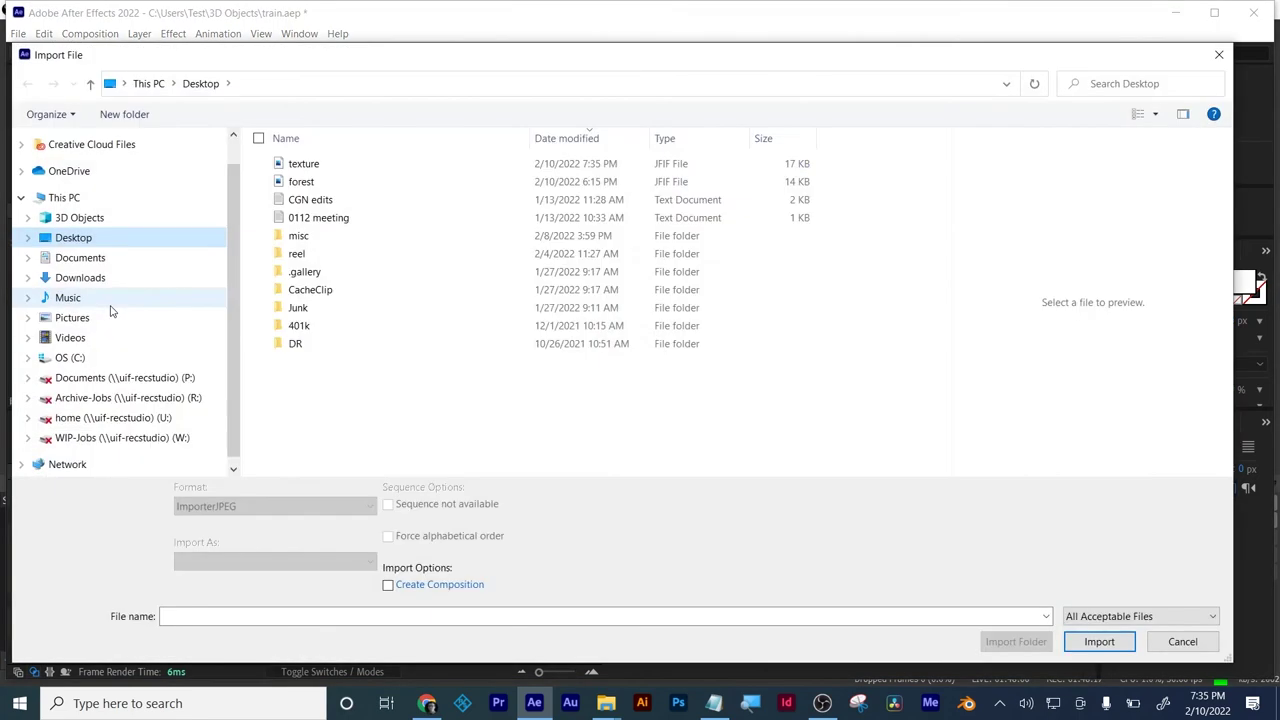
double_click(304, 163)
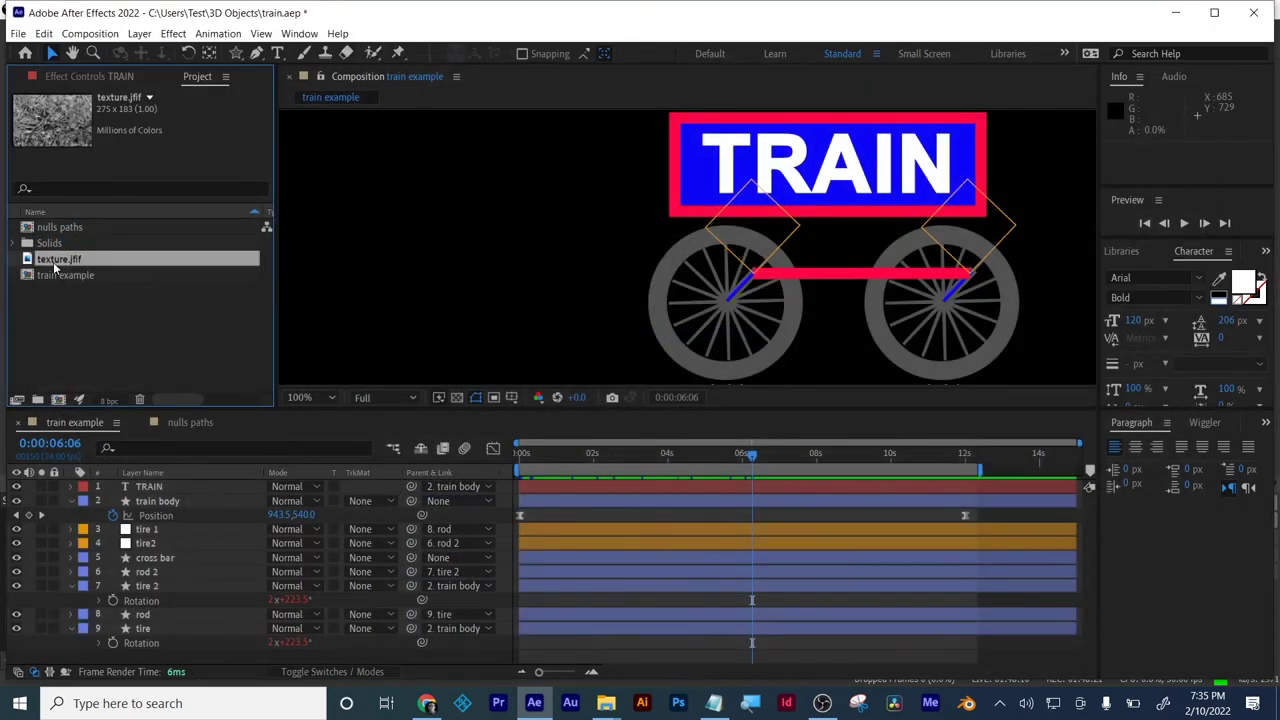
drag(55, 268, 133, 495)
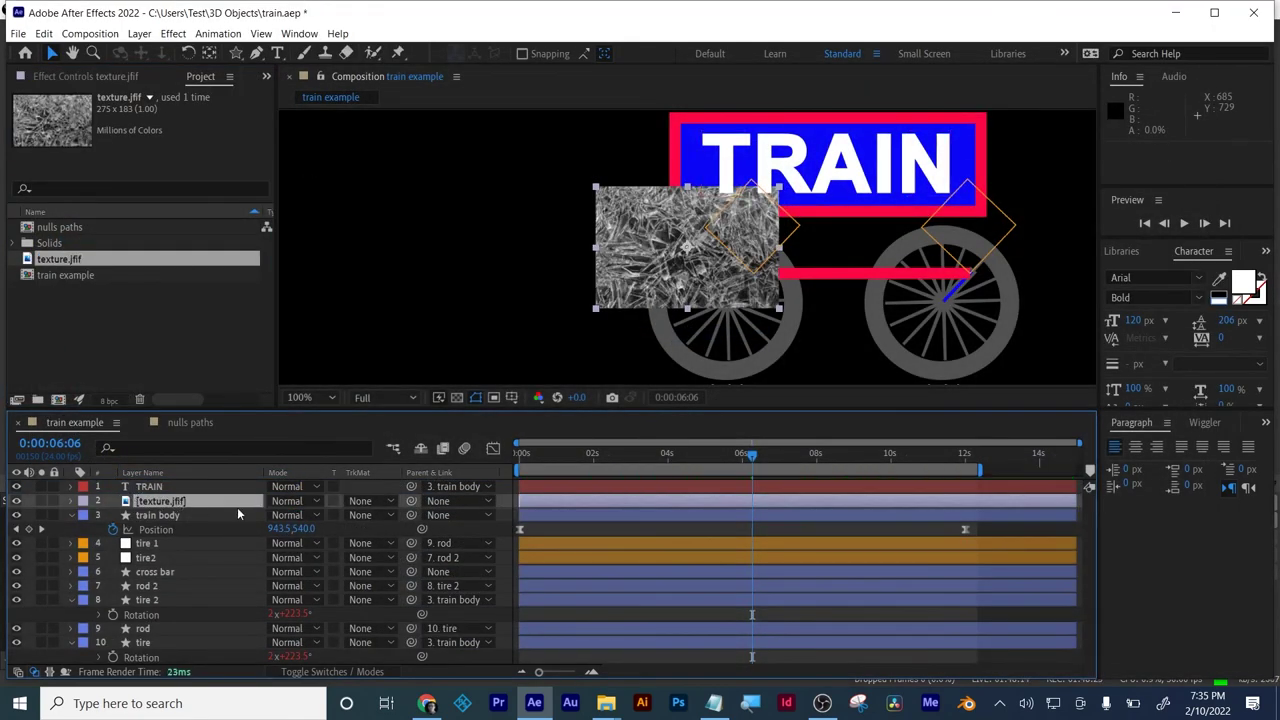
- Move the texture layer to position 1169, 502 and scale it up proportionally until it covers the TRAIN text
key(p)
drag(280, 514, 474, 510)
key(s)
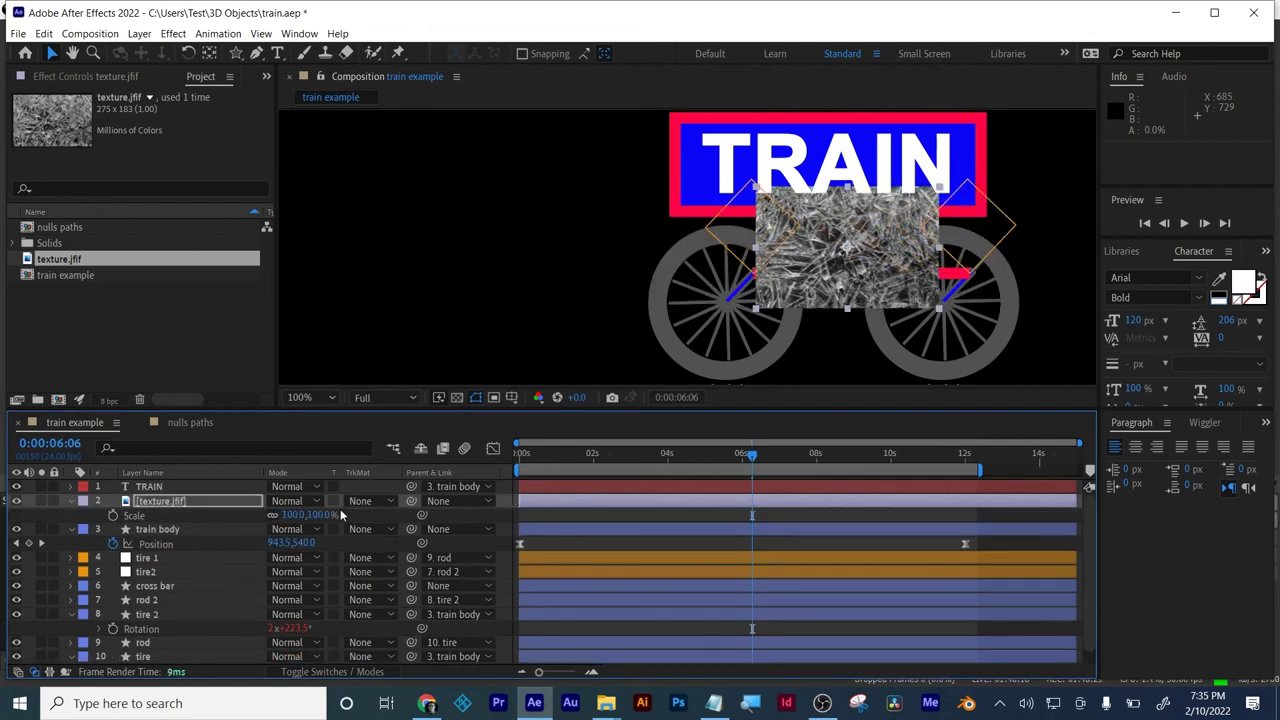
drag(300, 514, 249, 524)
key(p)
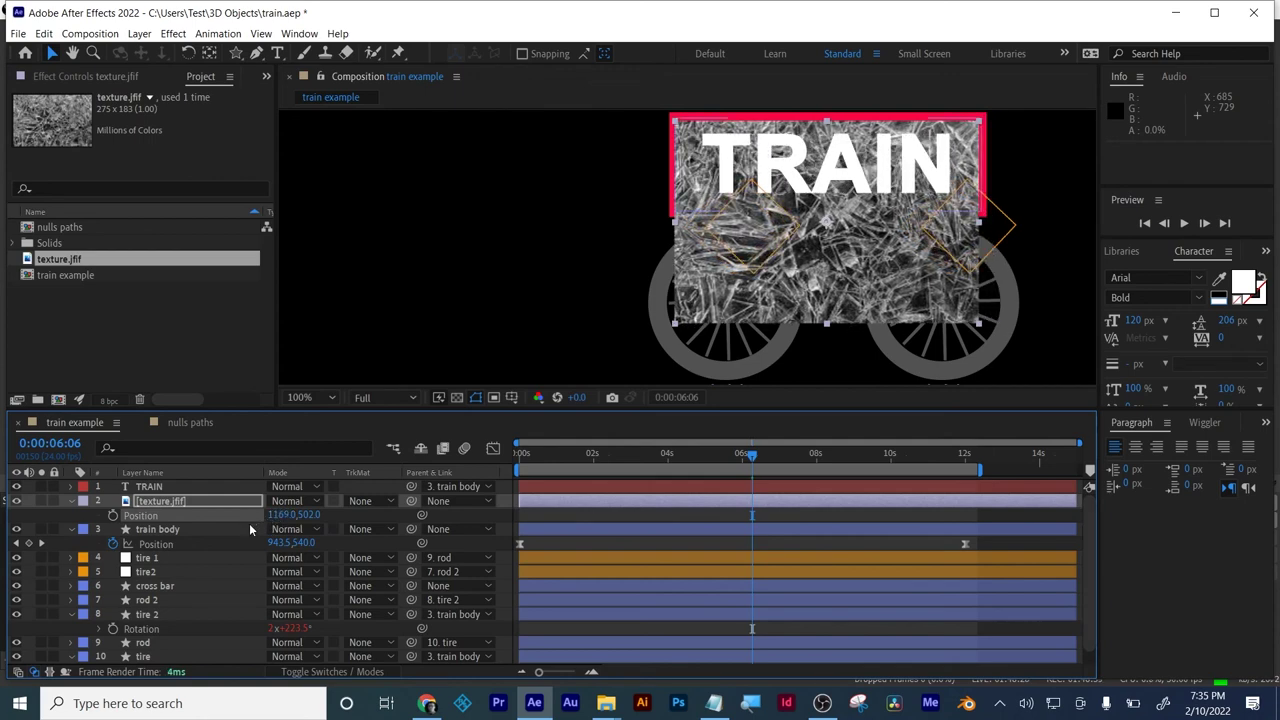
click(68, 501)
- Set the texture layer's track matte to Alpha Matte "TRAIN" so the texture fills only the letters
click(155, 488)
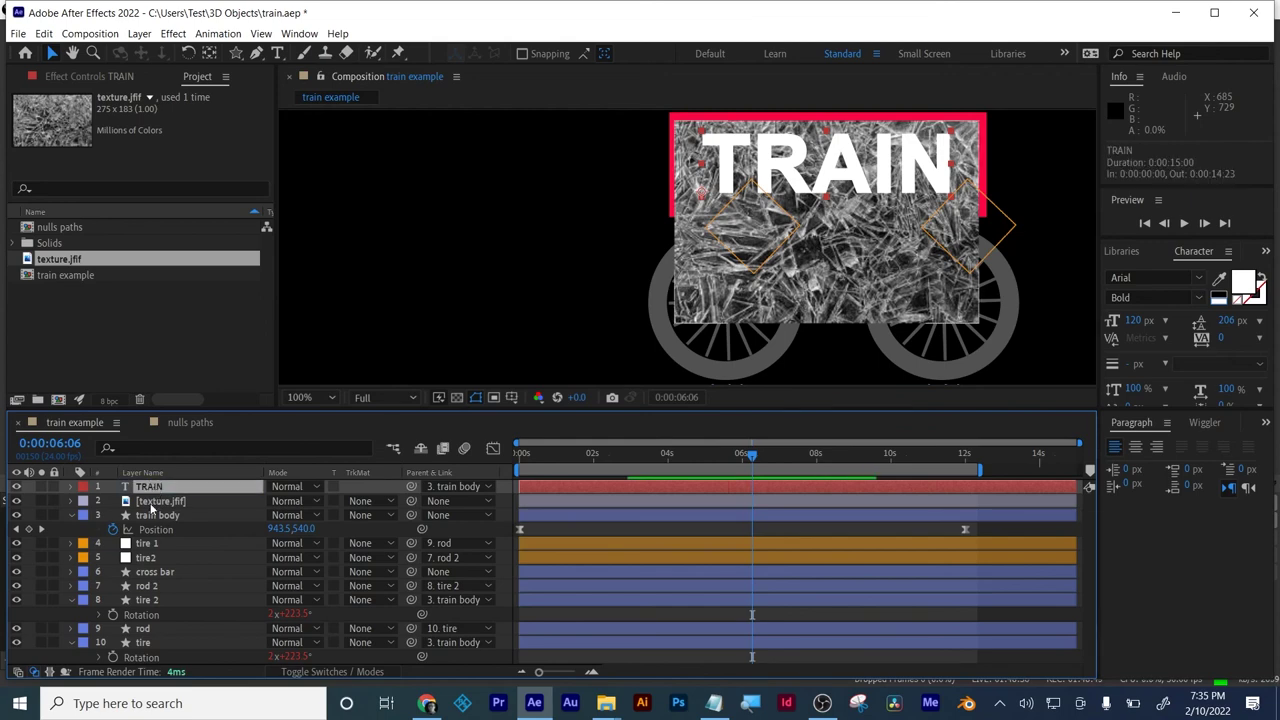
click(151, 504)
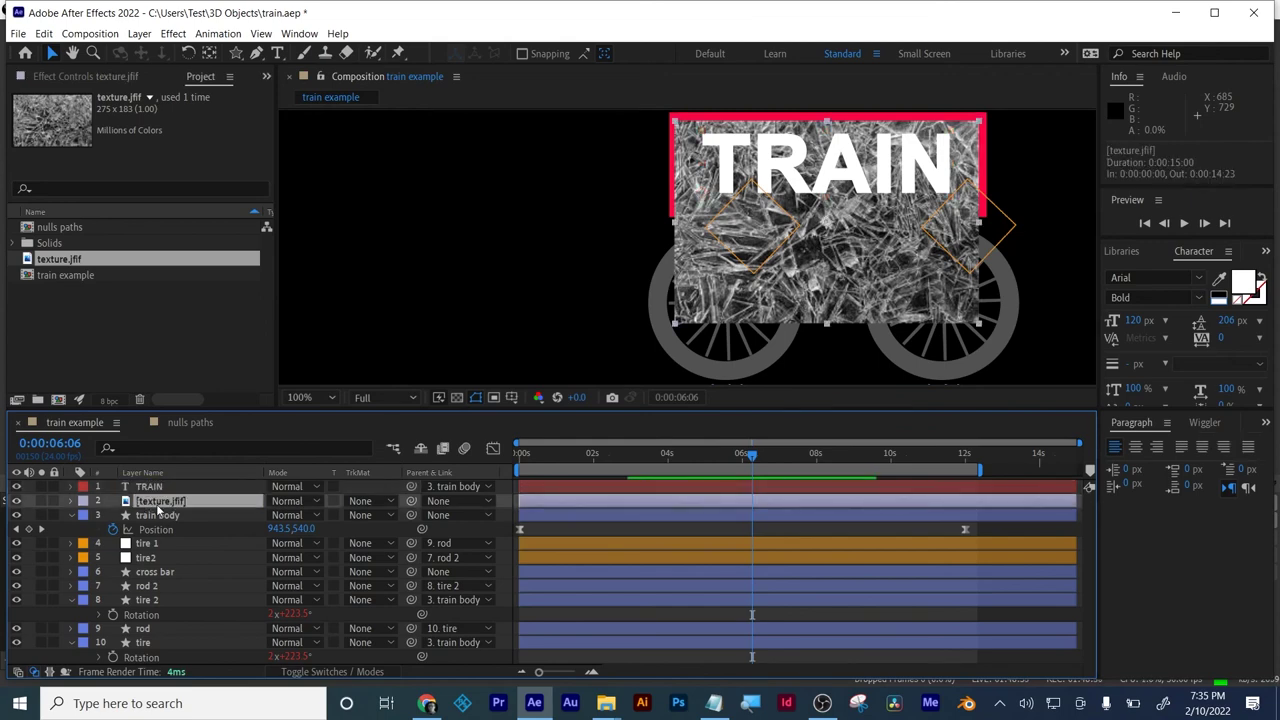
click(361, 500)
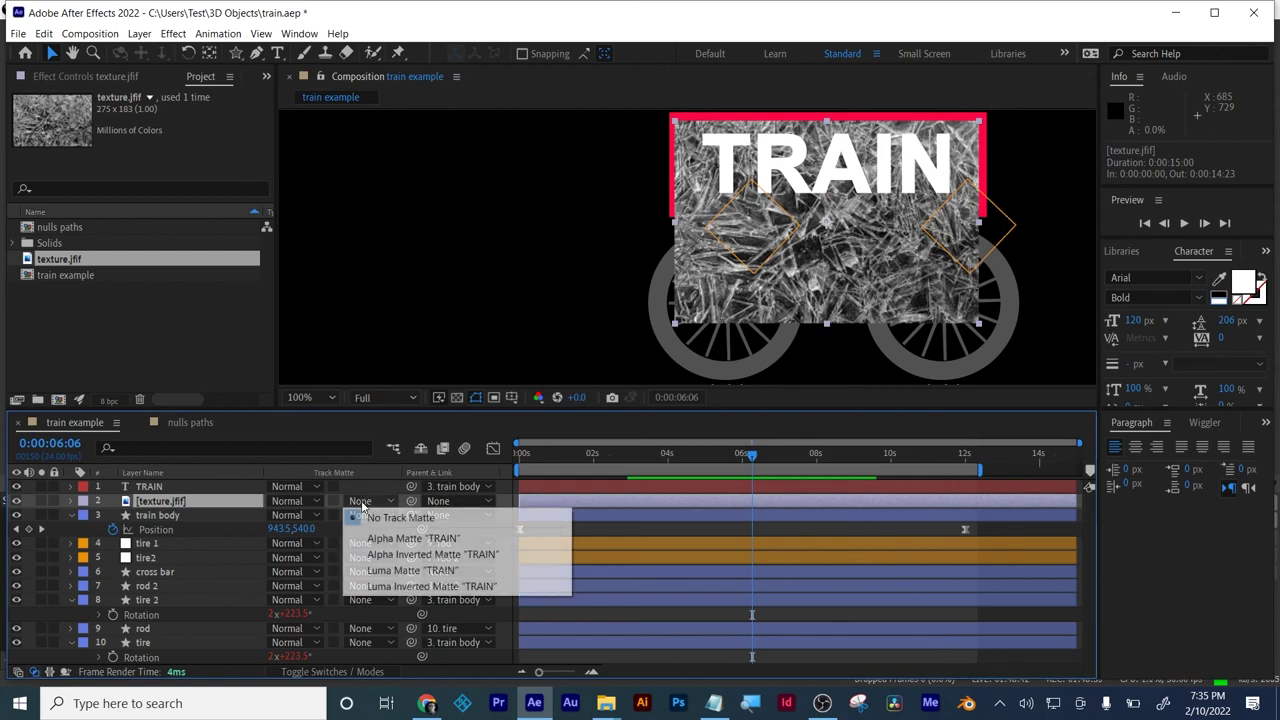
click(376, 540)
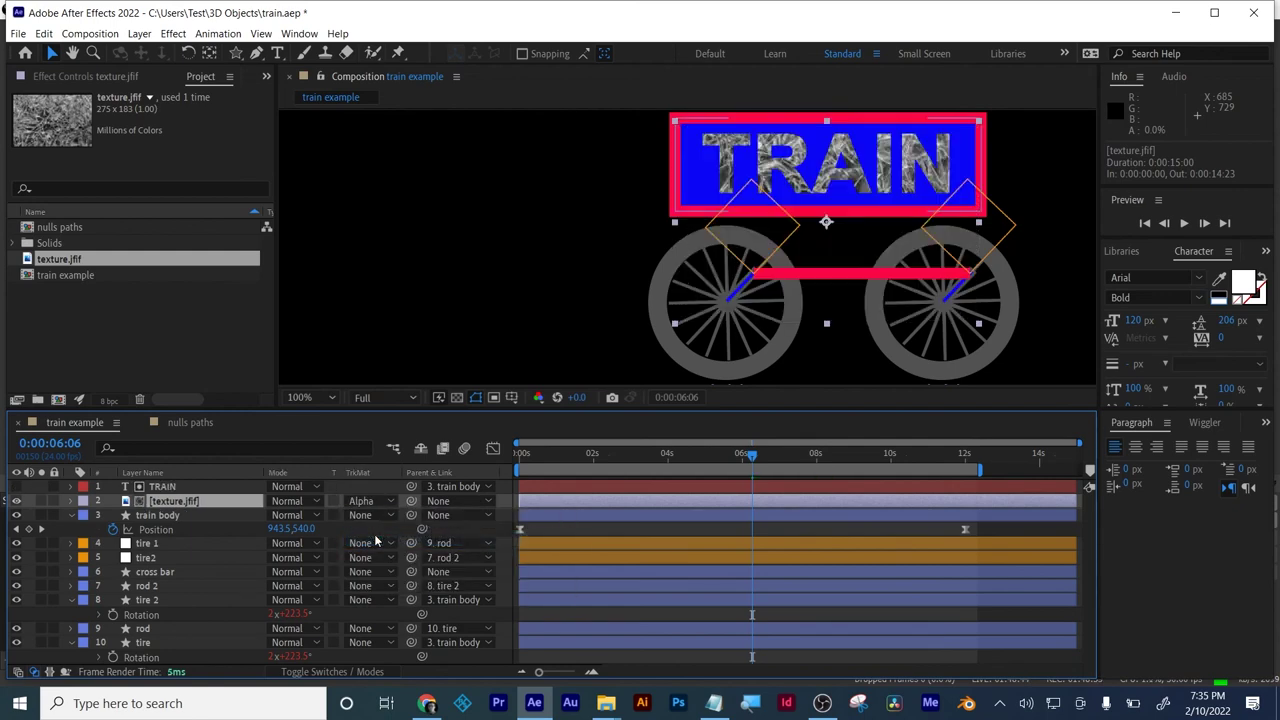
click(598, 533)
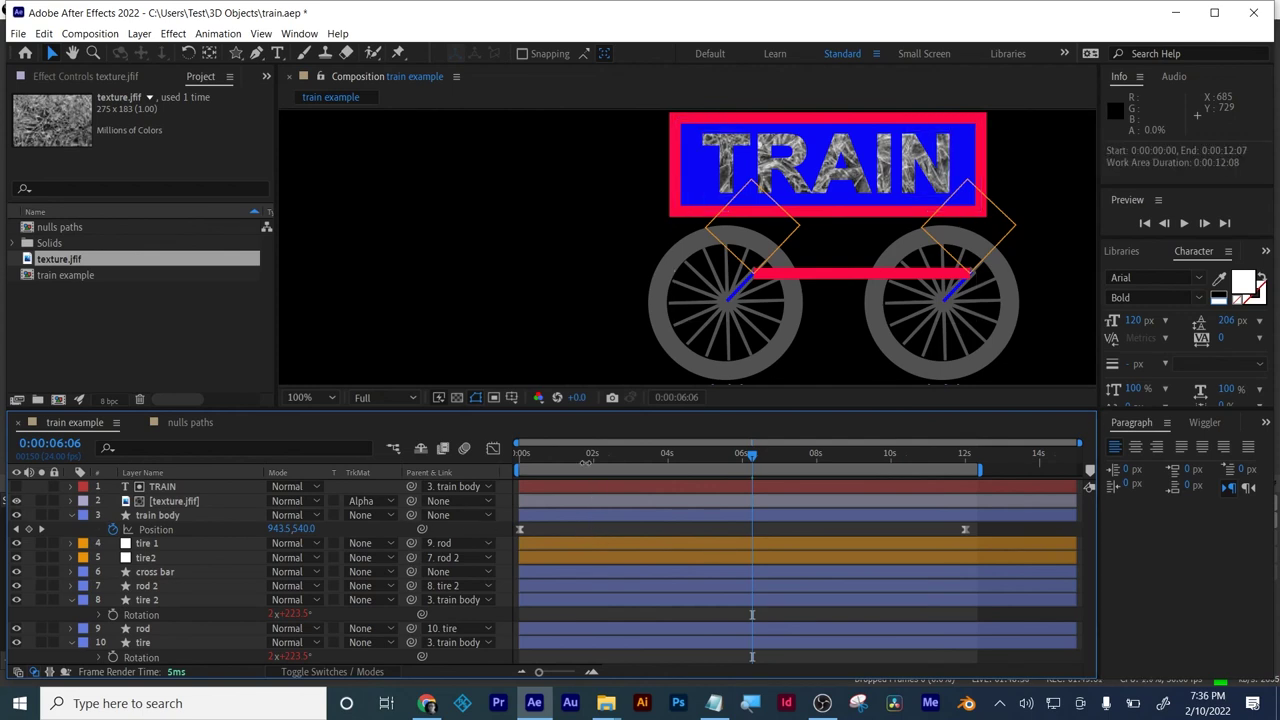
- Scrub the animation to 0:00:06:21 and parent the texture layer to the TRAIN text layer
drag(580, 455, 738, 404)
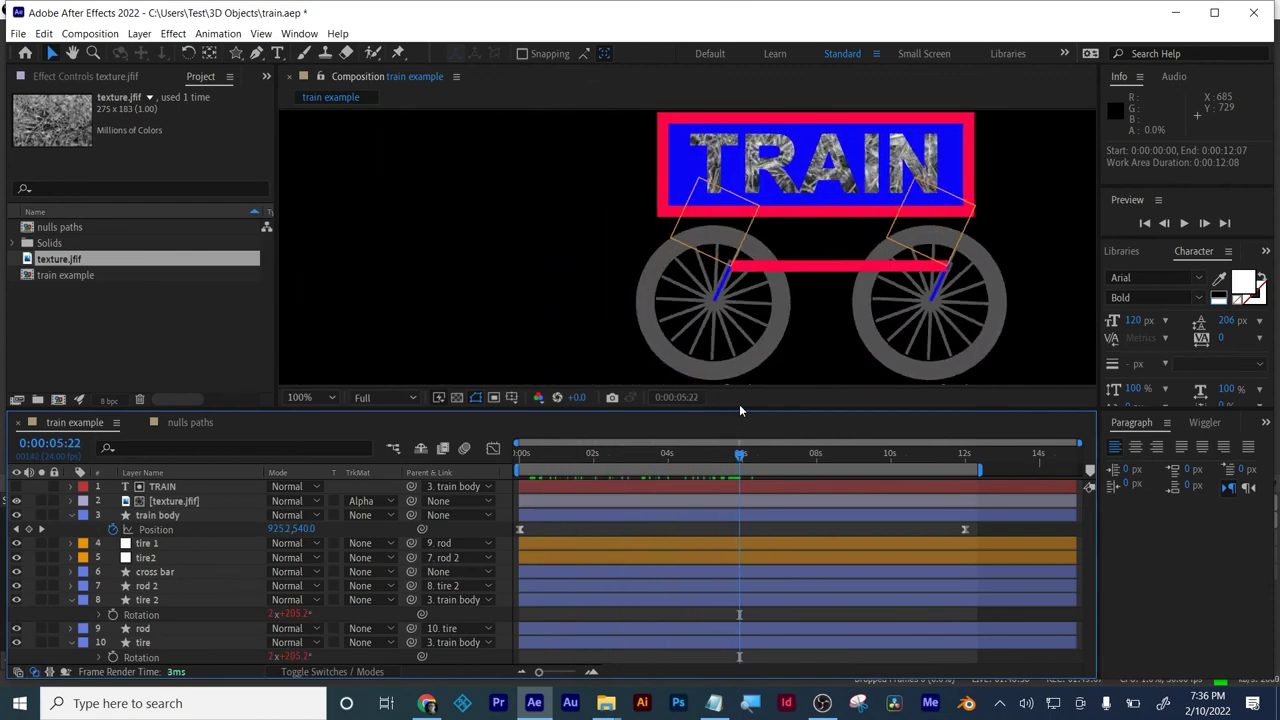
drag(858, 450, 775, 471)
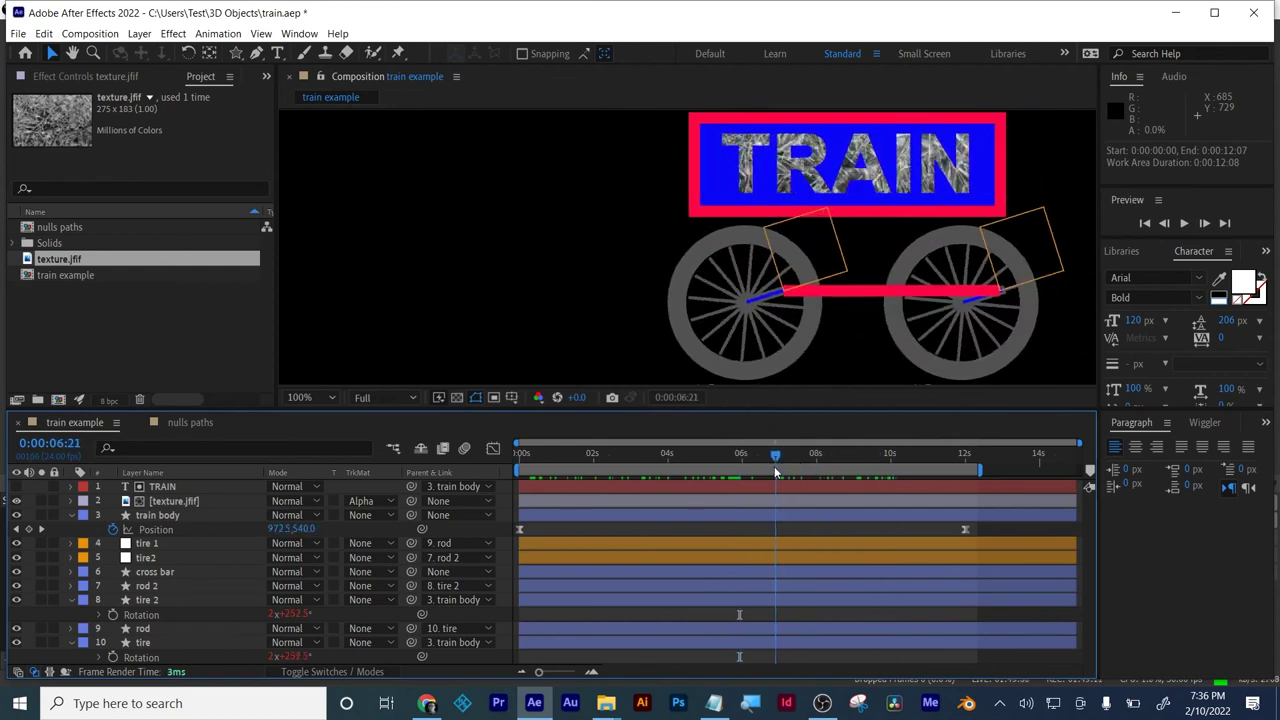
click(175, 500)
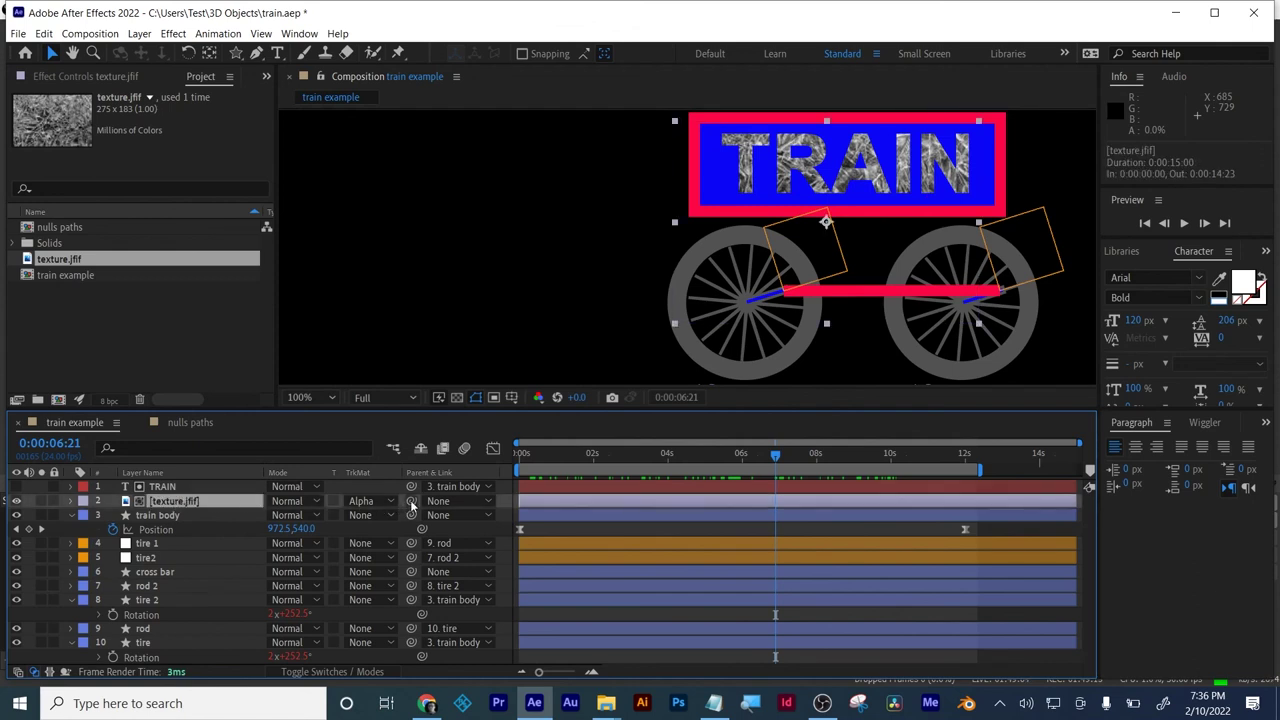
drag(411, 502, 175, 488)
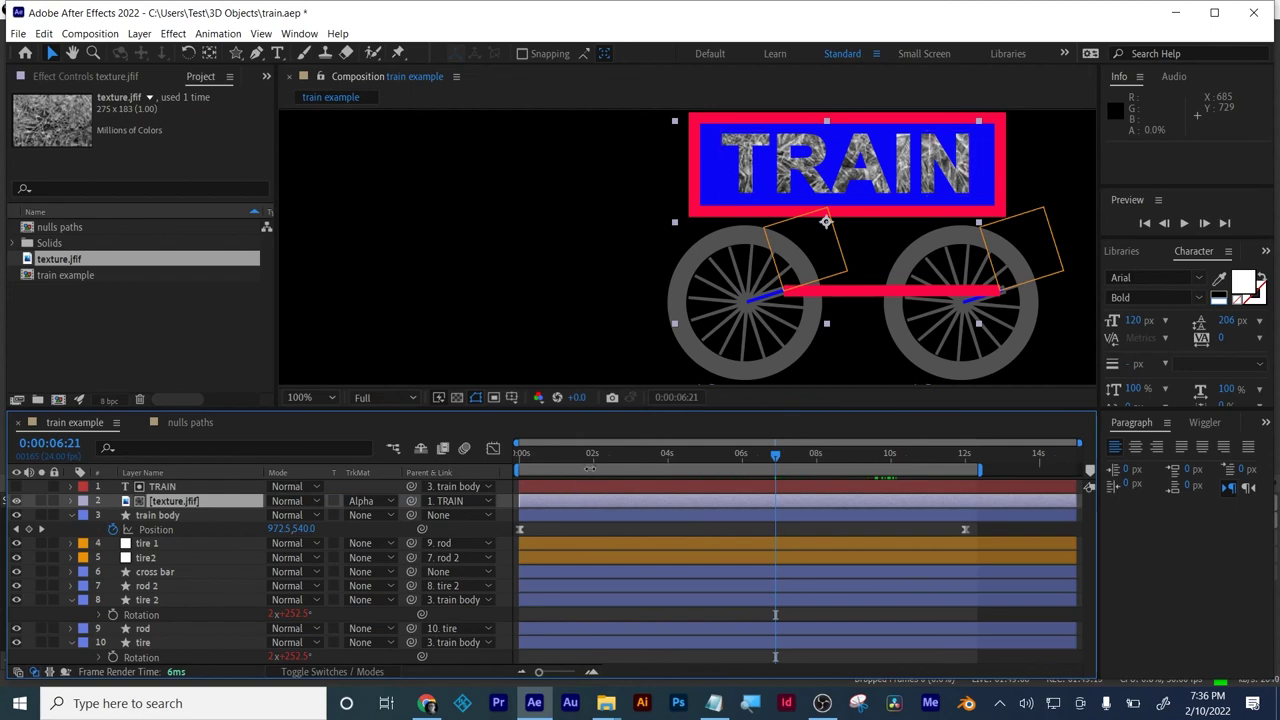
- Preview the train animation from the start and scrub through it to check that the textured lettering follows the body
key(space)
drag(593, 459, 746, 441)
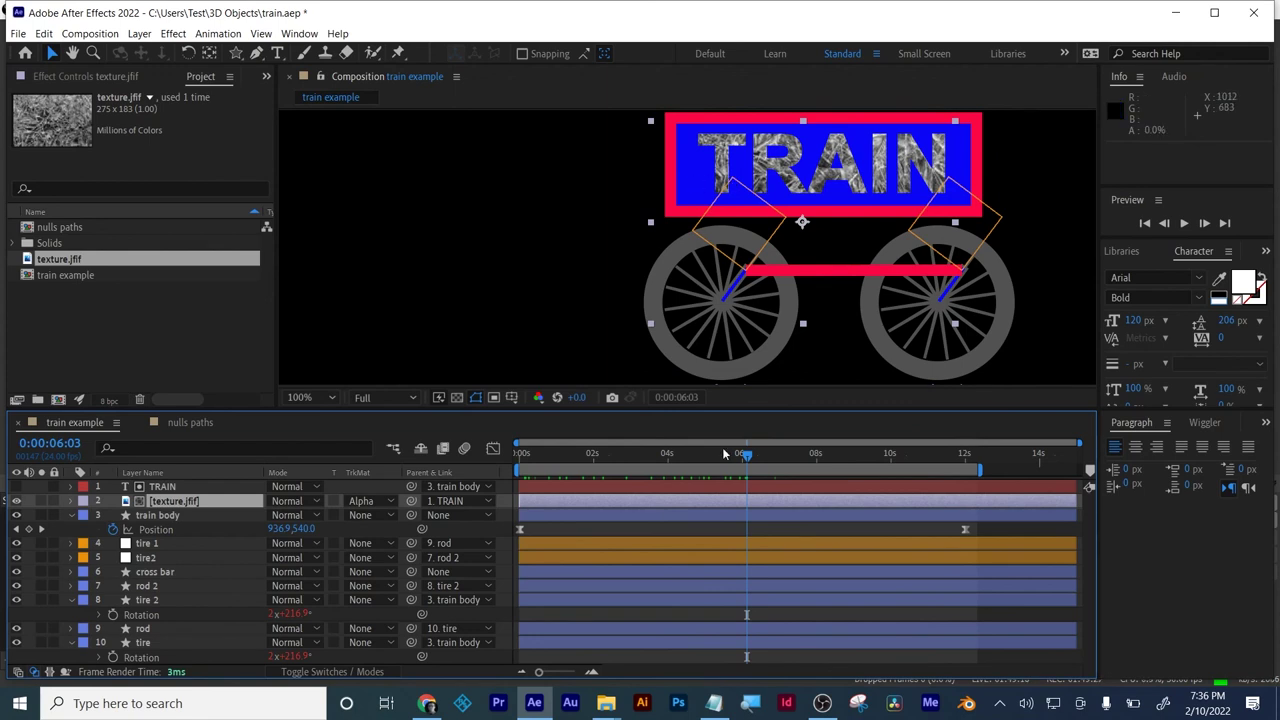
drag(566, 465, 493, 477)
key(space)
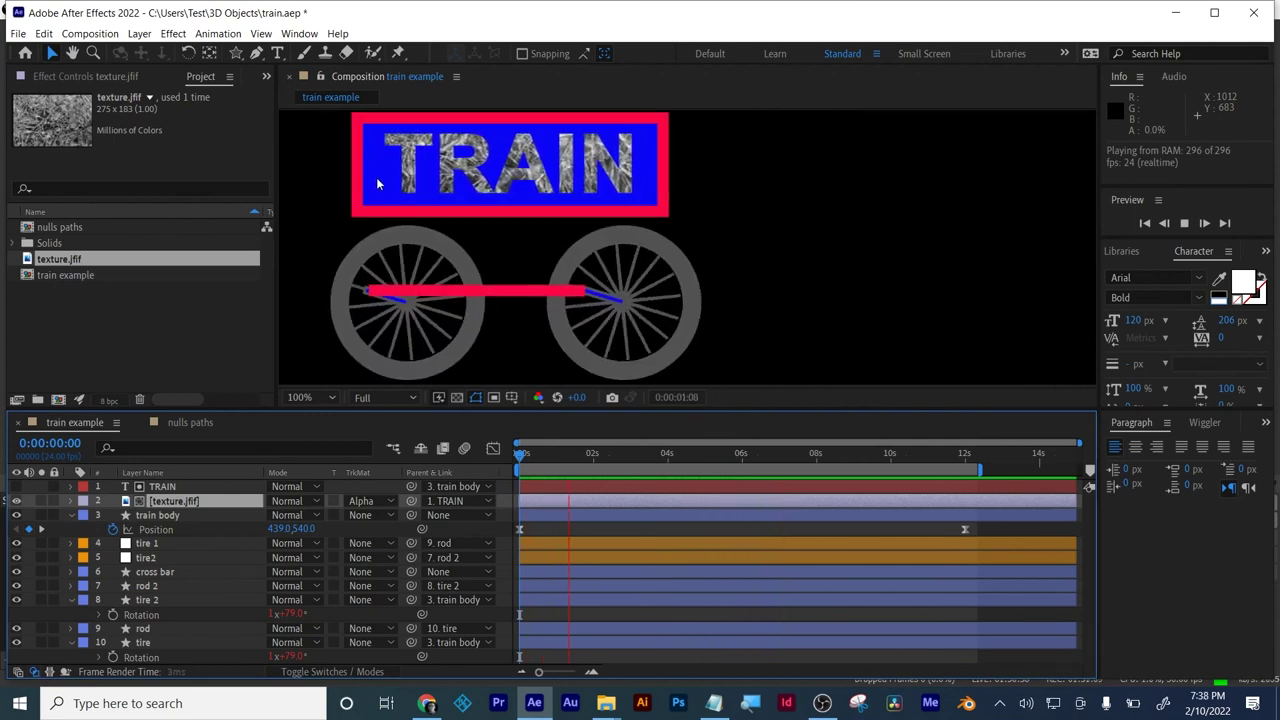
key(space)
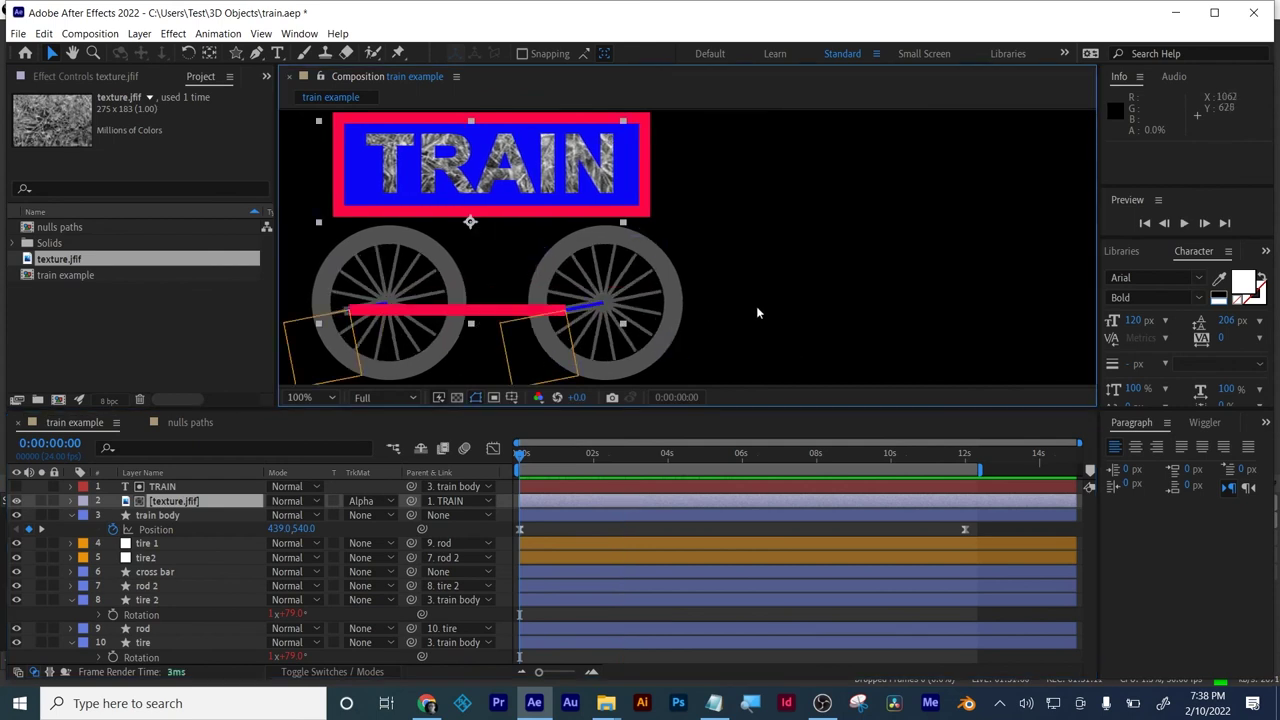
click(589, 453)
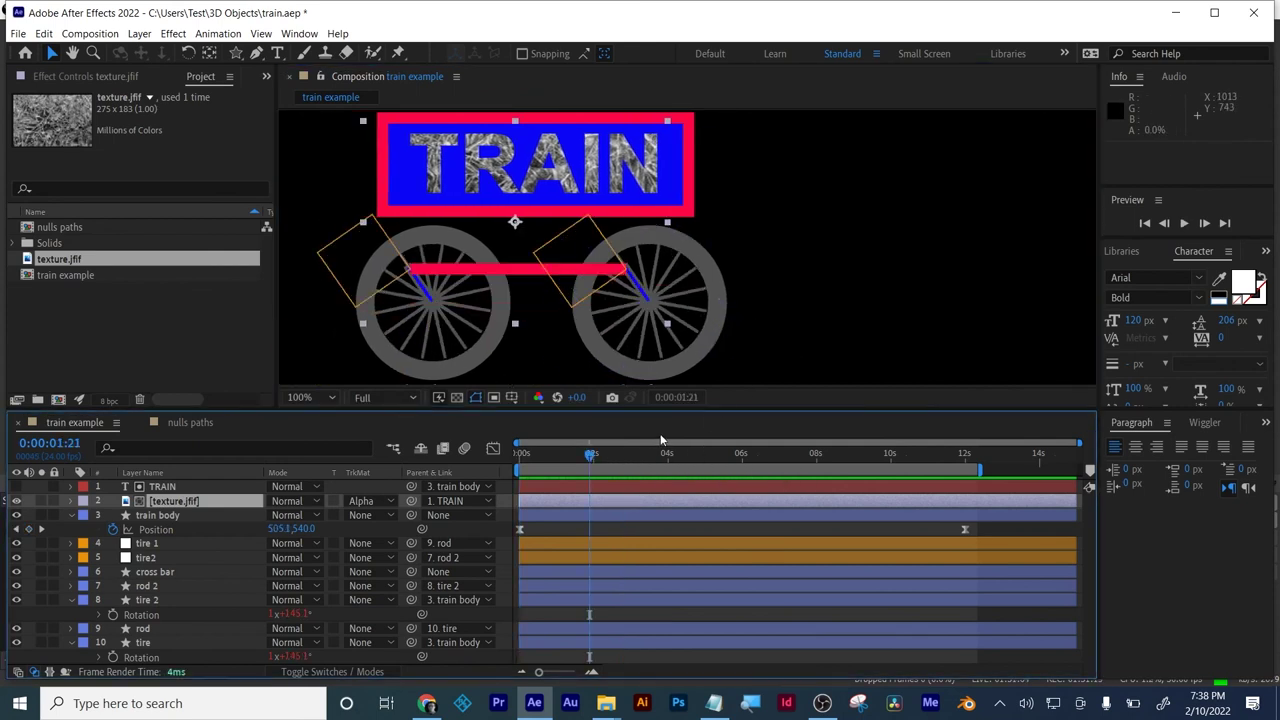
drag(688, 455, 767, 455)
- Deselect the texture layer, collapse all revealed keyframe properties and preview the train animation again
click(810, 528)
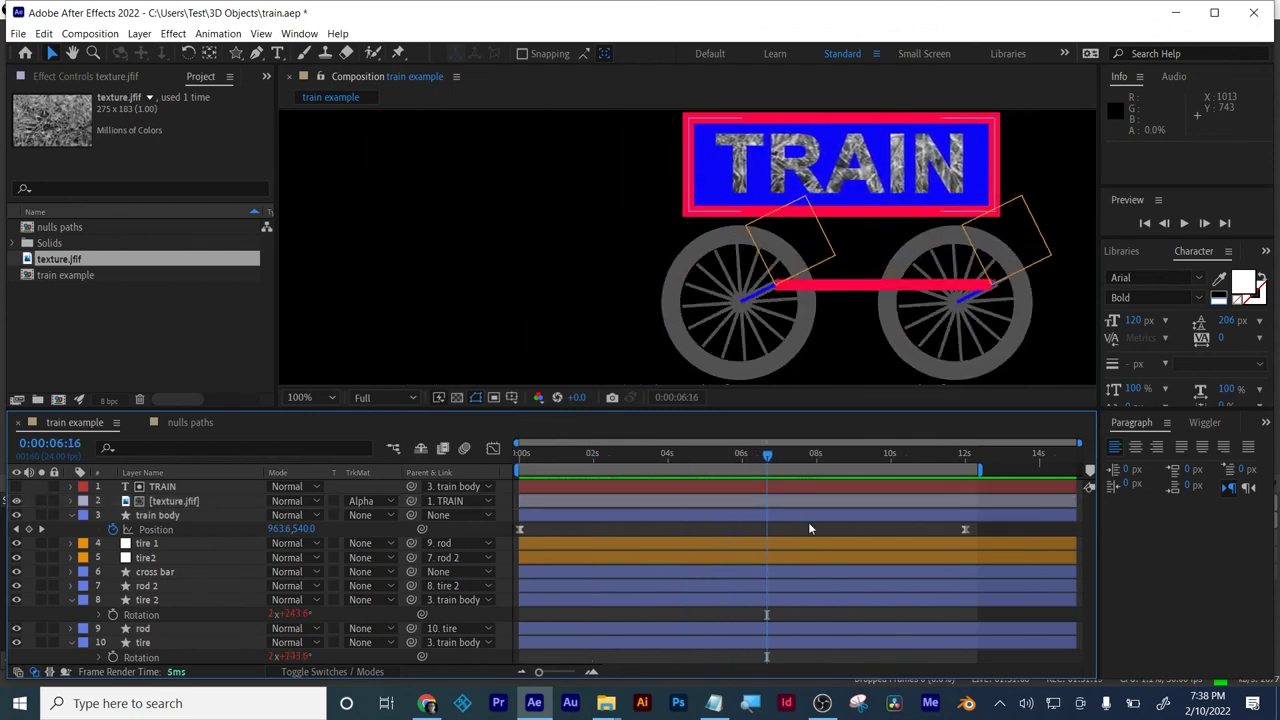
key(u)
key(space)
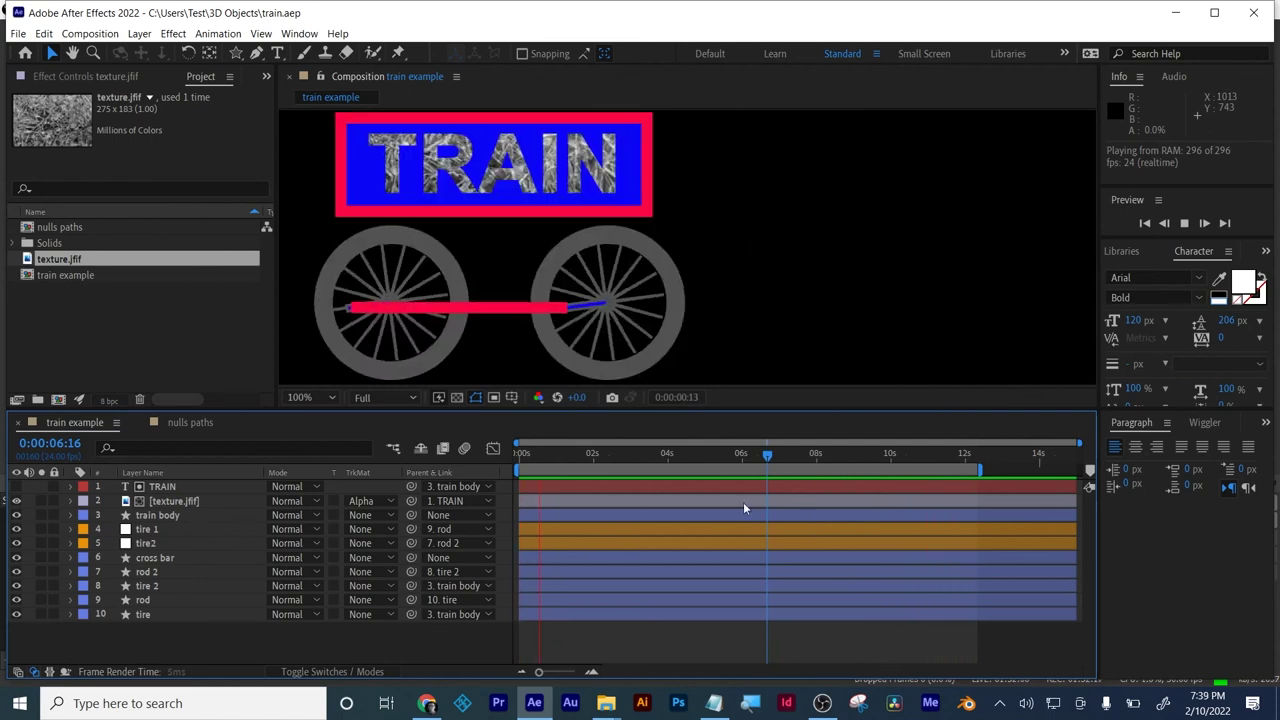
key(space)
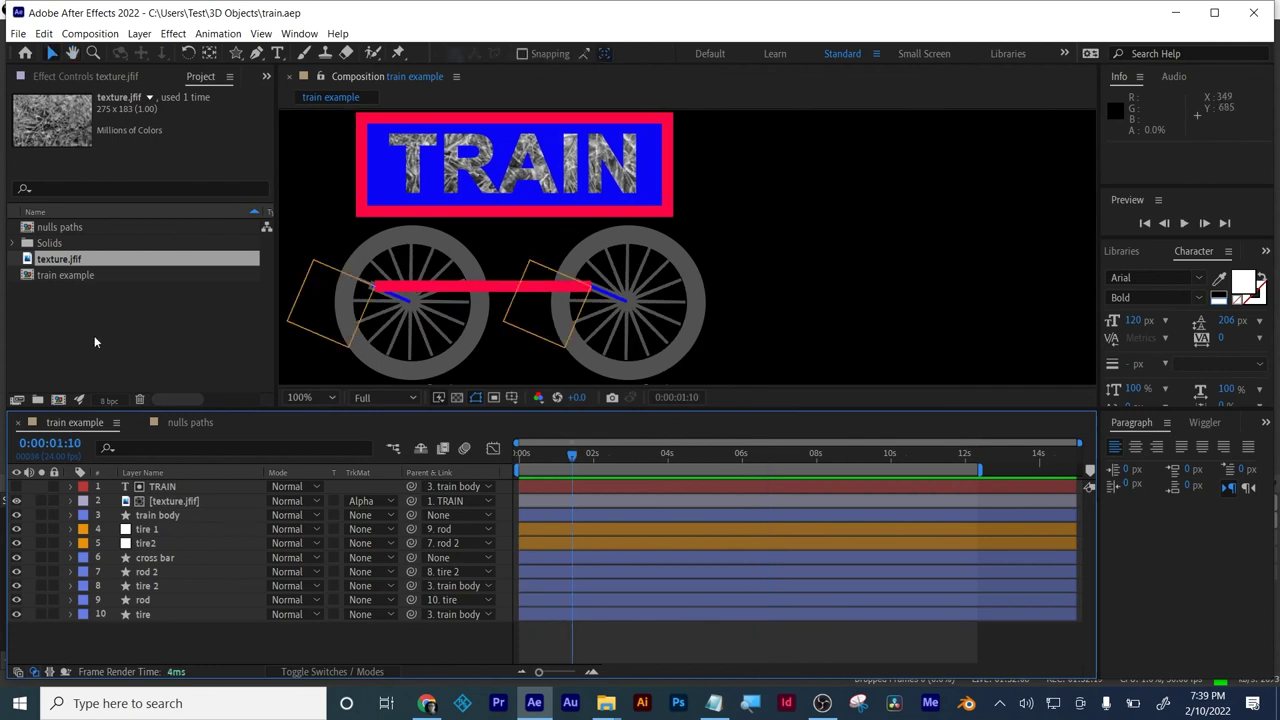
- Create a 1920 x 1080, 24 fps, 15-second composition named "beak" and enlarge the composition viewer area
click(57, 399)
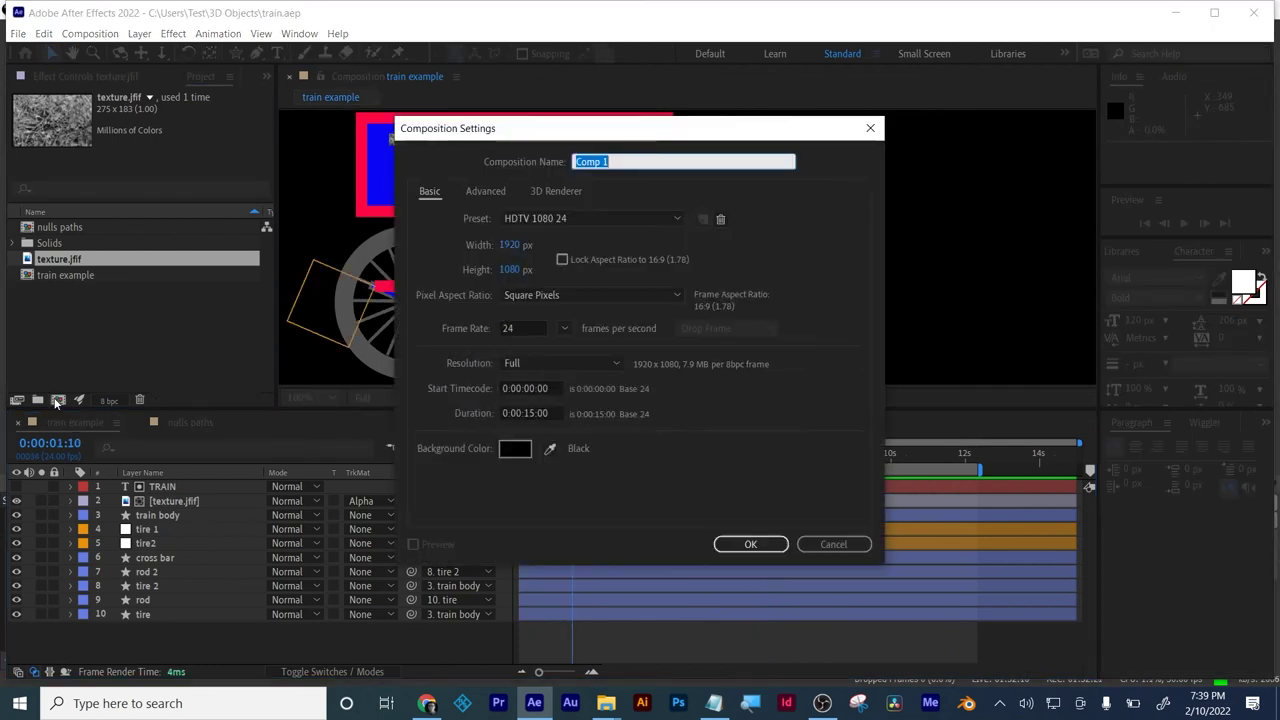
text(beak)
click(784, 543)
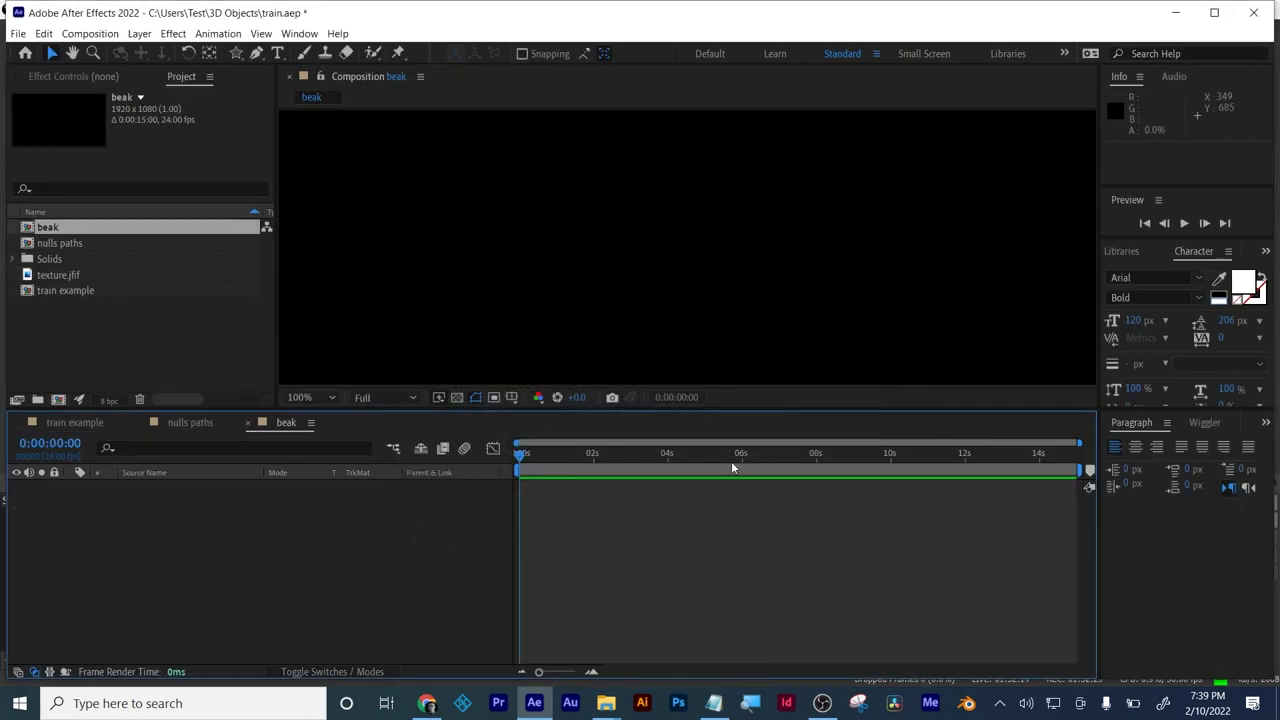
drag(766, 410, 759, 526)
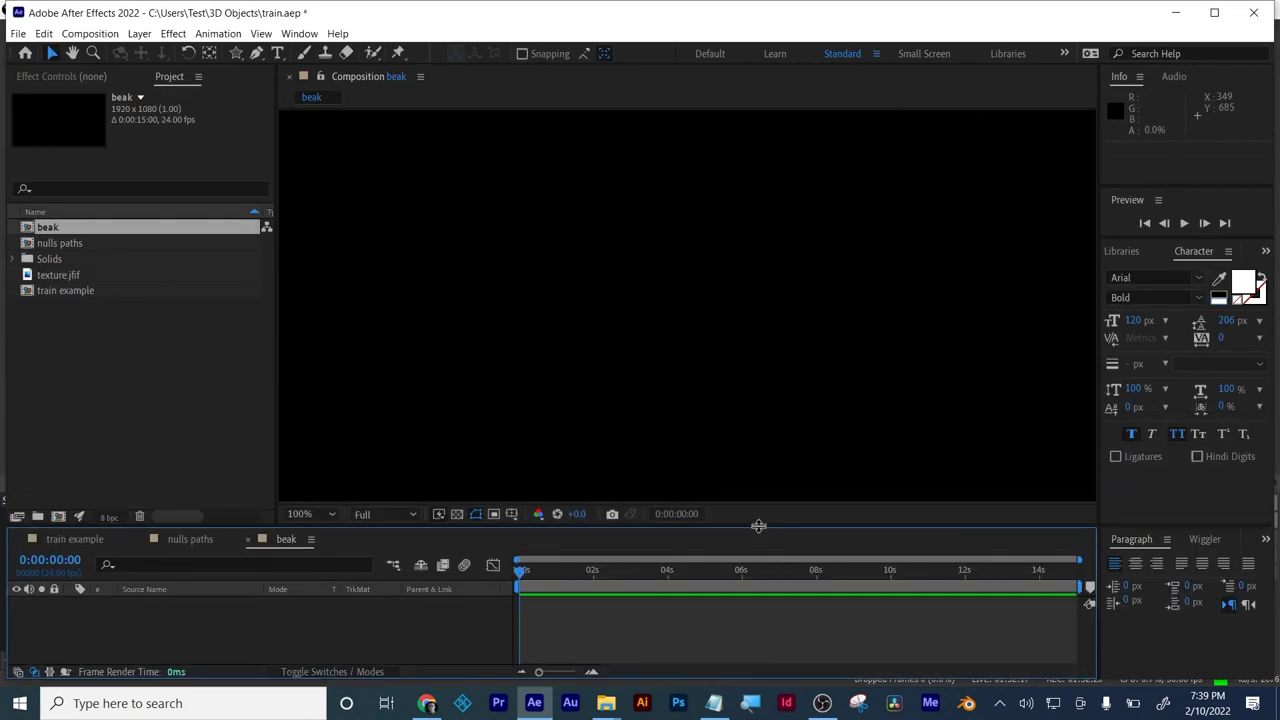
- Draw a blue star in the beak composition and set its polystar path to 3 points
click(237, 53)
drag(582, 300, 645, 388)
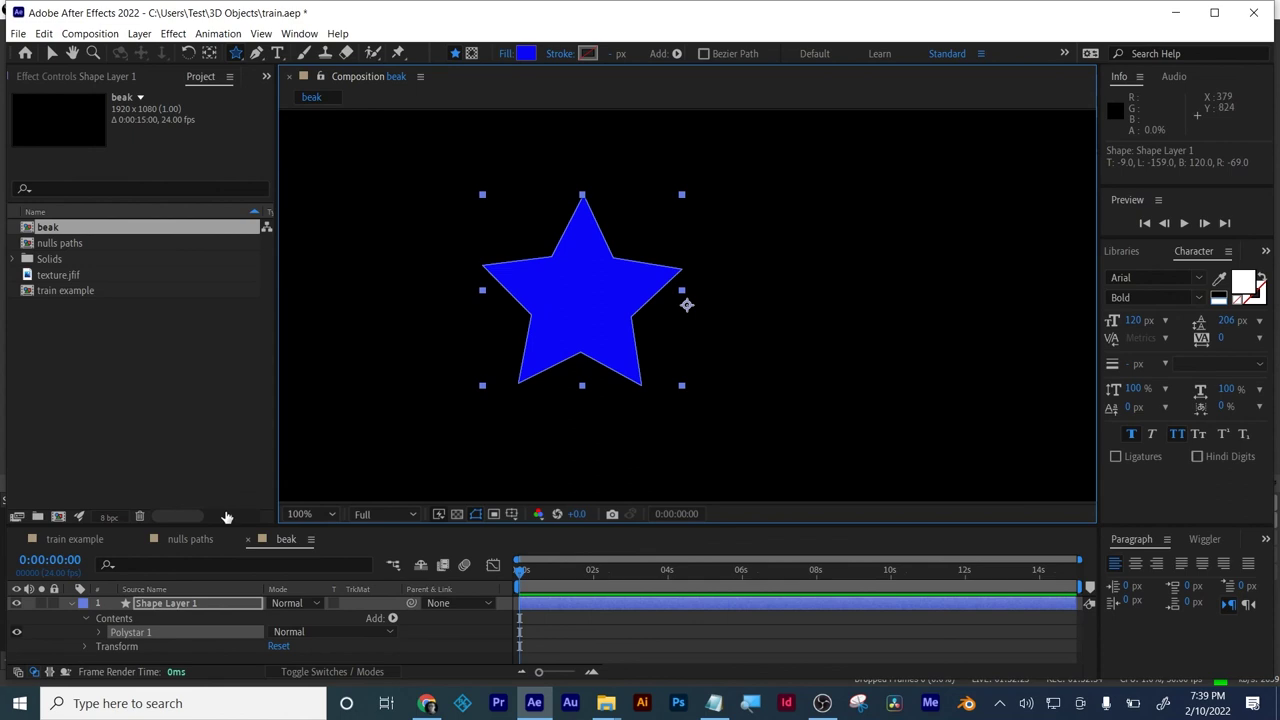
click(73, 603)
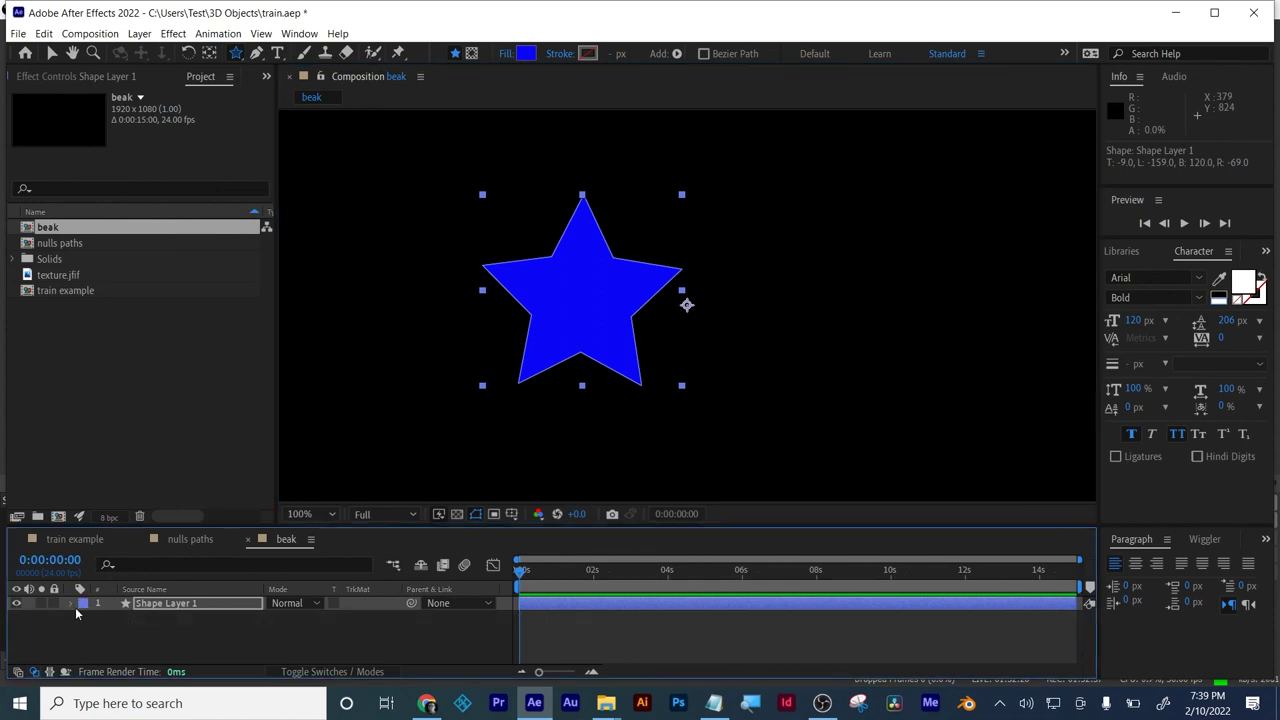
click(71, 606)
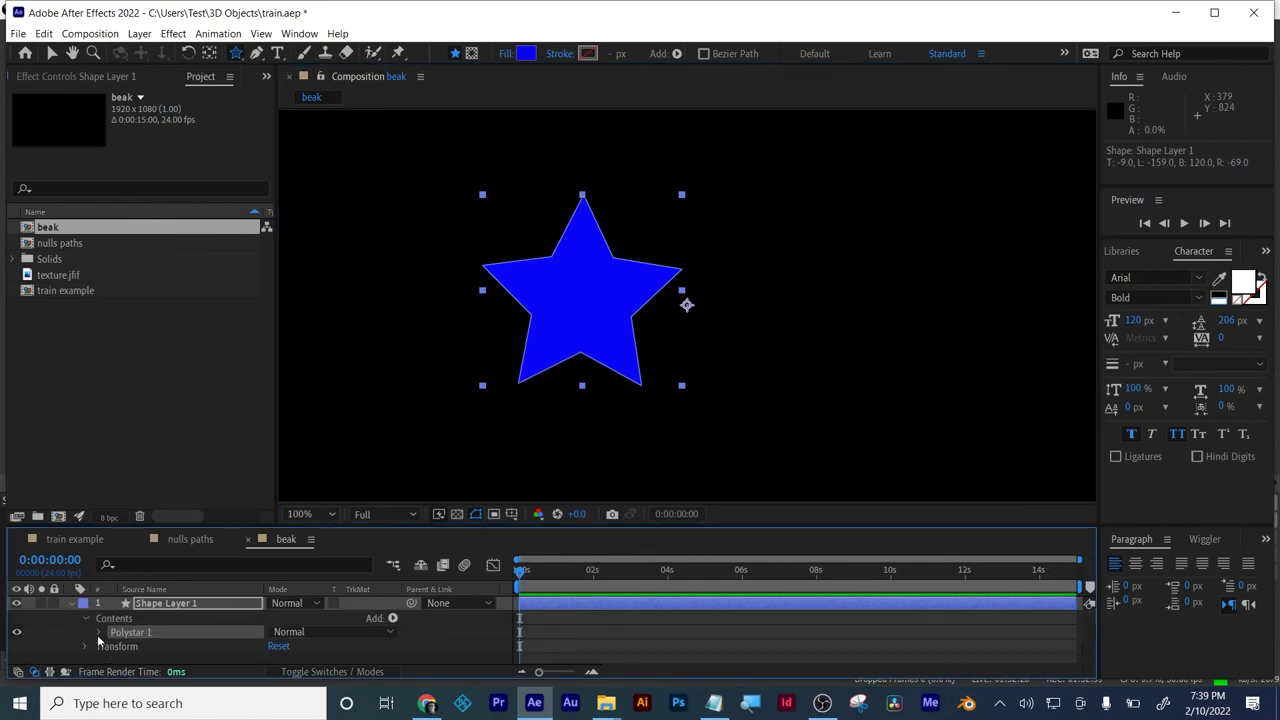
click(99, 633)
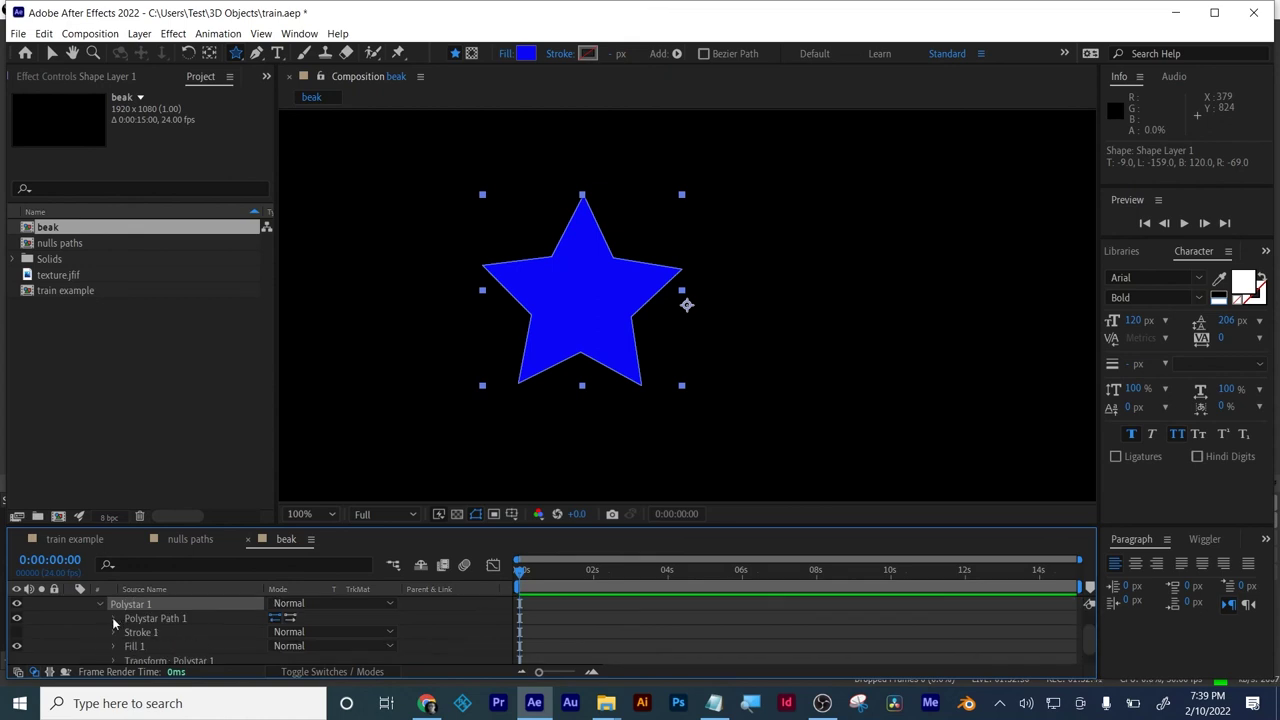
click(113, 618)
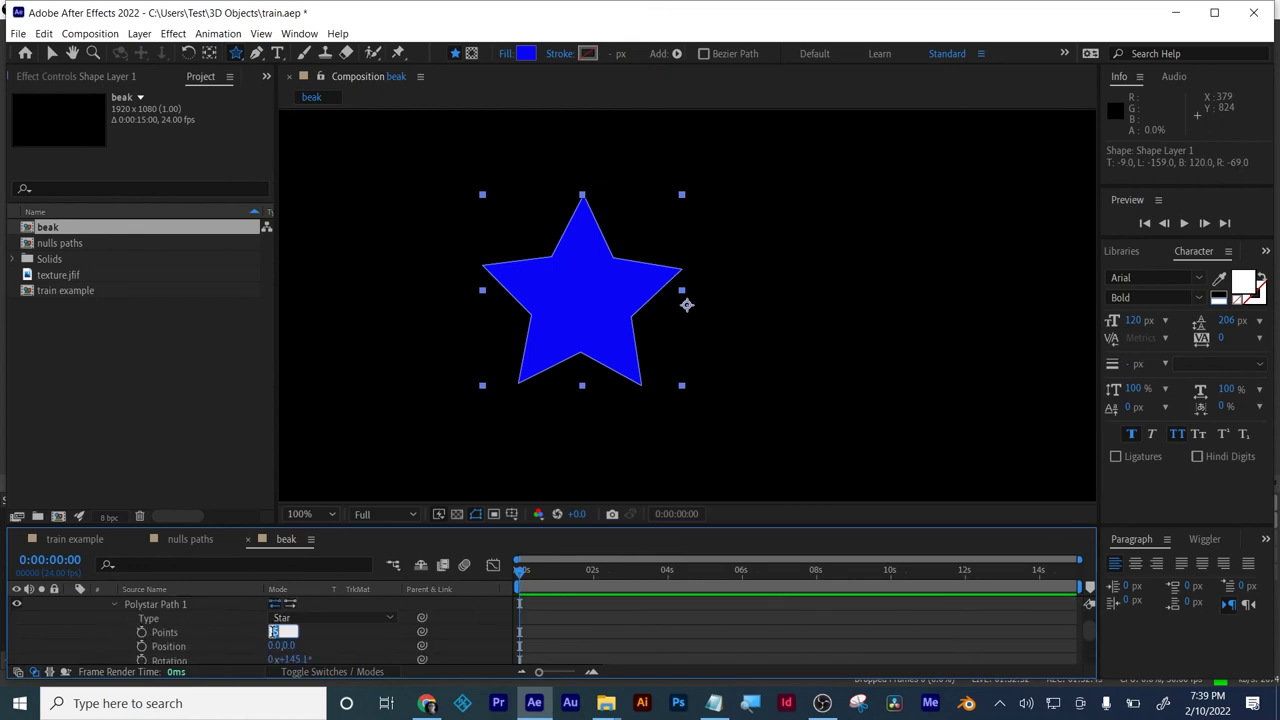
key(Return)
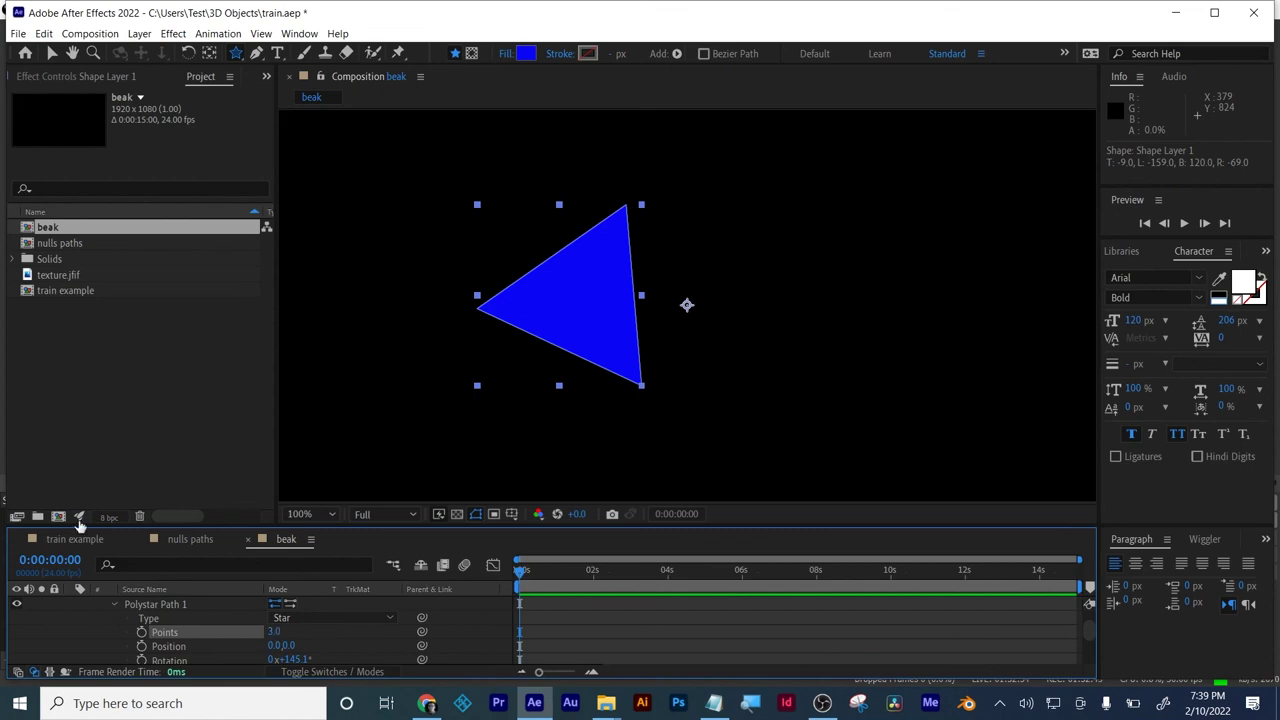
- Delete the three-point star and its empty shape layer
click(53, 55)
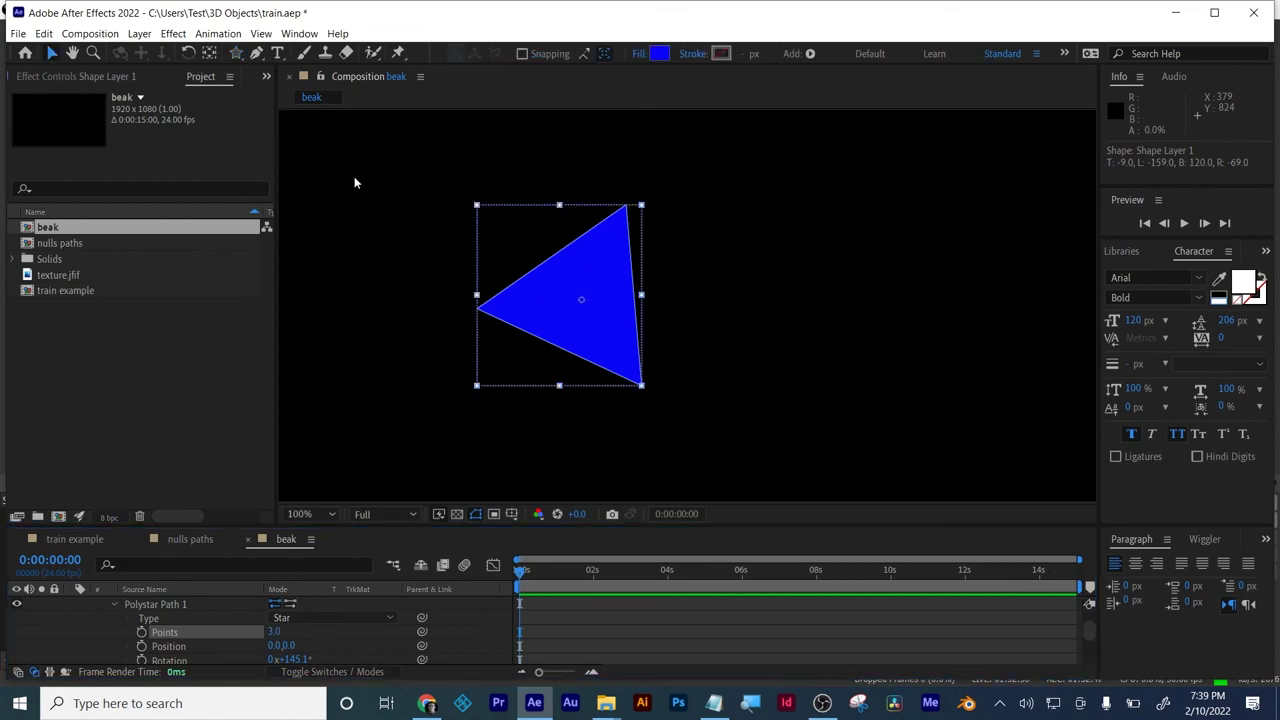
click(580, 291)
key(Delete)
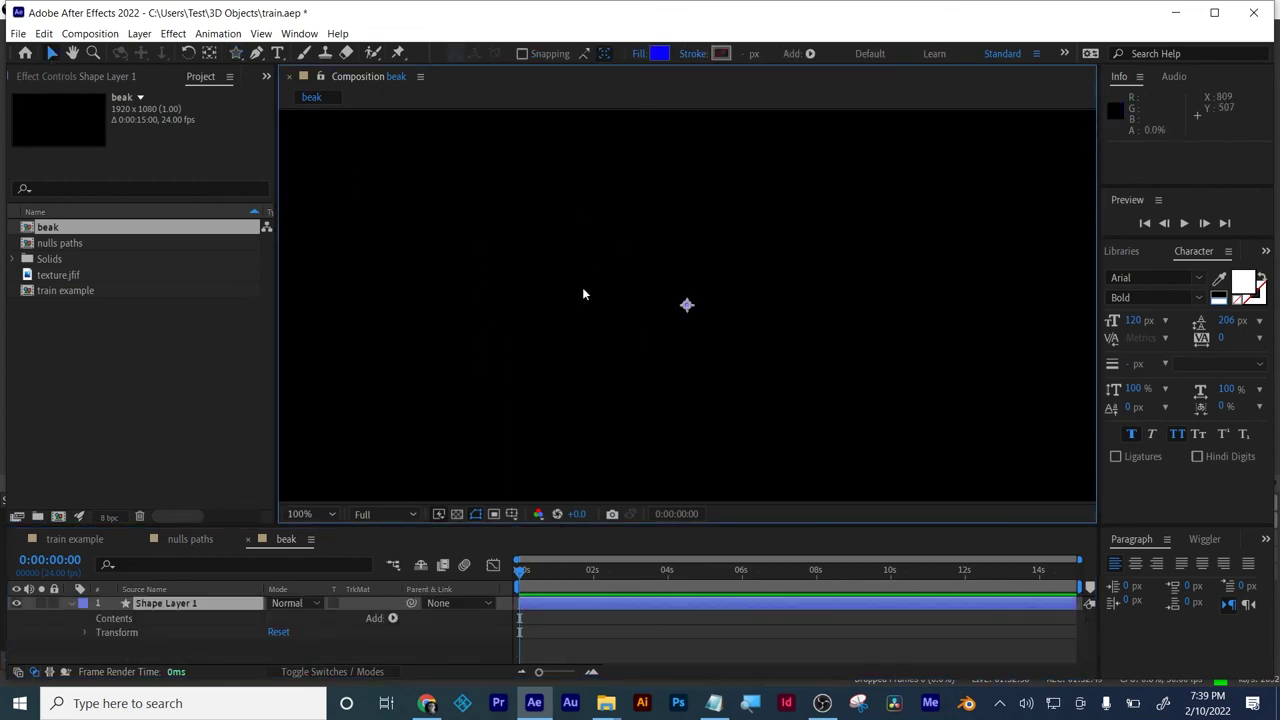
key(Delete)
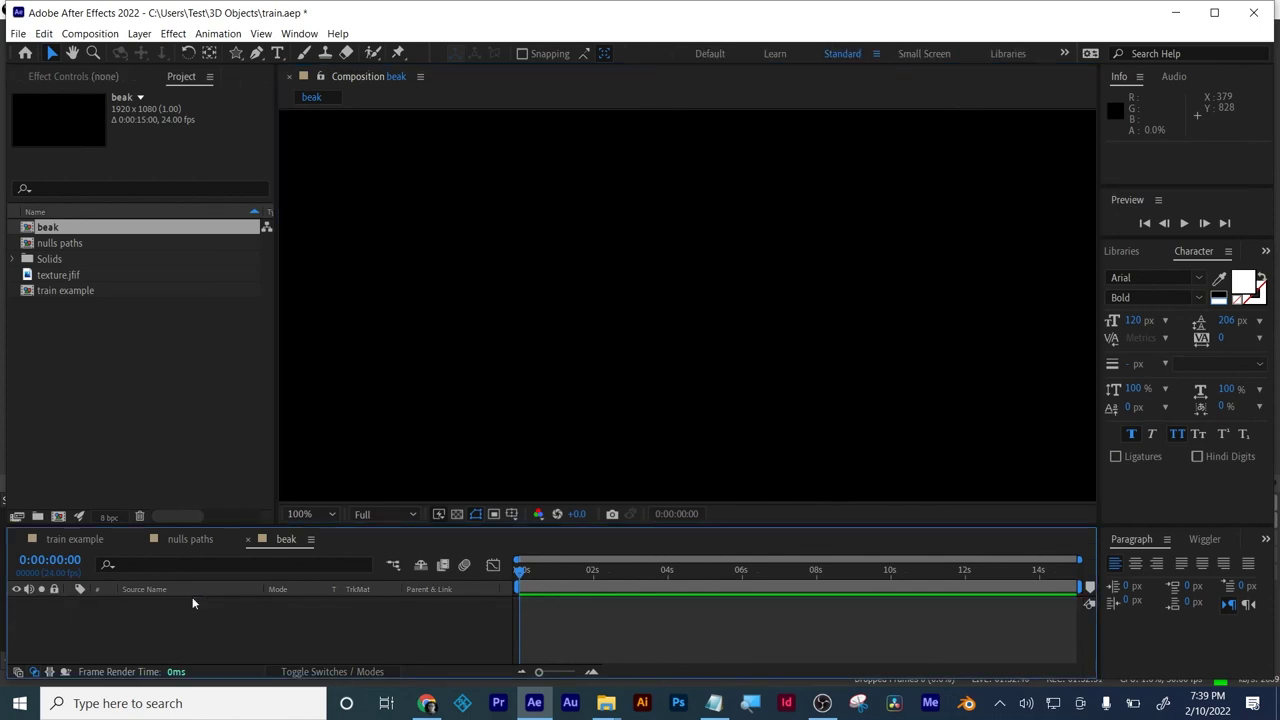
- Draw a closed blue triangle with the Pen tool near the composition's centre, its tip pointing left
click(258, 53)
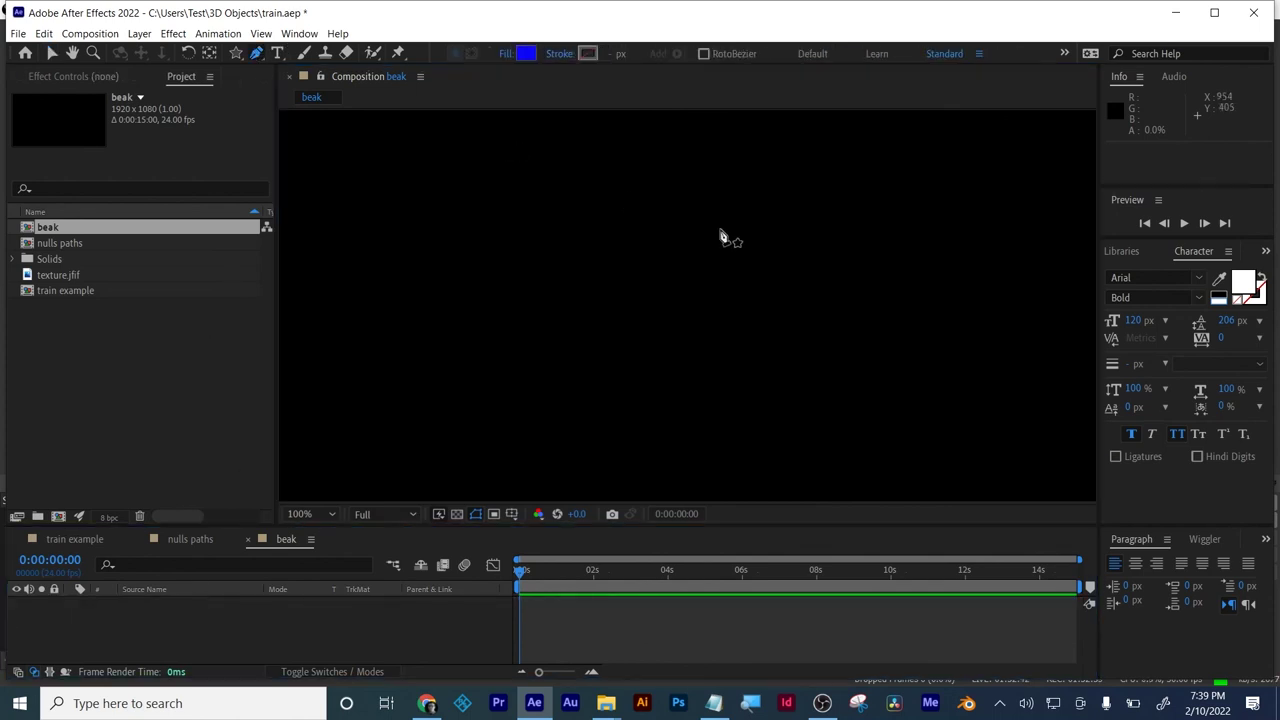
click(799, 244)
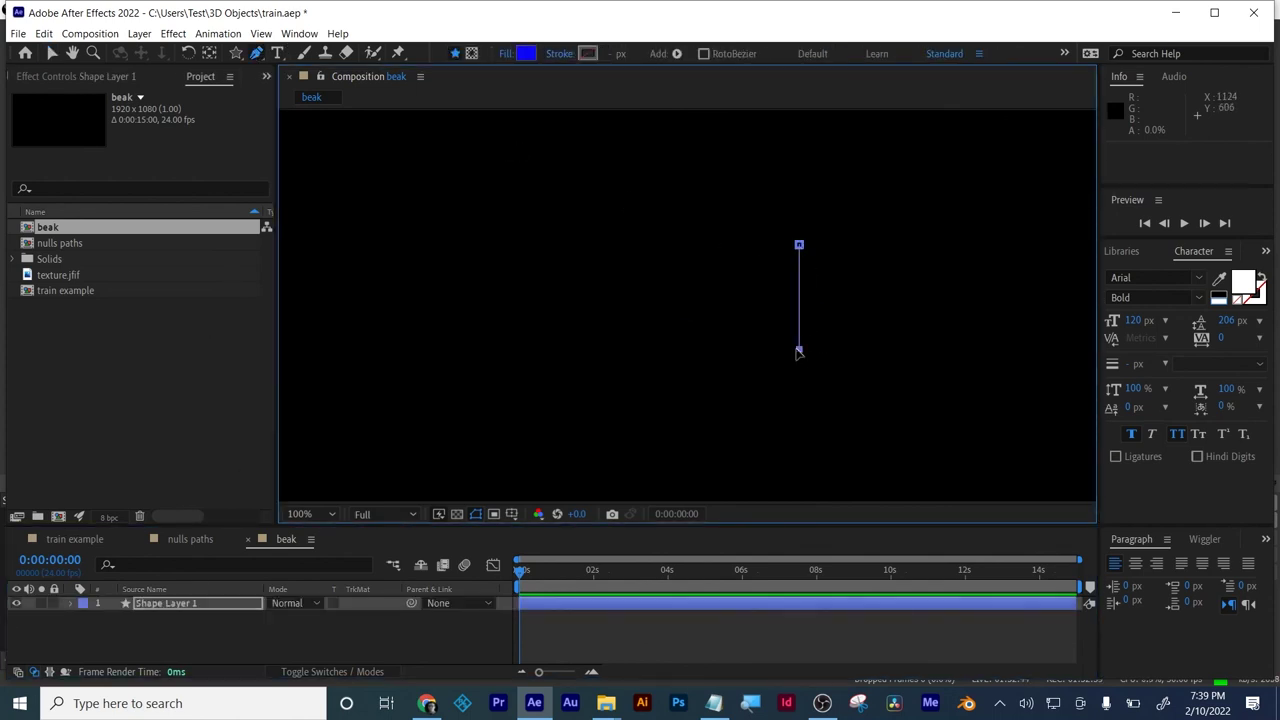
click(674, 308)
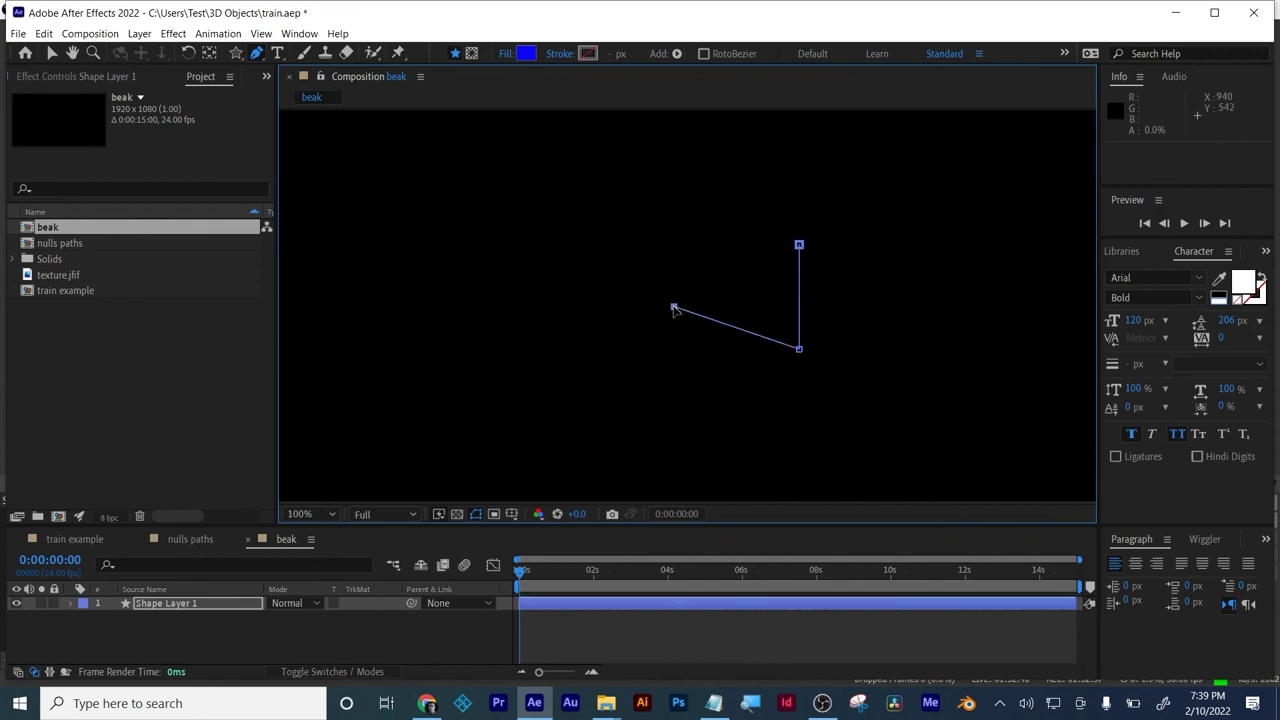
click(799, 245)
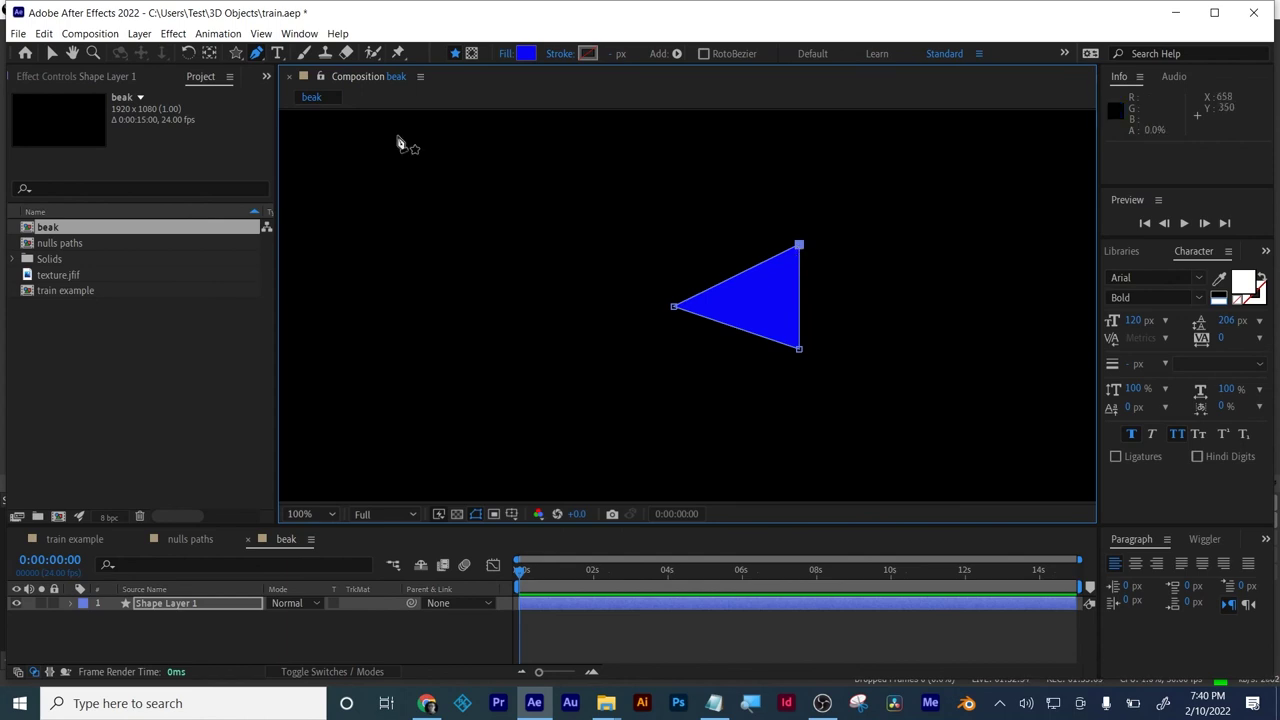
- Raise the triangle's vertical edge so its lower corner sits at 1128, 543, level with the tip, and deselect the shape
click(52, 55)
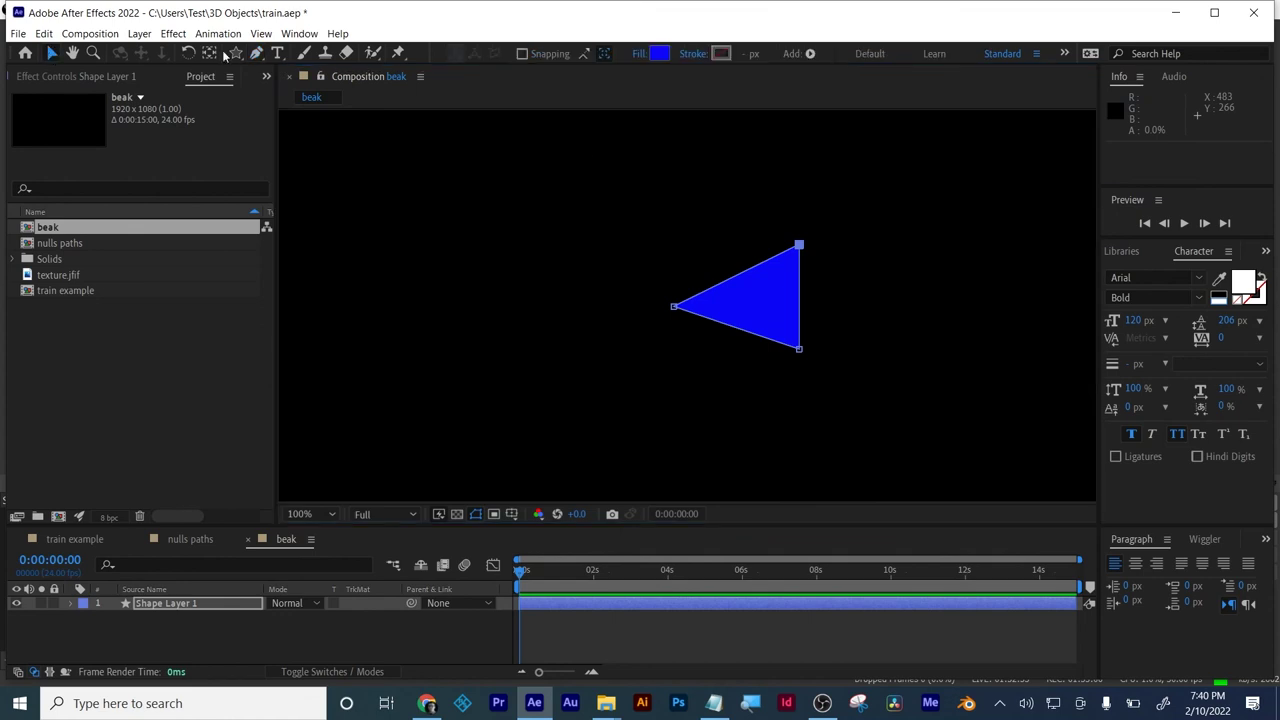
drag(800, 351, 800, 308)
click(794, 326)
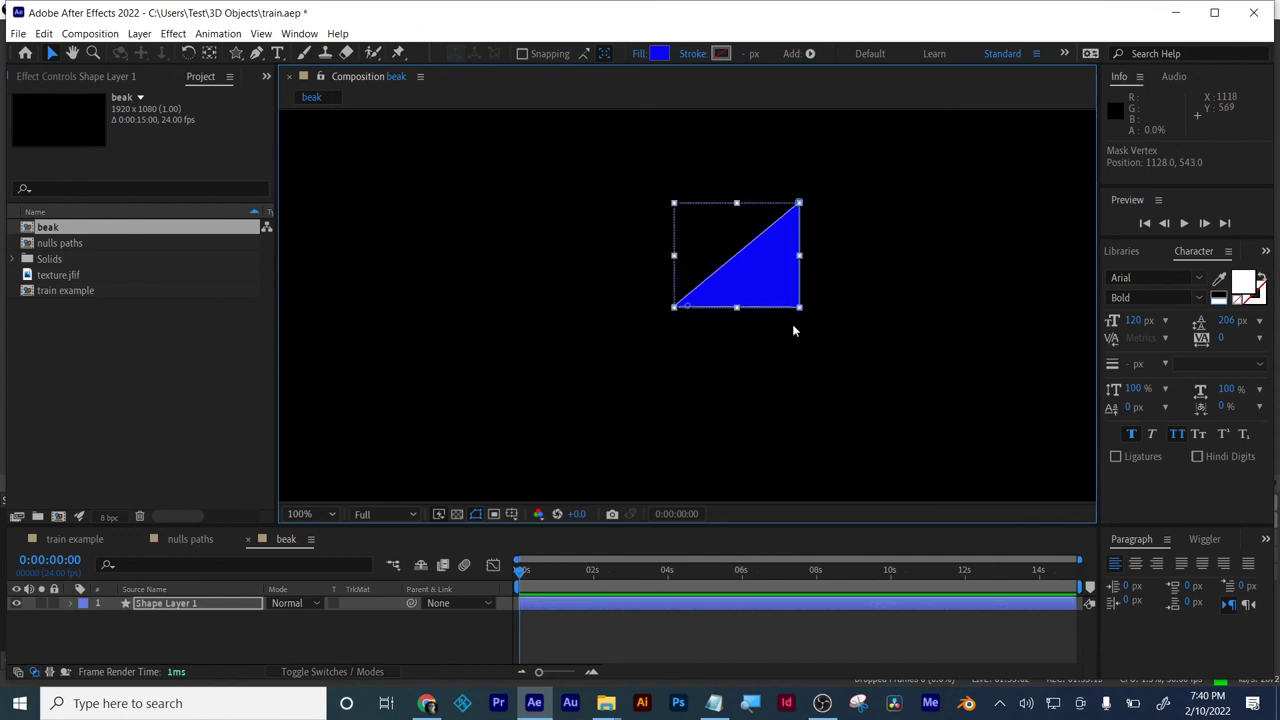
click(632, 640)
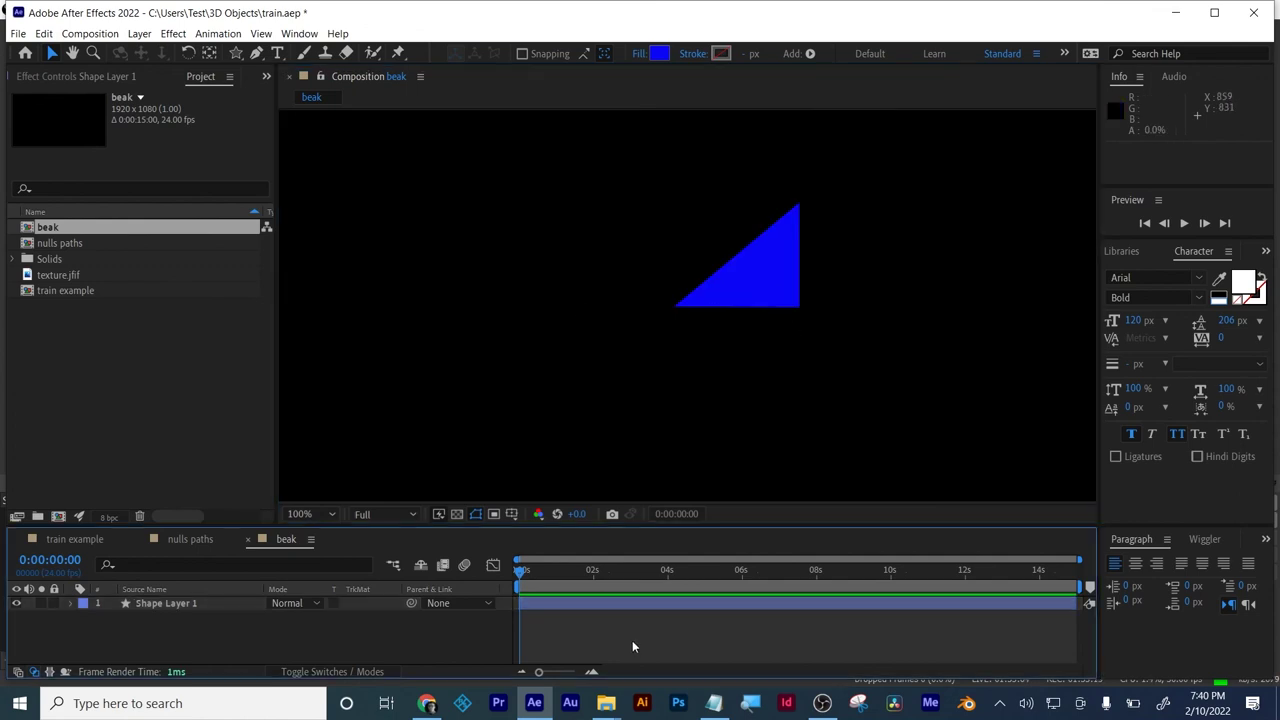
- Rename the triangle's shape layer to "top beak"
click(154, 605)
key(Return)
text(to)
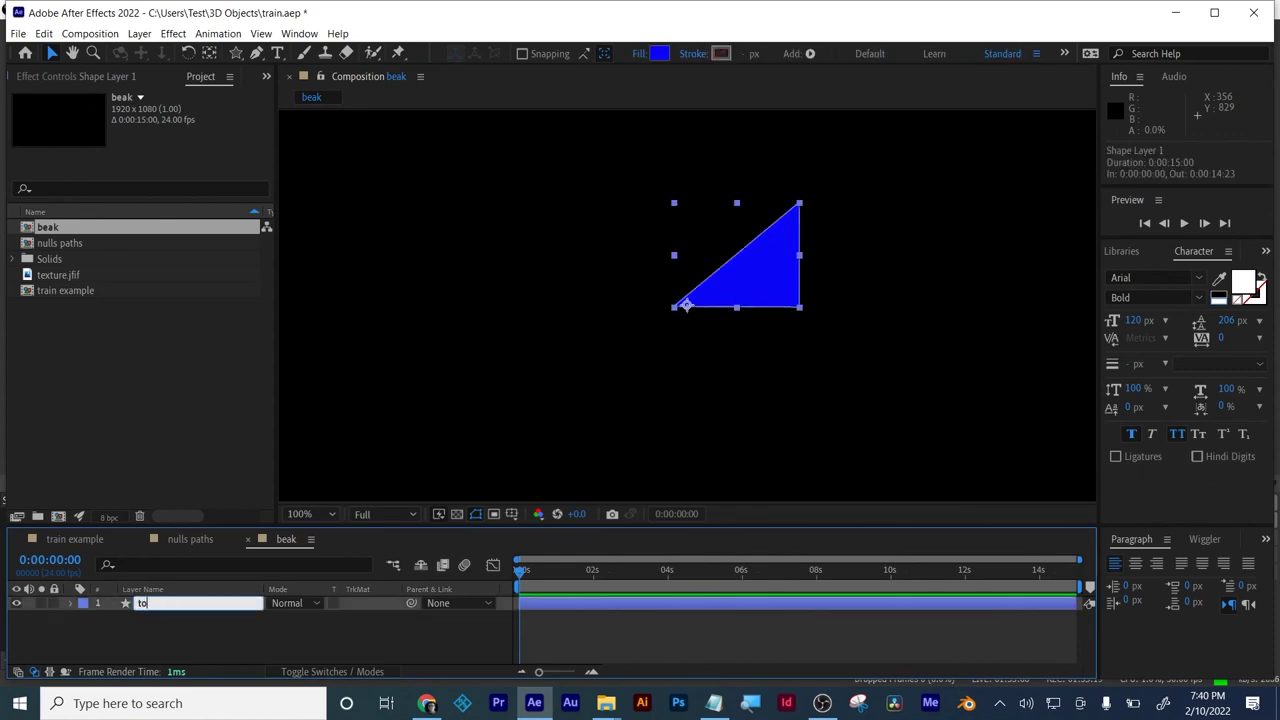
text(p beak)
key(Return)
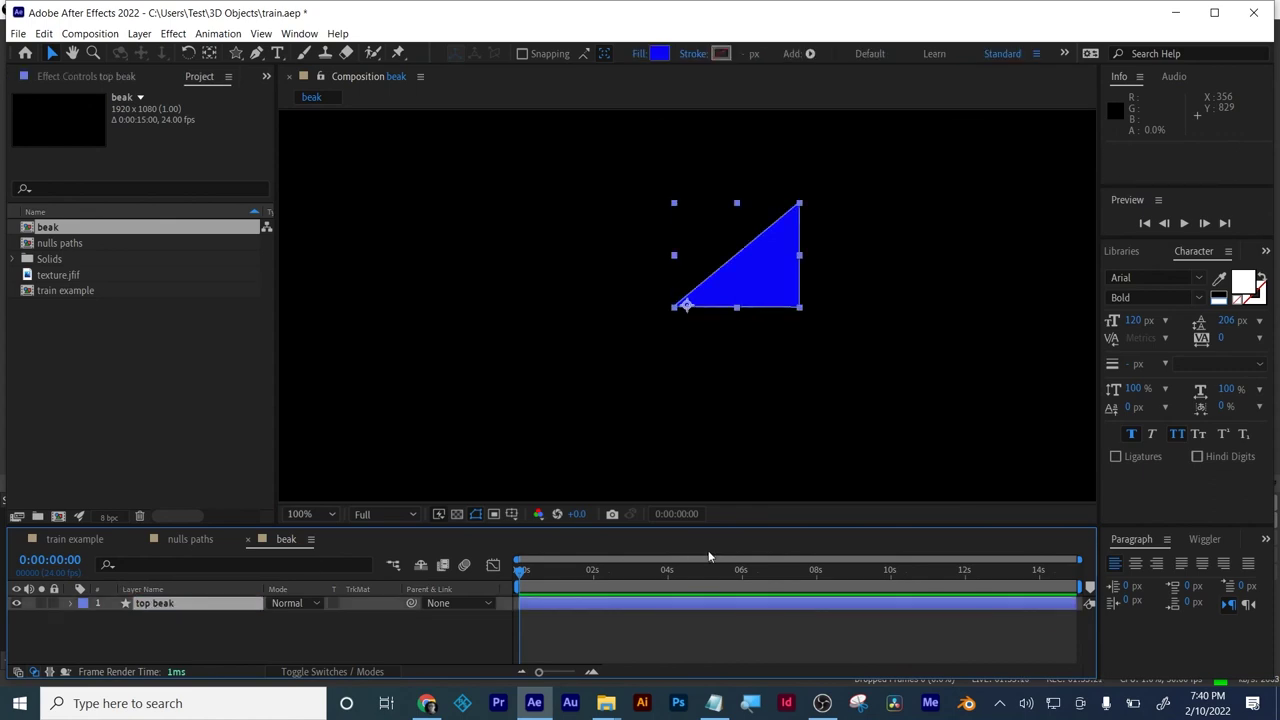
- Move the top beak layer's anchor point to the triangle's lower-right corner with the Pan Behind tool
click(211, 54)
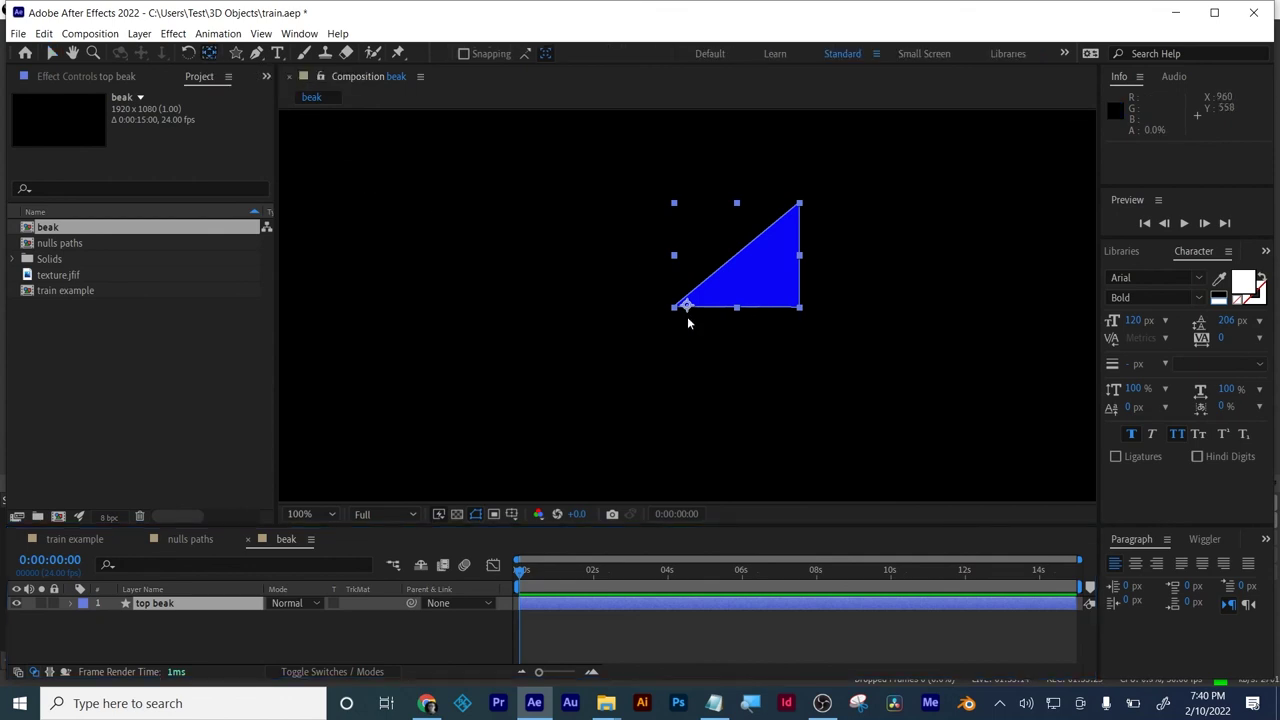
click(688, 312)
click(730, 306)
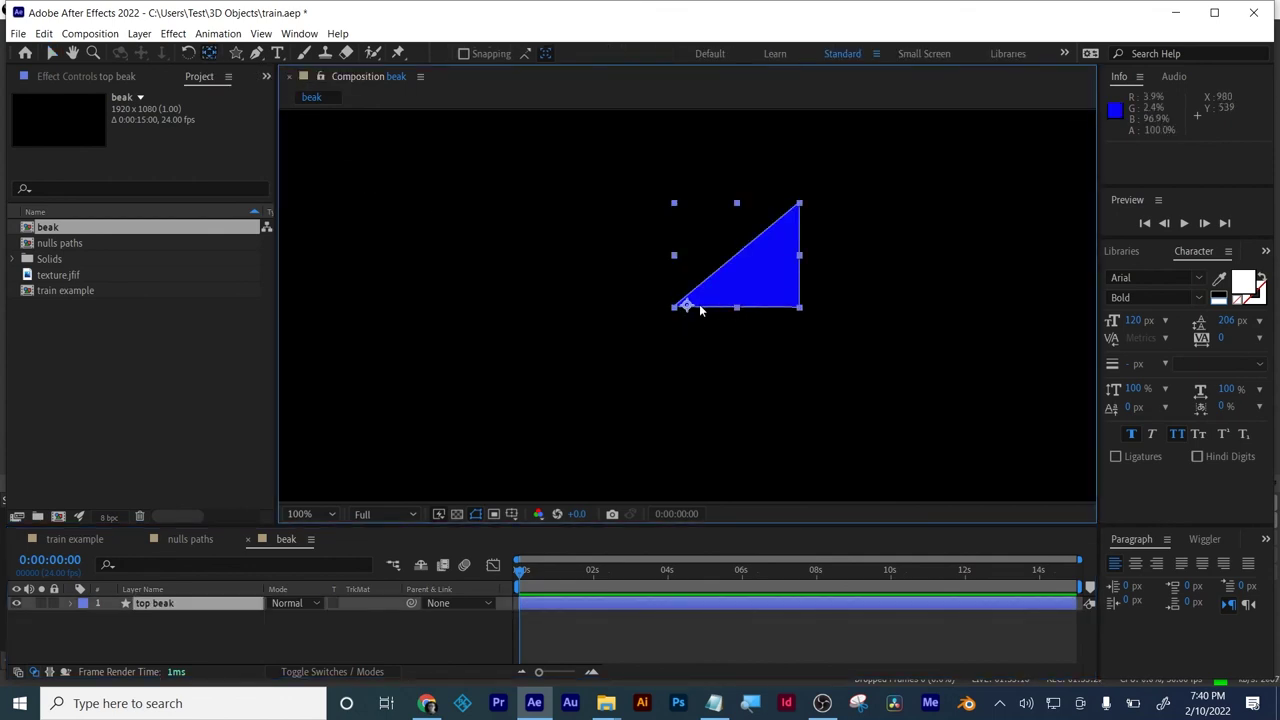
drag(700, 311, 801, 311)
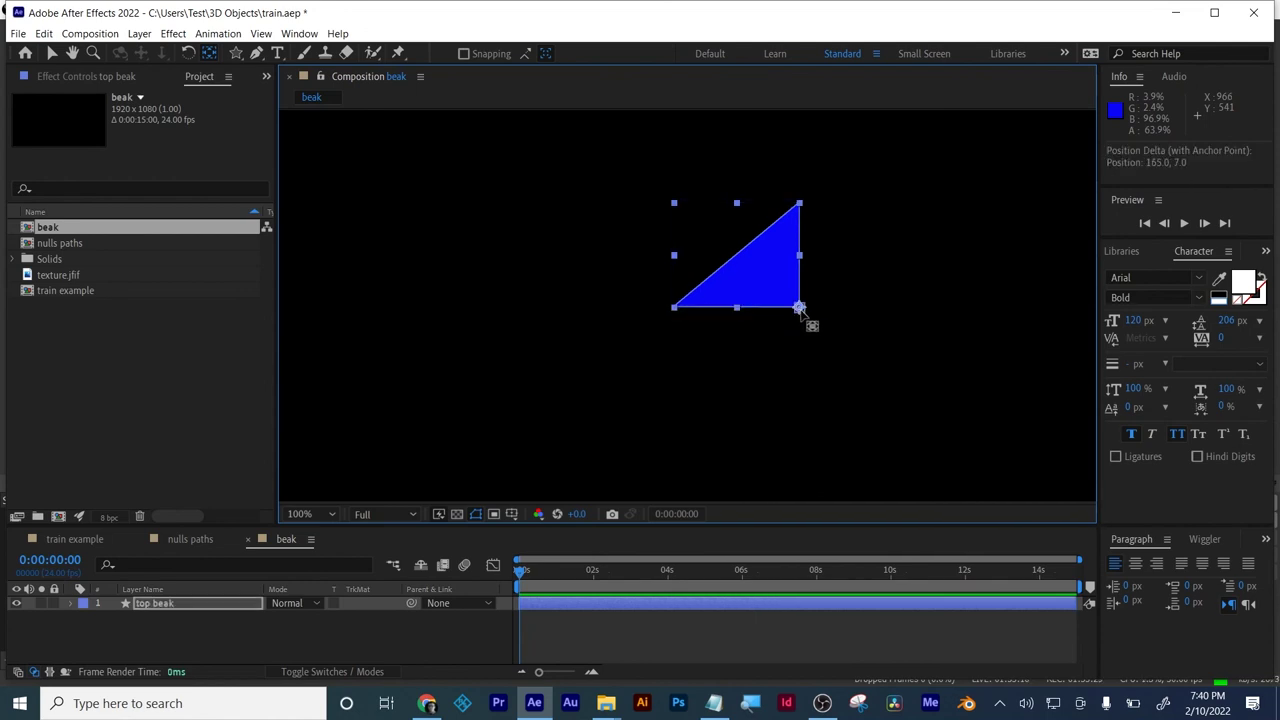
- Duplicate the top beak layer, rename the copy "btm beak" and return to the Selection tool
click(158, 622)
click(166, 604)
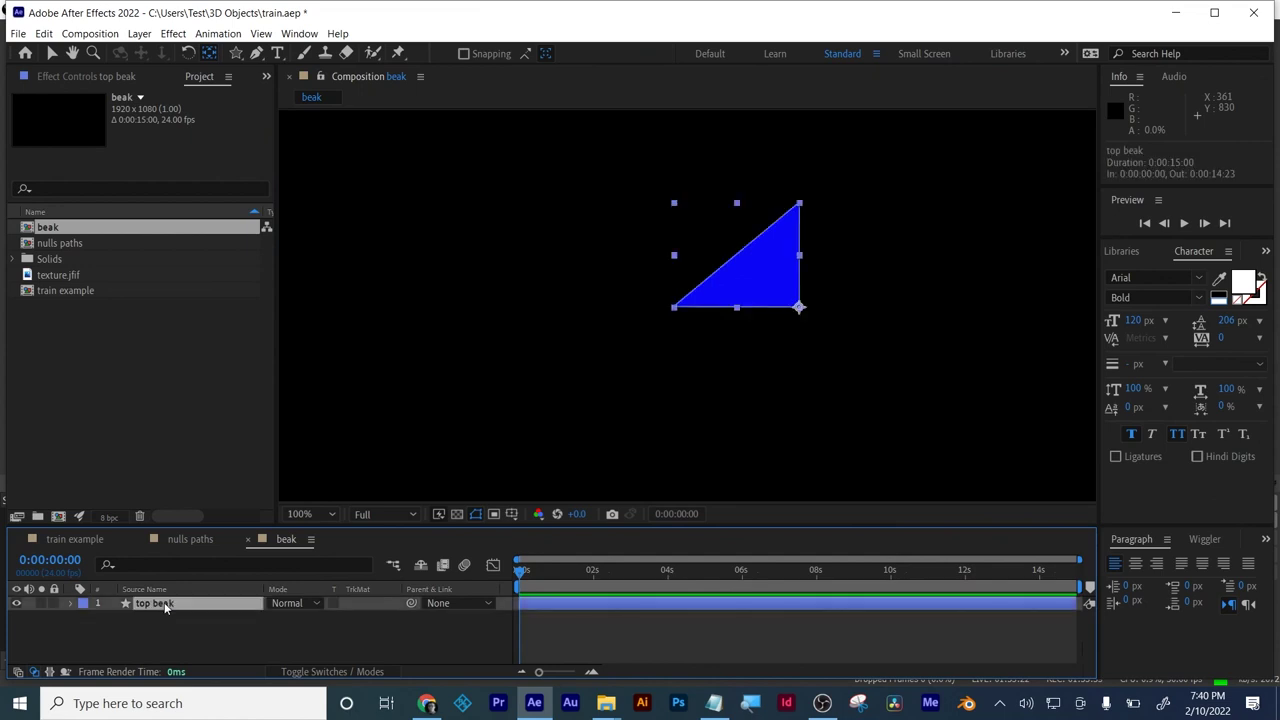
key(ctrl+d)
key(Return)
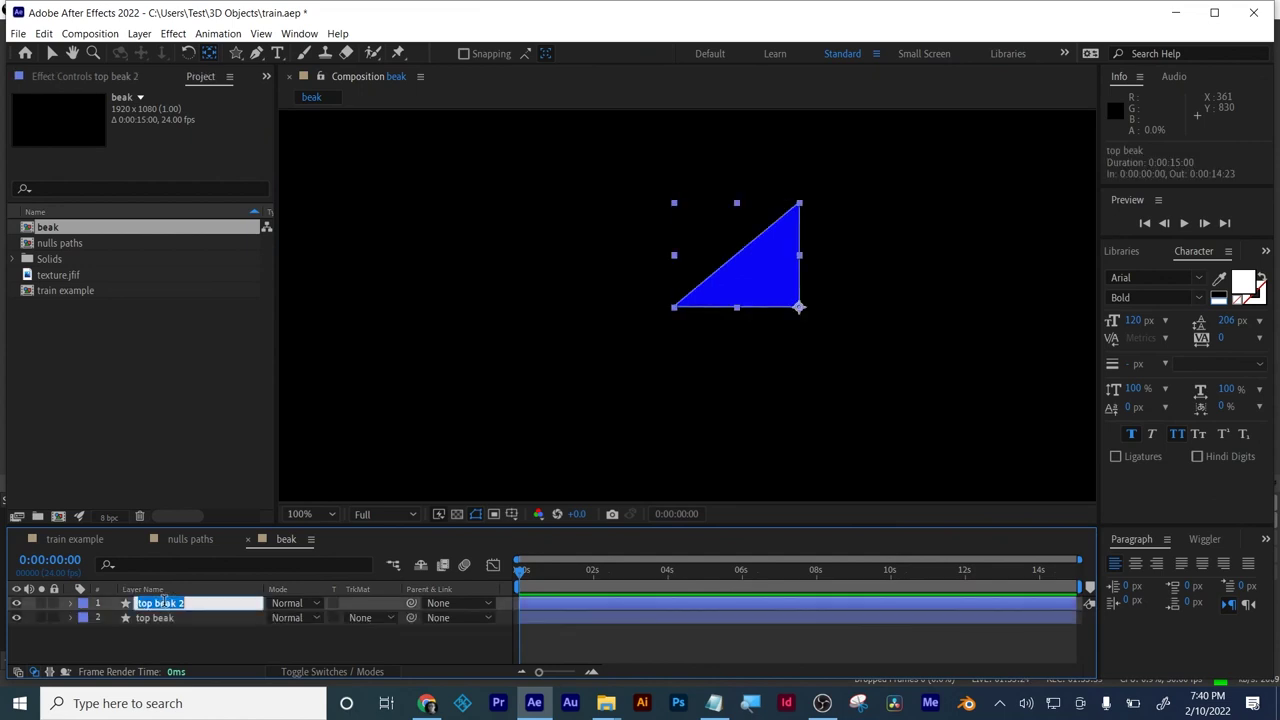
text(btm beak)
key(Return)
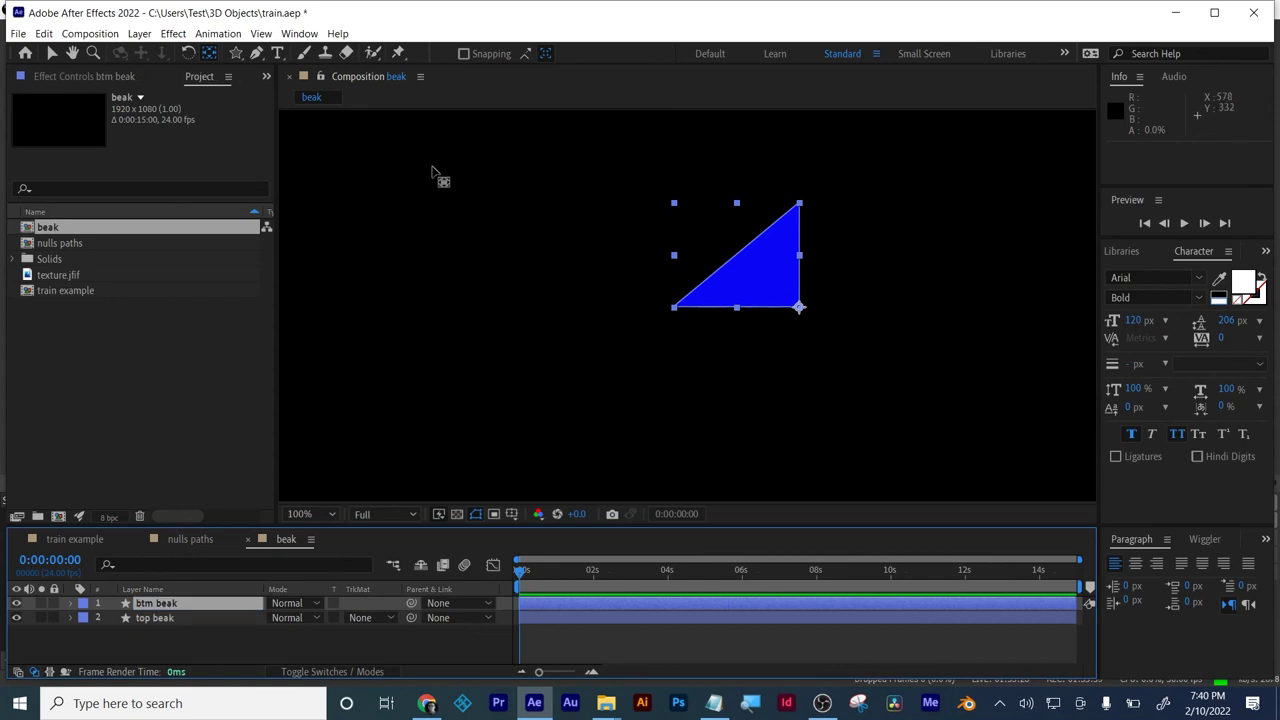
click(52, 53)
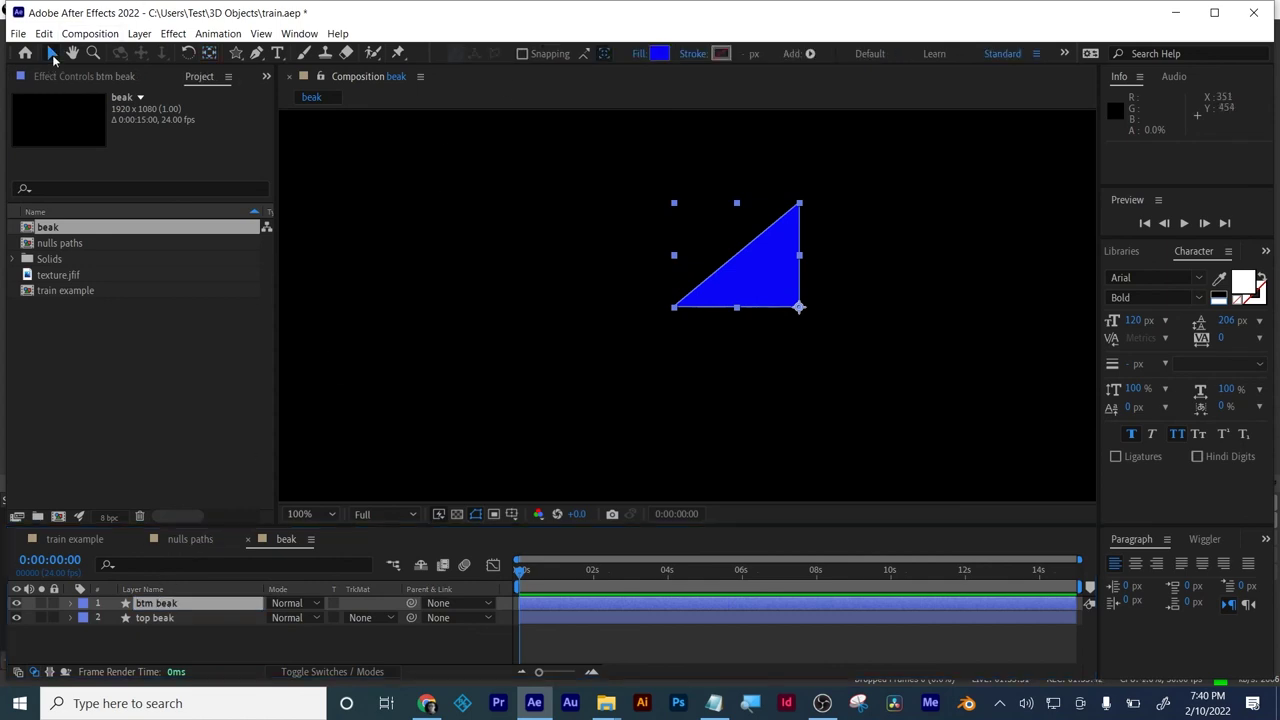
- Change the btm beak triangle's fill to the muted blue 3B3A94 and deselect the layer
click(659, 53)
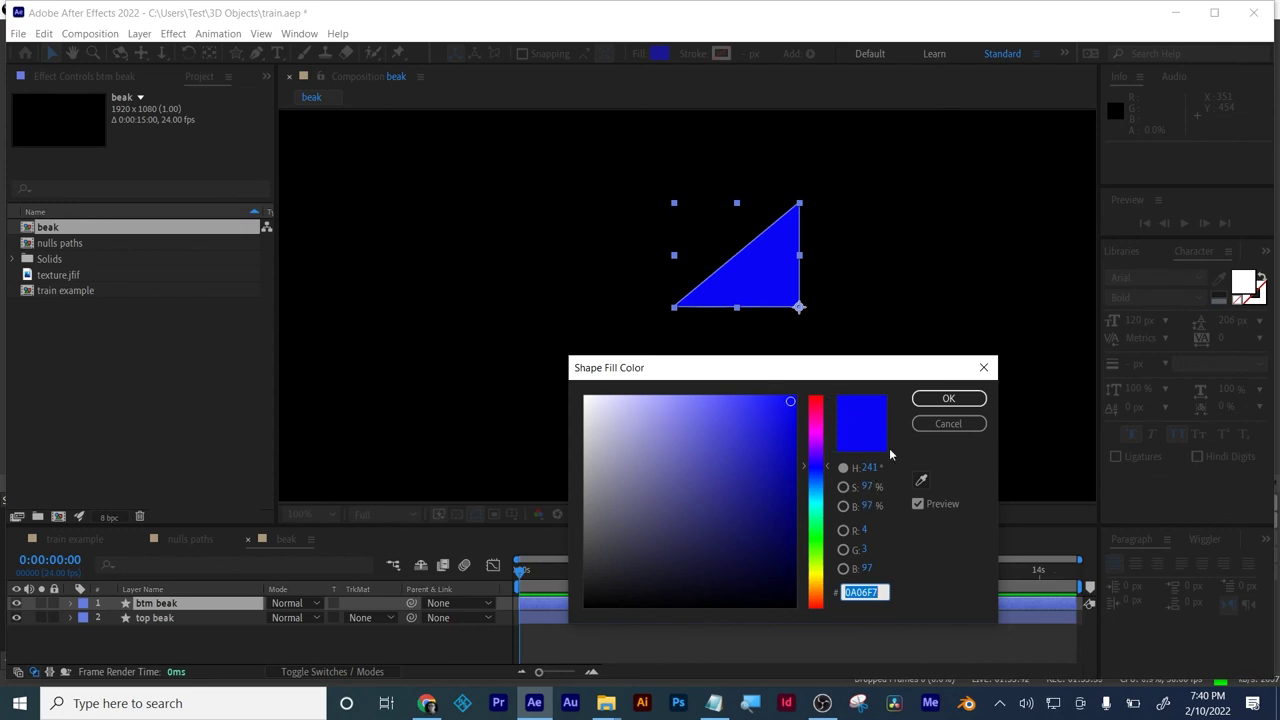
drag(858, 493, 846, 517)
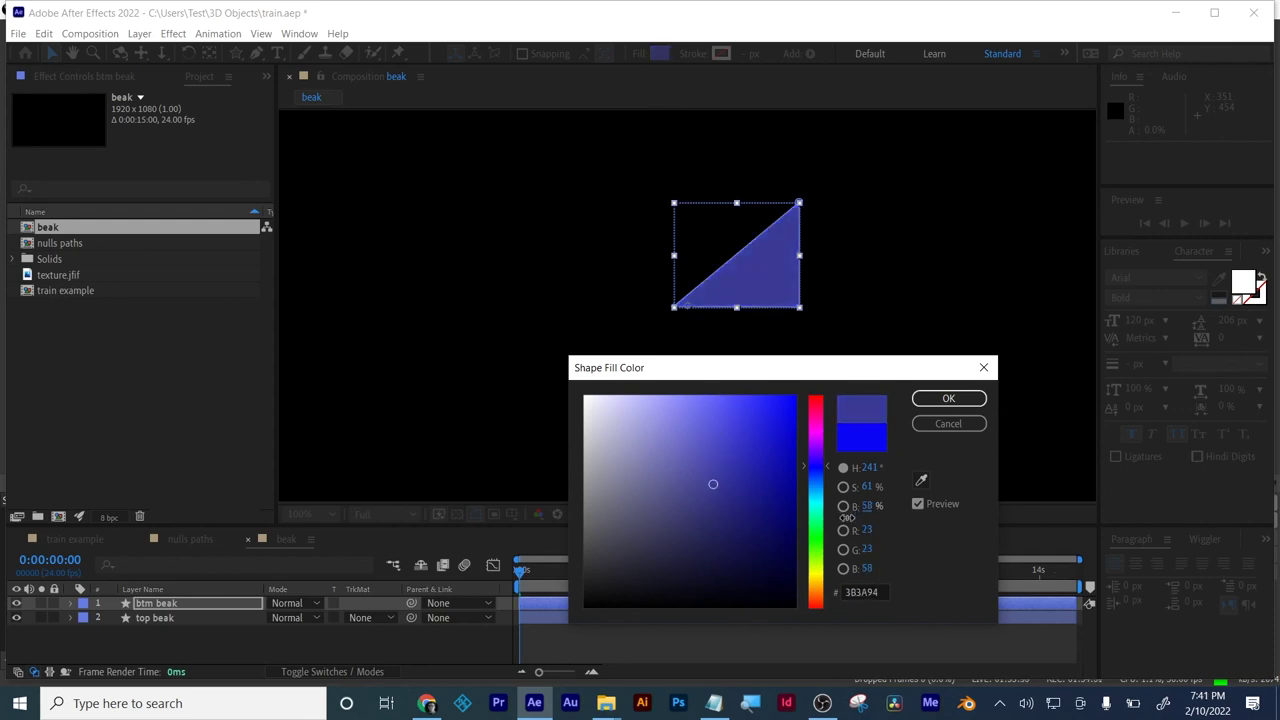
click(946, 399)
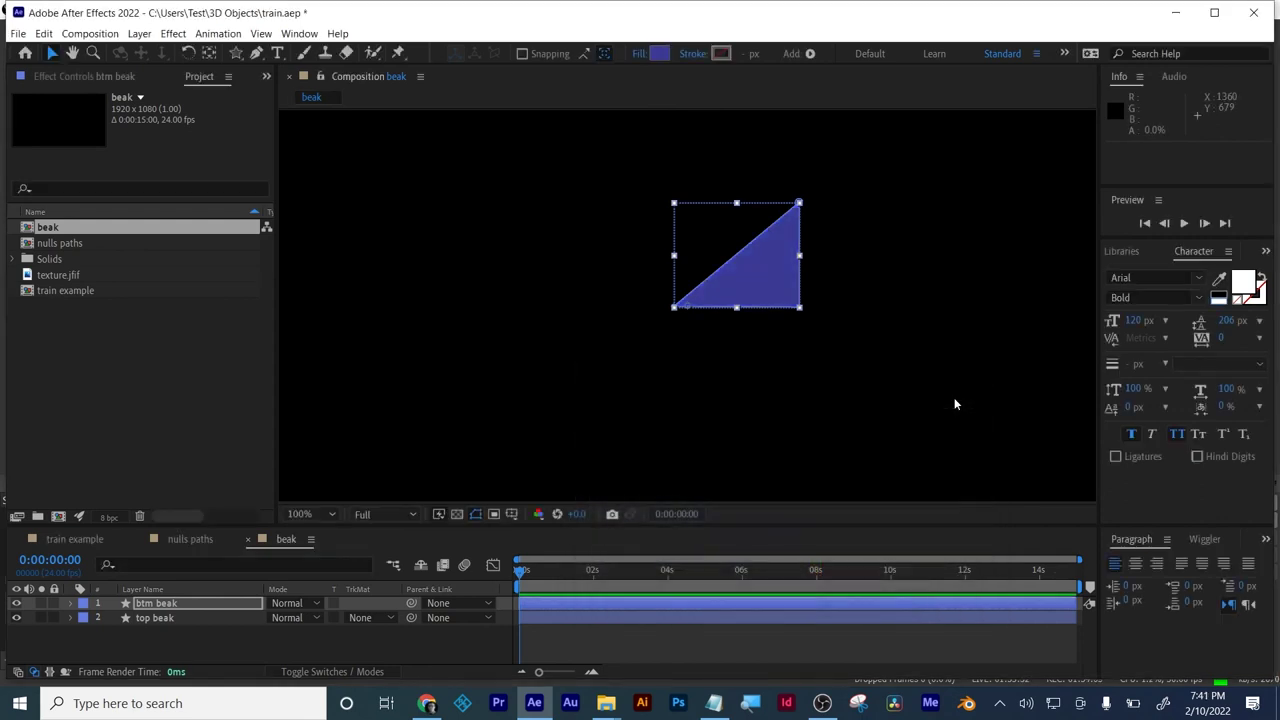
click(164, 639)
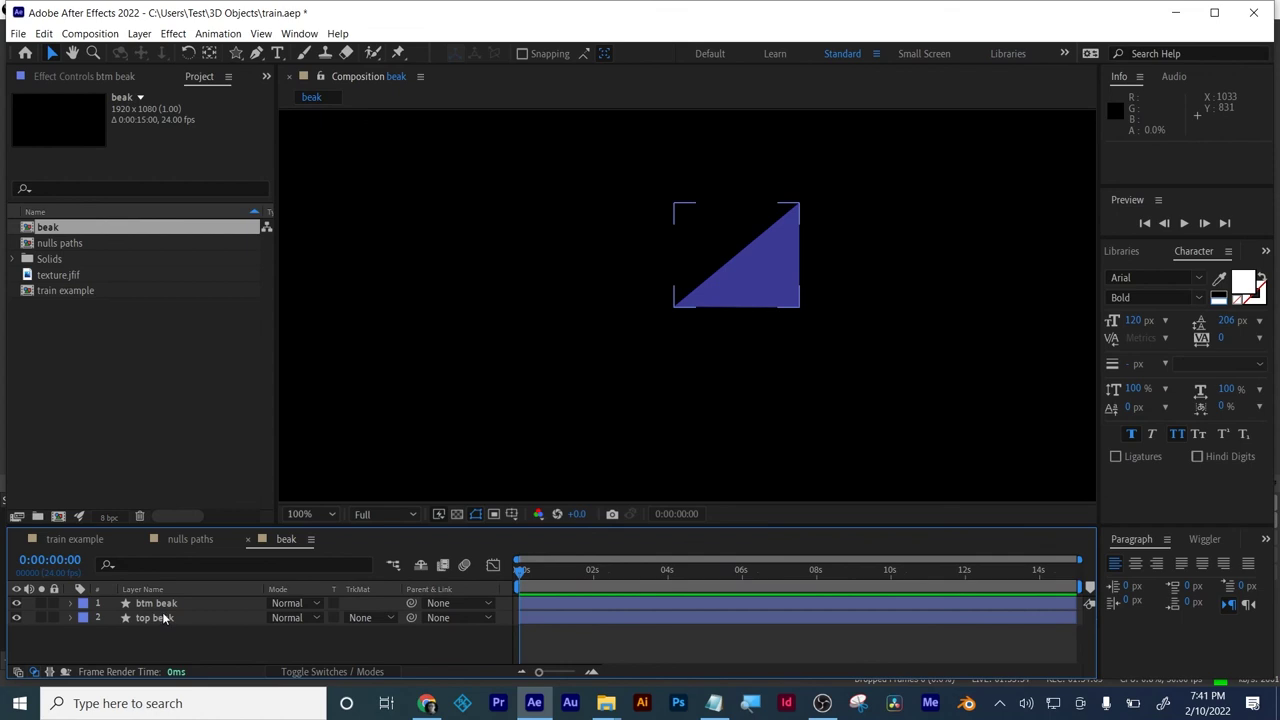
- Move the btm beak layer straight down to position 1128, 703, below the top beak triangle
click(160, 605)
key(shift+Down)
key(shift+Down)
key(shift+Down)
key(shift+Down)
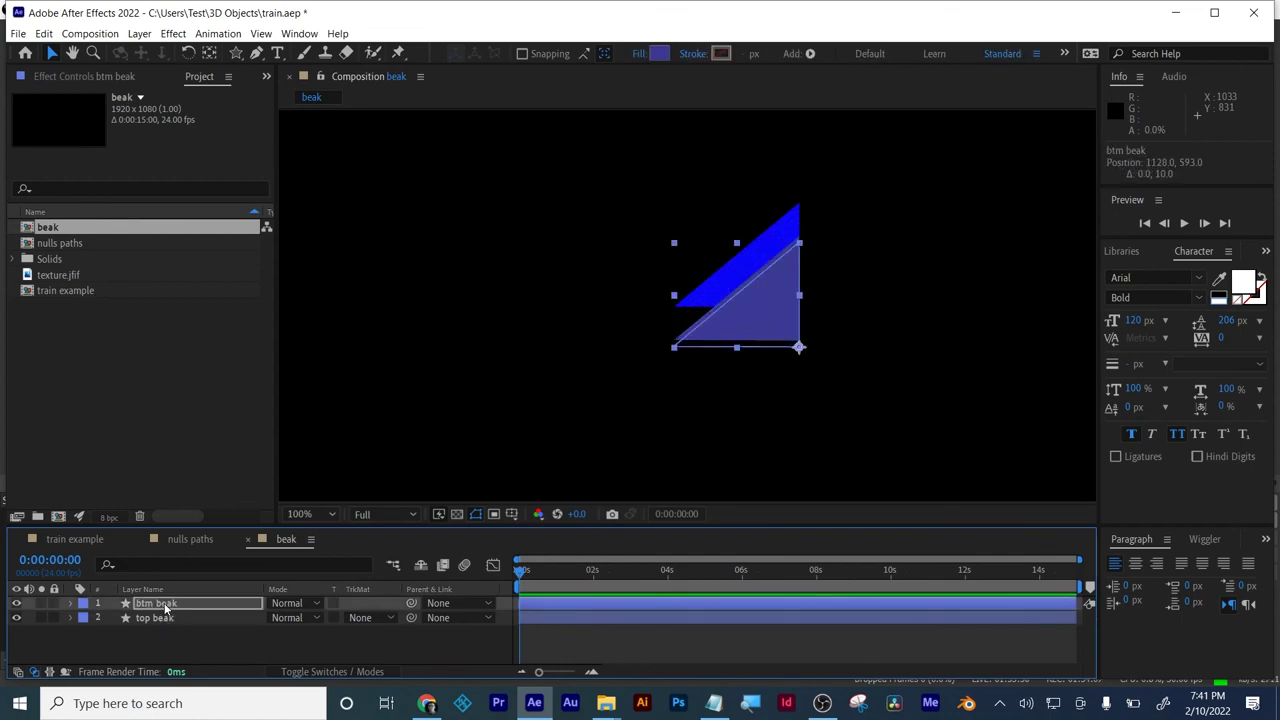
key(shift+Down)
key(shift+Down)
key(shift+Down)
key(shift+Down)
key(shift+Down)
key(shift+Down)
key(shift+Down)
key(shift+Down)
key(shift+Down)
key(shift+Down)
key(shift+Down)
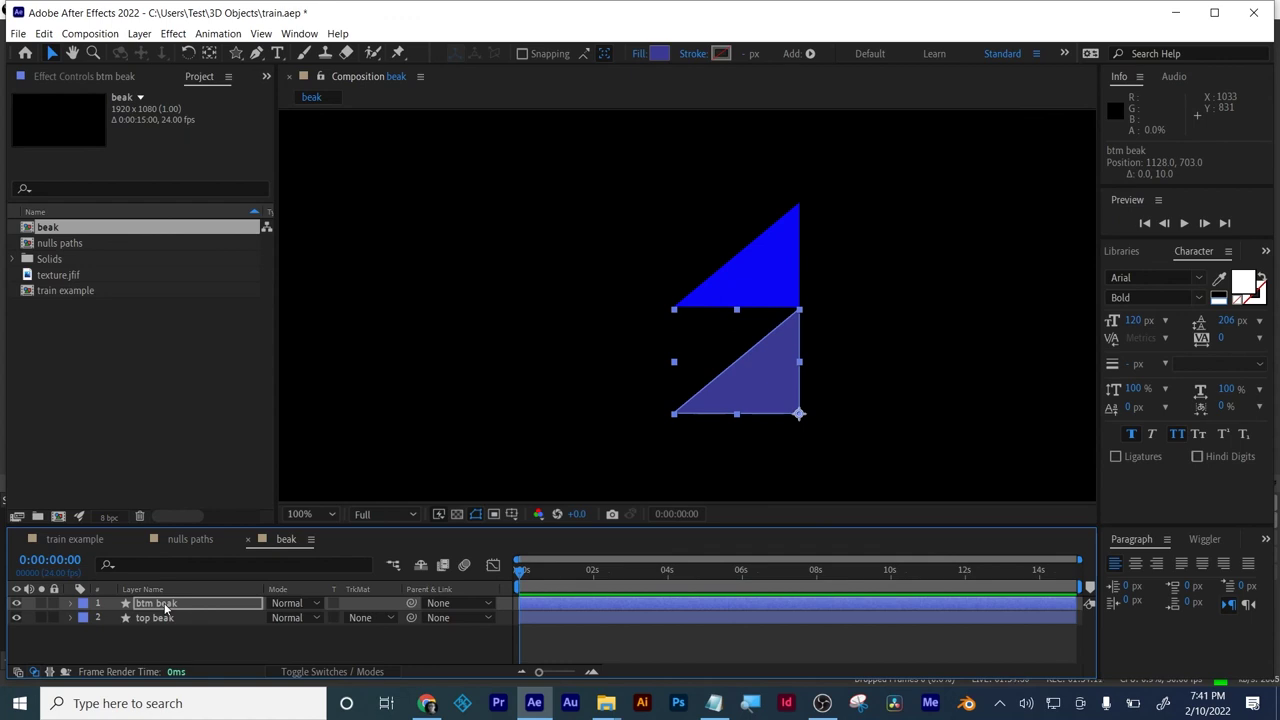
- Flip the btm beak layer vertically by setting its vertical scale to -100%
key(s)
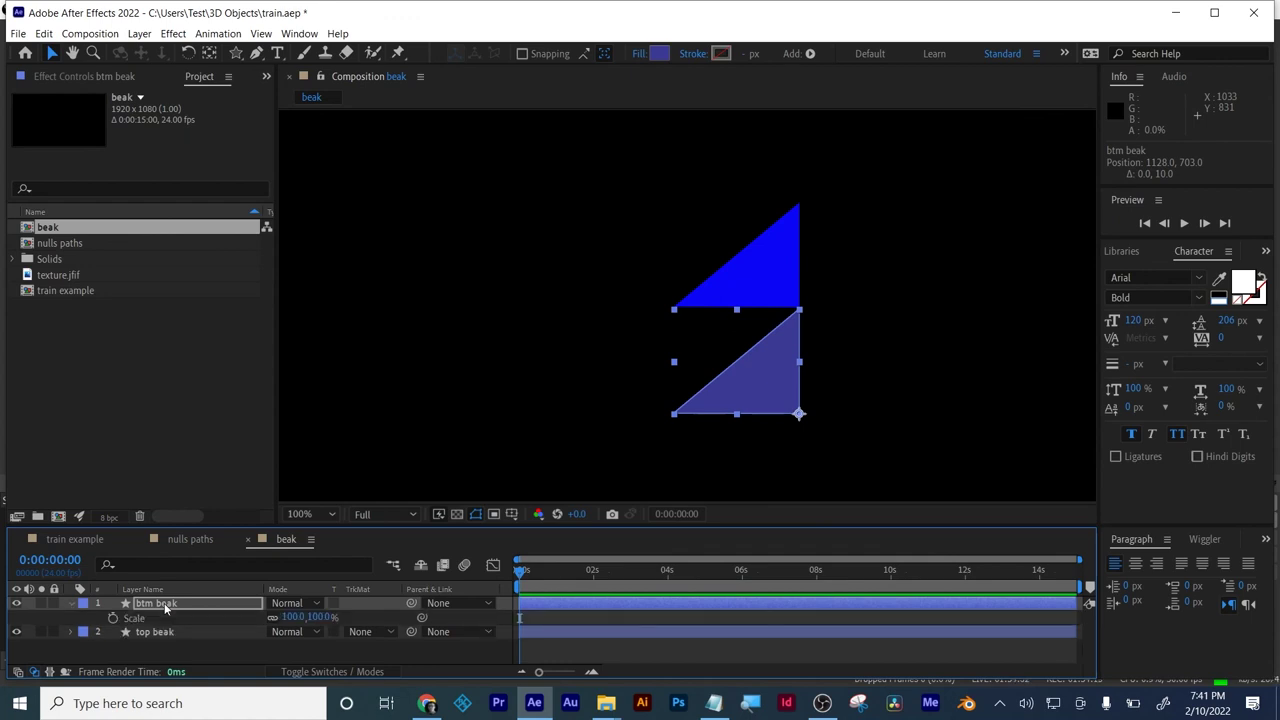
click(318, 617)
text(-100)
key(Return)
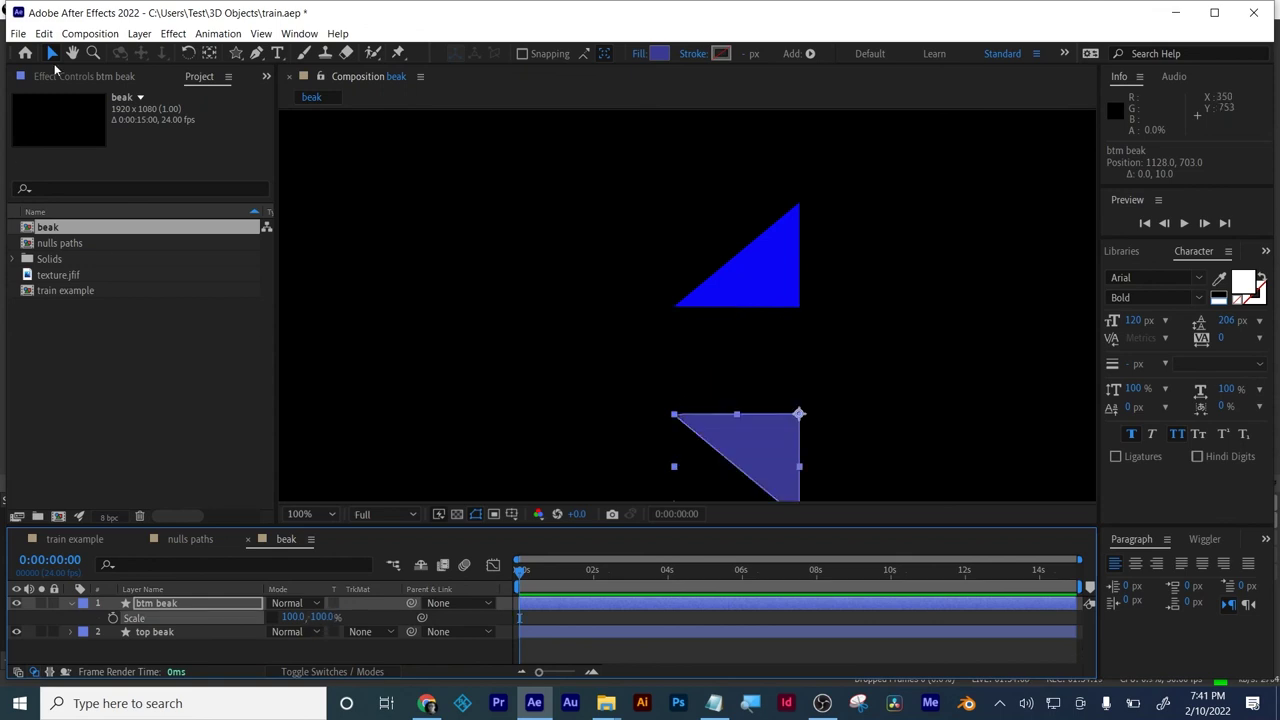
- Move the flipped btm beak up to 1128, 544 so its flat edge meets the top beak's lower edge
click(50, 53)
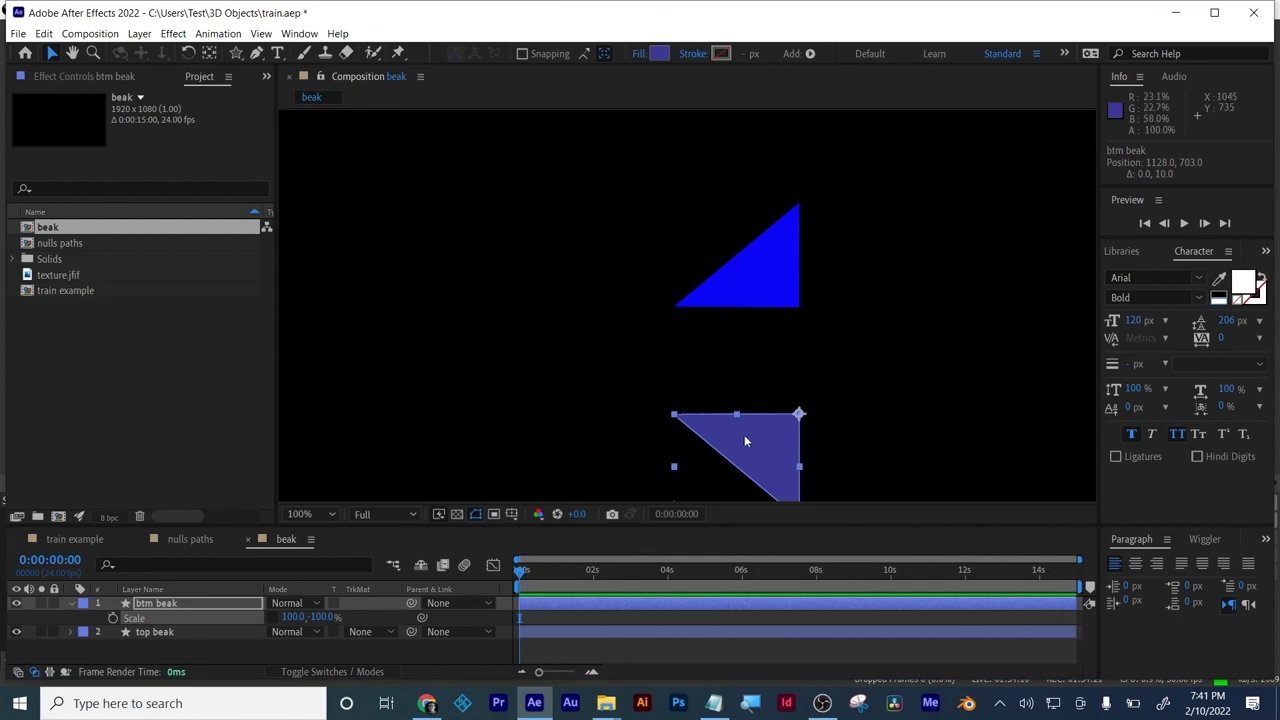
right_click(746, 407)
click(769, 463)
drag(769, 463, 757, 363)
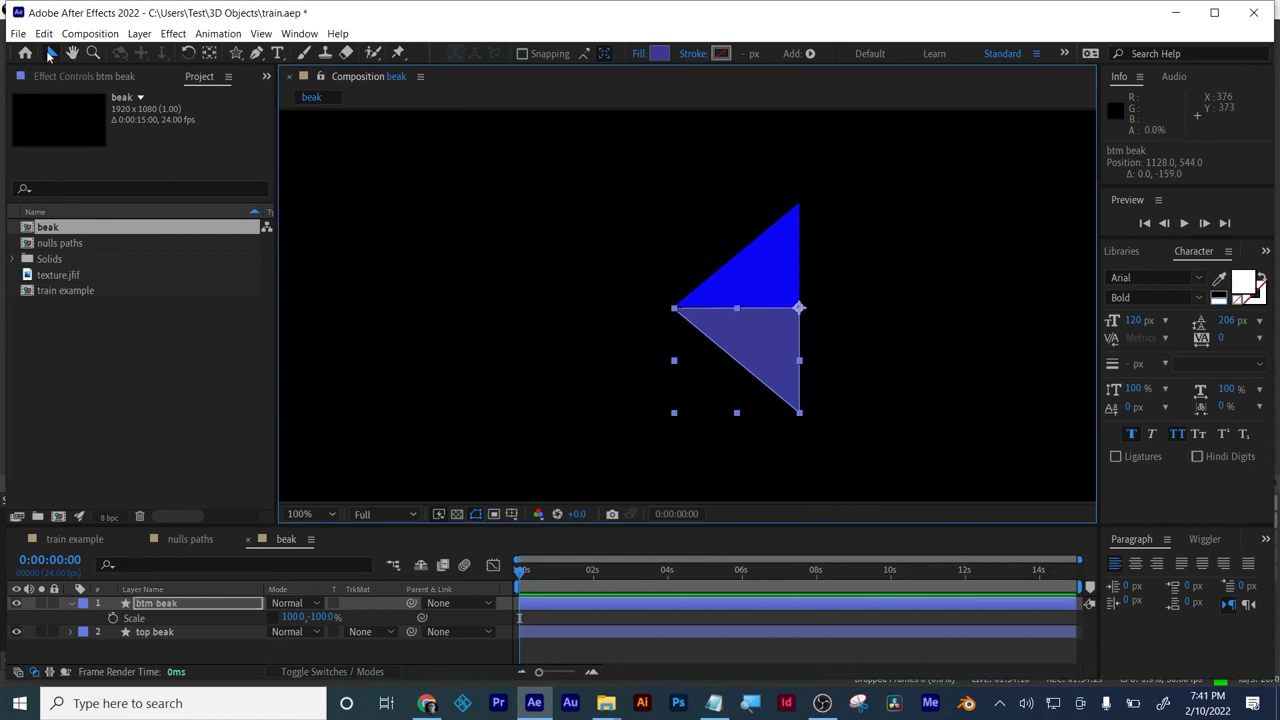
- Try to select the btm beak's lower corner point directly in the composition, and decline turning on Sticky Keys
click(798, 414)
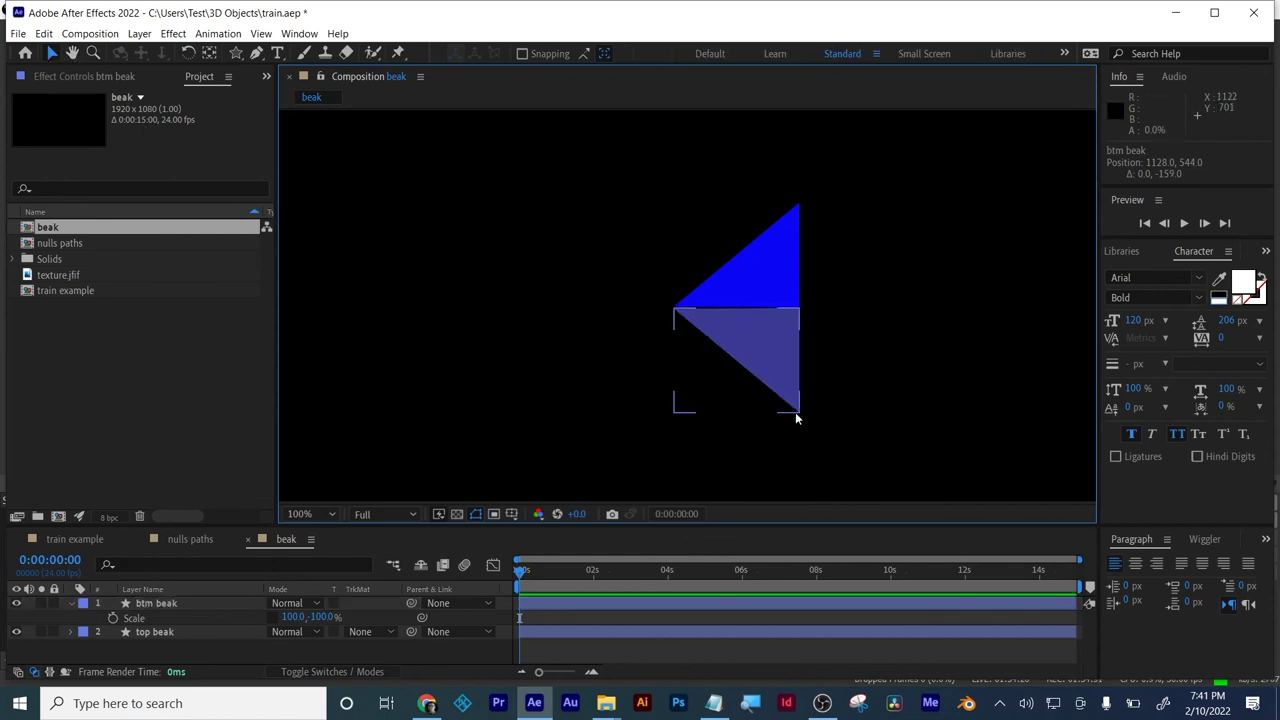
click(798, 414)
click(799, 414)
click(799, 415)
shift+click(799, 414)
shift+click(799, 414)
key(shift)
key(shift)
key(shift)
key(shift)
key(shift)
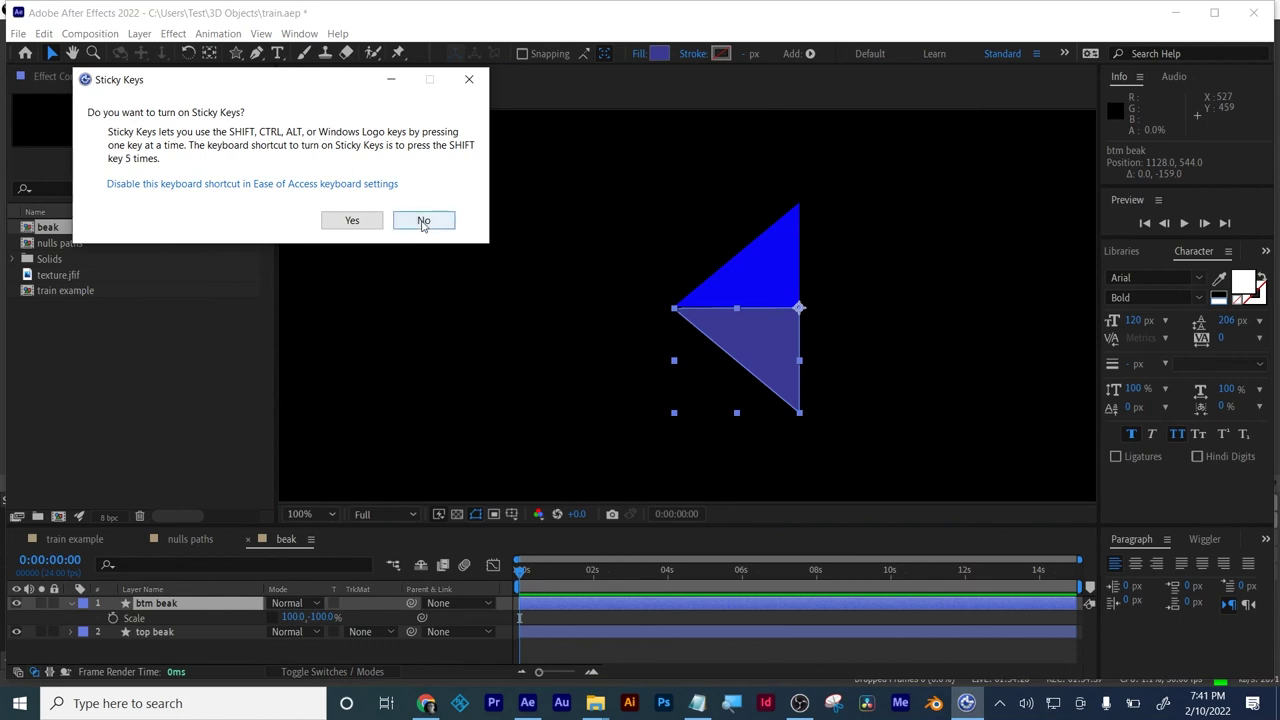
click(423, 220)
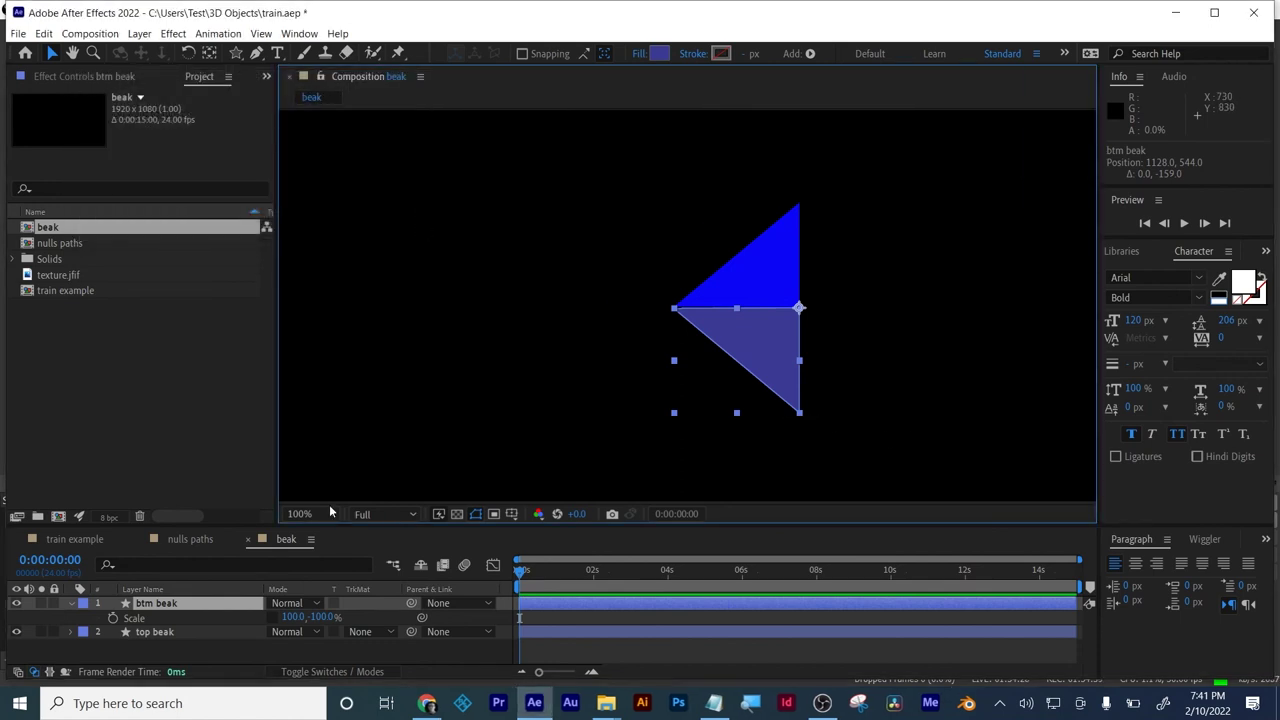
- Select the btm beak's Path 1 and raise its lowest corner point about 70 px to make the triangle thinner
click(71, 604)
click(71, 605)
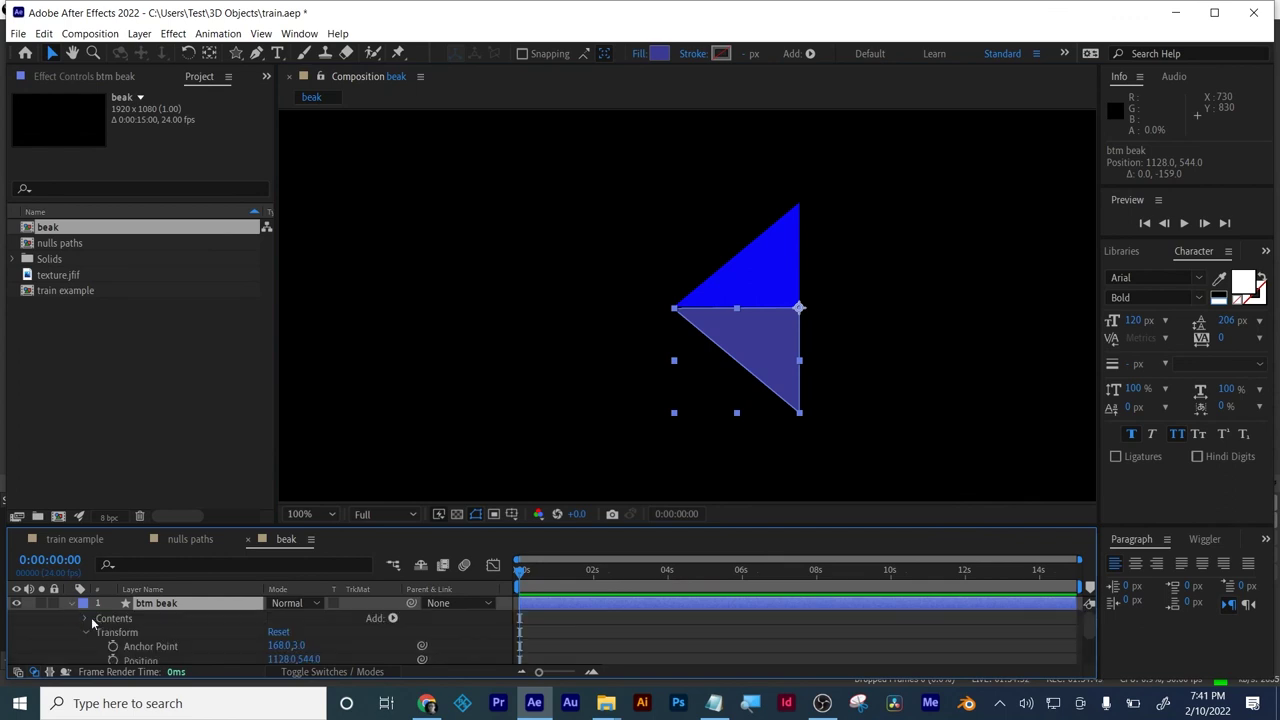
click(87, 619)
click(99, 633)
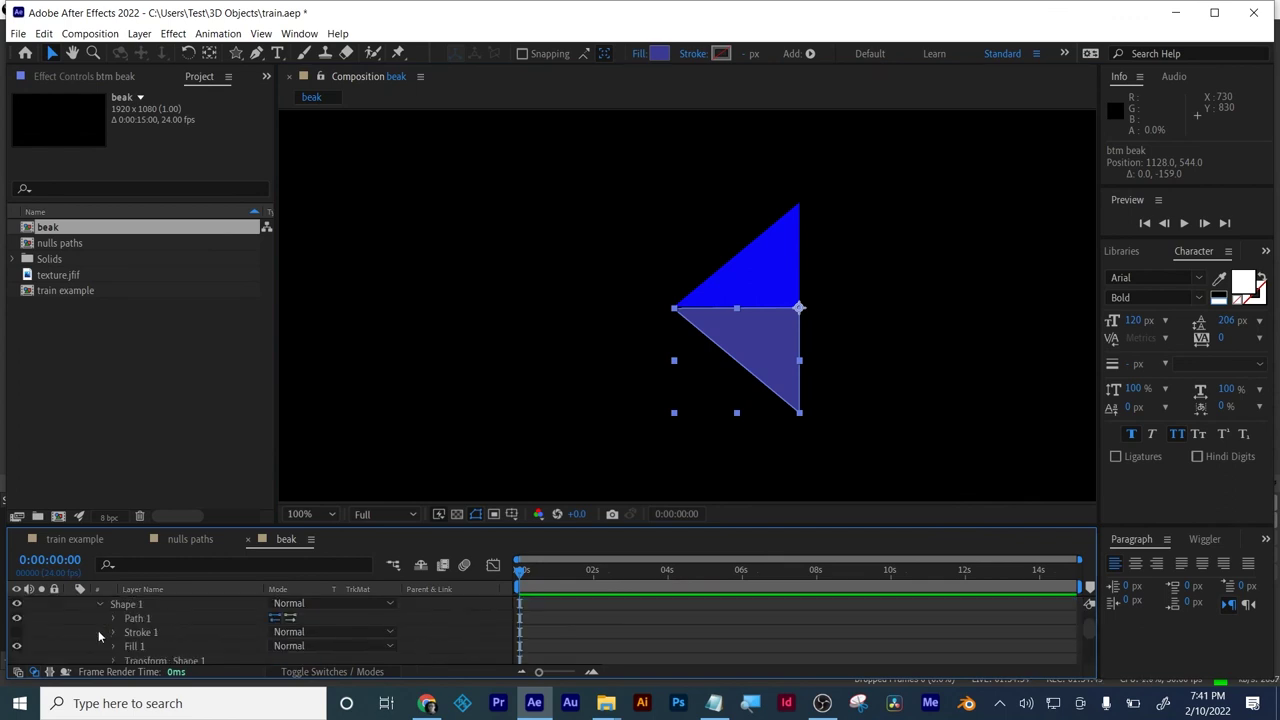
click(136, 619)
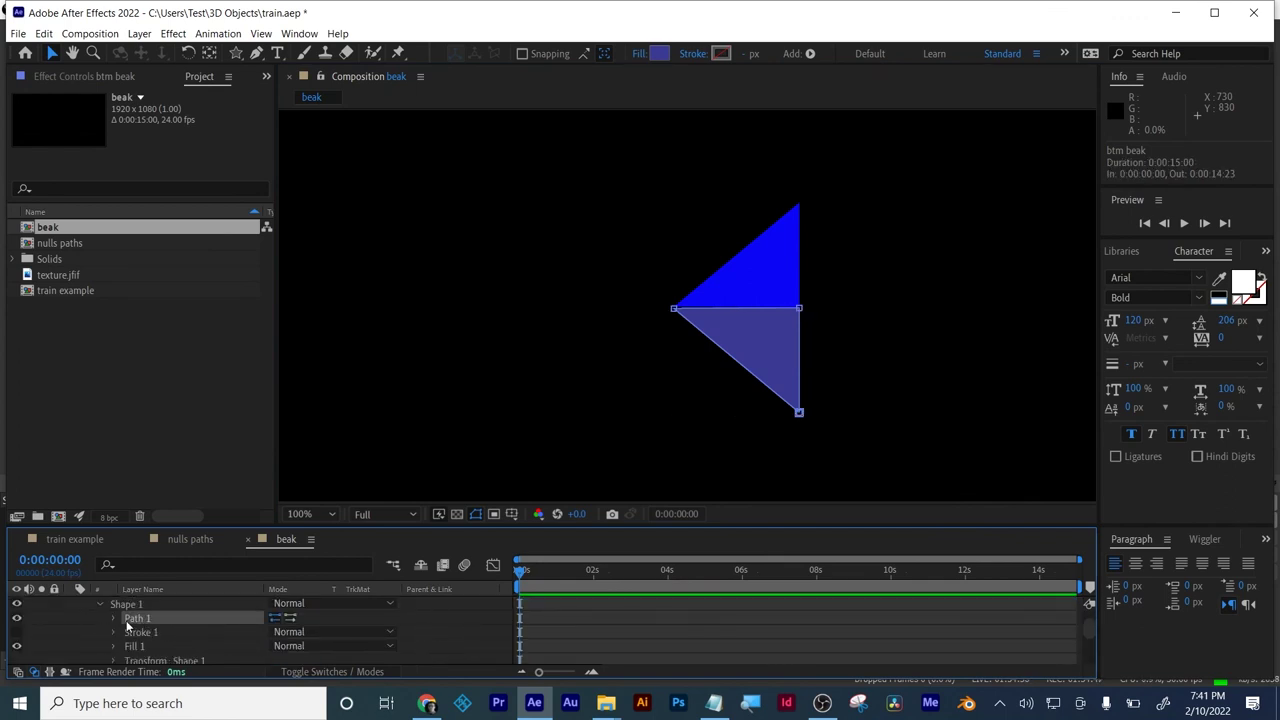
click(113, 619)
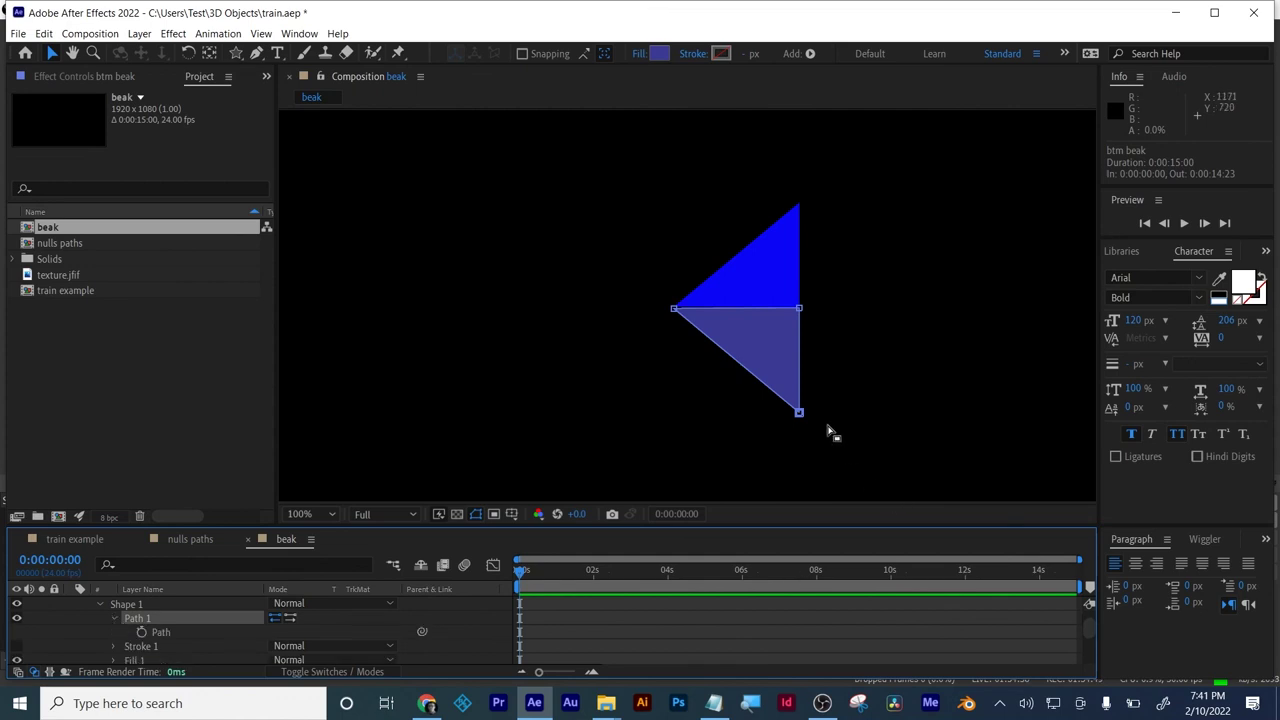
click(799, 413)
key(shift+Up)
key(shift+Up)
key(shift+Up)
key(shift+Up)
key(shift+Up)
key(shift+Up)
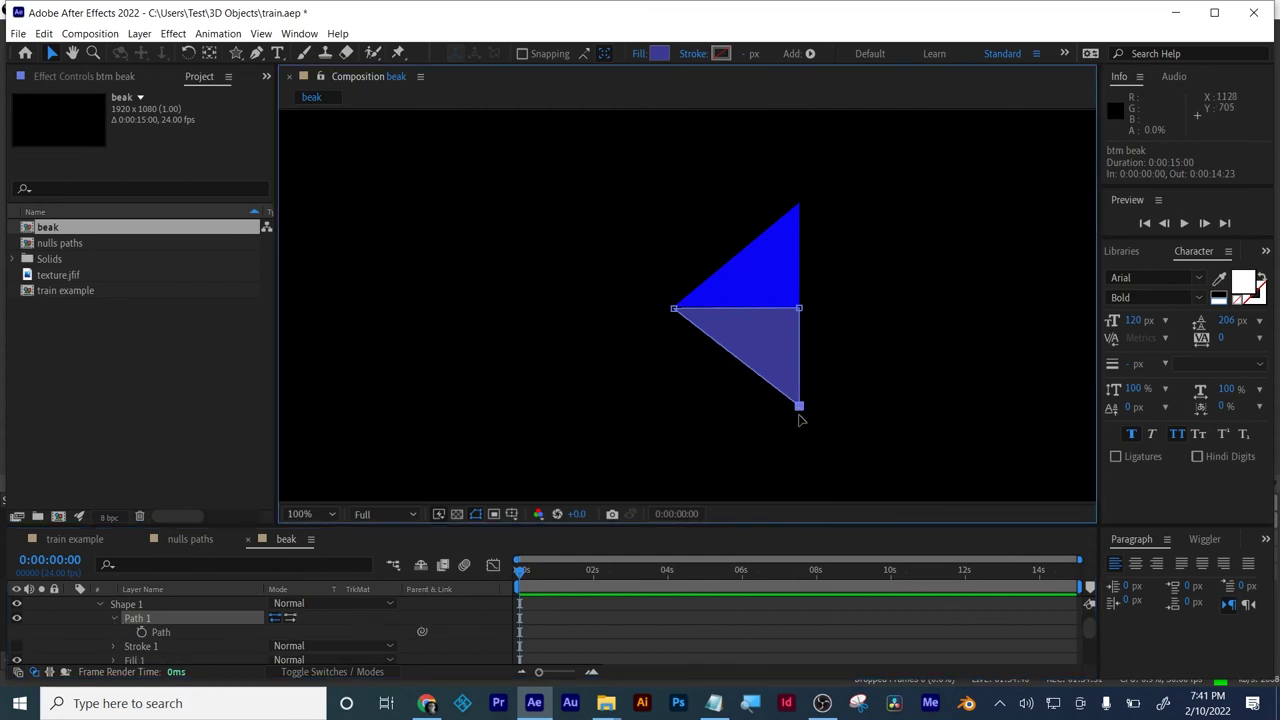
key(shift+Up)
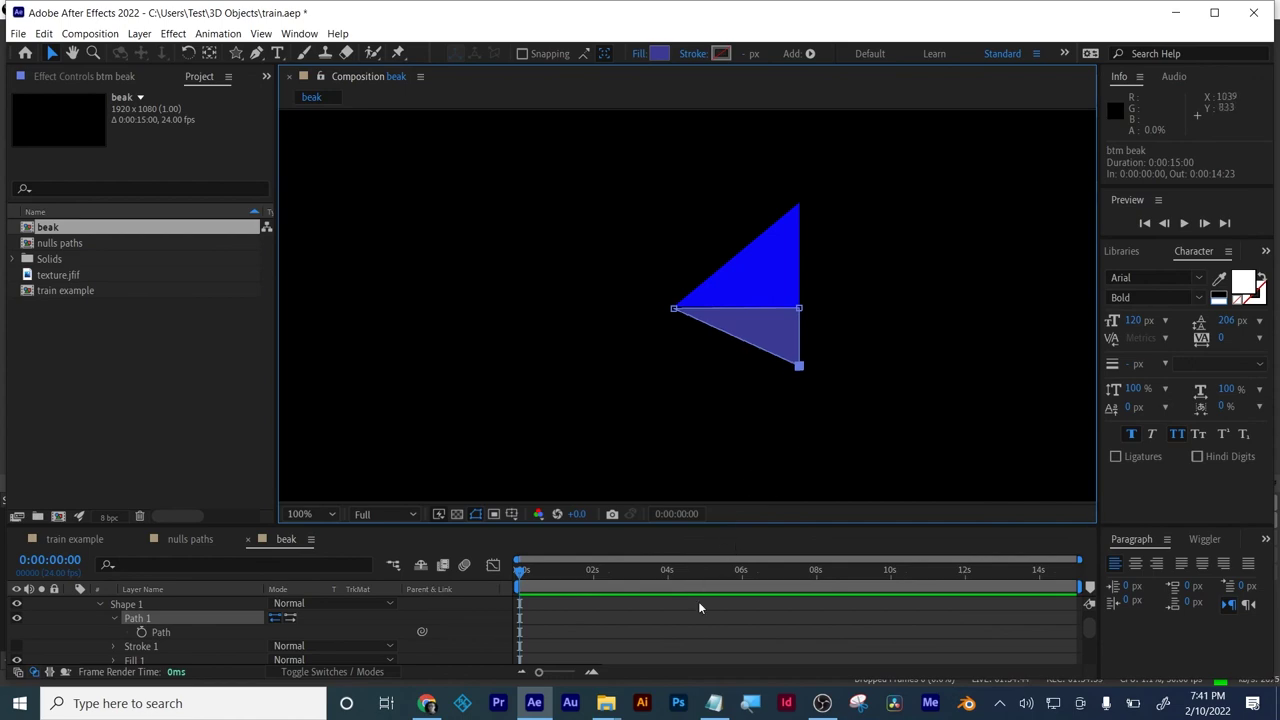
click(822, 703)
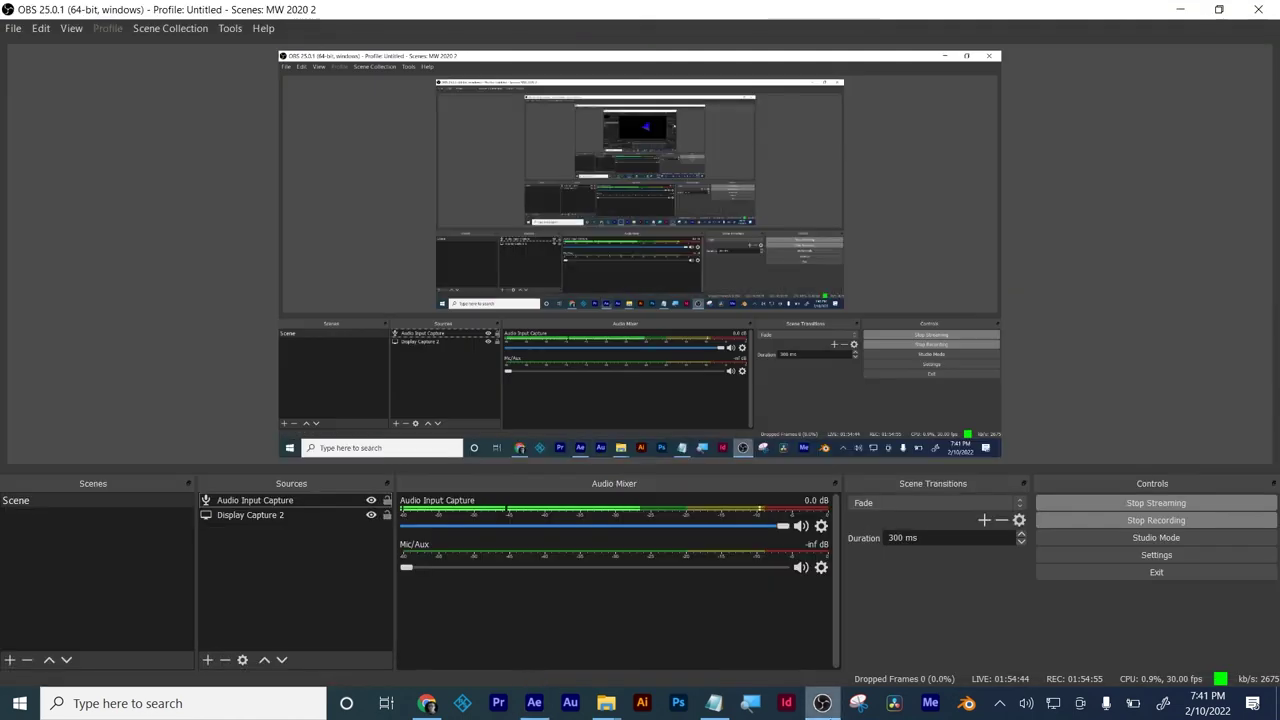
click(534, 705)
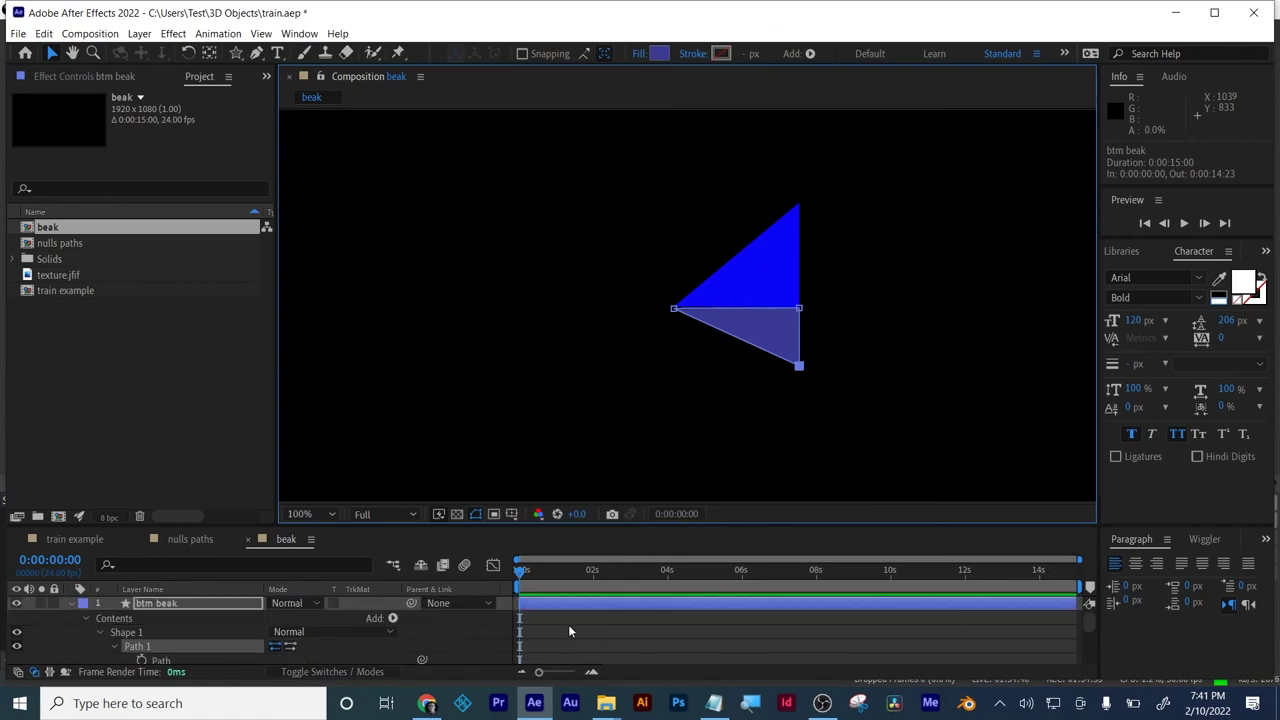
- Rotate the btm beak layer to -15° around its hinge corner
click(570, 606)
key(r)
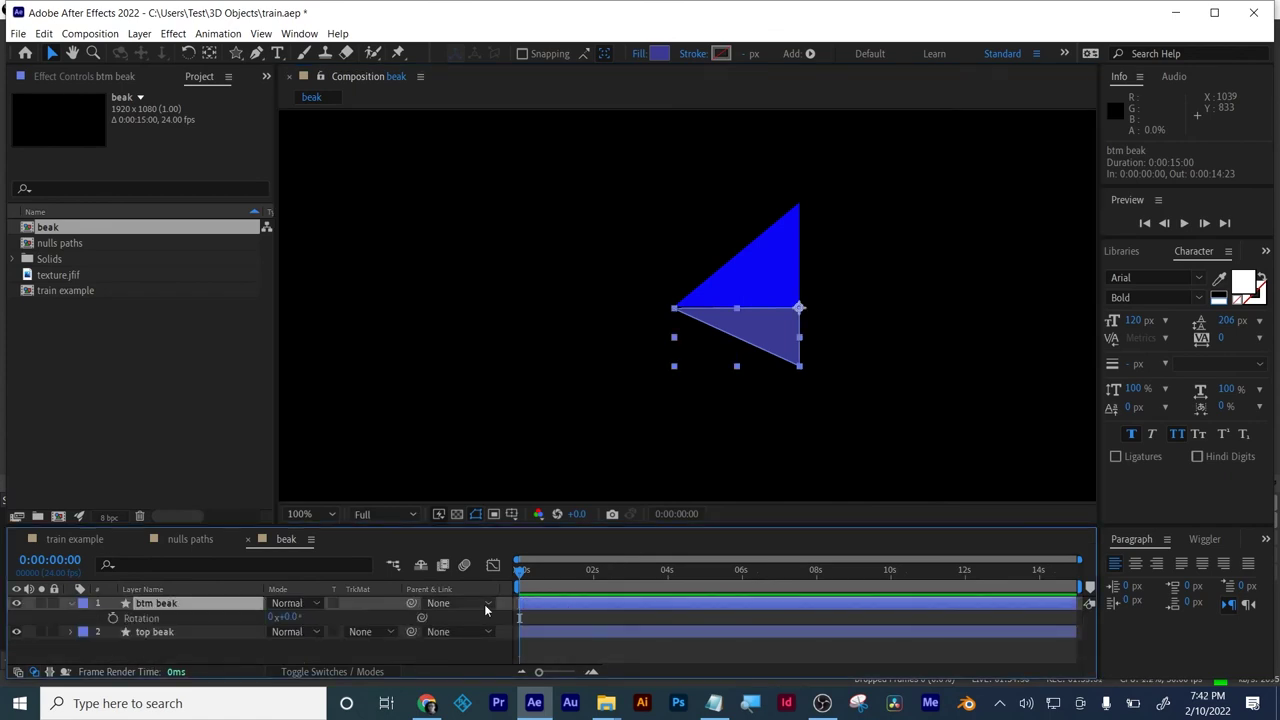
drag(289, 619, 276, 620)
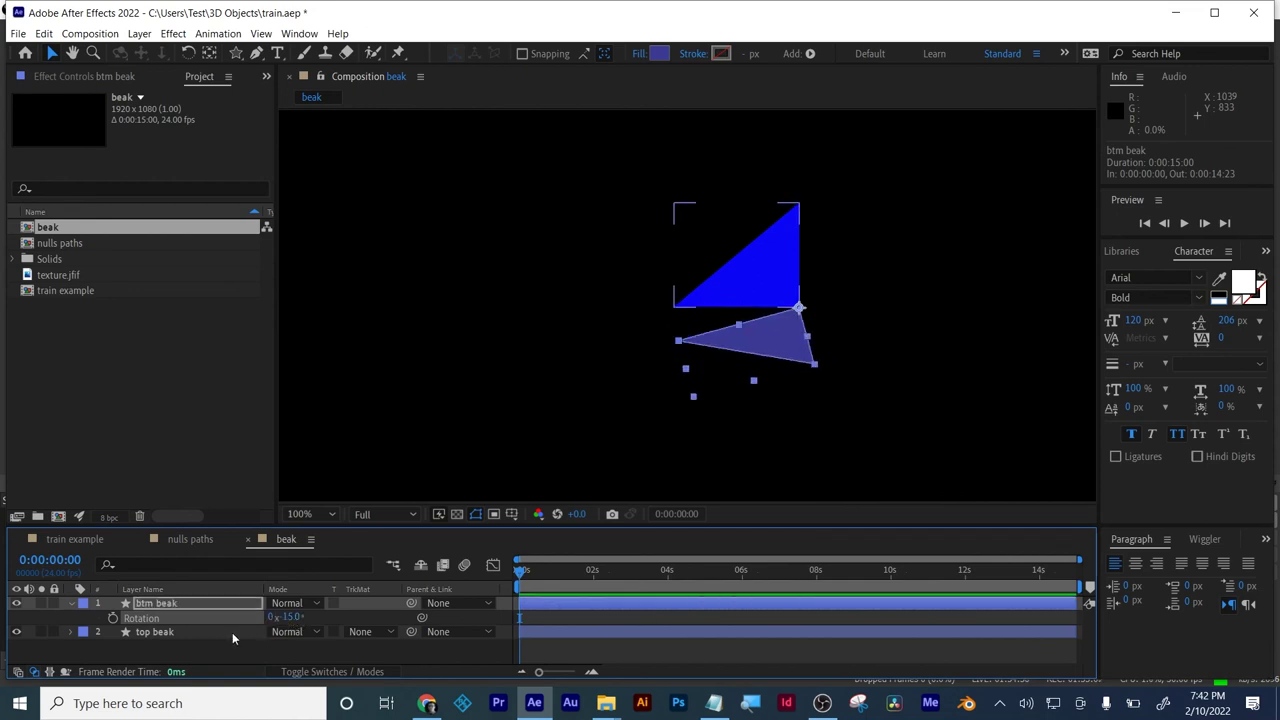
- Rotate the top beak layer to +10° so the beak opens, and deselect it
click(168, 632)
key(r)
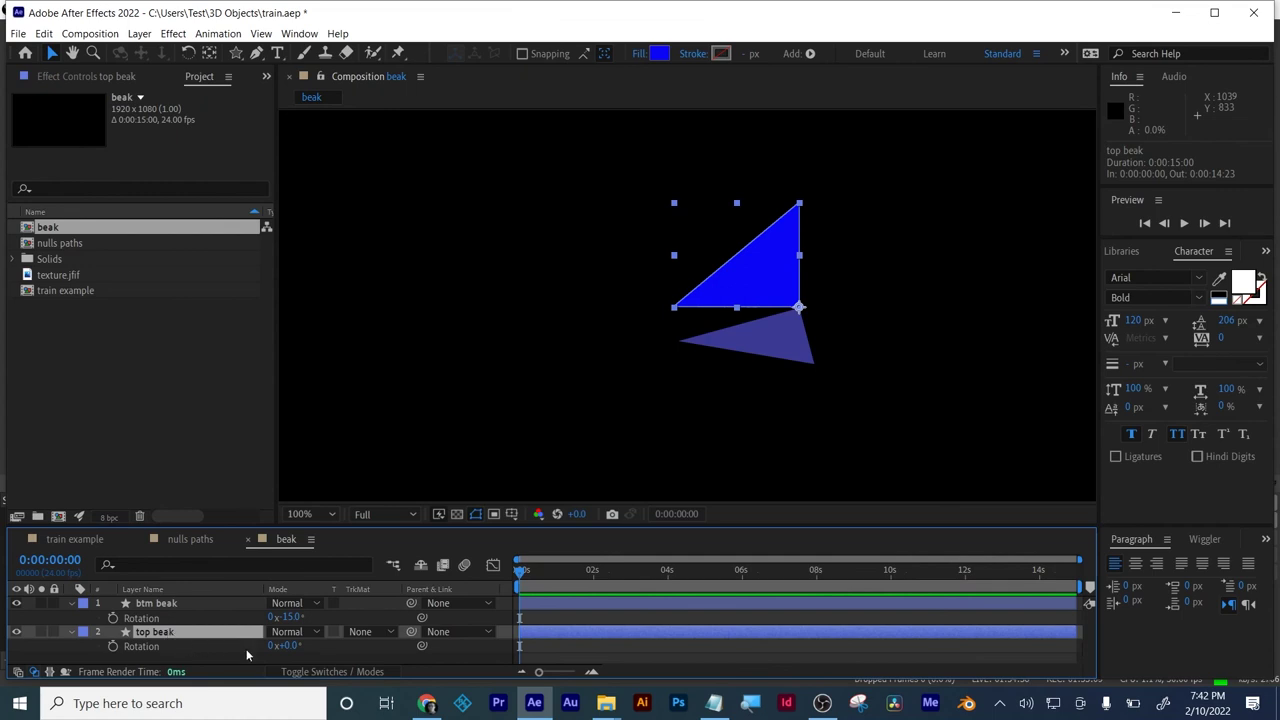
drag(288, 646, 298, 647)
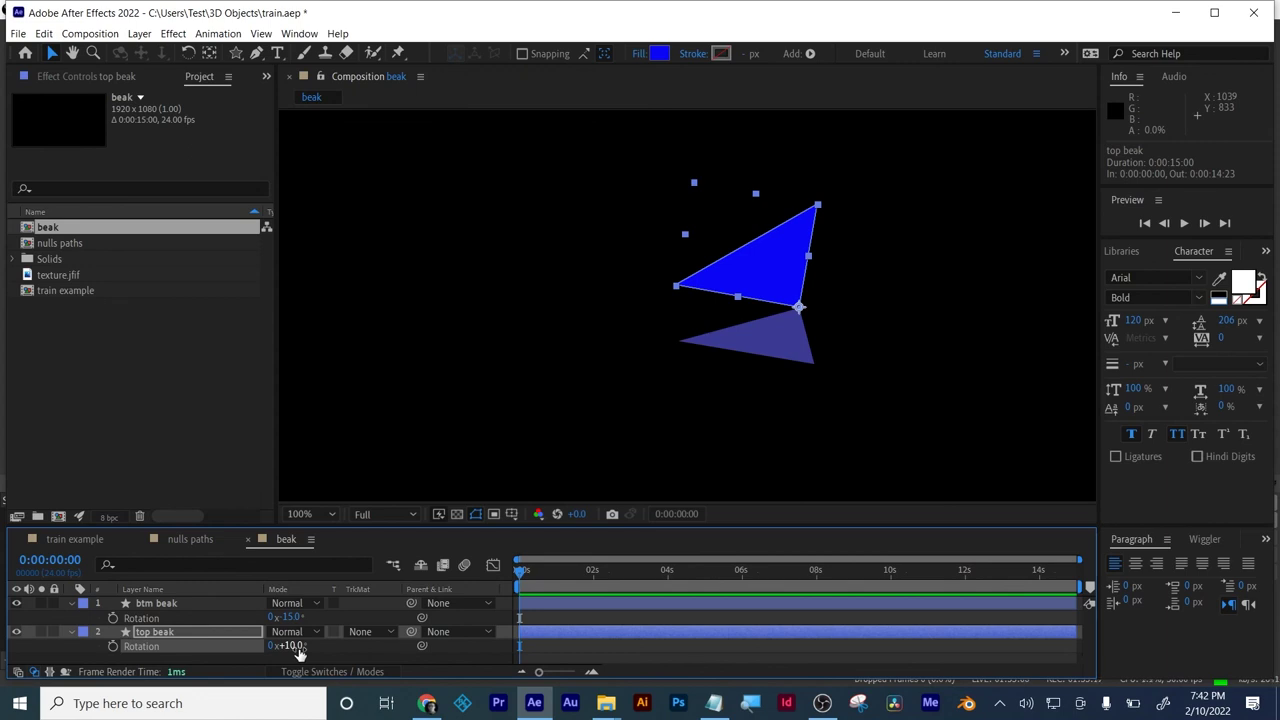
click(543, 652)
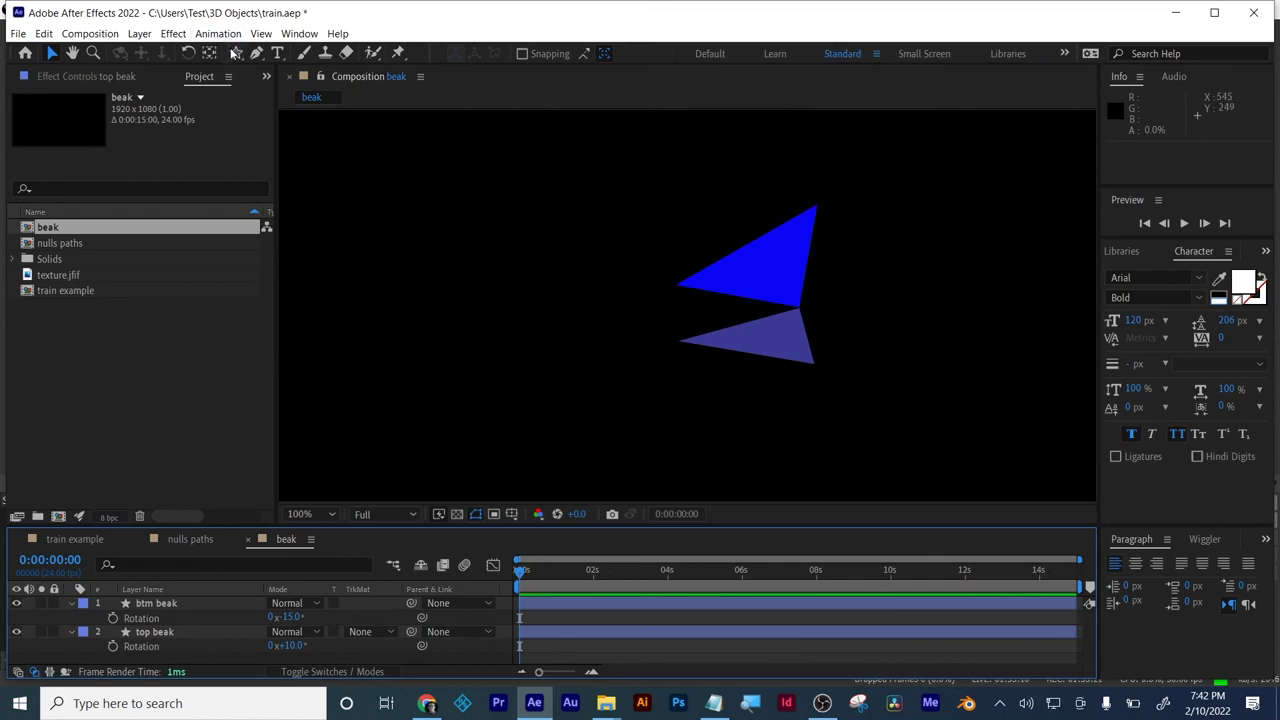
- Draw an ellipse about 333 by 432 px just right of the beak and fill it with green 3A946D
drag(236, 53, 300, 88)
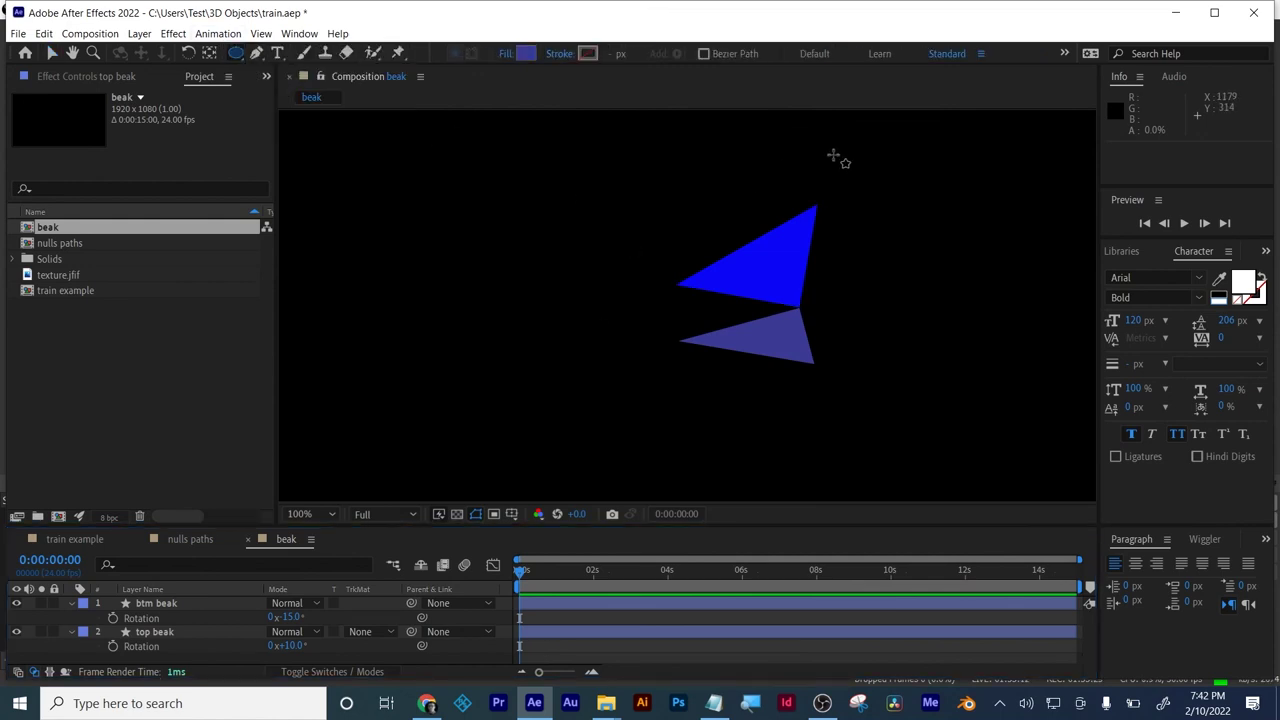
mouse_move(811, 157)
mouse_down()
mouse_move(964, 335)
mouse_move(1035, 447)
mouse_up()
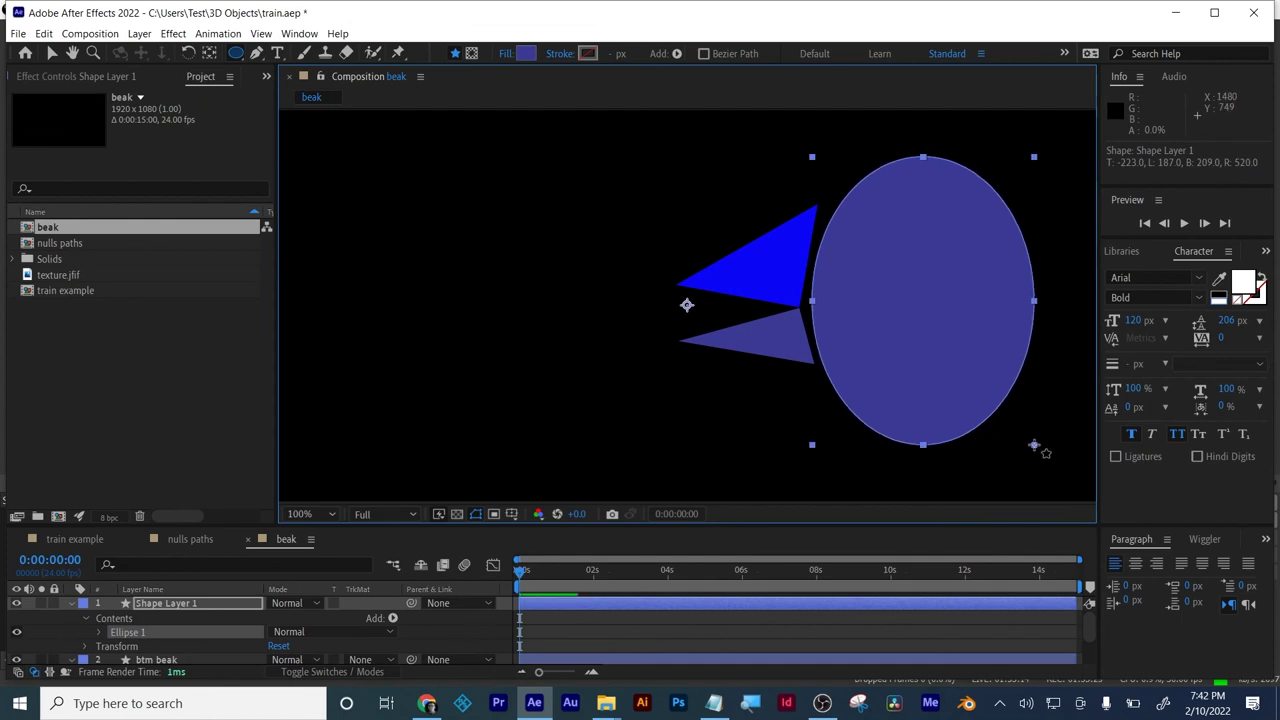
click(525, 54)
click(823, 522)
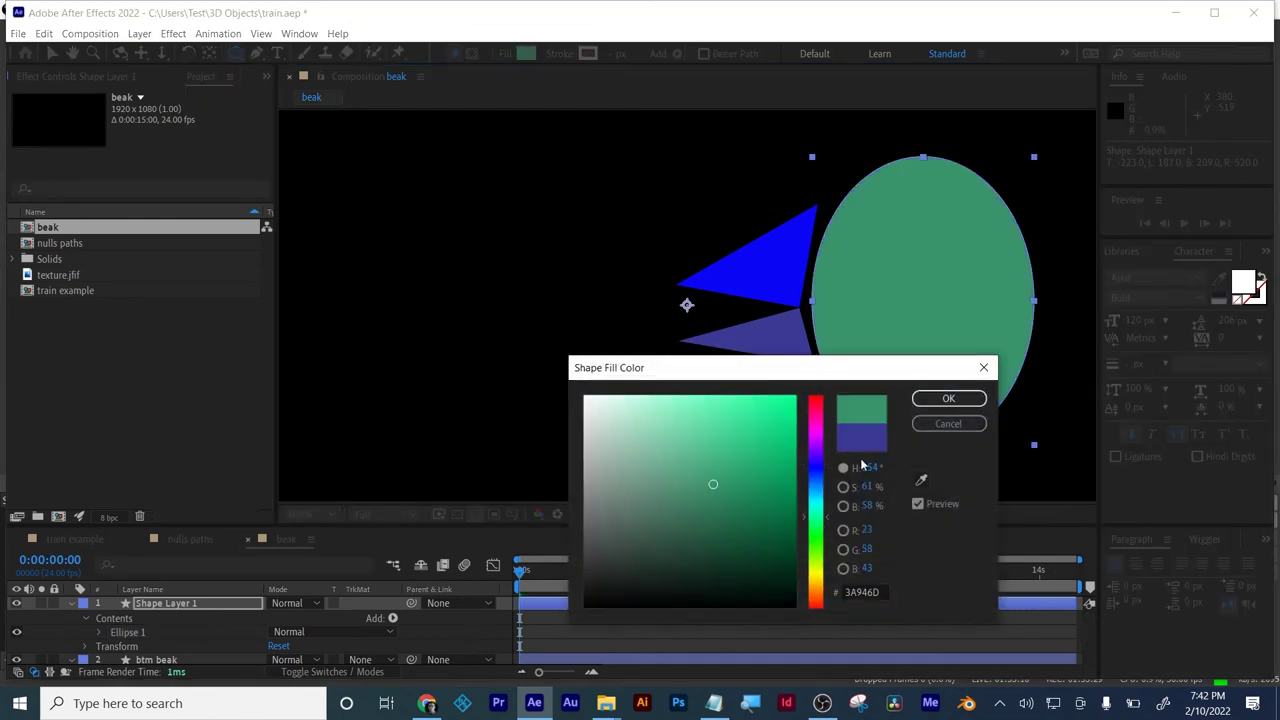
click(948, 398)
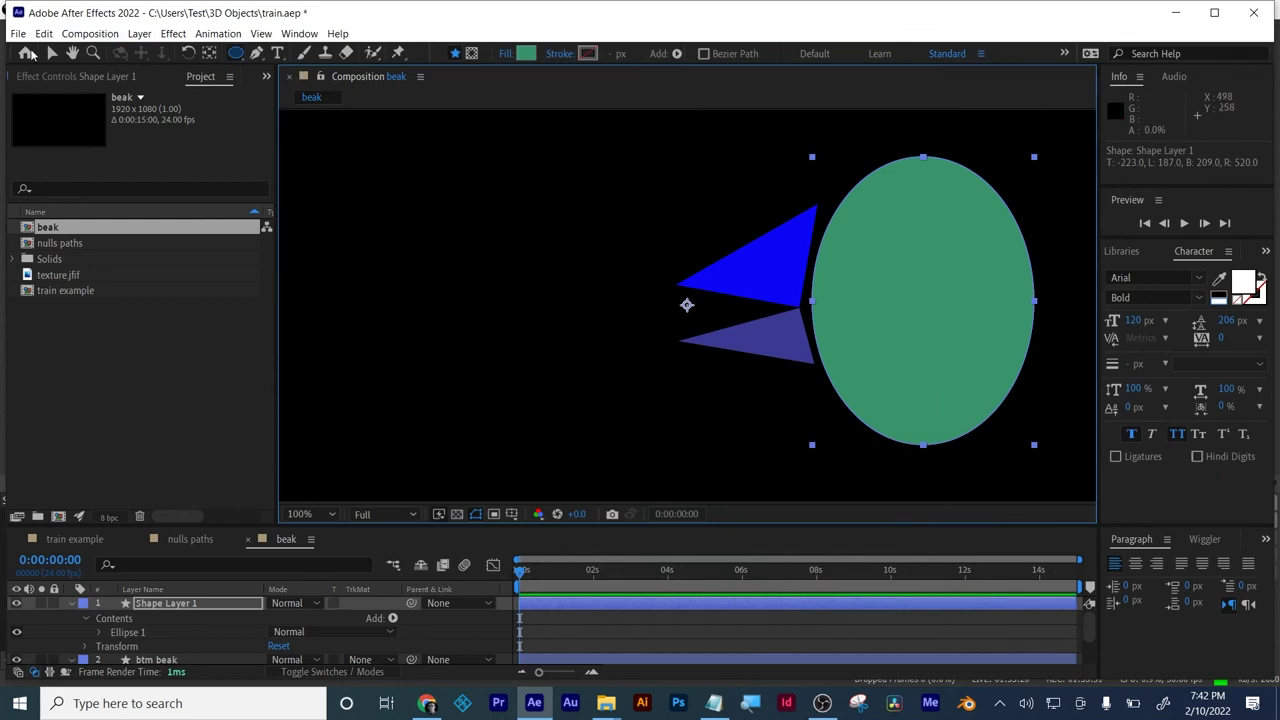
- Move the green ellipse up and left over the beak's hinge, and collapse its layer's properties
click(53, 52)
drag(906, 254, 885, 236)
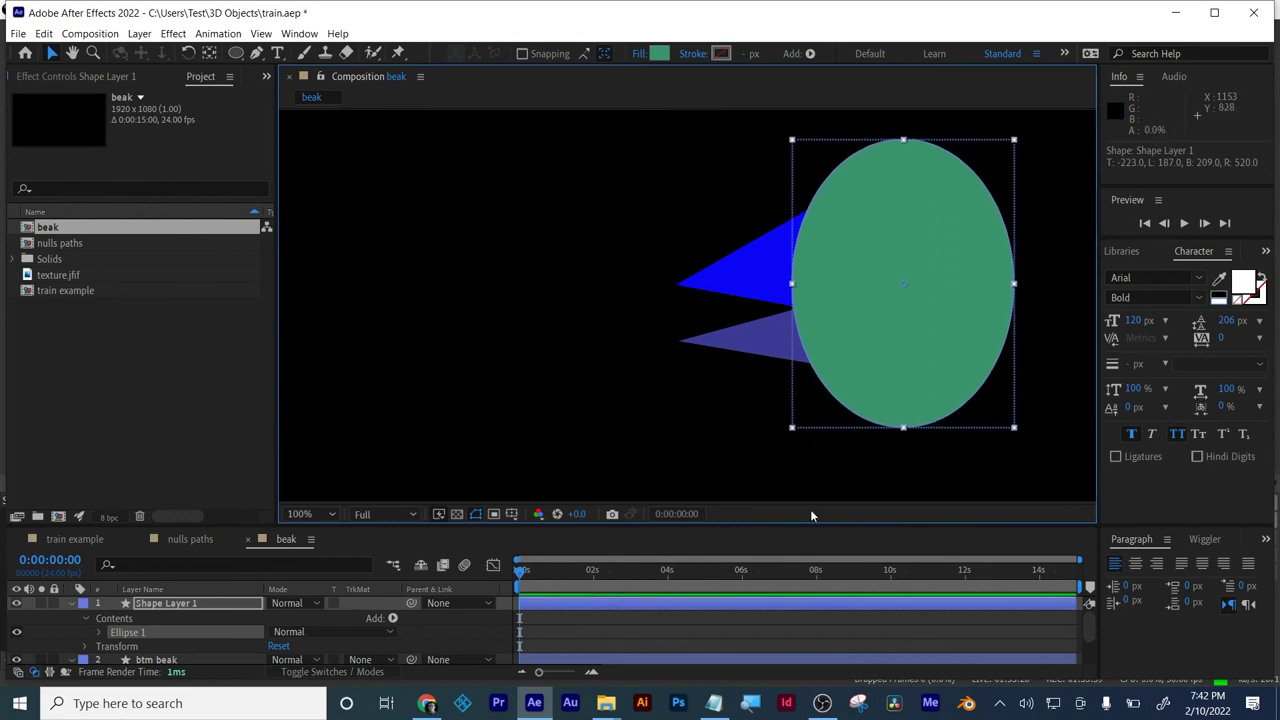
click(71, 603)
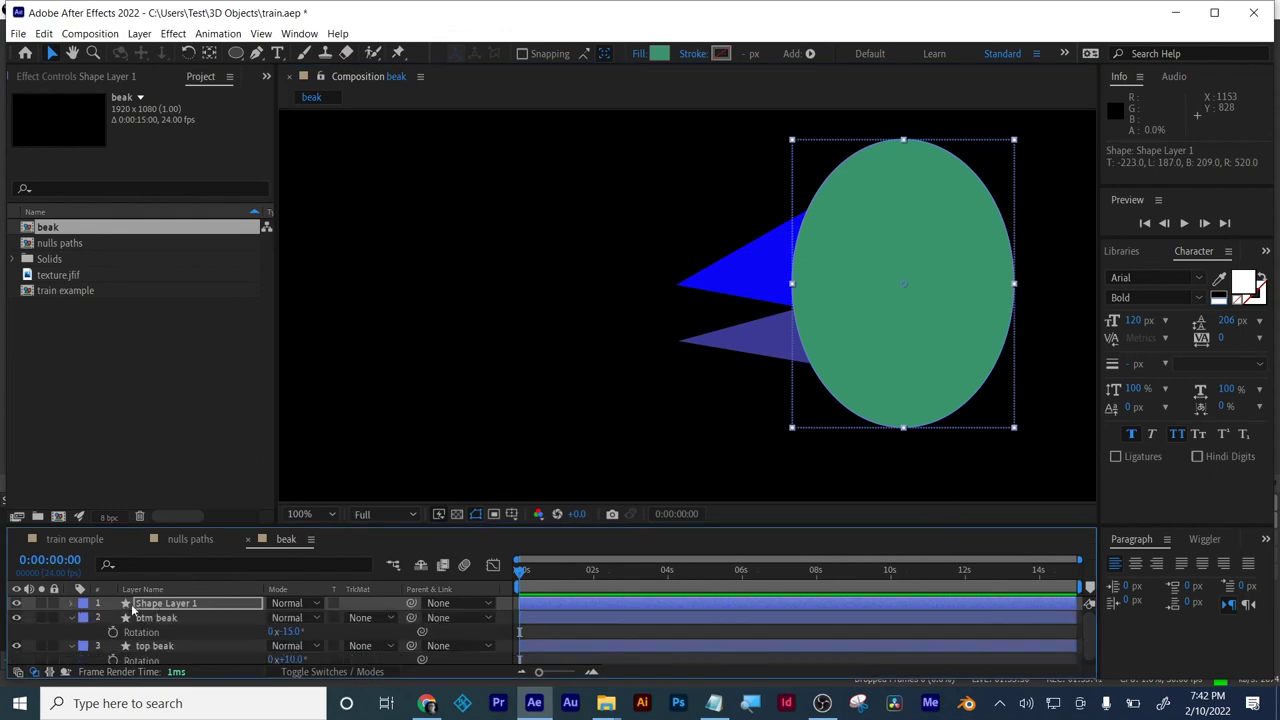
- Rename the ellipse's shape layer to "head" and hide its Anchor Point property
click(163, 605)
key(a)
key(Return)
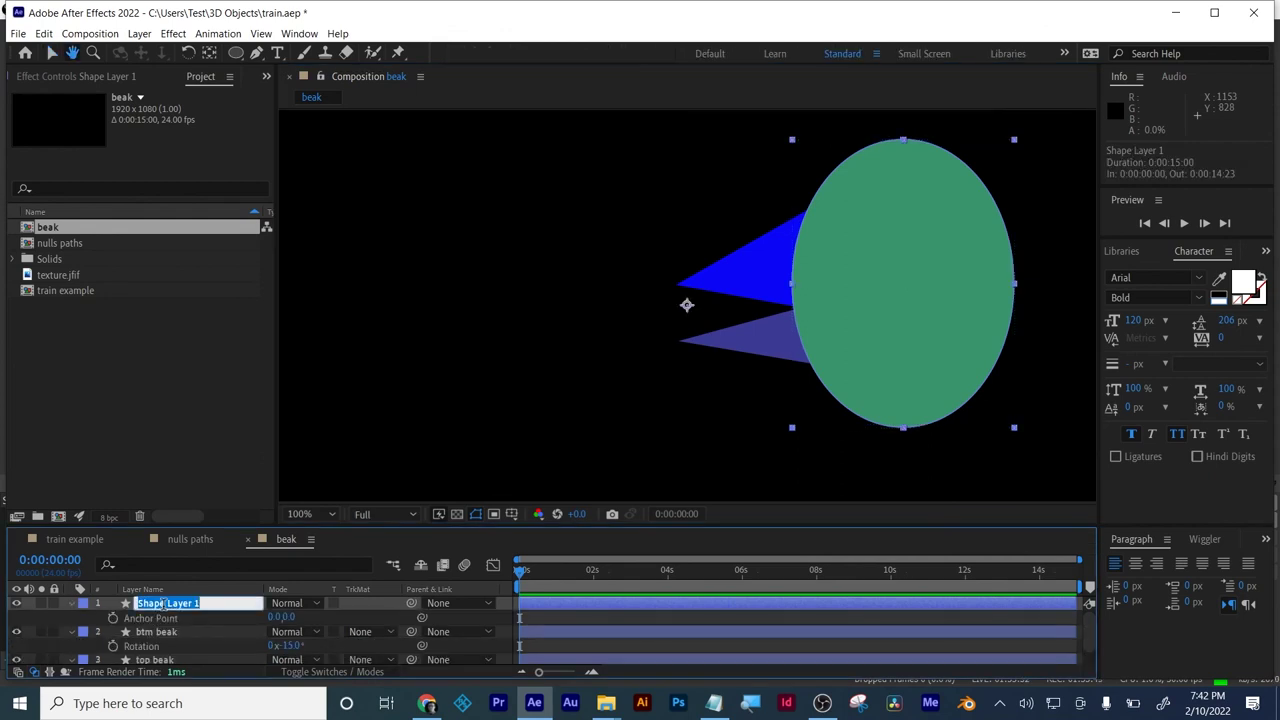
text(head)
key(Return)
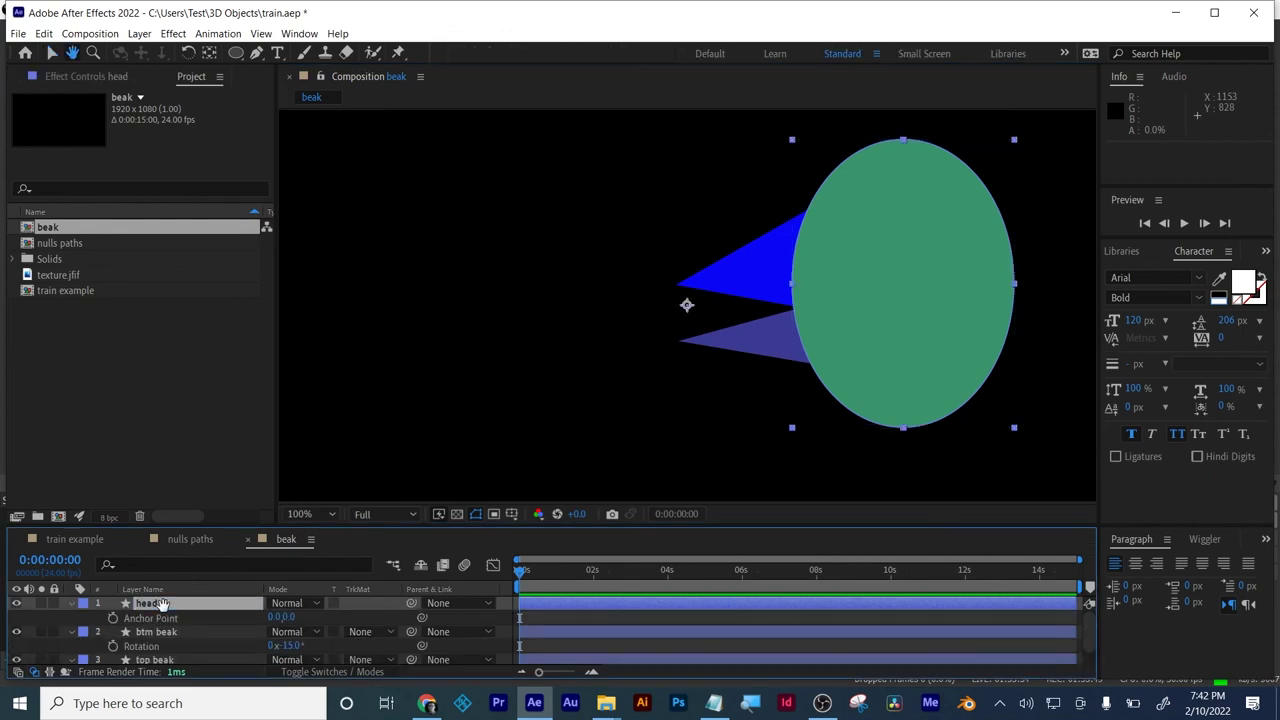
key(a)
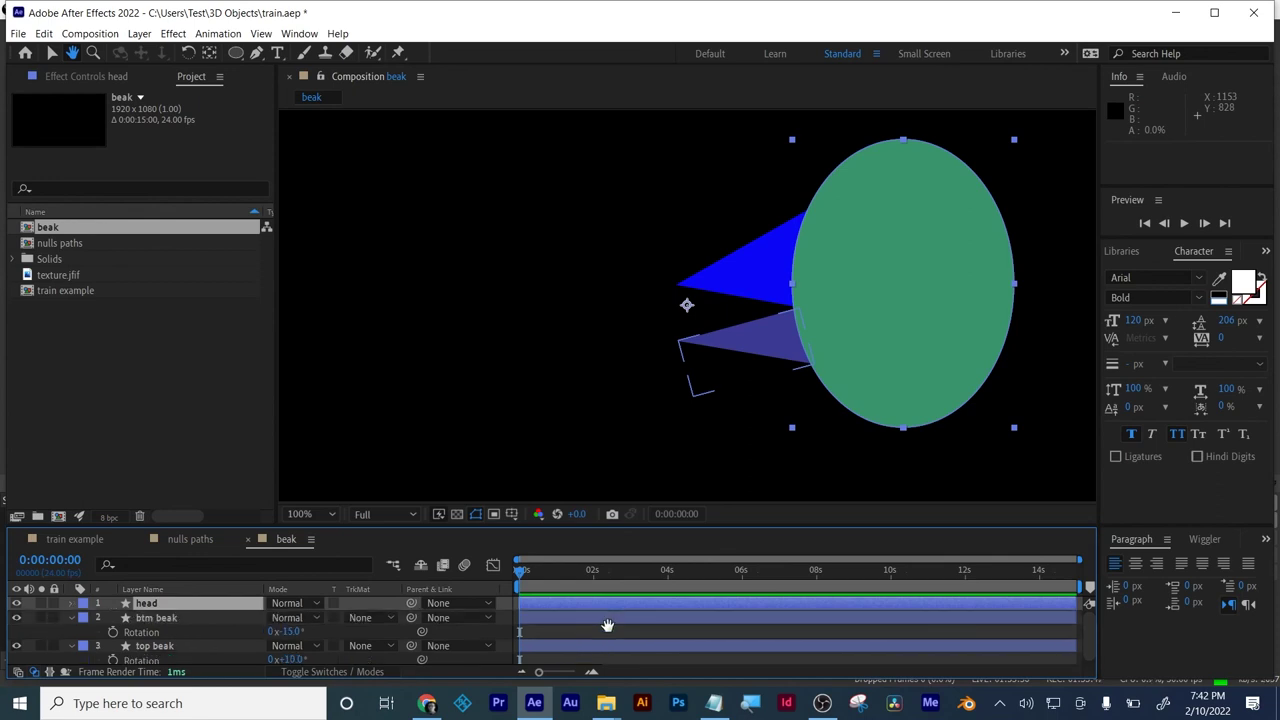
- Hide the layers' open properties and parent both the btm beak and top beak layers to the head layer
key(v)
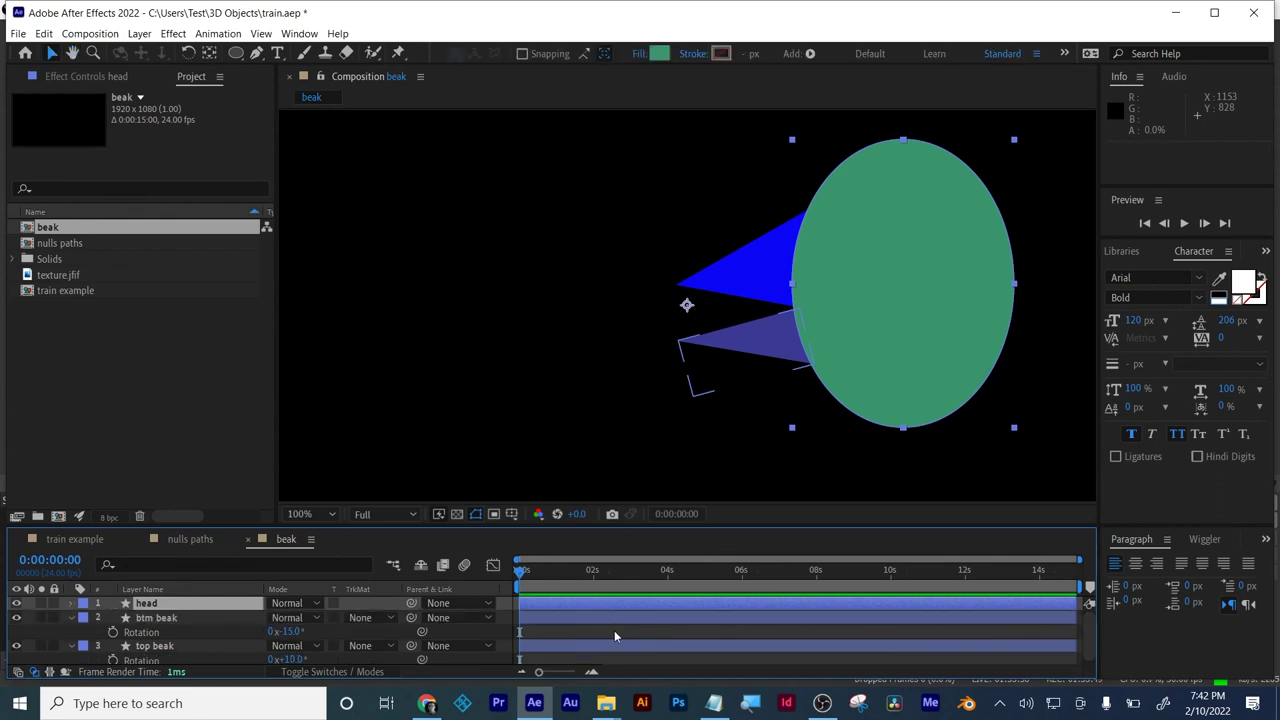
key(ctrl+shift+a)
key(r)
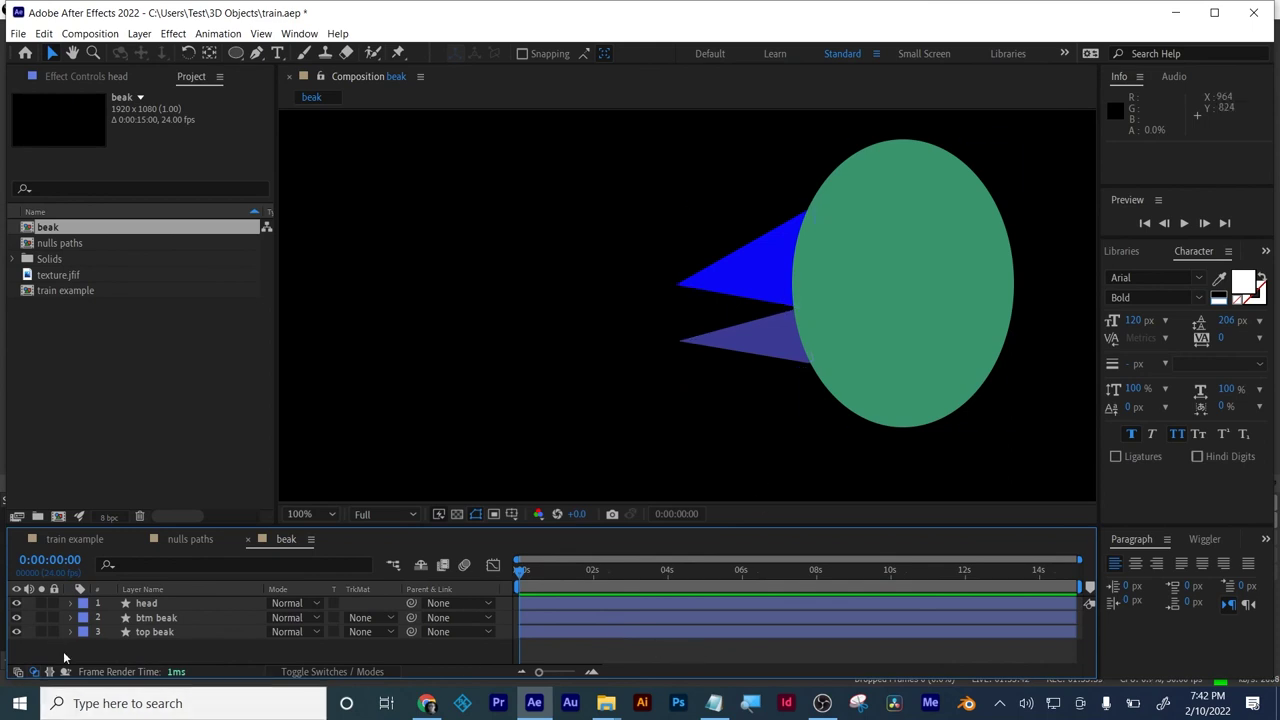
click(153, 619)
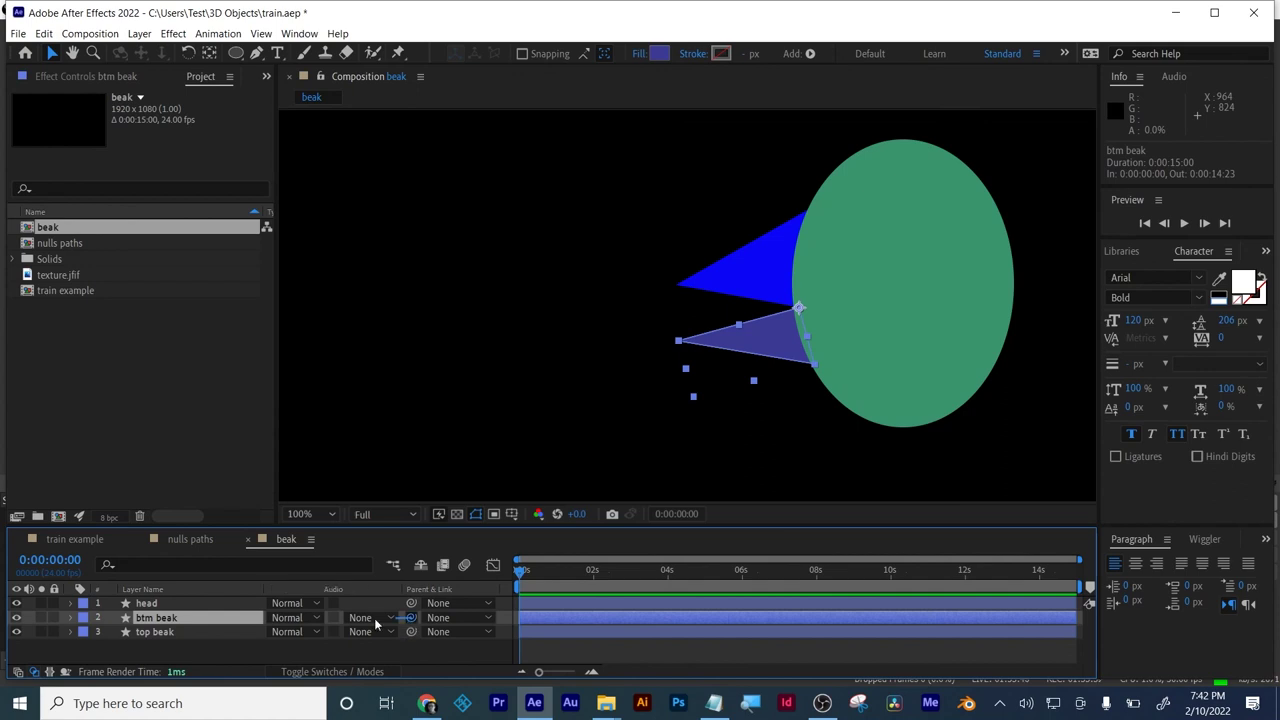
drag(411, 617, 131, 601)
click(155, 632)
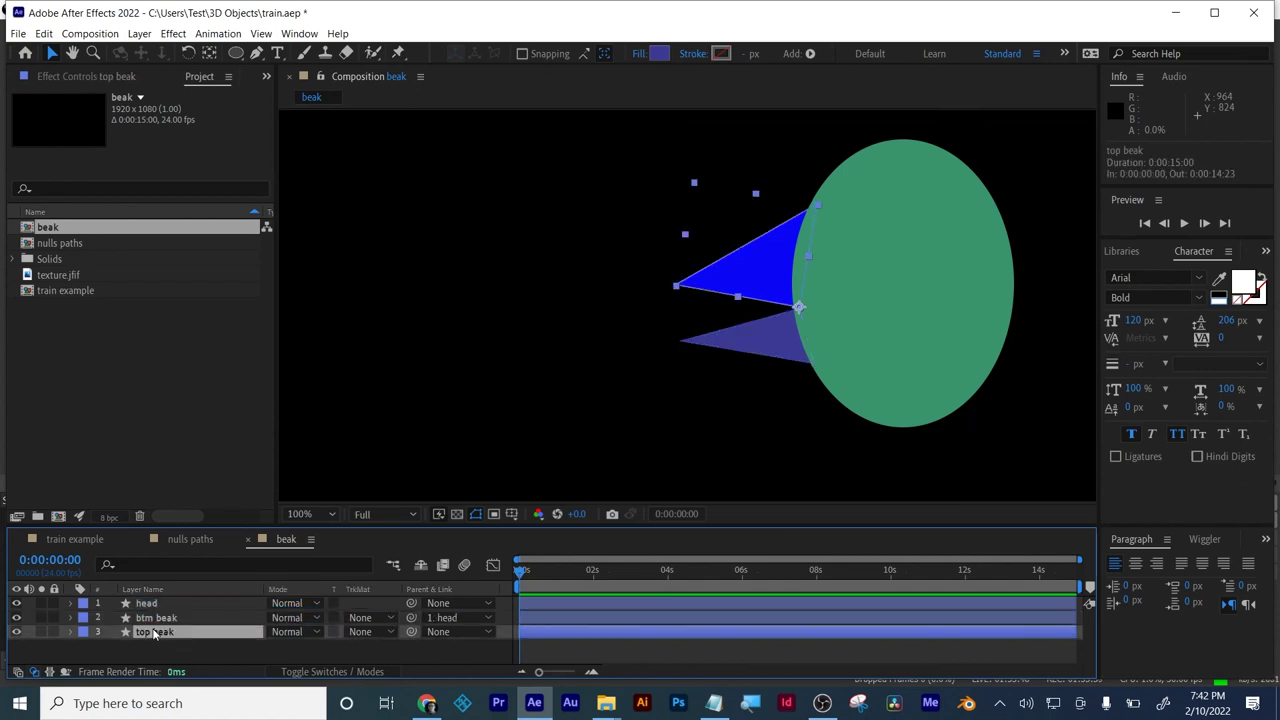
drag(411, 632, 148, 606)
- Try rotating the head layer to -49° about its original anchor point, and undo the rotation
click(147, 604)
key(r)
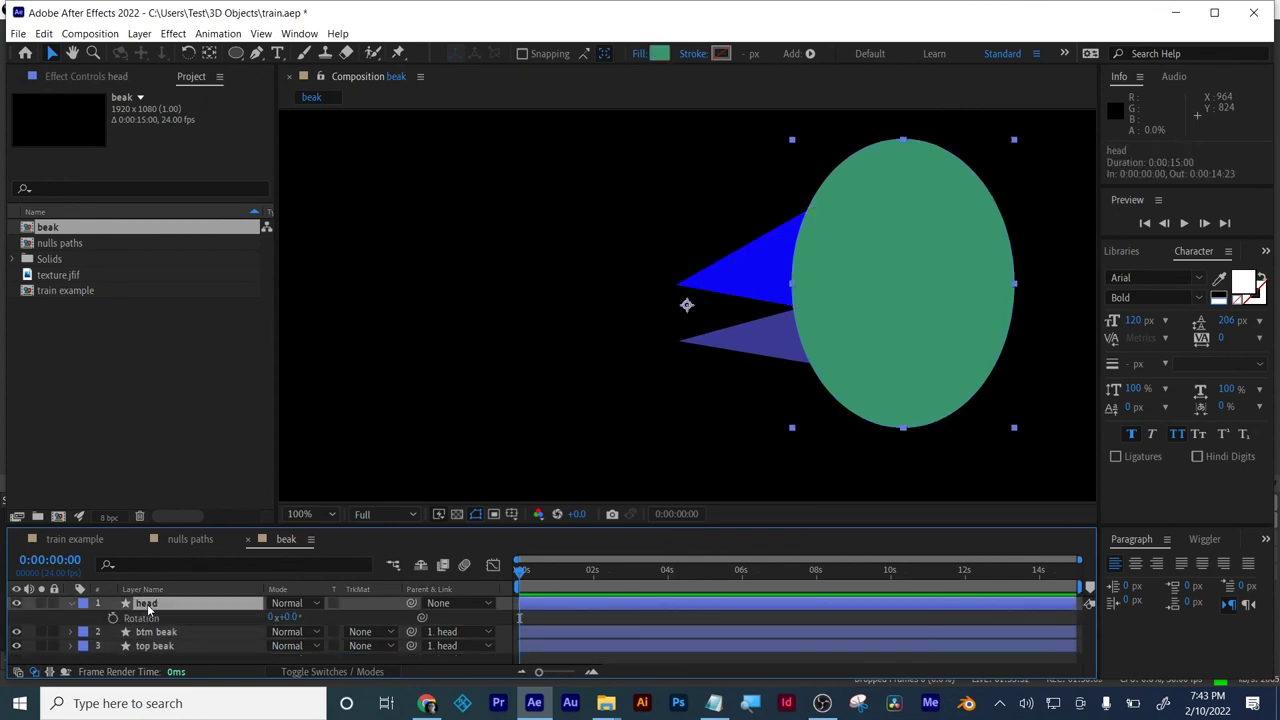
drag(280, 618, 248, 620)
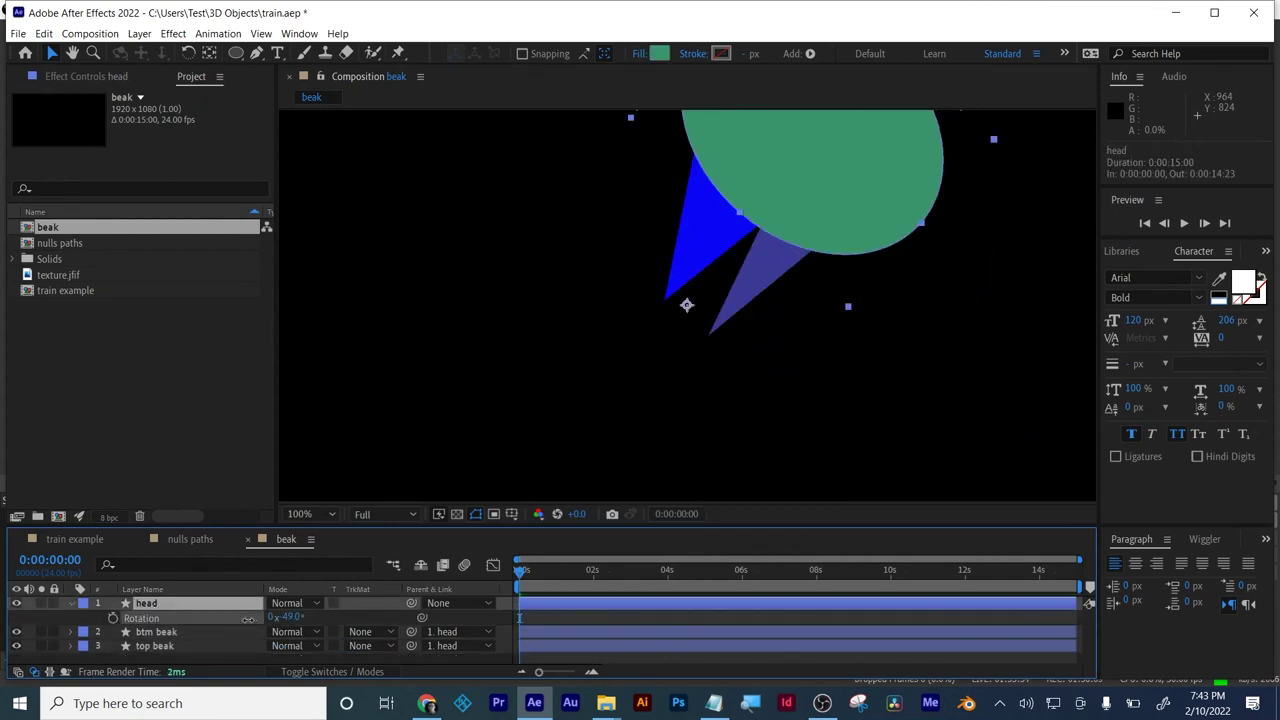
key(ctrl+z)
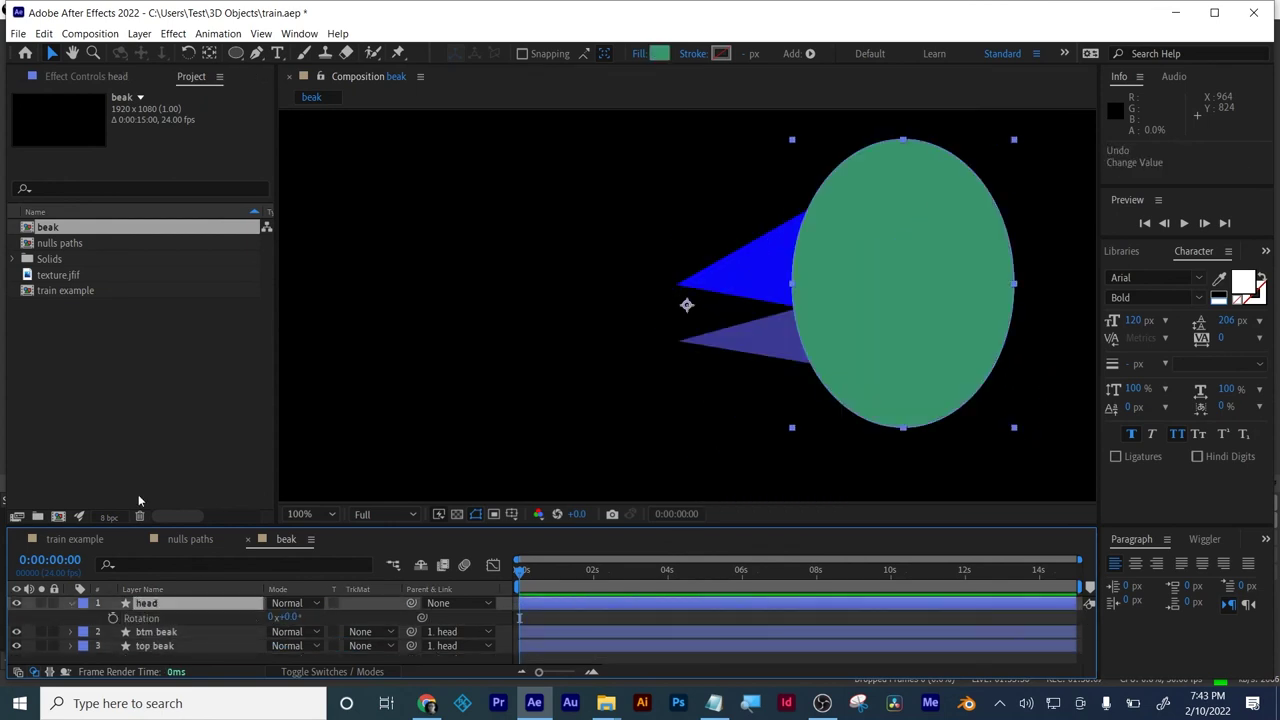
- Move the head layer's anchor point to the ellipse's bottom centre with the Pan Behind tool, and rotate the head to +5°
click(210, 53)
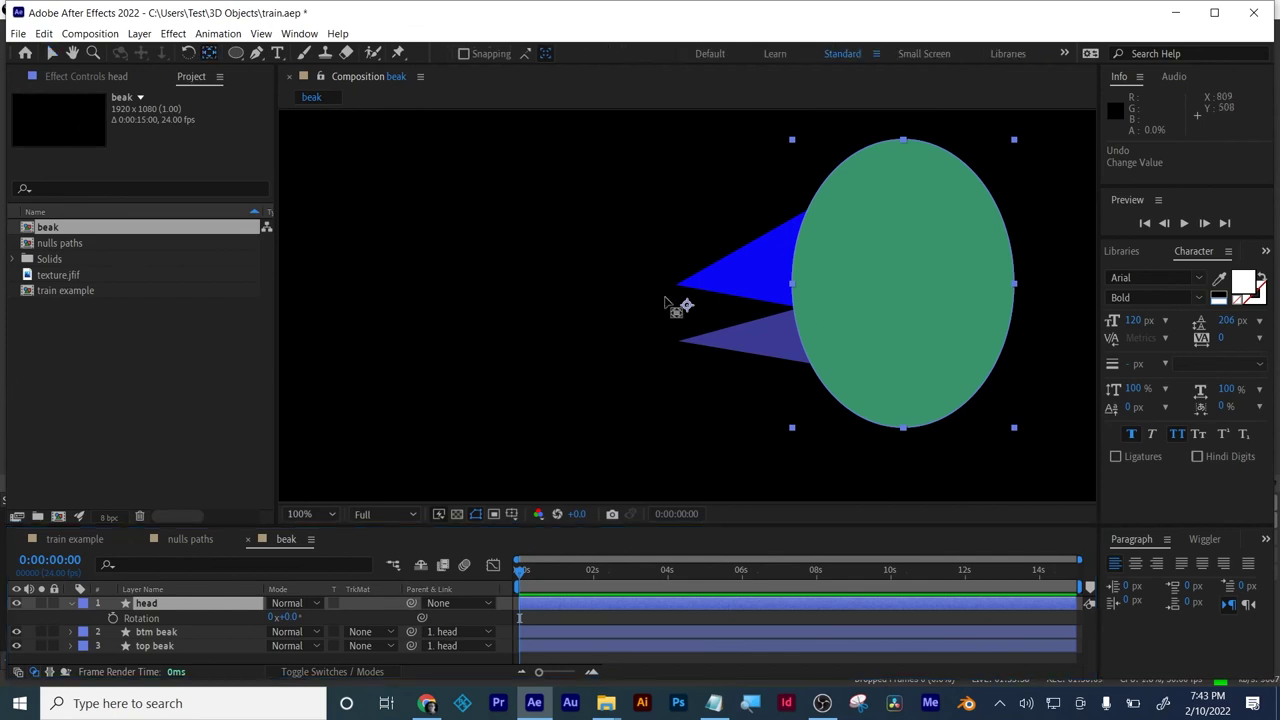
drag(688, 305, 838, 375)
drag(888, 421, 903, 425)
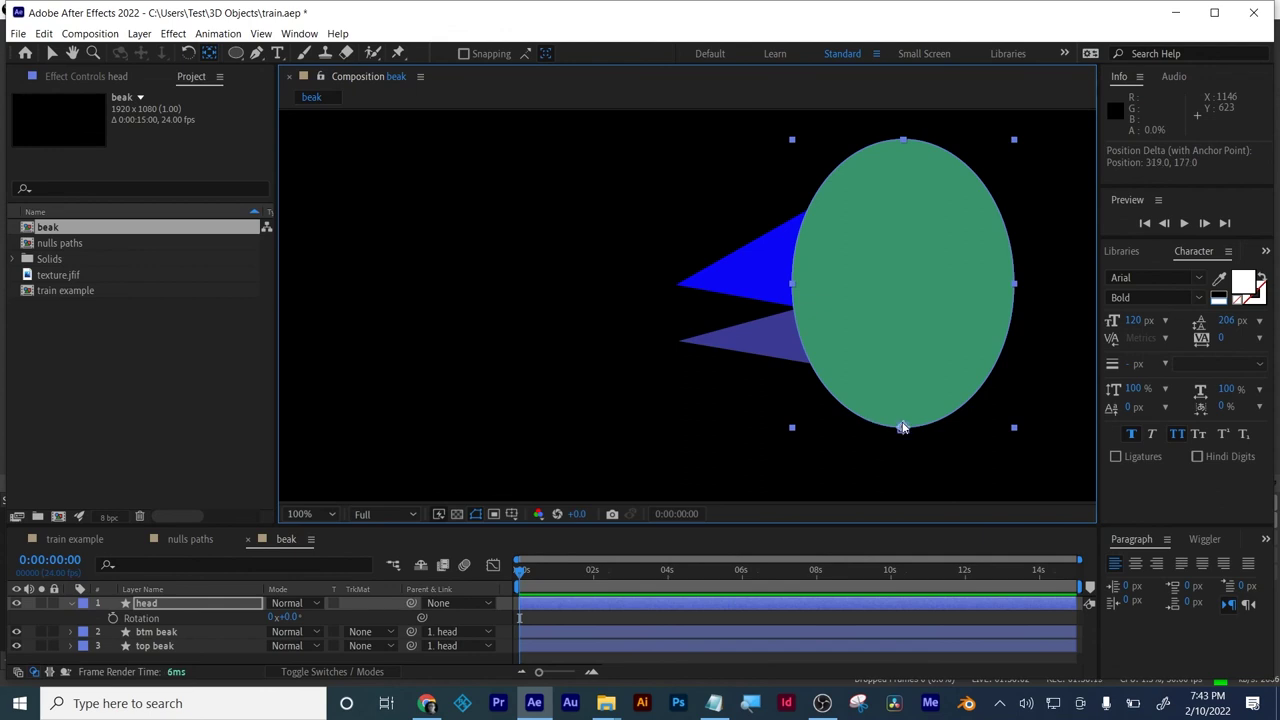
key(r)
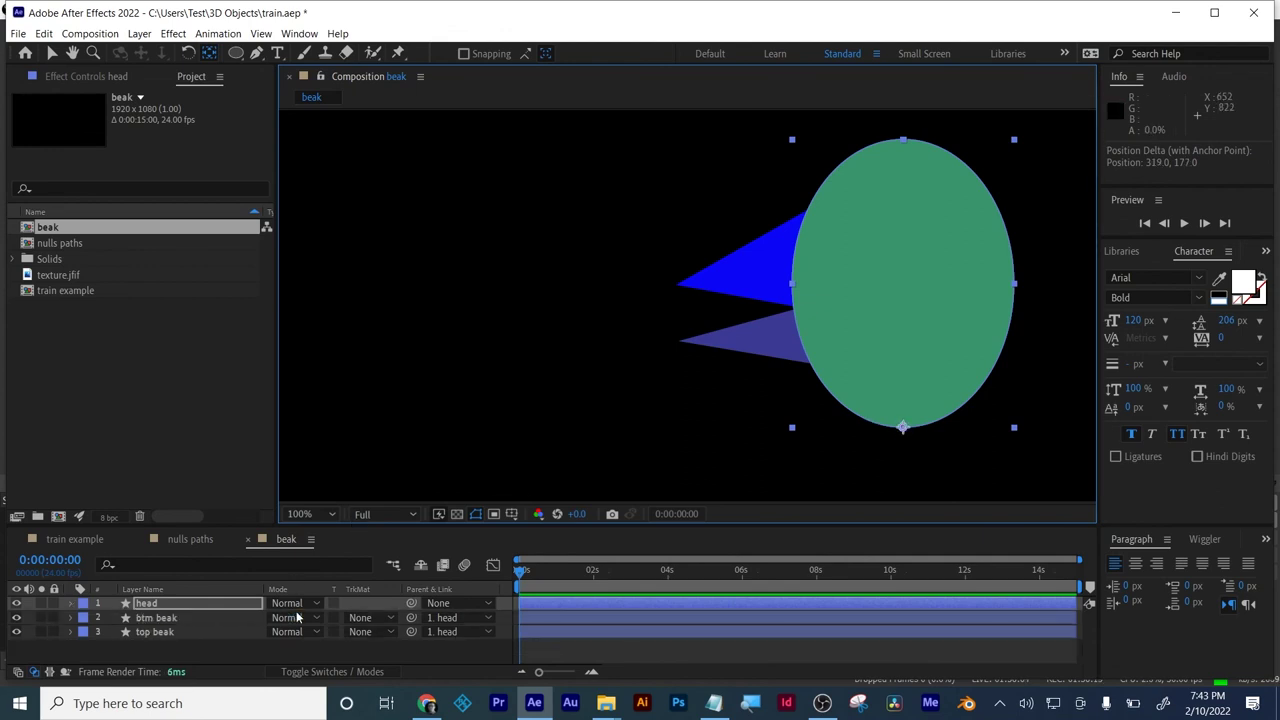
key(r)
mouse_move(289, 617)
mouse_down()
mouse_move(257, 606)
mouse_move(290, 617)
mouse_up()
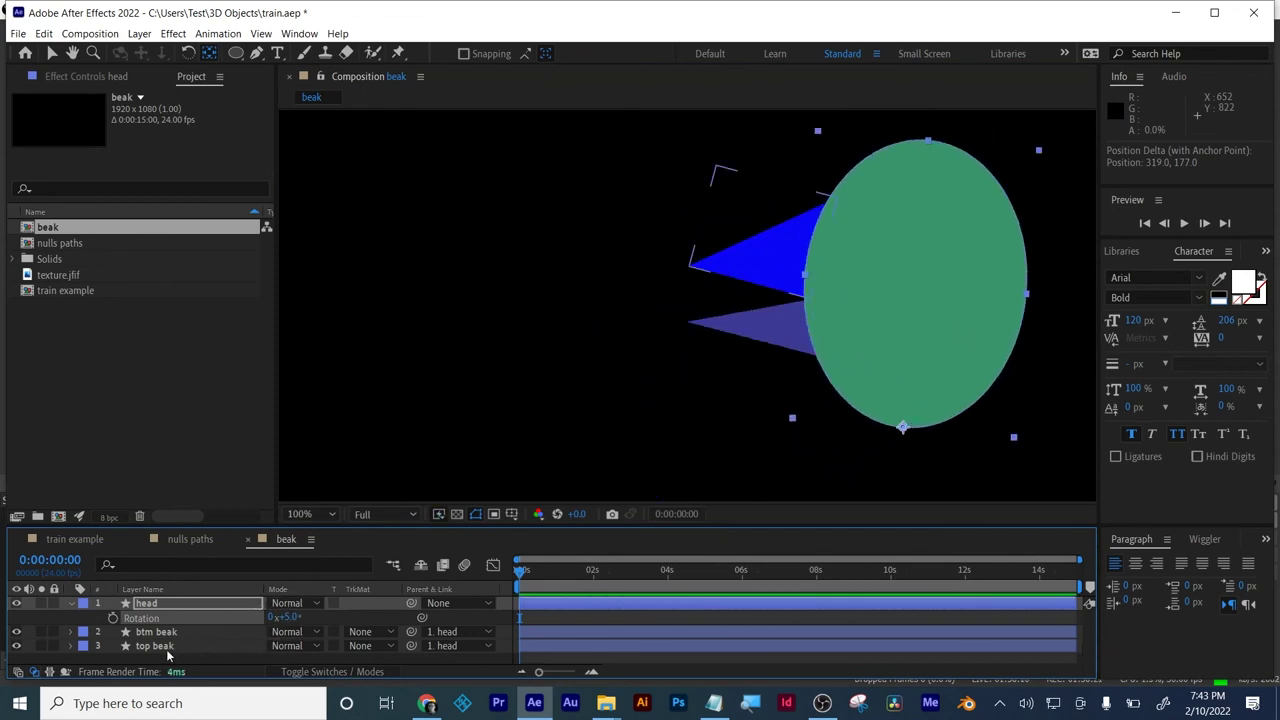
- Rotate the btm beak layer to +7° to bring it up against the top beak
click(158, 632)
key(r)
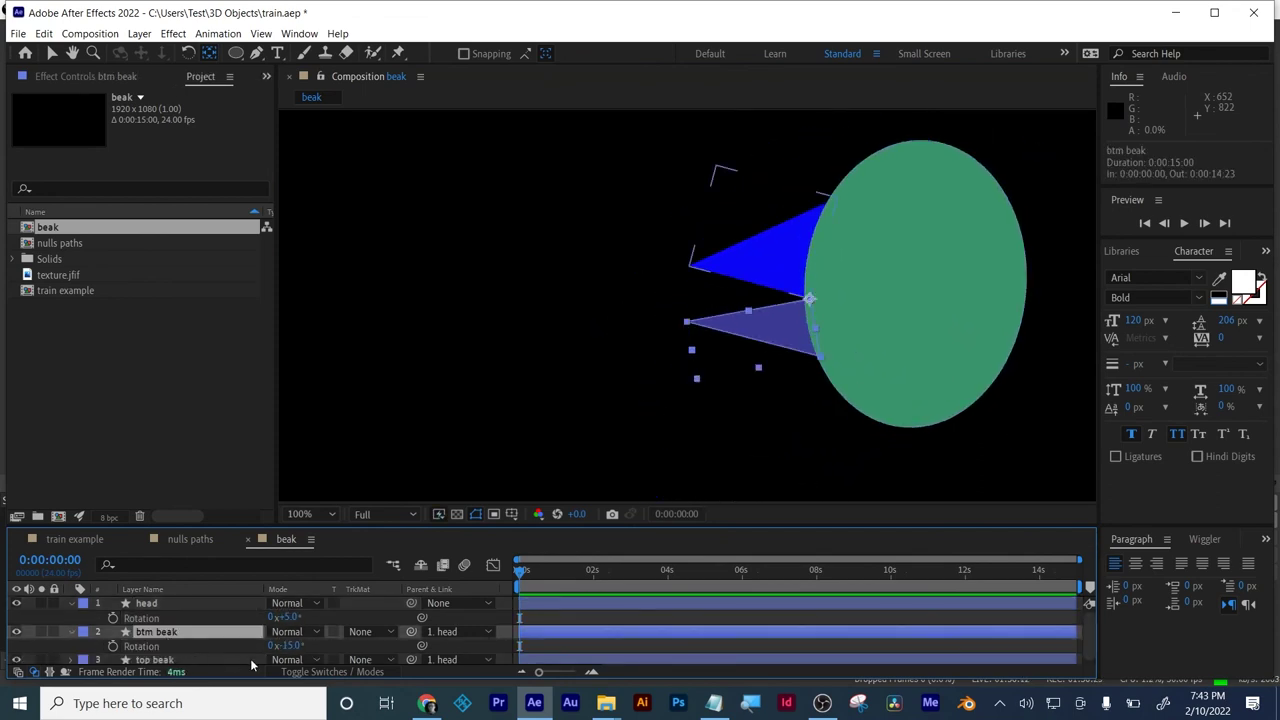
drag(294, 646, 314, 645)
- Nudge the btm beak and top beak layers right together to position 209.8, 0.0, tucking their hinge behind the head
key(Right)
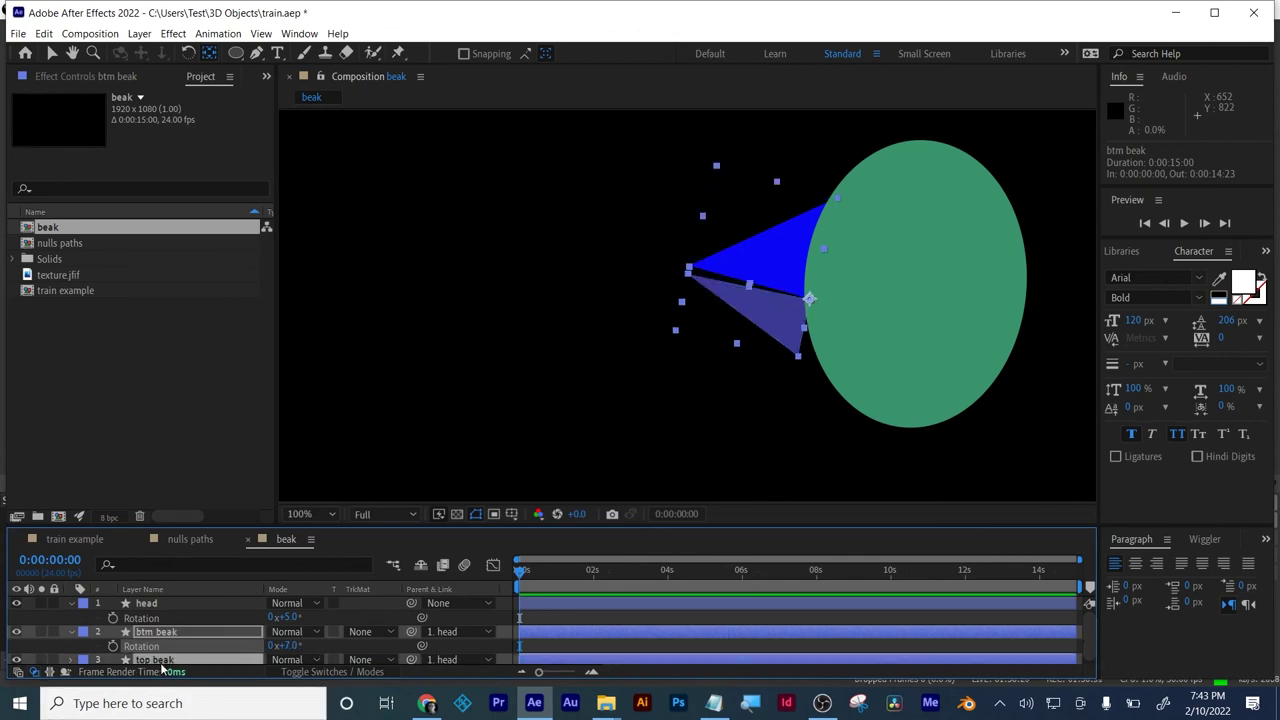
key(p)
key(Right)
key(Right)
key(Right)
key(Right)
key(Right)
key(Right)
key(Right)
key(Right)
key(Right)
key(Right)
key(Right)
key(Right)
key(Right)
key(Right)
key(Right)
key(Right)
key(Right)
key(Right)
key(Right)
key(Right)
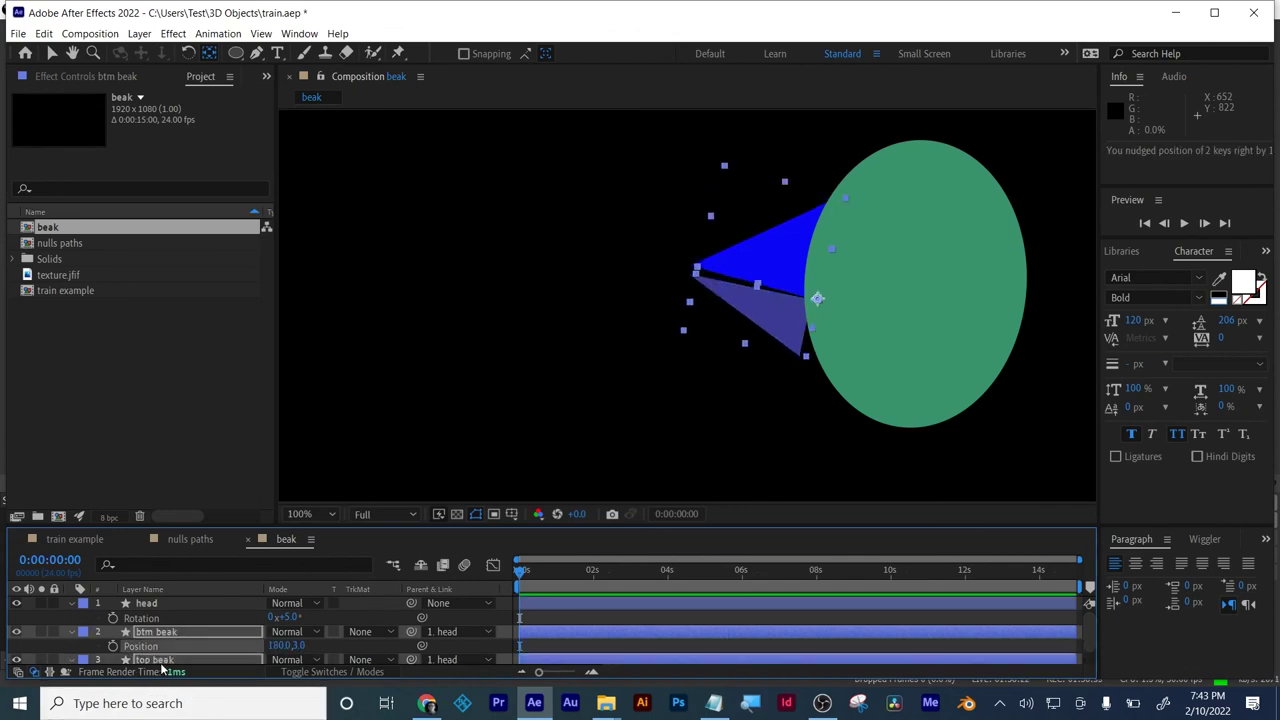
key(Right)
key(Right)
key(Right)
key(Right)
key(Right)
key(Right)
key(Right)
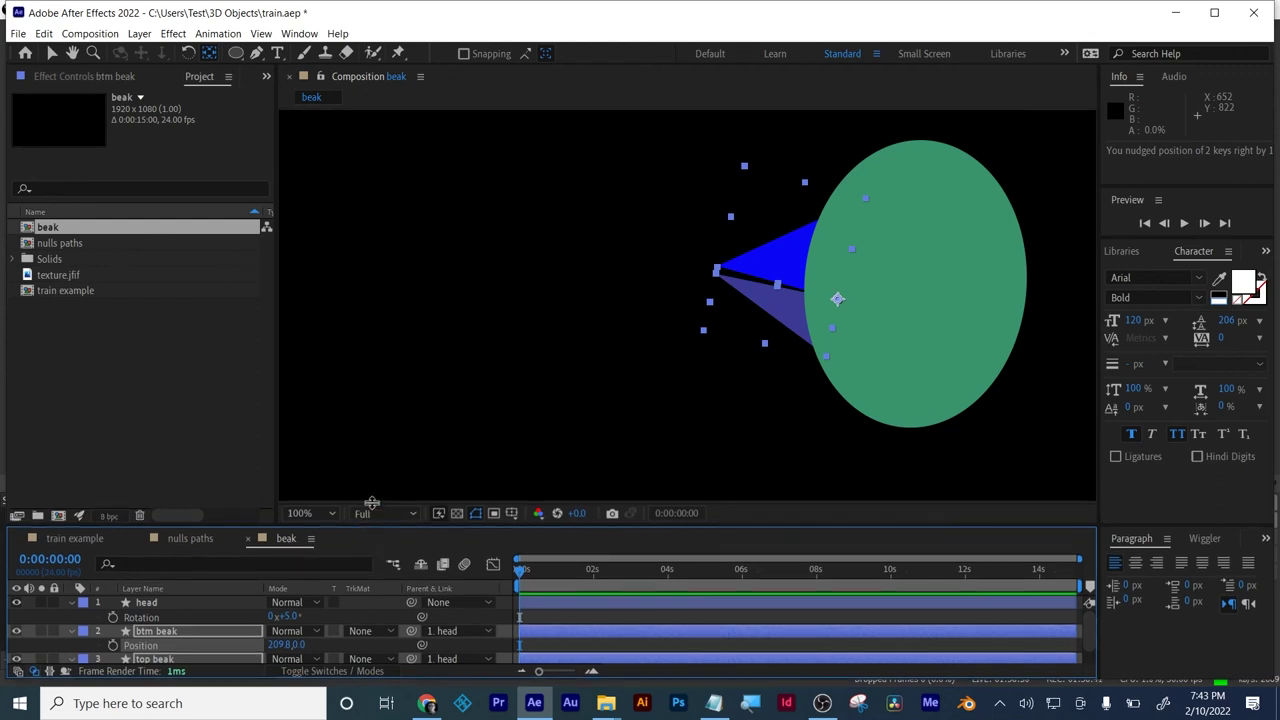
- Enlarge the timeline area so all three layers' properties fit, and deselect the beak layers
drag(368, 526, 370, 486)
click(298, 632)
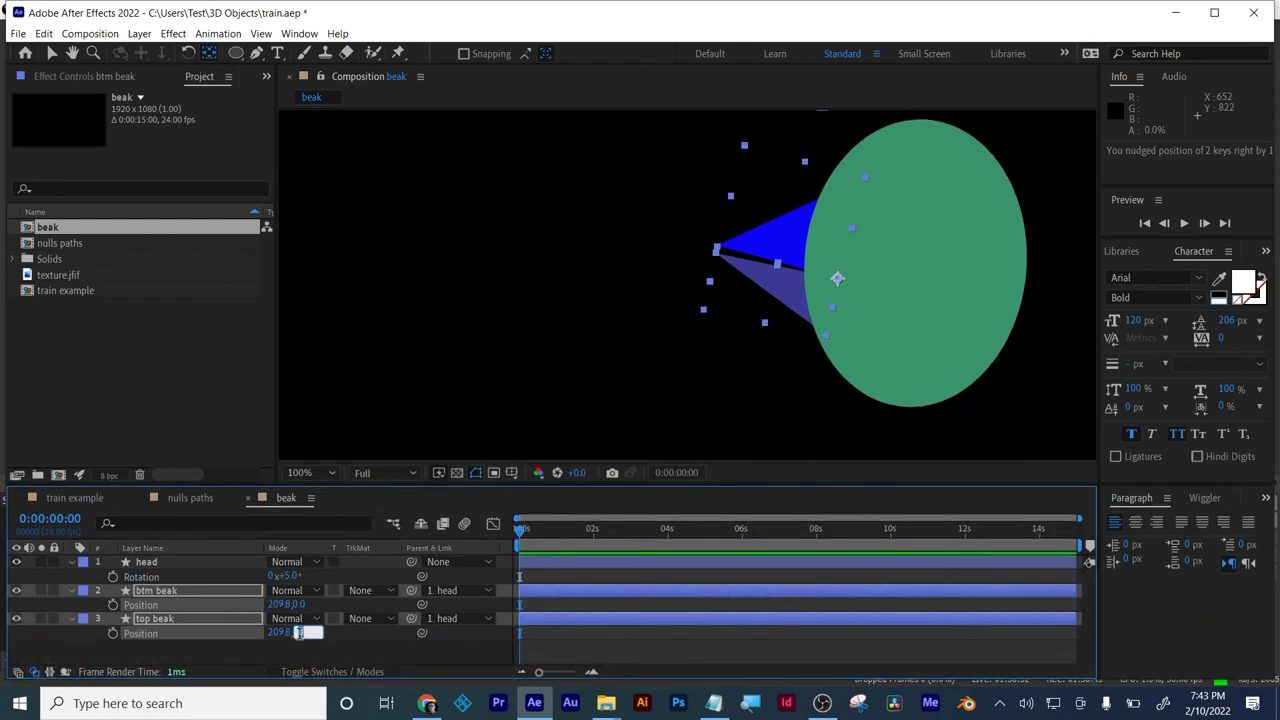
key(Return)
click(274, 657)
click(256, 635)
click(188, 602)
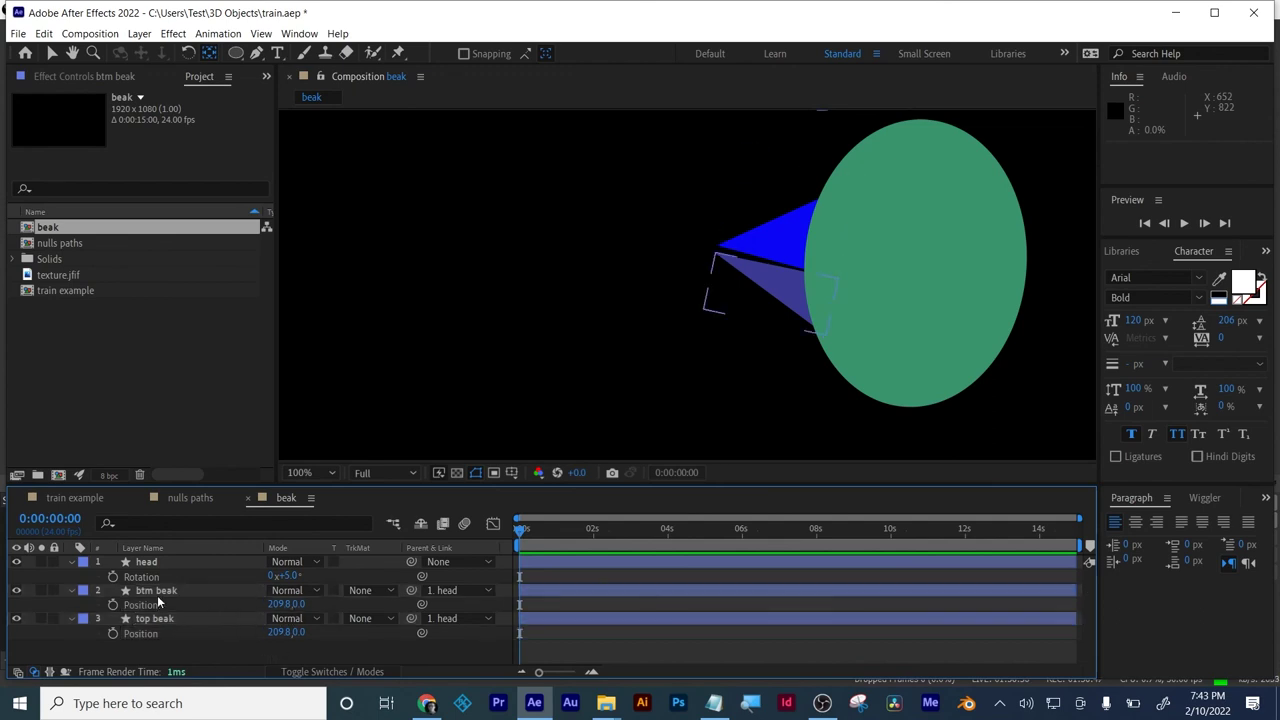
- Set the btm beak layer's rotation to 0°
click(158, 598)
key(r)
click(288, 605)
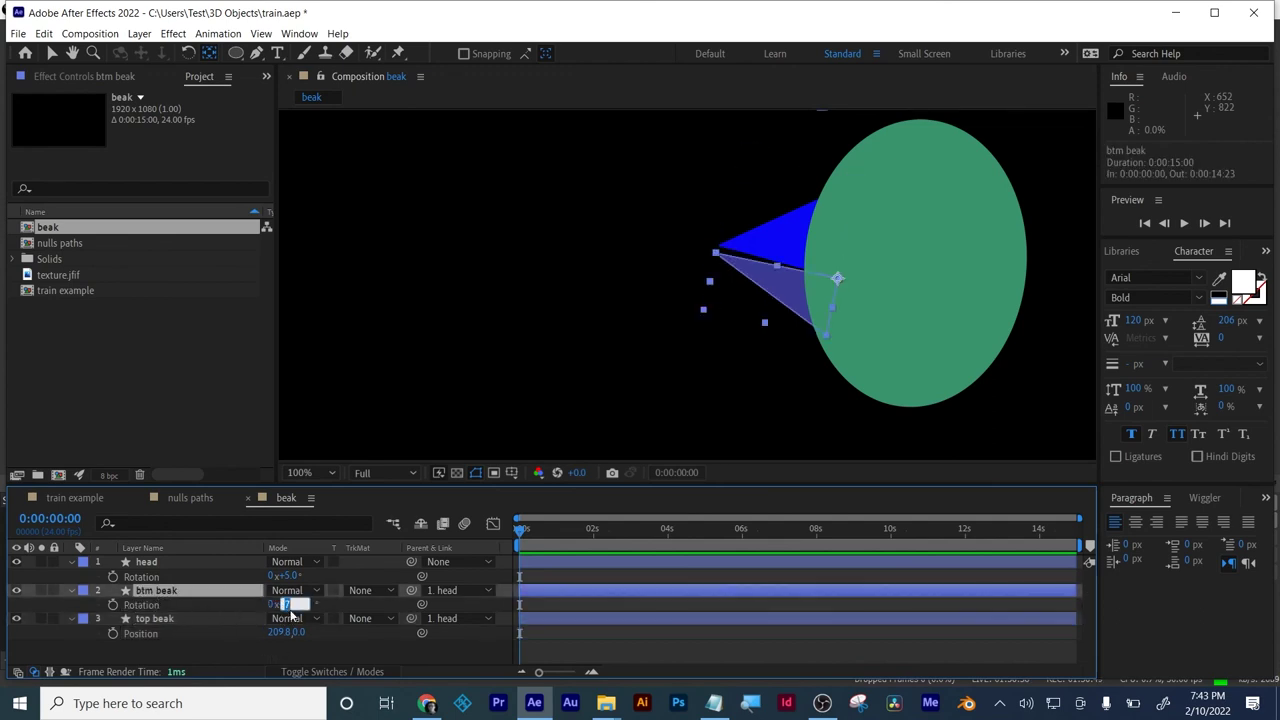
text(0)
key(Return)
- Set the top beak layer's rotation to 0° so the beak closes, and deselect the layer
click(294, 632)
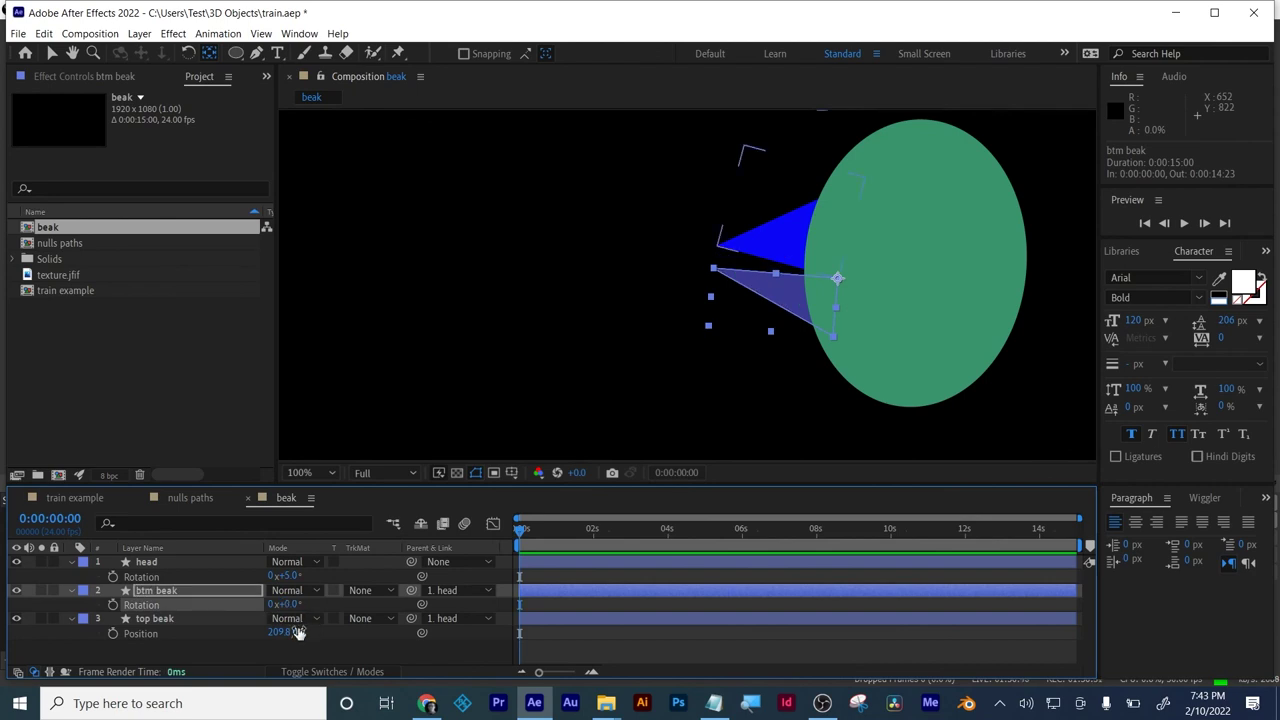
click(175, 620)
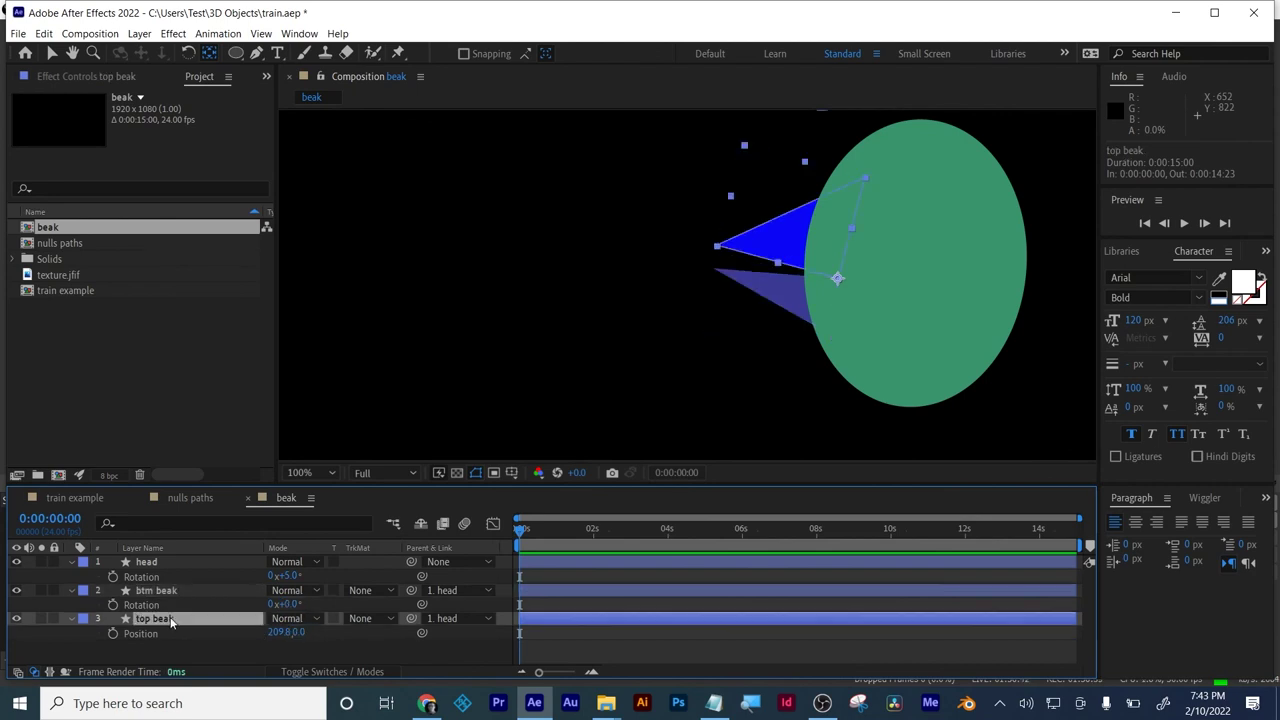
key(r)
click(296, 633)
text(0)
key(Return)
click(675, 664)
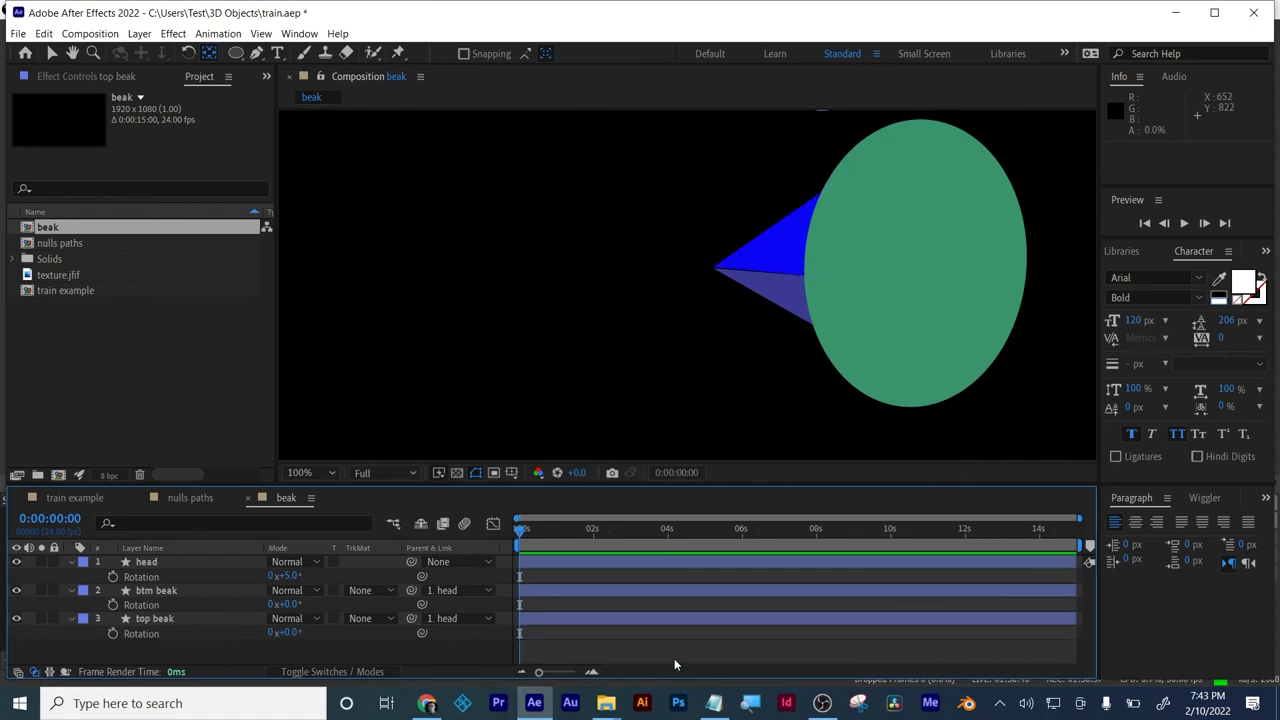